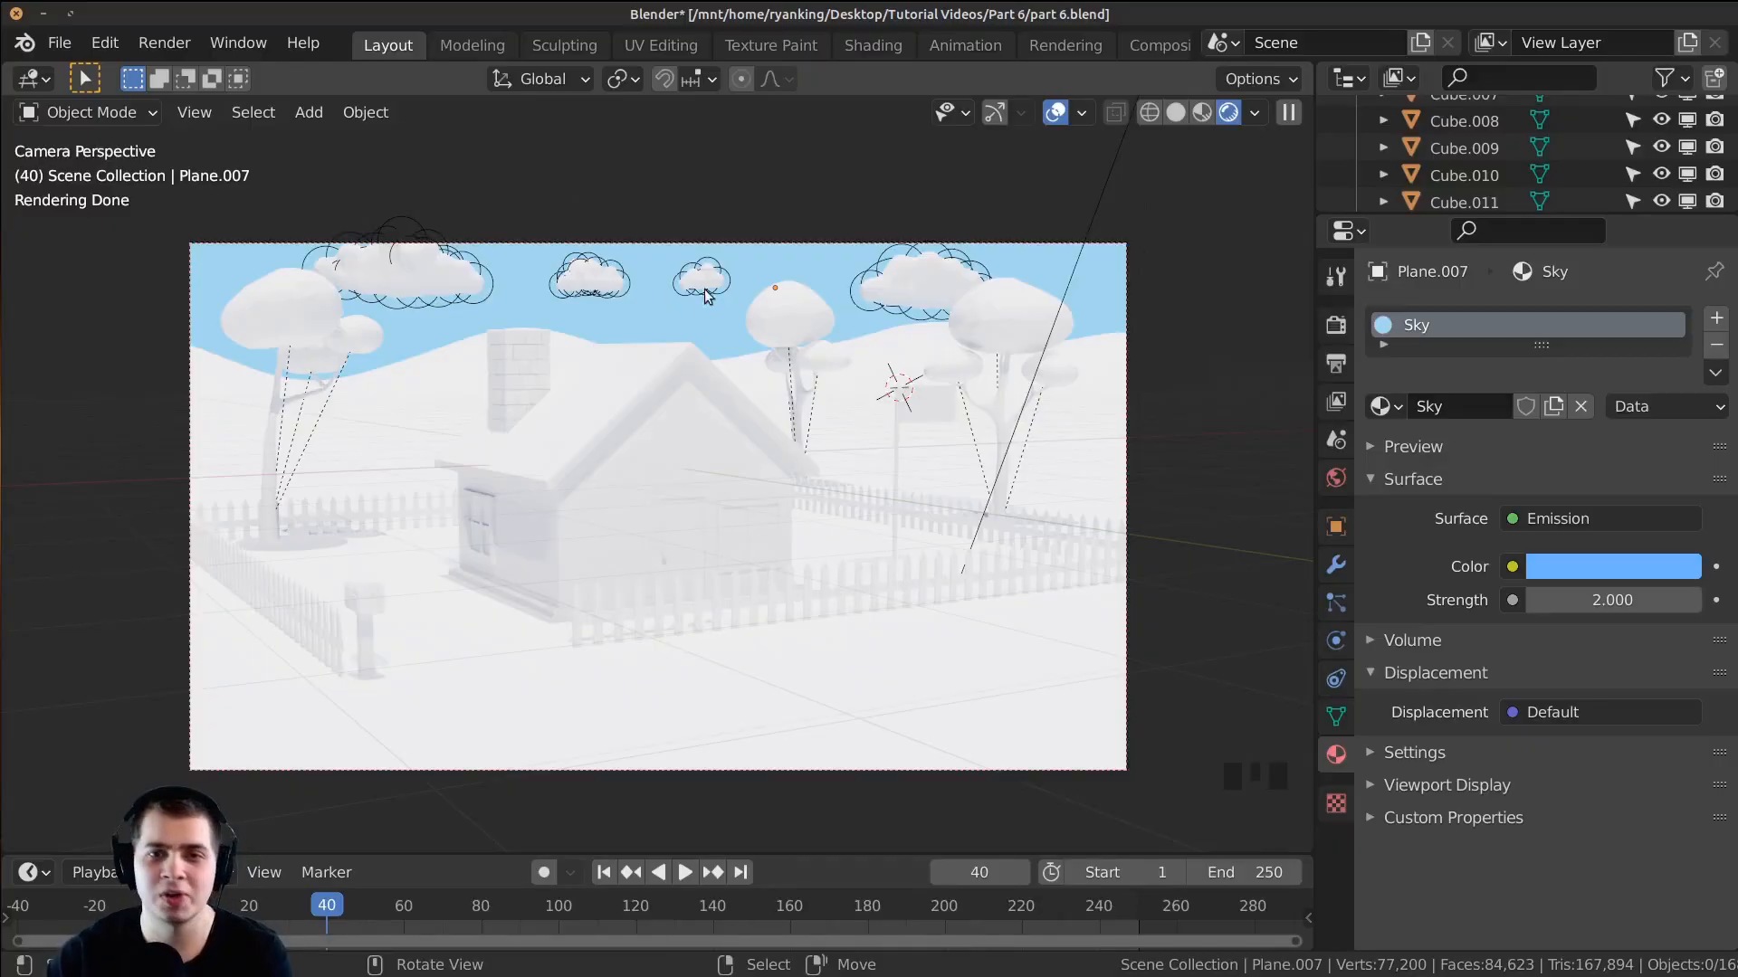
pyautogui.rightClick(688, 309)
pyautogui.press('g')
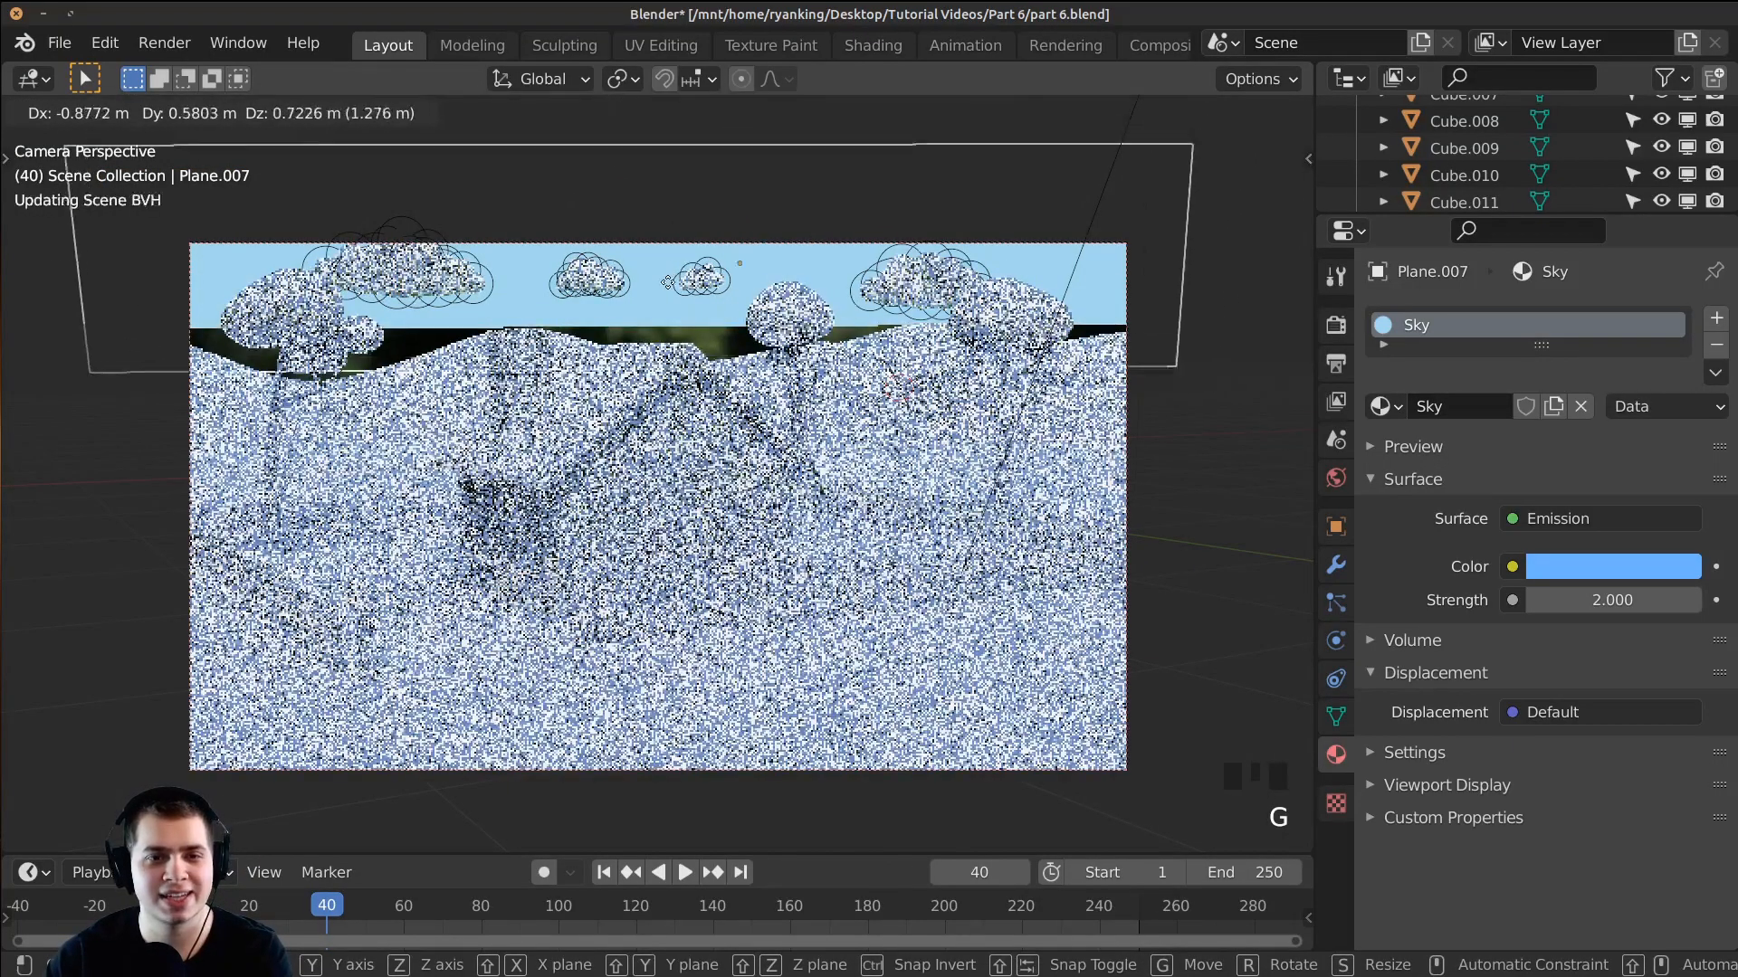
pyautogui.click(685, 323)
pyautogui.press('a')
# Step: Switch to the Shading workspace
pyautogui.keyDown('shift'); pyautogui.moveTo(789, 371); pyautogui.dragTo(810, 362, button='middle'); pyautogui.keyUp('shift')
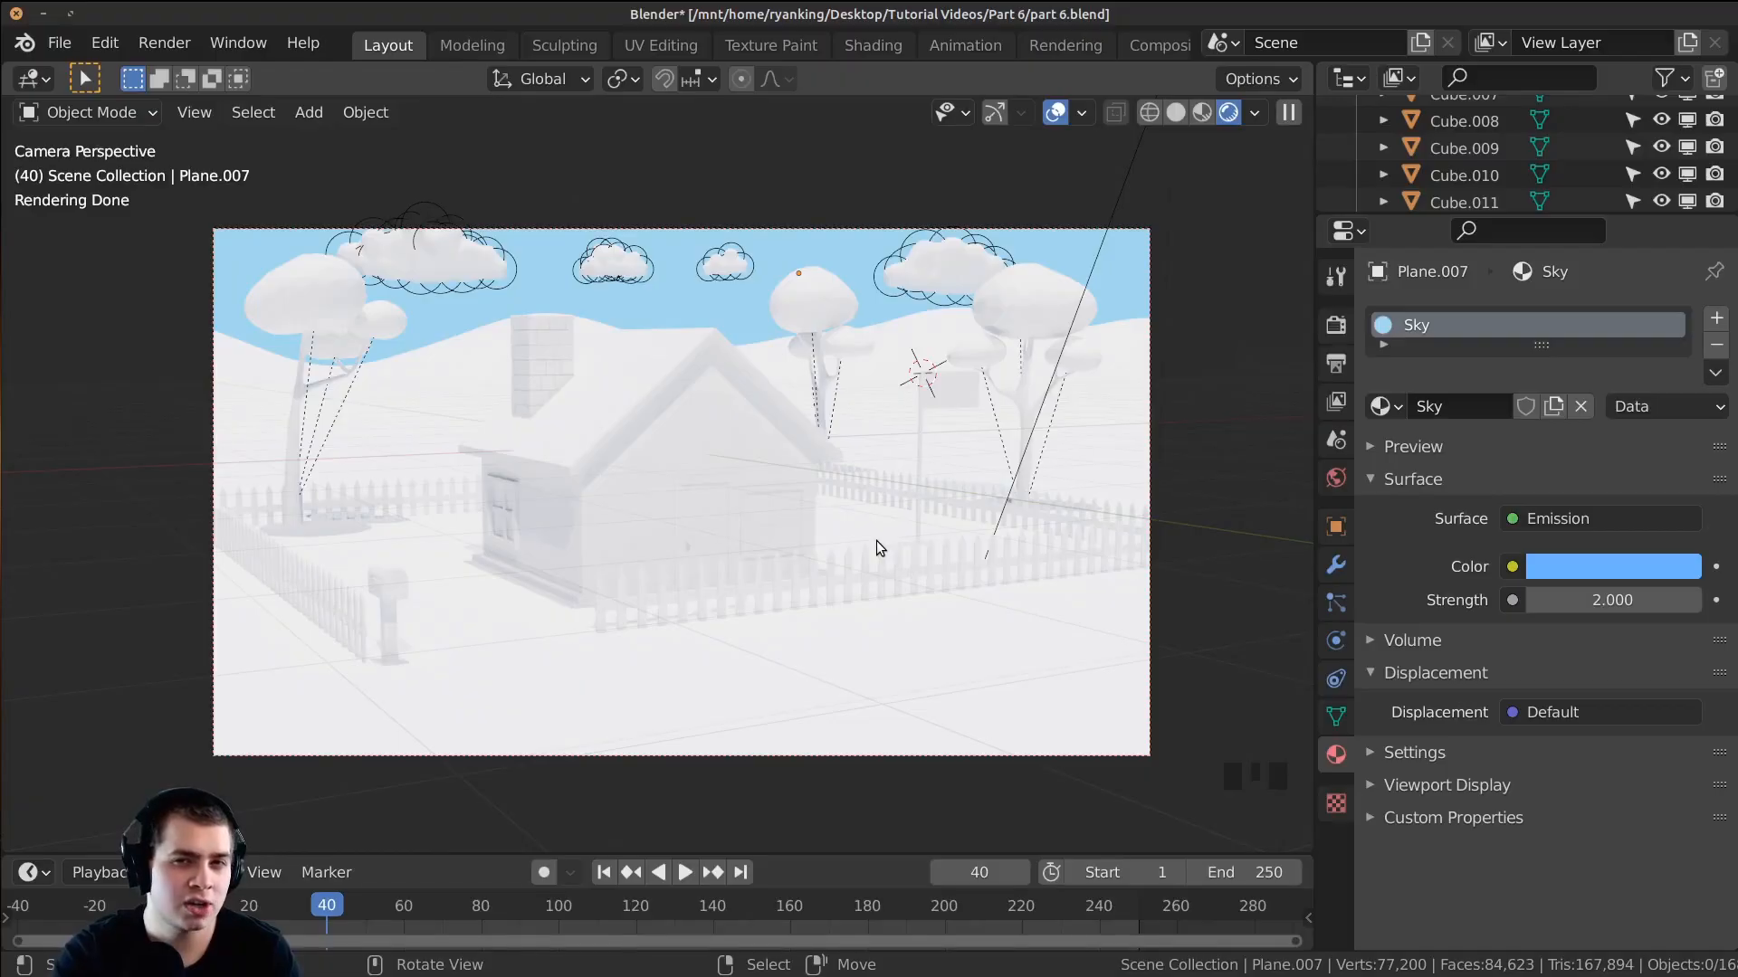
pyautogui.scroll(1, 562, 680)
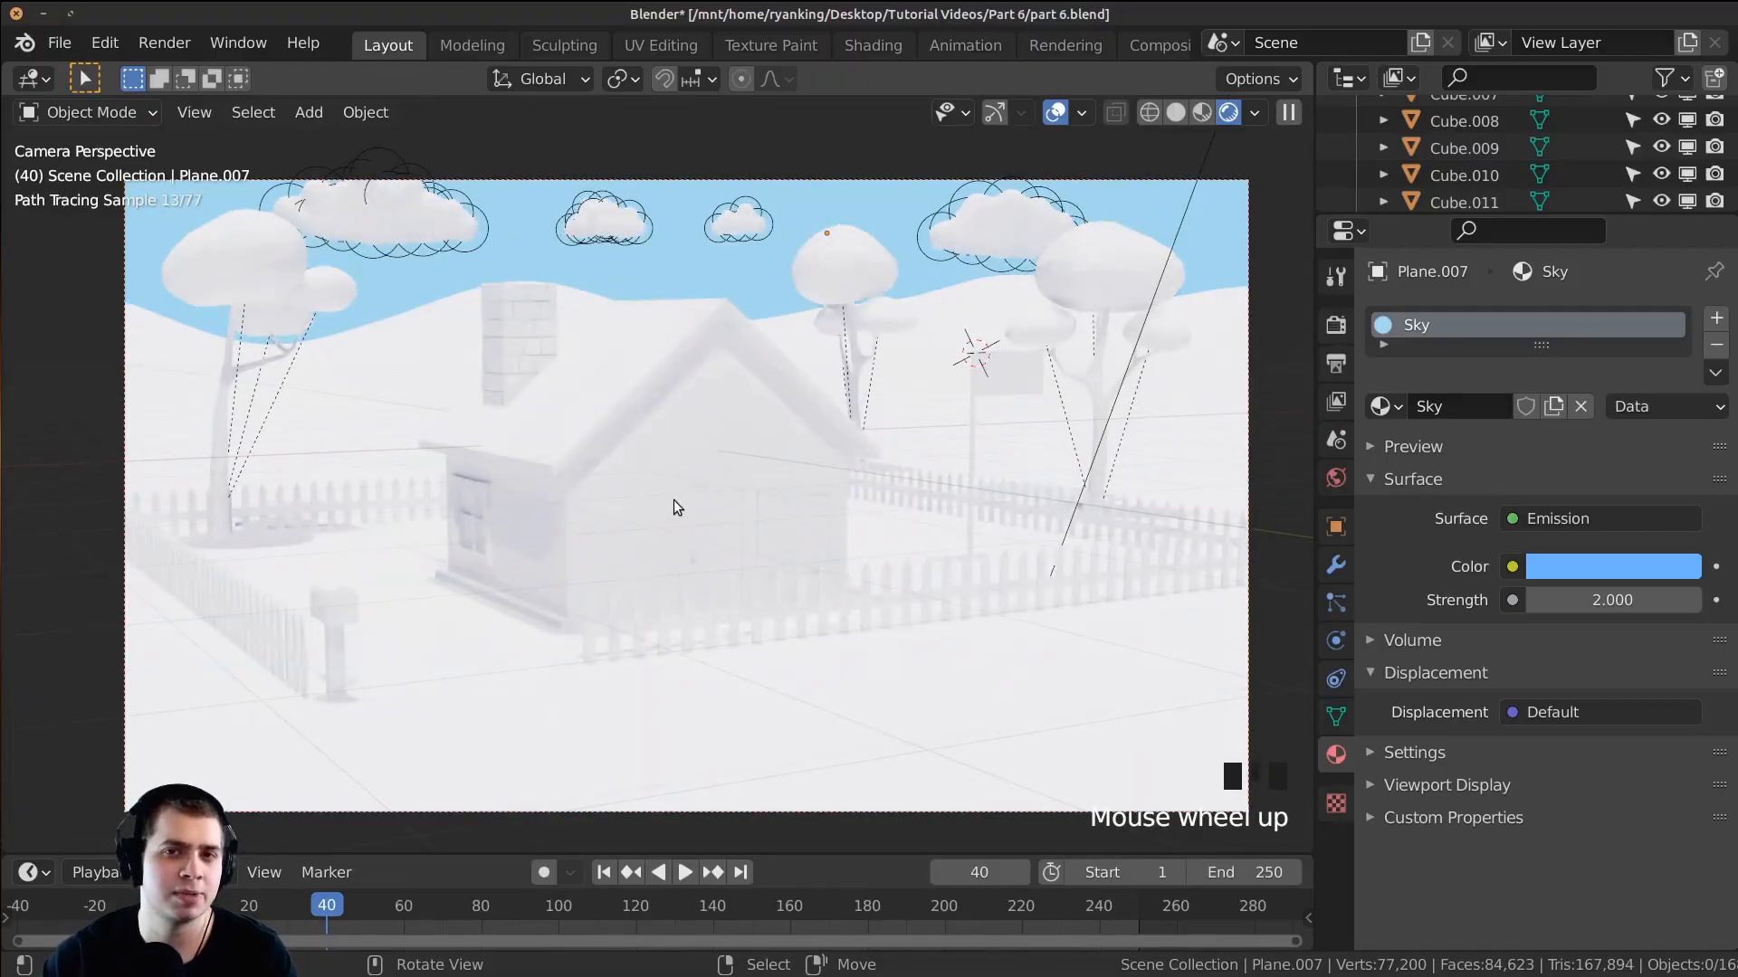
pyautogui.scroll(-2, 718, 500)
pyautogui.scroll(1, 719, 501)
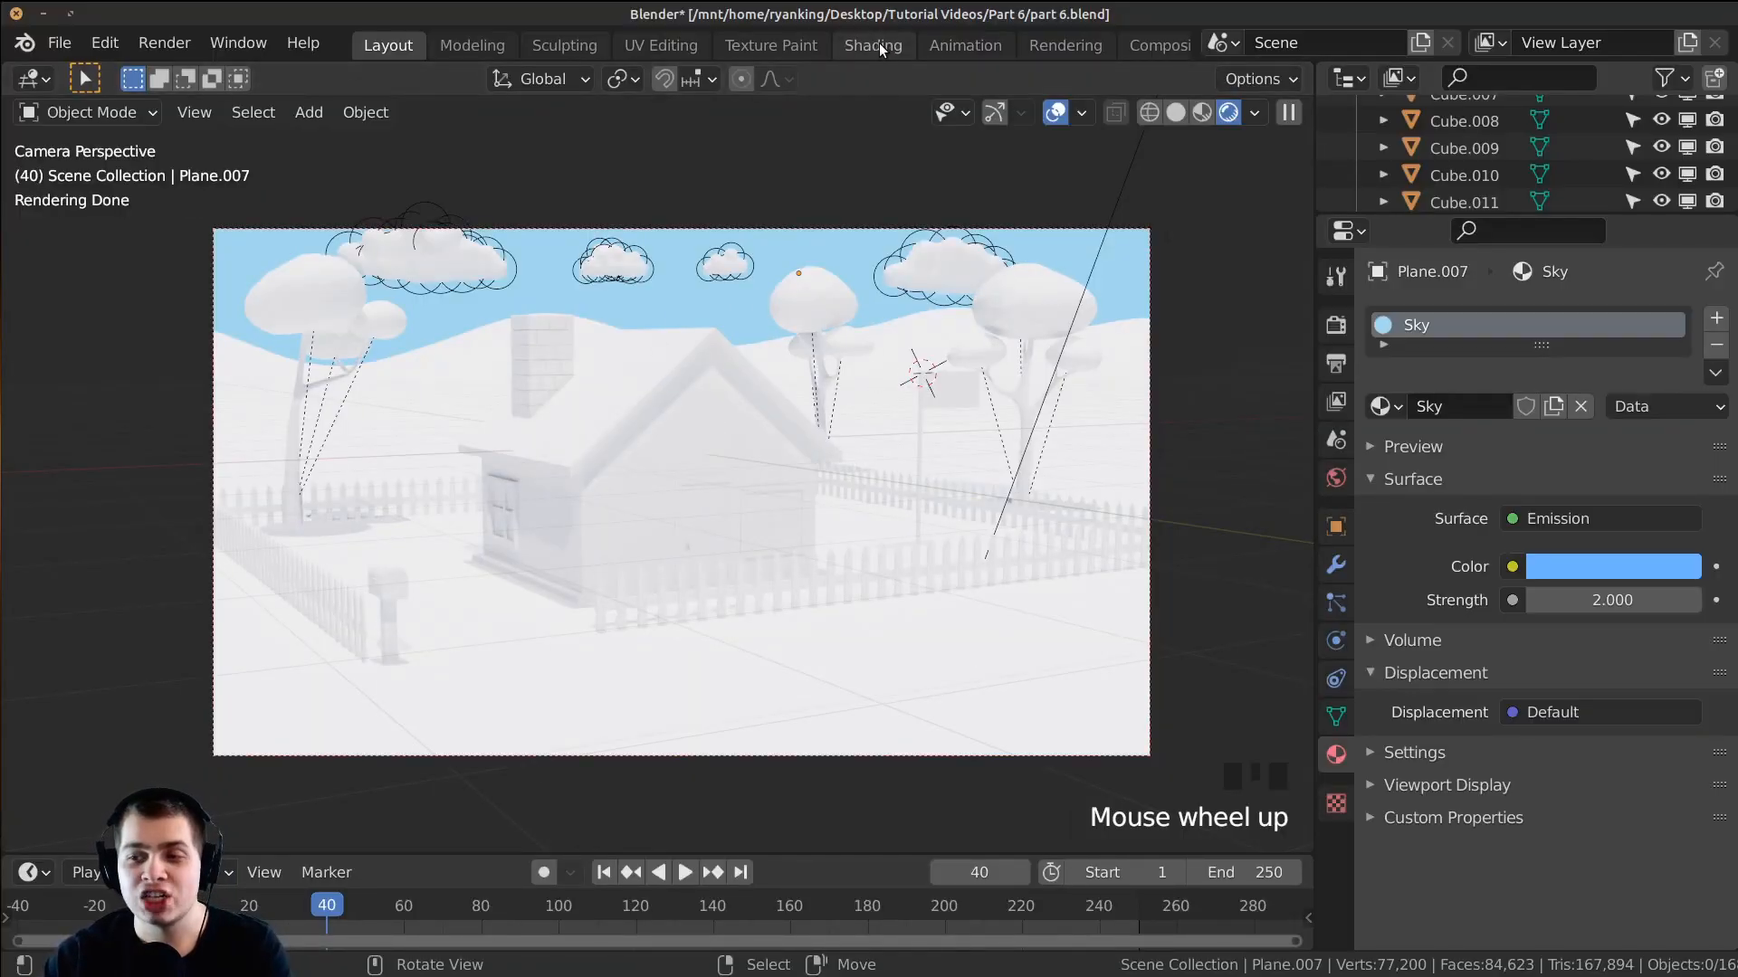
pyautogui.click(851, 45)
pyautogui.scroll(-2, 684, 372)
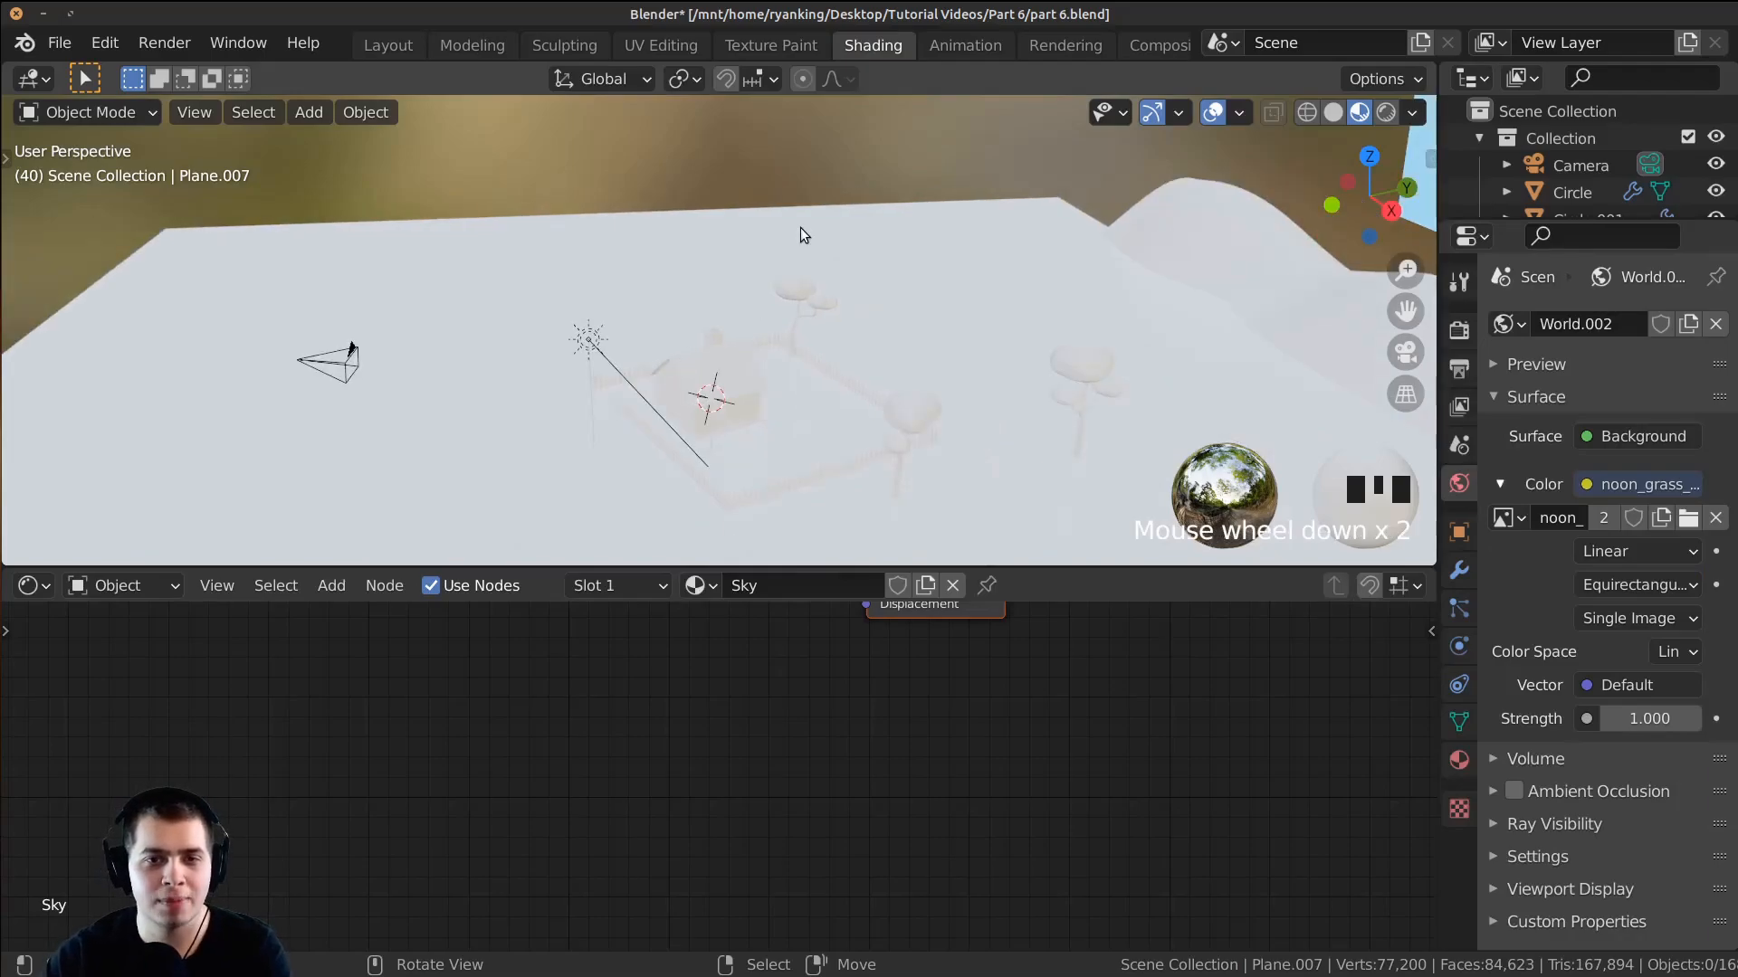
# Step: Show the scene through the camera in the 3D viewport
pyautogui.press('z')
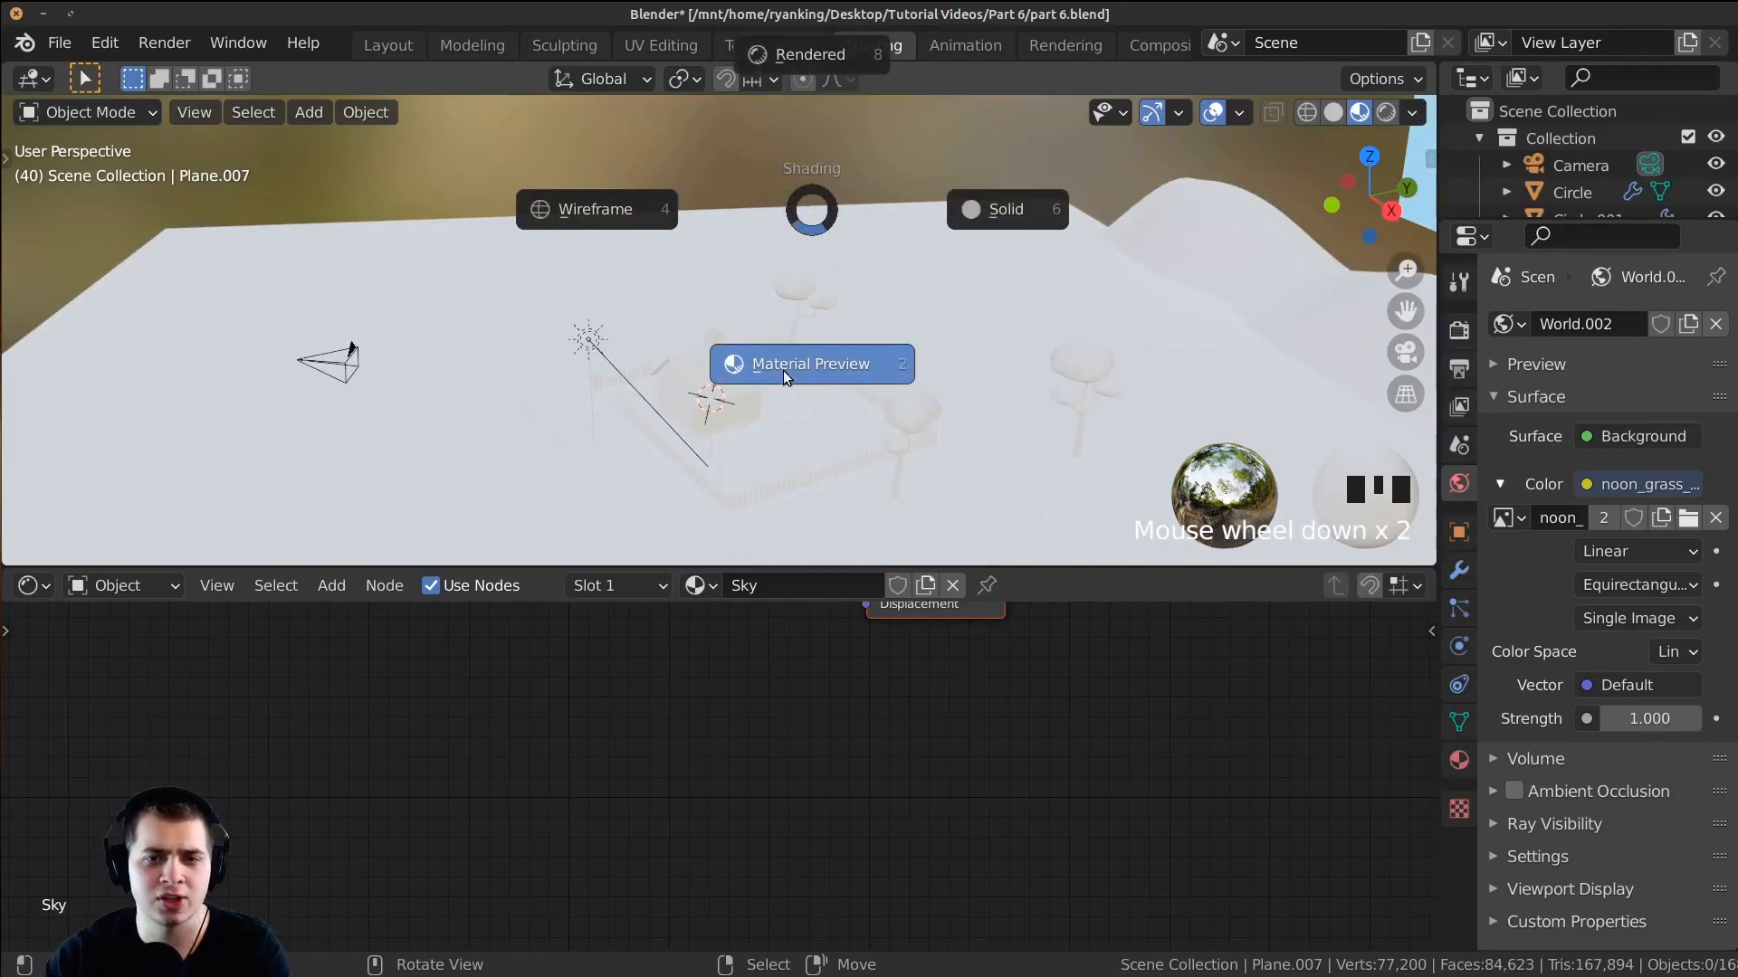
pyautogui.press('z')
pyautogui.press('z')
pyautogui.press('KP_0')
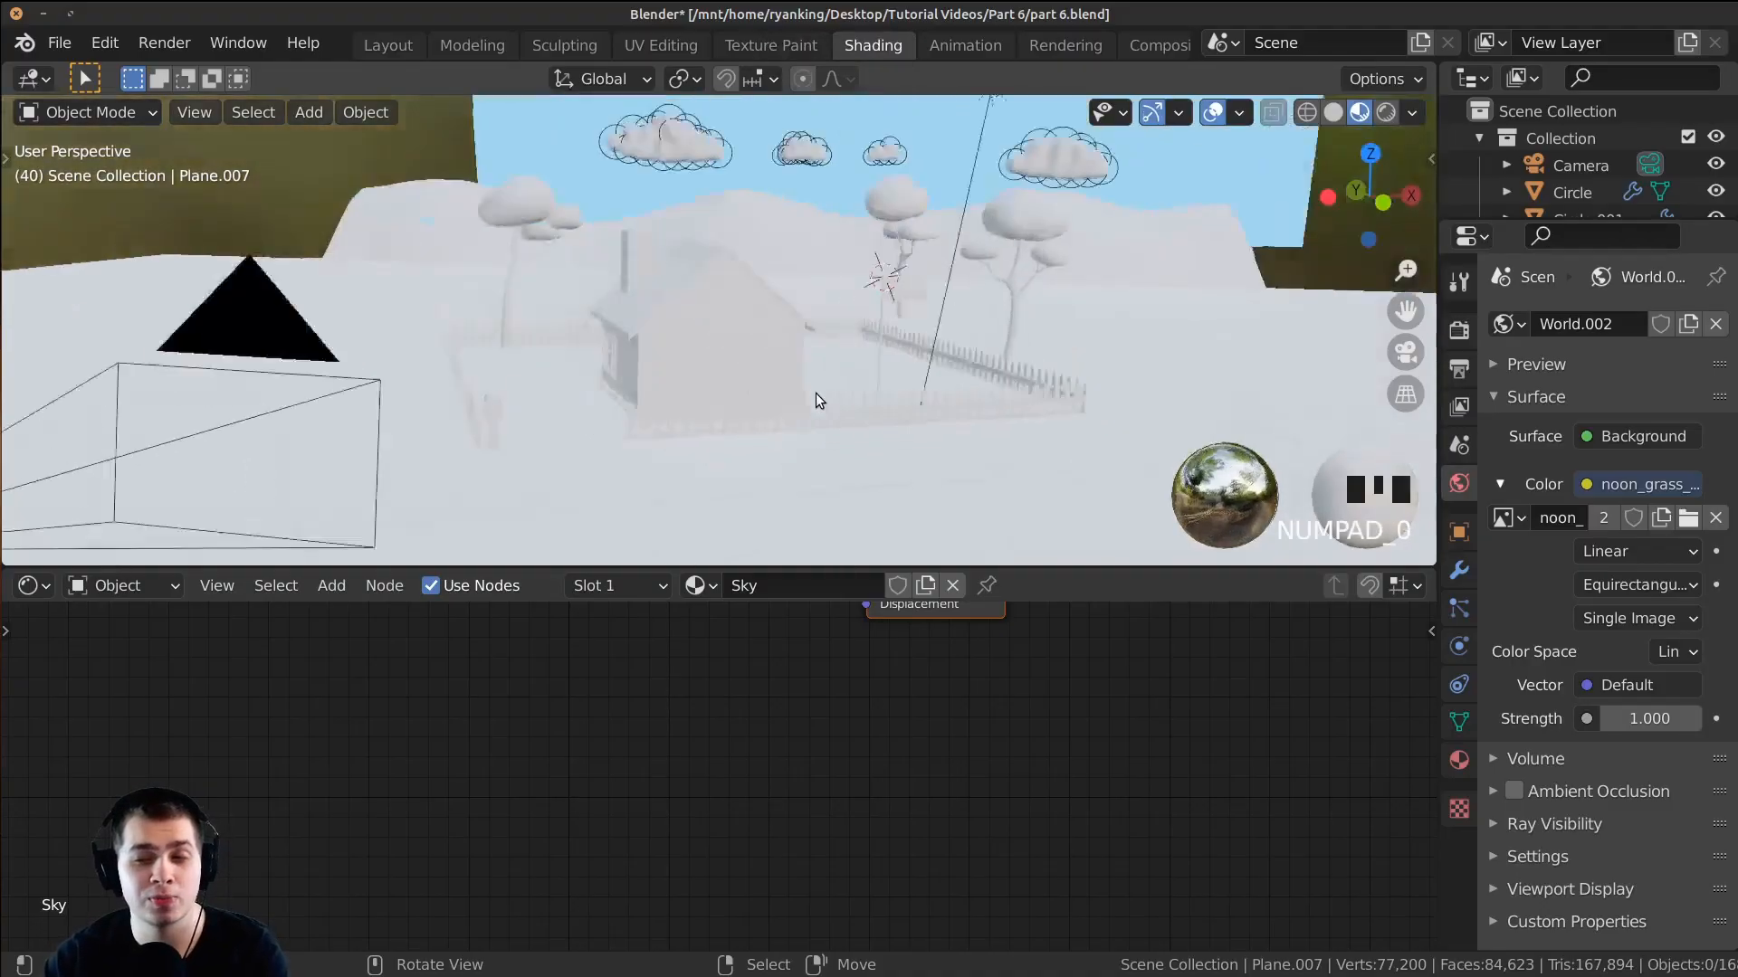
pyautogui.keyDown('shift'); pyautogui.moveTo(1032, 316); pyautogui.dragTo(1045, 280, button='middle'); pyautogui.keyUp('shift')
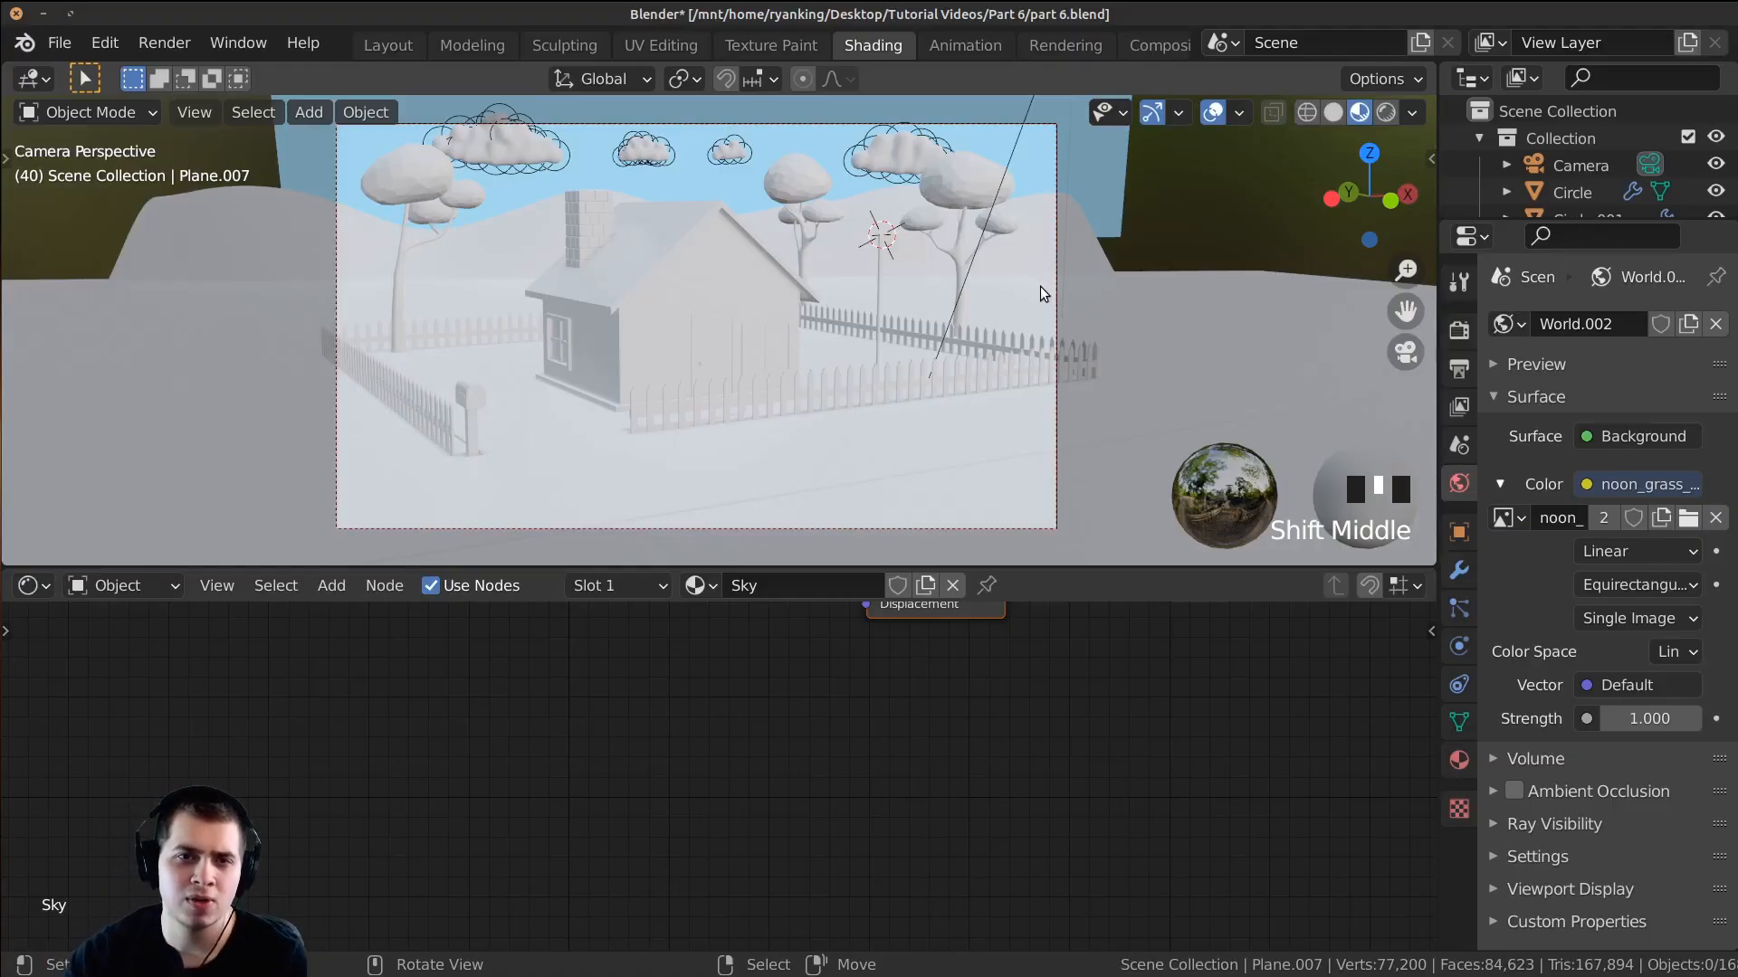
# Step: Set the 3D viewport's camera view to Rendered shading
pyautogui.press('z')
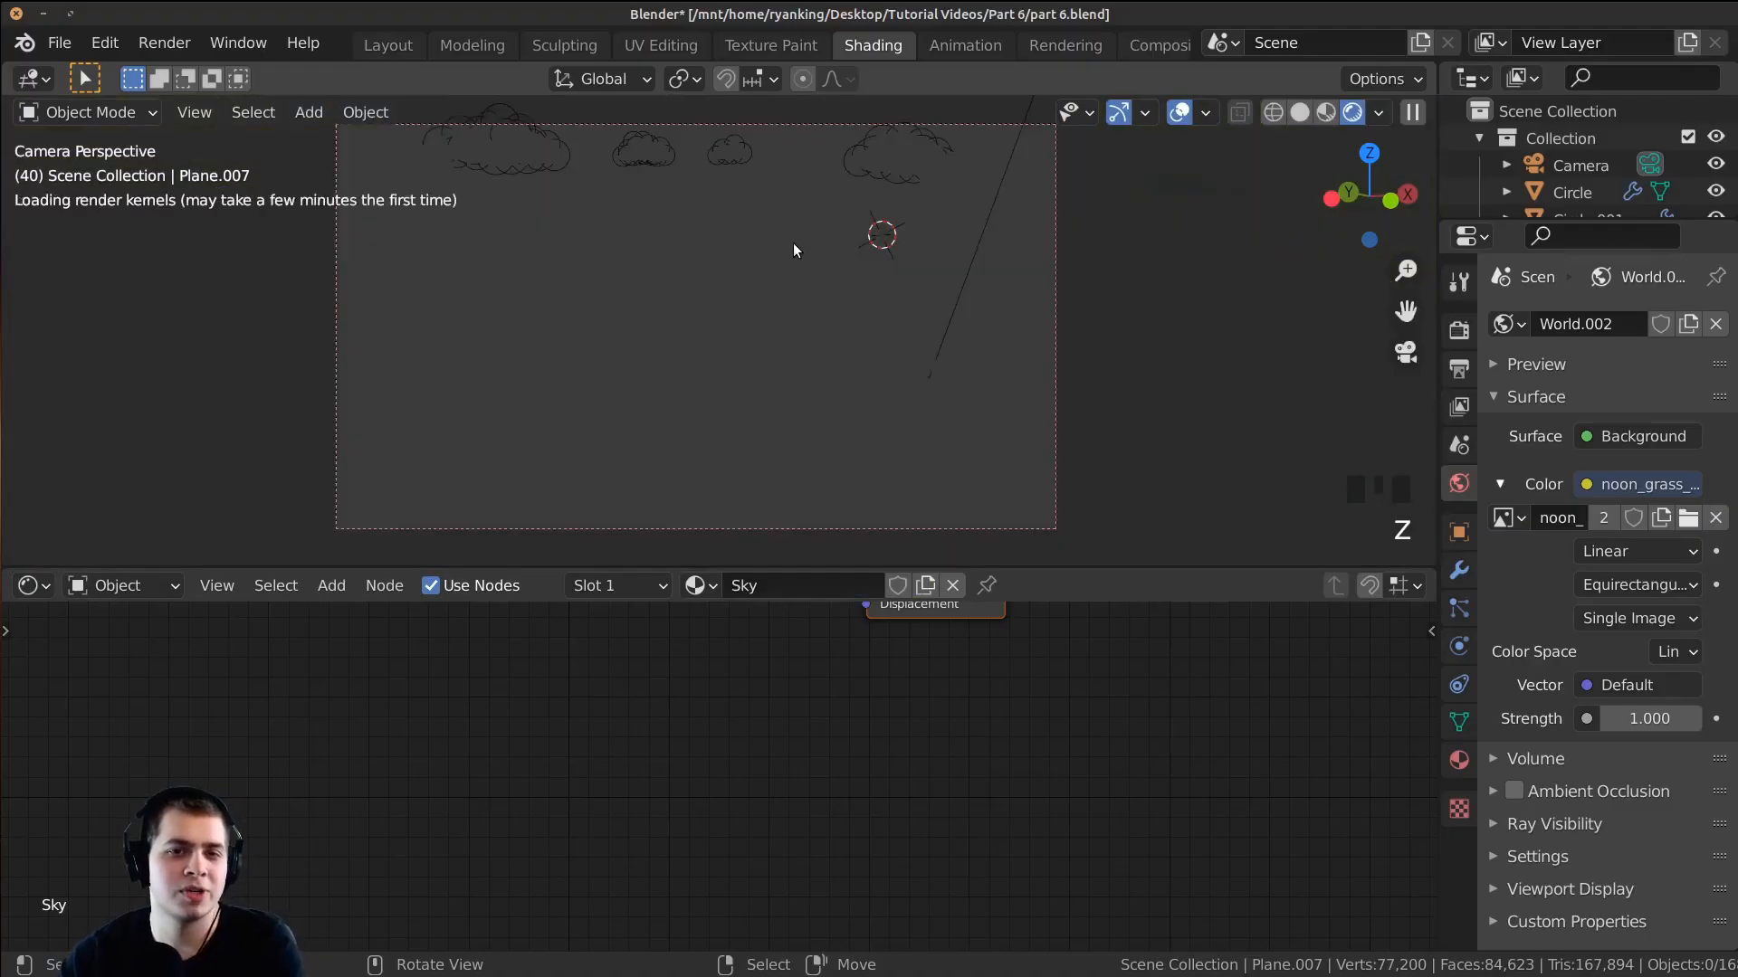
pyautogui.press('z')
pyautogui.click(670, 474)
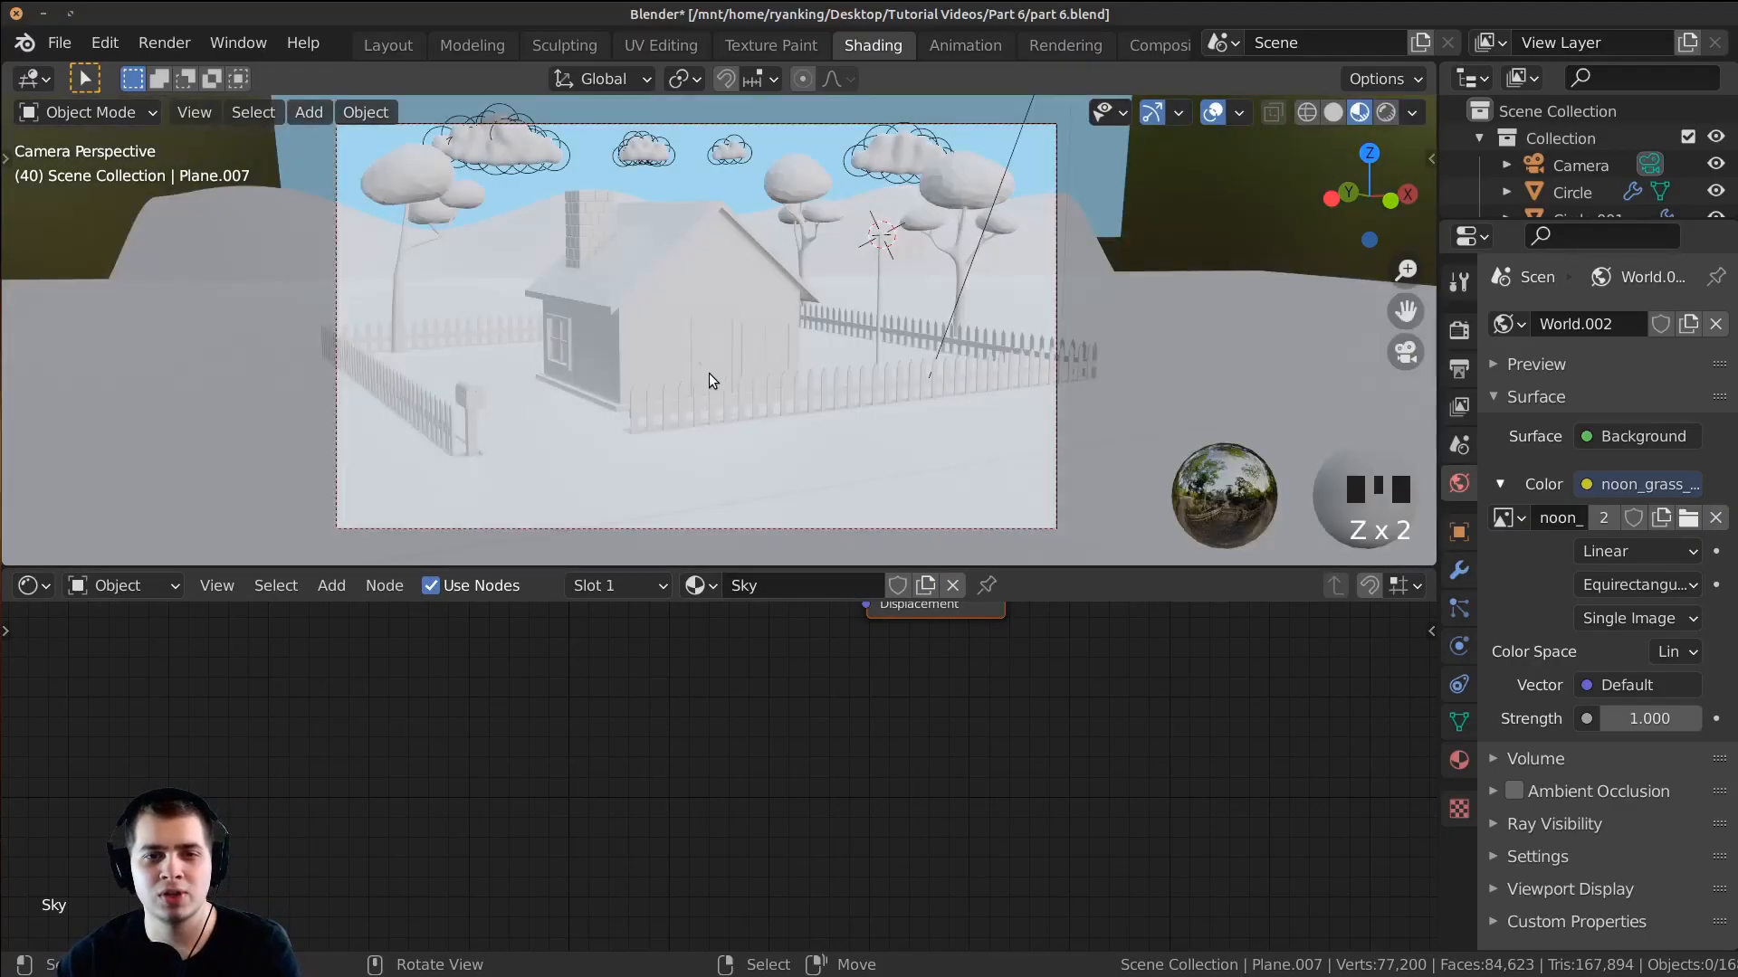
pyautogui.keyDown('shift'); pyautogui.moveTo(784, 411); pyautogui.dragTo(729, 480, button='middle'); pyautogui.keyUp('shift')
pyautogui.scroll(-1, 703, 506)
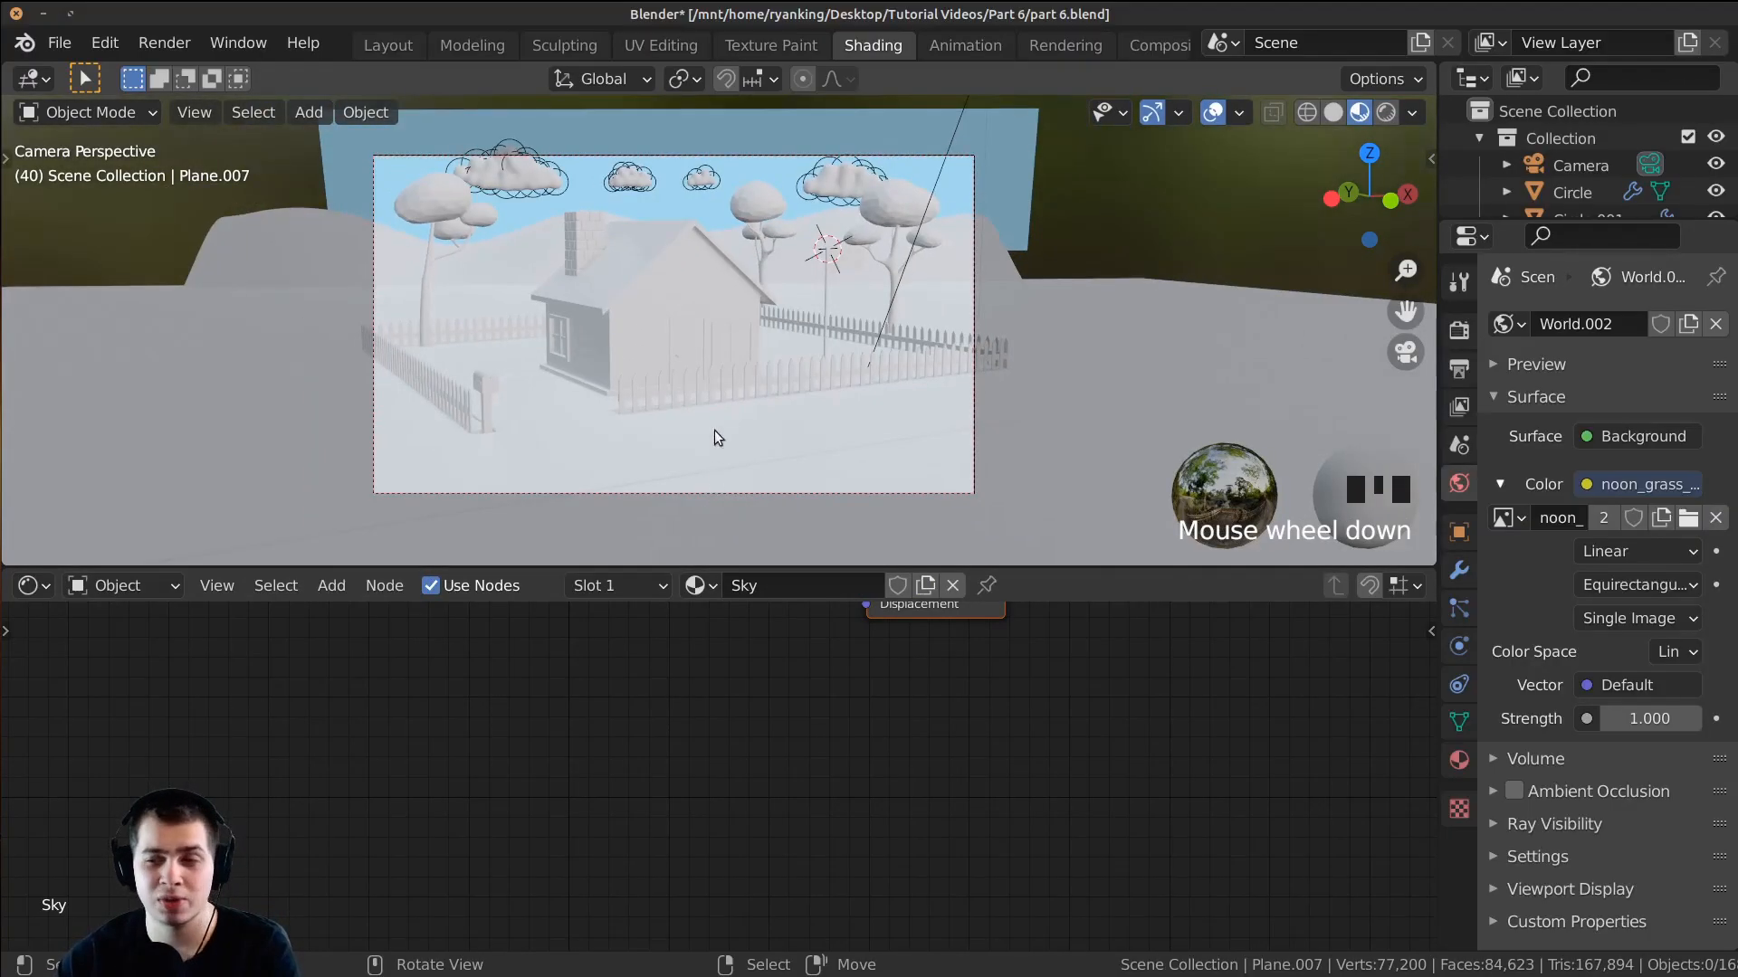
pyautogui.press('z')
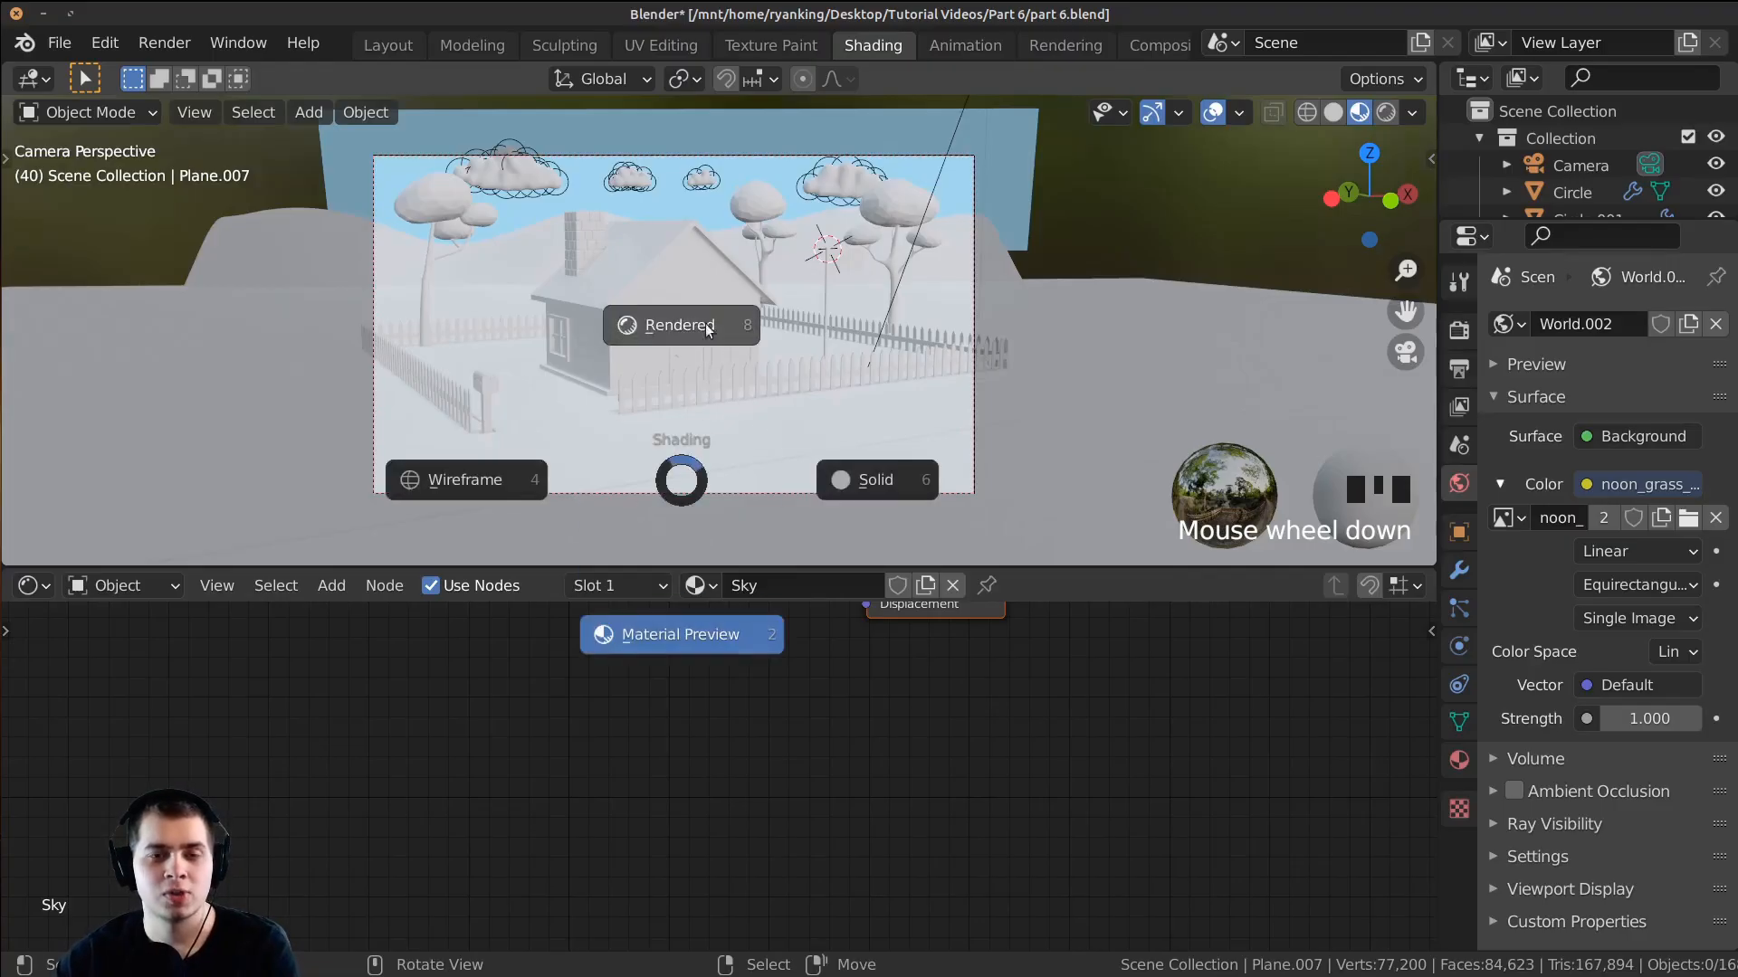
pyautogui.click(707, 257)
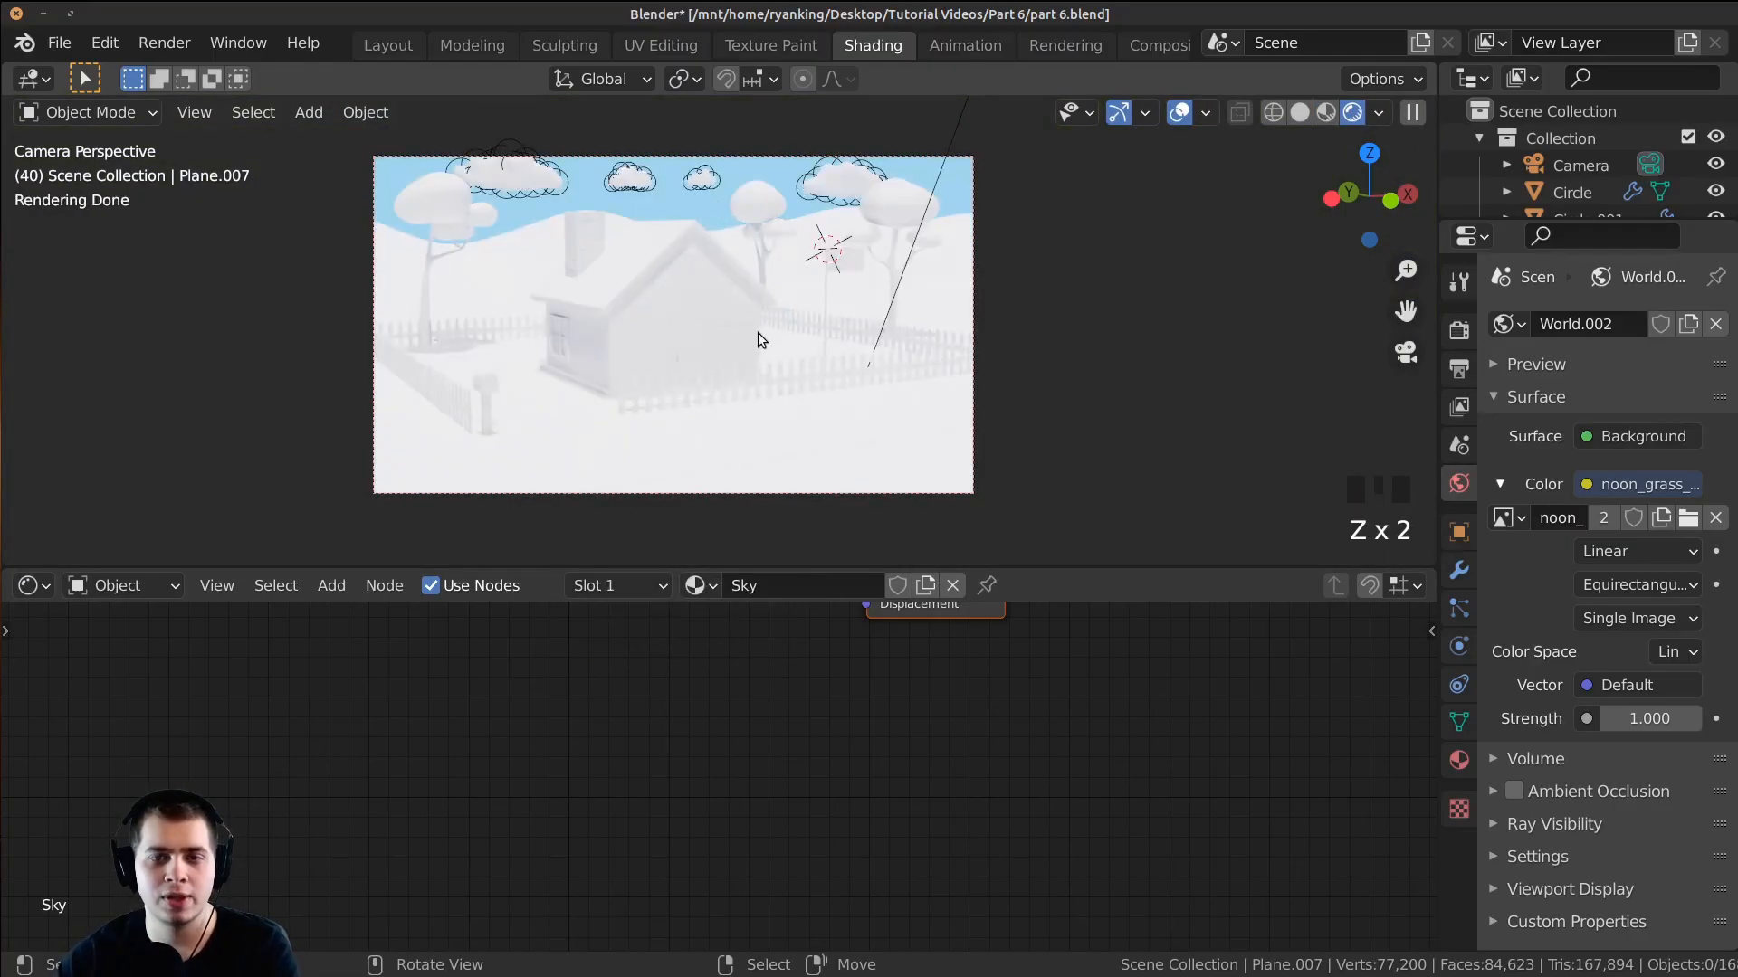
# Step: Enlarge the shader editor and bring the Sky material's Emission and Material Output nodes into view
pyautogui.press('n')
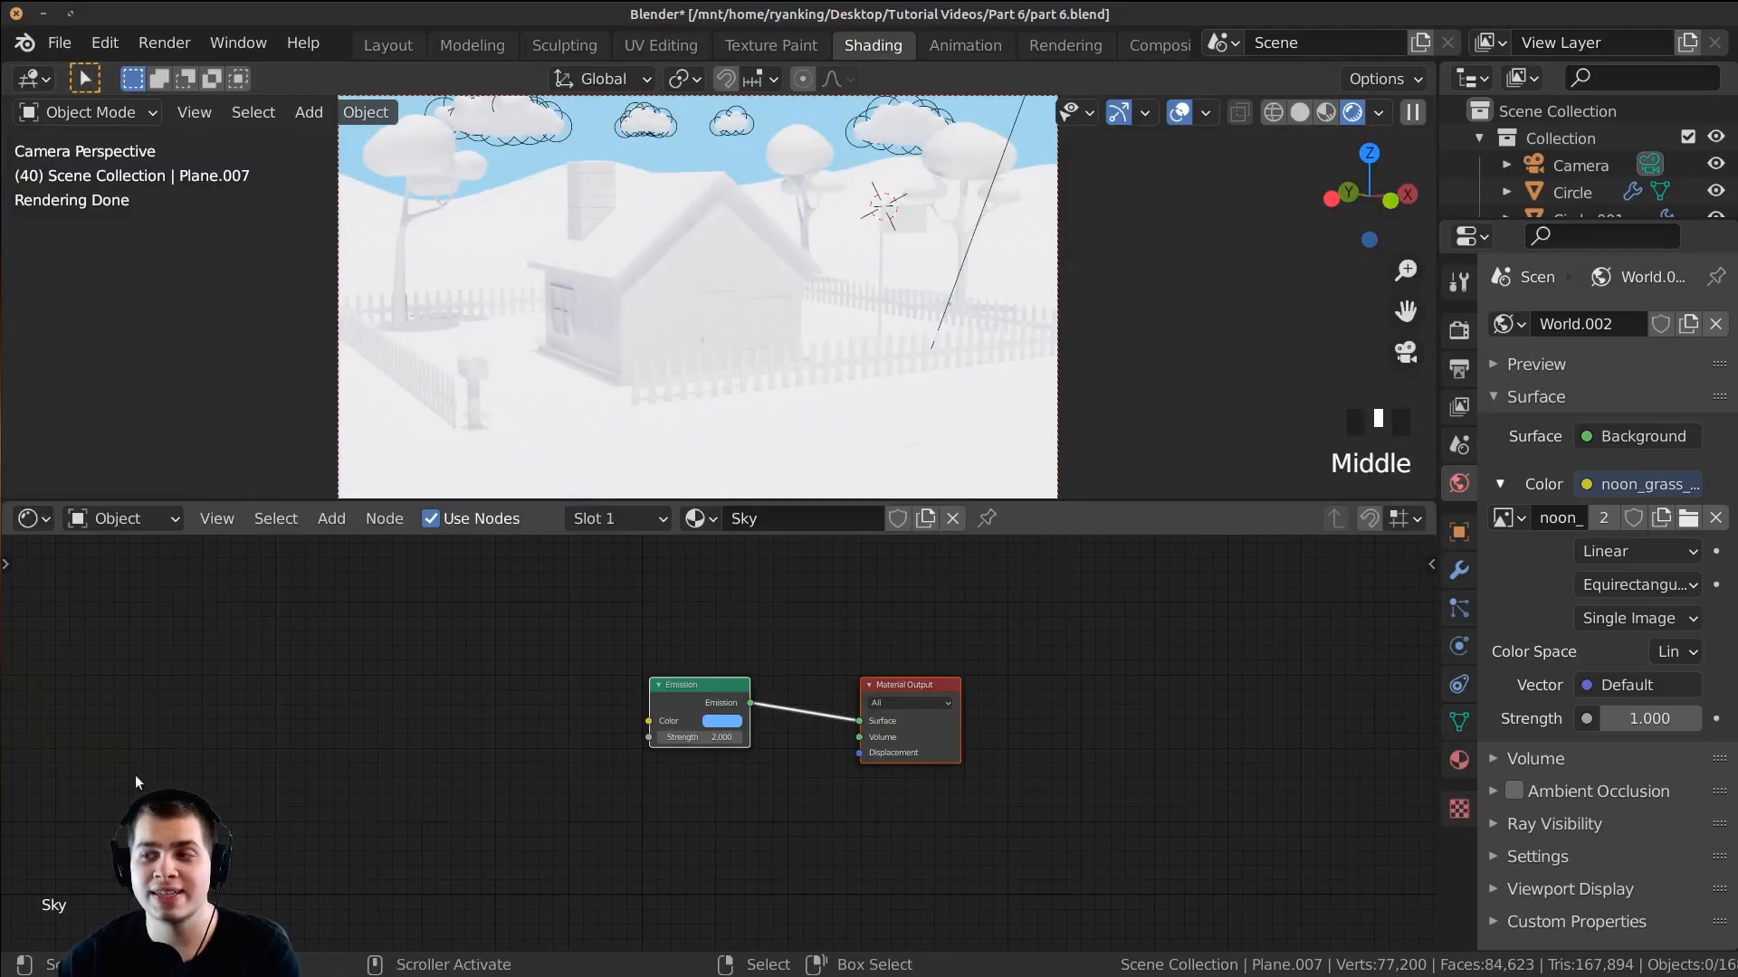
pyautogui.scroll(2, 1059, 818)
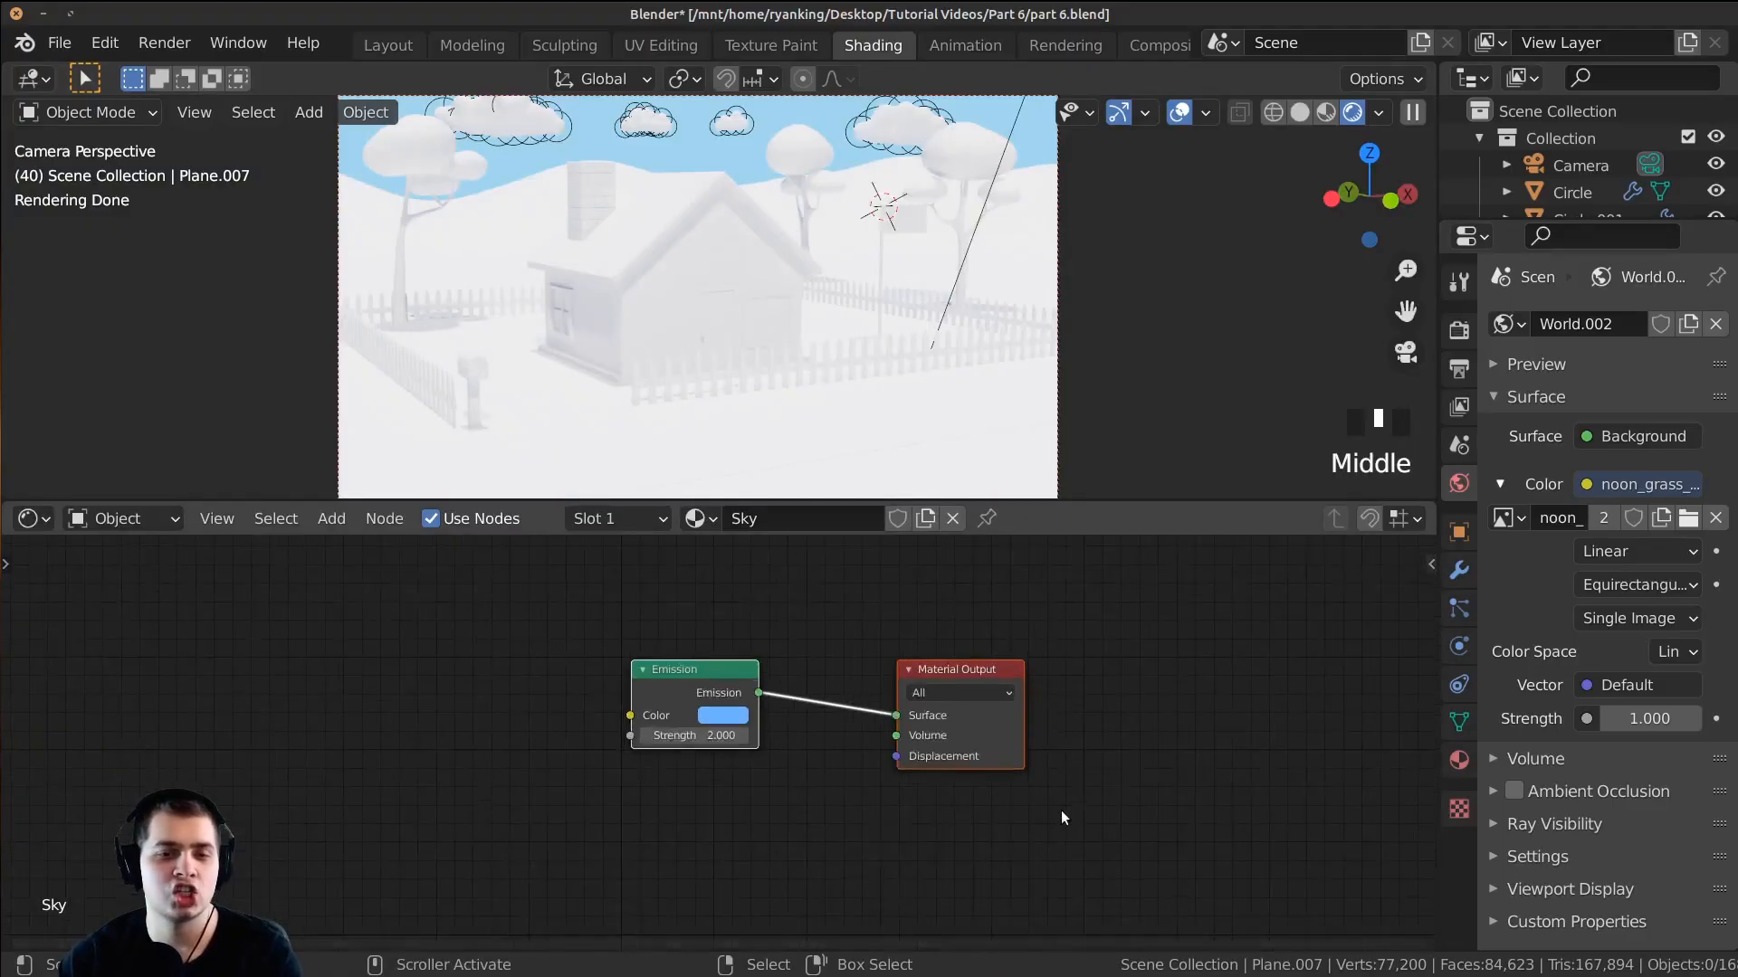
pyautogui.scroll(1, 927, 585)
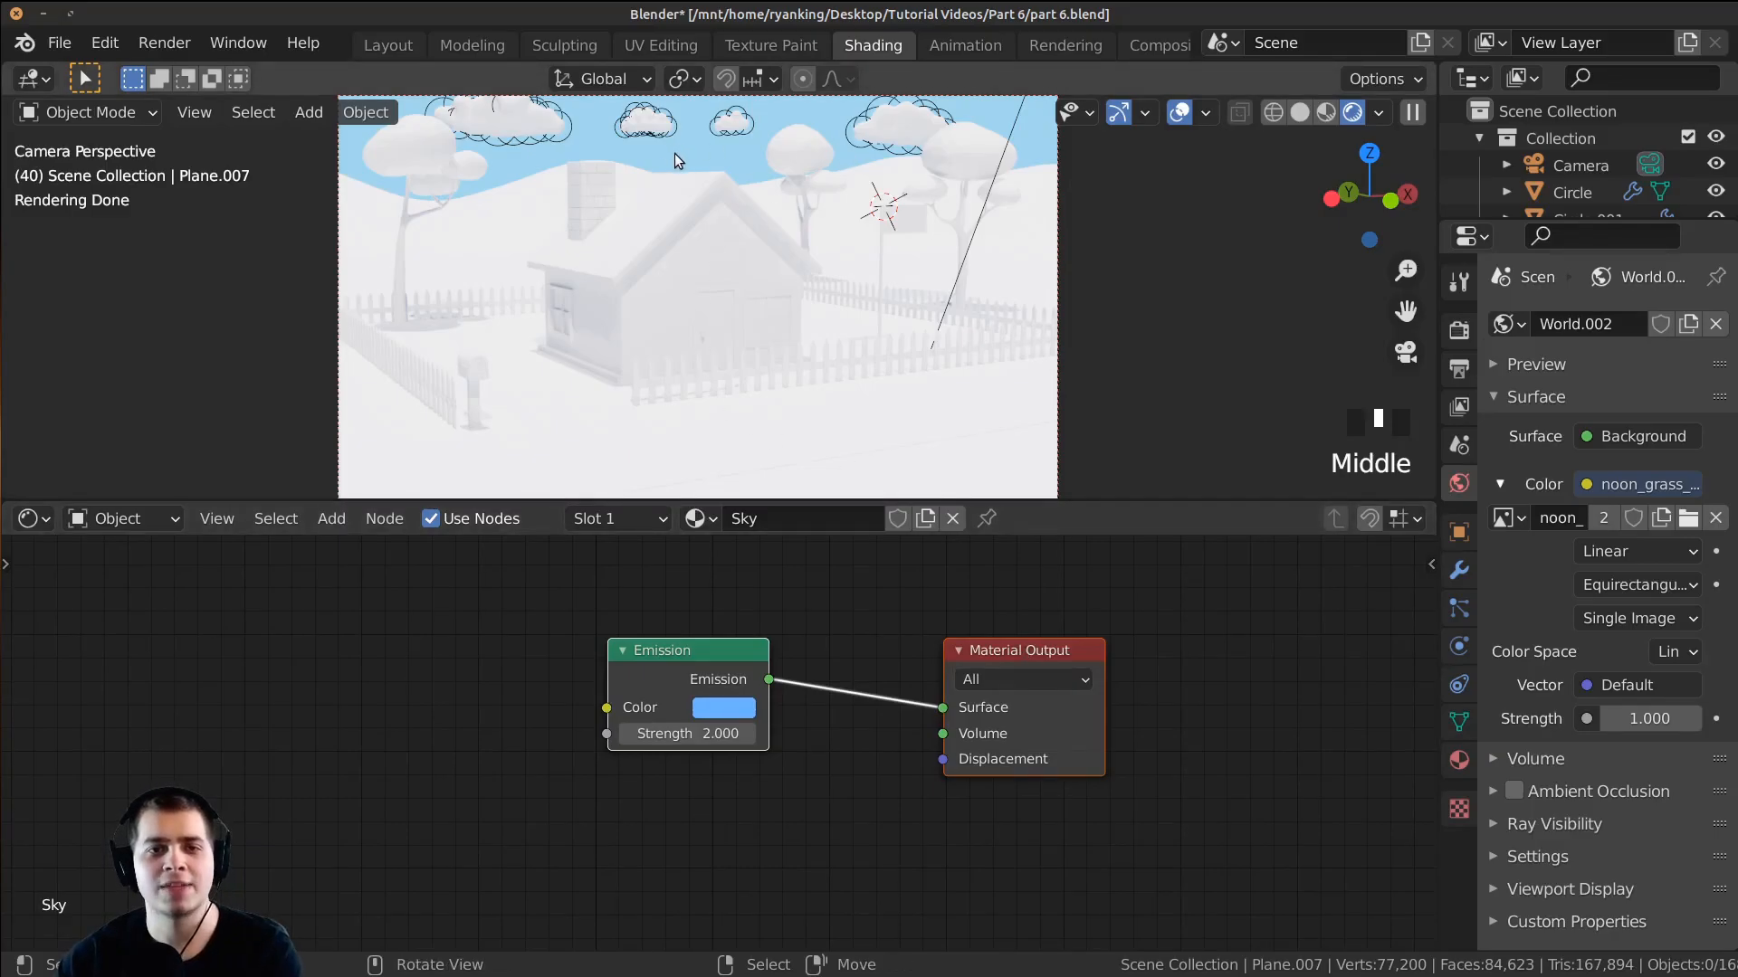
# Step: Select the sky plane in the camera view and show its material properties
pyautogui.scroll(-3, 1018, 165)
pyautogui.scroll(1, 854, 199)
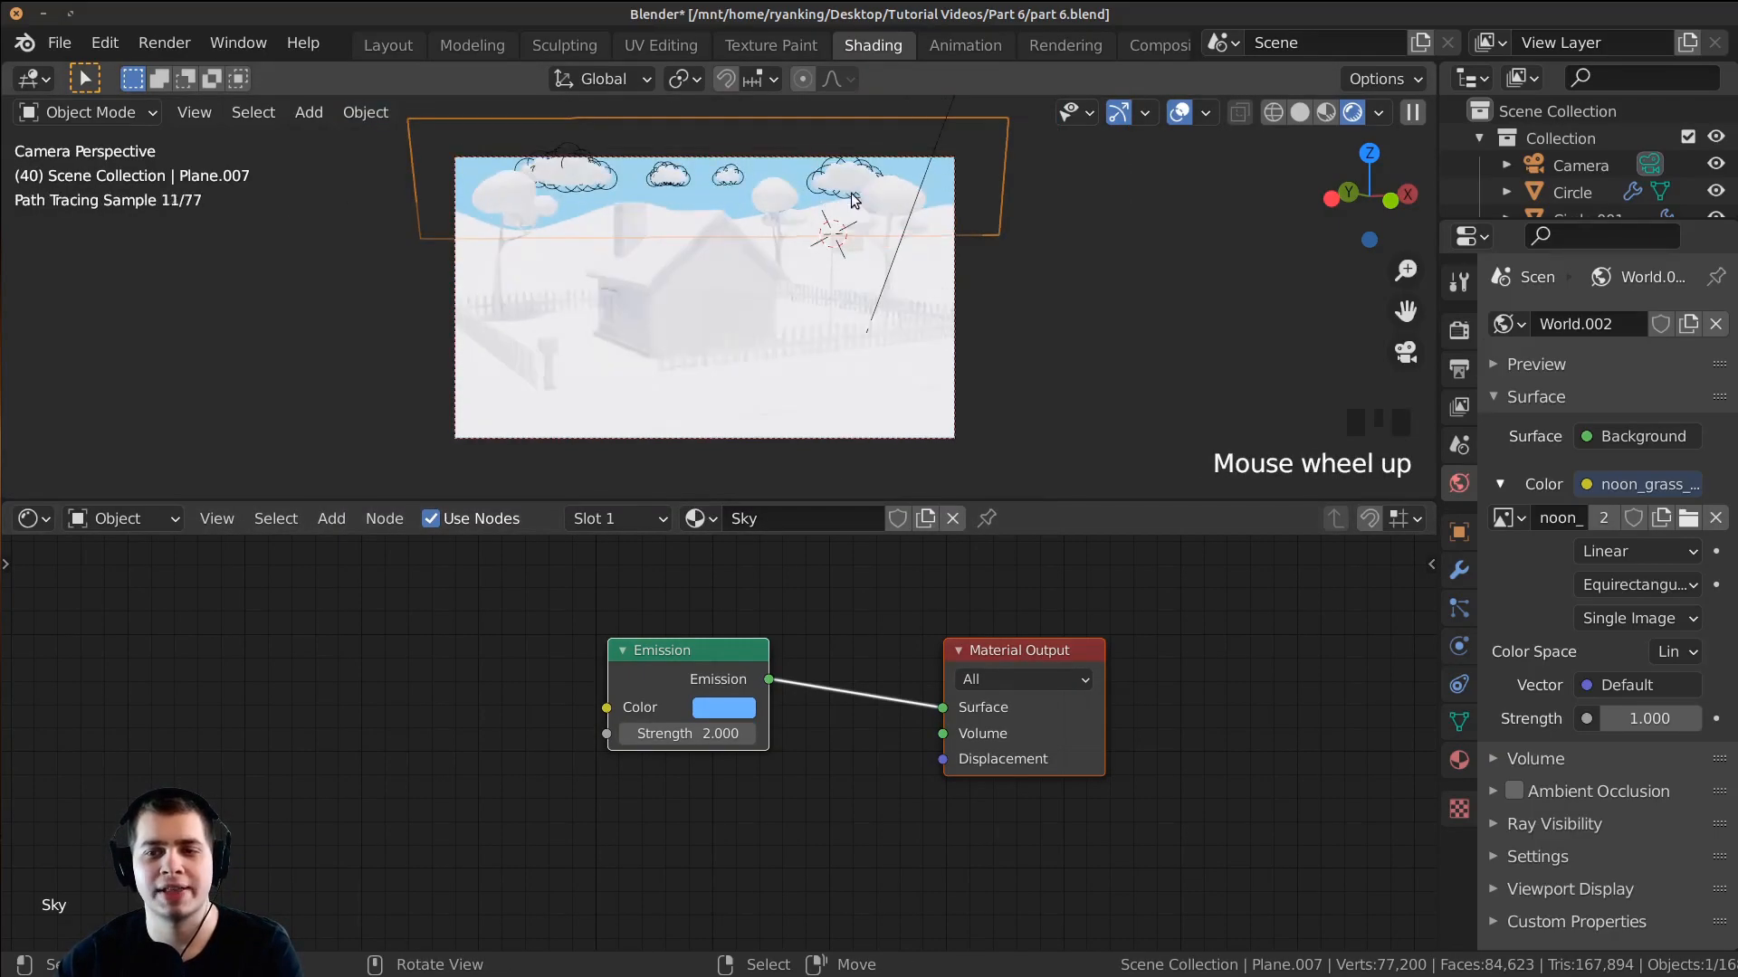
pyautogui.scroll(2, 855, 200)
pyautogui.keyDown('shift'); pyautogui.moveTo(854, 201); pyautogui.dragTo(847, 183, button='middle'); pyautogui.keyUp('shift')
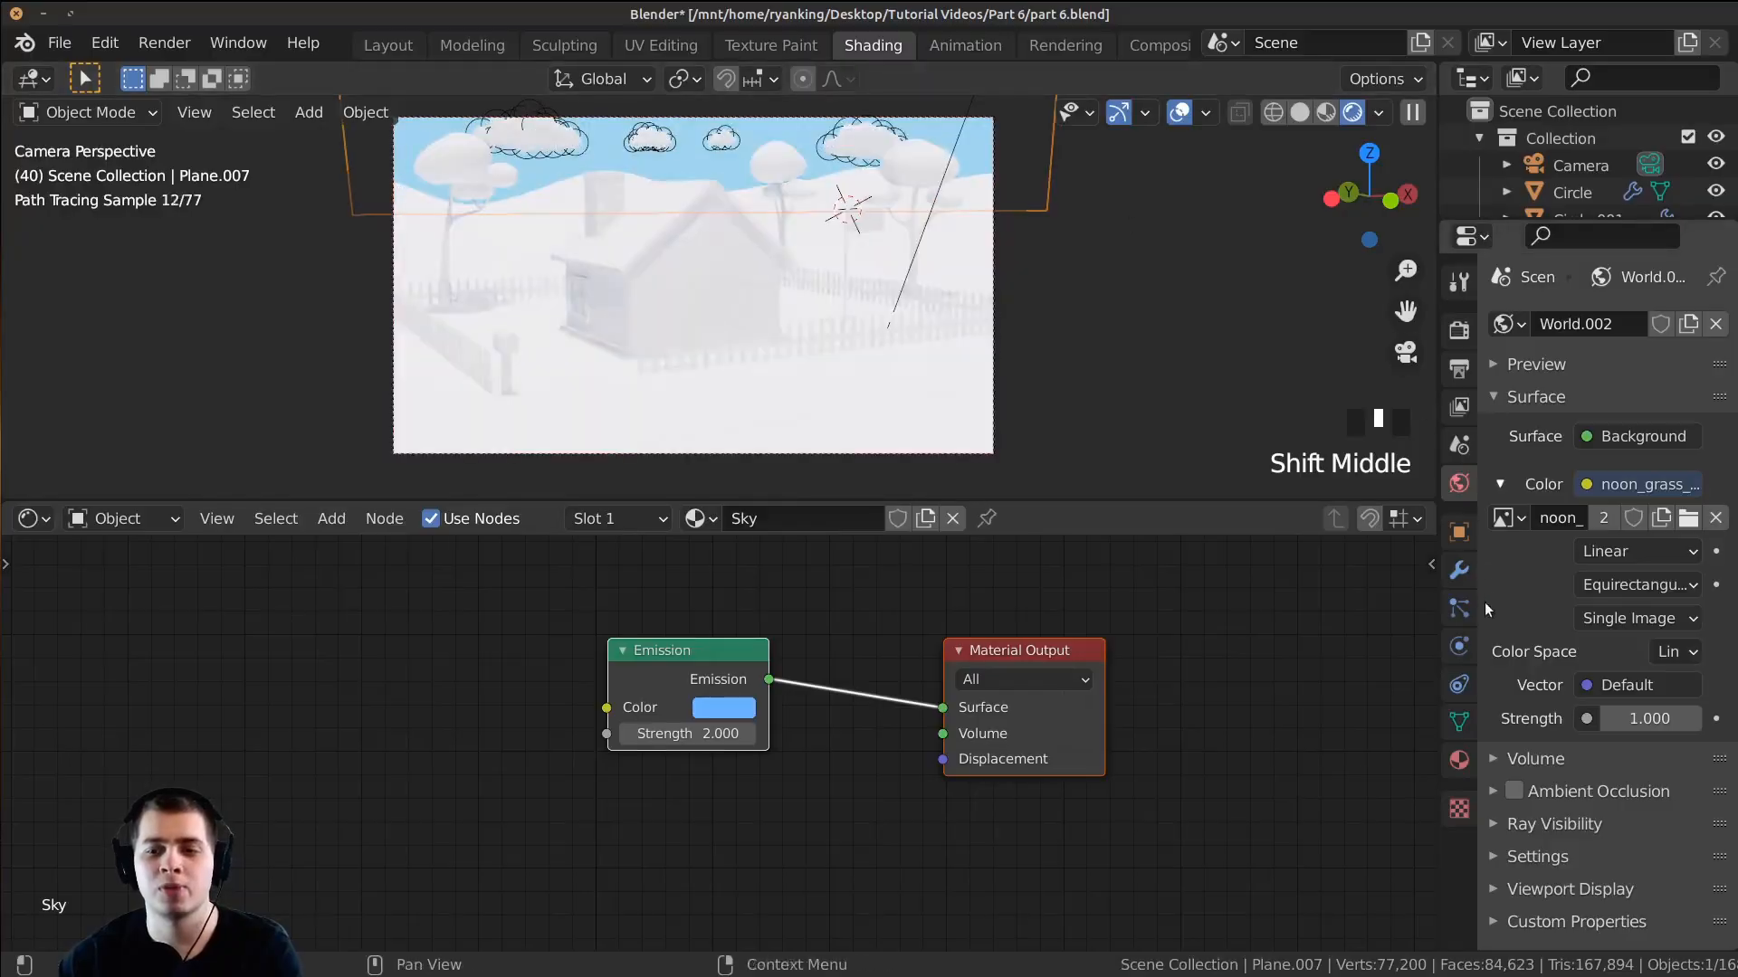
pyautogui.click(1450, 760)
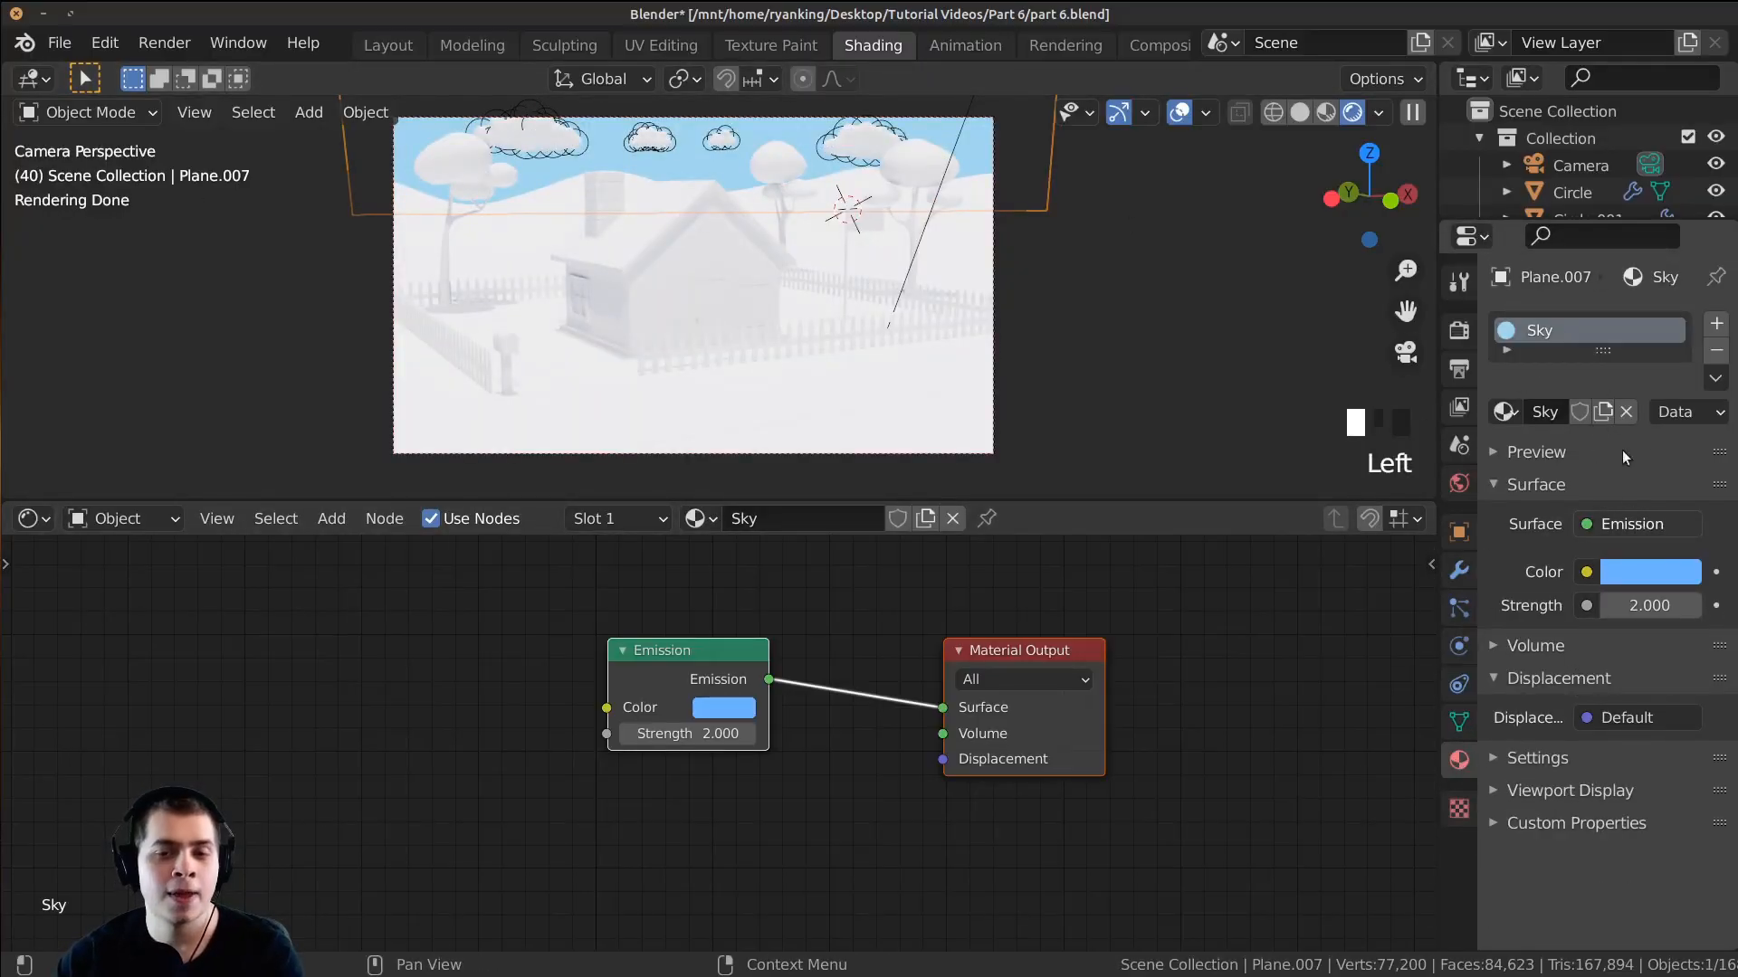
# Step: Spread the Sky material's Emission and Material Output nodes farther apart in the shader editor
pyautogui.scroll(1, 833, 739)
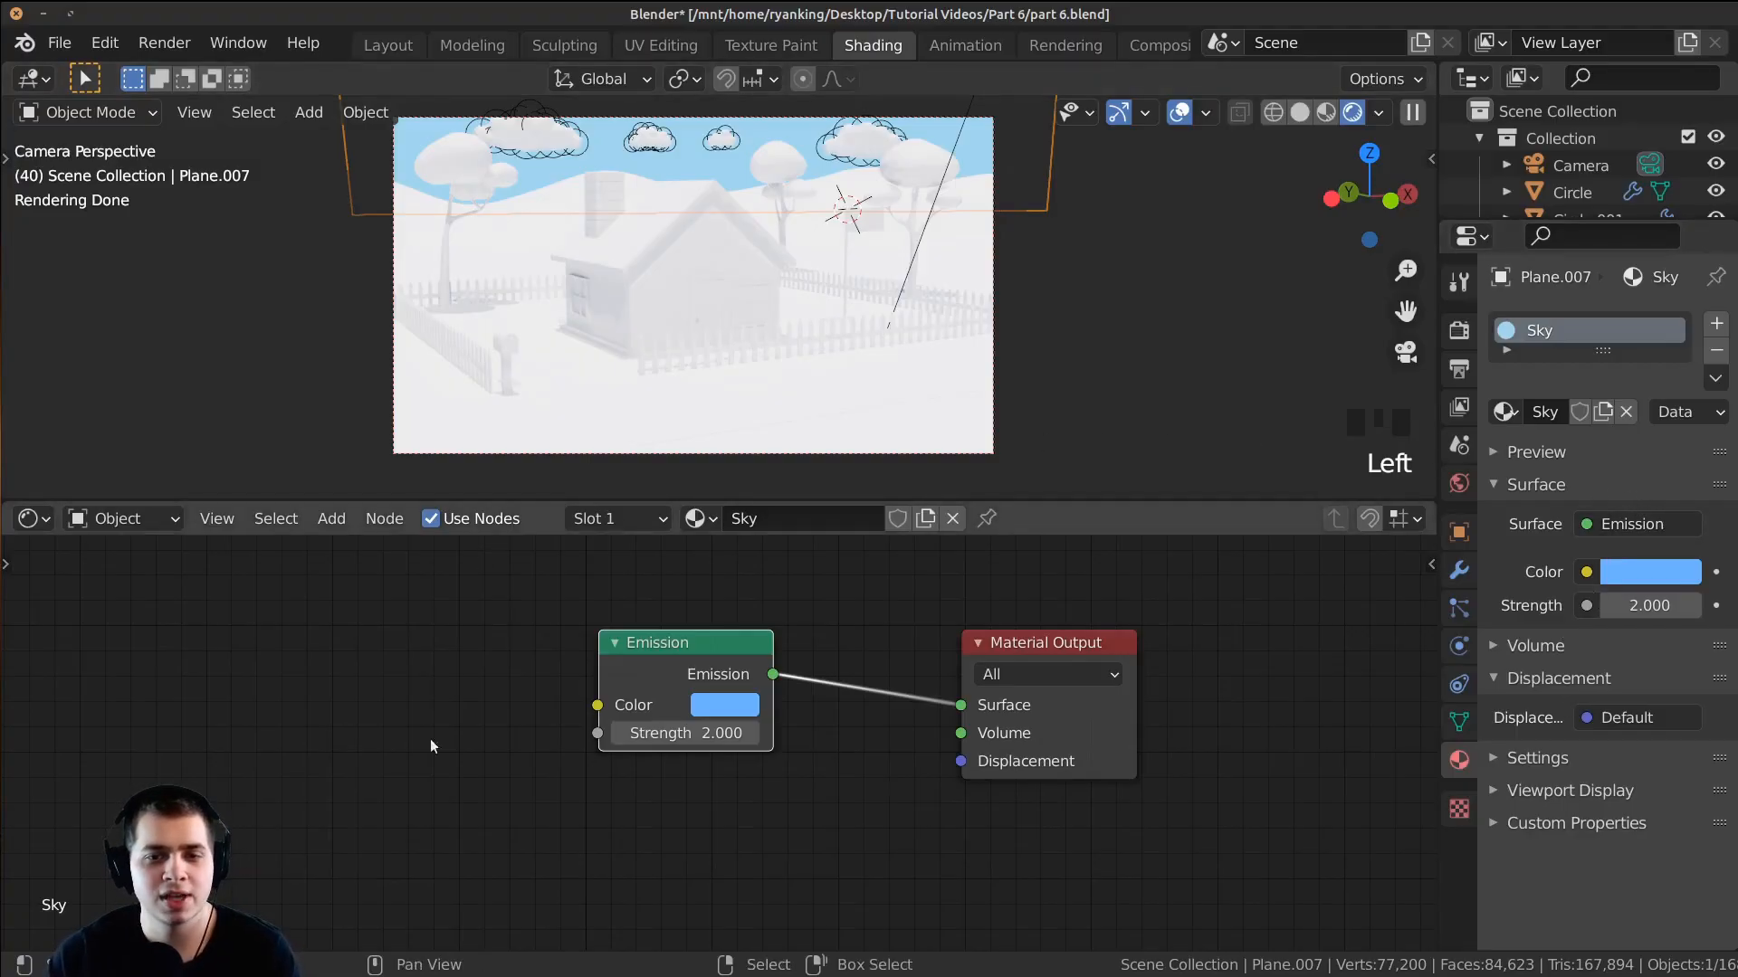
pyautogui.scroll(1, 427, 805)
pyautogui.scroll(-6, 427, 820)
pyautogui.moveTo(622, 648); pyautogui.dragTo(640, 654)
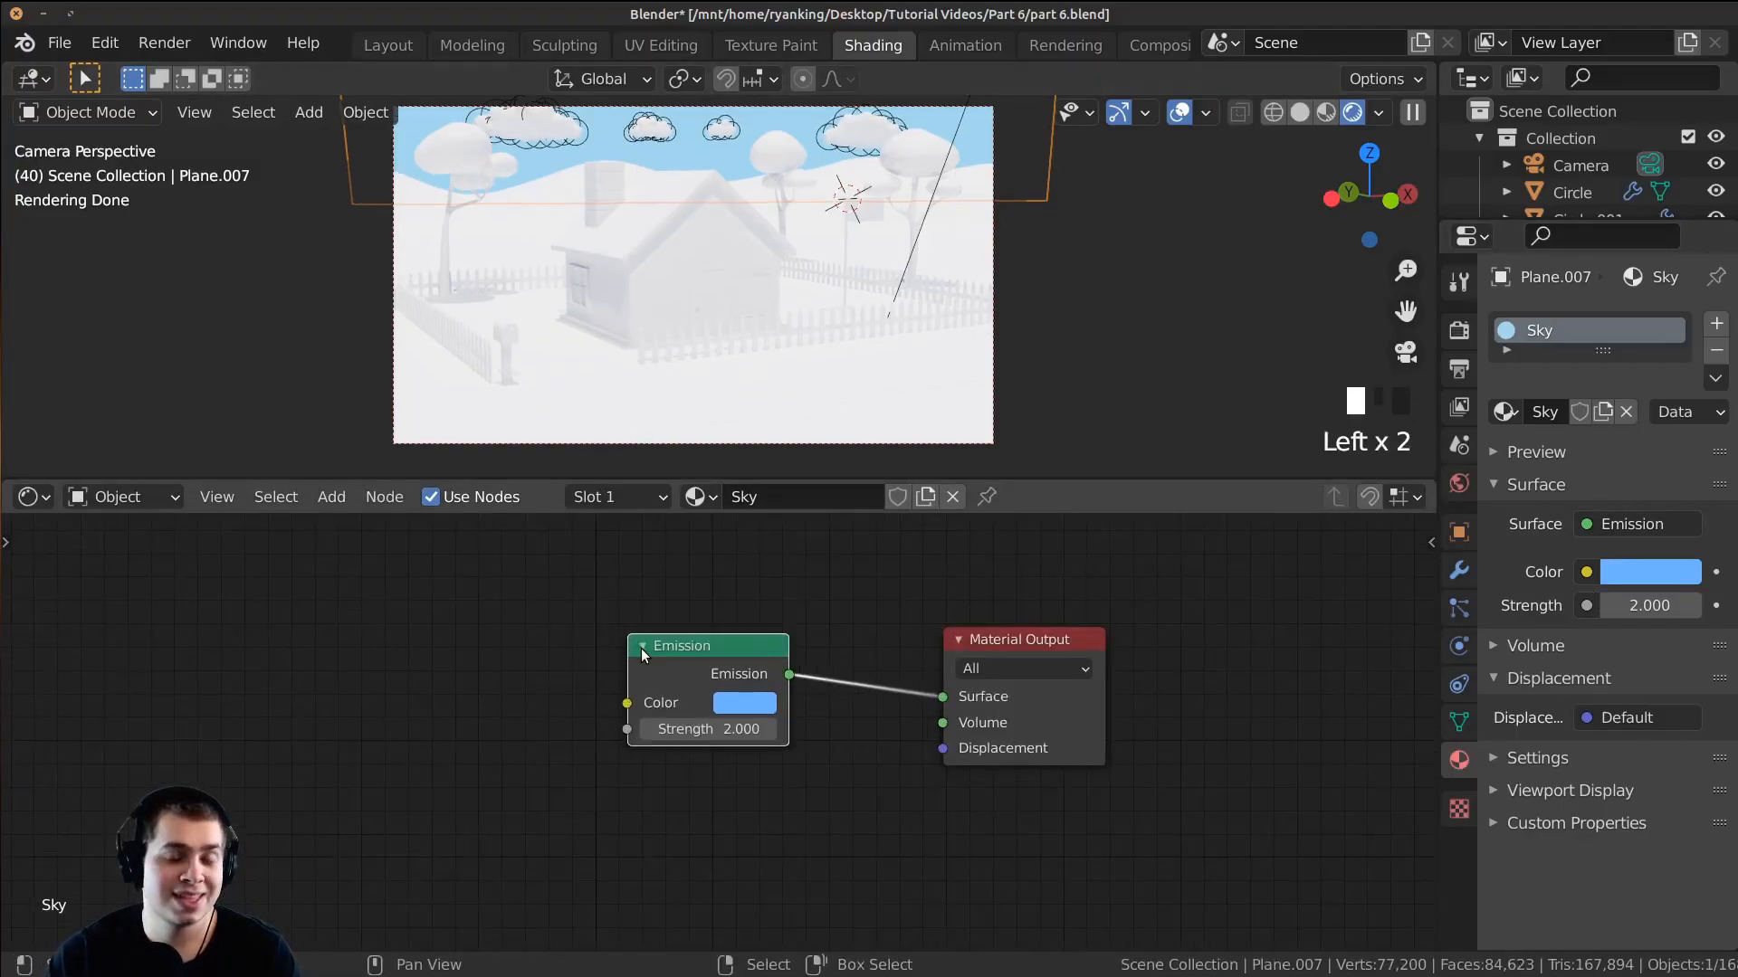
pyautogui.scroll(2, 780, 643)
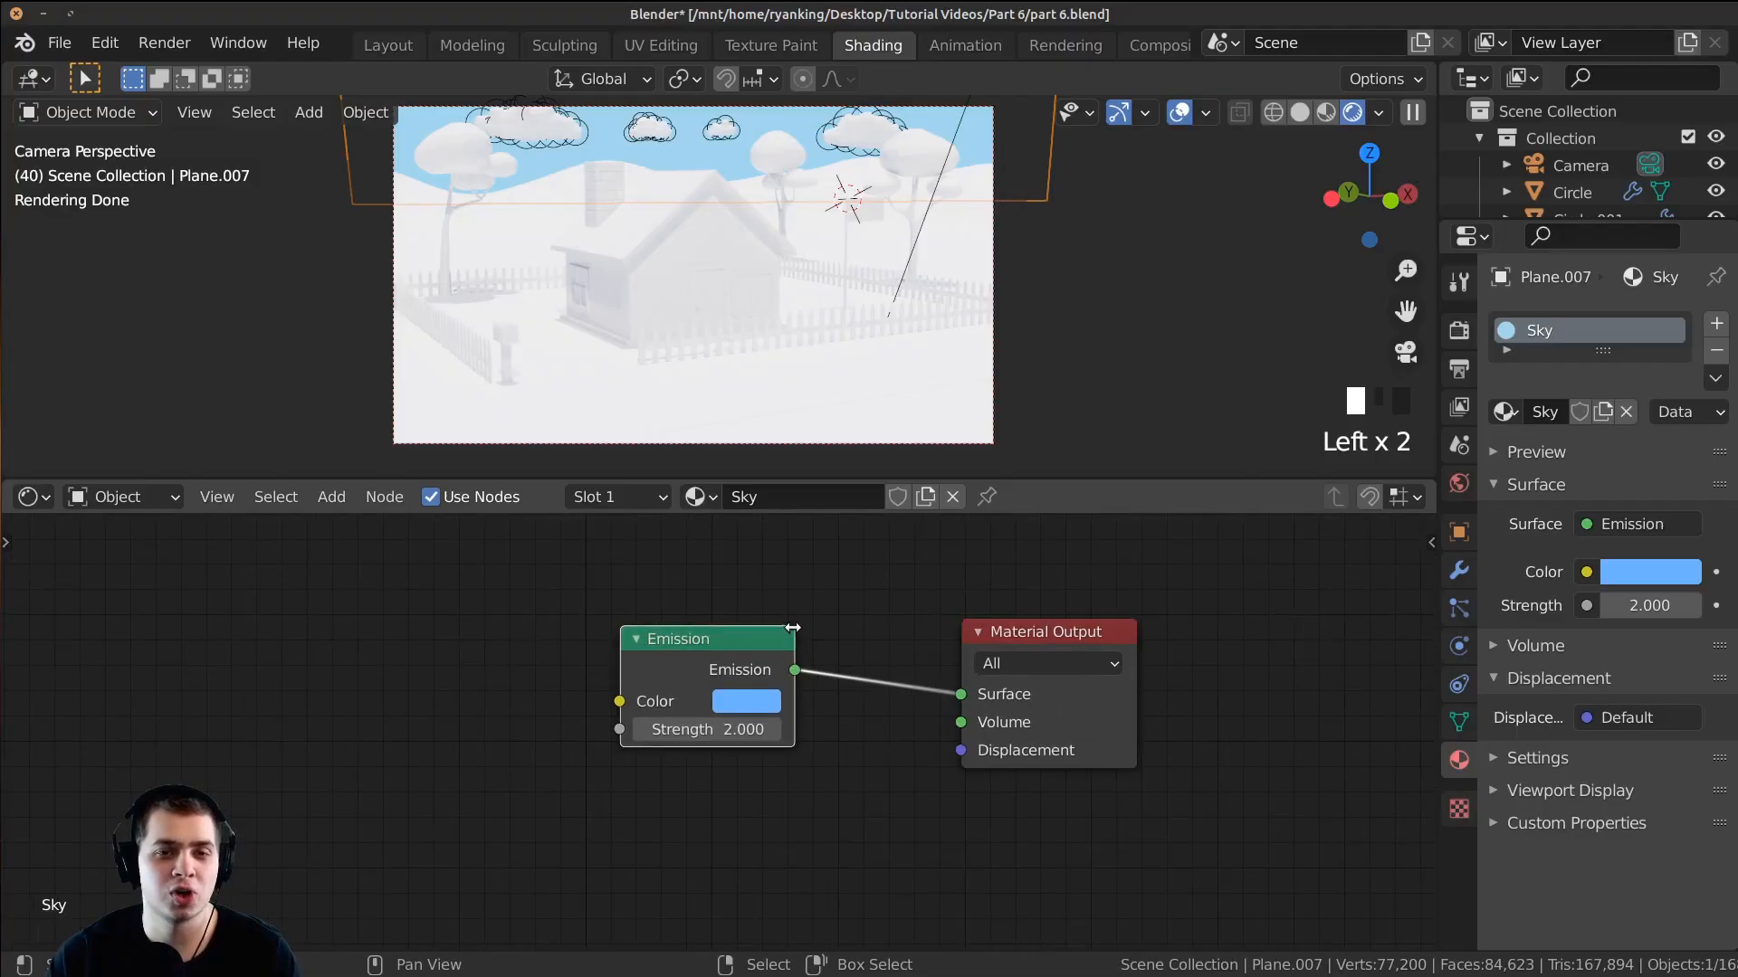
pyautogui.scroll(-2, 769, 646)
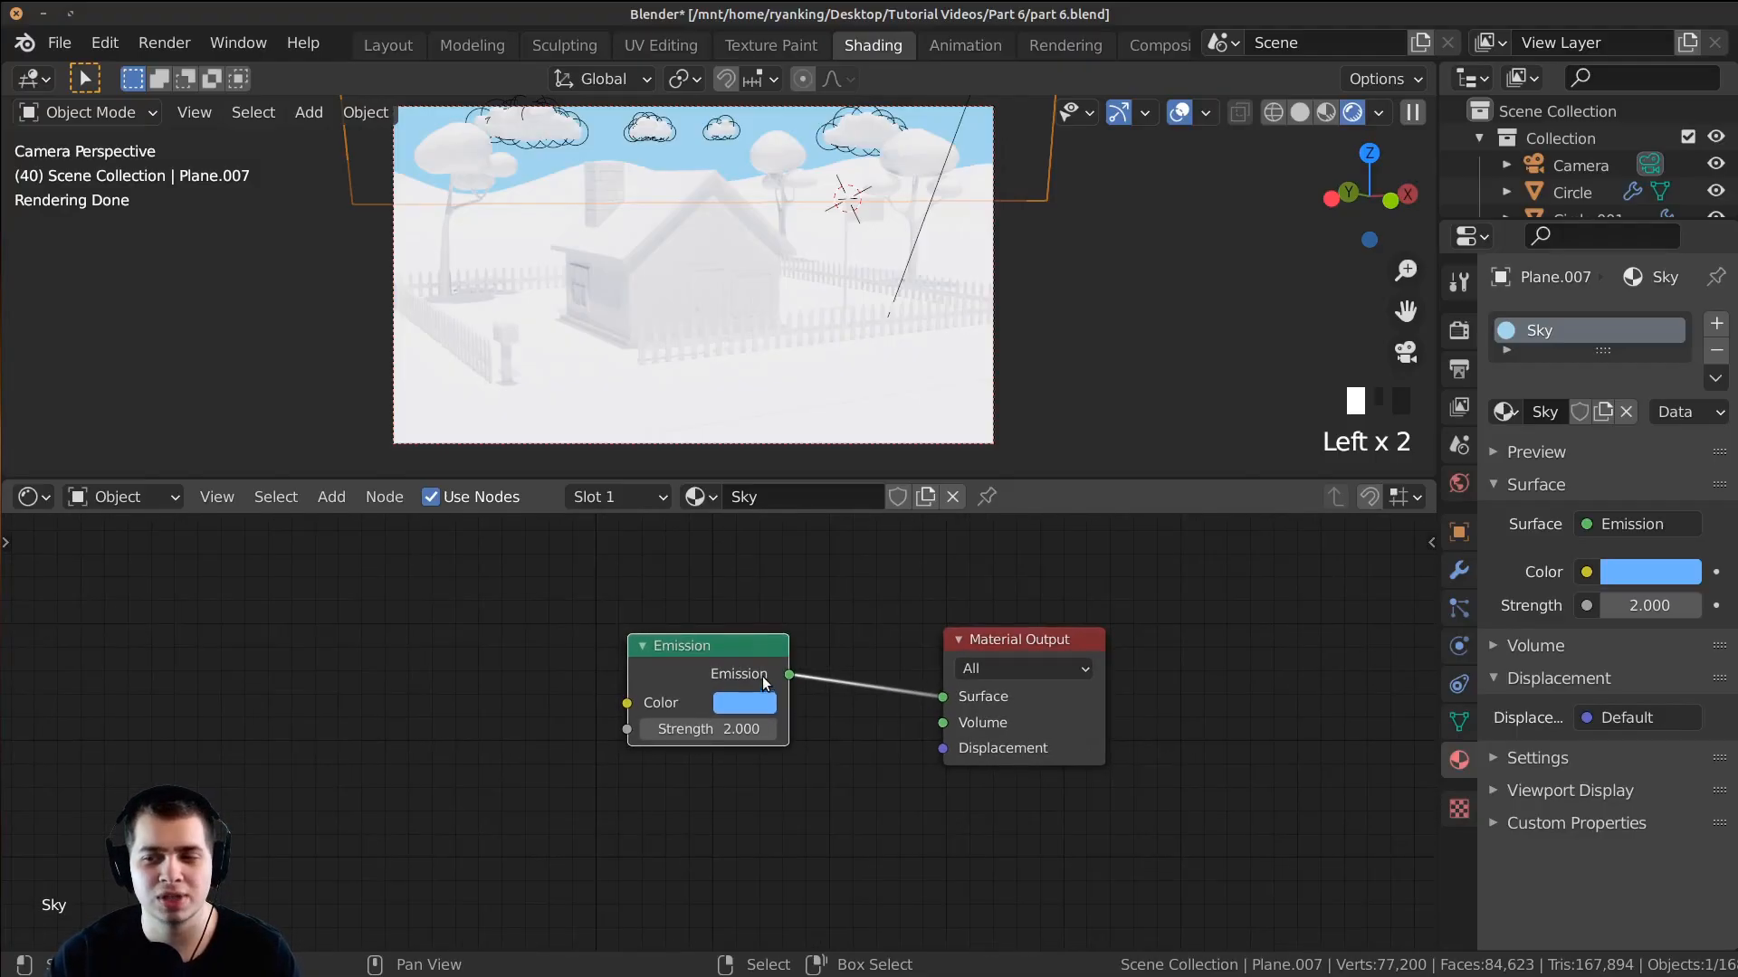
pyautogui.moveTo(716, 653); pyautogui.dragTo(592, 637)
pyautogui.moveTo(1070, 644); pyautogui.dragTo(1089, 629)
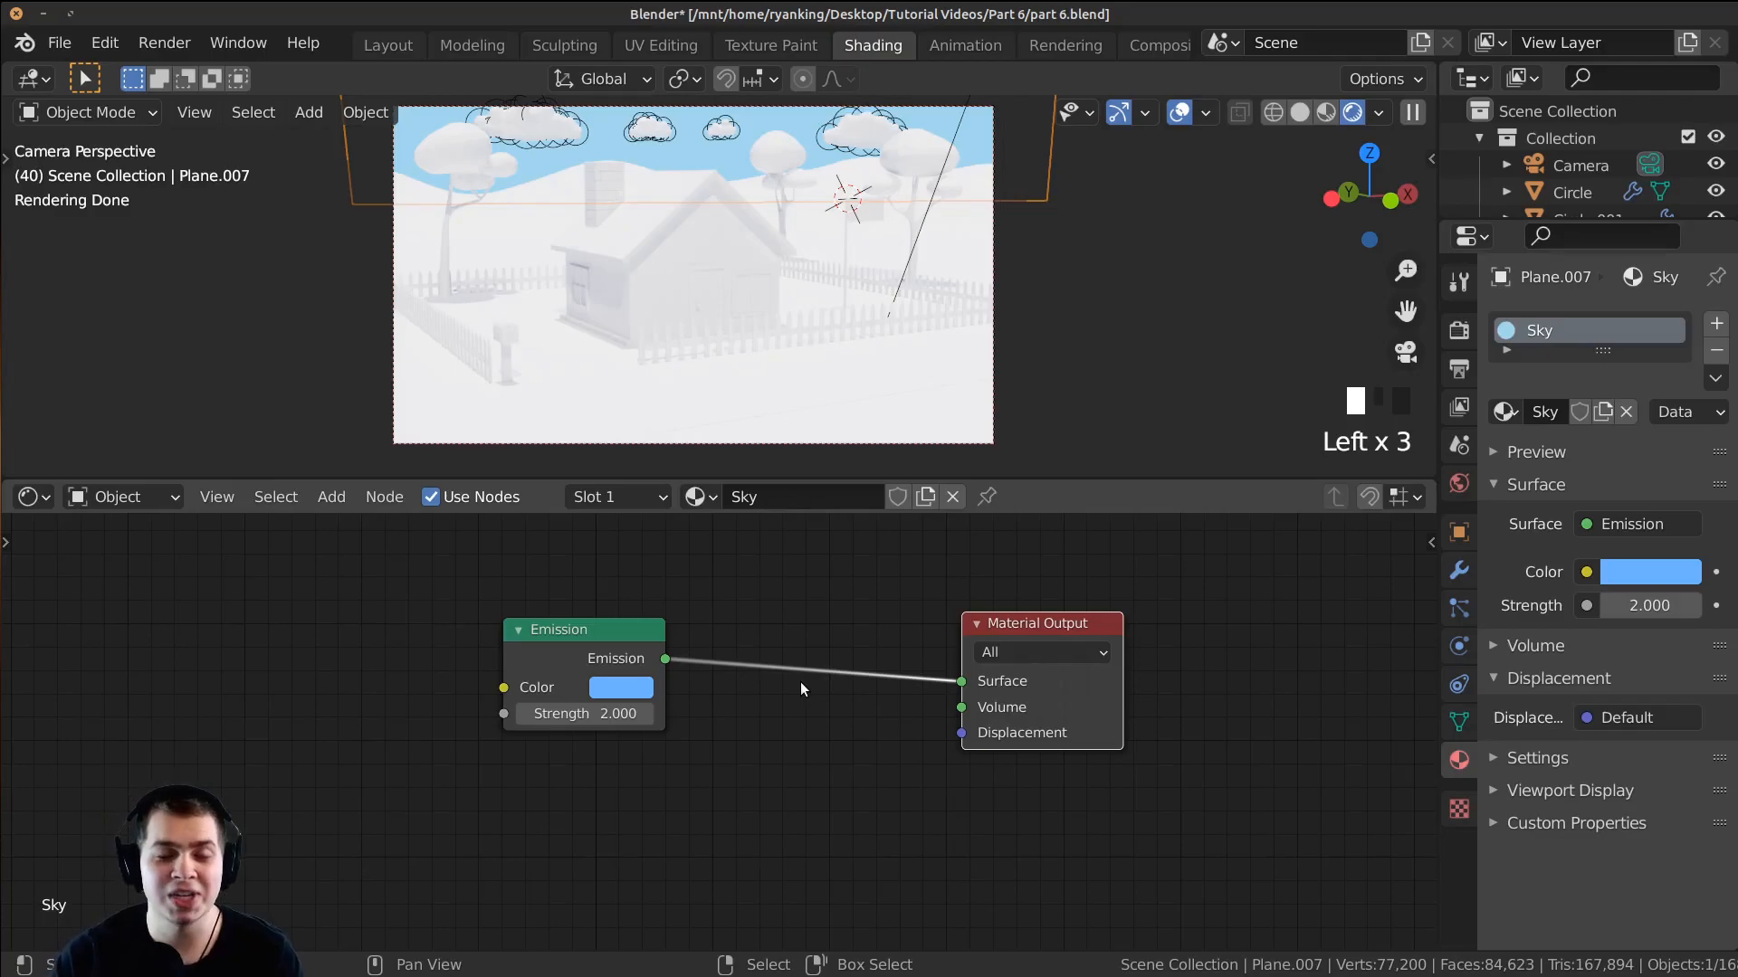
# Step: Move the Emission node back closer to the Material Output node
pyautogui.moveTo(579, 644); pyautogui.dragTo(617, 653)
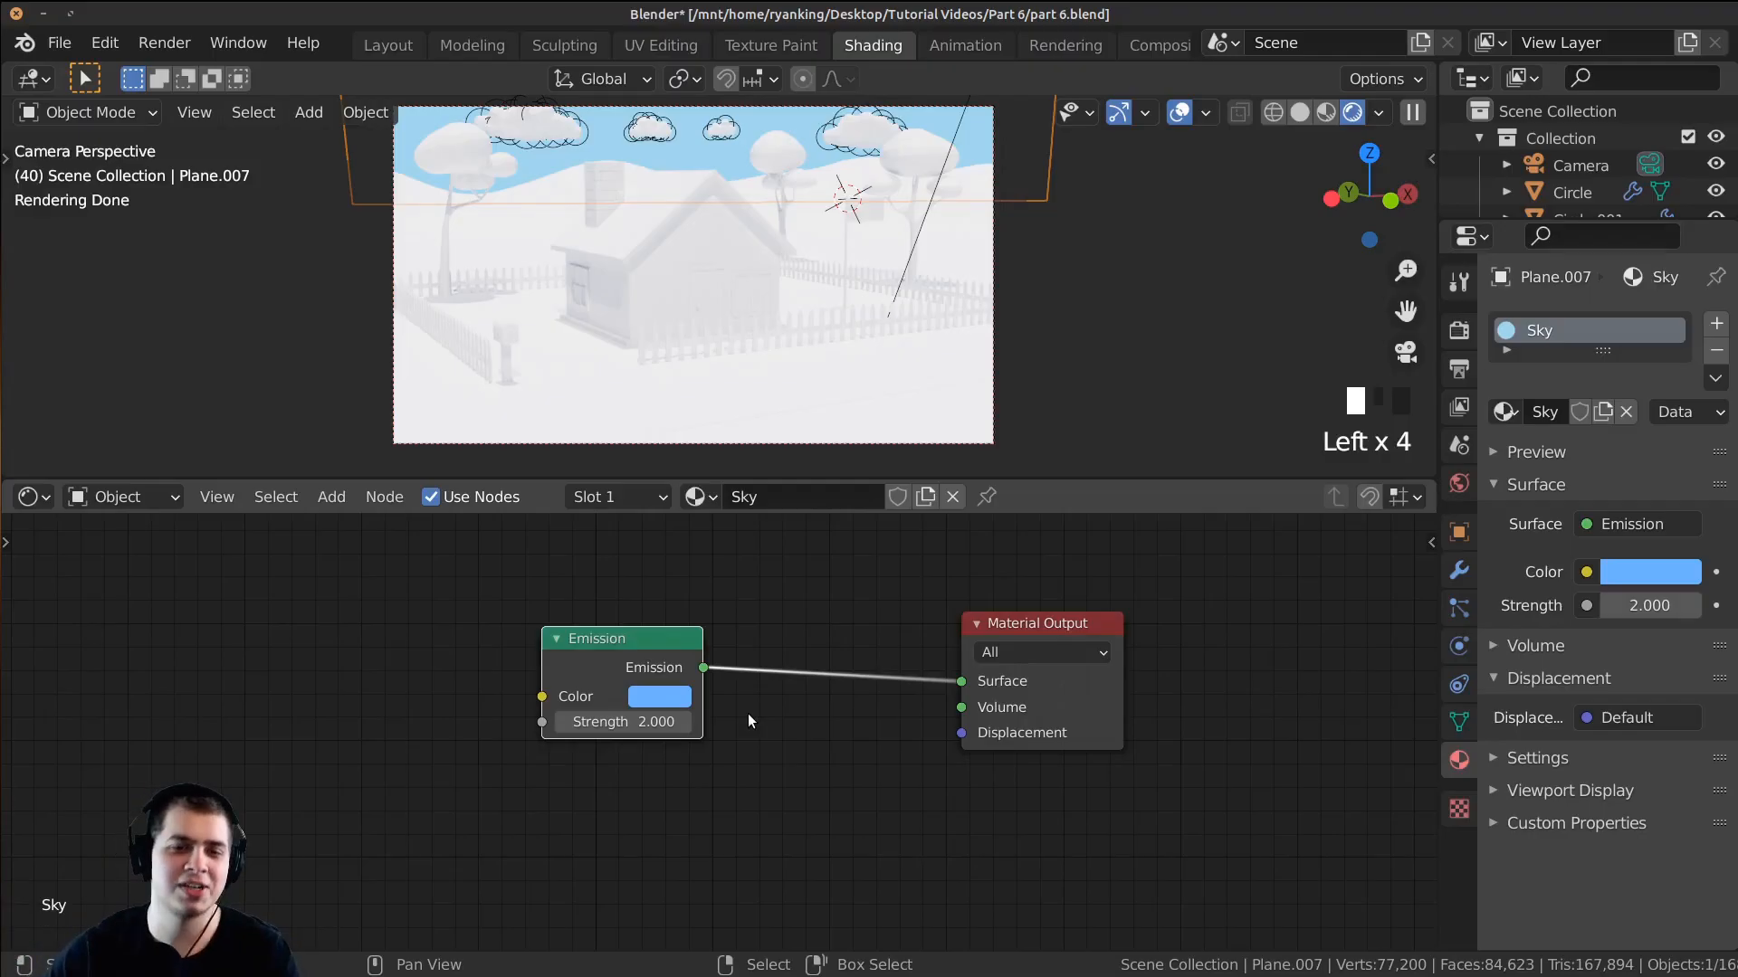
pyautogui.moveTo(615, 666); pyautogui.dragTo(631, 667)
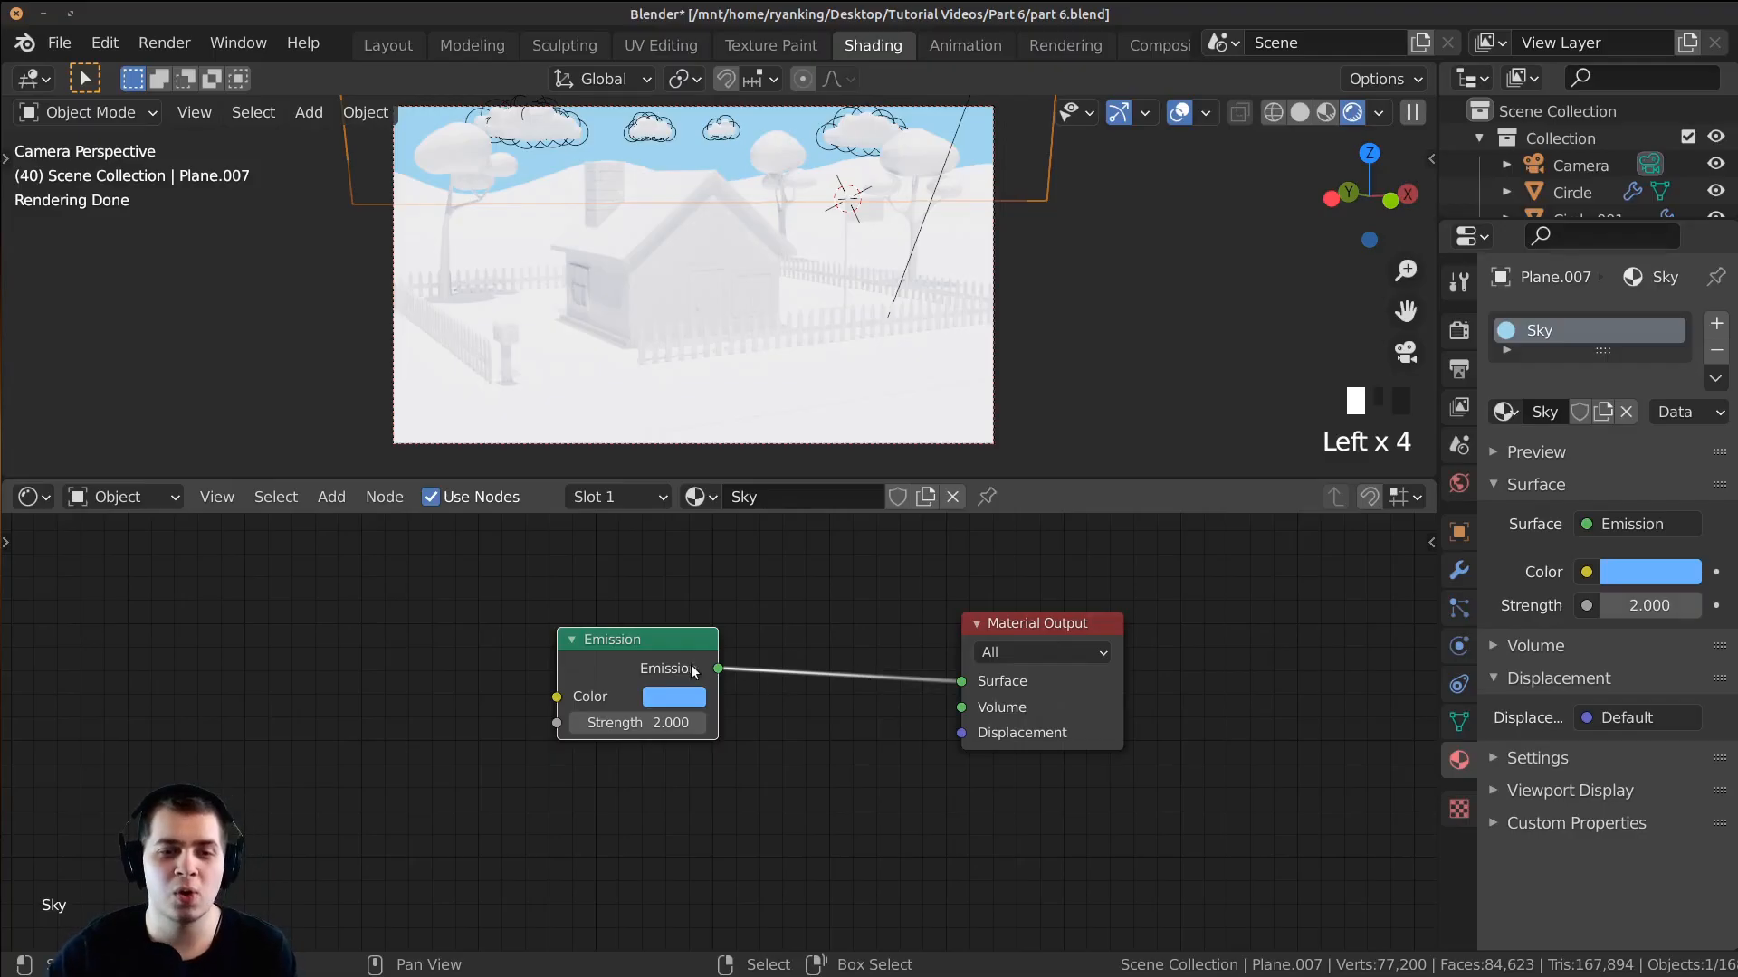
pyautogui.click(637, 657)
pyautogui.moveTo(635, 654); pyautogui.dragTo(697, 655)
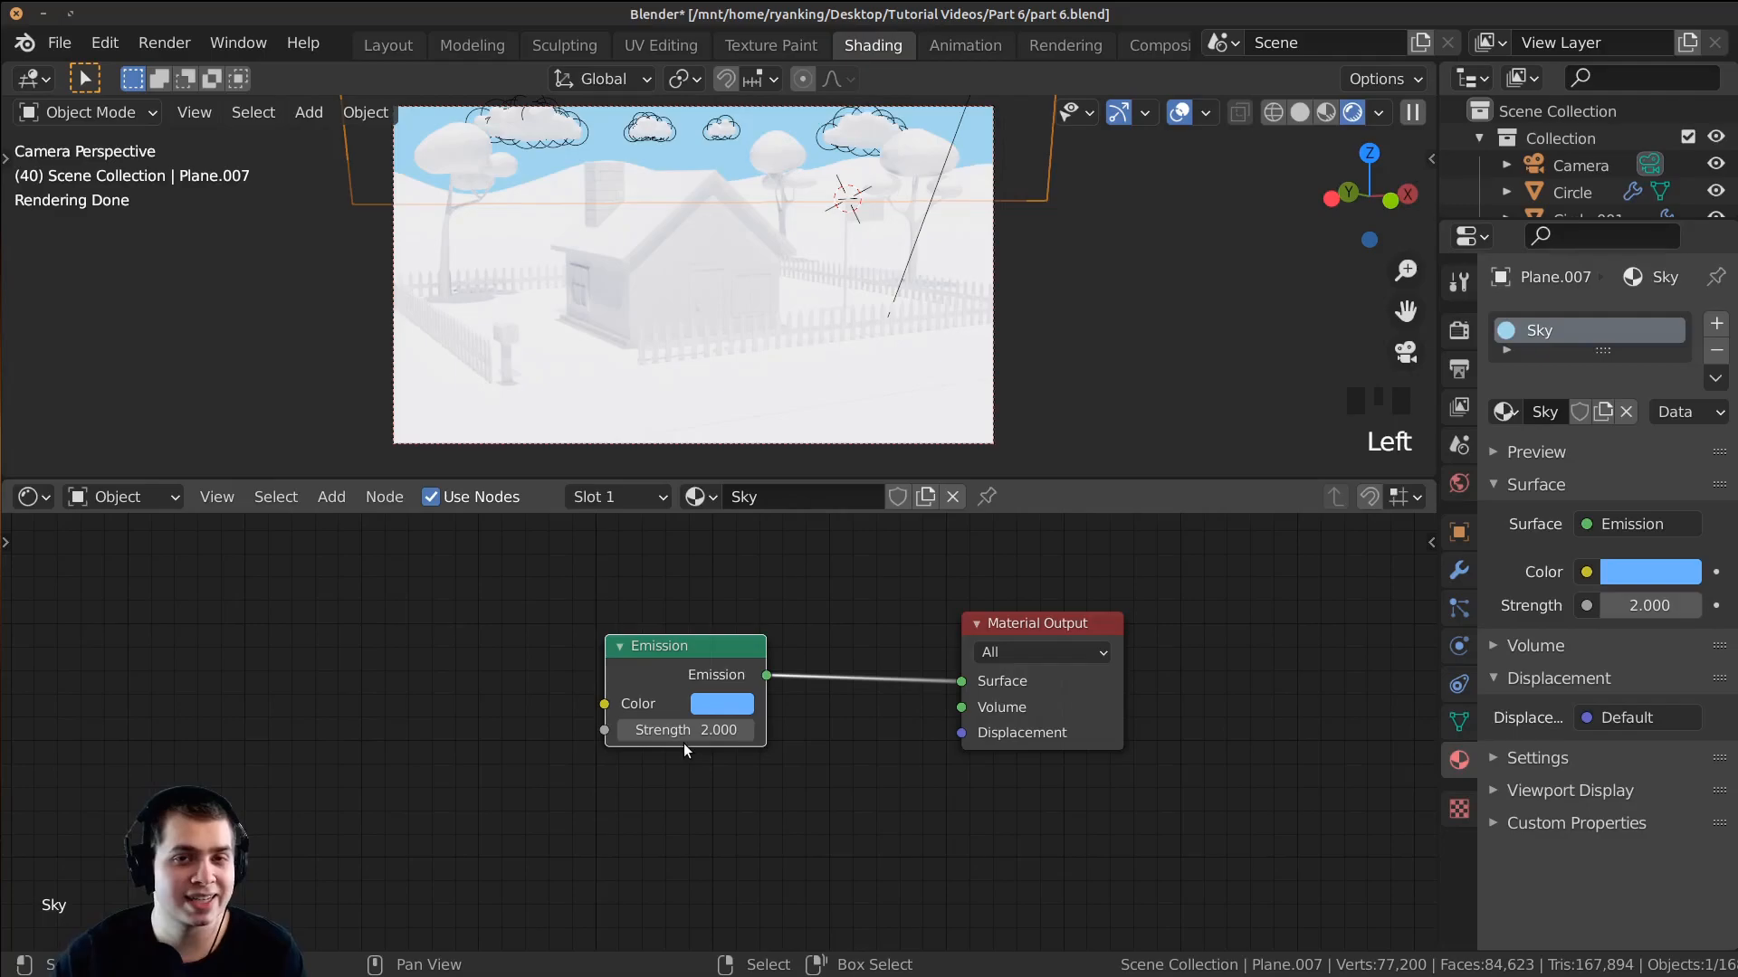
# Step: Select the ground plane and give it a new material named Grass
pyautogui.scroll(-1, 453, 199)
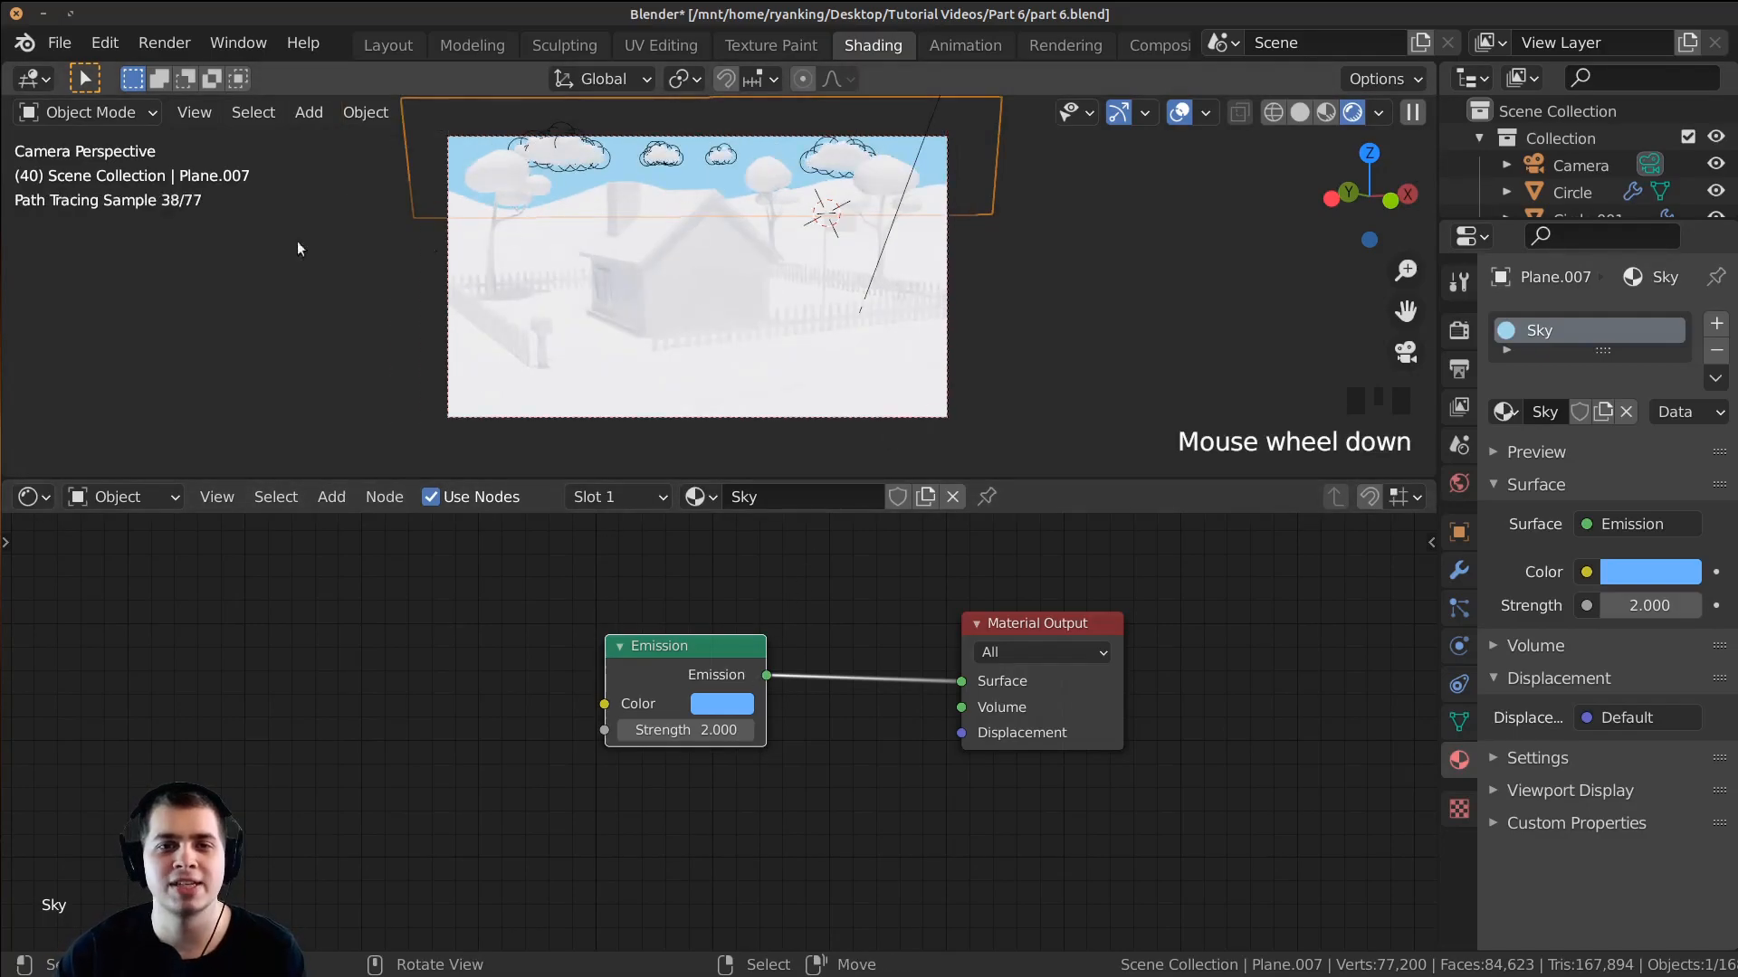
pyautogui.scroll(2, 733, 186)
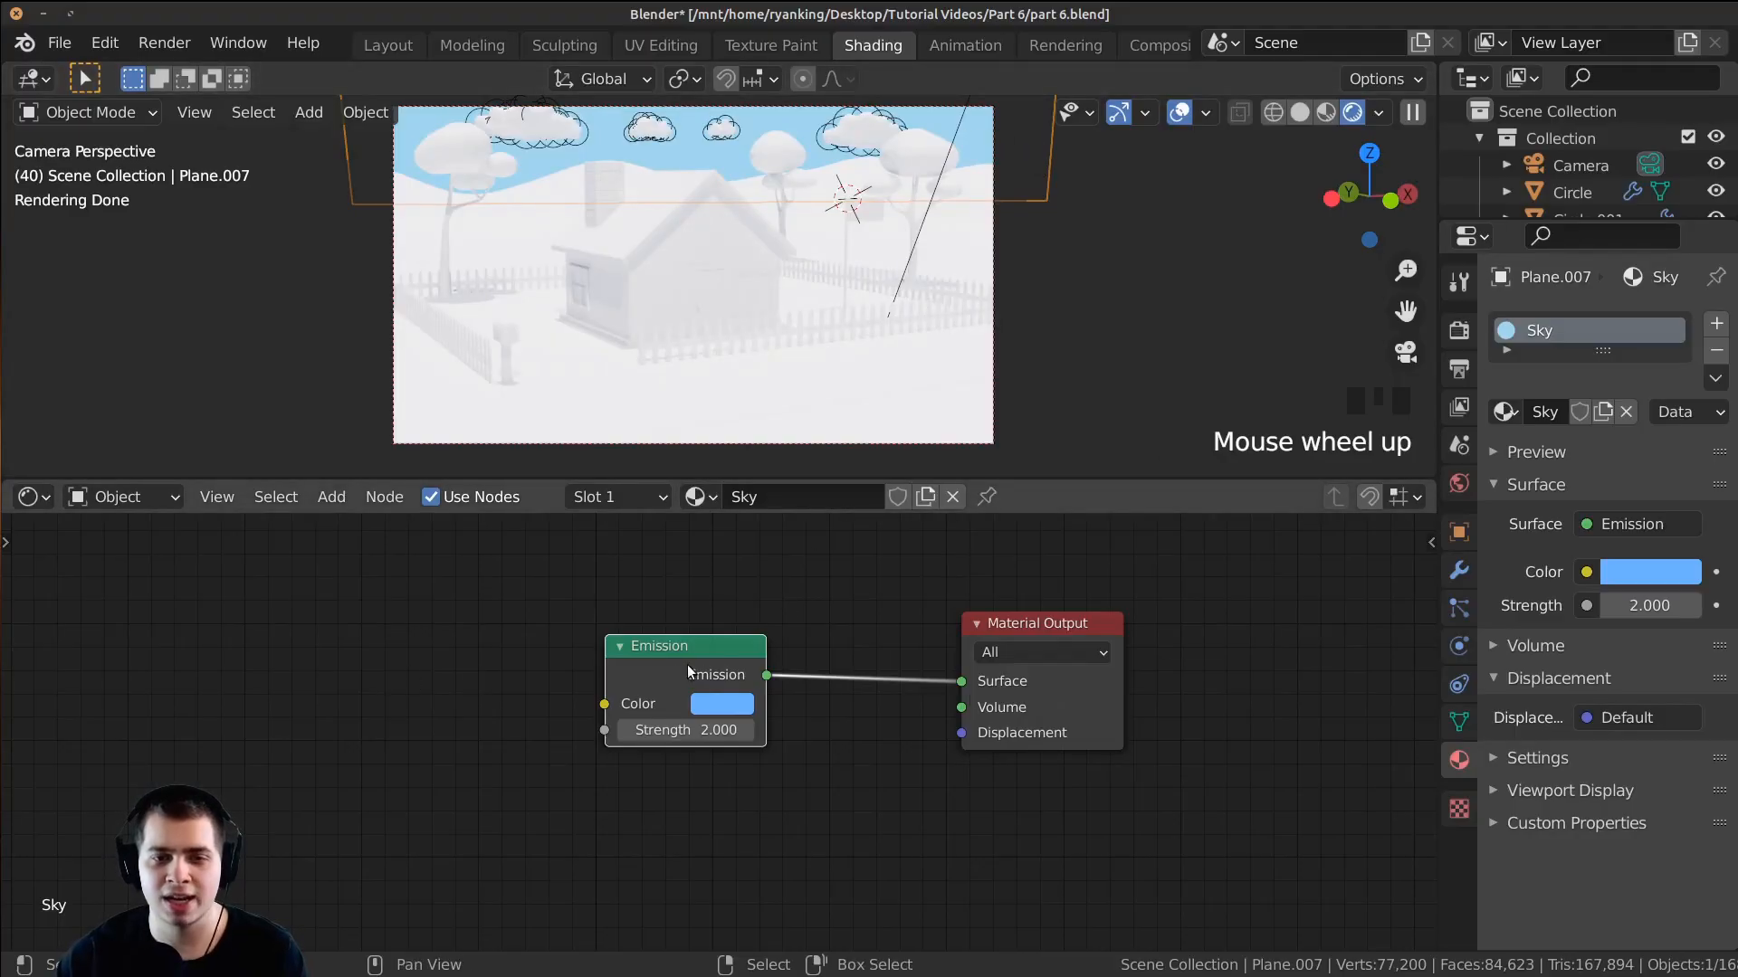
pyautogui.click(846, 541)
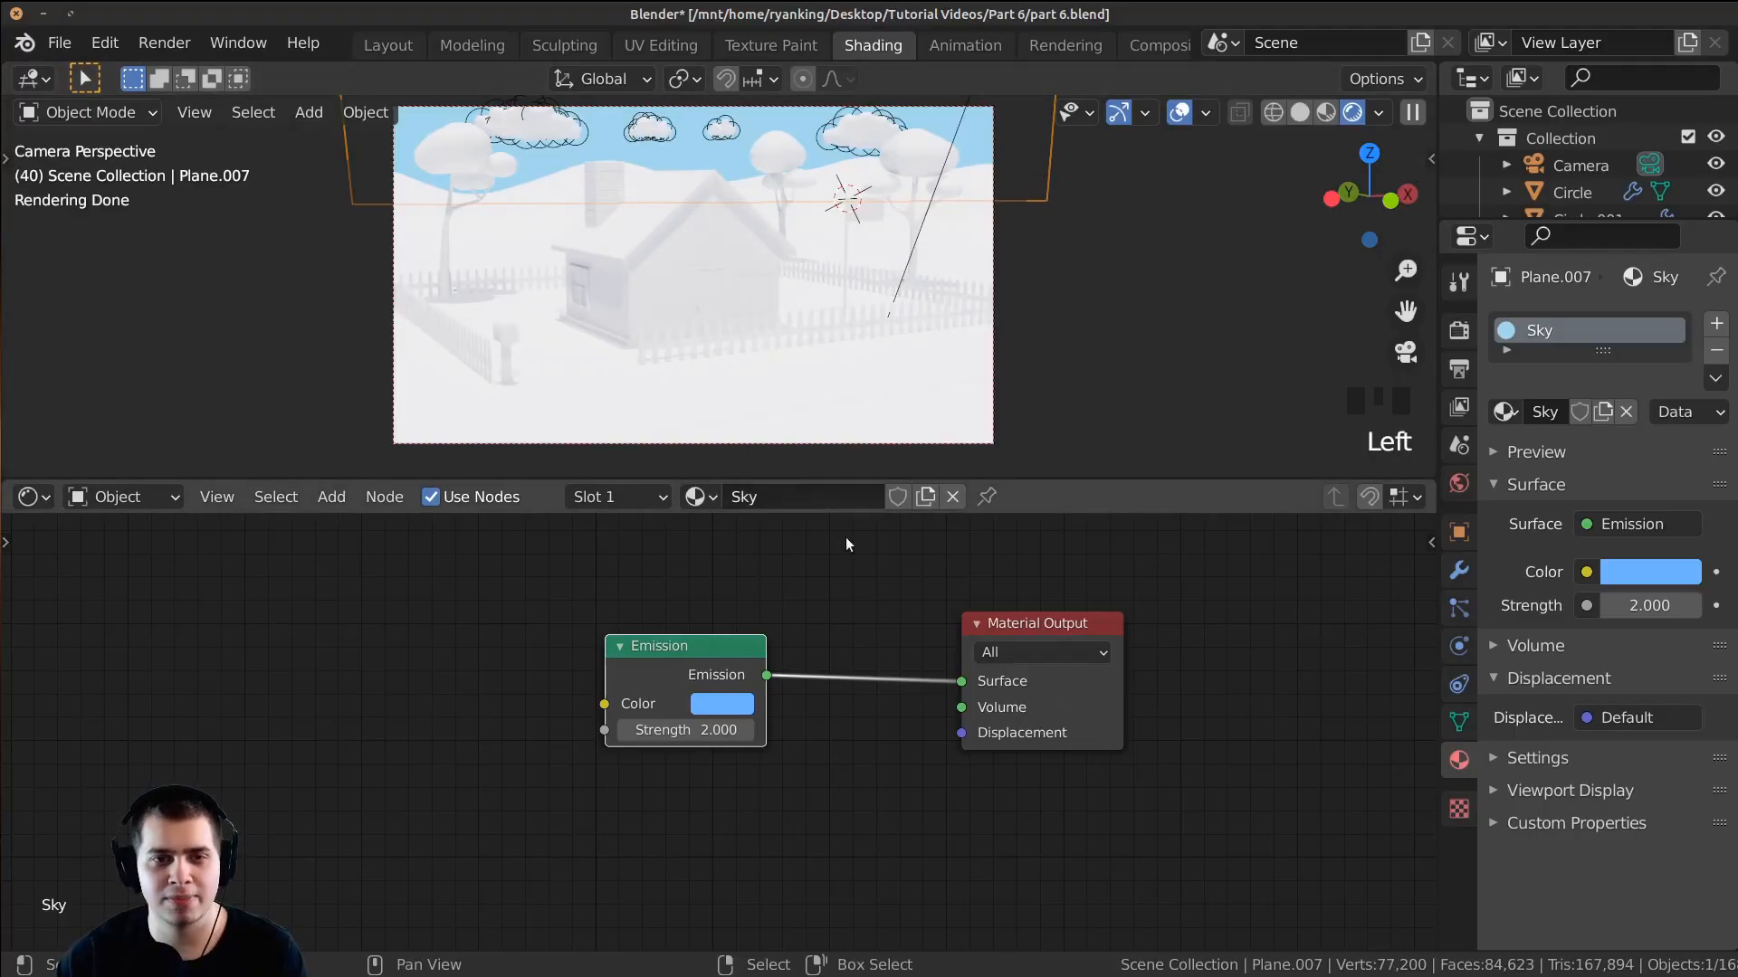
pyautogui.rightClick(895, 426)
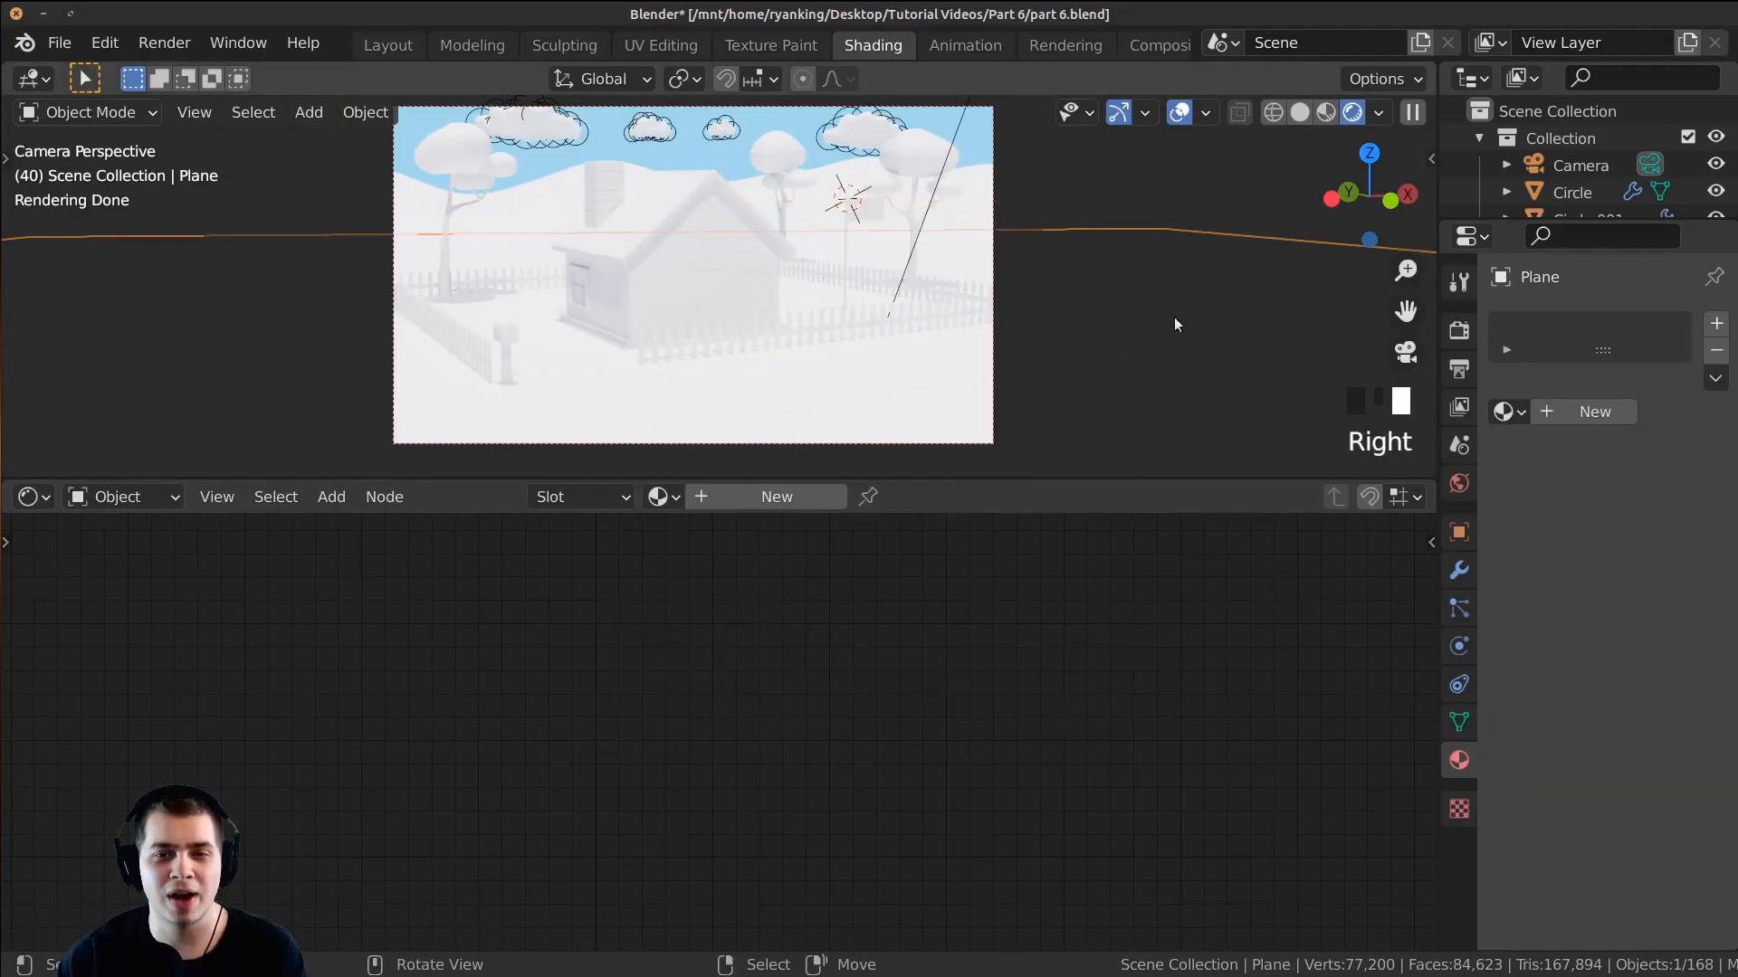
pyautogui.click(724, 489)
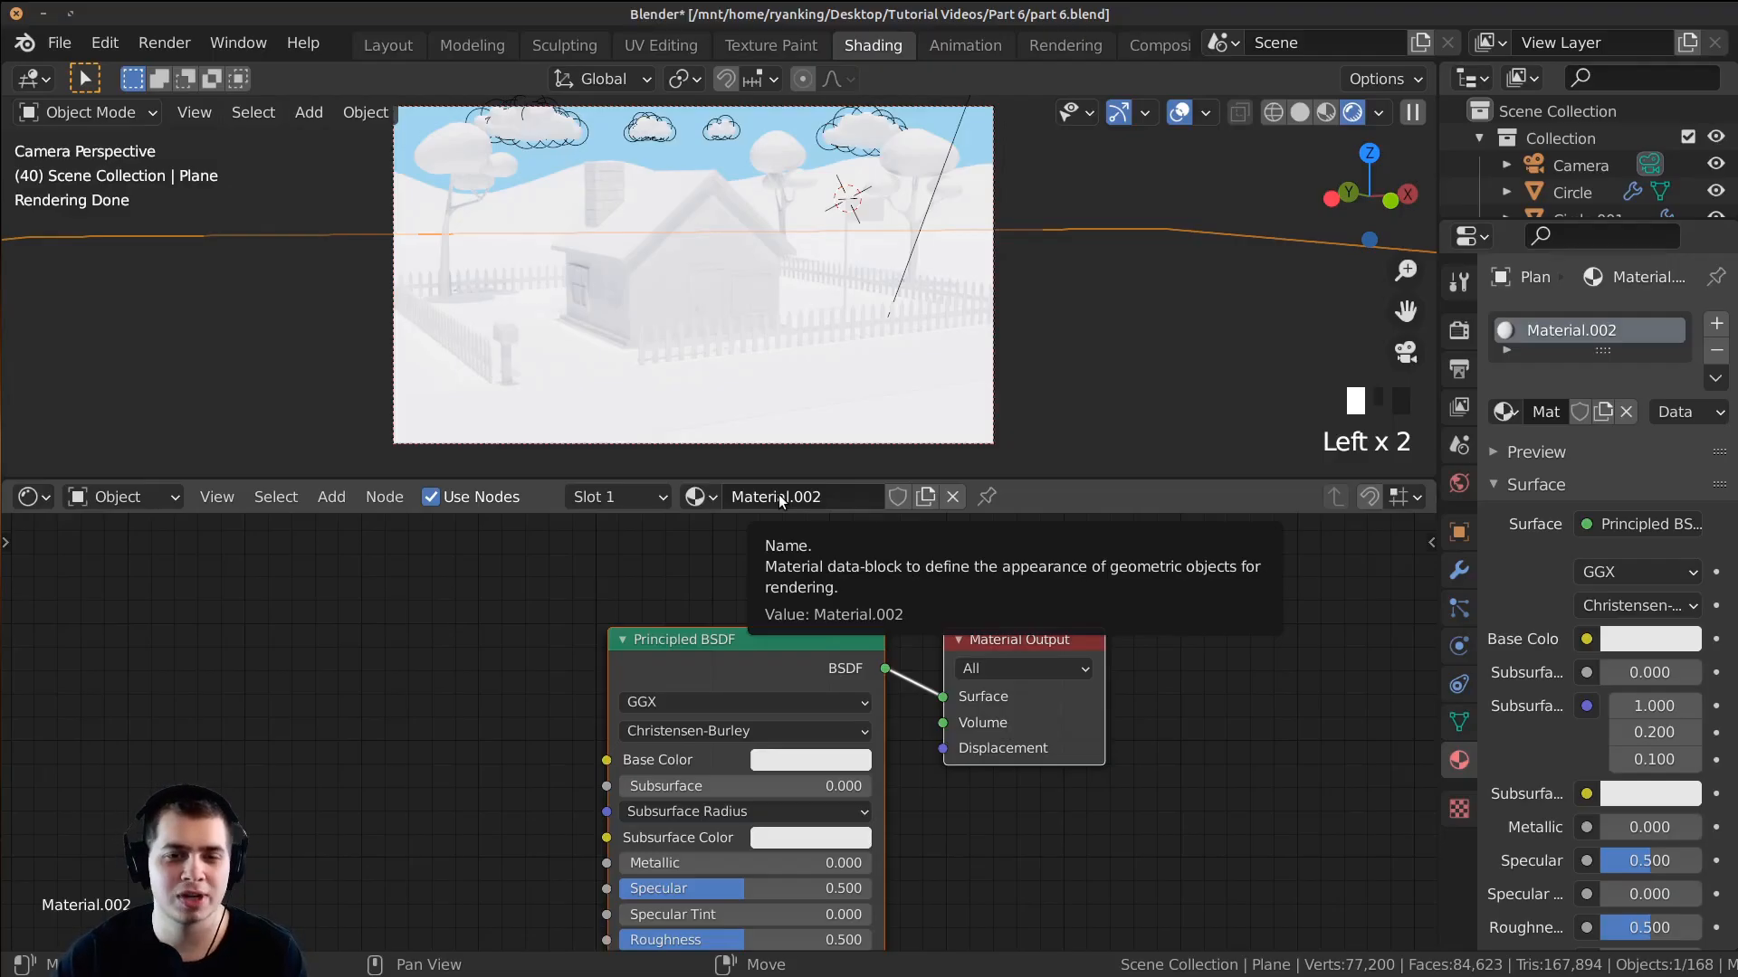
pyautogui.click(787, 497)
pyautogui.hotkey('ctrl', 'a')
pyautogui.write('Grass')
pyautogui.press('Return')
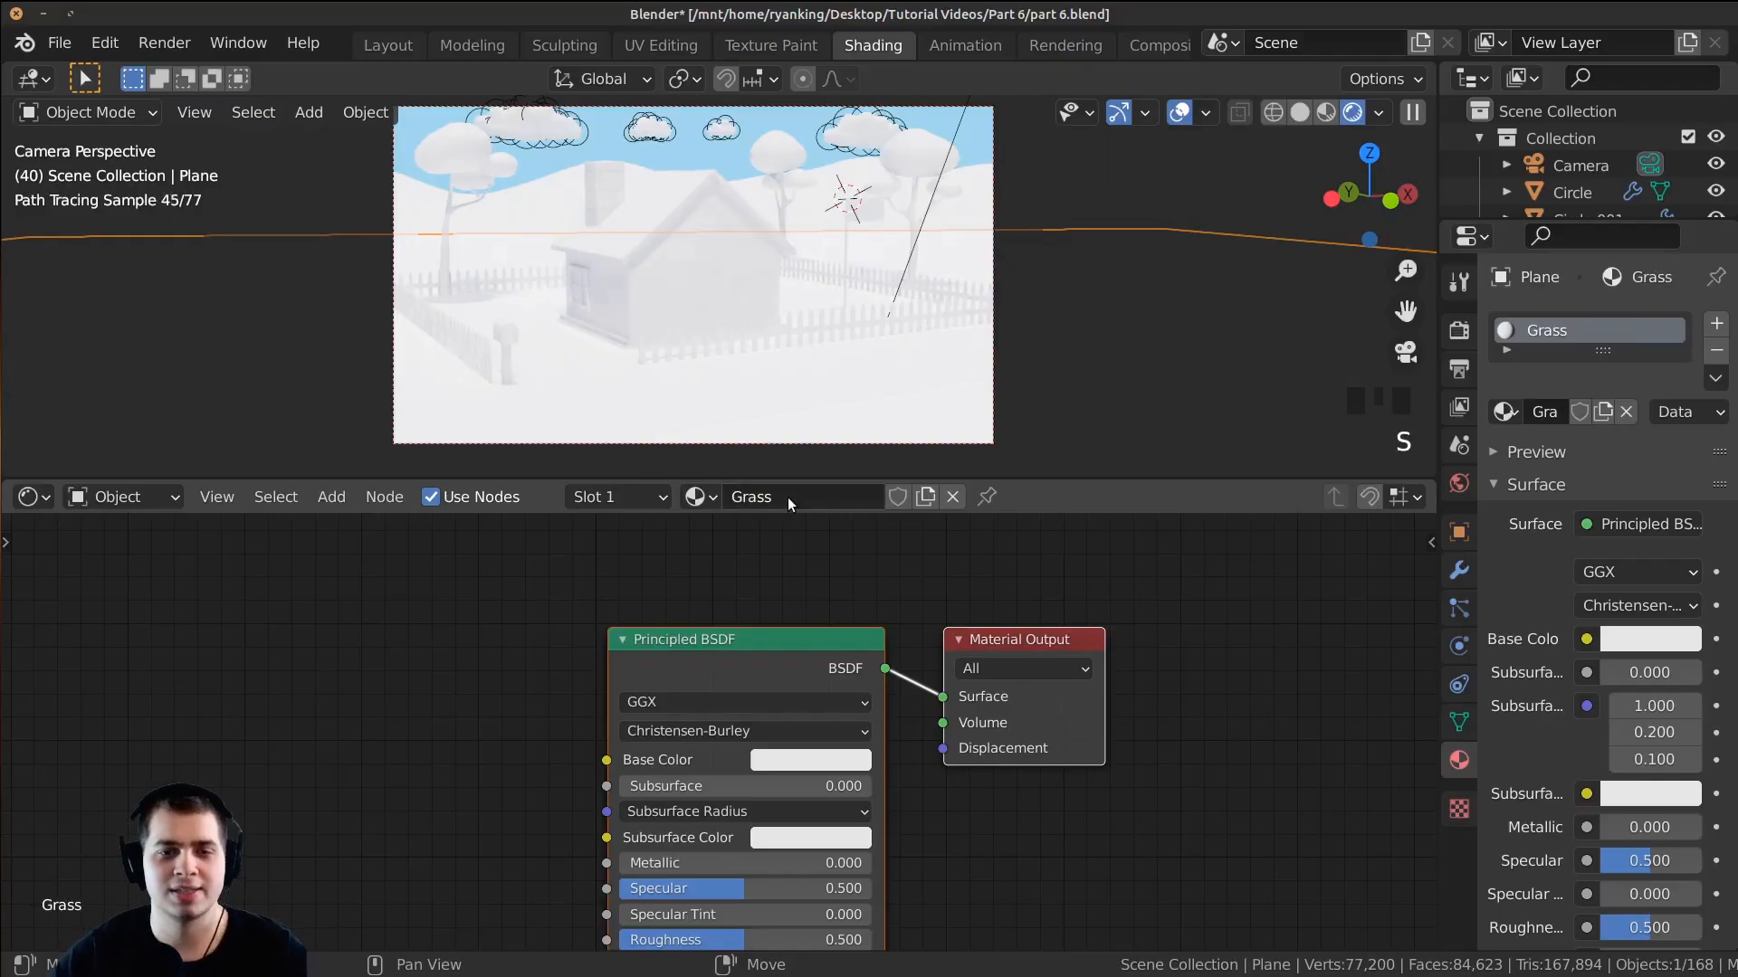
# Step: Spread the Grass material's Principled BSDF and Material Output nodes farther apart in the shader editor
pyautogui.scroll(-4, 789, 649)
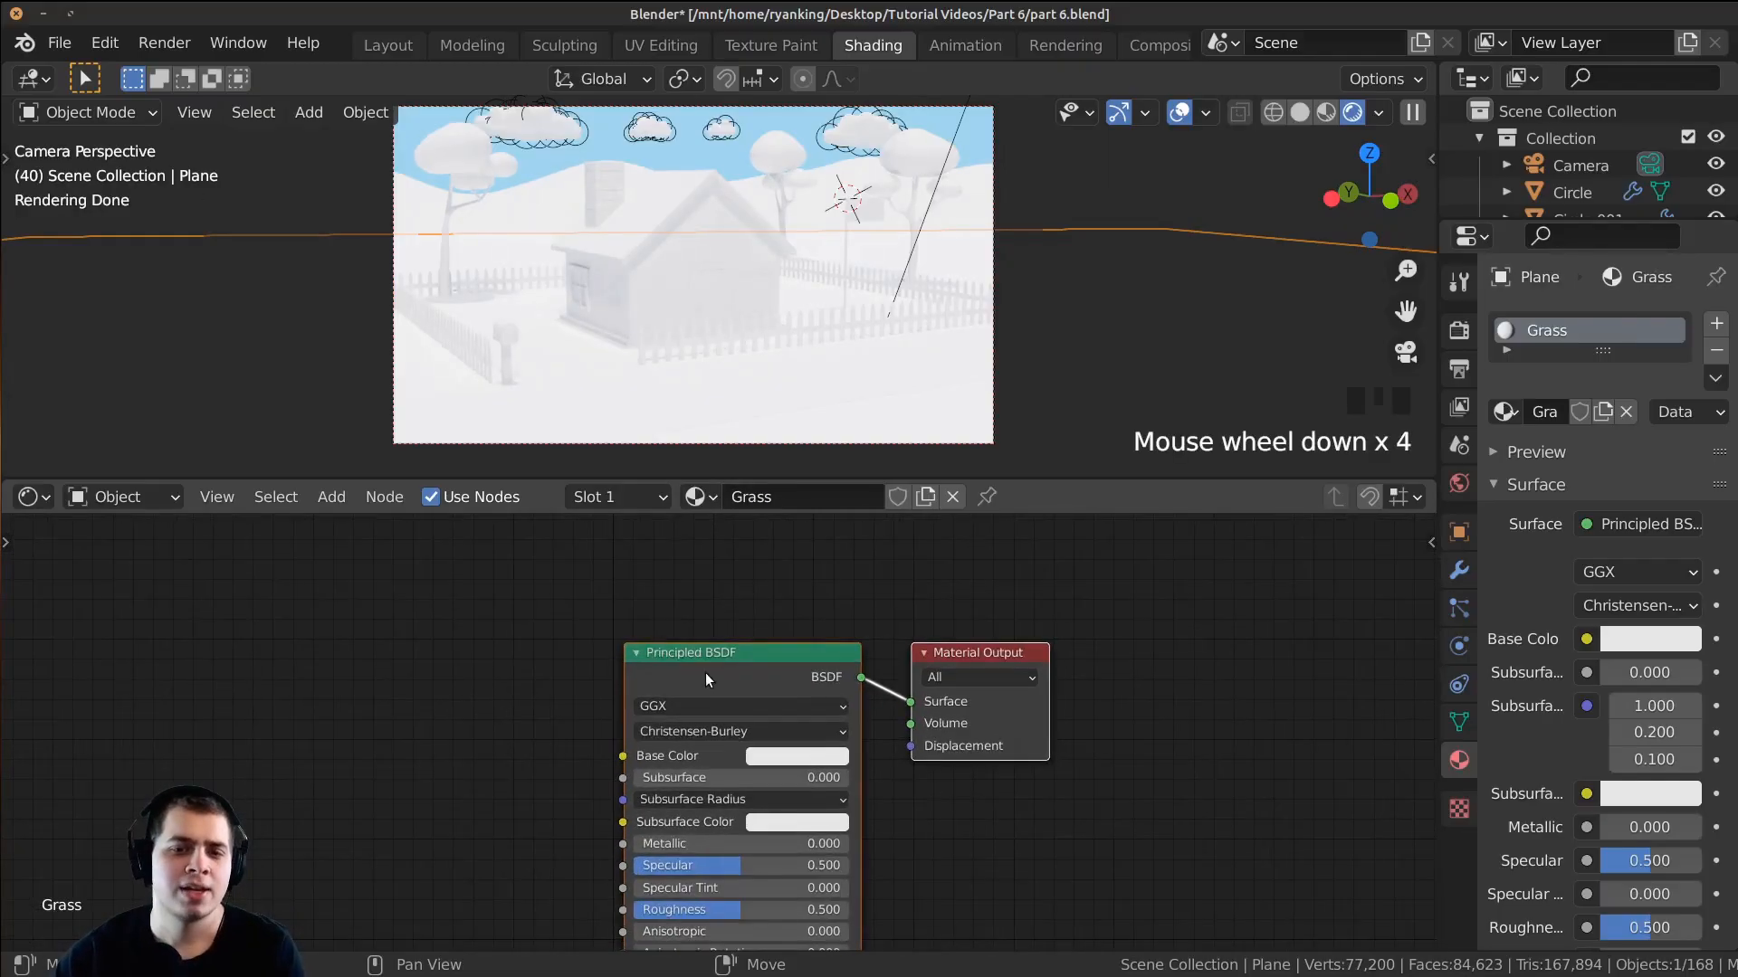
pyautogui.scroll(-2, 736, 680)
pyautogui.moveTo(722, 667); pyautogui.dragTo(733, 605, button='middle')
pyautogui.click(734, 605)
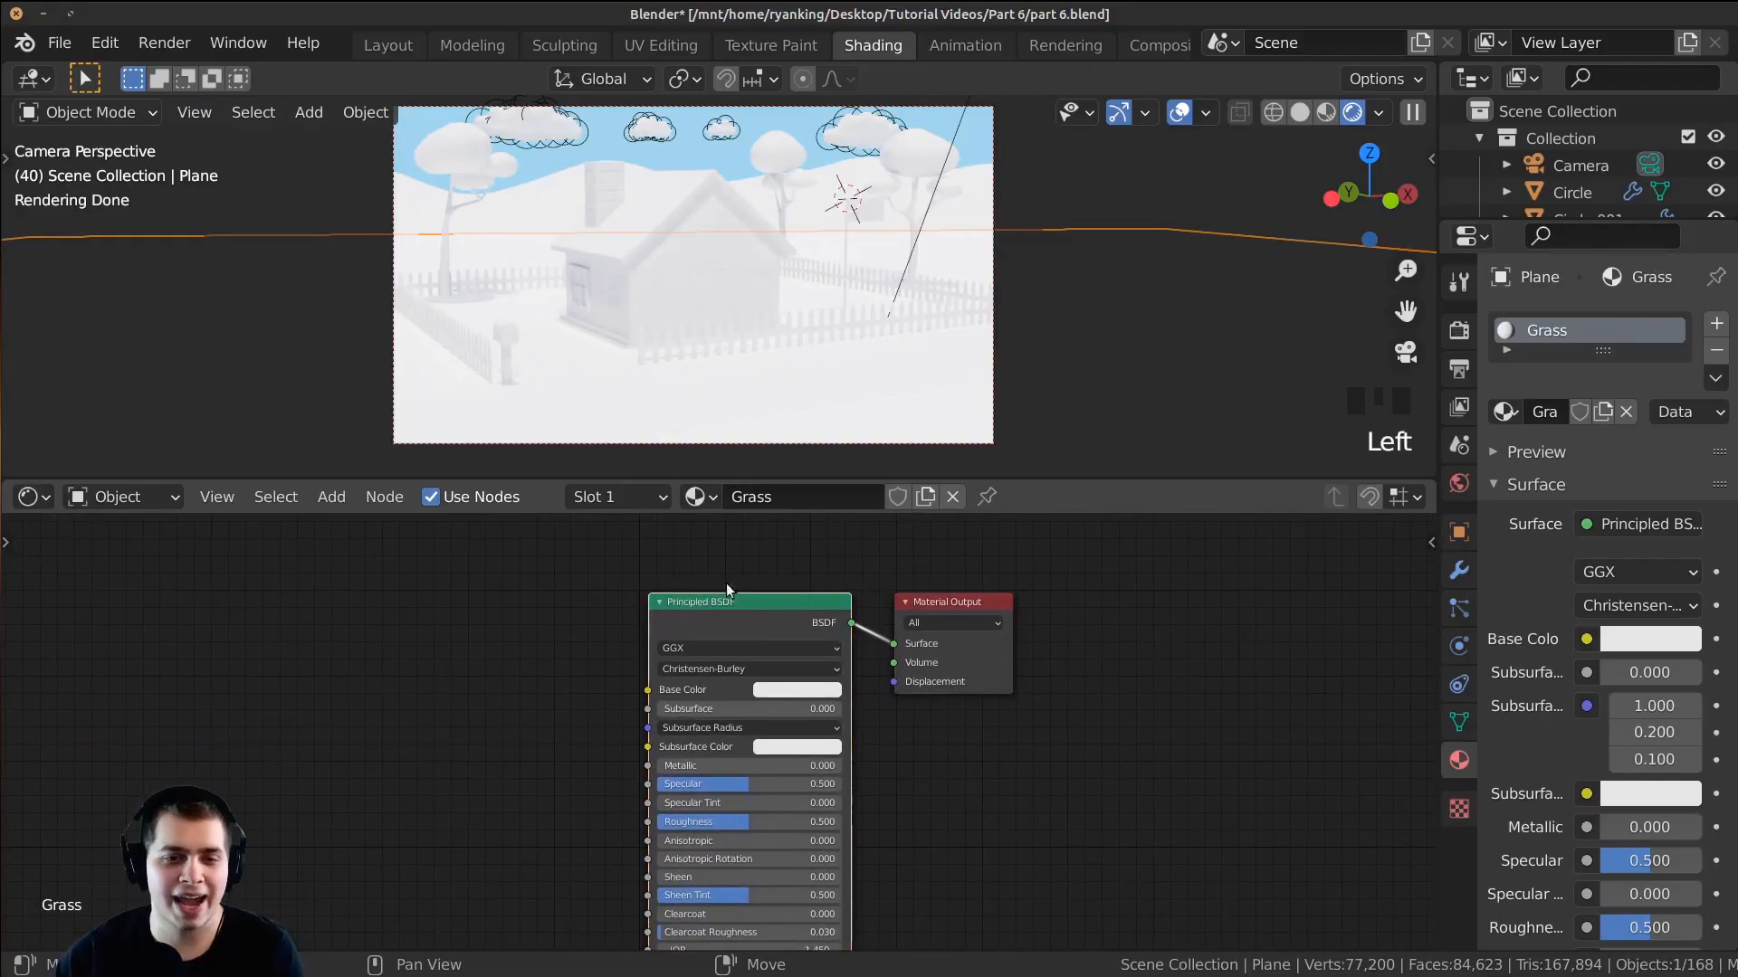
pyautogui.scroll(1, 737, 590)
pyautogui.moveTo(807, 579); pyautogui.dragTo(670, 566)
pyautogui.scroll(-1, 769, 584)
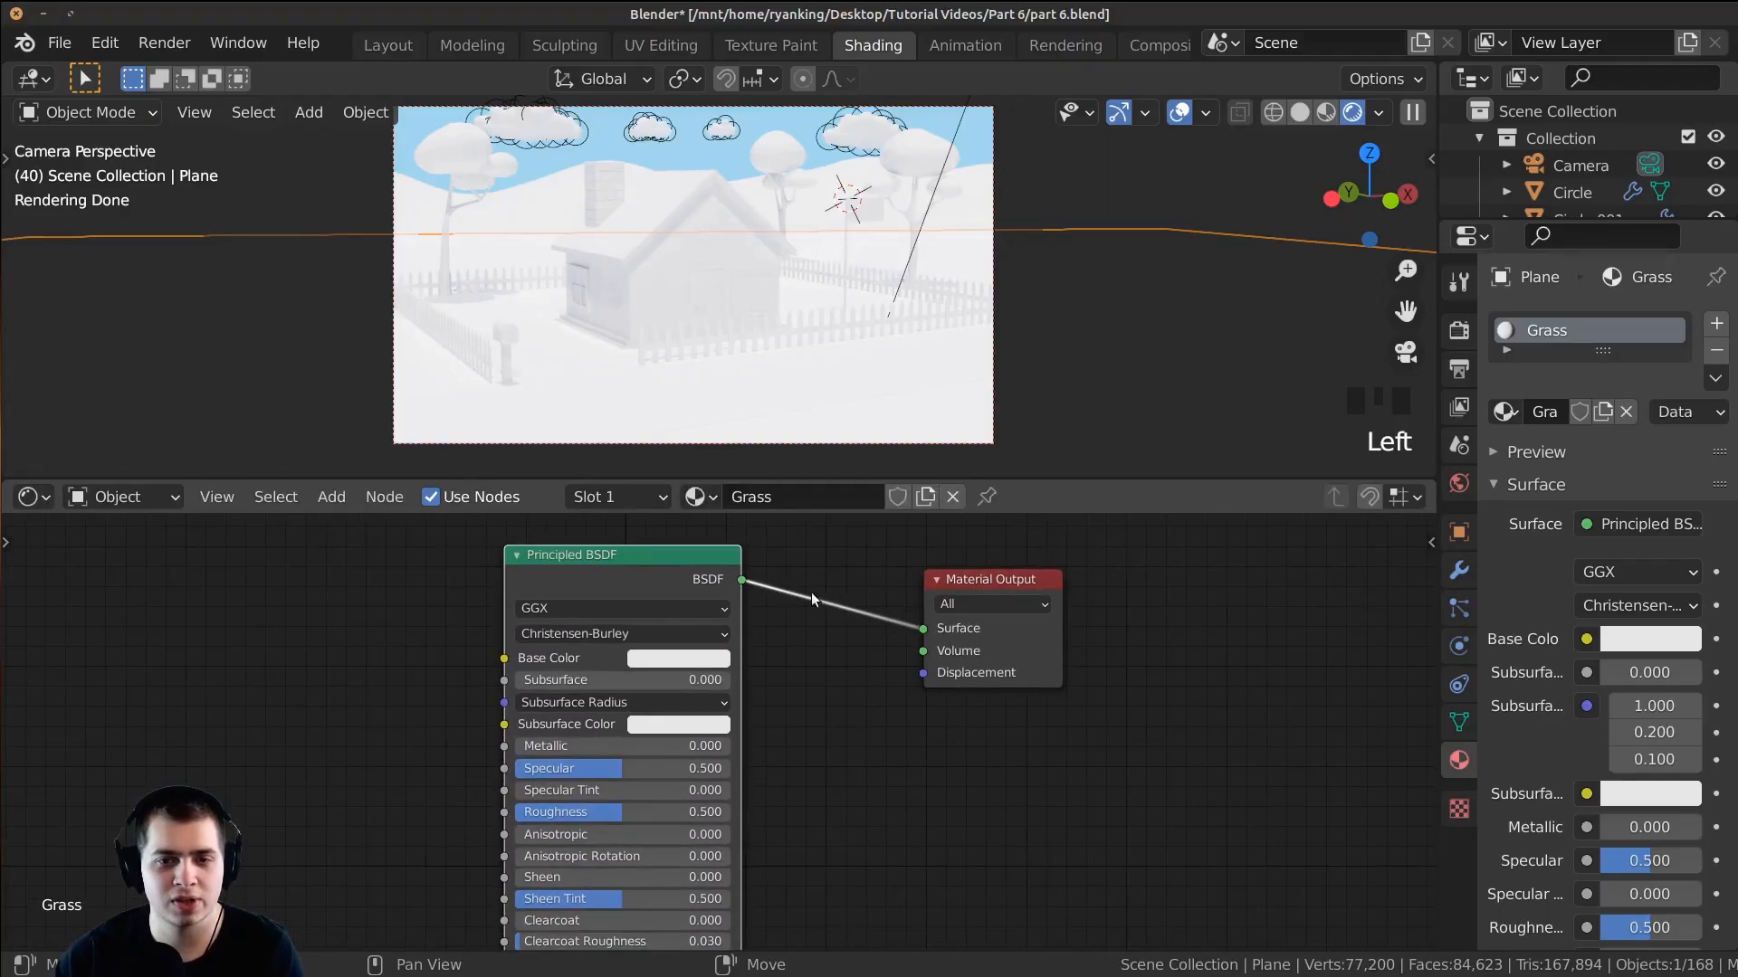
pyautogui.moveTo(961, 584); pyautogui.dragTo(1010, 632)
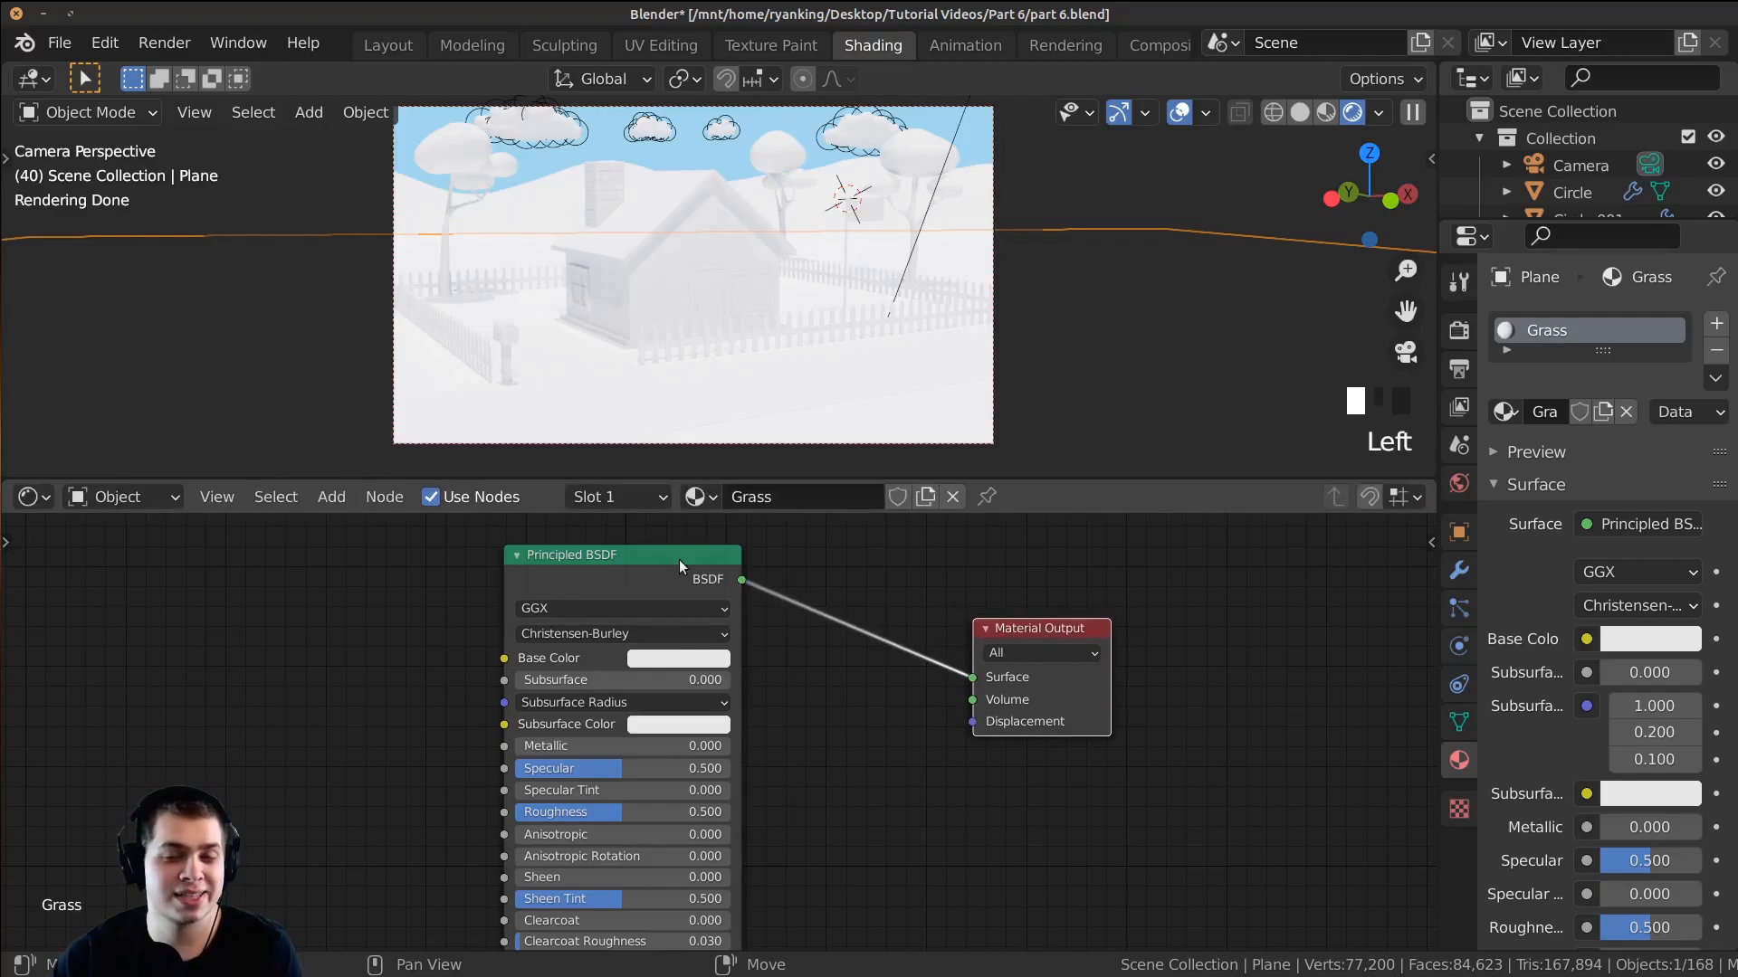
pyautogui.moveTo(638, 597); pyautogui.dragTo(670, 572)
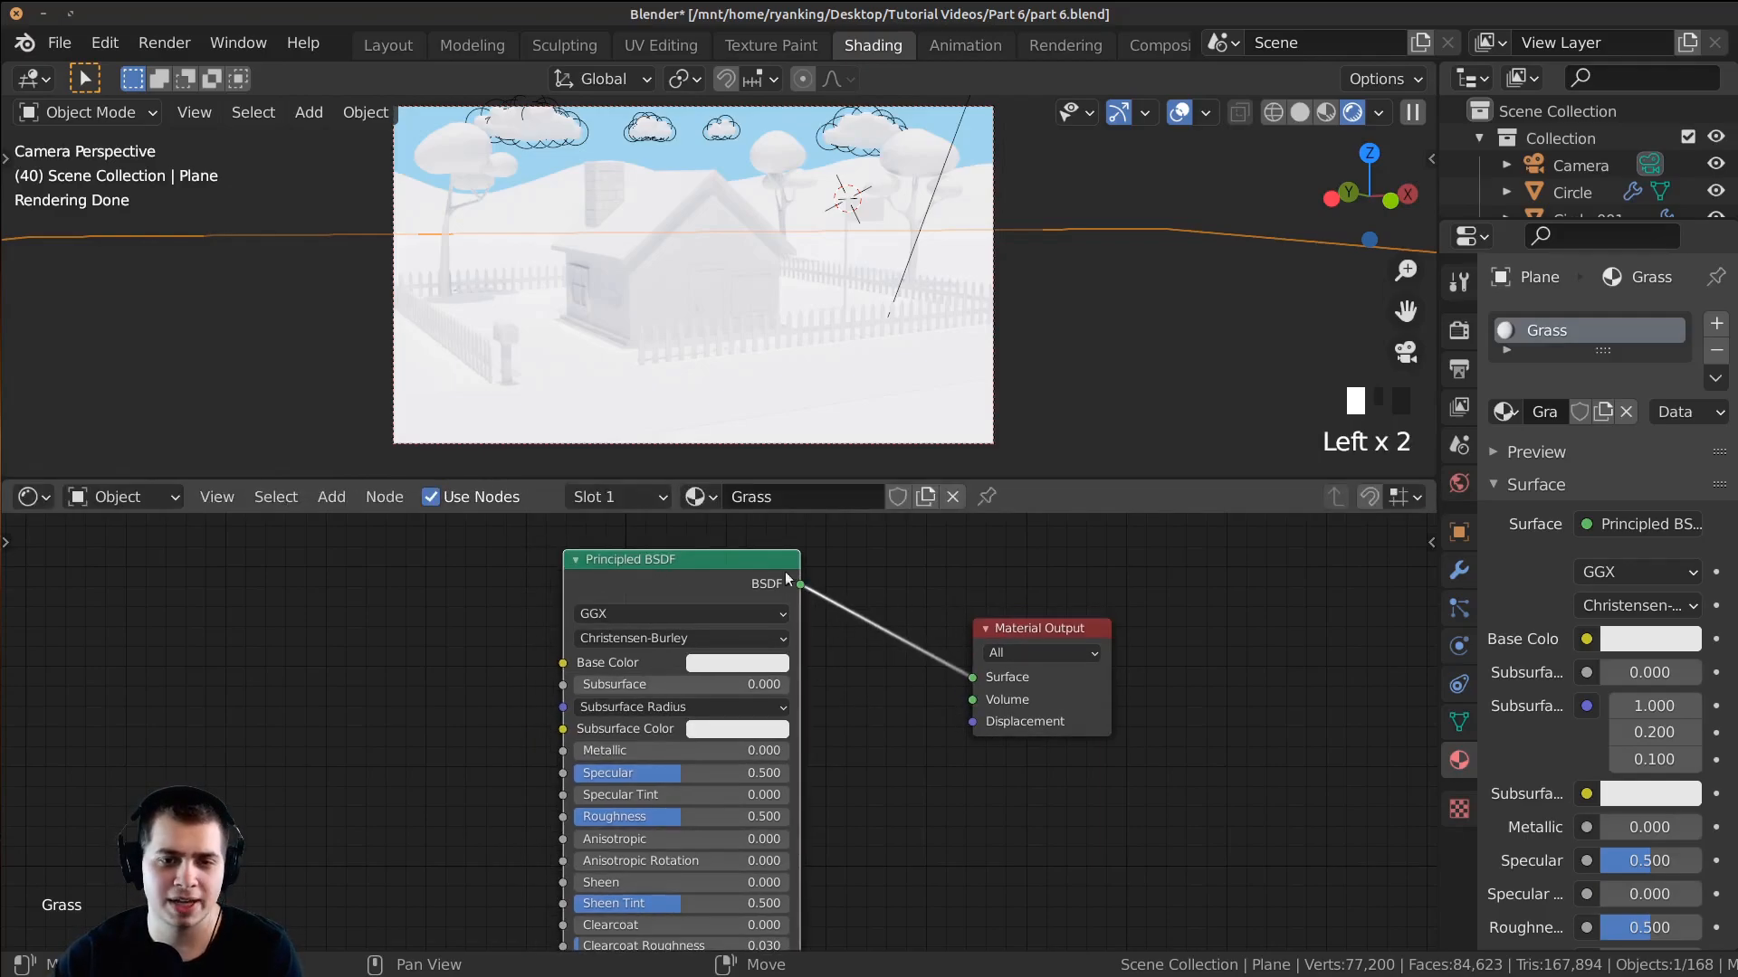
pyautogui.moveTo(1045, 629); pyautogui.dragTo(1047, 611)
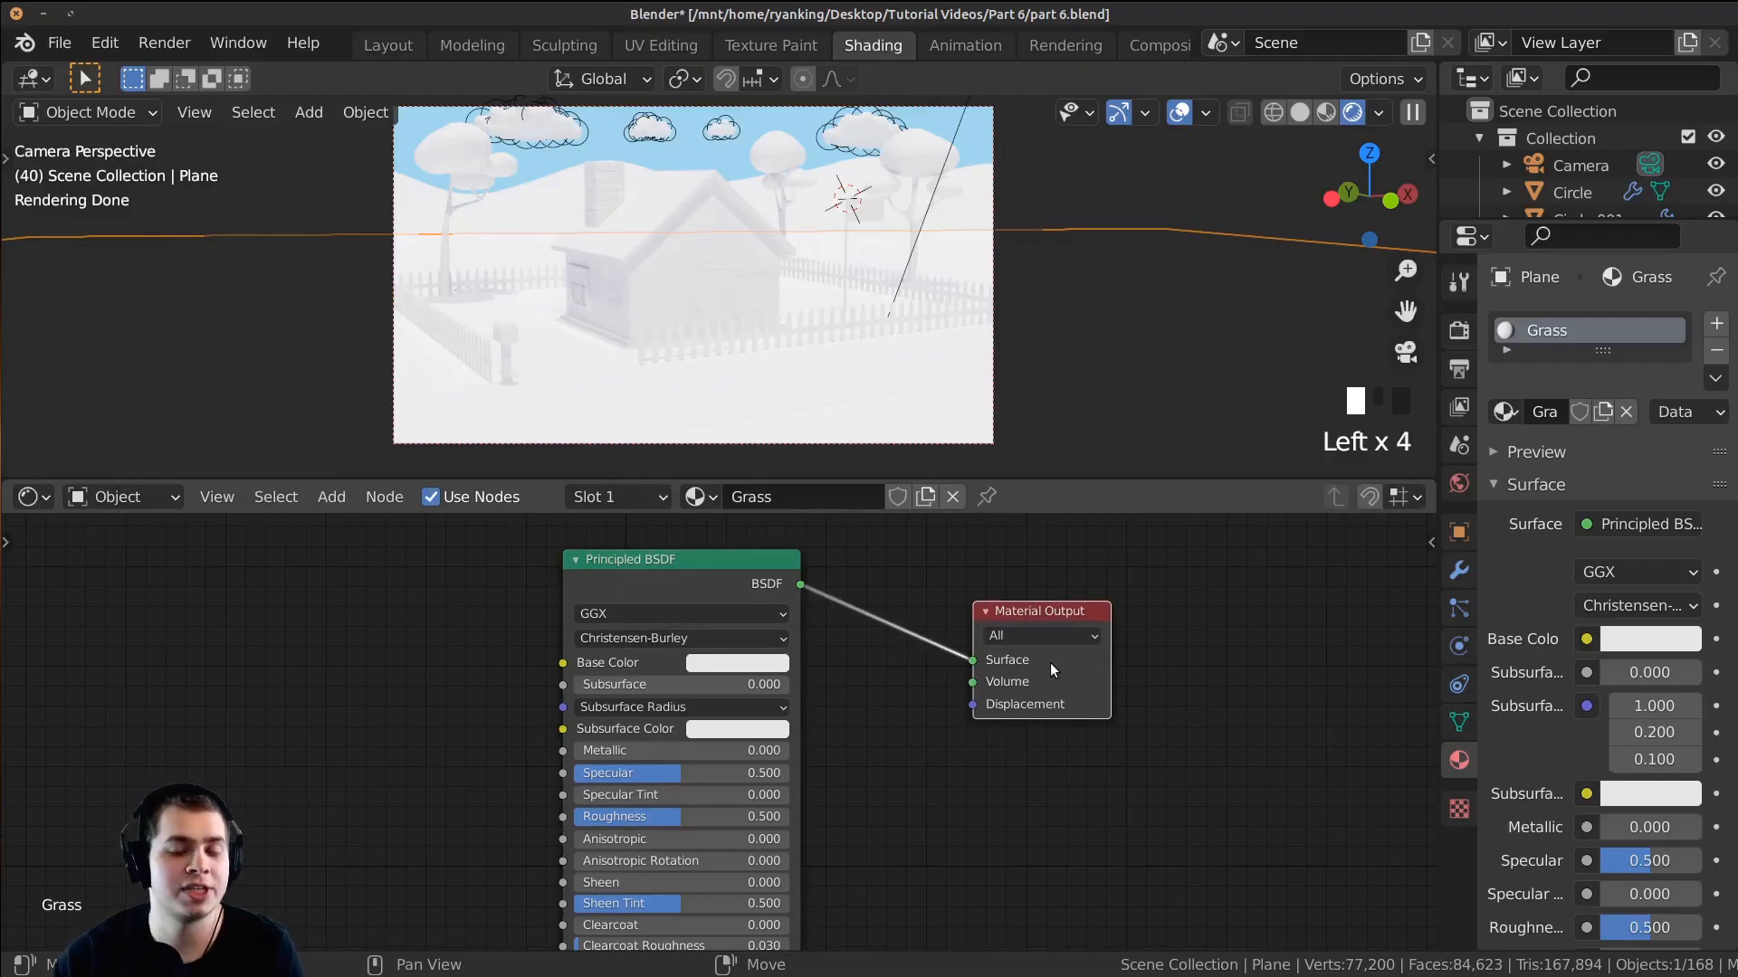
pyautogui.click(1020, 663)
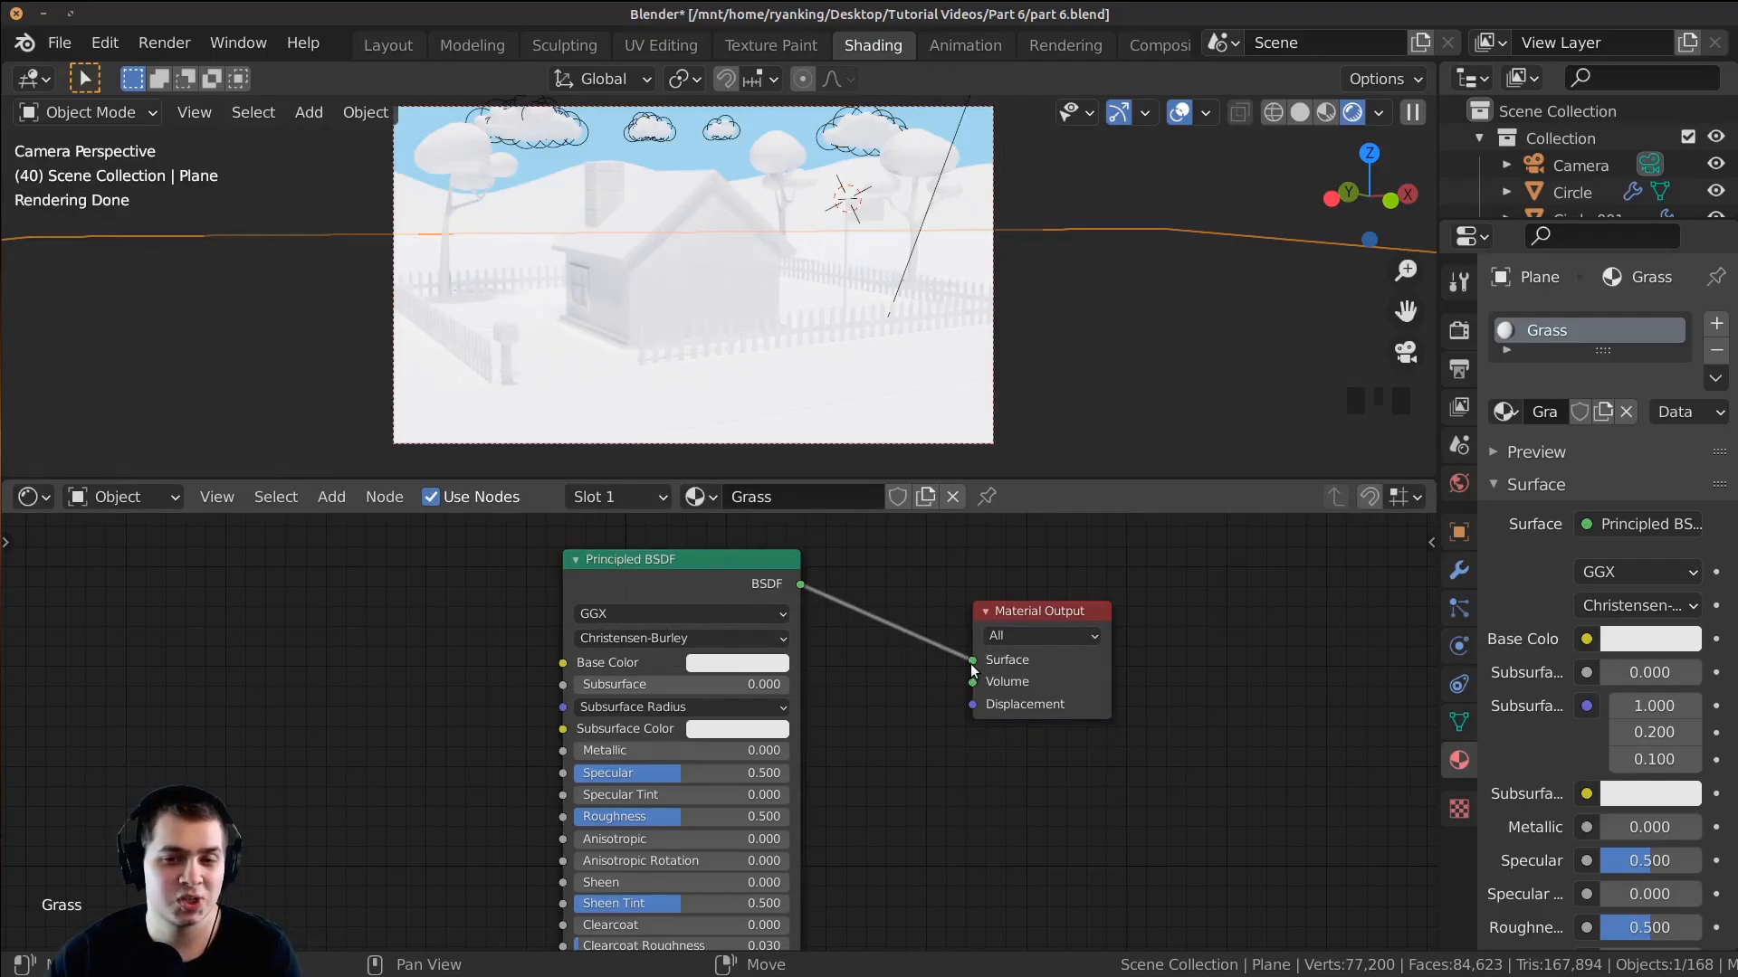
# Step: Disconnect the Principled BSDF from the Material Output's Surface input and reconnect it
pyautogui.moveTo(973, 667); pyautogui.dragTo(883, 579)
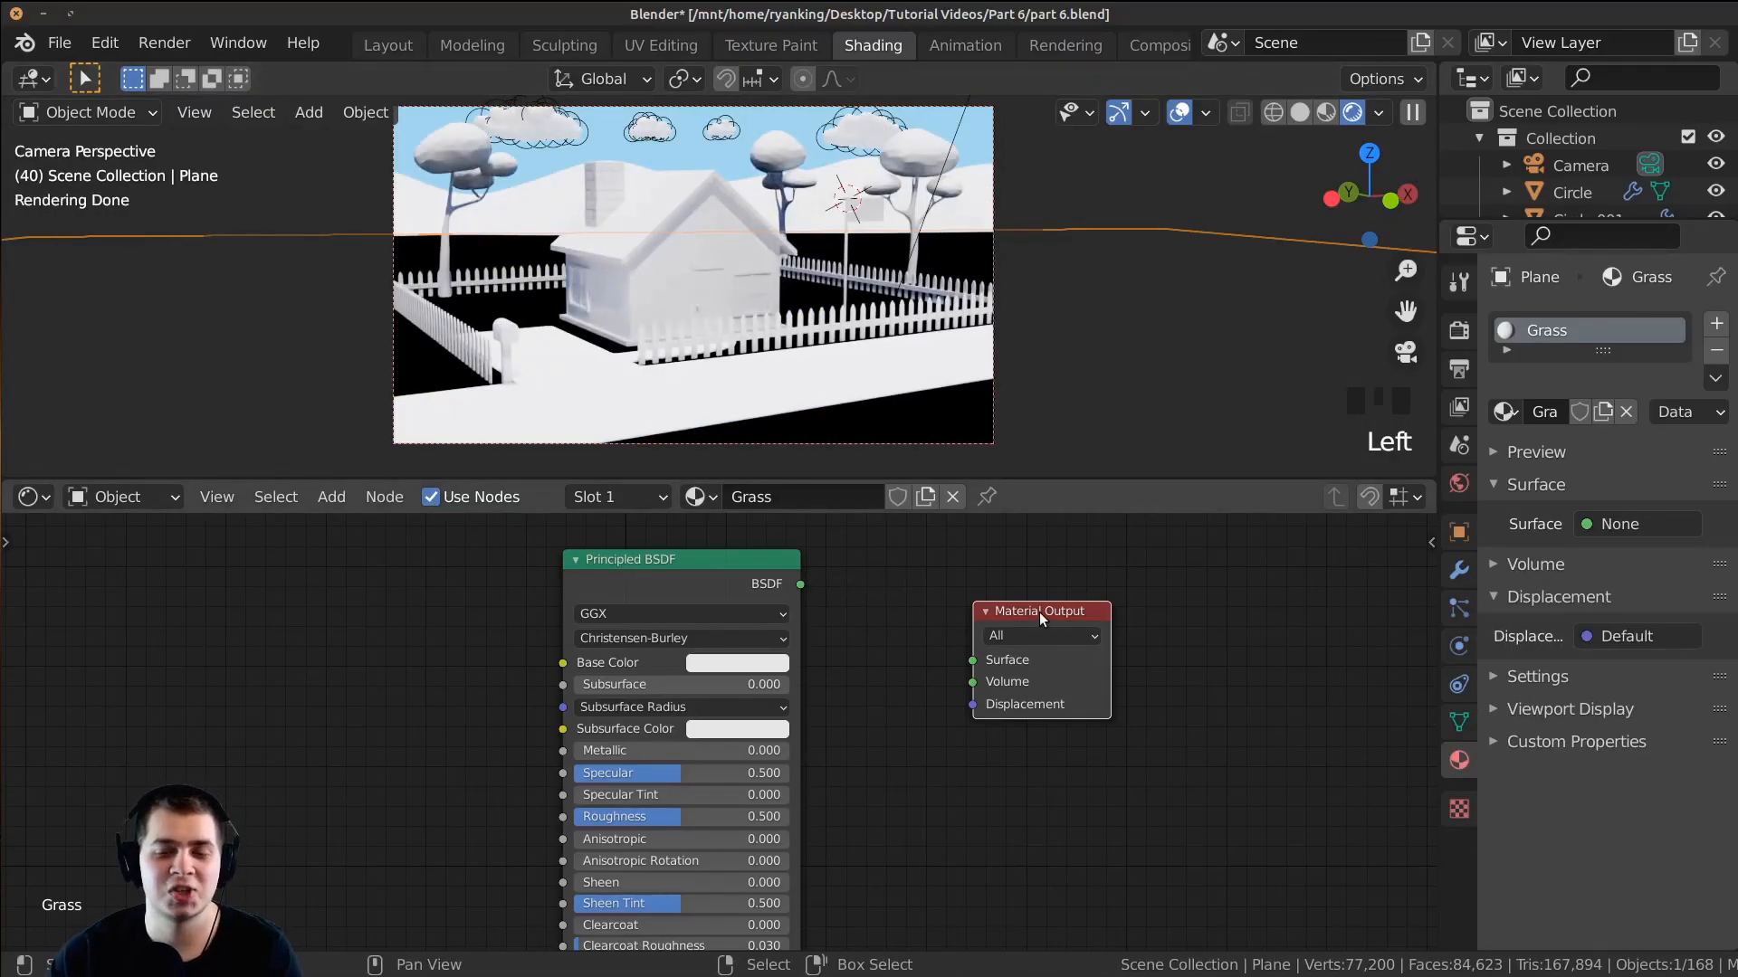
pyautogui.moveTo(1023, 621); pyautogui.dragTo(1090, 597)
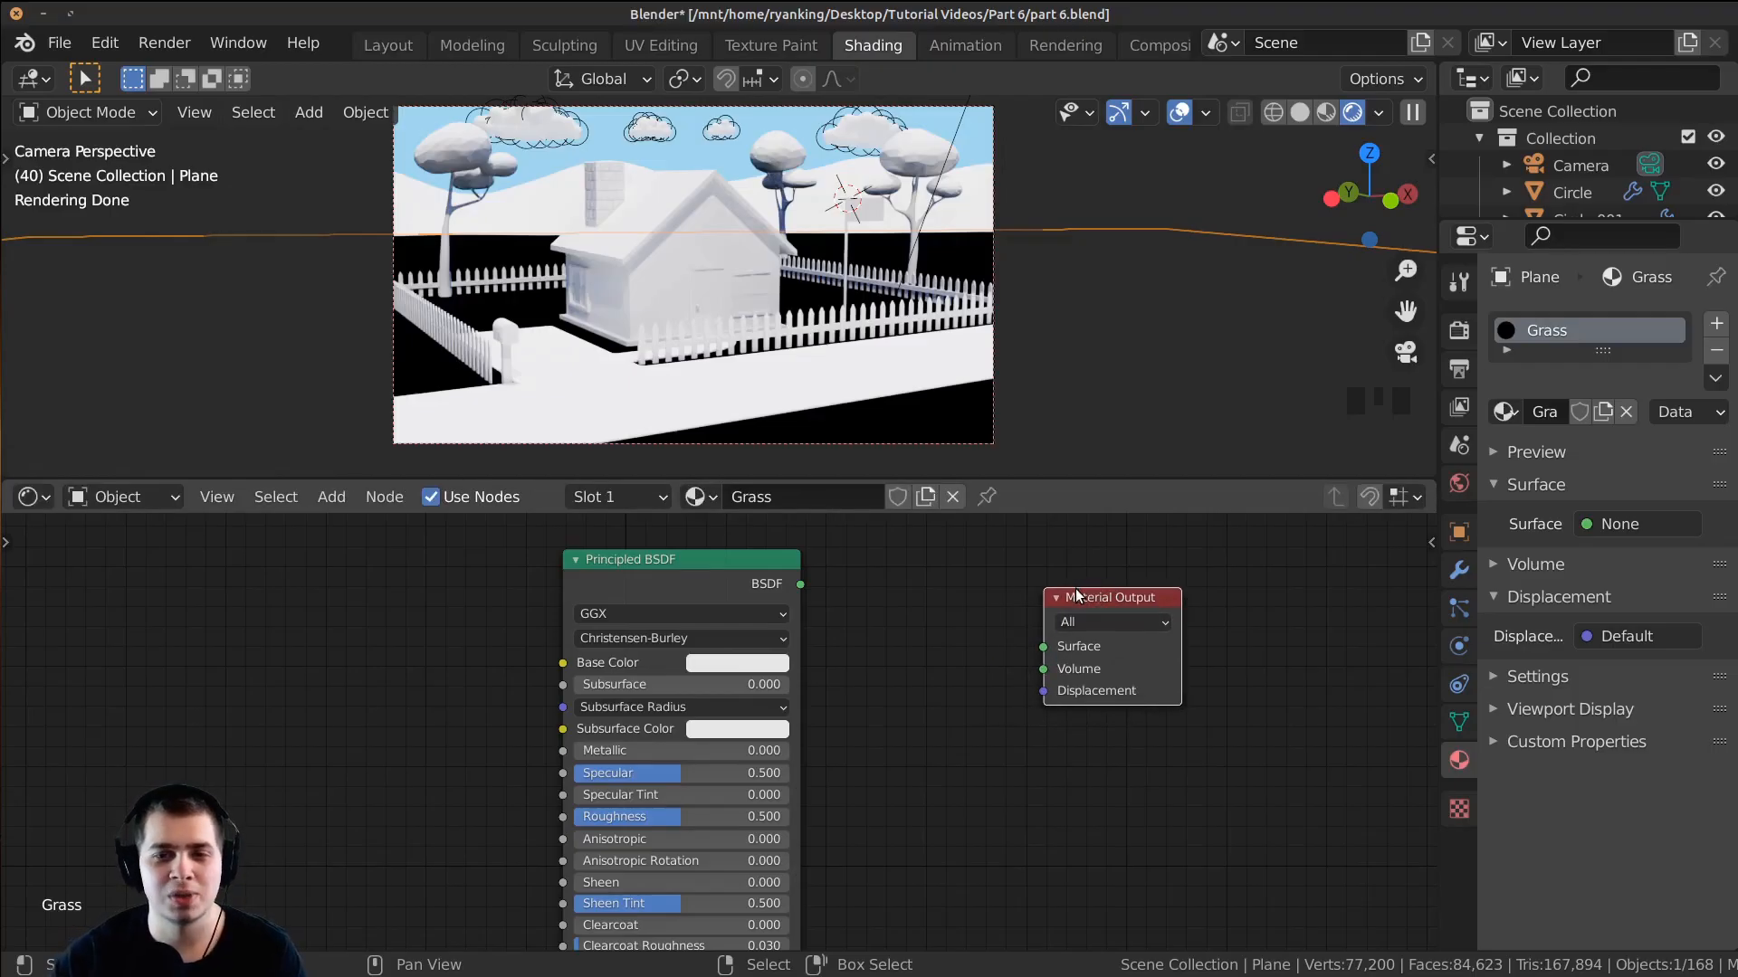
pyautogui.moveTo(801, 585); pyautogui.dragTo(1044, 647)
pyautogui.moveTo(671, 585)
pyautogui.mouseDown()
pyautogui.moveTo(739, 594)
pyautogui.moveTo(699, 590)
pyautogui.mouseUp()
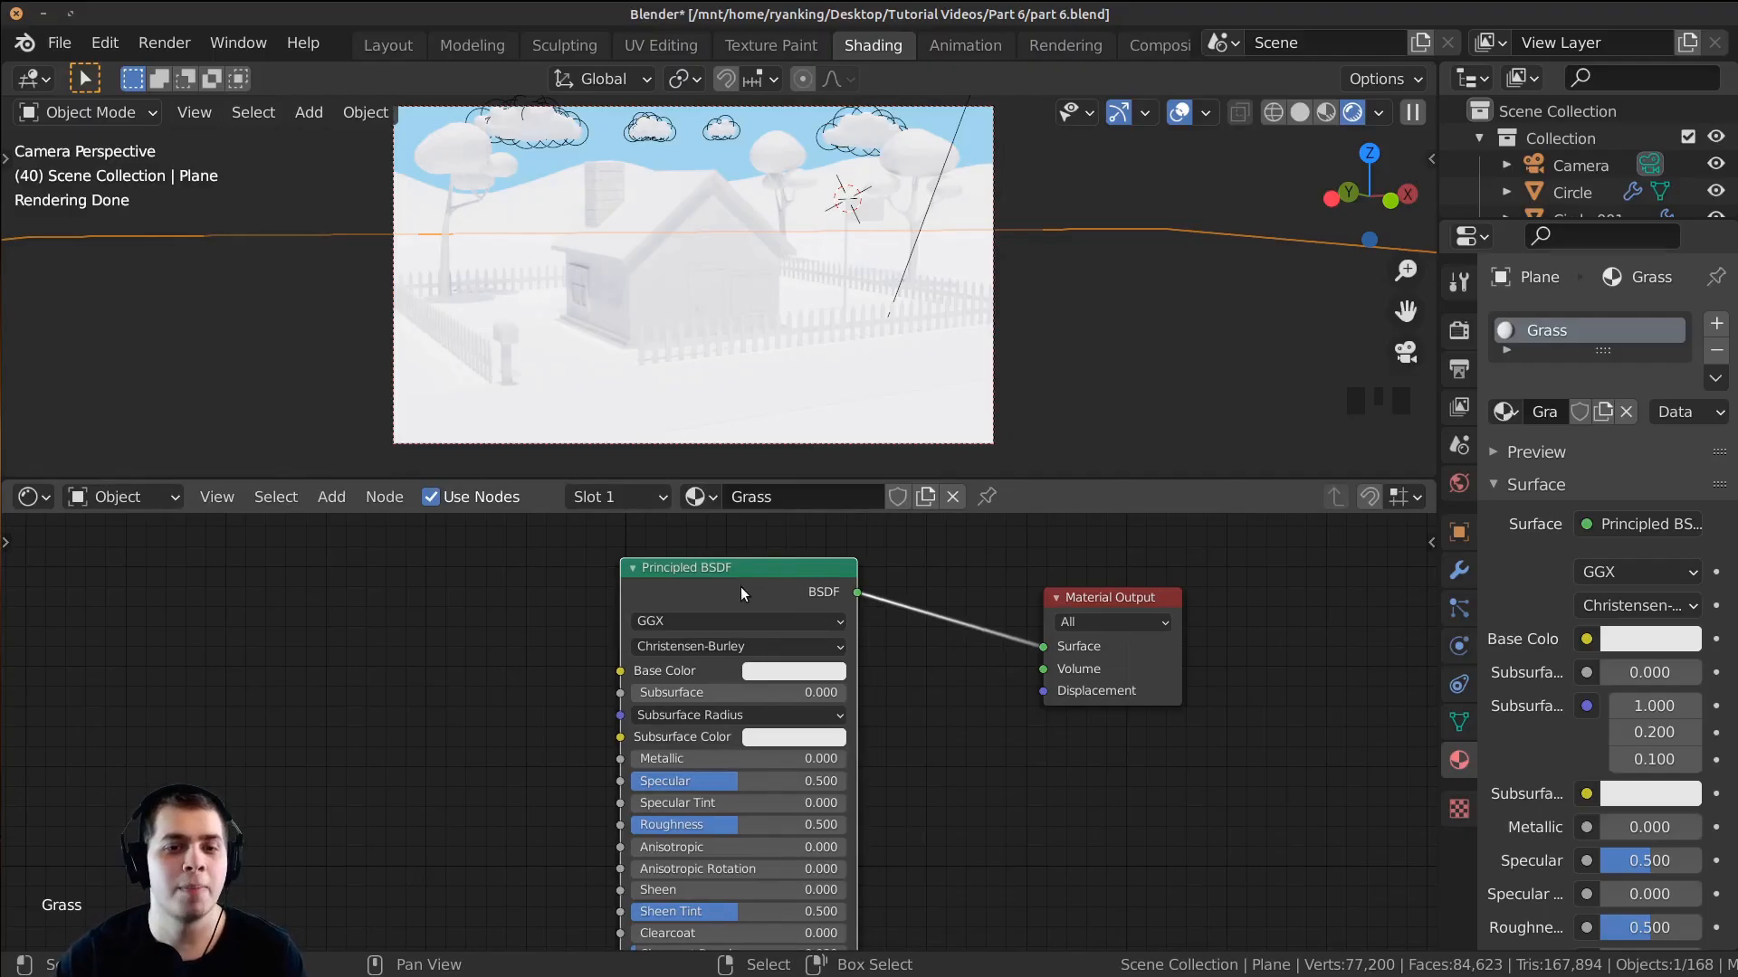
# Step: Move the Principled BSDF node closer to the Material Output node
pyautogui.scroll(-2, 740, 592)
pyautogui.moveTo(729, 612)
pyautogui.mouseDown(button='middle')
pyautogui.moveTo(756, 562)
pyautogui.moveTo(744, 643)
pyautogui.mouseUp(button='middle')
pyautogui.scroll(1, 751, 704)
pyautogui.scroll(1, 738, 645)
pyautogui.click(731, 595)
pyautogui.moveTo(736, 757); pyautogui.dragTo(756, 724, button='middle')
pyautogui.moveTo(782, 619); pyautogui.dragTo(762, 779, button='middle')
pyautogui.moveTo(716, 691); pyautogui.dragTo(801, 701)
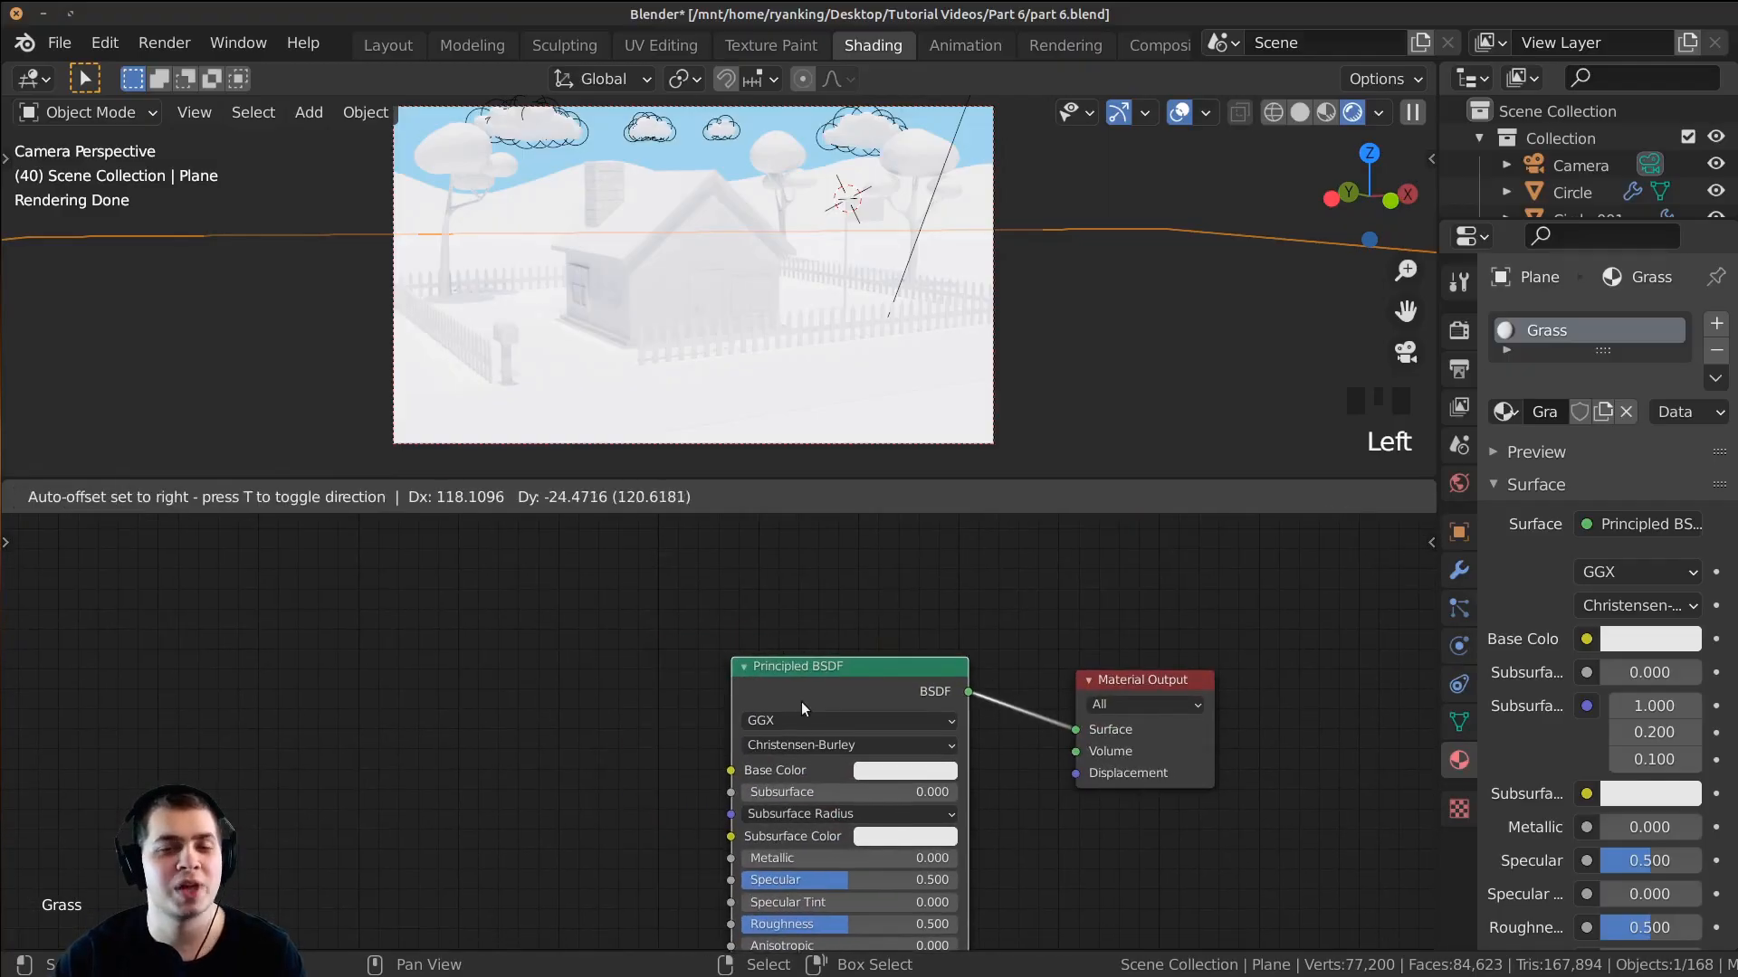
# Step: Look through the Principled BSDF node's settings, from Base Color down to Emission and Alpha
pyautogui.moveTo(805, 718); pyautogui.dragTo(777, 698, button='middle')
pyautogui.scroll(4, 778, 697)
pyautogui.scroll(-3, 882, 836)
pyautogui.moveTo(881, 836); pyautogui.dragTo(866, 595, button='middle')
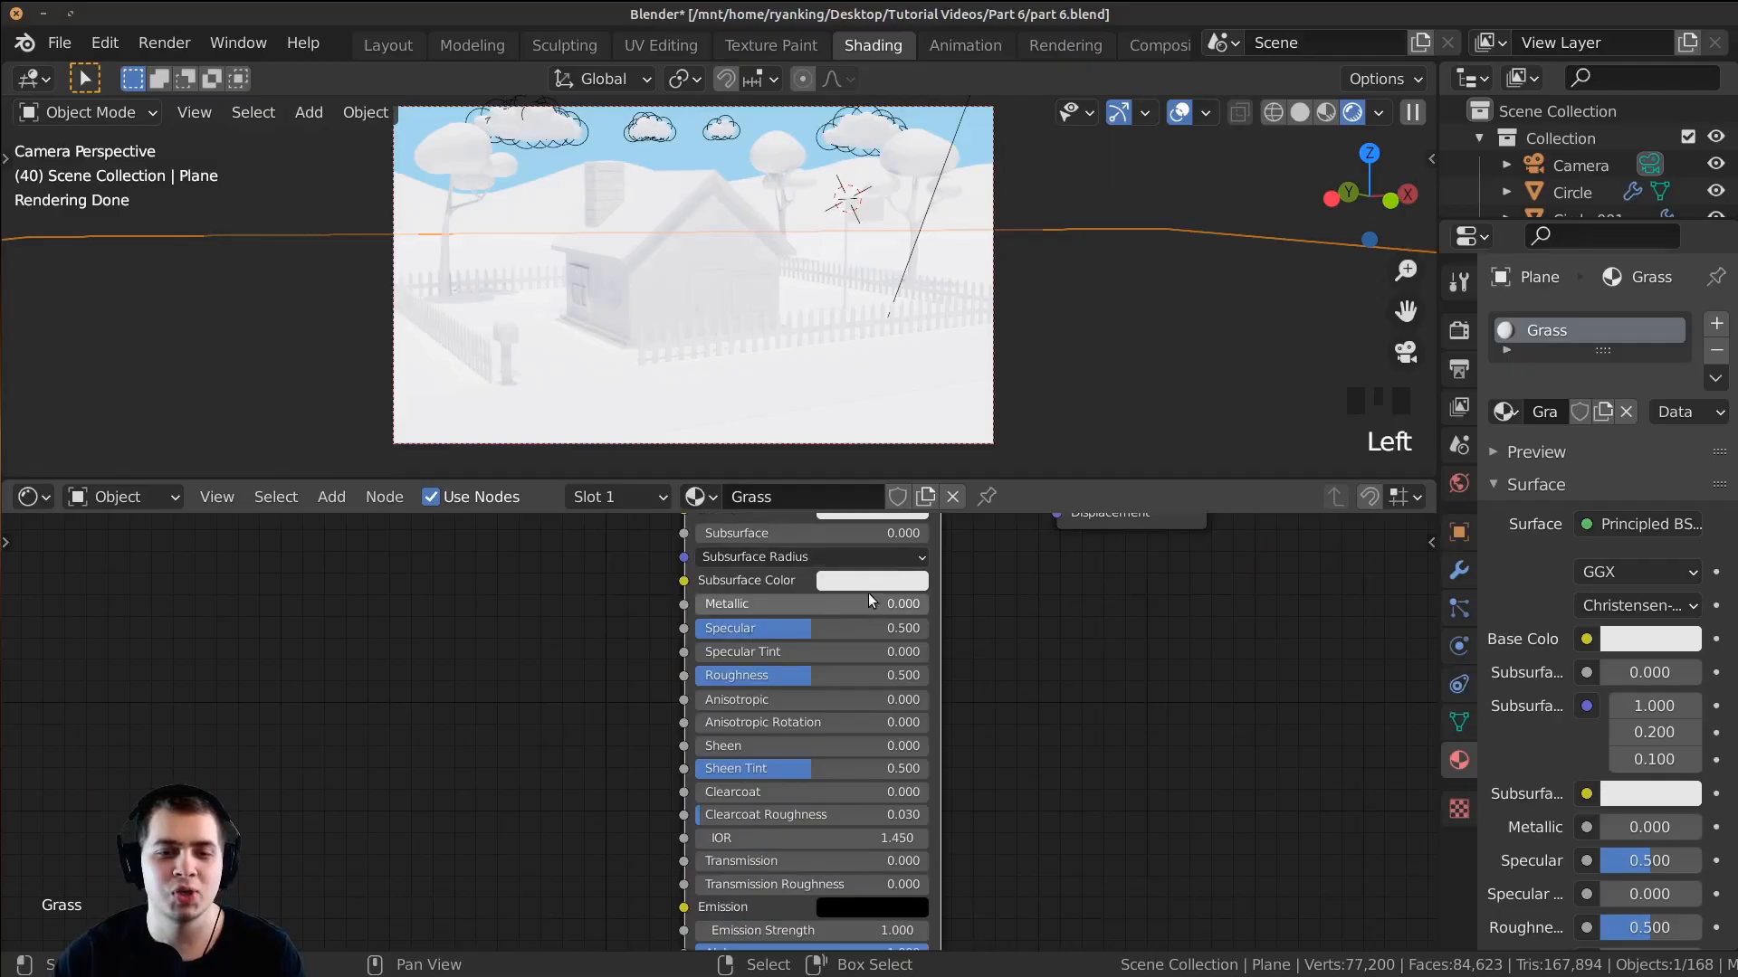
pyautogui.moveTo(854, 525); pyautogui.dragTo(773, 739, button='middle')
pyautogui.scroll(3, 737, 635)
pyautogui.moveTo(652, 688); pyautogui.dragTo(666, 593, button='middle')
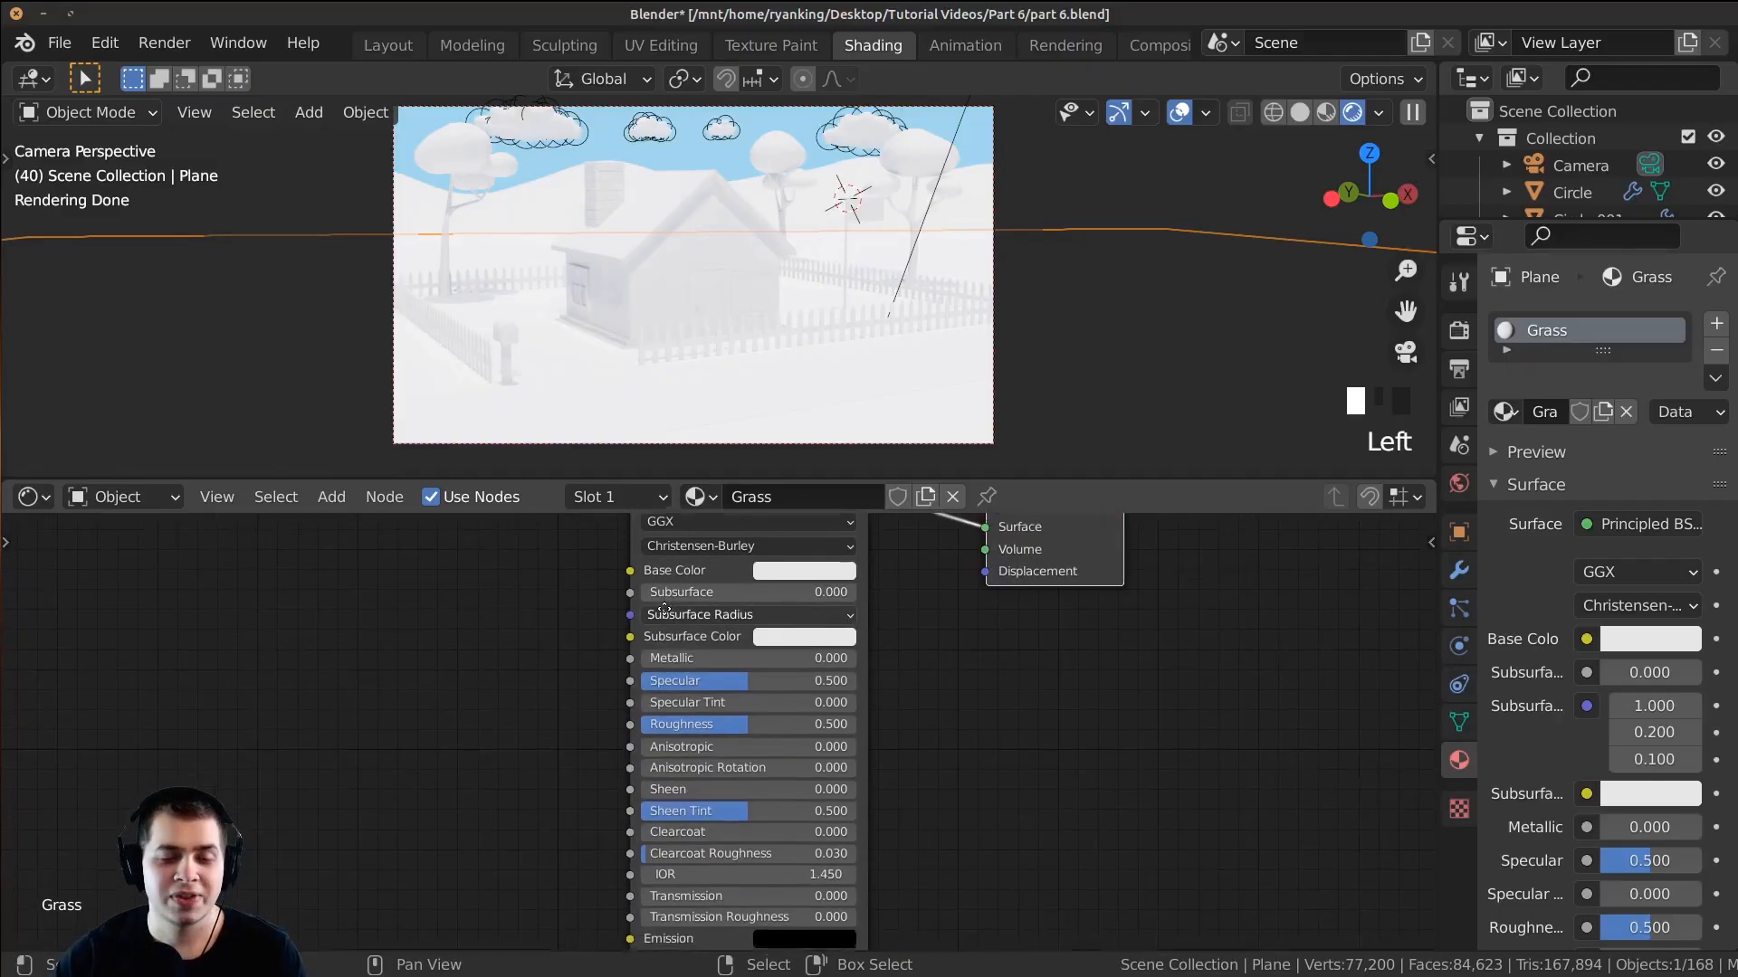
pyautogui.scroll(-1, 697, 724)
pyautogui.scroll(2, 739, 732)
pyautogui.moveTo(747, 828); pyautogui.dragTo(726, 726, button='middle')
pyautogui.scroll(2, 781, 617)
pyautogui.scroll(-1, 736, 788)
pyautogui.scroll(-1, 770, 695)
pyautogui.moveTo(793, 668); pyautogui.dragTo(777, 730, button='middle')
pyautogui.scroll(1, 769, 763)
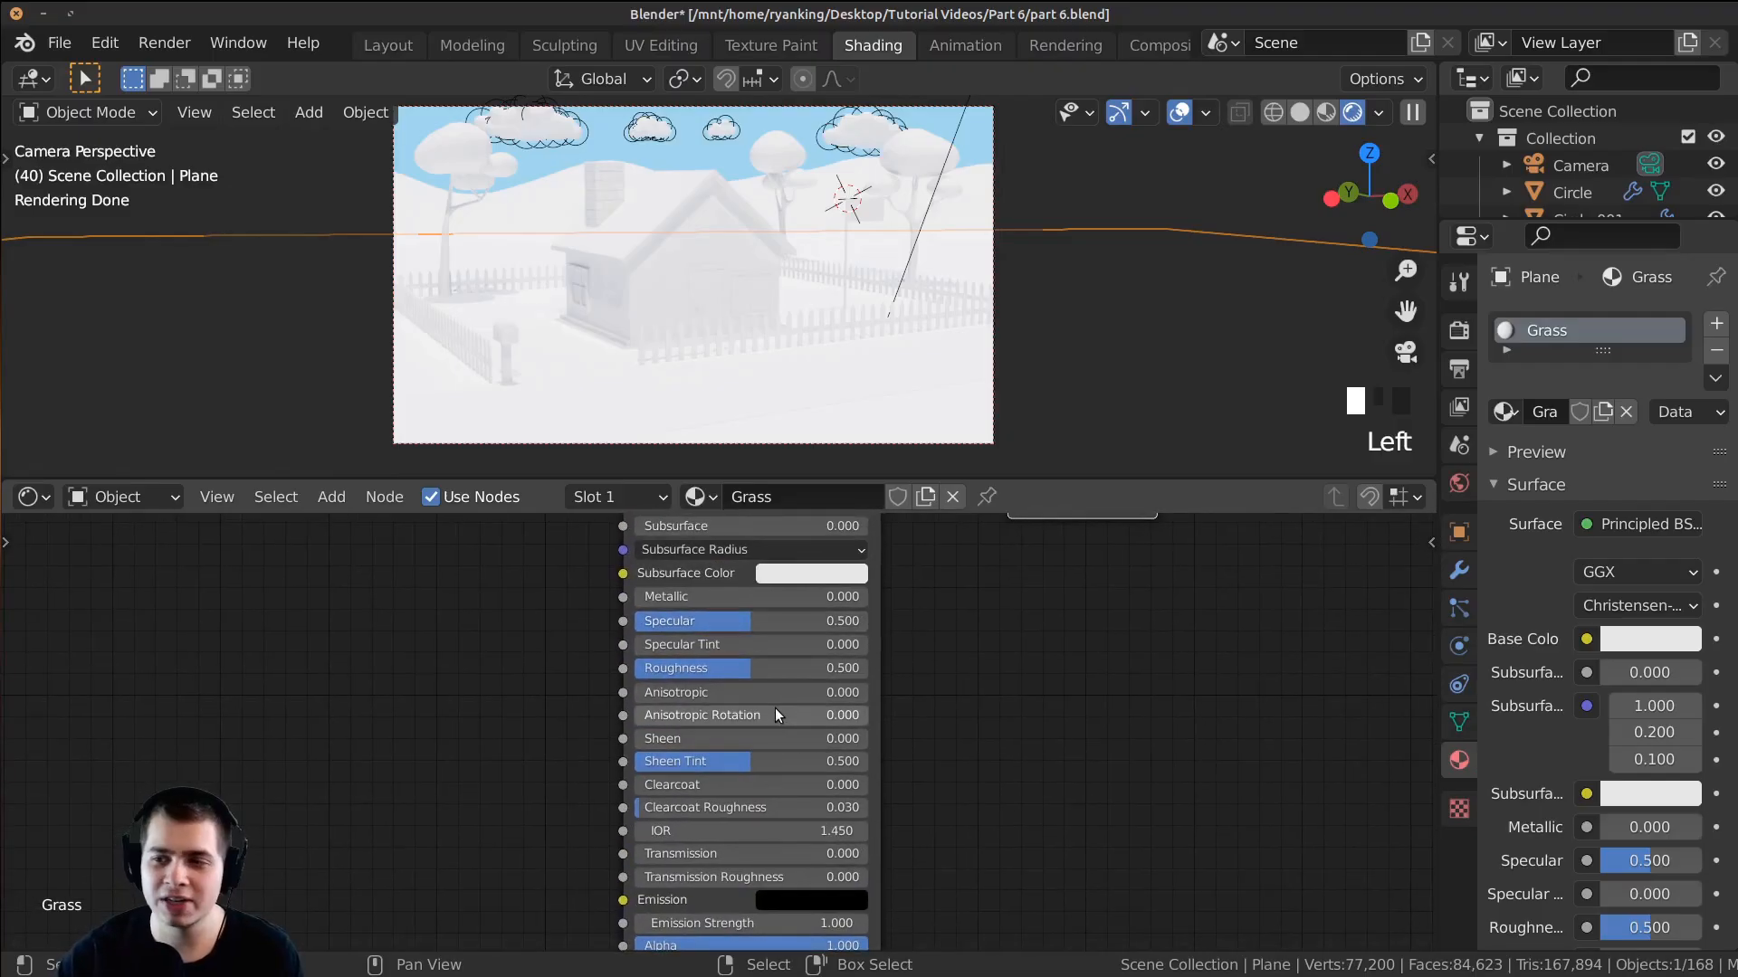
# Step: Set the Grass material's base color to a dark, fully saturated green with a hue of about 0.30
pyautogui.moveTo(722, 649); pyautogui.dragTo(722, 755, button='middle')
pyautogui.scroll(1, 735, 726)
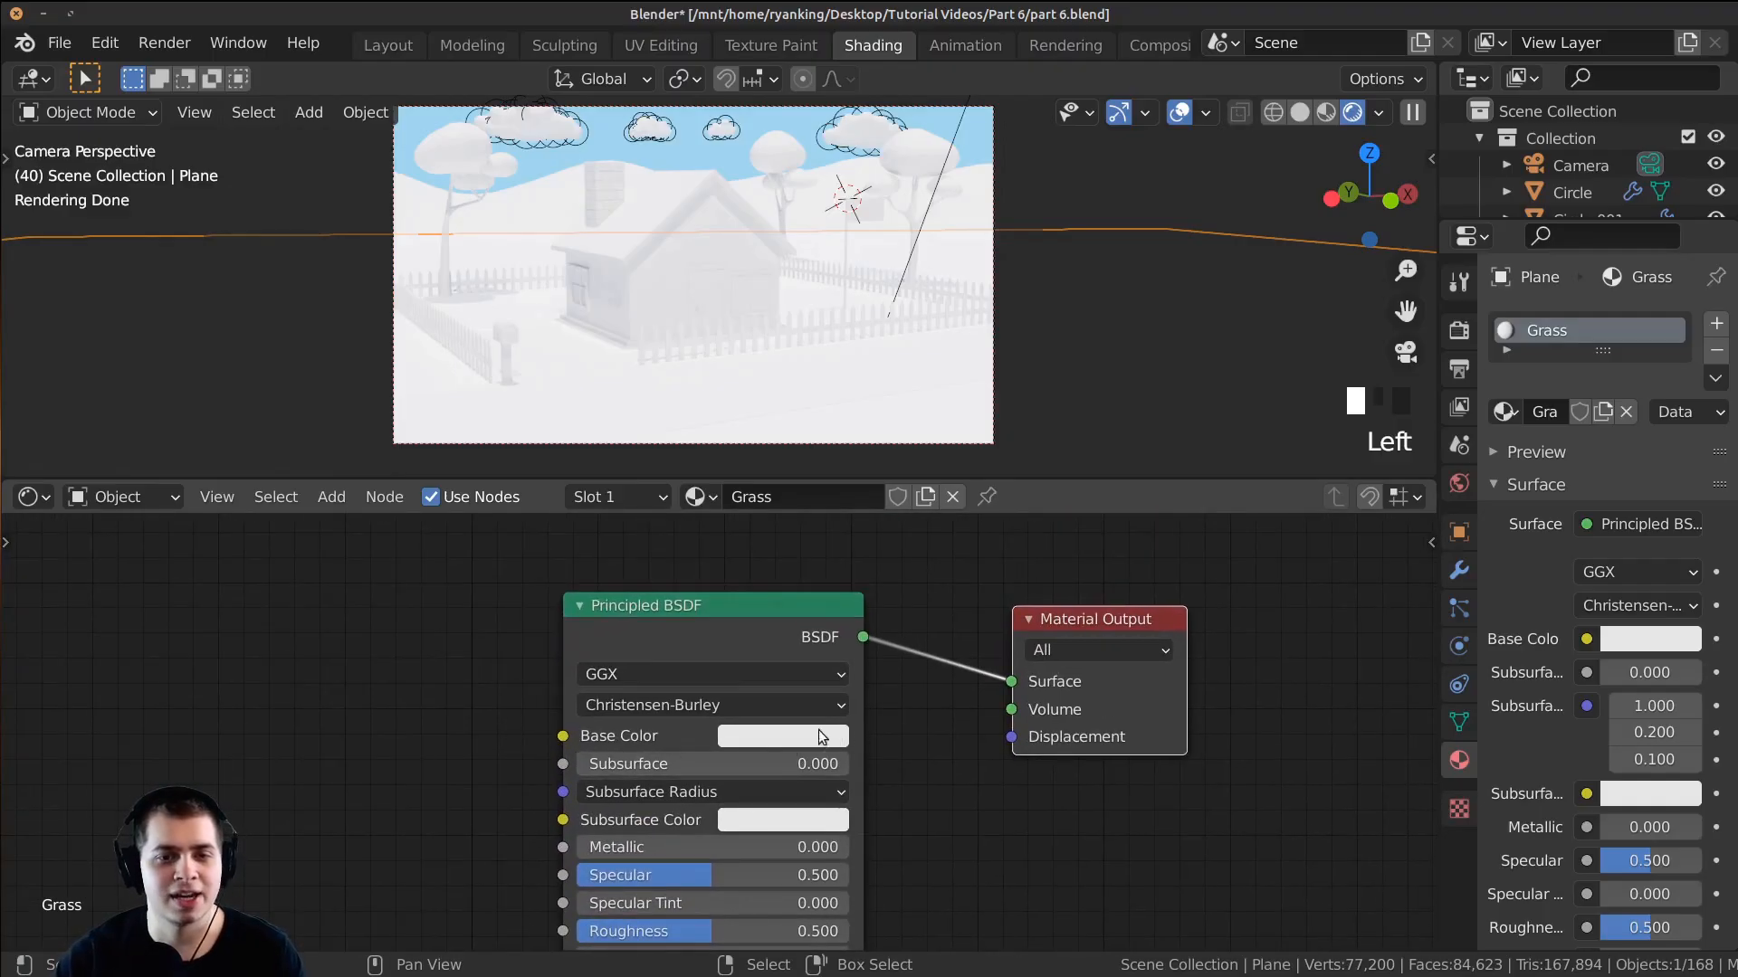
pyautogui.click(787, 735)
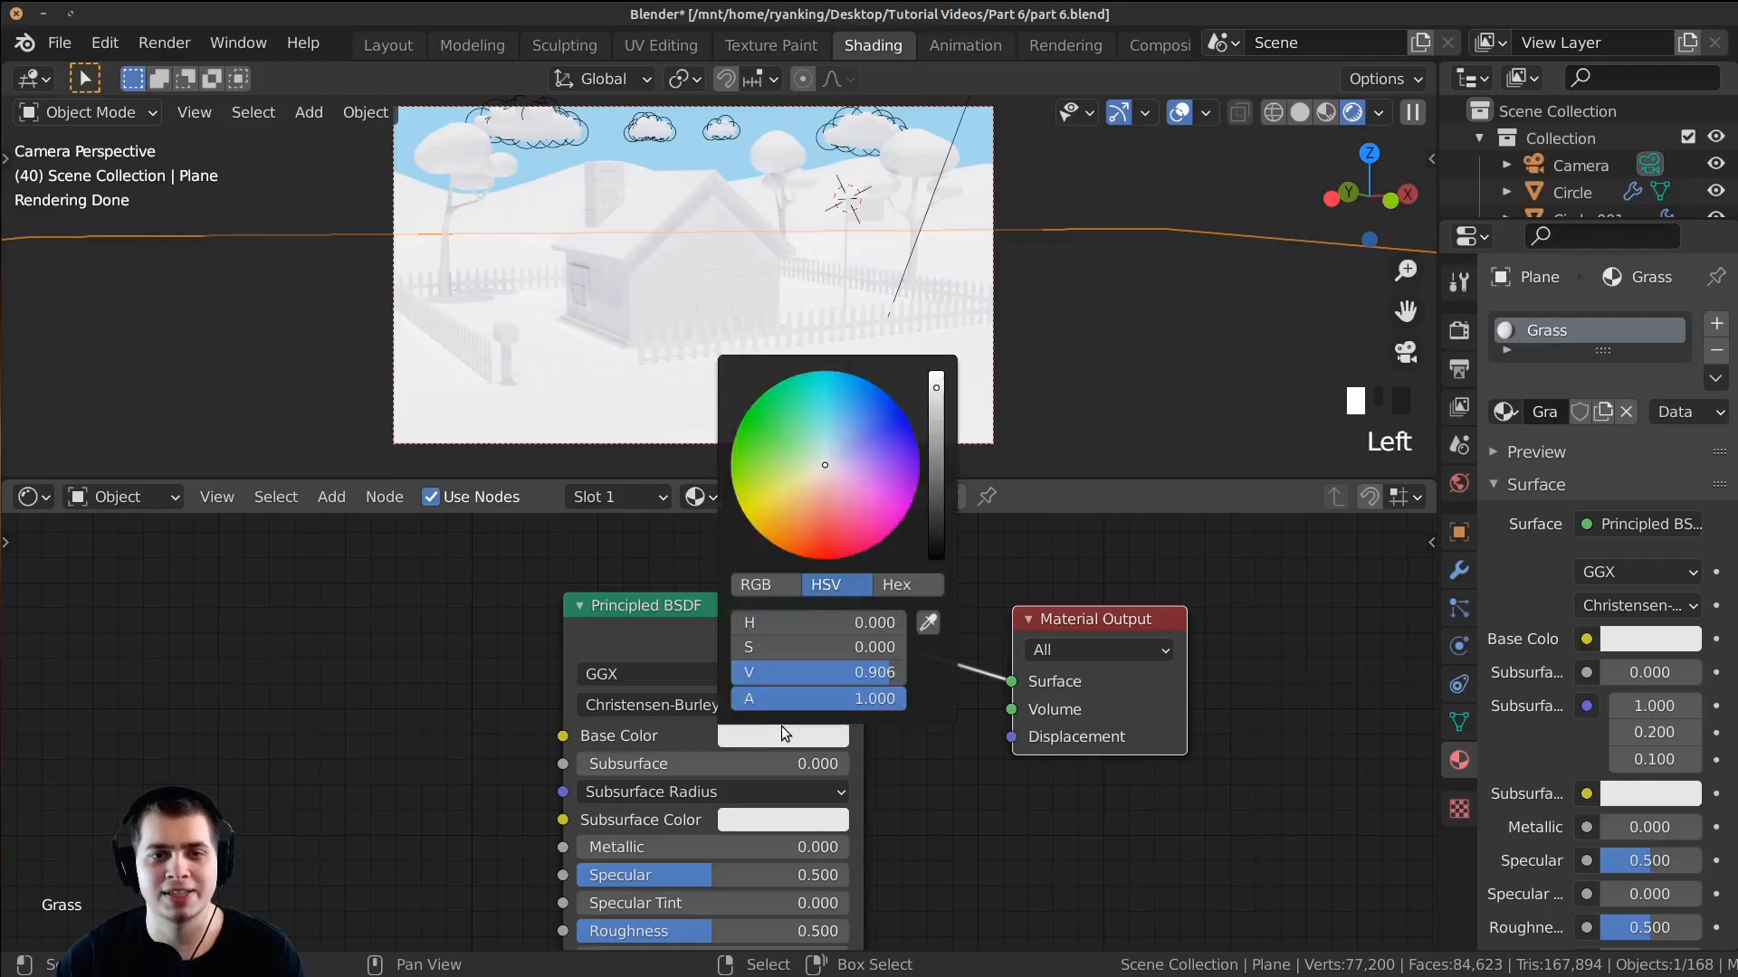
pyautogui.click(823, 459)
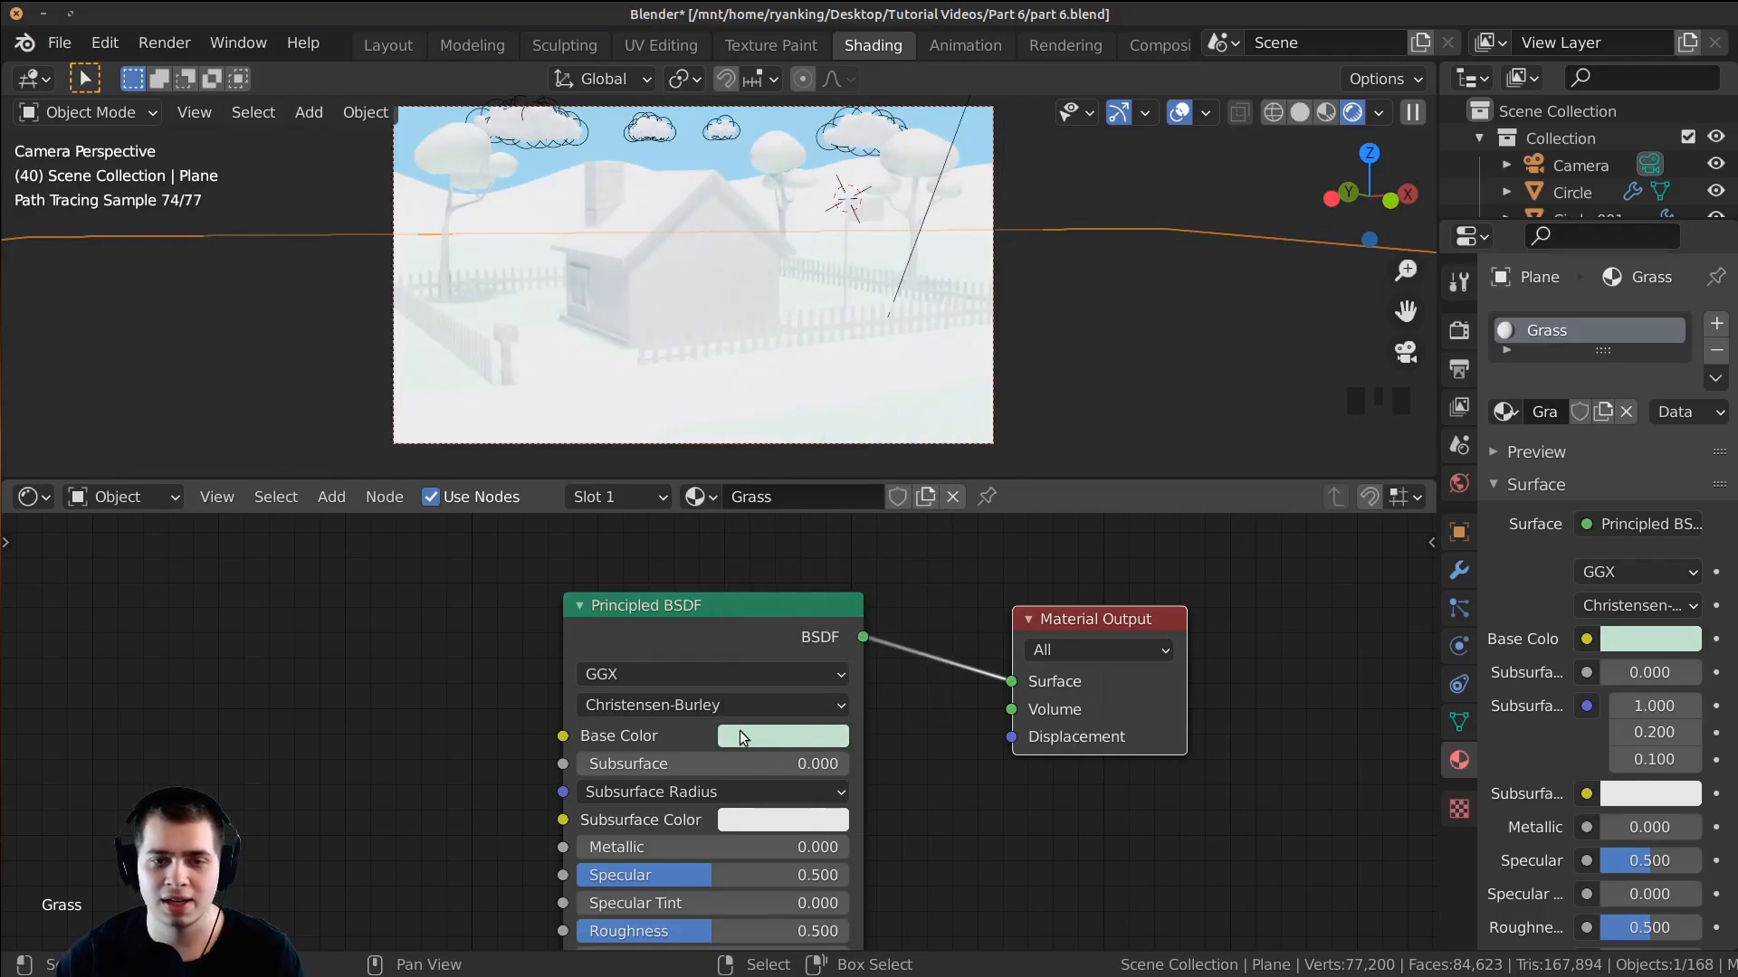
pyautogui.click(769, 735)
pyautogui.moveTo(828, 463); pyautogui.dragTo(735, 435)
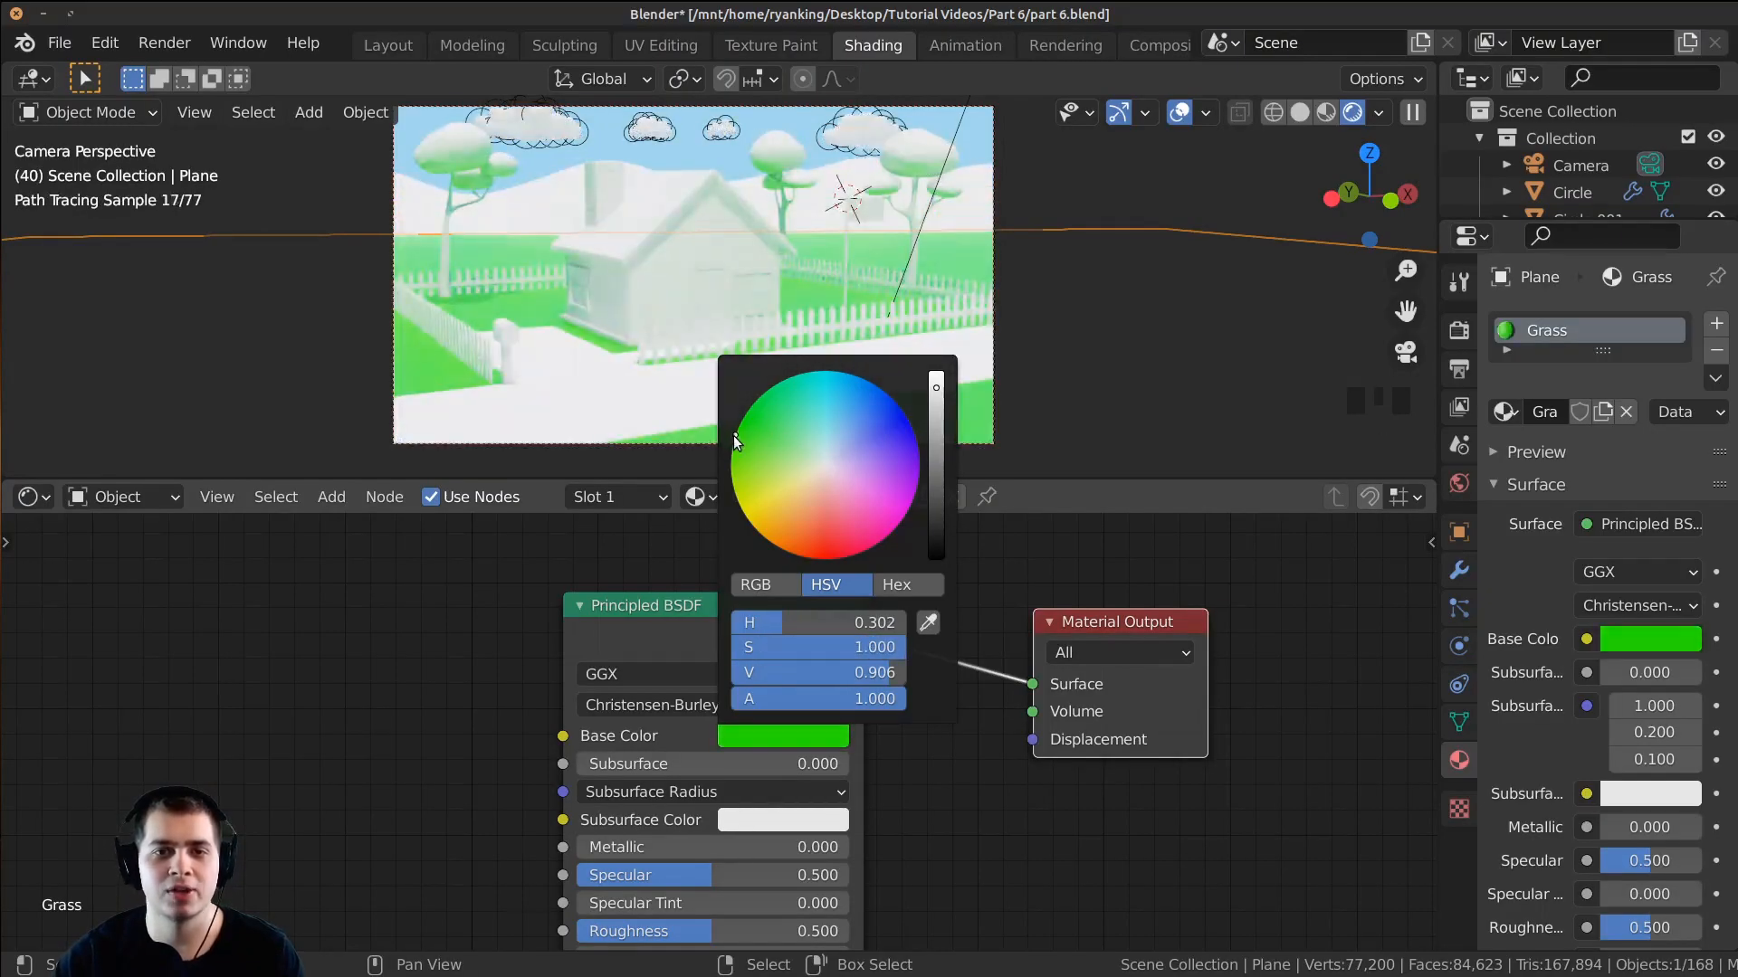
pyautogui.click(779, 731)
pyautogui.moveTo(936, 394); pyautogui.dragTo(935, 438)
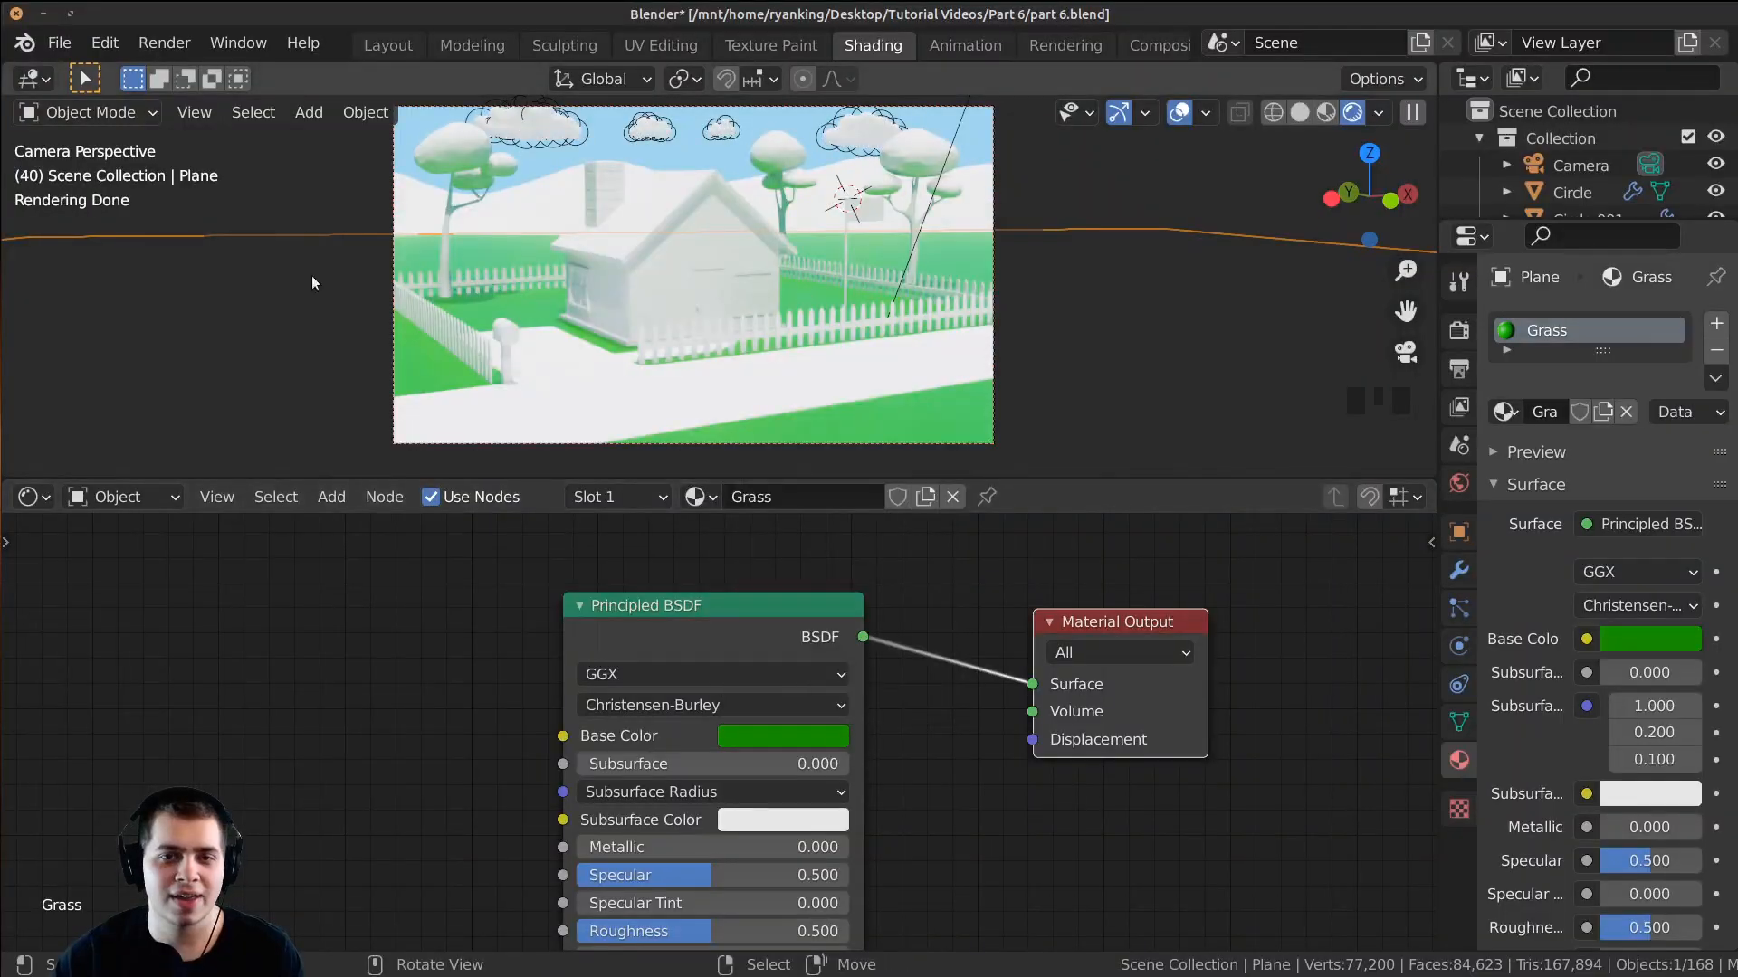
# Step: Set the Grass material's roughness to 0 and examine the reflections on the ground beside the road
pyautogui.scroll(-2, 664, 746)
pyautogui.scroll(1, 604, 750)
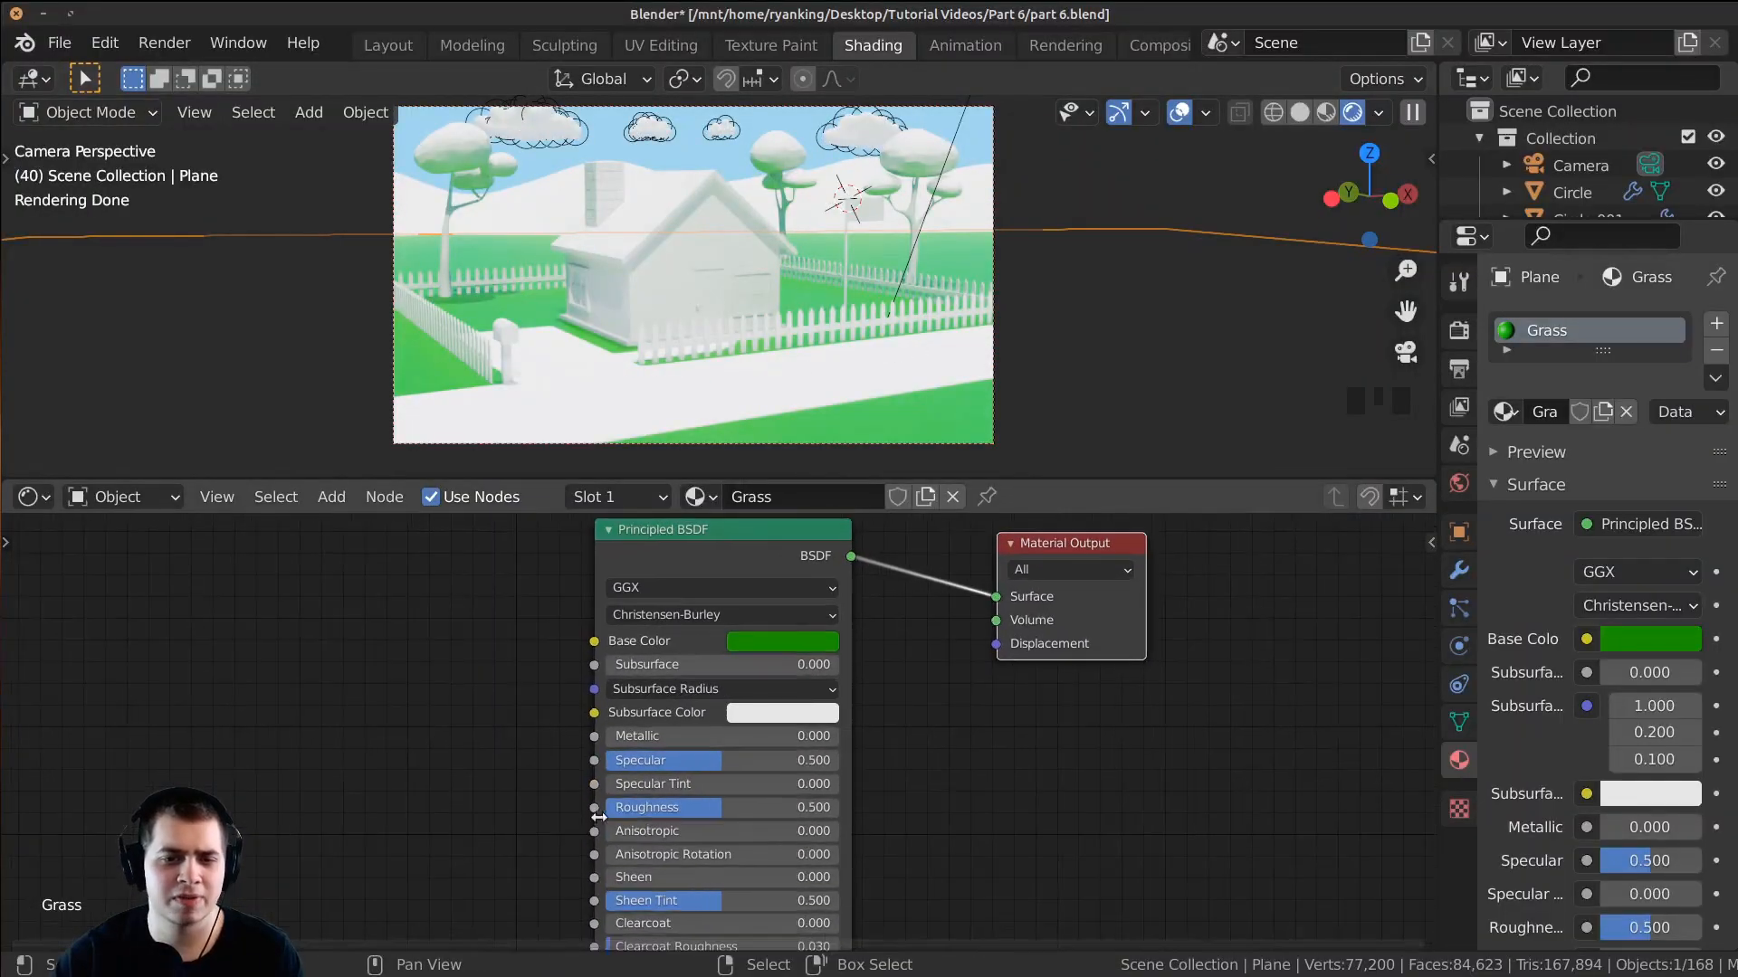
pyautogui.scroll(2, 604, 749)
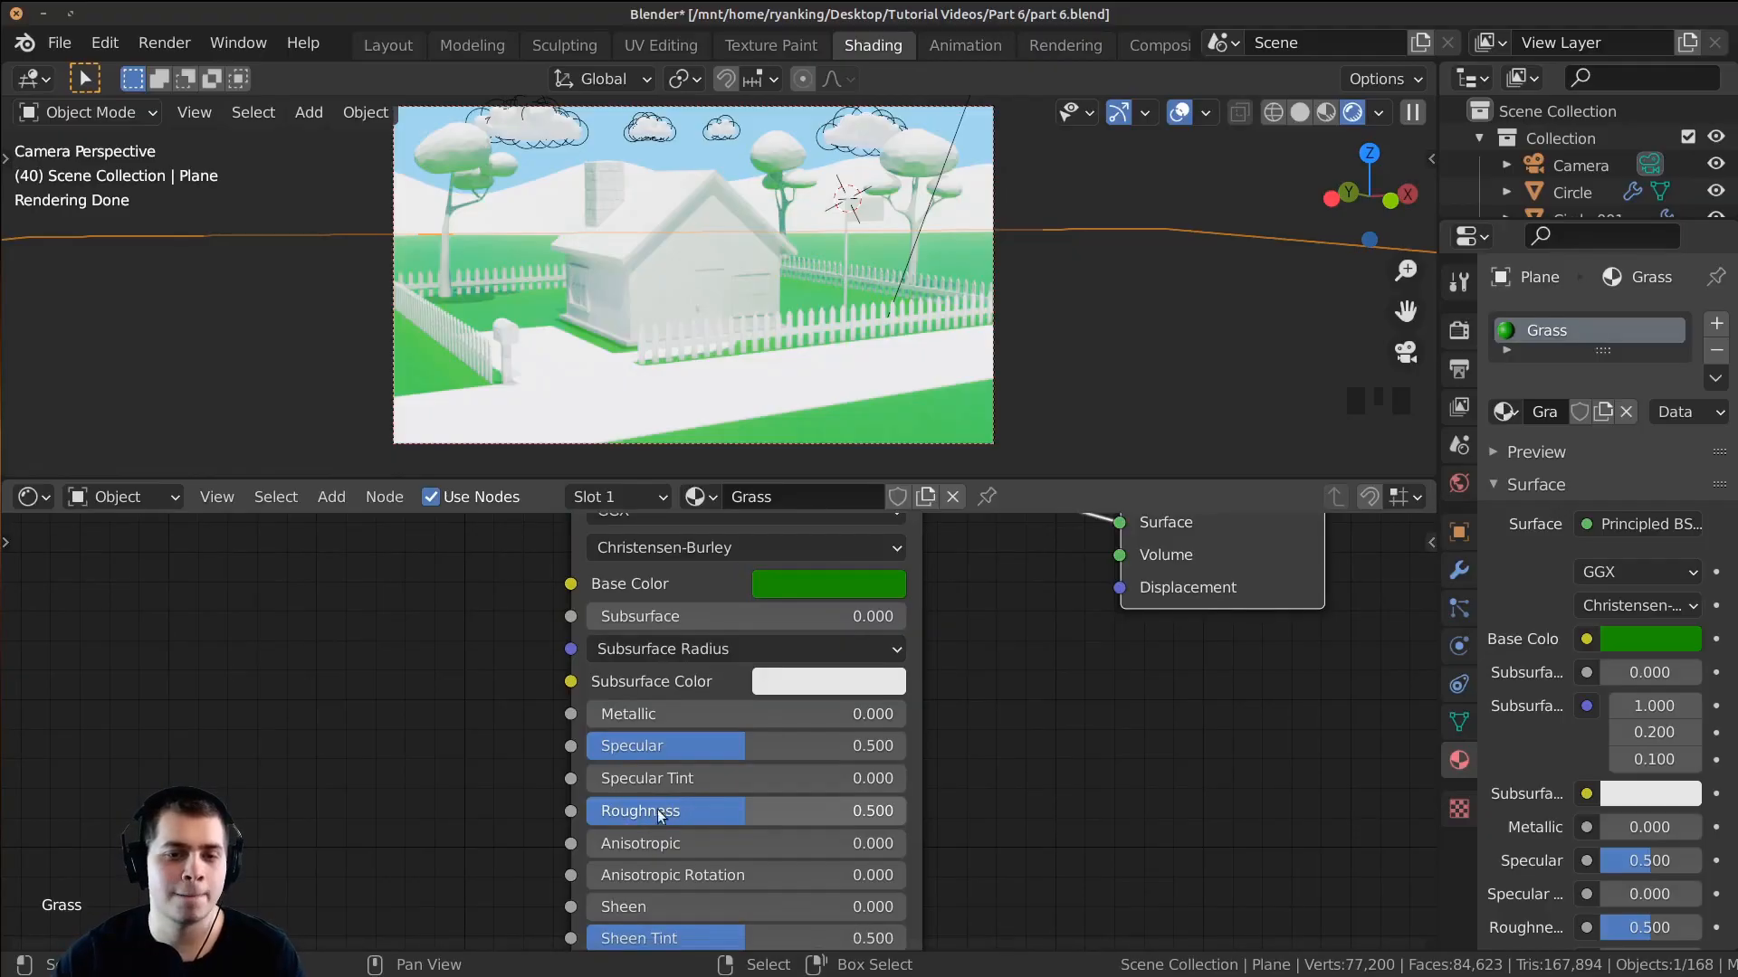
pyautogui.moveTo(743, 813); pyautogui.dragTo(587, 813)
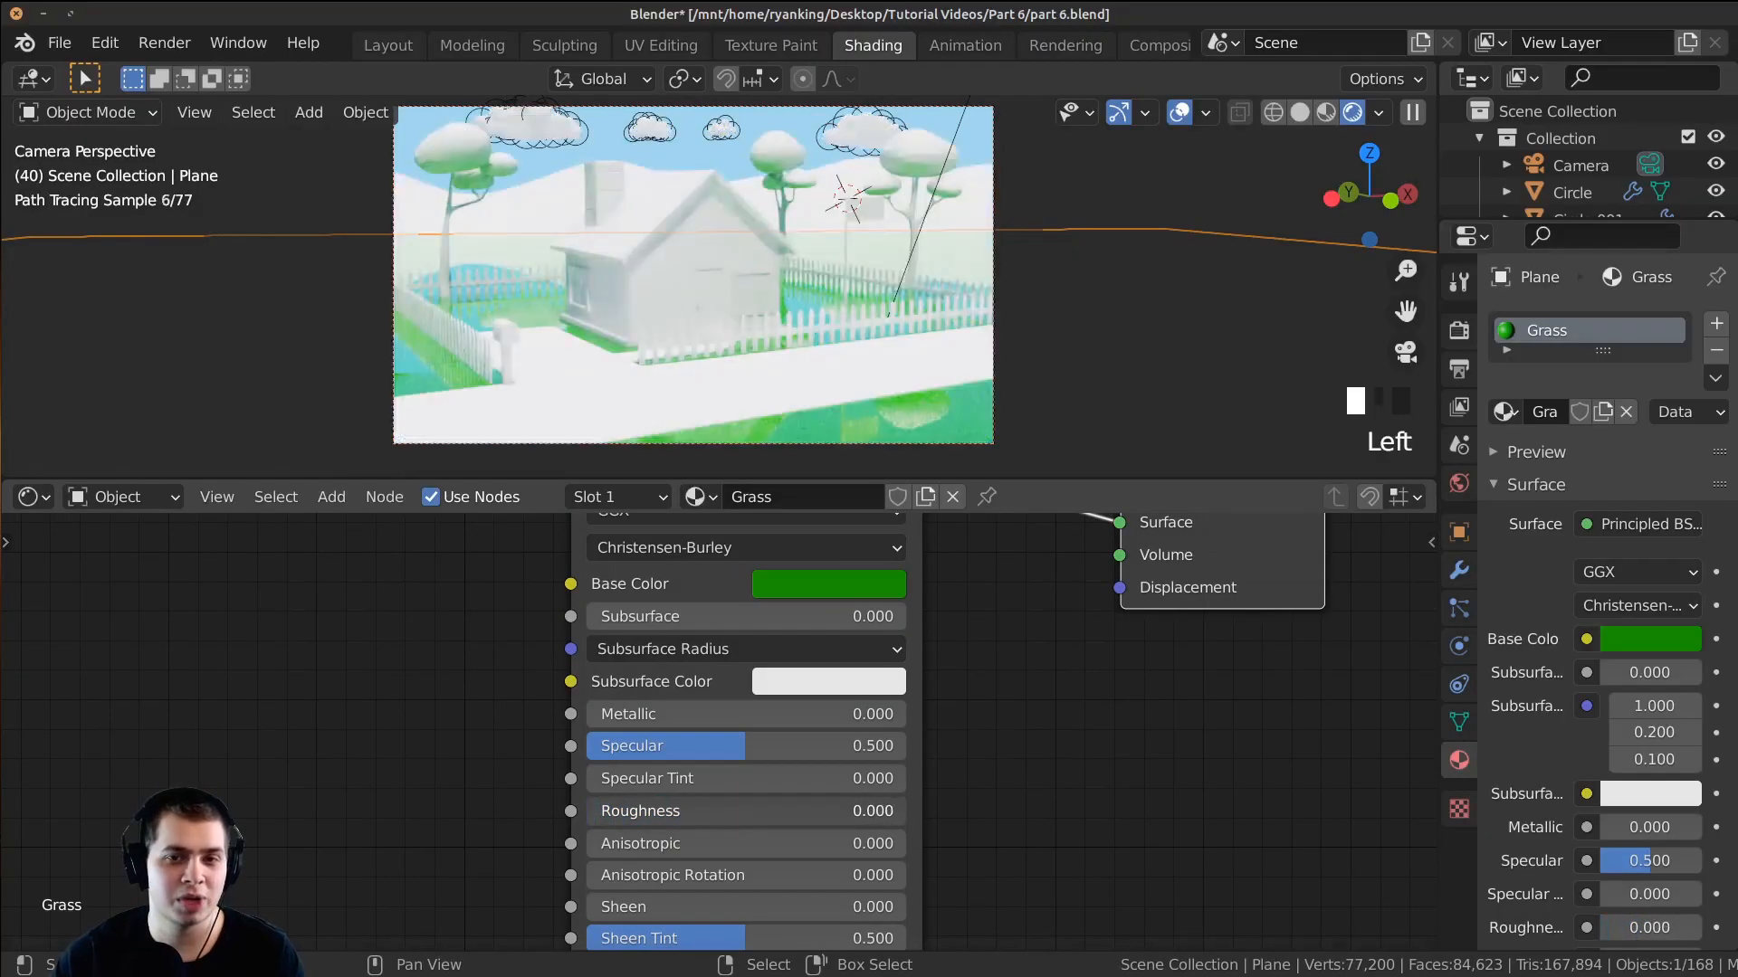
pyautogui.keyDown('shift'); pyautogui.moveTo(824, 334); pyautogui.dragTo(630, 166, button='middle'); pyautogui.keyUp('shift')
pyautogui.scroll(3, 655, 227)
pyautogui.keyDown('shift'); pyautogui.moveTo(653, 303); pyautogui.dragTo(671, 332, button='middle'); pyautogui.keyUp('shift')
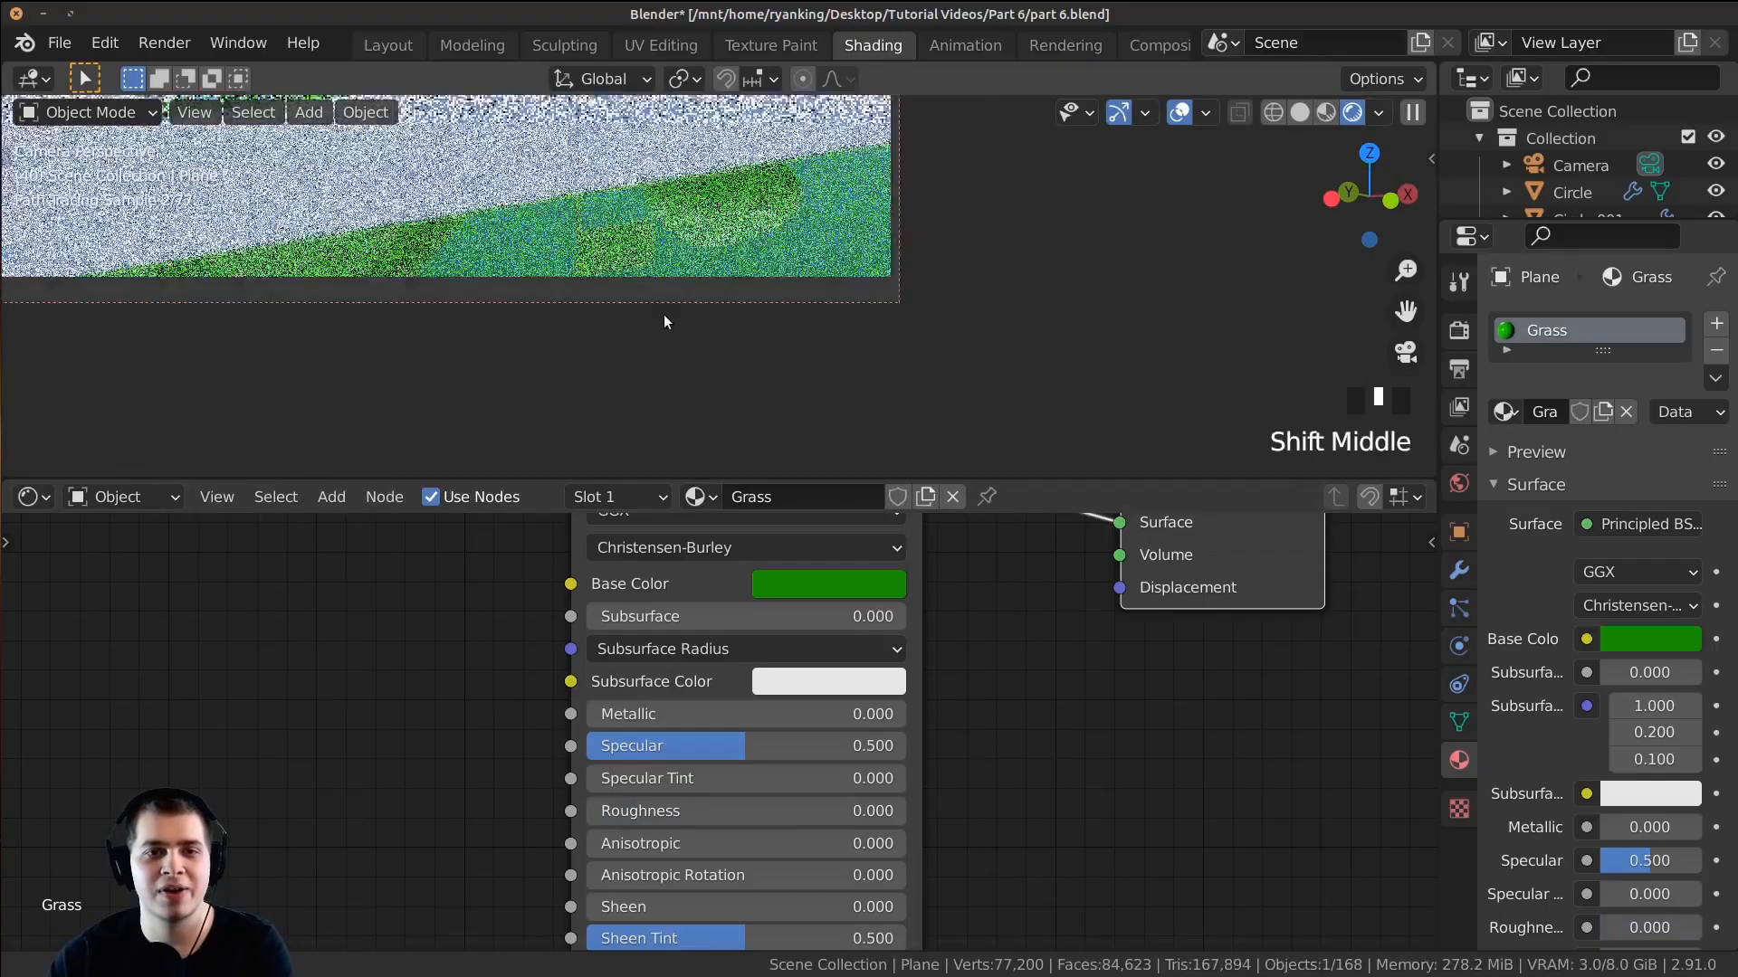
pyautogui.scroll(1, 633, 271)
pyautogui.keyDown('shift'); pyautogui.moveTo(638, 262); pyautogui.dragTo(768, 277, button='middle'); pyautogui.keyUp('shift')
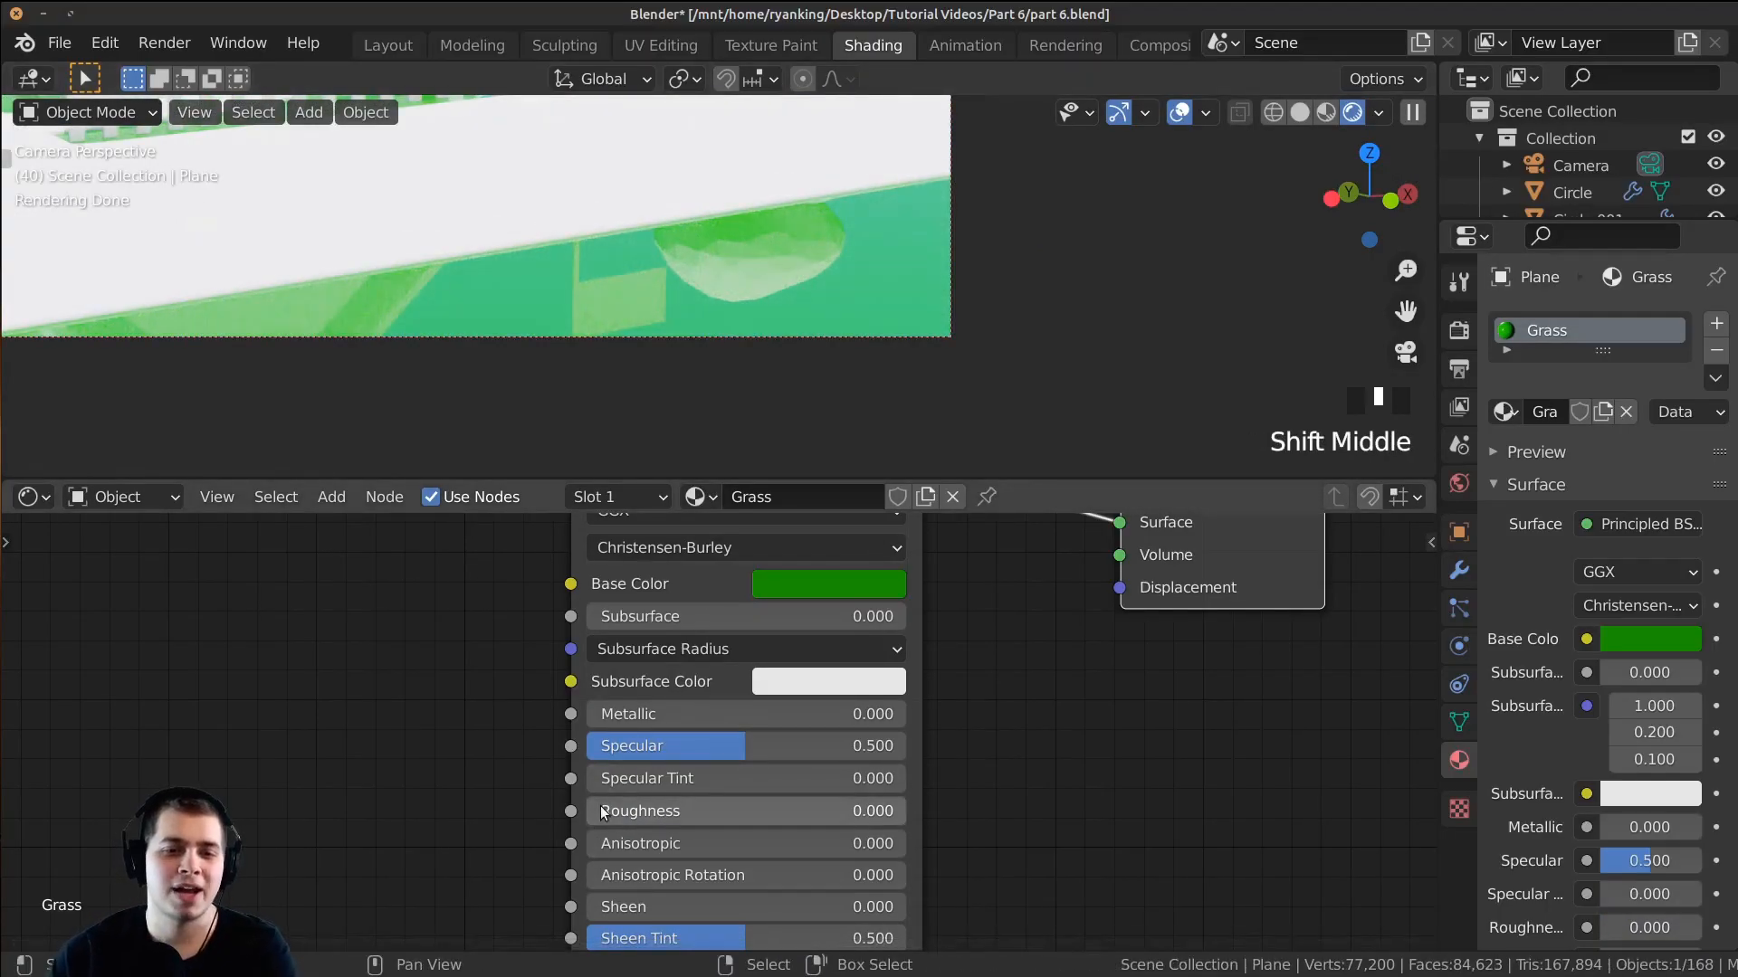
# Step: Set the Grass material's roughness to 0.776 and bring the whole house scene back into view
pyautogui.moveTo(634, 811); pyautogui.dragTo(881, 811)
pyautogui.scroll(-6, 730, 204)
pyautogui.keyDown('shift'); pyautogui.moveTo(731, 204); pyautogui.dragTo(762, 303, button='middle'); pyautogui.keyUp('shift')
pyautogui.scroll(1, 740, 242)
pyautogui.scroll(1, 762, 302)
pyautogui.click(970, 409)
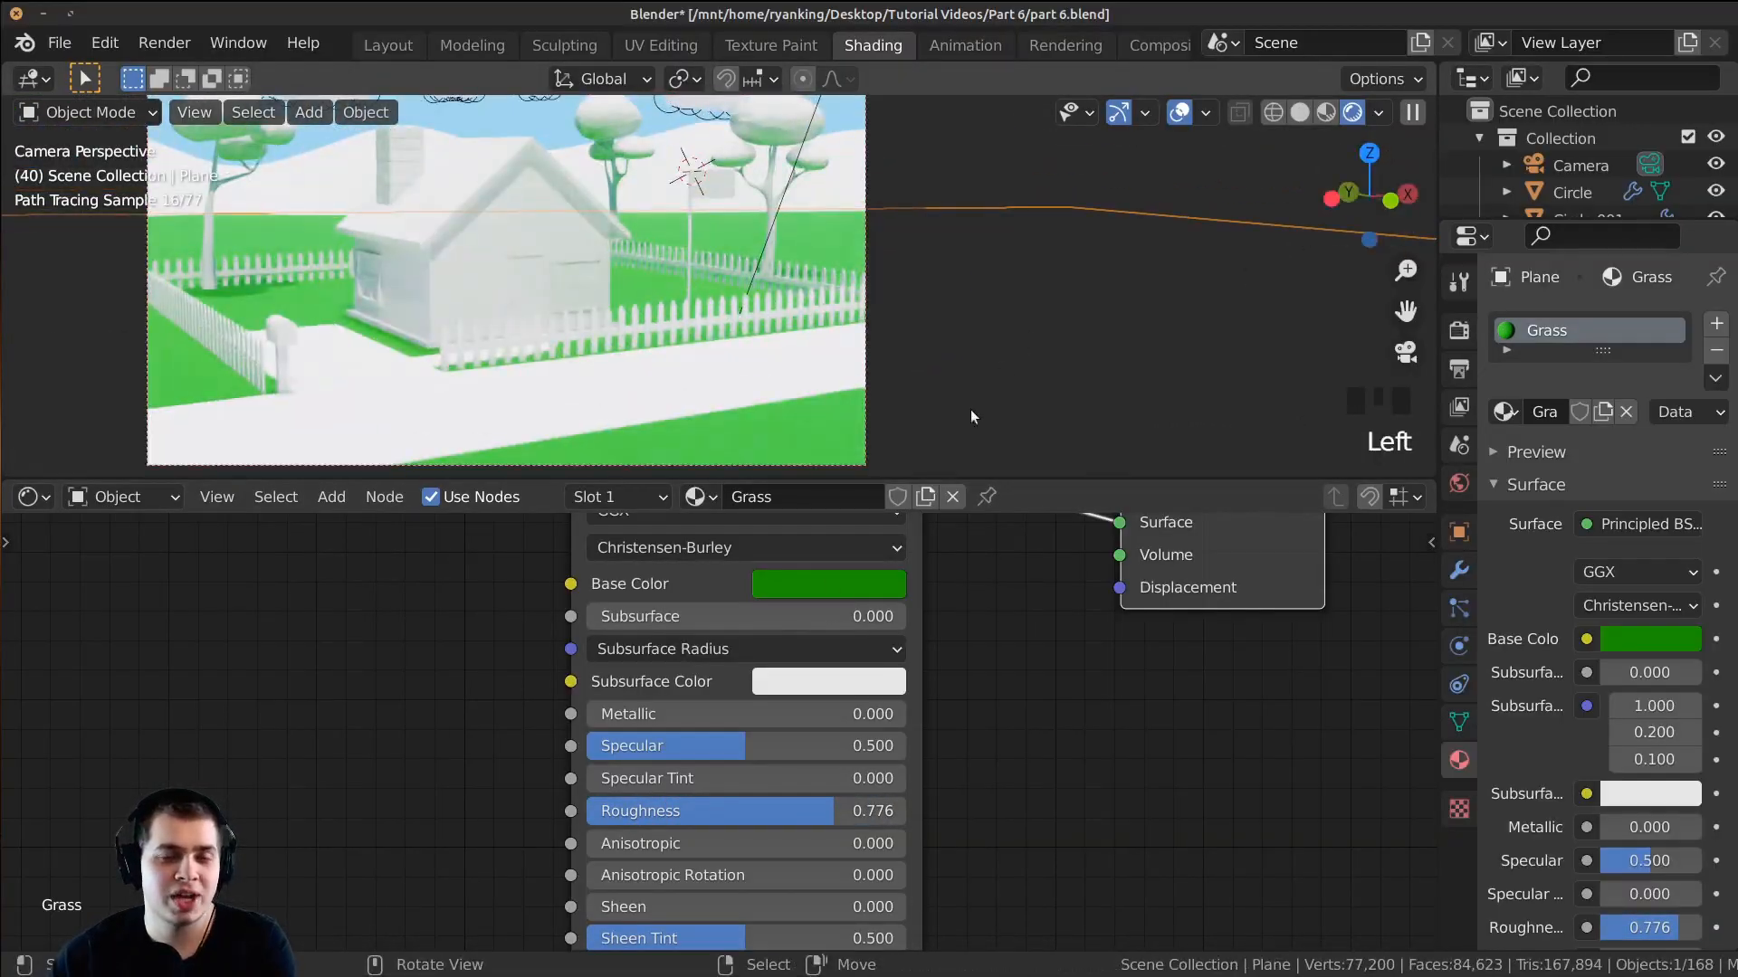
# Step: Darken the Grass material's base color slightly to a value of 0.570
pyautogui.click(851, 586)
pyautogui.moveTo(1009, 237); pyautogui.dragTo(1006, 251)
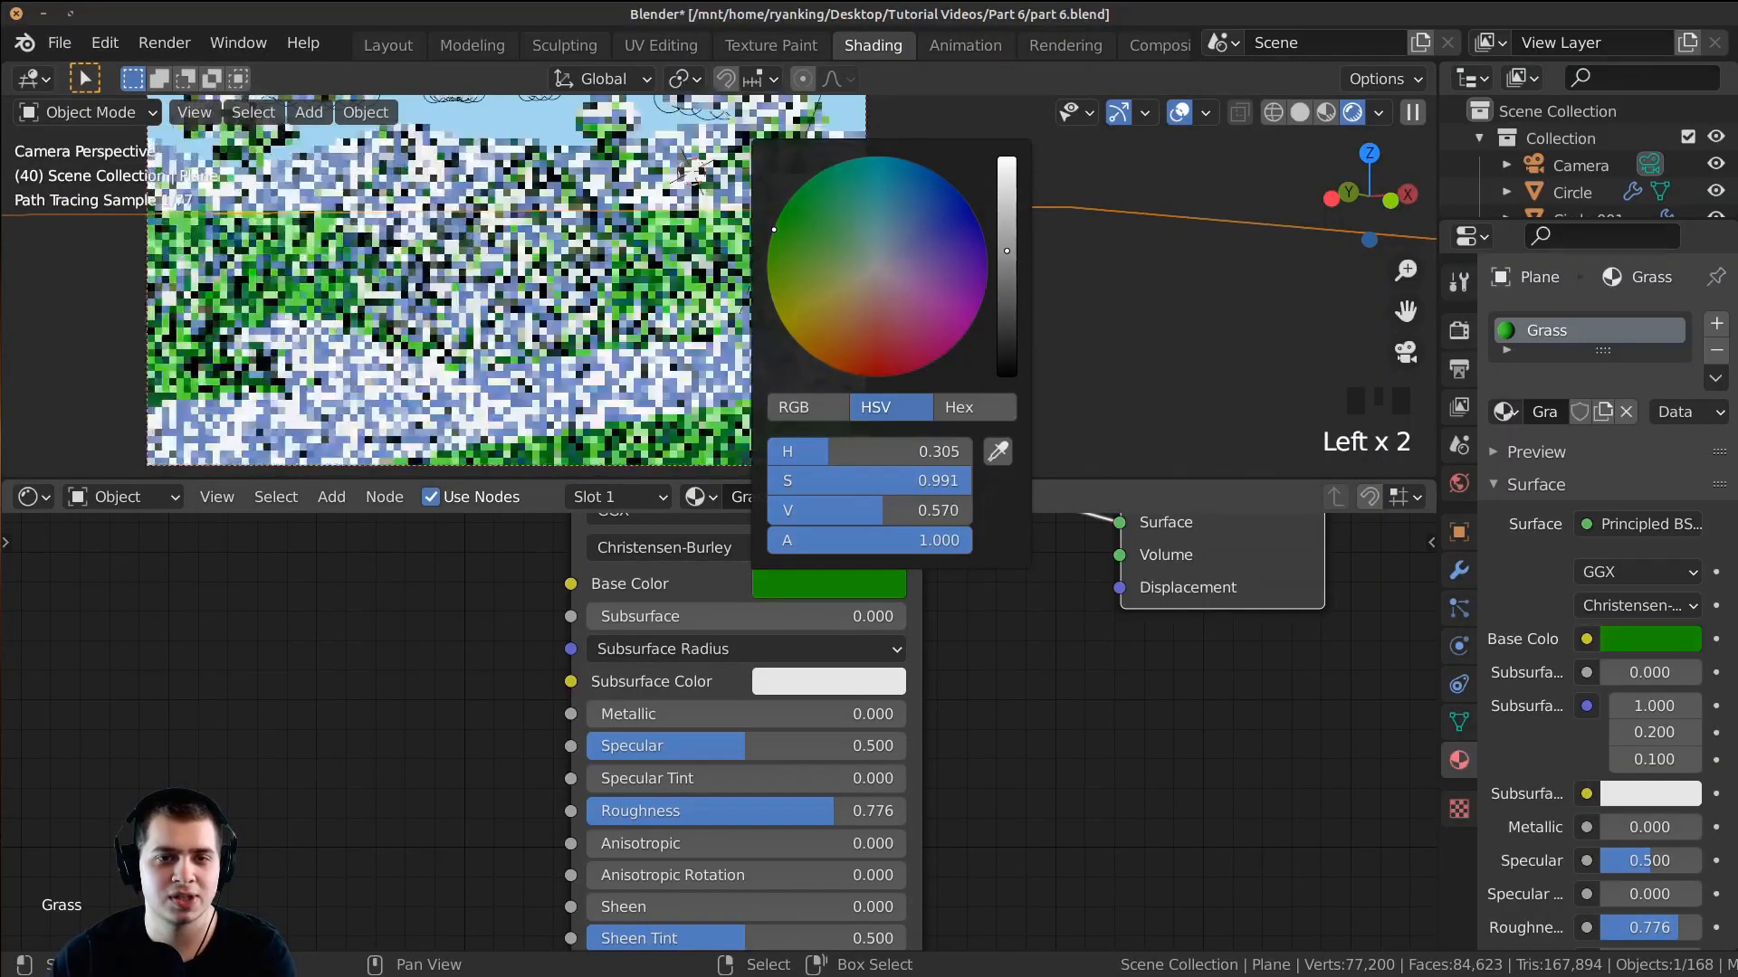
pyautogui.keyDown('shift'); pyautogui.moveTo(802, 306); pyautogui.dragTo(757, 321, button='middle'); pyautogui.keyUp('shift')
pyautogui.scroll(-1, 514, 373)
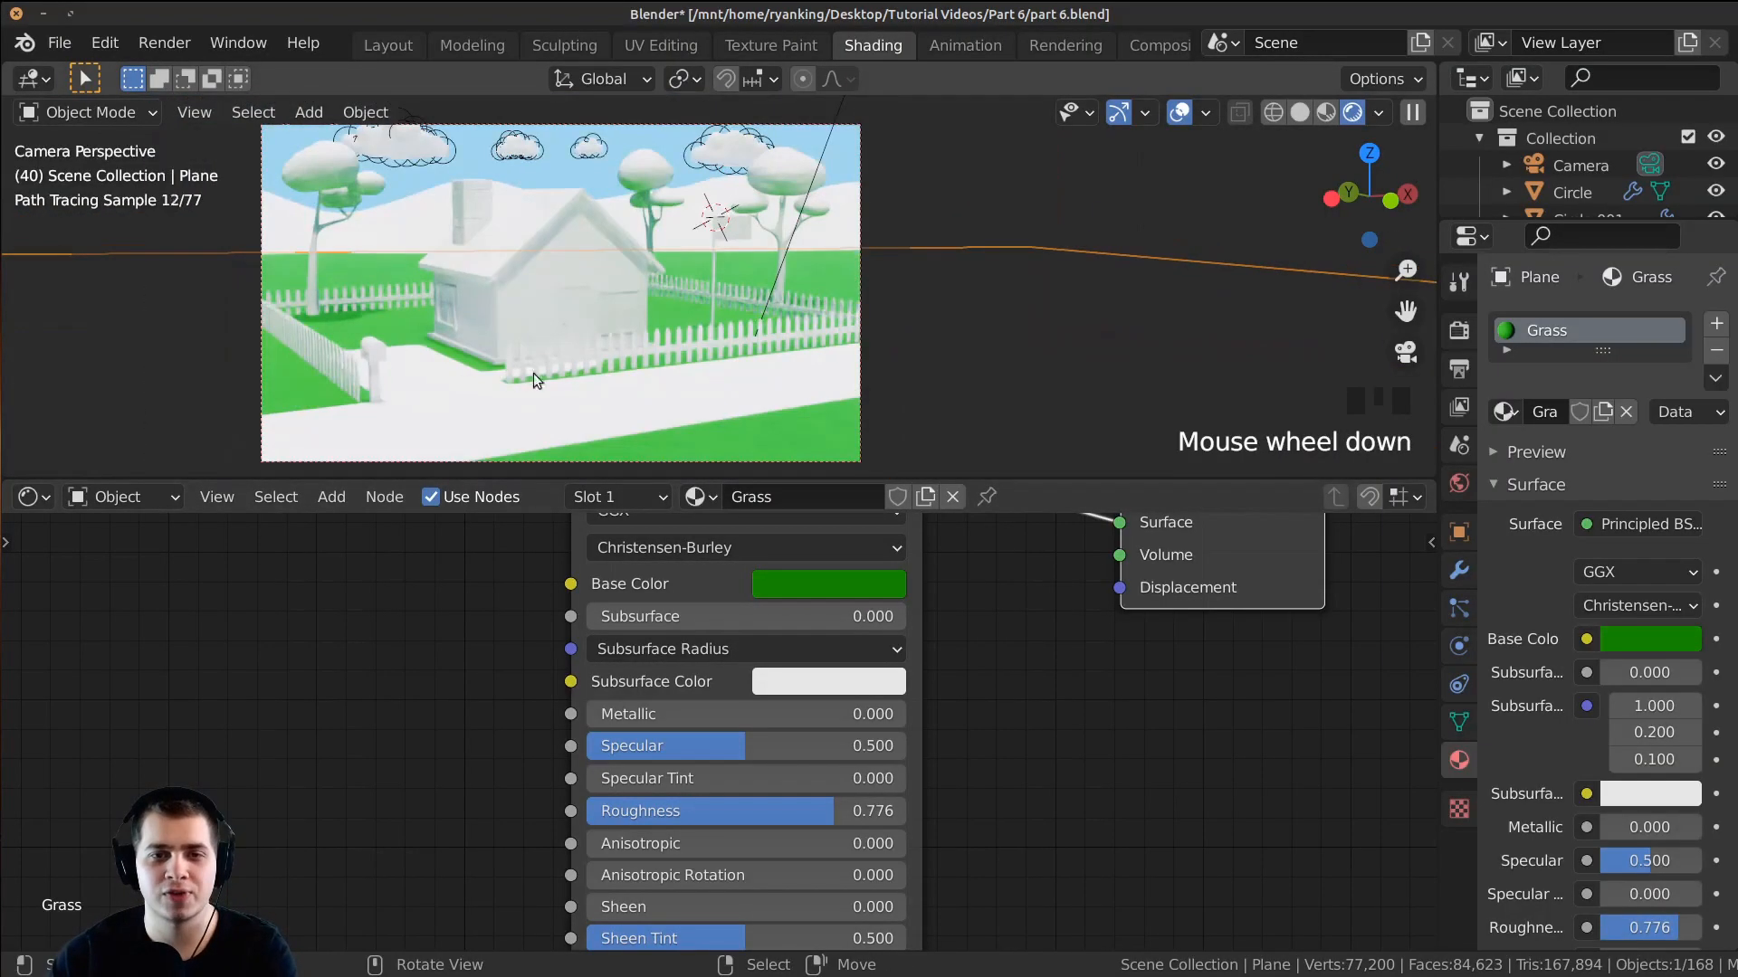
pyautogui.keyDown('shift'); pyautogui.moveTo(514, 373); pyautogui.dragTo(651, 358, button='middle'); pyautogui.keyUp('shift')
pyautogui.keyDown('shift'); pyautogui.moveTo(789, 356); pyautogui.dragTo(774, 339, button='middle'); pyautogui.keyUp('shift')
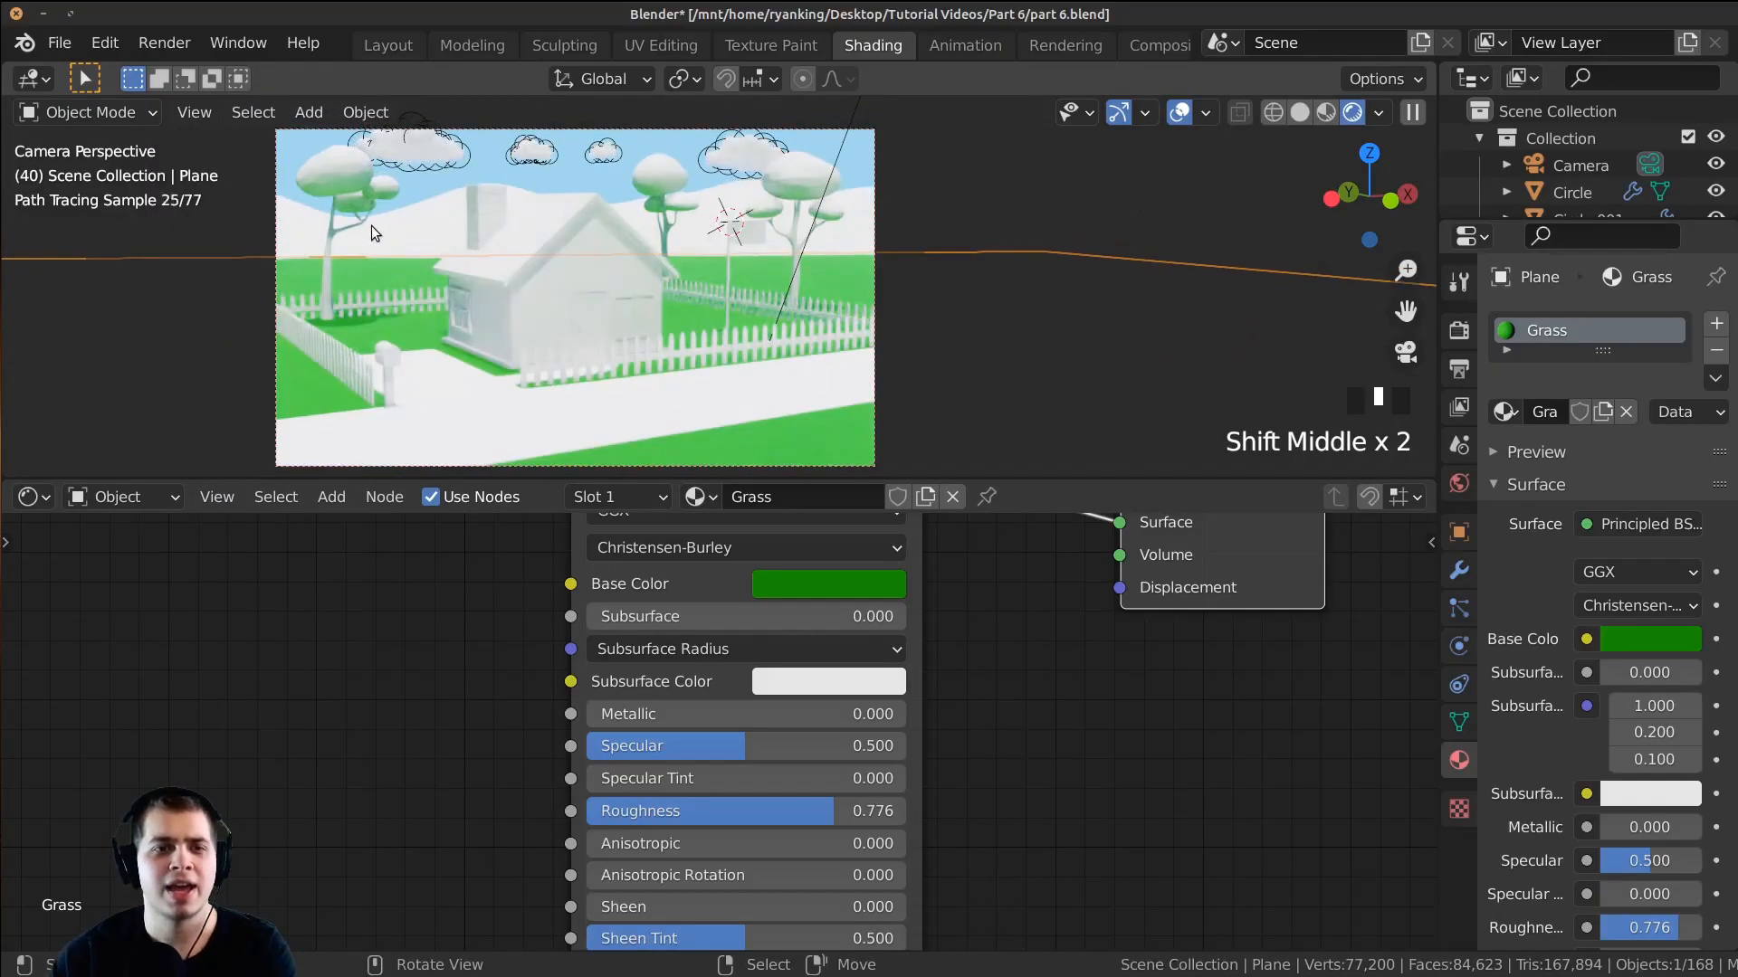
# Step: Select the hills behind the house and assign them the existing Grass material
pyautogui.rightClick(427, 219)
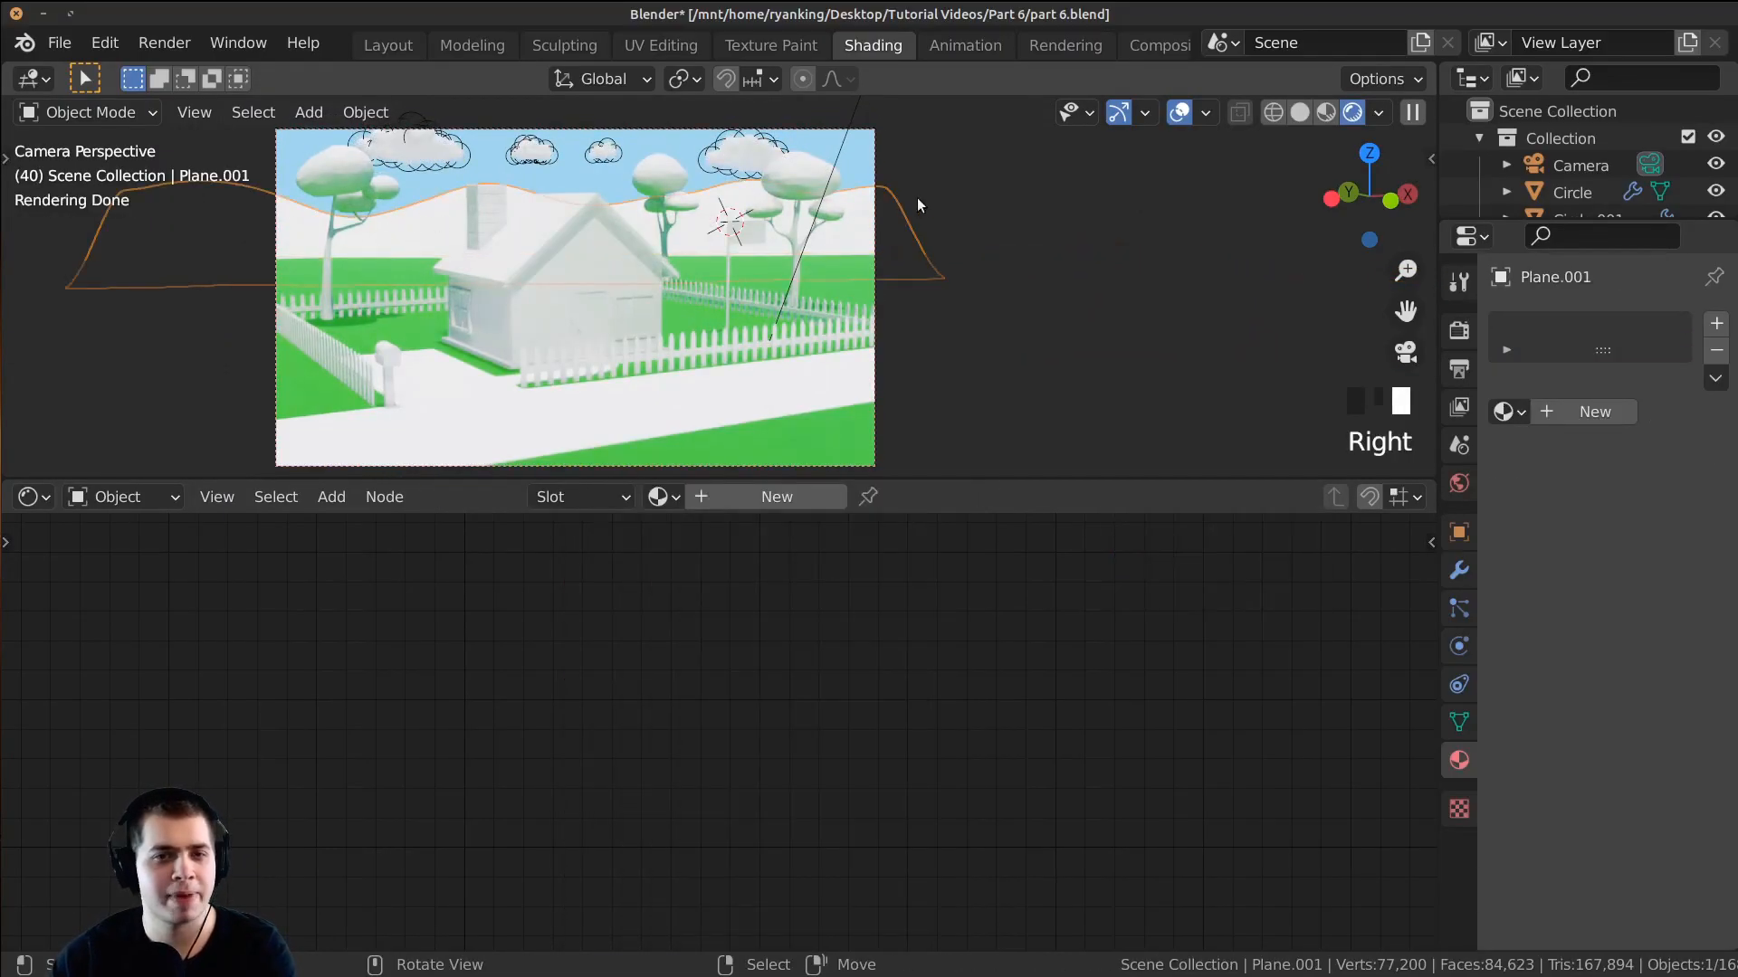
pyautogui.click(662, 497)
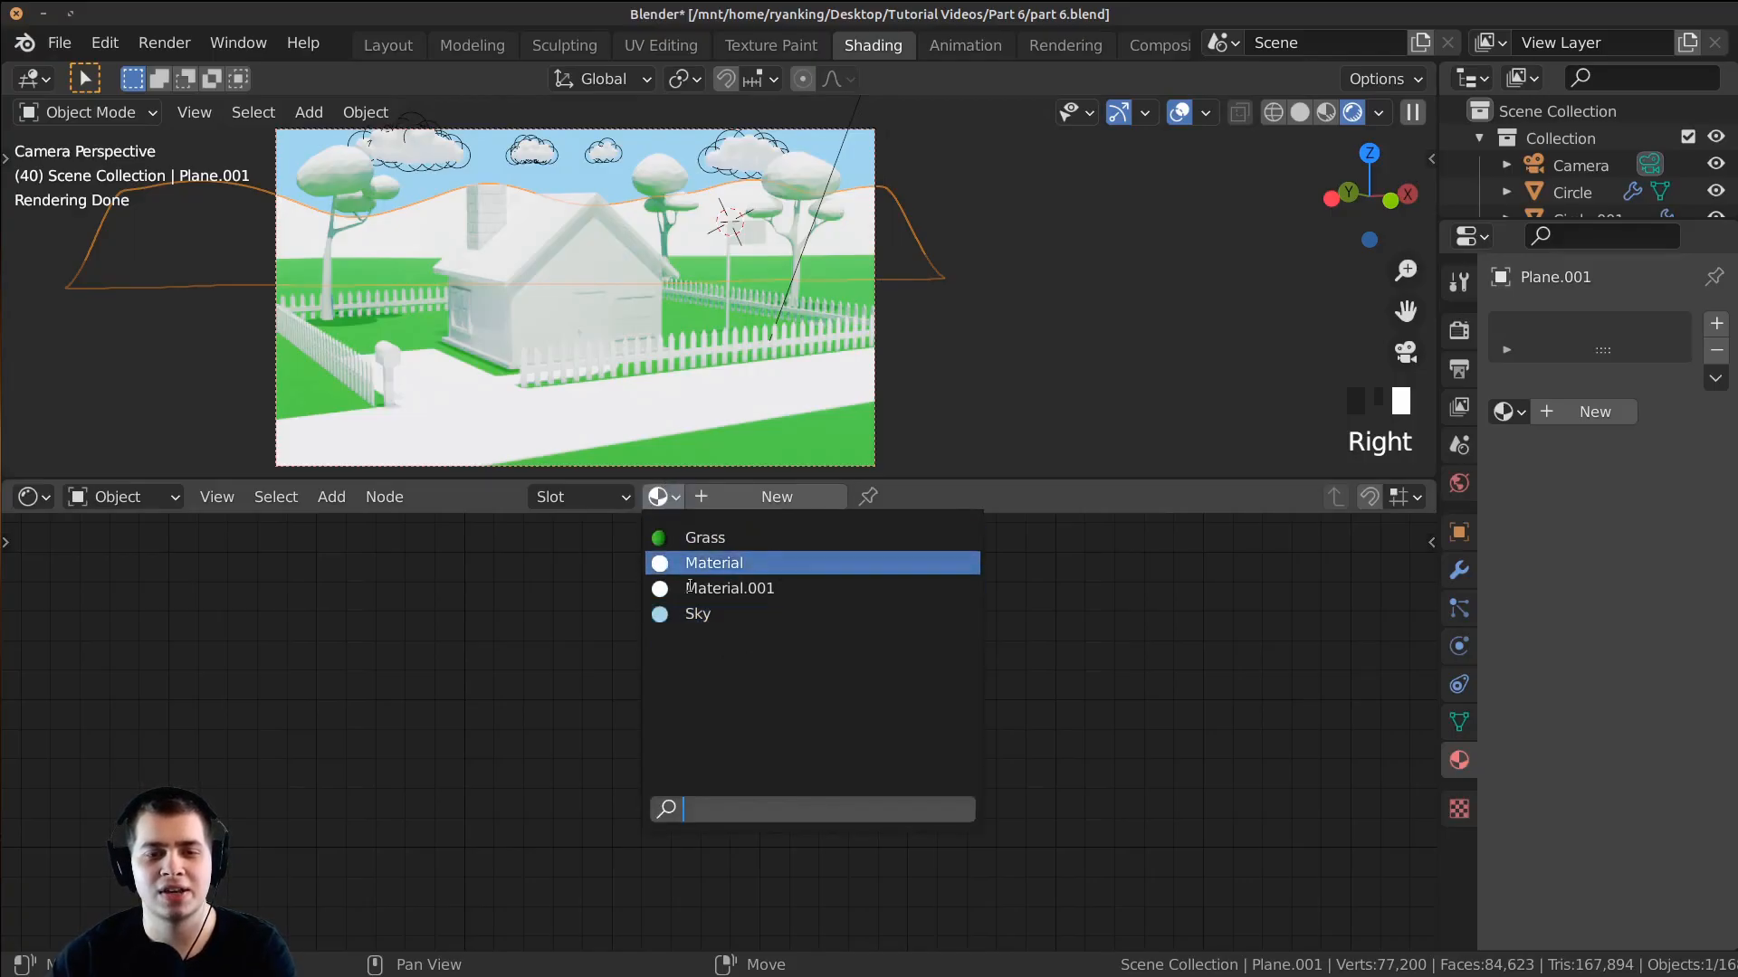
pyautogui.click(698, 538)
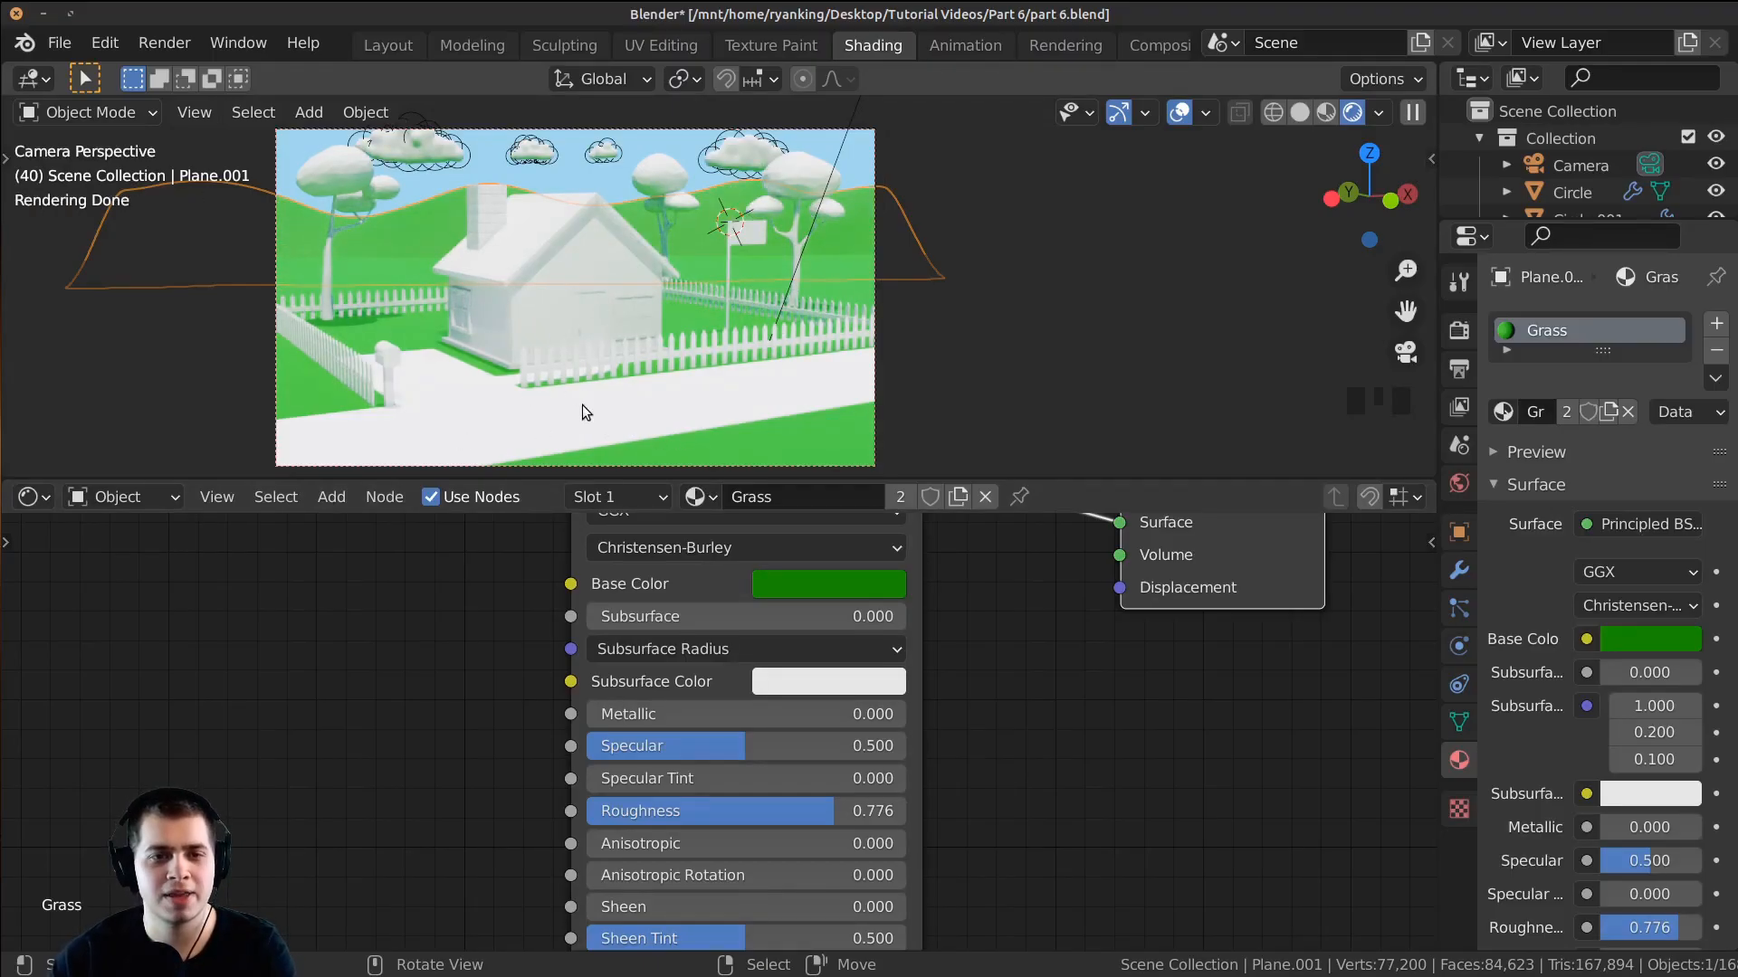
# Step: Select the road and path plane and give it a new material named Concrete
pyautogui.click(494, 405)
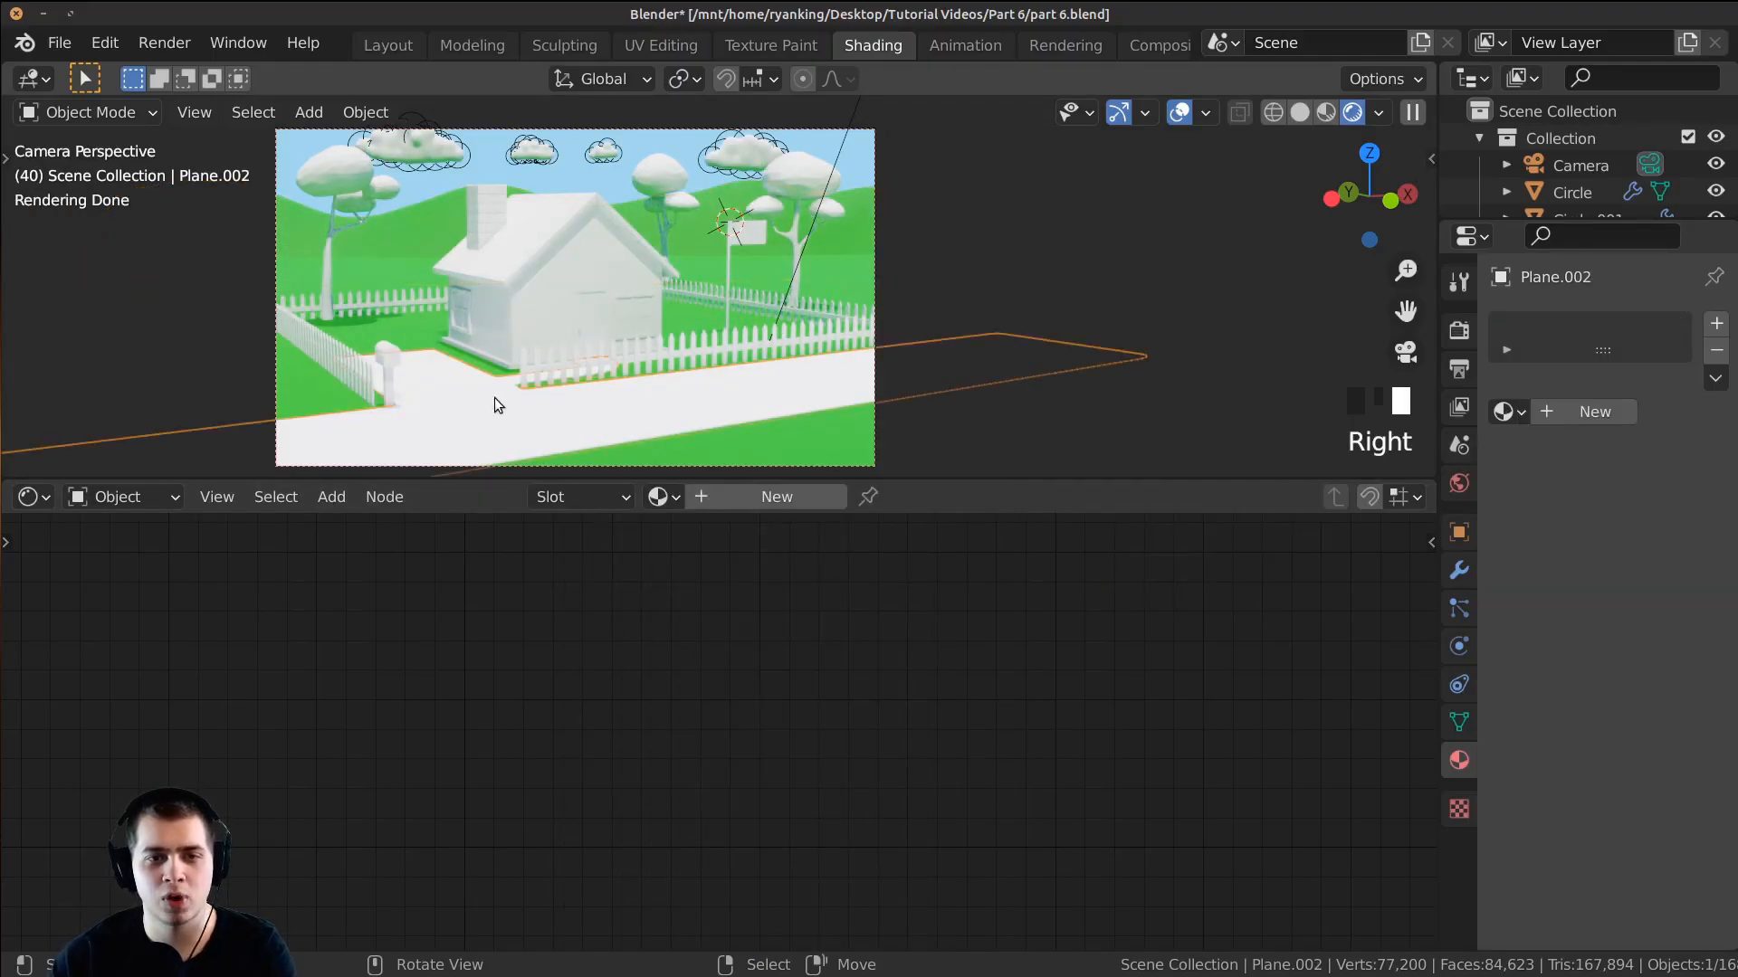
pyautogui.click(762, 496)
pyautogui.click(762, 496)
pyautogui.write('Co')
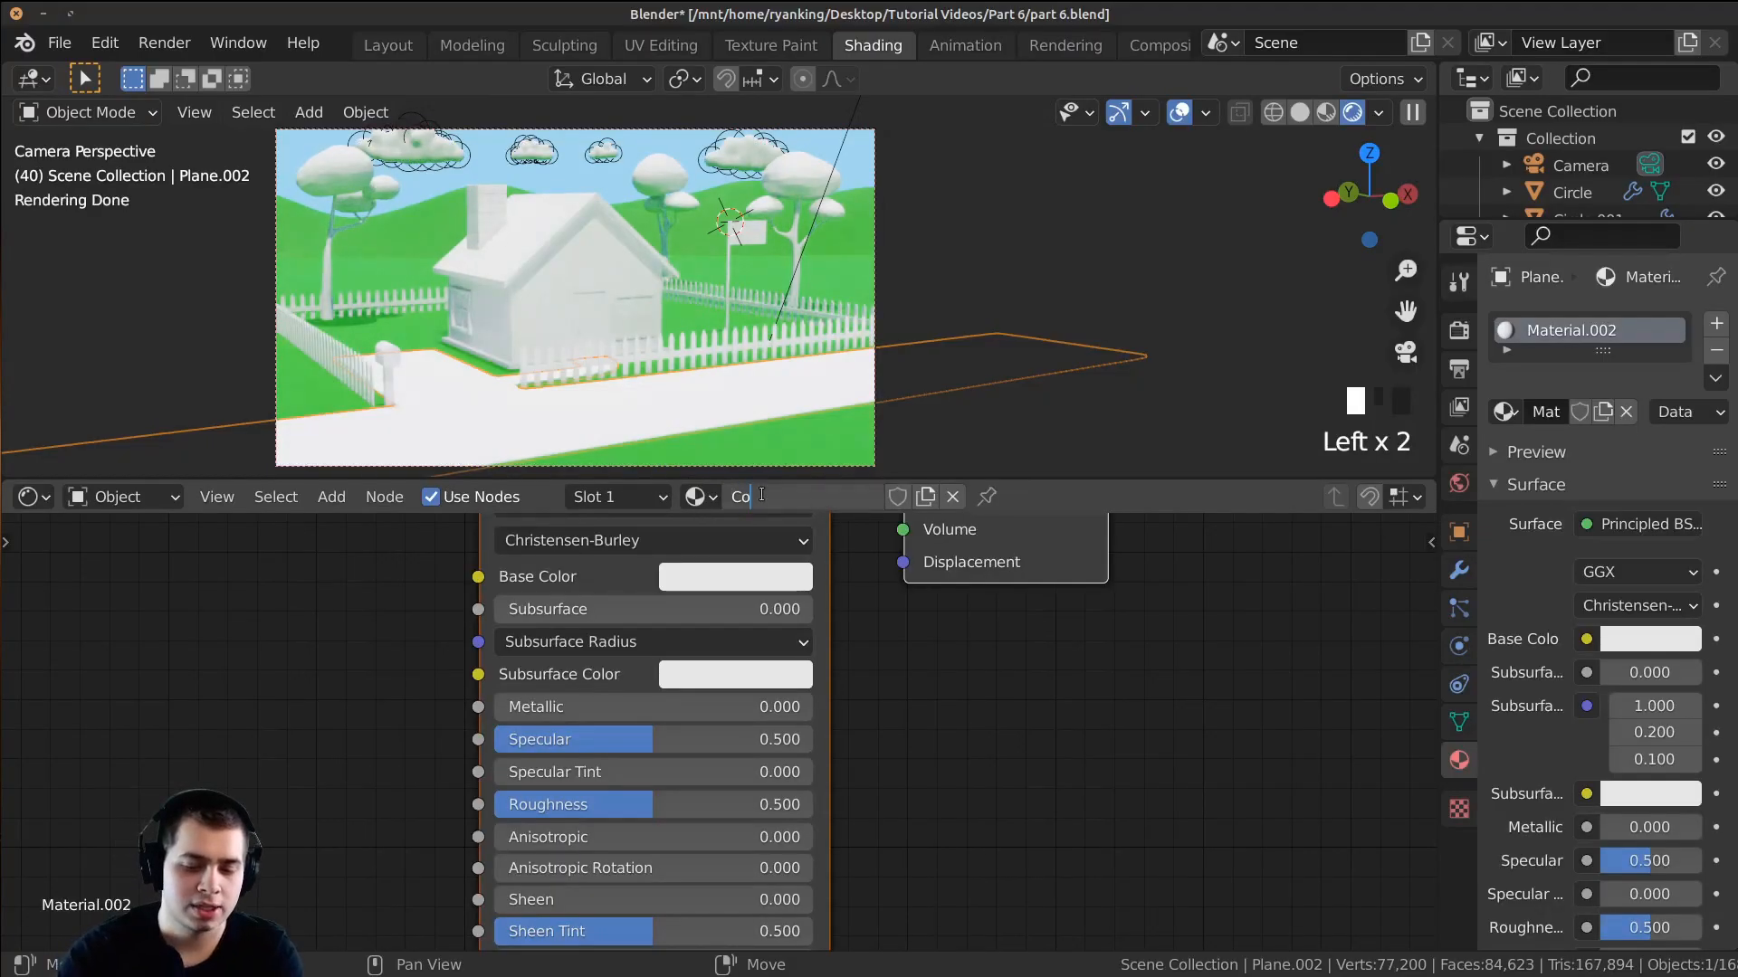
pyautogui.write('ncrate')
pyautogui.press('Return')
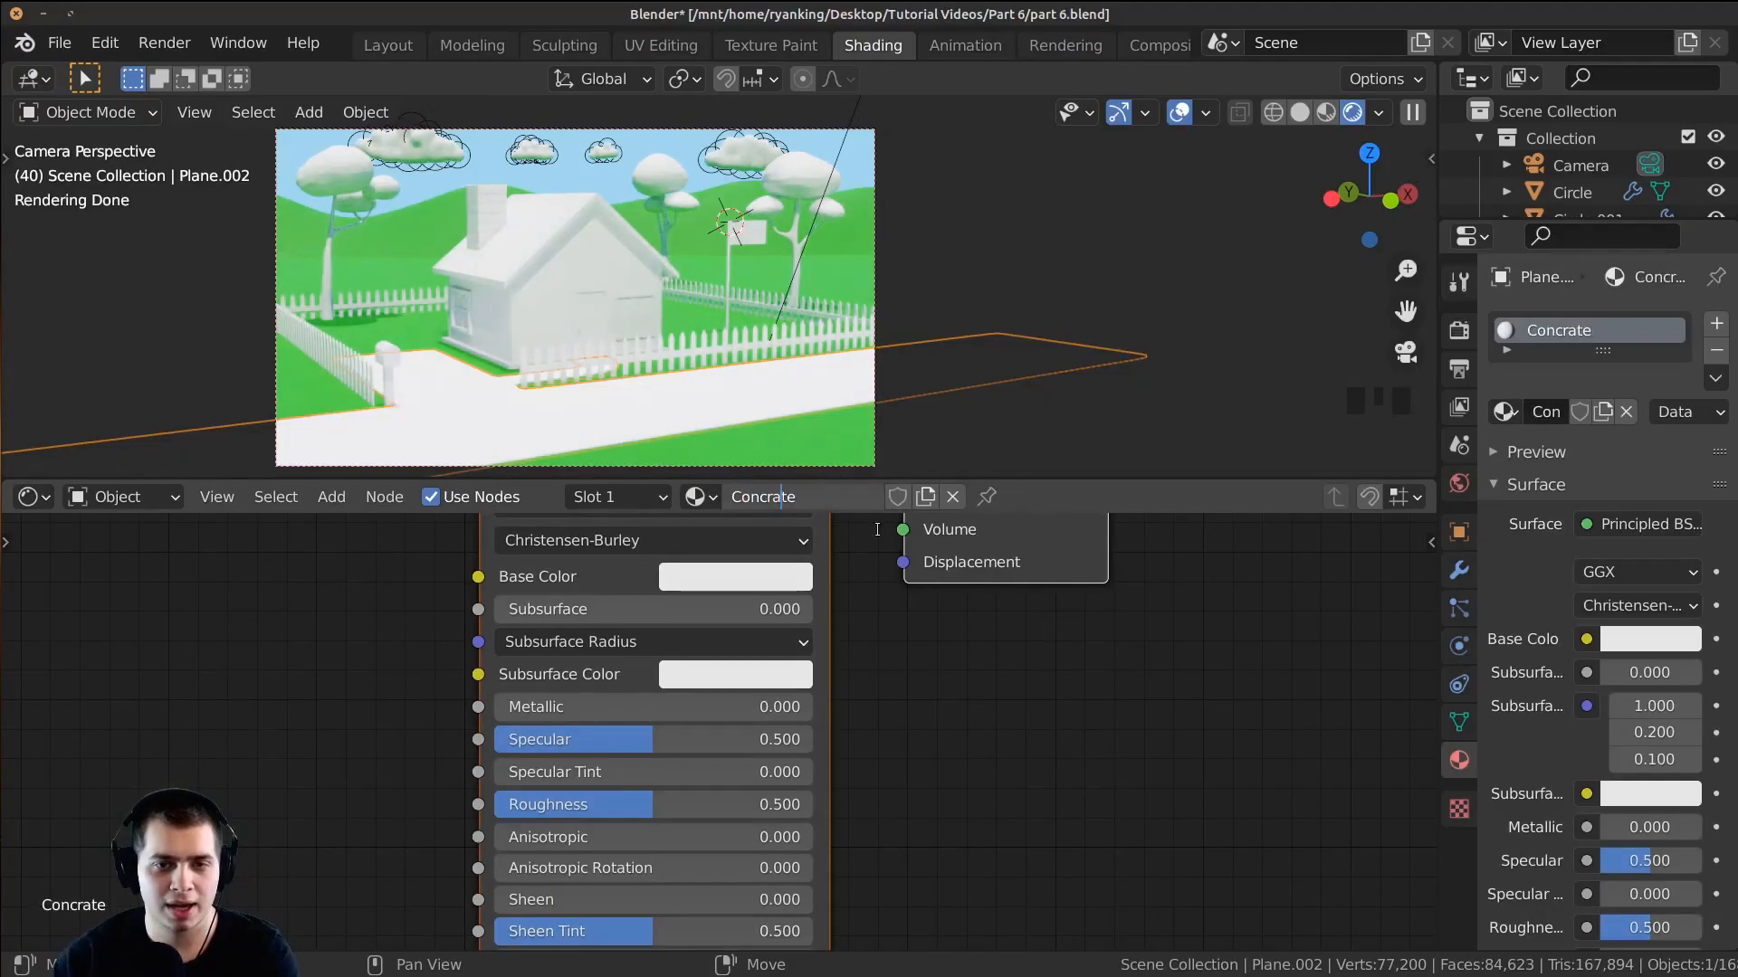
pyautogui.click(876, 534)
pyautogui.scroll(-3, 842, 535)
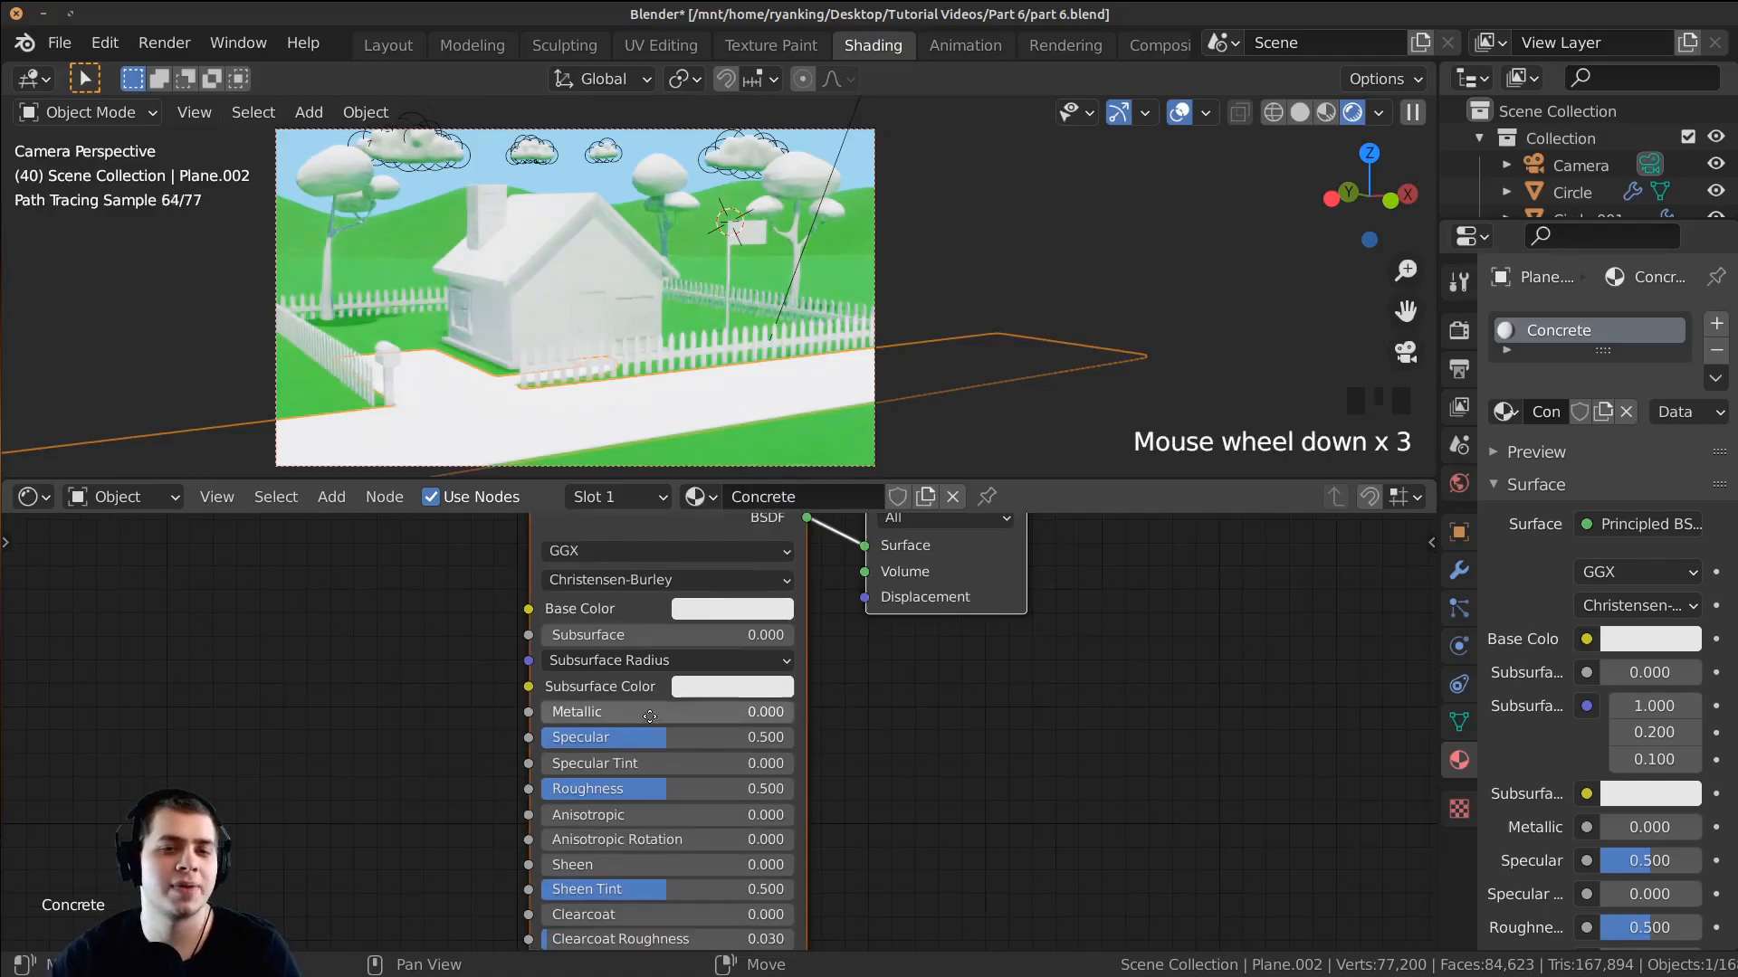
# Step: Change the Concrete material's base color to a dark bluish grey
pyautogui.moveTo(597, 657); pyautogui.dragTo(664, 684, button='middle')
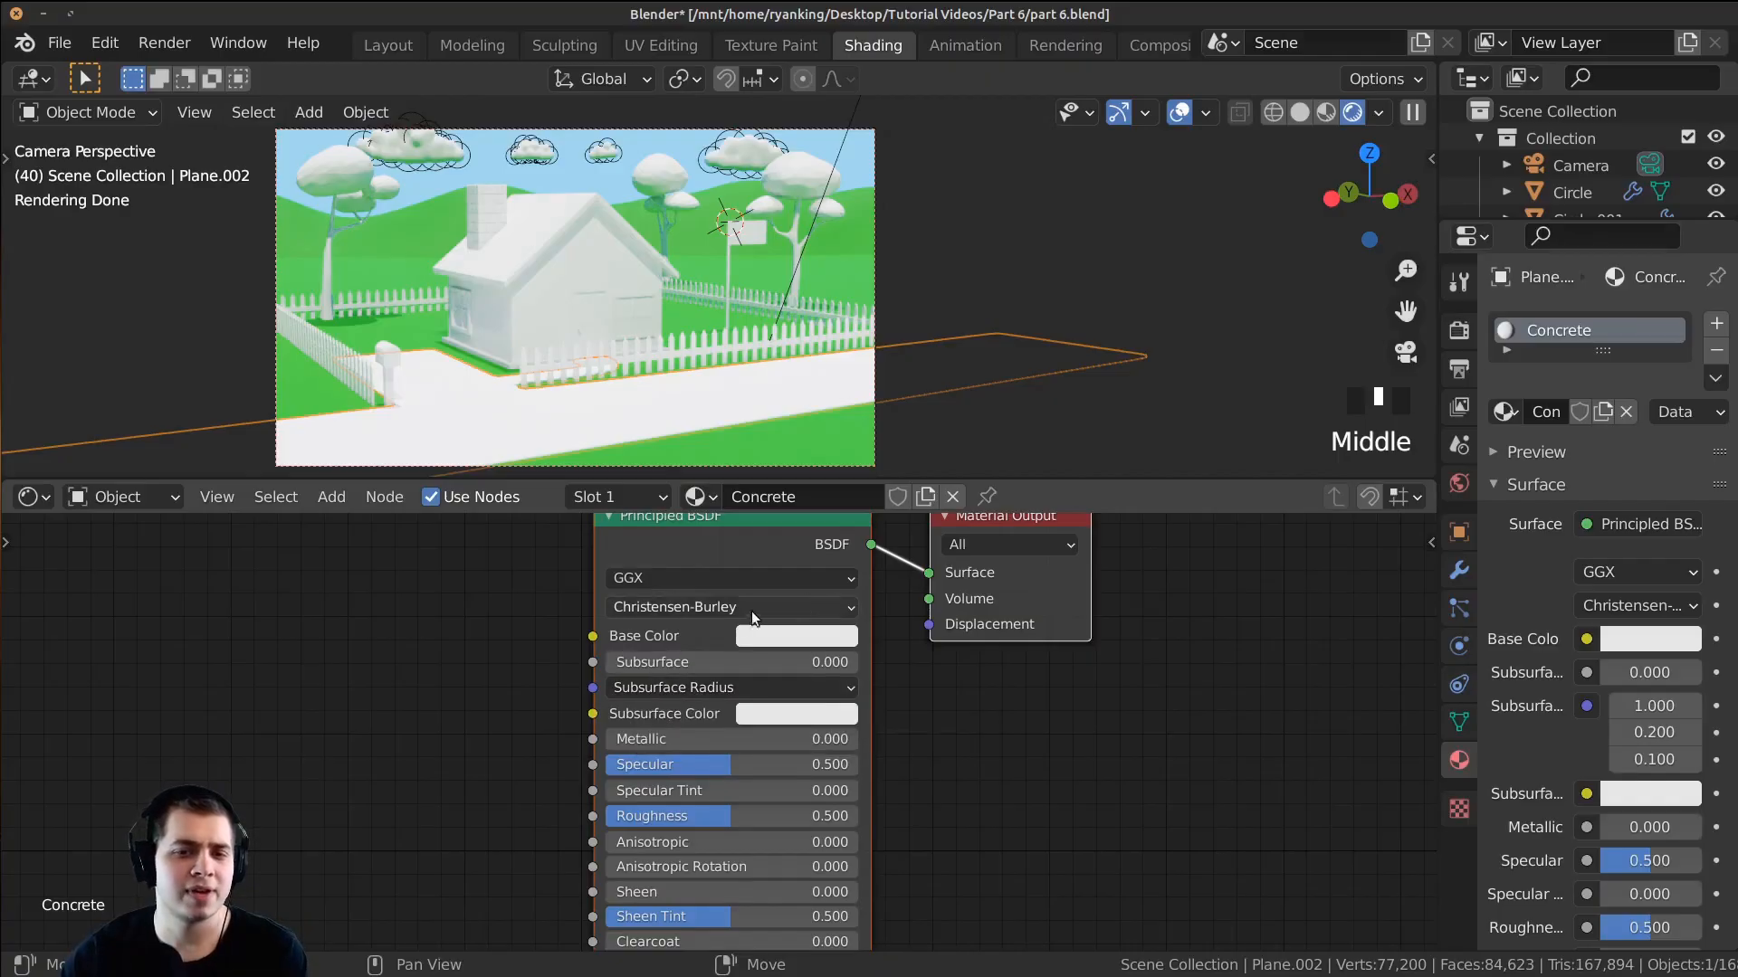
pyautogui.click(753, 633)
pyautogui.moveTo(935, 378); pyautogui.dragTo(937, 394)
pyautogui.scroll(-3, 854, 396)
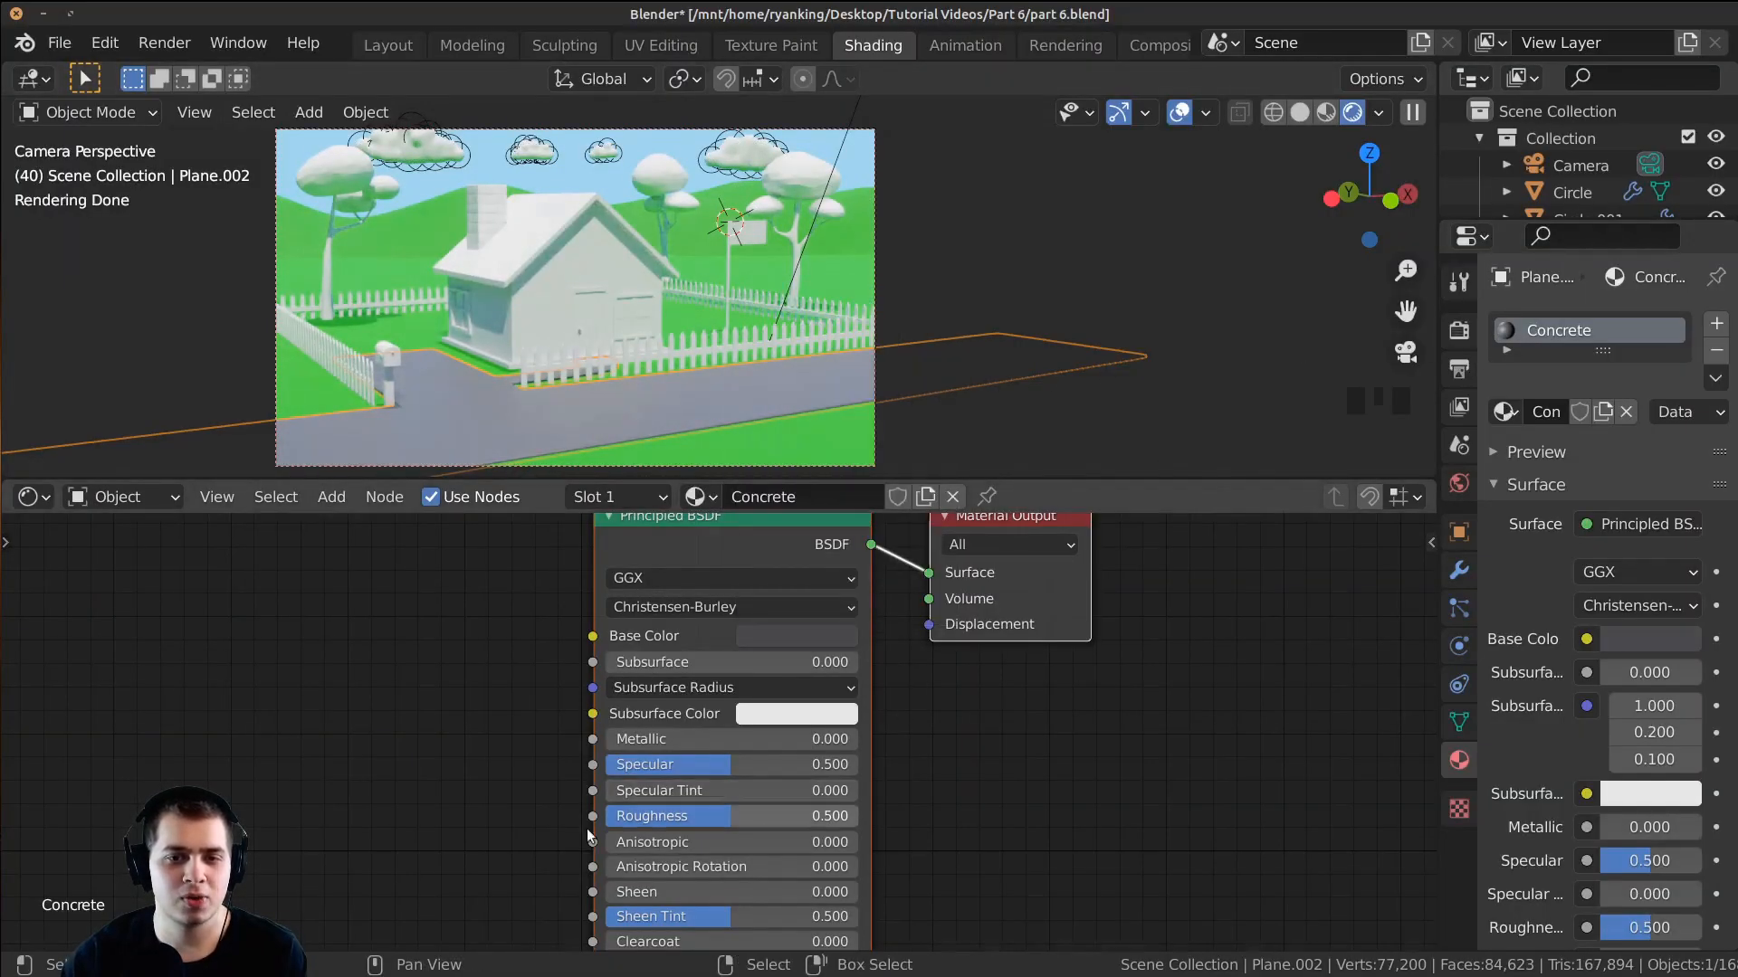
# Step: Set the Concrete material's roughness to 0.632
pyautogui.moveTo(625, 815); pyautogui.dragTo(658, 816)
pyautogui.moveTo(765, 823); pyautogui.dragTo(762, 823)
pyautogui.click(762, 823)
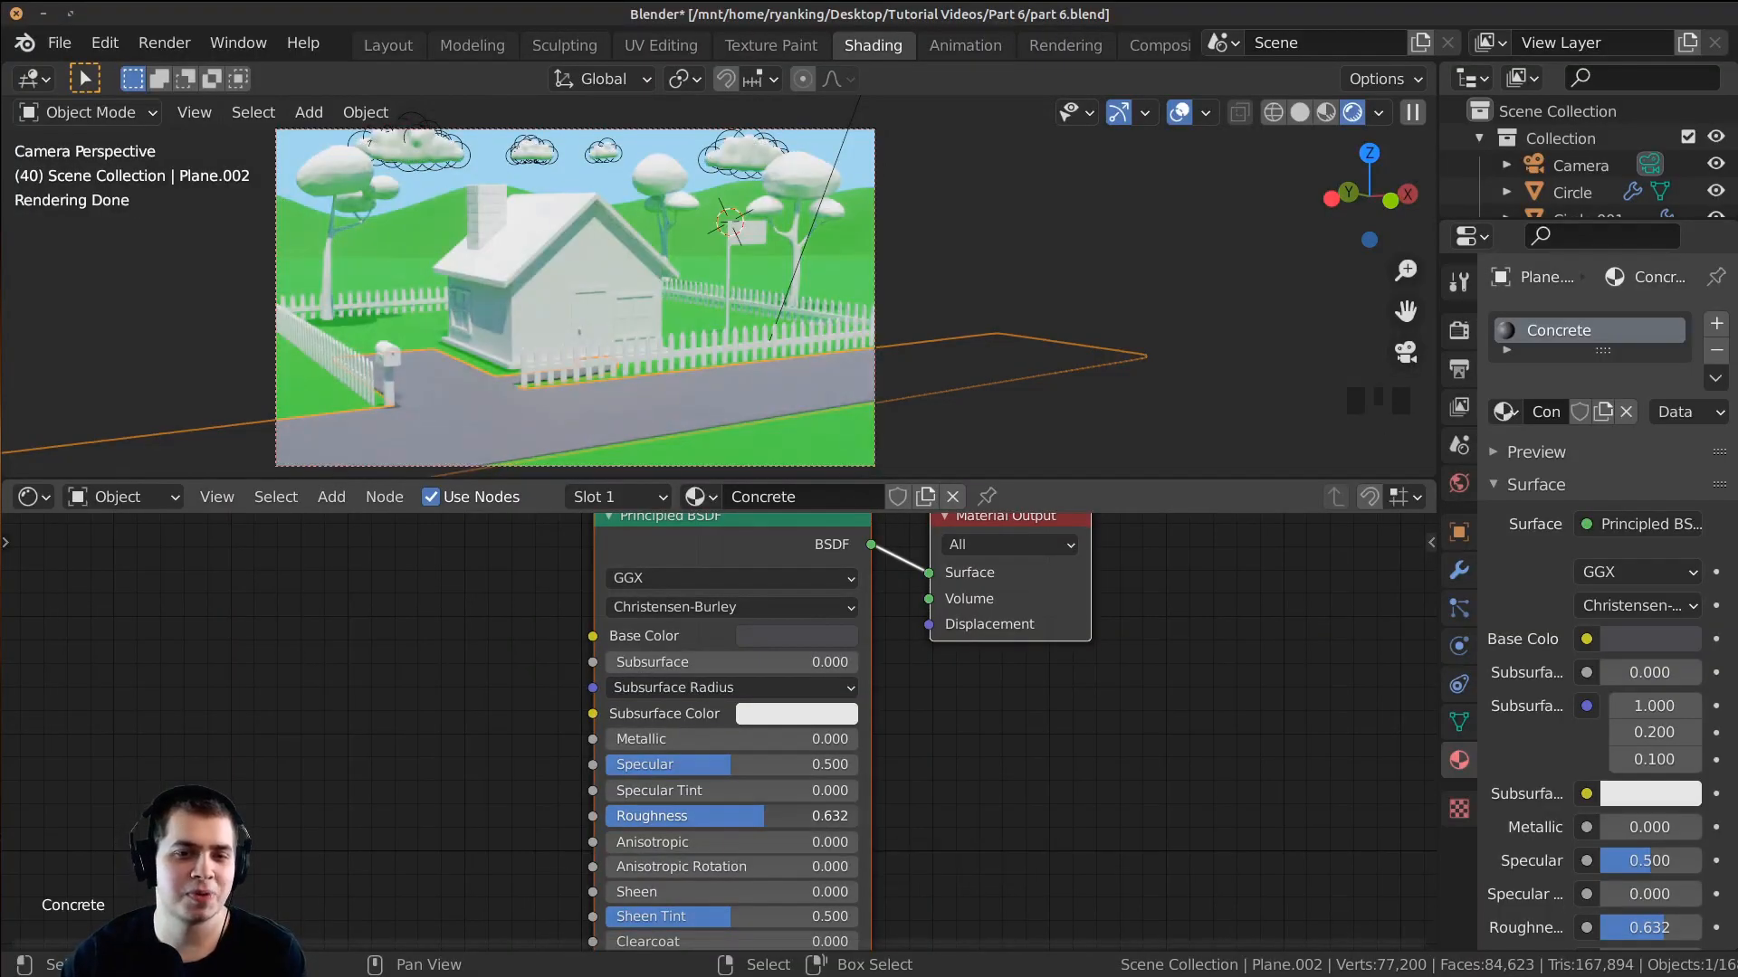
pyautogui.click(737, 596)
pyautogui.click(831, 635)
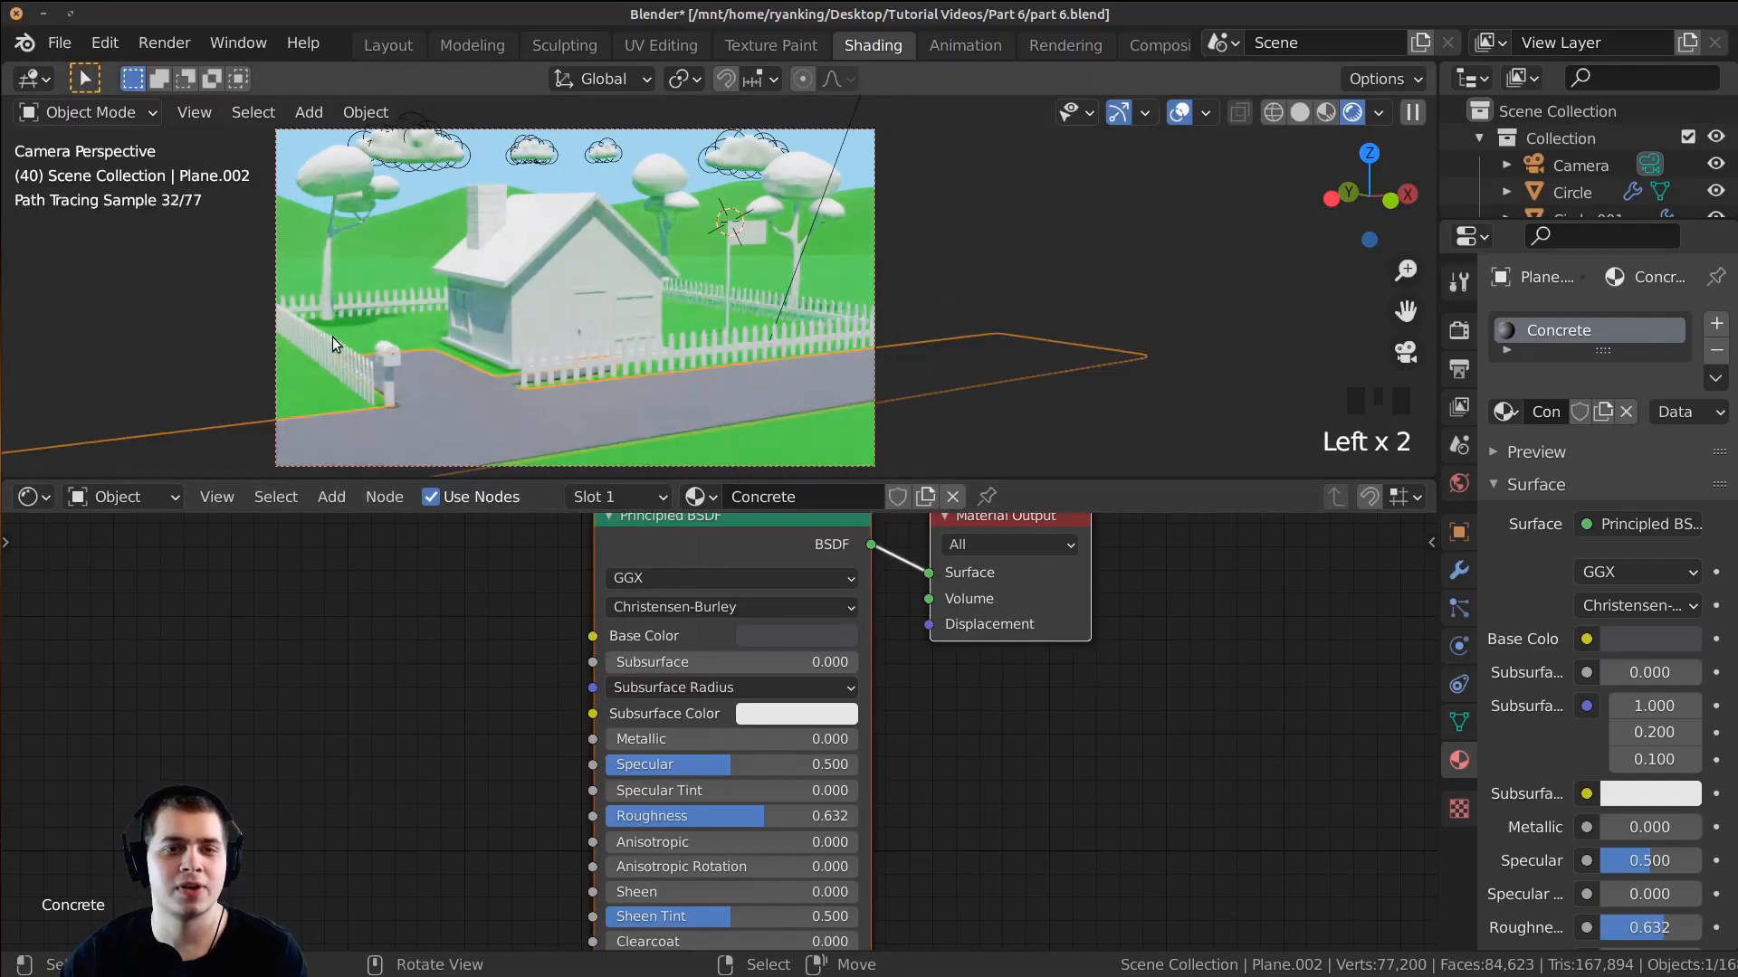
# Step: Select the house walls, give them a new material named House, and save the file
pyautogui.scroll(3, 534, 307)
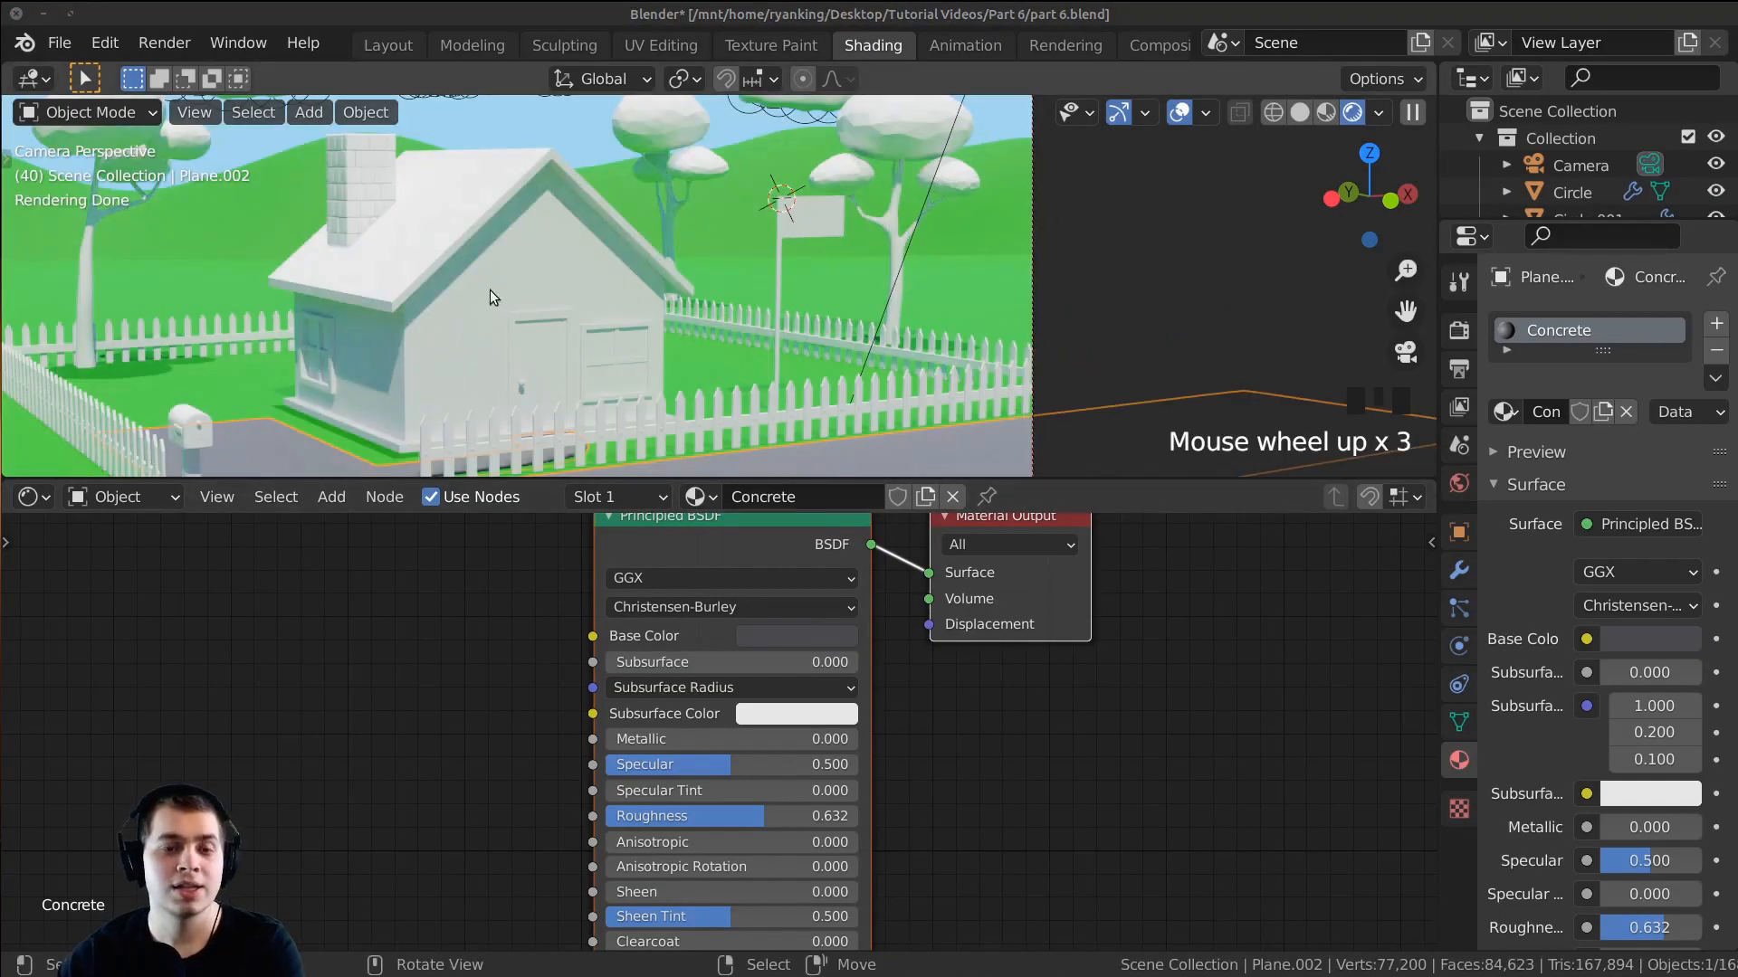
pyautogui.rightClick(550, 264)
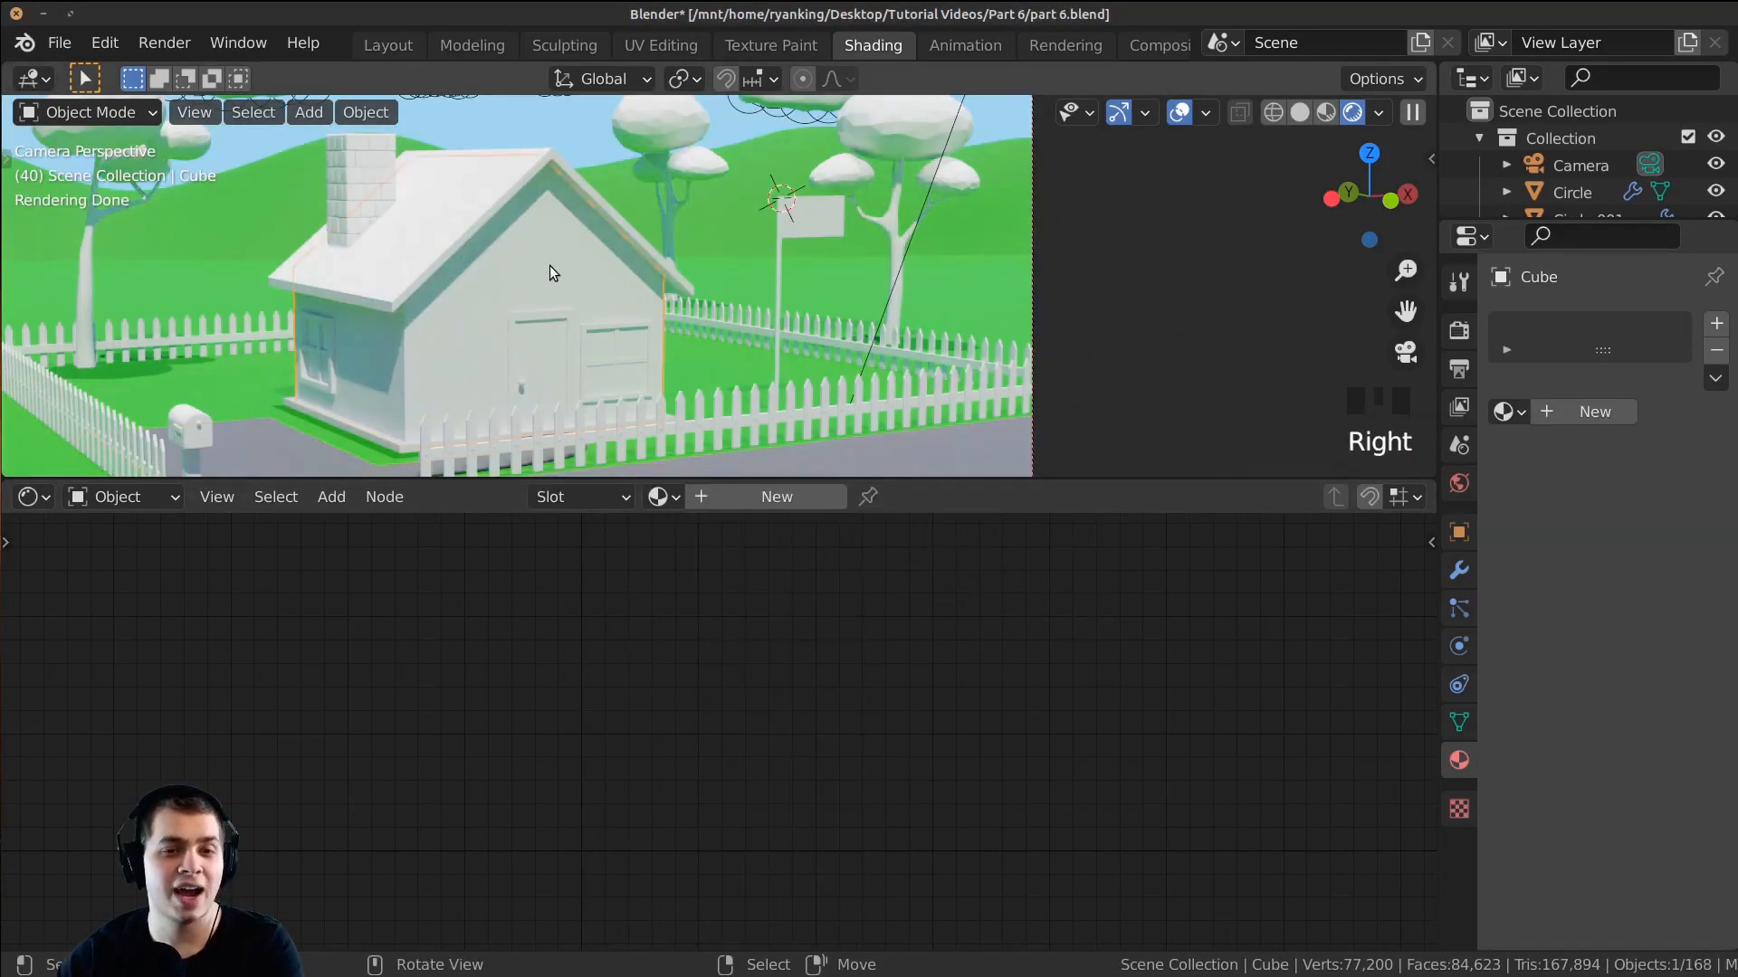
pyautogui.click(775, 497)
pyautogui.click(758, 497)
pyautogui.write('H')
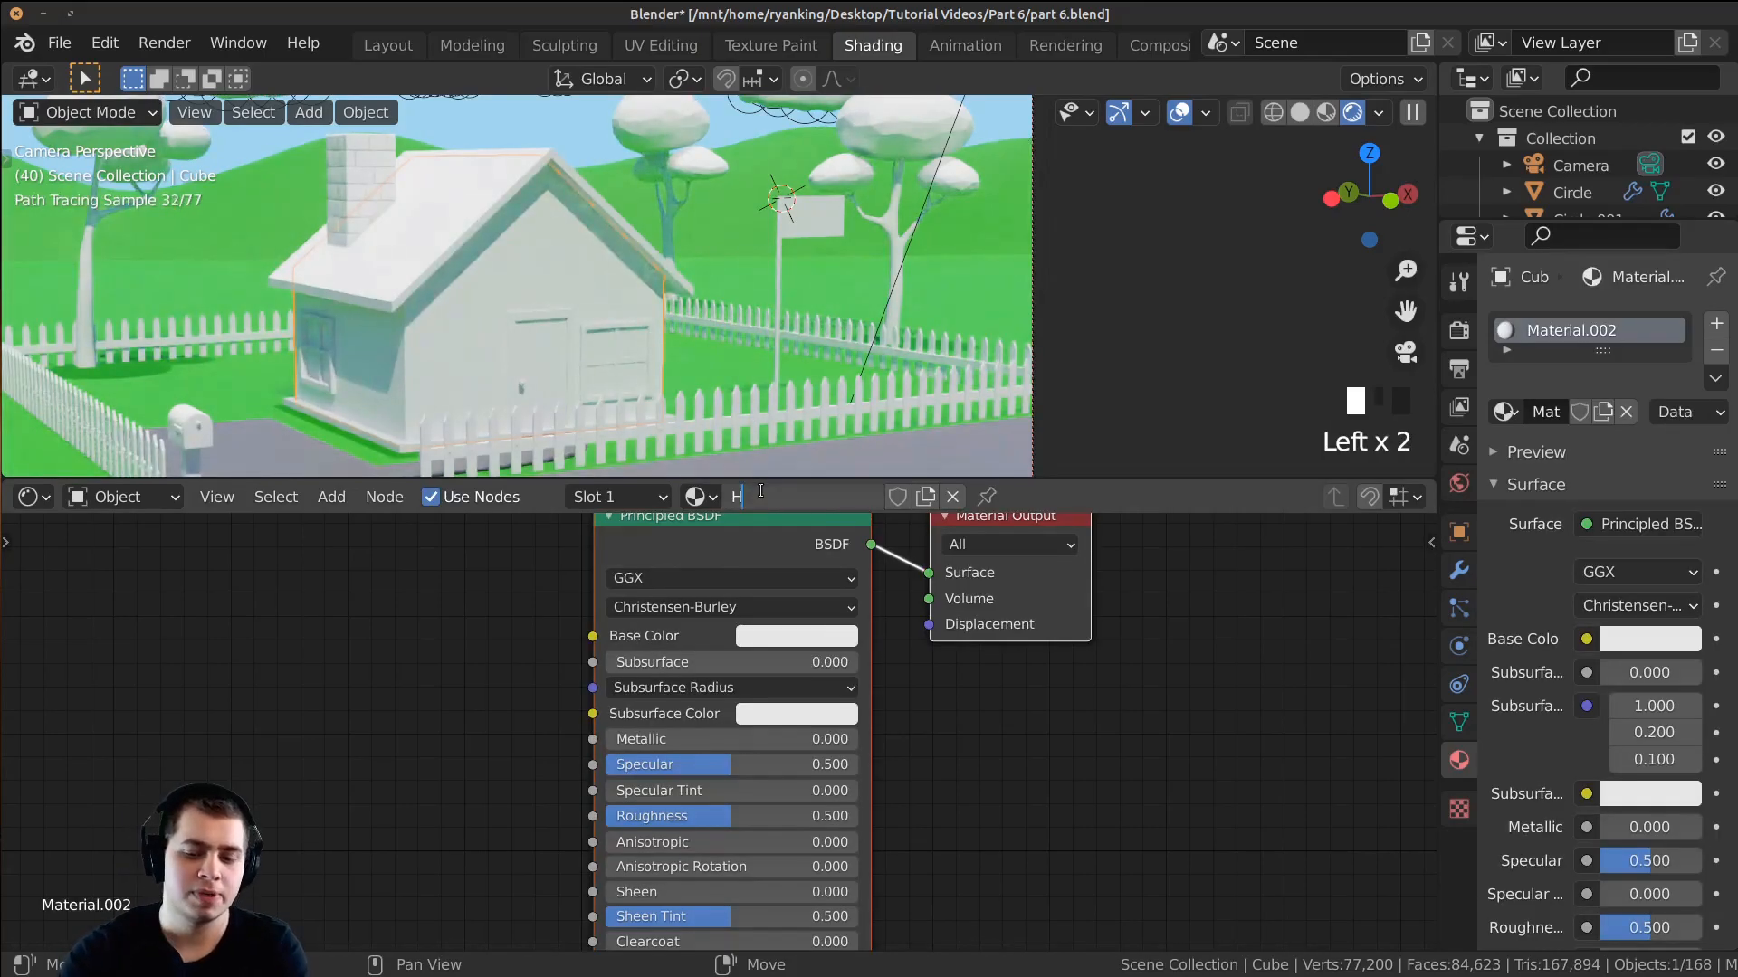
pyautogui.write('ouse')
pyautogui.press('Return')
pyautogui.hotkey('ctrl', 's')
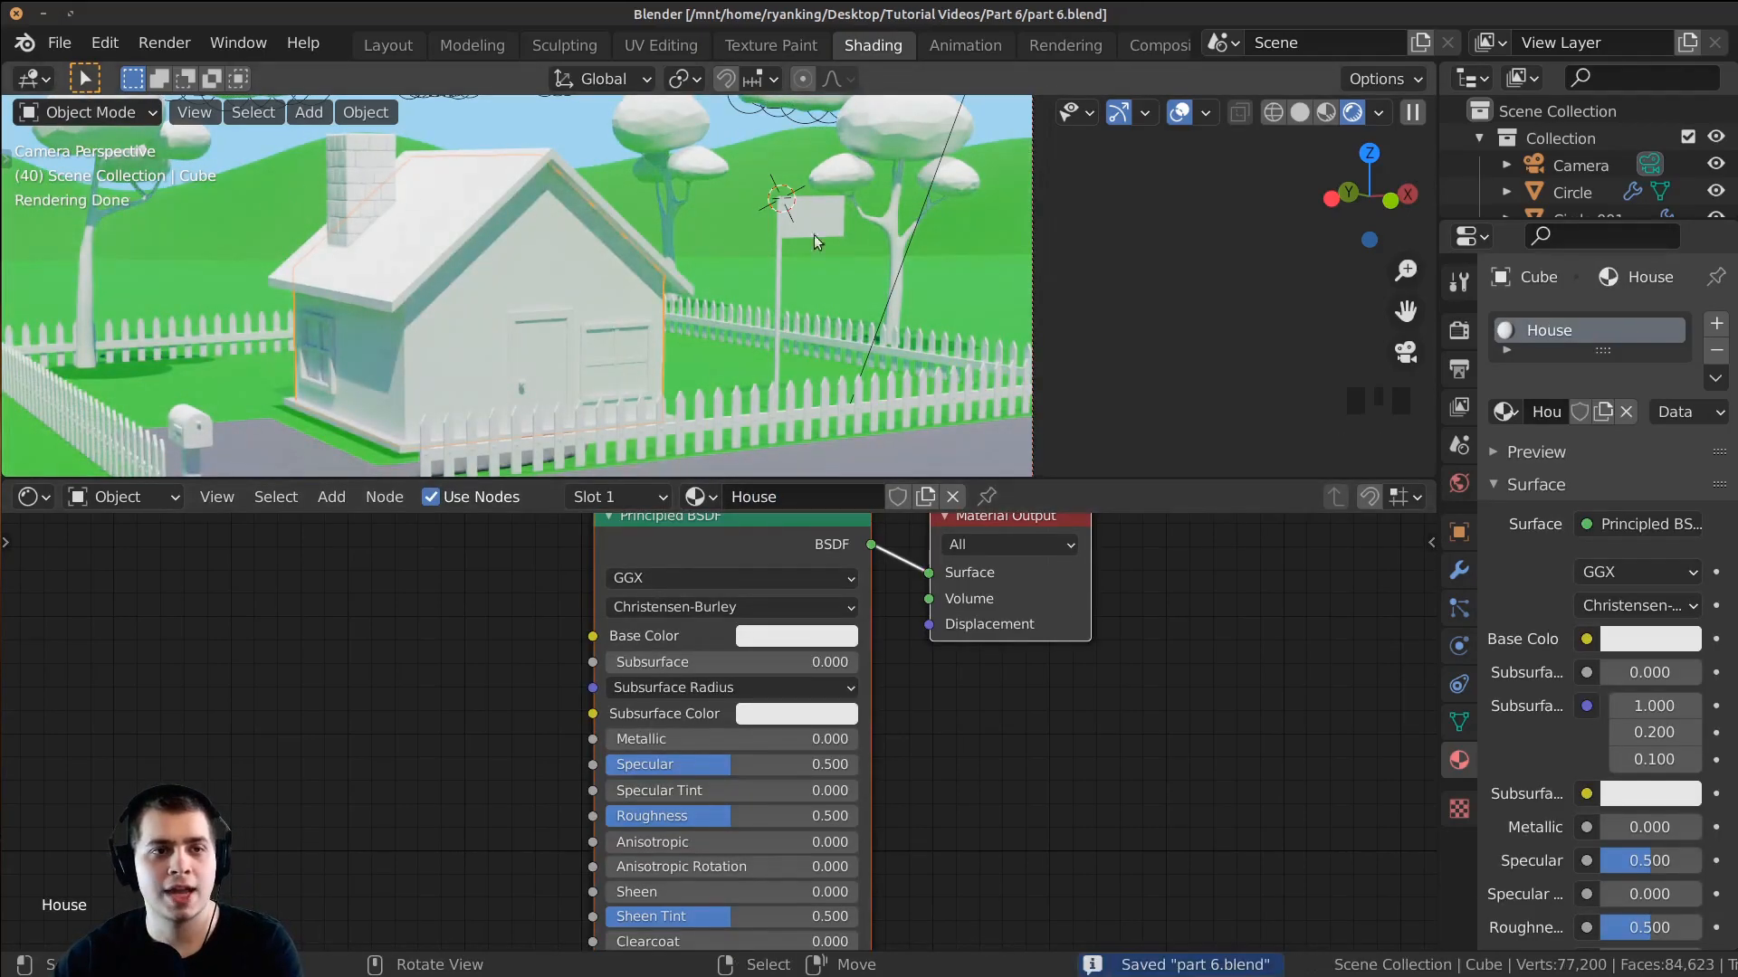
# Step: Set the House material's base color to a pale yellow with hue 0.132, saturation 0.372 and value 0.833
pyautogui.moveTo(699, 782); pyautogui.dragTo(728, 809, button='middle')
pyautogui.scroll(-1, 744, 780)
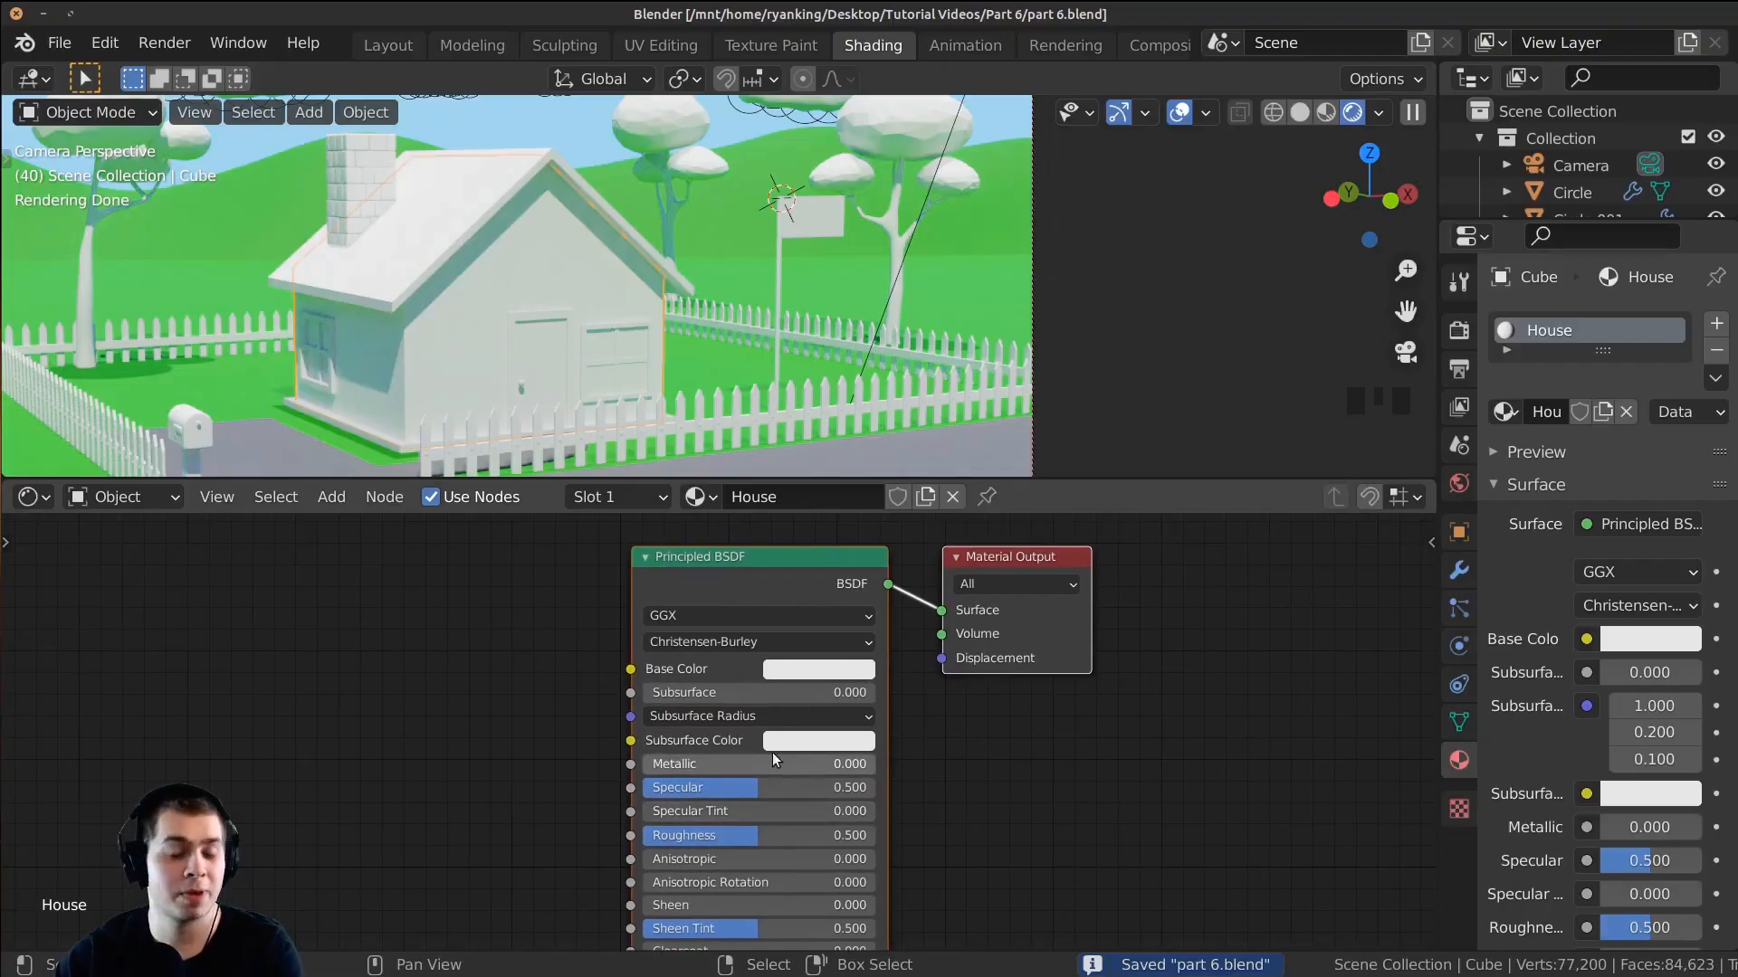
pyautogui.keyDown('shift'); pyautogui.moveTo(794, 371); pyautogui.dragTo(996, 380, button='middle'); pyautogui.keyUp('shift')
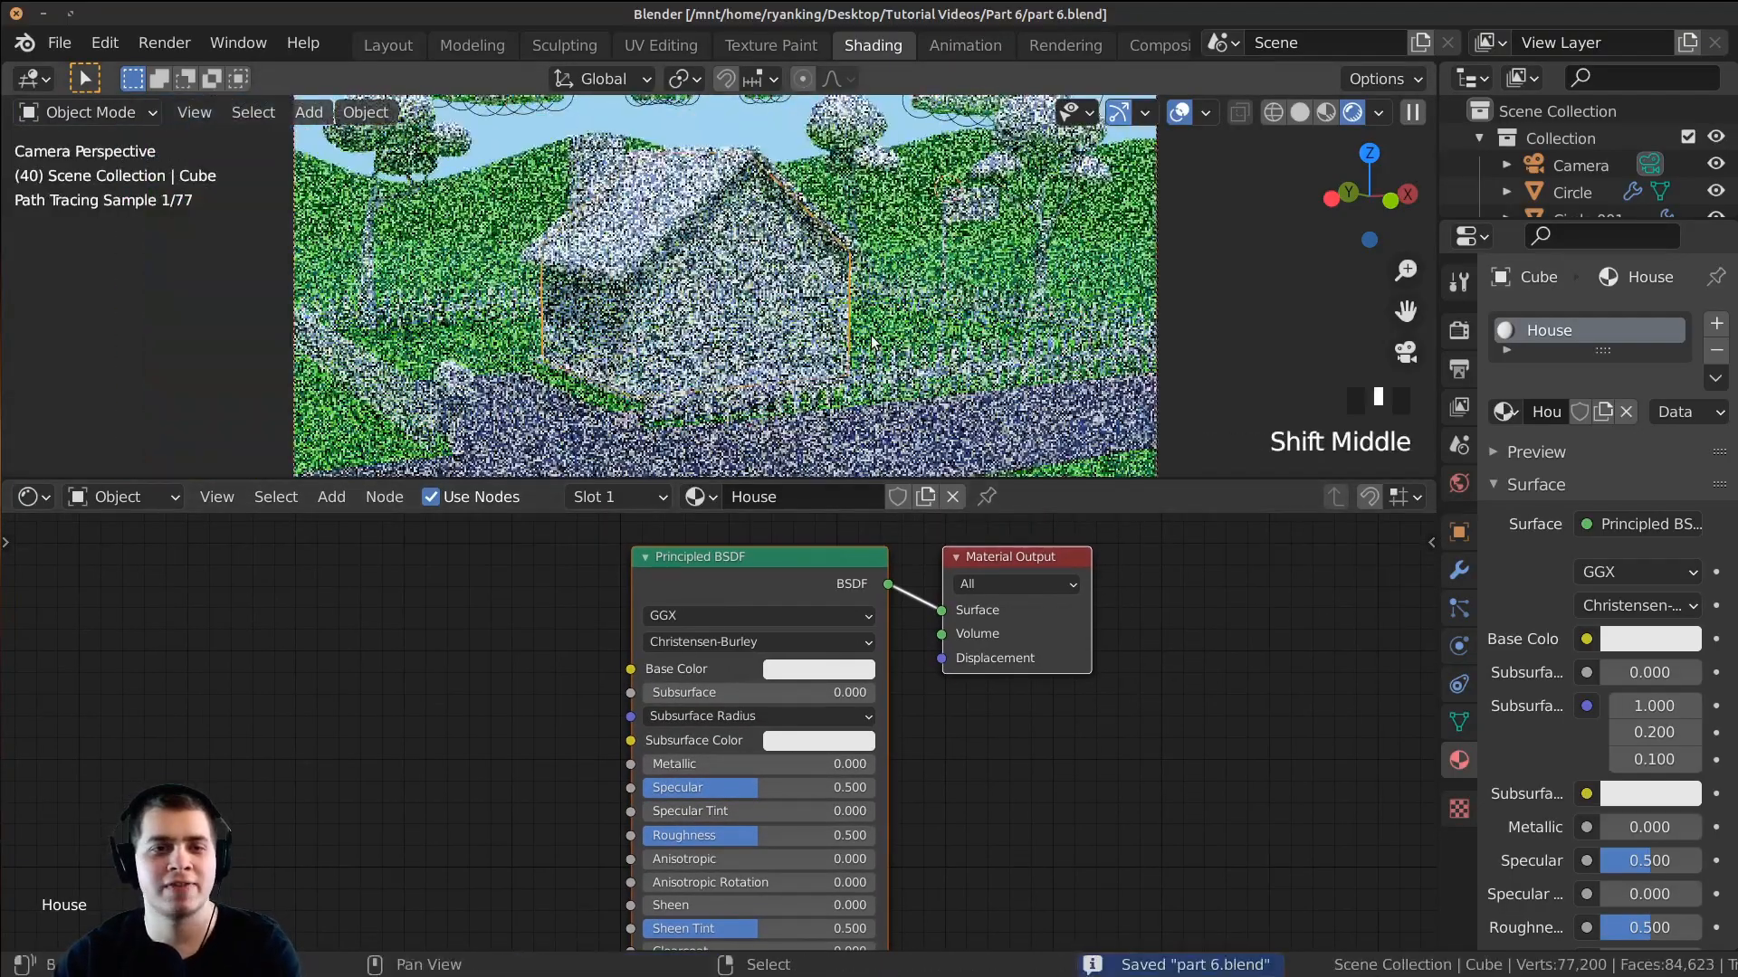
pyautogui.scroll(1, 697, 462)
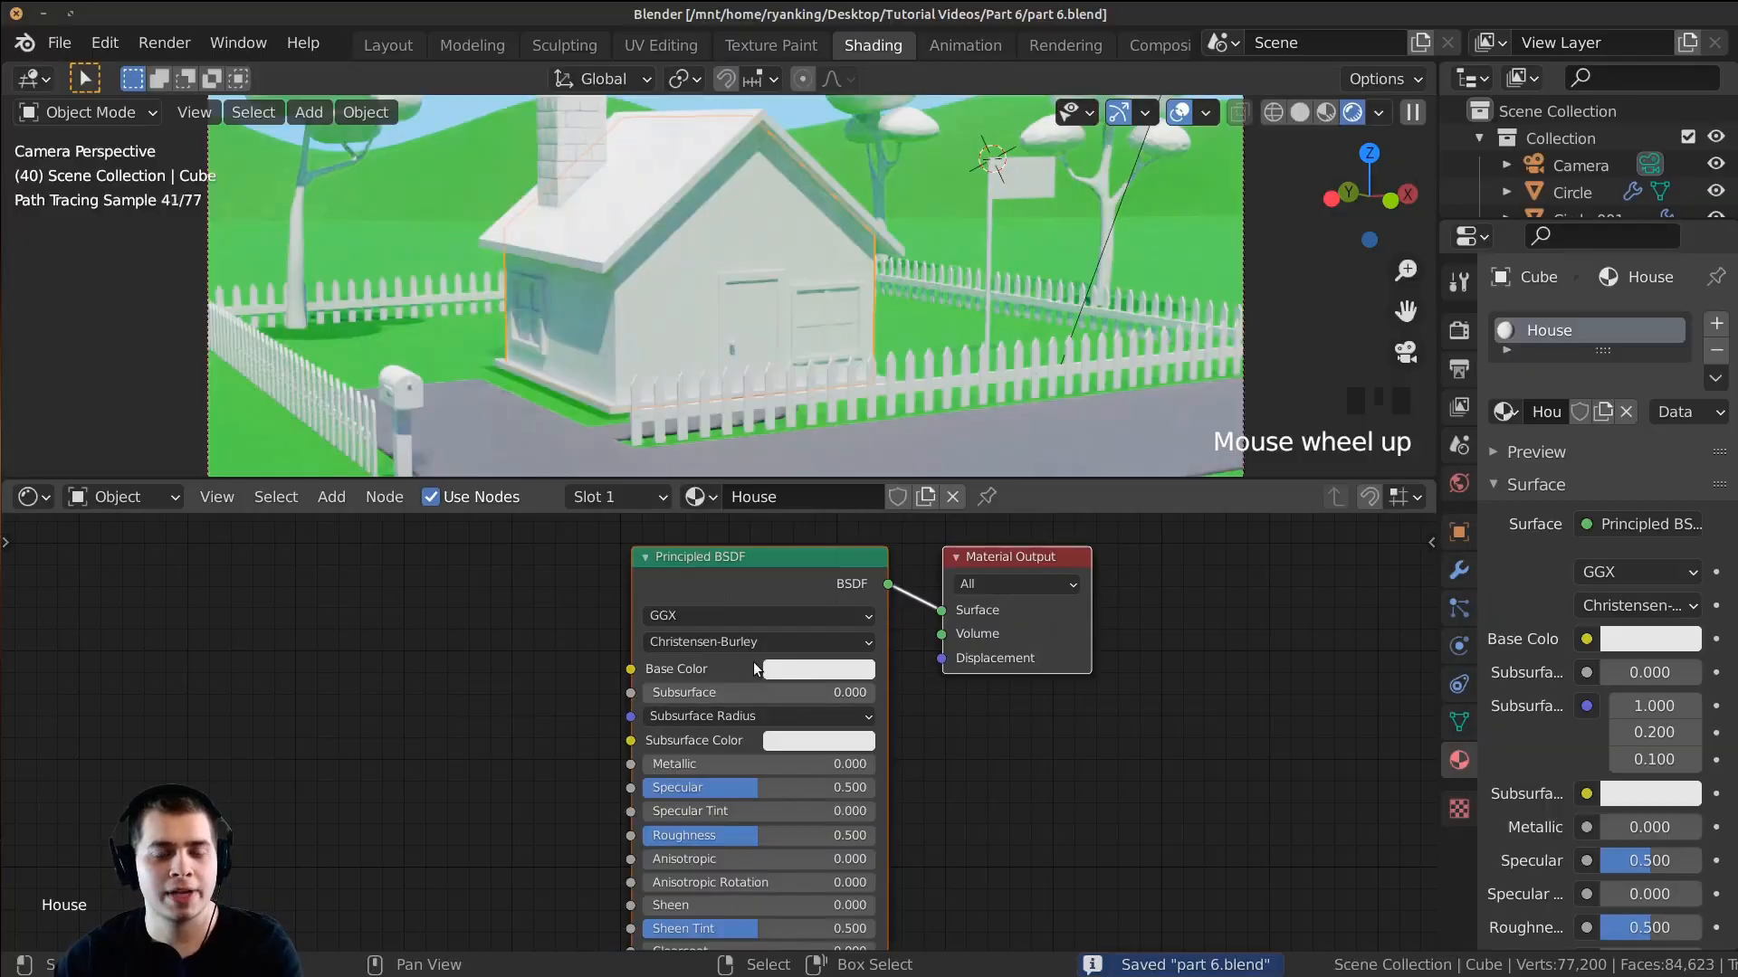
pyautogui.click(796, 669)
pyautogui.moveTo(855, 444)
pyautogui.mouseDown()
pyautogui.moveTo(905, 375)
pyautogui.moveTo(809, 371)
pyautogui.moveTo(885, 363)
pyautogui.moveTo(907, 376)
pyautogui.moveTo(862, 494)
pyautogui.moveTo(831, 457)
pyautogui.mouseUp()
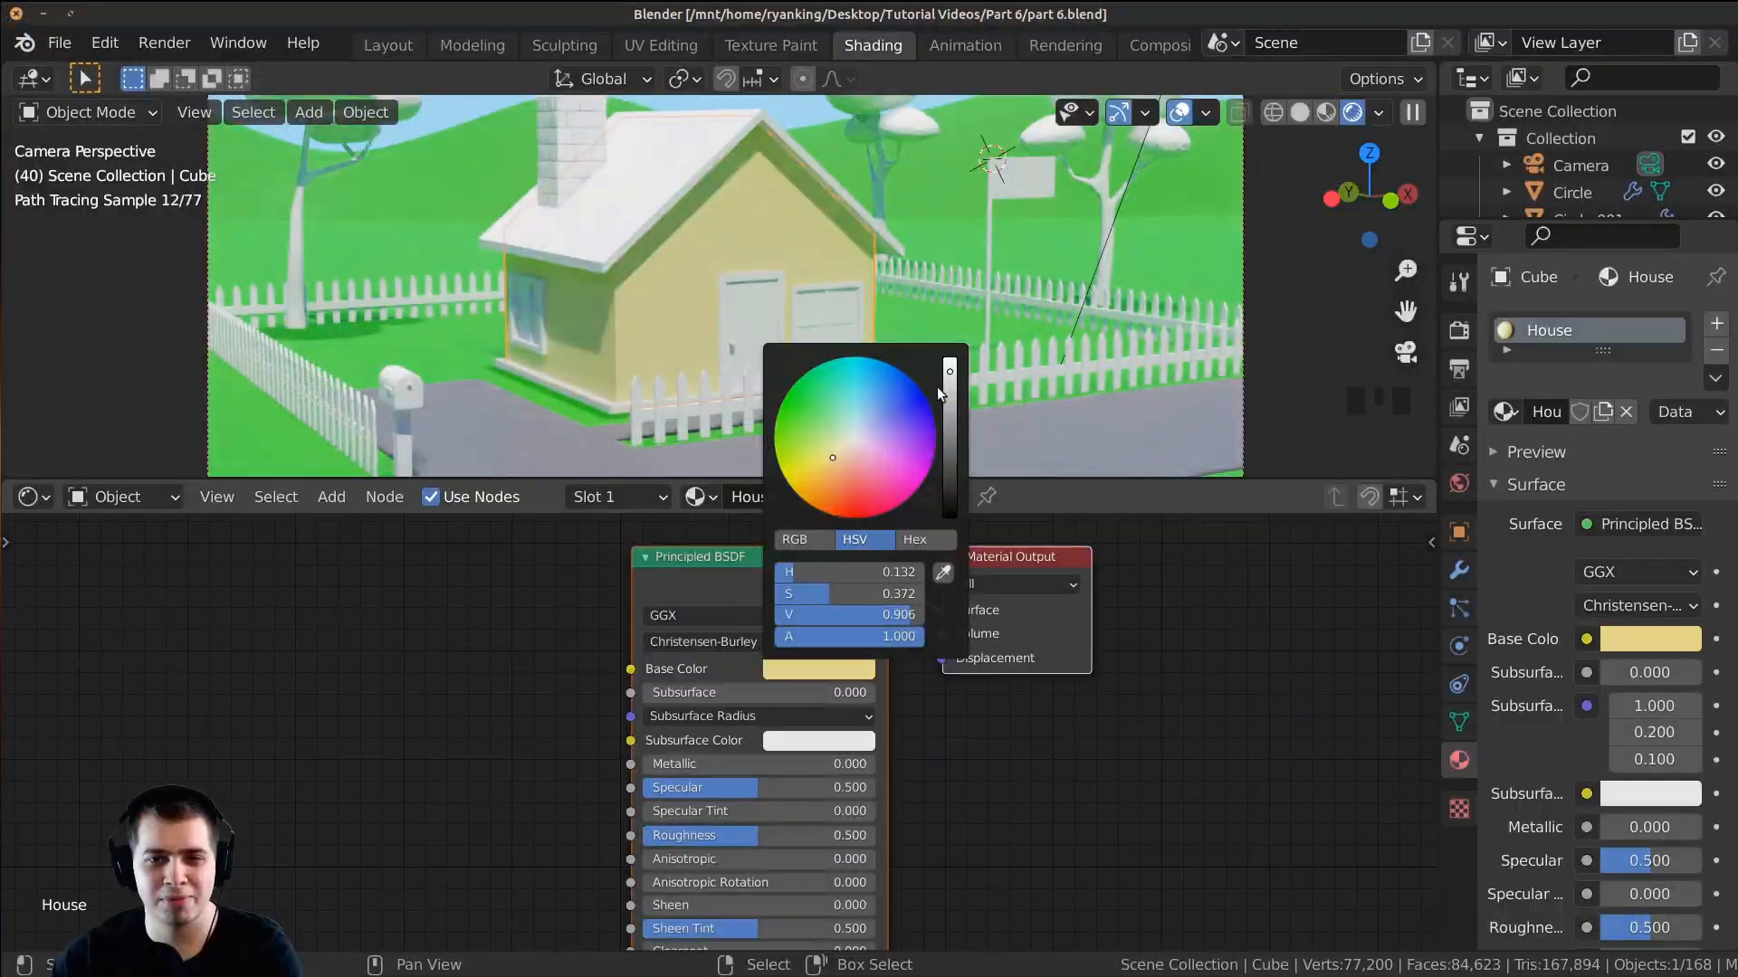
pyautogui.click(949, 396)
pyautogui.click(949, 382)
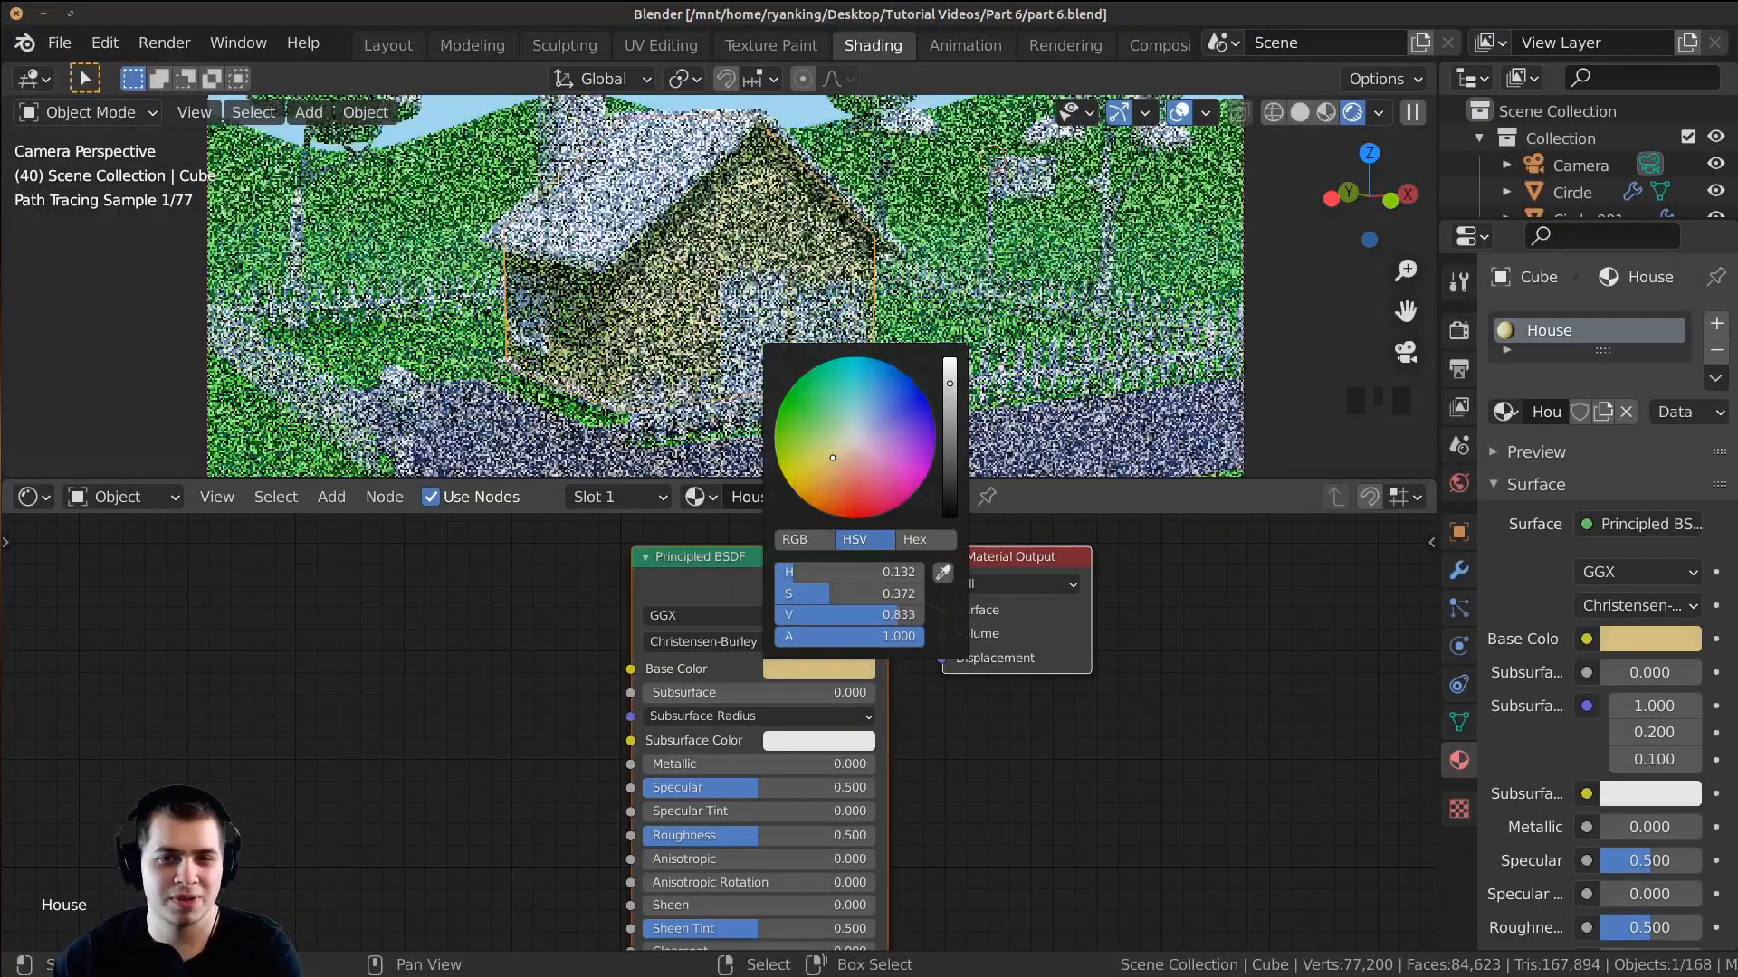
# Step: Shift the House material's base color slightly toward orange, to hue 0.114, saturation 0.378 and value 0.844
pyautogui.click(836, 463)
pyautogui.scroll(2, 827, 696)
pyautogui.moveTo(828, 696); pyautogui.dragTo(832, 798, button='middle')
pyautogui.click(853, 757)
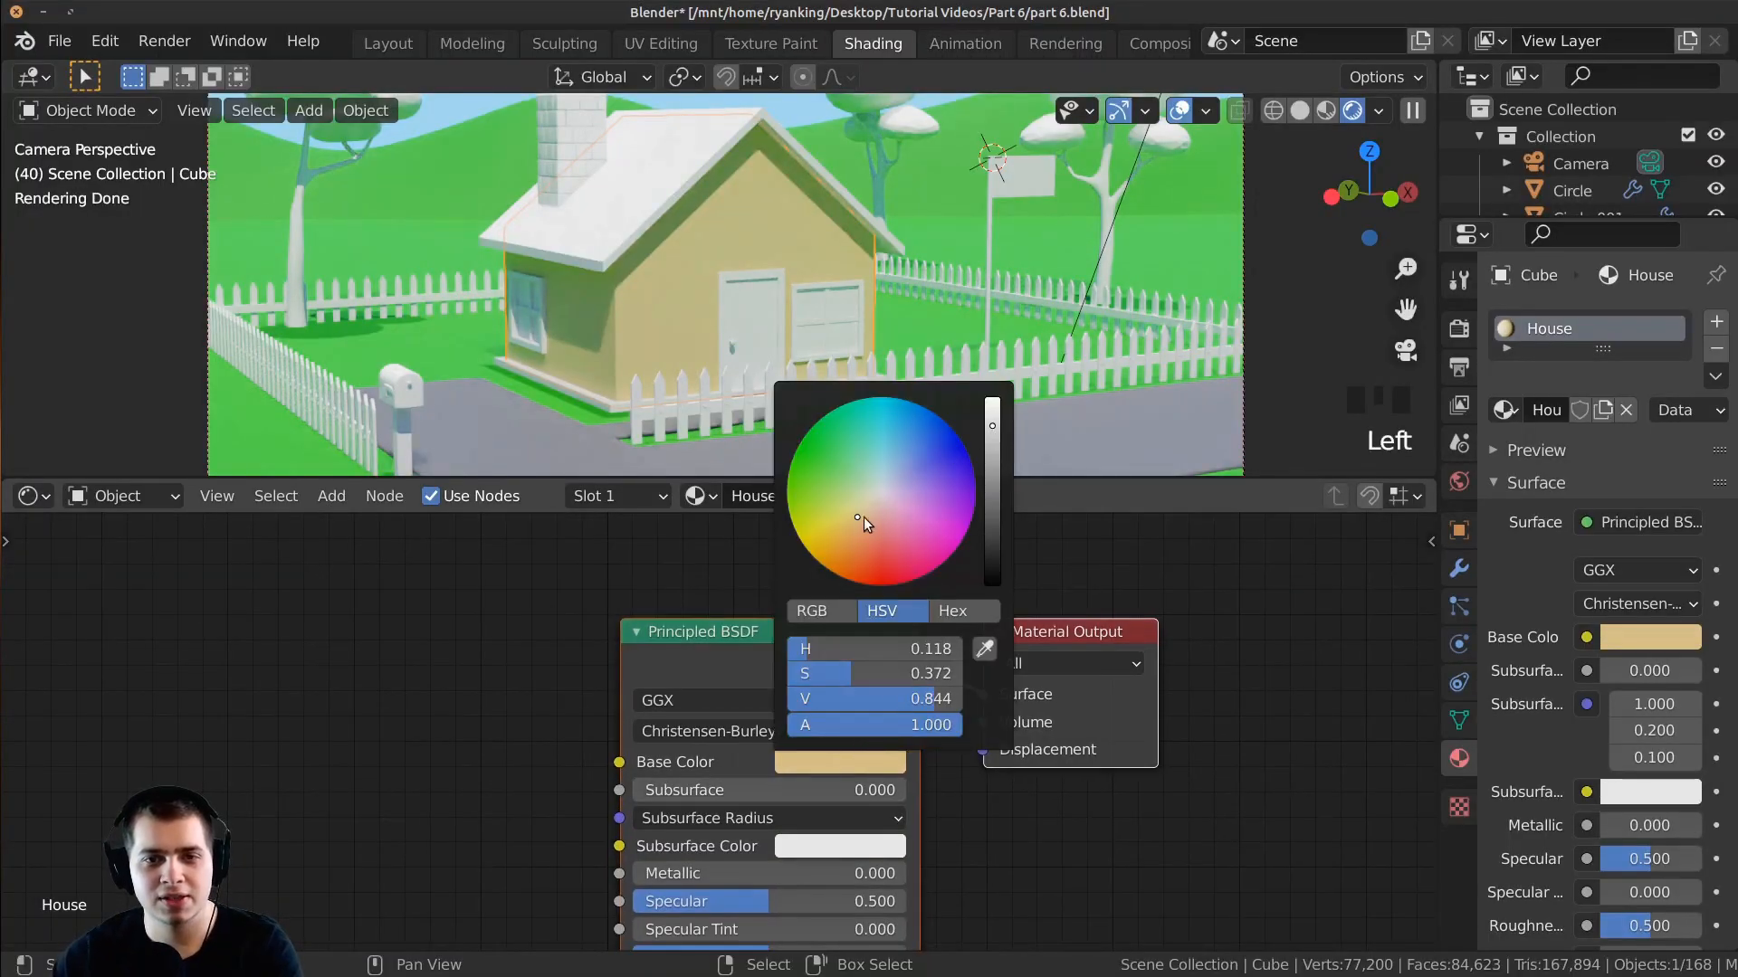
pyautogui.moveTo(854, 521); pyautogui.dragTo(860, 517)
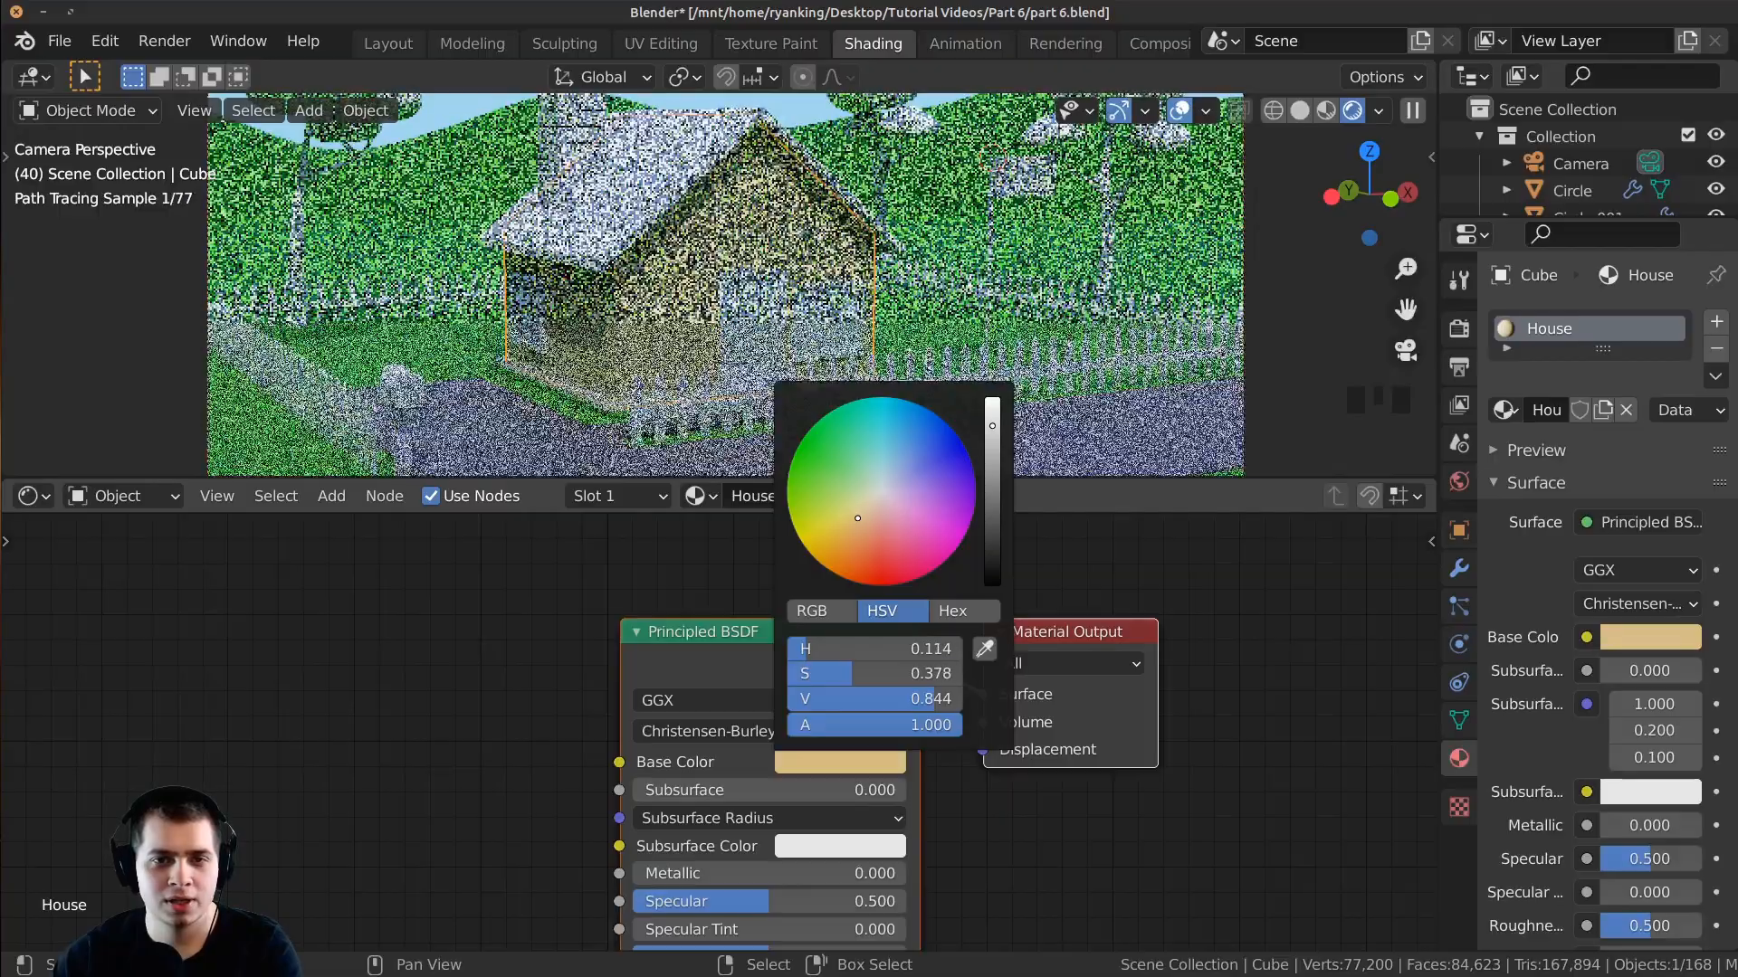
# Step: Select the front picket fence and give it a new material named Wood
pyautogui.click(643, 360)
pyautogui.scroll(2, 643, 360)
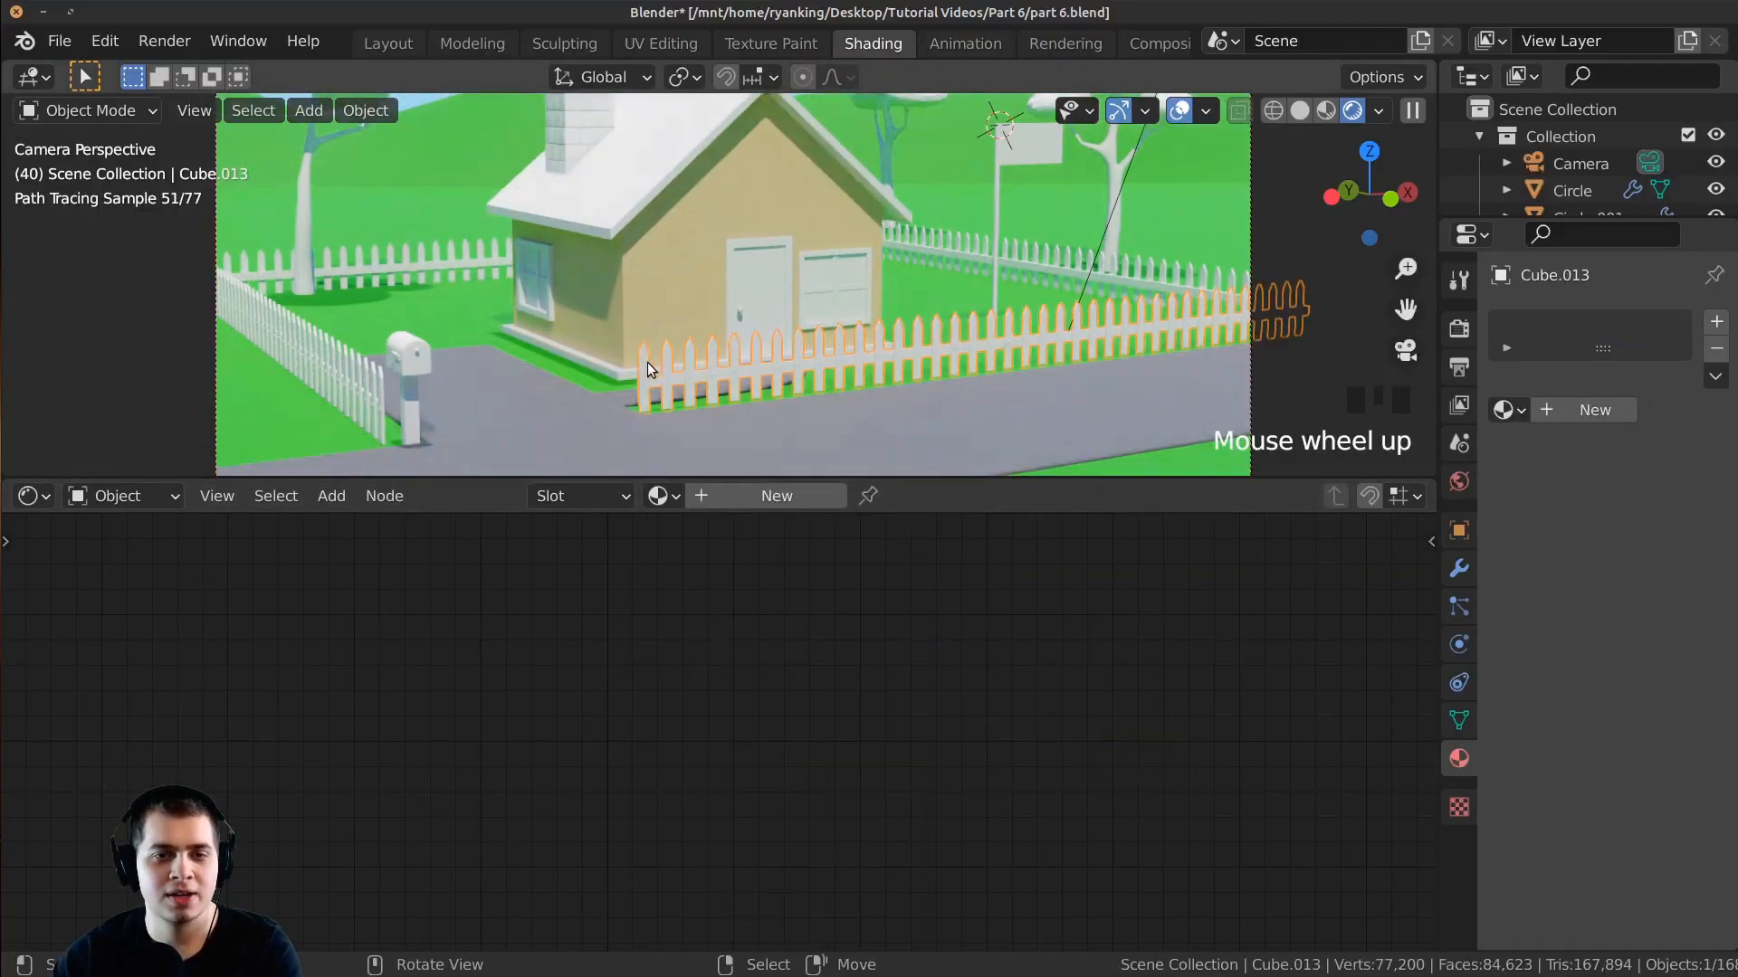
pyautogui.click(746, 500)
pyautogui.click(838, 505)
pyautogui.write('Wood')
pyautogui.press('Return')
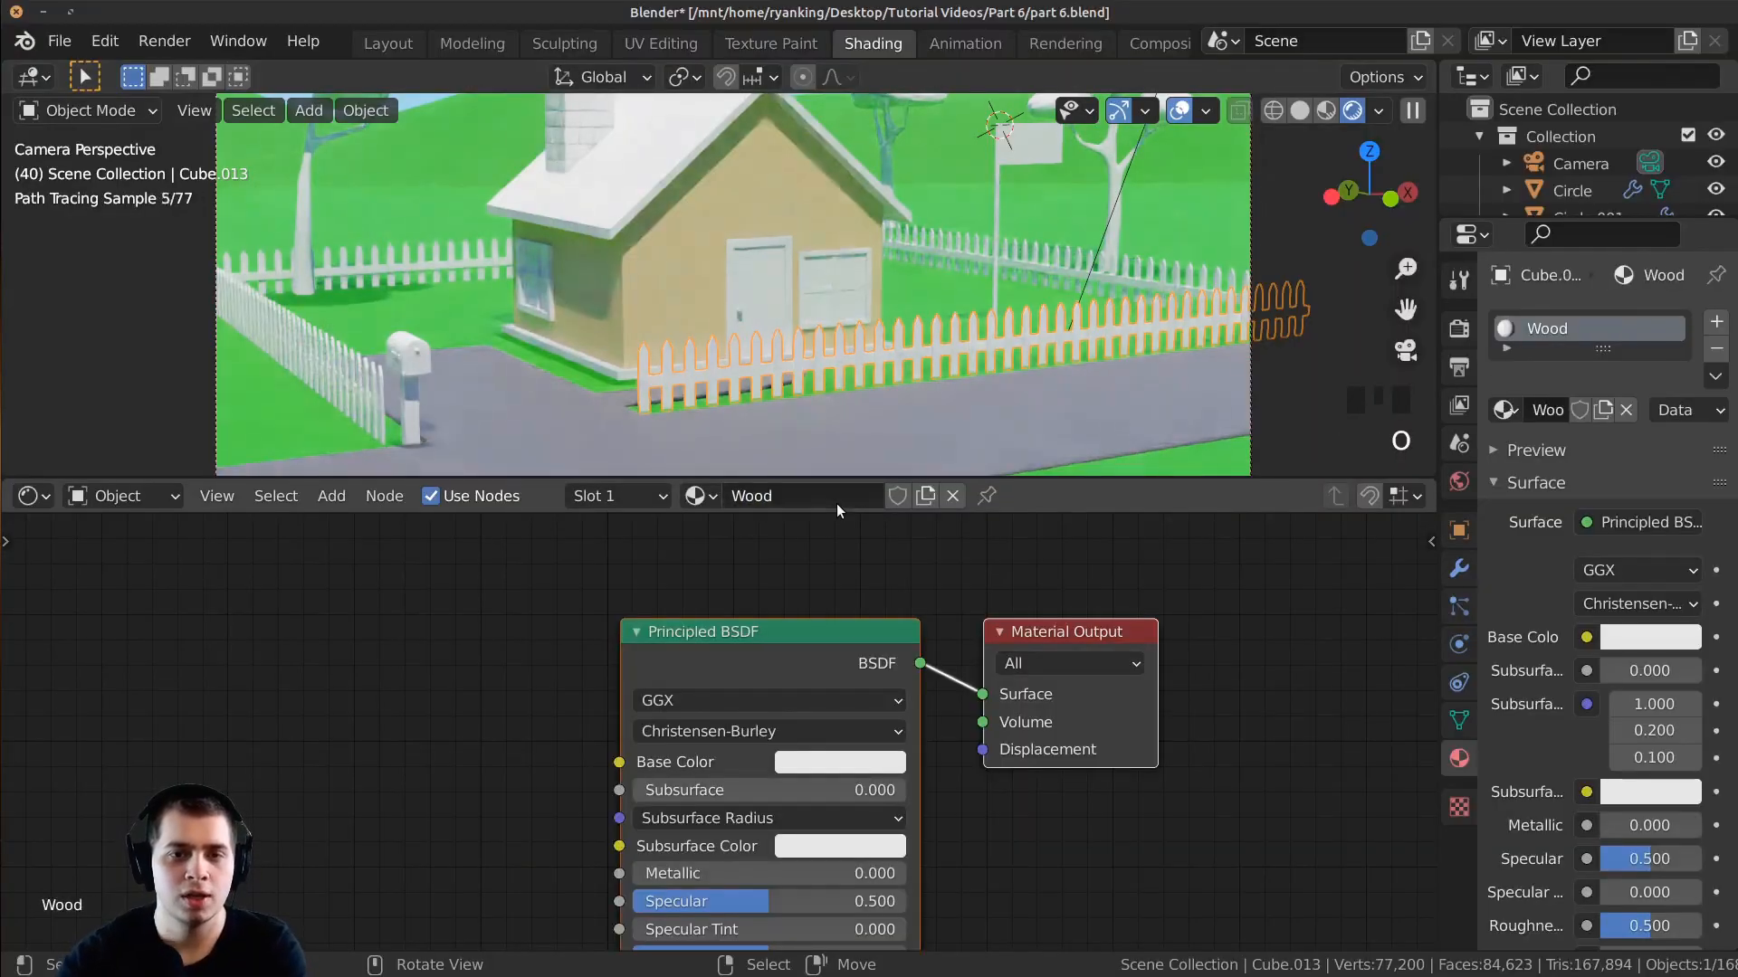
# Step: Set the Wood material's base color to a dark brown with hue 0.080, saturation 0.435 and value 0.348
pyautogui.click(826, 766)
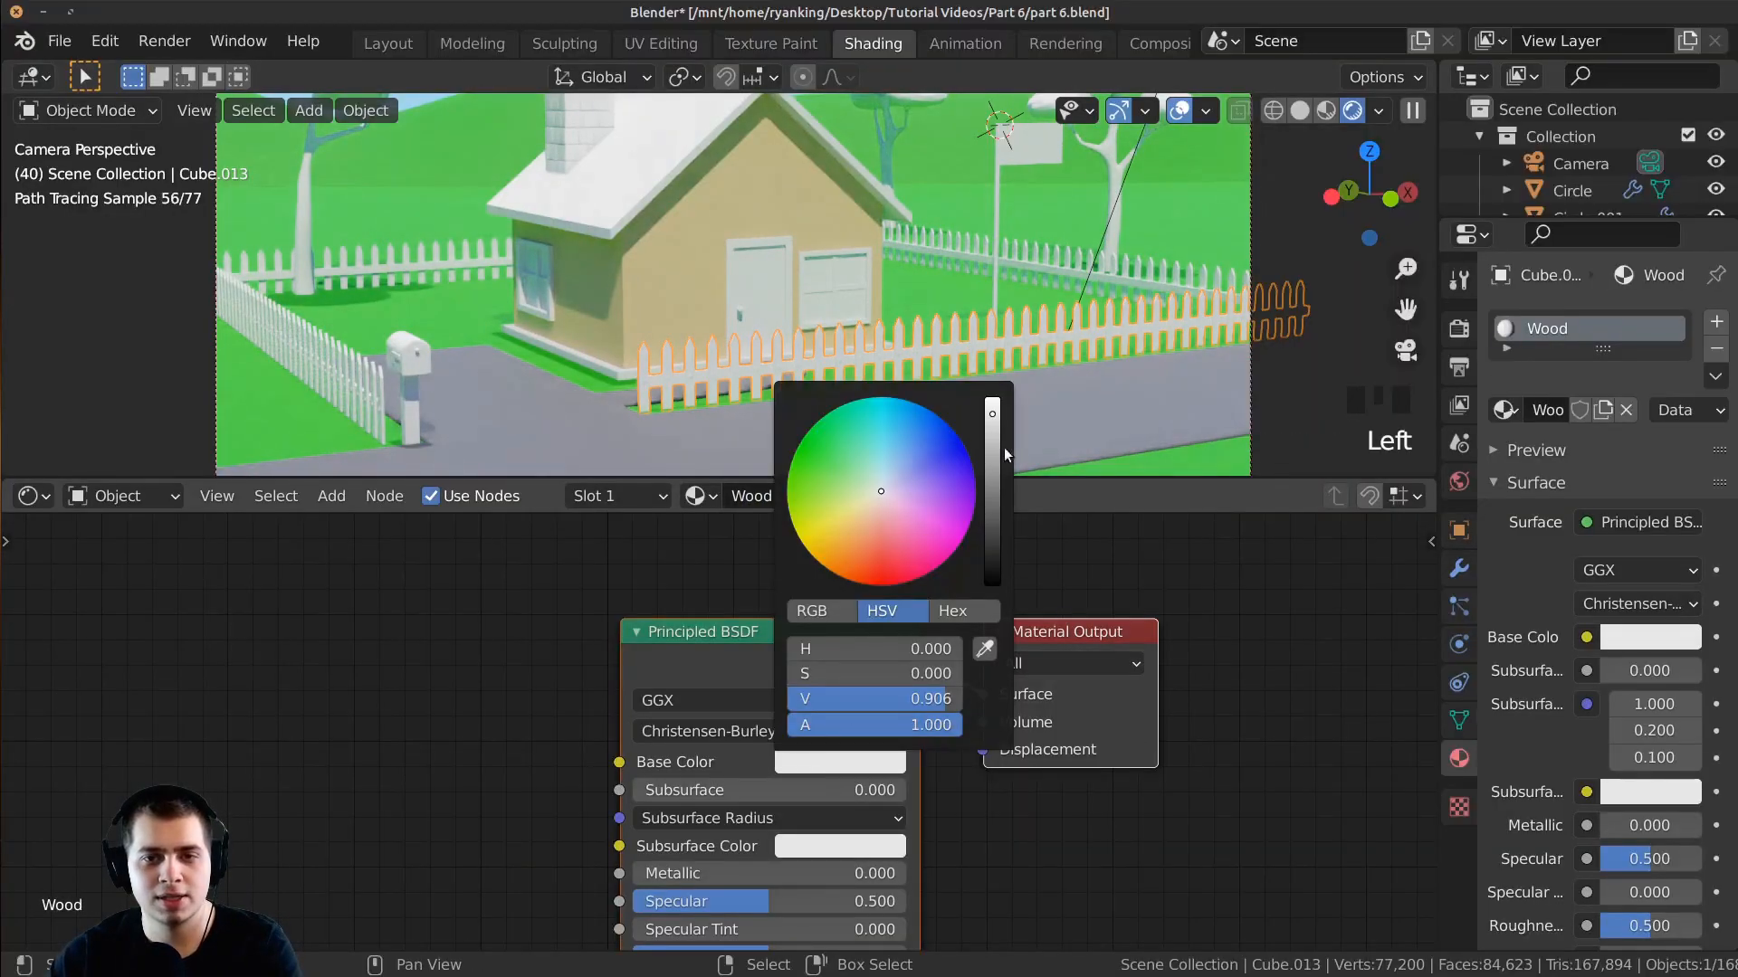
pyautogui.click(993, 482)
pyautogui.moveTo(882, 507); pyautogui.dragTo(859, 535)
pyautogui.moveTo(993, 496); pyautogui.dragTo(992, 507)
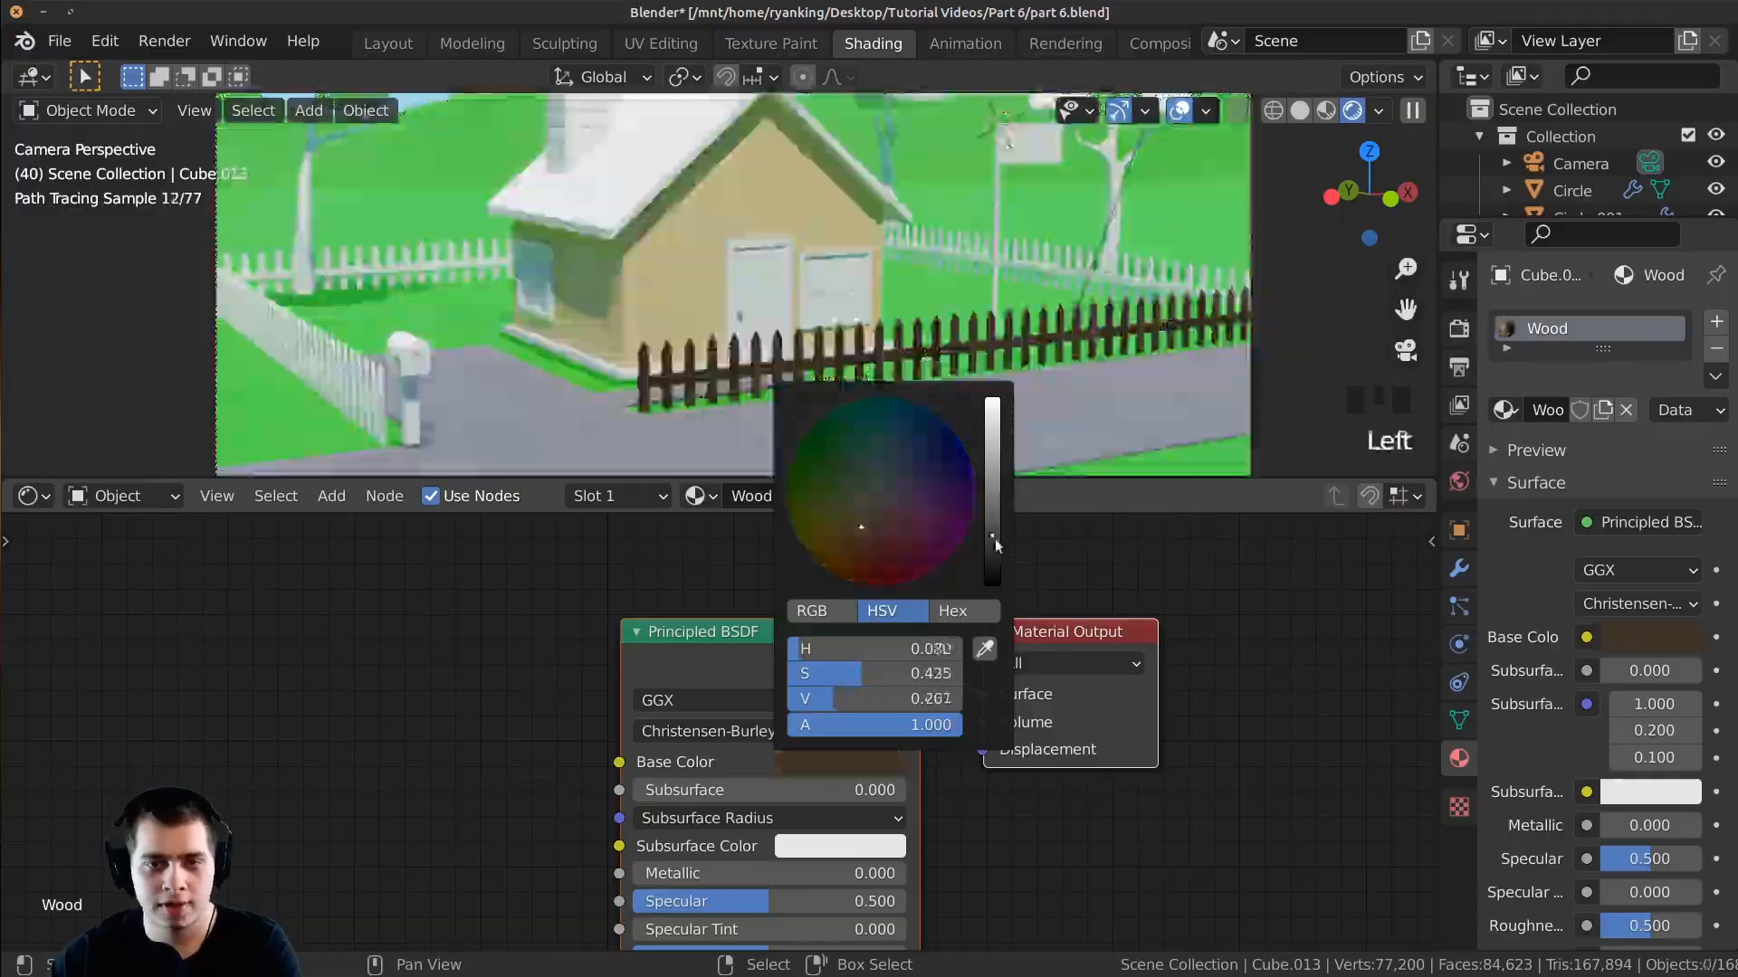
pyautogui.moveTo(993, 545); pyautogui.dragTo(992, 521)
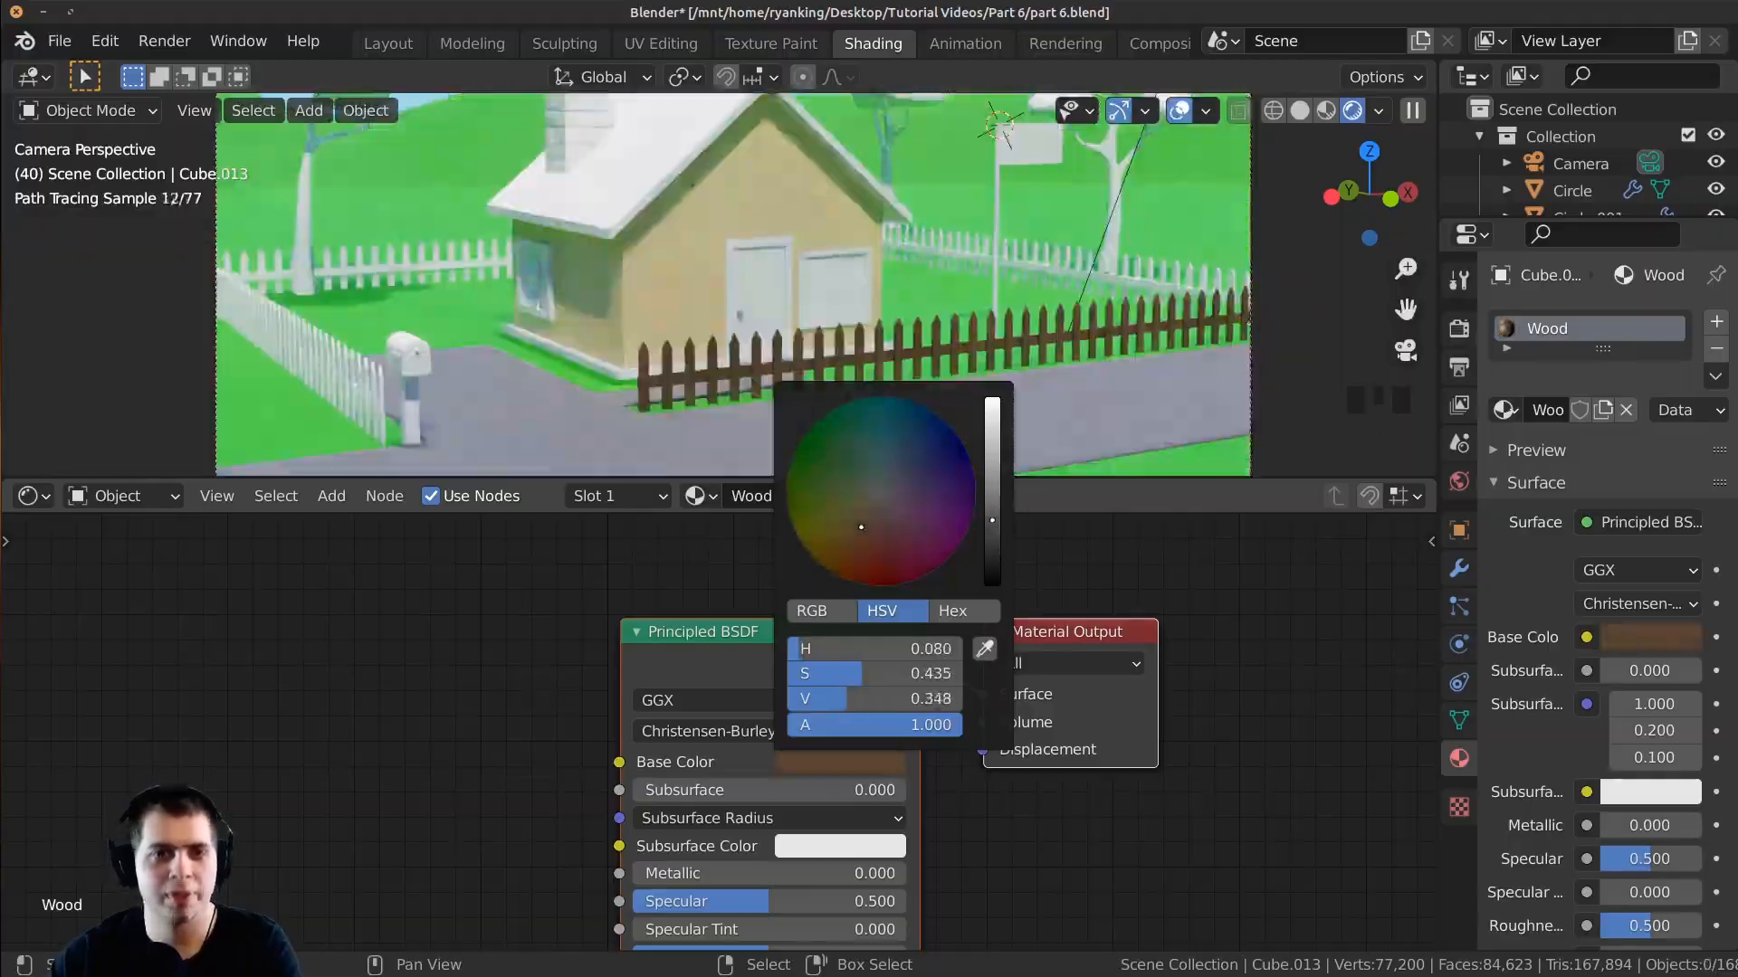
# Step: Draw a render region that encloses the whole camera frame
pyautogui.keyDown('shift'); pyautogui.moveTo(762, 279); pyautogui.dragTo(768, 243, button='middle'); pyautogui.keyUp('shift')
pyautogui.scroll(3, 768, 242)
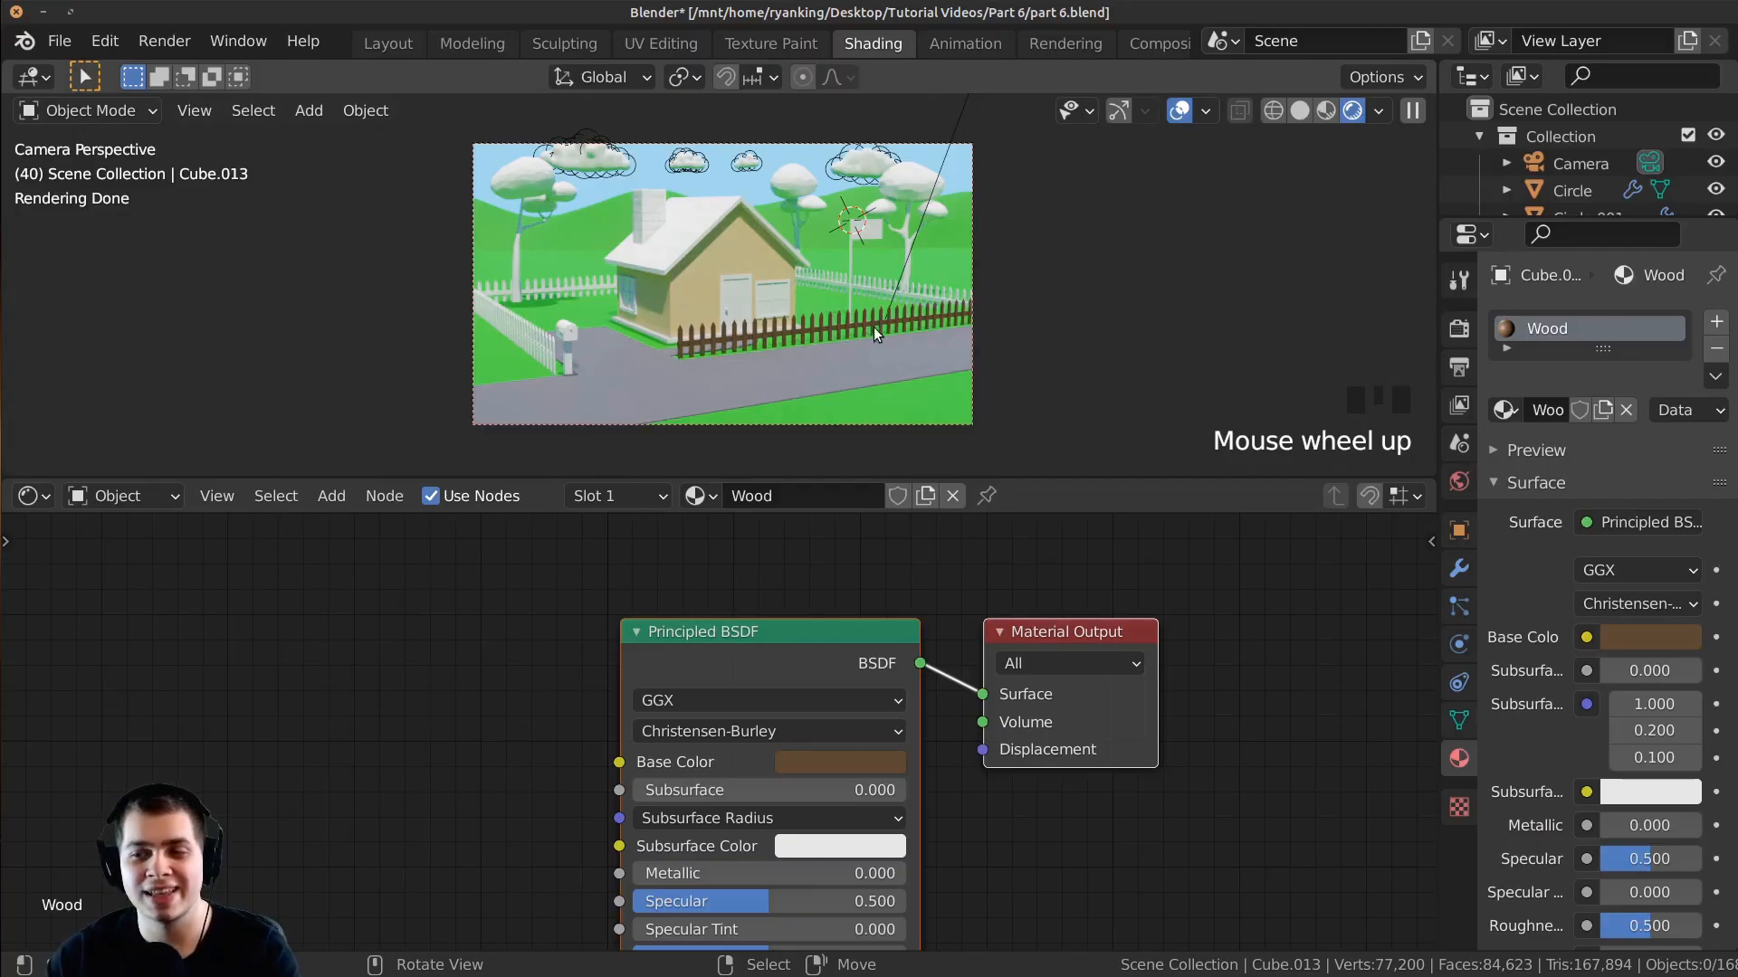
pyautogui.scroll(-2, 937, 296)
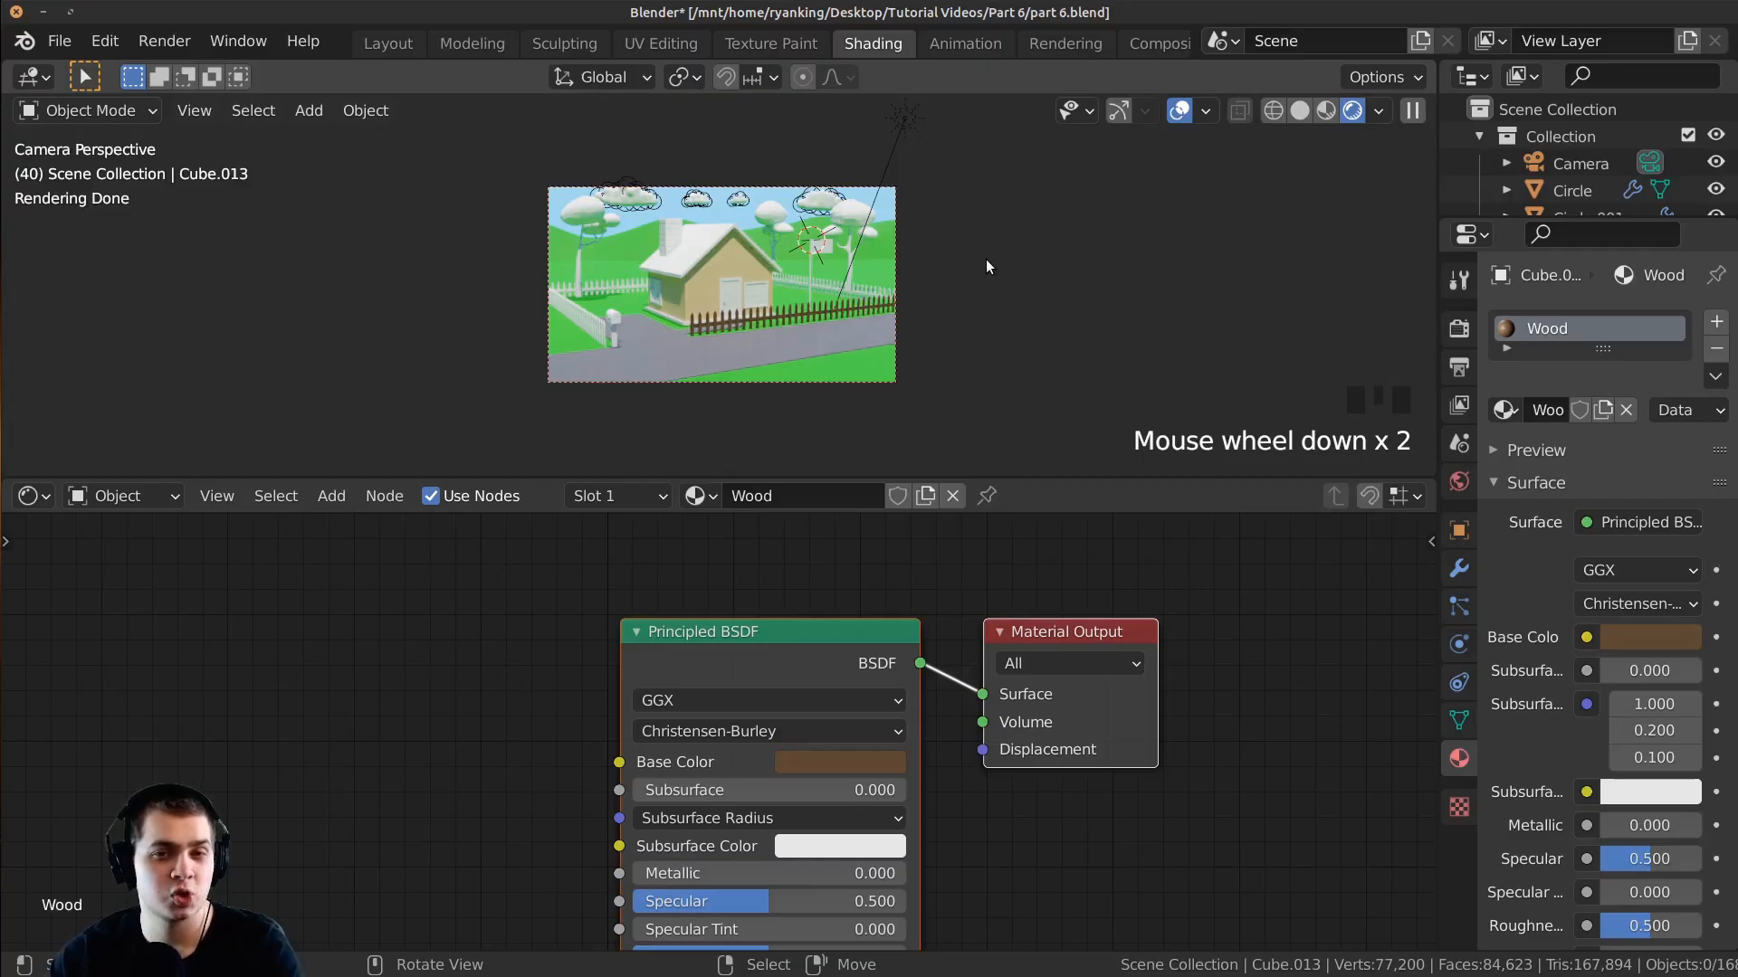
pyautogui.hotkey('ctrl', 'b')
pyautogui.moveTo(1018, 143); pyautogui.dragTo(443, 426)
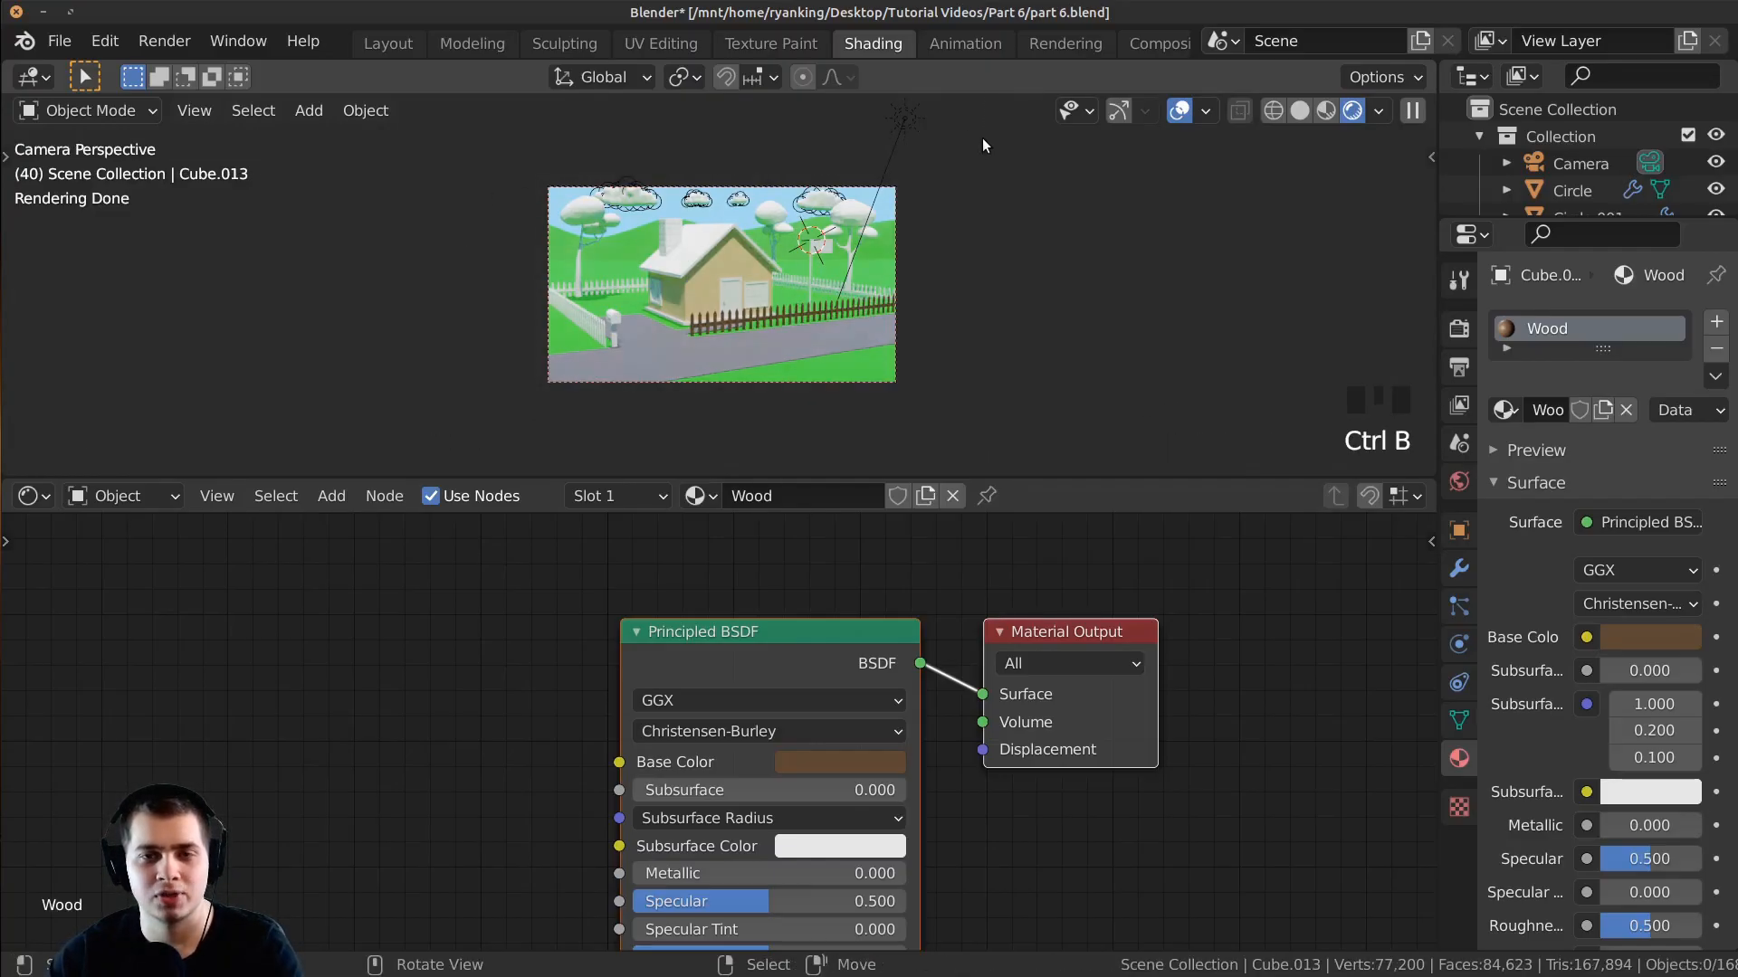
pyautogui.hotkey('ctrl', 'b')
pyautogui.moveTo(1002, 125); pyautogui.dragTo(371, 445)
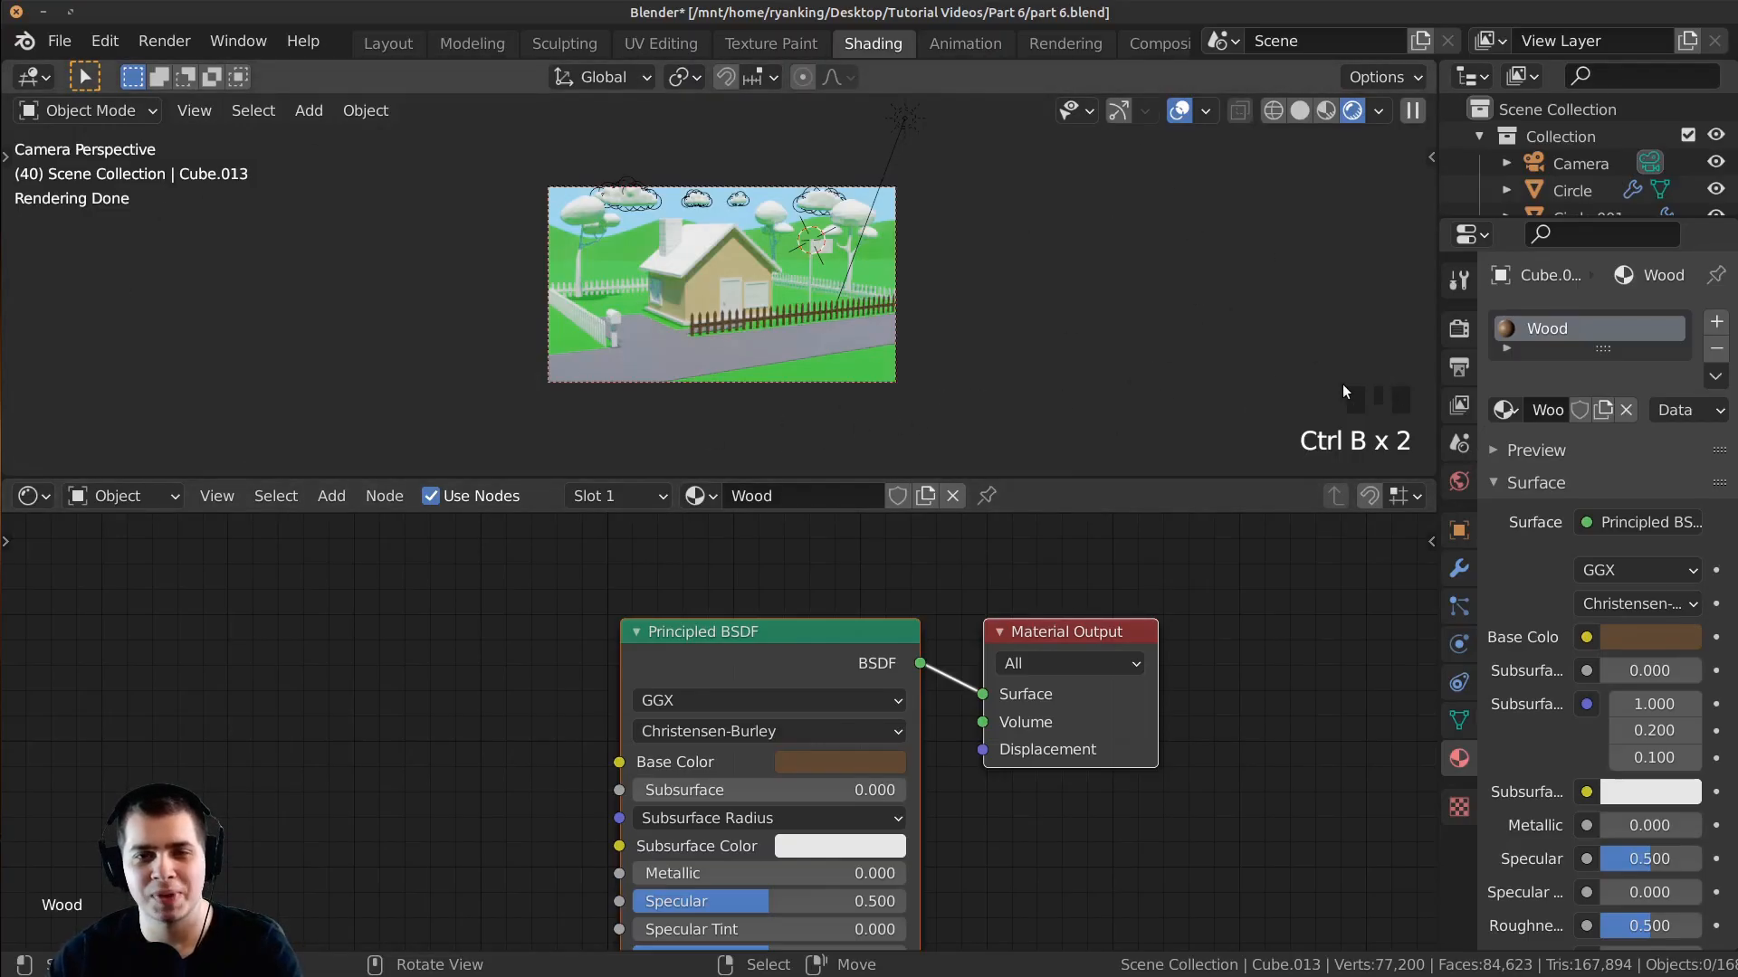
# Step: Limit the render region to the near end of the brown fence in front of the house door
pyautogui.scroll(2, 1026, 218)
pyautogui.keyDown('shift'); pyautogui.moveTo(817, 338); pyautogui.dragTo(778, 345, button='middle'); pyautogui.keyUp('shift')
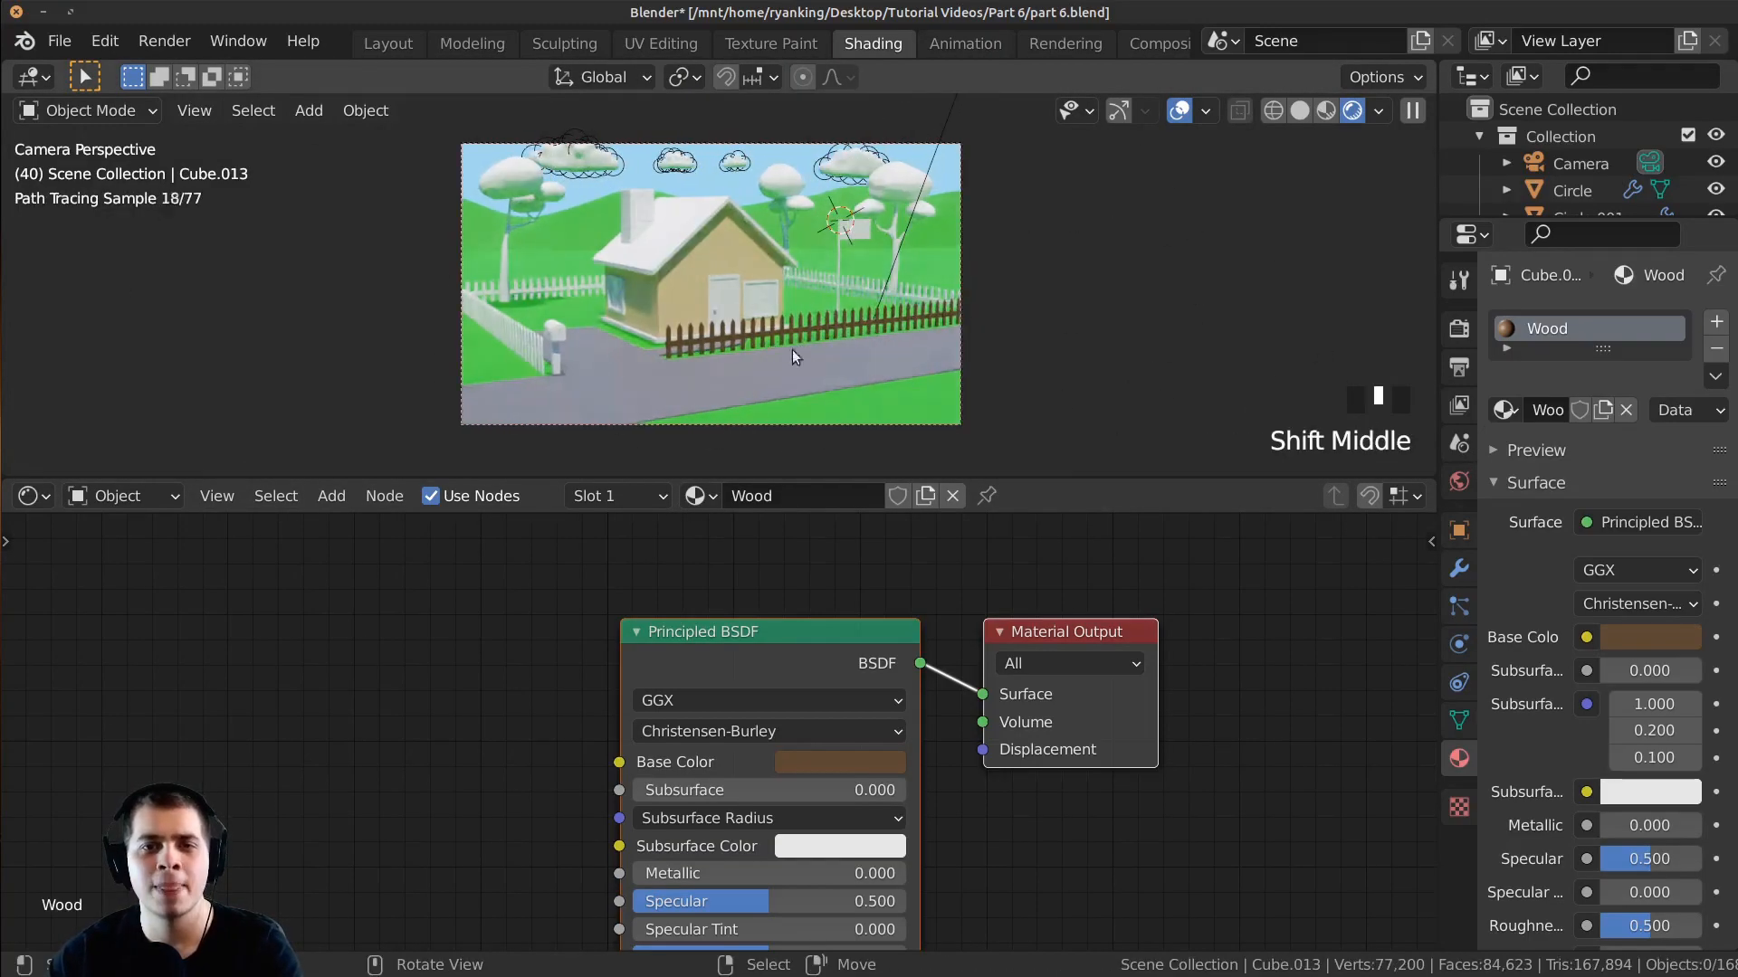
pyautogui.scroll(-1, 713, 269)
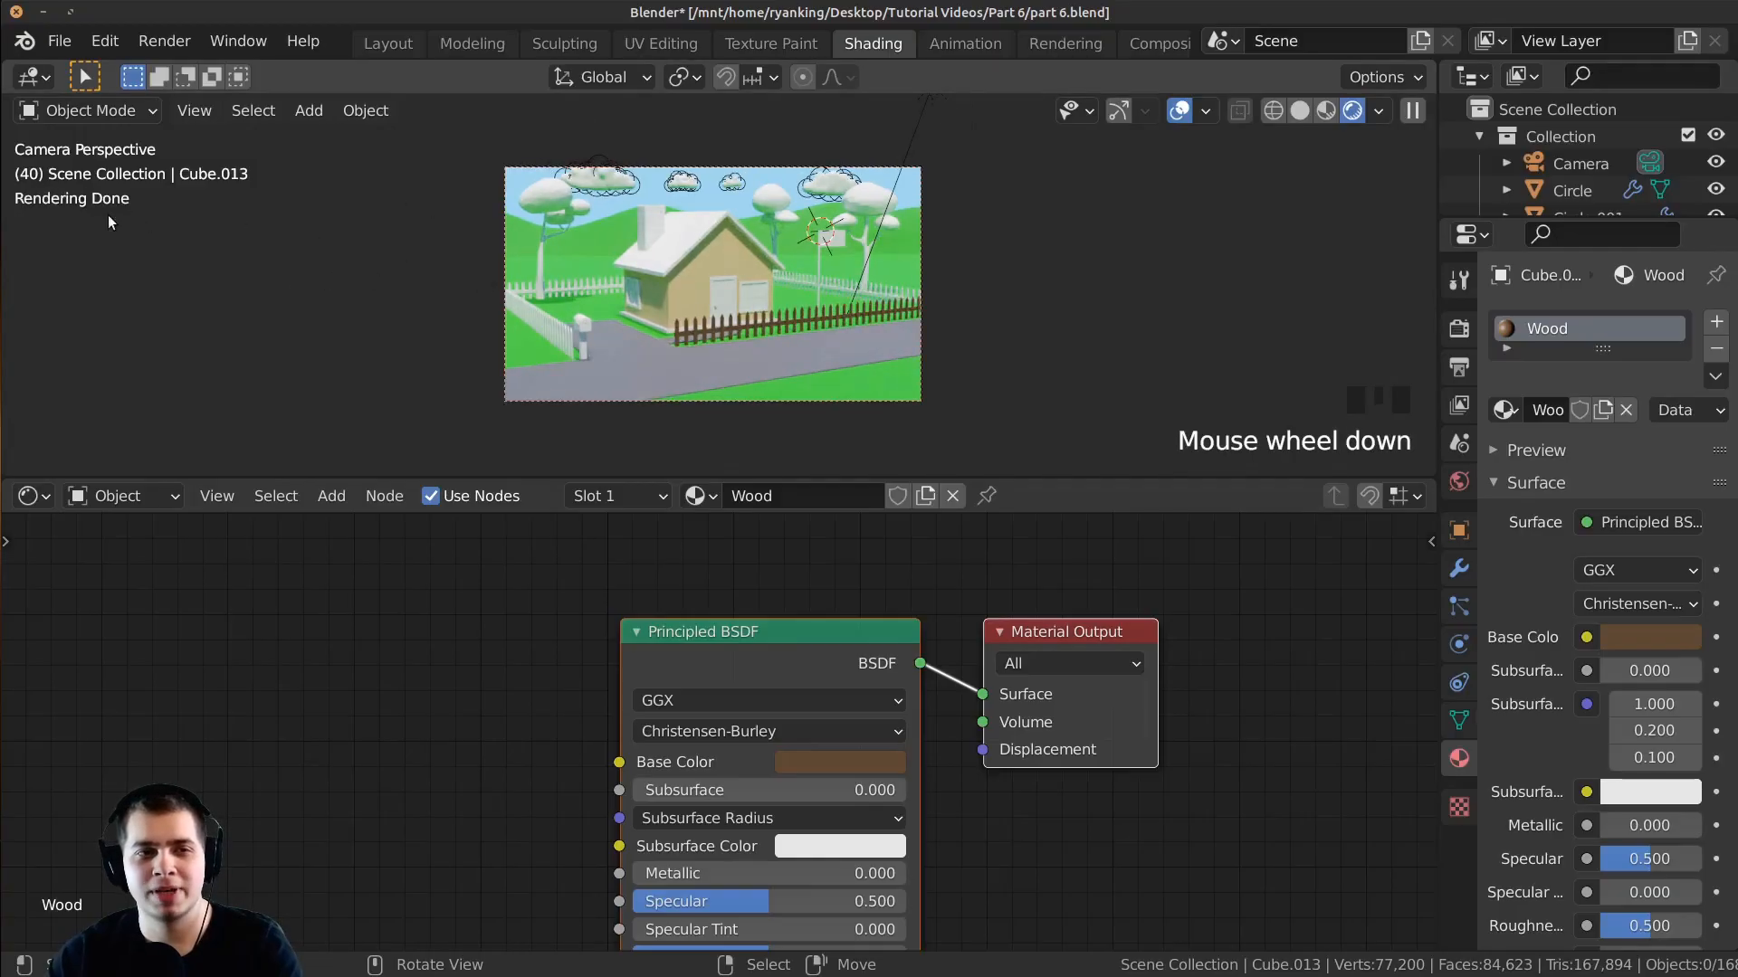
pyautogui.scroll(3, 394, 228)
pyautogui.scroll(-1, 589, 243)
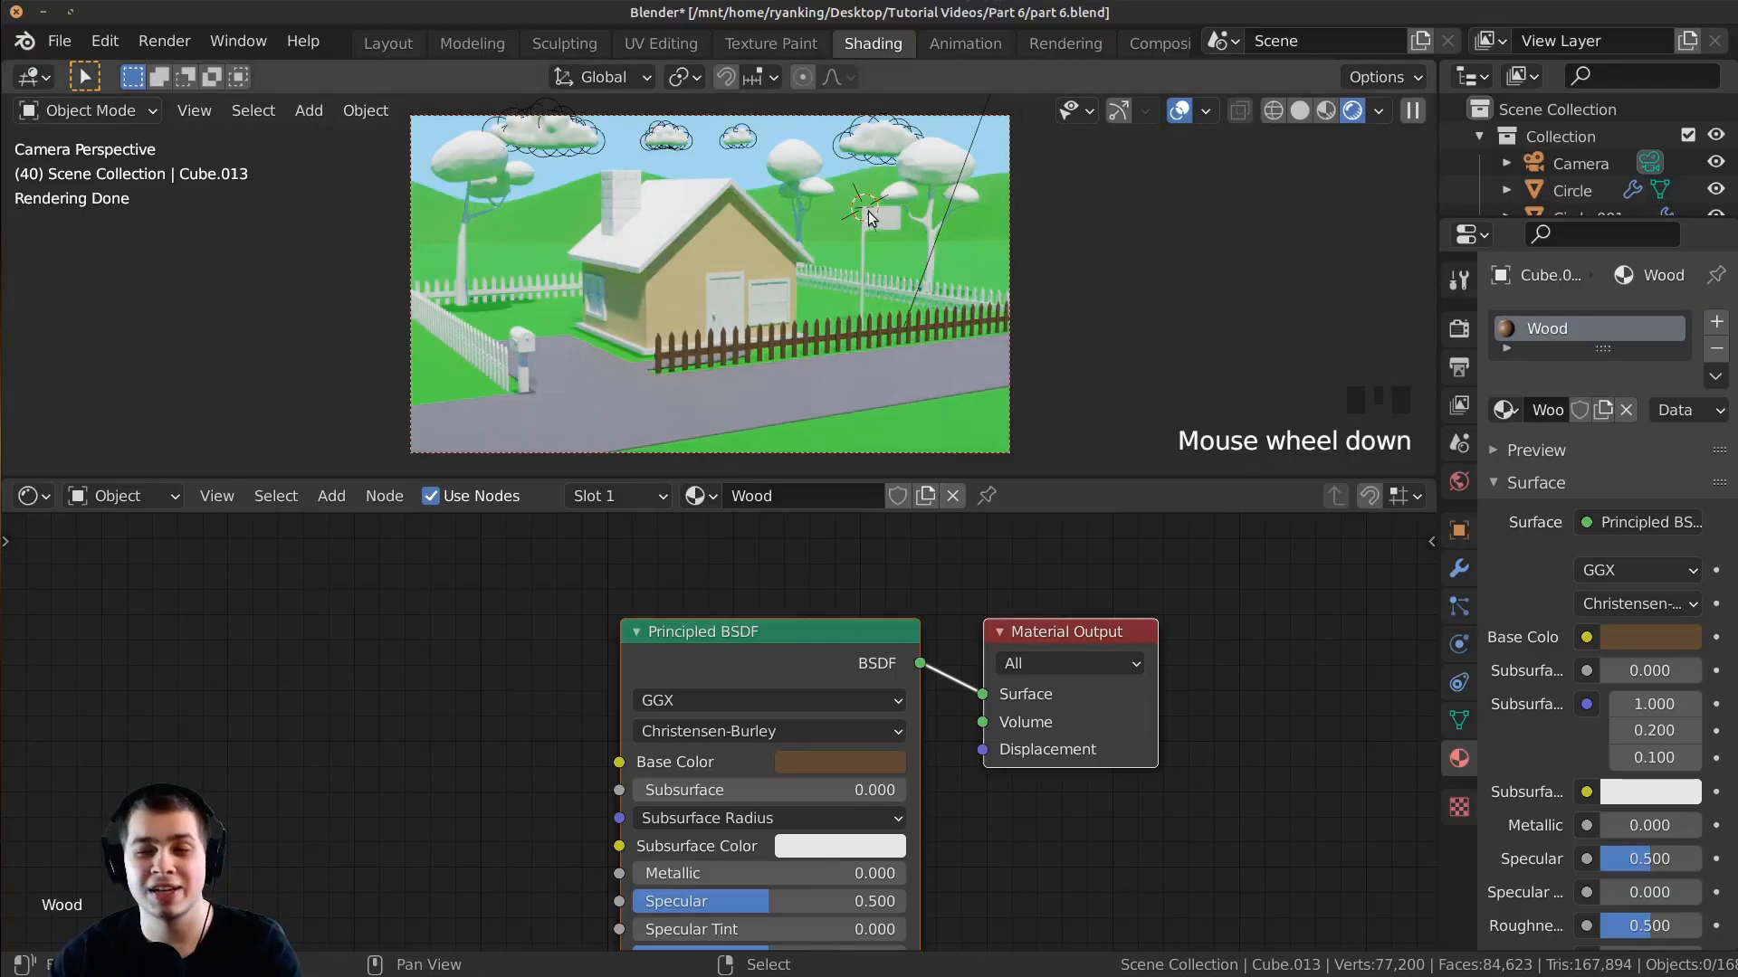
pyautogui.keyDown('shift'); pyautogui.moveTo(872, 220); pyautogui.dragTo(862, 194, button='middle'); pyautogui.keyUp('shift')
pyautogui.hotkey('ctrl', 'b')
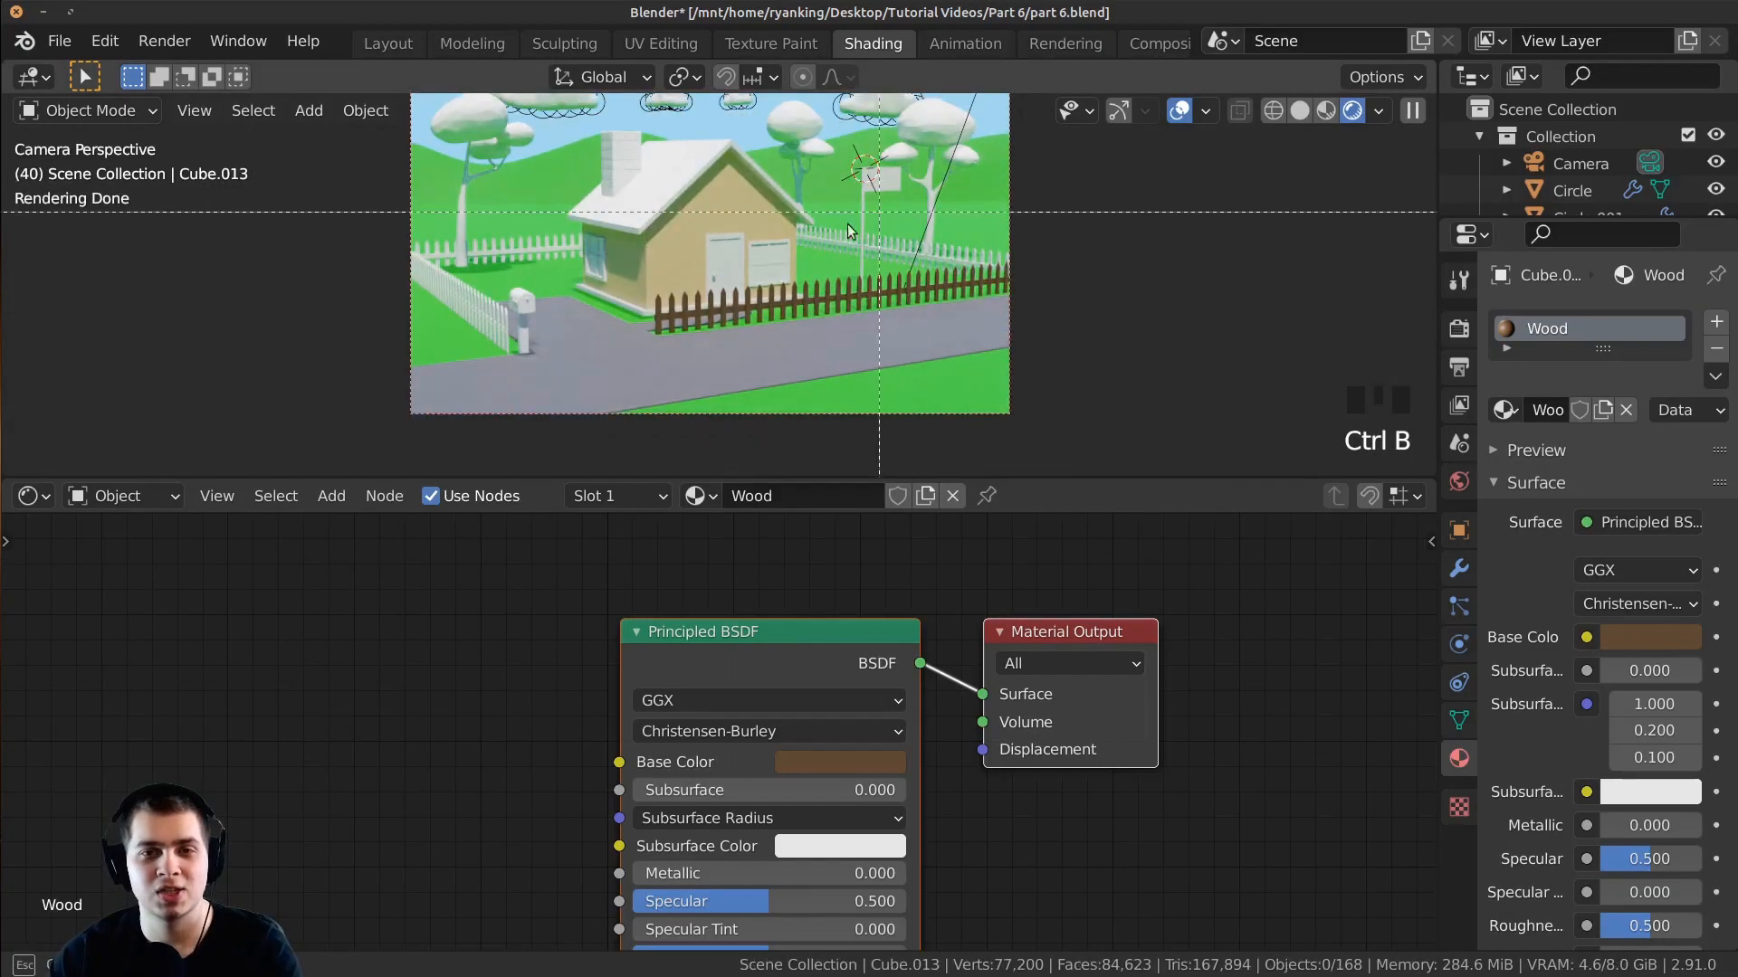
pyautogui.moveTo(754, 254); pyautogui.dragTo(627, 345)
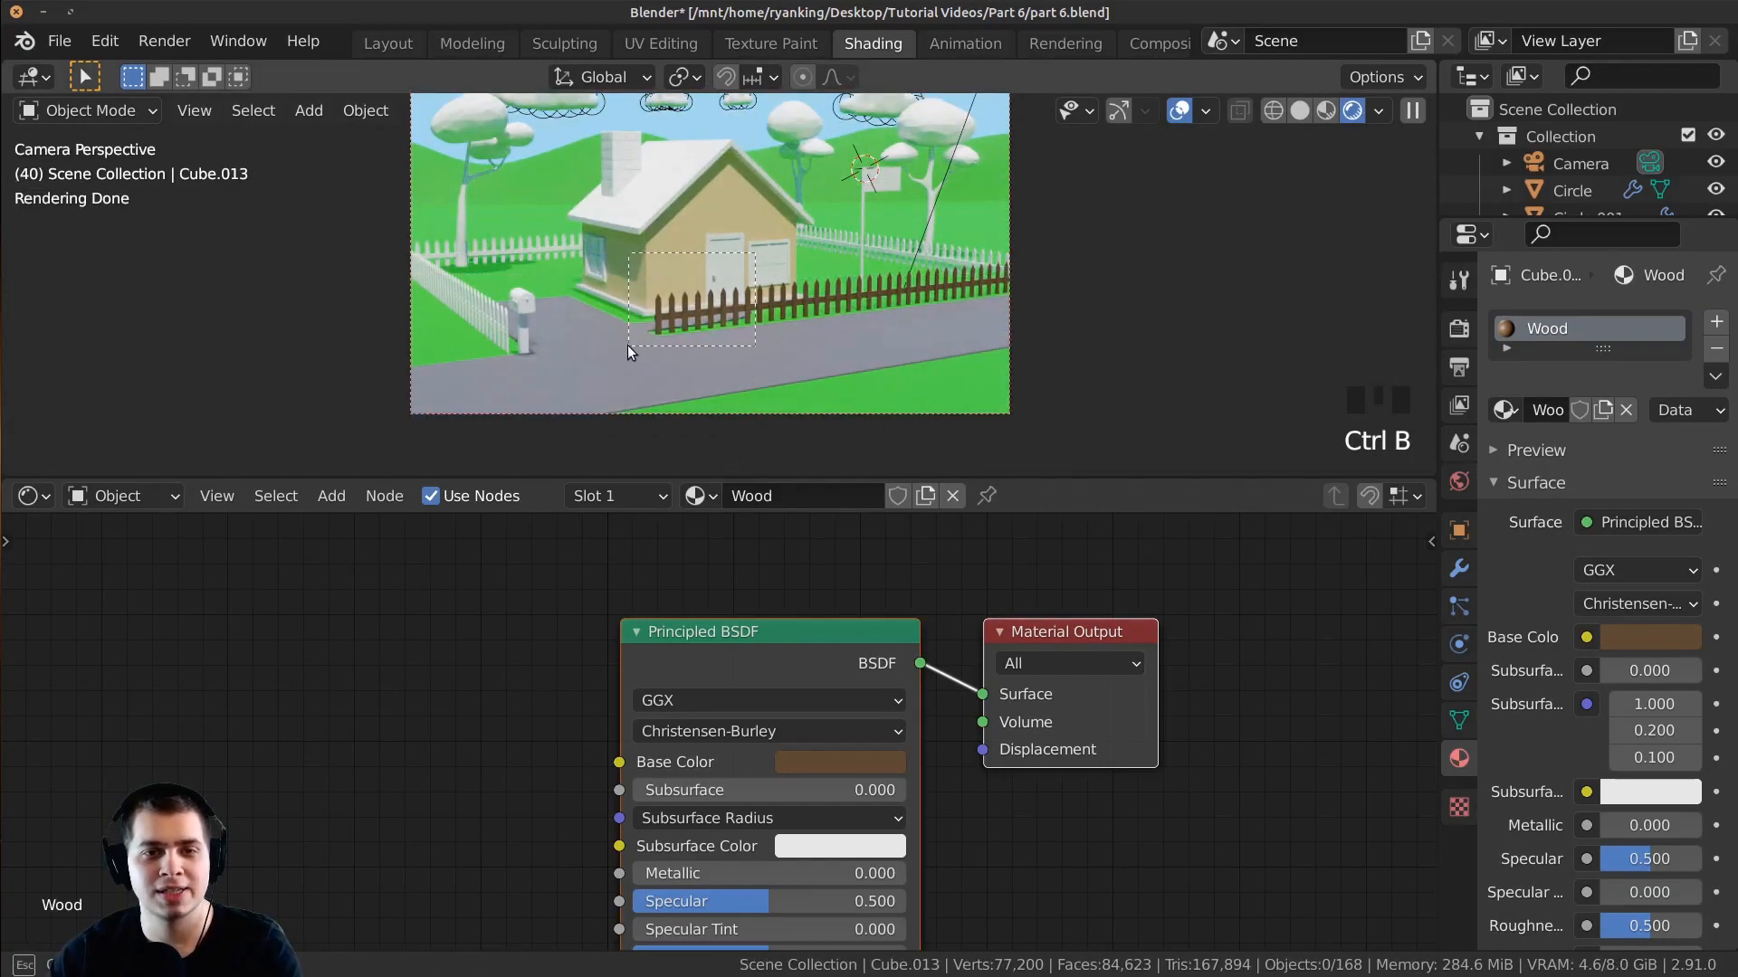
# Step: Examine the brown fence pickets closely inside the limited render region
pyautogui.scroll(3, 706, 328)
pyautogui.moveTo(706, 328)
pyautogui.keyDown('shift'); pyautogui.mouseDown(button='middle')
pyautogui.moveTo(774, 279)
pyautogui.moveTo(689, 297)
pyautogui.moveTo(682, 333)
pyautogui.mouseUp(button='middle'); pyautogui.keyUp('shift')
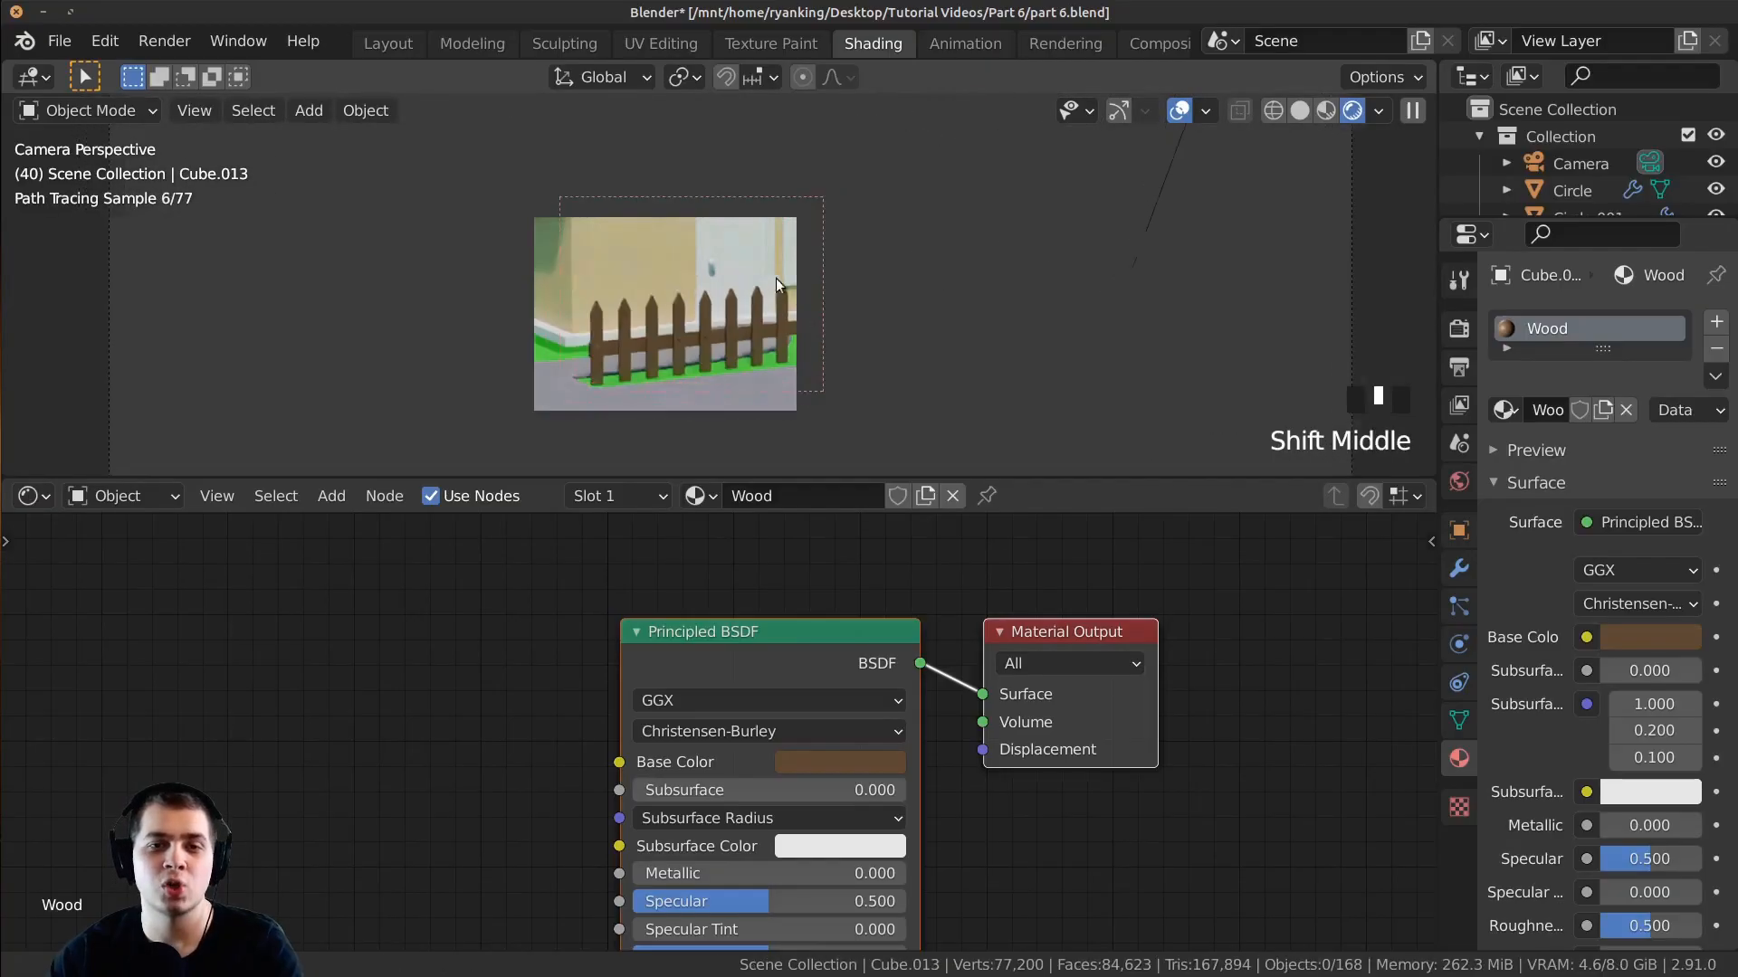
pyautogui.scroll(3, 775, 279)
pyautogui.scroll(1, 682, 332)
pyautogui.keyDown('shift'); pyautogui.moveTo(771, 240); pyautogui.dragTo(762, 231, button='middle'); pyautogui.keyUp('shift')
pyautogui.scroll(-1, 762, 231)
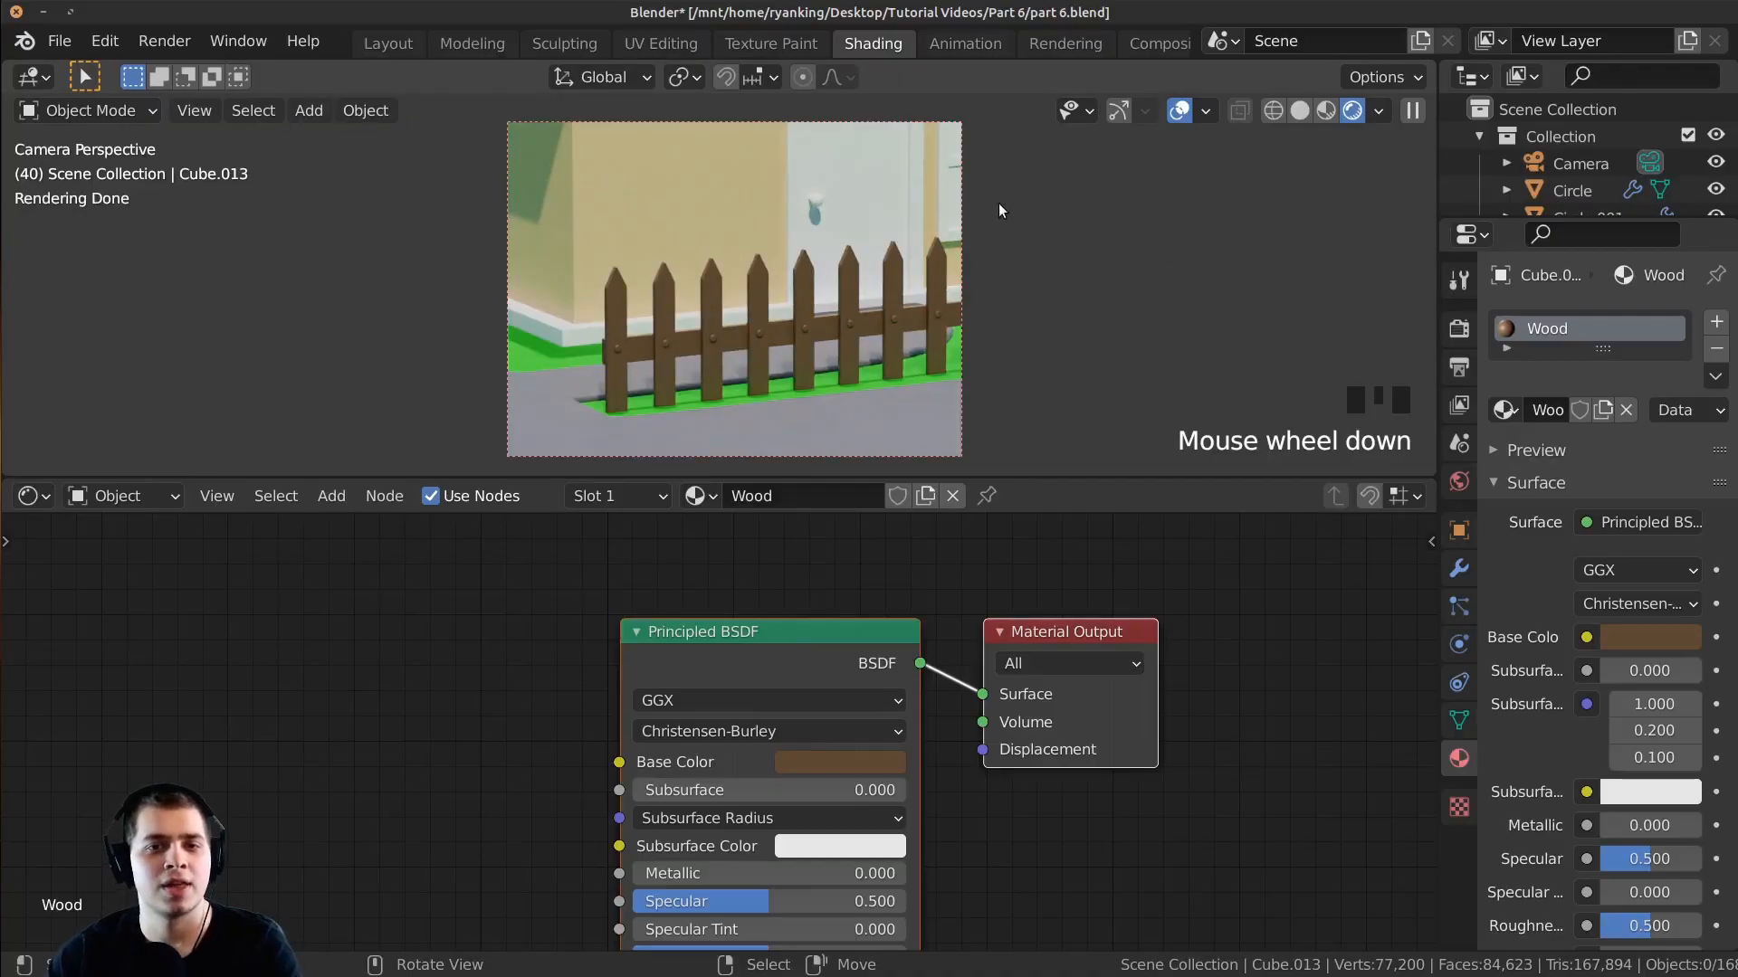
pyautogui.scroll(1, 999, 199)
pyautogui.scroll(-2, 1010, 399)
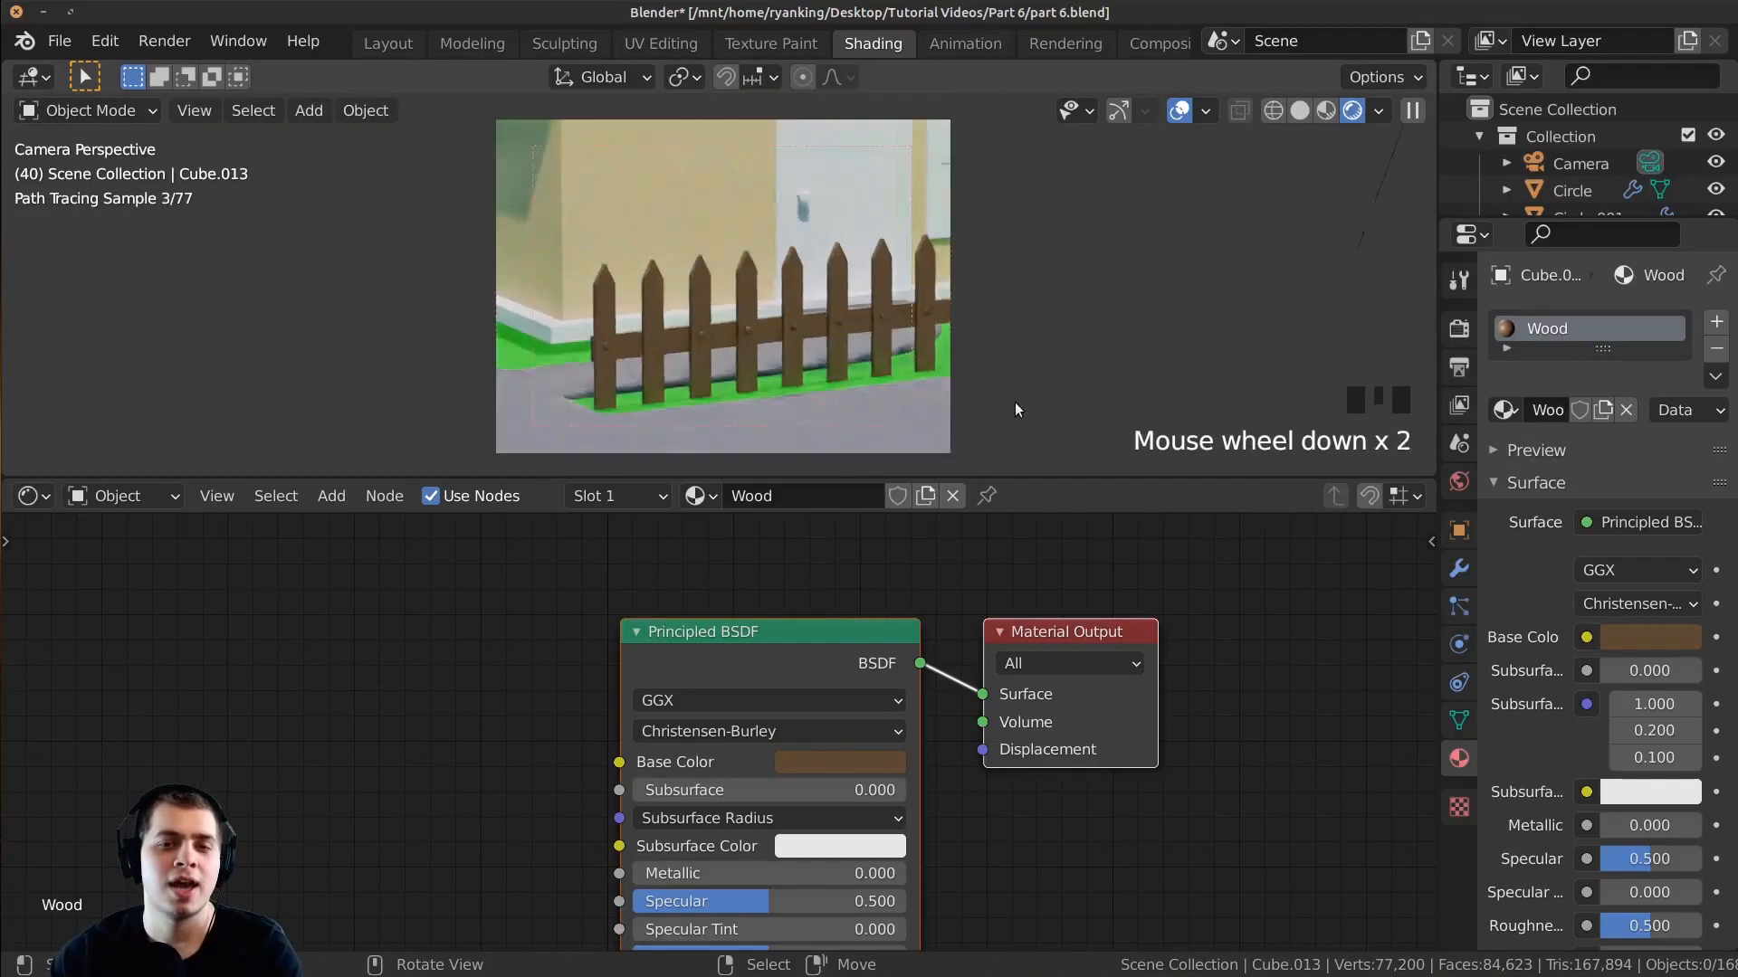
pyautogui.scroll(-9, 1011, 404)
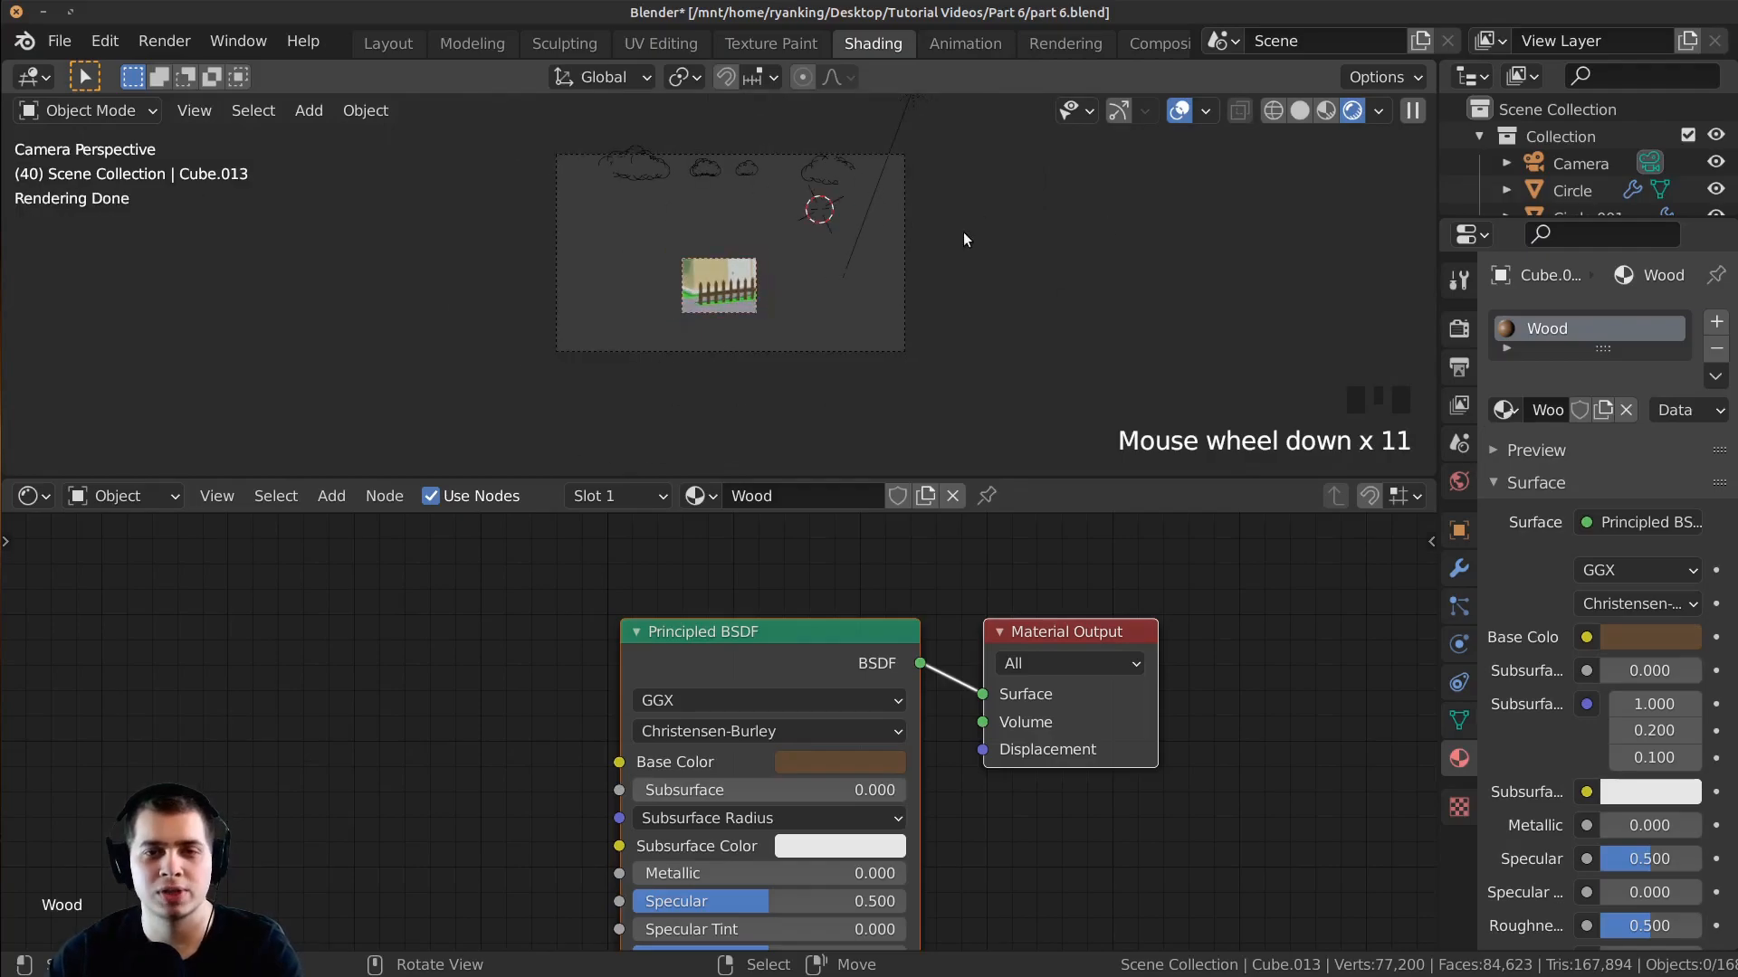
# Step: Redraw the render region so that it covers the whole camera frame again
pyautogui.hotkey('ctrl', 'b')
pyautogui.moveTo(1051, 121); pyautogui.dragTo(413, 418)
pyautogui.hotkey('ctrl', 'b')
pyautogui.moveTo(1017, 101); pyautogui.dragTo(411, 392)
# Step: Leave the camera view and limit the render region to a small area around the house in the perspective view
pyautogui.keyDown('shift'); pyautogui.moveTo(927, 248); pyautogui.dragTo(914, 361, button='middle'); pyautogui.keyUp('shift')
pyautogui.scroll(-2, 939, 346)
pyautogui.scroll(-3, 939, 346)
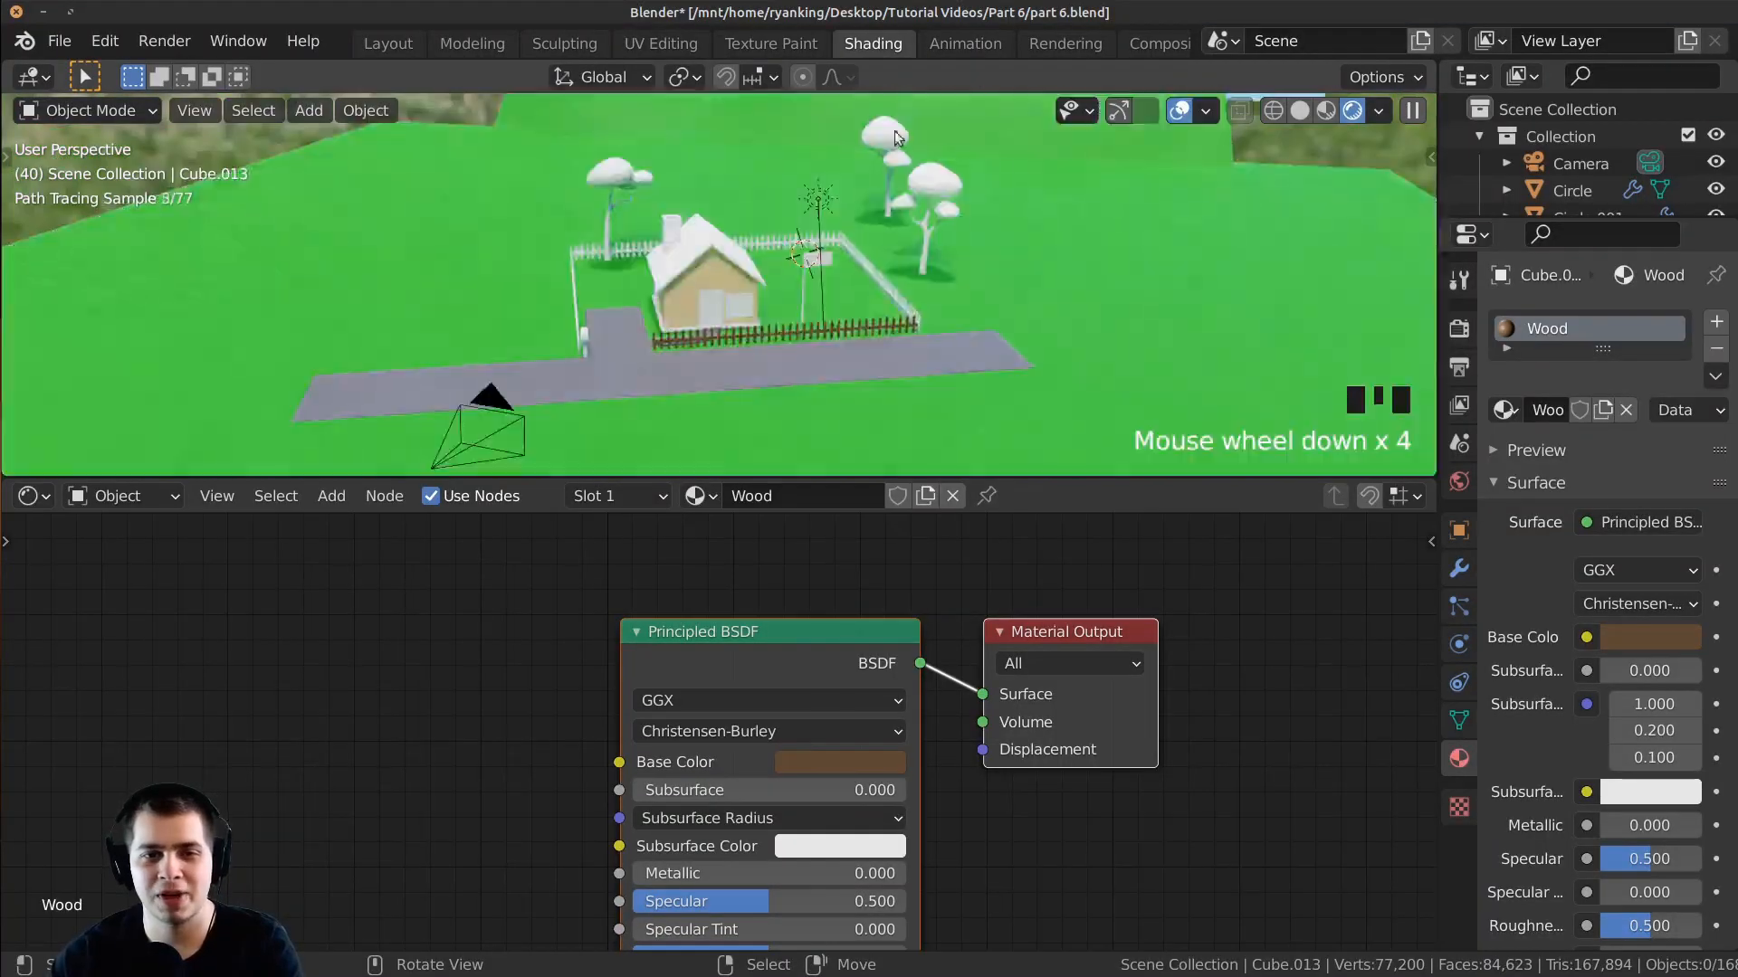
pyautogui.scroll(2, 817, 224)
pyautogui.middleClick(817, 225)
pyautogui.hotkey('ctrl', 'b')
pyautogui.moveTo(912, 191); pyautogui.dragTo(717, 328)
# Step: Redraw a larger render region over the perspective view and return to the camera view
pyautogui.middleClick(733, 359)
pyautogui.moveTo(824, 394); pyautogui.dragTo(855, 186, button='middle')
pyautogui.moveTo(780, 340); pyautogui.dragTo(771, 362, button='middle')
pyautogui.hotkey('ctrl', 'b')
pyautogui.moveTo(1008, 123)
pyautogui.mouseDown()
pyautogui.moveTo(971, 209)
pyautogui.moveTo(464, 386)
pyautogui.mouseUp()
pyautogui.press('KP_0')
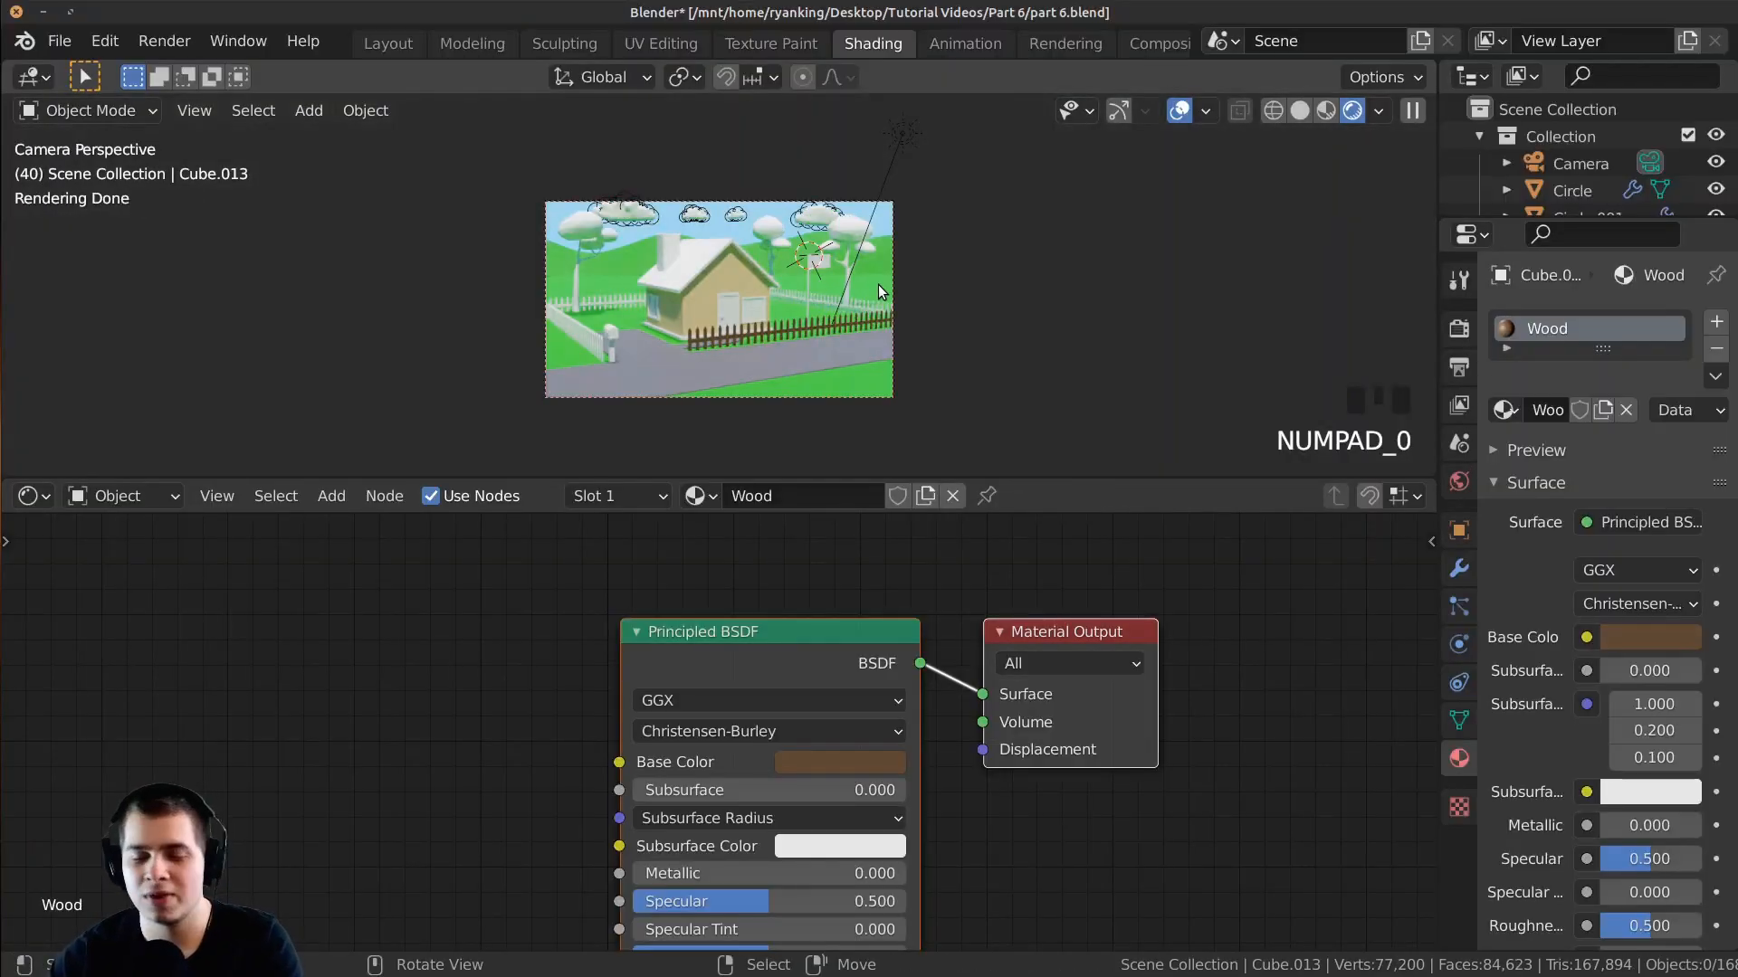
# Step: Leave the camera view and show the sidebar of the 3D viewport
pyautogui.press('KP_0')
pyautogui.moveTo(880, 291); pyautogui.dragTo(846, 267, button='middle')
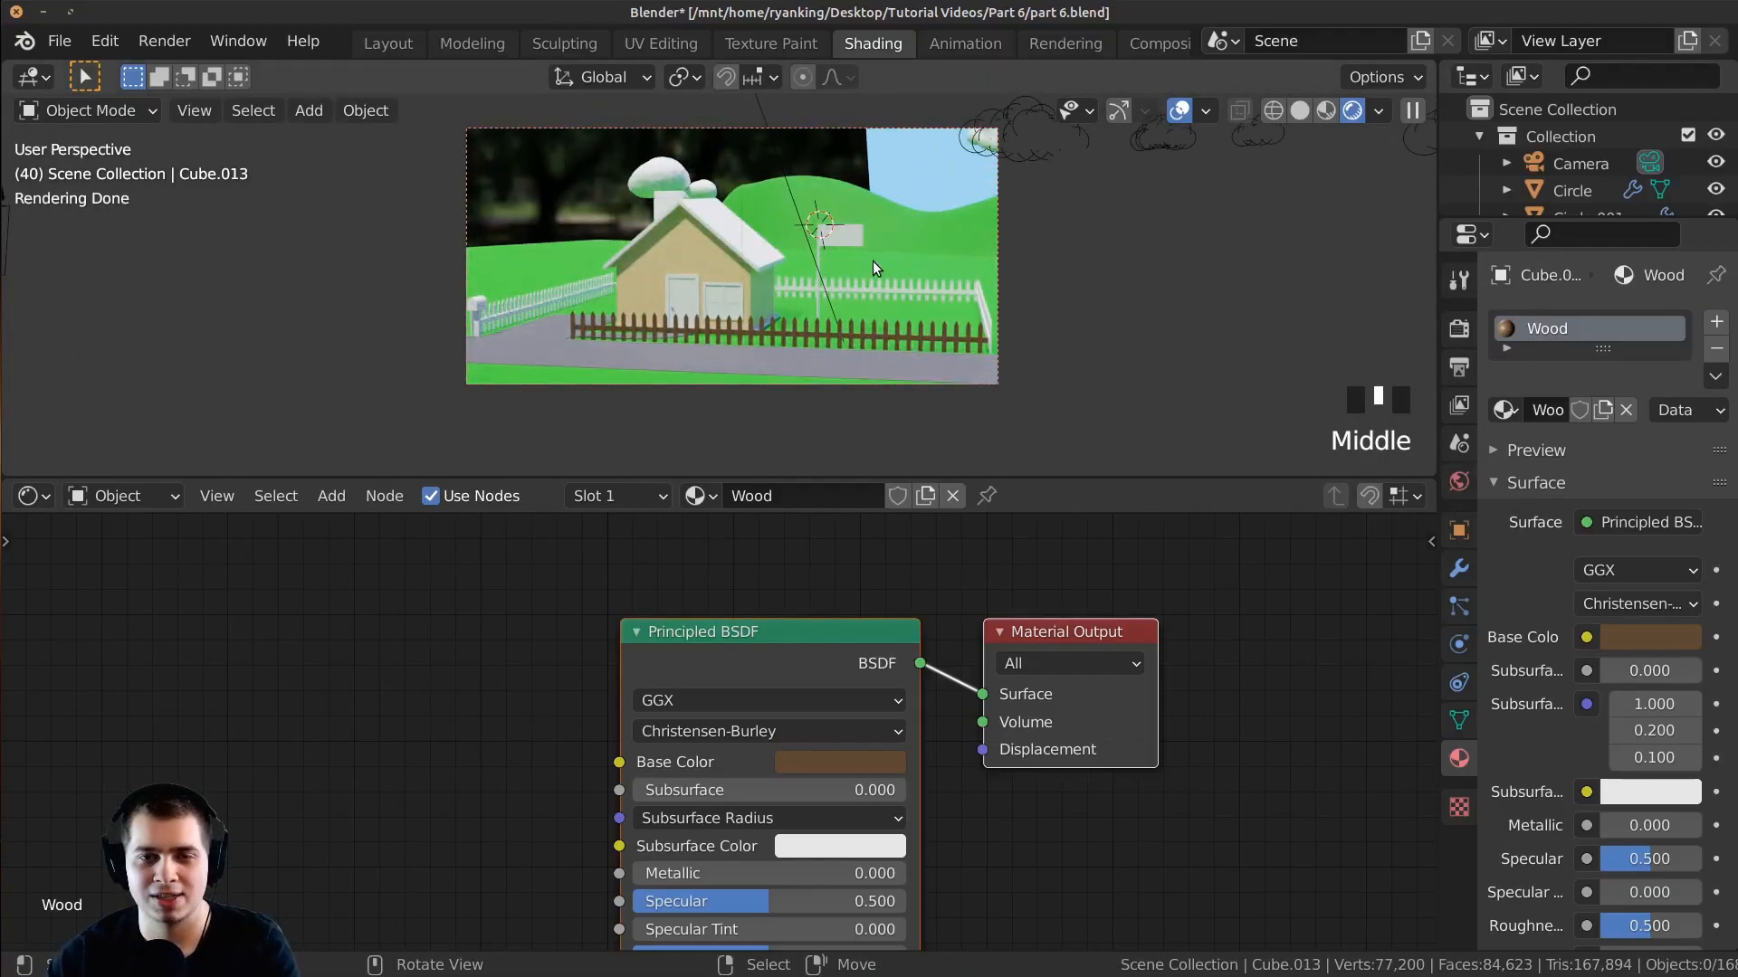
pyautogui.moveTo(998, 334); pyautogui.dragTo(985, 338, button='middle')
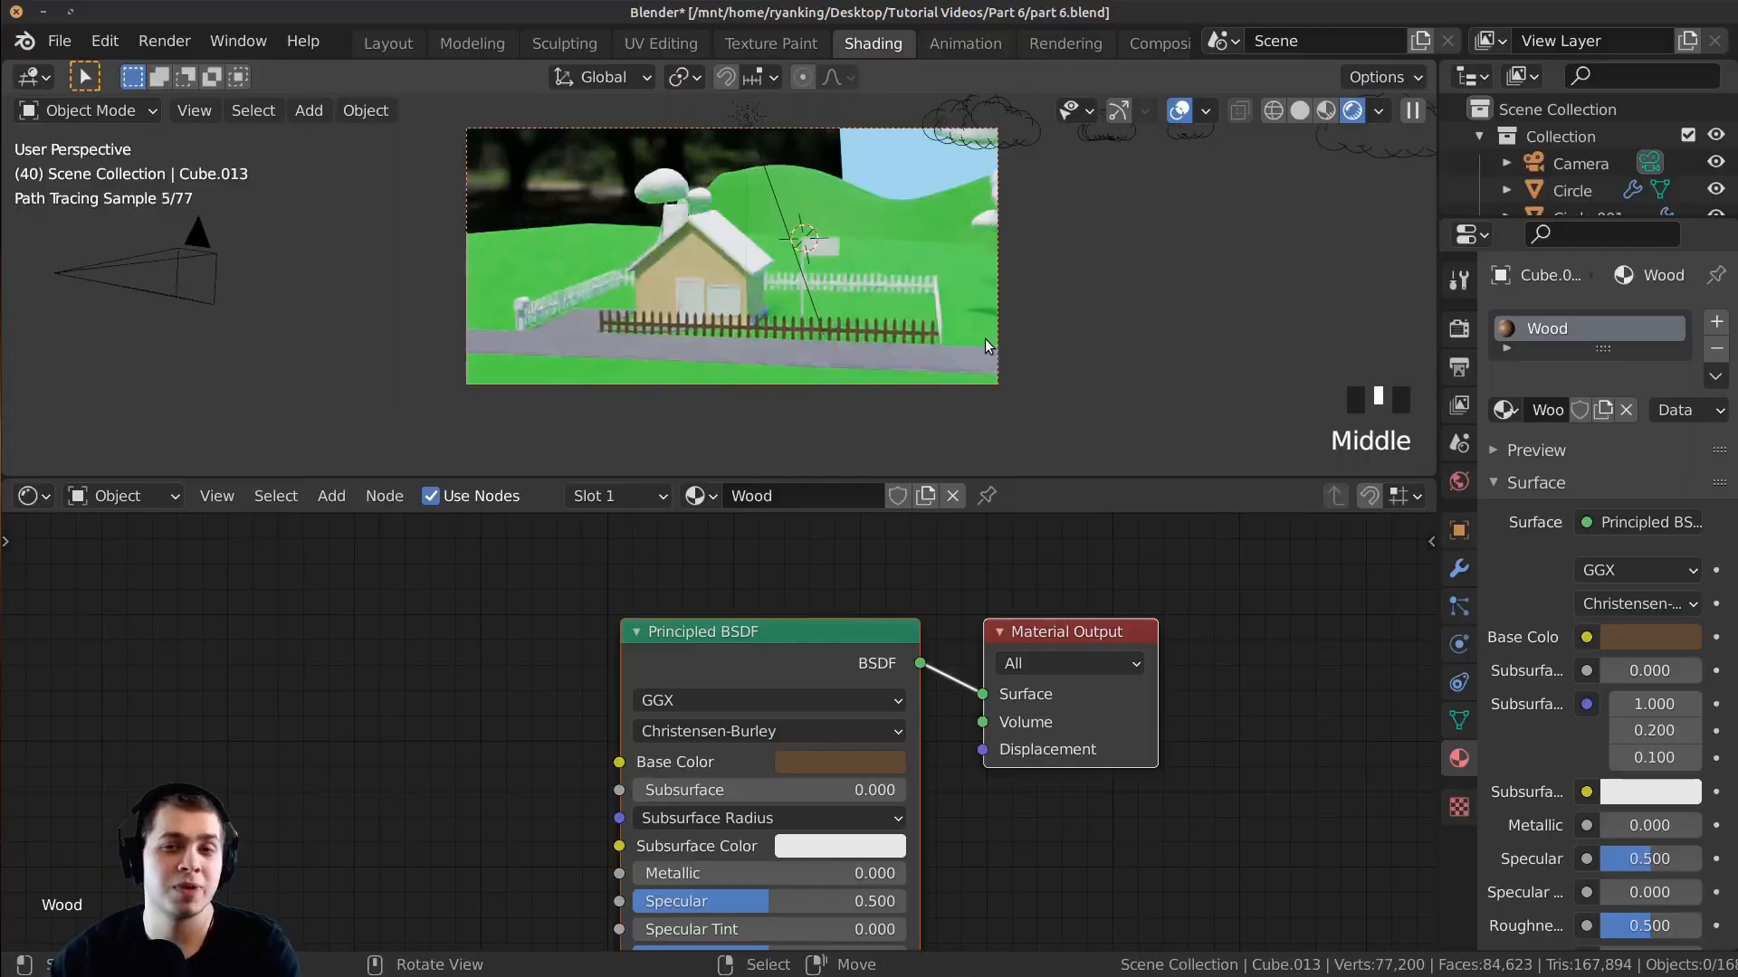
pyautogui.press('n')
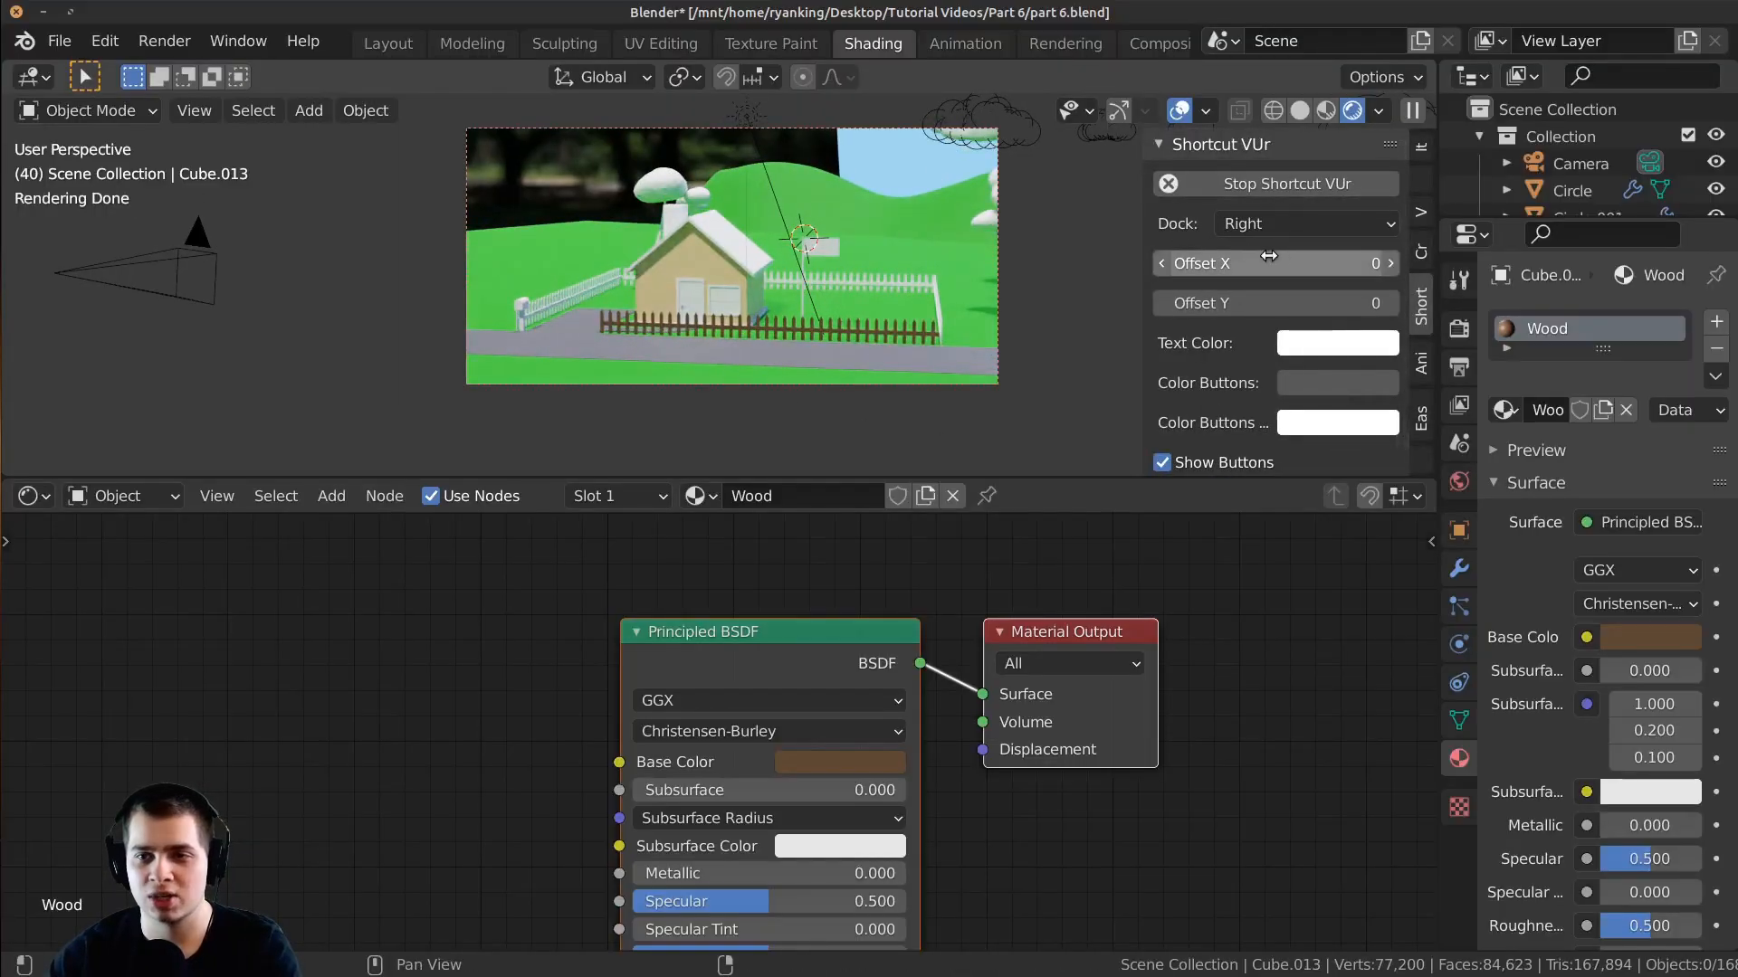
# Step: Switch to the Layout workspace and redraw the render region around the house in the perspective view
pyautogui.click(388, 44)
pyautogui.moveTo(883, 353); pyautogui.dragTo(822, 377, button='middle')
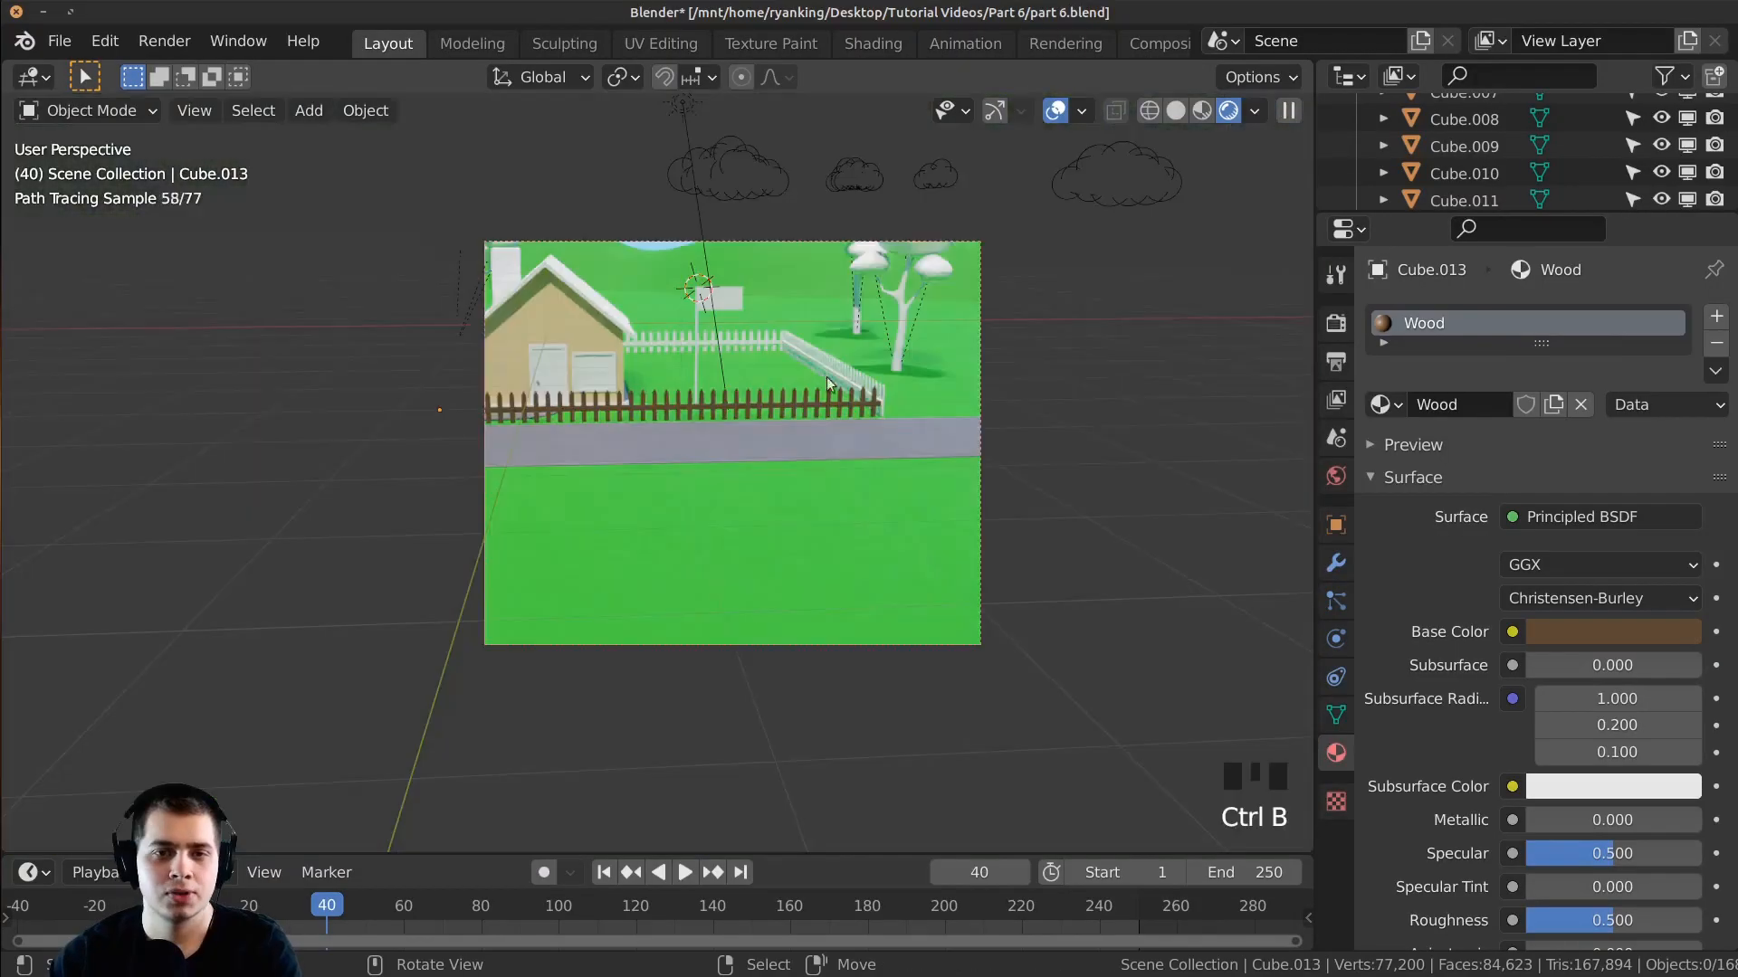
pyautogui.moveTo(827, 376); pyautogui.dragTo(1169, 329, button='middle')
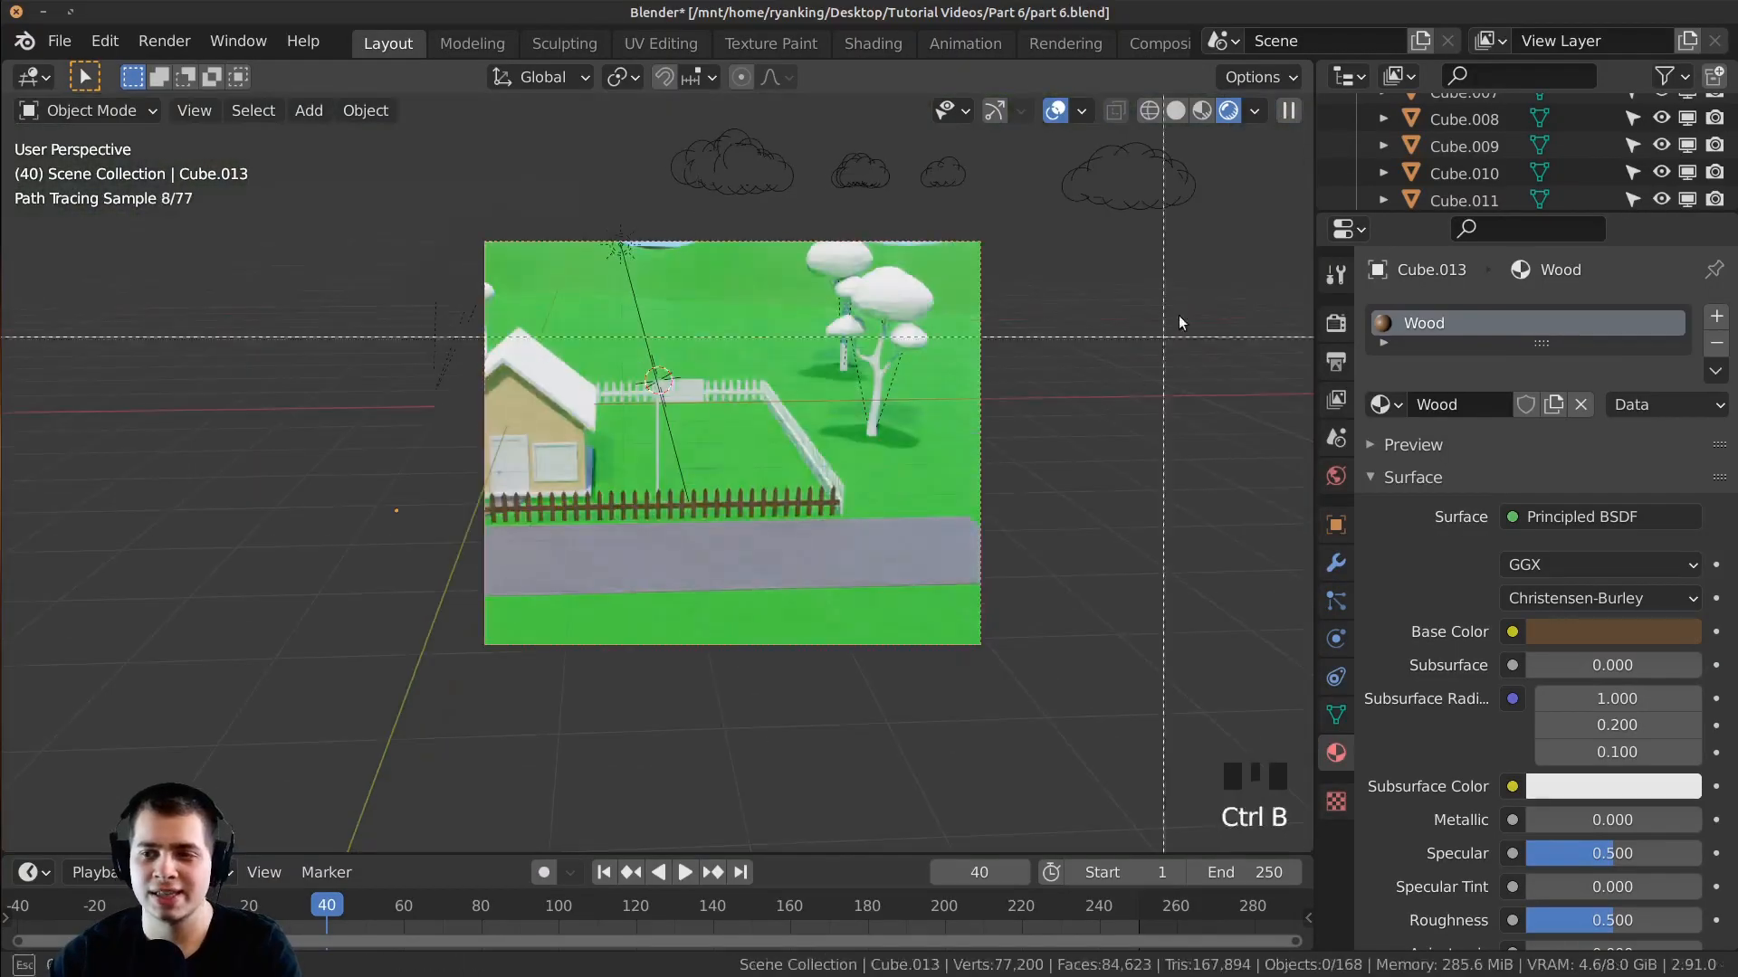
pyautogui.hotkey('ctrl', 'b')
pyautogui.moveTo(1248, 193); pyautogui.dragTo(576, 546)
# Step: Try a smaller render region on the grass, then redraw it over nearly the whole perspective view
pyautogui.moveTo(576, 546); pyautogui.dragTo(659, 443, button='middle')
pyautogui.scroll(-3, 659, 445)
pyautogui.hotkey('ctrl', 'b')
pyautogui.moveTo(737, 383); pyautogui.dragTo(463, 702)
pyautogui.keyDown('shift'); pyautogui.moveTo(679, 561); pyautogui.dragTo(938, 501, button='middle'); pyautogui.keyUp('shift')
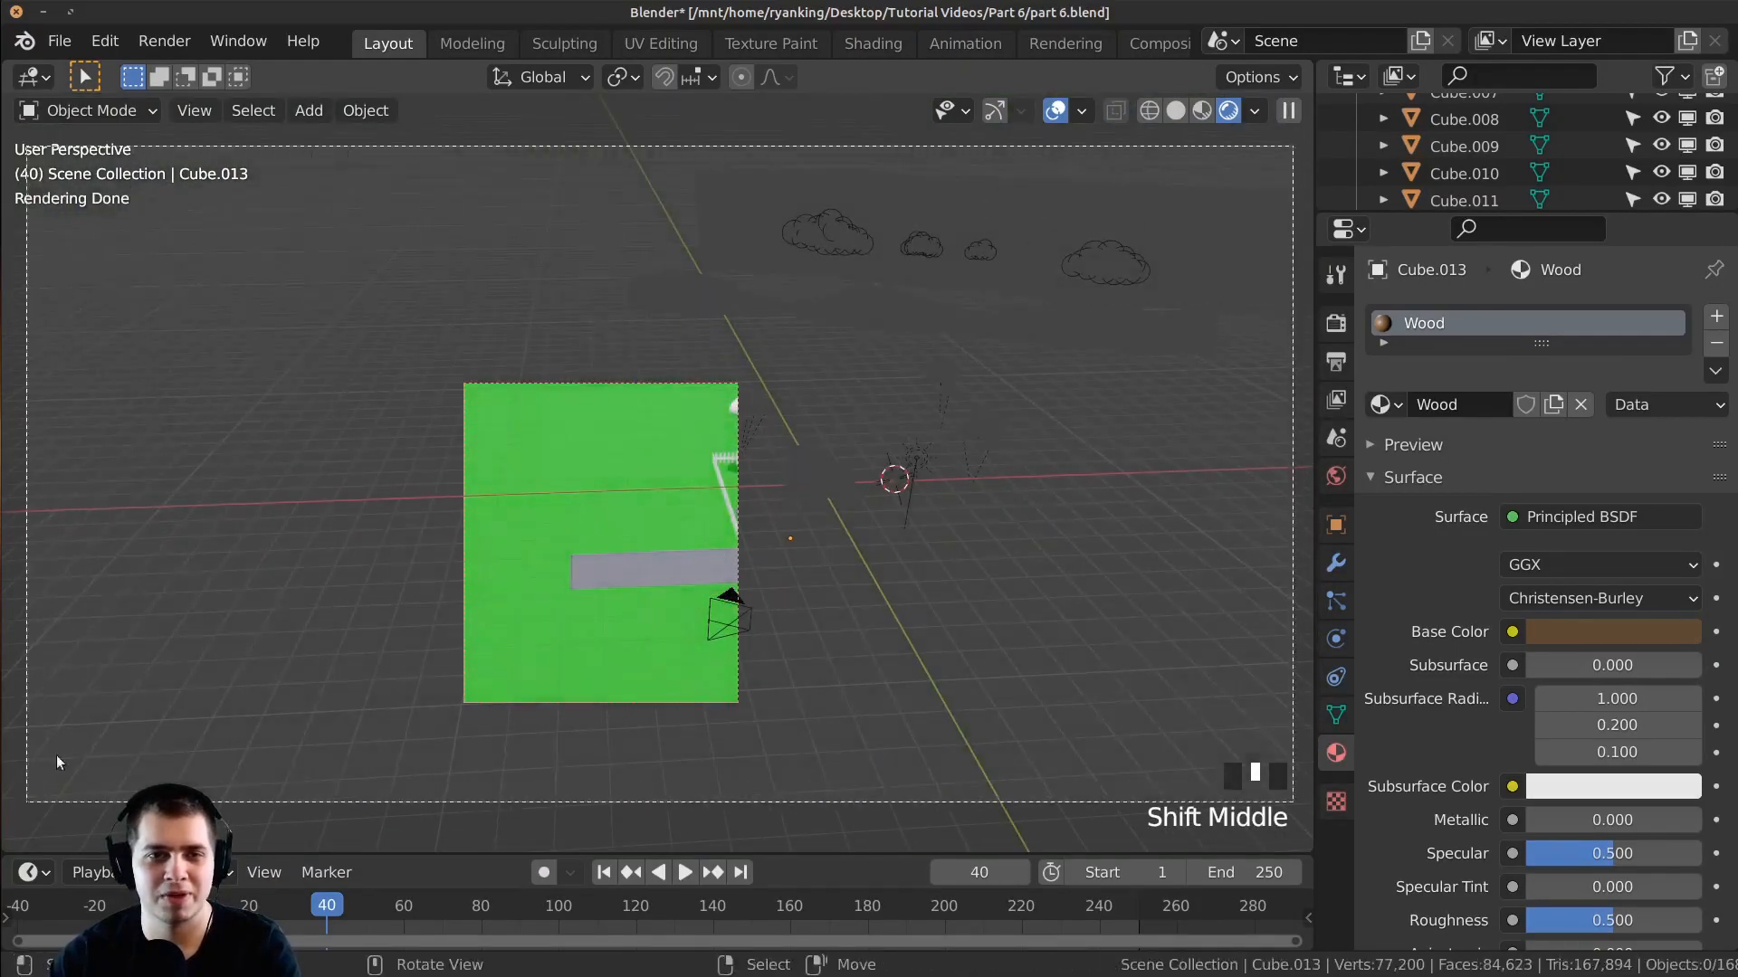
pyautogui.hotkey('ctrl', 'b')
pyautogui.moveTo(1291, 148); pyautogui.dragTo(28, 800)
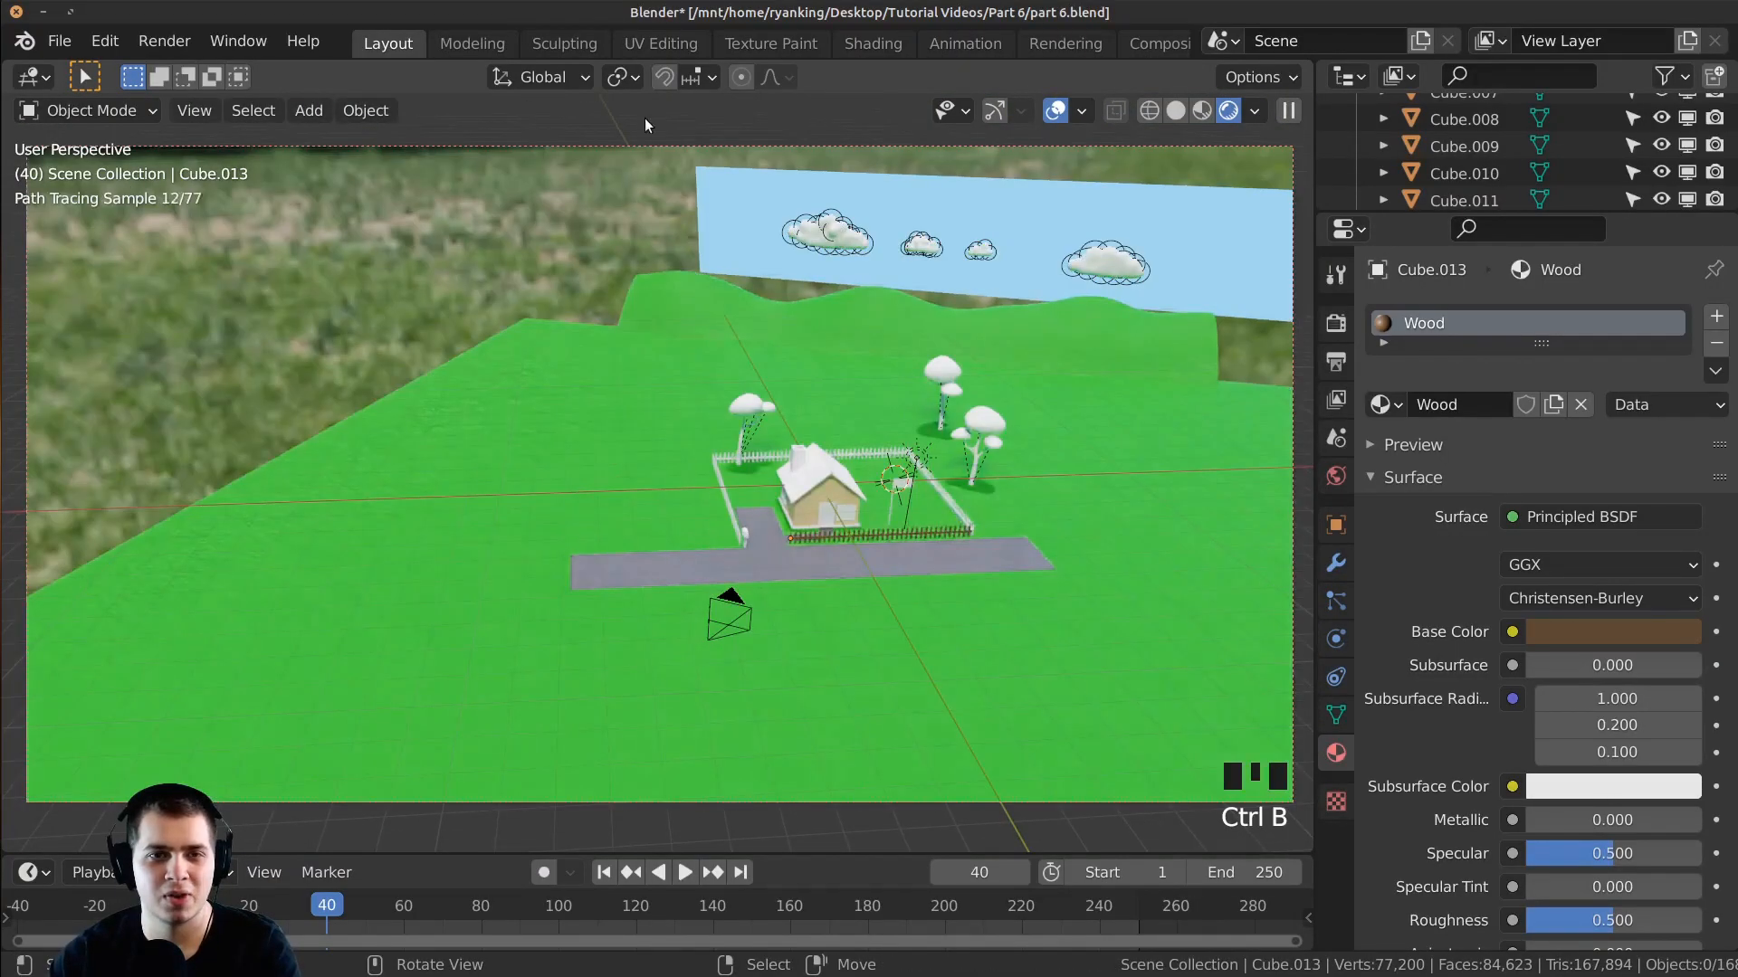
# Step: Turn off Render Region in the view settings so the whole perspective view is rendered
pyautogui.keyDown('shift'); pyautogui.moveTo(686, 178); pyautogui.dragTo(812, 275, button='middle'); pyautogui.keyUp('shift')
pyautogui.press('n')
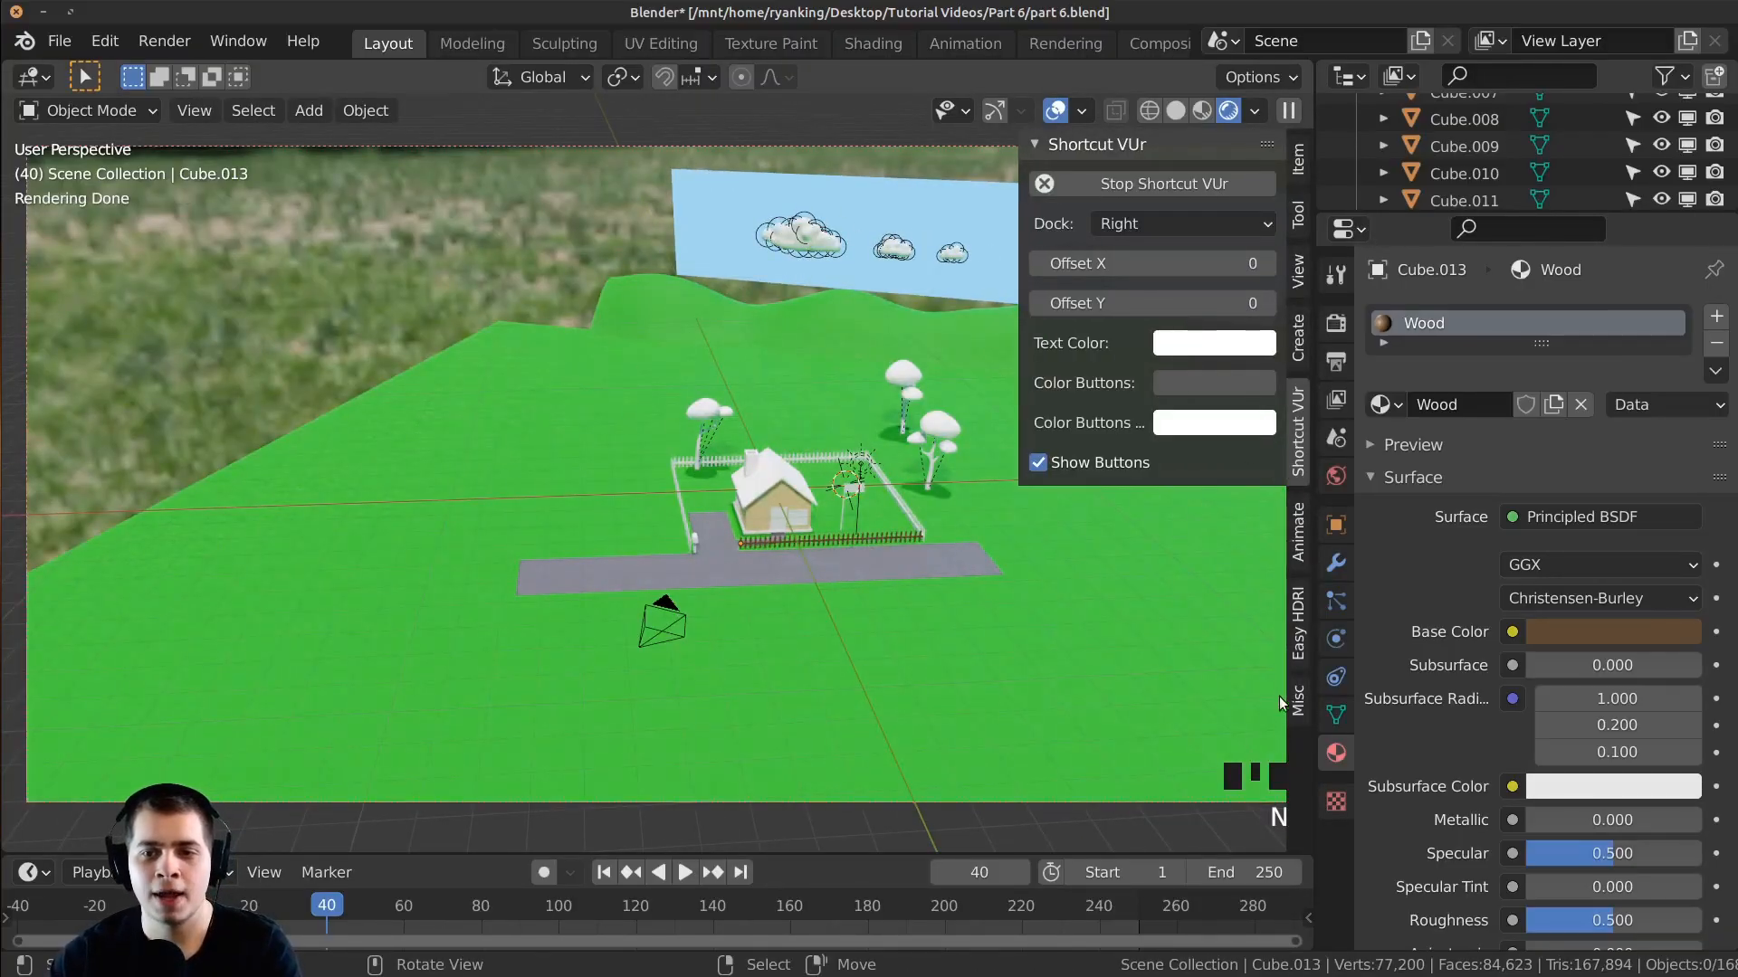
pyautogui.click(1298, 272)
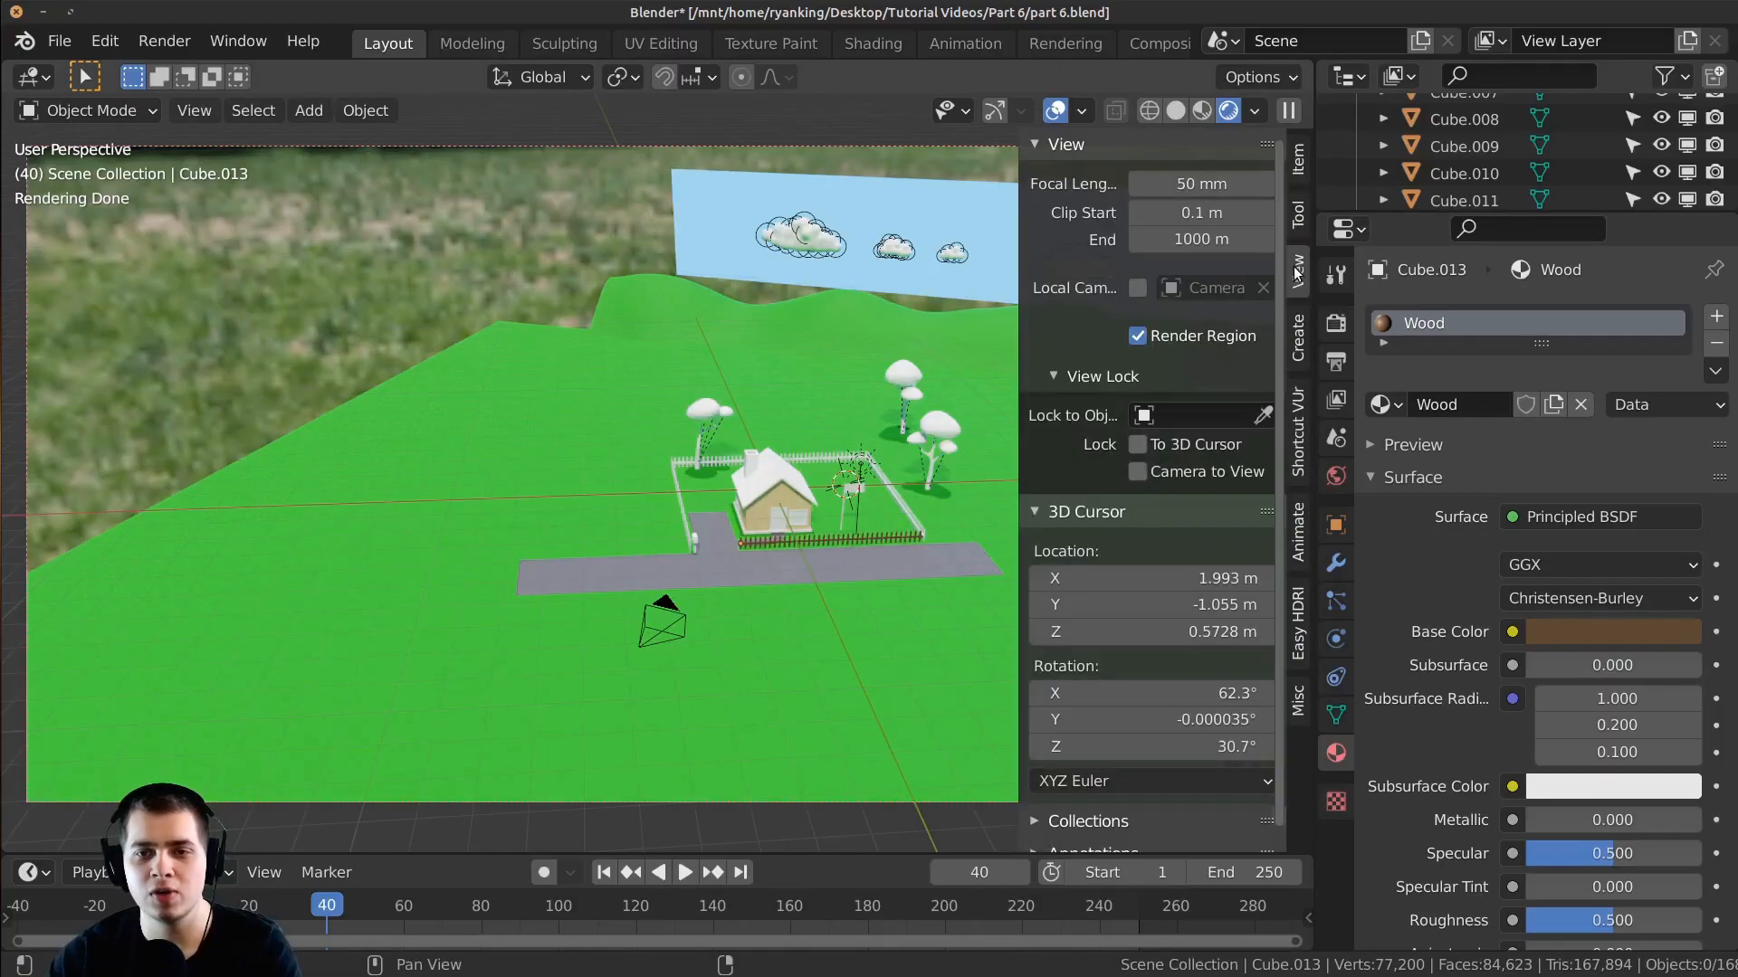
pyautogui.click(1138, 336)
pyautogui.press('n')
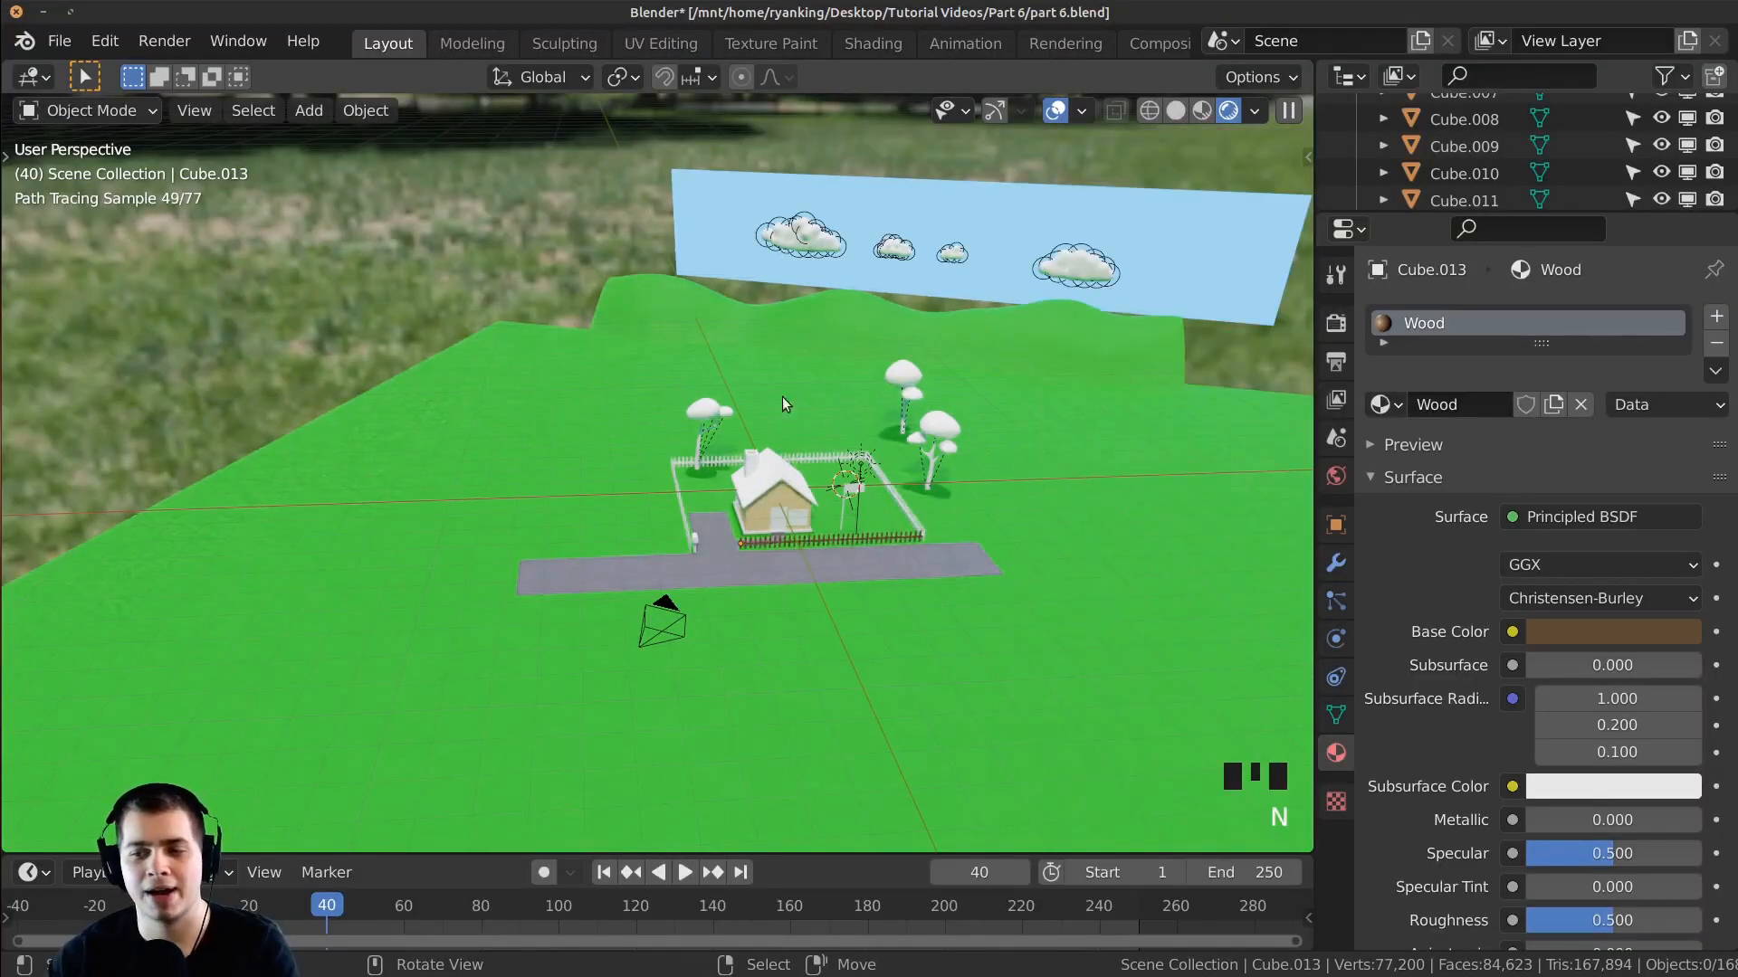
# Step: Draw a small render region tightly around the house and turn Render Region off again
pyautogui.keyDown('shift'); pyautogui.moveTo(934, 382); pyautogui.dragTo(758, 375, button='middle'); pyautogui.keyUp('shift')
pyautogui.hotkey('ctrl', 'b')
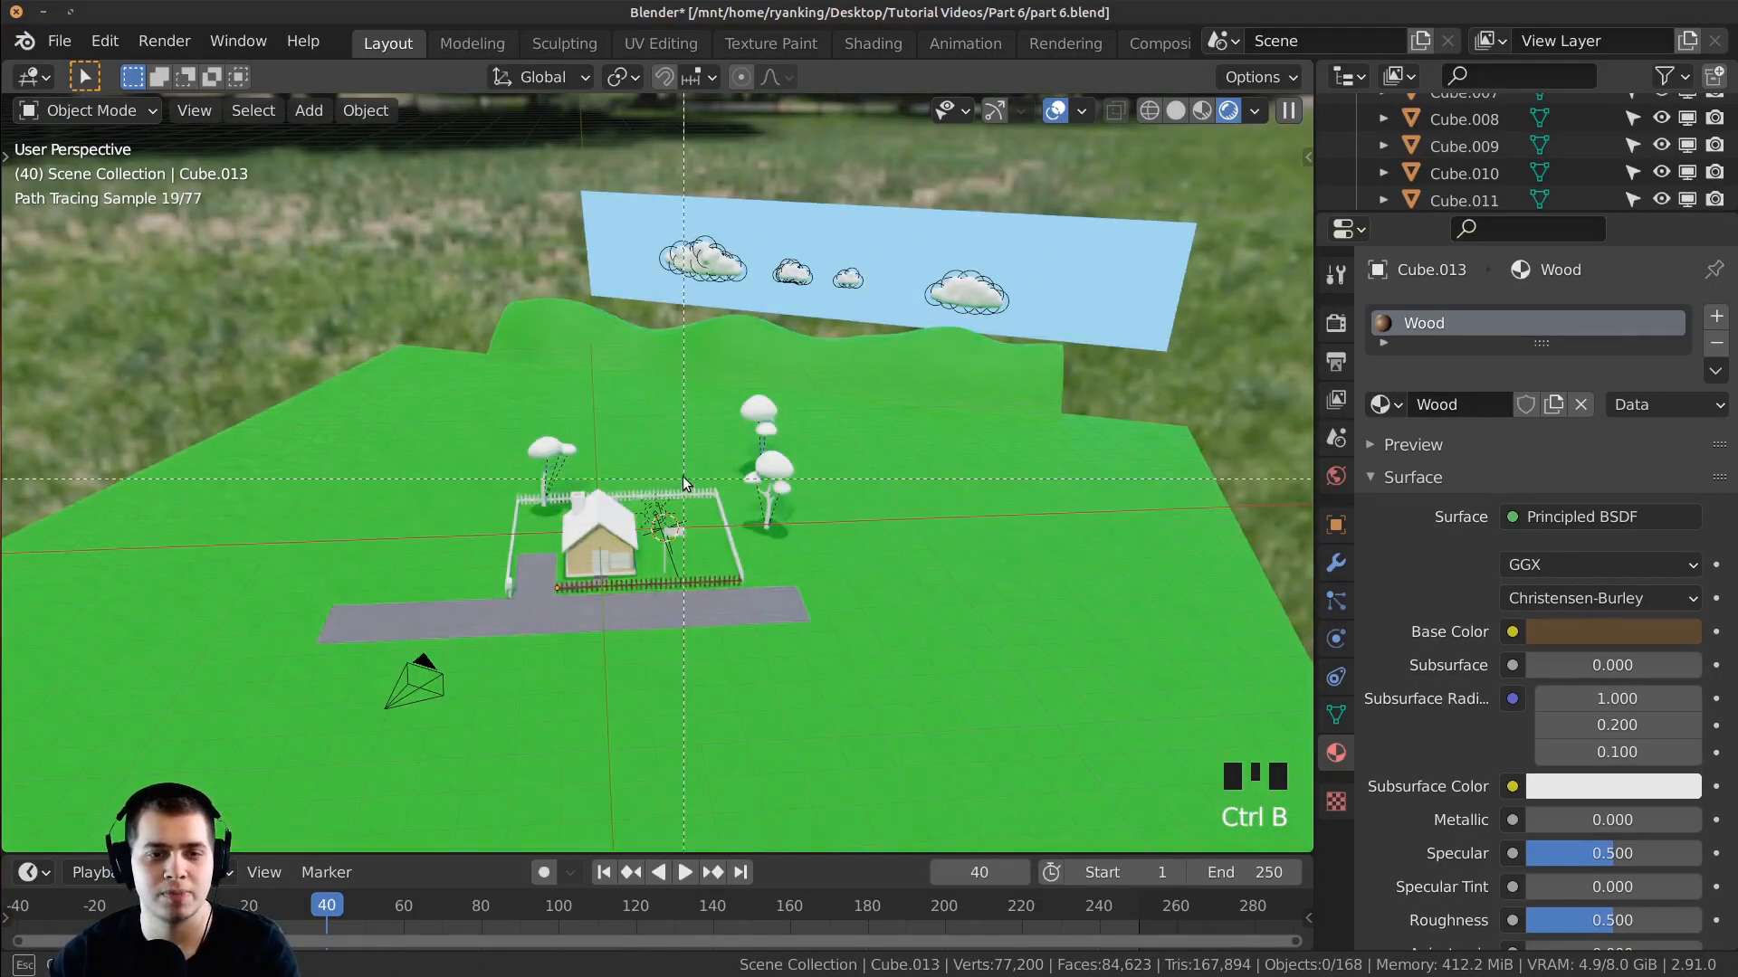
pyautogui.moveTo(541, 577); pyautogui.dragTo(522, 593)
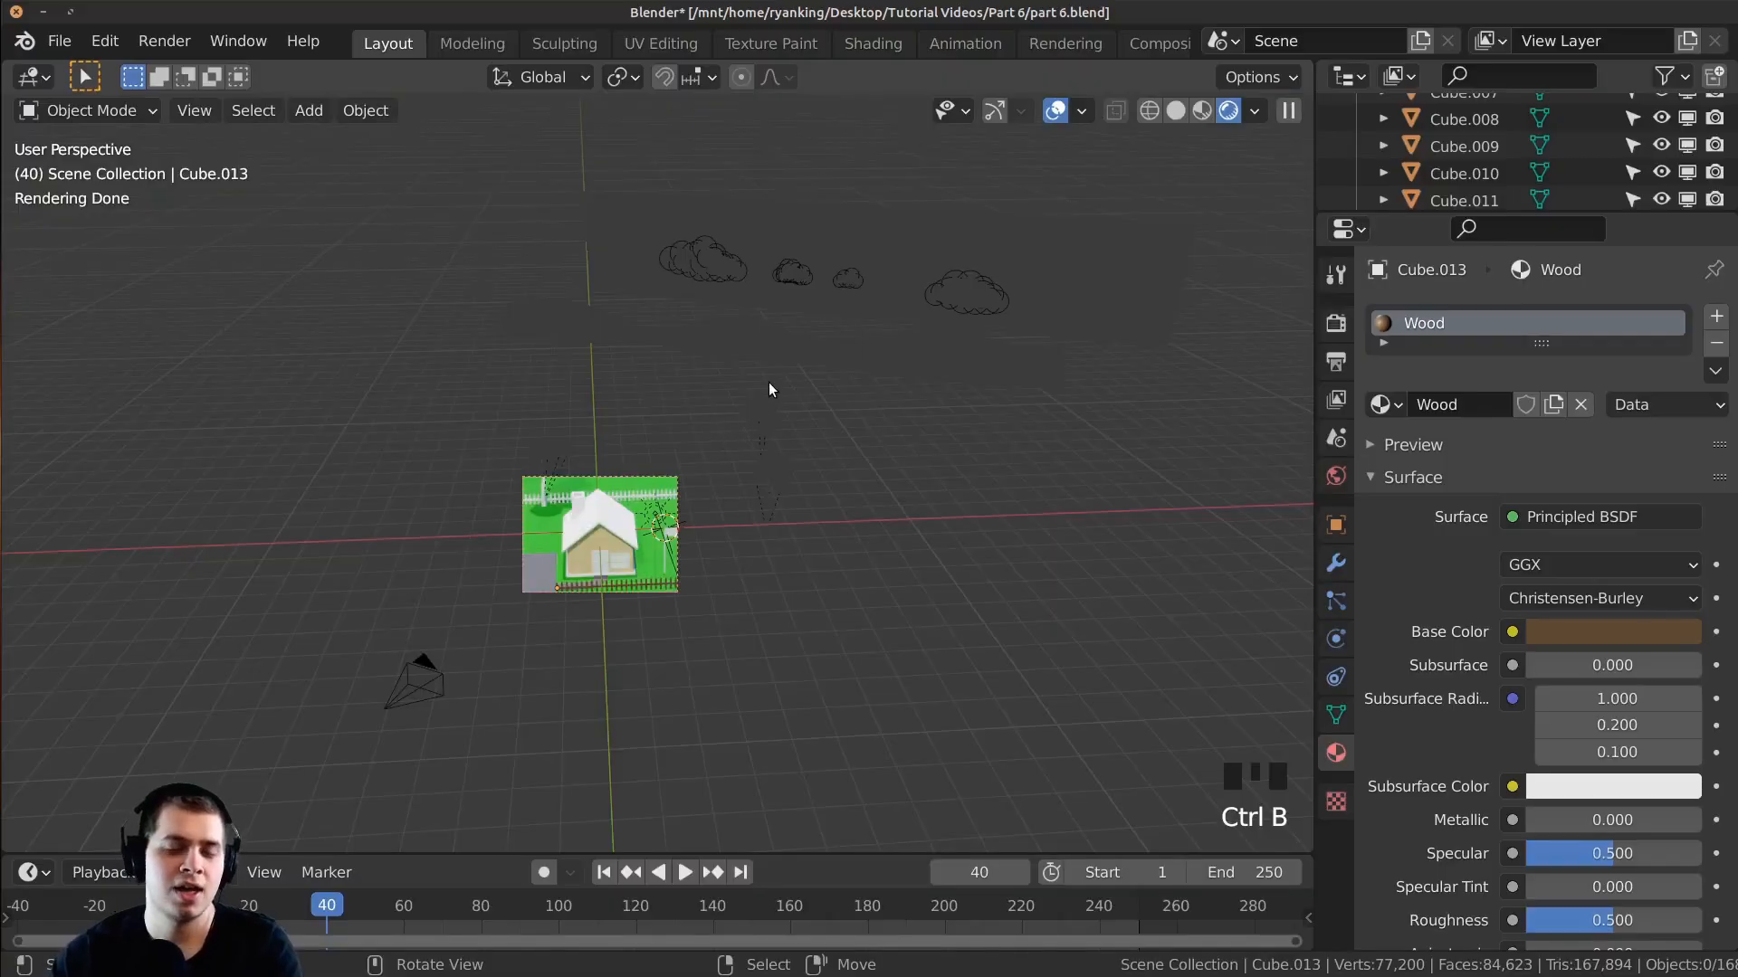
pyautogui.press('n')
pyautogui.click(1144, 337)
pyautogui.press('n')
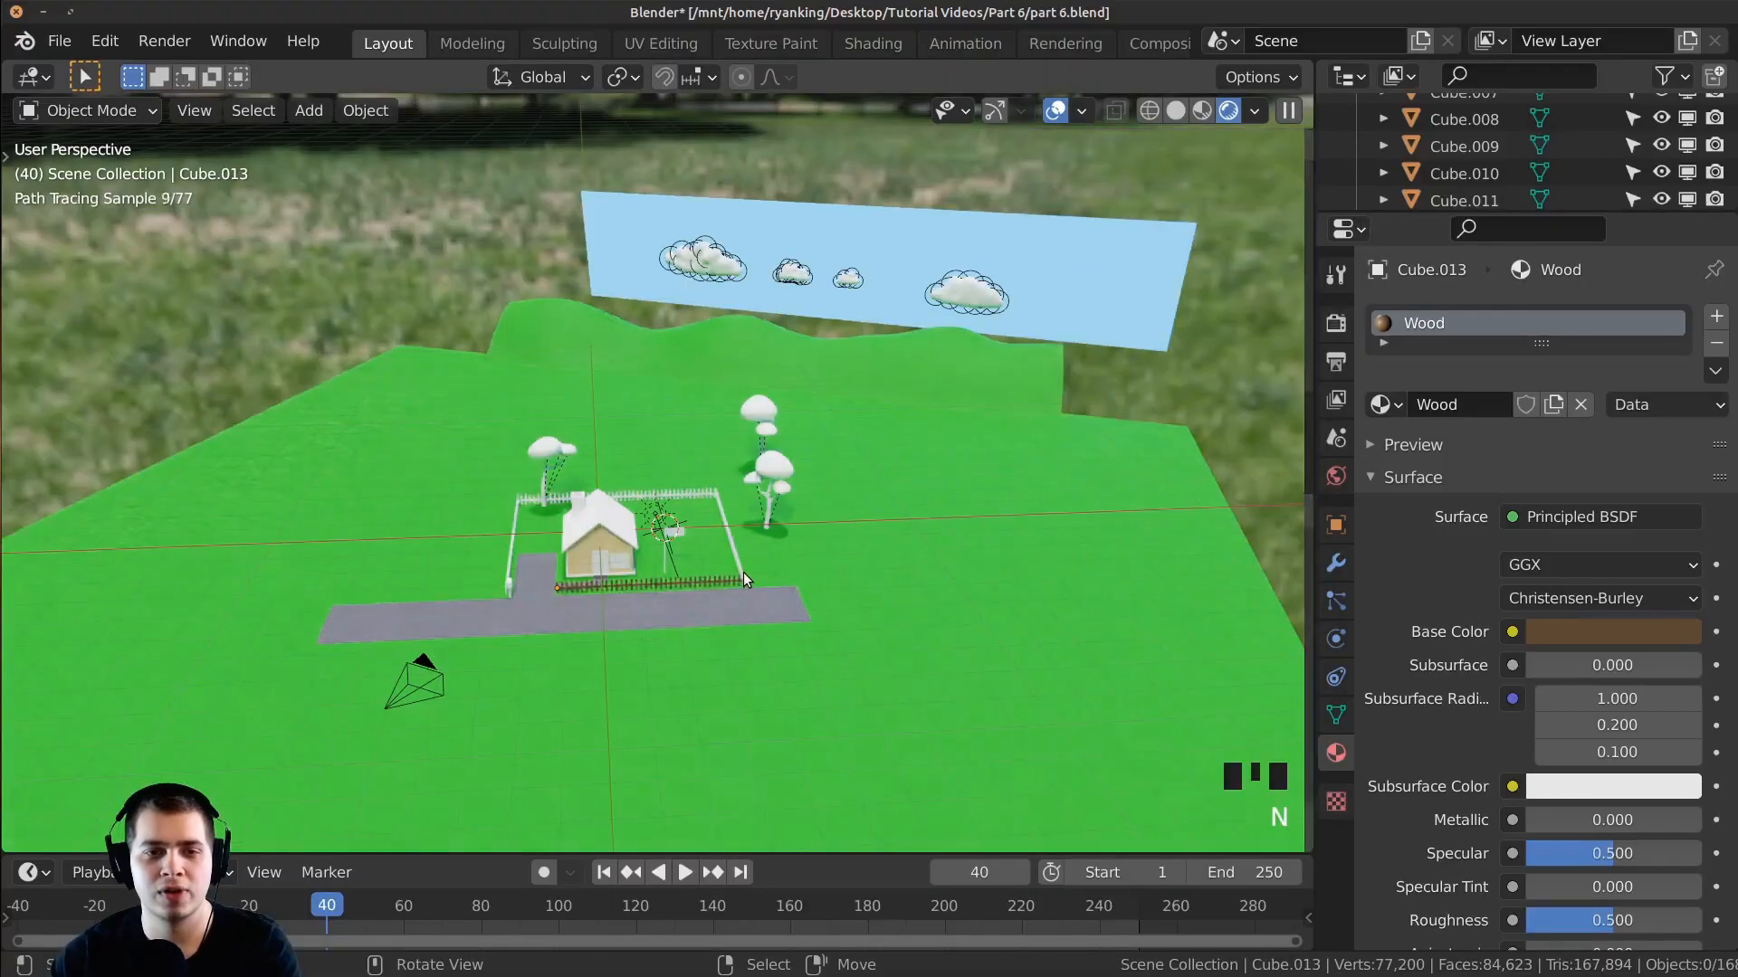
# Step: Return to the camera view and turn off Render Region in the output dimensions settings
pyautogui.press('KP_0')
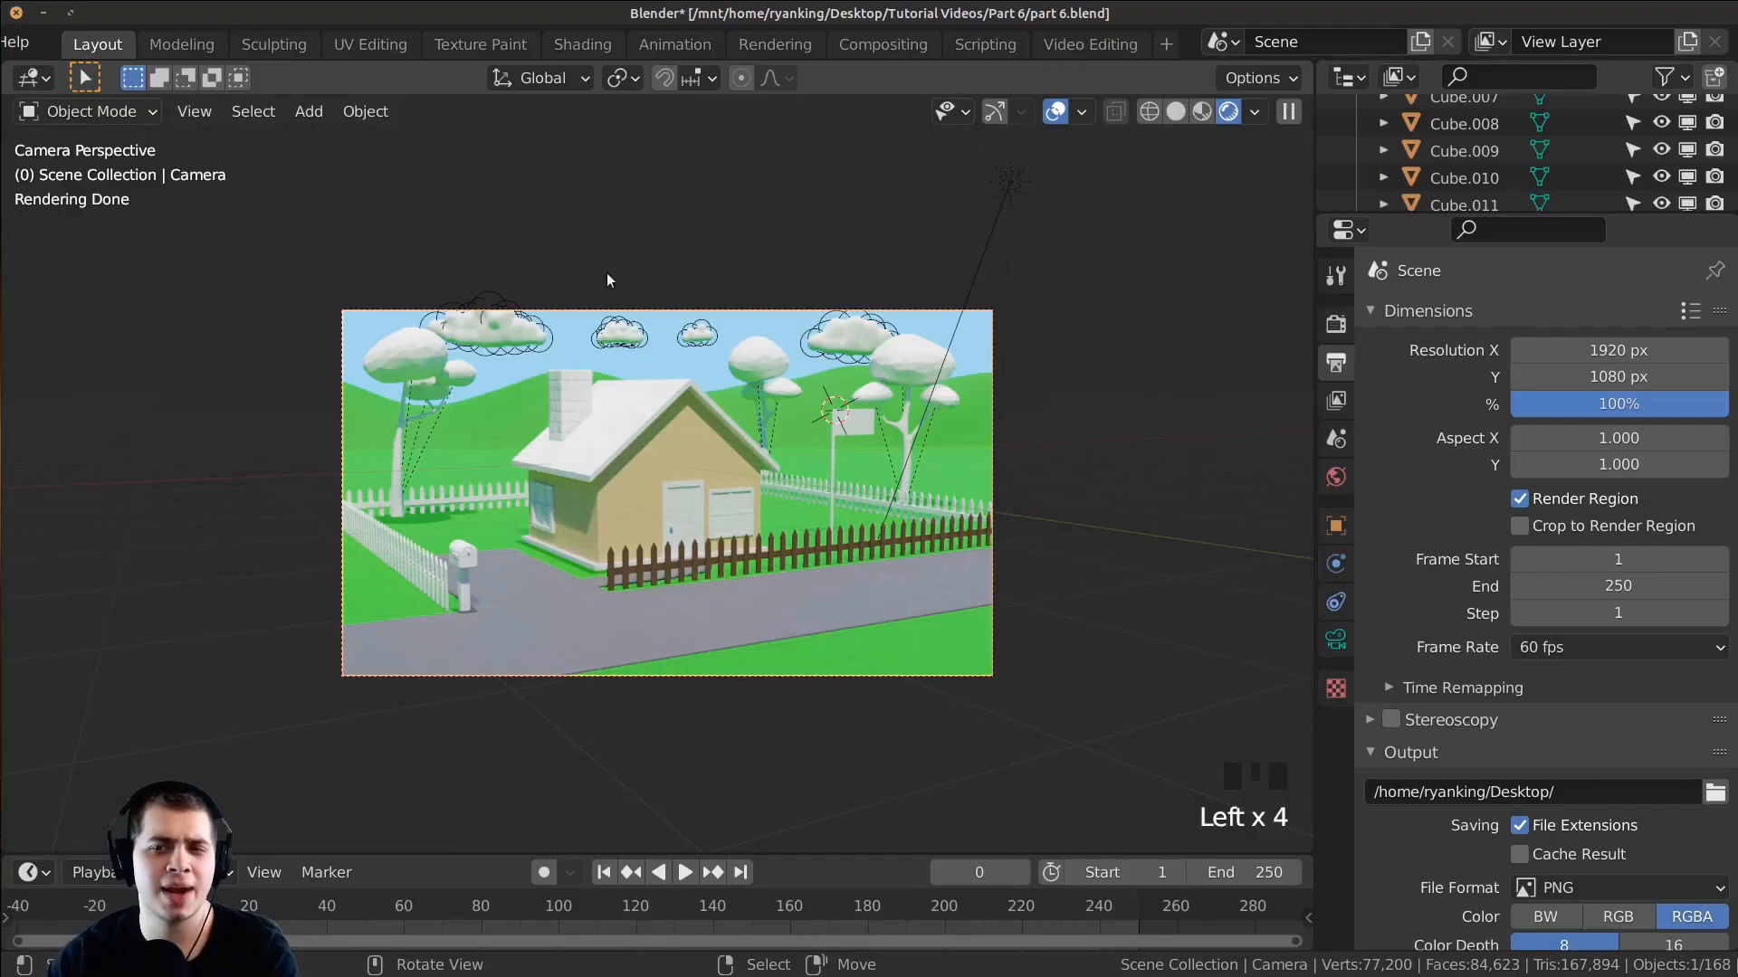
pyautogui.click(1340, 365)
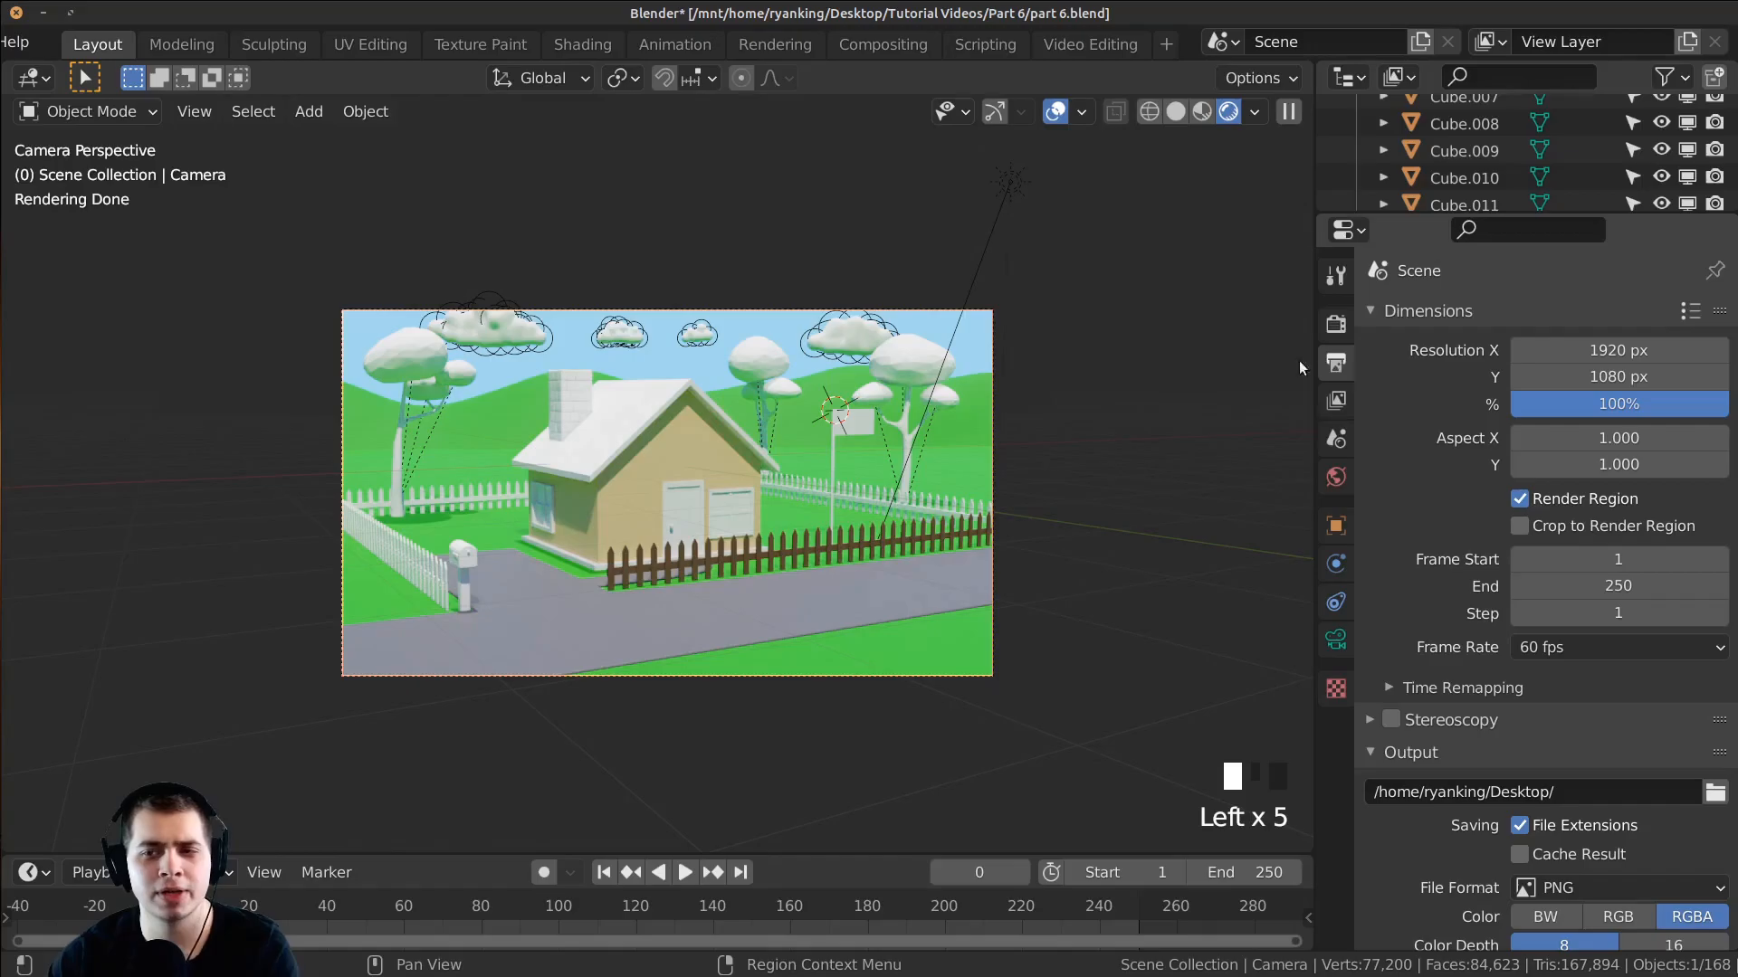
pyautogui.click(1520, 499)
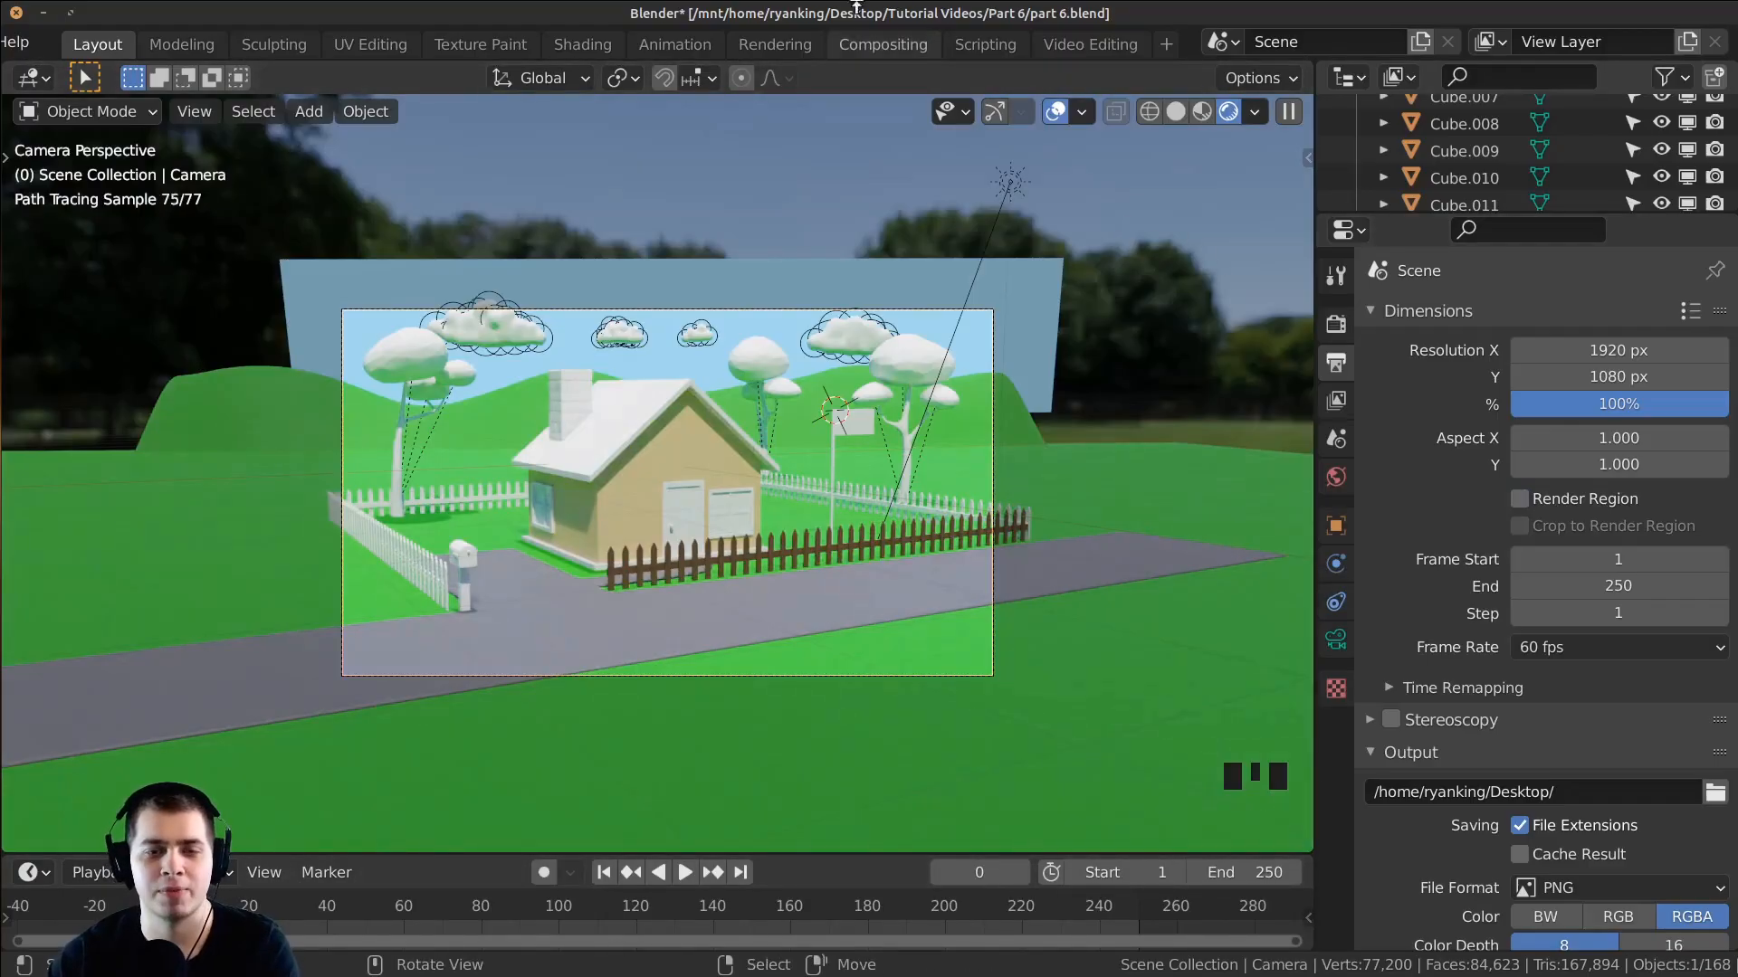
# Step: Redraw the render region so that it covers the entire camera frame
pyautogui.scroll(-2, 884, 493)
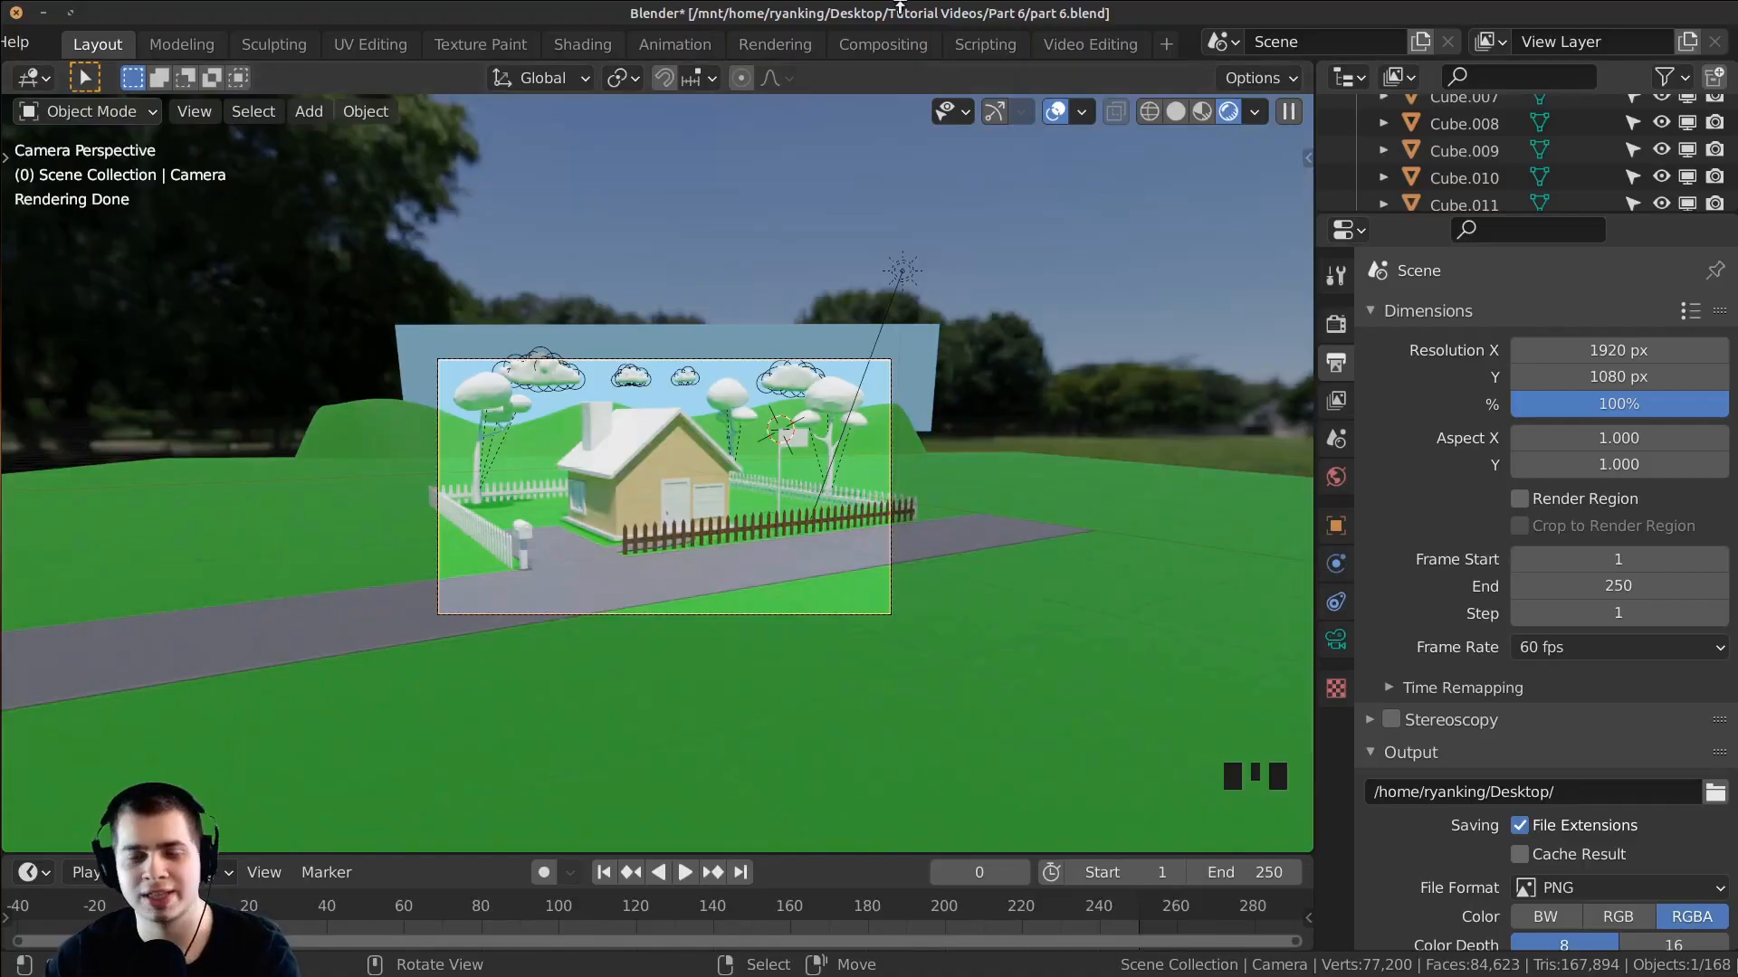
pyautogui.scroll(1, 977, 504)
pyautogui.keyDown('shift'); pyautogui.moveTo(974, 504); pyautogui.dragTo(986, 526, button='middle'); pyautogui.keyUp('shift')
pyautogui.hotkey('ctrl', 'b')
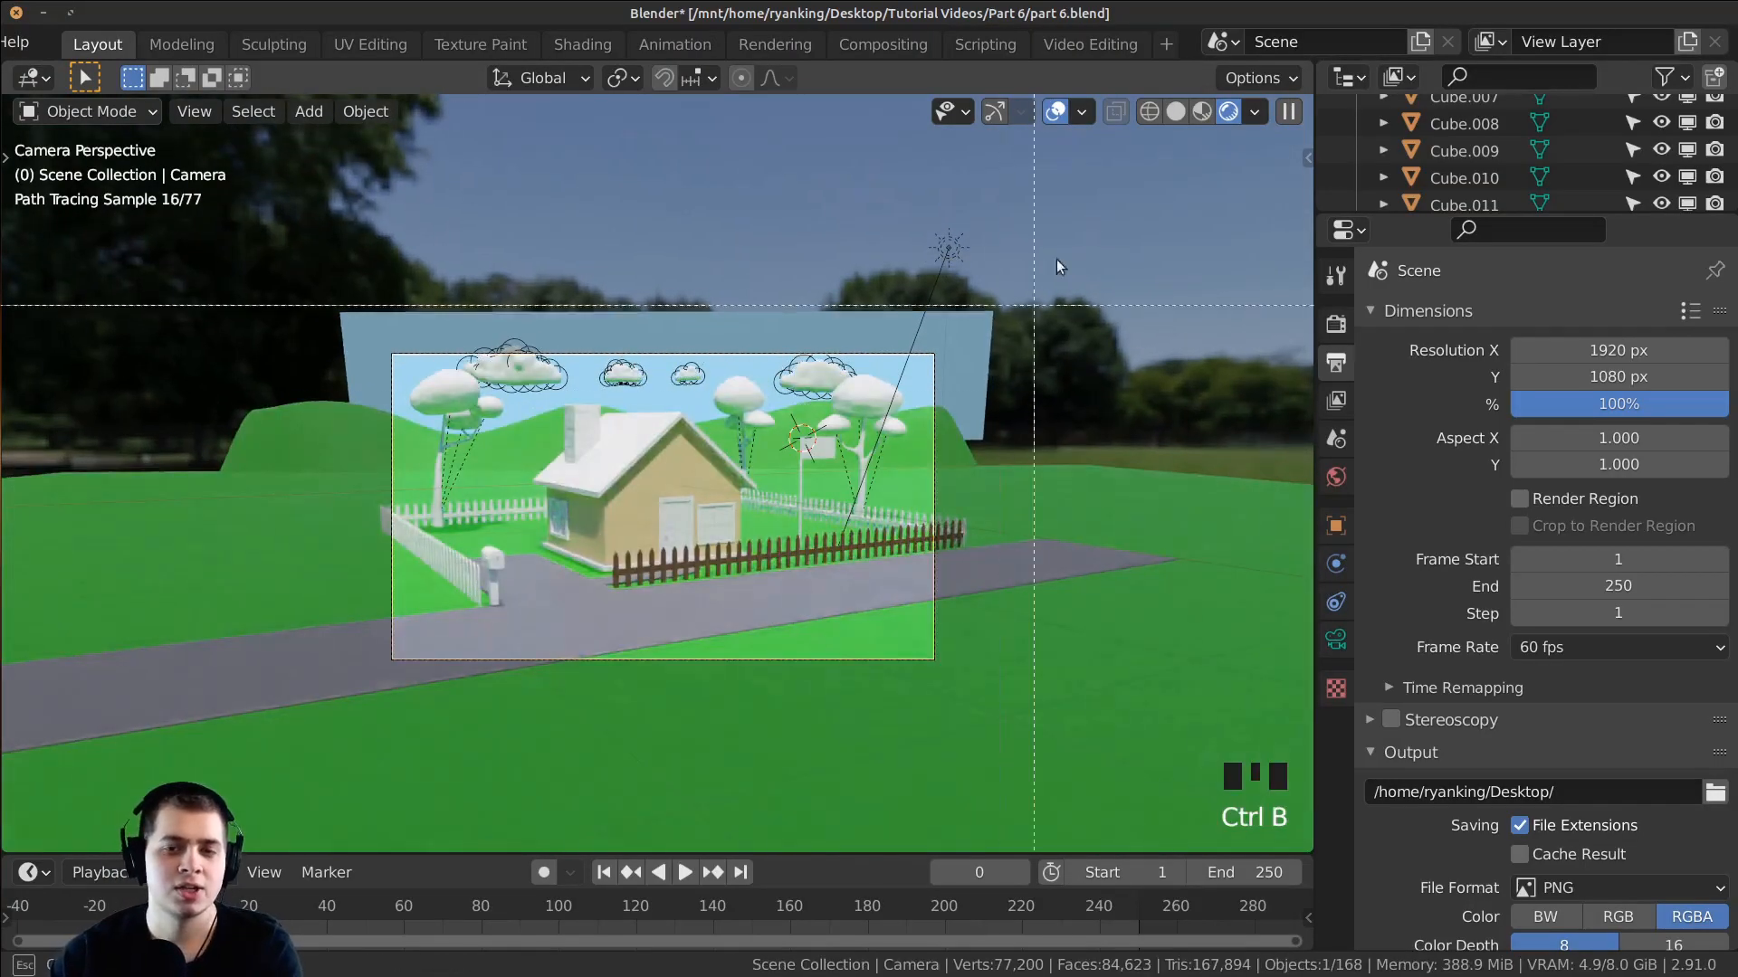
pyautogui.moveTo(1086, 225); pyautogui.dragTo(269, 822)
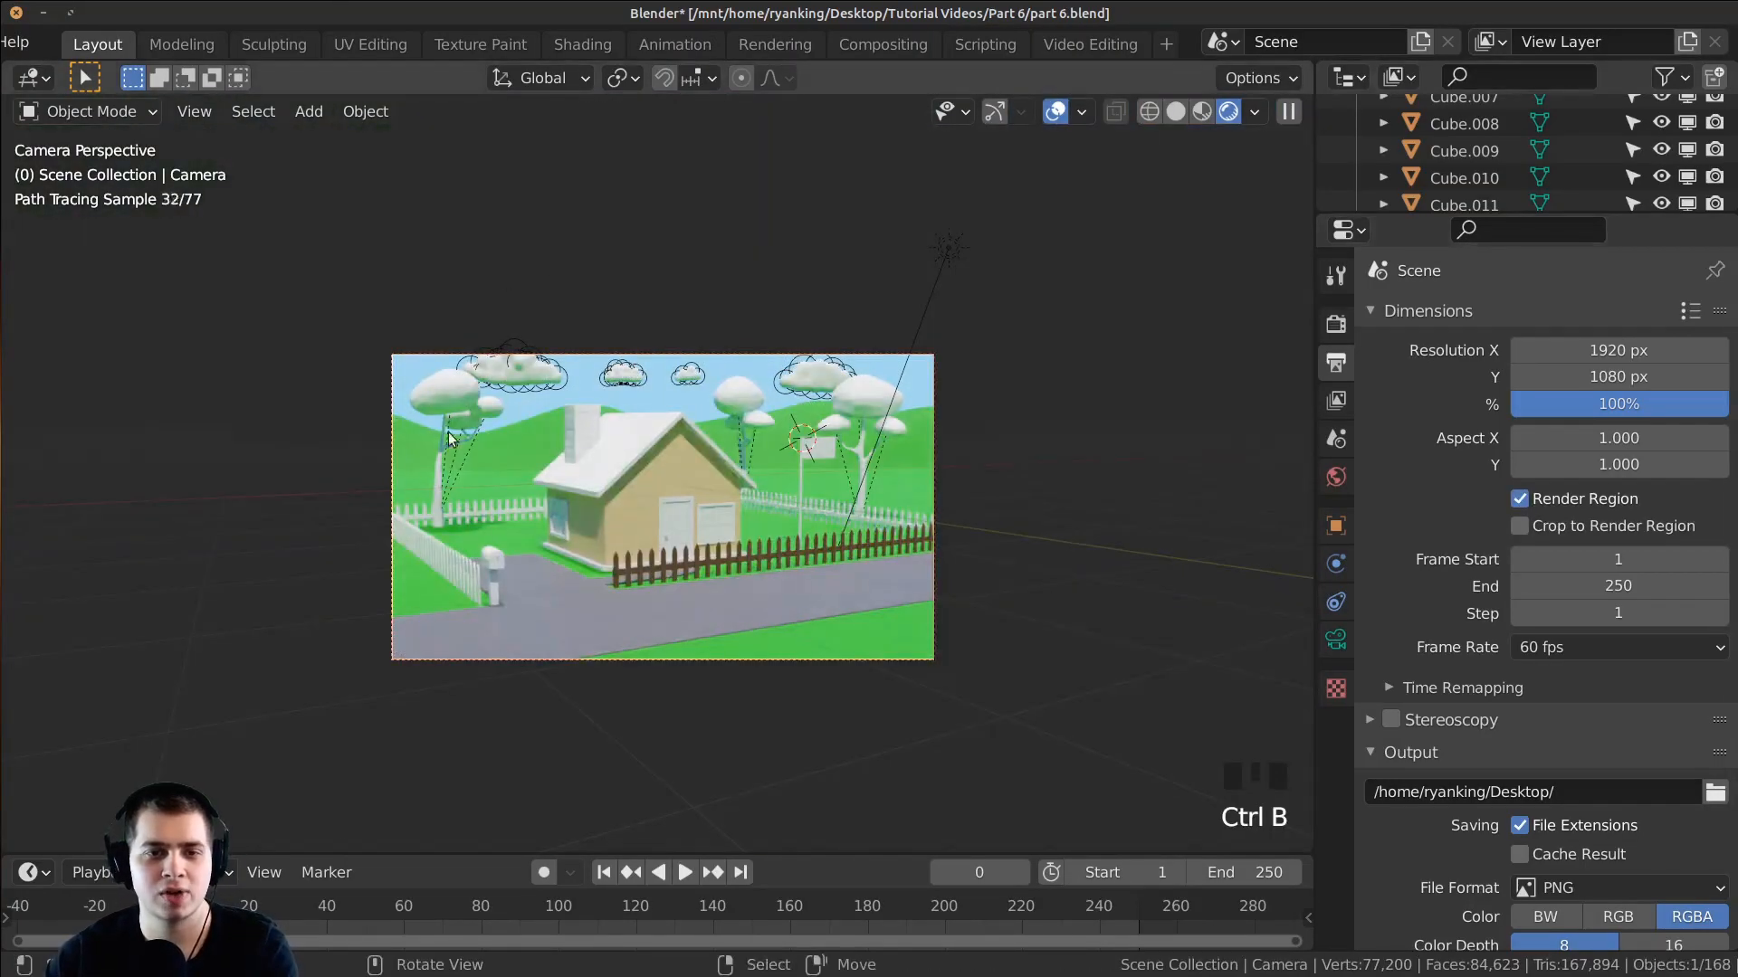
pyautogui.scroll(3, 928, 546)
pyautogui.keyDown('shift'); pyautogui.moveTo(928, 546); pyautogui.dragTo(984, 534, button='middle'); pyautogui.keyUp('shift')
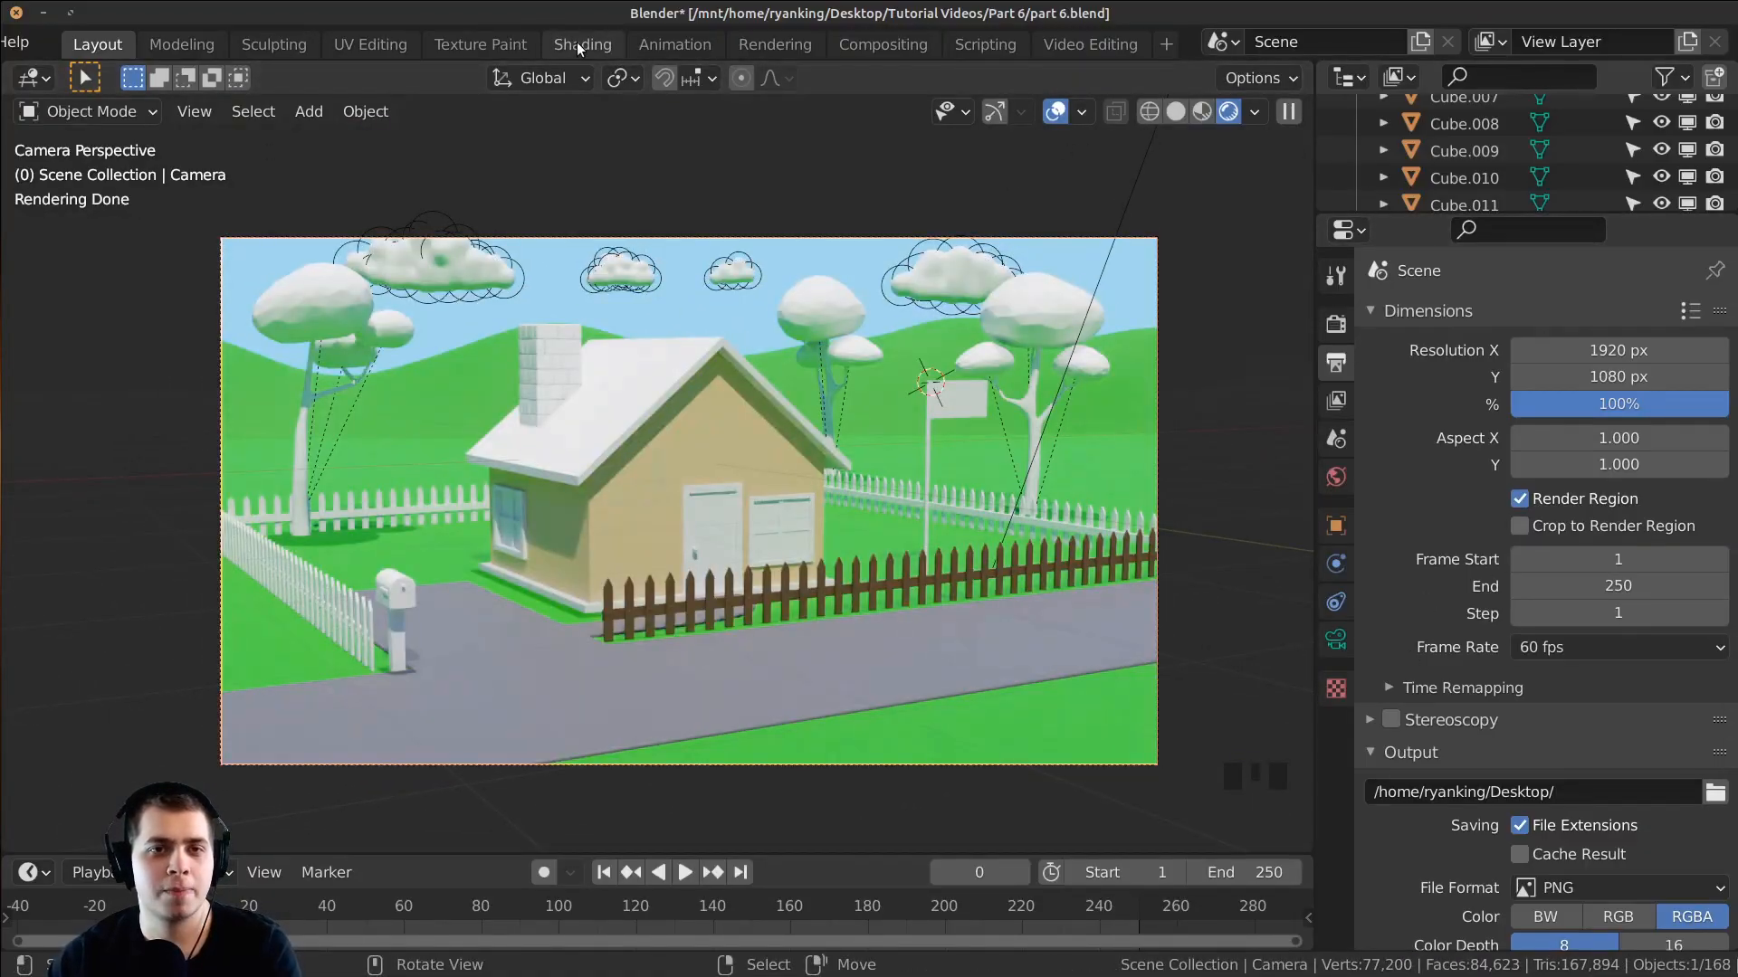
# Step: Save the file in the Shading workspace and turn off Render Region for its perspective view
pyautogui.click(579, 42)
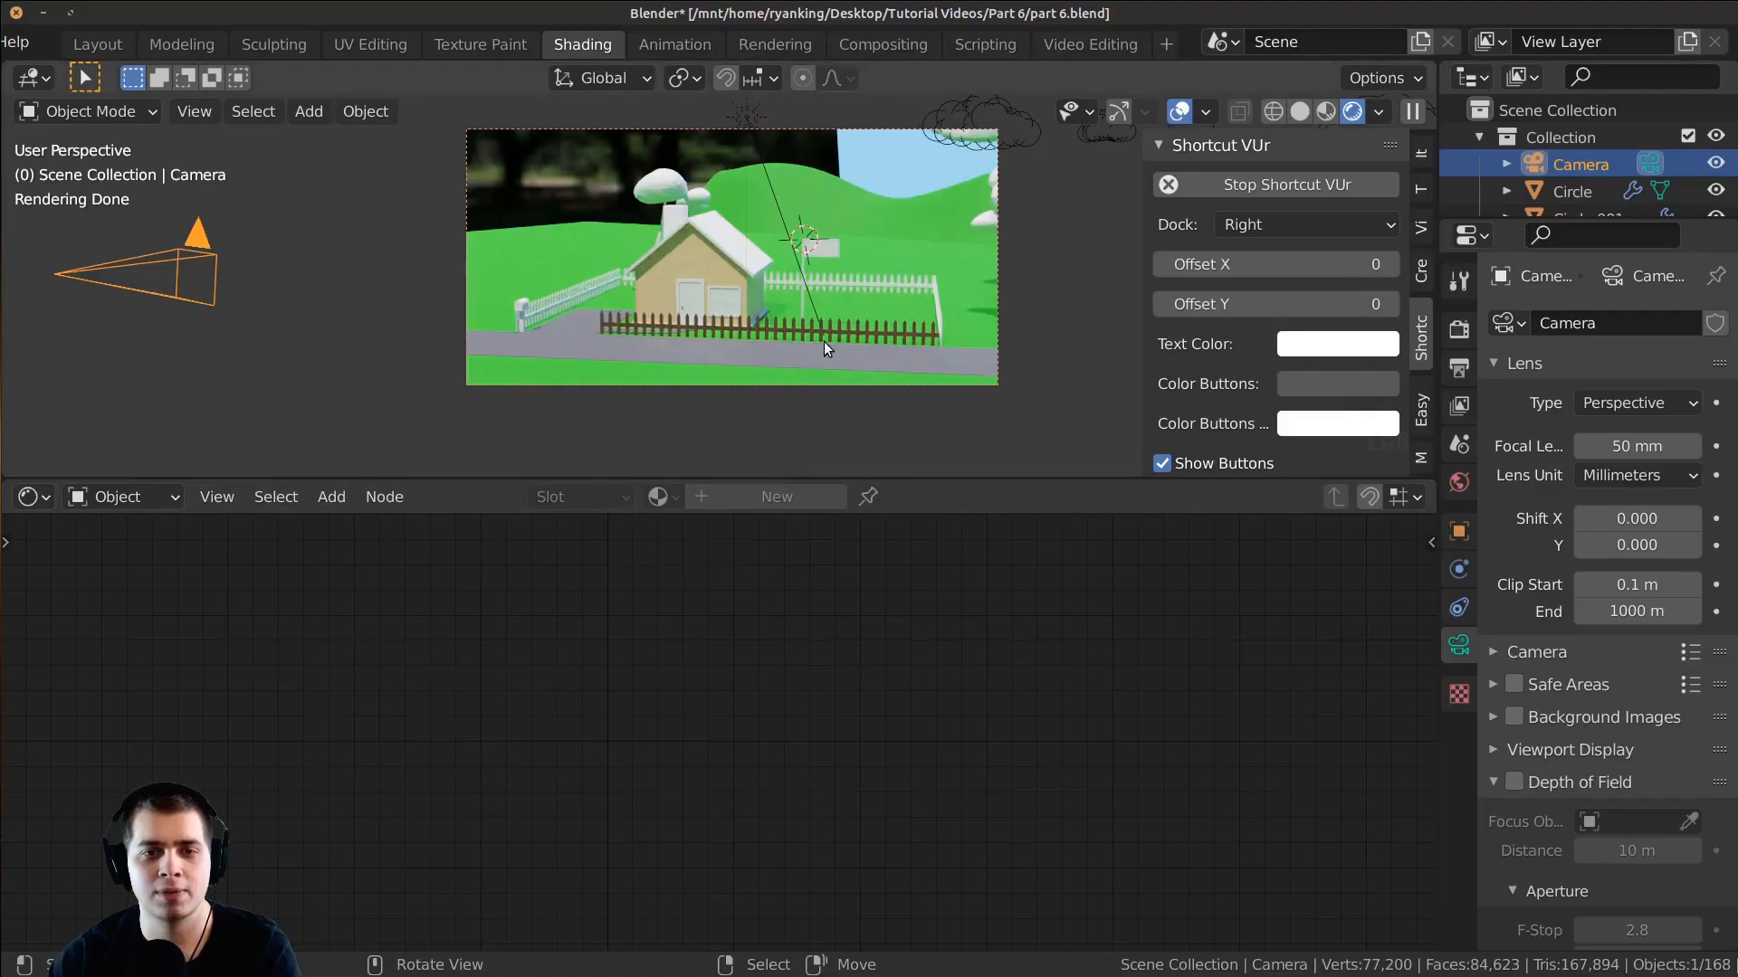
pyautogui.hotkey('ctrl', 's')
pyautogui.scroll(-1, 1295, 314)
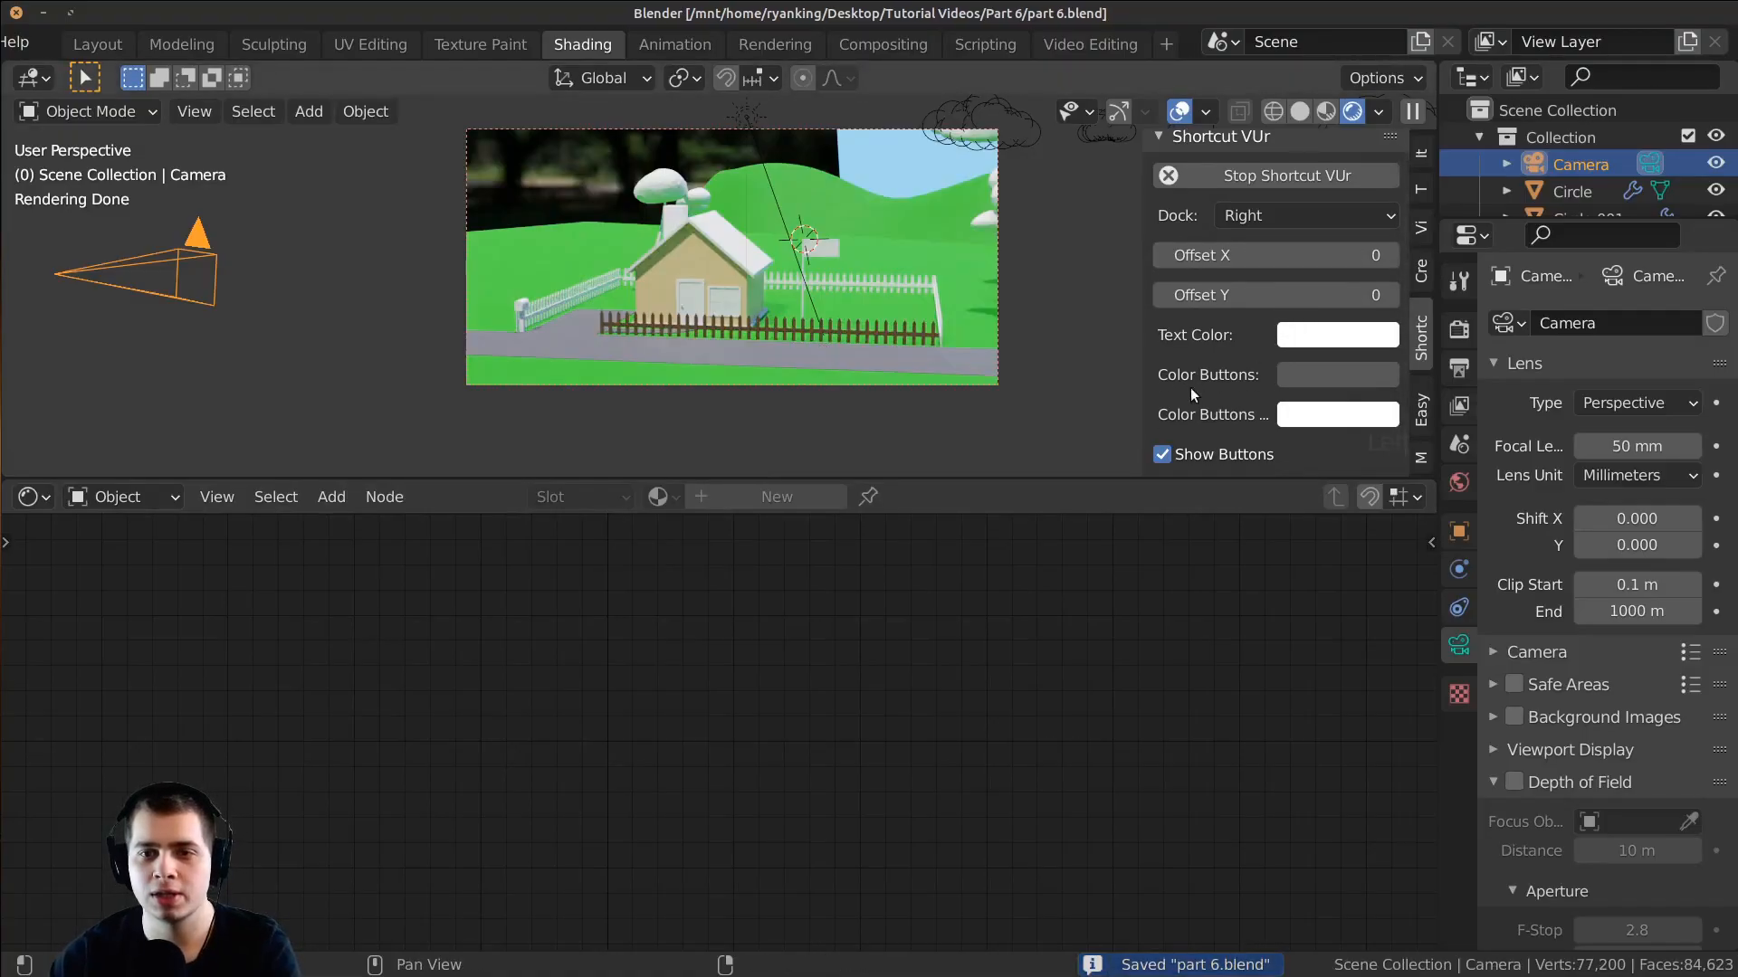
pyautogui.click(1421, 226)
pyautogui.click(1260, 337)
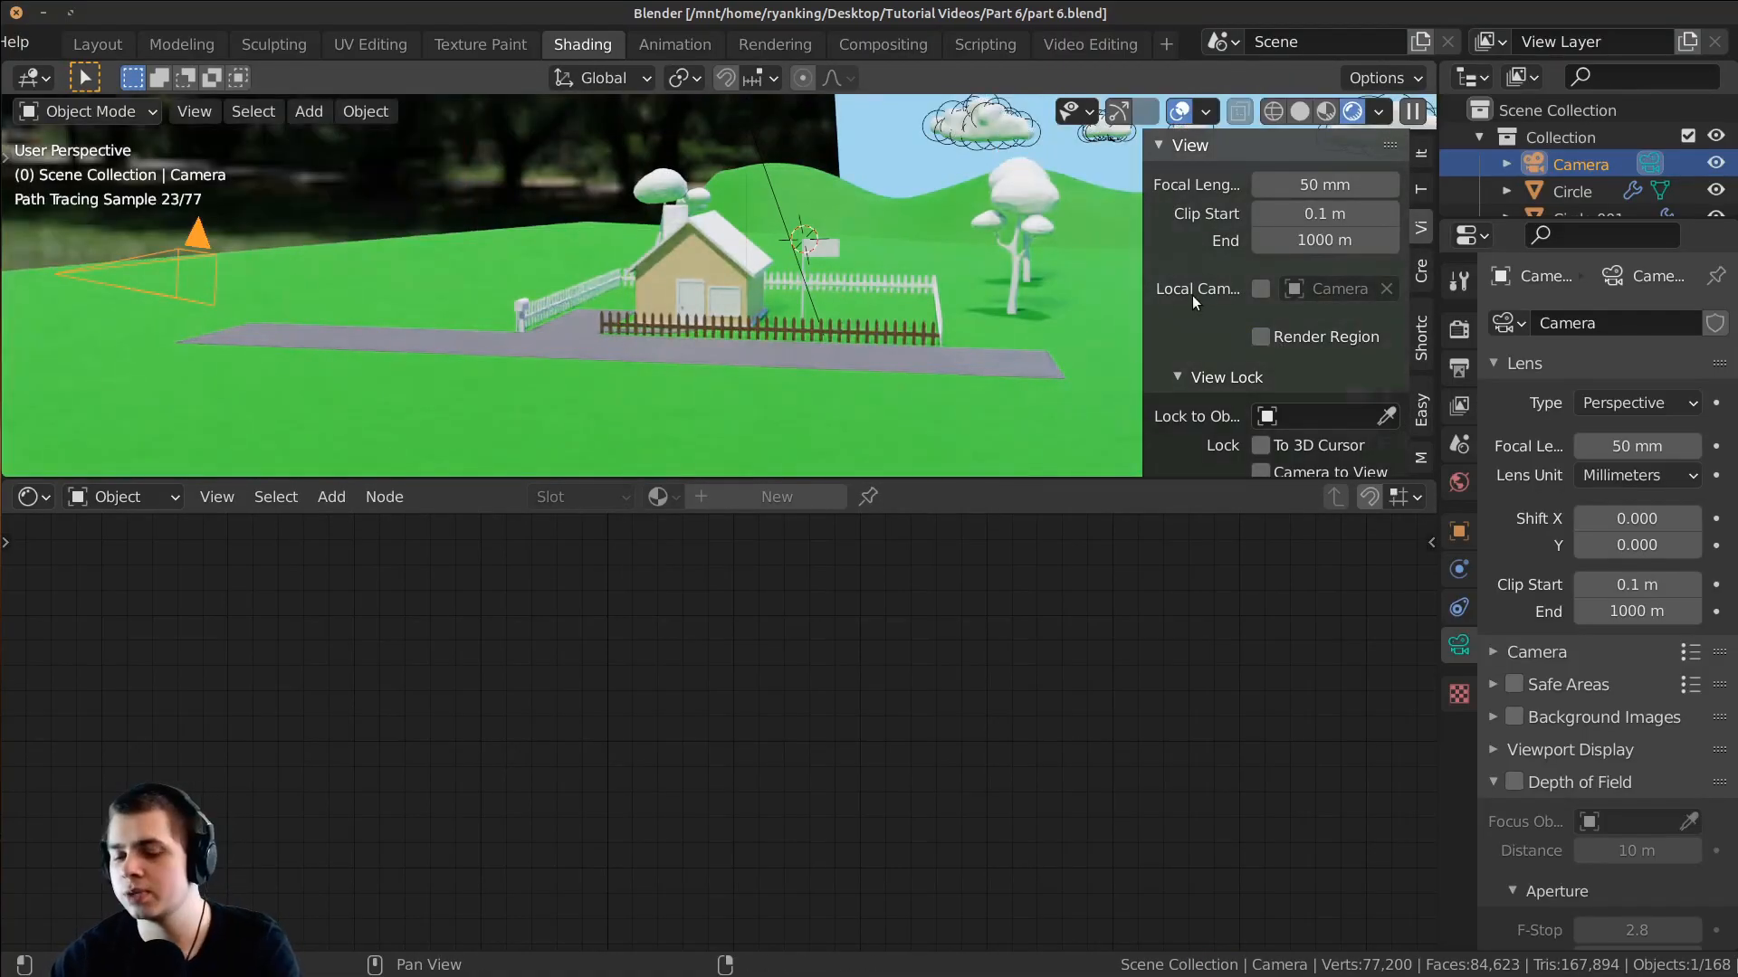
# Step: Return to the camera view with the sidebar hidden, make the 3D viewport taller and save the file
pyautogui.press('KP_0')
pyautogui.press('n')
pyautogui.scroll(3, 1017, 334)
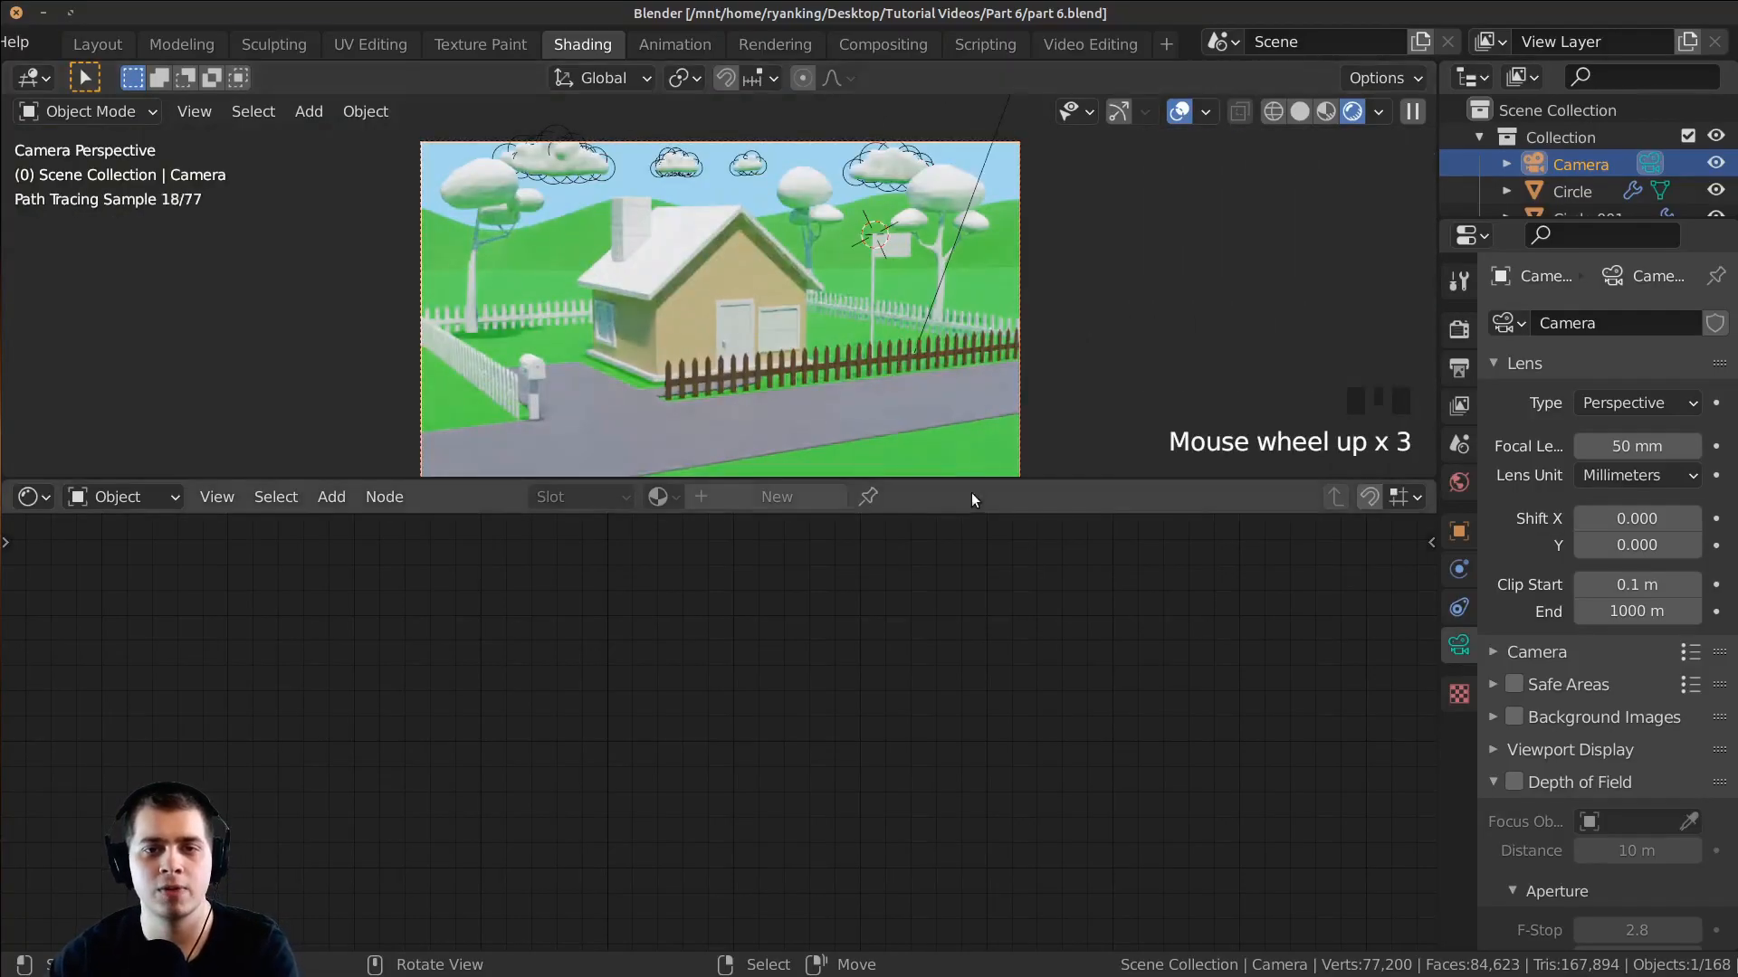
pyautogui.moveTo(970, 483); pyautogui.dragTo(971, 521)
pyautogui.scroll(1, 890, 331)
pyautogui.hotkey('ctrl', 's')
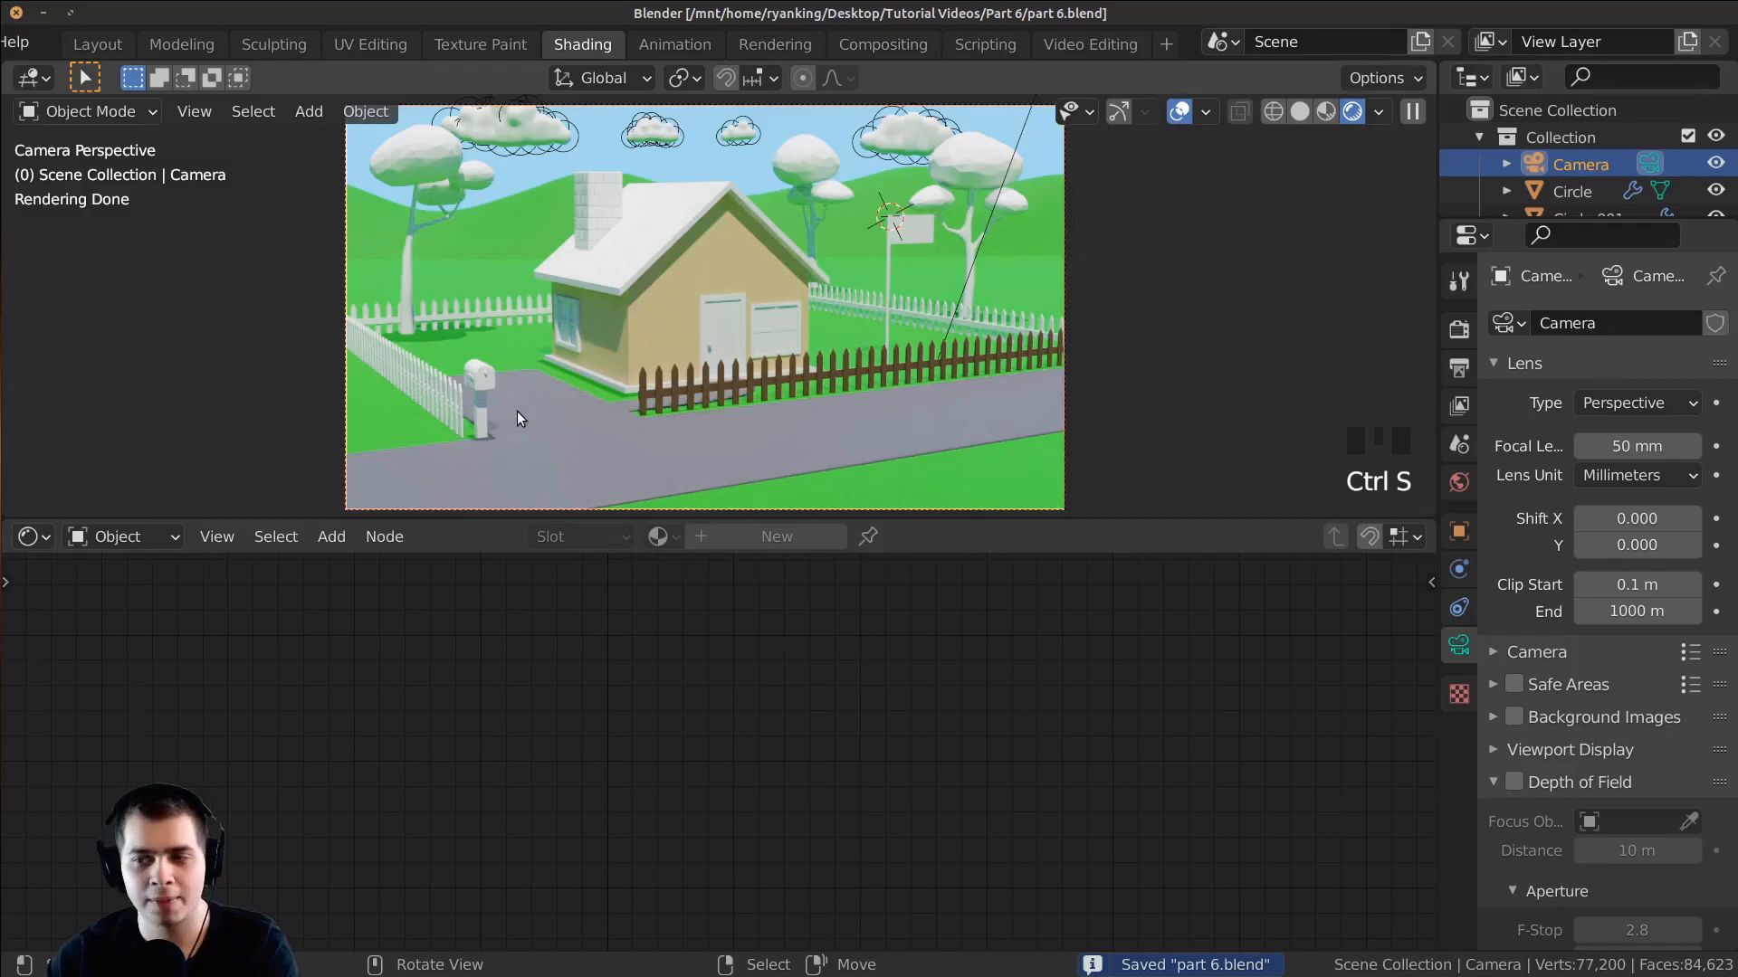
# Step: Limit the render region to the near end of the brown fence and select the fence
pyautogui.moveTo(724, 334); pyautogui.dragTo(611, 432)
pyautogui.keyDown('shift'); pyautogui.moveTo(611, 432); pyautogui.dragTo(746, 307, button='middle'); pyautogui.keyUp('shift')
pyautogui.scroll(4, 702, 393)
pyautogui.scroll(4, 697, 242)
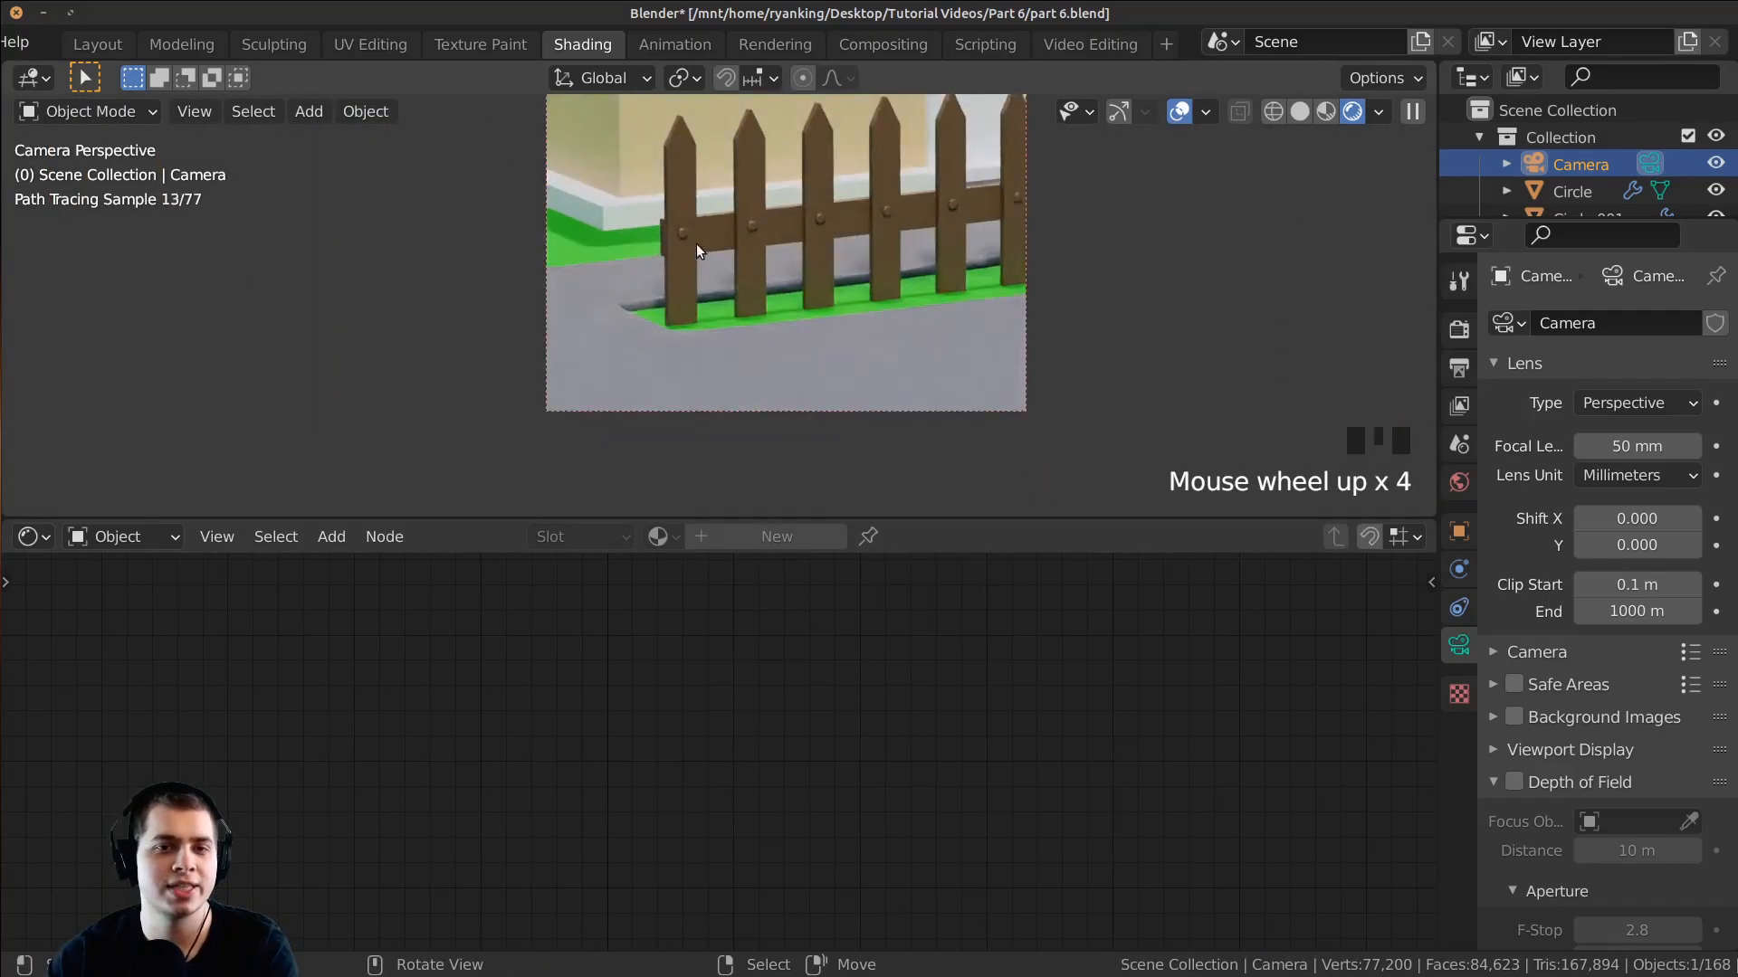
pyautogui.keyDown('shift'); pyautogui.moveTo(697, 243); pyautogui.dragTo(688, 267, button='middle'); pyautogui.keyUp('shift')
pyautogui.click(703, 226)
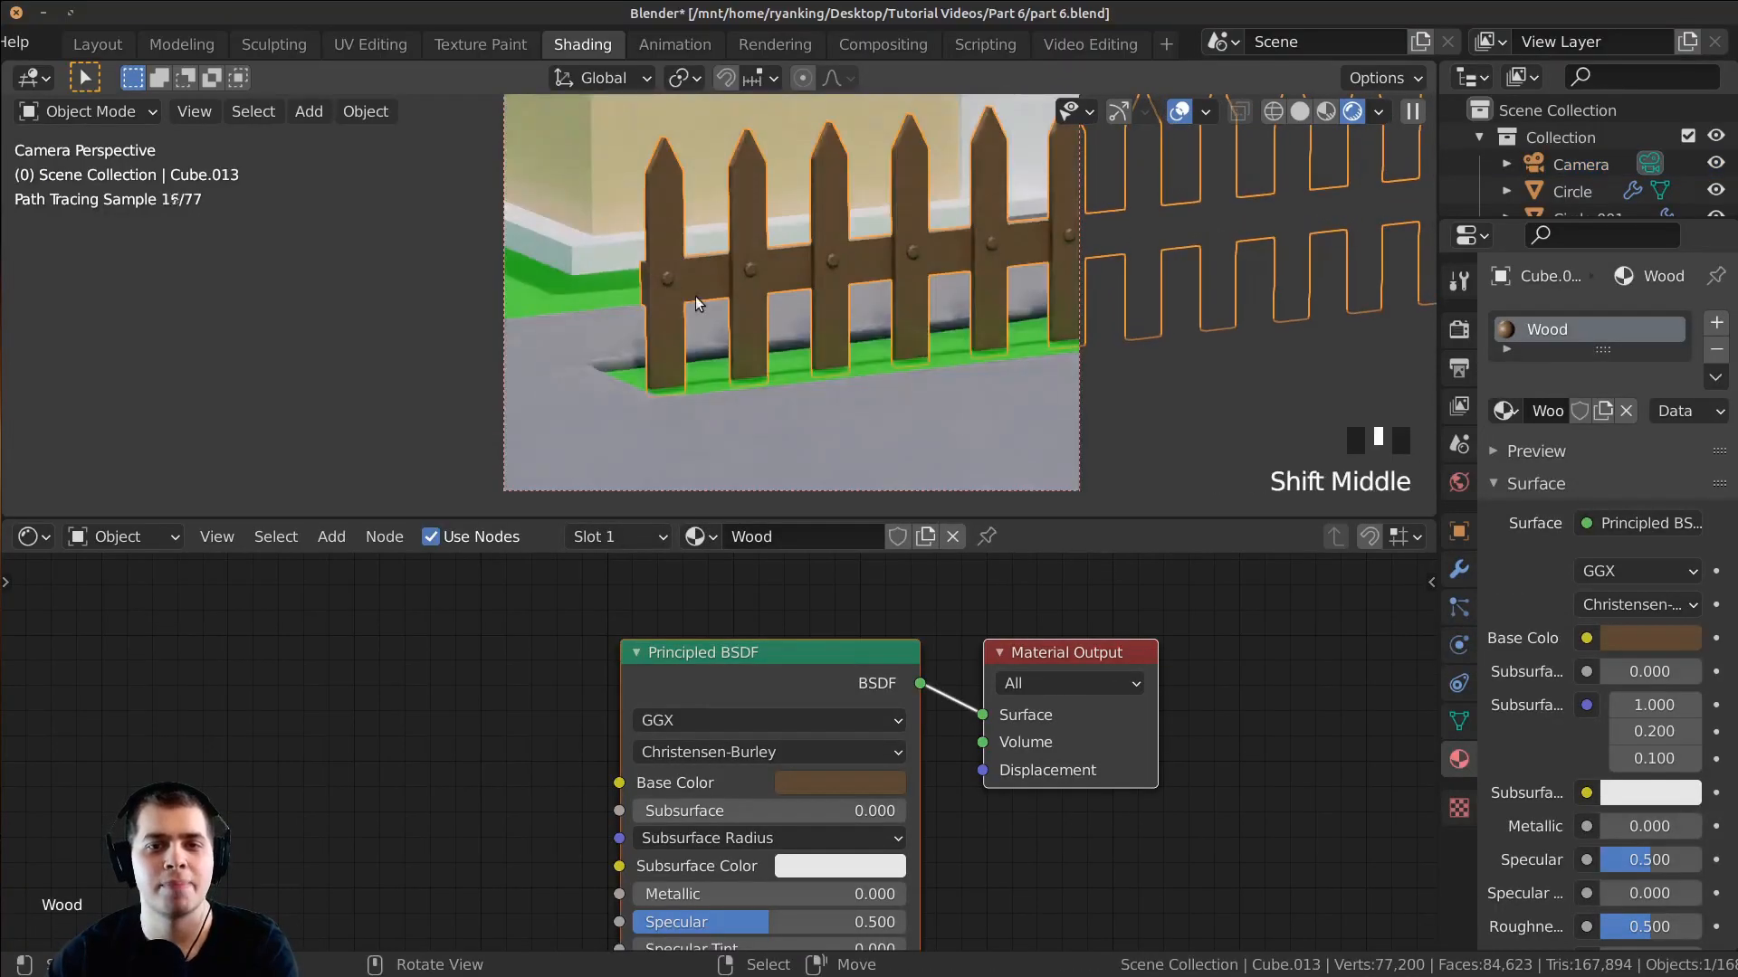
pyautogui.scroll(-1, 695, 296)
pyautogui.scroll(2, 675, 300)
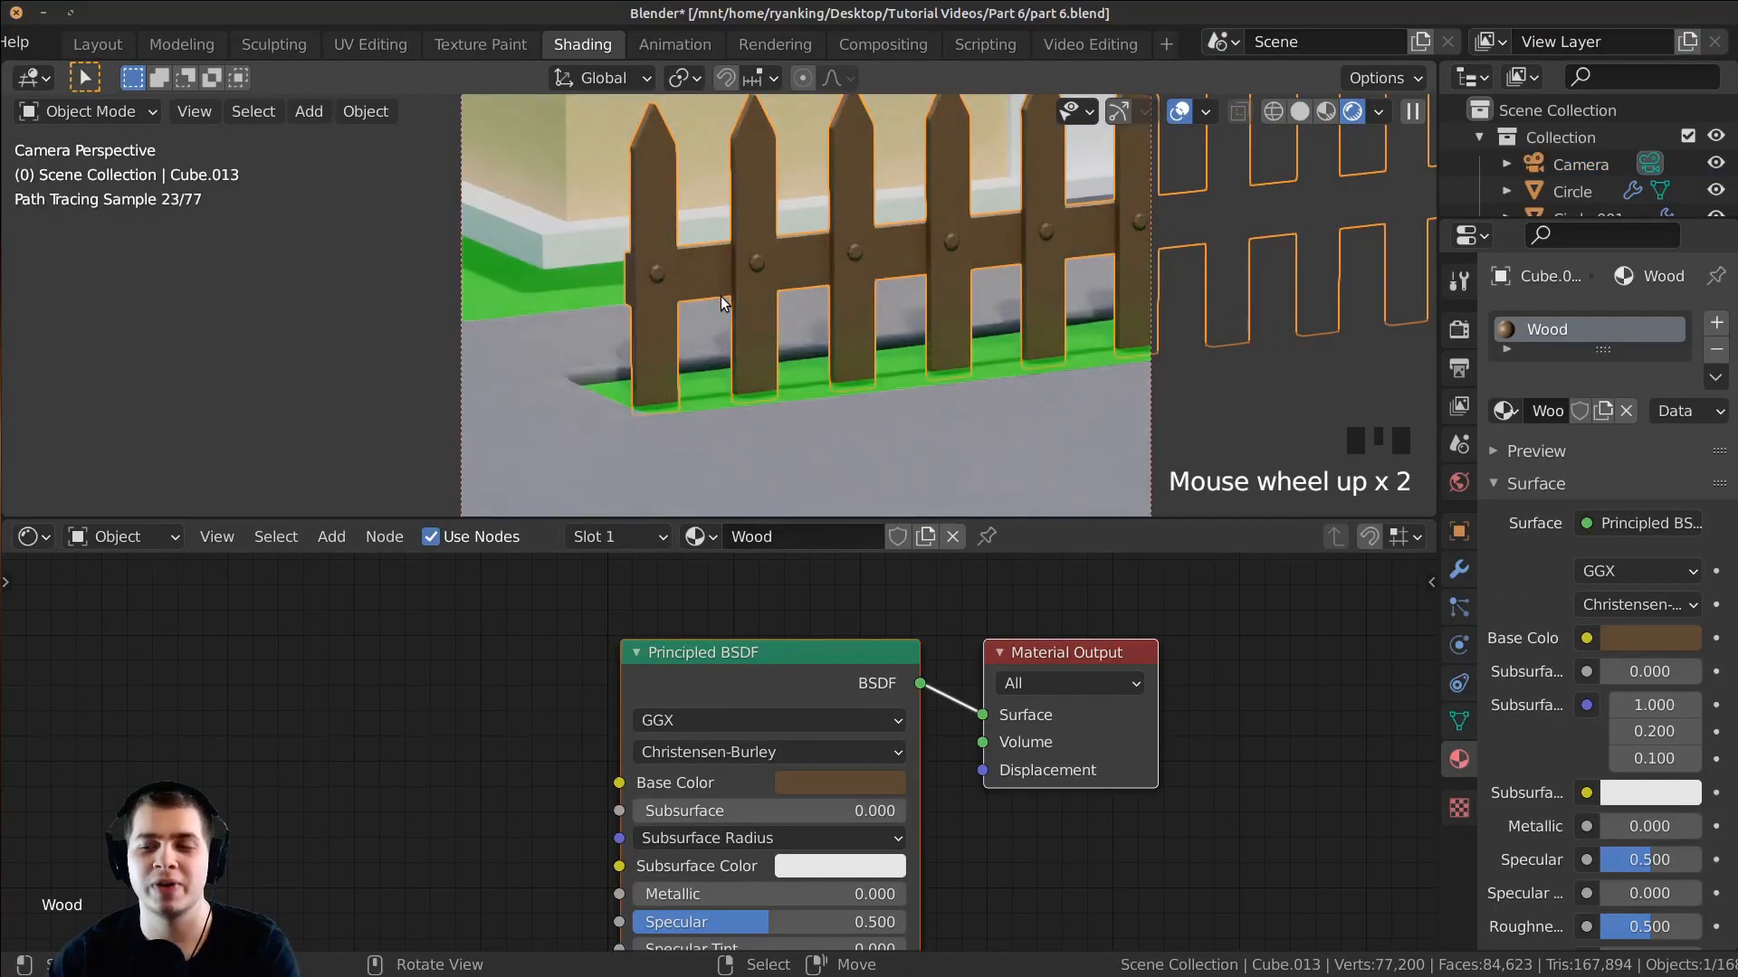
pyautogui.scroll(-1, 721, 296)
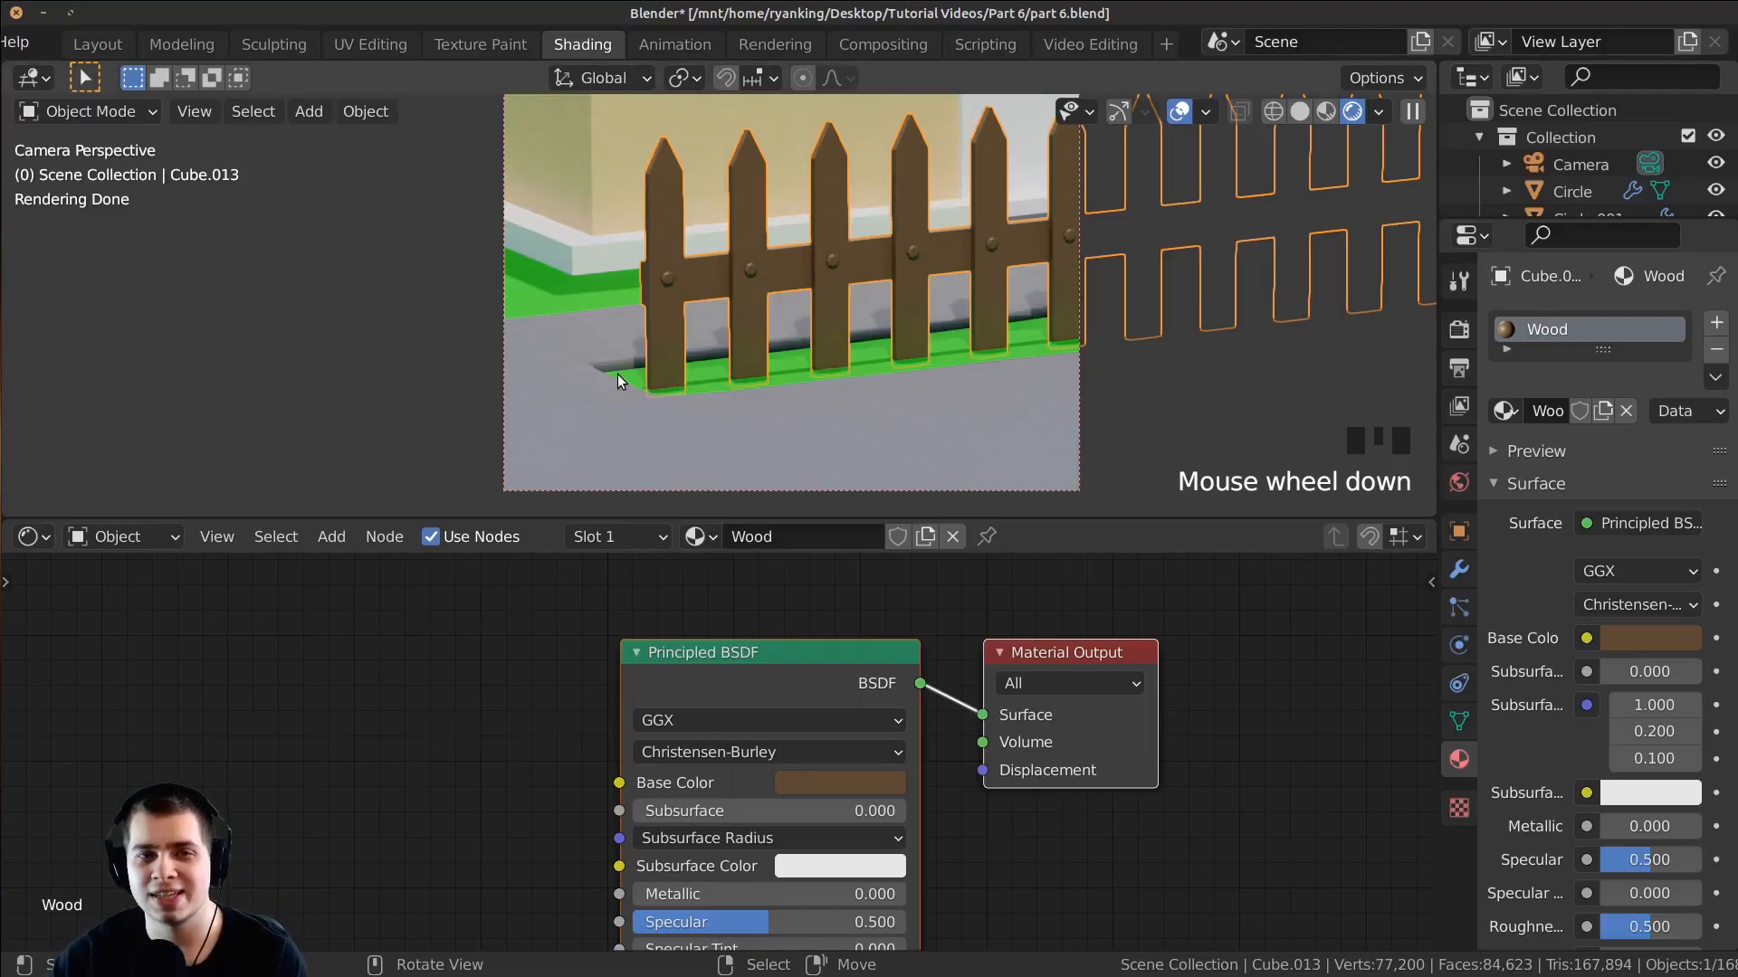
# Step: Switch to the Layout workspace with solid shading and frame the near pickets of the selected fence
pyautogui.click(97, 44)
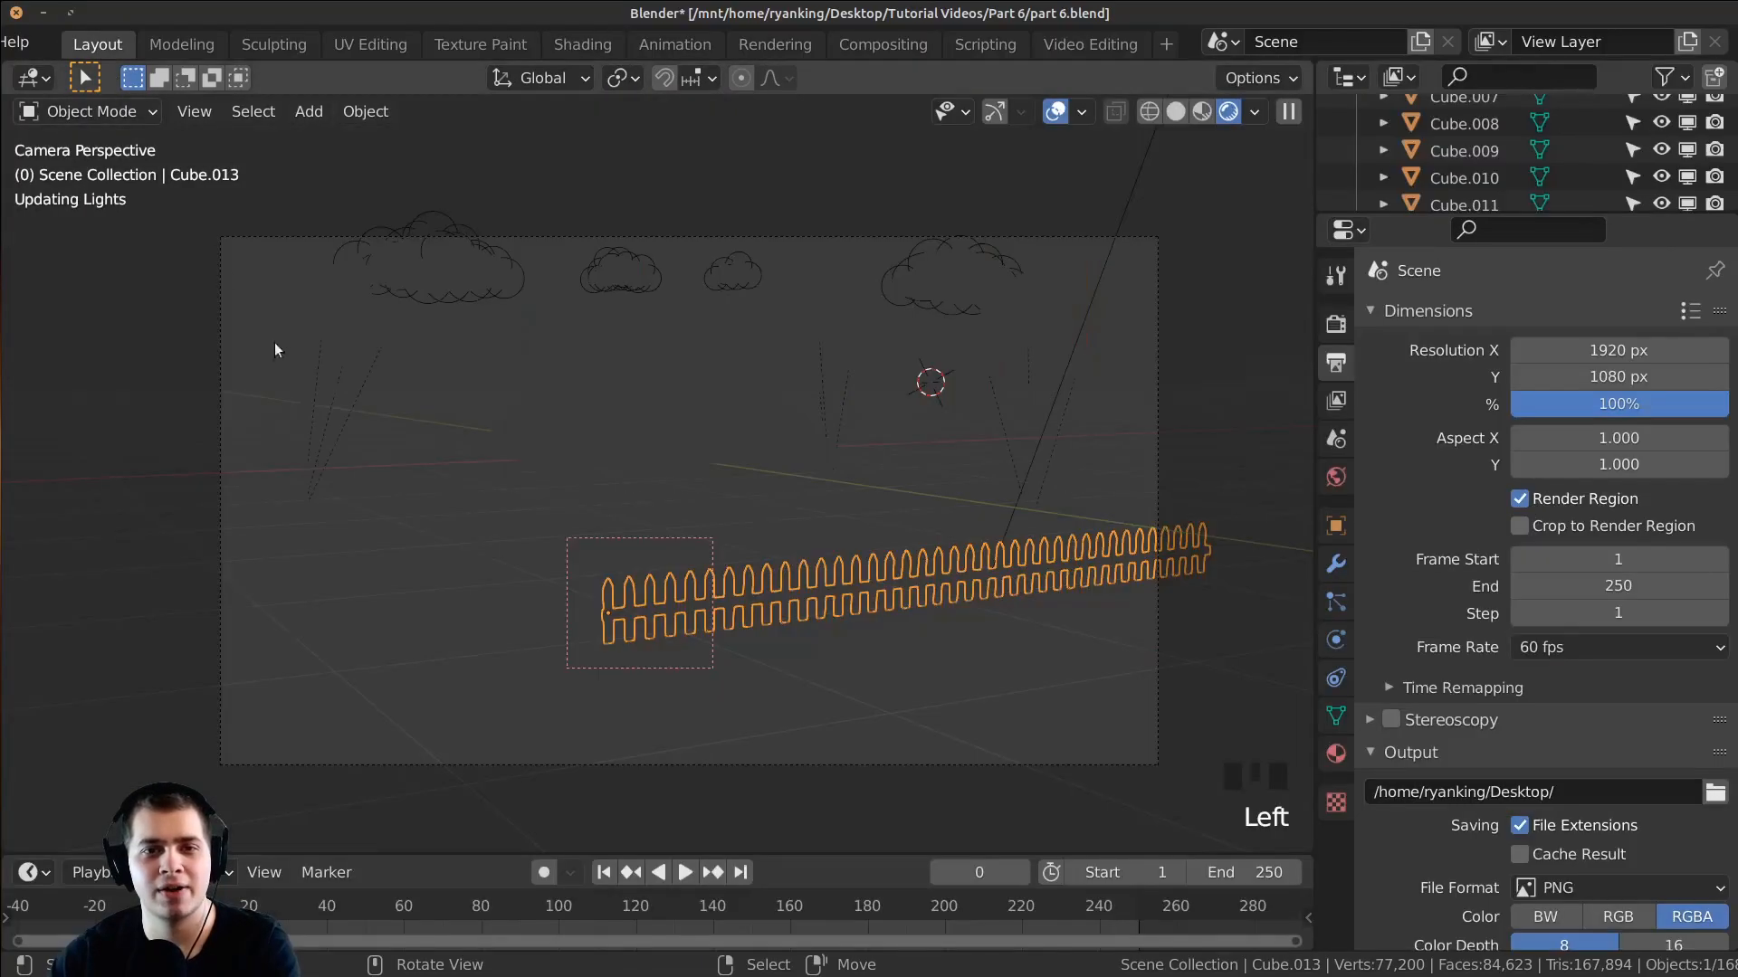
pyautogui.press('z')
pyautogui.press('KP_Decimal')
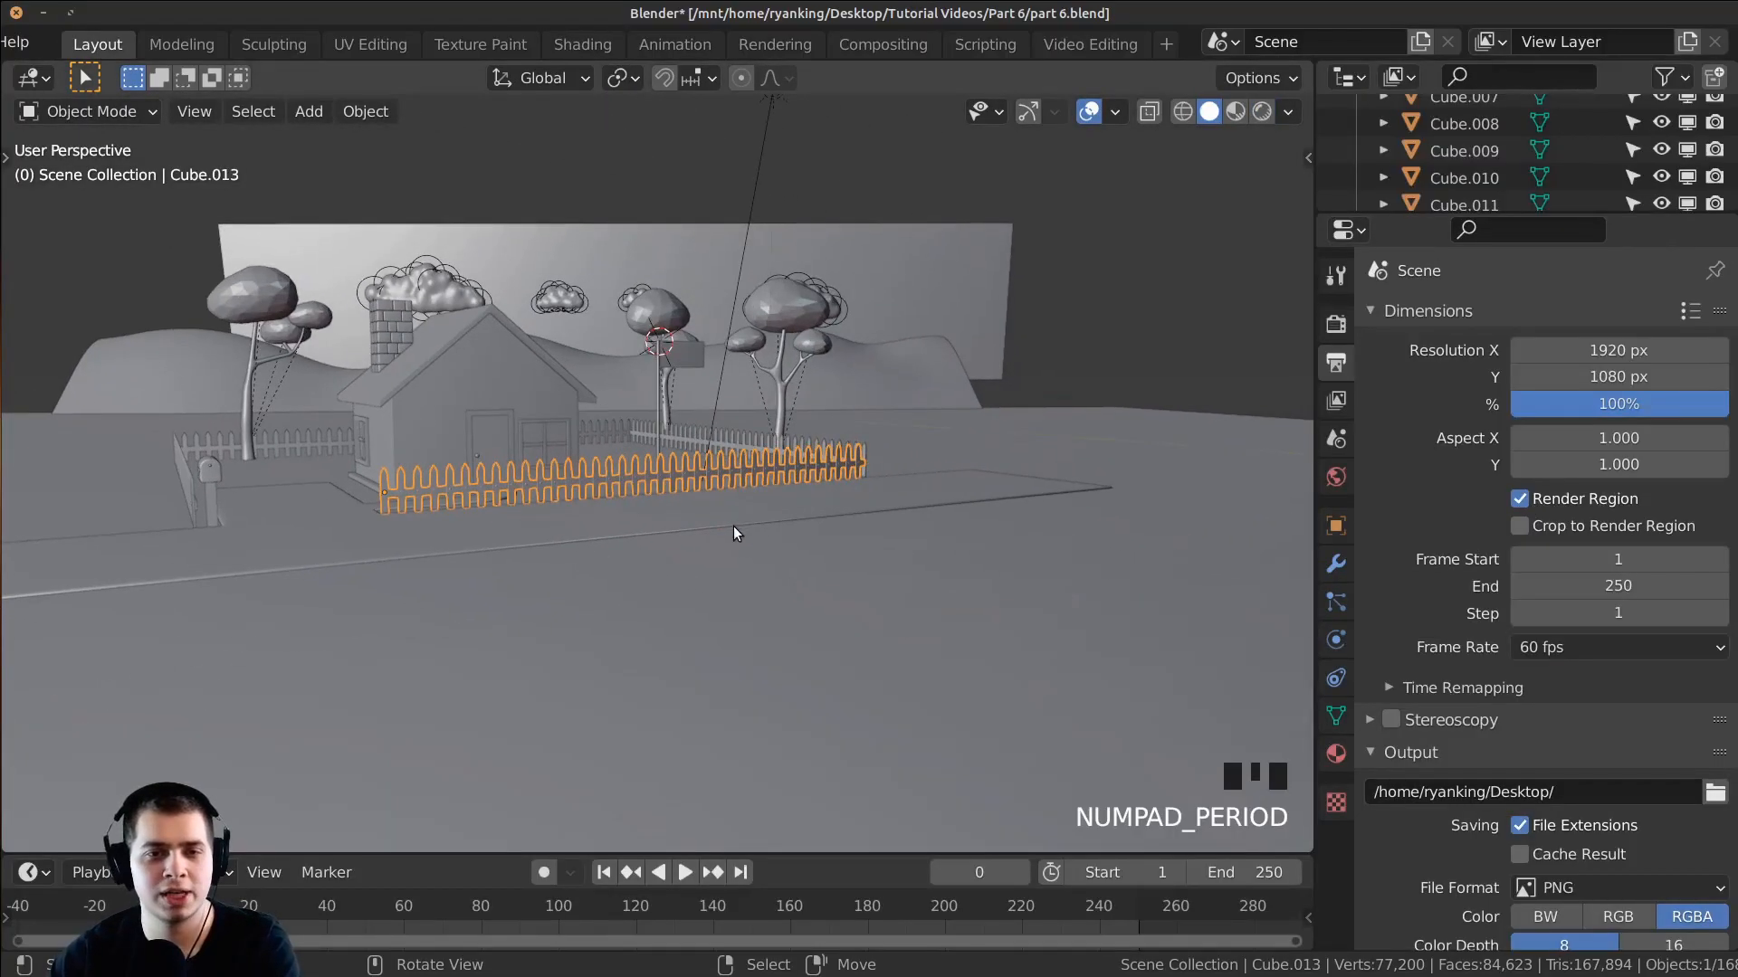
pyautogui.keyDown('shift'); pyautogui.moveTo(731, 525); pyautogui.dragTo(903, 537, button='middle'); pyautogui.keyUp('shift')
pyautogui.scroll(6, 506, 532)
pyautogui.keyDown('shift'); pyautogui.moveTo(506, 533); pyautogui.dragTo(741, 521, button='middle'); pyautogui.keyUp('shift')
pyautogui.scroll(3, 768, 496)
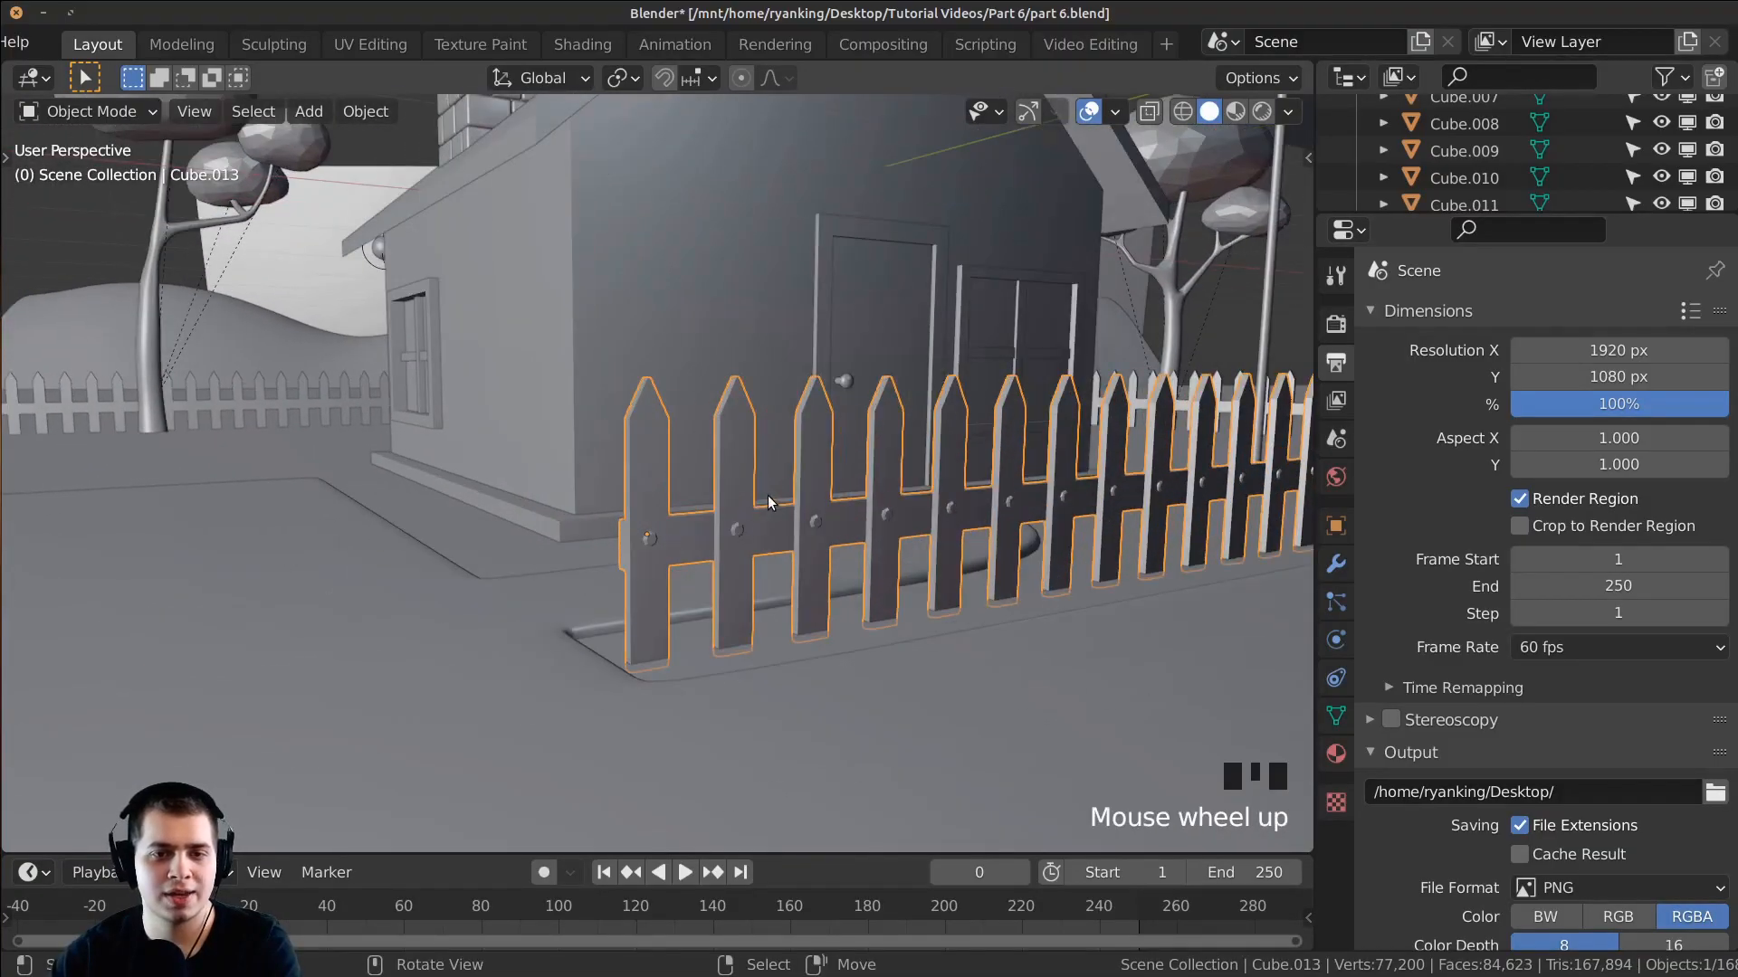
# Step: Enter Edit Mode on the fence and select all of its mesh to examine the base picket
pyautogui.press('Tab')
pyautogui.press('a')
pyautogui.press('a')
pyautogui.press('a')
pyautogui.scroll(2, 692, 589)
pyautogui.keyDown('shift'); pyautogui.moveTo(693, 589); pyautogui.dragTo(720, 449, button='middle'); pyautogui.keyUp('shift')
pyautogui.scroll(-2, 674, 458)
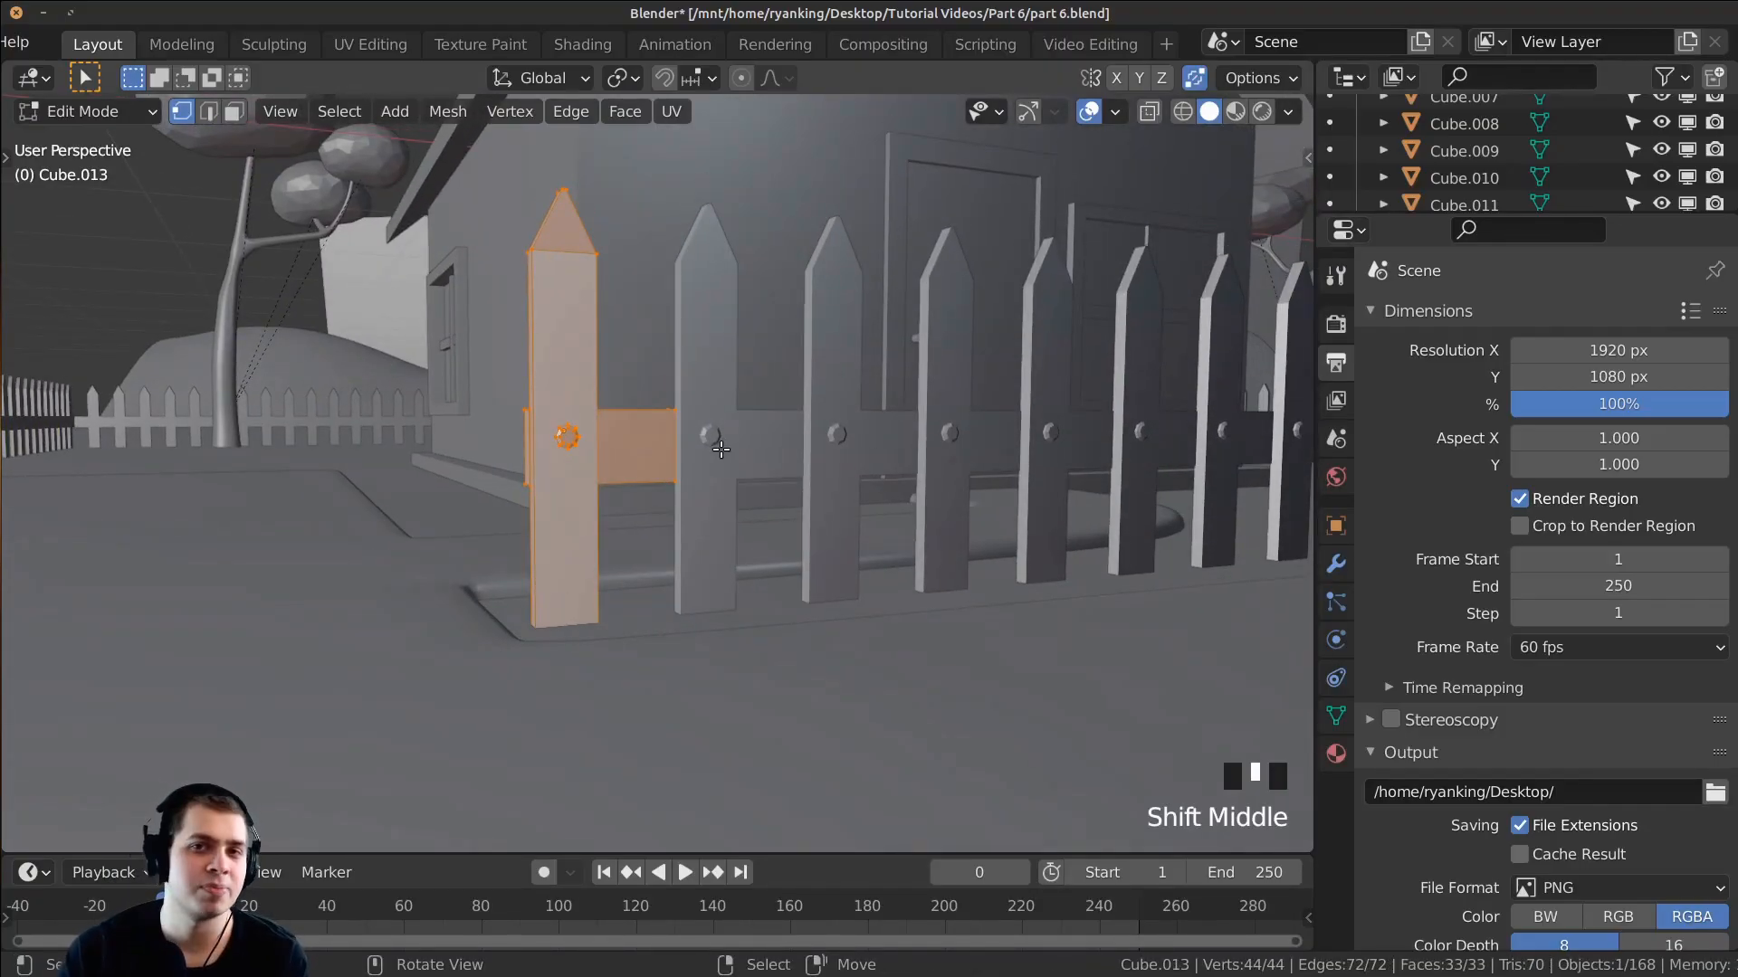
pyautogui.scroll(4, 722, 449)
# Step: Return to the Shading workspace, switch the fence back to Object Mode and widen the properties editor
pyautogui.click(581, 44)
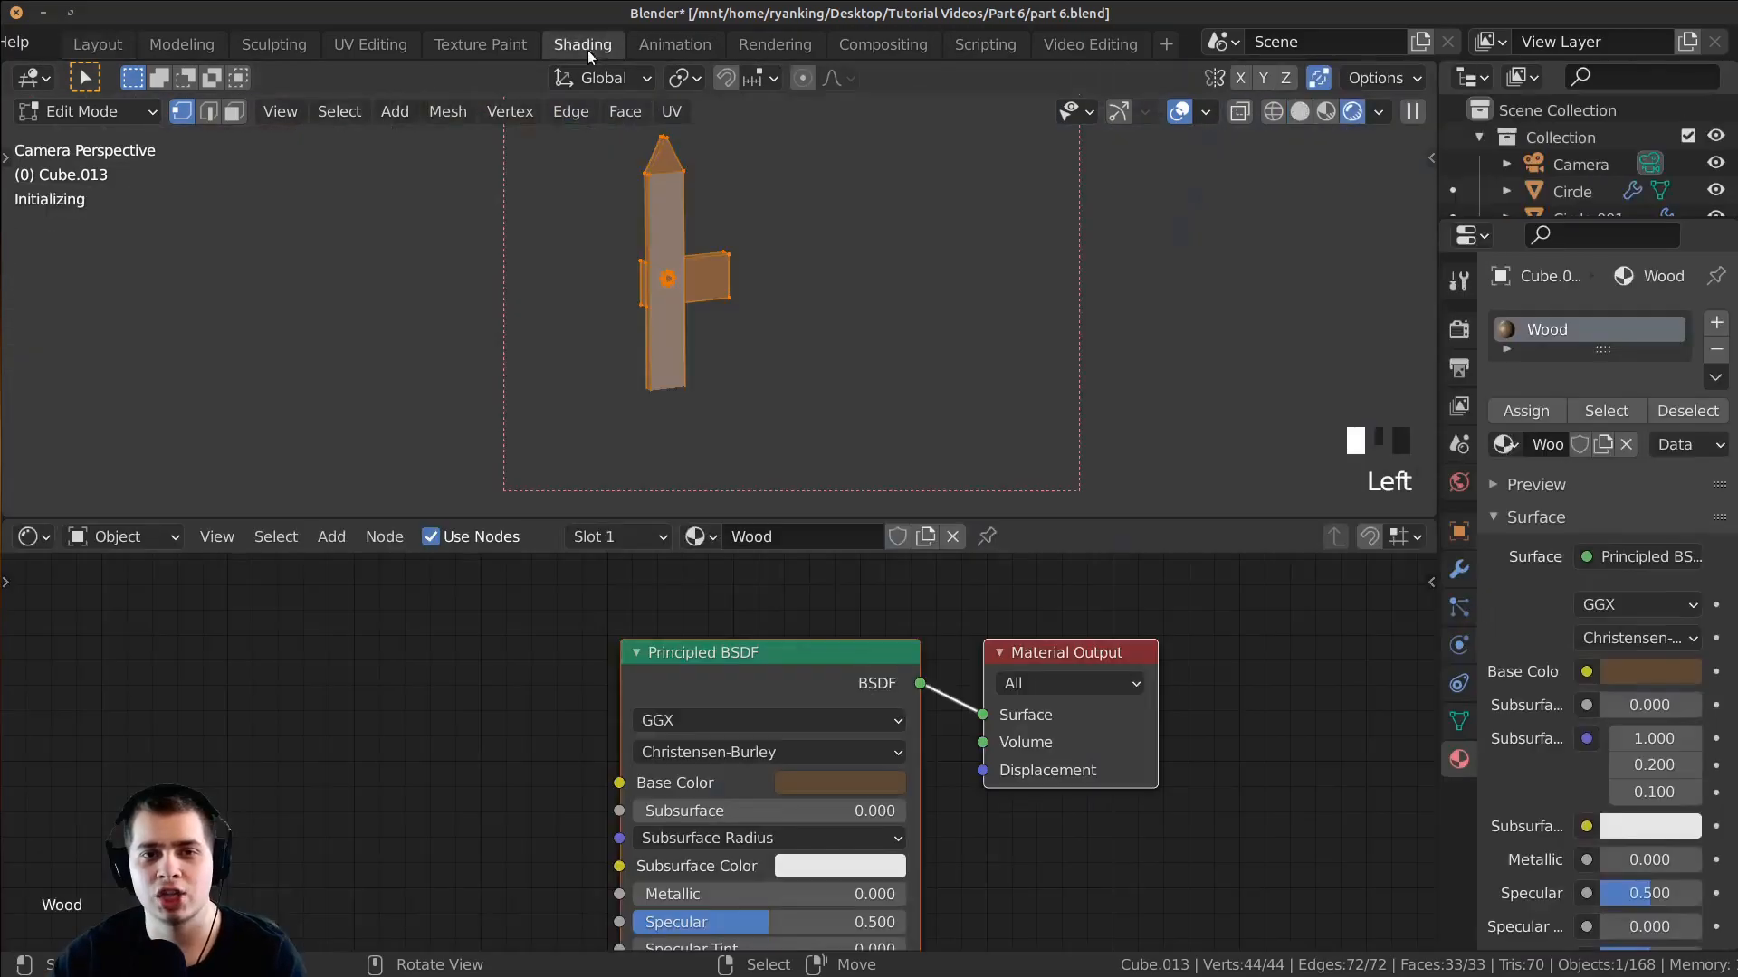
pyautogui.keyDown('shift'); pyautogui.moveTo(769, 256); pyautogui.dragTo(729, 219, button='middle'); pyautogui.keyUp('shift')
pyautogui.press('Tab')
pyautogui.scroll(2, 718, 281)
pyautogui.scroll(1, 717, 280)
pyautogui.moveTo(1439, 286); pyautogui.dragTo(1279, 301)
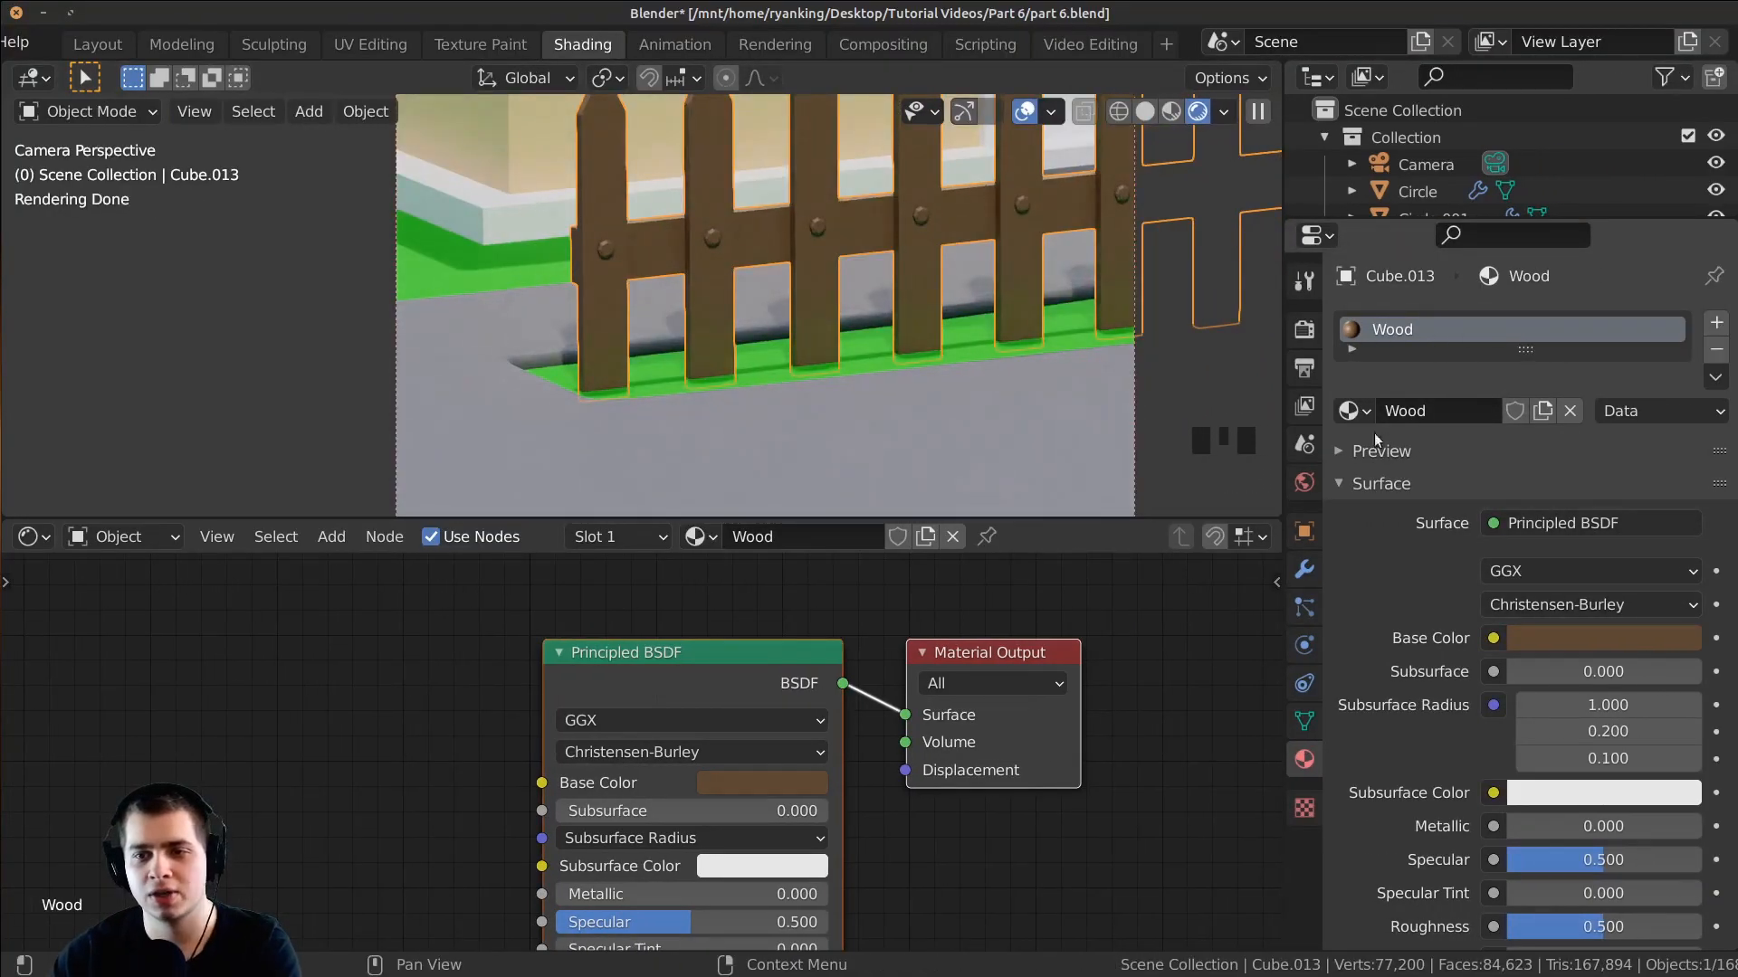
# Step: Add a second material slot to the fence and create a new material named Nail in it
pyautogui.keyDown('shift'); pyautogui.moveTo(849, 456); pyautogui.dragTo(816, 331, button='middle'); pyautogui.keyUp('shift')
pyautogui.scroll(-1, 823, 322)
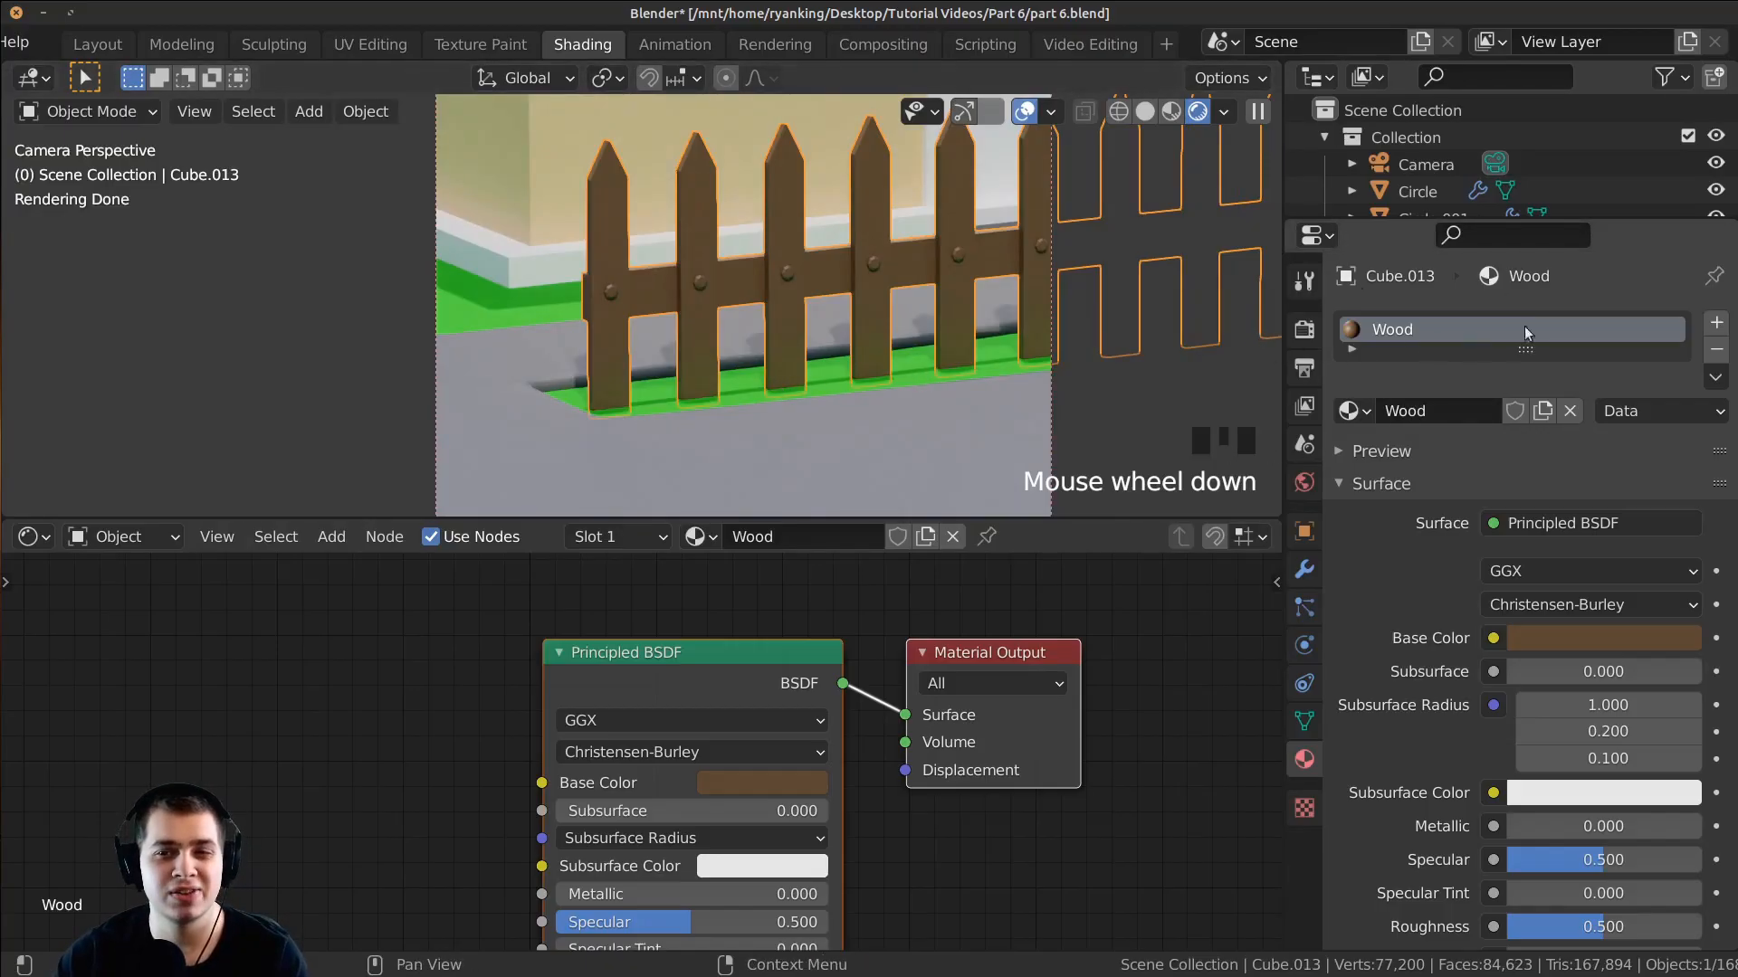
pyautogui.click(1717, 321)
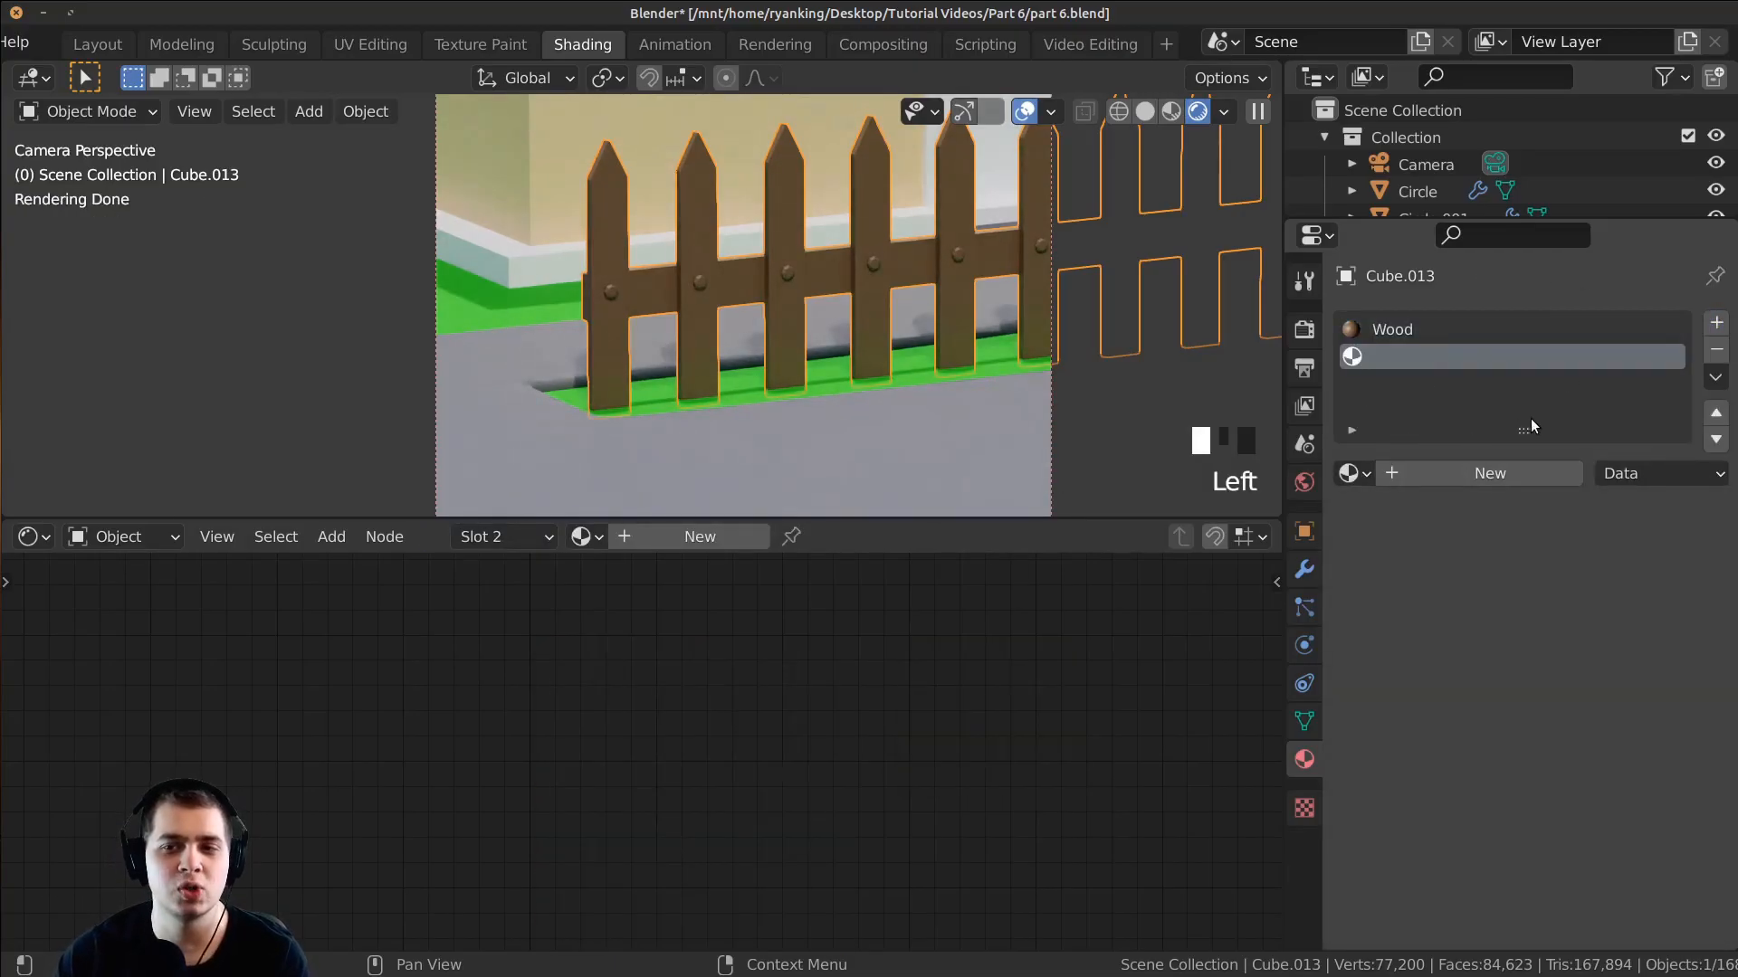
pyautogui.click(1431, 478)
pyautogui.click(1421, 476)
pyautogui.write('Nail')
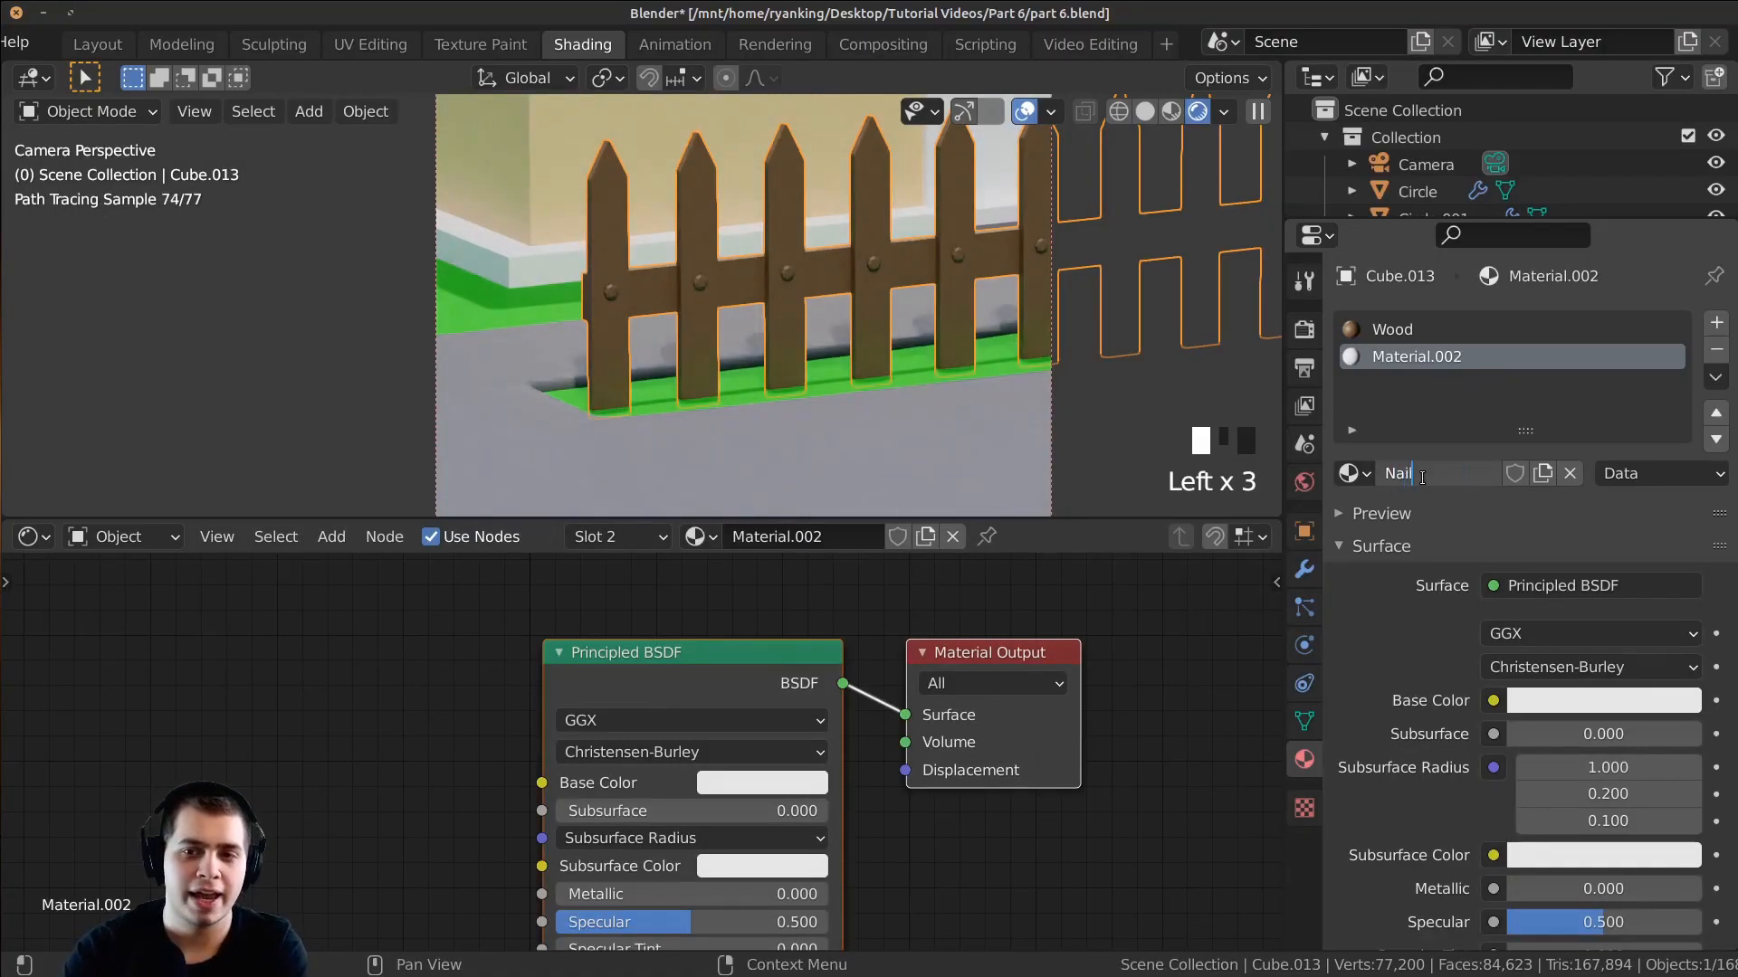
pyautogui.press('Return')
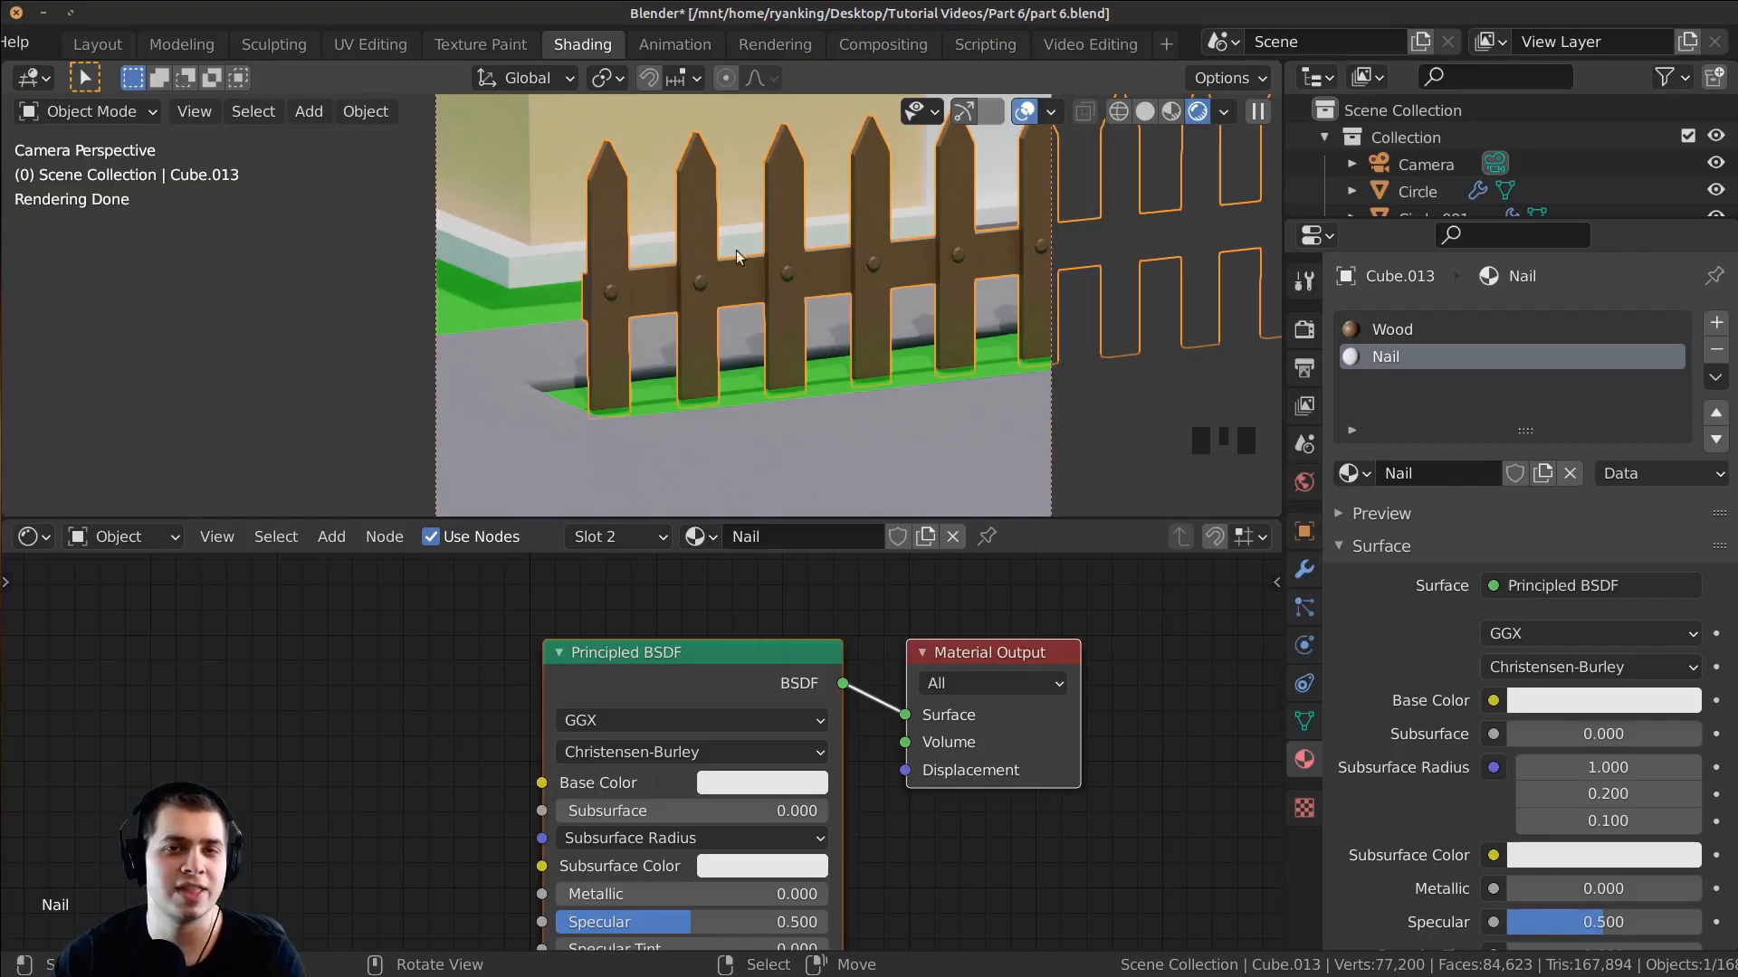
# Step: Show the viewport in solid shading and enter Edit Mode on the fence around its first picket
pyautogui.press('z')
pyautogui.press('z')
pyautogui.keyDown('shift'); pyautogui.moveTo(621, 312); pyautogui.dragTo(735, 286, button='middle'); pyautogui.keyUp('shift')
pyautogui.keyDown('shift'); pyautogui.moveTo(869, 314); pyautogui.dragTo(679, 217, button='middle'); pyautogui.keyUp('shift')
pyautogui.scroll(2, 674, 253)
pyautogui.press('Tab')
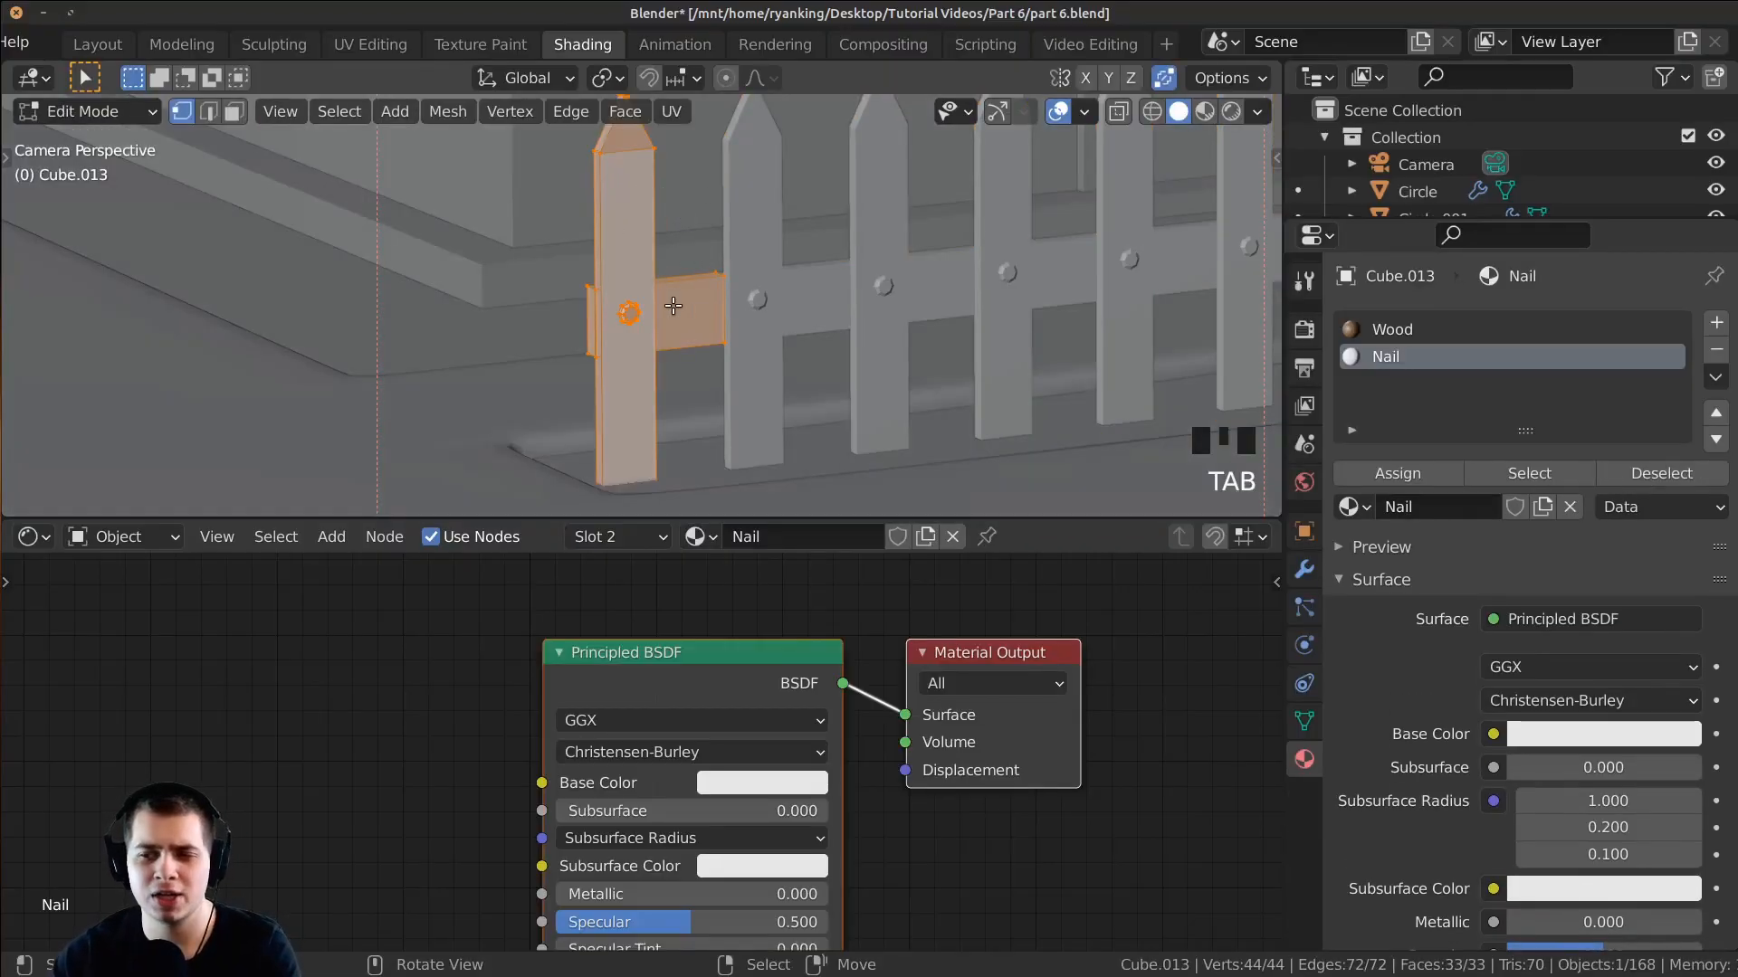
# Step: Switch the viewport to Material Preview shading and frame the nail on the first picket
pyautogui.press('z')
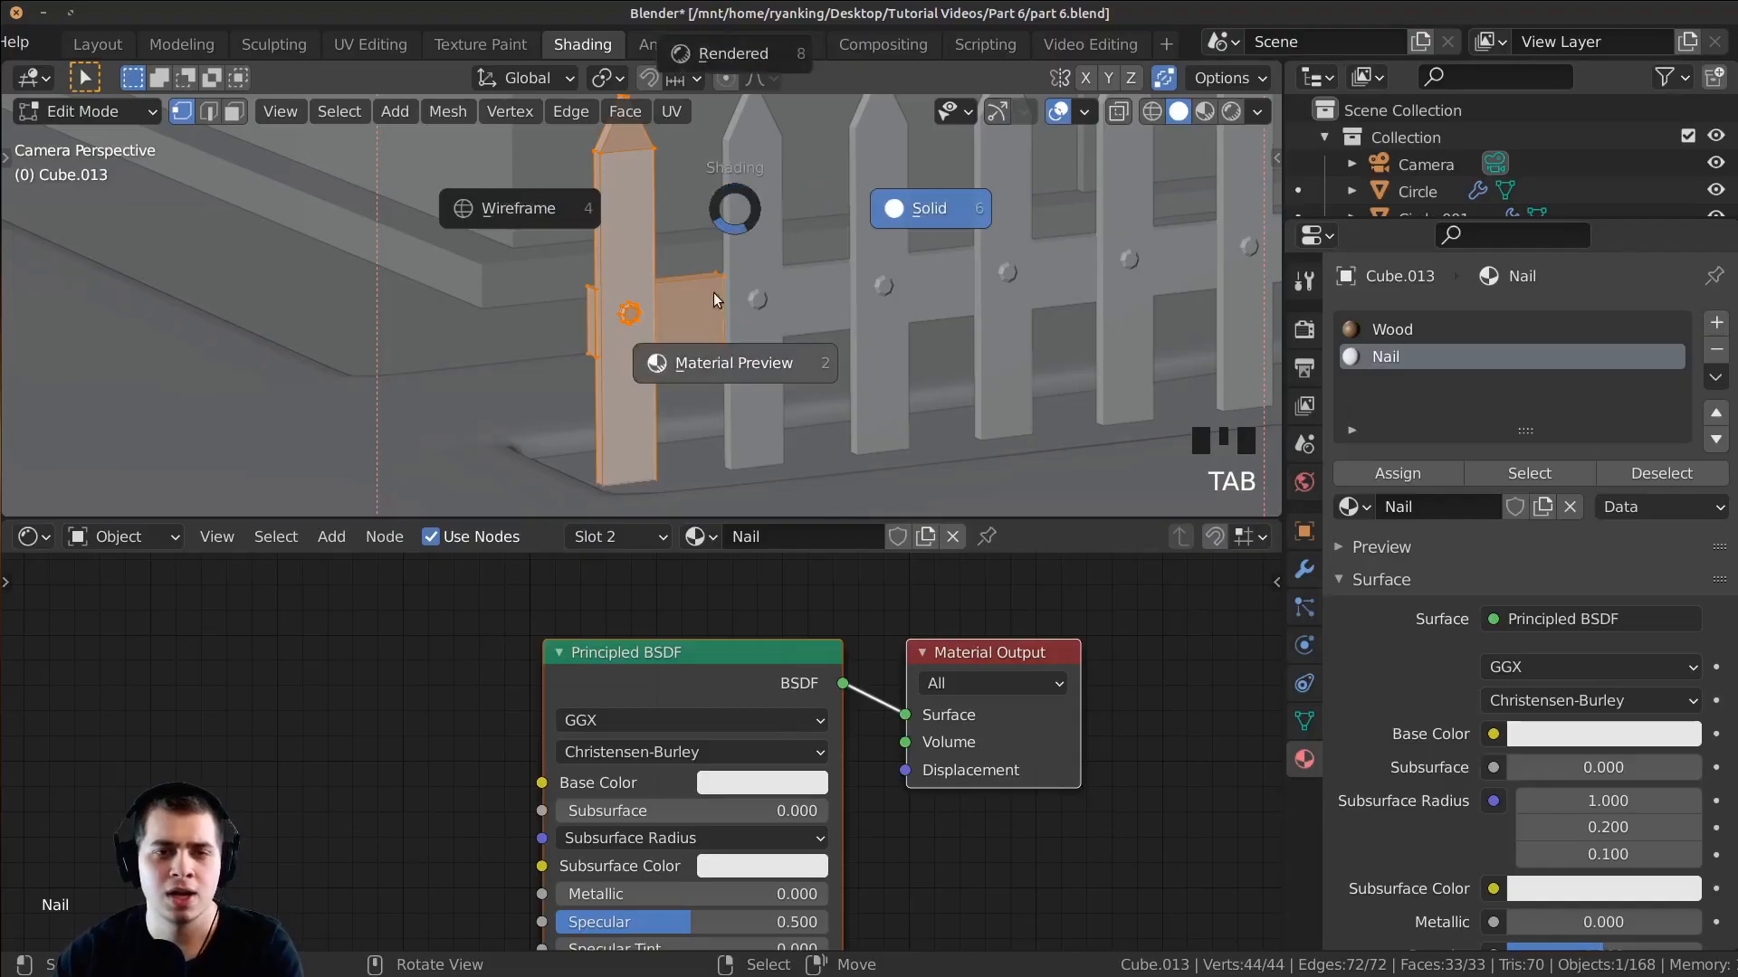
pyautogui.click(712, 409)
pyautogui.press('z')
pyautogui.click(719, 542)
pyautogui.press('z')
pyautogui.click(709, 512)
pyautogui.press('z')
pyautogui.click(675, 566)
pyautogui.press('z')
pyautogui.click(670, 516)
pyautogui.keyDown('shift'); pyautogui.moveTo(660, 311); pyautogui.dragTo(716, 313, button='middle'); pyautogui.keyUp('shift')
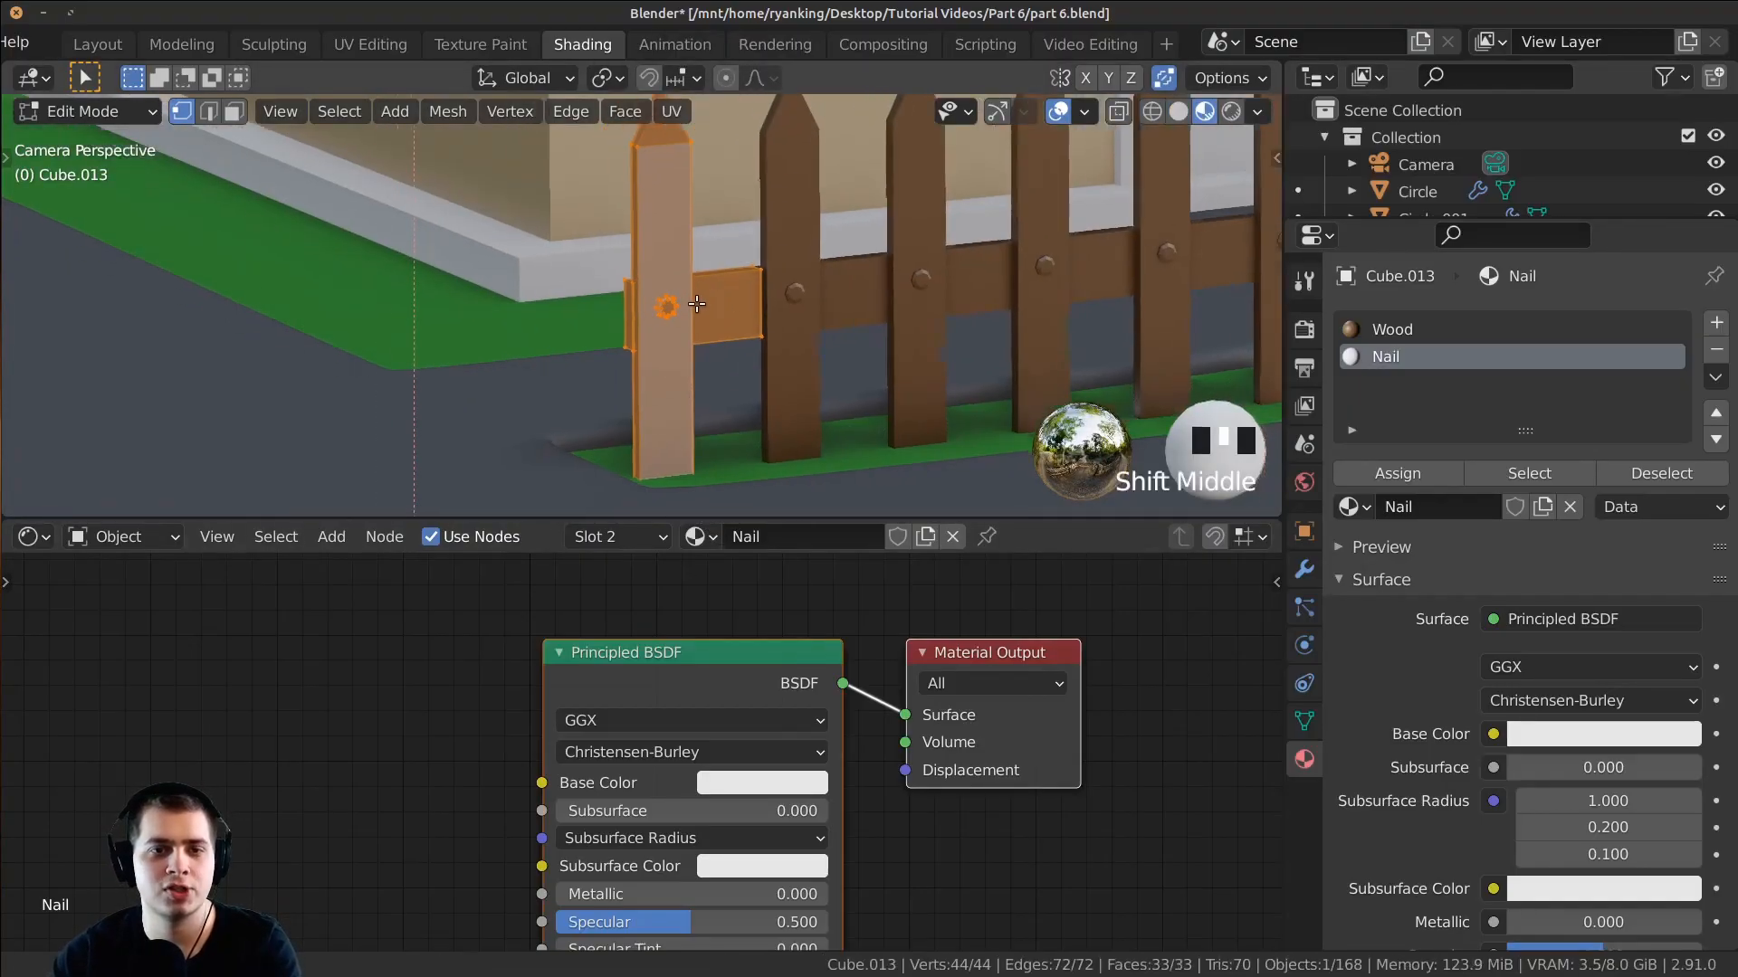
pyautogui.scroll(2, 696, 304)
pyautogui.scroll(5, 718, 314)
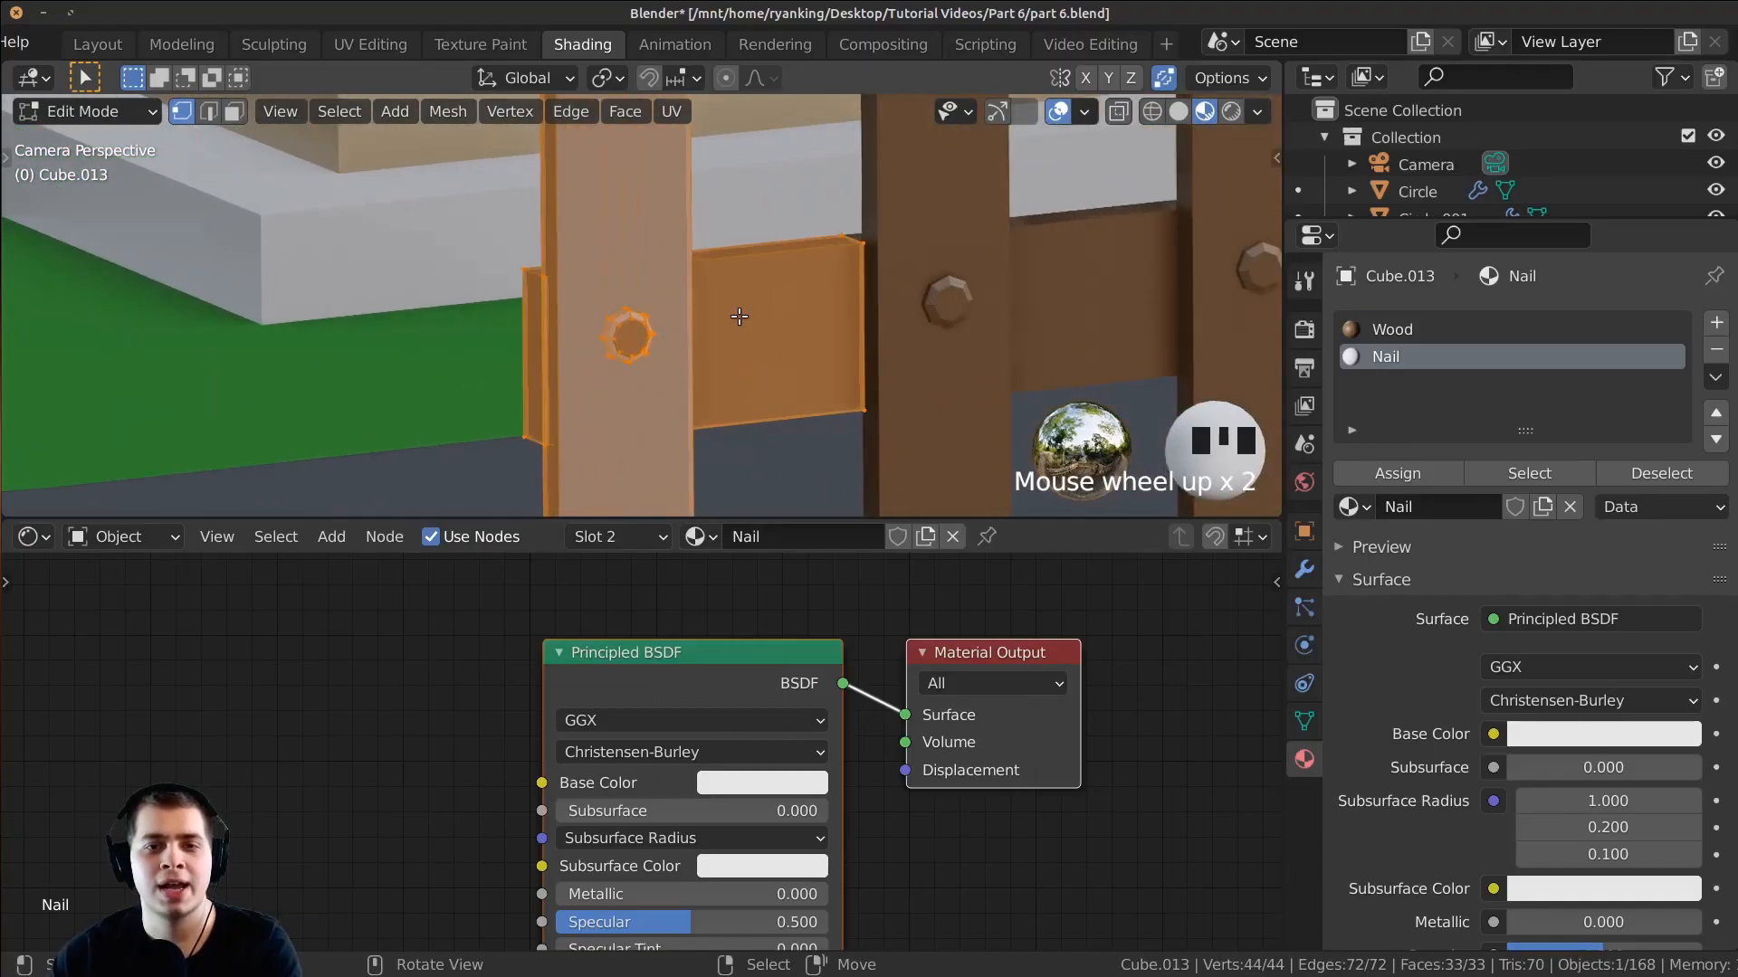
# Step: Deselect the whole fence mesh and select only the linked geometry of the first picket's nail
pyautogui.press('Tab')
pyautogui.scroll(1, 714, 233)
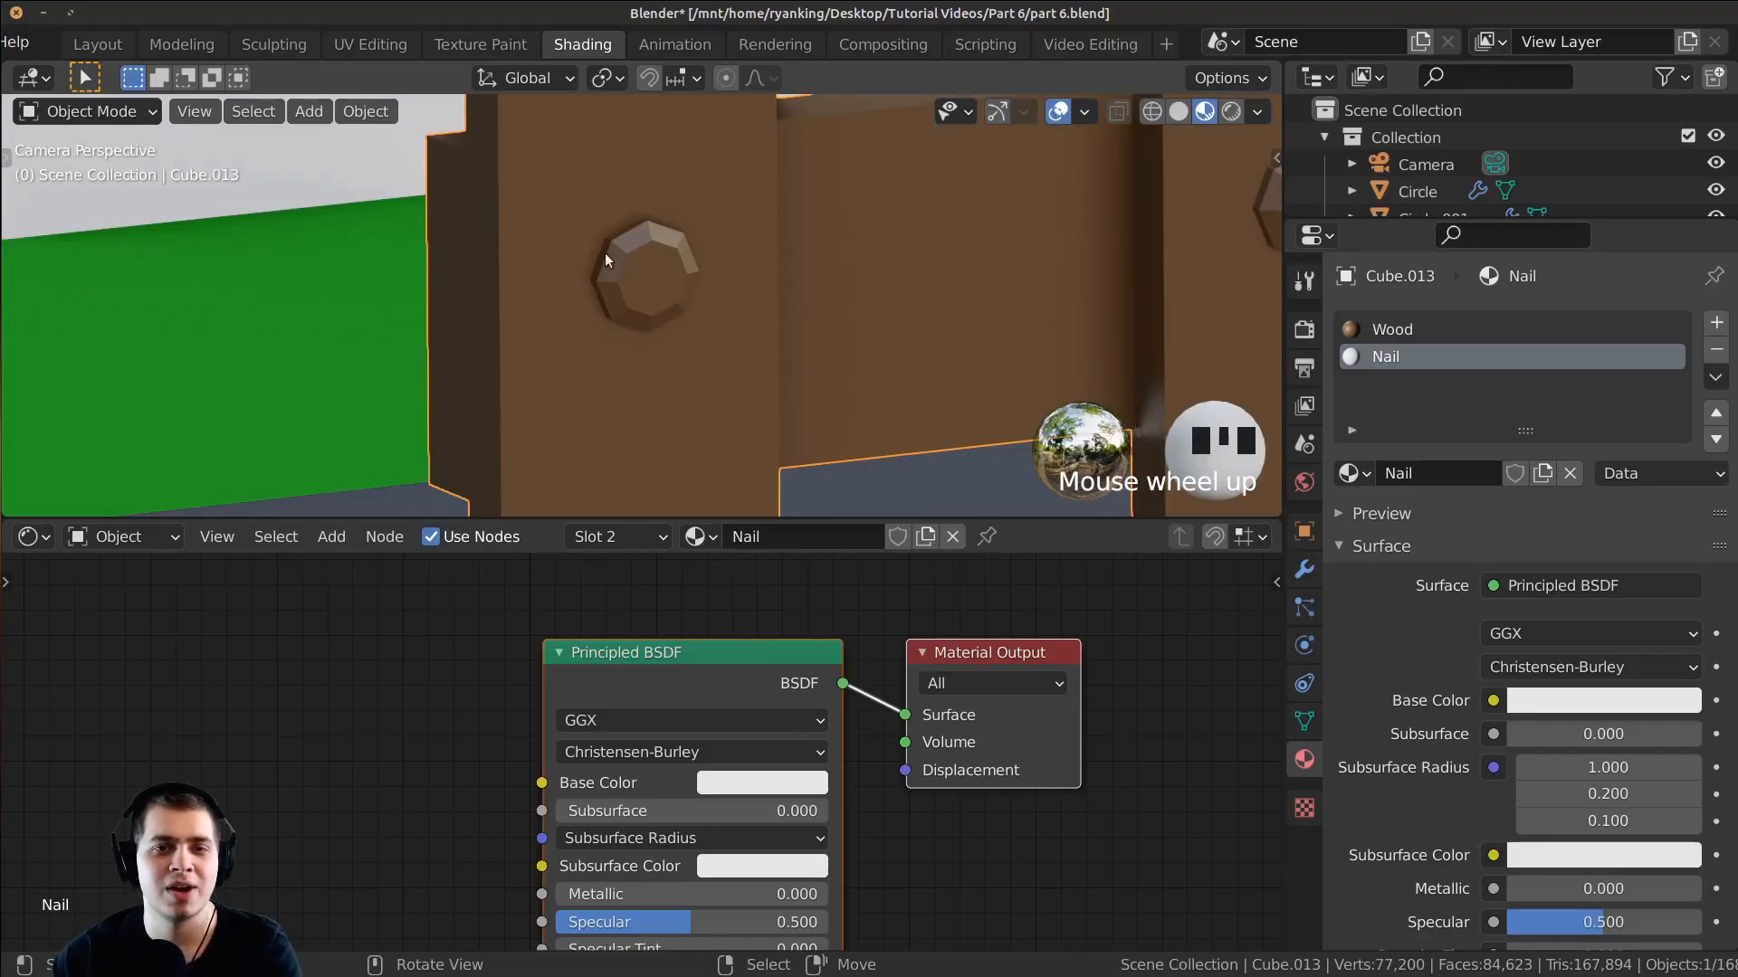
pyautogui.keyDown('shift'); pyautogui.moveTo(577, 263); pyautogui.dragTo(699, 252, button='middle'); pyautogui.keyUp('shift')
pyautogui.press('Tab')
pyautogui.keyDown('shift'); pyautogui.moveTo(507, 328); pyautogui.dragTo(643, 306, button='middle'); pyautogui.keyUp('shift')
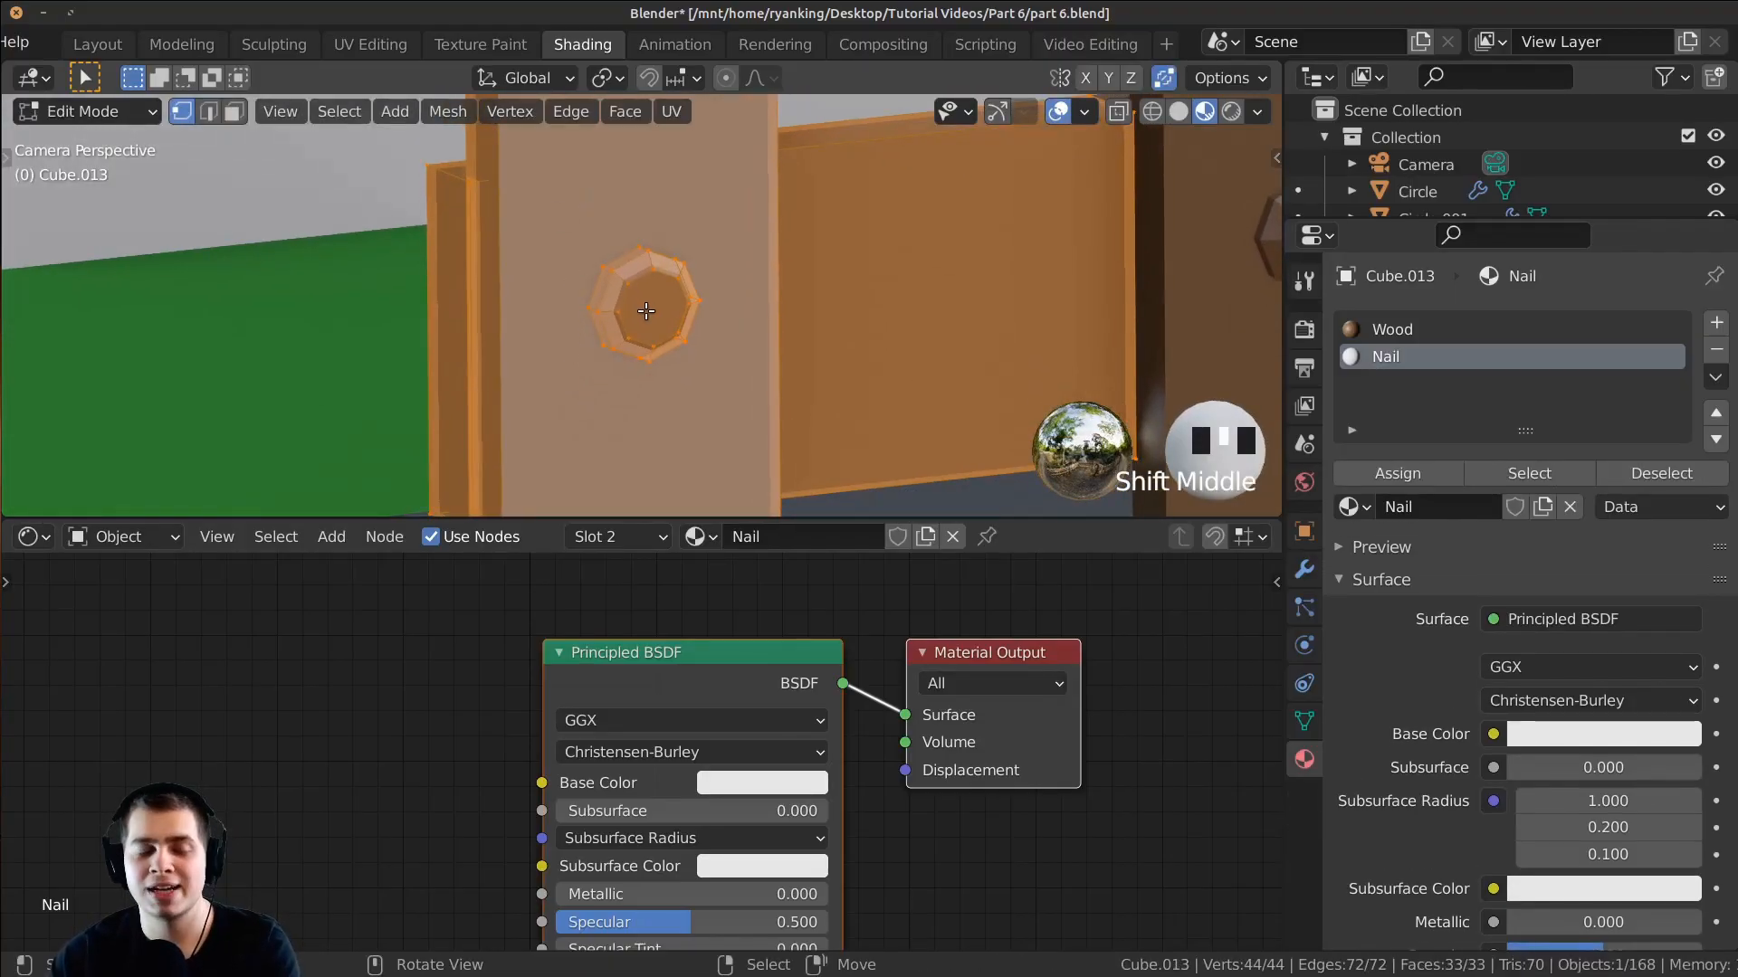
pyautogui.hotkey('alt', 'a')
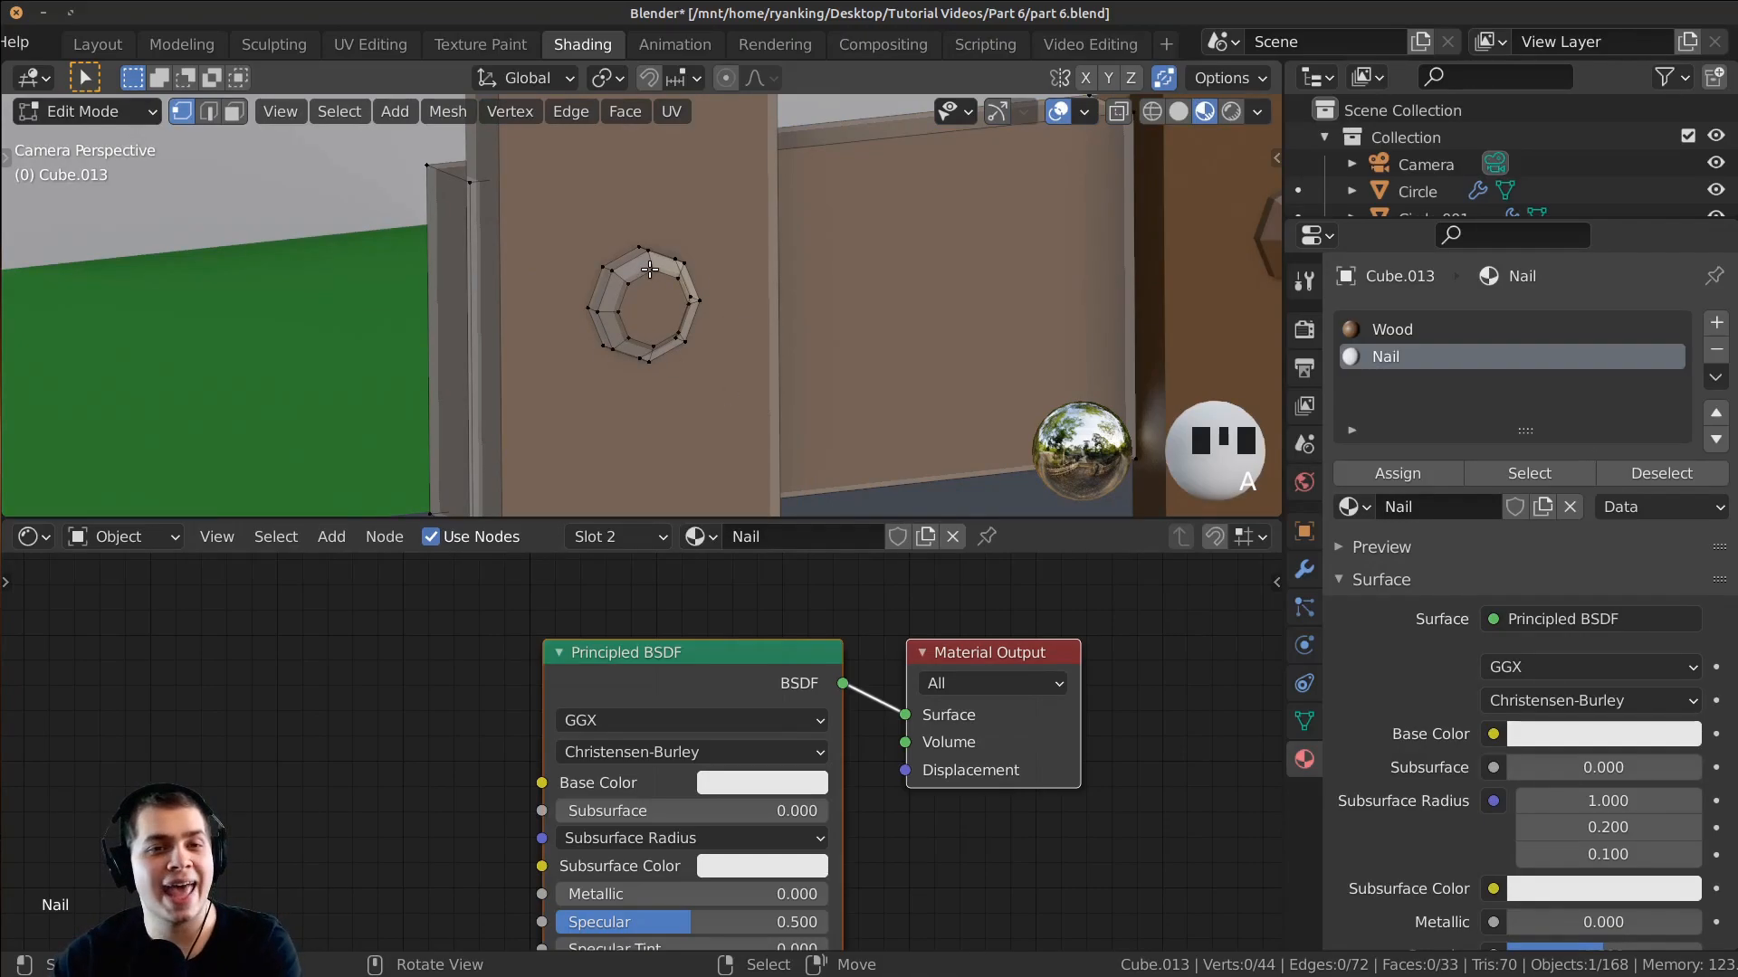
pyautogui.press('l')
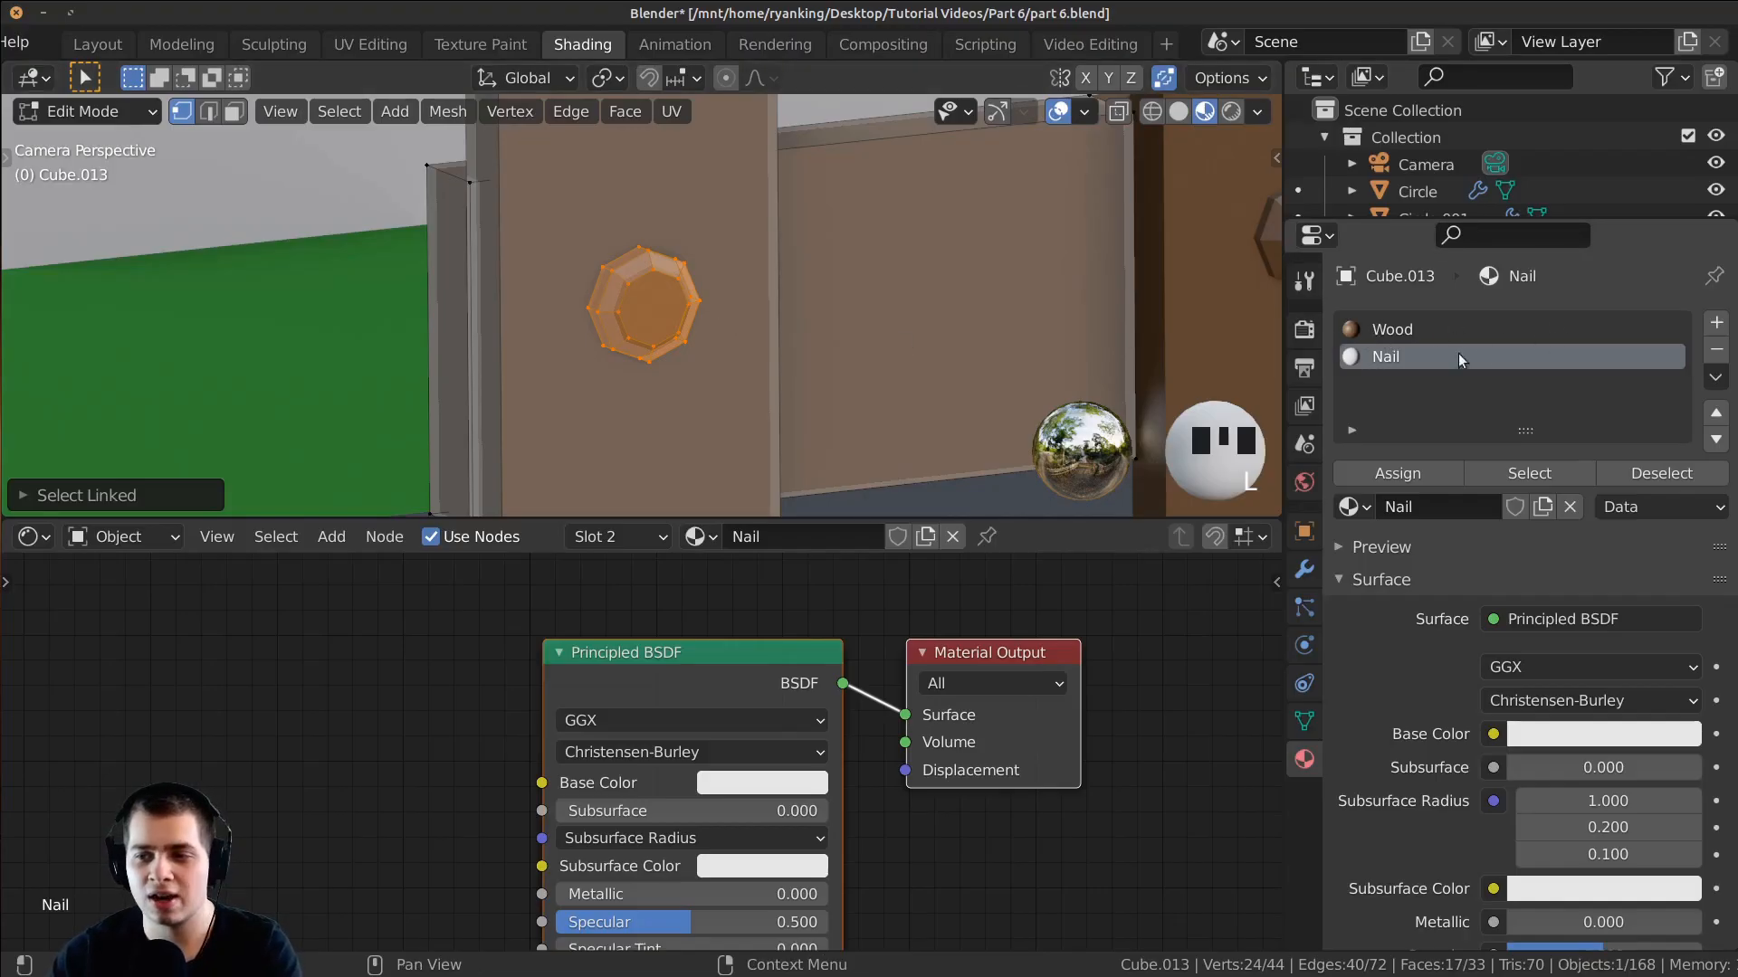
# Step: Assign the Nail material to the selected nail geometry and return the fence to Object Mode
pyautogui.click(1398, 331)
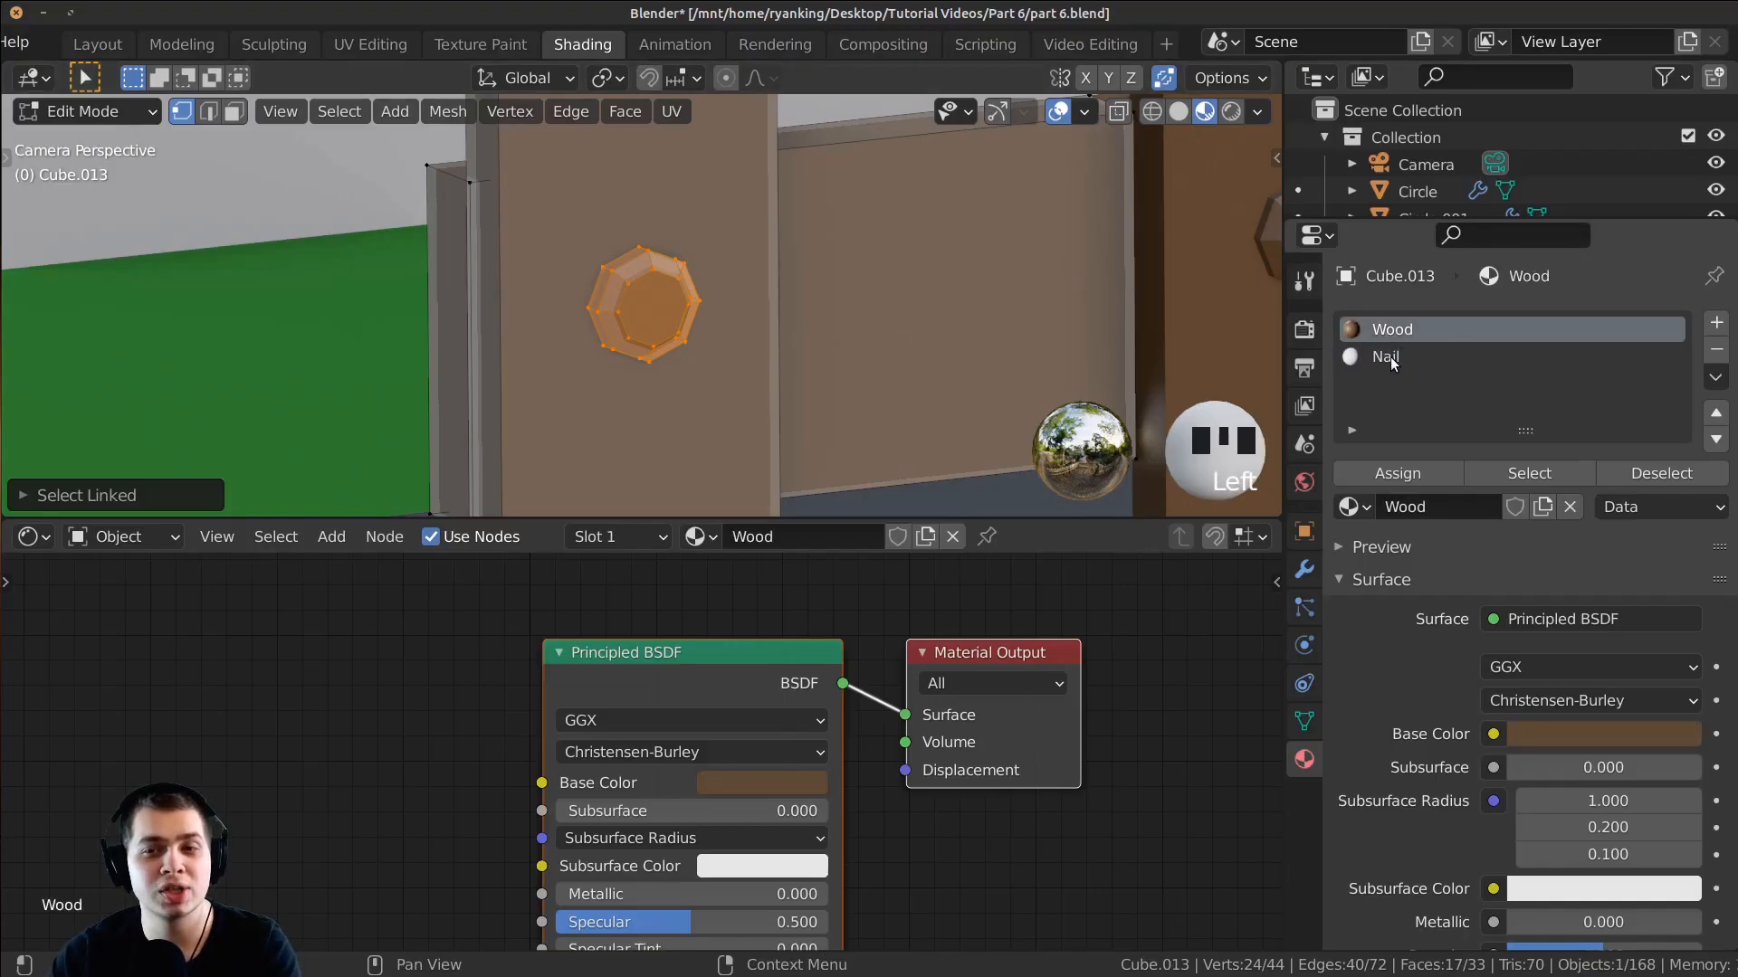
pyautogui.click(1391, 360)
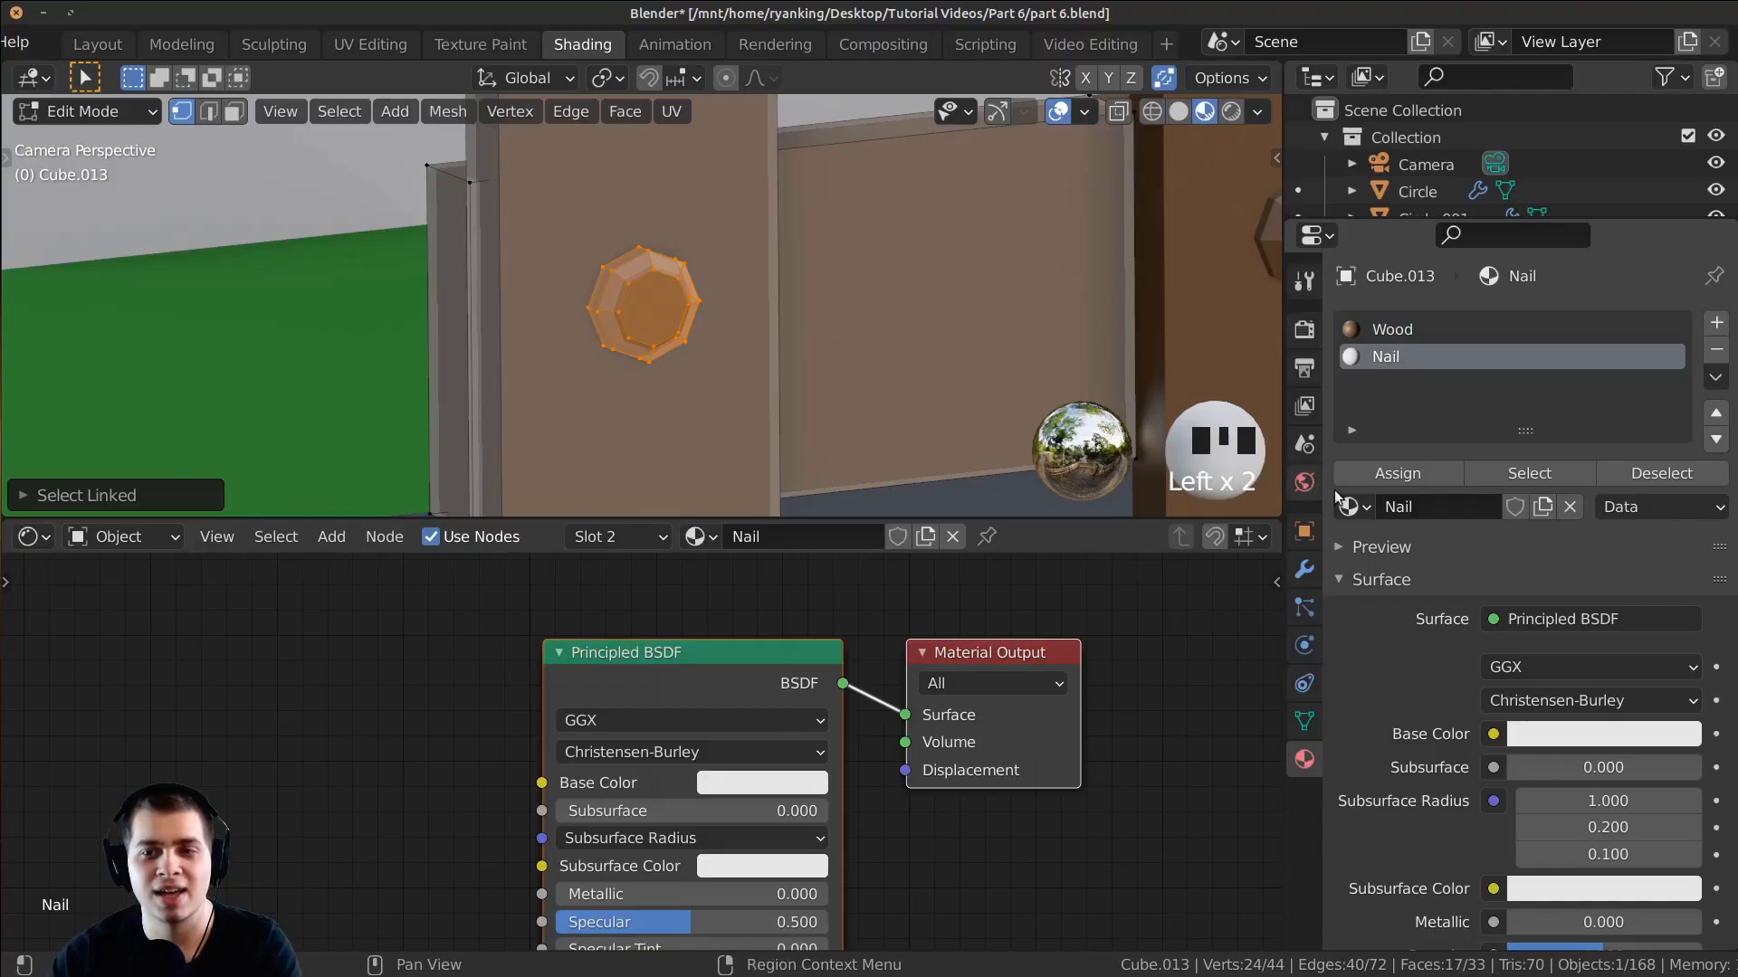
pyautogui.click(1398, 475)
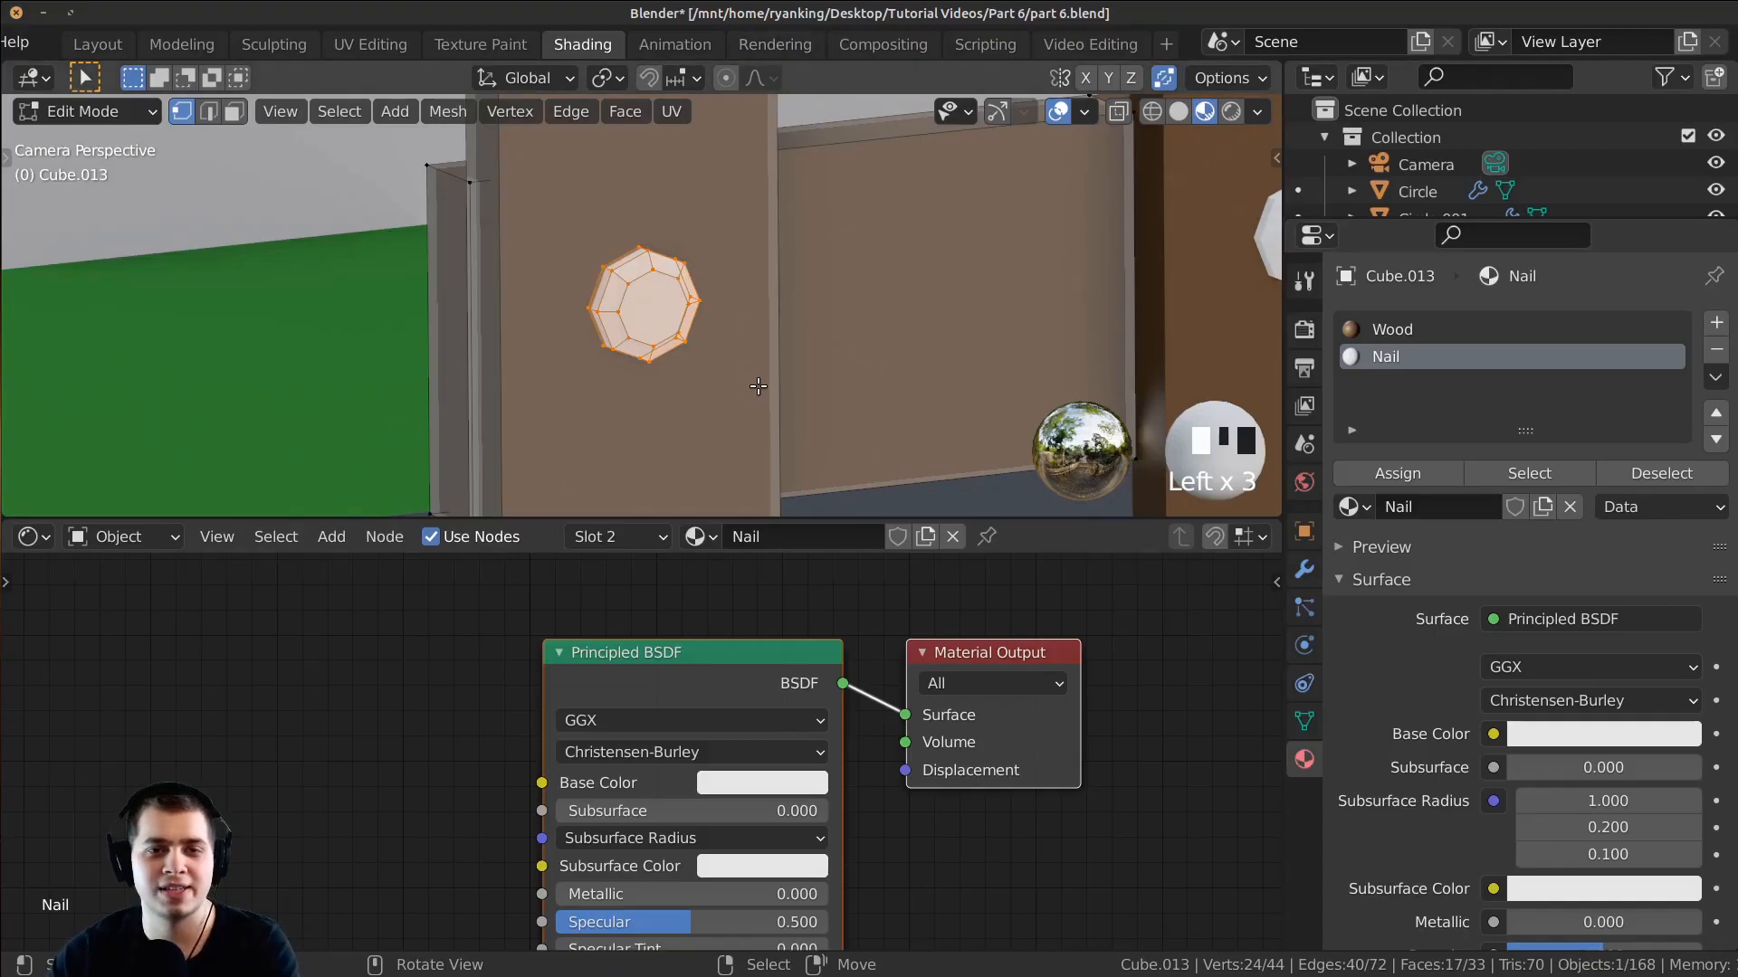
pyautogui.scroll(1, 752, 380)
pyautogui.press('Tab')
pyautogui.scroll(1, 655, 237)
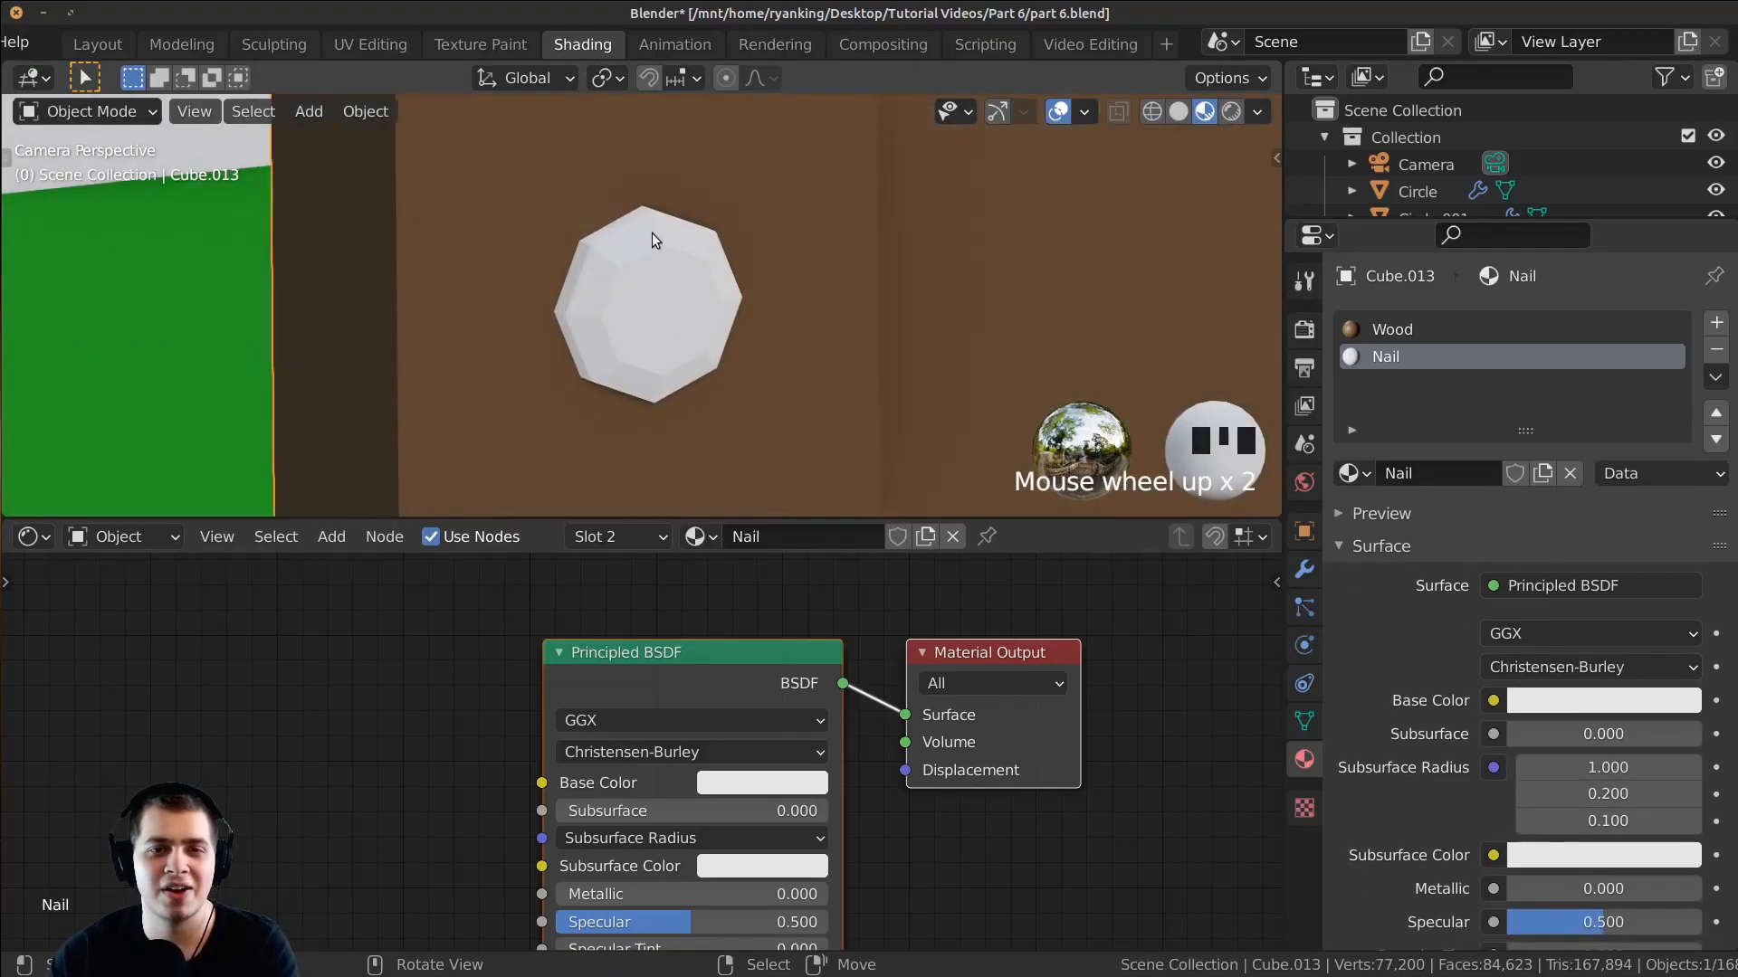
pyautogui.scroll(-7, 697, 359)
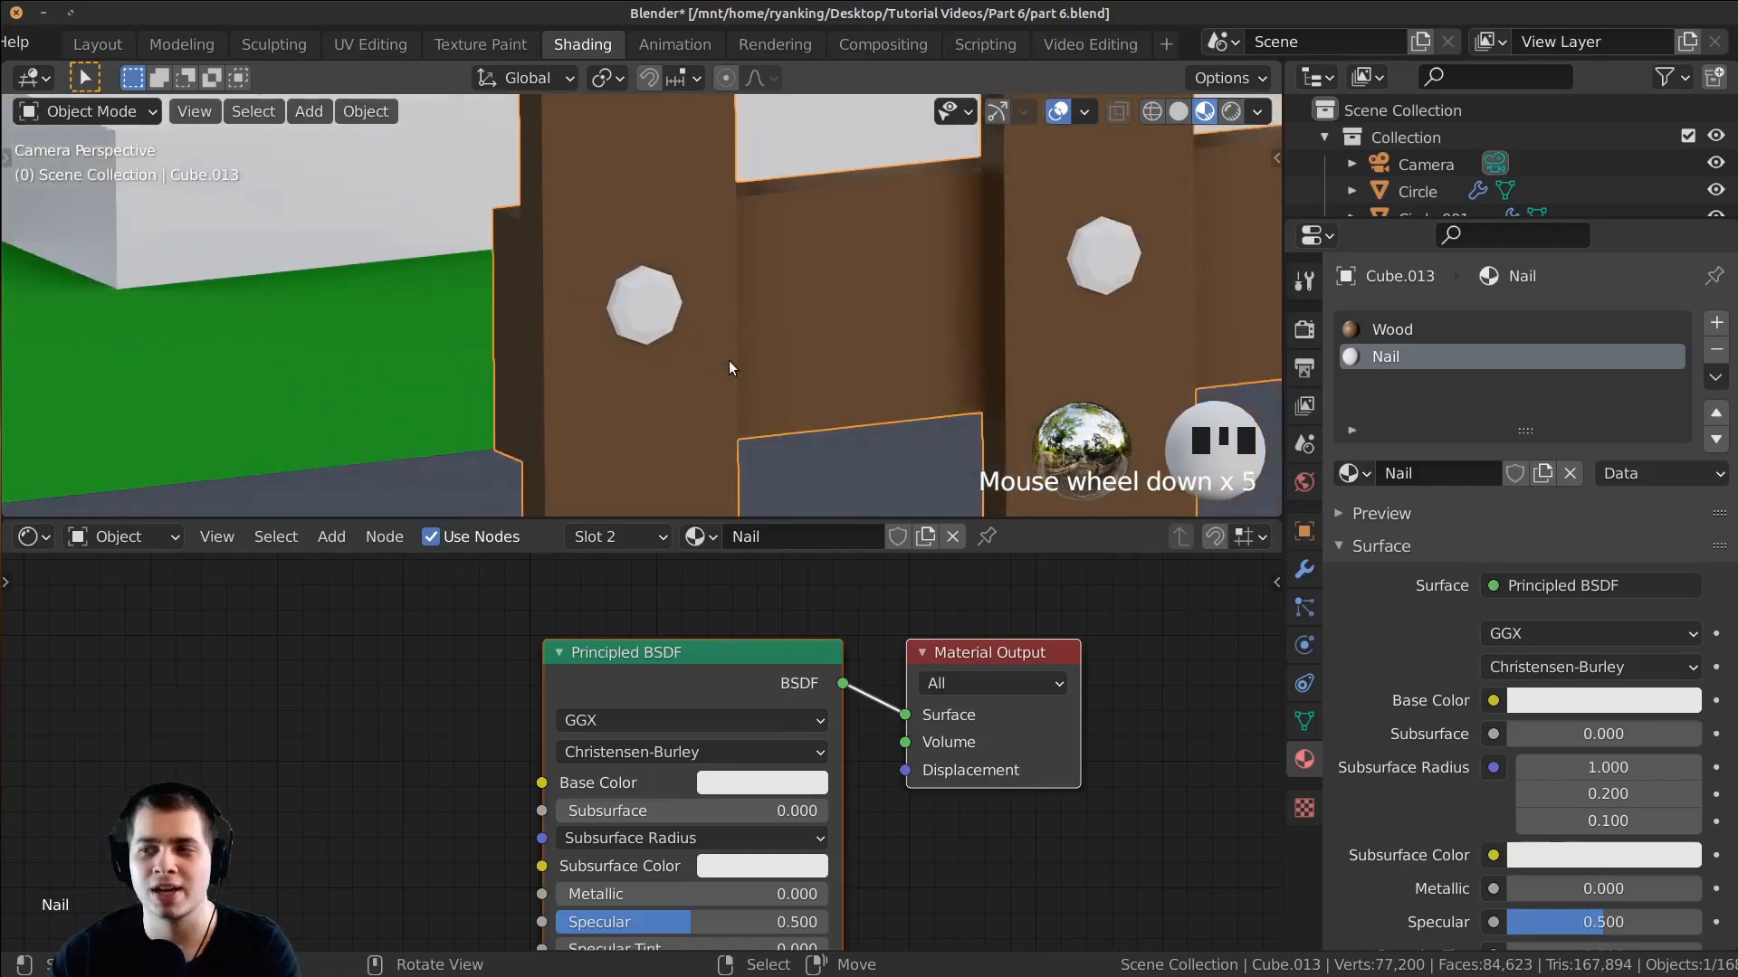
# Step: Examine the base picket's full mesh in Edit Mode, then check the nails along the whole fence in Object Mode
pyautogui.press('Tab')
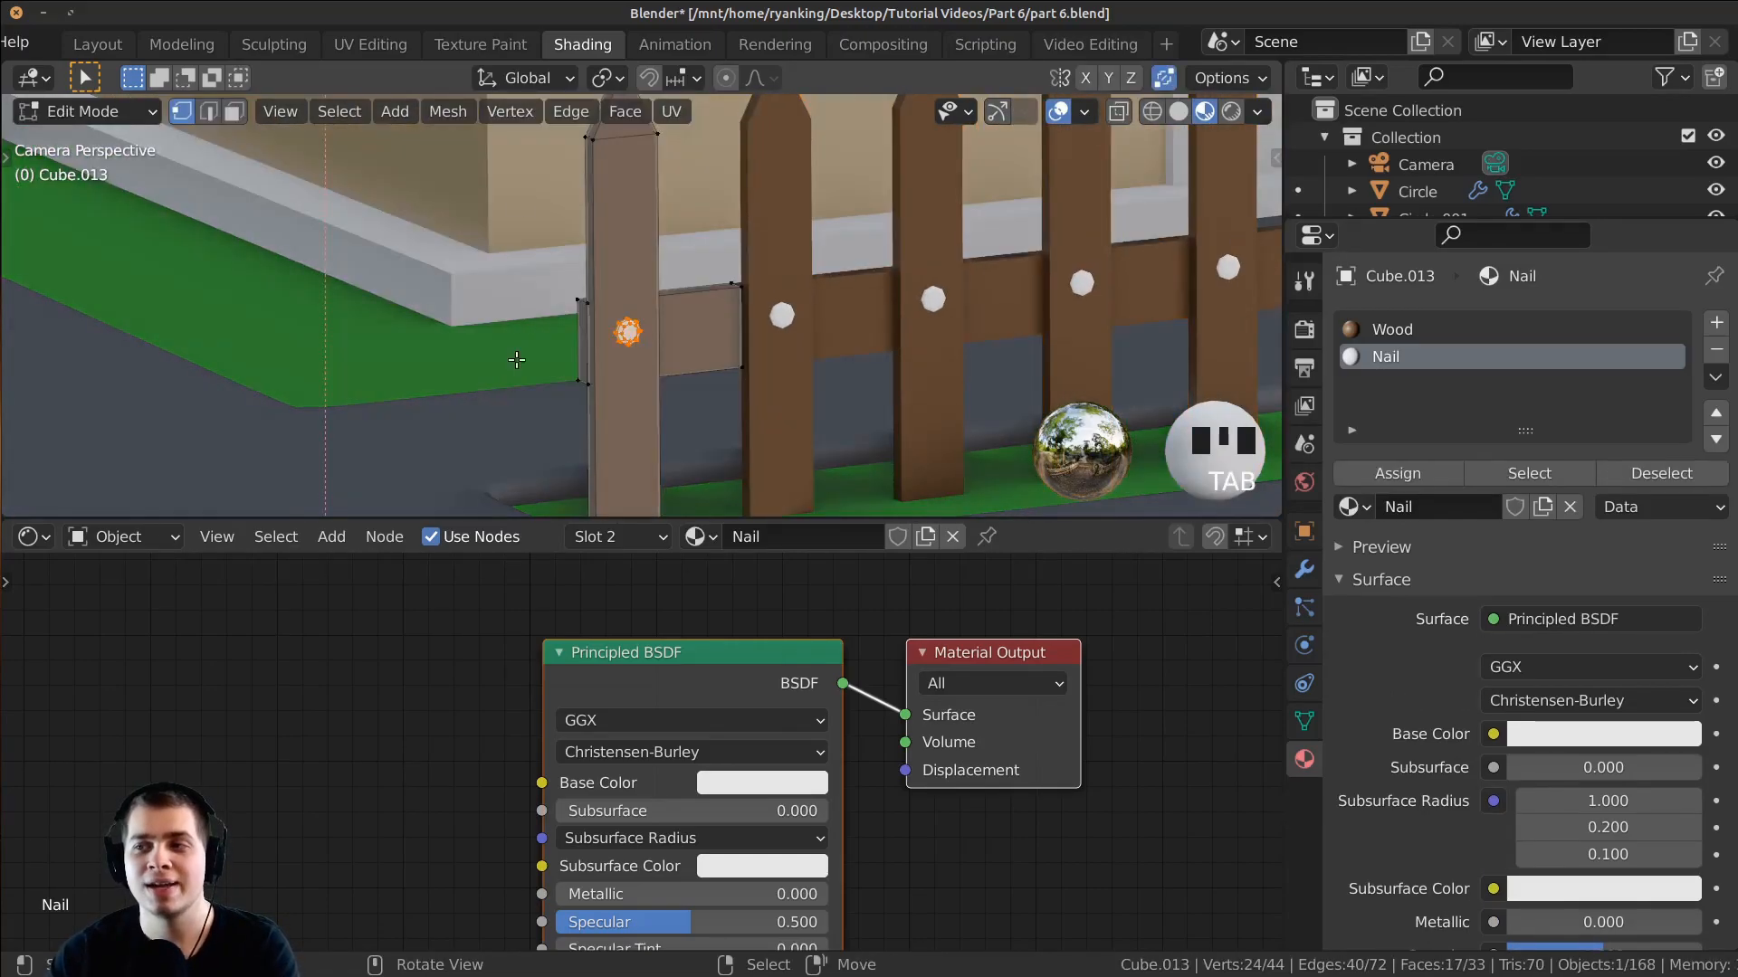
pyautogui.press('a')
pyautogui.scroll(-3, 558, 311)
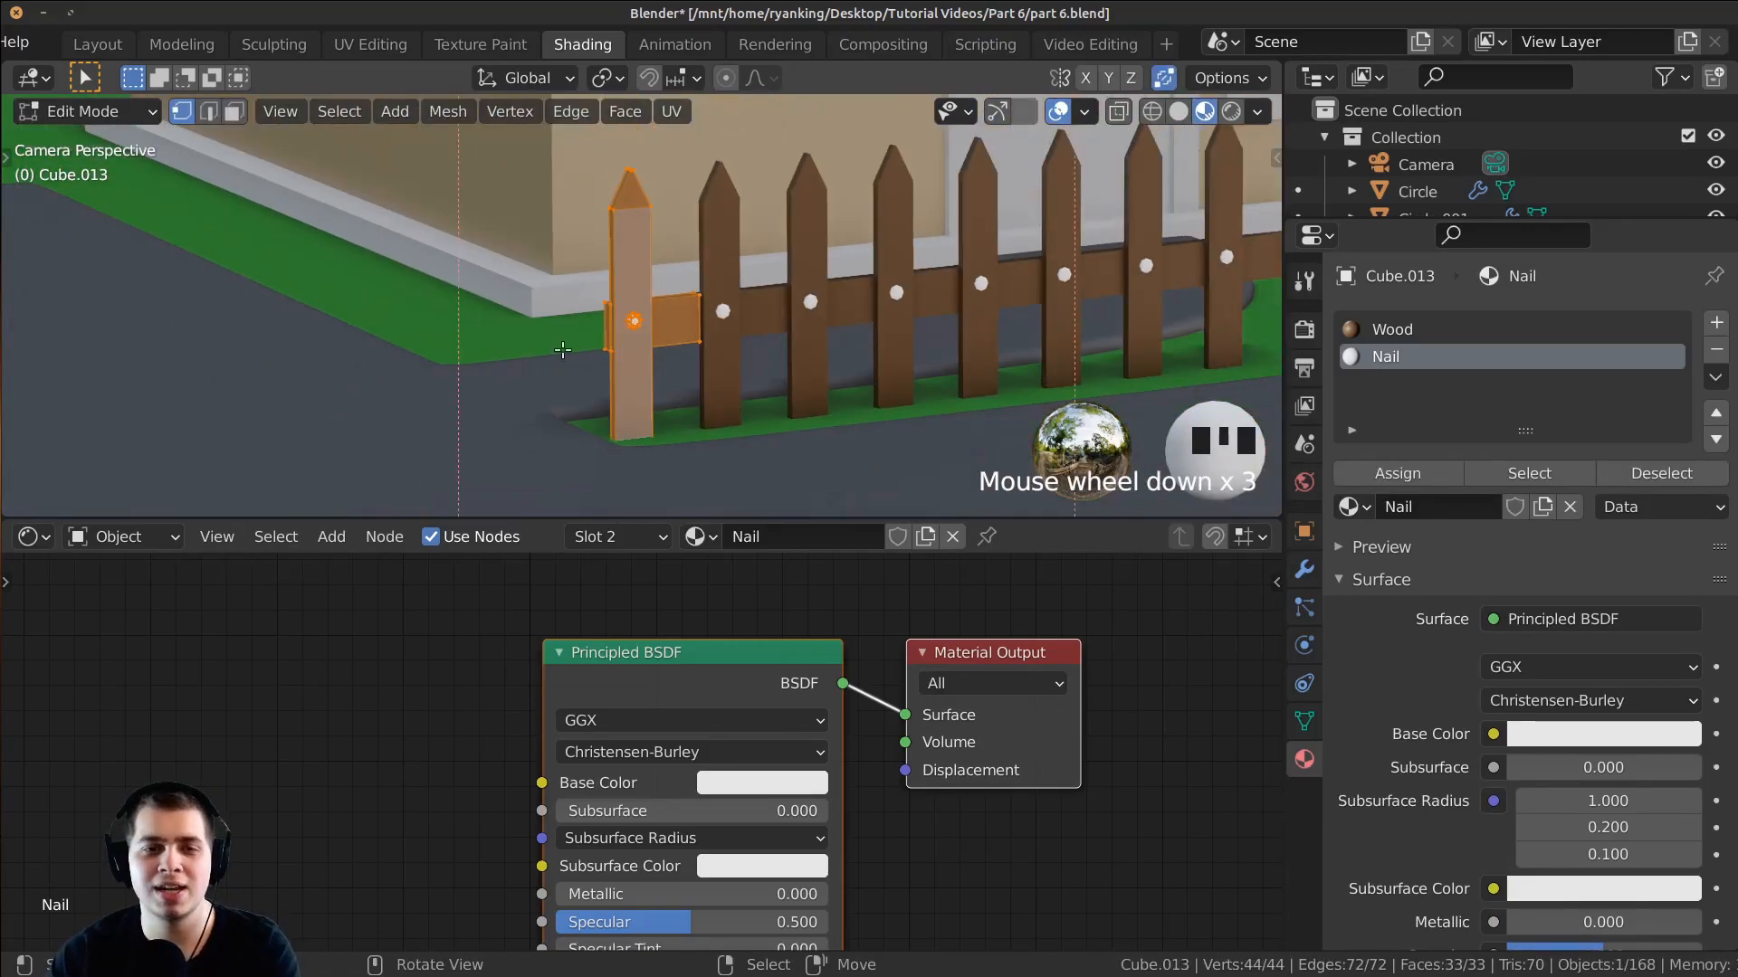
pyautogui.hotkey('alt', 'a')
pyautogui.scroll(-3, 929, 292)
pyautogui.press('Tab')
pyautogui.scroll(-2, 929, 292)
pyautogui.moveTo(1020, 250)
pyautogui.keyDown('shift'); pyautogui.mouseDown(button='middle')
pyautogui.moveTo(530, 326)
pyautogui.moveTo(966, 279)
pyautogui.moveTo(941, 307)
pyautogui.mouseUp(button='middle'); pyautogui.keyUp('shift')
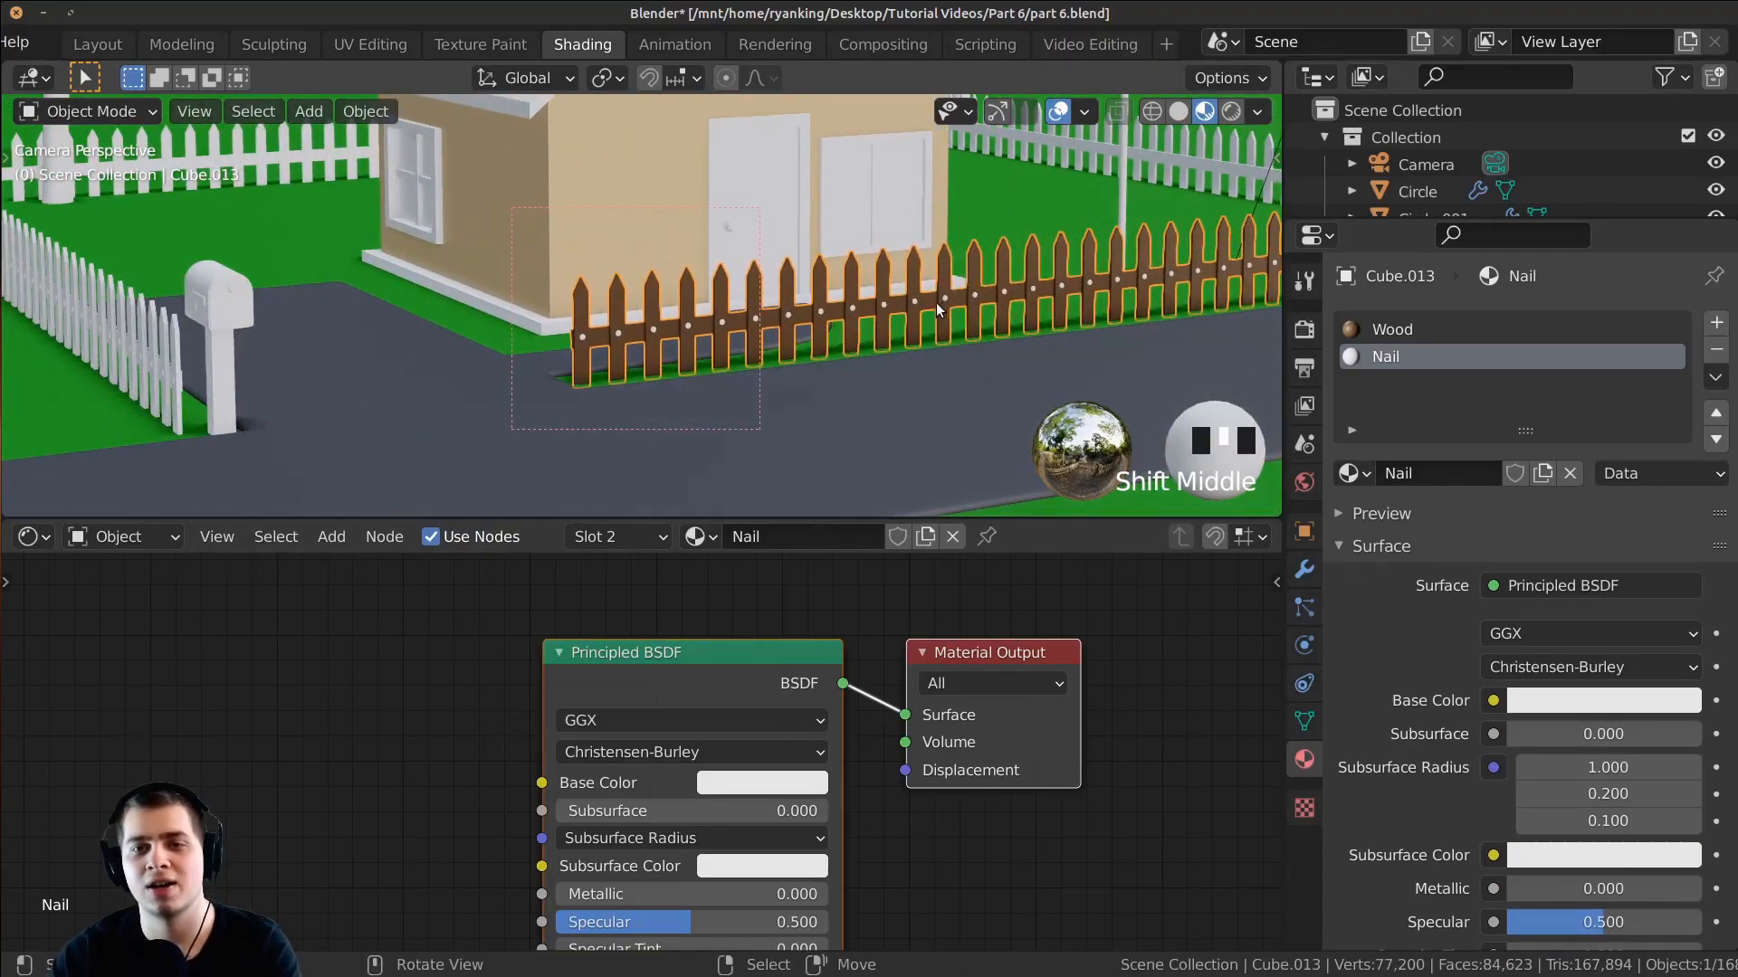
# Step: Frame the first pickets' nails closely and switch the viewport to Rendered shading
pyautogui.scroll(4, 773, 349)
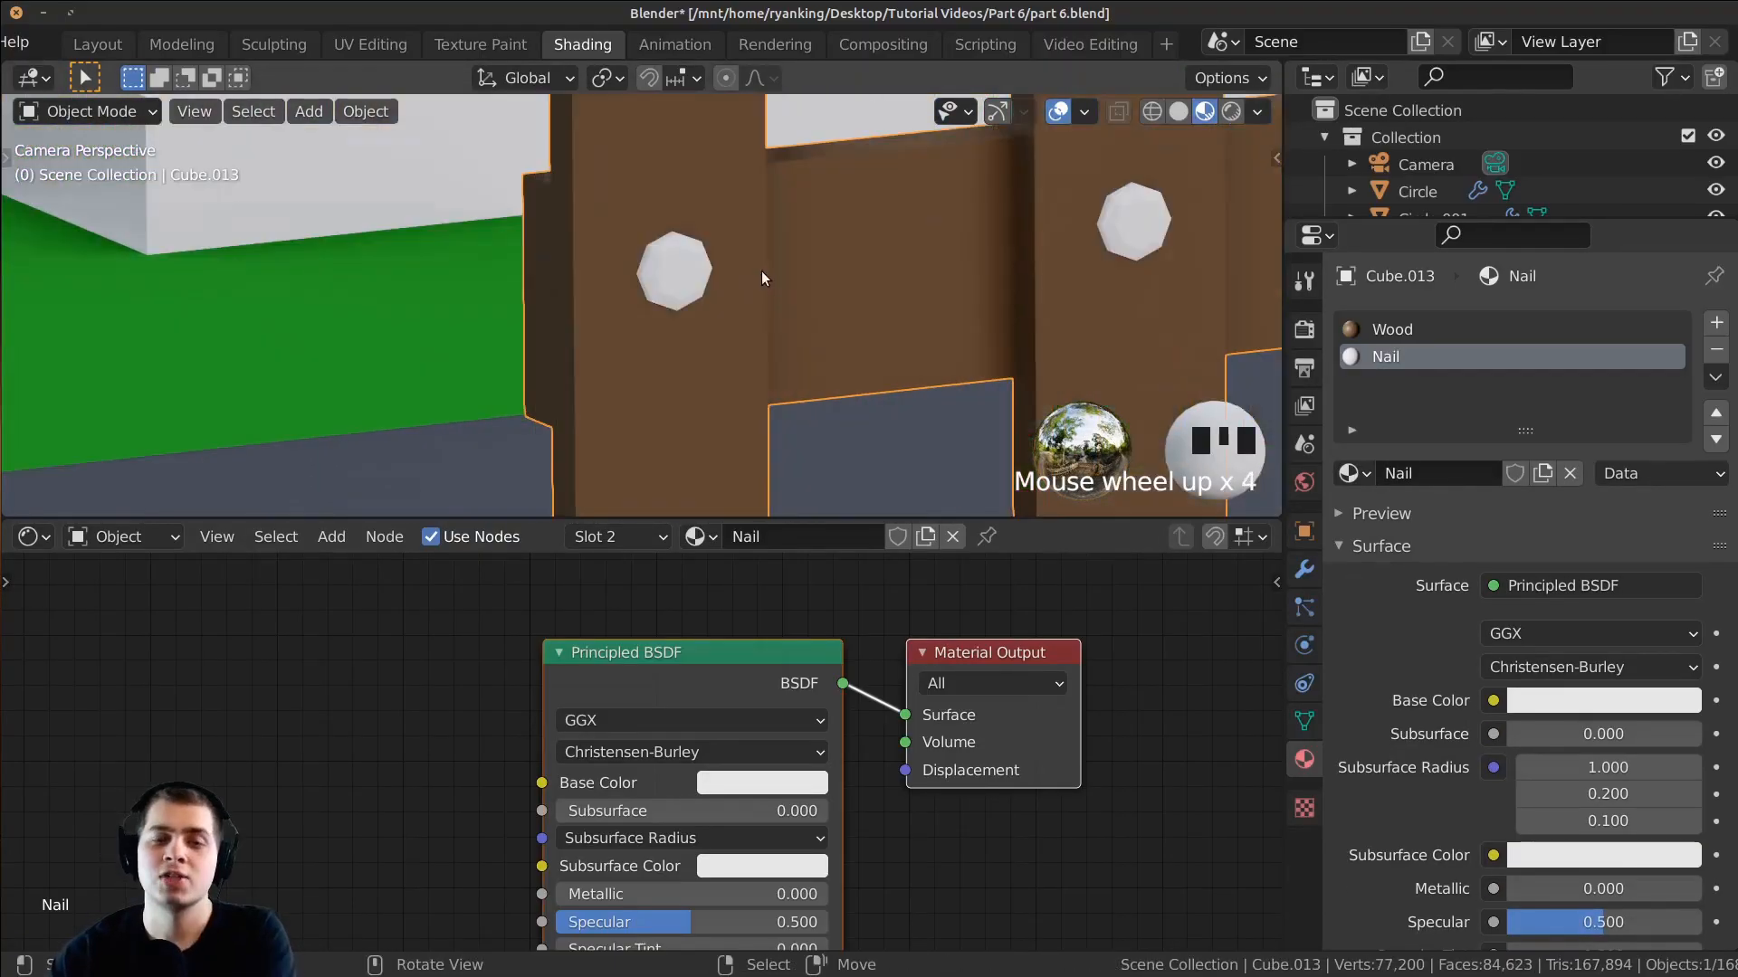
pyautogui.press('z')
pyautogui.click(752, 253)
pyautogui.scroll(1, 677, 289)
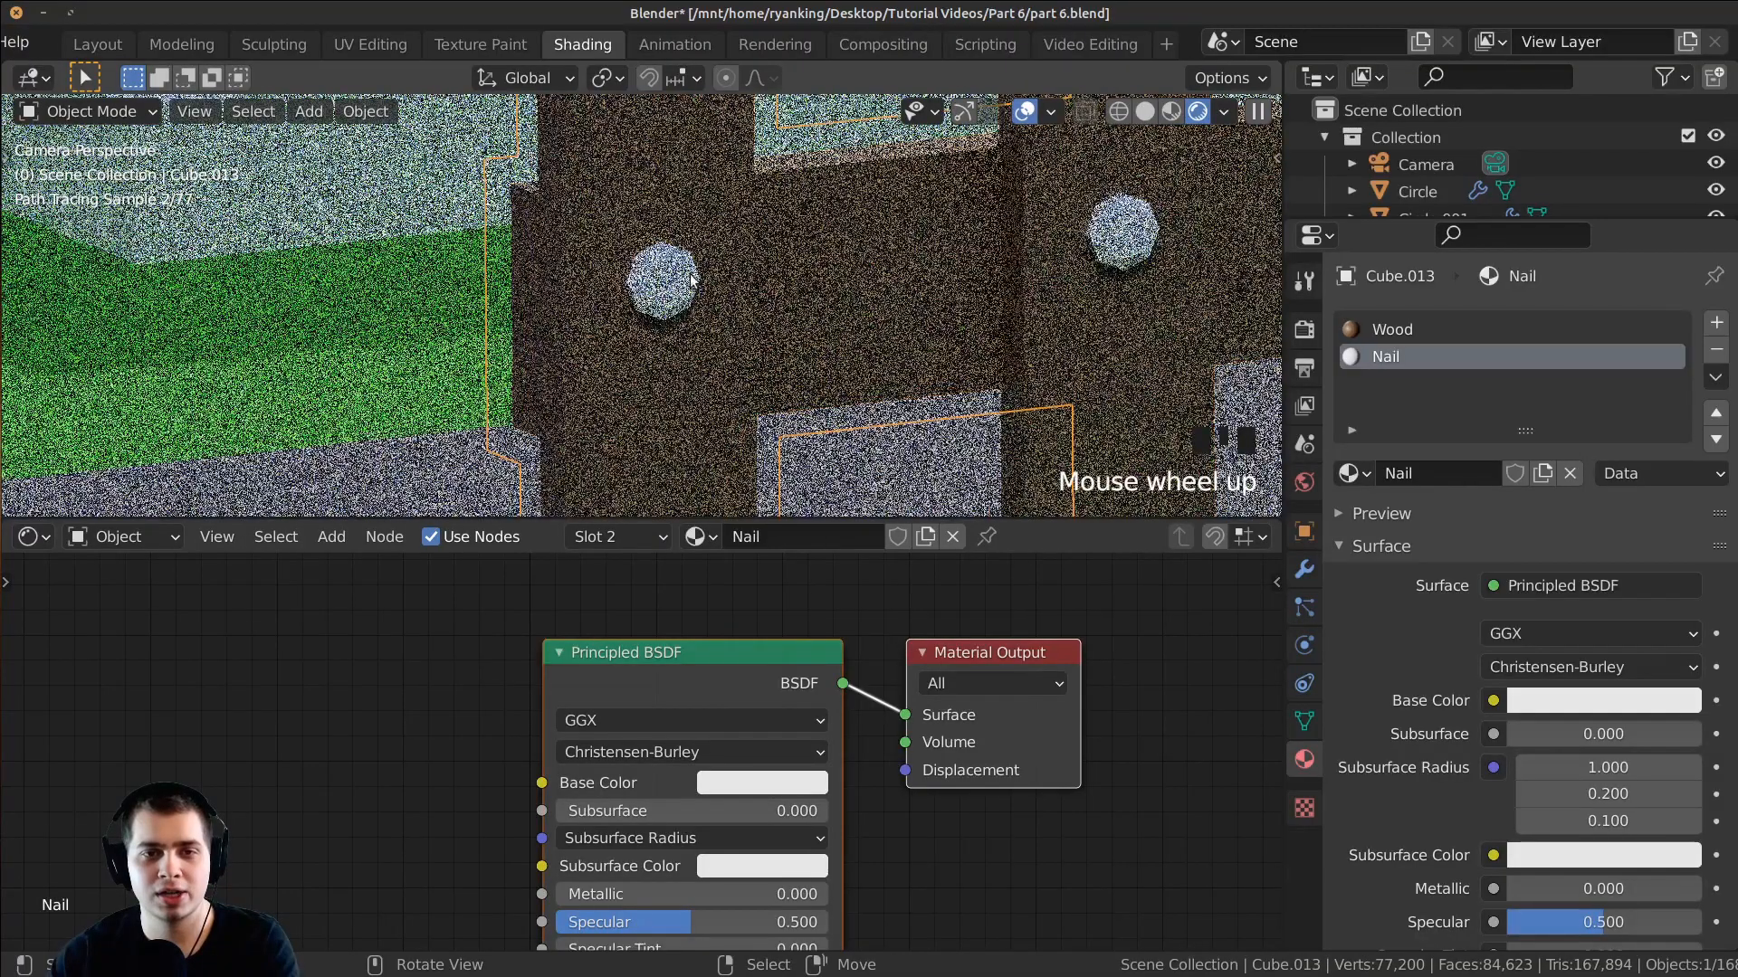
pyautogui.scroll(-2, 628, 677)
# Step: Enlarge the node editor and set the Nail material's base color to a neutral grey with V 0.503
pyautogui.scroll(-1, 624, 713)
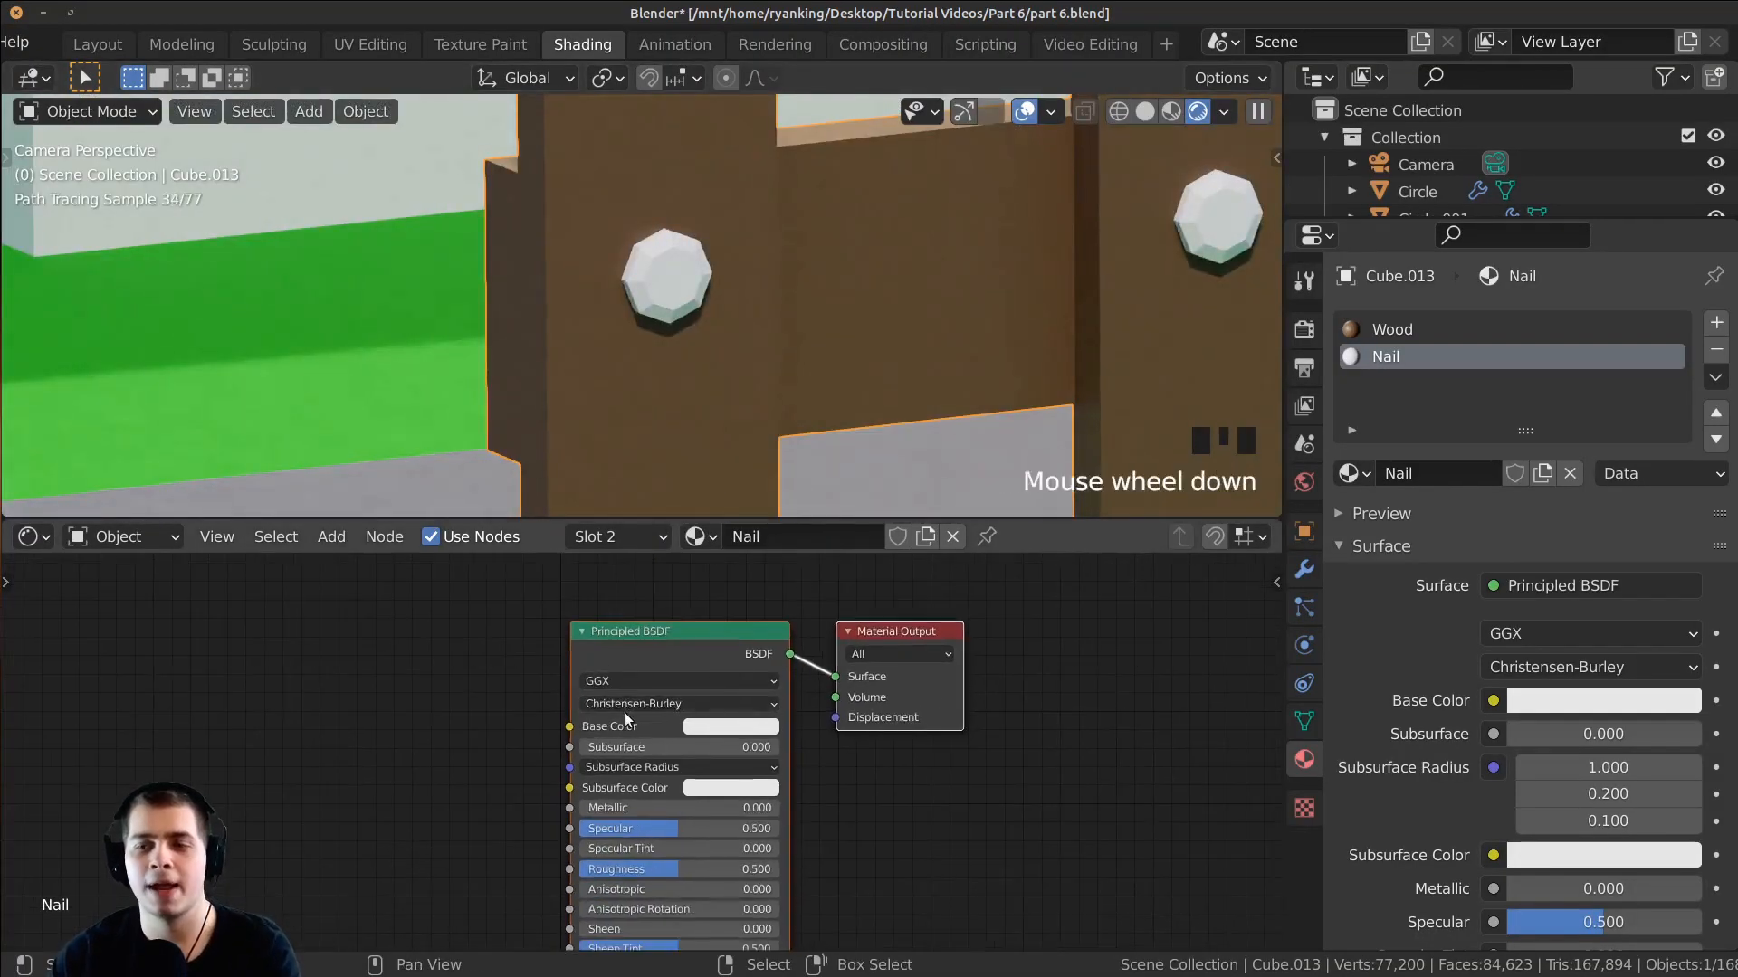
pyautogui.moveTo(624, 713); pyautogui.dragTo(656, 605, button='middle')
pyautogui.moveTo(692, 515); pyautogui.dragTo(694, 445)
pyautogui.scroll(6, 715, 597)
pyautogui.moveTo(724, 589); pyautogui.dragTo(688, 651, button='middle')
pyautogui.moveTo(688, 651); pyautogui.dragTo(657, 710, button='middle')
pyautogui.doubleClick(715, 667)
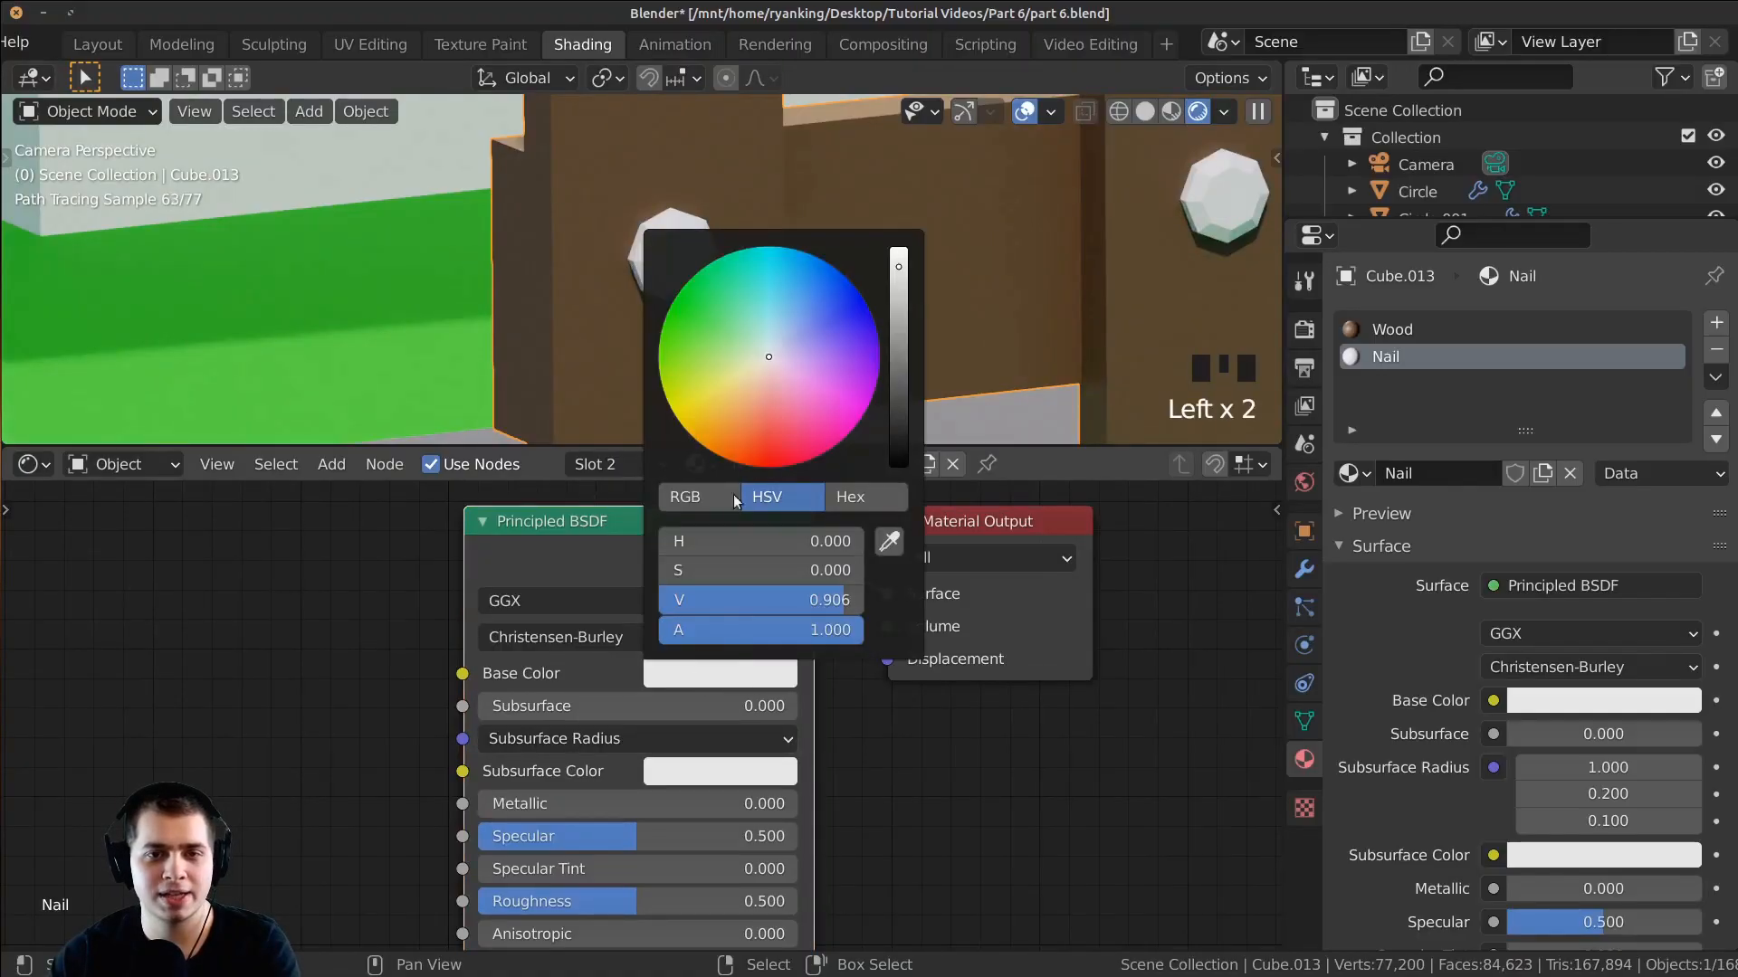
pyautogui.click(896, 358)
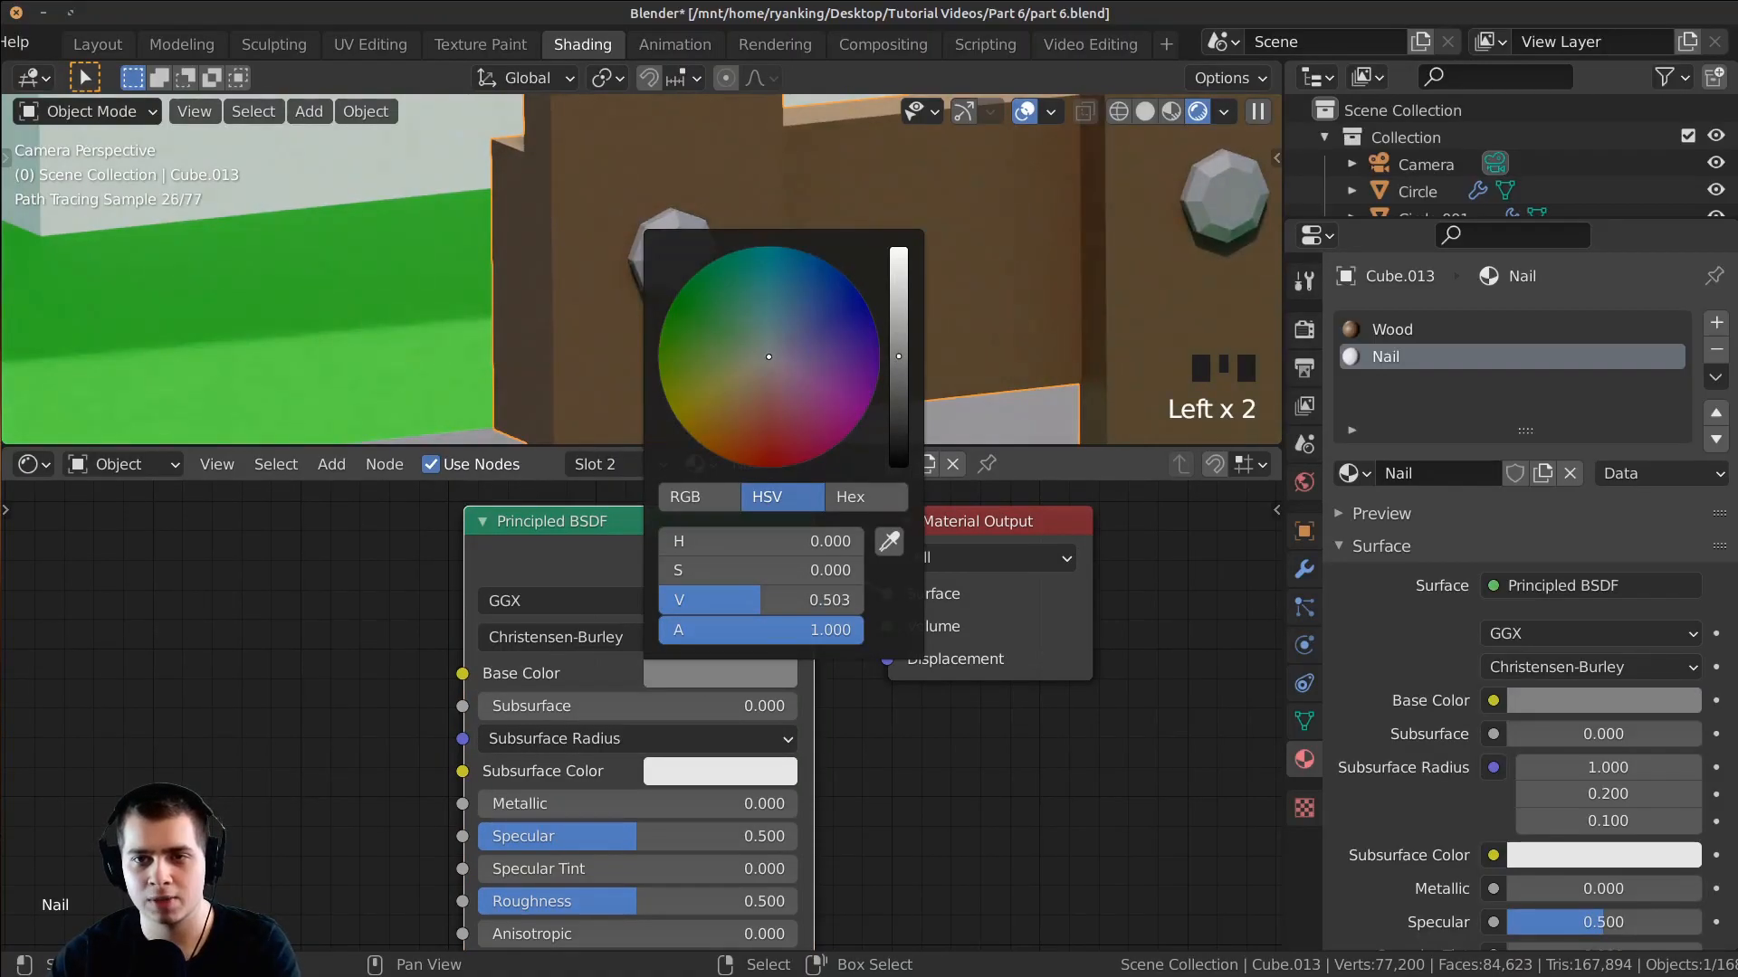
# Step: Move the Principled BSDF node slightly away from the Material Output and set its Metallic value to 1.000
pyautogui.moveTo(337, 528); pyautogui.dragTo(489, 646, button='middle')
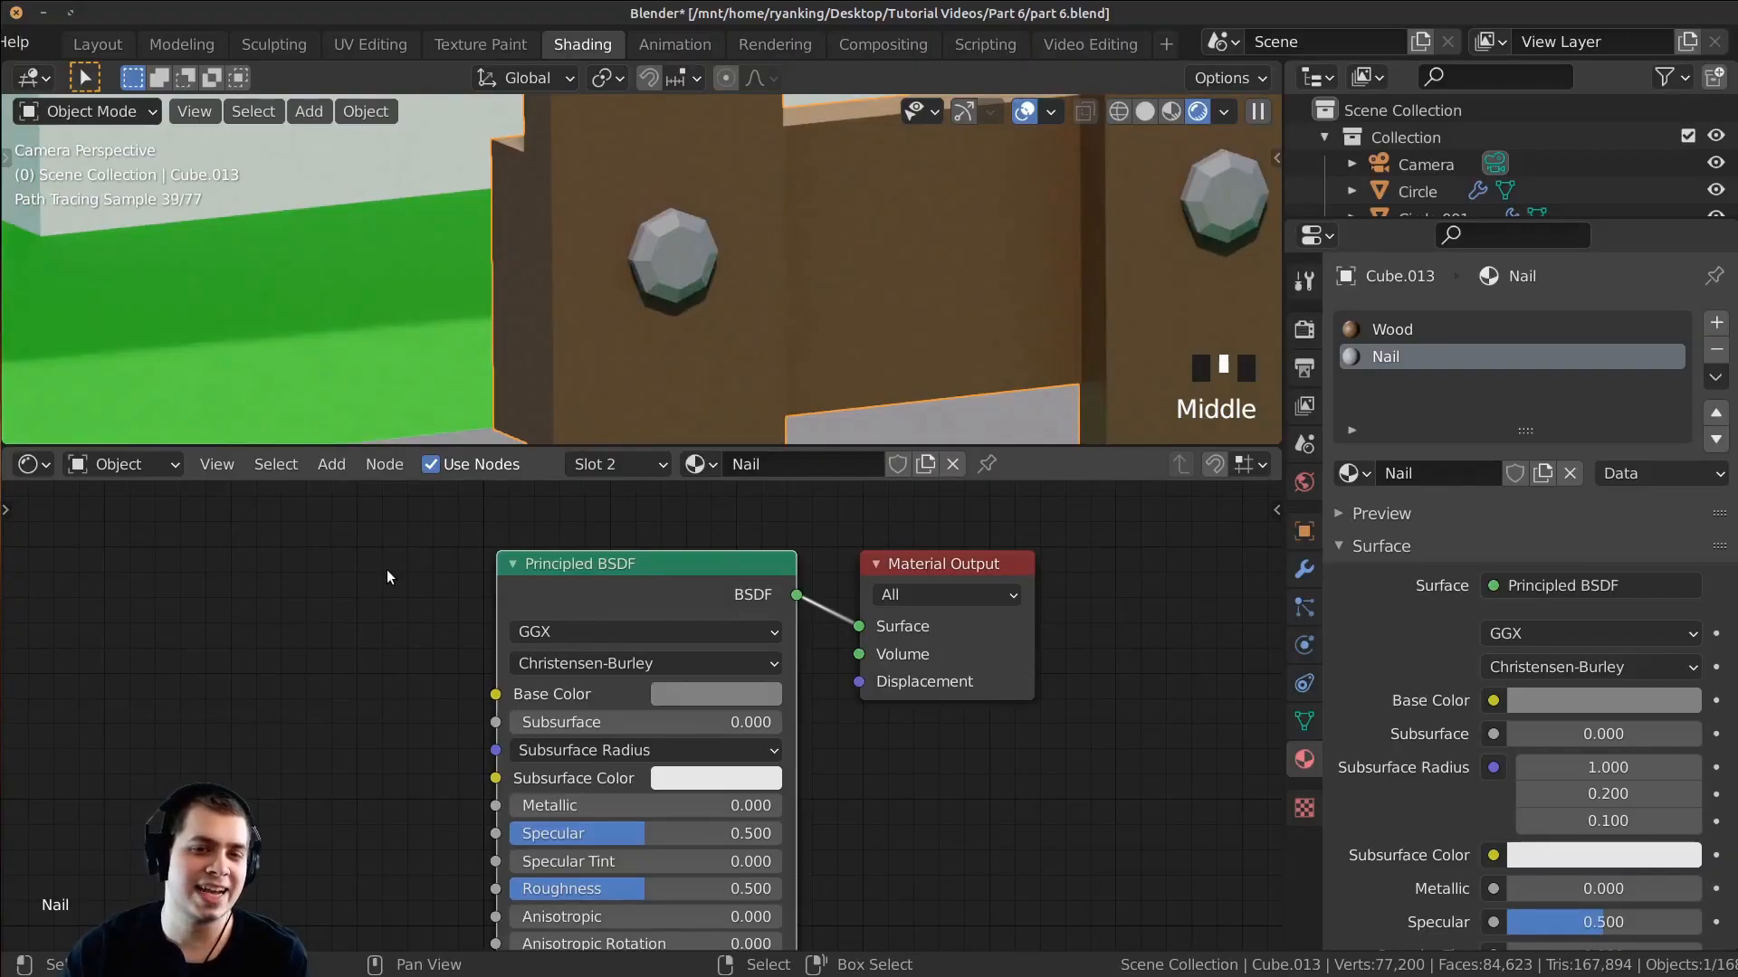
pyautogui.moveTo(590, 565); pyautogui.dragTo(563, 572)
pyautogui.moveTo(649, 561); pyautogui.dragTo(670, 545, button='middle')
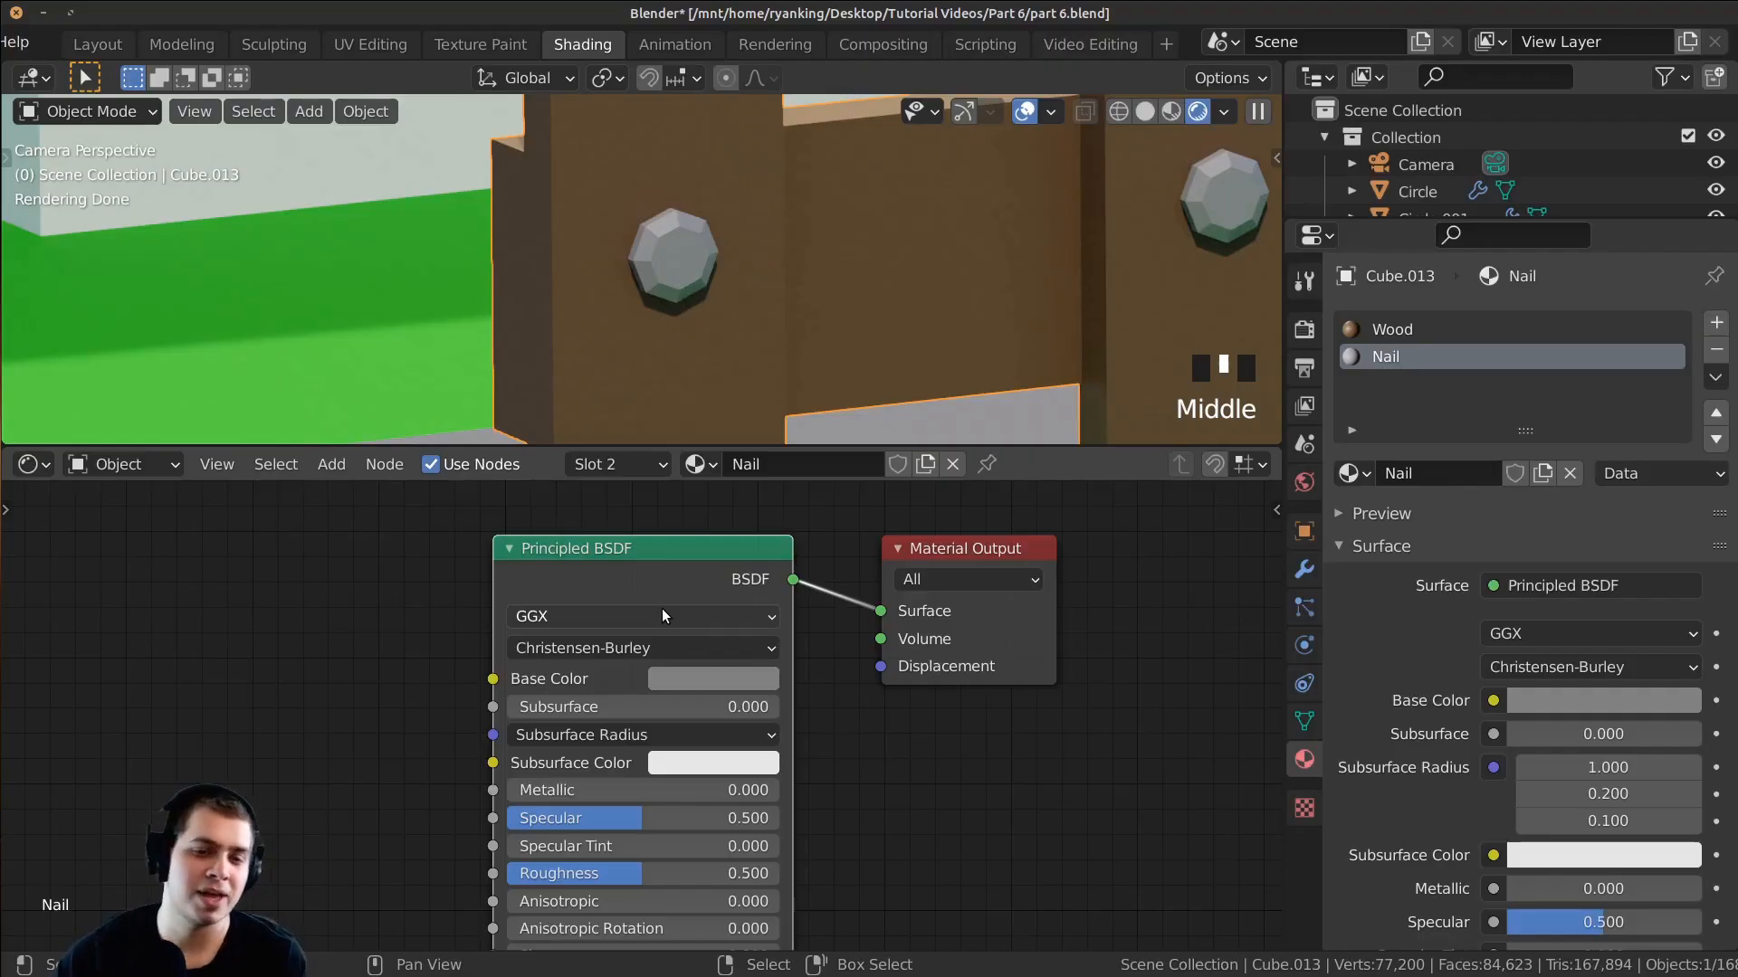
pyautogui.moveTo(529, 791); pyautogui.dragTo(556, 718, button='middle')
pyautogui.scroll(1, 594, 718)
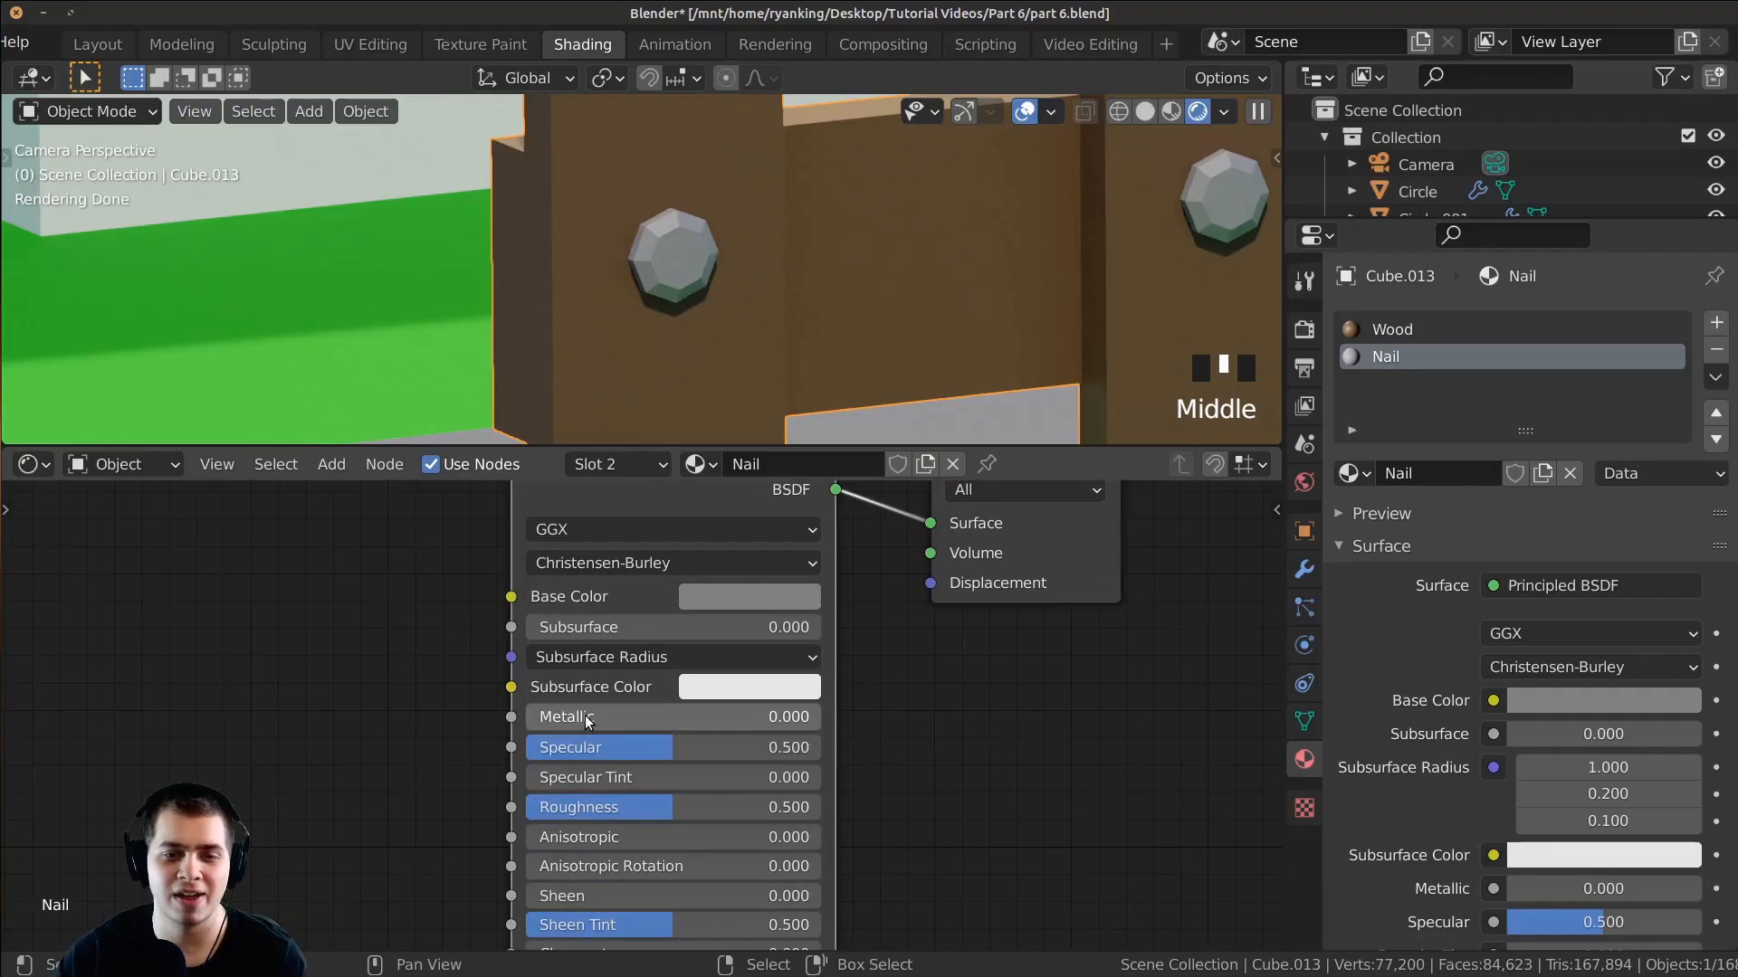
pyautogui.moveTo(566, 715); pyautogui.dragTo(823, 722)
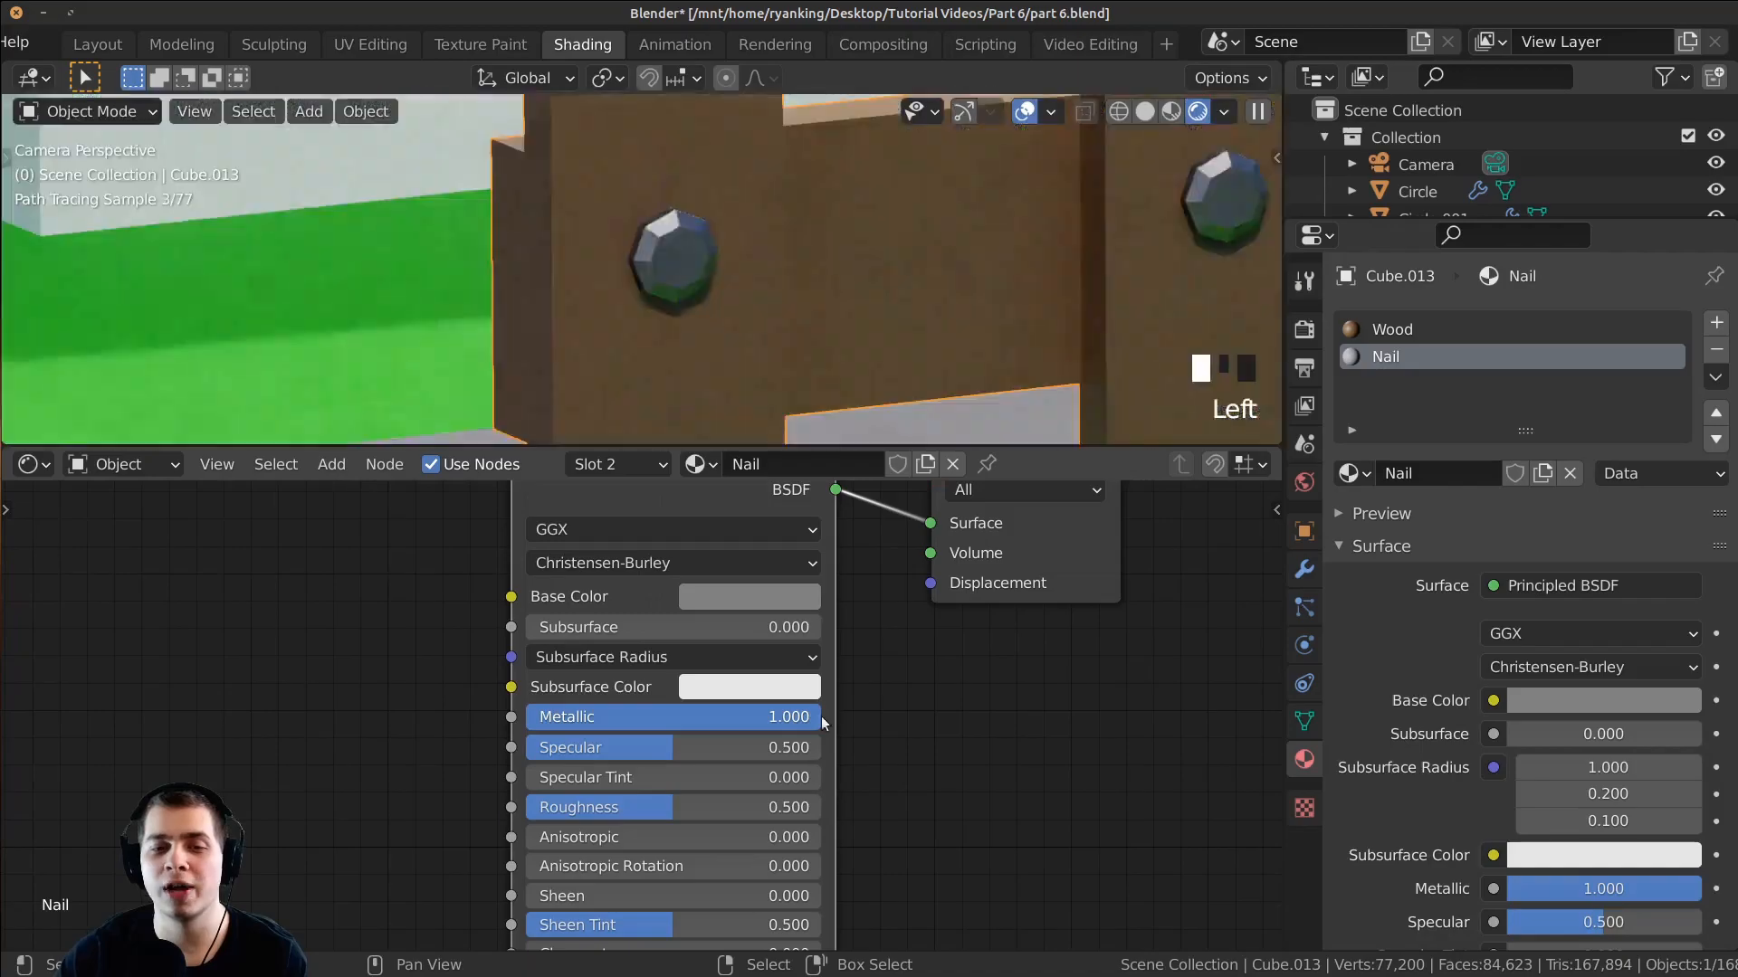
# Step: Change the Nail material's base color to a slightly lighter grey
pyautogui.scroll(1, 744, 392)
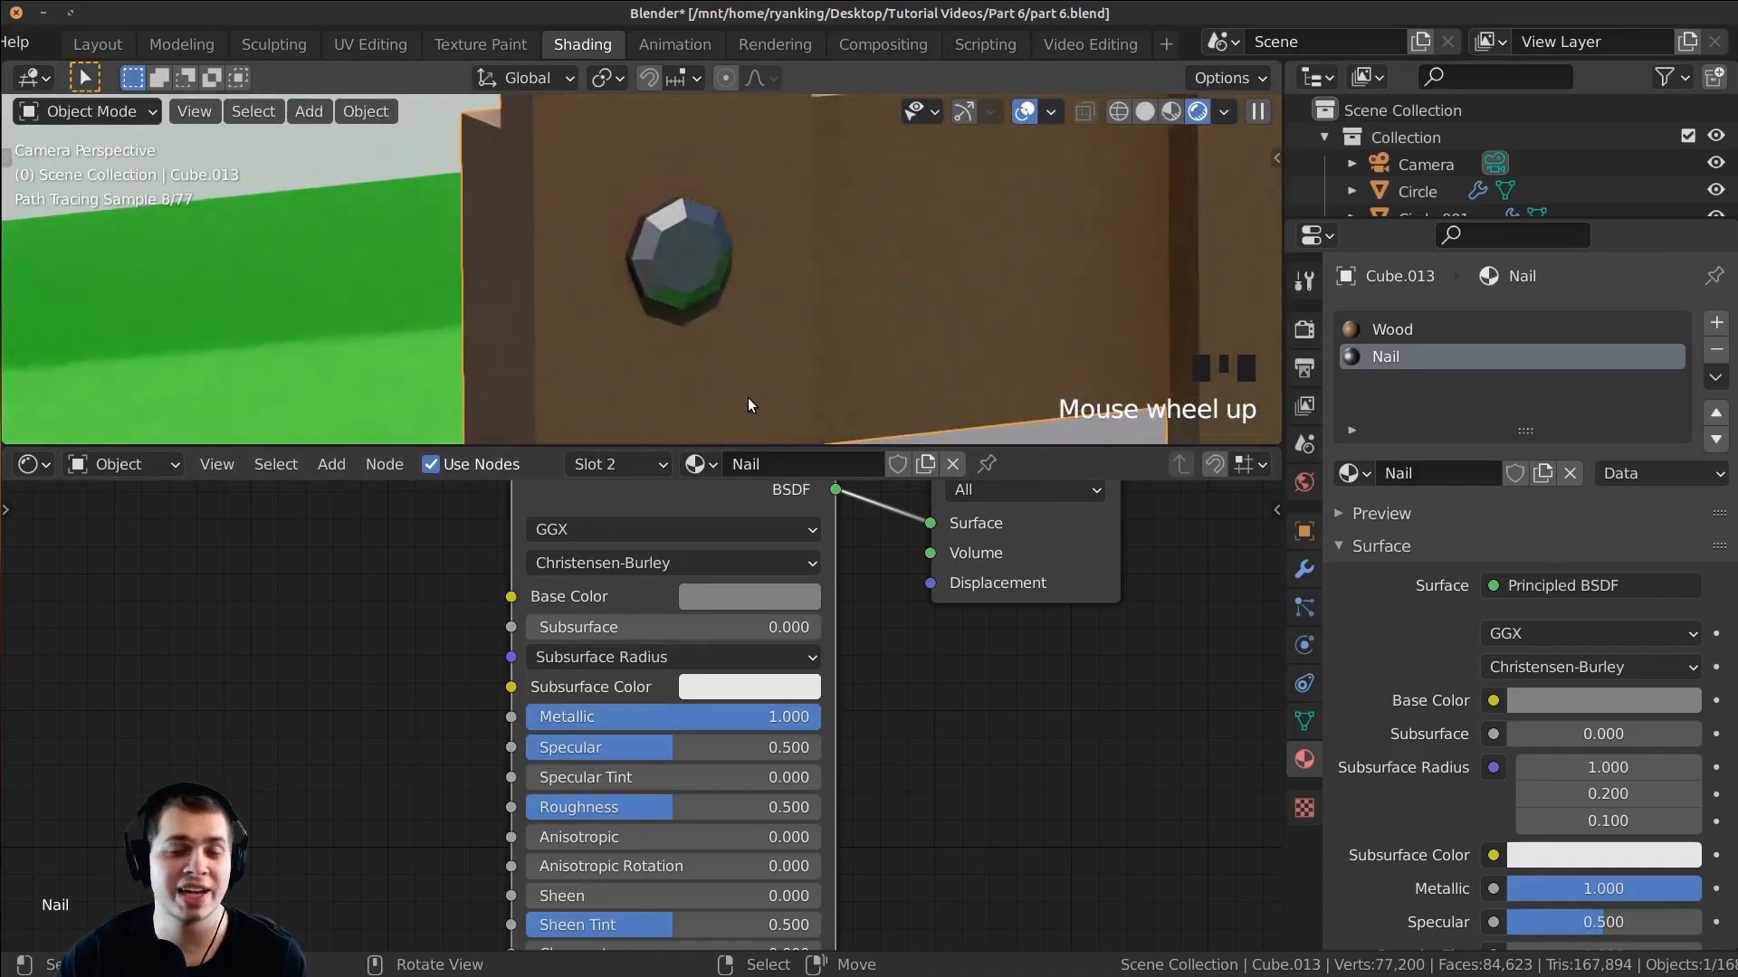
pyautogui.moveTo(744, 508); pyautogui.dragTo(781, 589, button='middle')
pyautogui.click(747, 679)
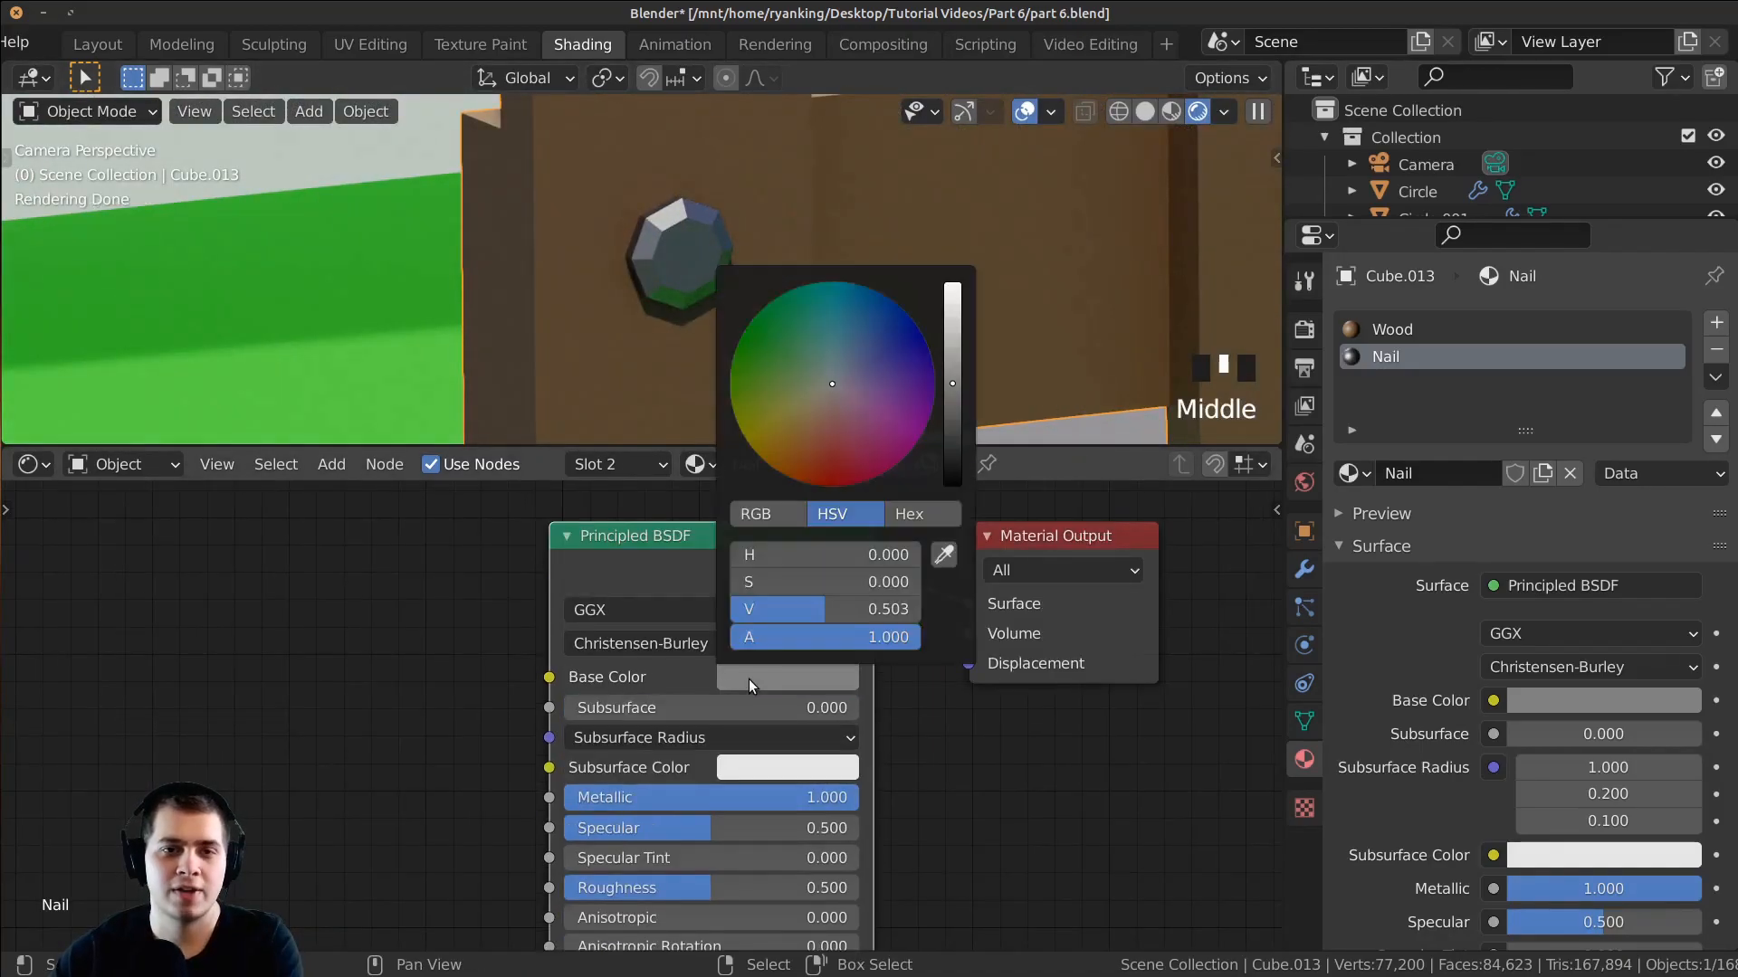
pyautogui.scroll(1, 749, 678)
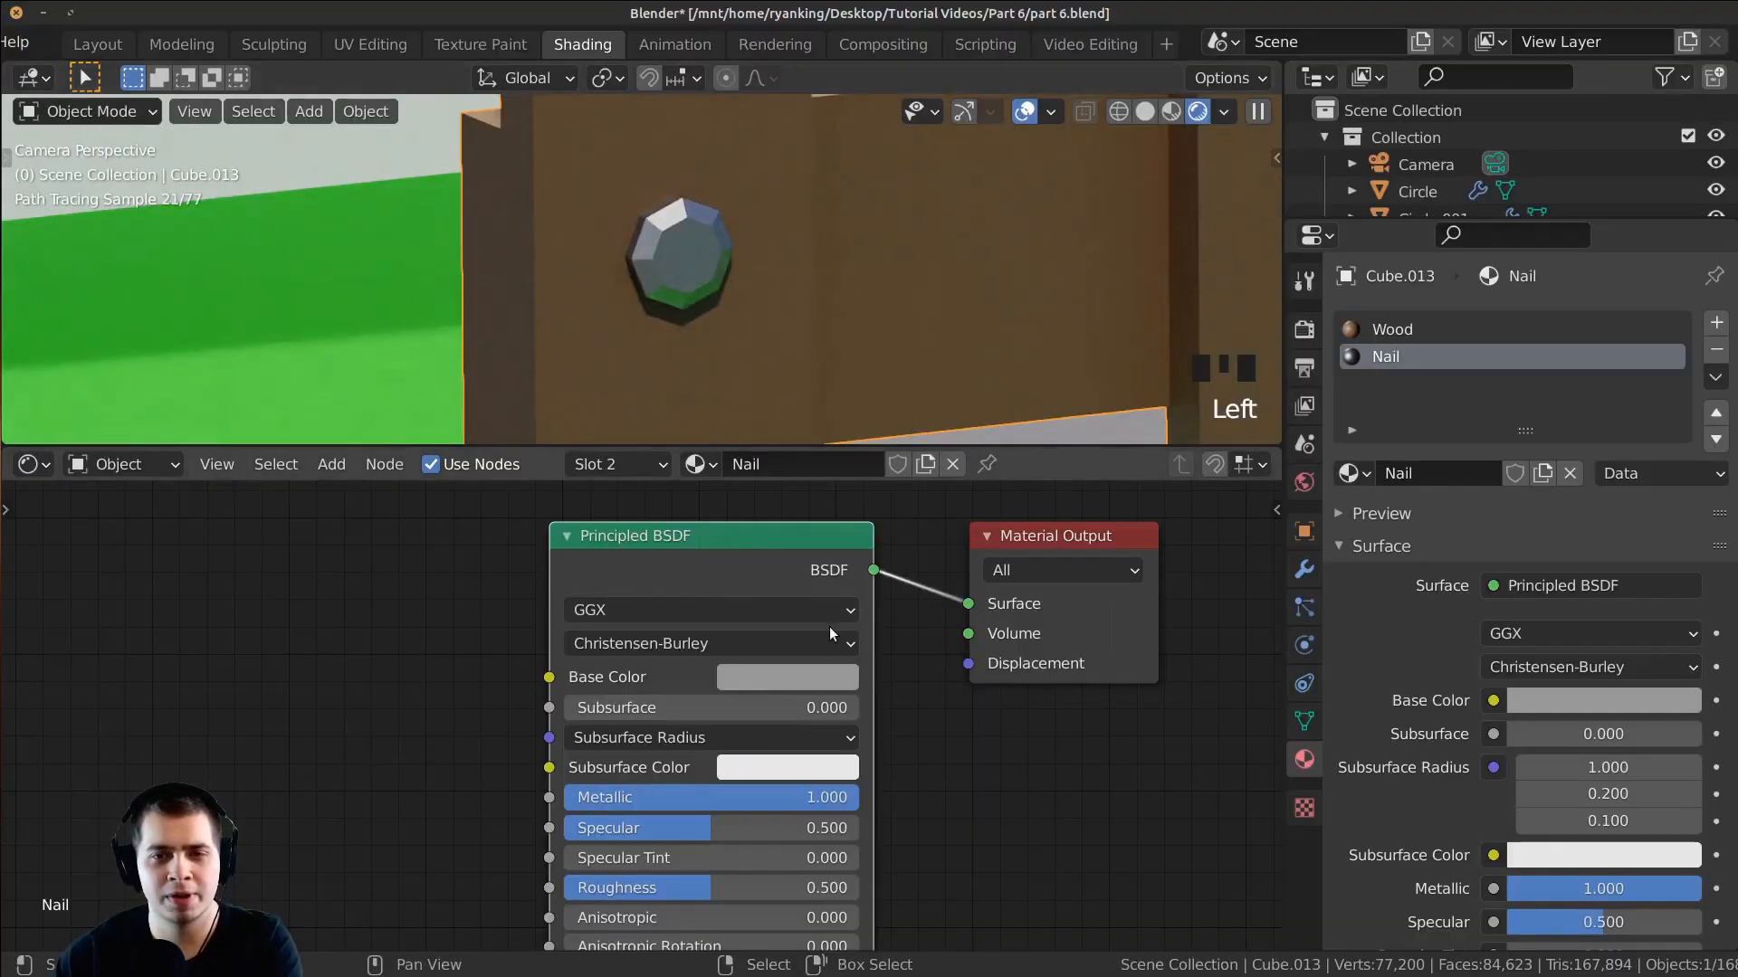
# Step: Try lower and higher roughness values on the Nail material and settle on 0.439
pyautogui.moveTo(708, 772); pyautogui.dragTo(702, 671, button='middle')
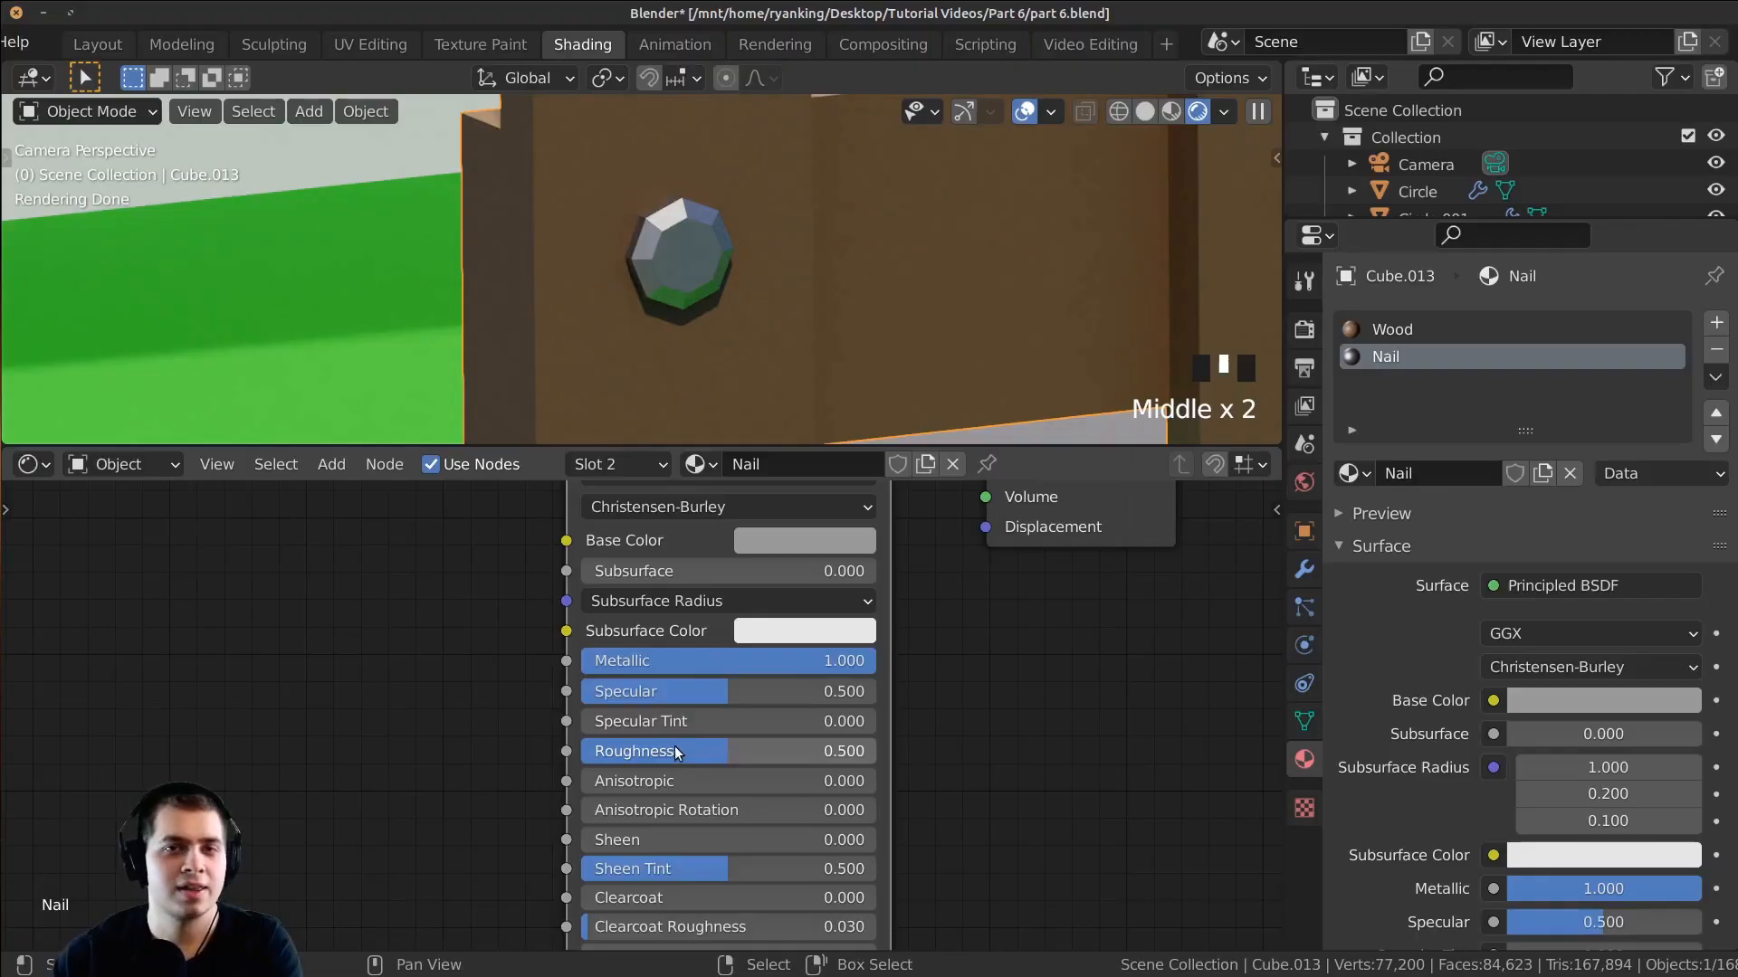
pyautogui.moveTo(693, 752); pyautogui.dragTo(625, 751)
pyautogui.moveTo(660, 752)
pyautogui.mouseDown()
pyautogui.moveTo(587, 751)
pyautogui.moveTo(670, 751)
pyautogui.mouseUp()
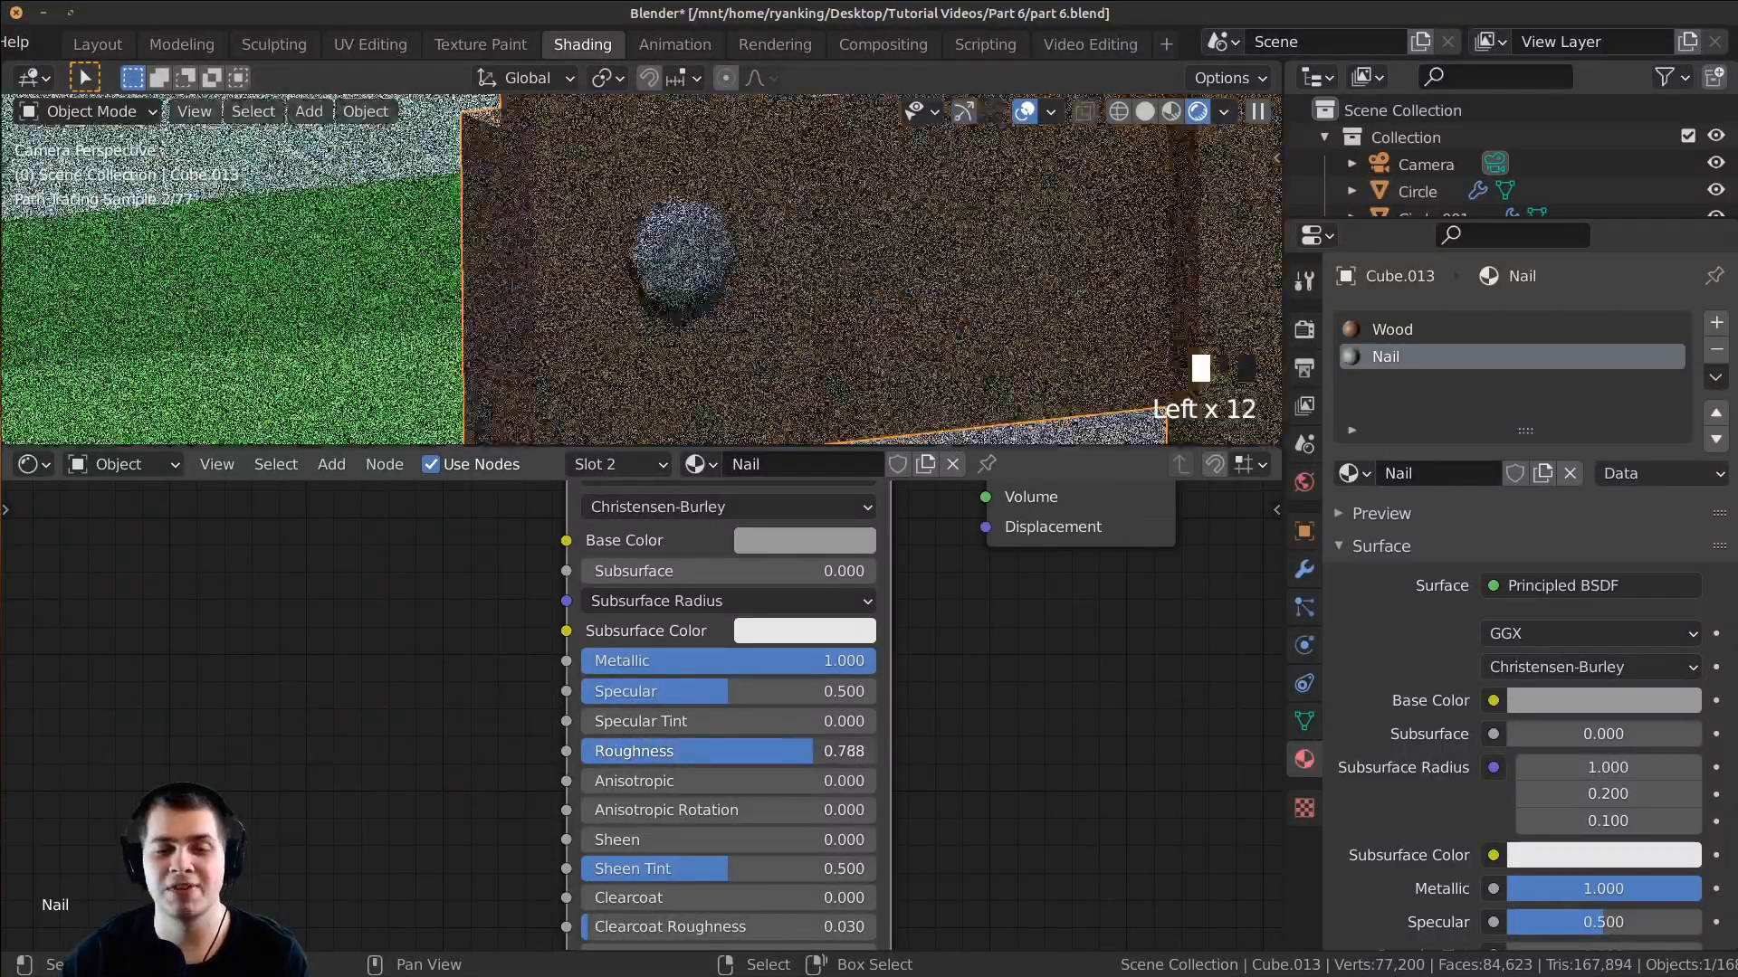
pyautogui.moveTo(806, 751); pyautogui.dragTo(710, 752)
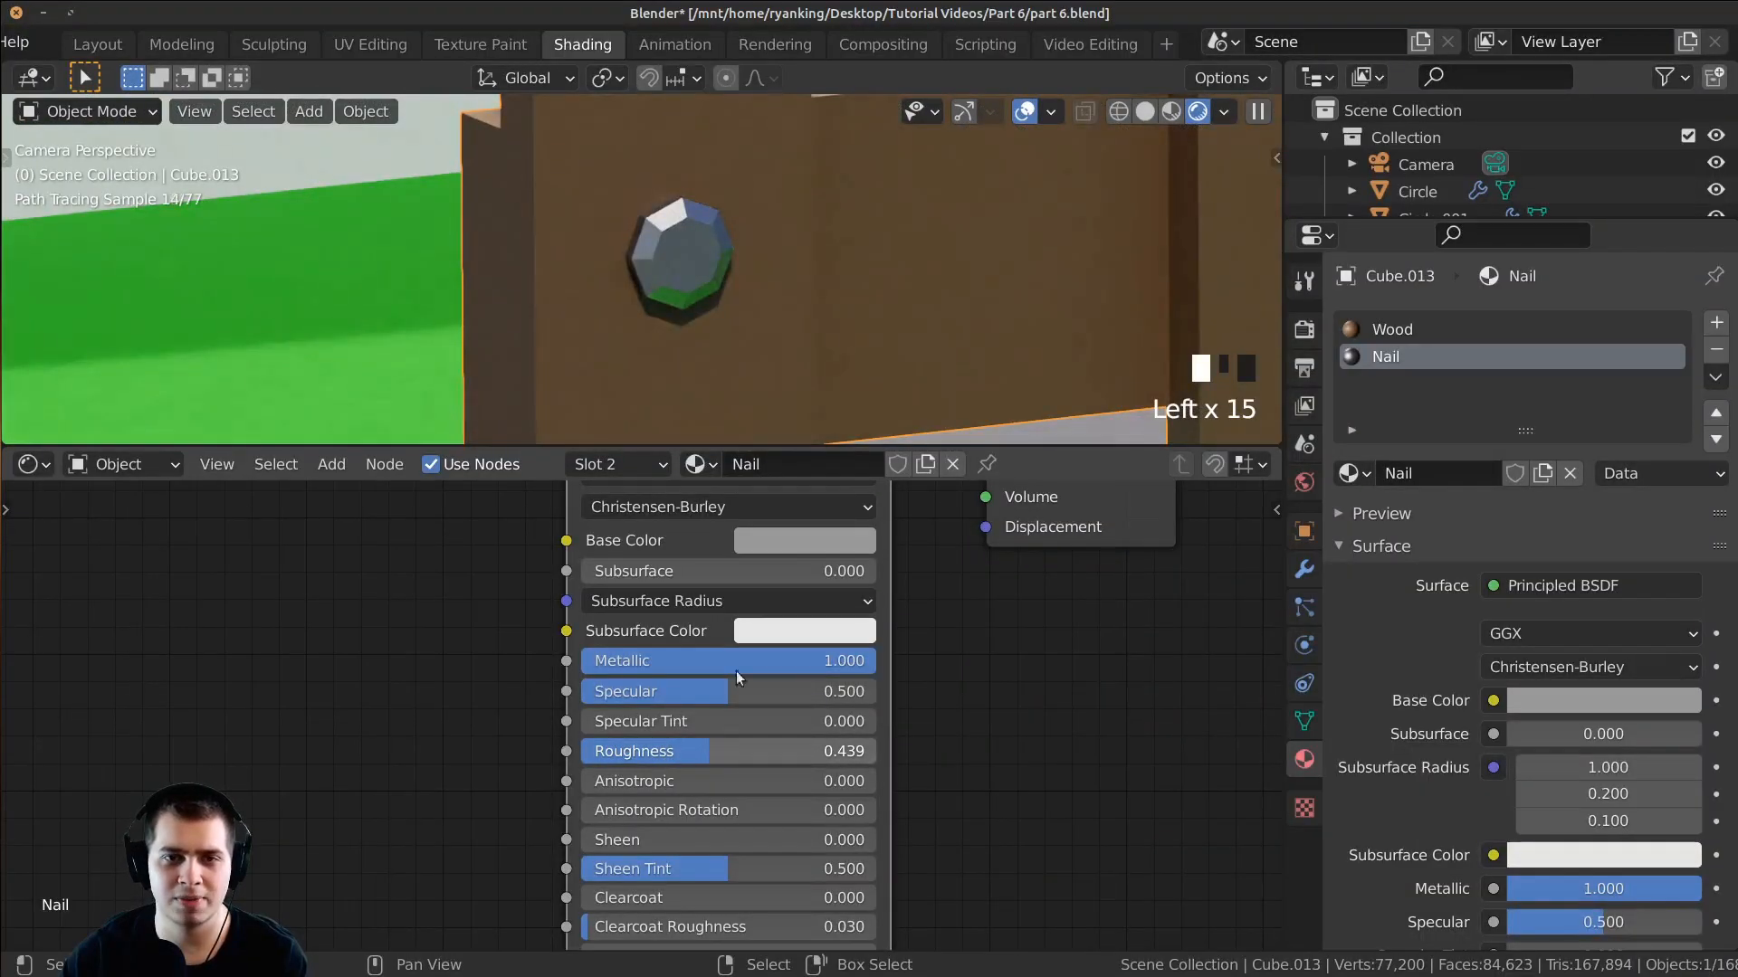
# Step: Set the Nail material's roughness to 0.45
pyautogui.click(754, 751)
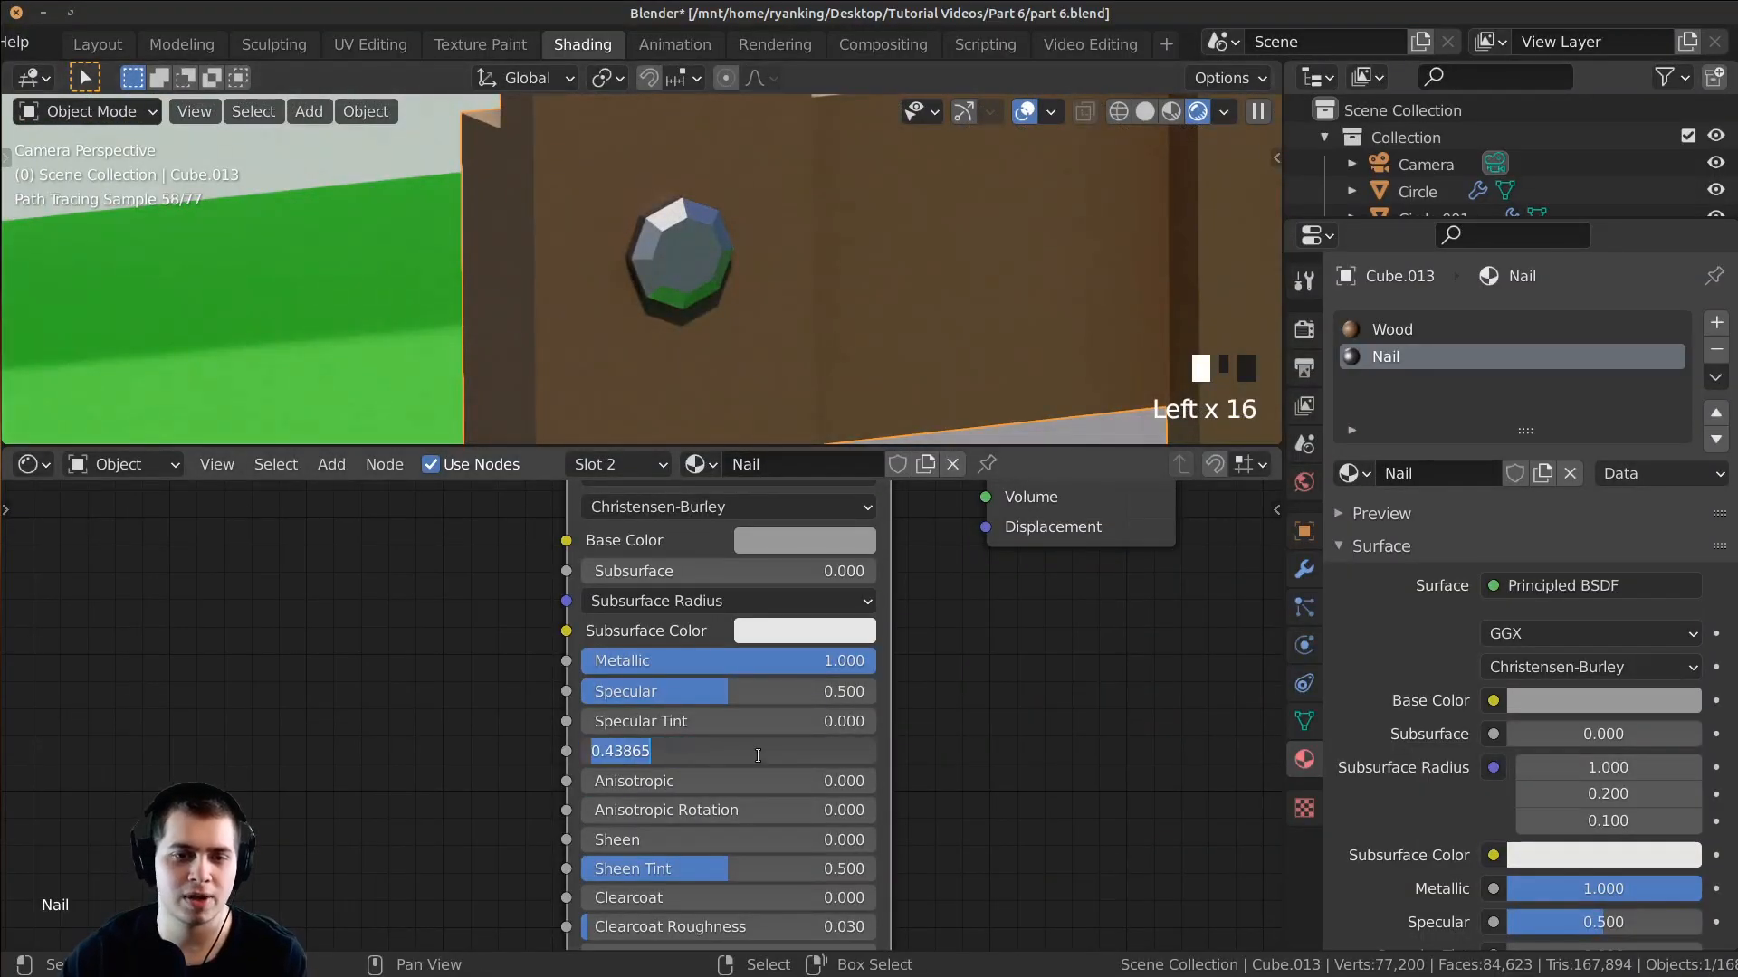
pyautogui.write('0.45')
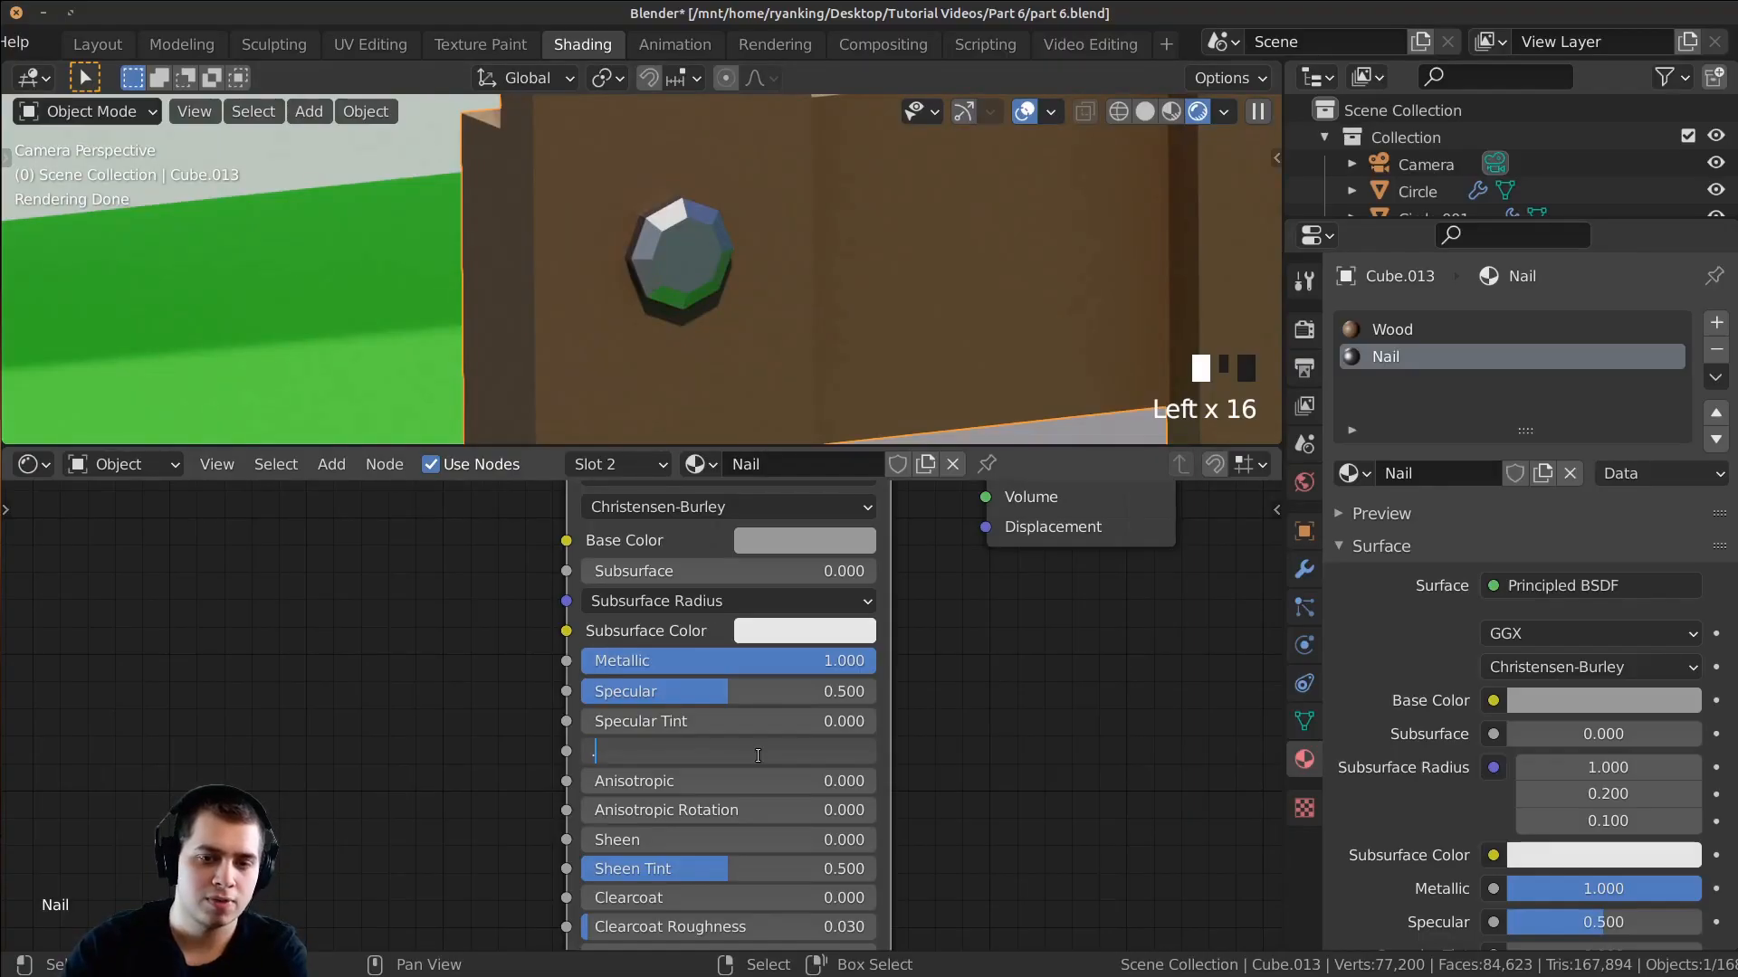
pyautogui.press('Return')
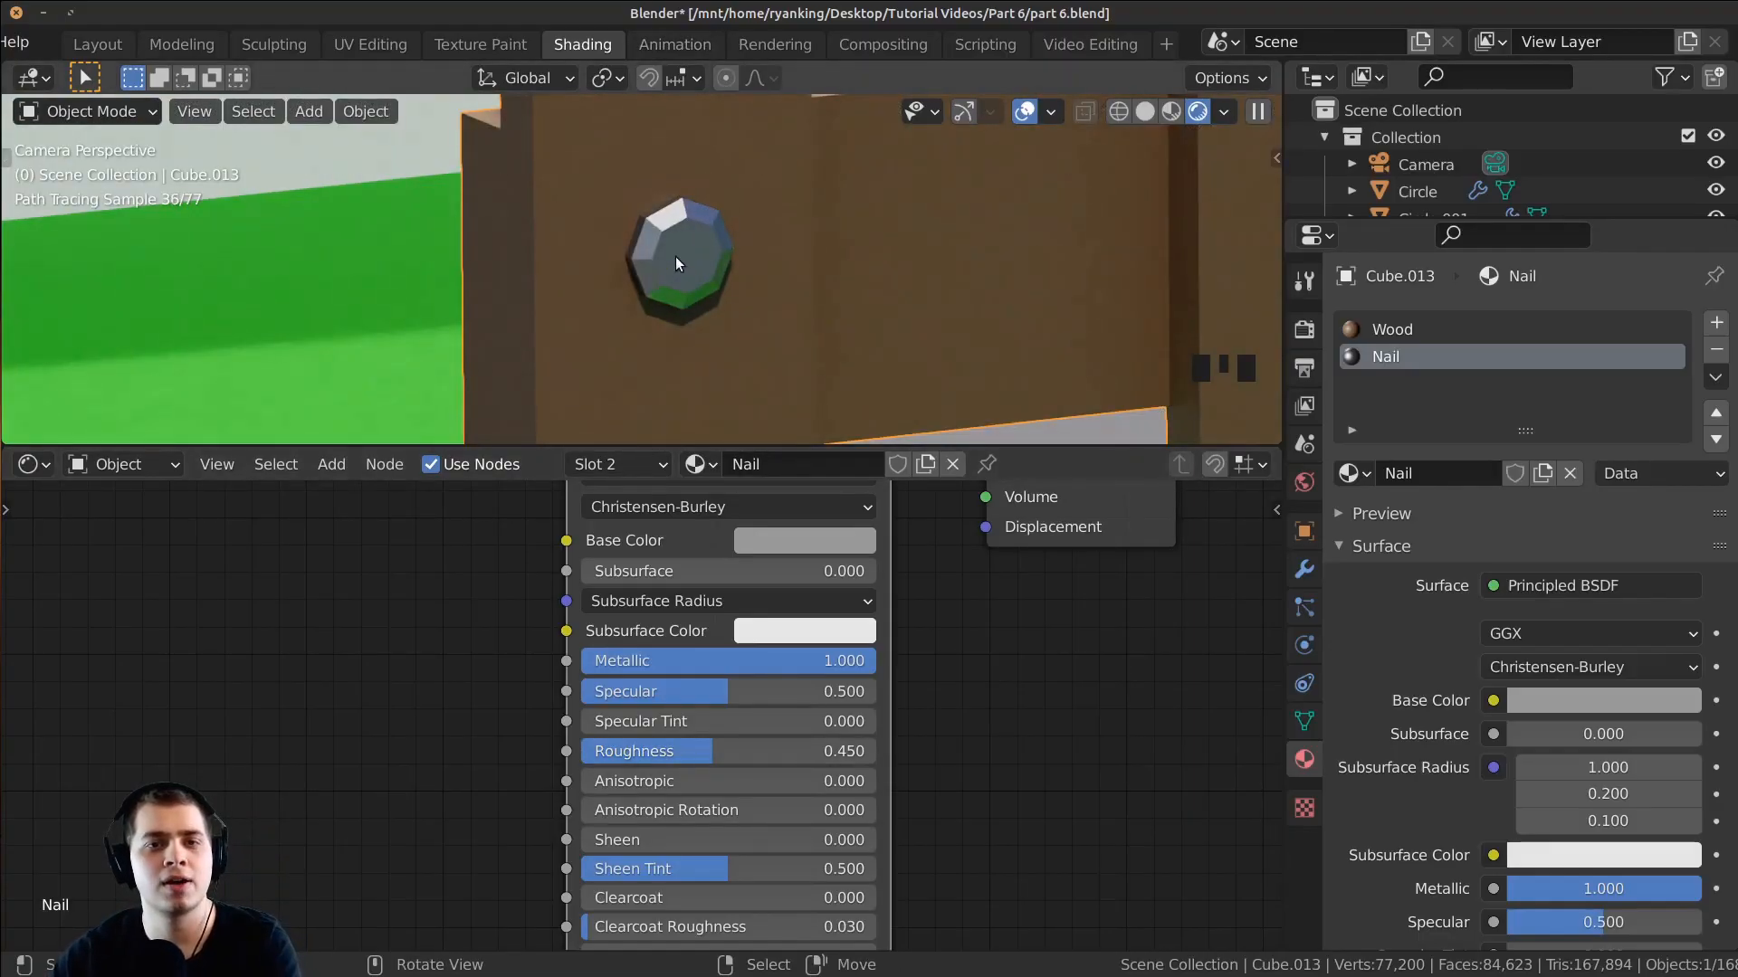
# Step: Save the file and bring the whole house and its fences back into view
pyautogui.keyDown('shift'); pyautogui.moveTo(675, 257); pyautogui.dragTo(774, 296, button='middle'); pyautogui.keyUp('shift')
pyautogui.scroll(3, 763, 206)
pyautogui.scroll(-1, 814, 269)
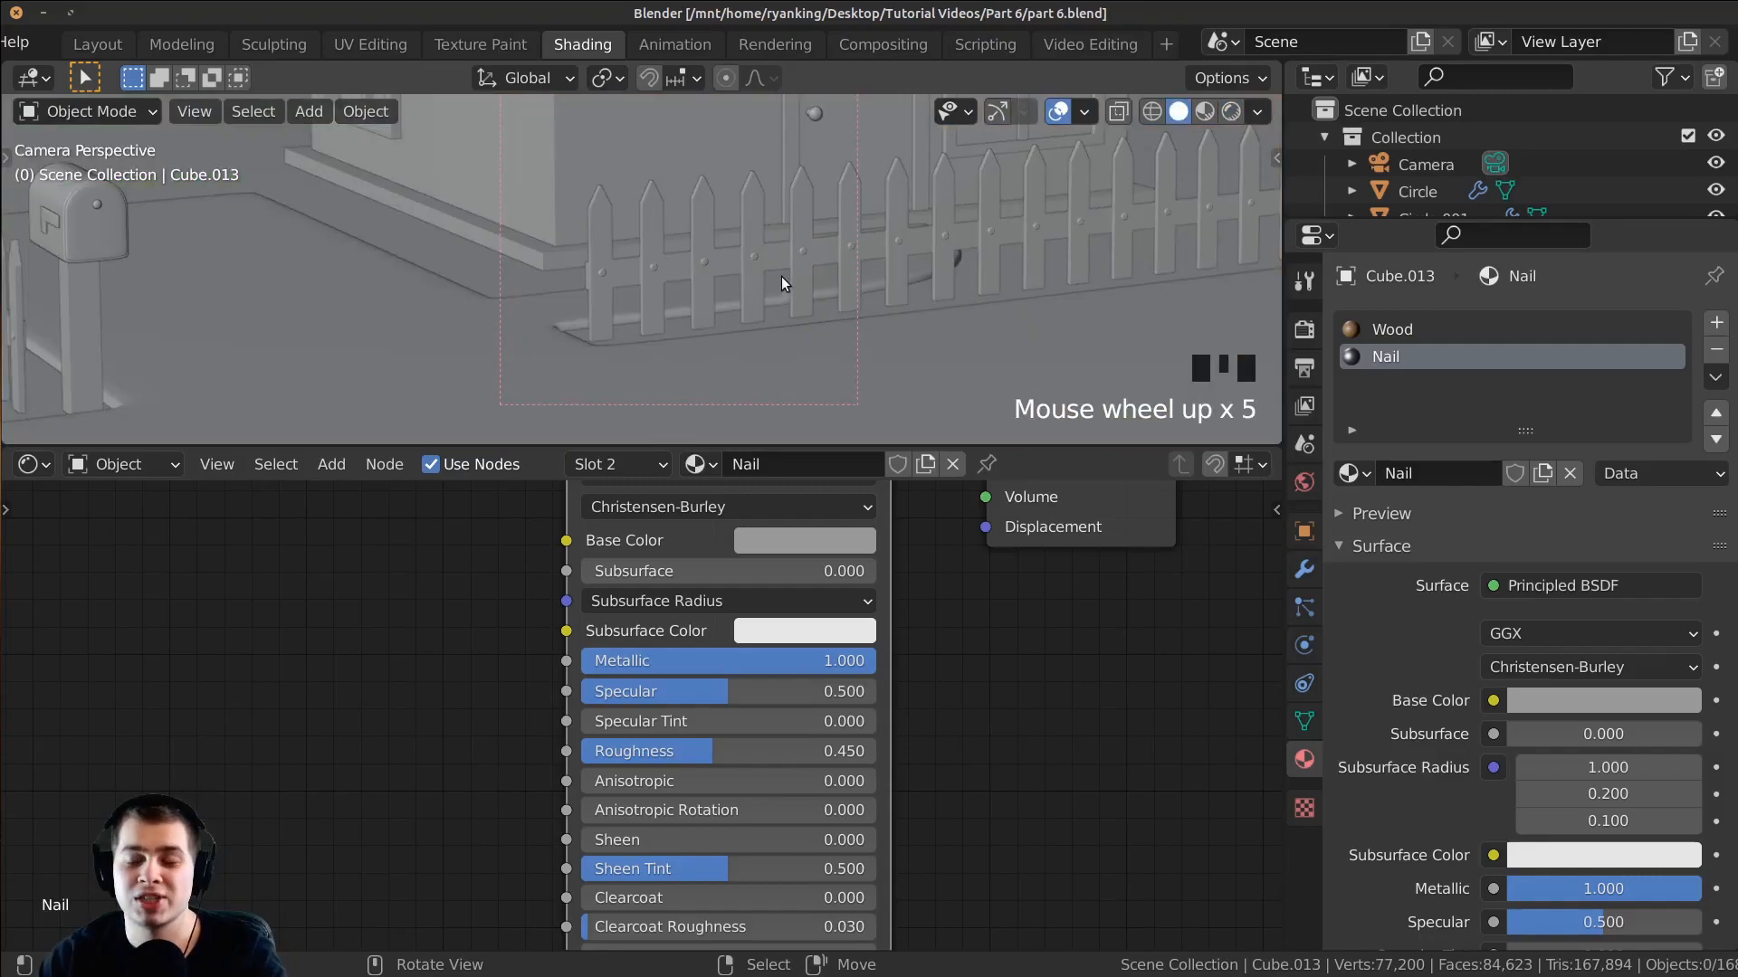
pyautogui.hotkey('ctrl', 's')
pyautogui.keyDown('shift'); pyautogui.moveTo(787, 268); pyautogui.dragTo(709, 306, button='middle'); pyautogui.keyUp('shift')
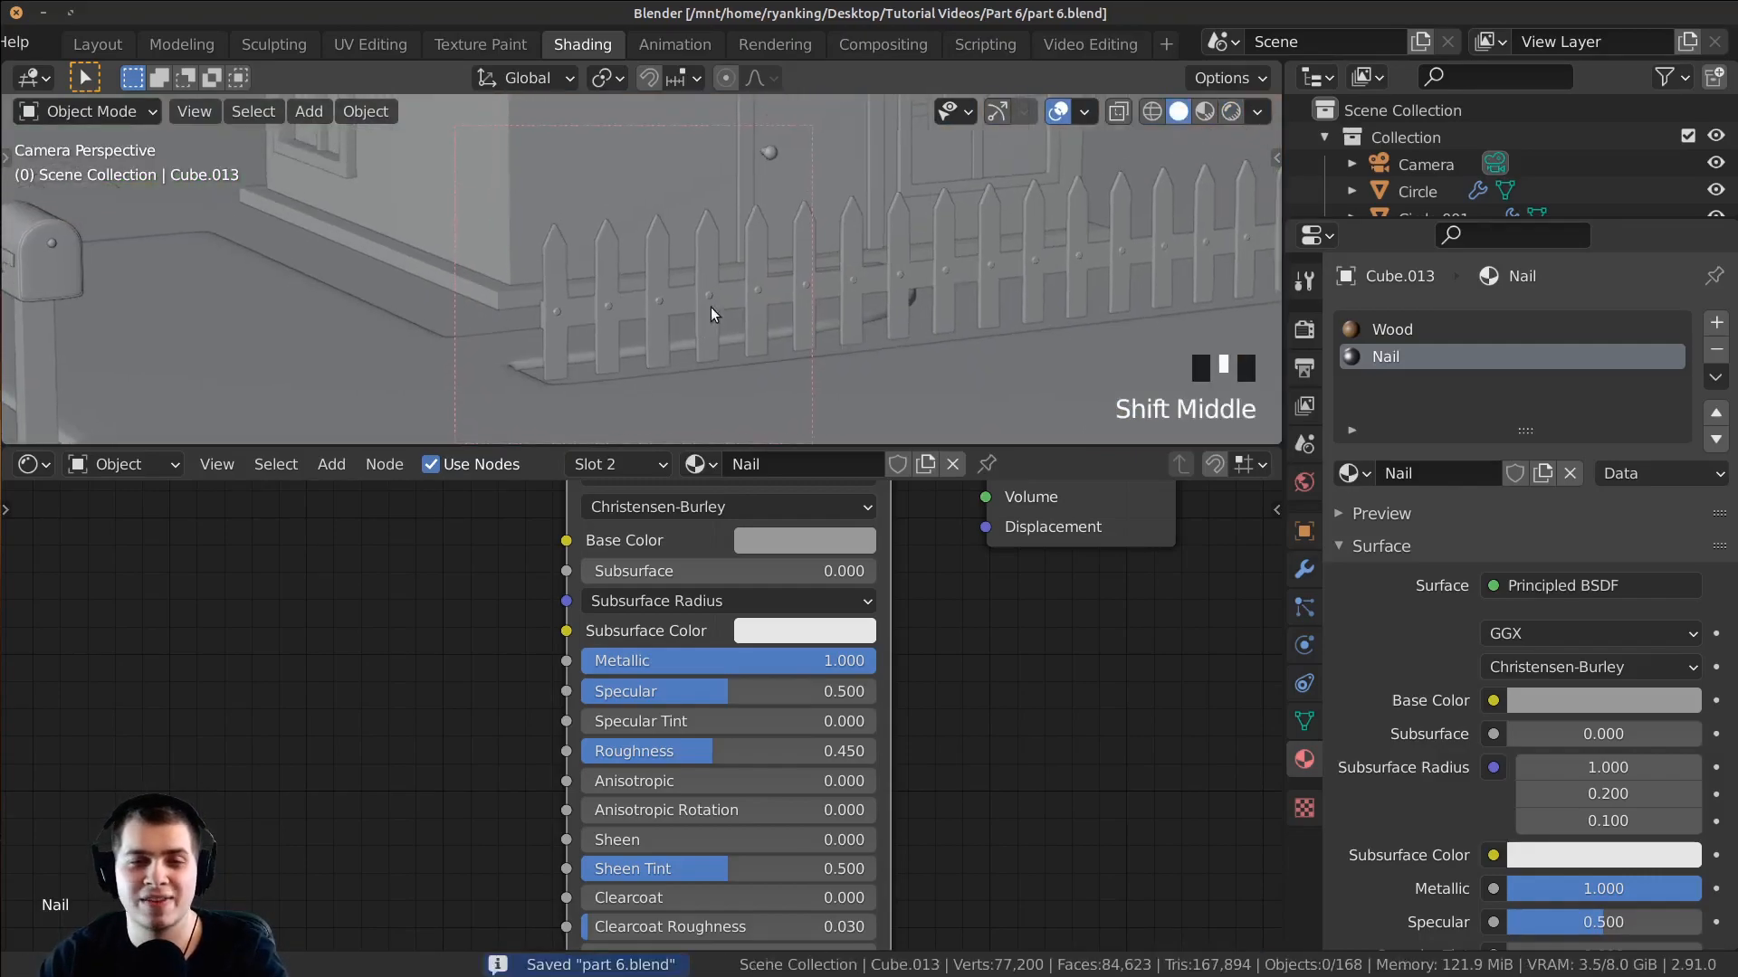
pyautogui.scroll(-2, 688, 237)
pyautogui.scroll(-2, 688, 237)
pyautogui.keyDown('shift'); pyautogui.moveTo(688, 237); pyautogui.dragTo(1017, 220, button='middle'); pyautogui.keyUp('shift')
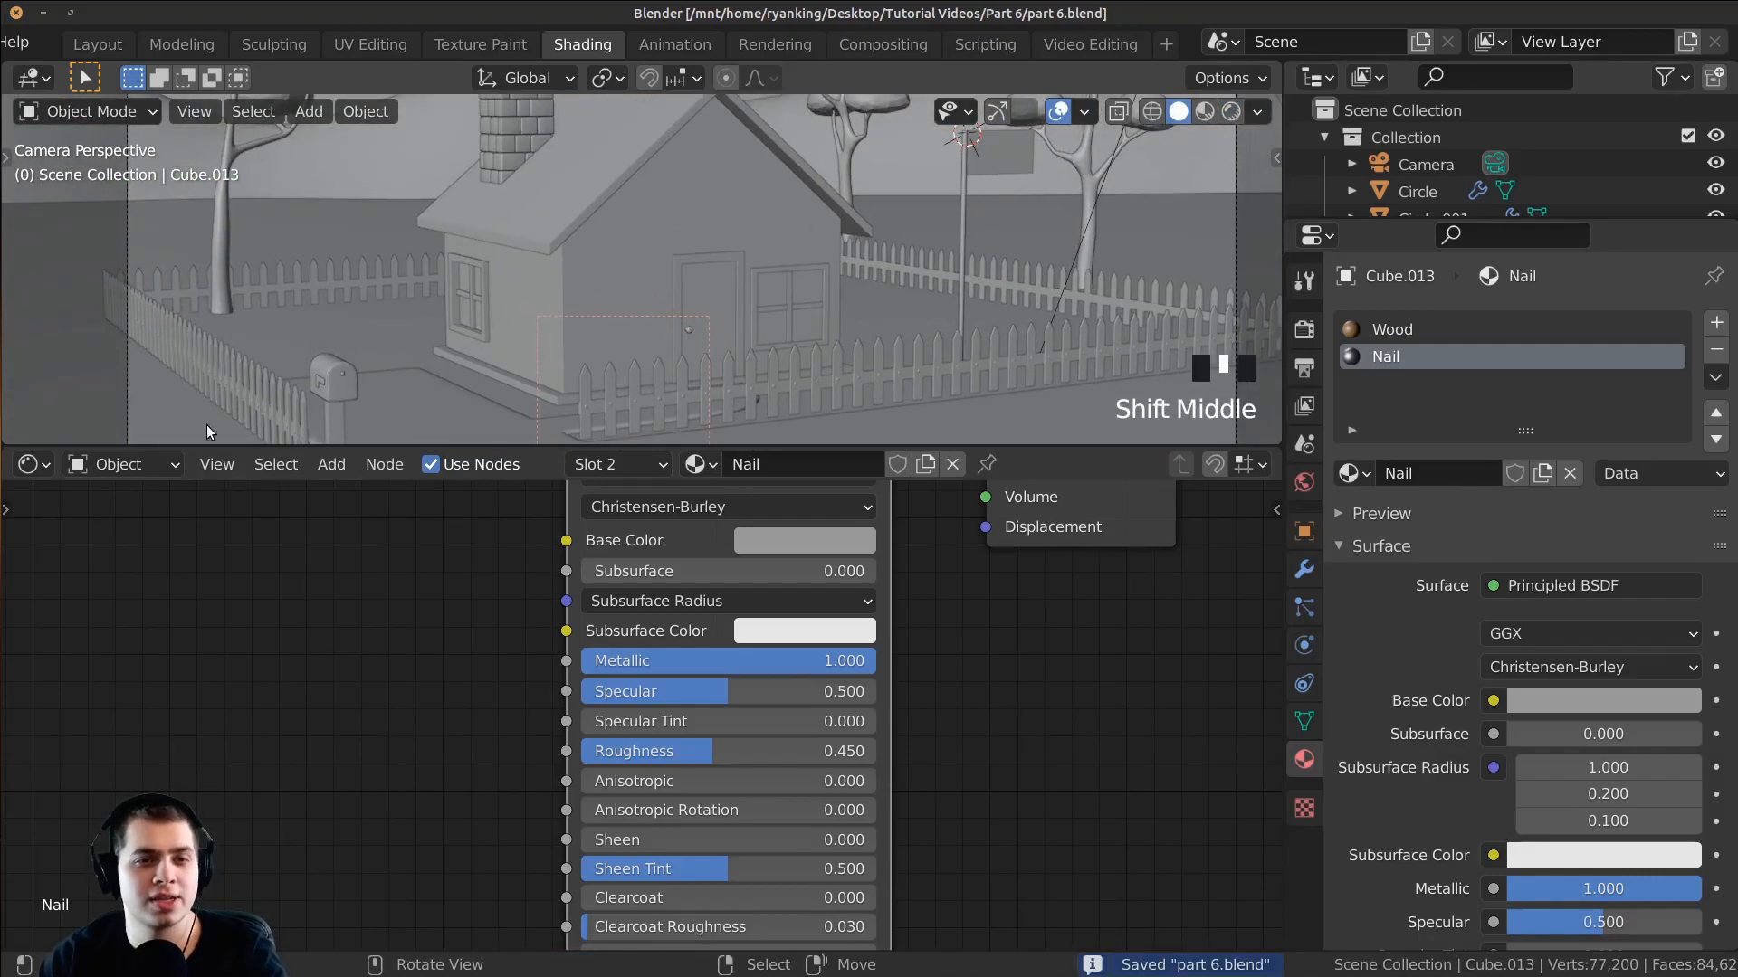
pyautogui.keyDown('shift'); pyautogui.moveTo(216, 426); pyautogui.dragTo(446, 368, button='middle'); pyautogui.keyUp('shift')
# Step: Select the fence sections around the house one after another to check which of them have materials
pyautogui.rightClick(1051, 248)
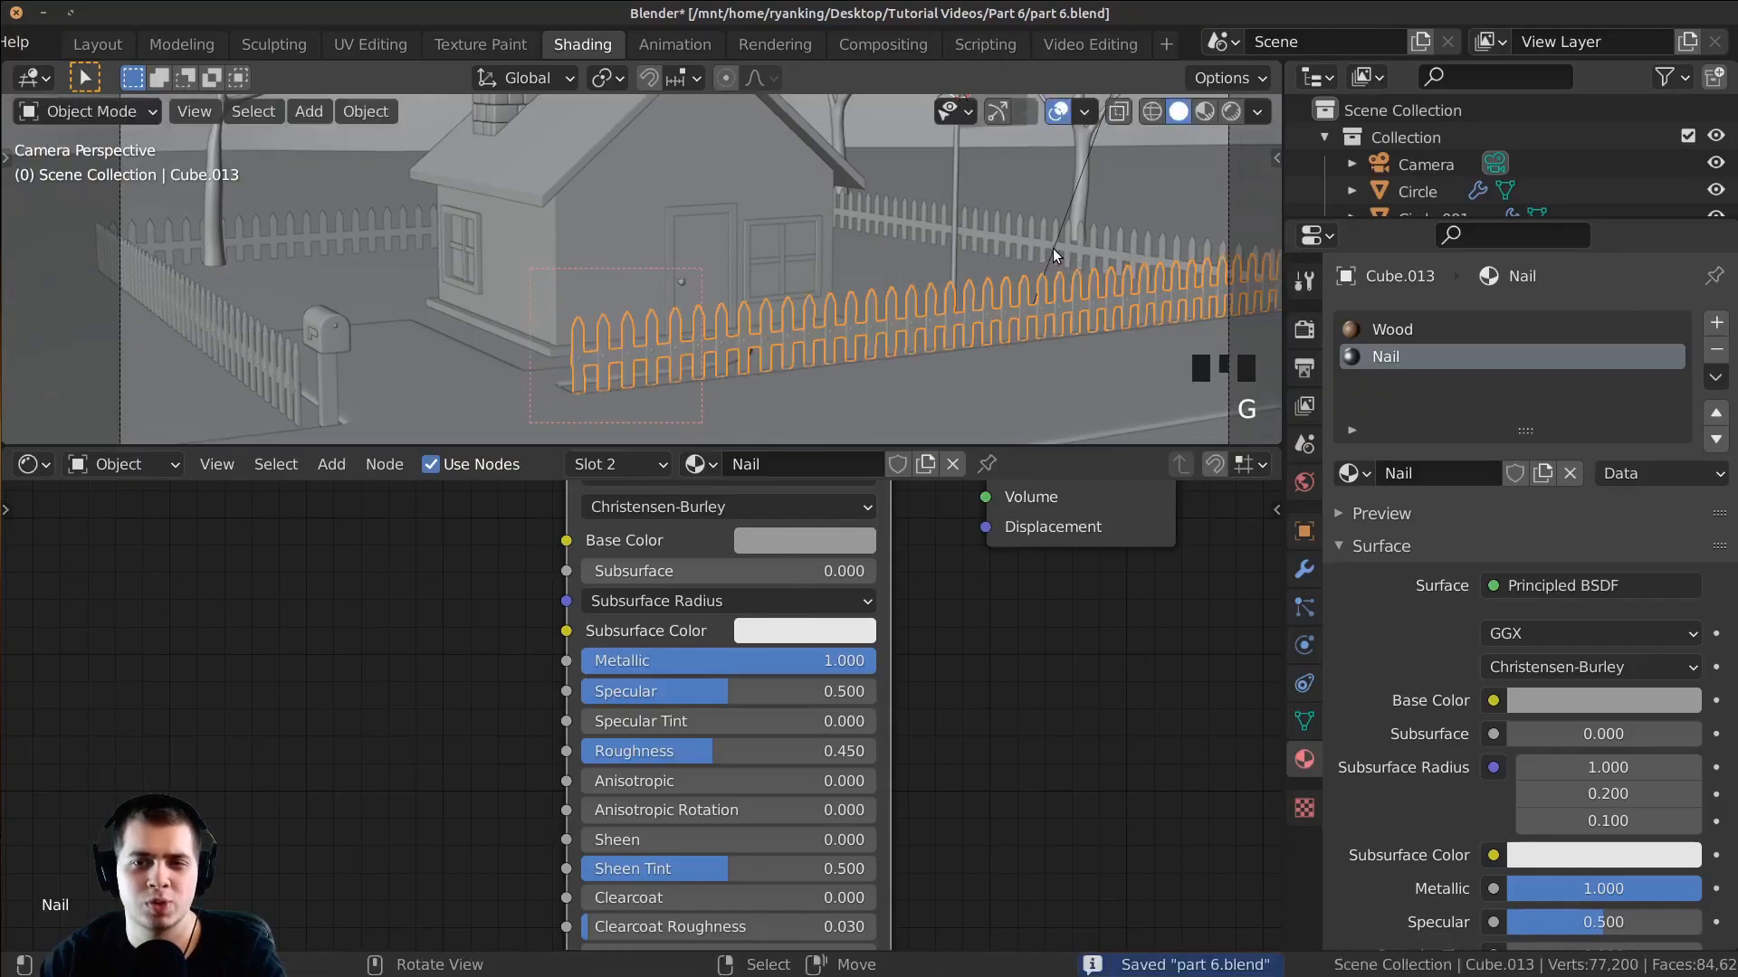
pyautogui.rightClick(304, 246)
pyautogui.rightClick(247, 326)
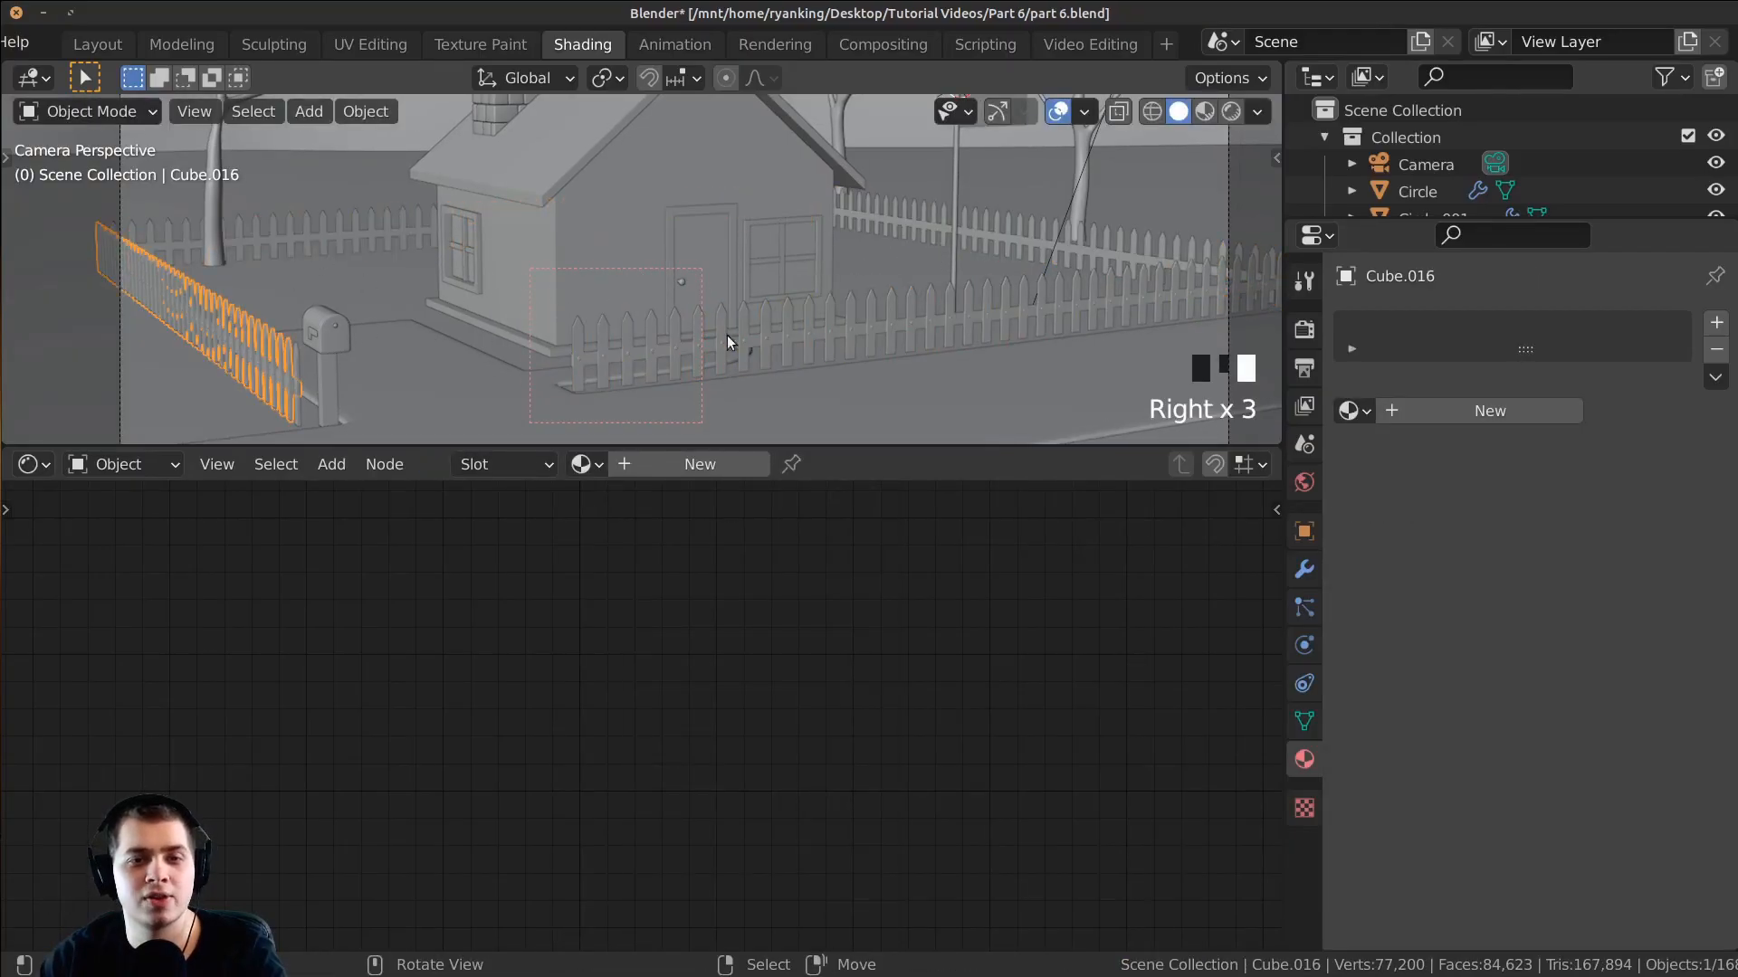
pyautogui.rightClick(714, 340)
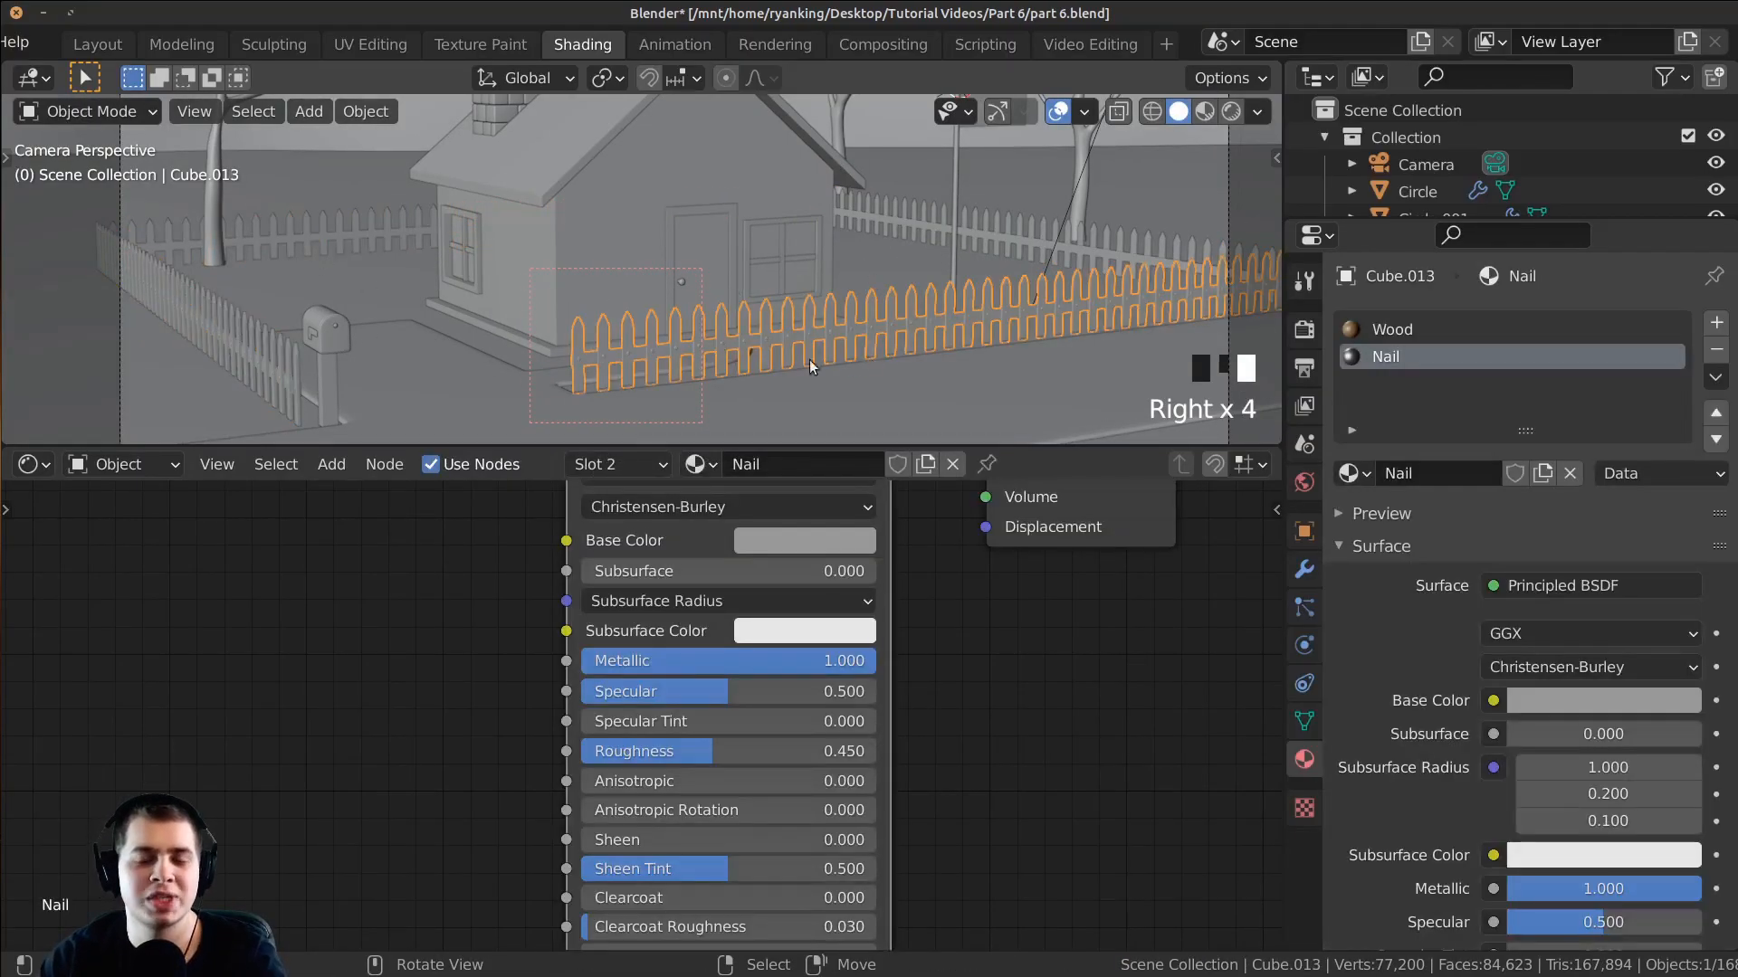
pyautogui.scroll(-1, 999, 269)
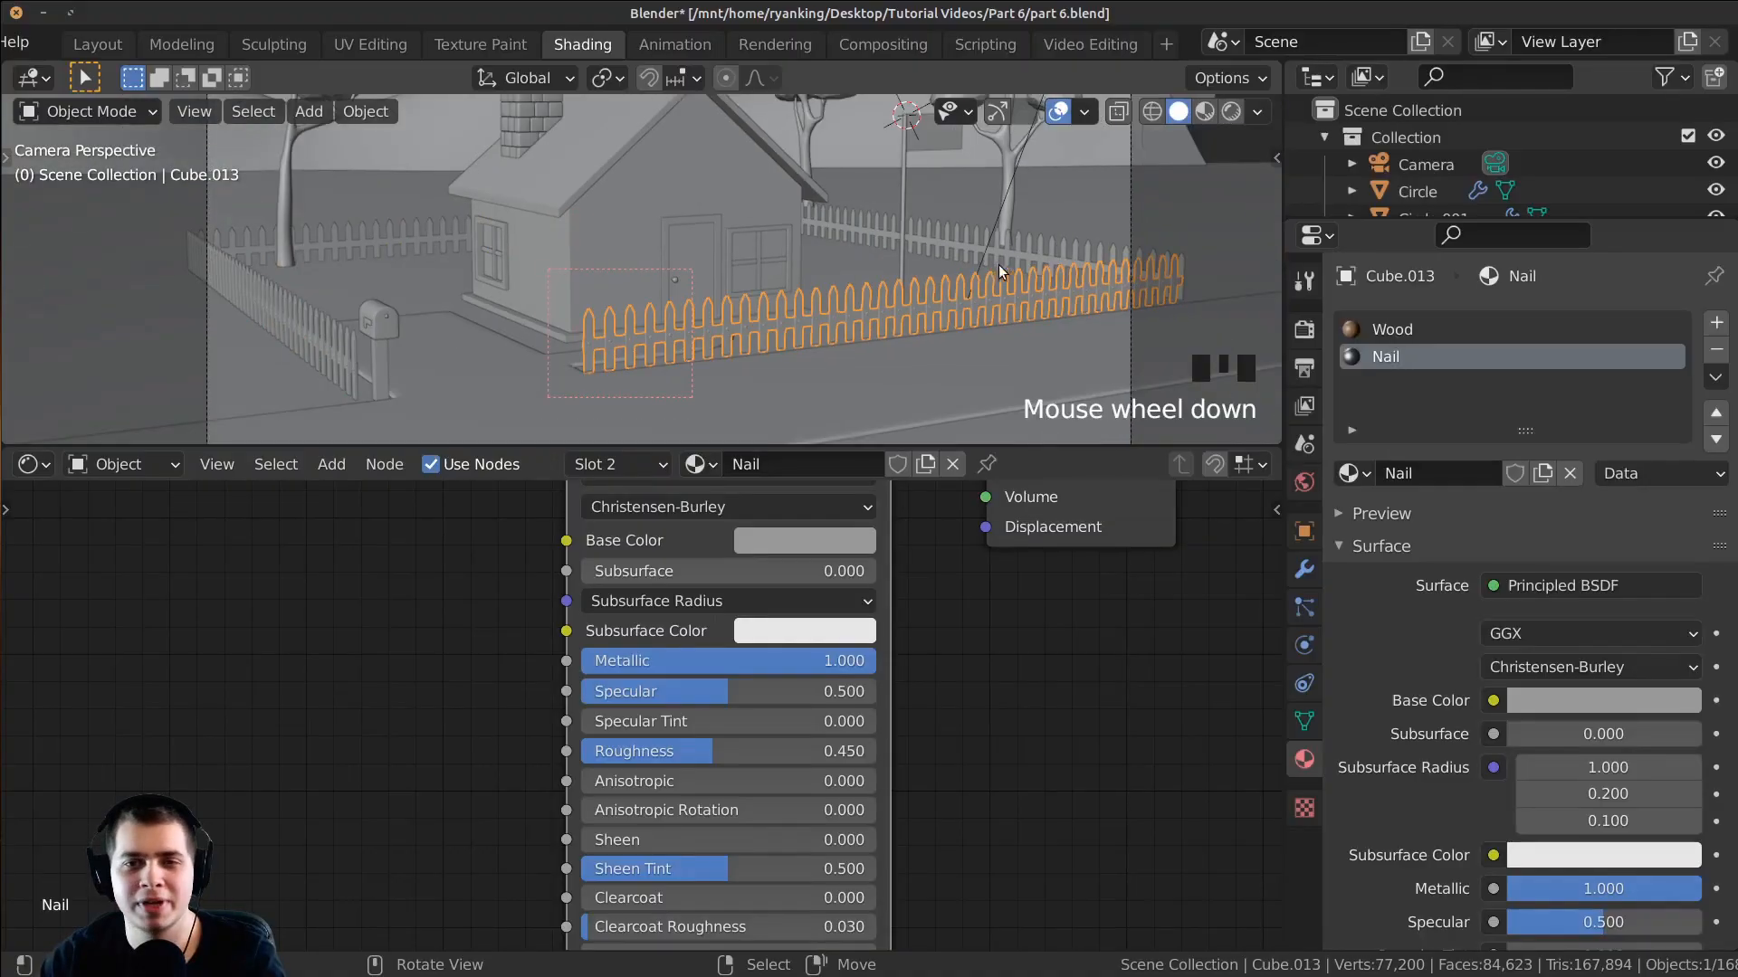
pyautogui.rightClick(1078, 253)
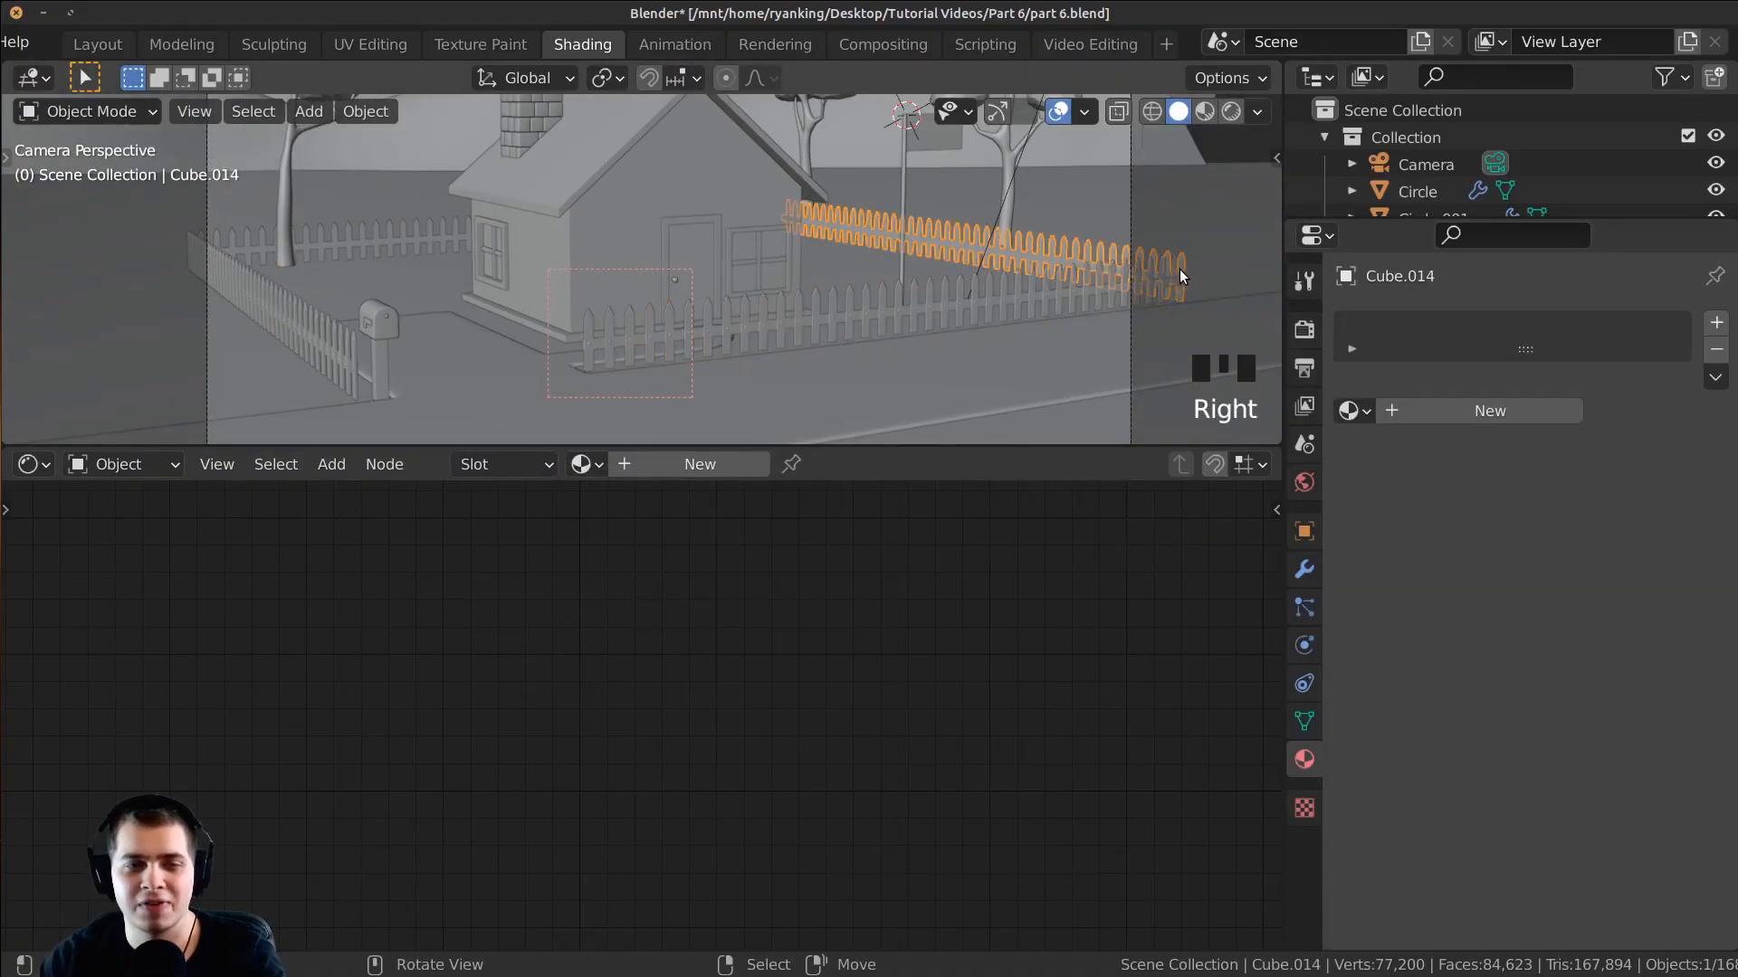
pyautogui.rightClick(398, 237)
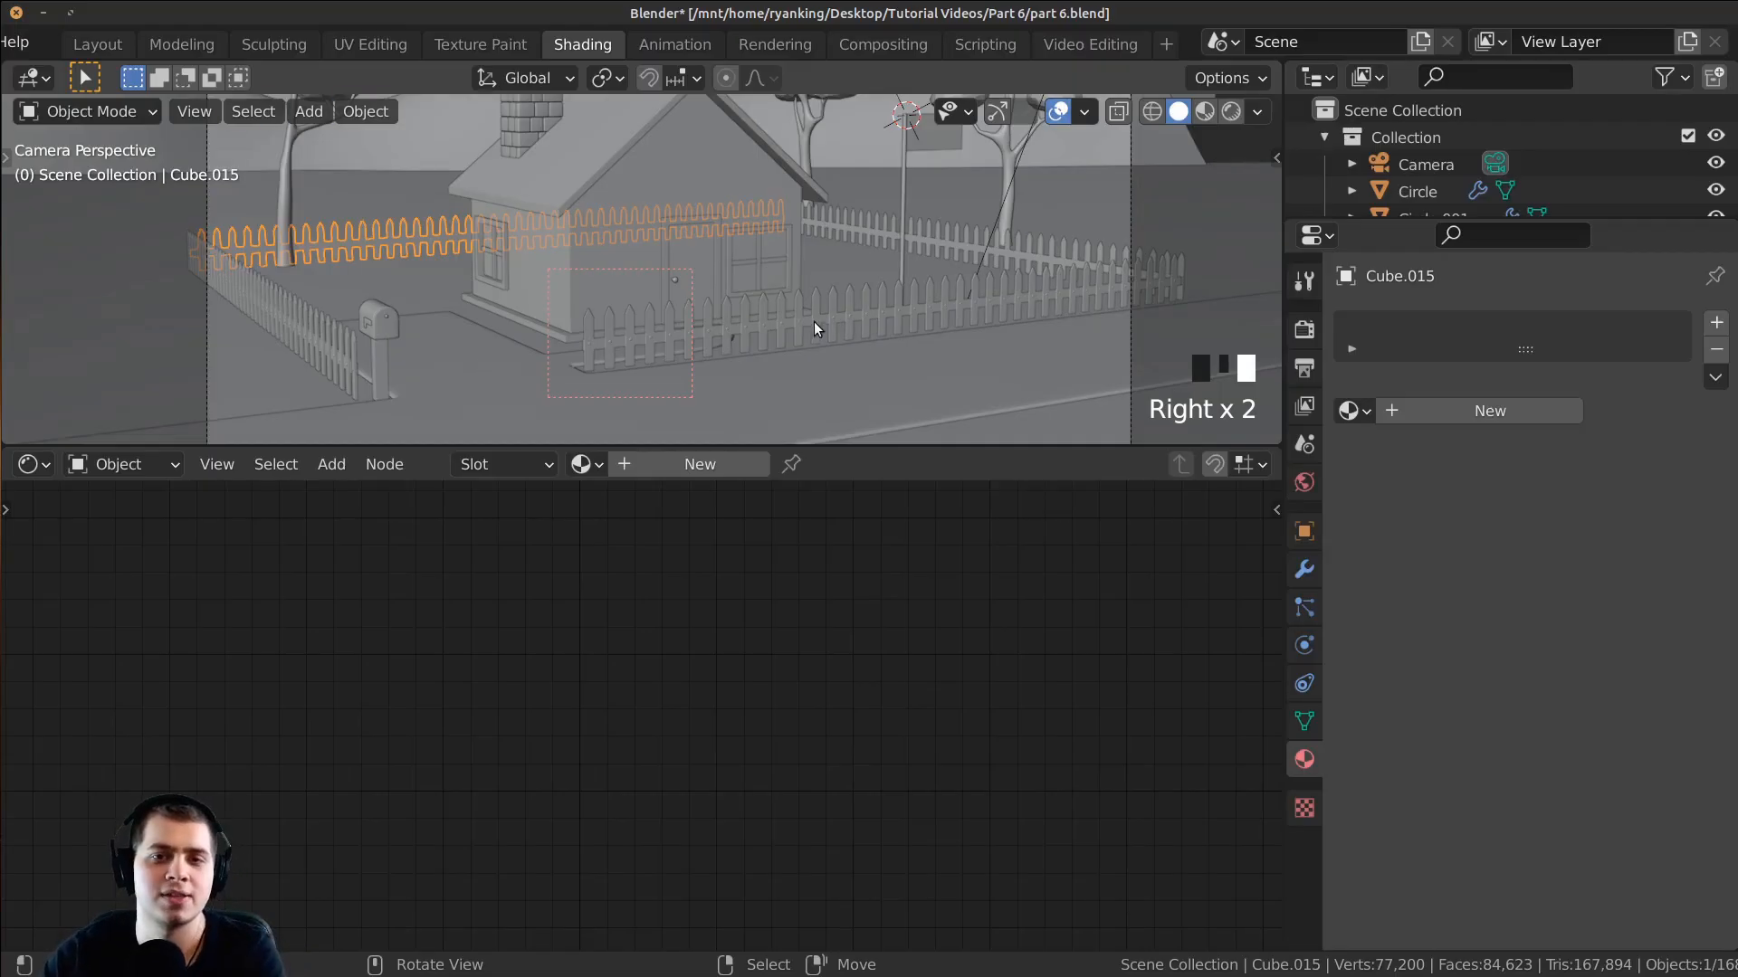
# Step: Switch the viewport to Material Preview and select the white fence section adjoining the brown front fence
pyautogui.scroll(-2, 794, 225)
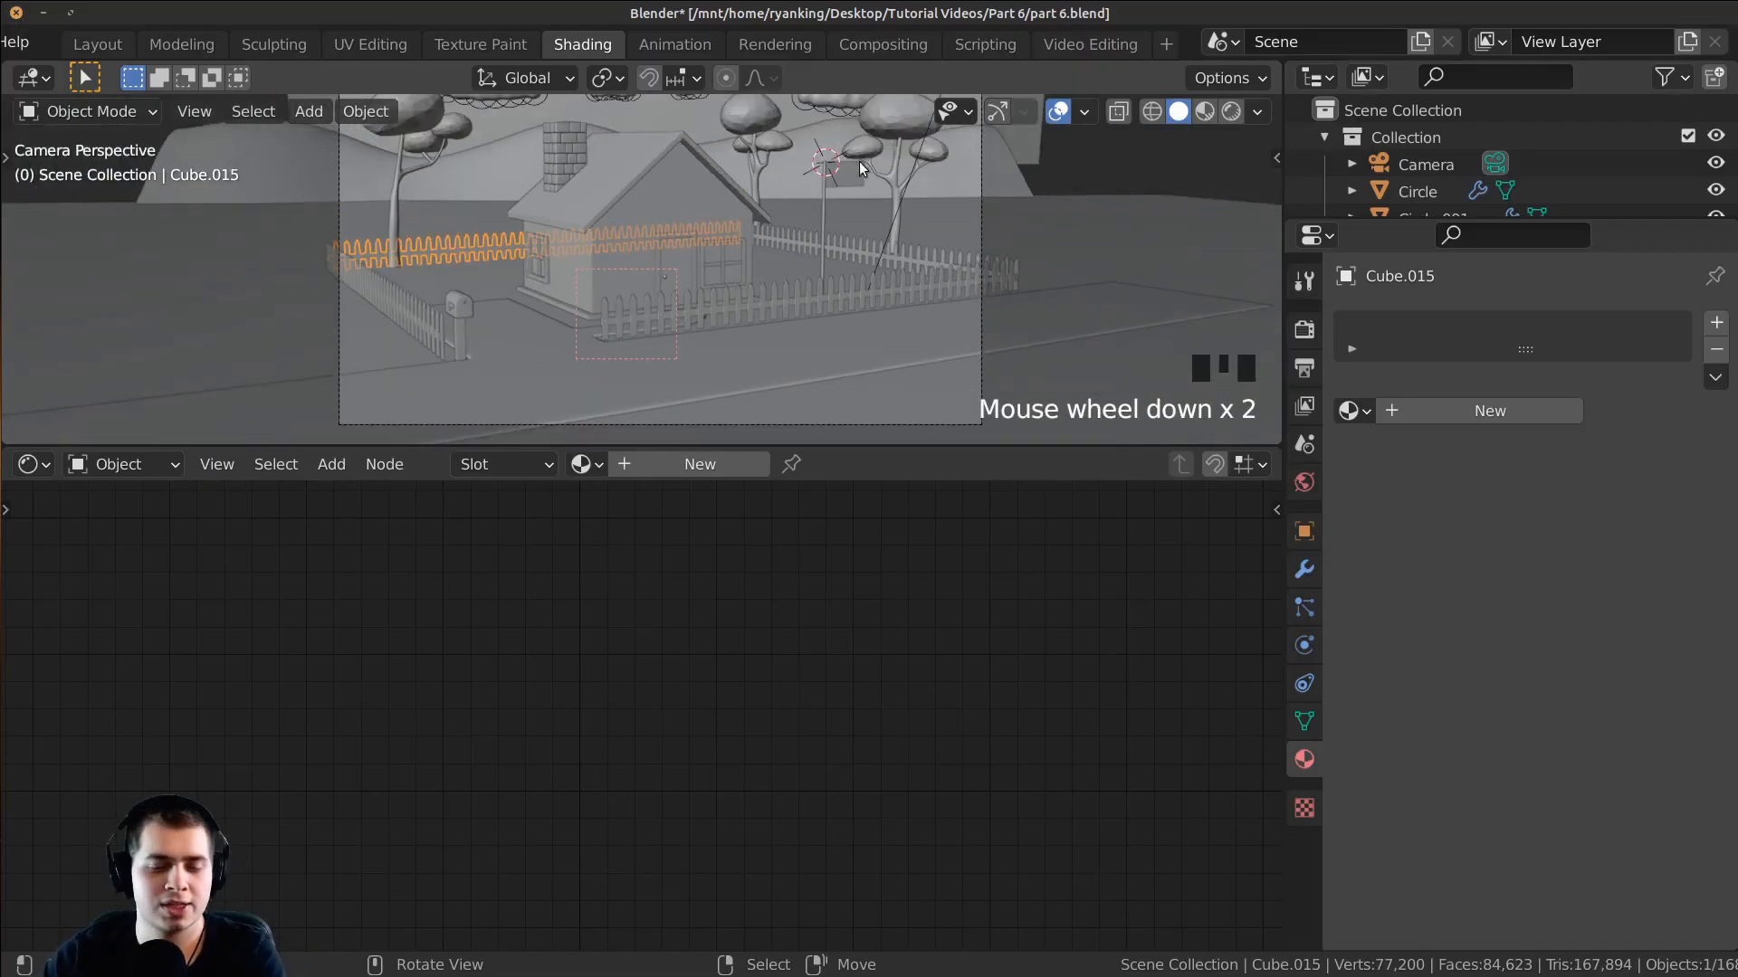
pyautogui.press('z')
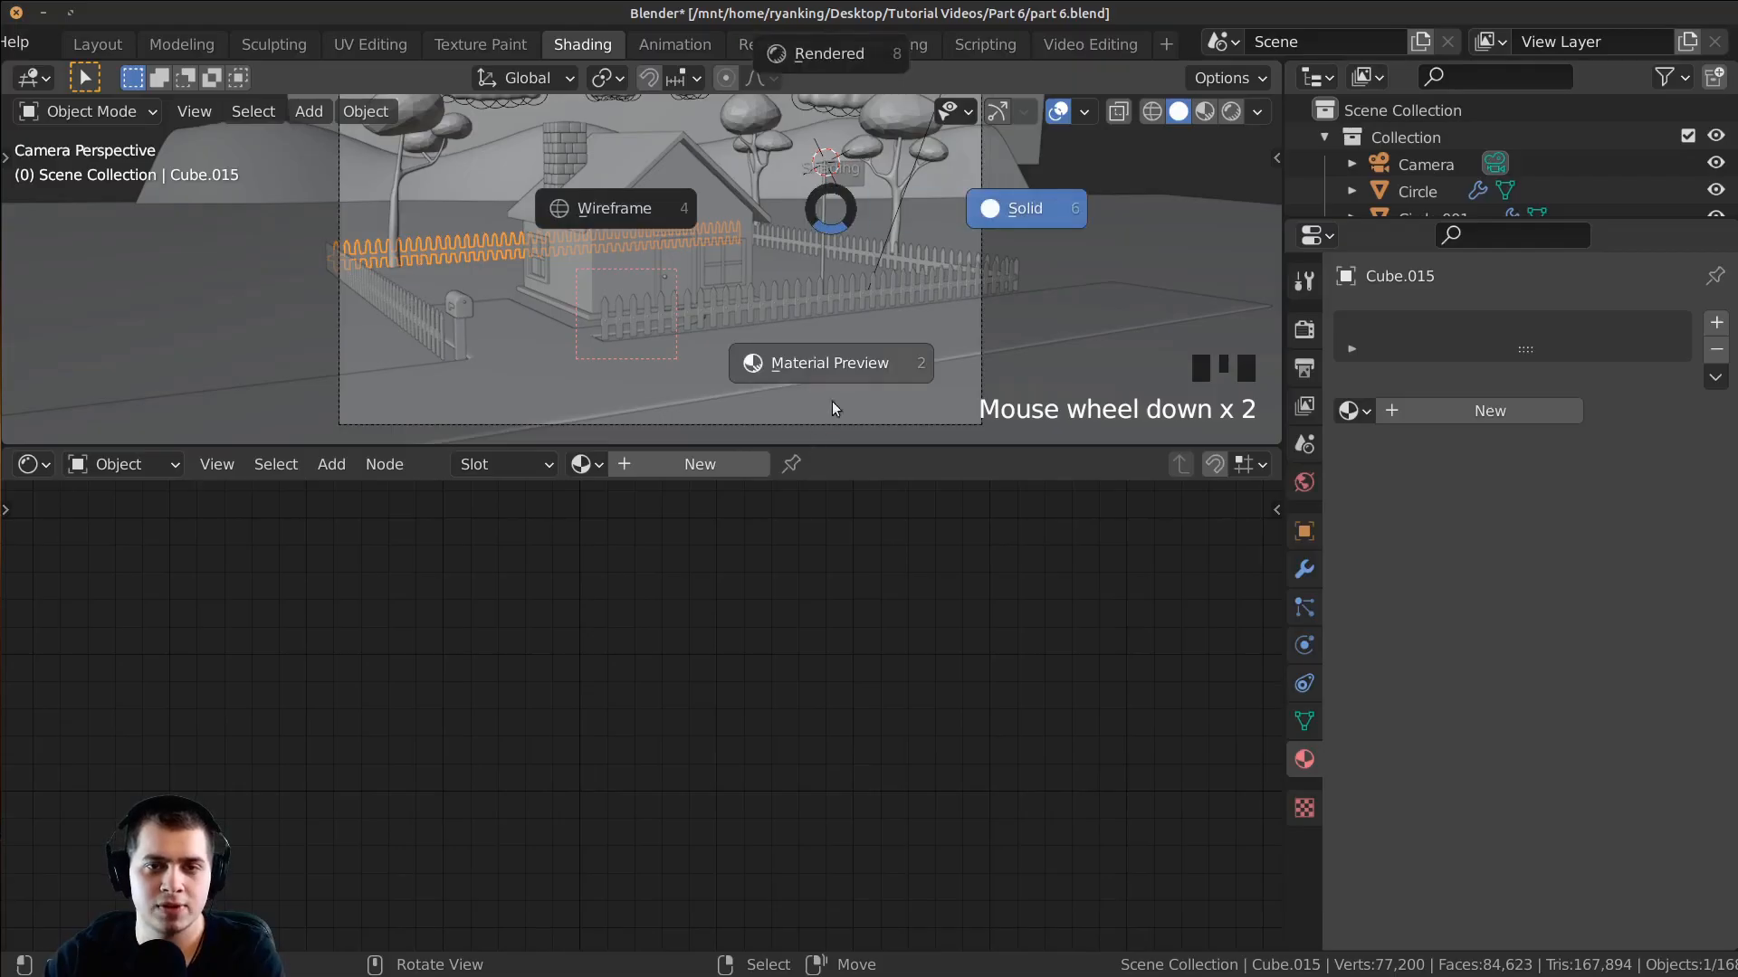
pyautogui.moveTo(887, 280); pyautogui.dragTo(687, 300, button='middle')
pyautogui.scroll(-1, 862, 336)
pyautogui.scroll(7, 688, 301)
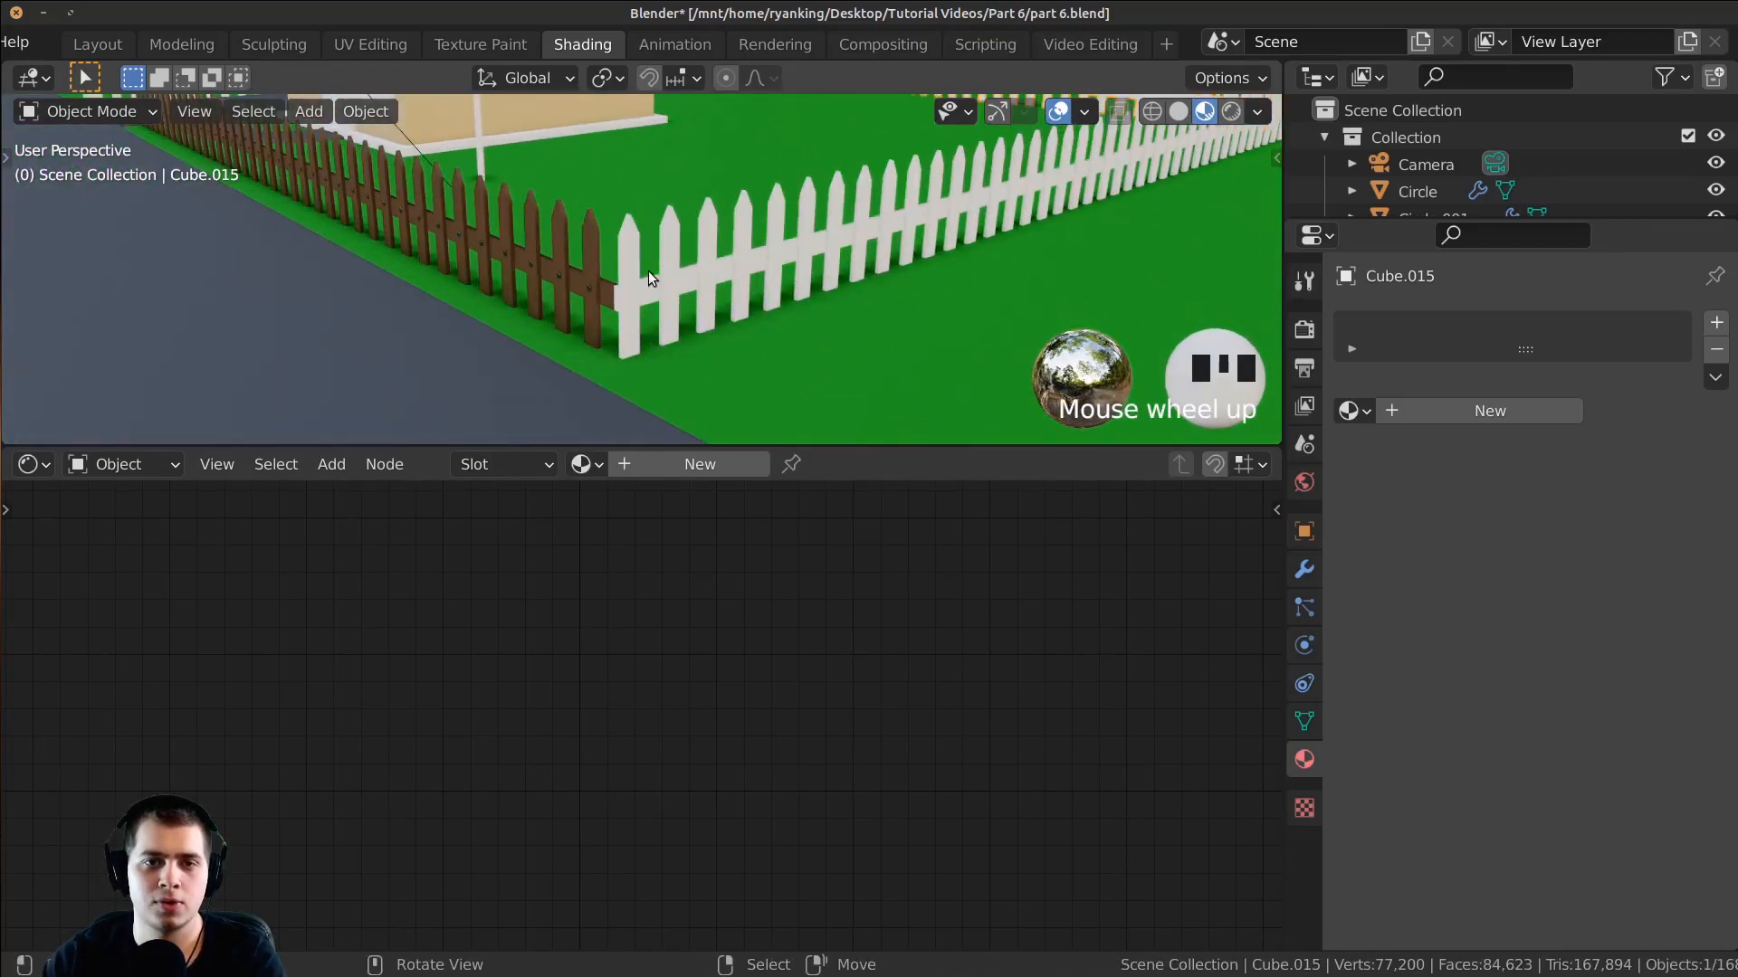
pyautogui.rightClick(694, 241)
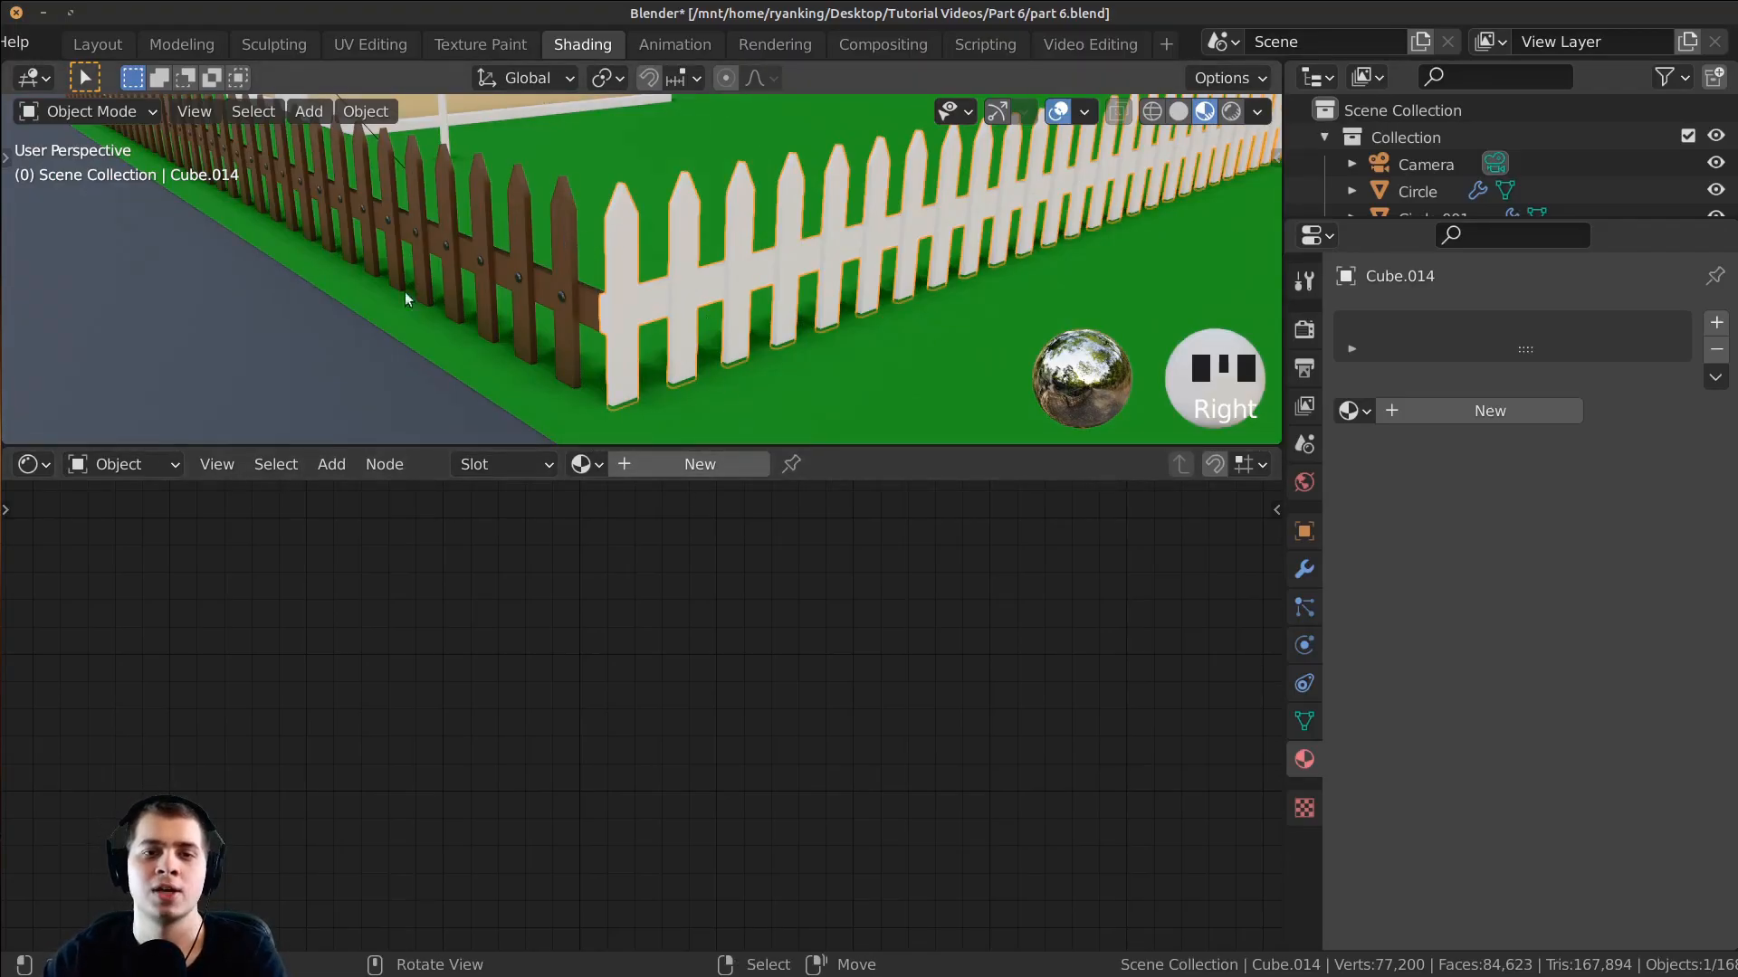
pyautogui.click(584, 464)
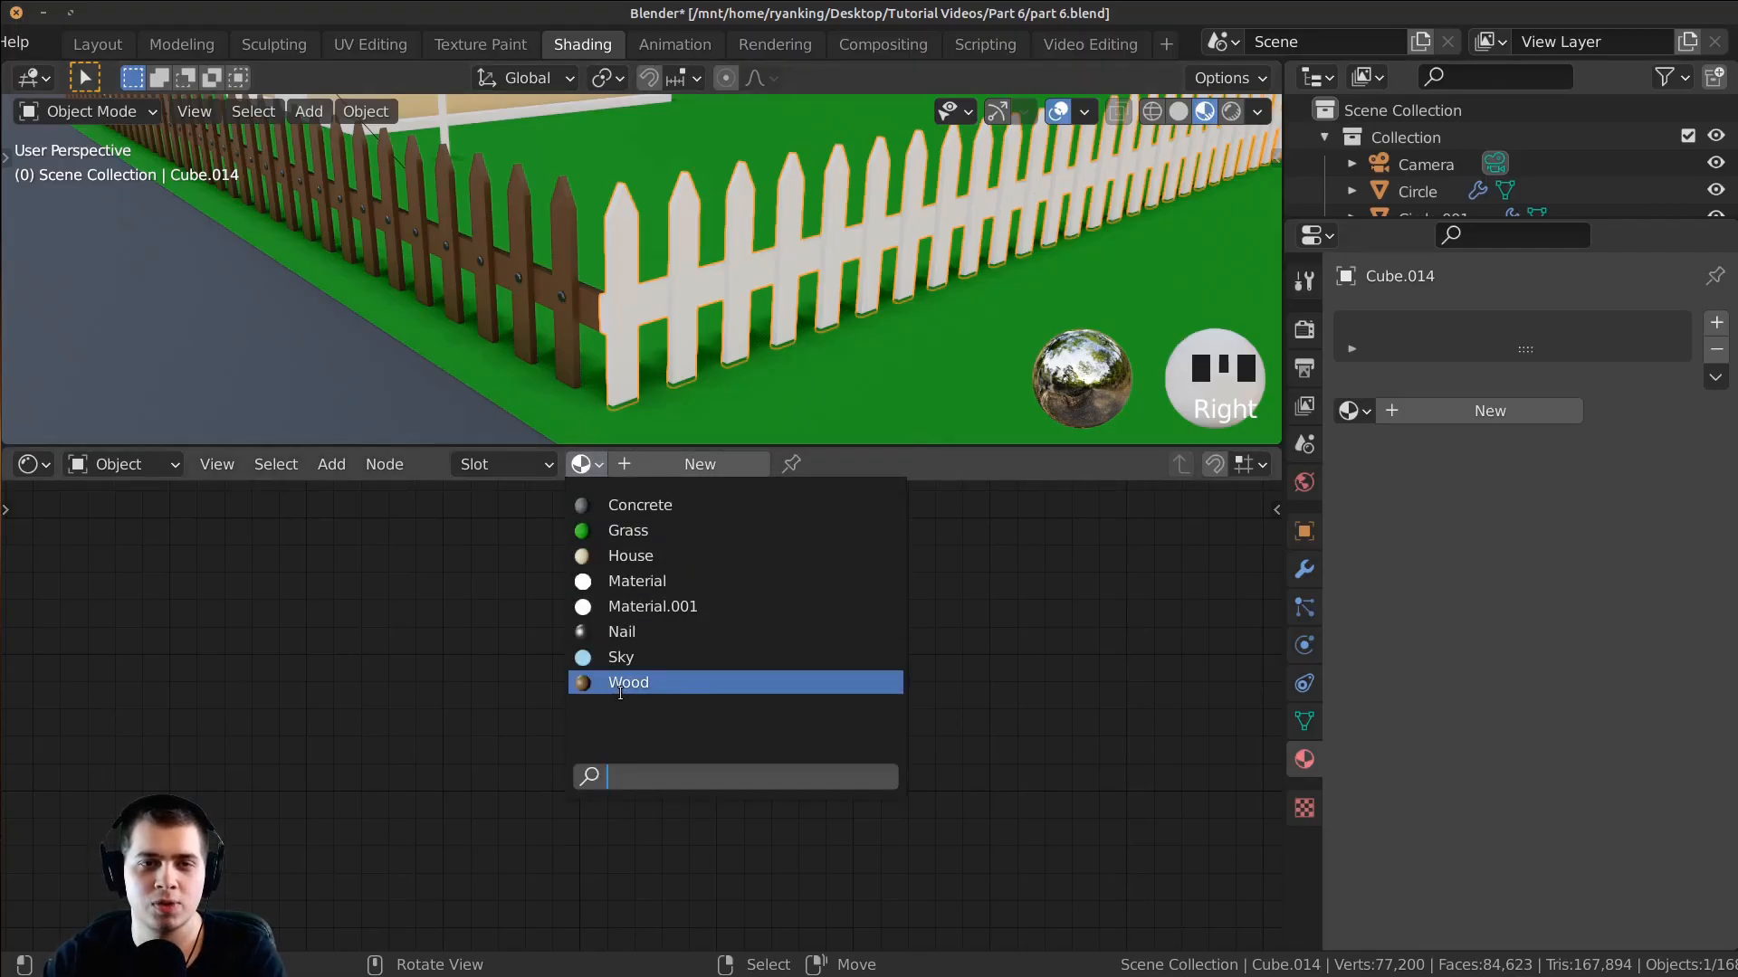
pyautogui.click(1529, 543)
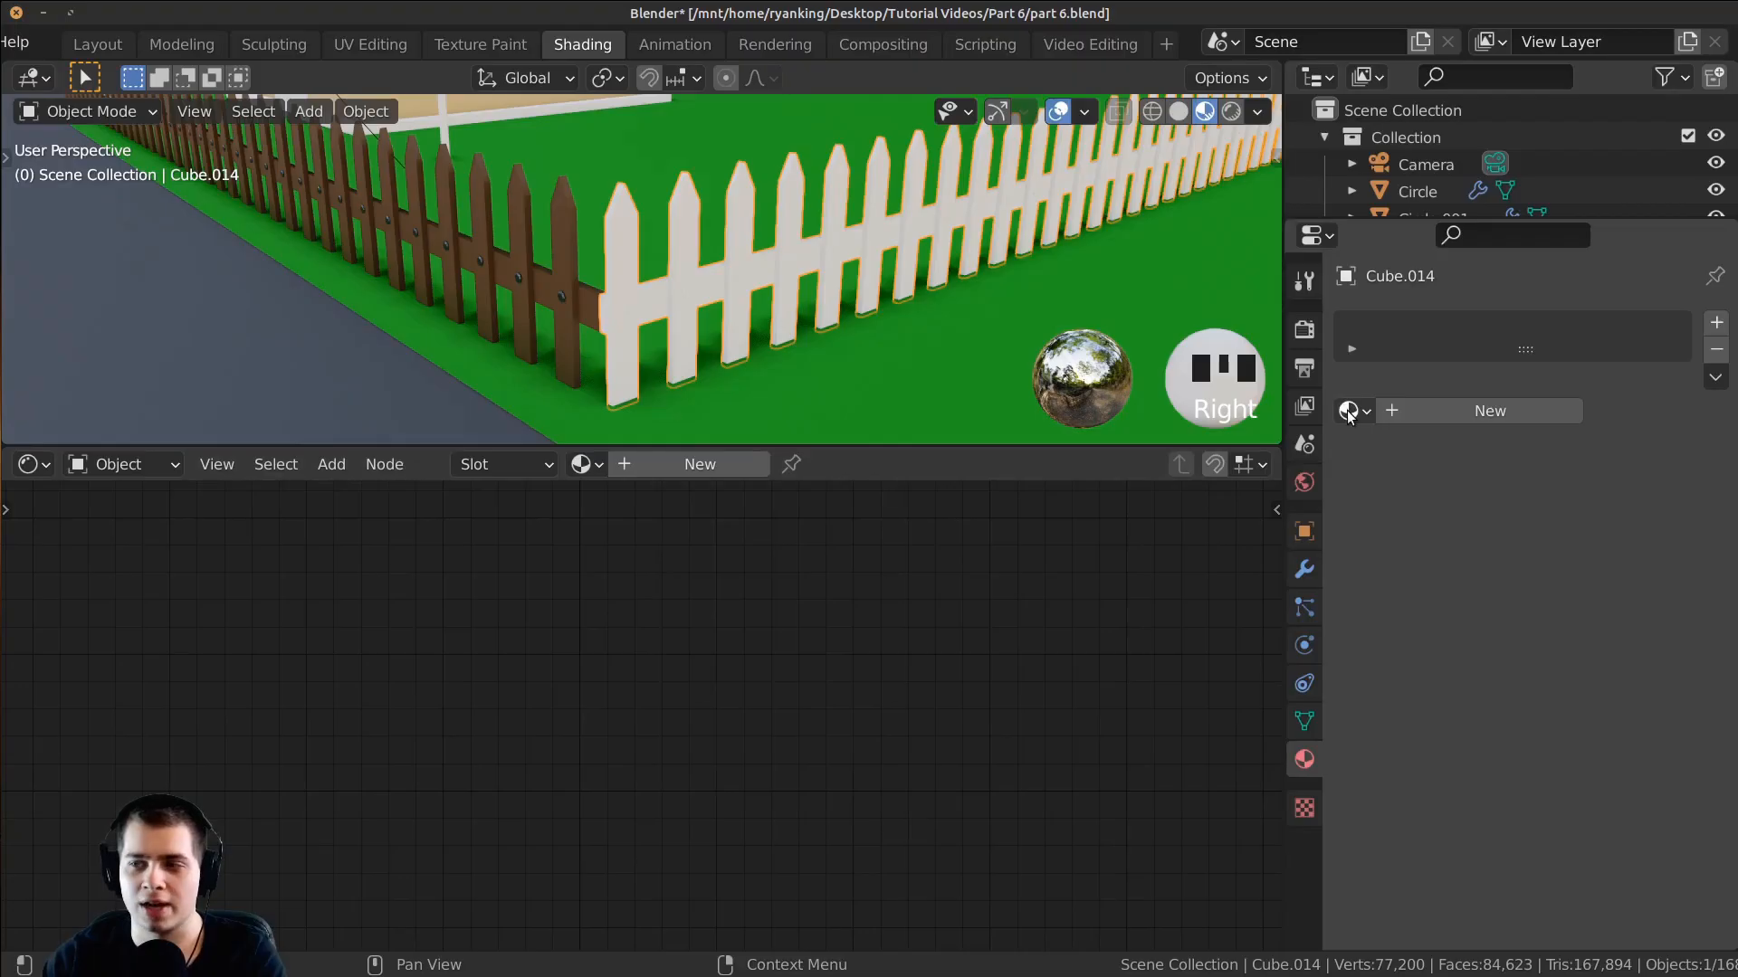
pyautogui.click(1347, 412)
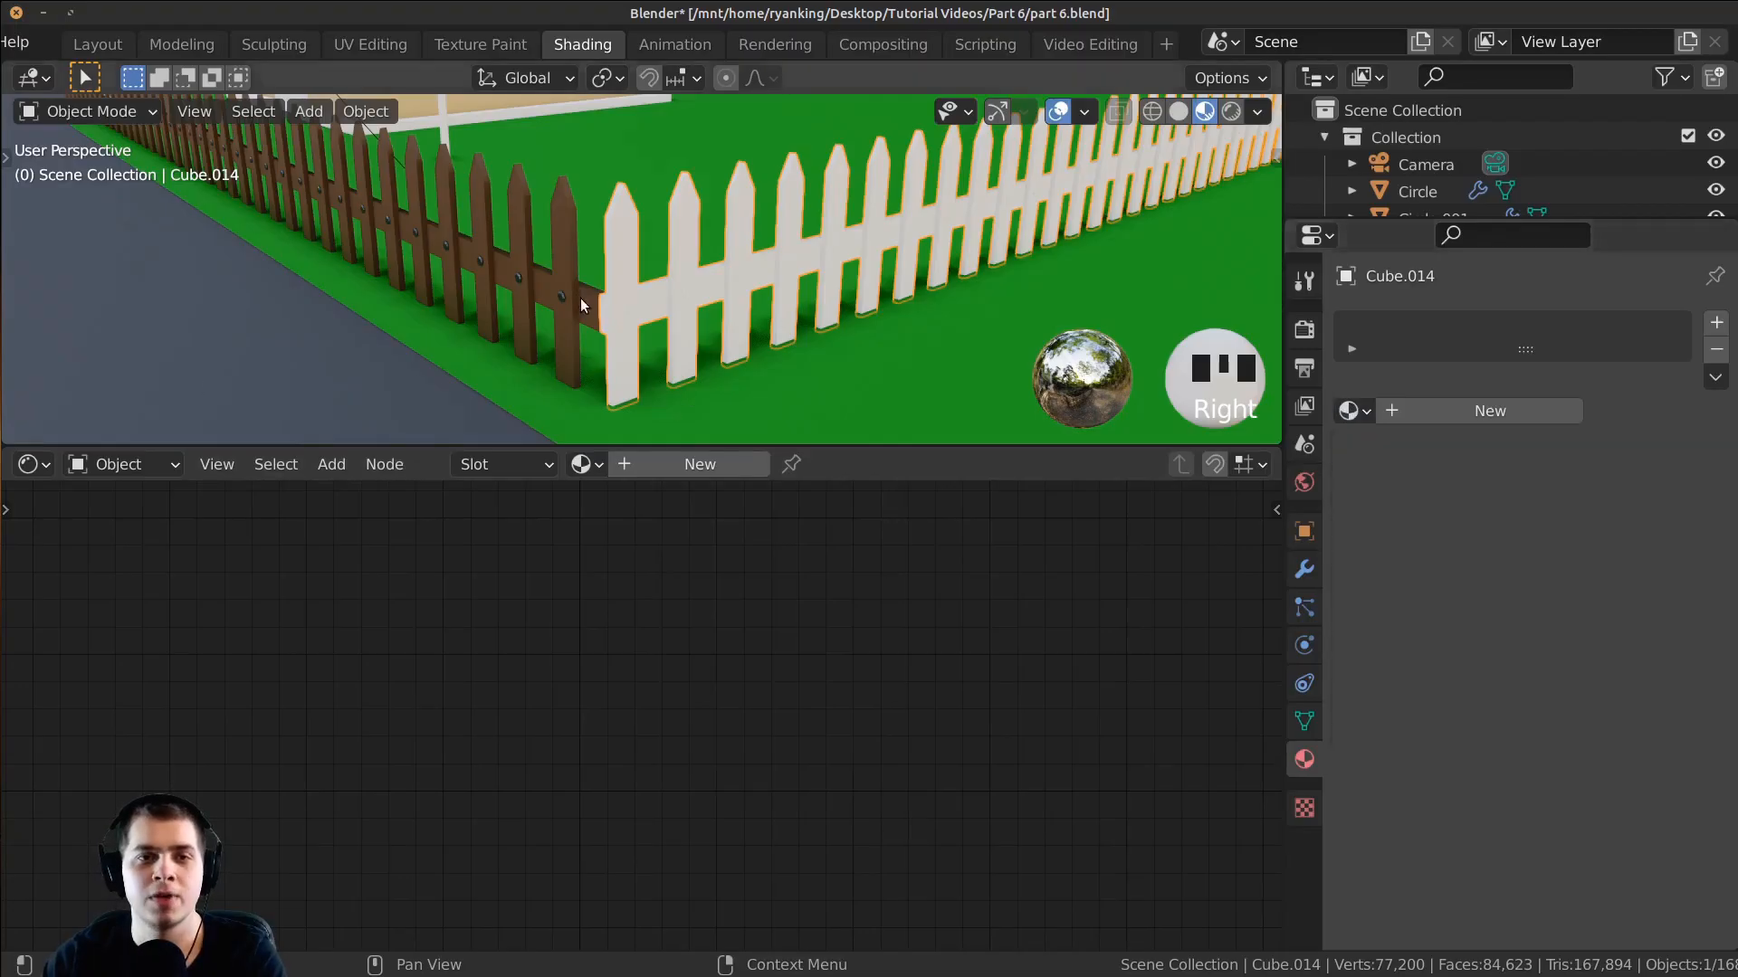
# Step: Try applying the front fence's Nail material to the whole adjoining white fence section
pyautogui.click(559, 221)
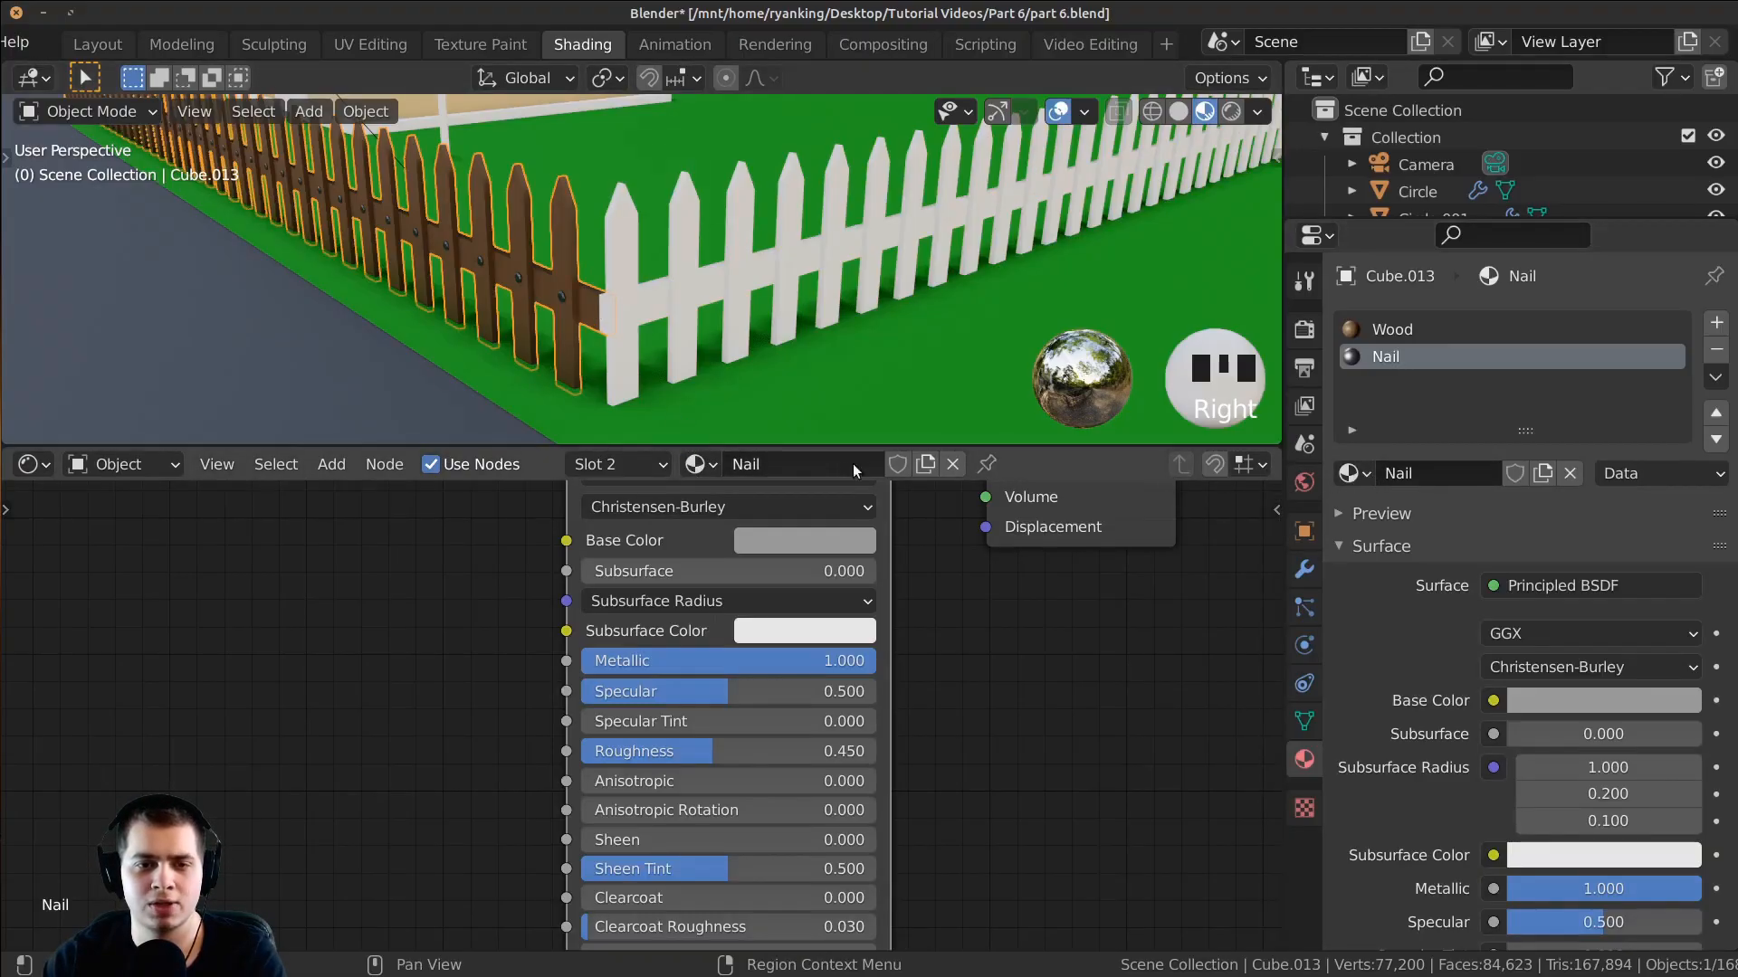
pyautogui.click(701, 464)
pyautogui.moveTo(735, 632); pyautogui.dragTo(643, 318)
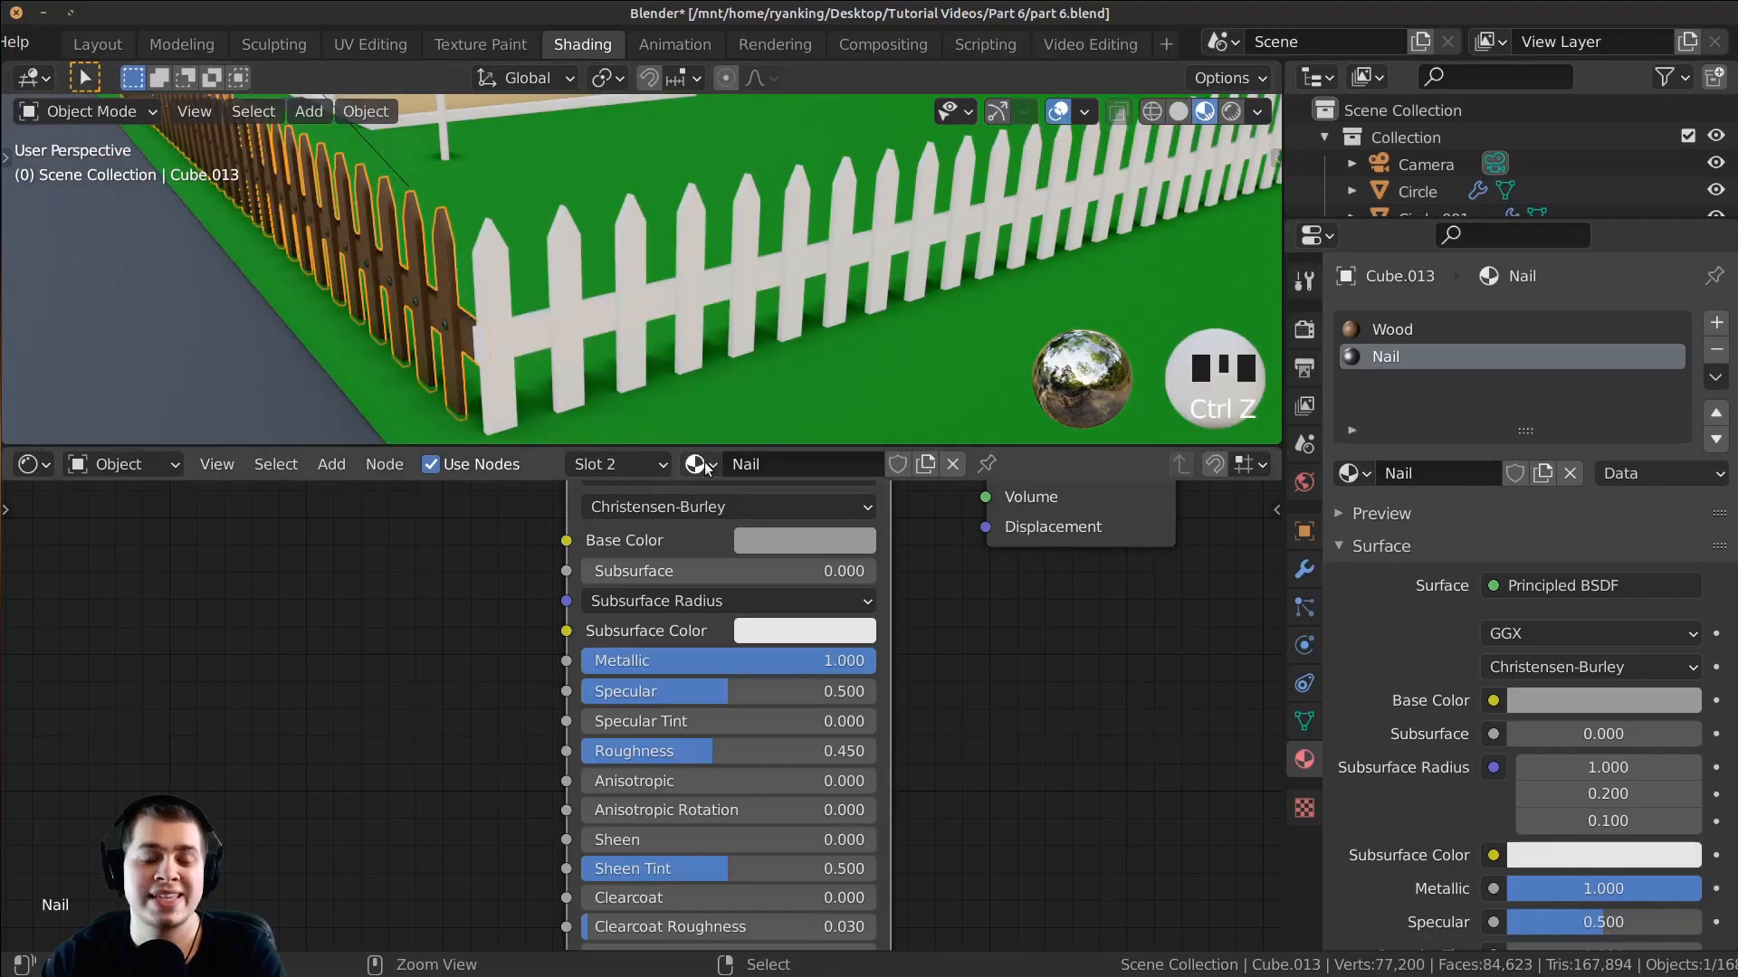
pyautogui.moveTo(703, 463); pyautogui.dragTo(496, 311)
pyautogui.moveTo(556, 306); pyautogui.dragTo(725, 311, button='middle')
pyautogui.scroll(2, 600, 323)
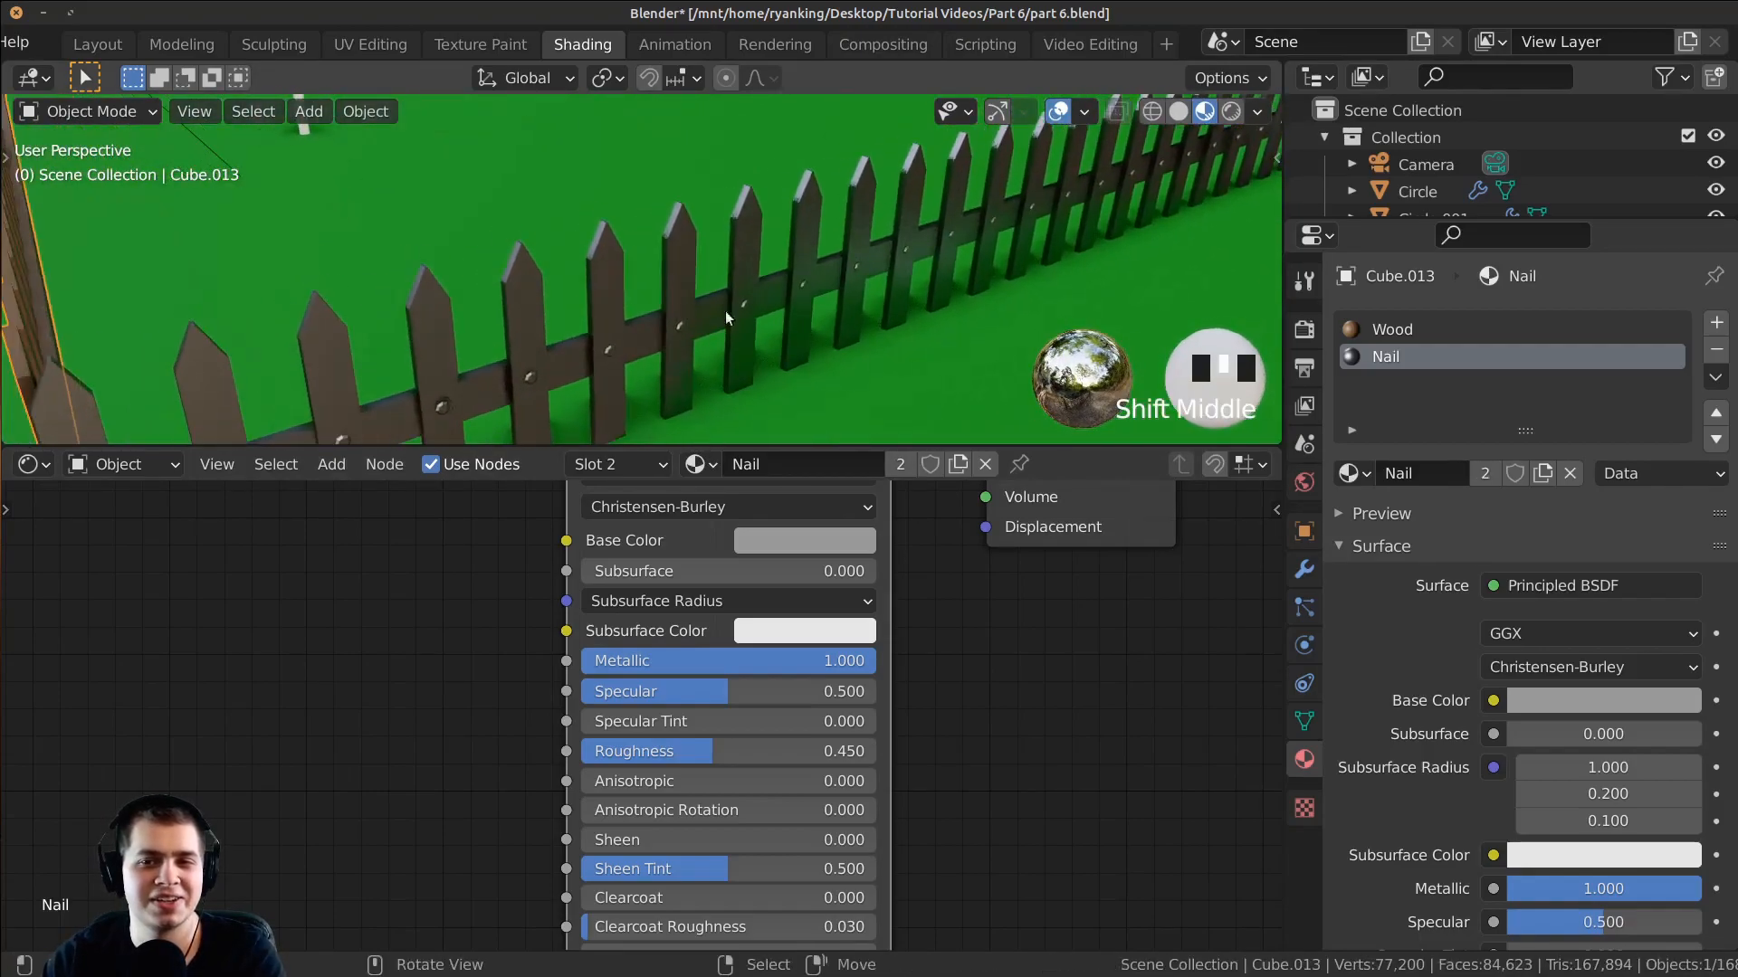
# Step: Make Wood the front fence's active material slot and apply that material to the adjoining fence section
pyautogui.click(697, 465)
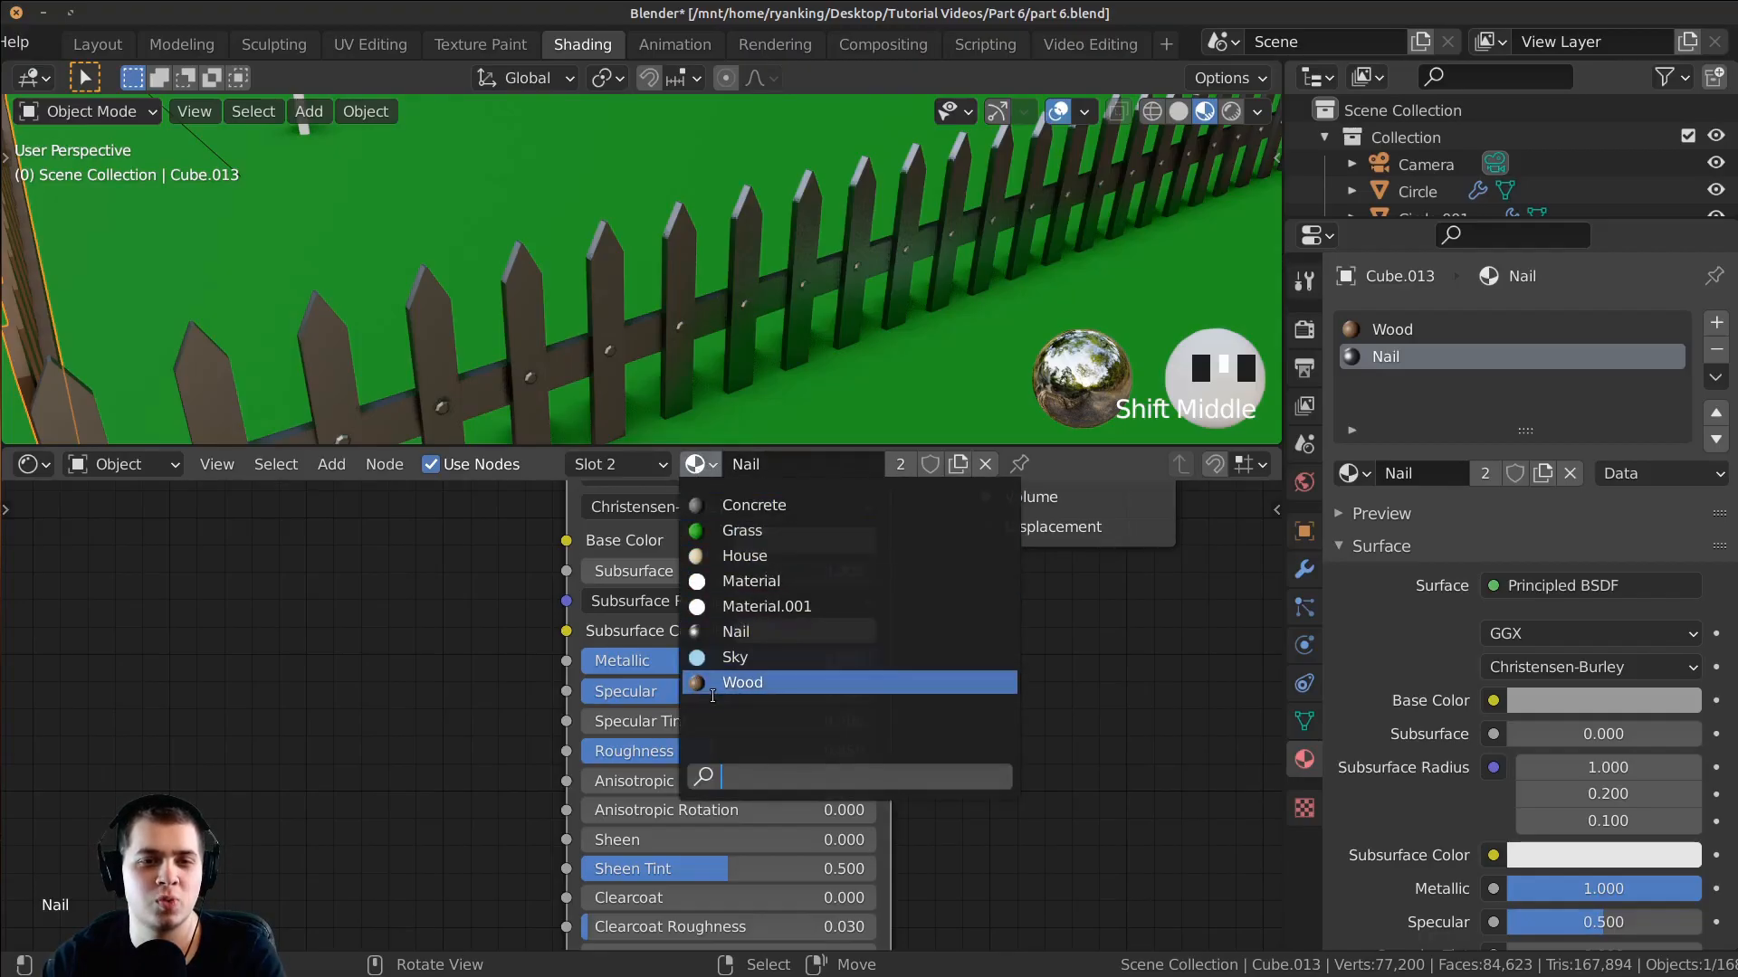
pyautogui.scroll(-1, 641, 721)
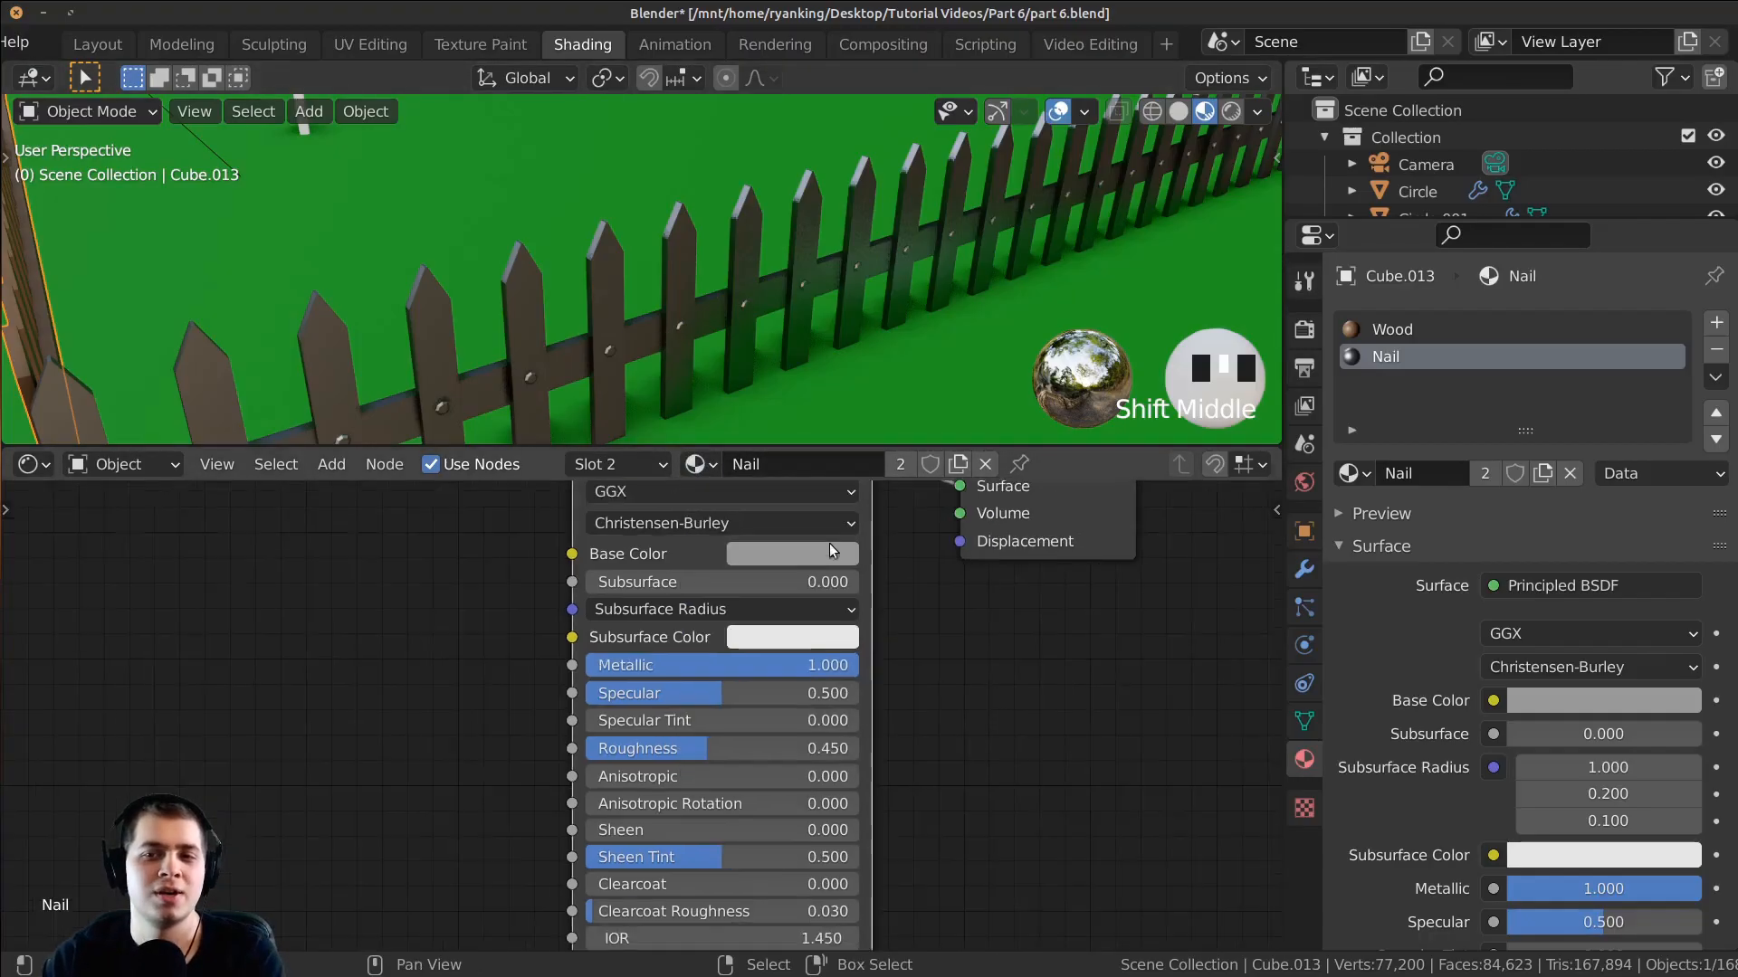
pyautogui.click(1400, 331)
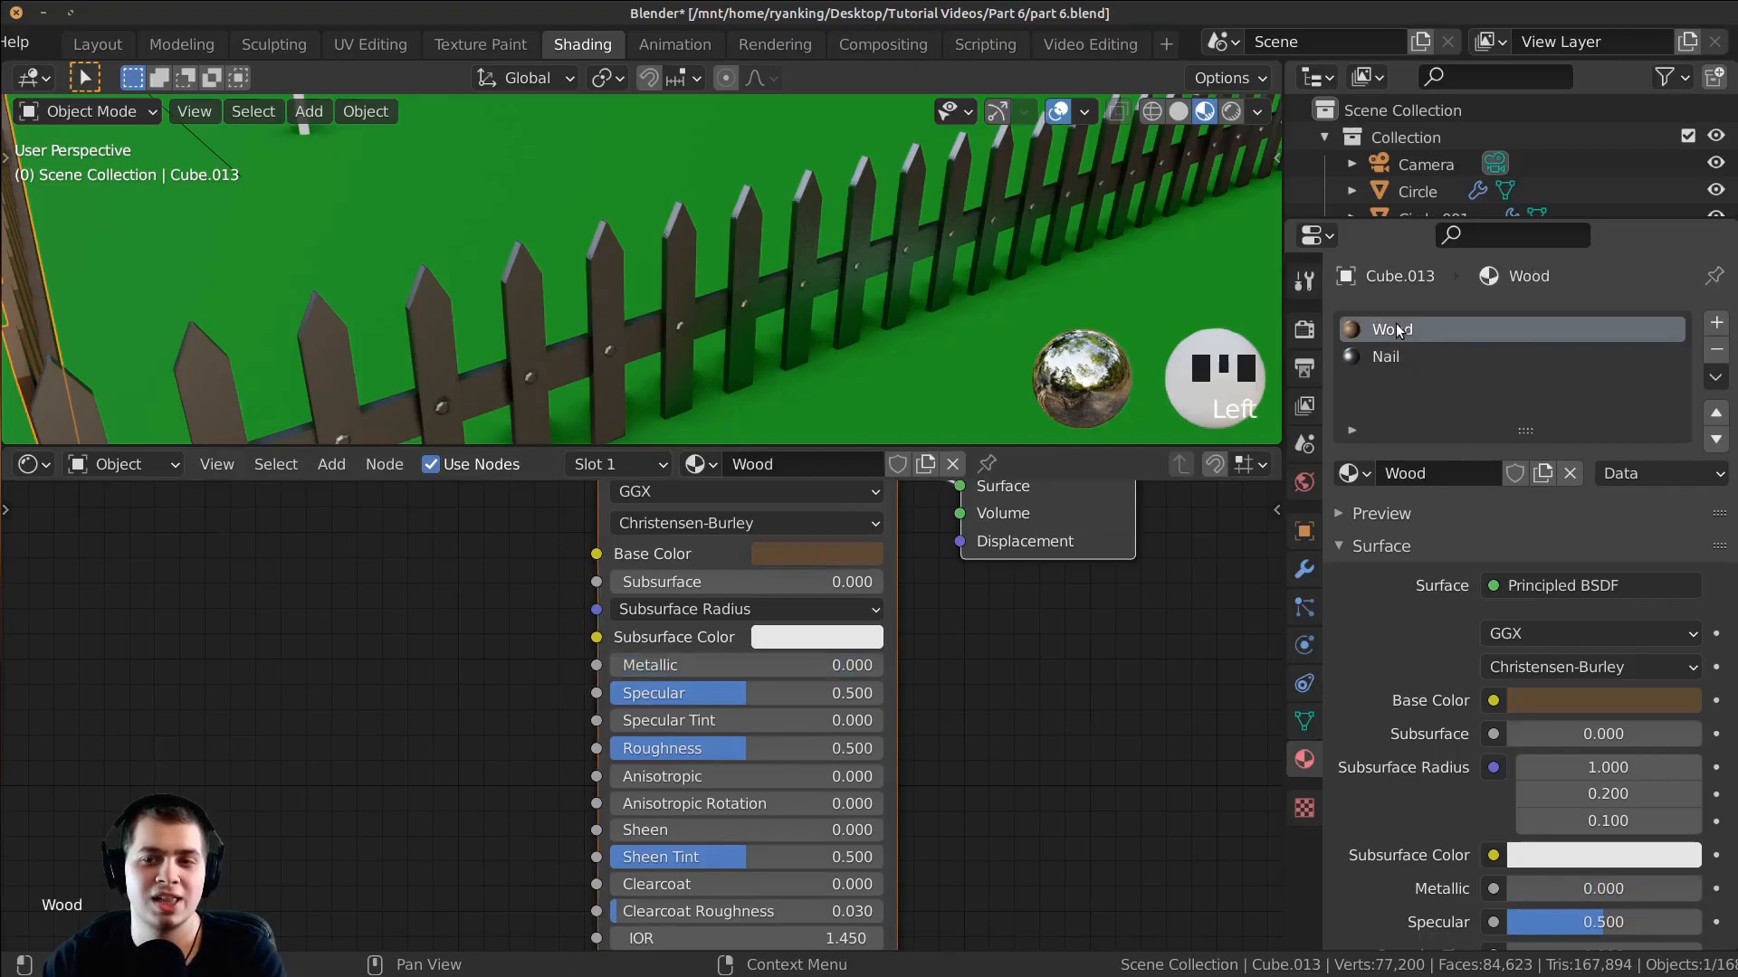
pyautogui.moveTo(1349, 474); pyautogui.dragTo(516, 306)
pyautogui.scroll(-3, 552, 308)
pyautogui.moveTo(568, 310); pyautogui.dragTo(514, 258, button='middle')
pyautogui.scroll(3, 619, 278)
pyautogui.moveTo(660, 297); pyautogui.dragTo(764, 367, button='middle')
# Step: Enter Edit Mode on the adjoining fence section and select only the nail's linked geometry on the first picket
pyautogui.rightClick(778, 269)
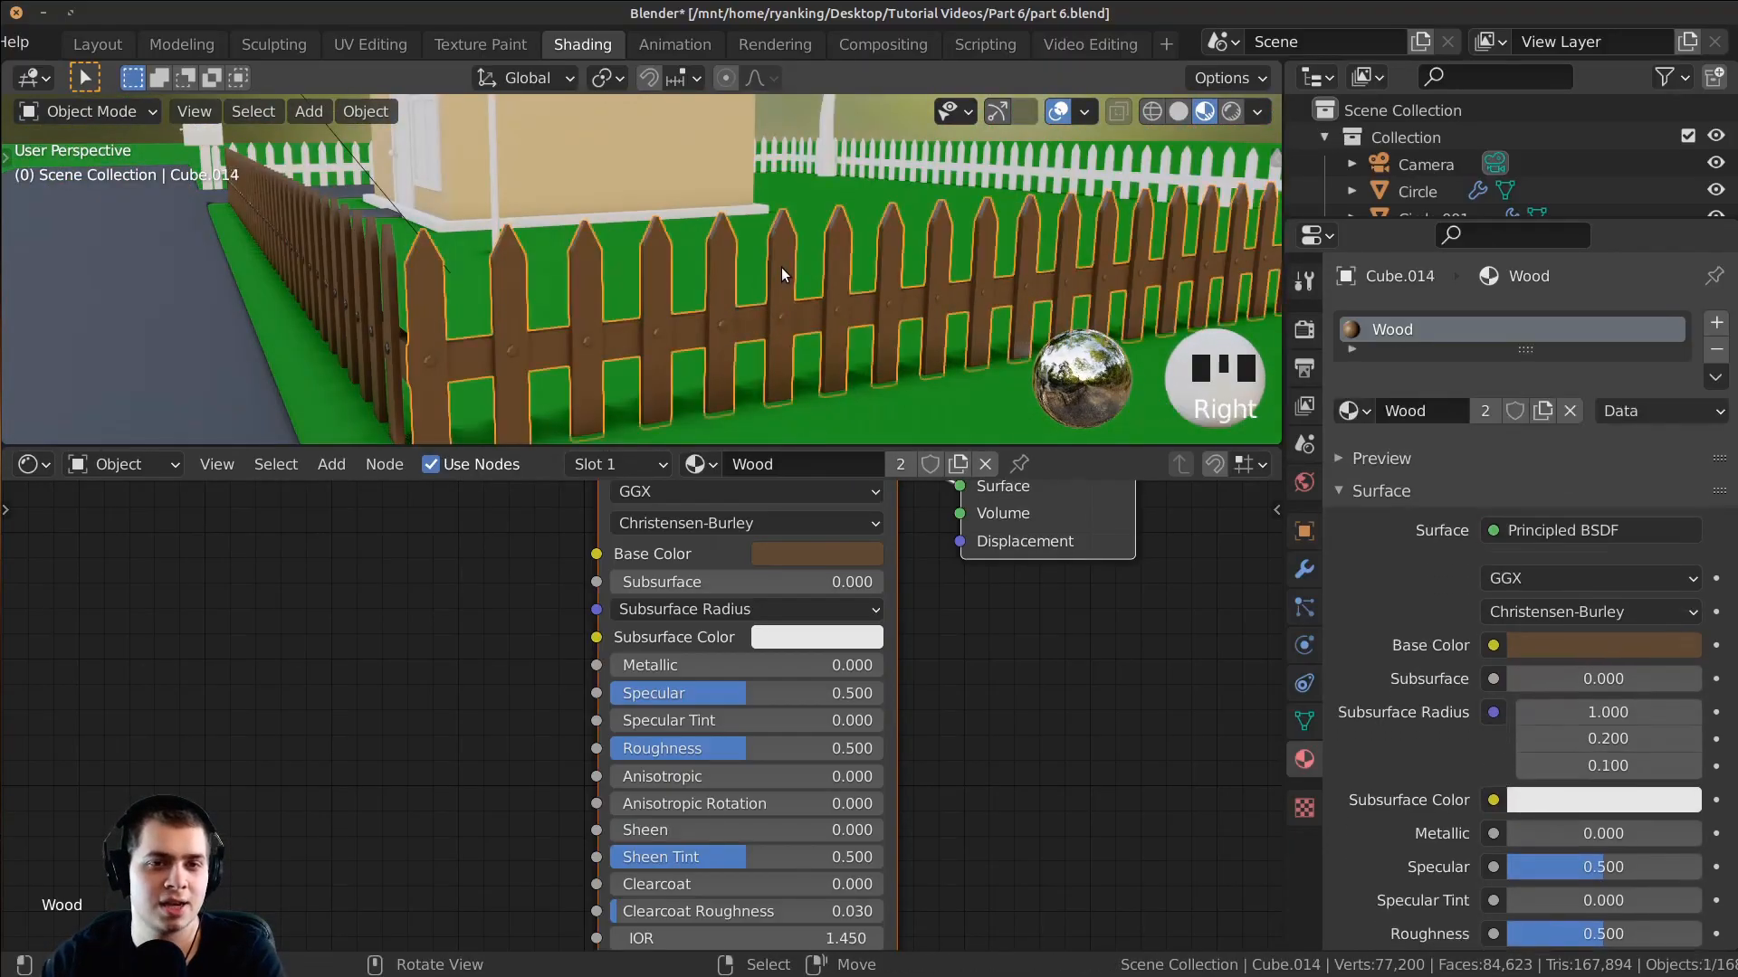
pyautogui.press('Tab')
pyautogui.keyDown('shift'); pyautogui.moveTo(494, 304); pyautogui.dragTo(519, 242, button='middle'); pyautogui.keyUp('shift')
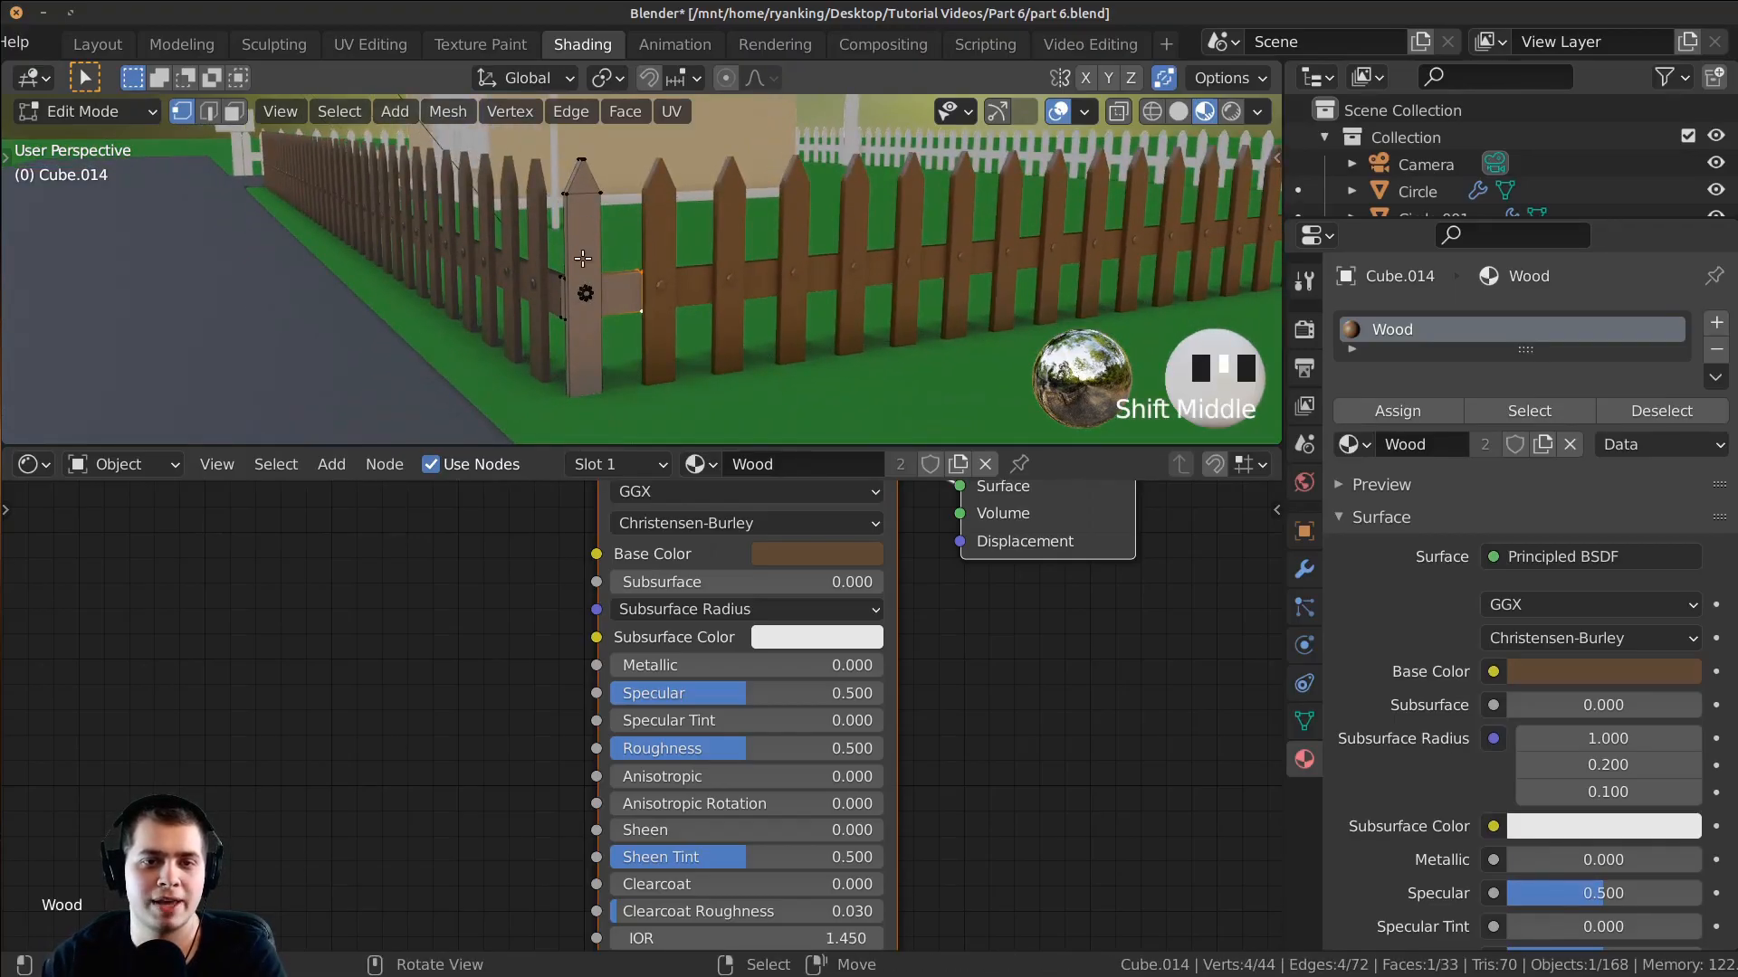
pyautogui.keyDown('shift'); pyautogui.moveTo(618, 329); pyautogui.dragTo(618, 302, button='middle'); pyautogui.keyUp('shift')
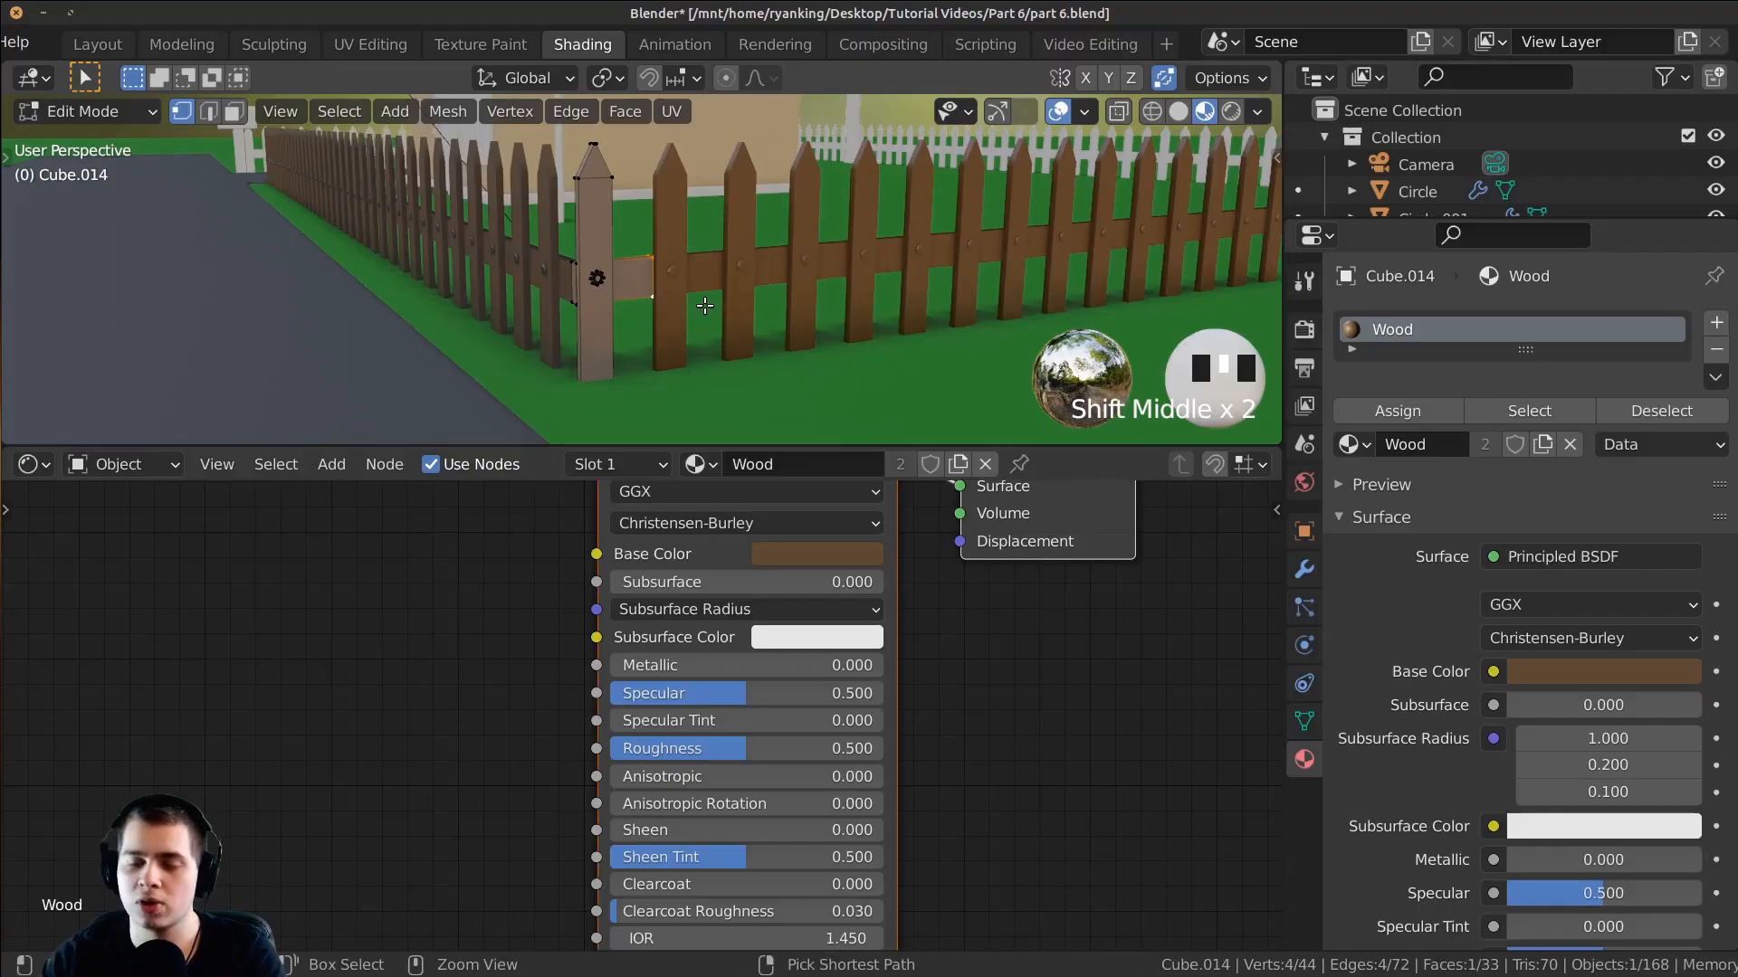
pyautogui.moveTo(707, 303)
pyautogui.keyDown('ctrl'); pyautogui.mouseDown(button='middle')
pyautogui.moveTo(744, 285)
pyautogui.moveTo(722, 281)
pyautogui.mouseUp(button='middle'); pyautogui.keyUp('ctrl')
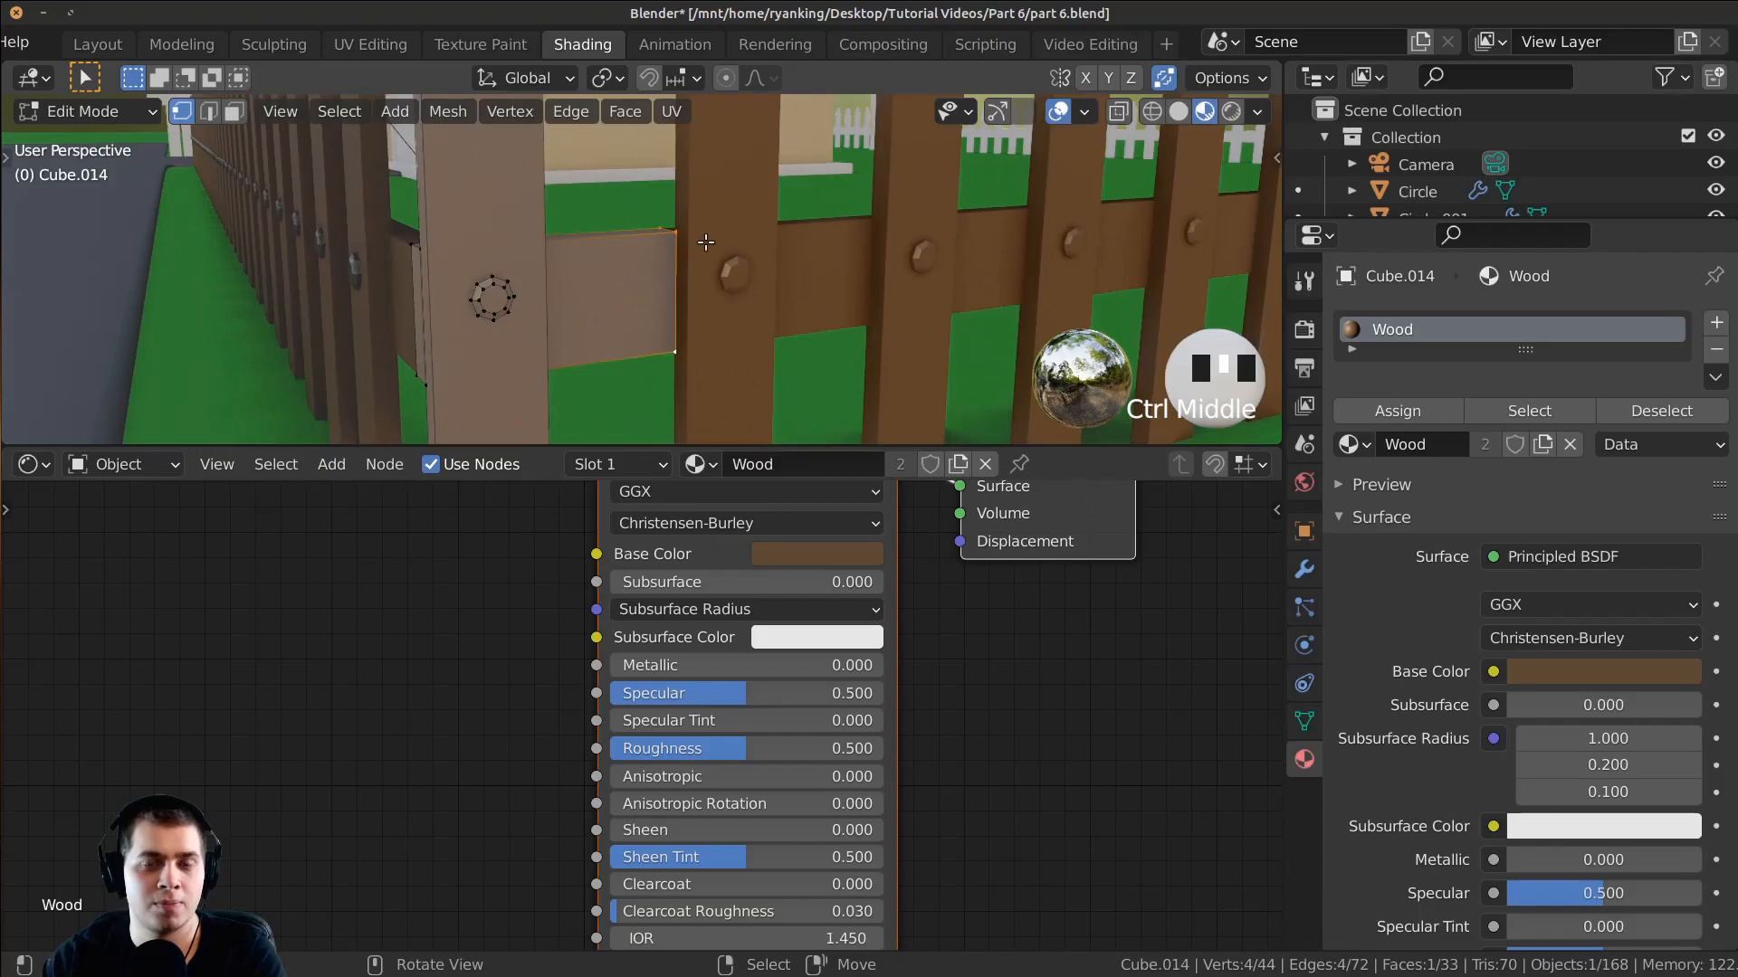
pyautogui.hotkey('alt', 'a')
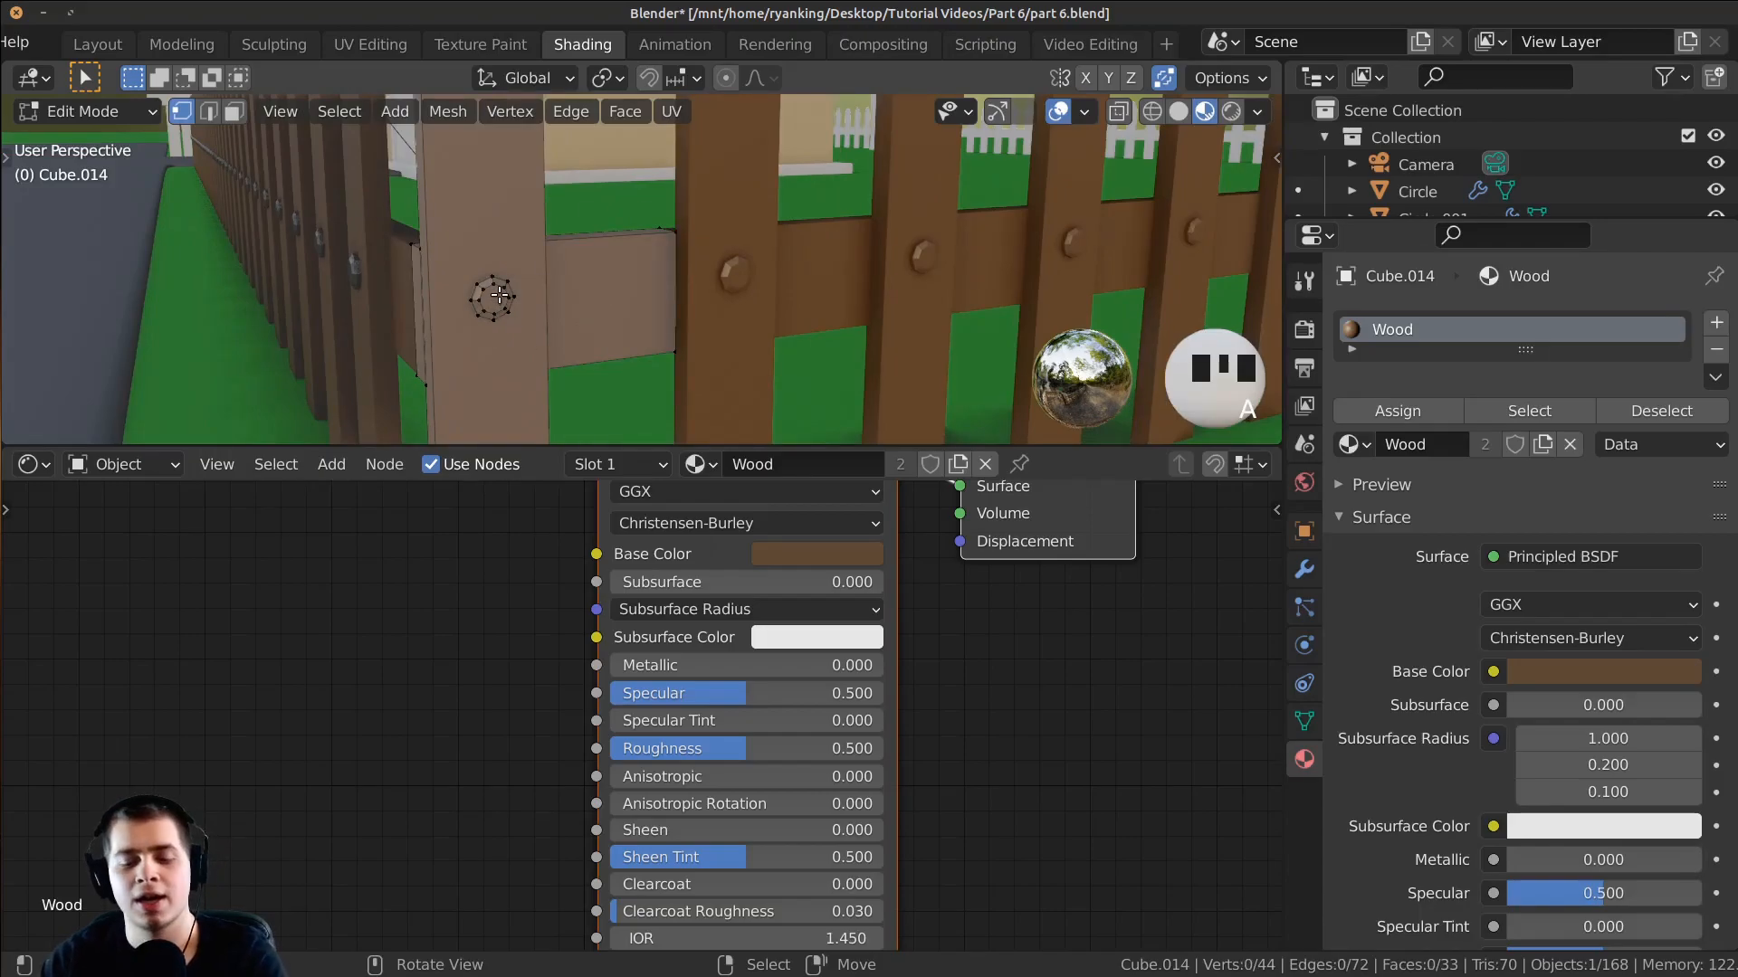
pyautogui.press('l')
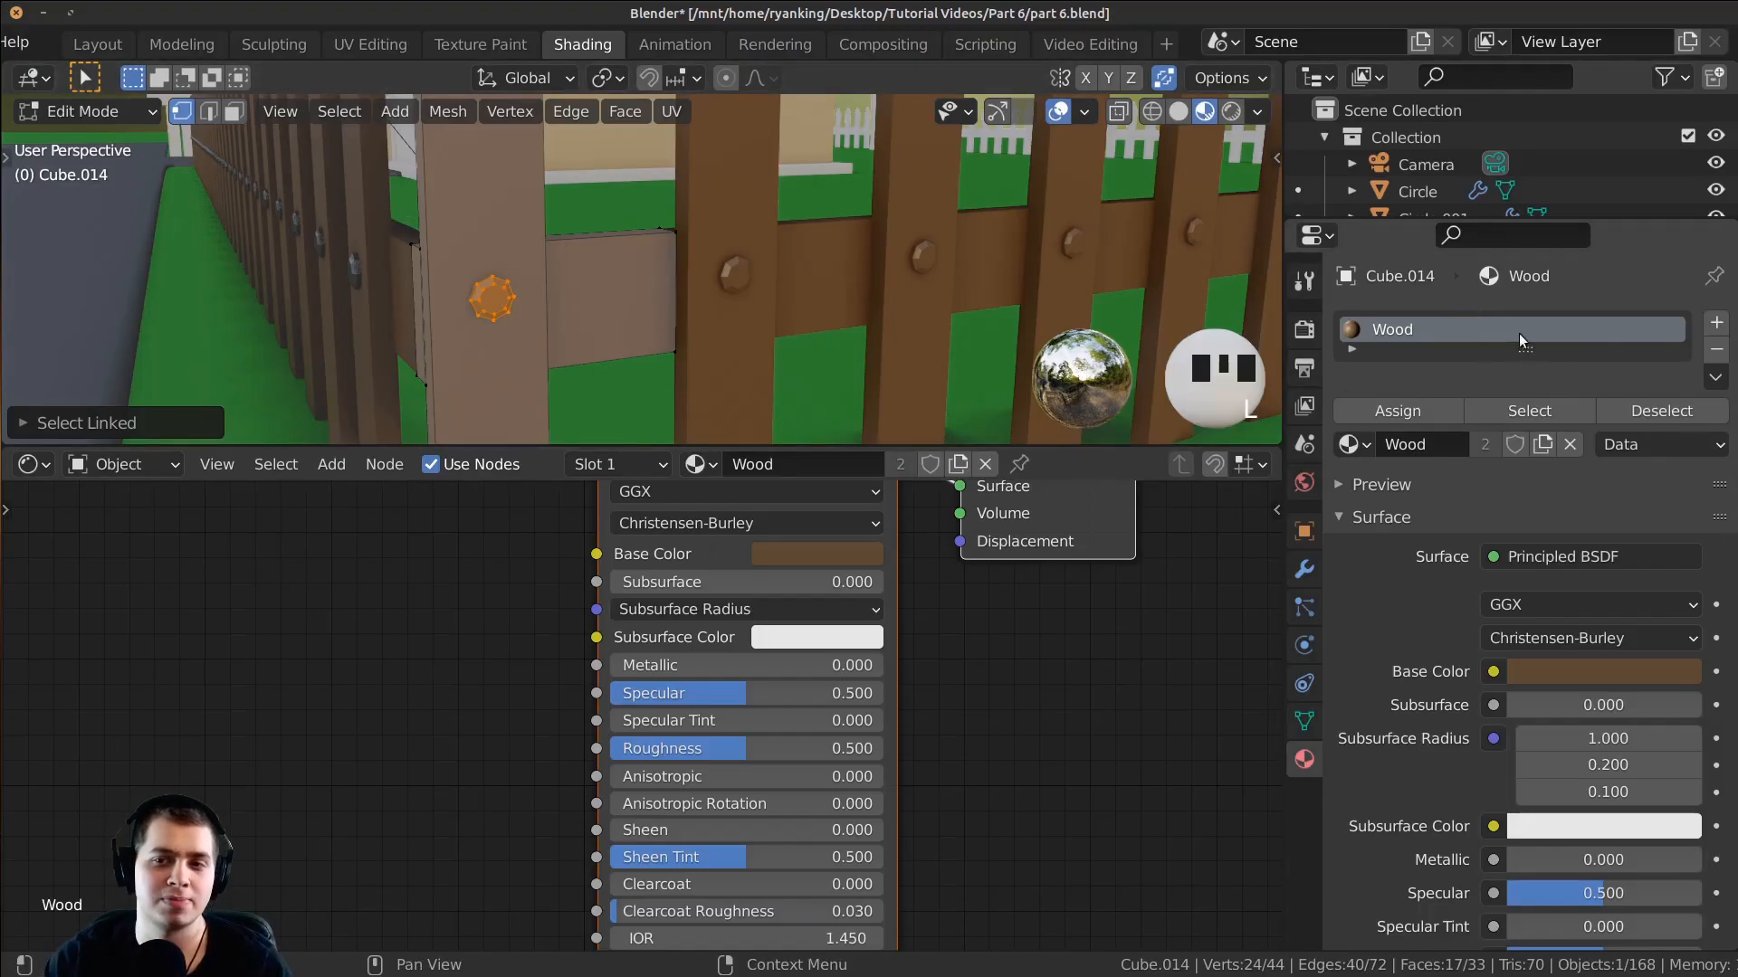
# Step: Add a second material slot with the existing Nail material and assign it to the selected nail geometry
pyautogui.click(1716, 324)
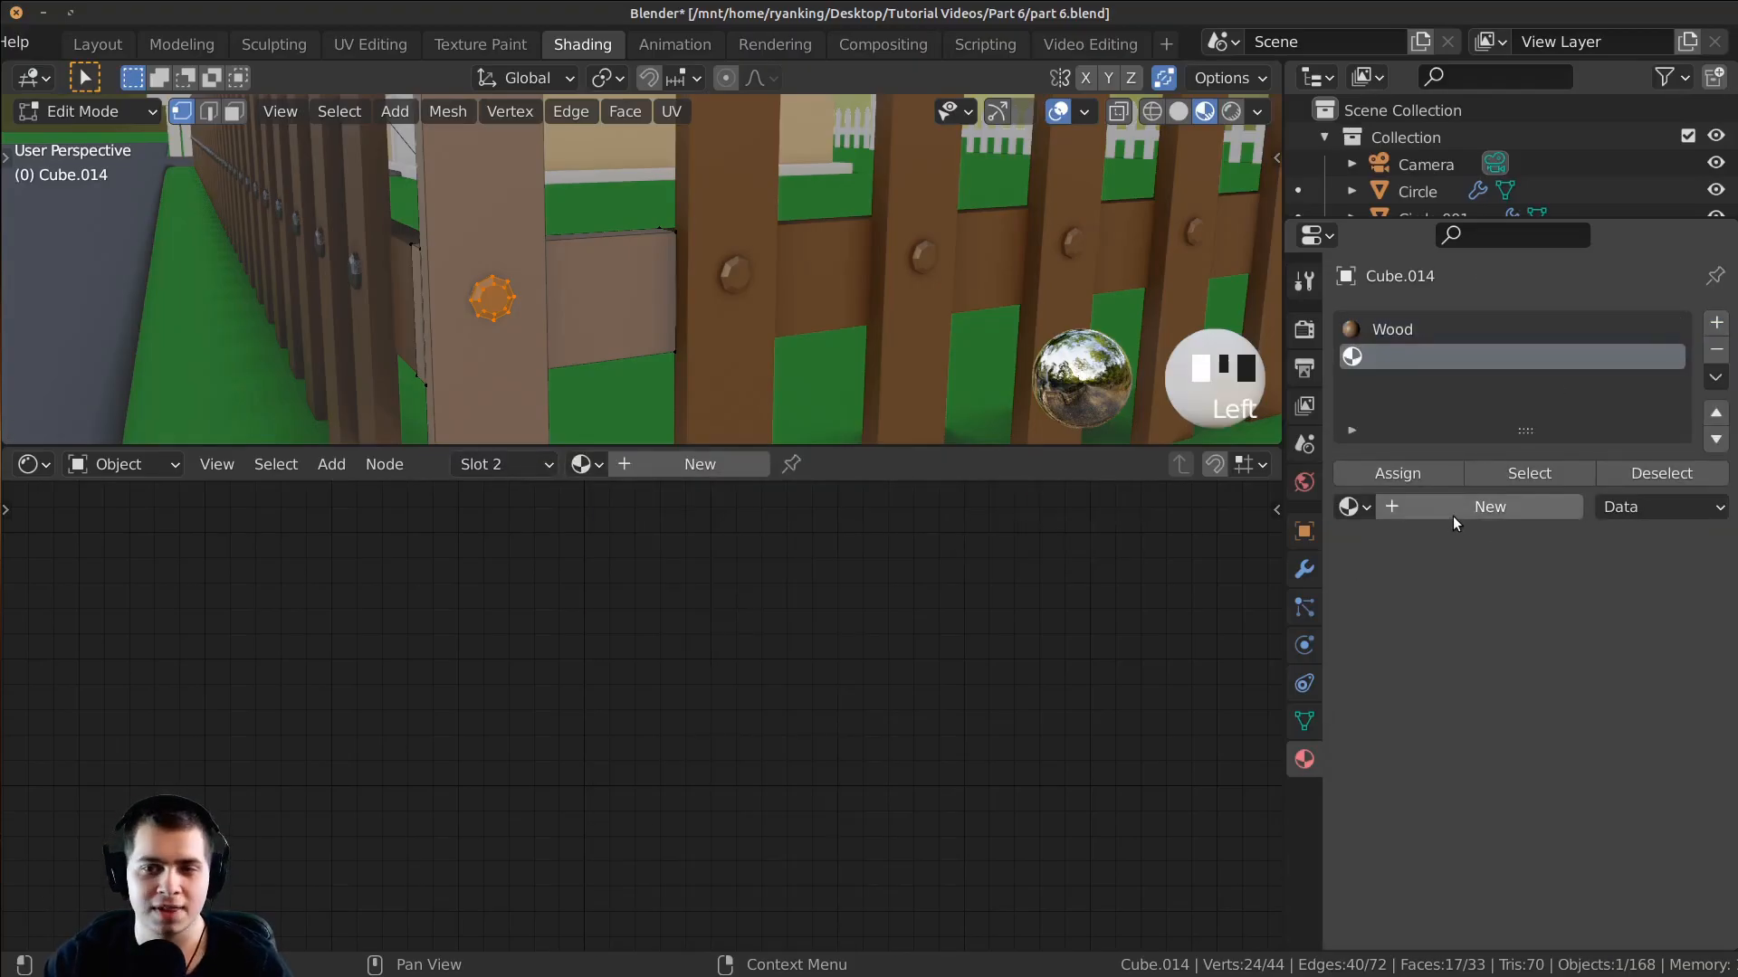
pyautogui.click(1351, 509)
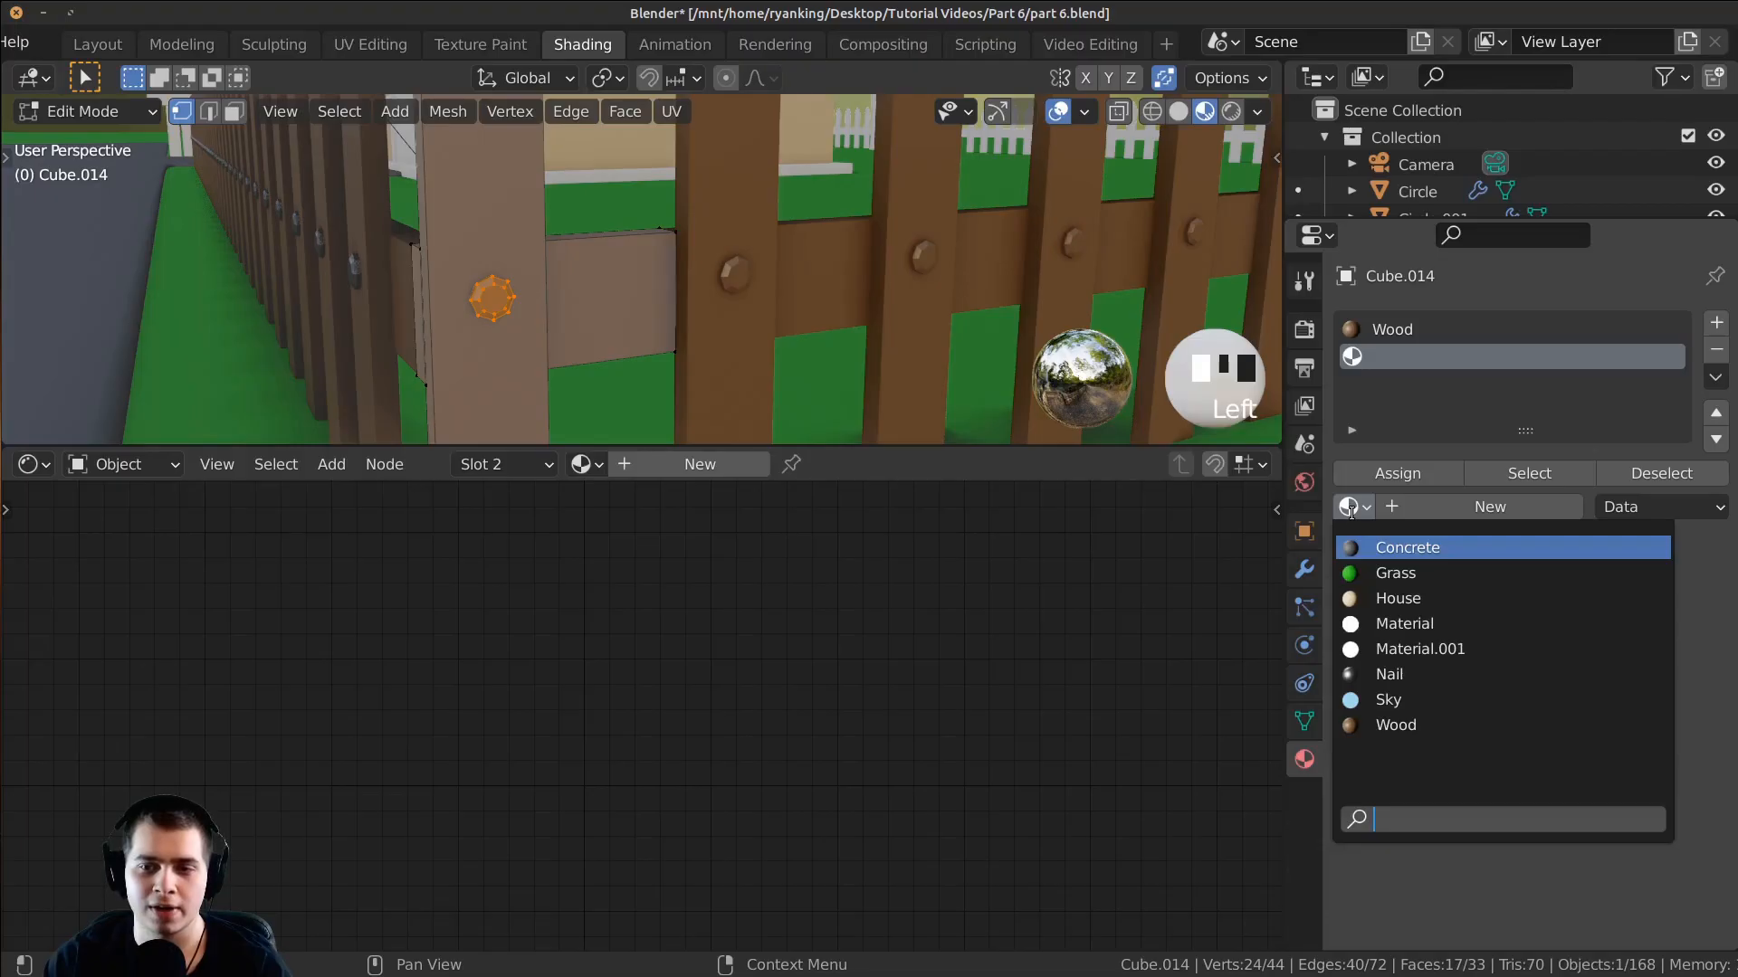
pyautogui.click(1387, 676)
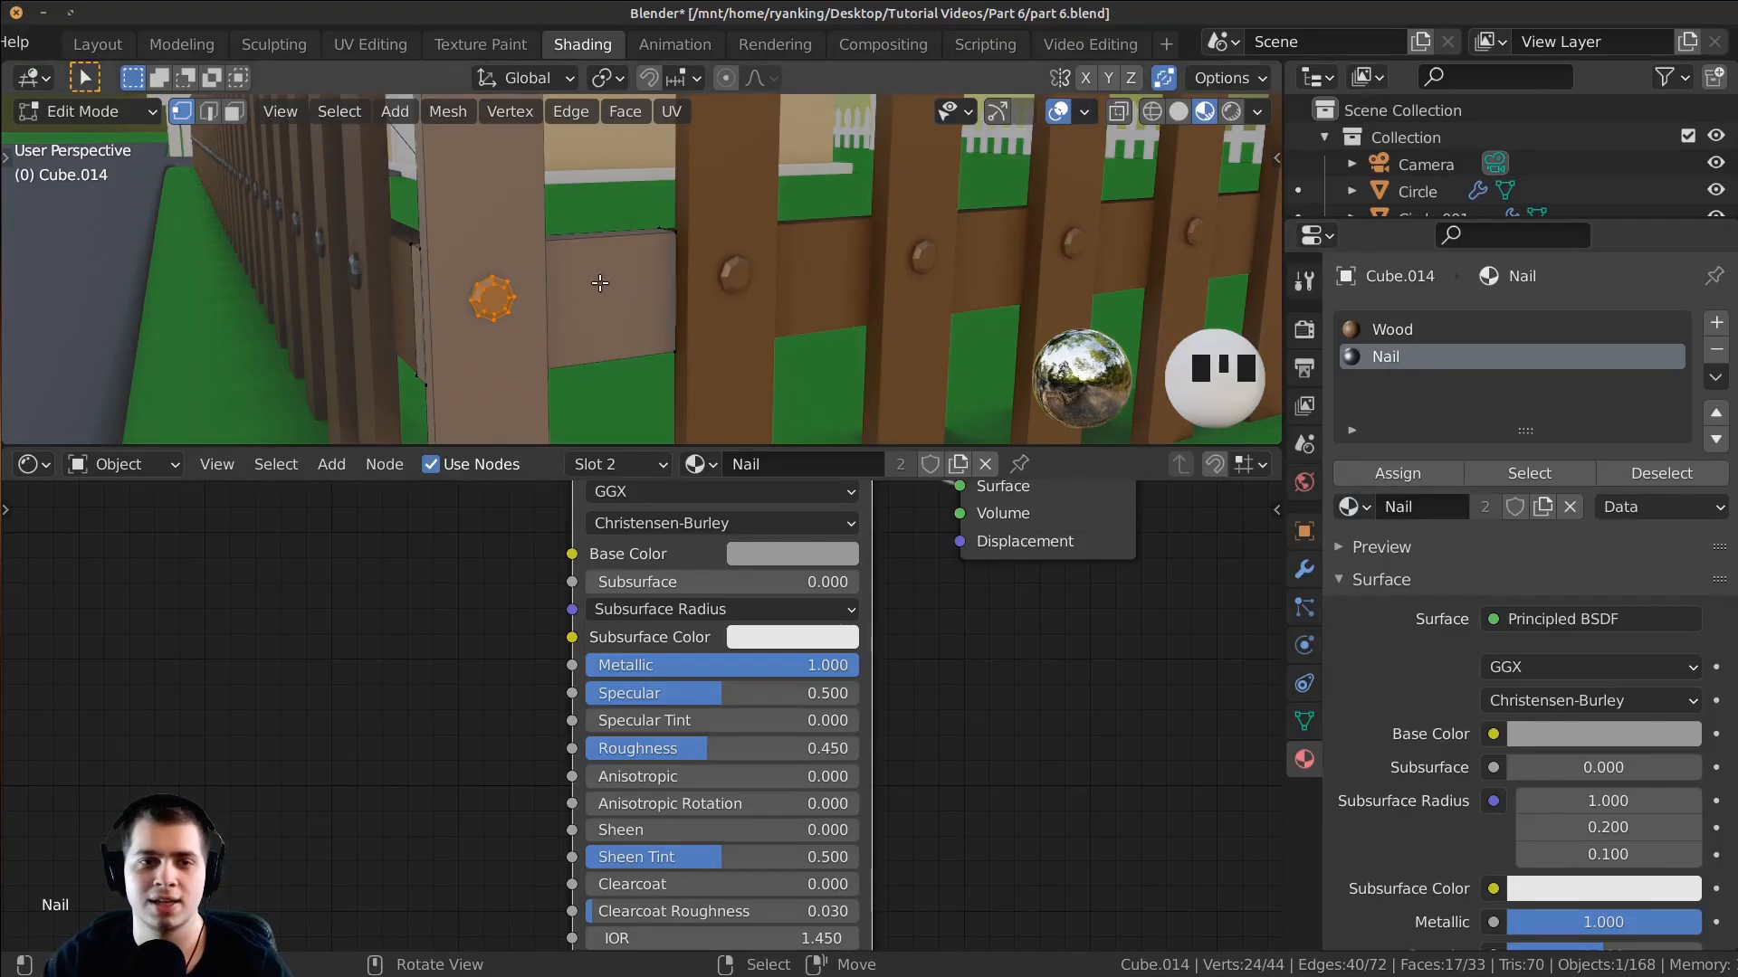
pyautogui.click(1363, 467)
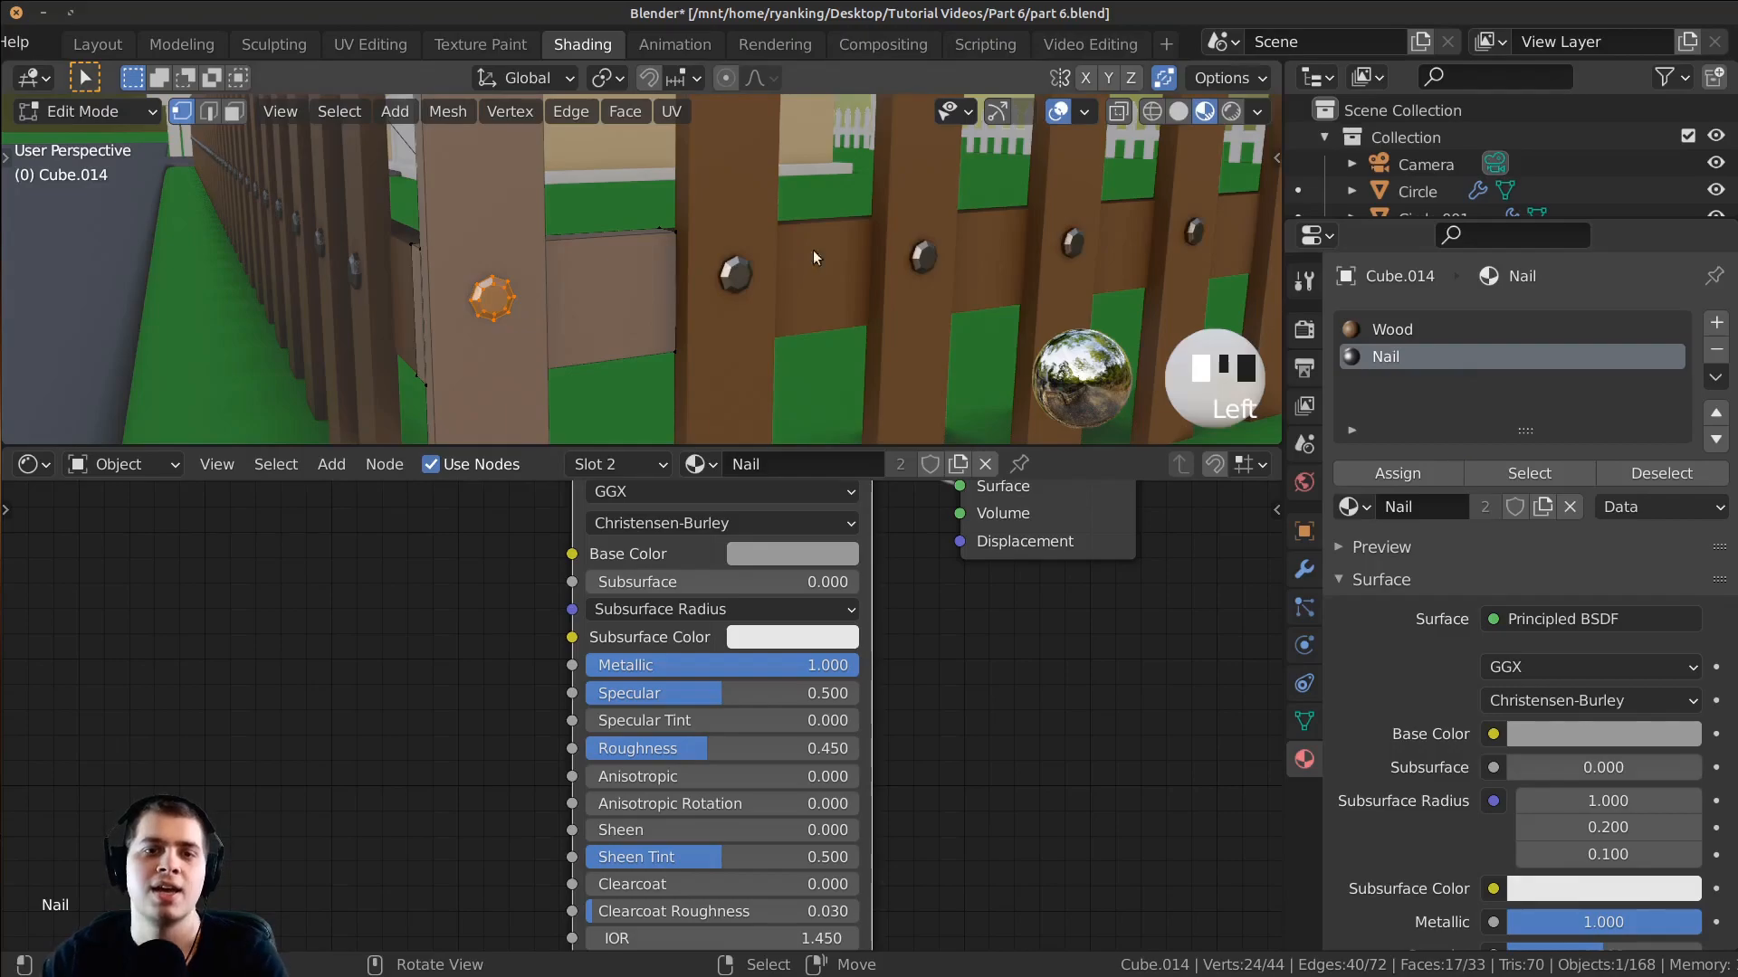
# Step: Leave Edit Mode on the fence section and switch to the Layout workspace with the viewport in Material Preview shading
pyautogui.press('Tab')
pyautogui.scroll(-2, 765, 342)
pyautogui.scroll(1, 805, 114)
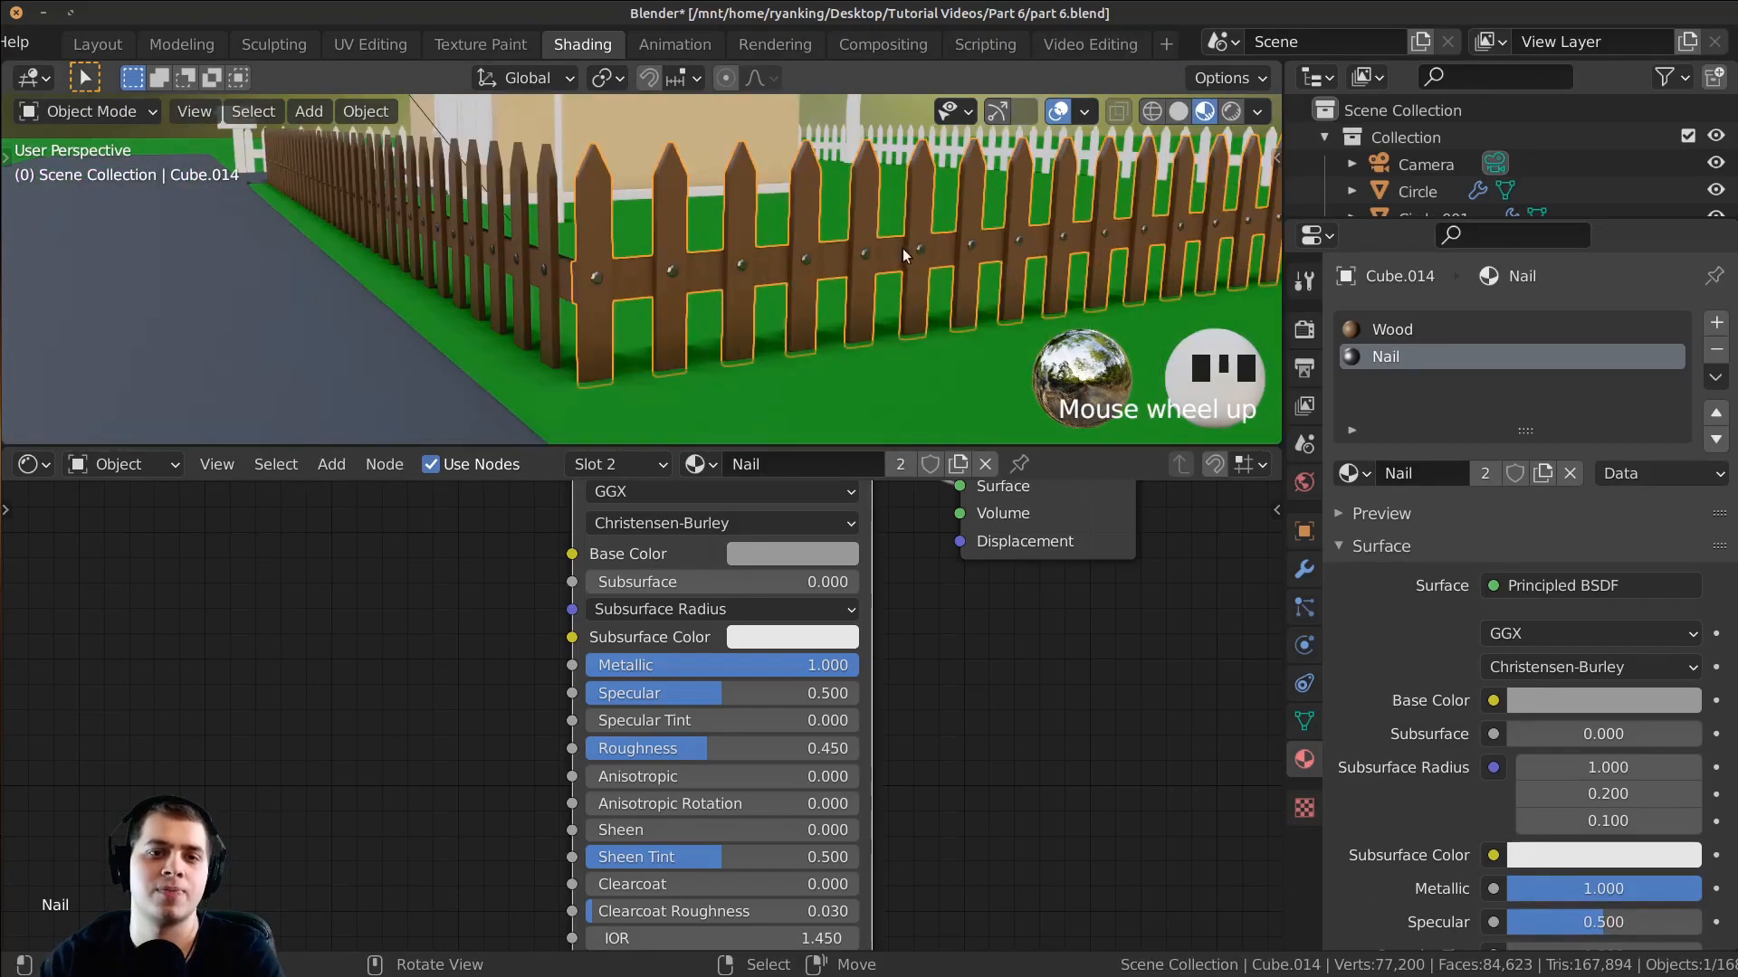
pyautogui.moveTo(847, 248); pyautogui.dragTo(688, 228, button='middle')
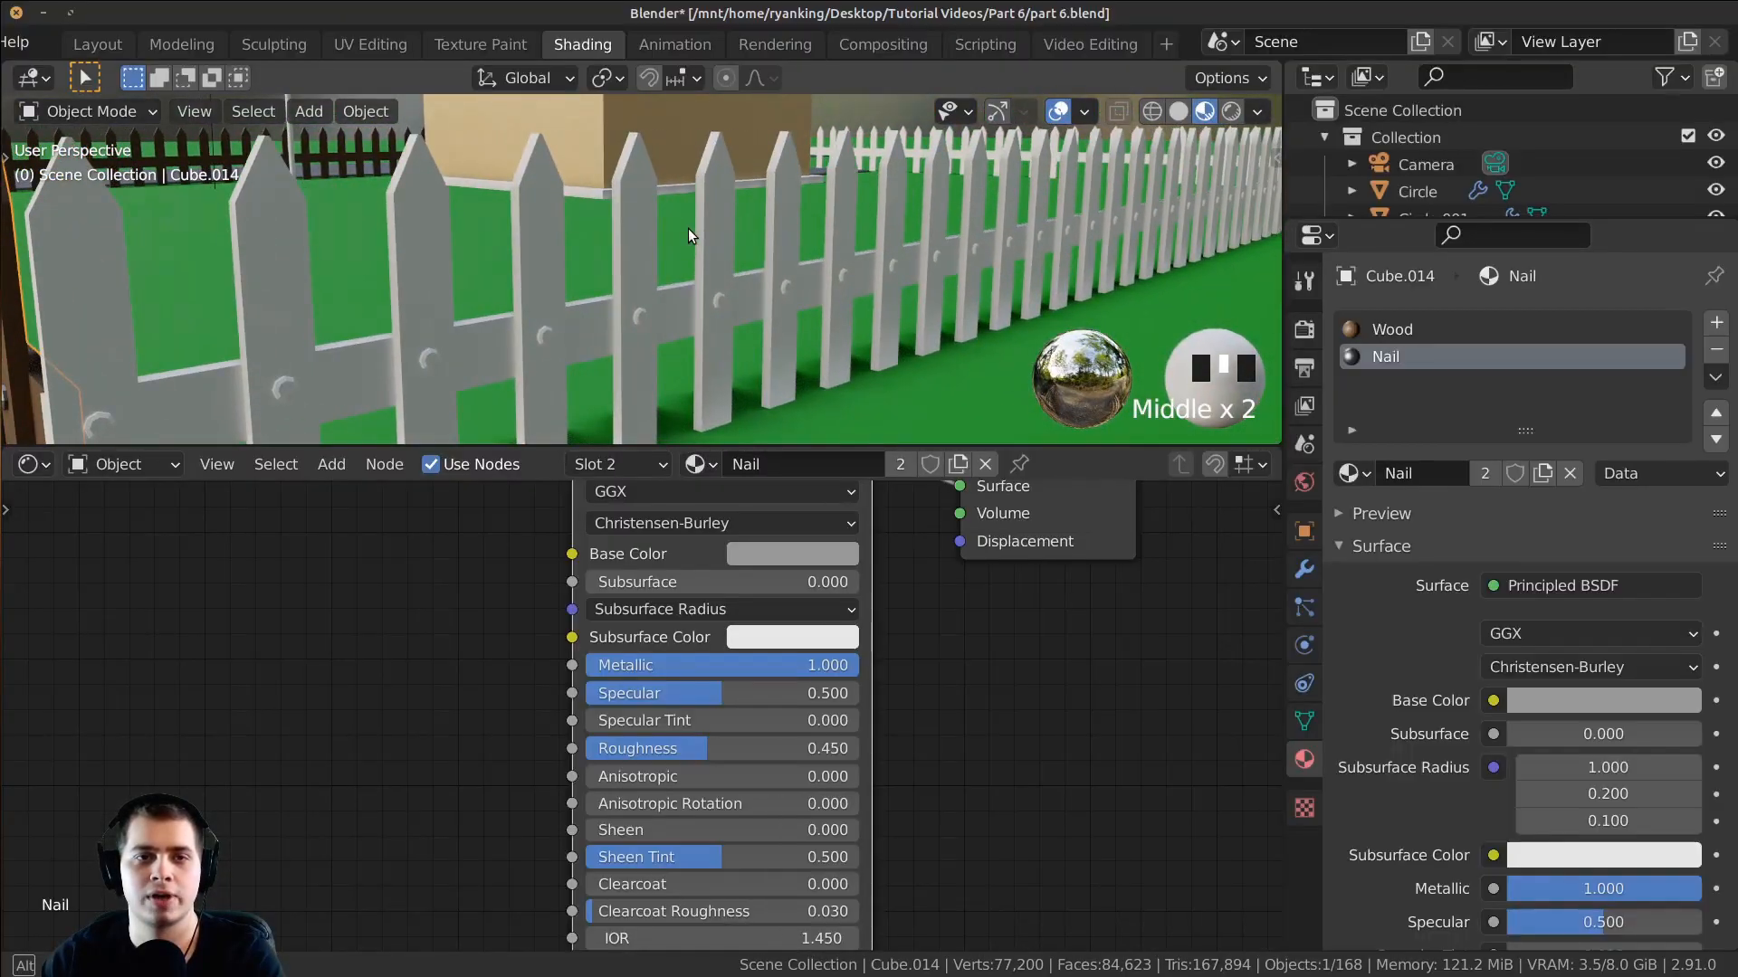
pyautogui.click(88, 45)
pyautogui.scroll(-4, 773, 431)
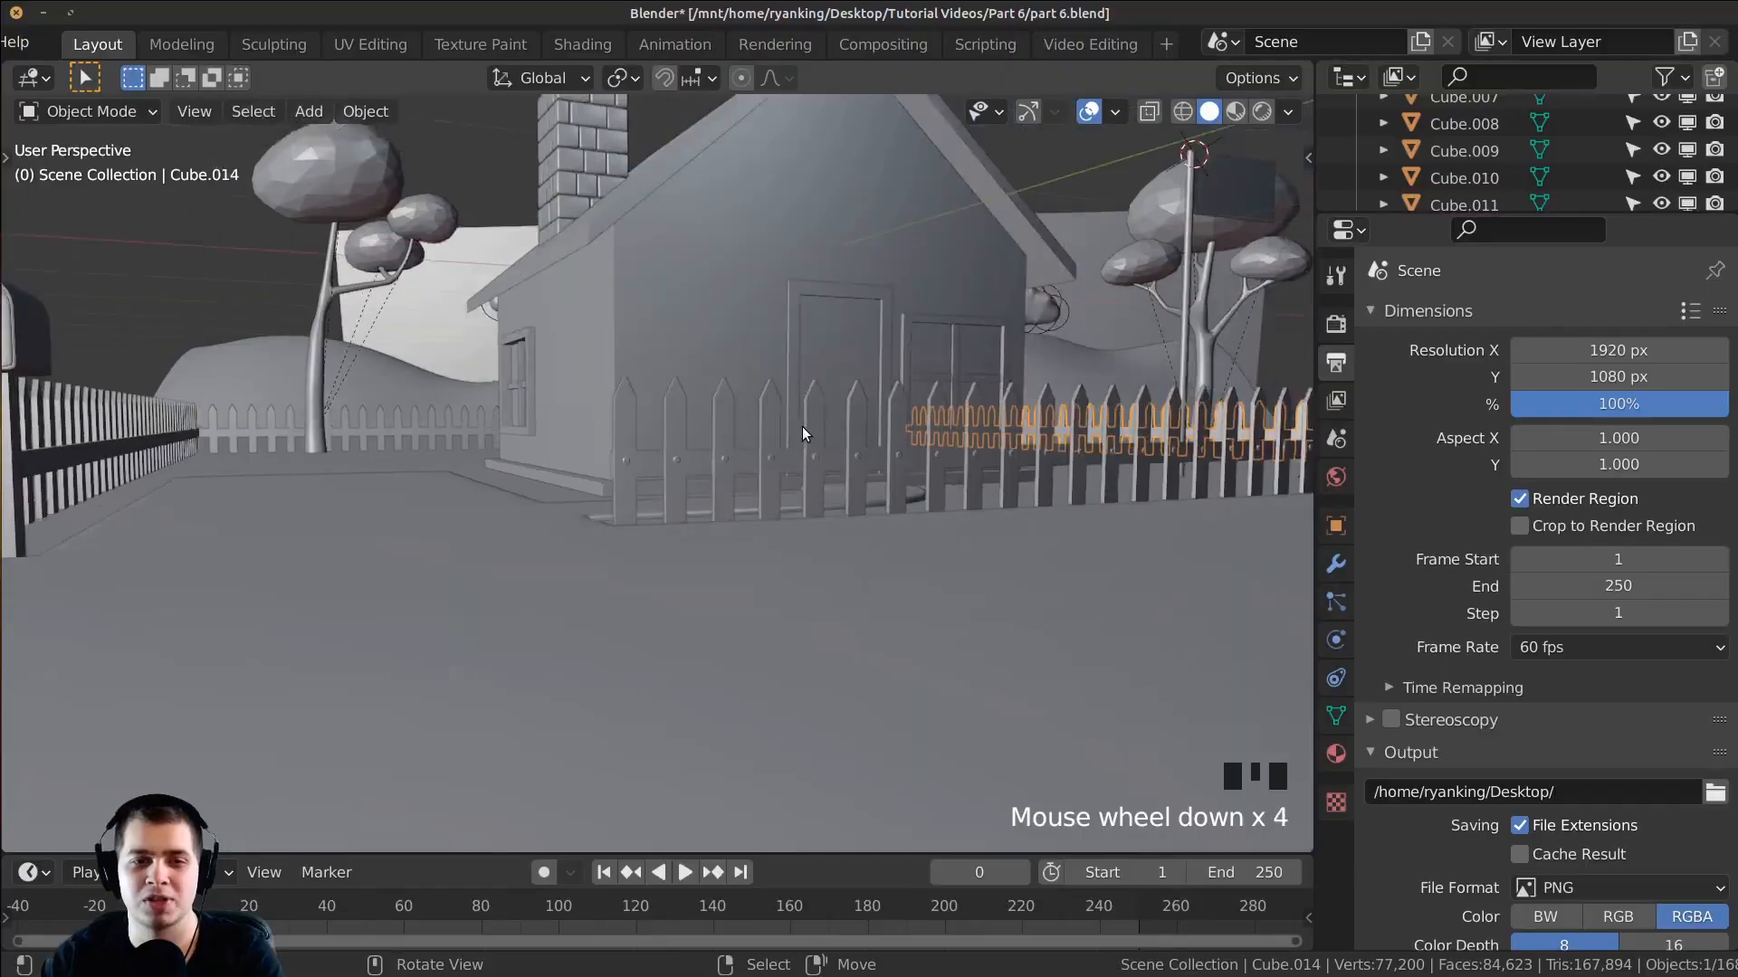
pyautogui.moveTo(802, 424); pyautogui.dragTo(689, 454, button='middle')
pyautogui.scroll(-3, 1002, 459)
pyautogui.moveTo(1002, 460); pyautogui.dragTo(784, 480, button='middle')
pyautogui.scroll(-1, 954, 514)
pyautogui.moveTo(954, 513); pyautogui.dragTo(885, 426, button='middle')
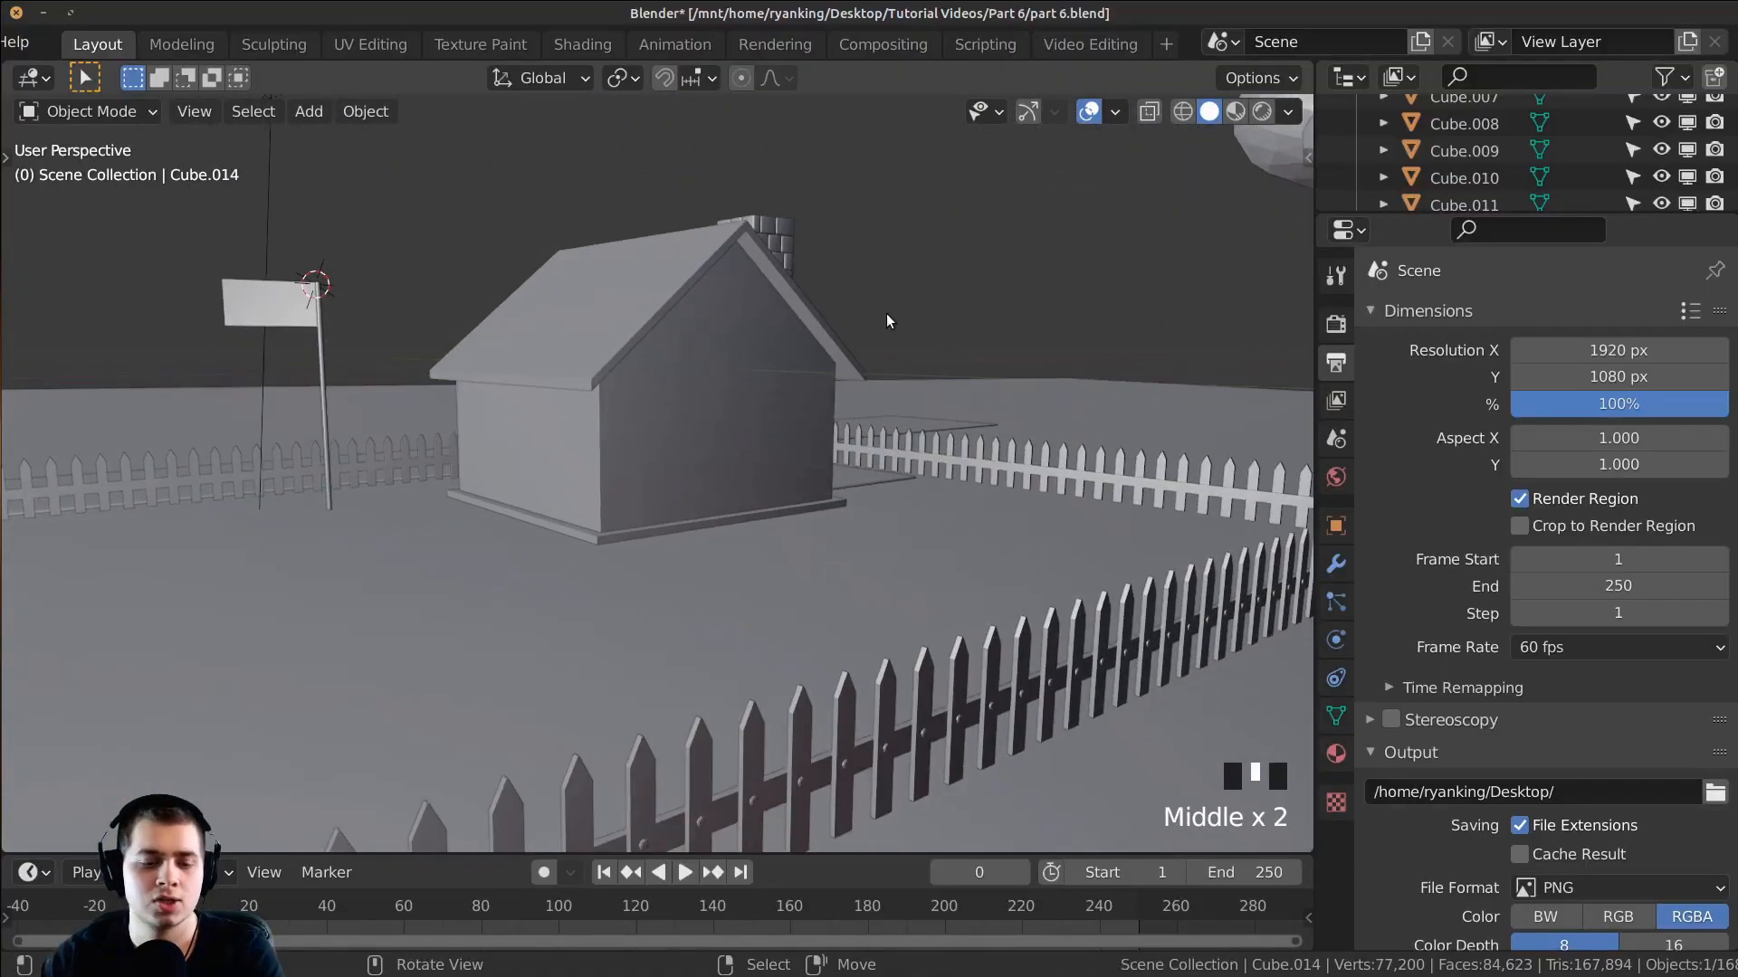
pyautogui.press('z')
pyautogui.press('z')
pyautogui.moveTo(746, 639)
pyautogui.keyDown('shift'); pyautogui.mouseDown(button='middle')
pyautogui.moveTo(857, 561)
pyautogui.moveTo(741, 519)
pyautogui.mouseUp(button='middle'); pyautogui.keyUp('shift')
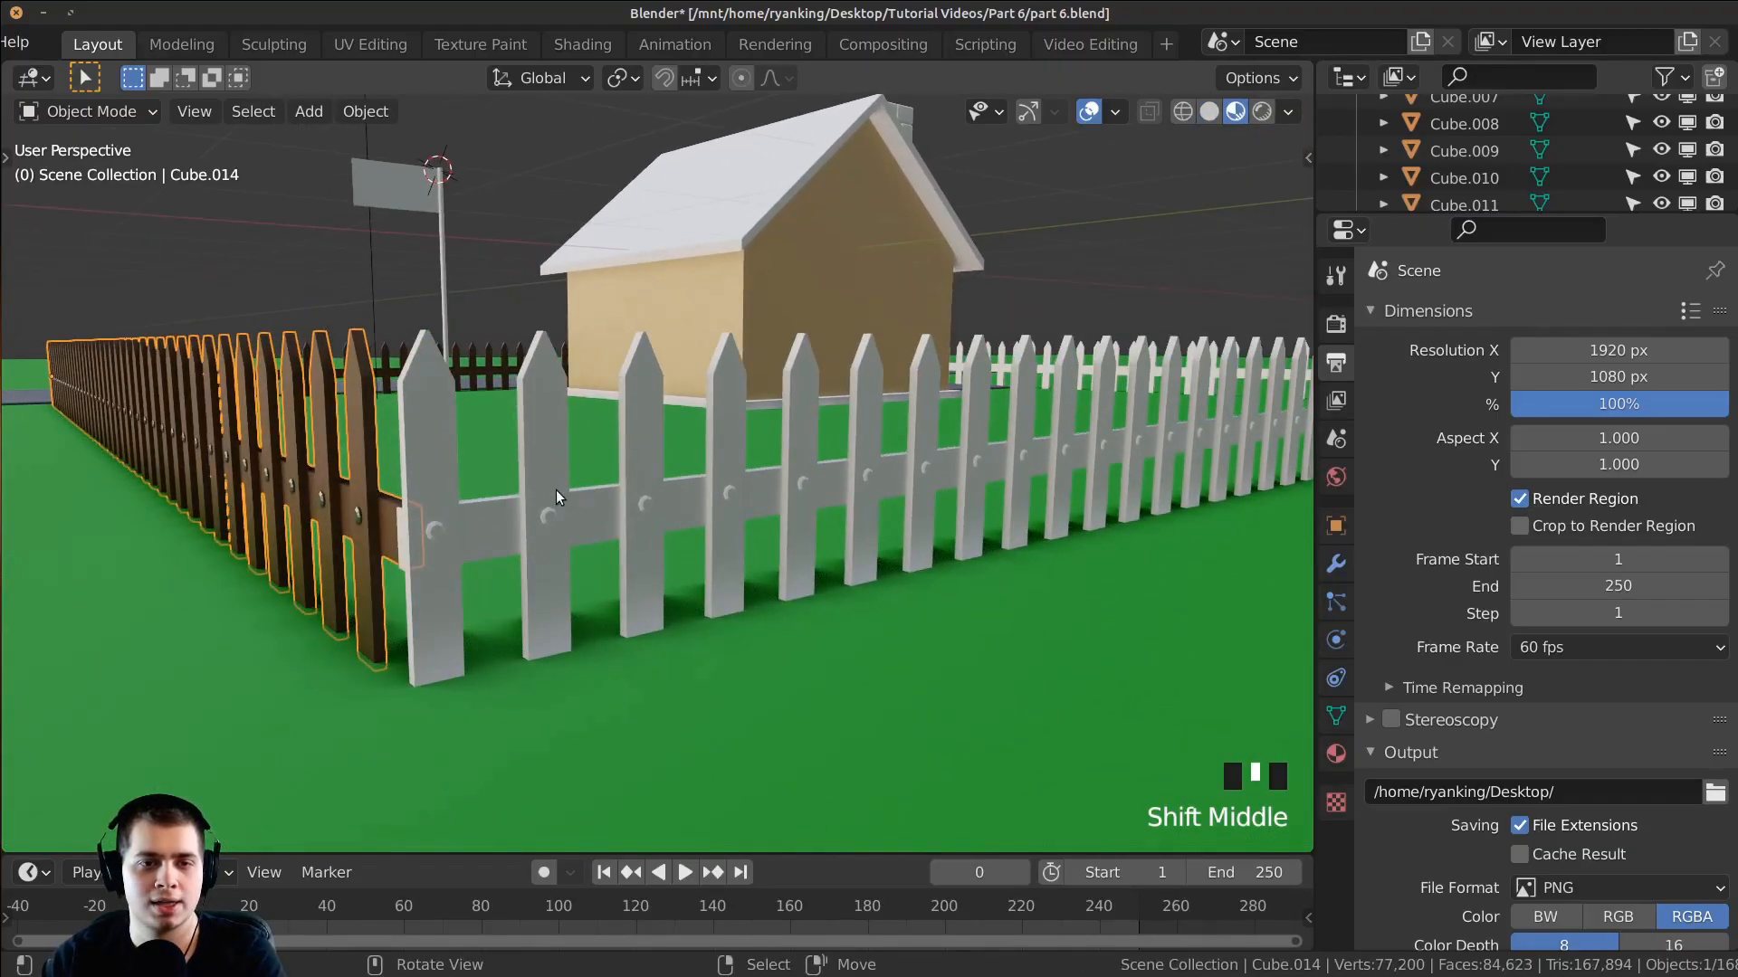
# Step: Enter Edit Mode on the white fence section behind the house and select only the nail's linked geometry on its first picket
pyautogui.rightClick(577, 508)
pyautogui.press('Tab')
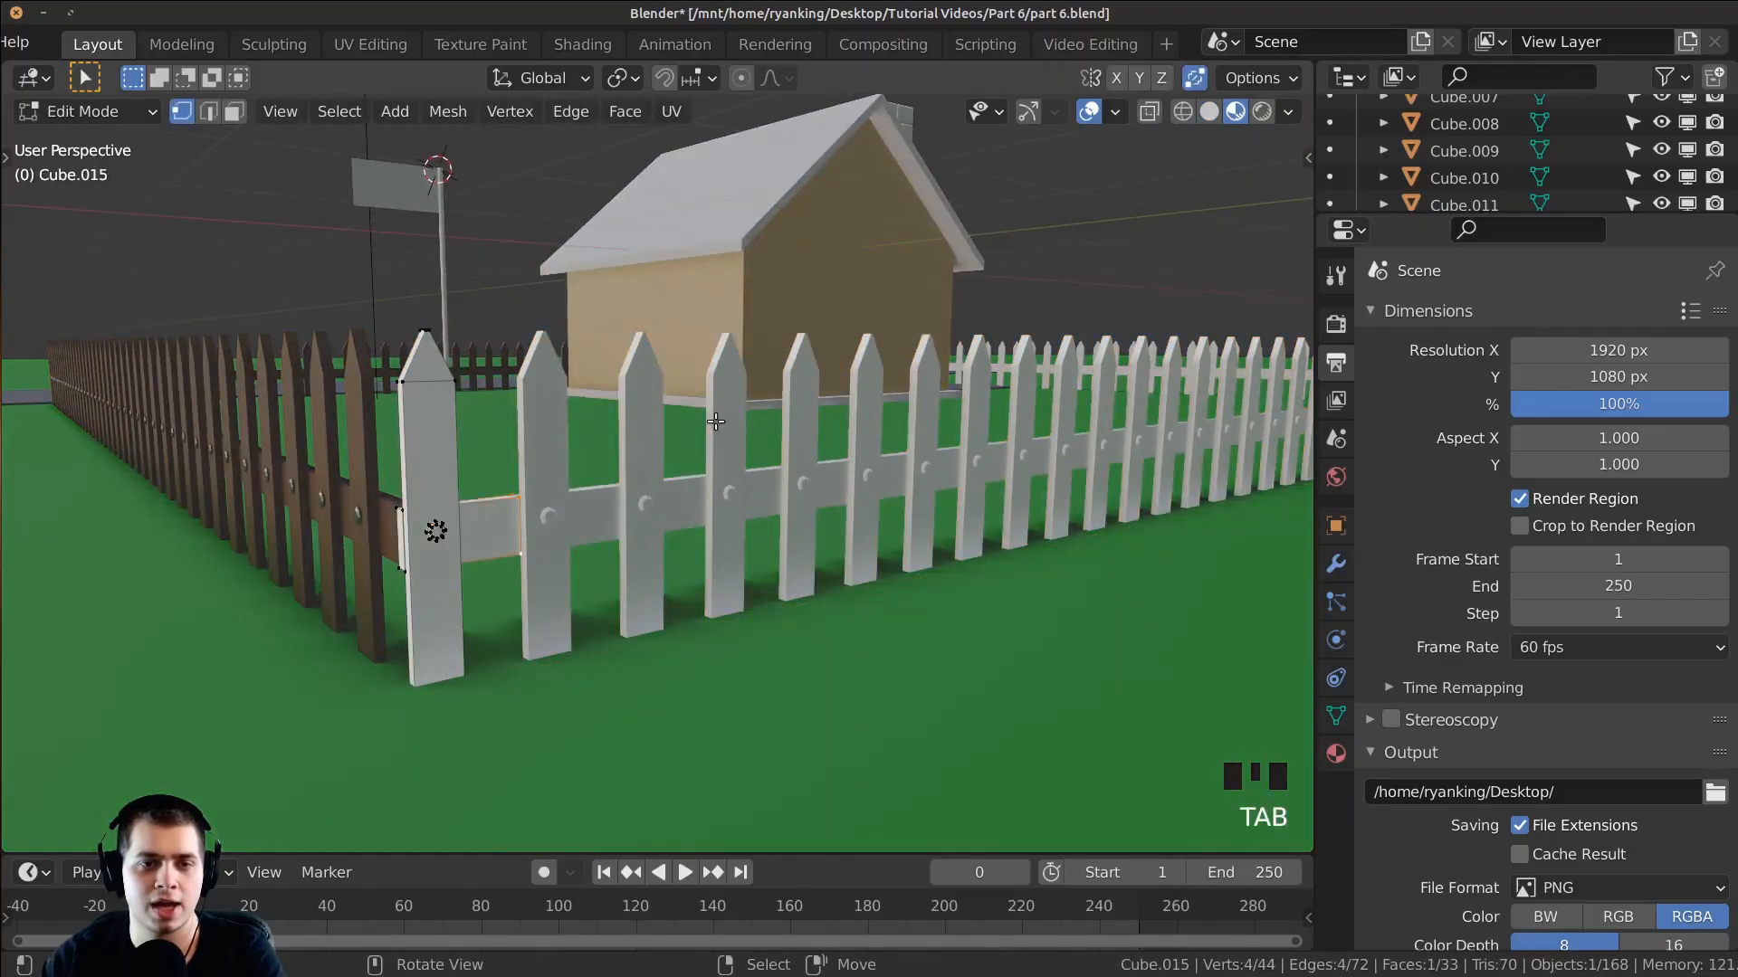
pyautogui.hotkey('alt', 'a')
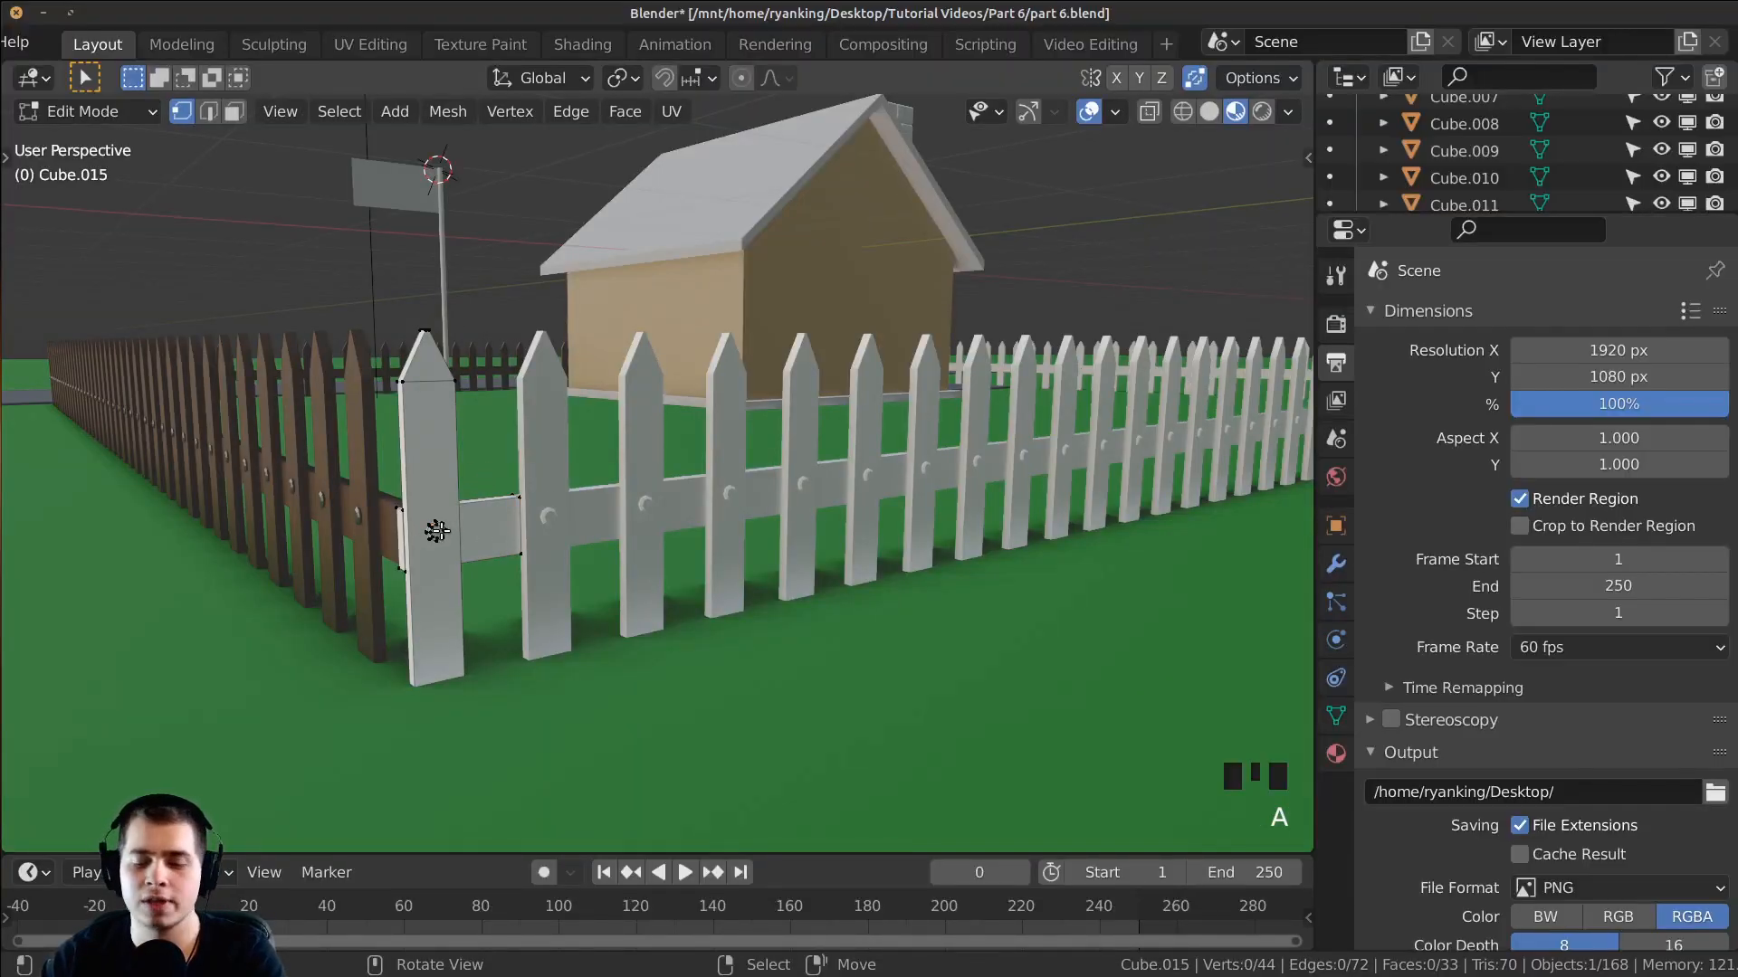
pyautogui.press('l')
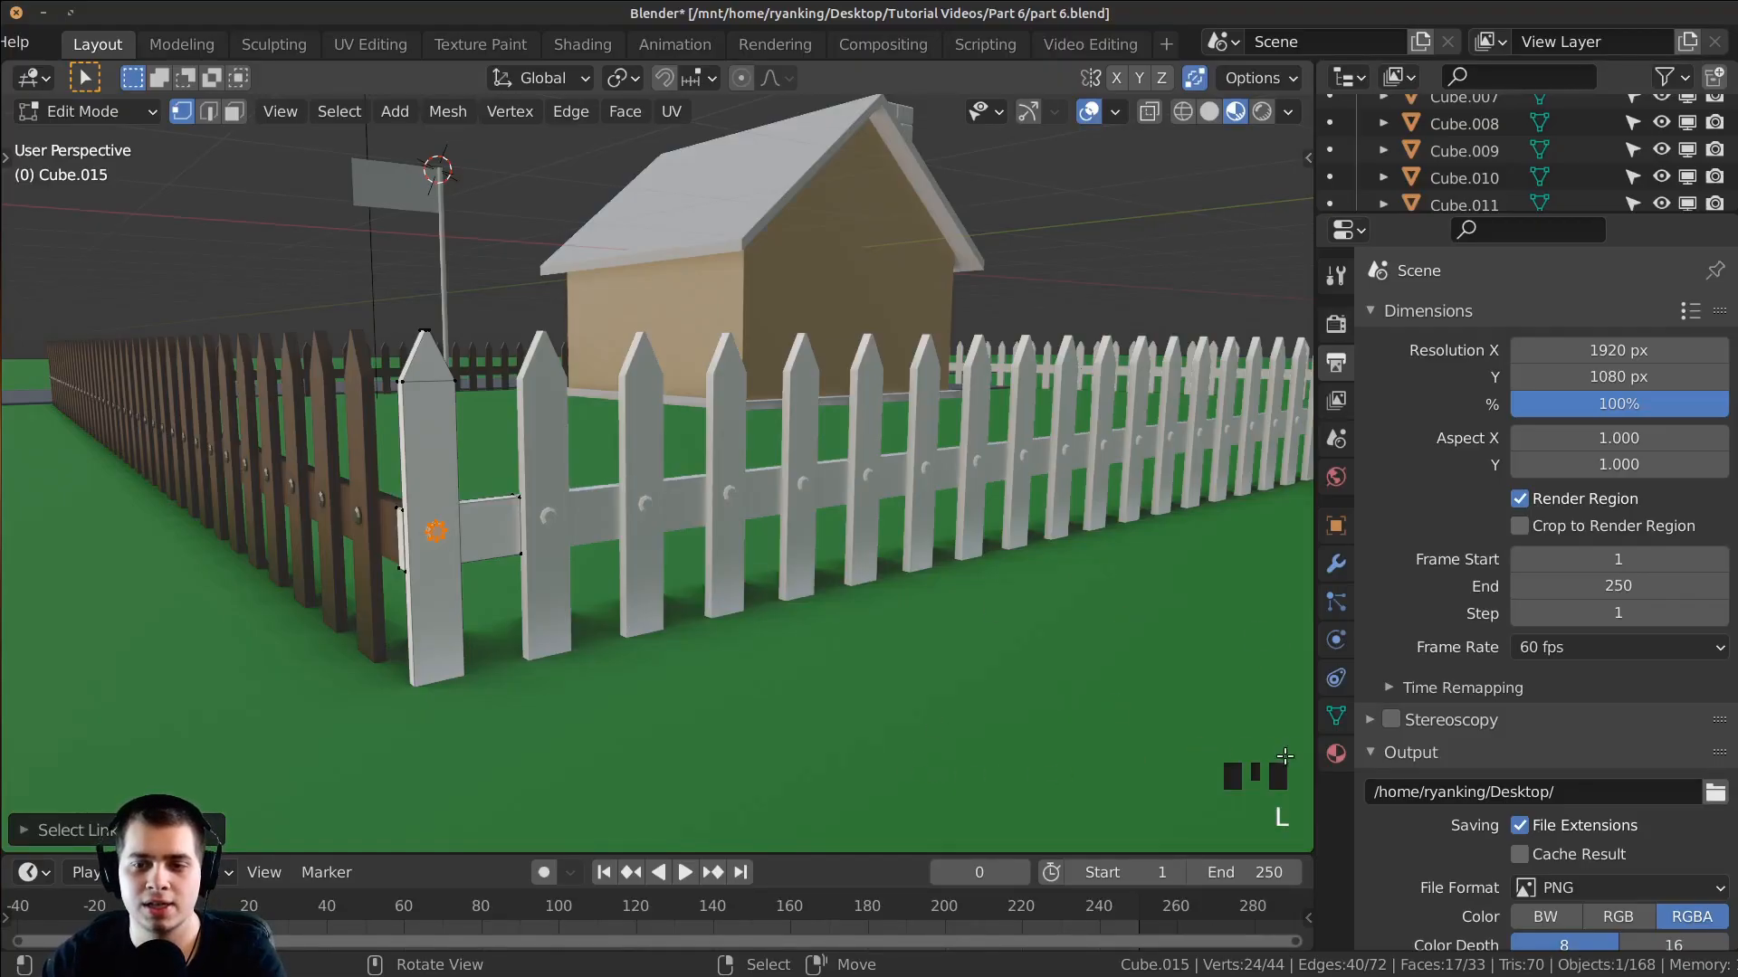
# Step: Apply the existing Wood material to this fence section
pyautogui.click(1336, 754)
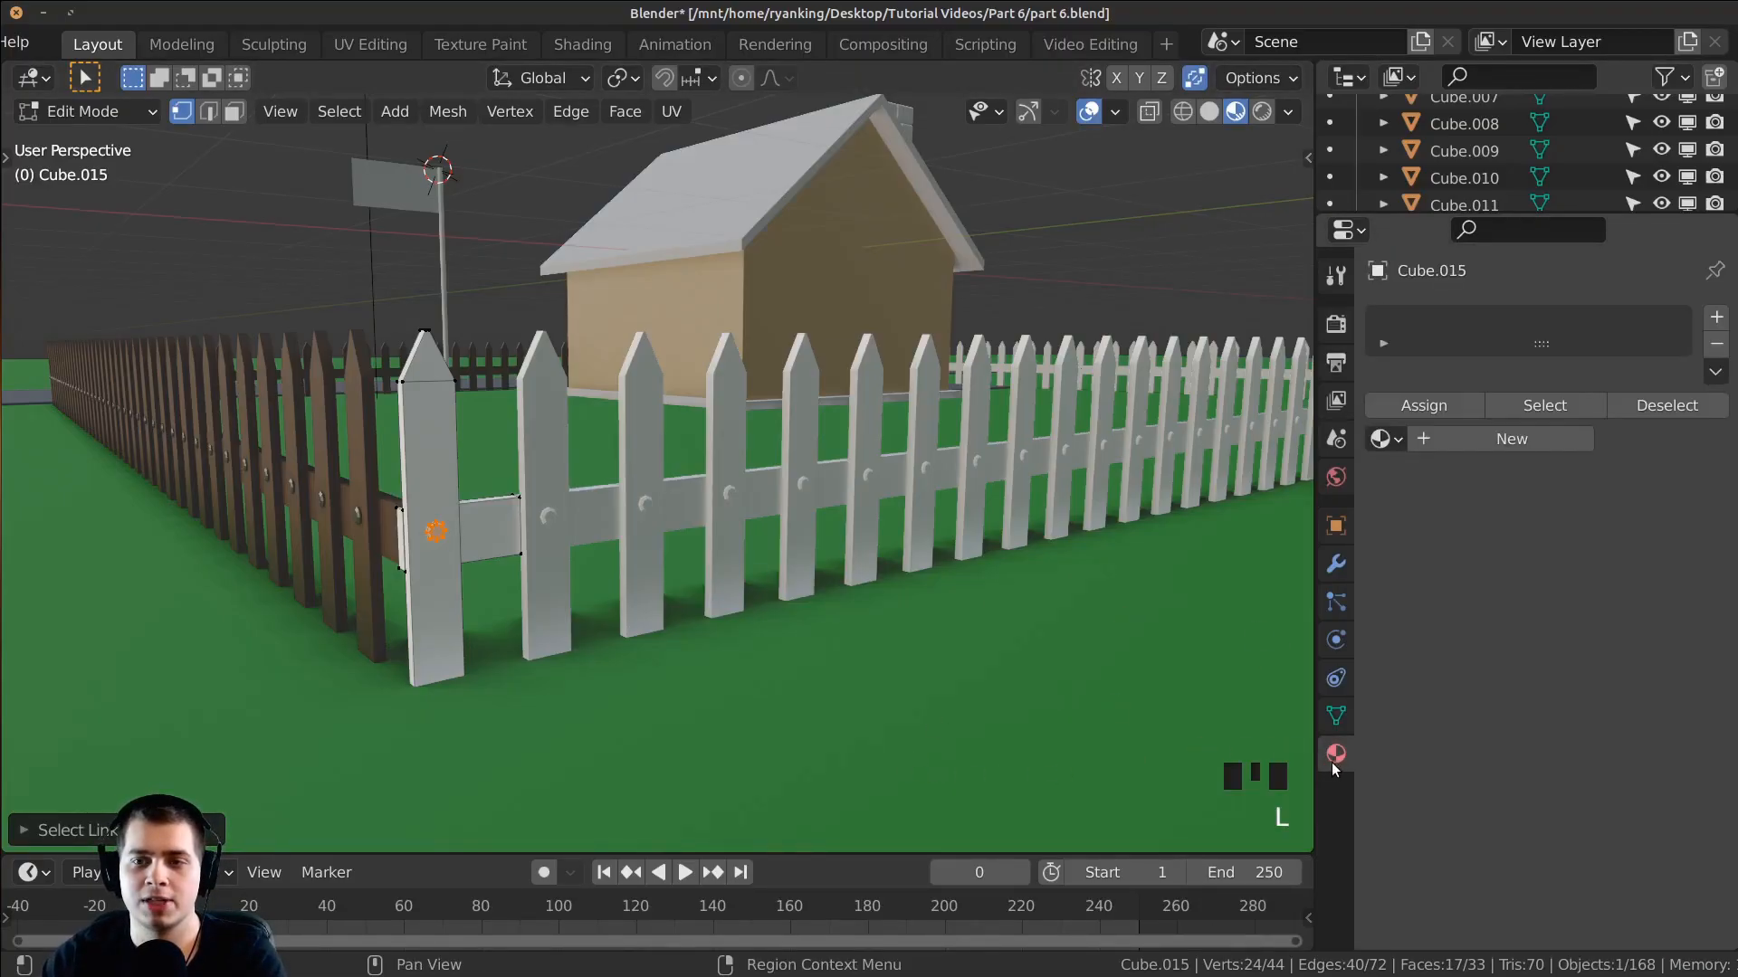
pyautogui.click(1381, 441)
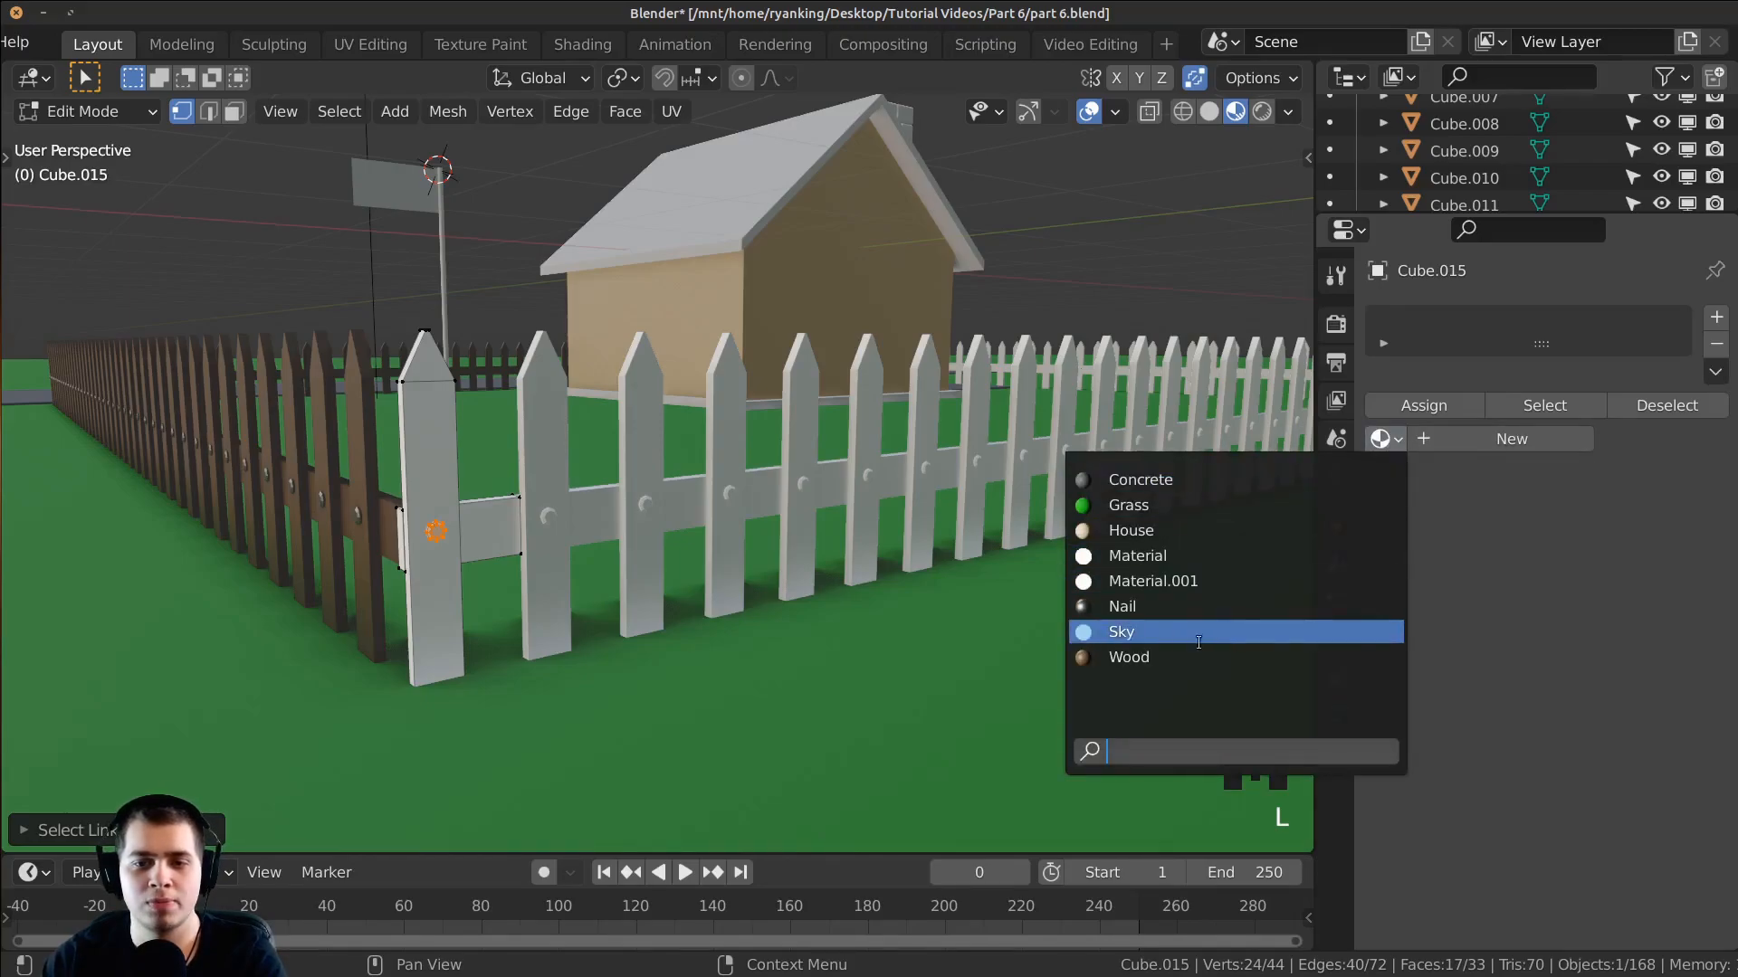
pyautogui.click(1161, 650)
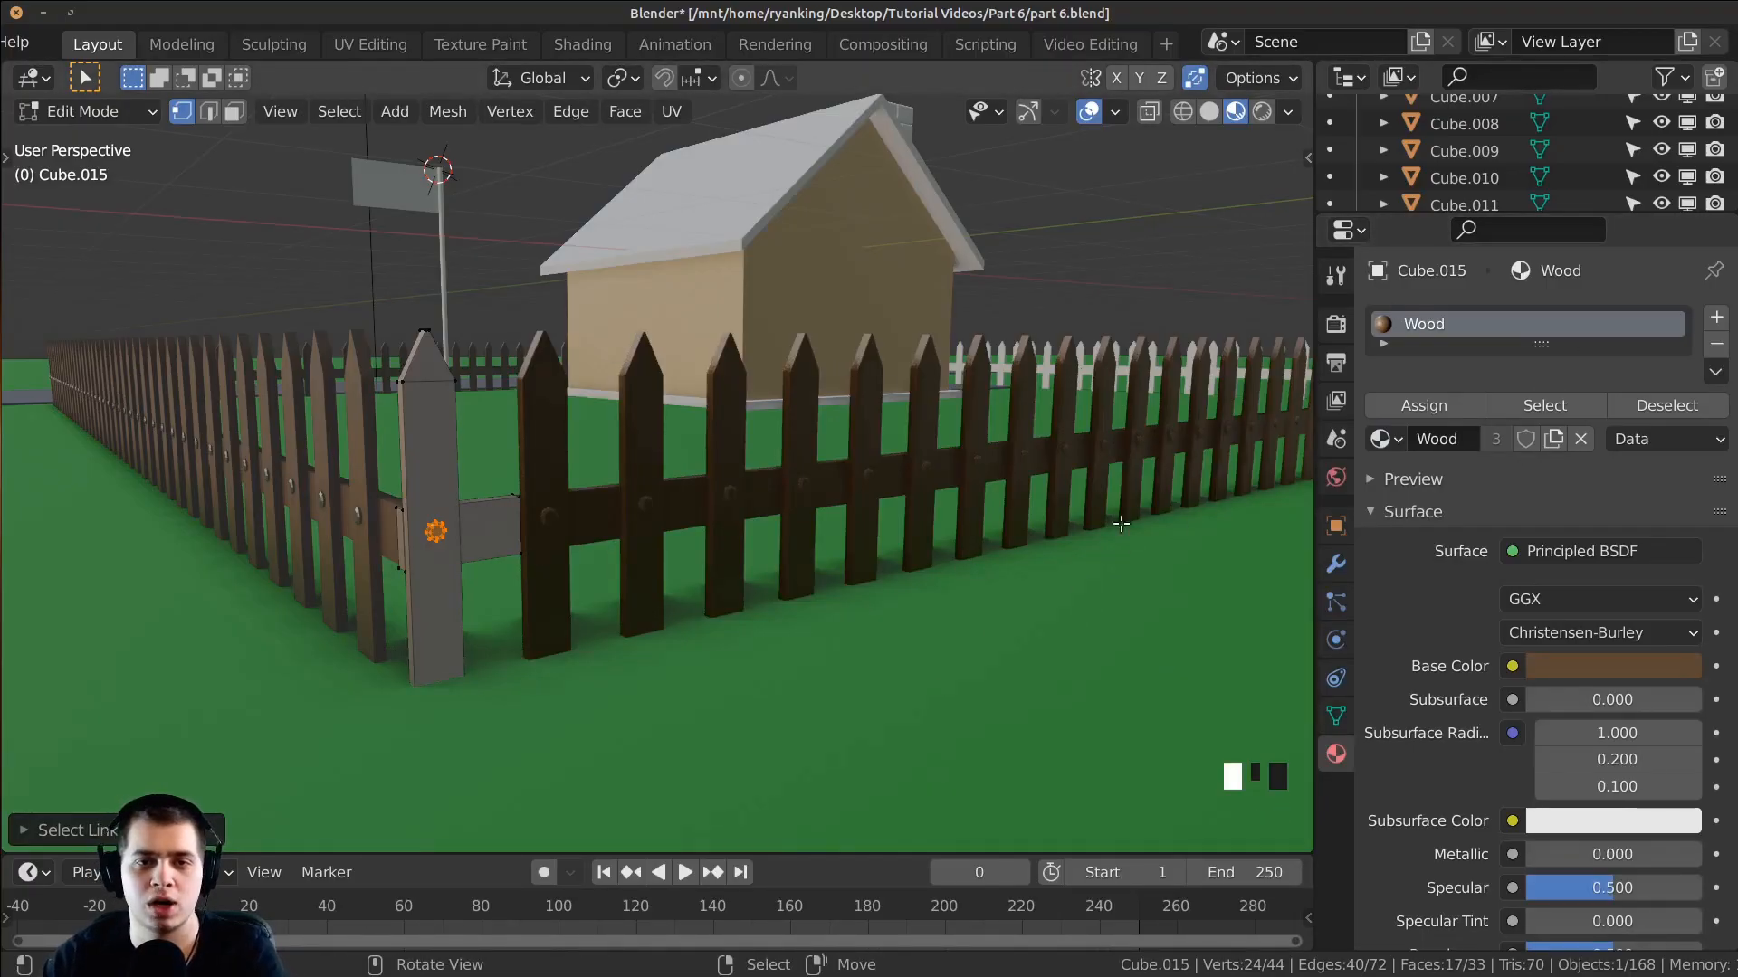
pyautogui.keyDown('shift'); pyautogui.moveTo(764, 458); pyautogui.dragTo(852, 571, button='middle'); pyautogui.keyUp('shift')
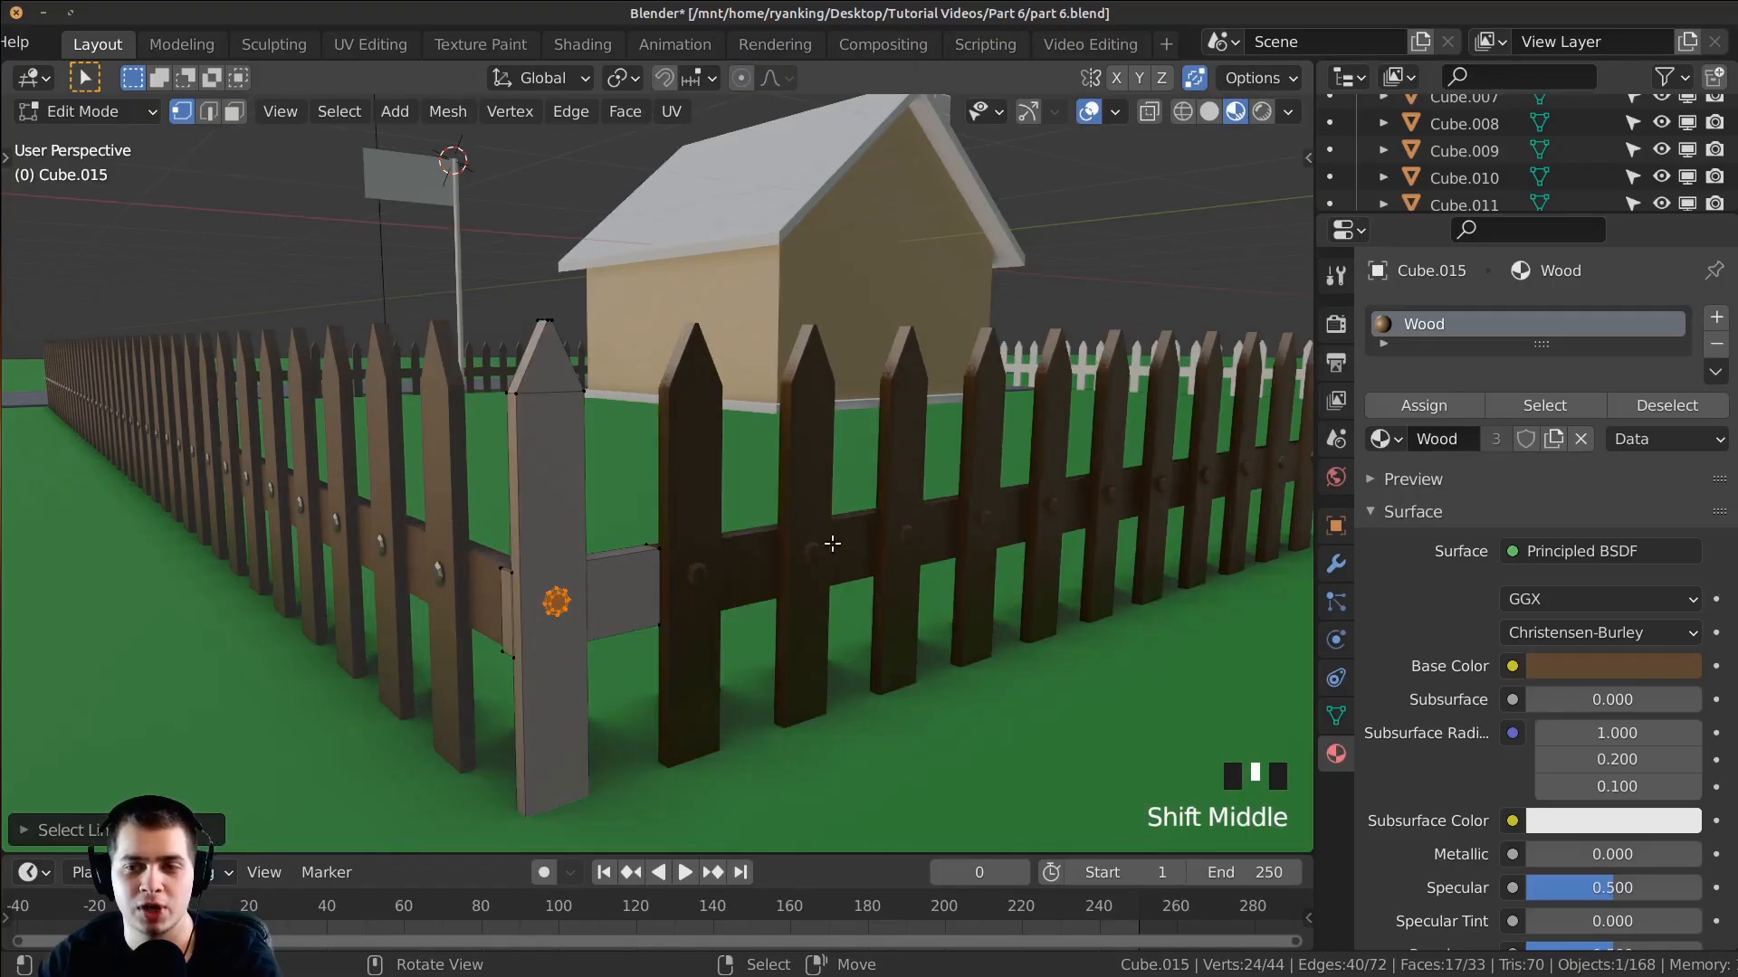
# Step: Add a second material slot with the existing Nail material, assign it to the selected nail geometry, and return to Object Mode
pyautogui.click(1717, 318)
pyautogui.click(1388, 498)
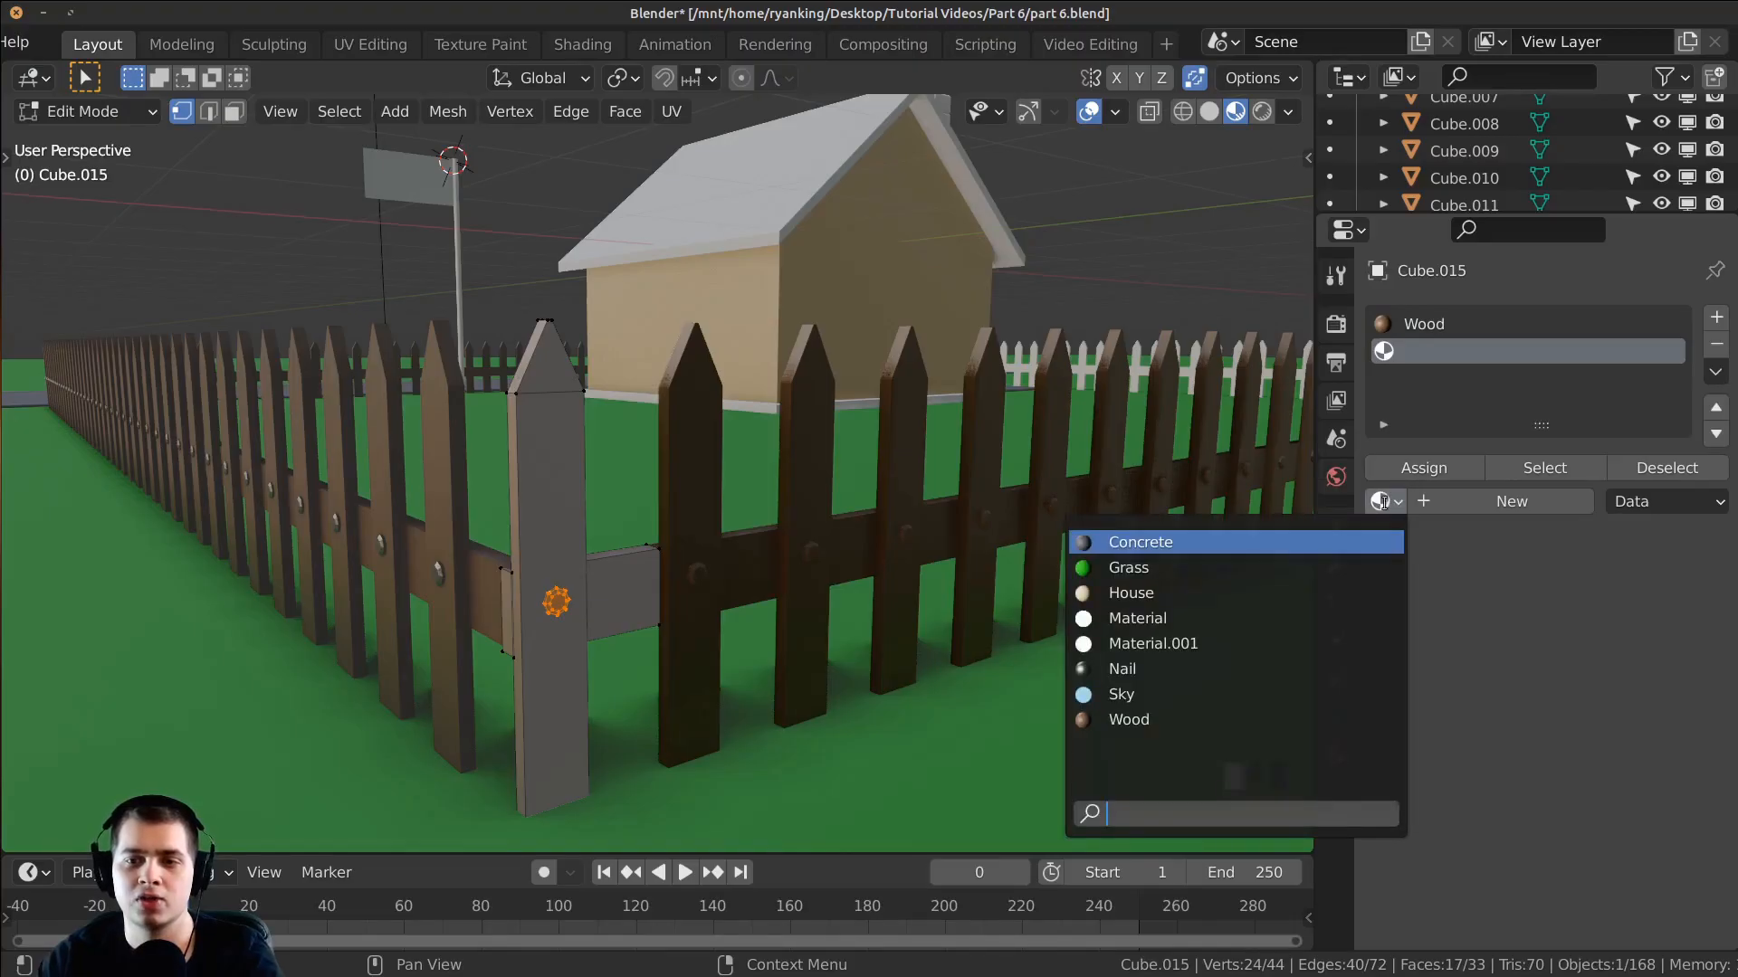
pyautogui.click(1099, 669)
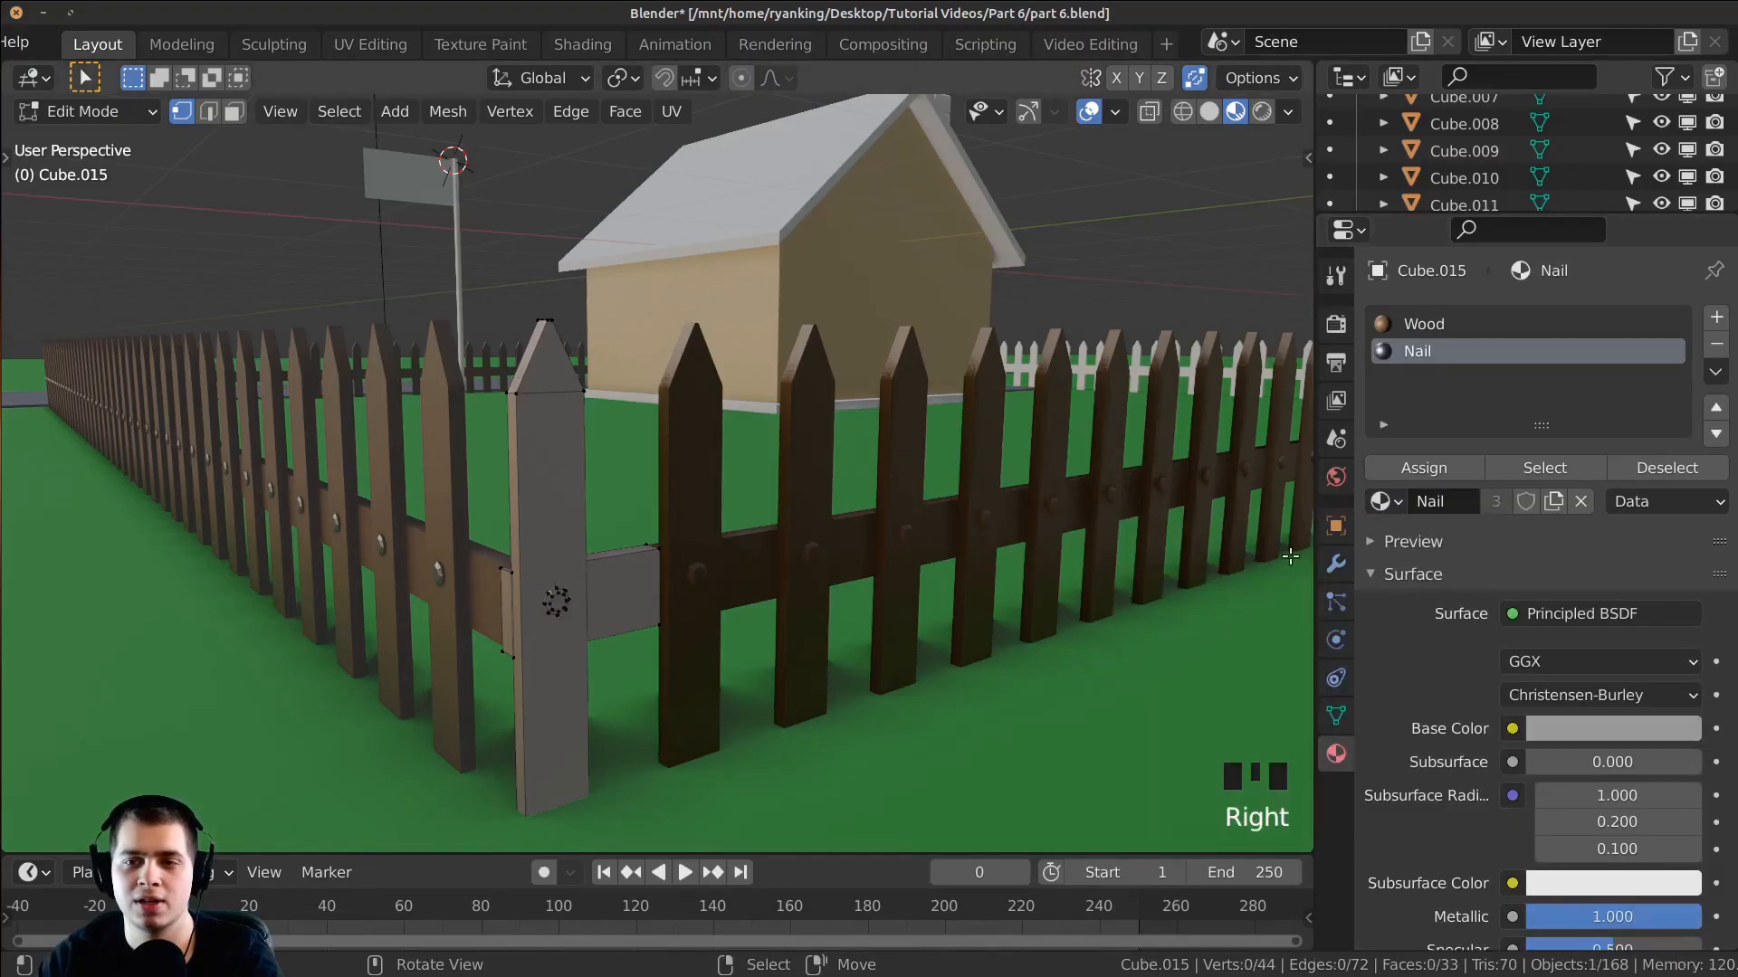
pyautogui.hotkey('ctrl', 'z')
pyautogui.click(1436, 468)
pyautogui.press('Tab')
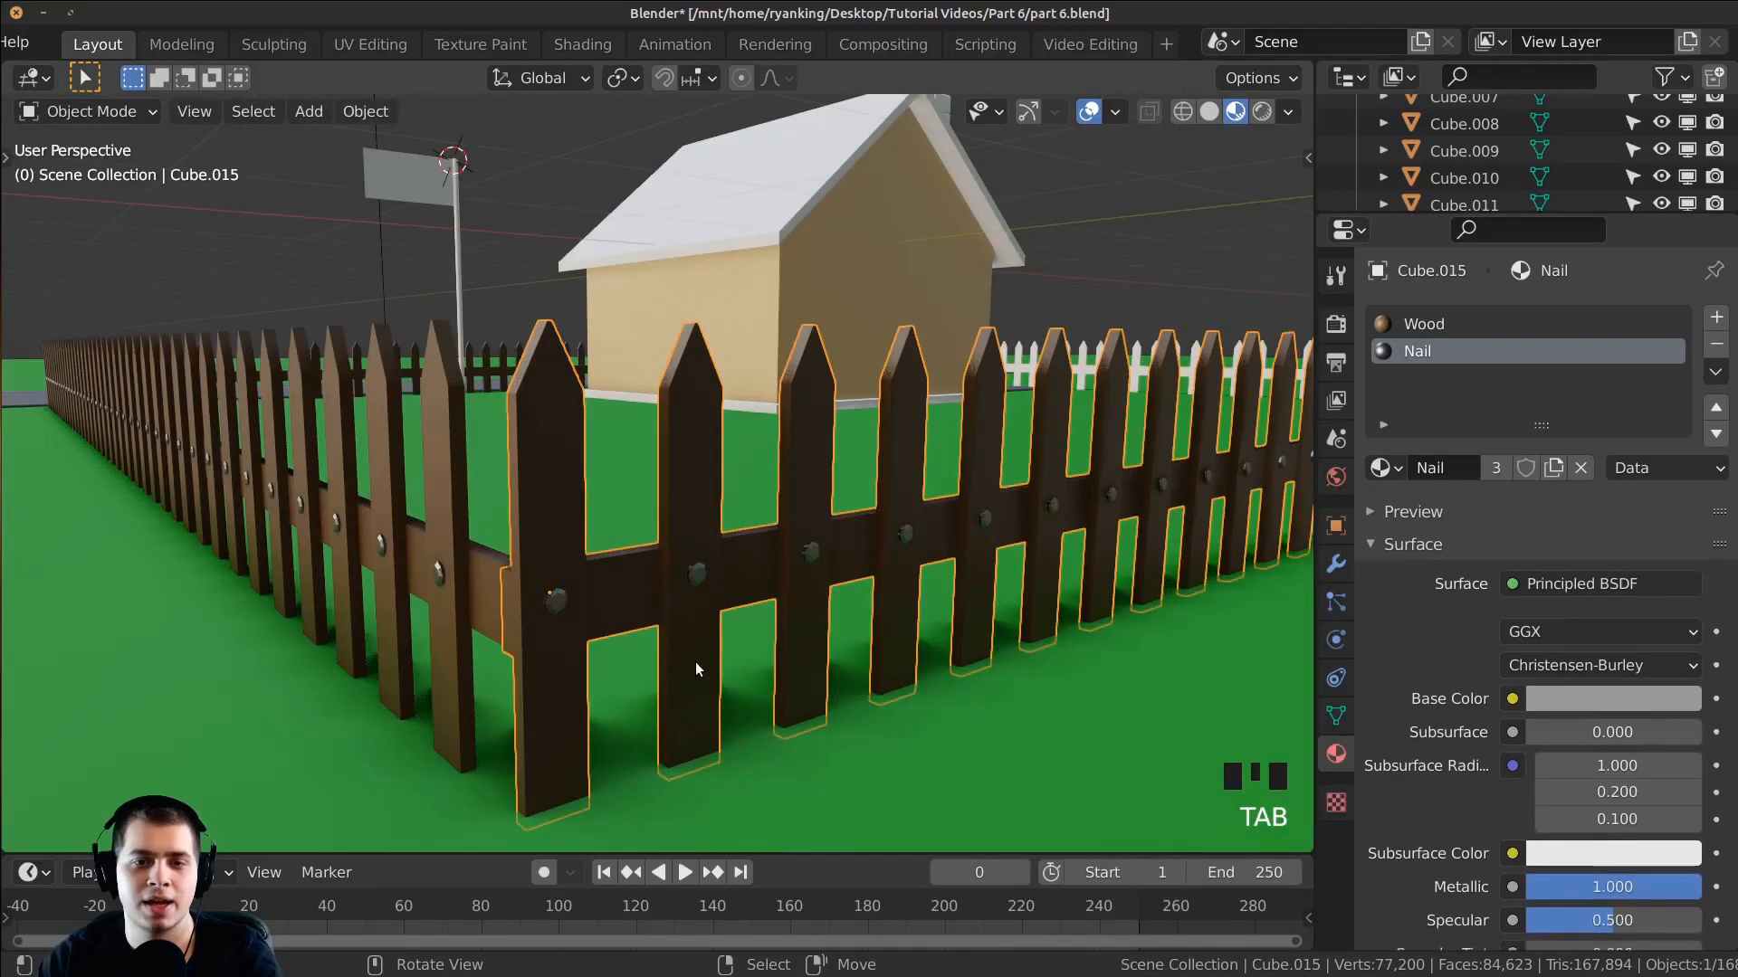
# Step: Enter Edit Mode on the white fence section leading to the mailbox and give it the existing Wood material
pyautogui.scroll(3, 708, 607)
pyautogui.scroll(-4, 710, 601)
pyautogui.moveTo(717, 592)
pyautogui.mouseDown(button='middle')
pyautogui.moveTo(981, 563)
pyautogui.moveTo(729, 574)
pyautogui.mouseUp(button='middle')
pyautogui.scroll(2, 688, 557)
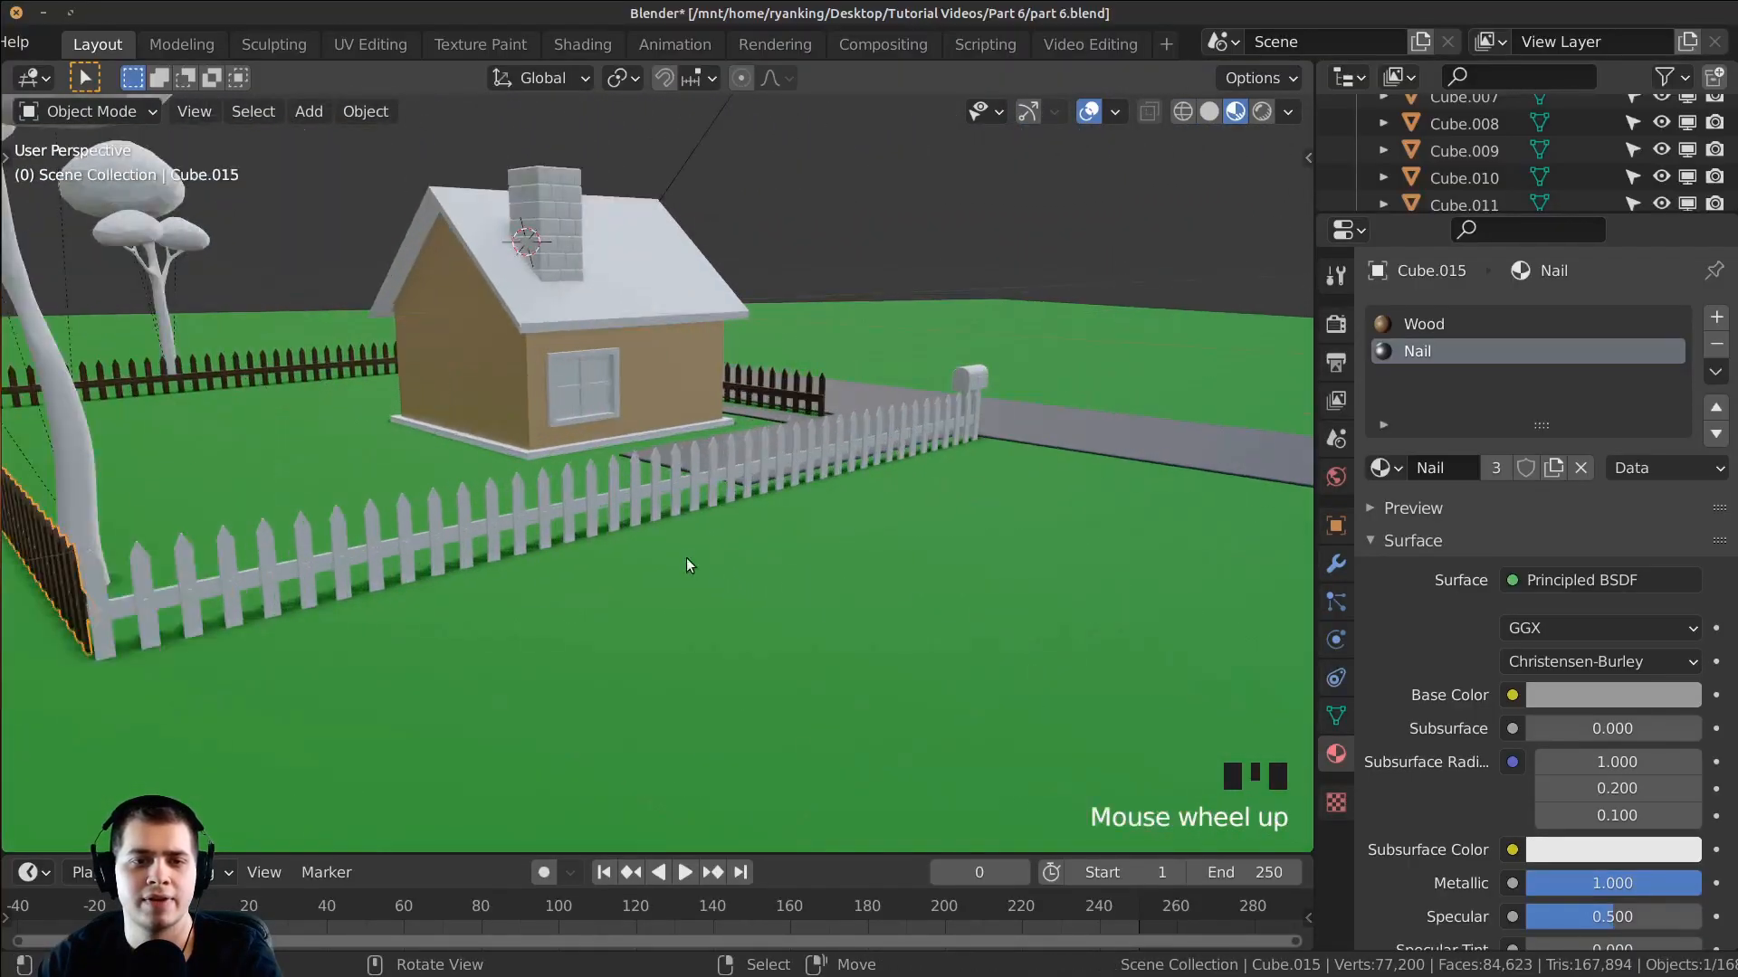
pyautogui.rightClick(530, 513)
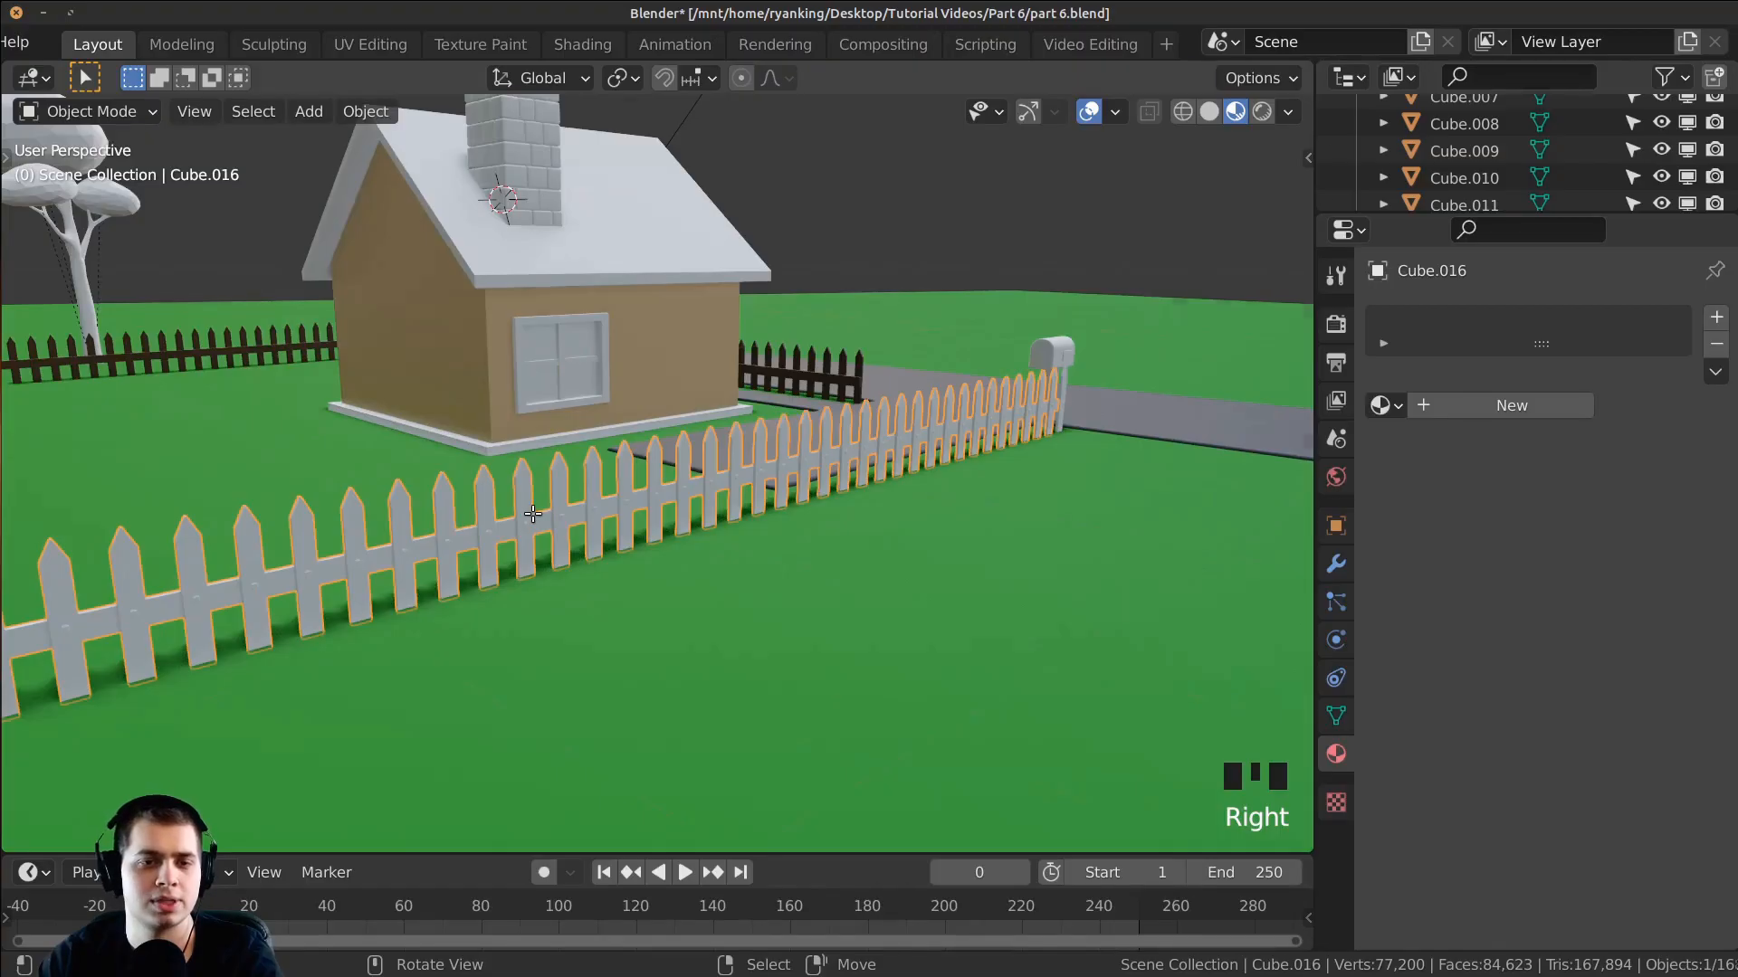
pyautogui.press('Tab')
pyautogui.scroll(-1, 516, 514)
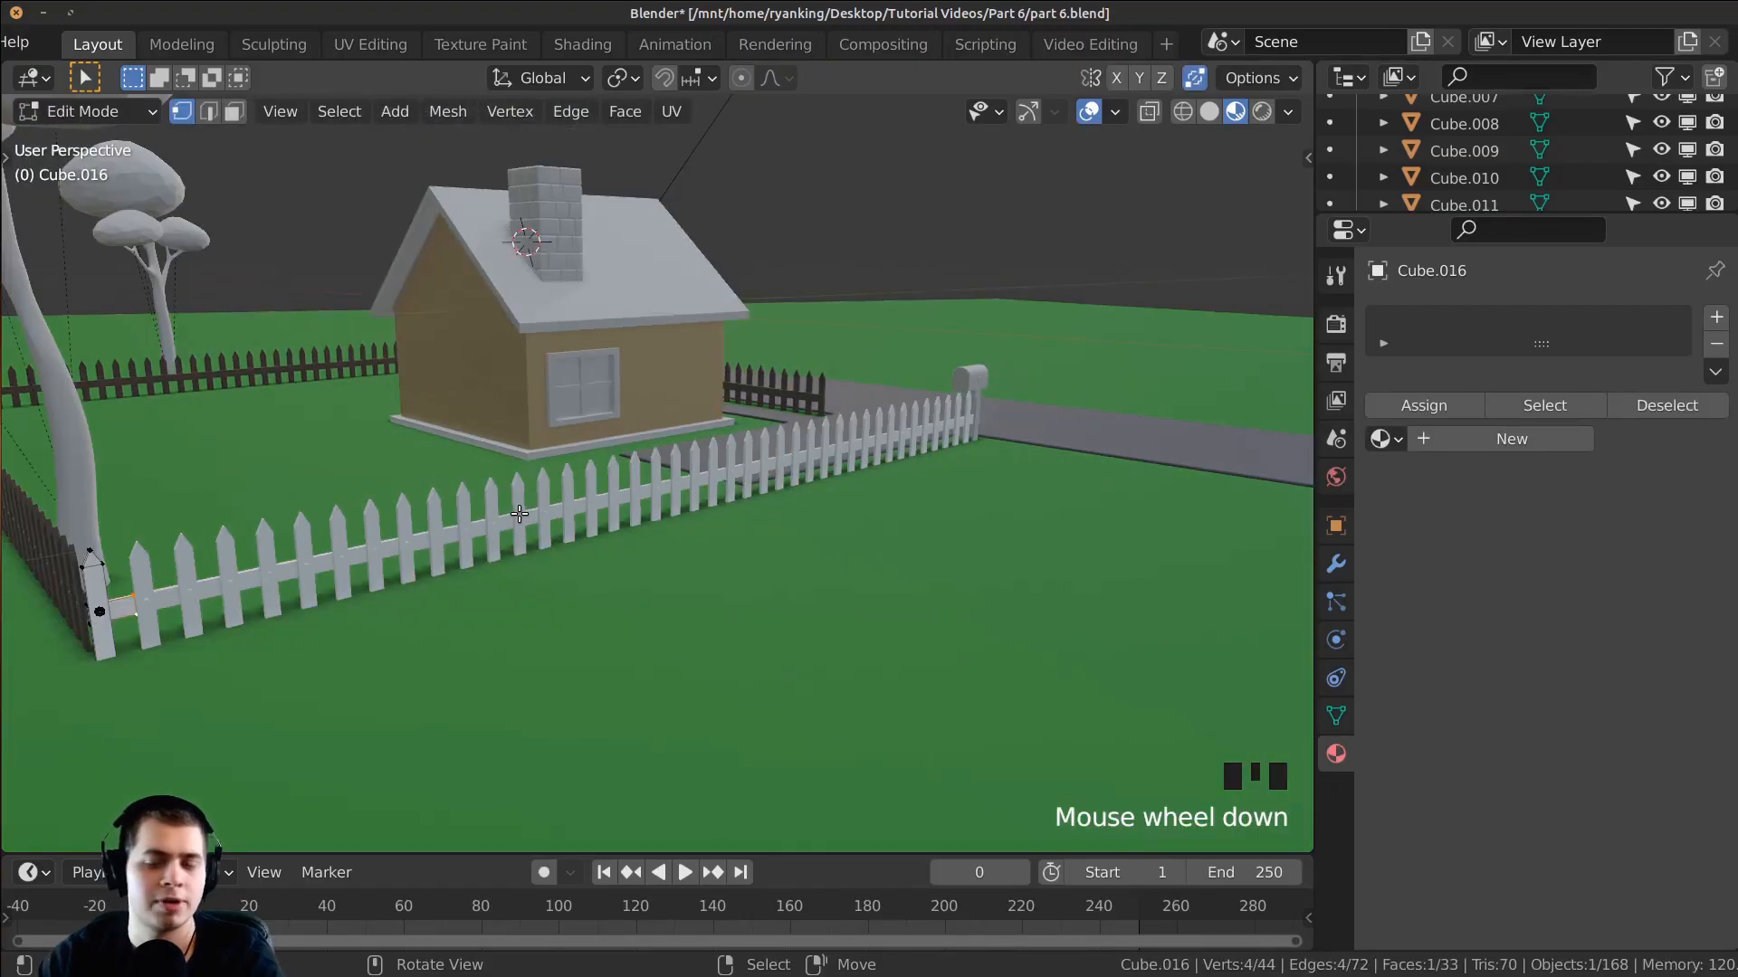
pyautogui.press('a')
pyautogui.press('a')
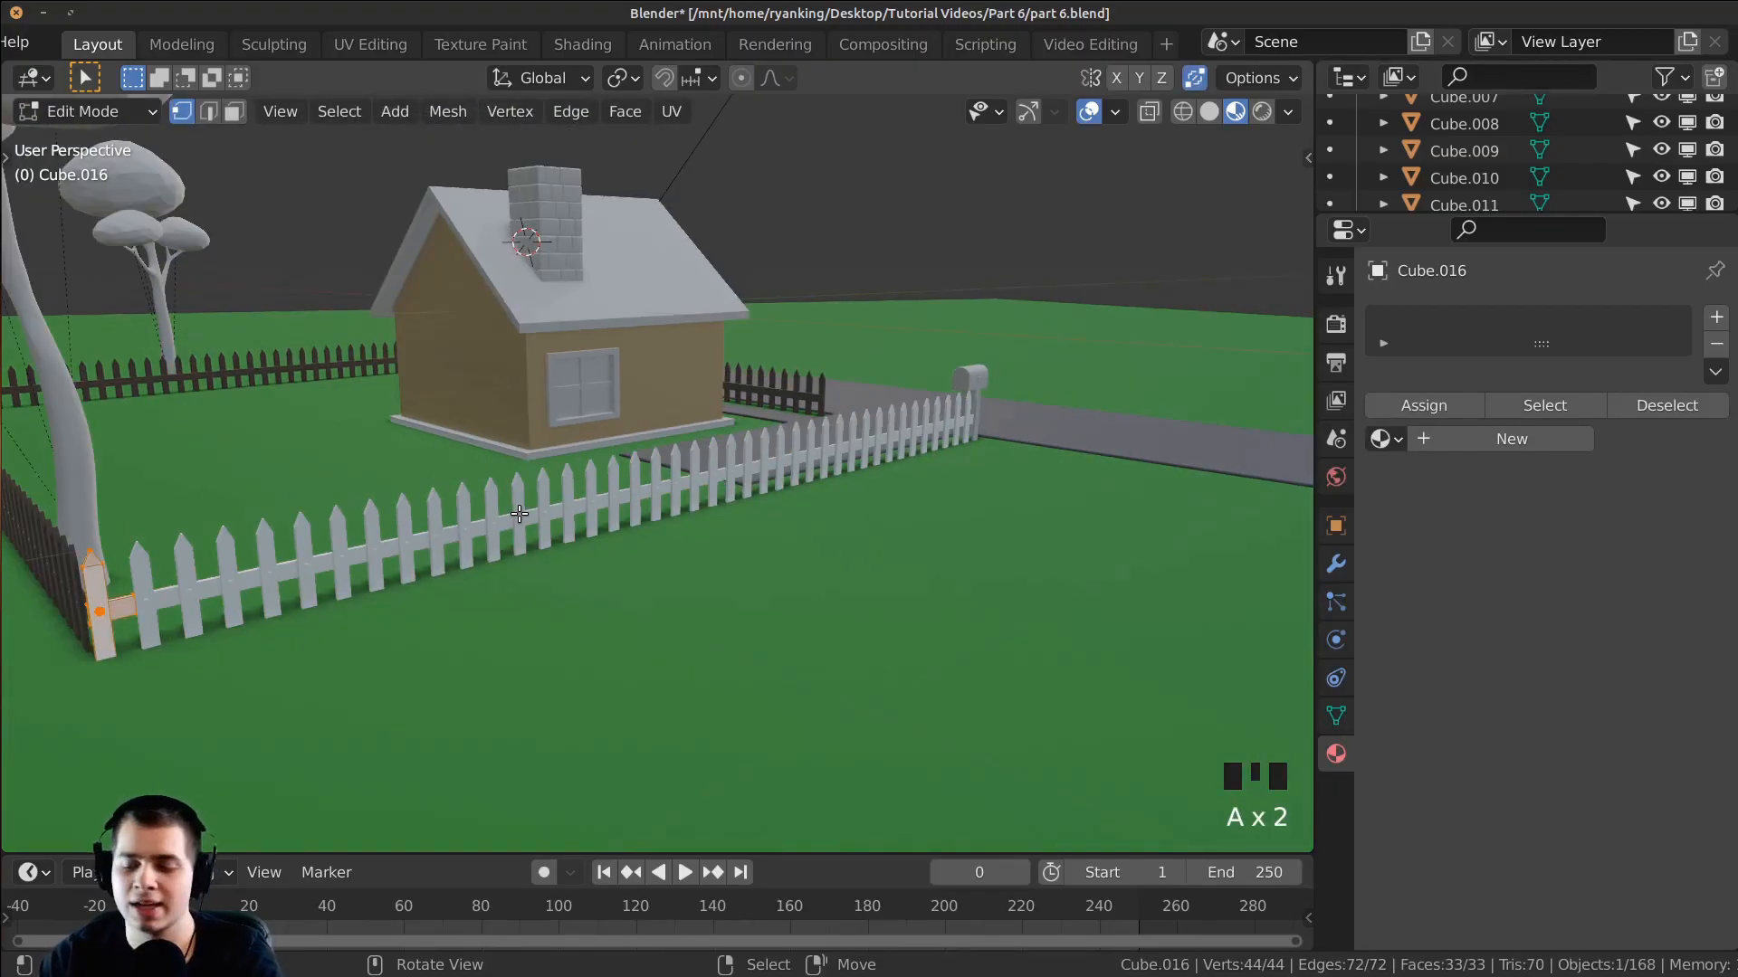
pyautogui.press('KP_Decimal')
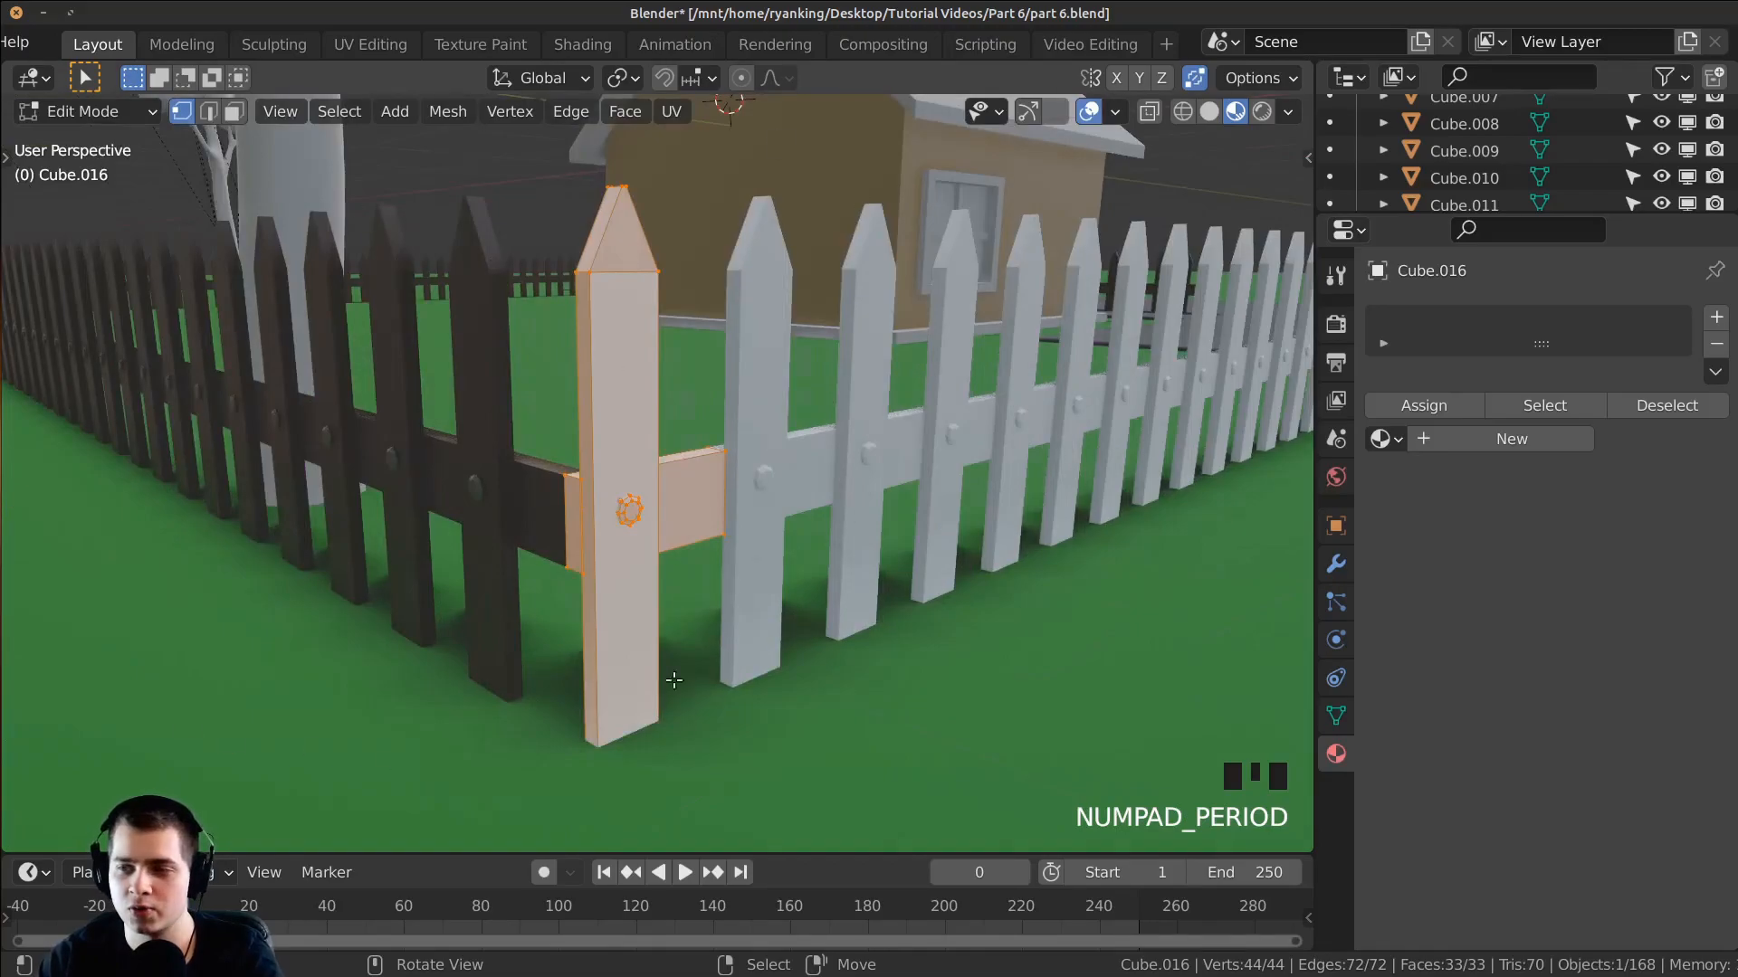
pyautogui.click(1385, 439)
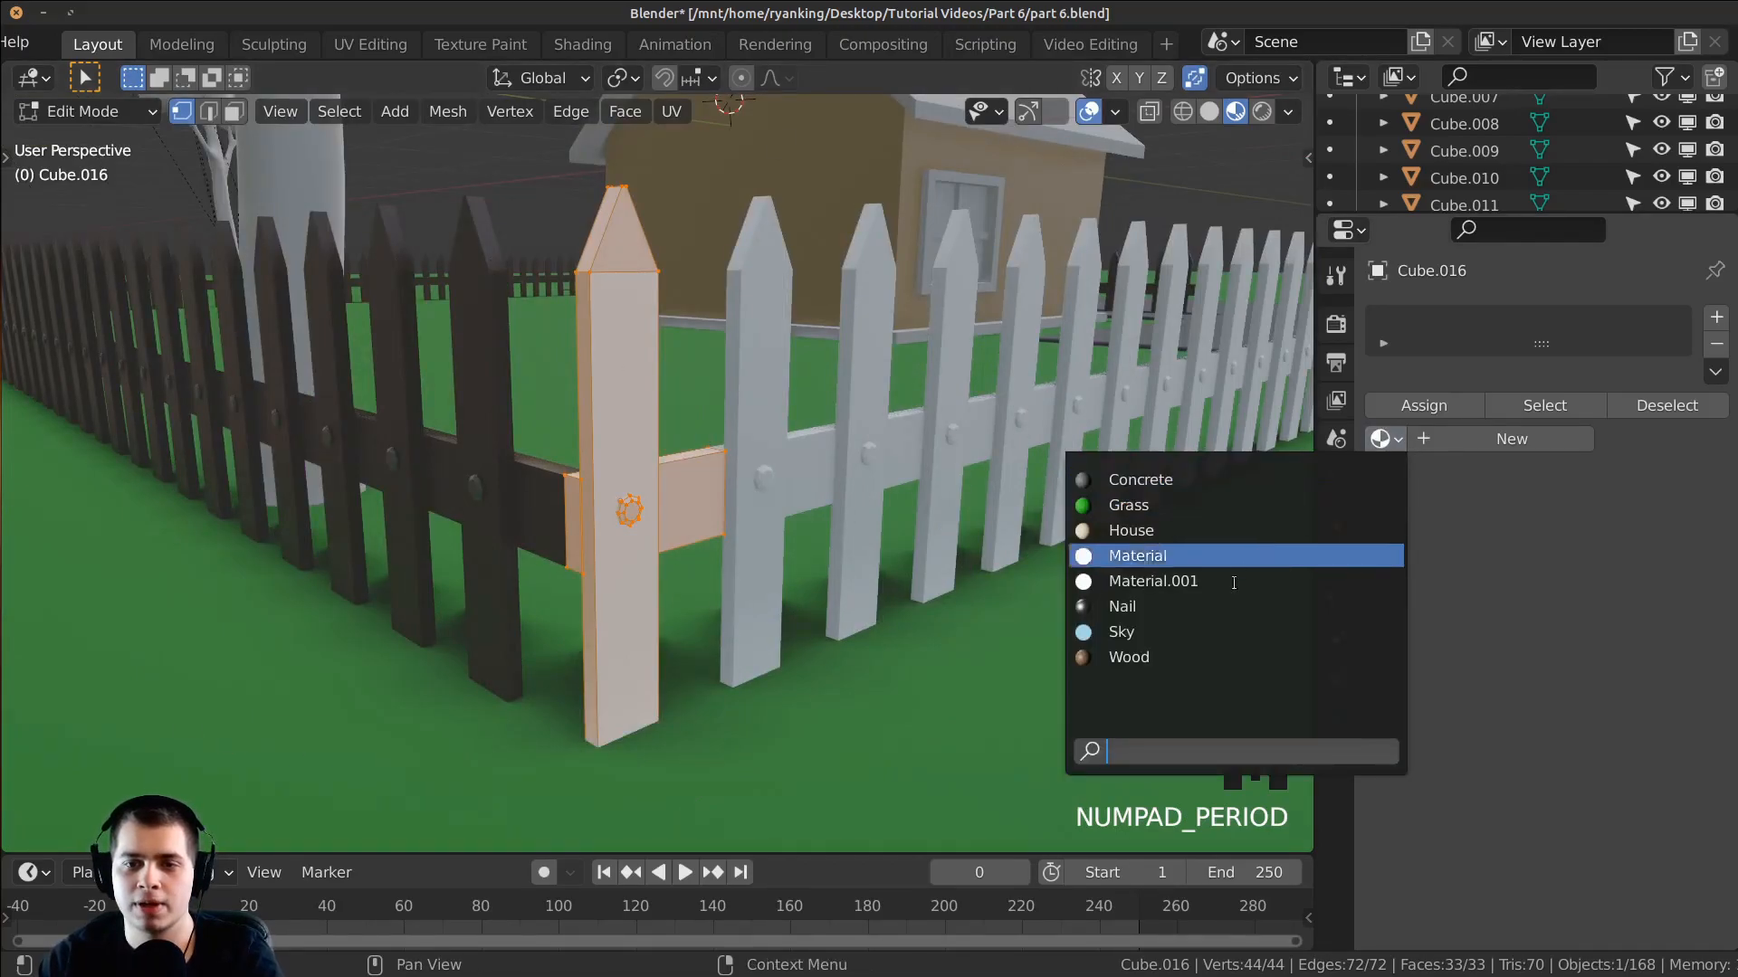
pyautogui.click(1183, 656)
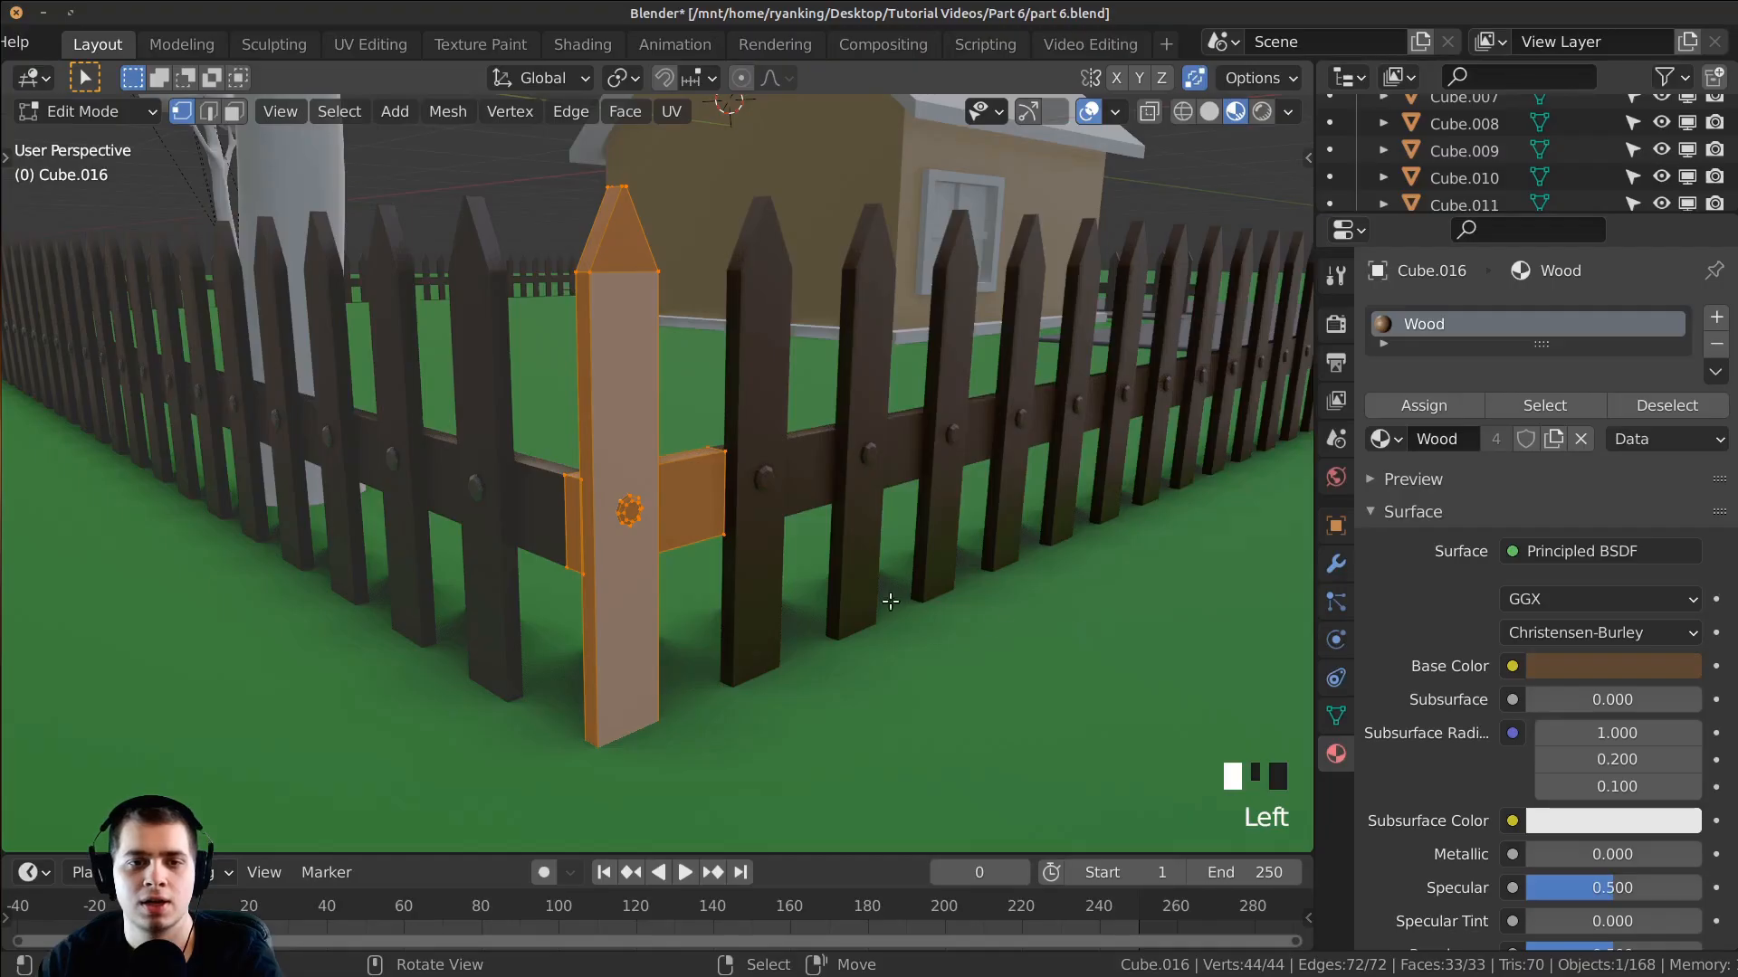
# Step: Select only the first picket's nail on the mailbox-side fence and assign it the existing Nail material in a second slot
pyautogui.press('a')
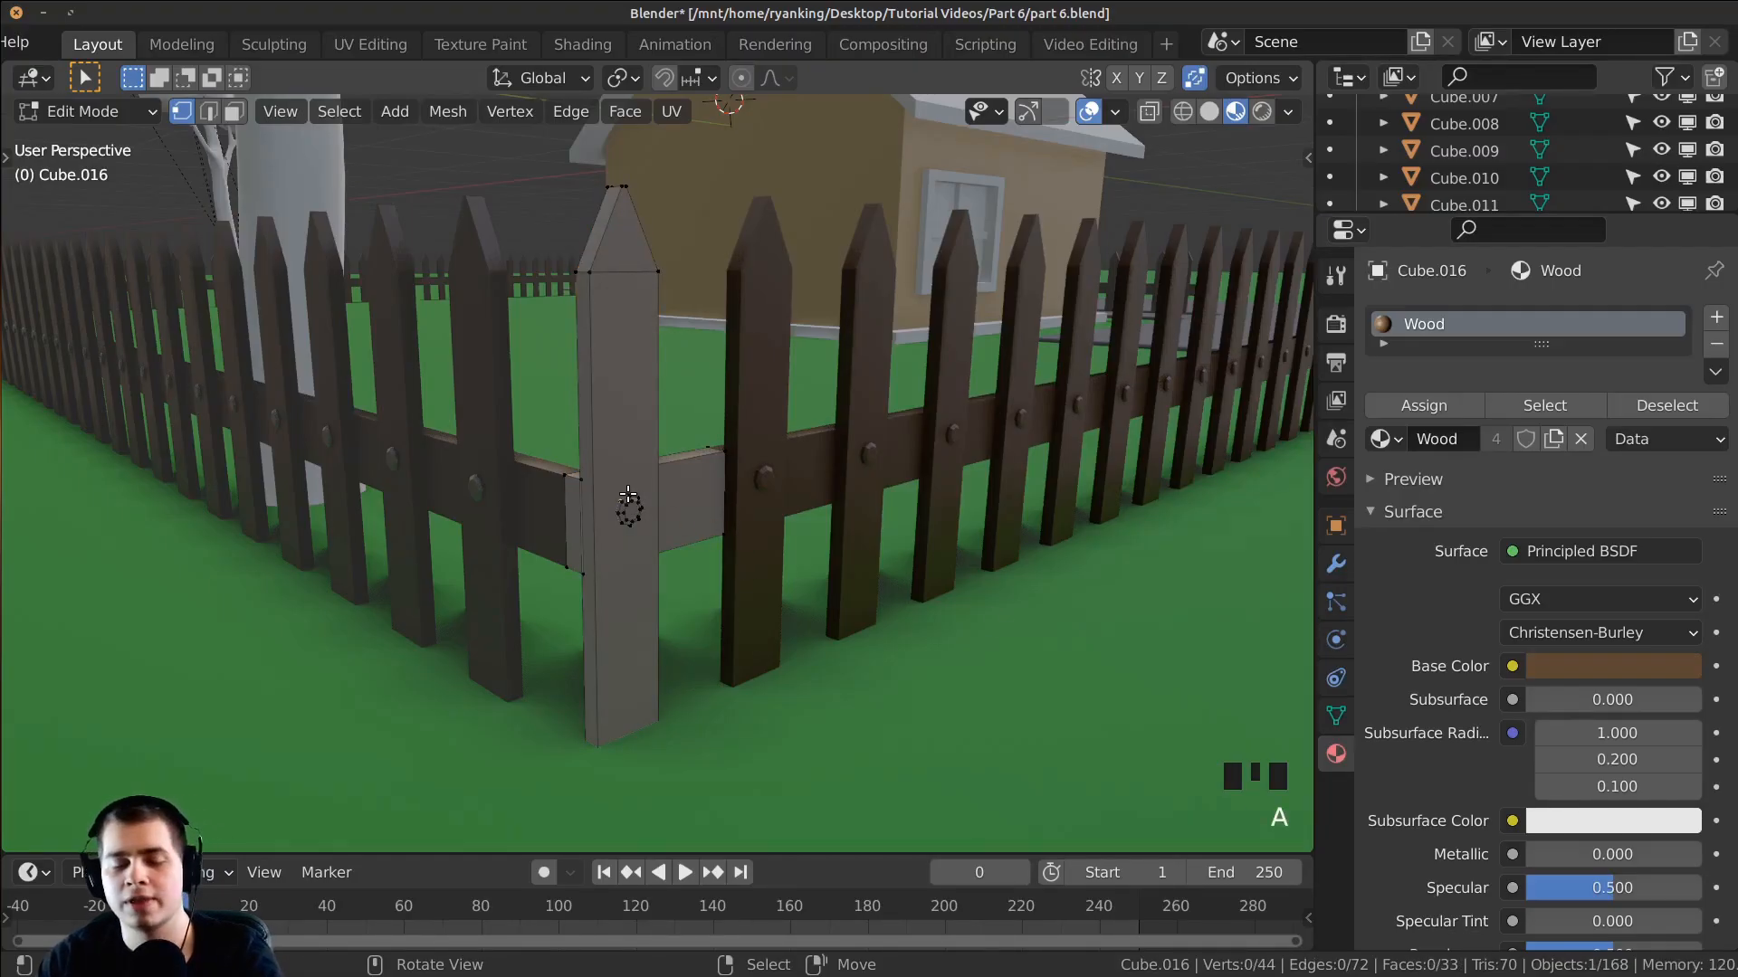
pyautogui.press('l')
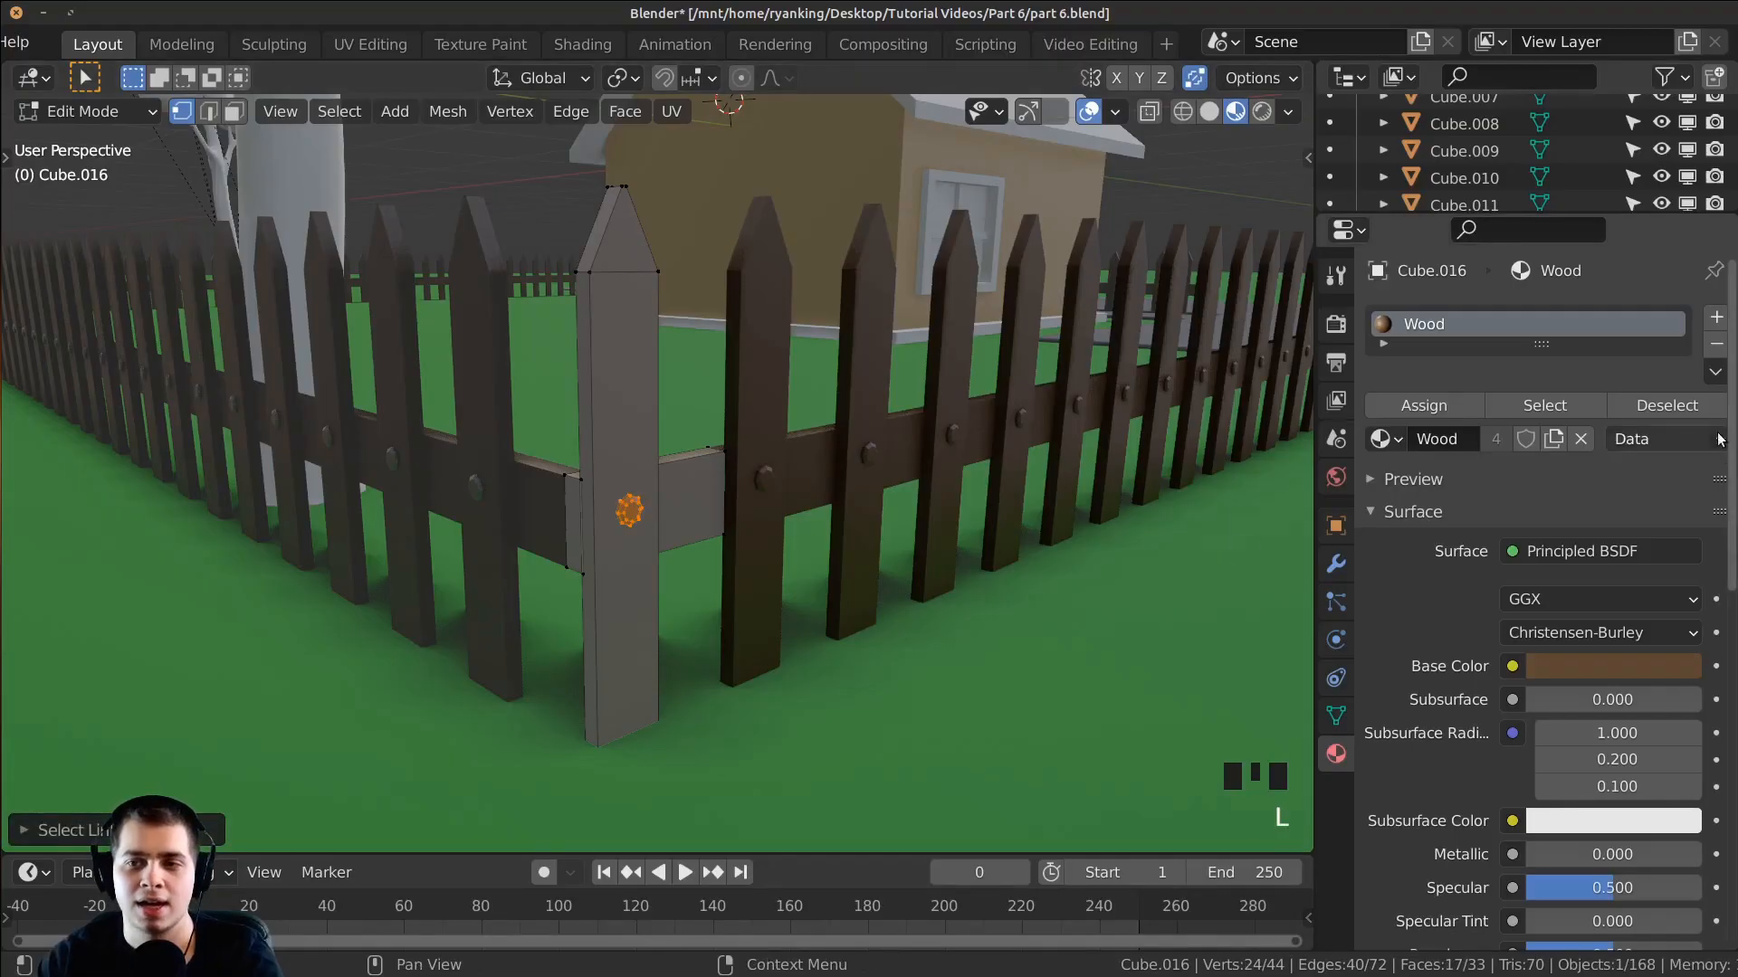
pyautogui.click(1717, 318)
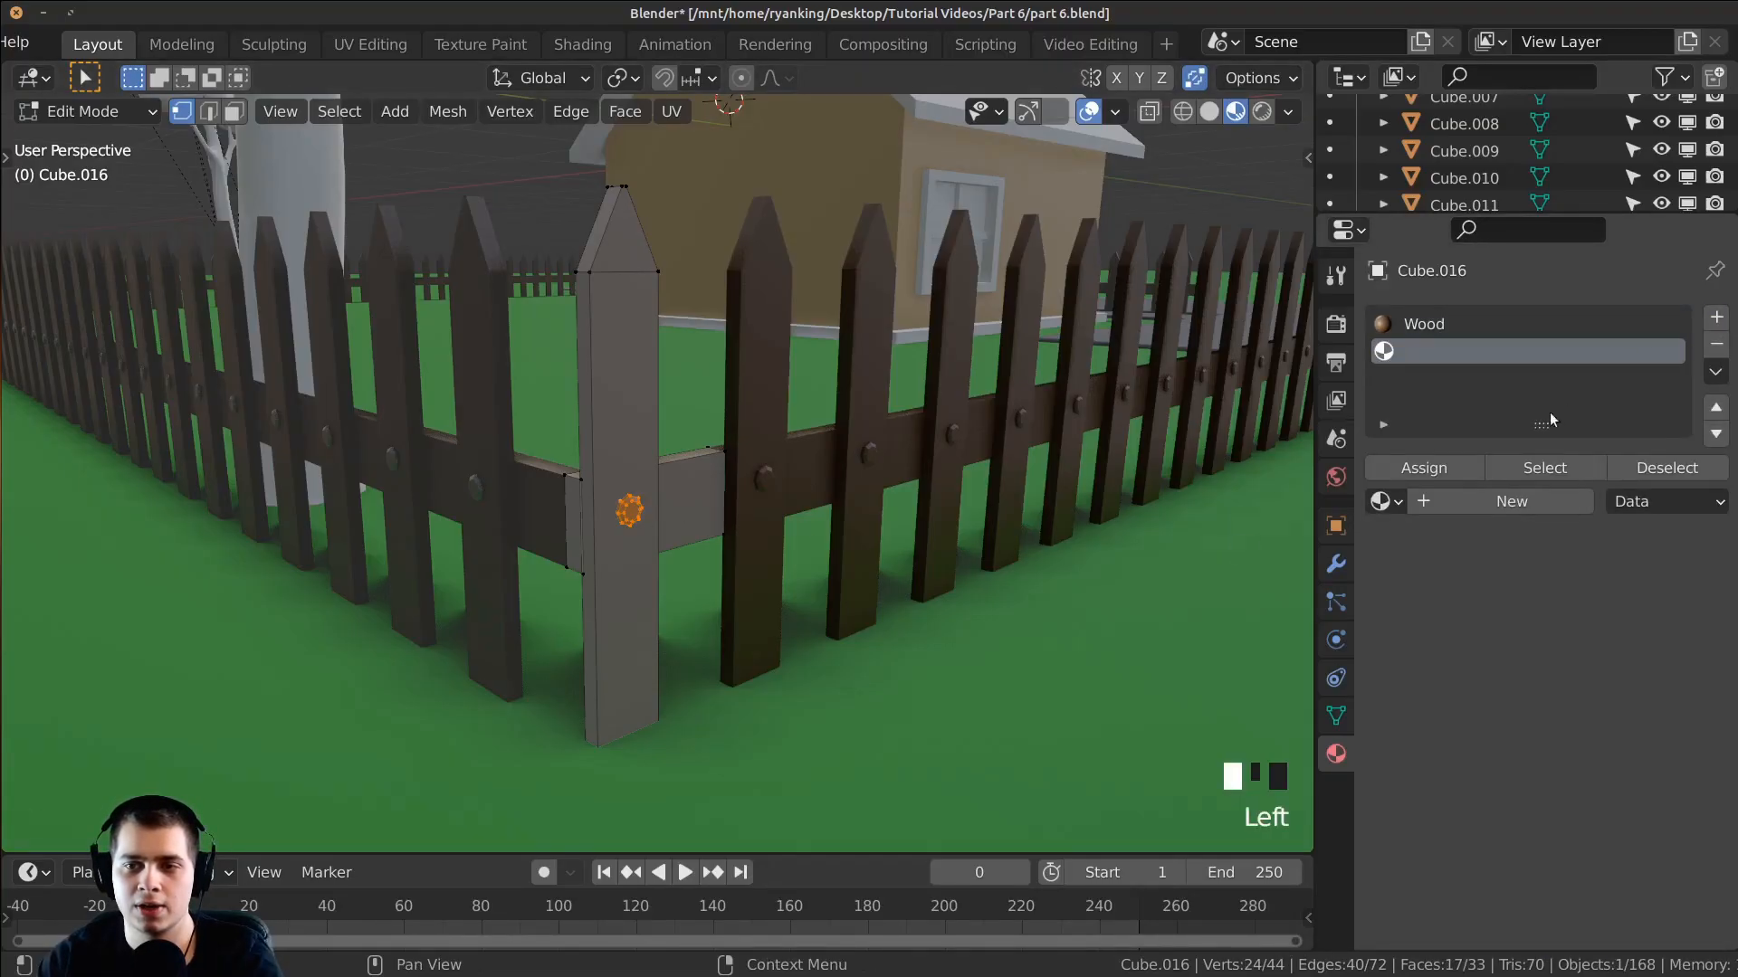
pyautogui.click(1382, 502)
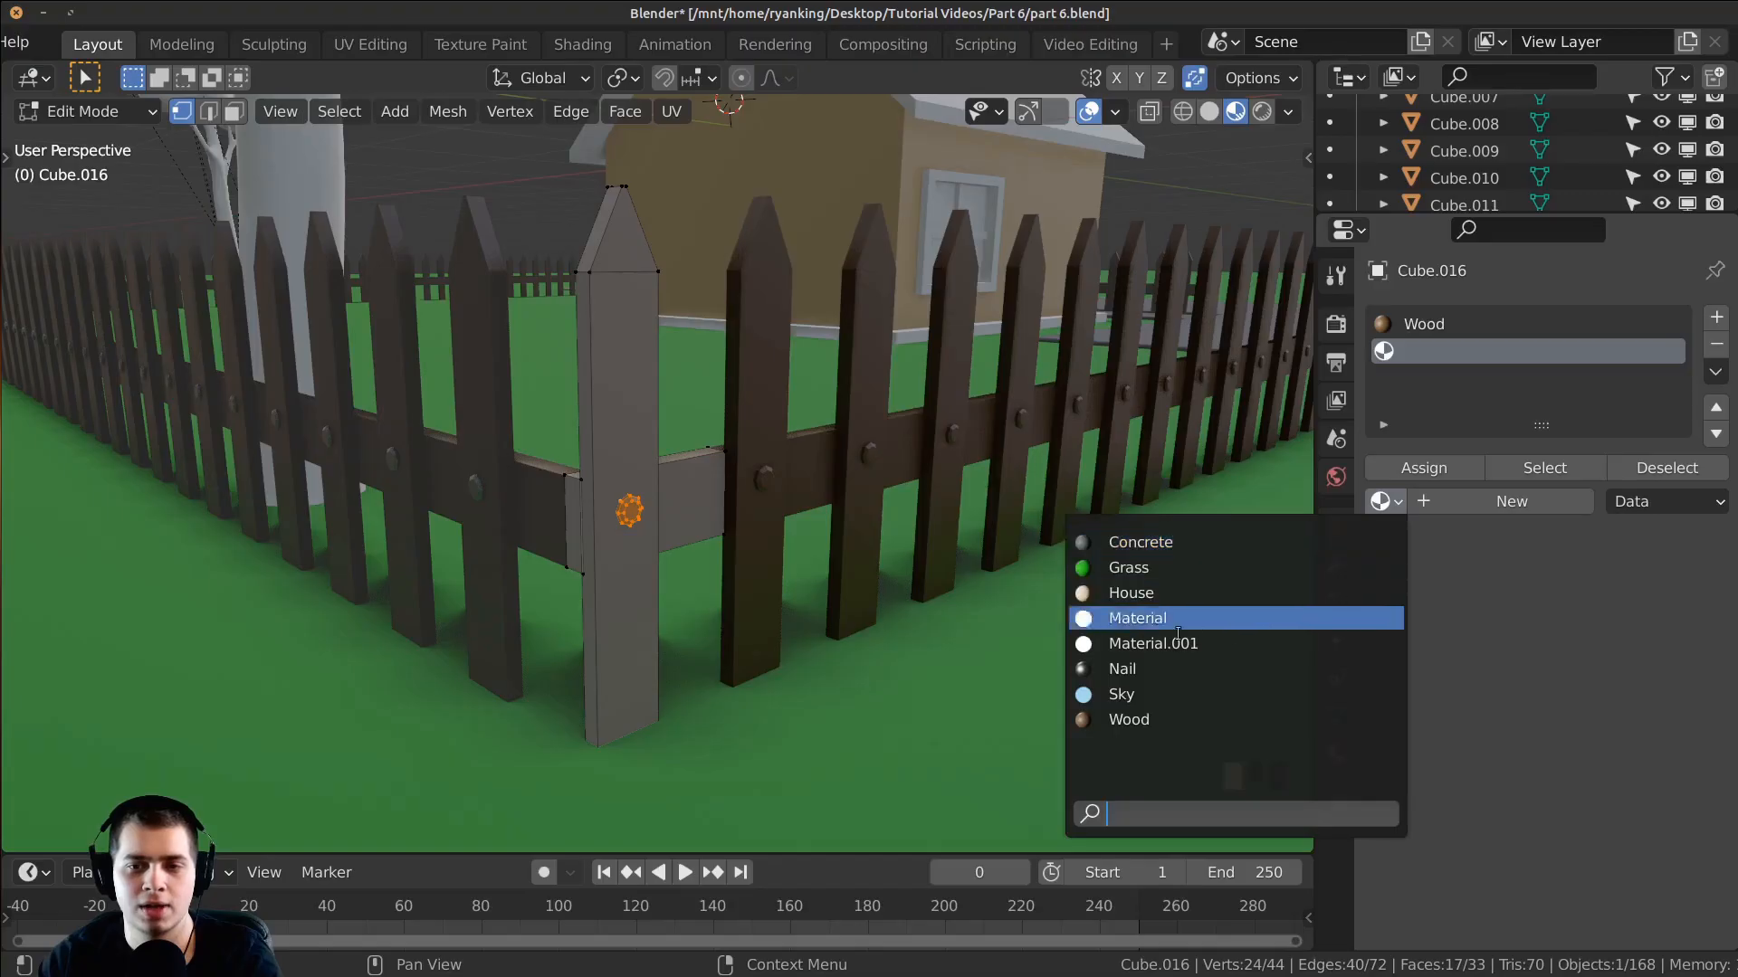
pyautogui.click(1149, 669)
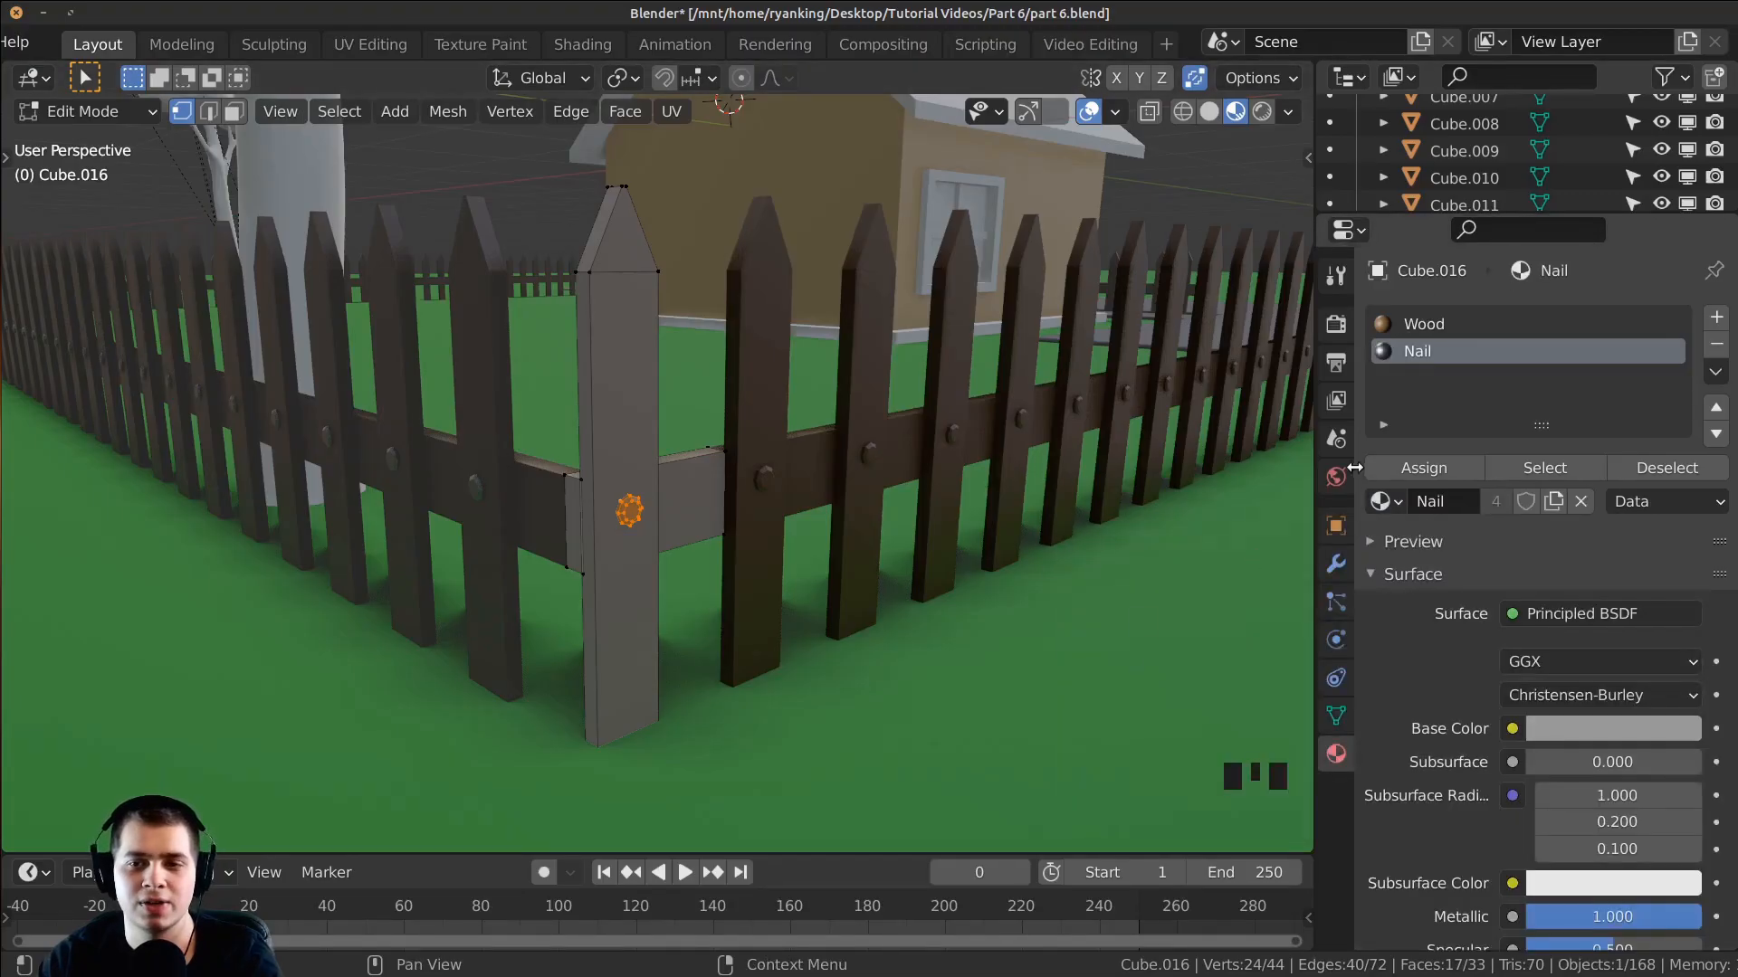
pyautogui.click(1424, 468)
pyautogui.press('Tab')
# Step: Select the single white picket beside the mailbox and apply the existing Wood material to it
pyautogui.scroll(-12, 865, 422)
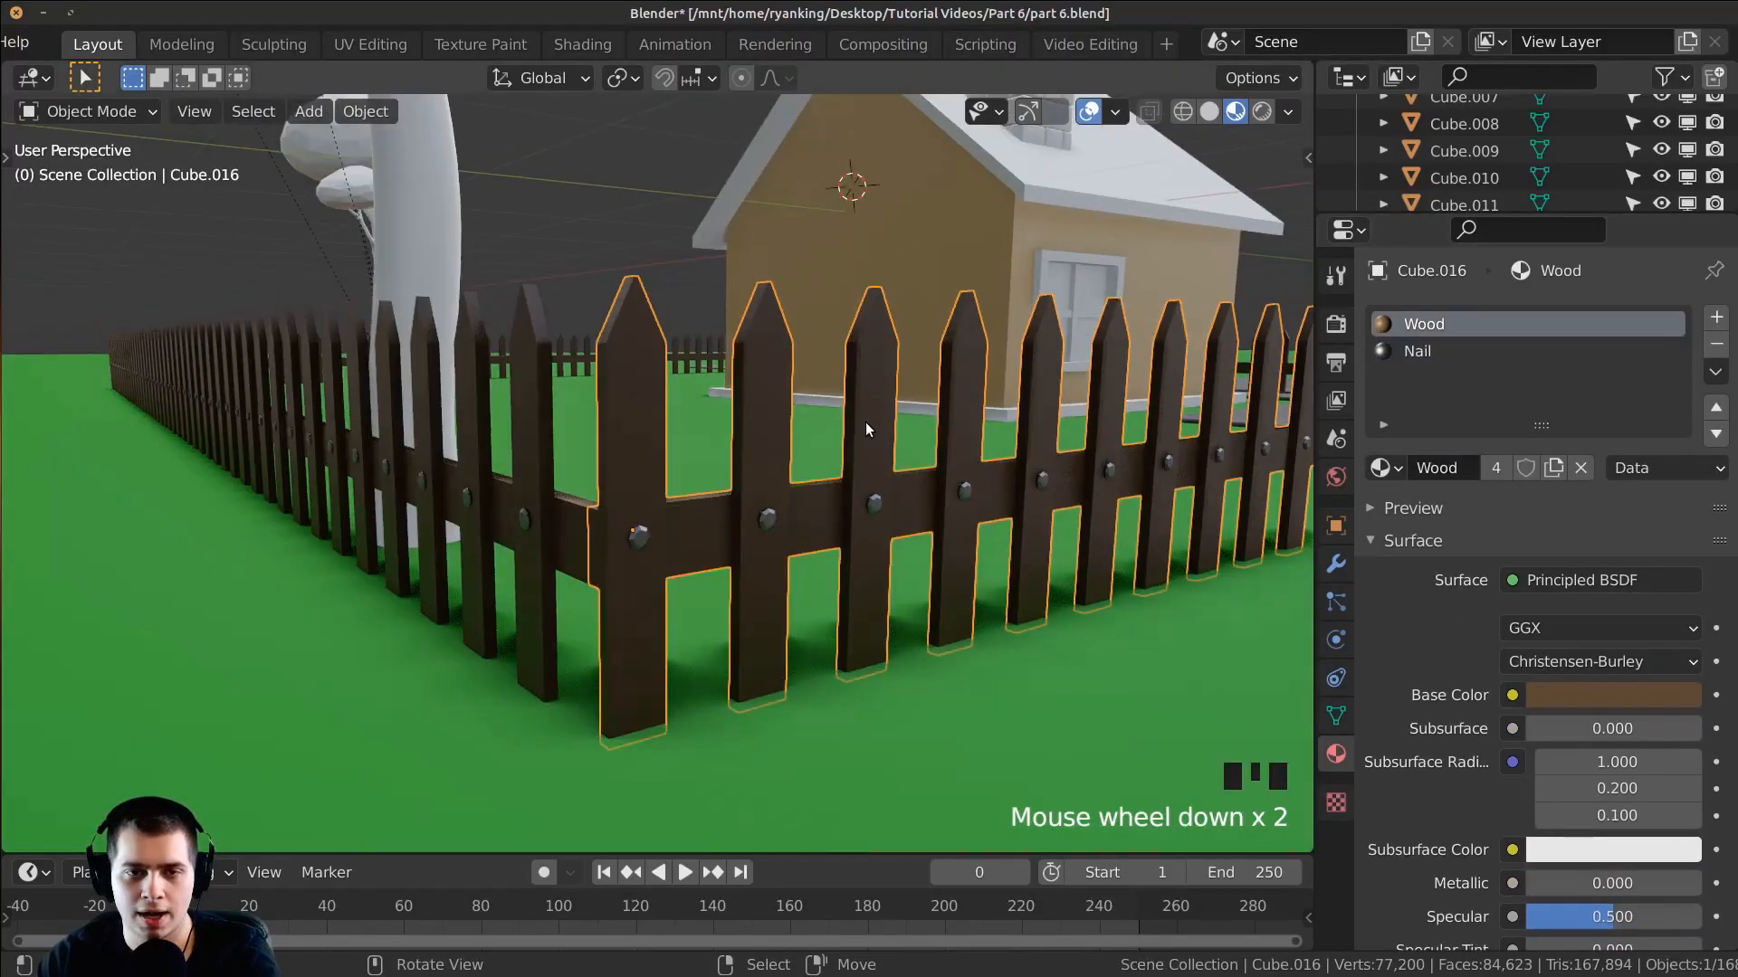
pyautogui.moveTo(1090, 386); pyautogui.dragTo(975, 387, button='middle')
pyautogui.scroll(-3, 1213, 354)
pyautogui.moveTo(1213, 355); pyautogui.dragTo(883, 355, button='middle')
pyautogui.moveTo(1042, 399); pyautogui.dragTo(439, 574, button='middle')
pyautogui.scroll(3, 551, 554)
pyautogui.moveTo(640, 518); pyautogui.dragTo(507, 469, button='middle')
pyautogui.rightClick(485, 460)
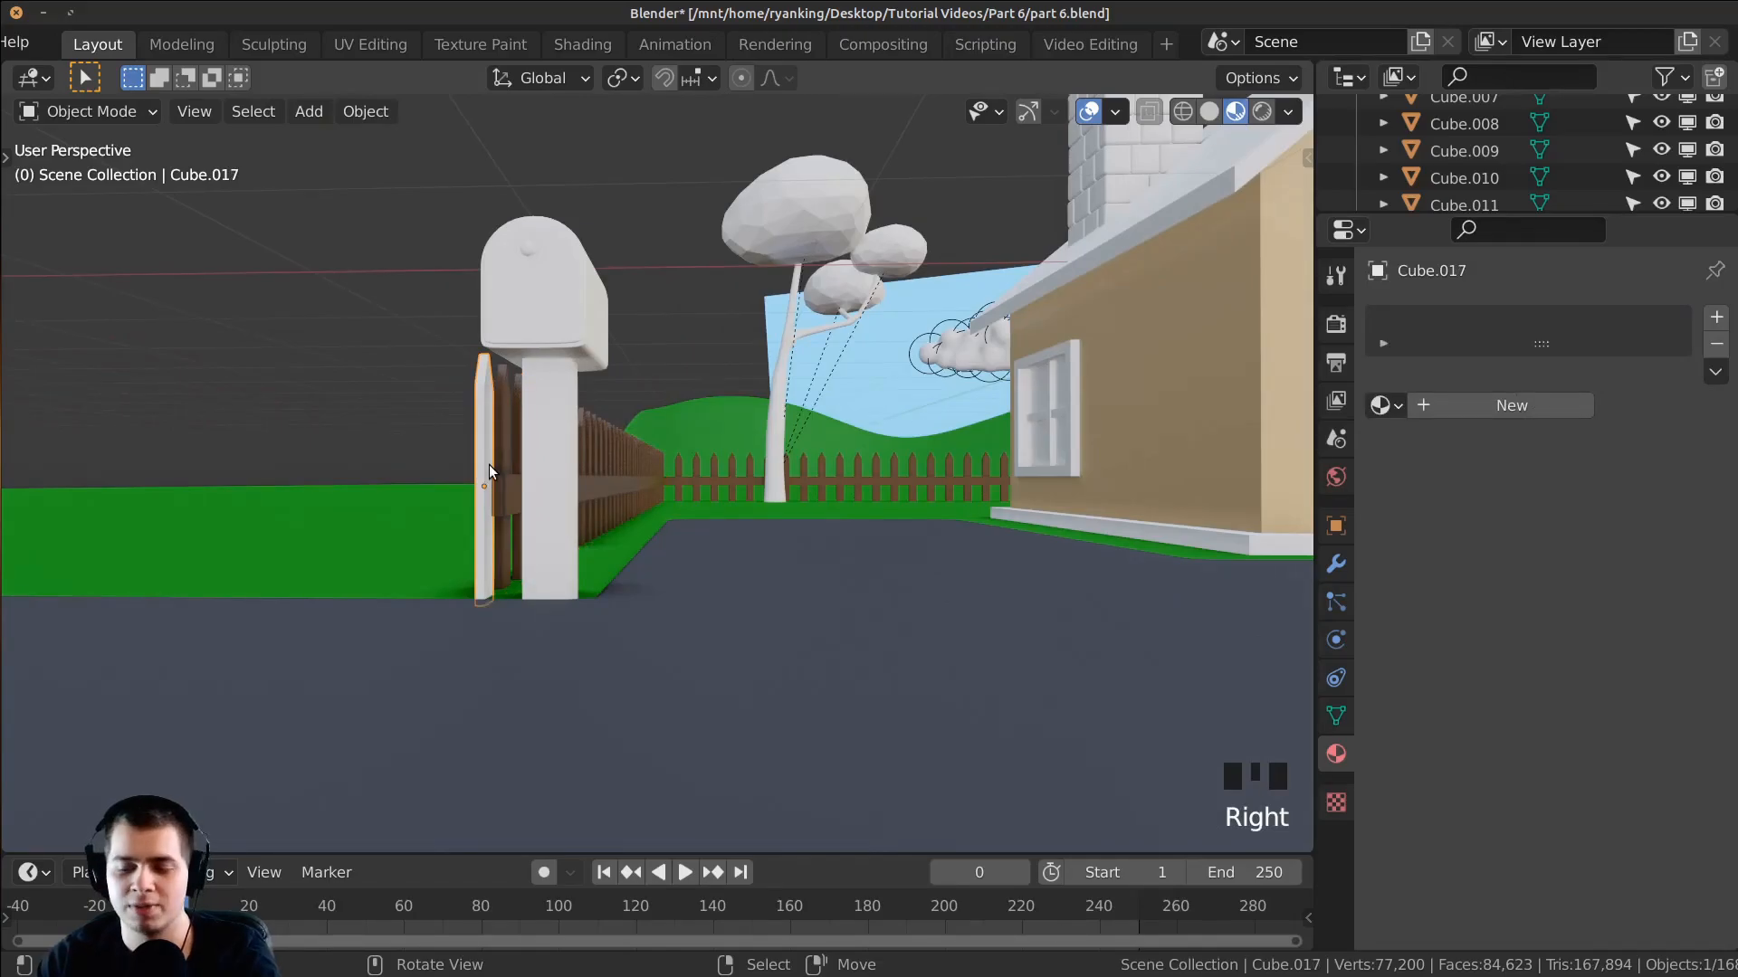
pyautogui.press('KP_Decimal')
pyautogui.moveTo(491, 467); pyautogui.dragTo(850, 491, button='middle')
pyautogui.press('g')
pyautogui.rightClick(785, 508)
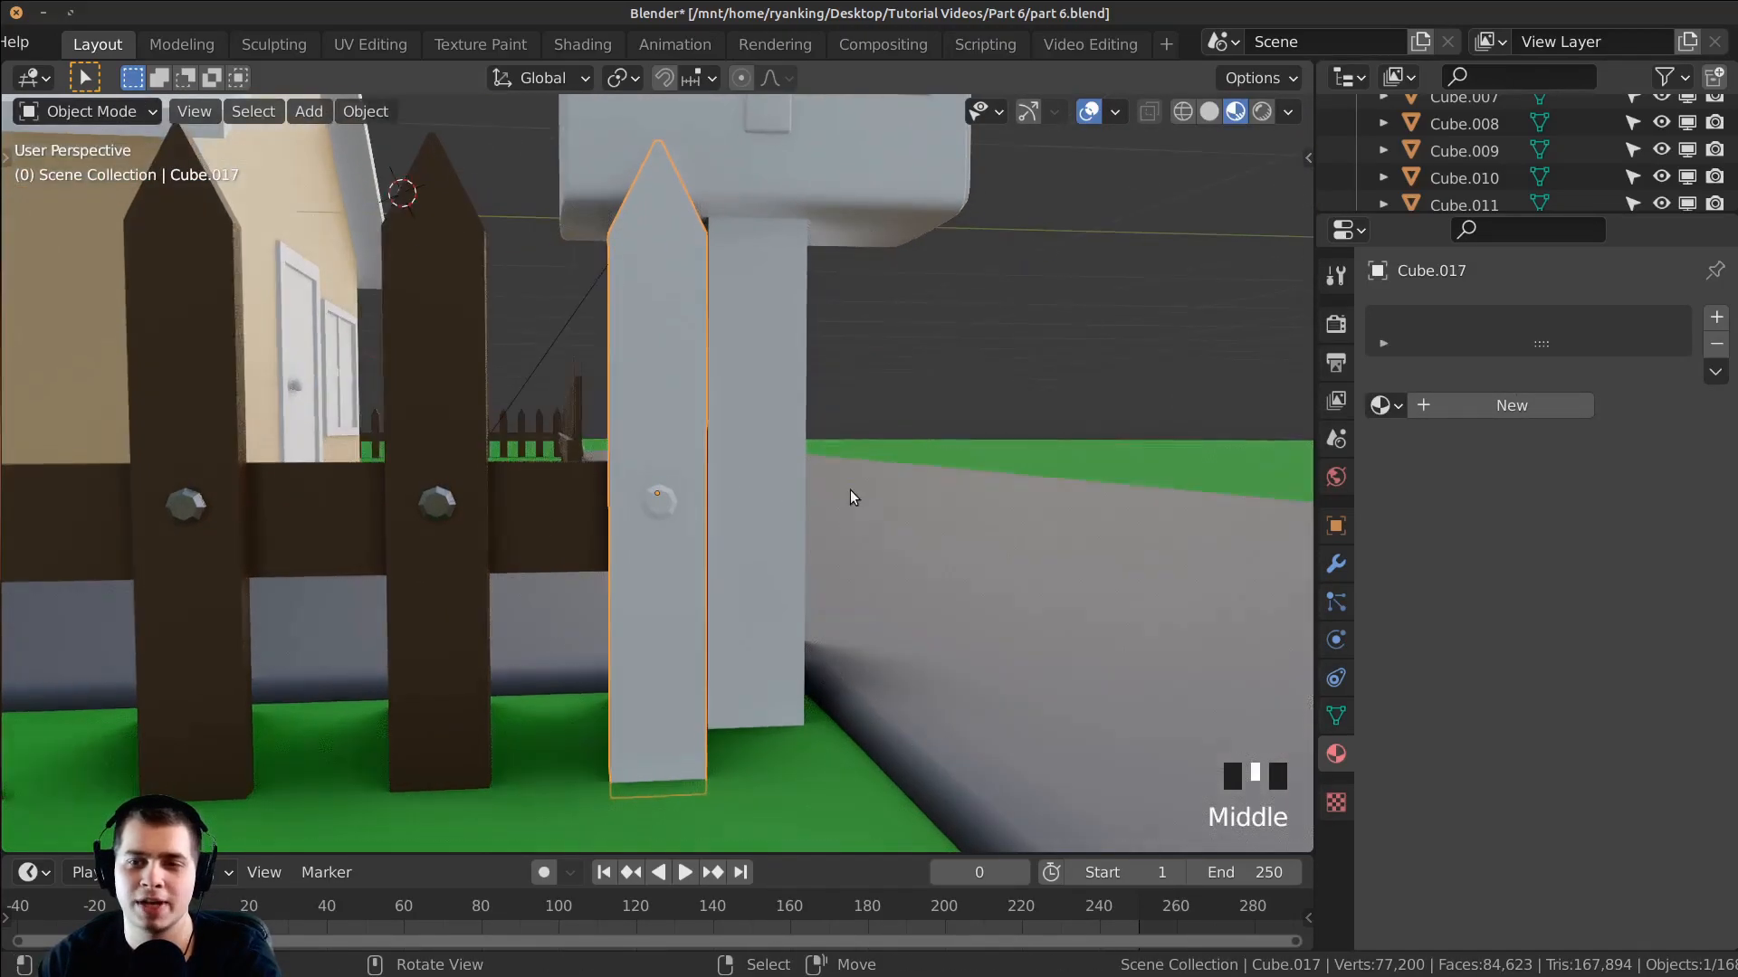
pyautogui.click(1384, 405)
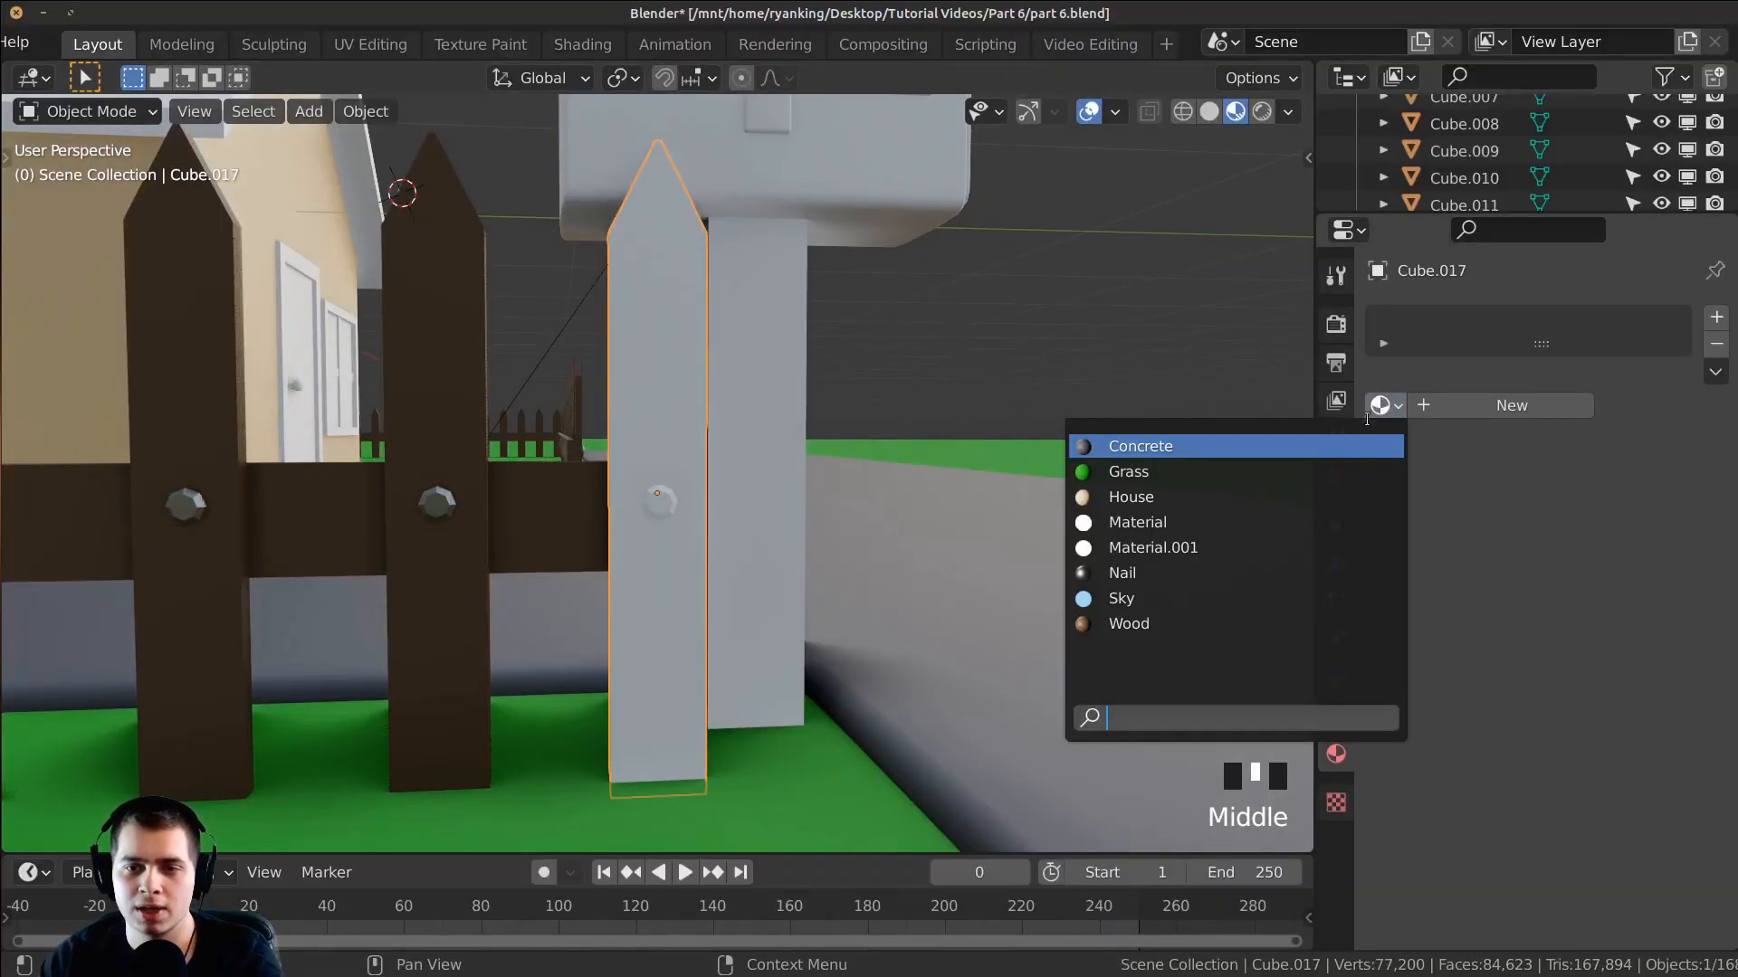
pyautogui.click(1189, 622)
# Step: Assign the existing Nail material in a second slot to only the nail of the picket beside the mailbox, then return to Object Mode
pyautogui.press('Tab')
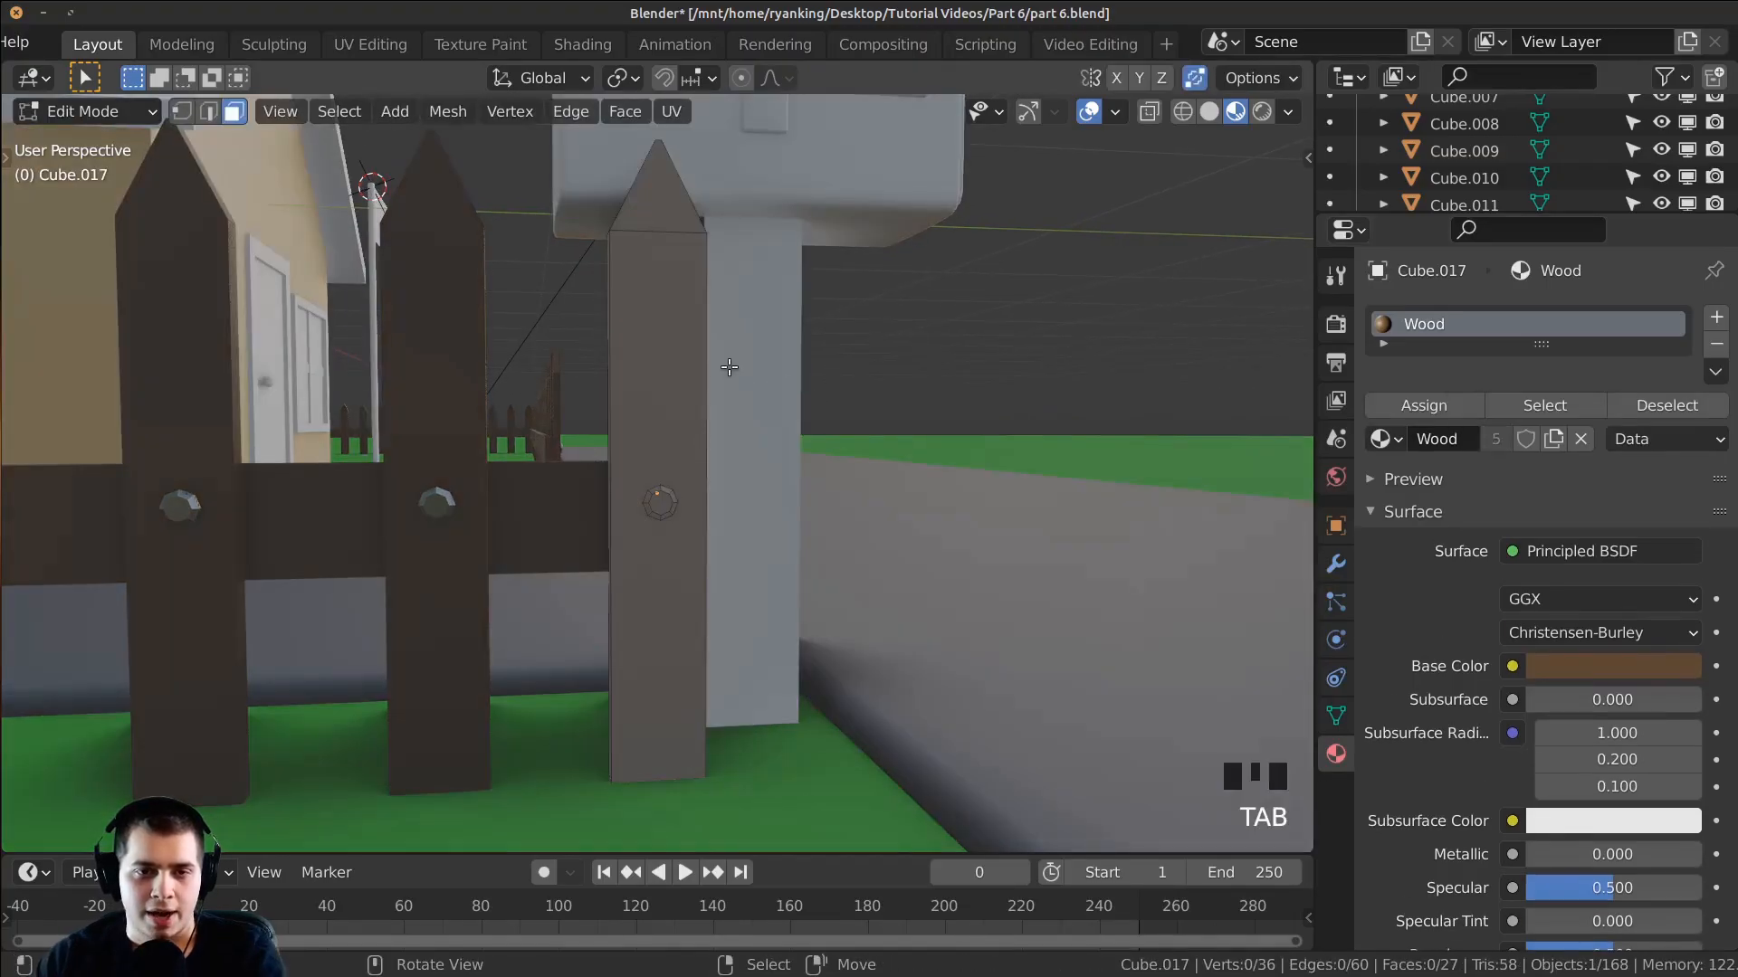
pyautogui.scroll(2, 662, 514)
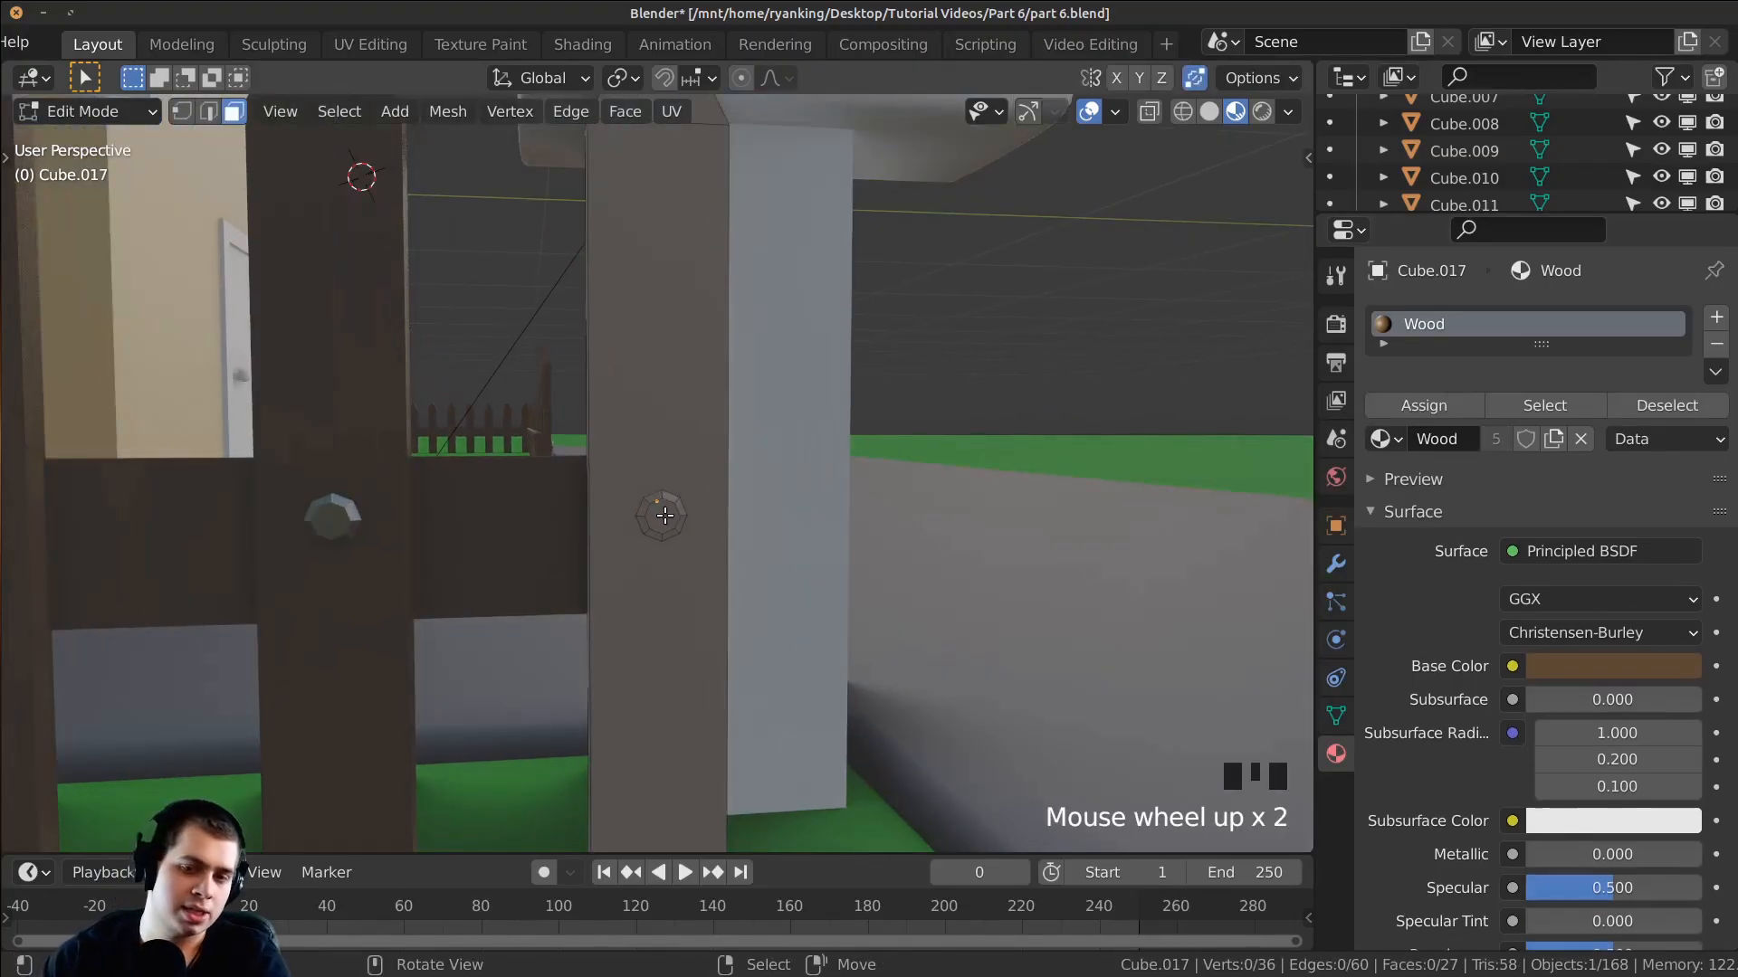
pyautogui.press('l')
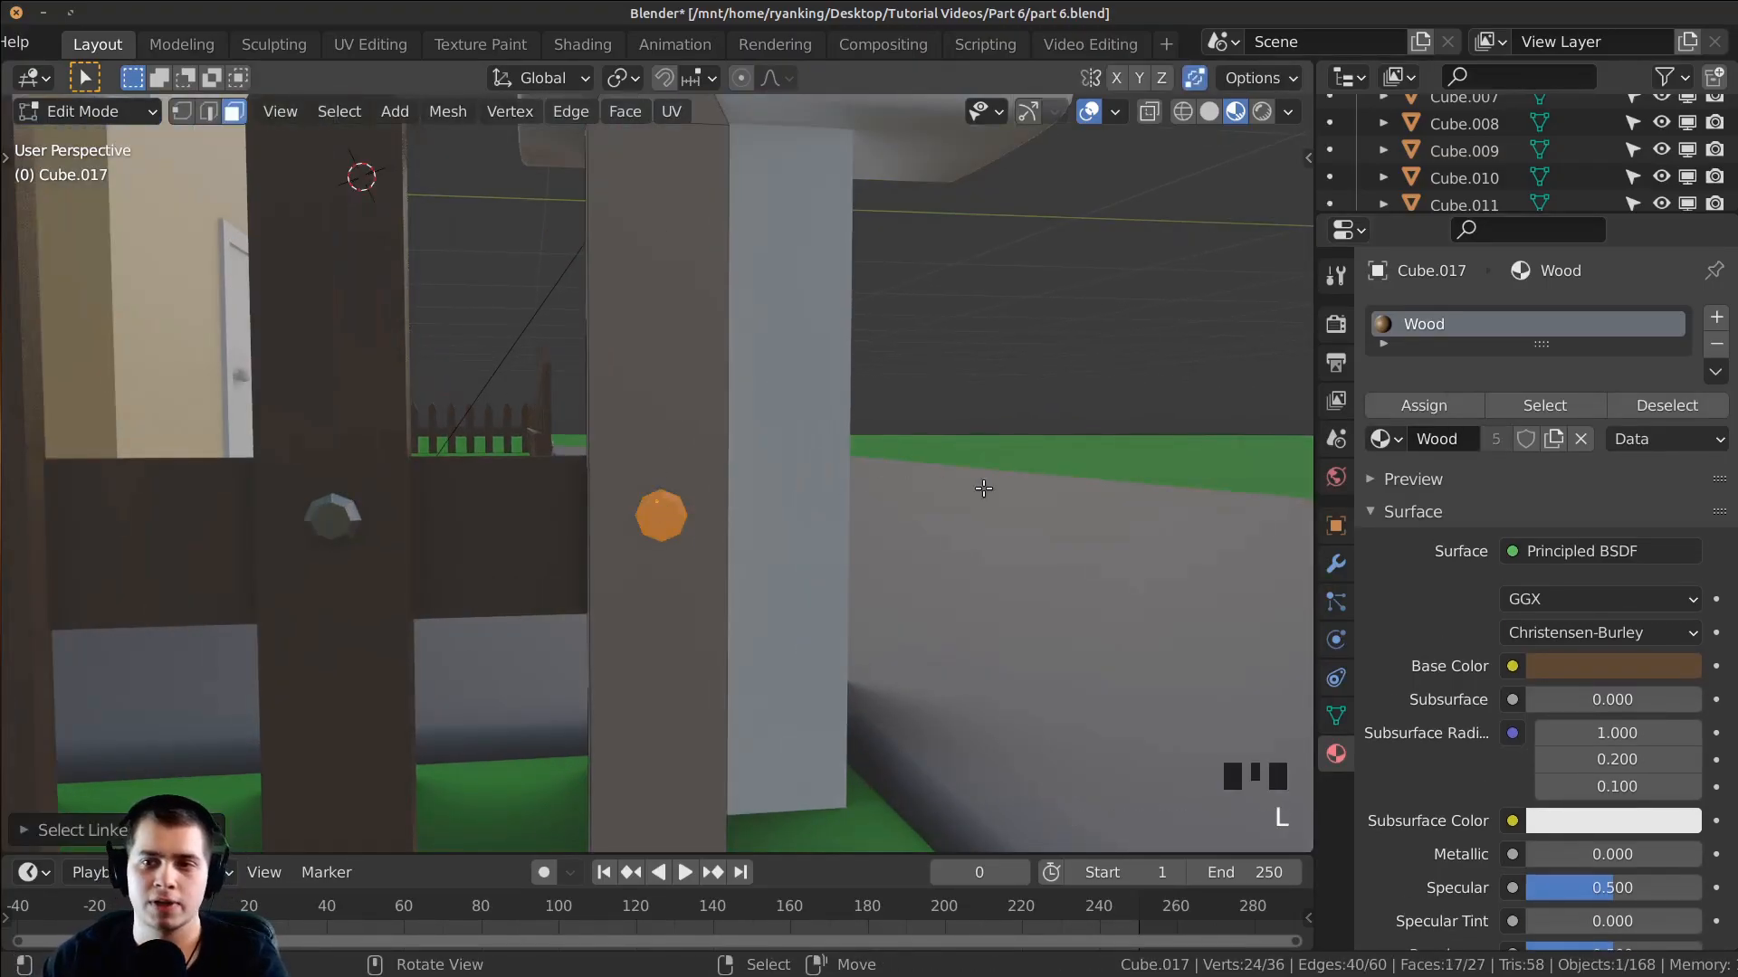
pyautogui.click(1717, 317)
pyautogui.click(1382, 501)
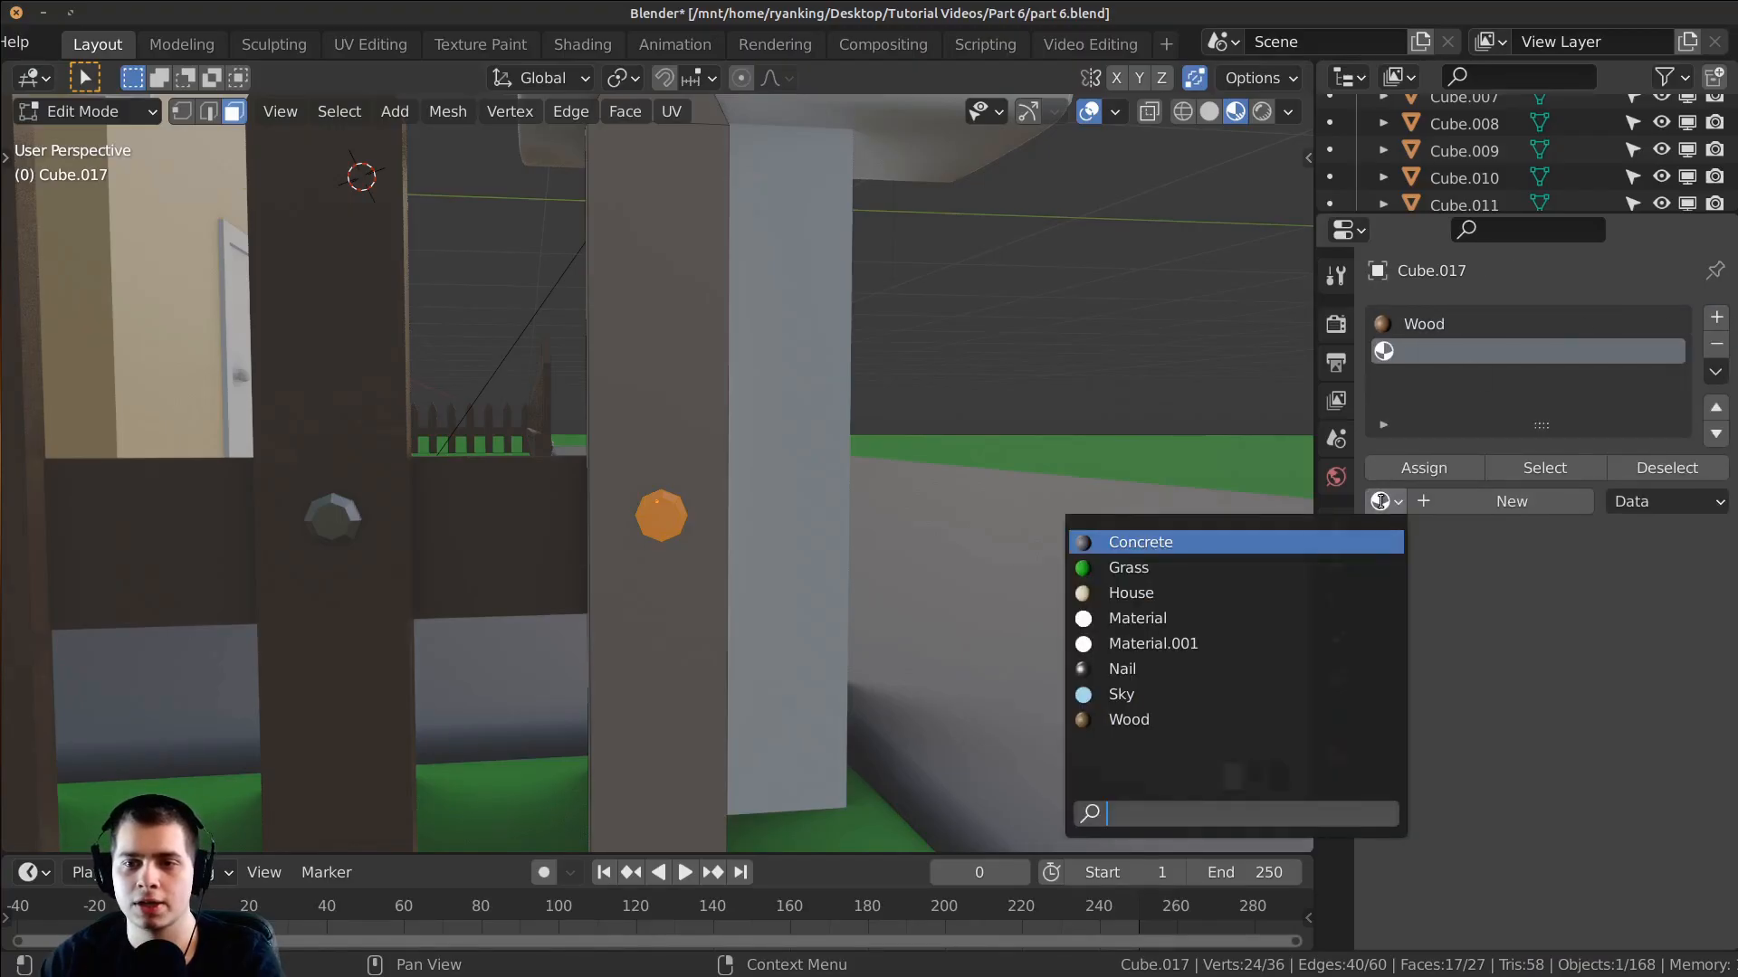
pyautogui.click(1177, 669)
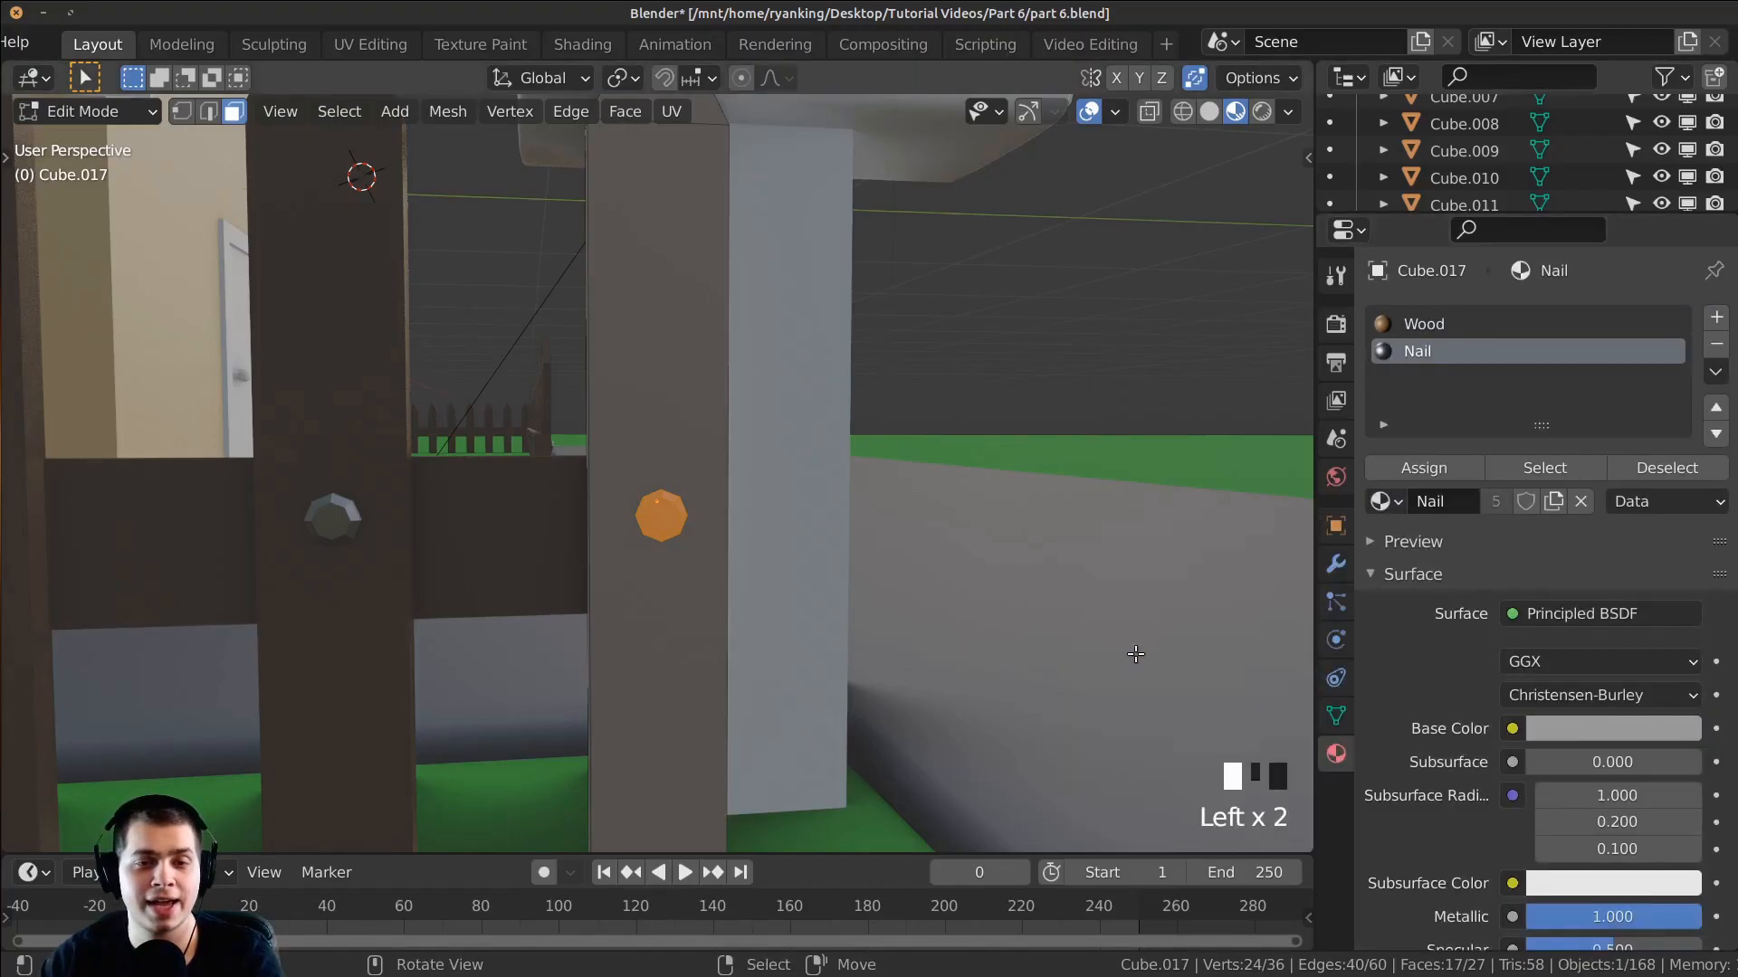
pyautogui.click(1398, 470)
pyautogui.press('Tab')
pyautogui.scroll(-4, 851, 496)
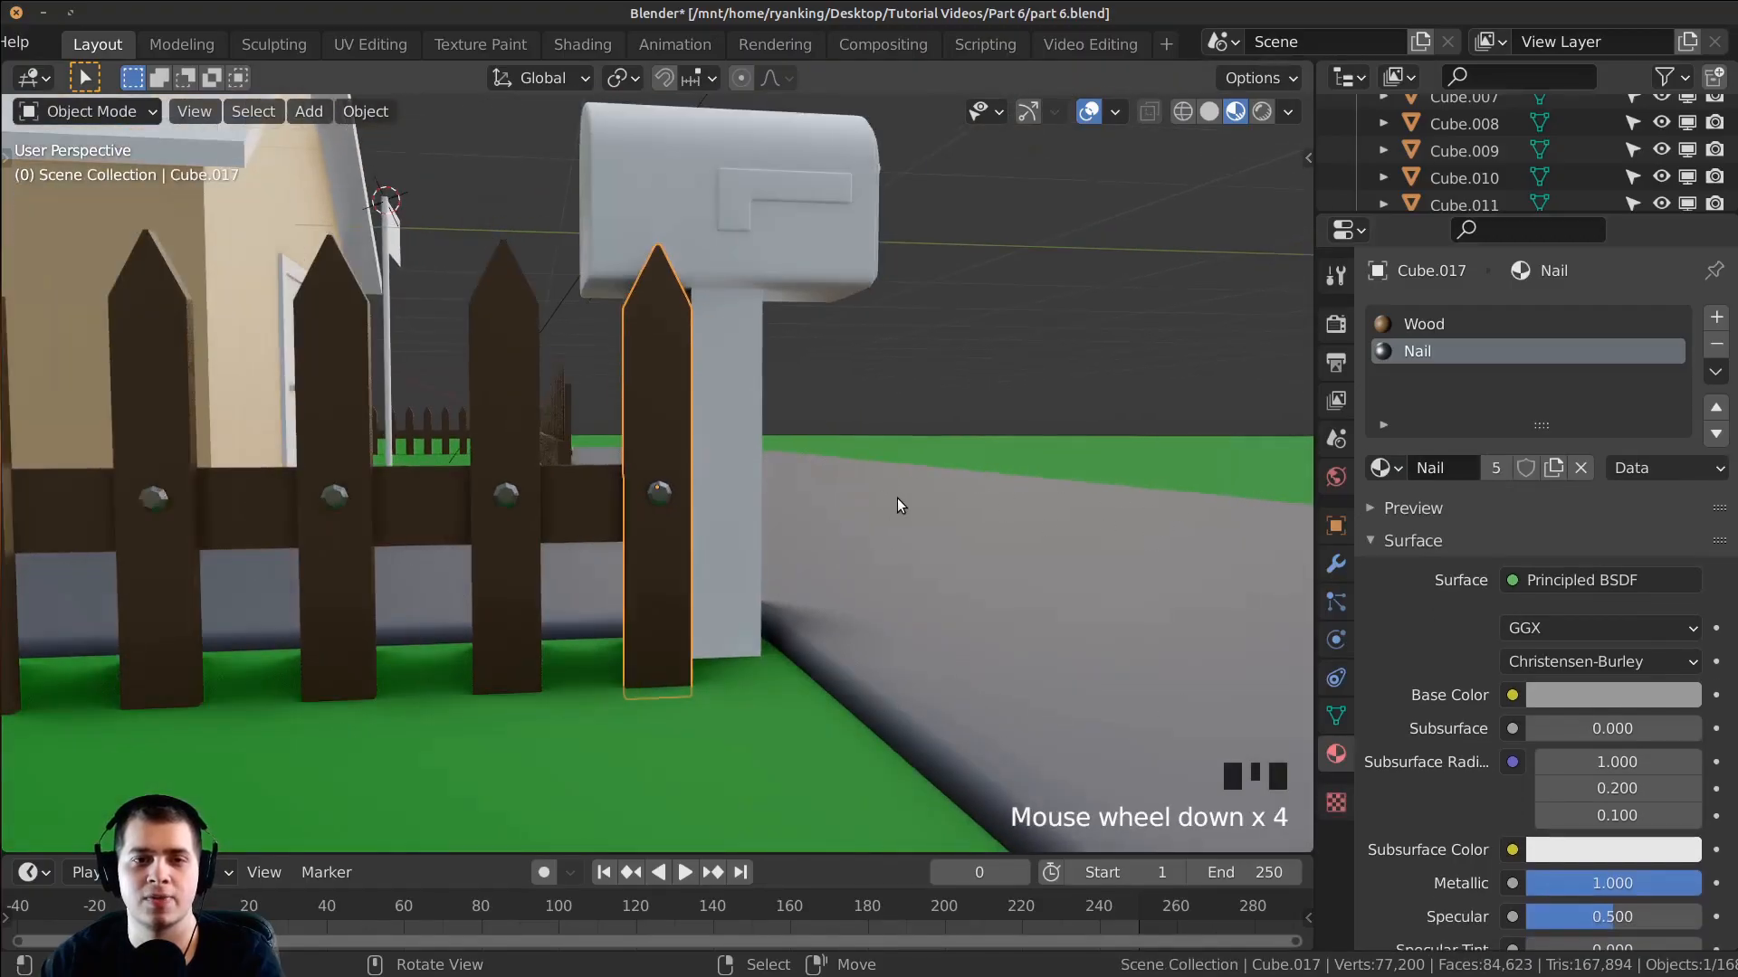
# Step: Return to the camera view with nothing selected and save the file
pyautogui.press('KP_0')
pyautogui.hotkey('alt', 'a')
pyautogui.keyDown('shift'); pyautogui.moveTo(806, 171); pyautogui.dragTo(747, 554, button='middle'); pyautogui.keyUp('shift')
pyautogui.scroll(2, 849, 597)
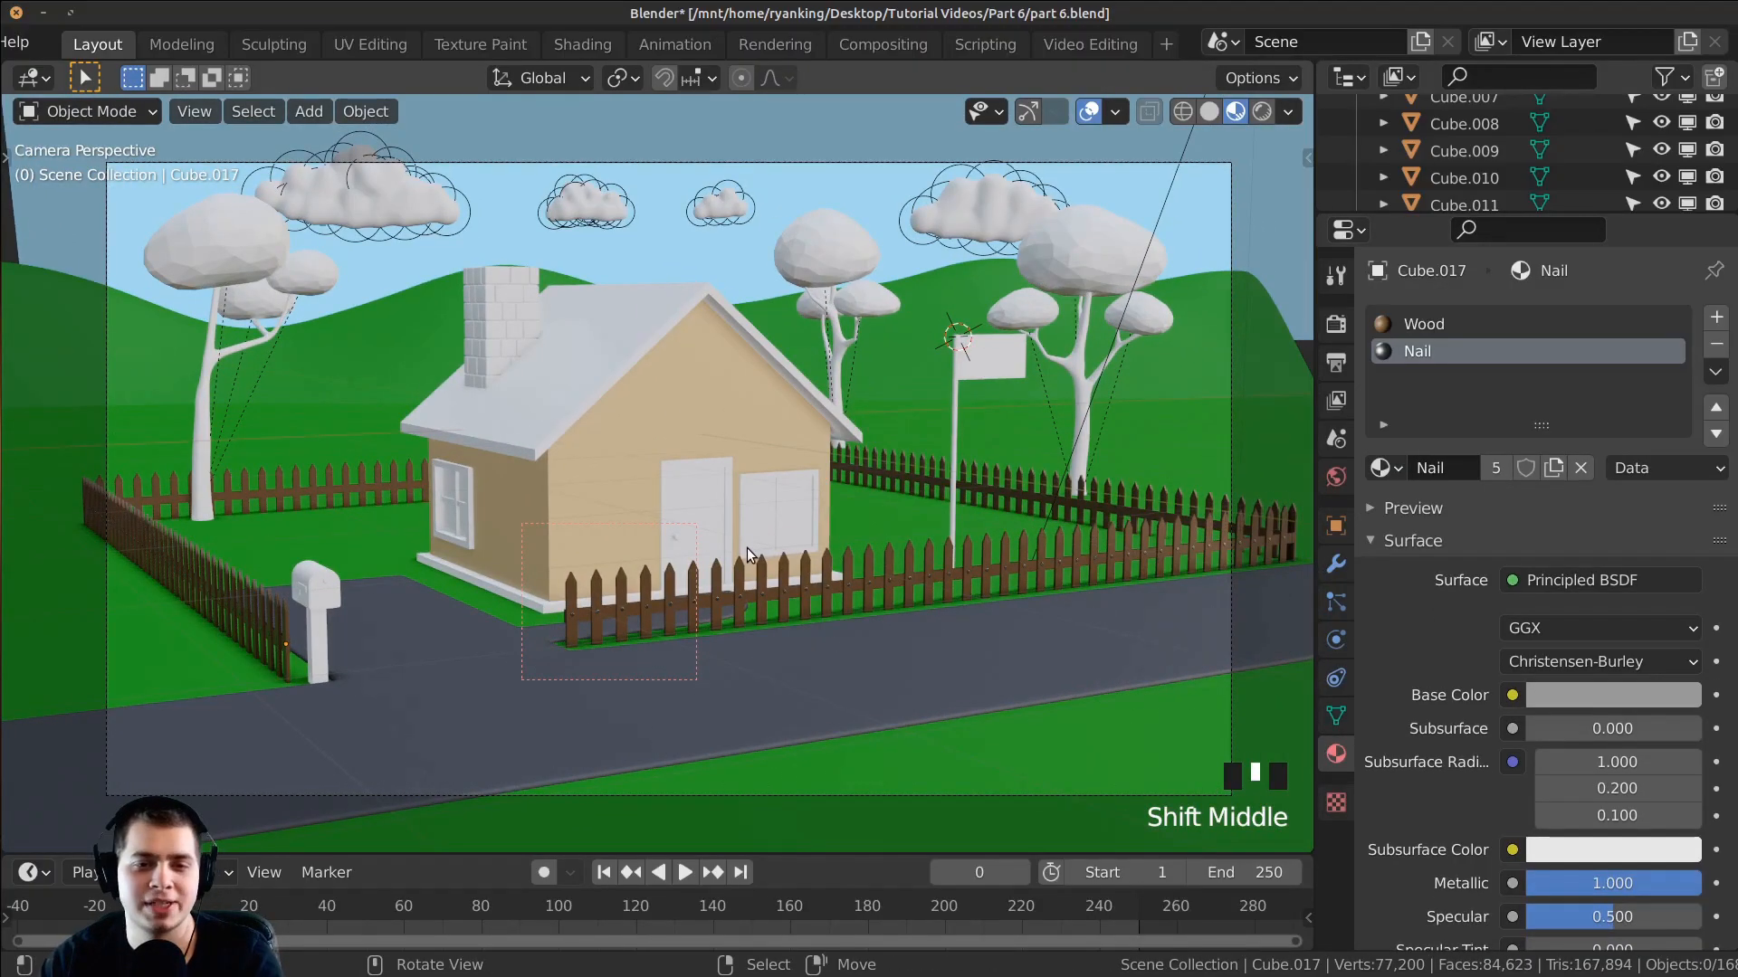
pyautogui.hotkey('ctrl', 's')
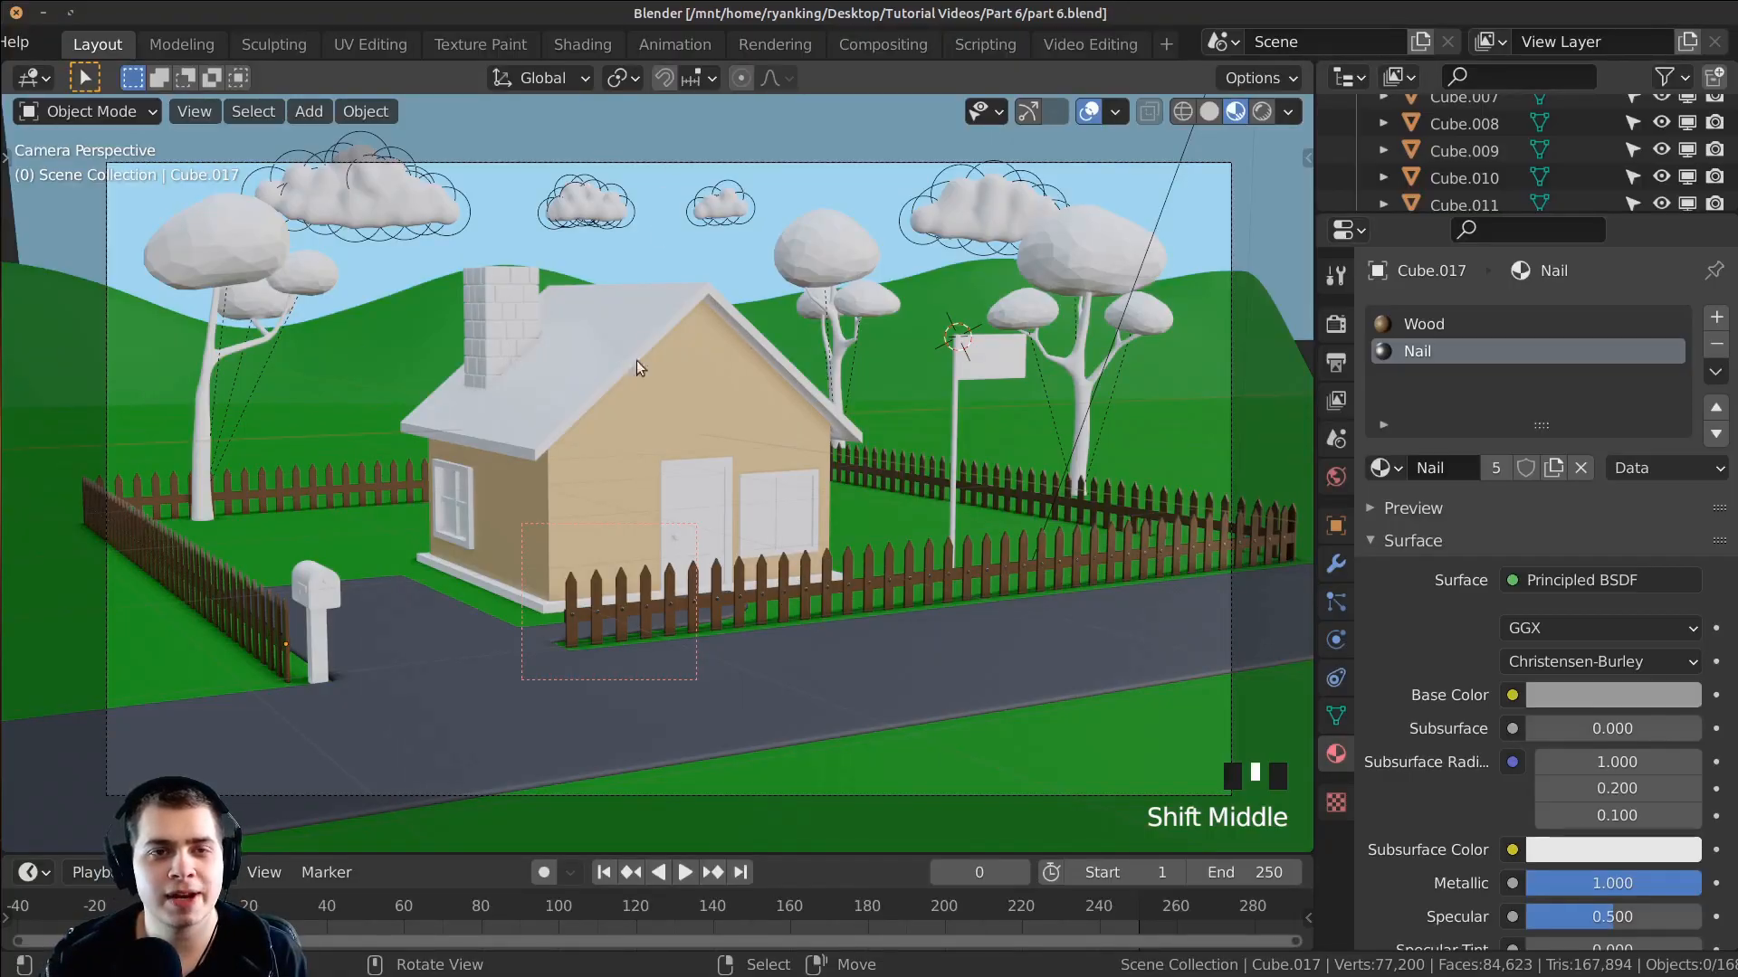
# Step: Switch to the Shading workspace and show the scene through the camera
pyautogui.click(583, 44)
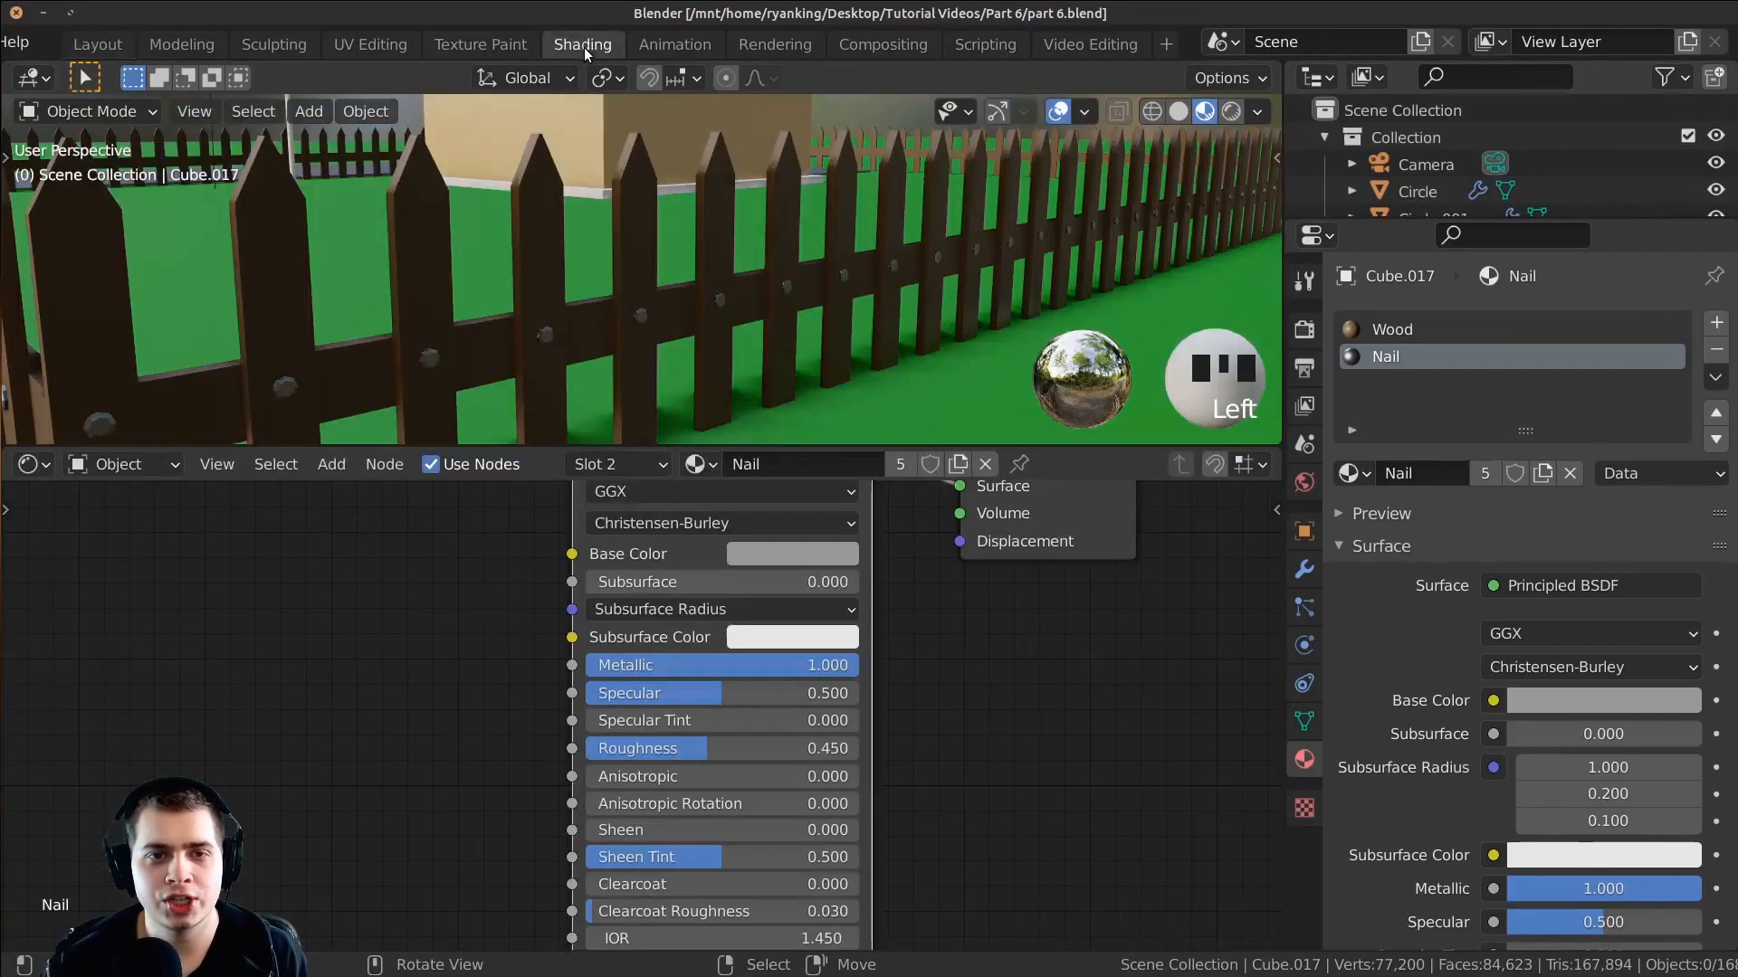
pyautogui.scroll(-8, 614, 366)
pyautogui.scroll(-3, 620, 353)
pyautogui.press('KP_0')
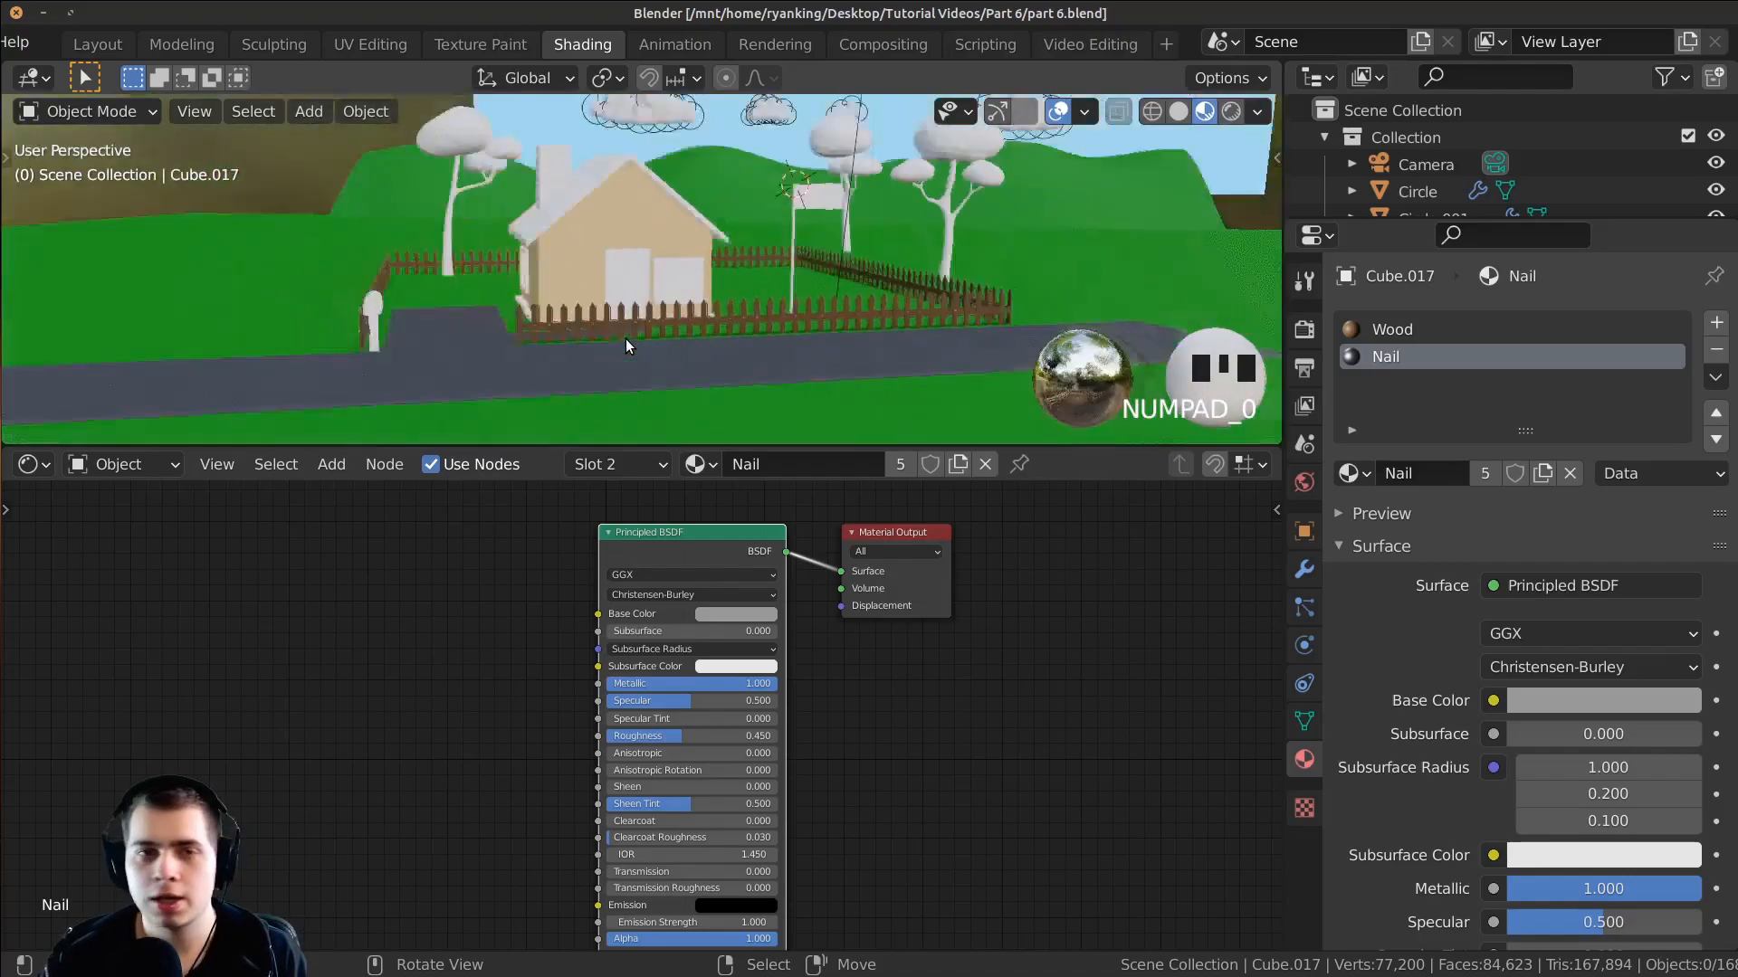
pyautogui.keyDown('shift'); pyautogui.moveTo(748, 252); pyautogui.dragTo(774, 277, button='middle'); pyautogui.keyUp('shift')
pyautogui.scroll(3, 773, 225)
pyautogui.scroll(1, 752, 296)
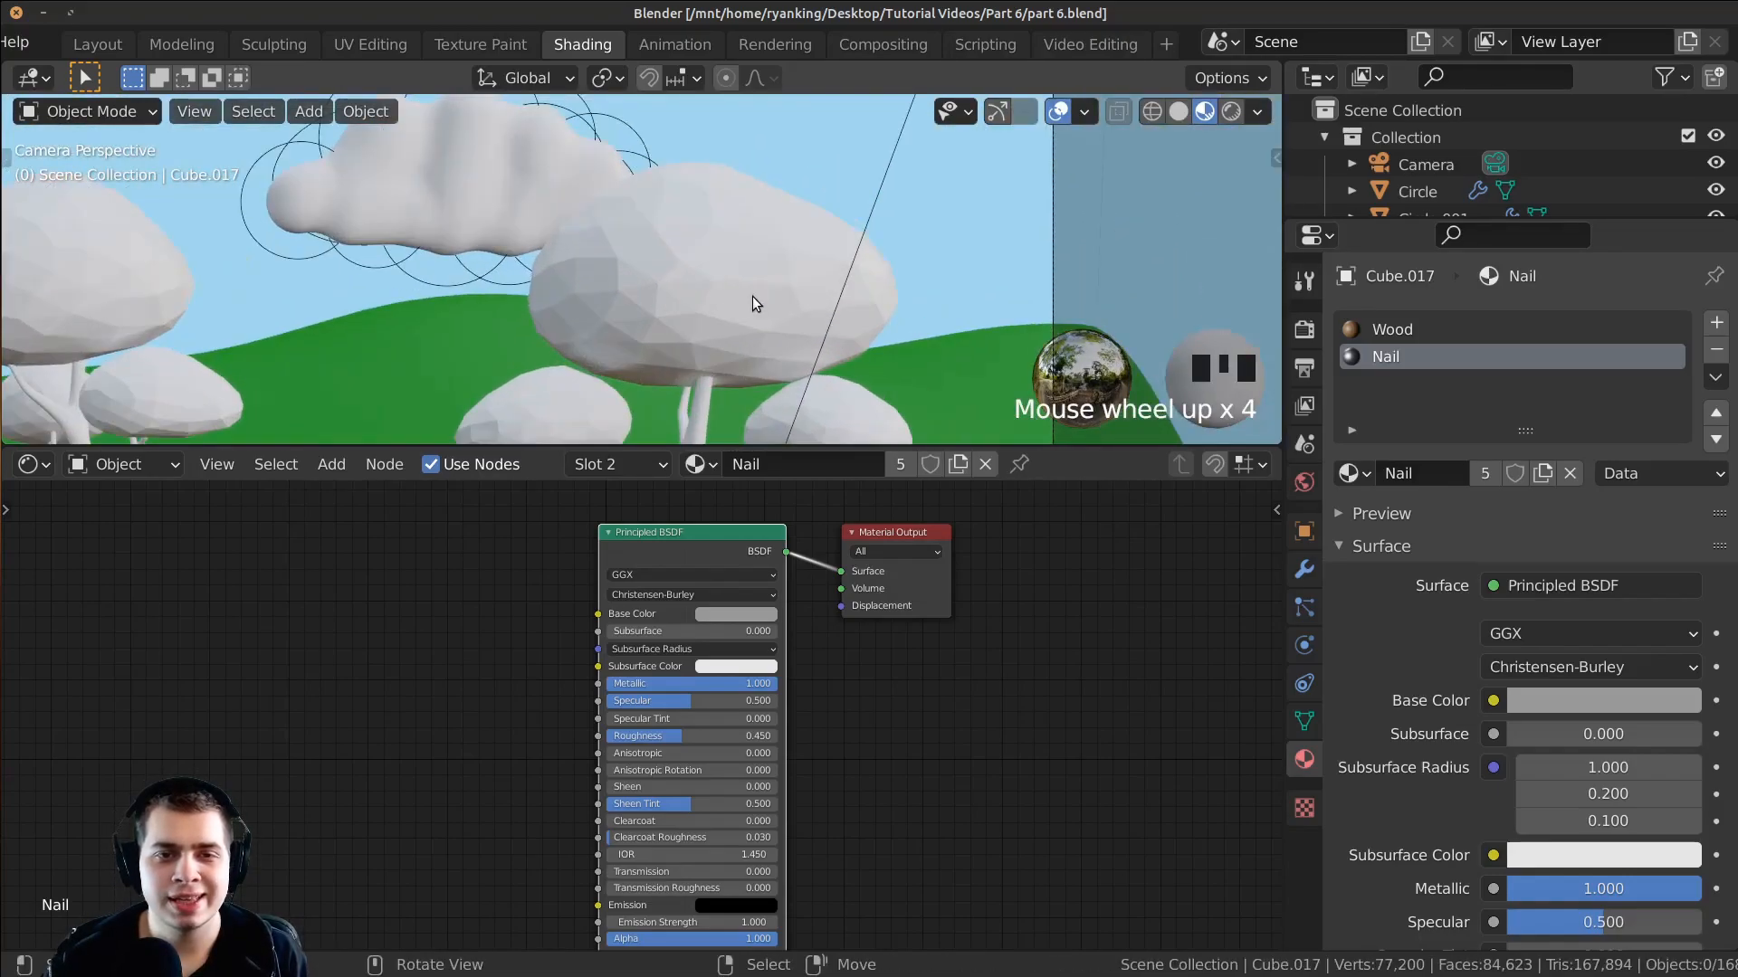
# Step: Give the large foliage ball of the tree behind the flag a new material named Tree
pyautogui.rightClick(730, 323)
pyautogui.scroll(-3, 617, 288)
pyautogui.scroll(1, 617, 288)
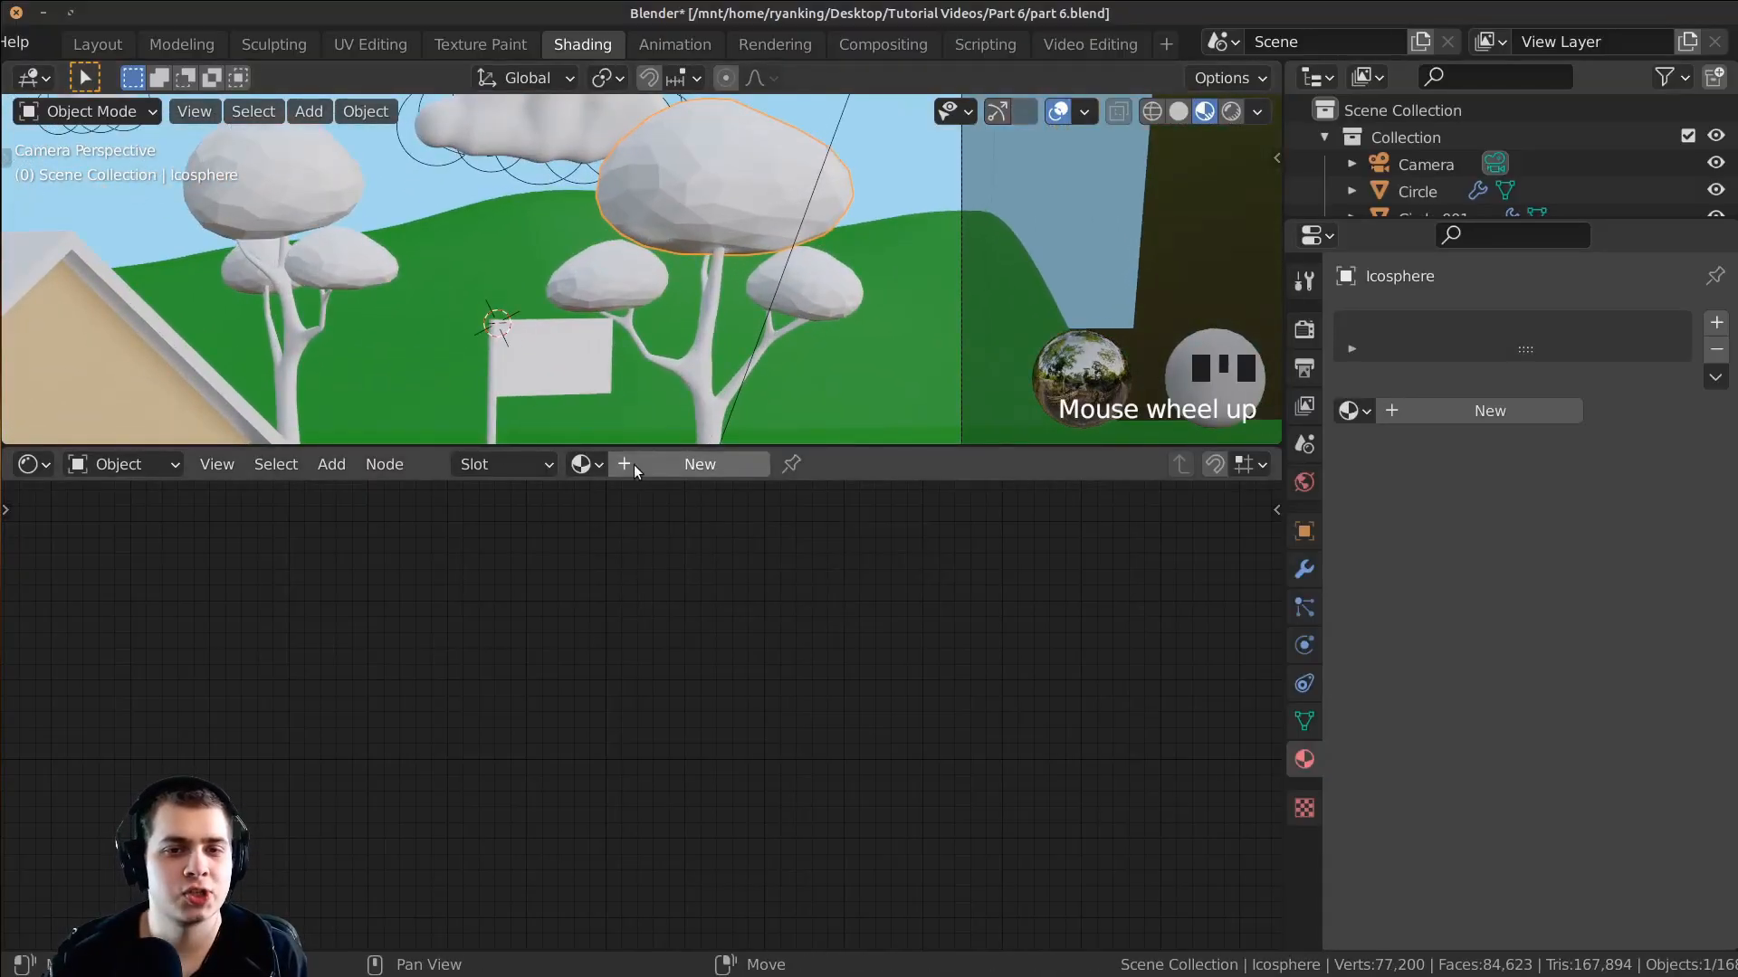
pyautogui.scroll(-1, 671, 372)
pyautogui.click(677, 467)
pyautogui.doubleClick(784, 459)
pyautogui.write('Tree')
pyautogui.press('Return')
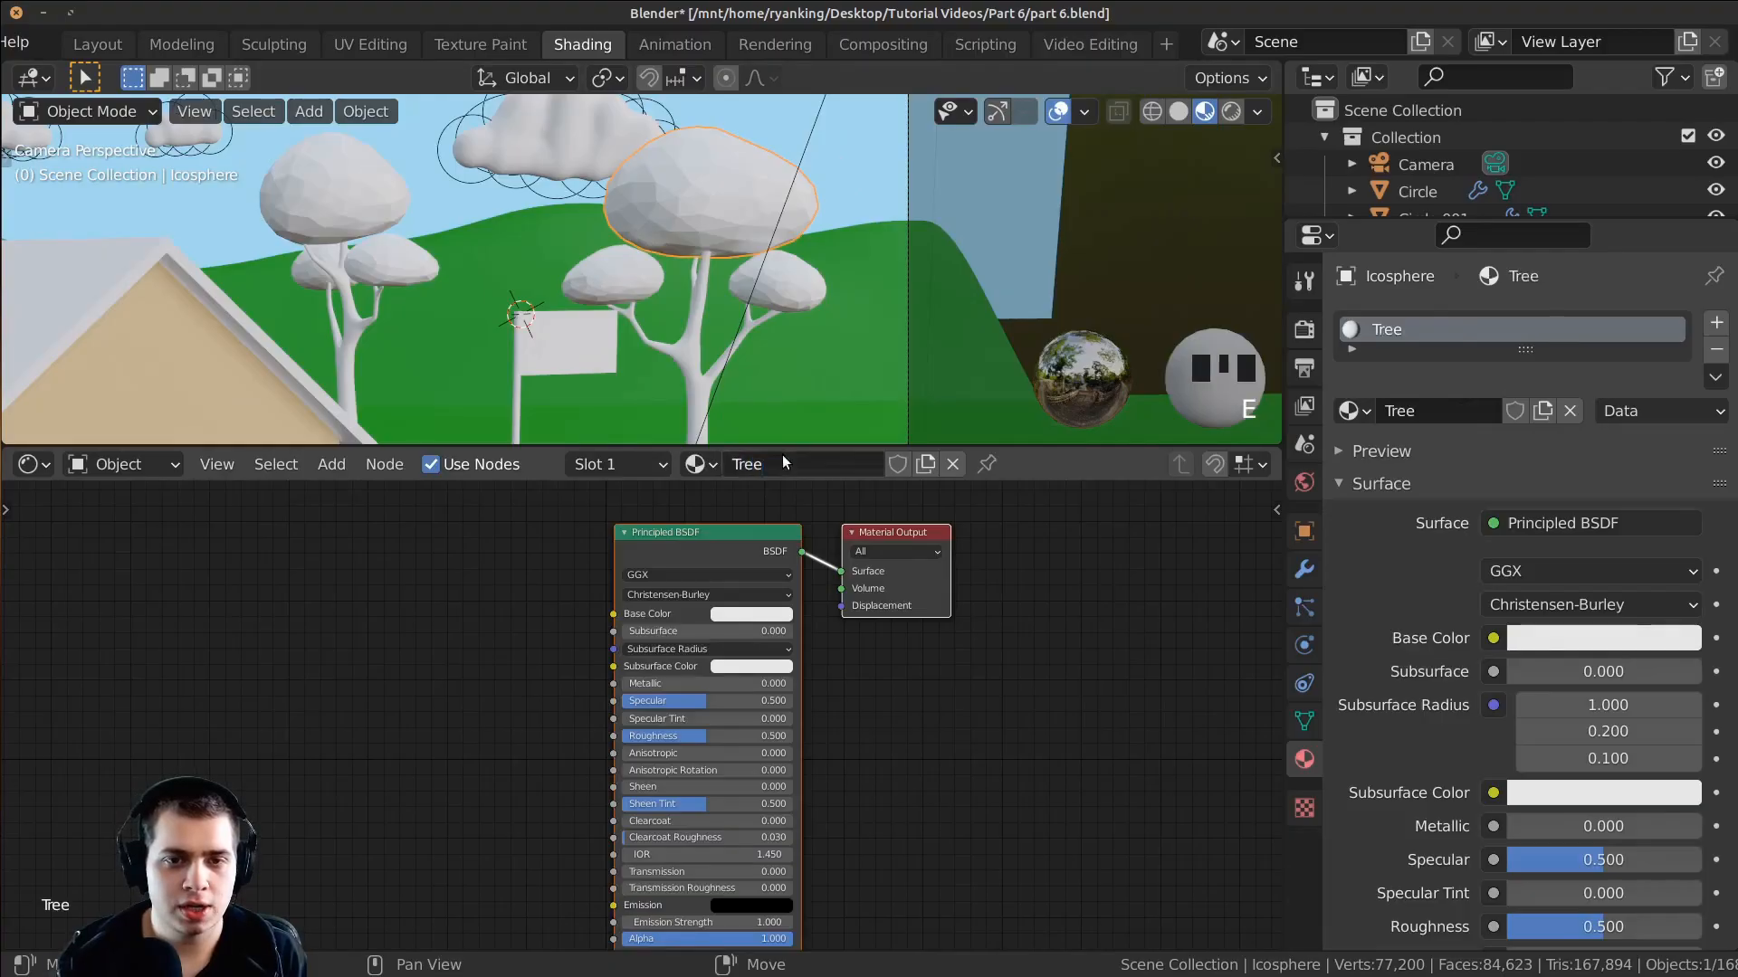
# Step: Set the Tree material's base color to a medium green
pyautogui.scroll(2, 756, 706)
pyautogui.click(759, 707)
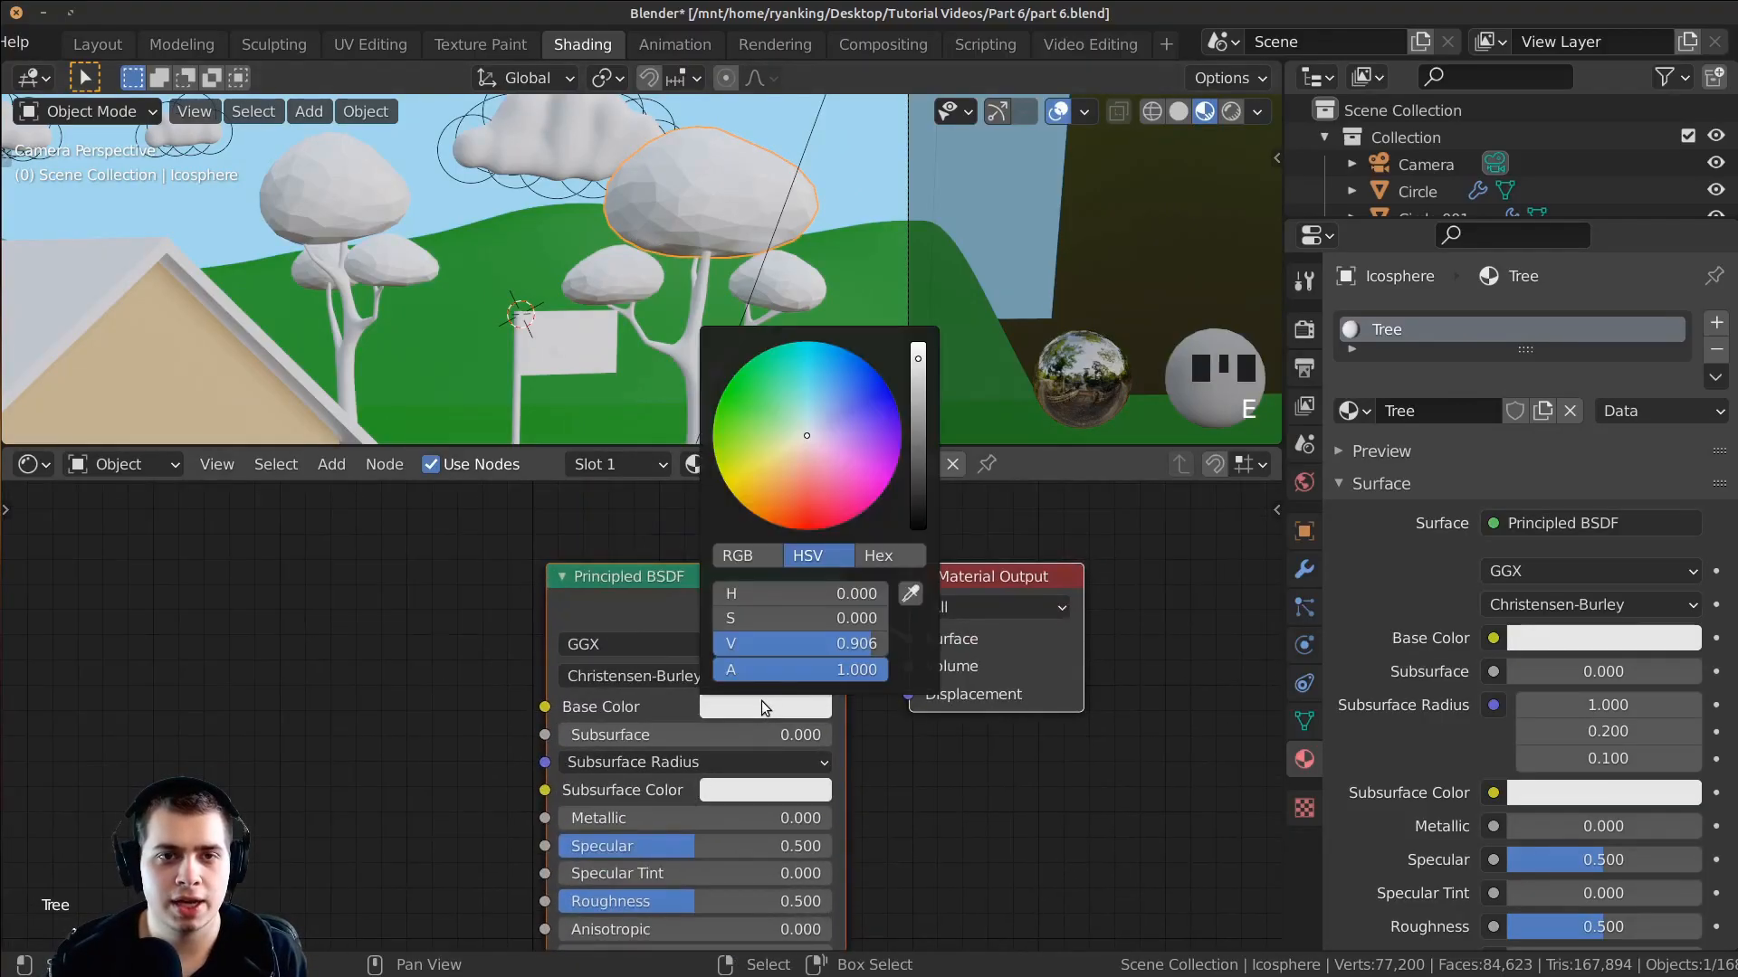
pyautogui.moveTo(804, 453); pyautogui.dragTo(742, 406)
pyautogui.moveTo(918, 380); pyautogui.dragTo(917, 392)
# Step: Display the 3D viewport in Rendered shading with the camera frame in view
pyautogui.press('z')
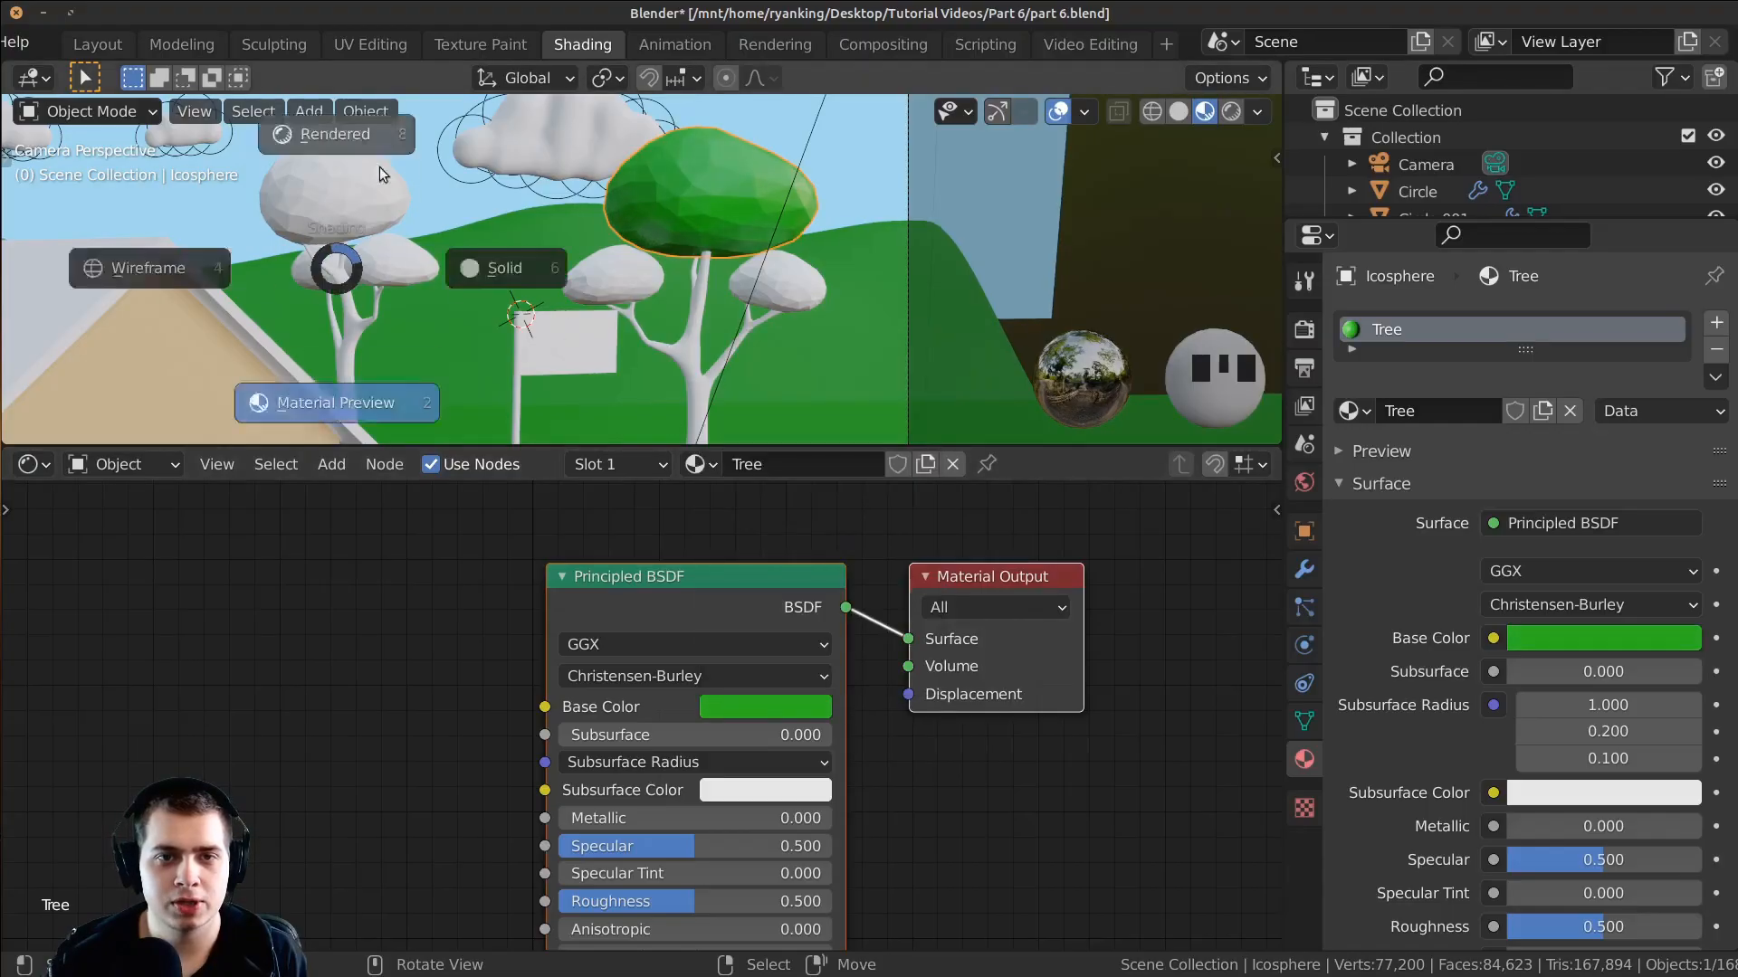
pyautogui.click(373, 188)
pyautogui.scroll(-2, 637, 312)
pyautogui.keyDown('shift'); pyautogui.moveTo(638, 308); pyautogui.dragTo(861, 302, button='middle'); pyautogui.keyUp('shift')
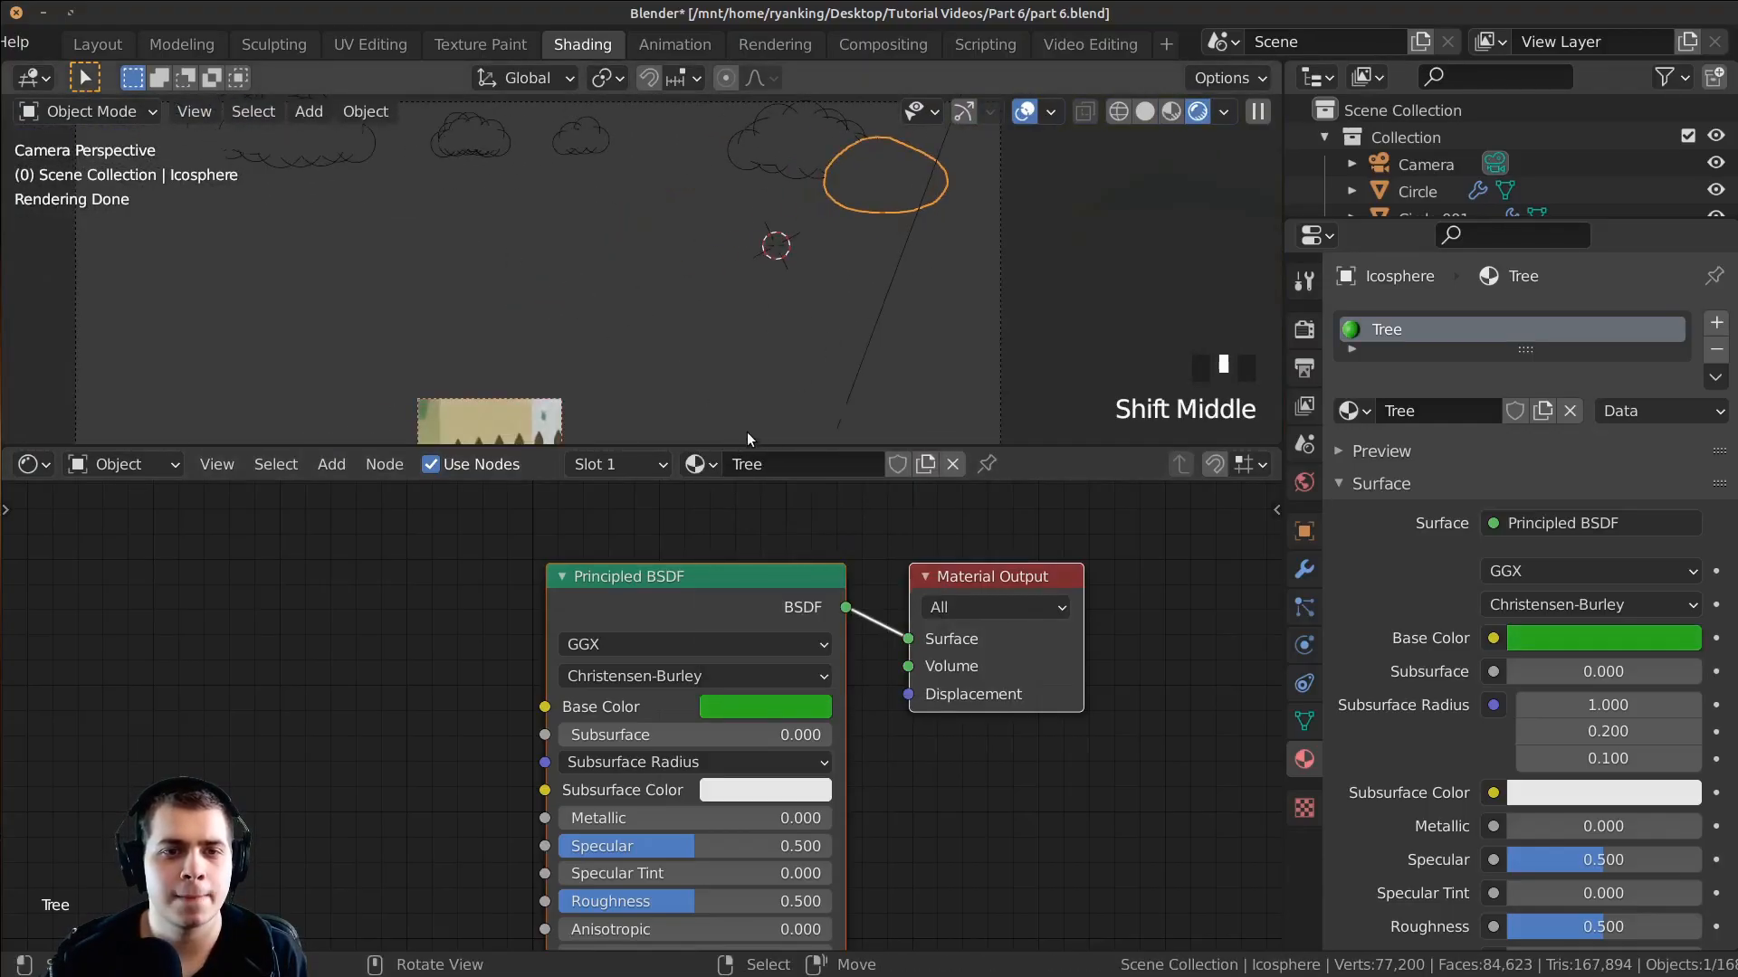
# Step: Enlarge the 3D viewport over the node editor and set the render region to cover the whole camera frame
pyautogui.moveTo(751, 444); pyautogui.dragTo(768, 541)
pyautogui.scroll(-3, 767, 438)
pyautogui.hotkey('ctrl', 'b')
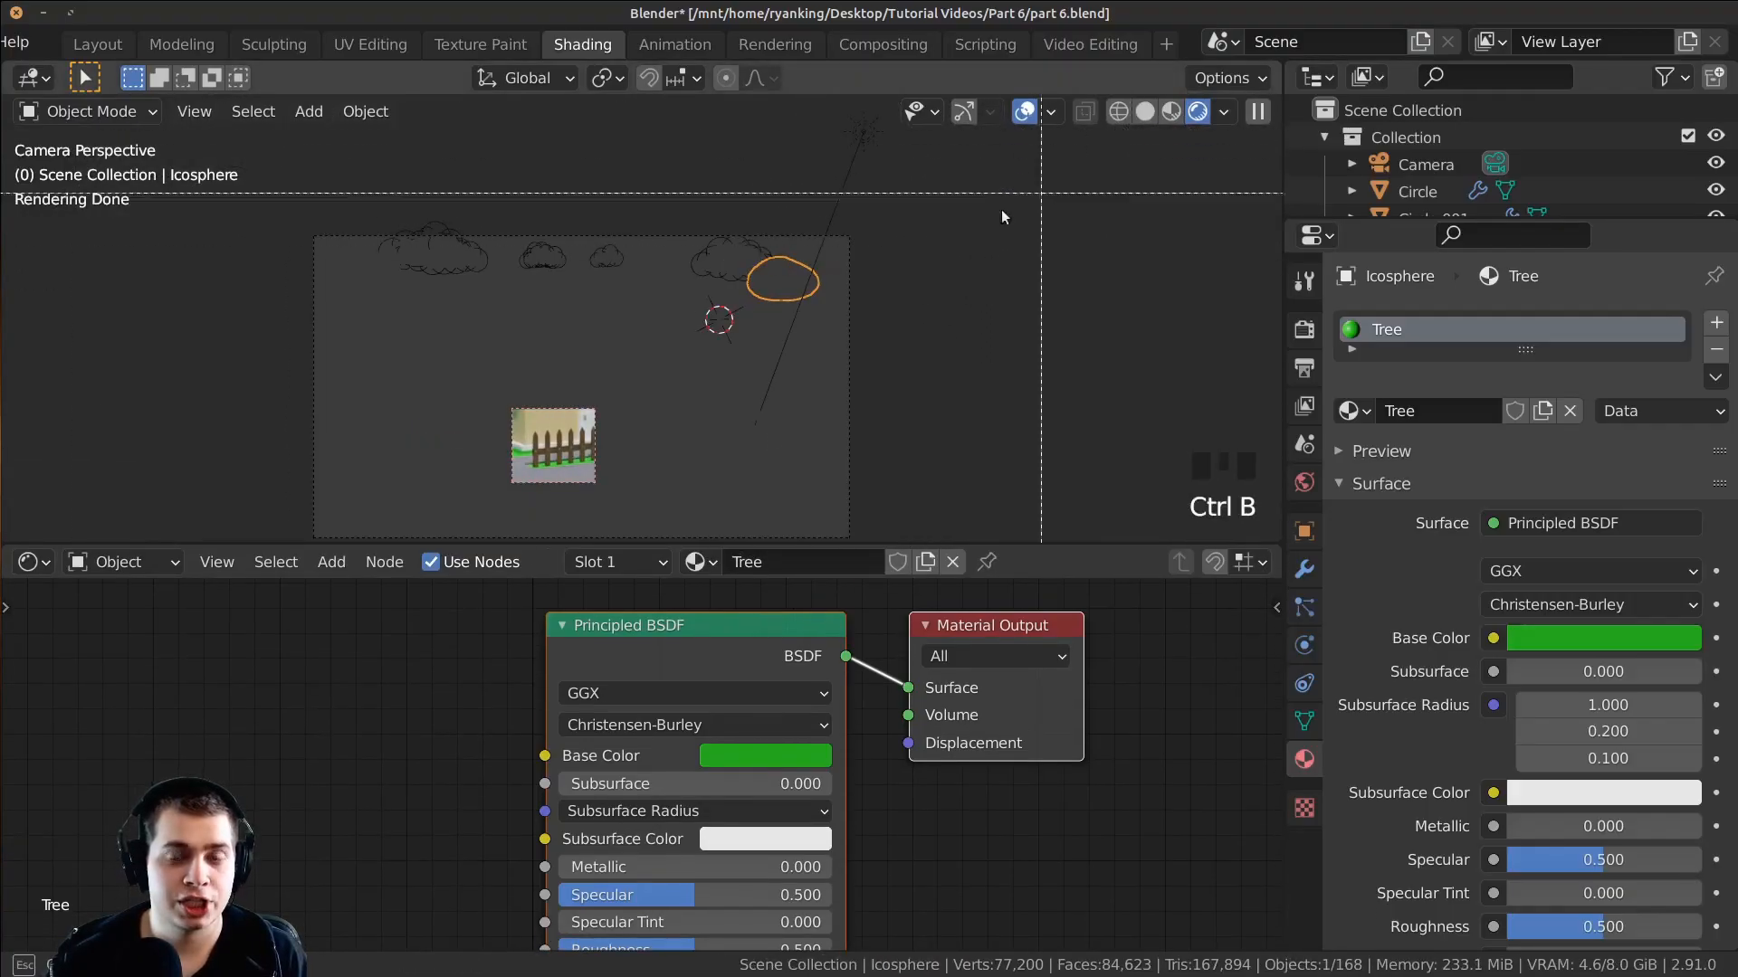
pyautogui.moveTo(954, 181); pyautogui.dragTo(103, 567)
pyautogui.keyDown('shift'); pyautogui.moveTo(625, 380); pyautogui.dragTo(631, 366, button='middle'); pyautogui.keyUp('shift')
pyautogui.keyDown('shift'); pyautogui.moveTo(638, 327); pyautogui.dragTo(746, 306, button='middle'); pyautogui.keyUp('shift')
pyautogui.press('a')
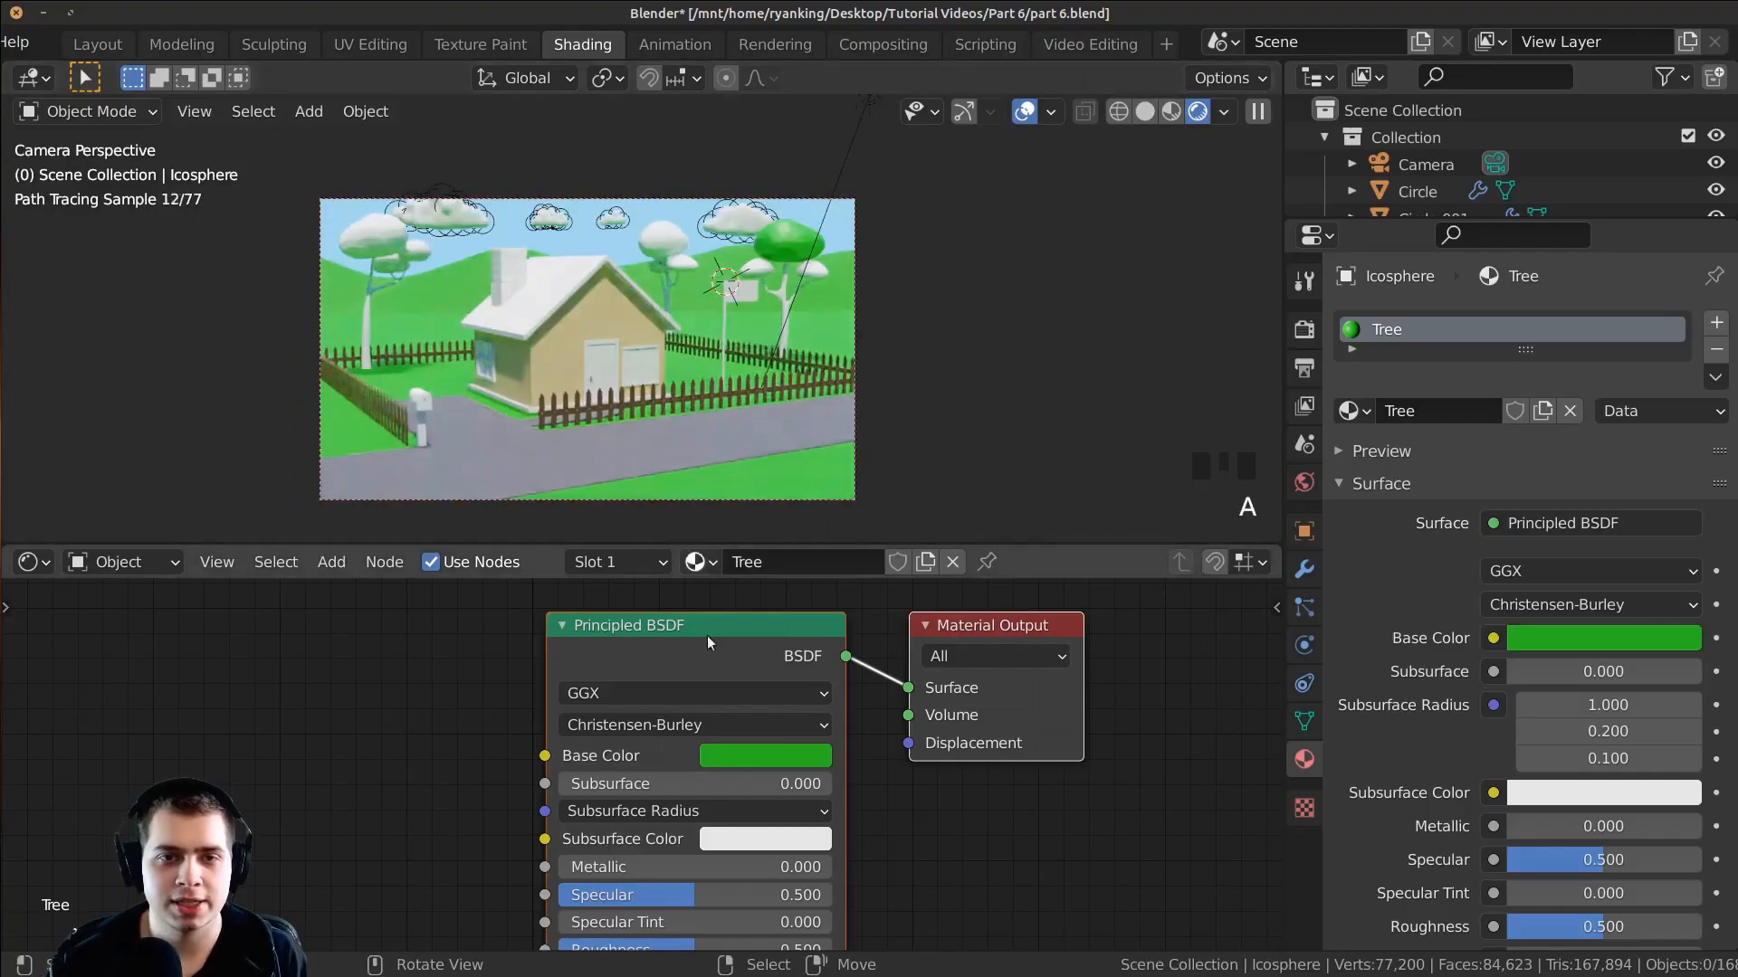
pyautogui.moveTo(706, 815); pyautogui.dragTo(705, 699, button='middle')
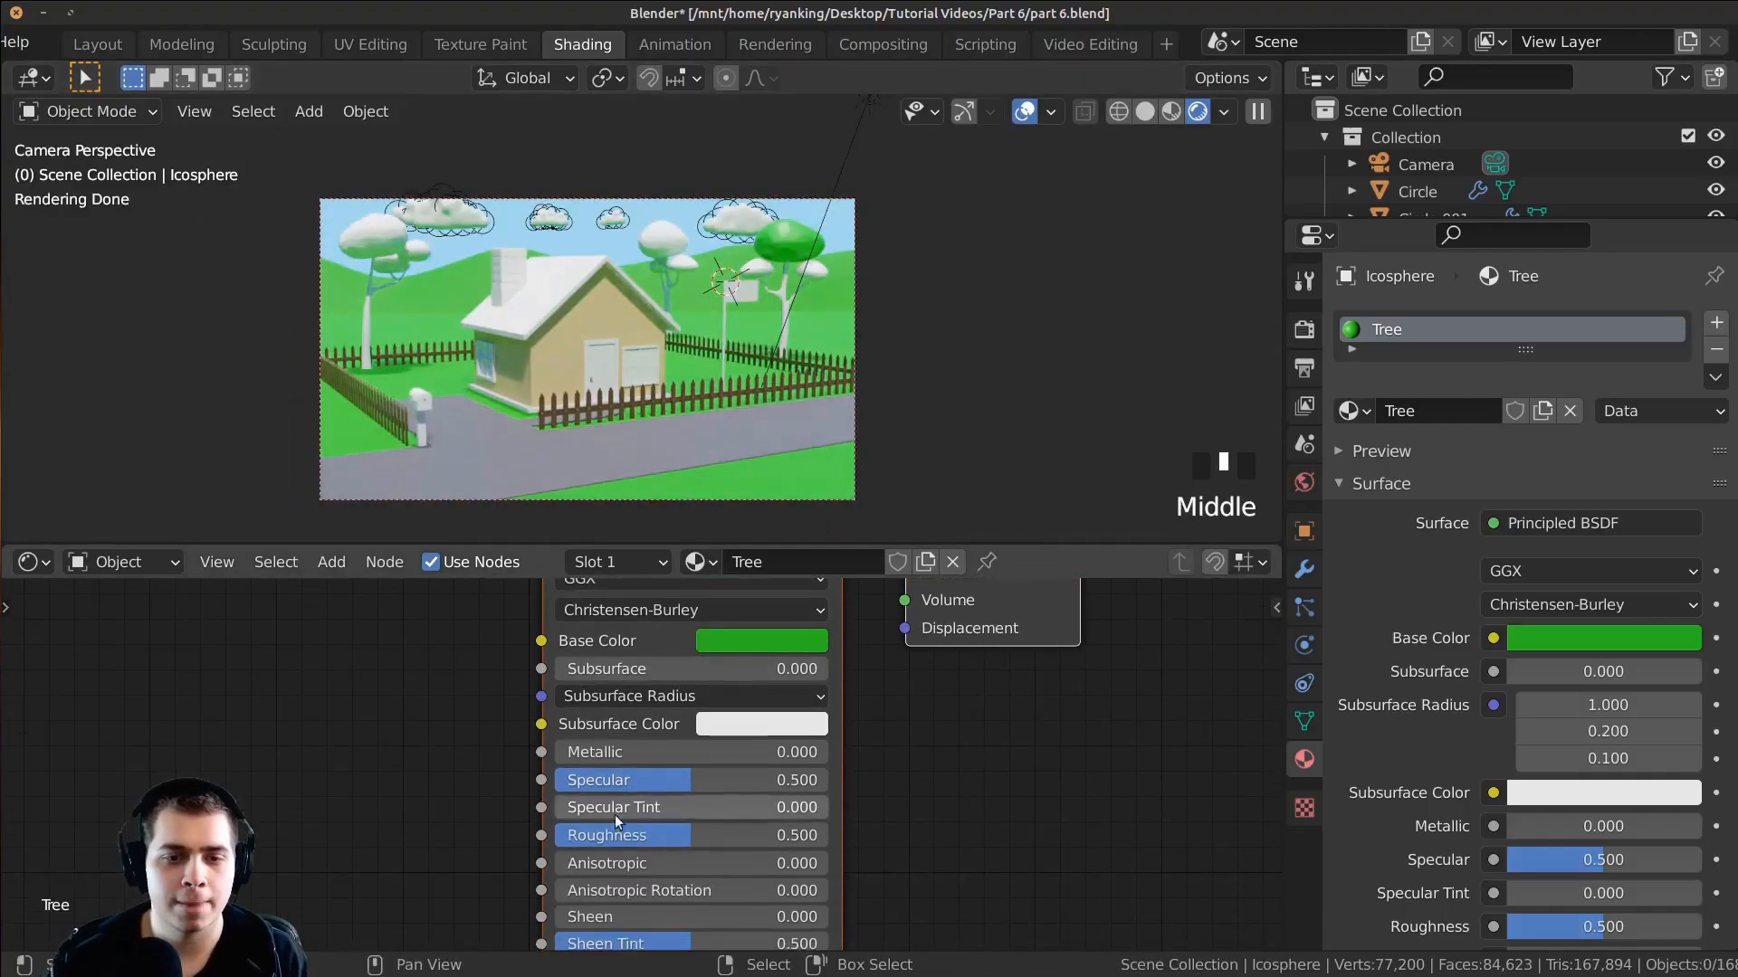
# Step: Raise the Tree material's roughness to 0.580 and darken its green base color
pyautogui.moveTo(697, 835); pyautogui.dragTo(724, 835)
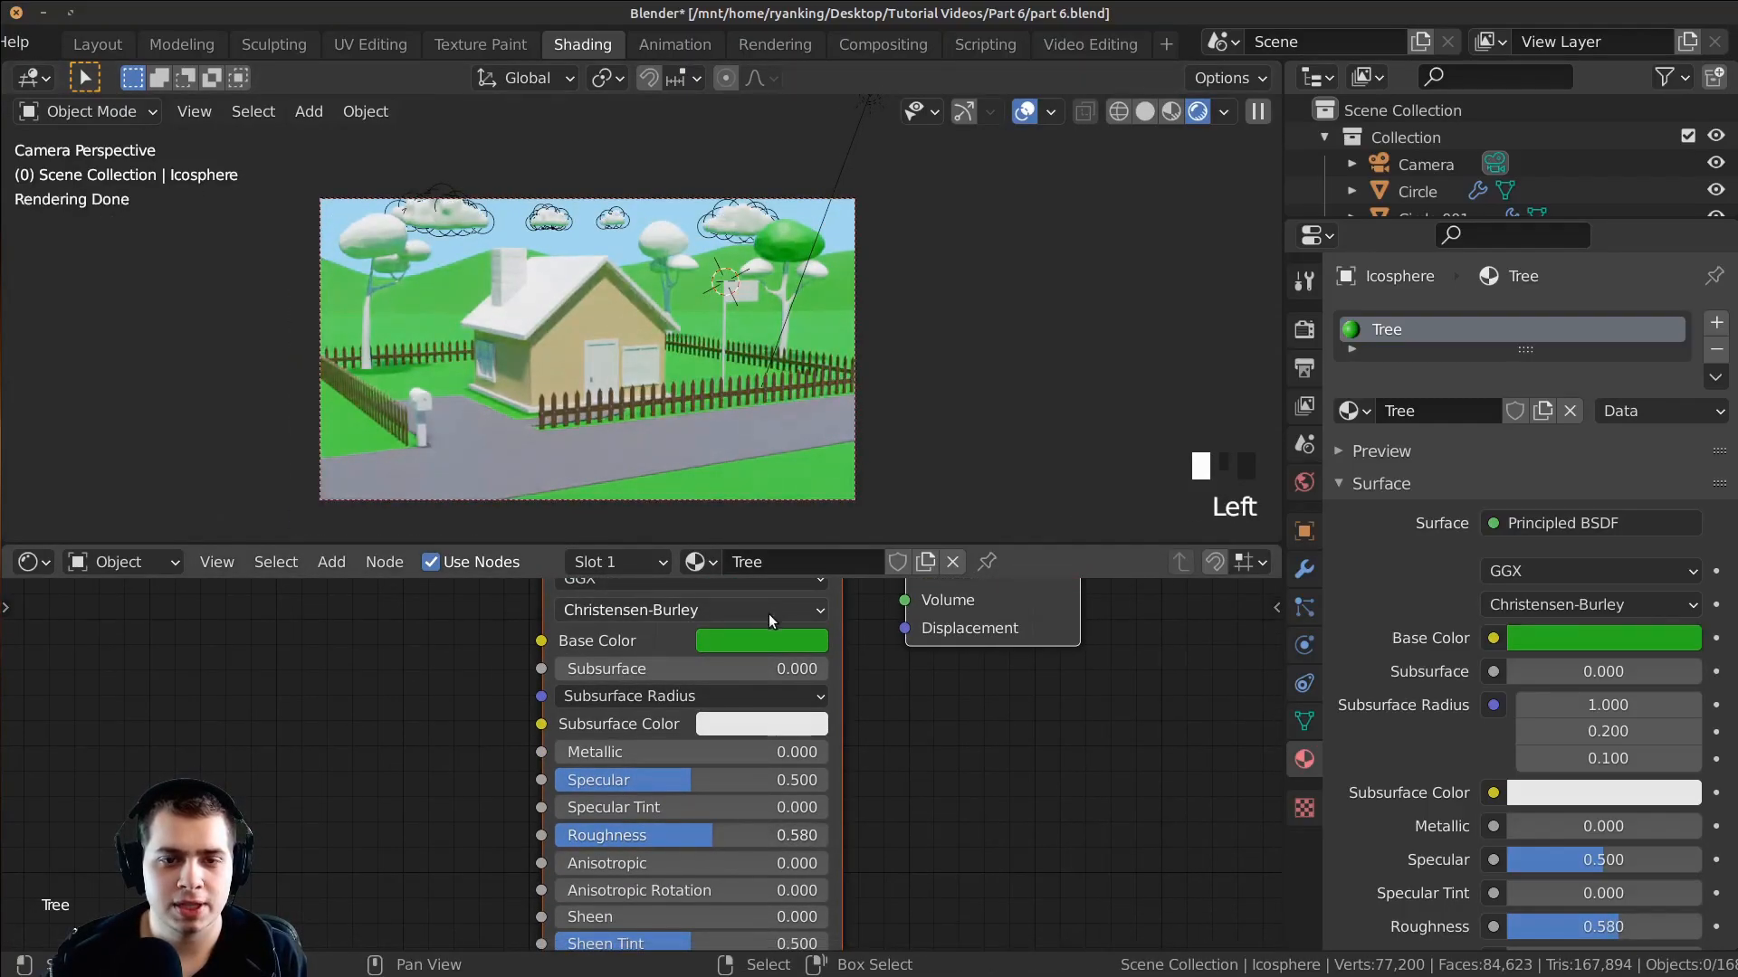
pyautogui.click(768, 637)
pyautogui.keyDown('shift'); pyautogui.moveTo(831, 271); pyautogui.dragTo(918, 272, button='middle'); pyautogui.keyUp('shift')
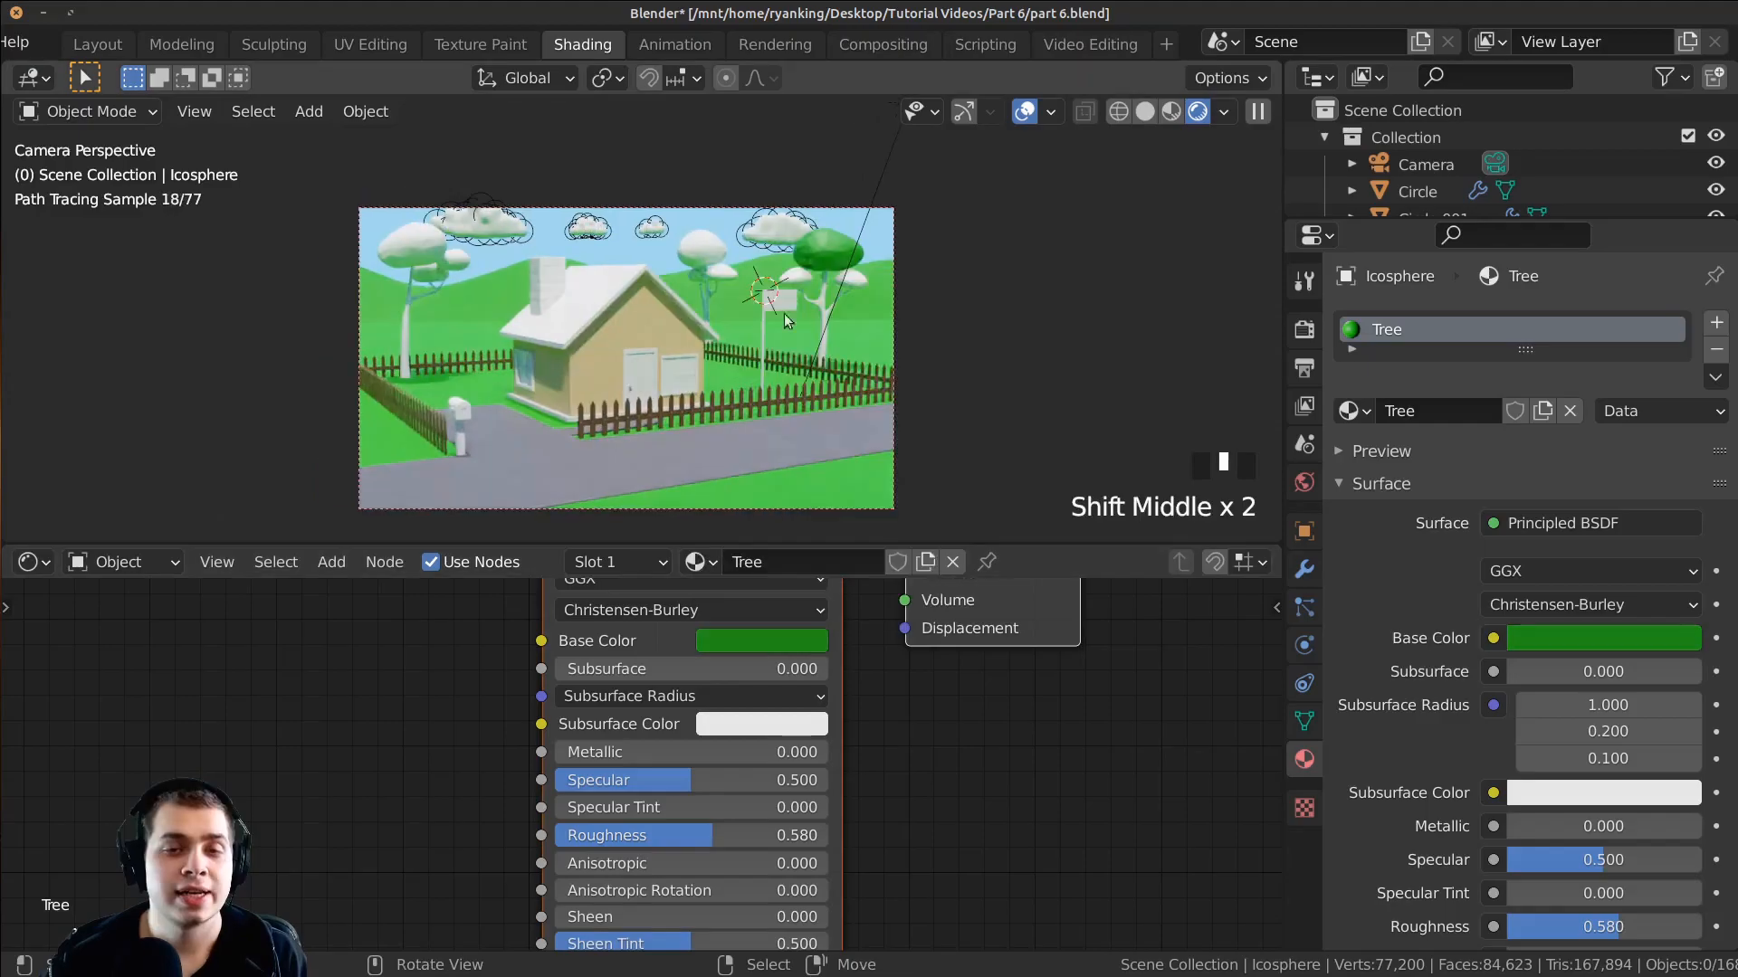
pyautogui.scroll(5, 918, 269)
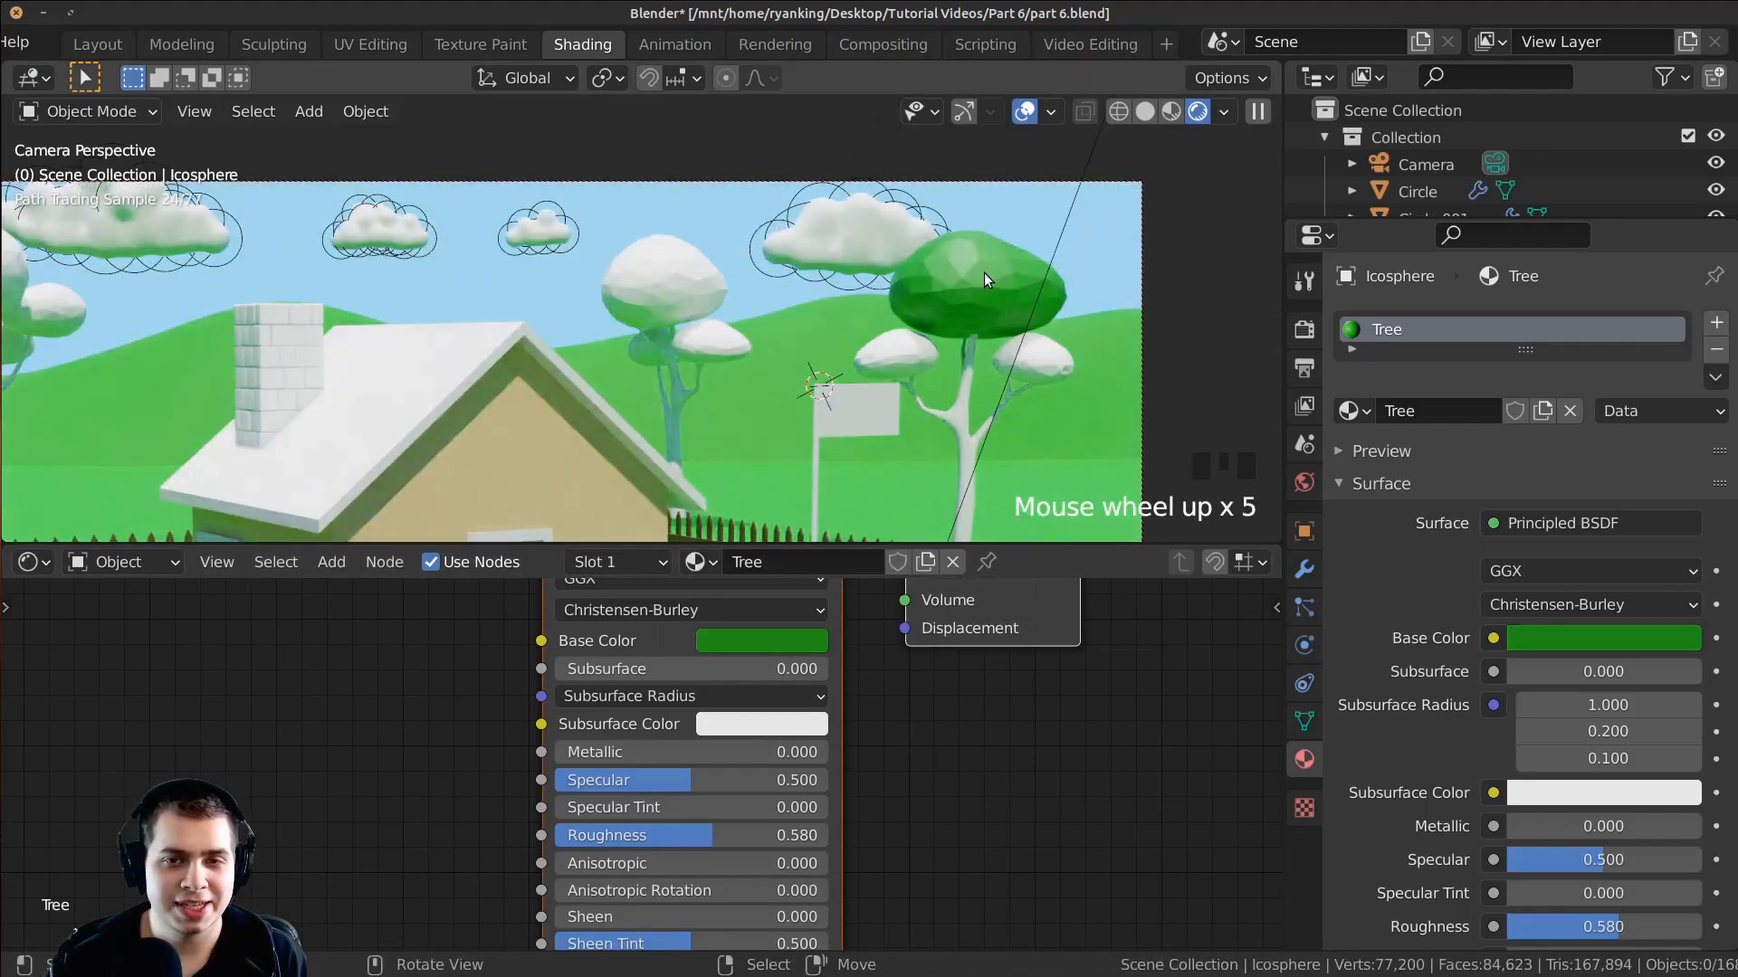
# Step: Work in Material Preview shading and apply the Tree material to the remaining white foliage clusters on all three trees
pyautogui.press('z')
pyautogui.press('z')
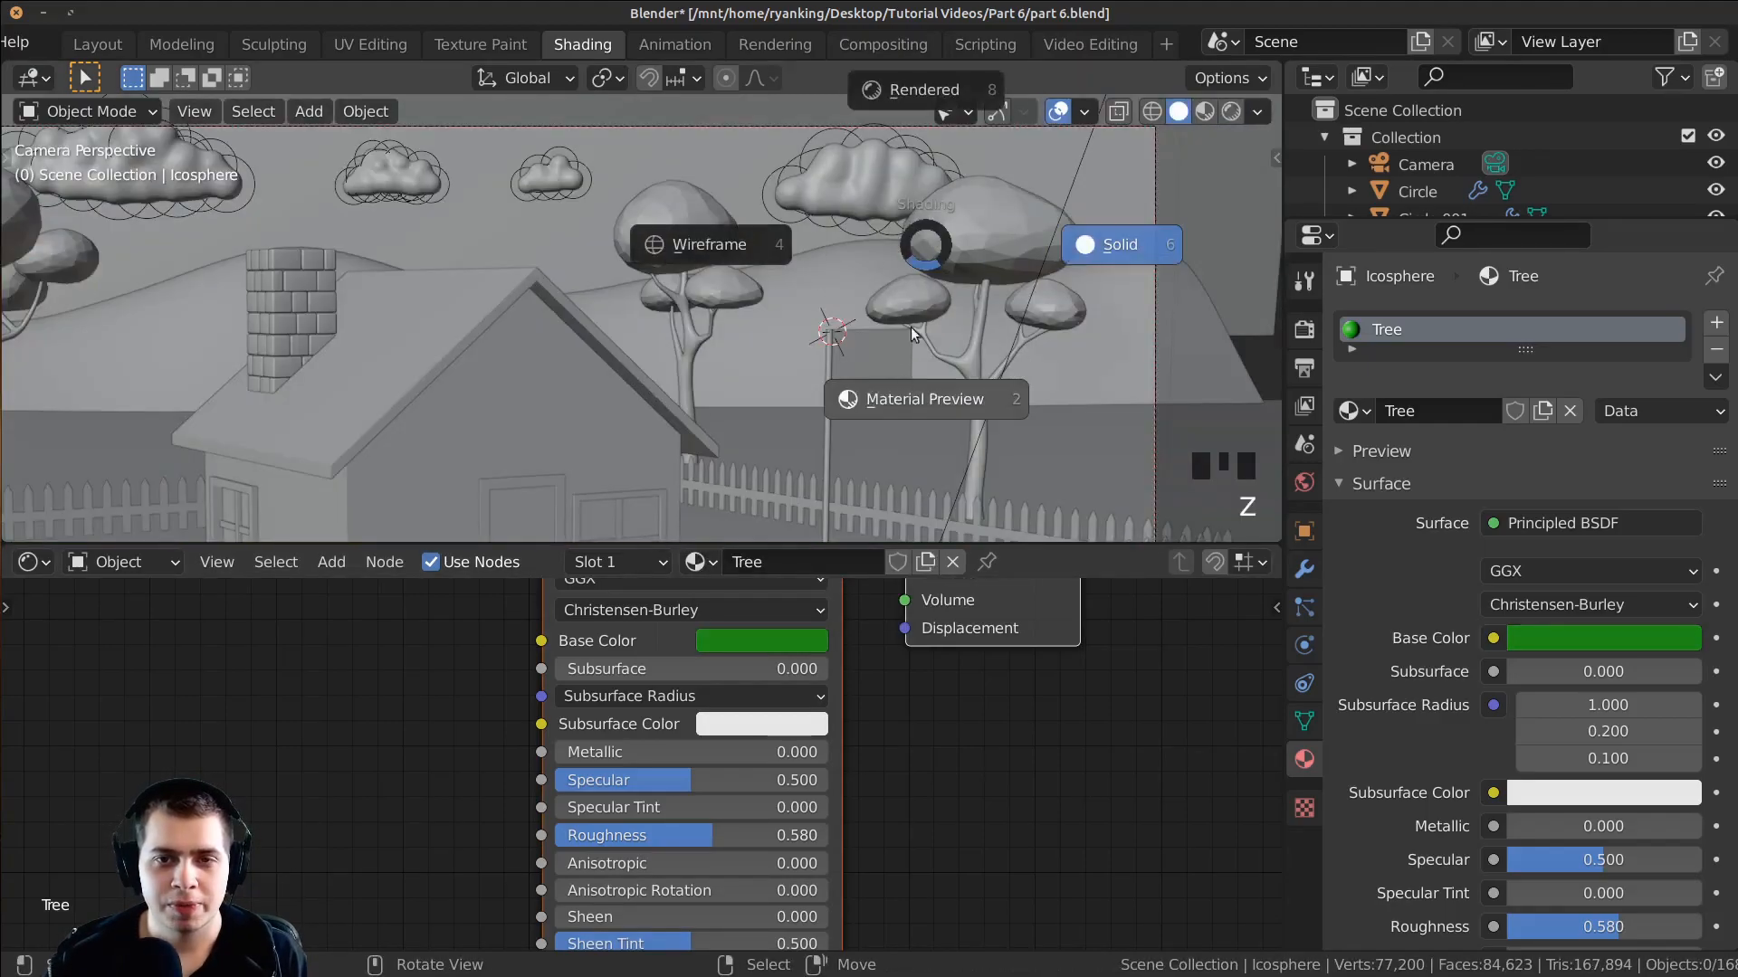
pyautogui.keyDown('shift'); pyautogui.moveTo(930, 425); pyautogui.dragTo(876, 231, button='middle'); pyautogui.keyUp('shift')
pyautogui.rightClick(909, 214)
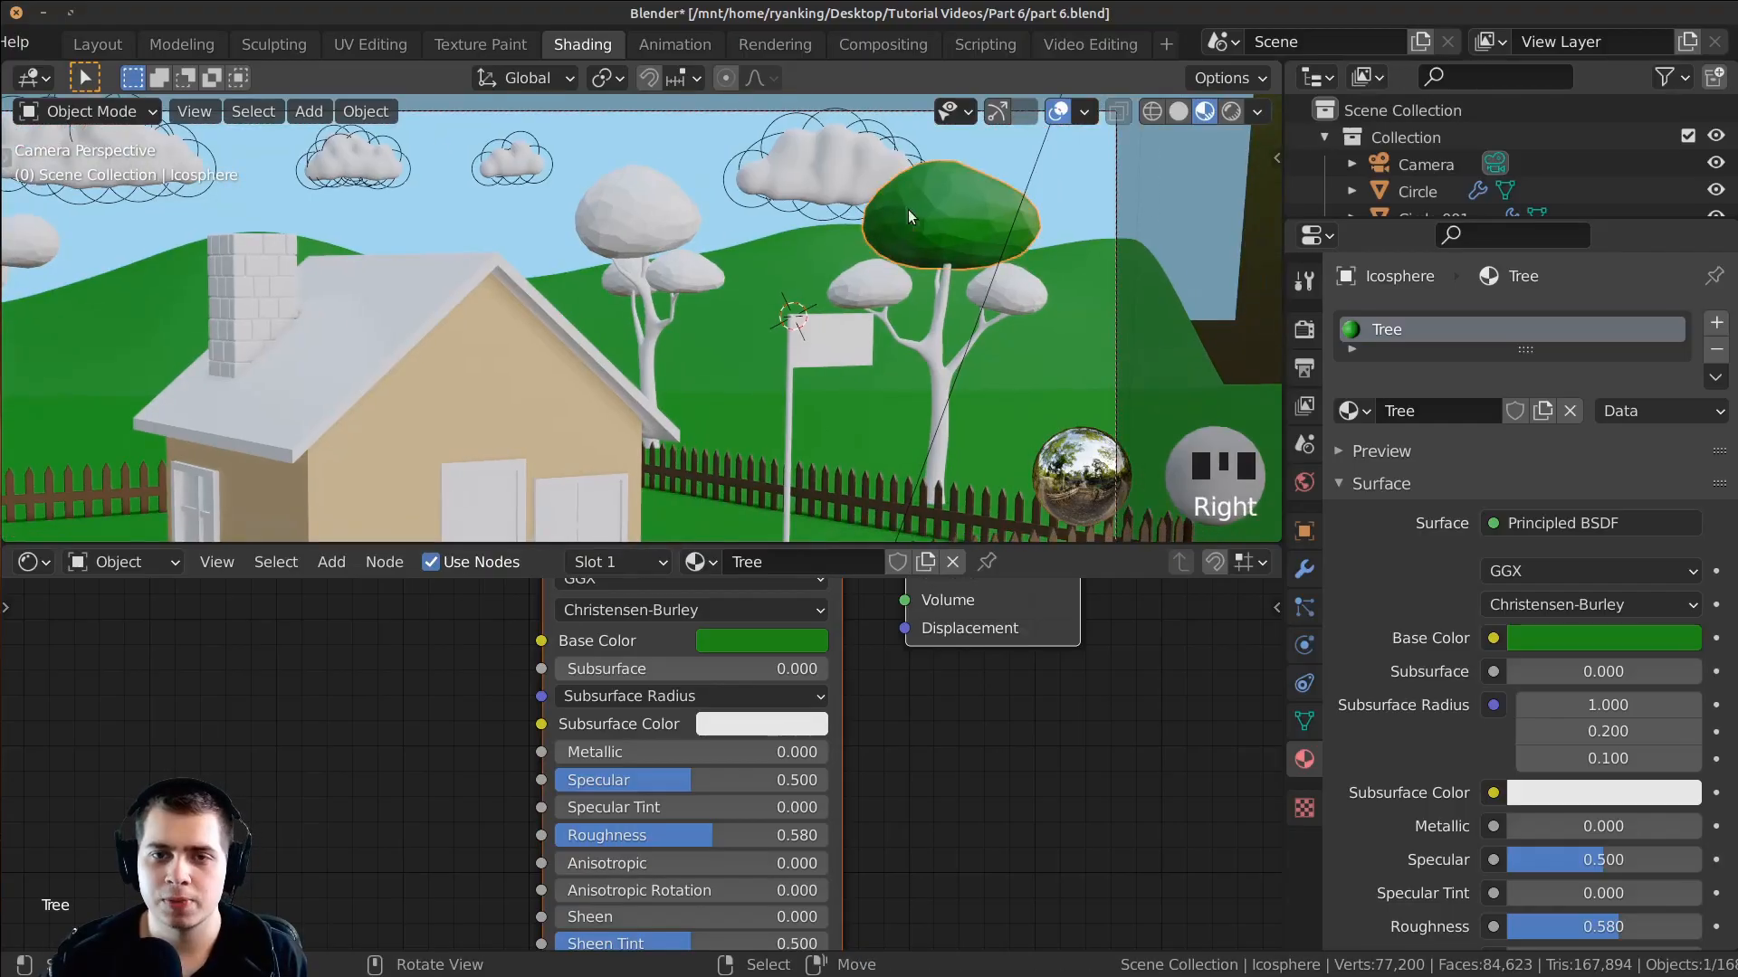
pyautogui.press('Home')
pyautogui.moveTo(697, 566); pyautogui.dragTo(1013, 295)
pyautogui.moveTo(695, 562); pyautogui.dragTo(869, 291)
pyautogui.moveTo(695, 562); pyautogui.dragTo(626, 271)
pyautogui.moveTo(695, 562); pyautogui.dragTo(680, 288)
pyautogui.moveTo(695, 562); pyautogui.dragTo(614, 288)
pyautogui.moveTo(695, 562); pyautogui.dragTo(534, 265)
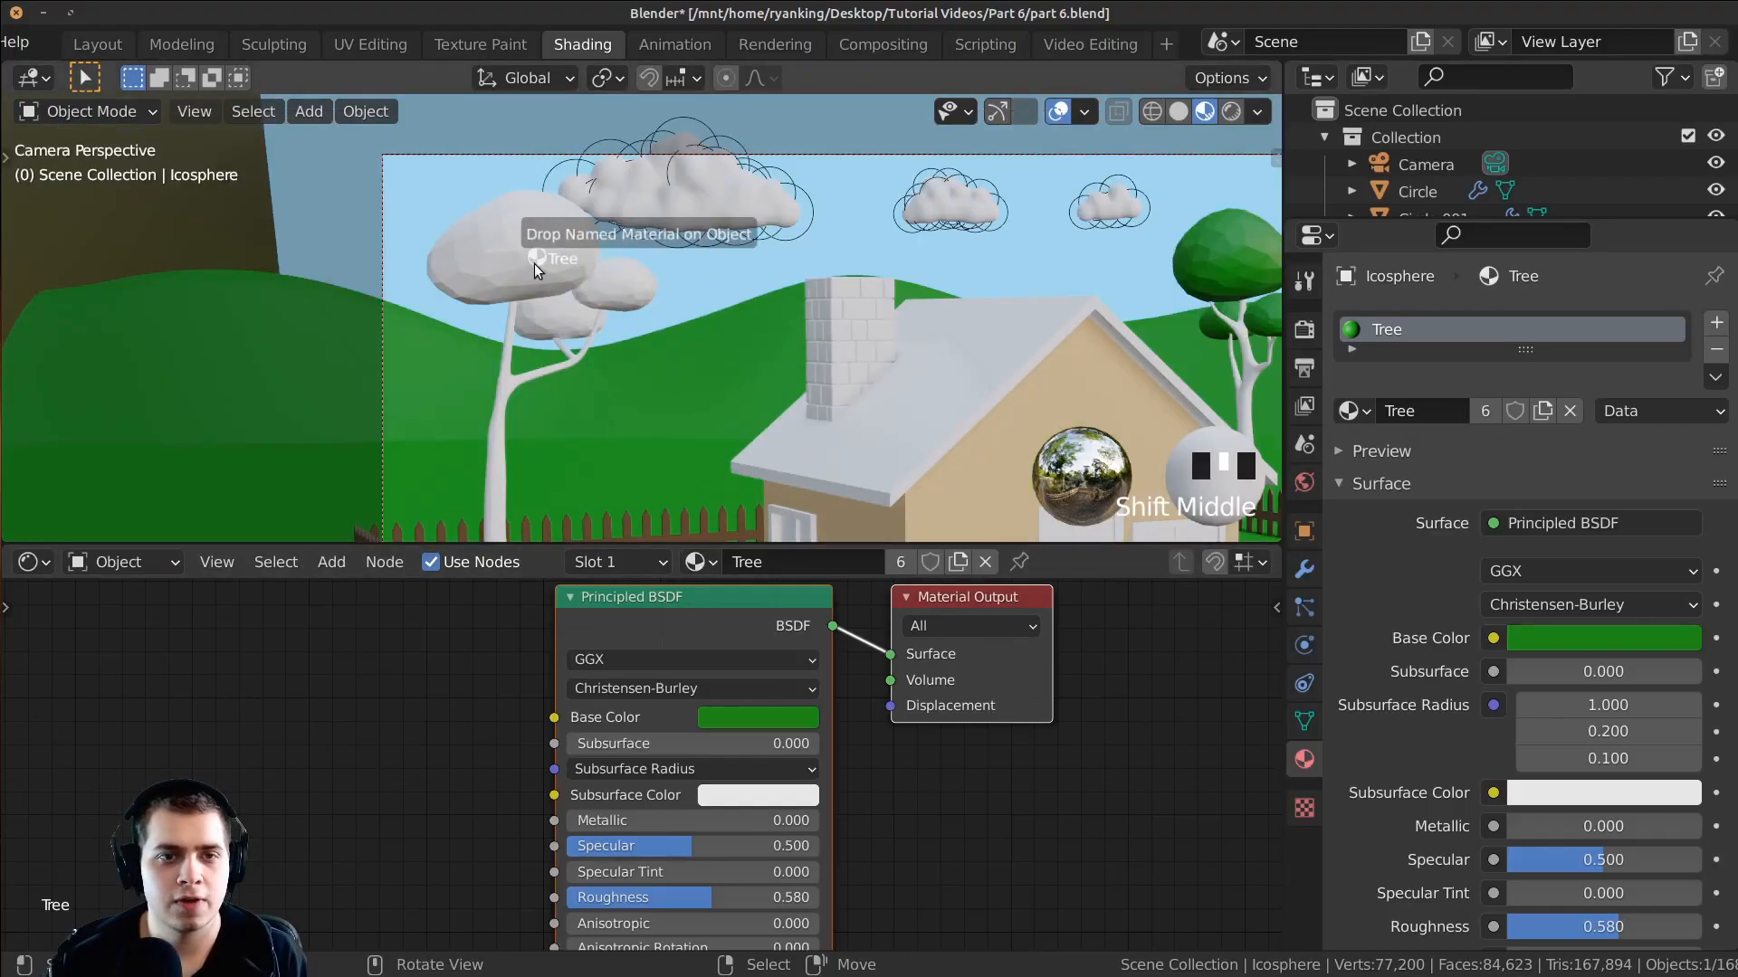
pyautogui.moveTo(696, 562); pyautogui.dragTo(616, 286)
pyautogui.scroll(-5, 1040, 512)
# Step: Add a new material named Bark to the trunk of the tree behind the flag
pyautogui.keyDown('shift'); pyautogui.moveTo(1041, 512); pyautogui.dragTo(786, 453, button='middle'); pyautogui.keyUp('shift')
pyautogui.rightClick(1026, 283)
pyautogui.rightClick(1025, 282)
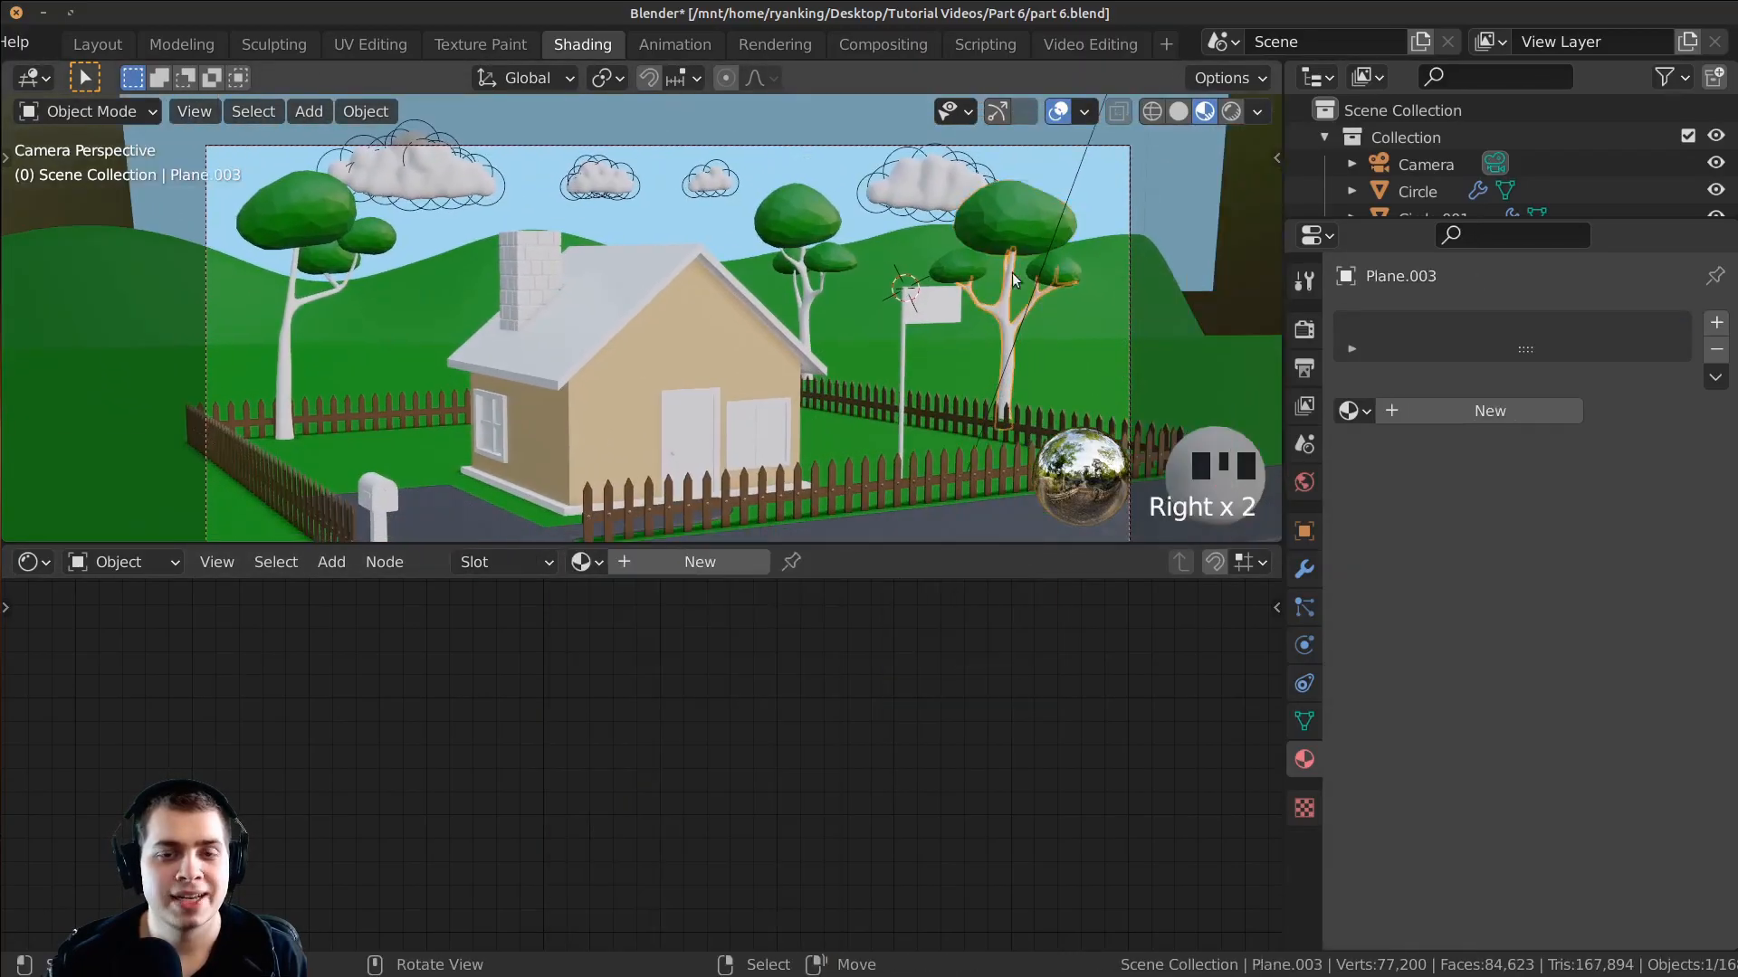
pyautogui.keyDown('shift'); pyautogui.moveTo(1026, 283); pyautogui.dragTo(905, 271, button='middle'); pyautogui.keyUp('shift')
pyautogui.scroll(2, 674, 525)
pyautogui.click(709, 562)
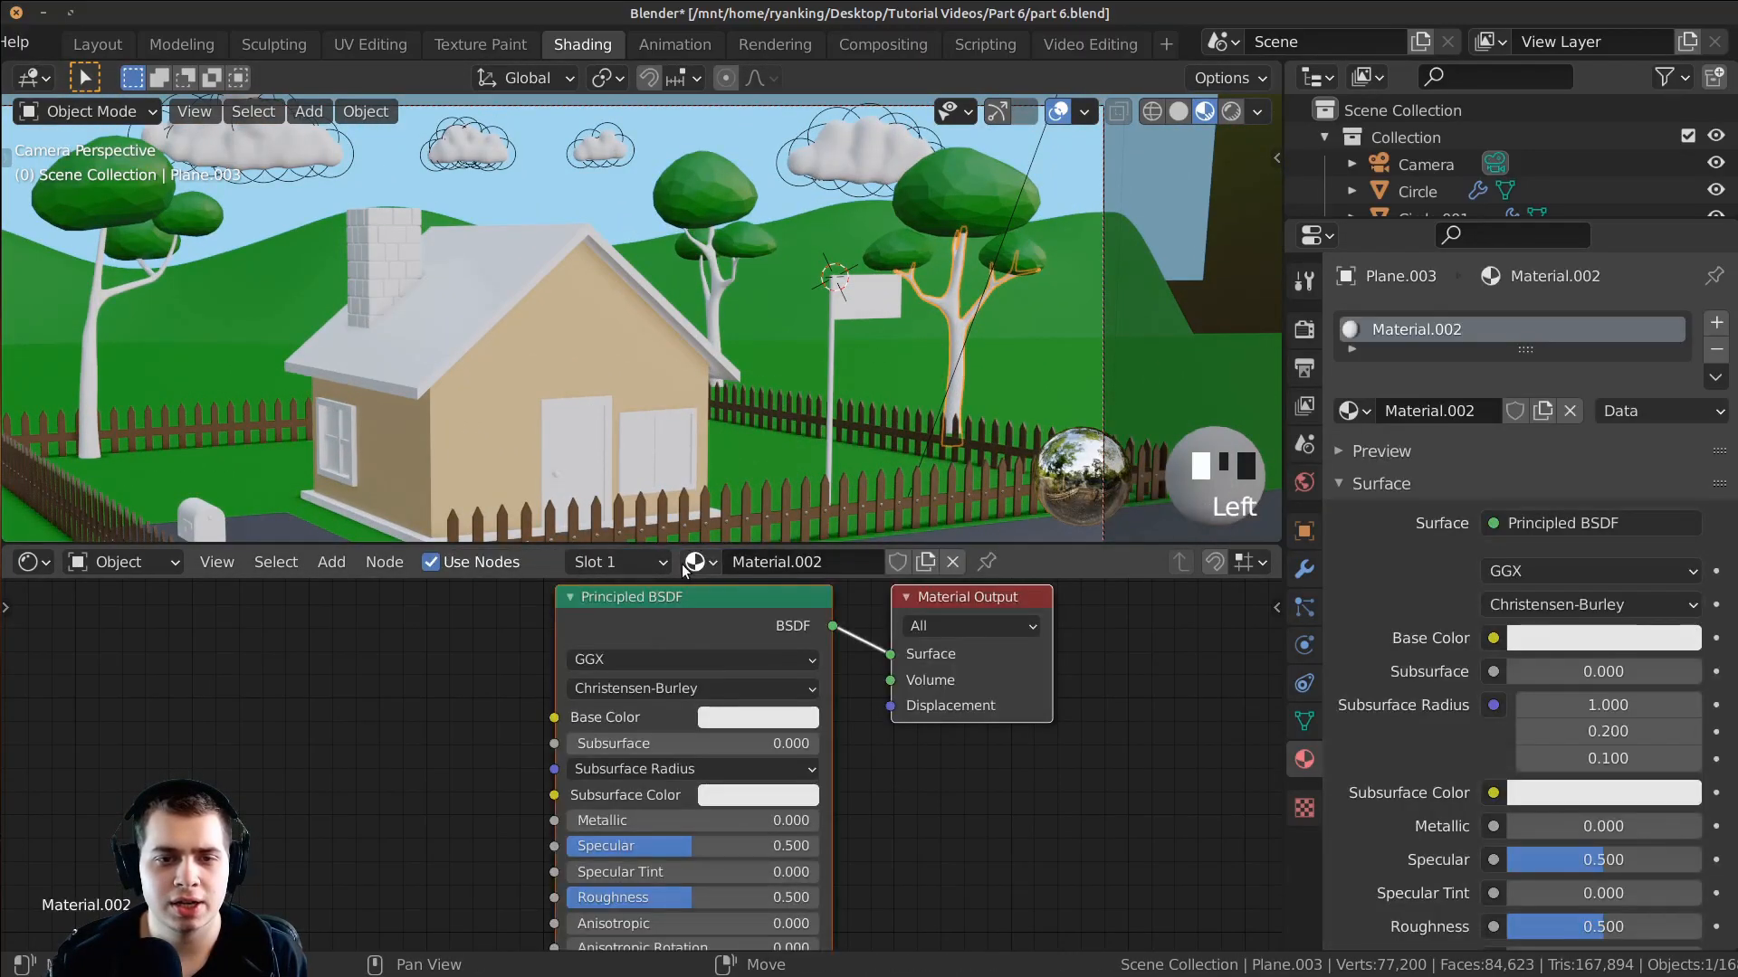
pyautogui.doubleClick(786, 562)
pyautogui.write('Ba')
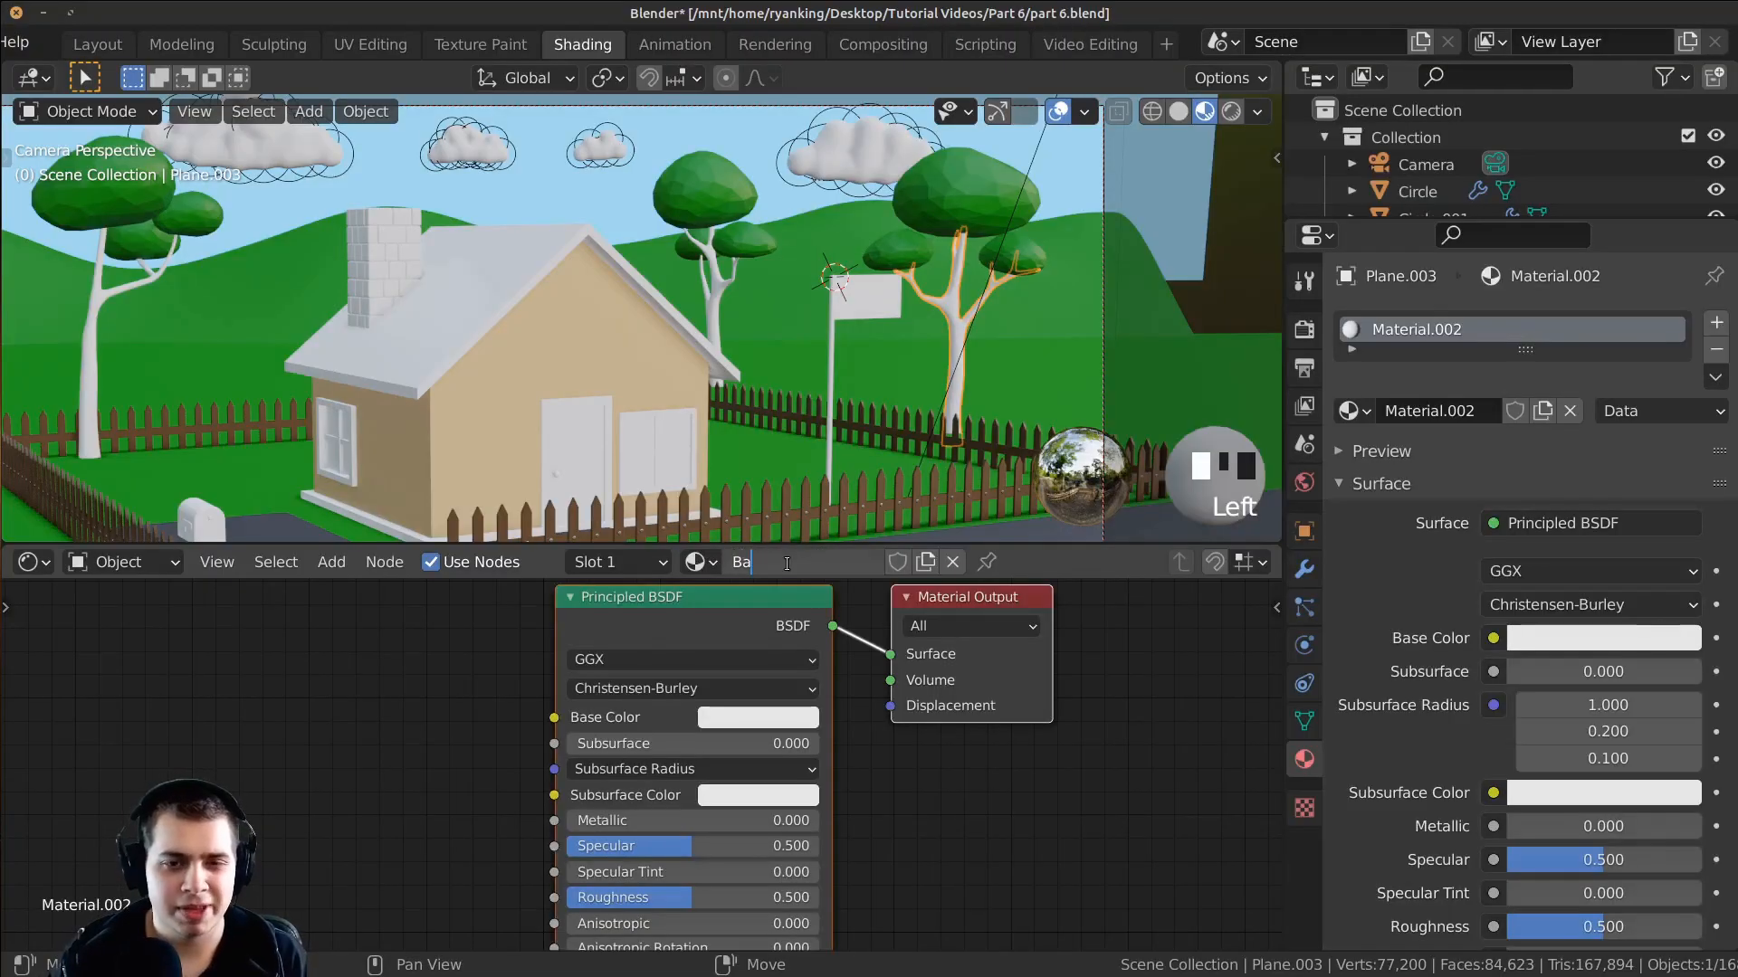
pyautogui.write('rk')
pyautogui.click(785, 562)
# Step: Set the Bark base color to brown with hue 0.058, saturation 0.551 and value 0.601, checking it in Rendered shading, and save the file
pyautogui.scroll(4, 856, 226)
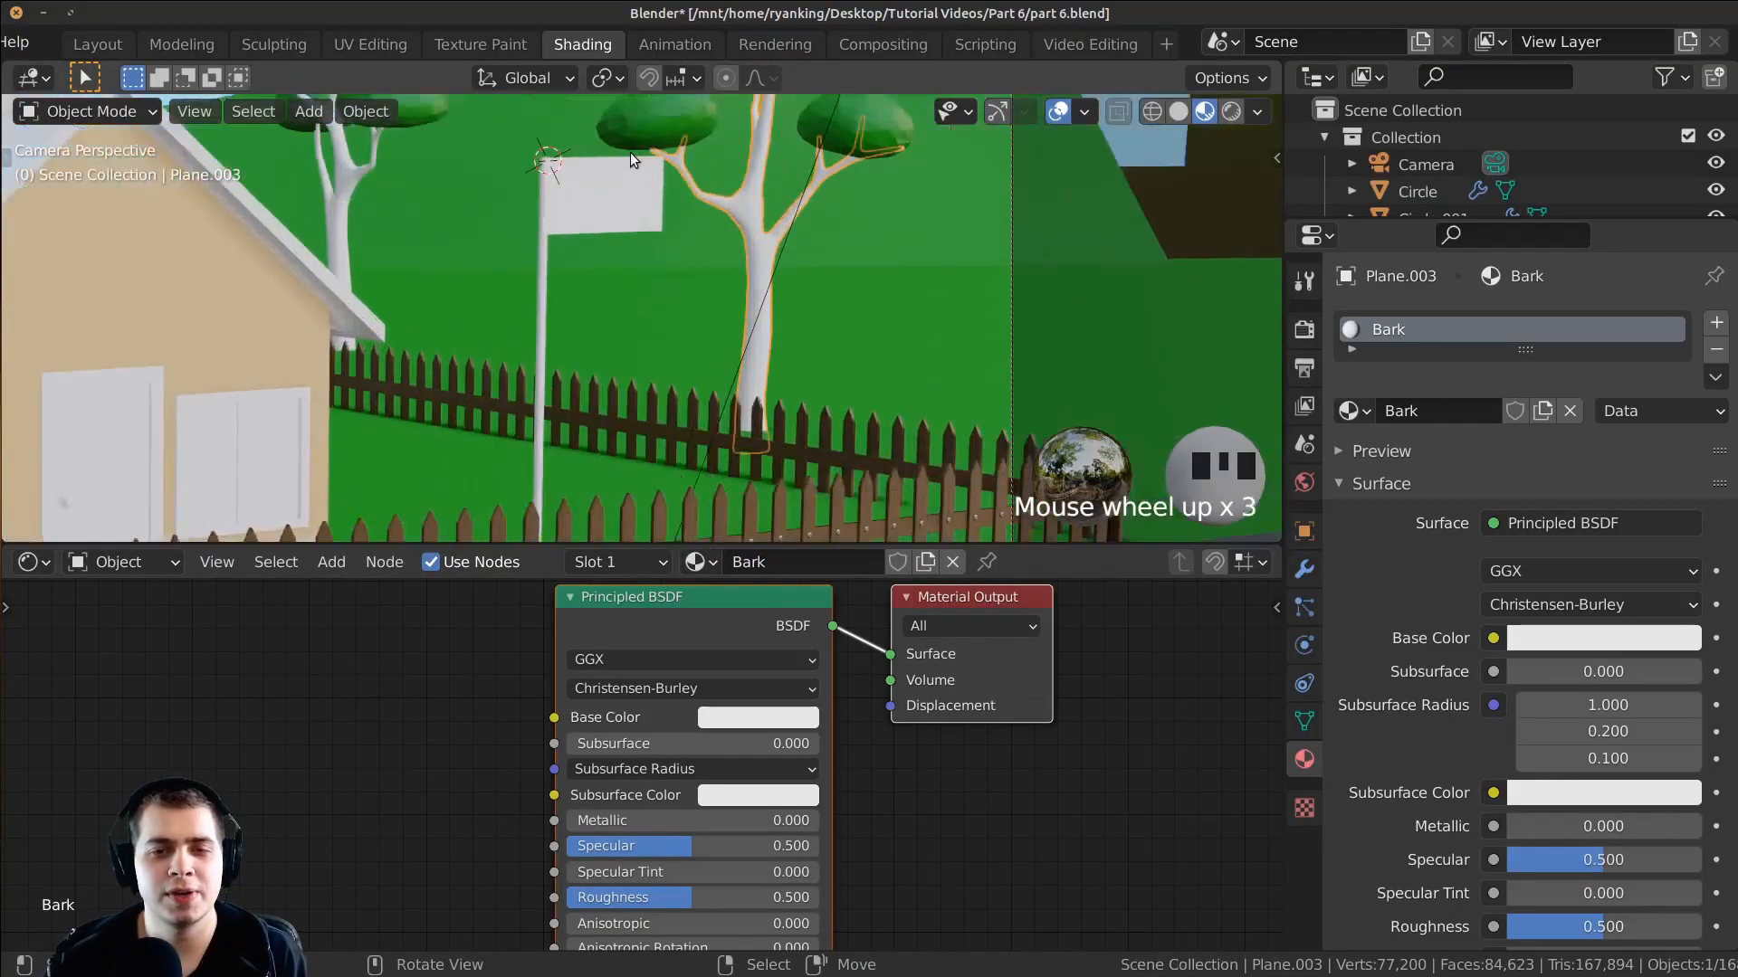
pyautogui.keyDown('shift'); pyautogui.moveTo(765, 252); pyautogui.dragTo(739, 333, button='middle'); pyautogui.keyUp('shift')
pyautogui.click(751, 717)
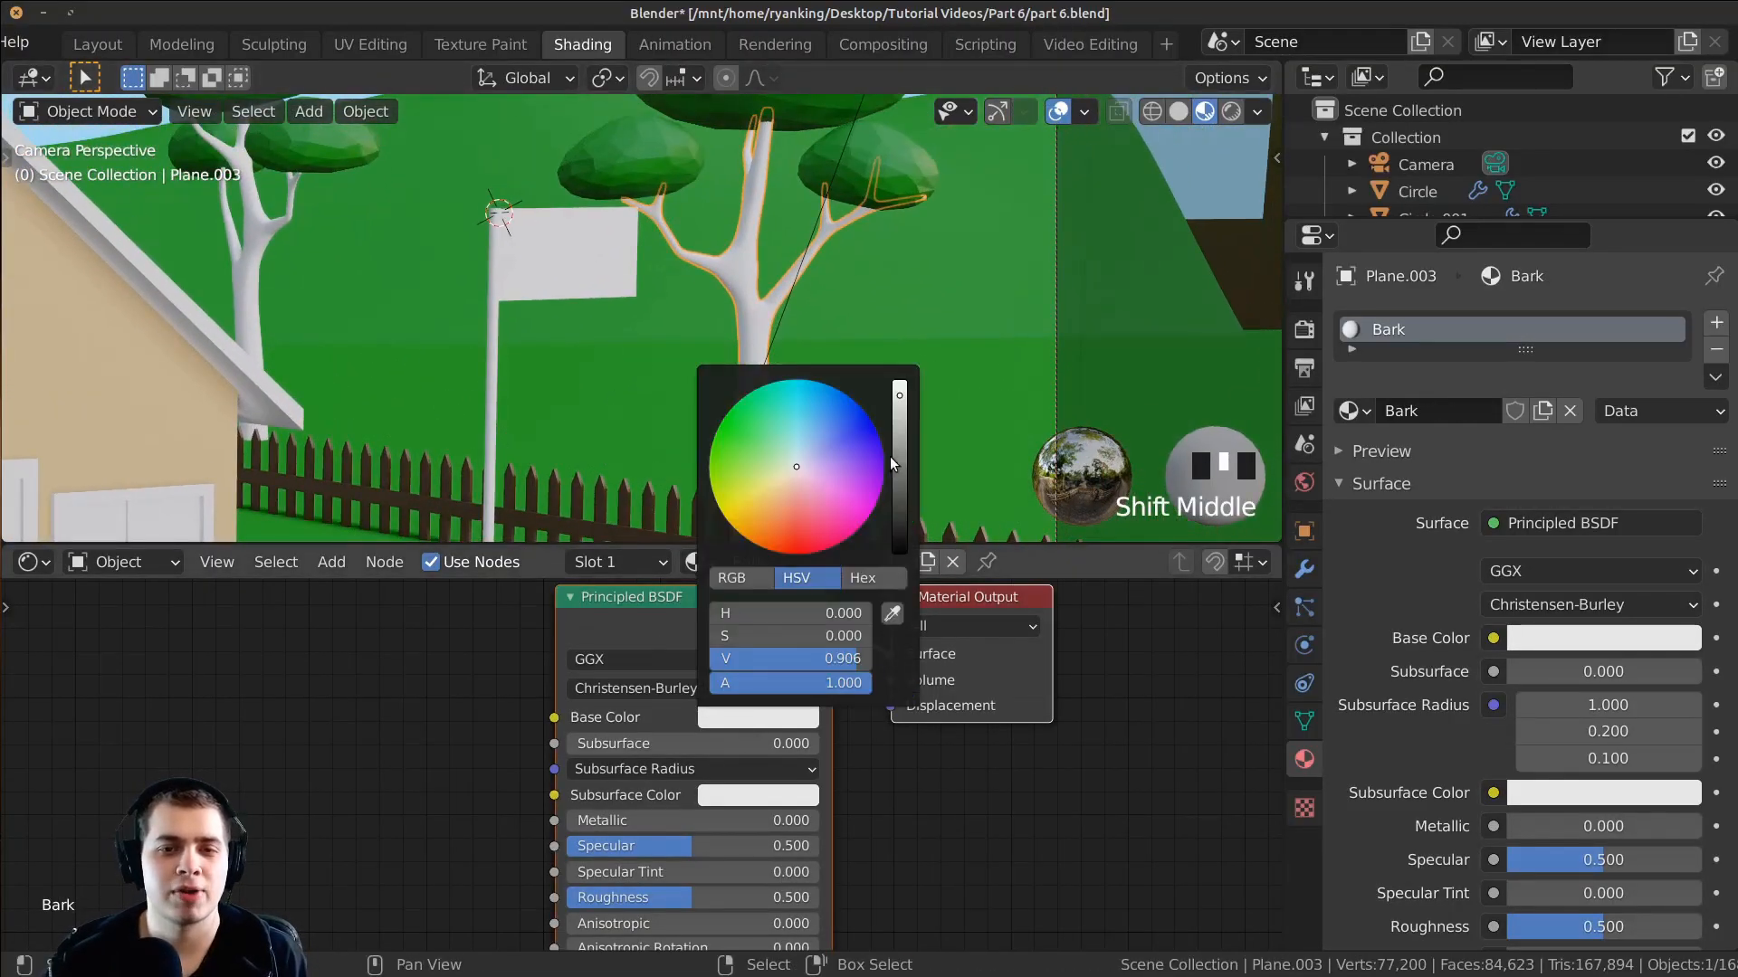
pyautogui.moveTo(891, 464); pyautogui.dragTo(899, 449)
pyautogui.moveTo(787, 474); pyautogui.dragTo(775, 491)
pyautogui.moveTo(899, 436); pyautogui.dragTo(883, 468)
pyautogui.moveTo(776, 491); pyautogui.dragTo(793, 490)
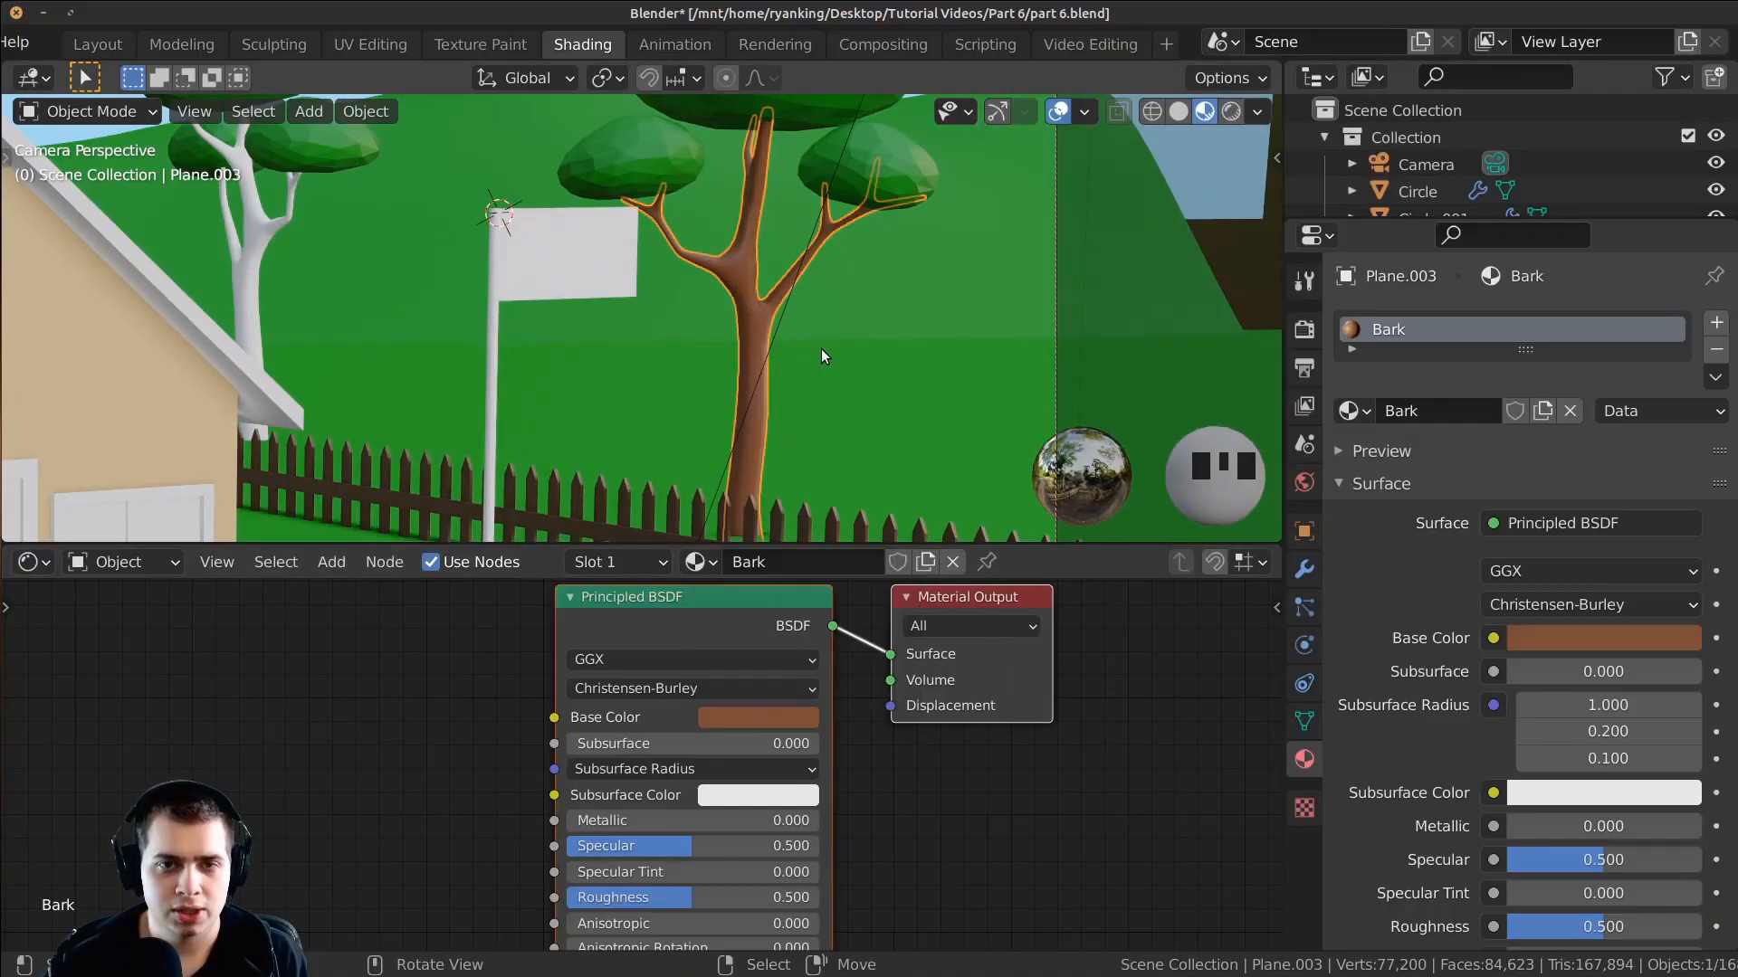
pyautogui.press('z')
pyautogui.click(771, 726)
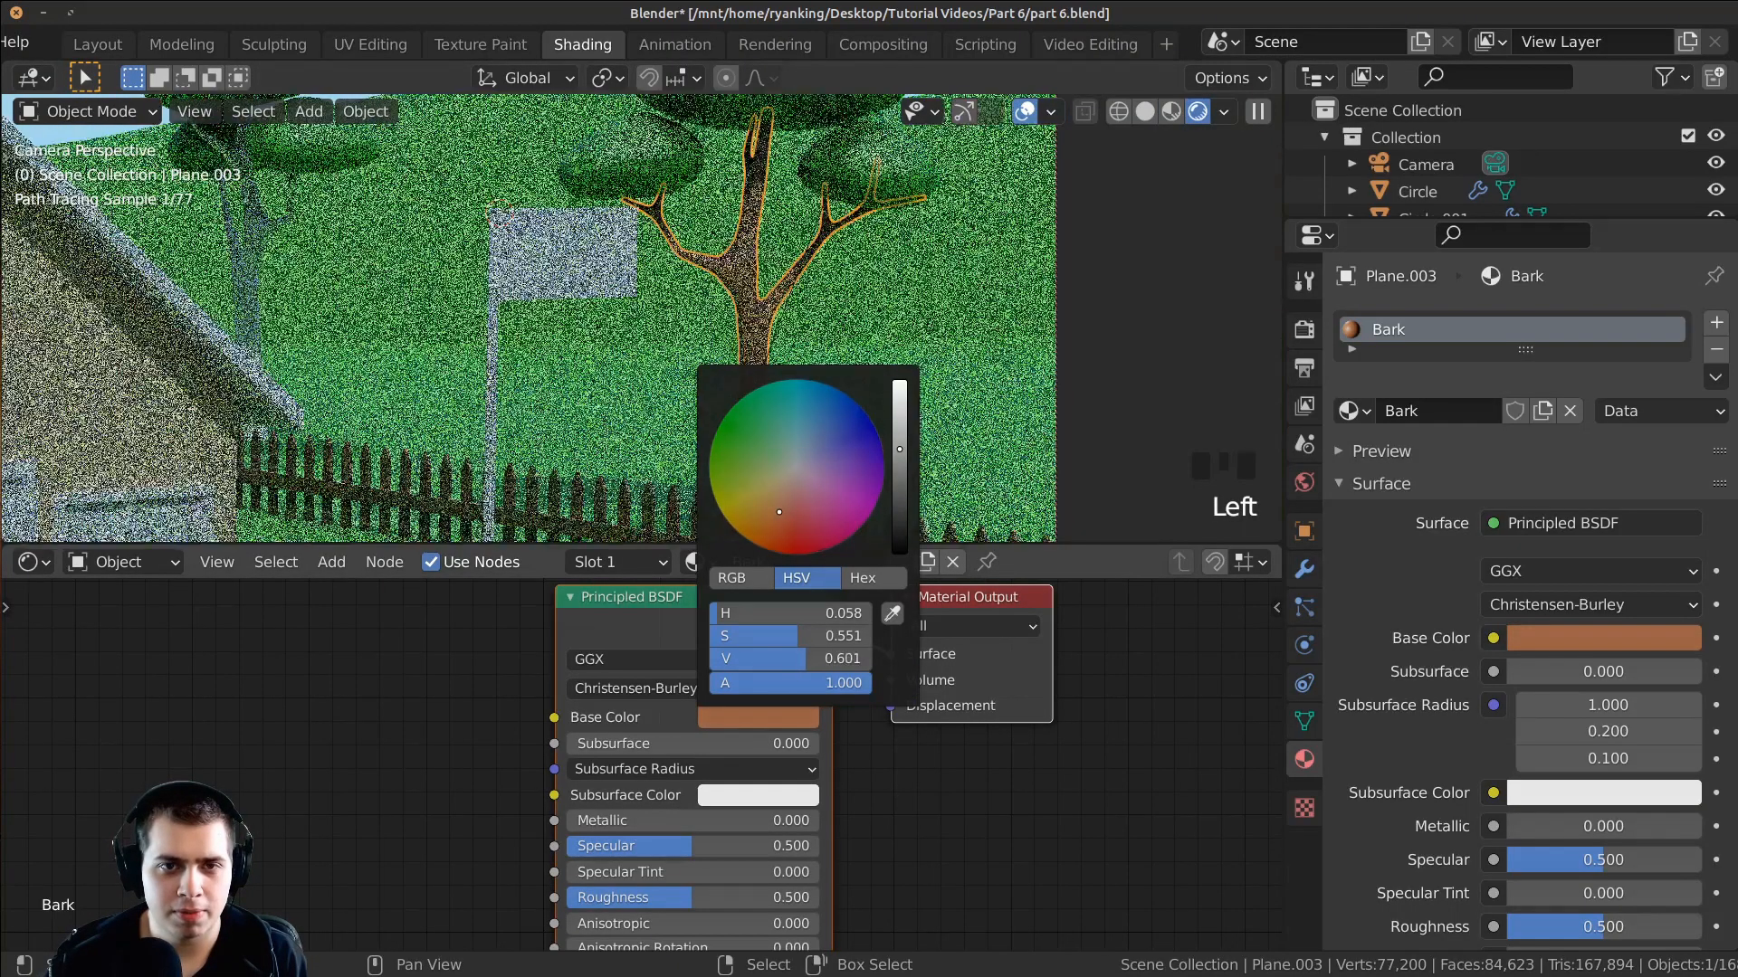
pyautogui.click(528, 366)
pyautogui.hotkey('ctrl', 's')
# Step: Assign the existing Bark material to the trunk of the tree directly behind the house
pyautogui.press('z')
pyautogui.keyDown('shift'); pyautogui.moveTo(476, 352); pyautogui.dragTo(588, 296, button='middle'); pyautogui.keyUp('shift')
pyautogui.rightClick(588, 259)
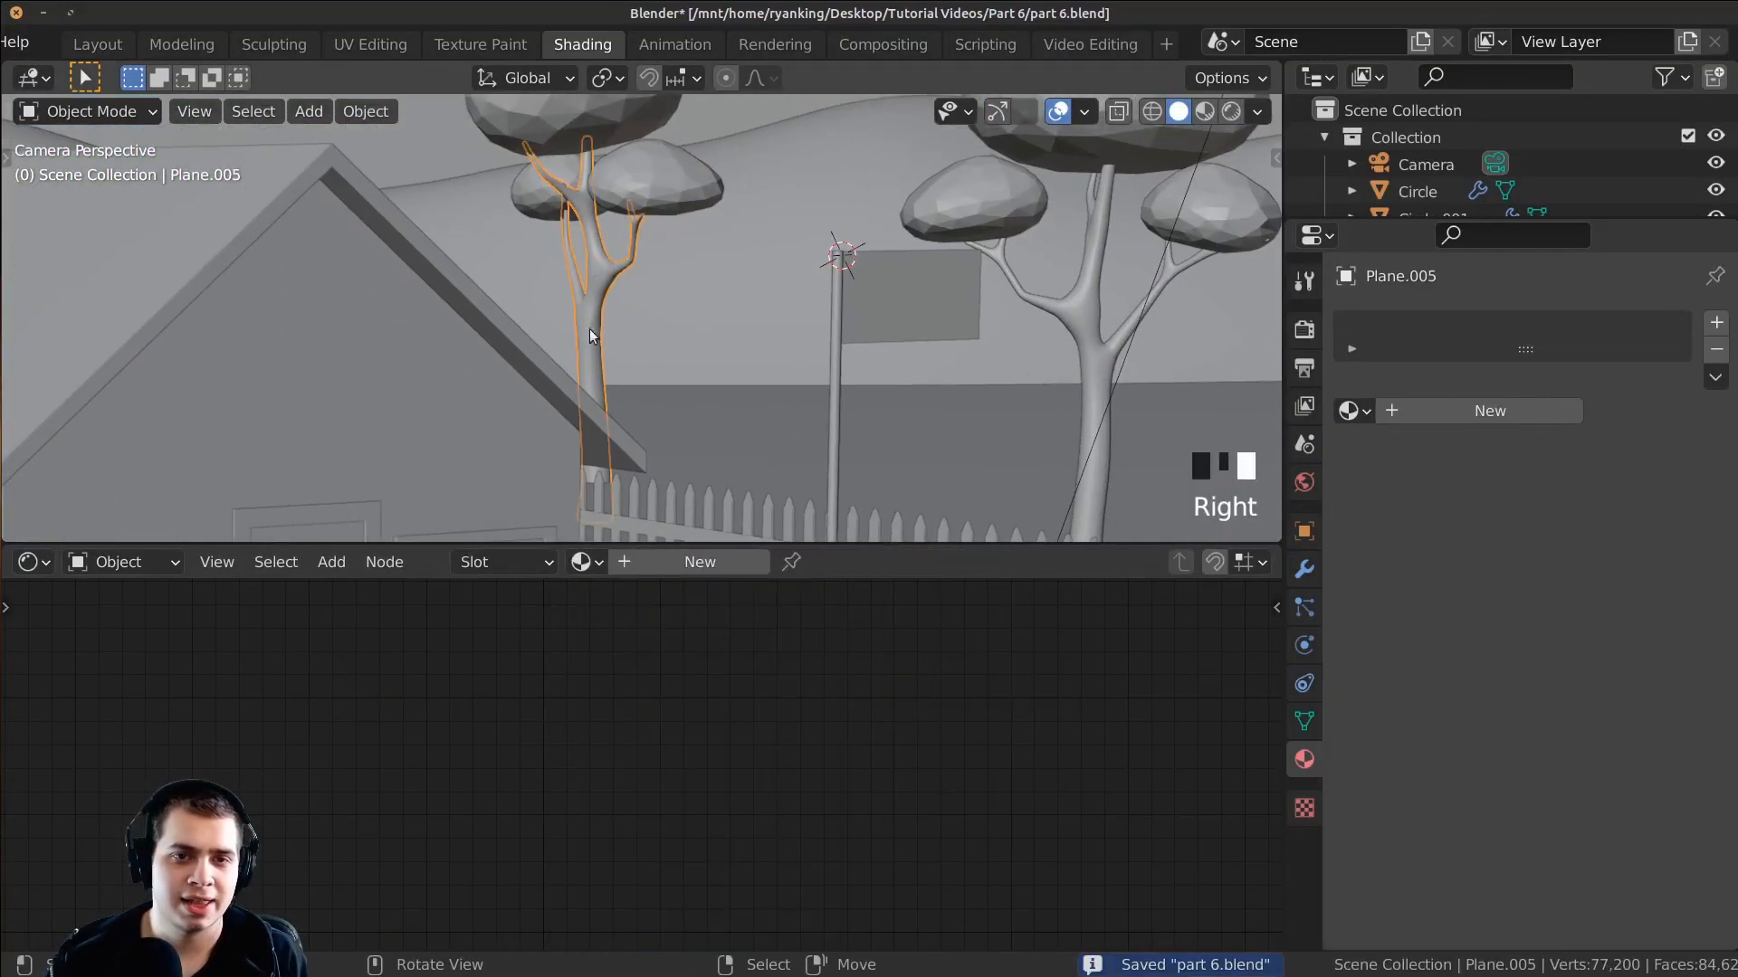
pyautogui.click(579, 562)
pyautogui.click(612, 602)
# Step: Assign the existing Bark material to the trunk of the tree on the chimney side of the house
pyautogui.keyDown('shift'); pyautogui.moveTo(299, 398); pyautogui.dragTo(617, 408, button='middle'); pyautogui.keyUp('shift')
pyautogui.rightClick(309, 417)
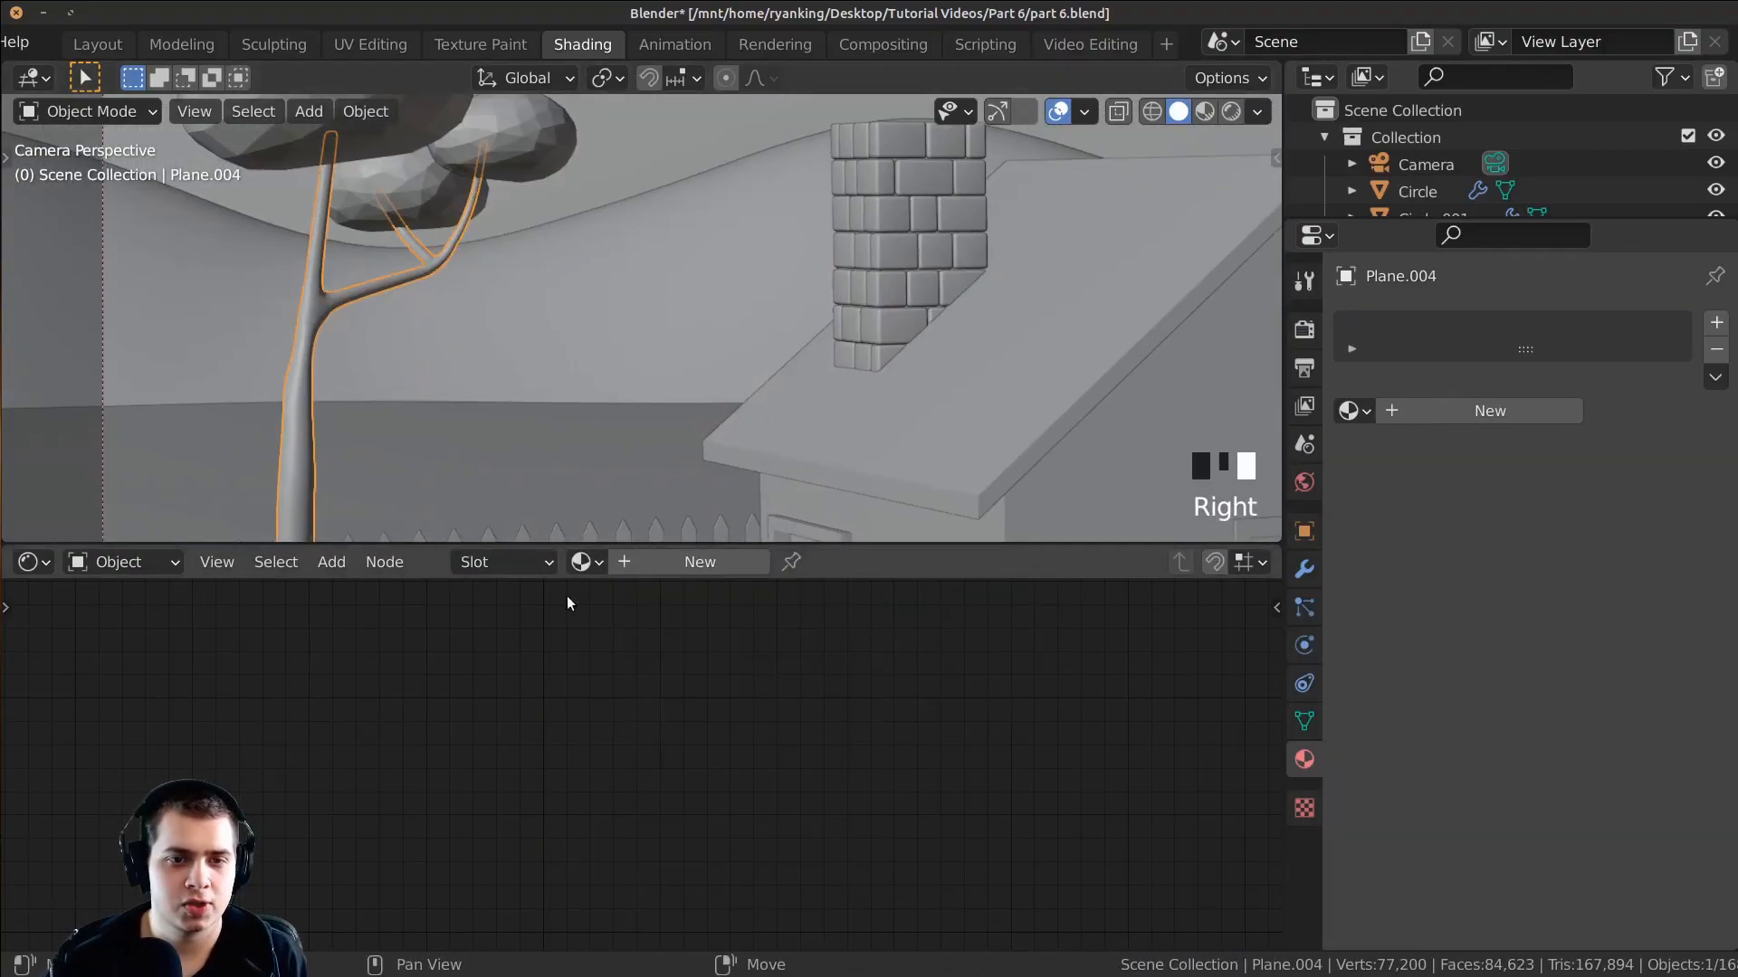
pyautogui.click(584, 562)
pyautogui.click(598, 602)
pyautogui.scroll(-4, 823, 481)
pyautogui.keyDown('shift'); pyautogui.moveTo(877, 439); pyautogui.dragTo(804, 418, button='middle'); pyautogui.keyUp('shift')
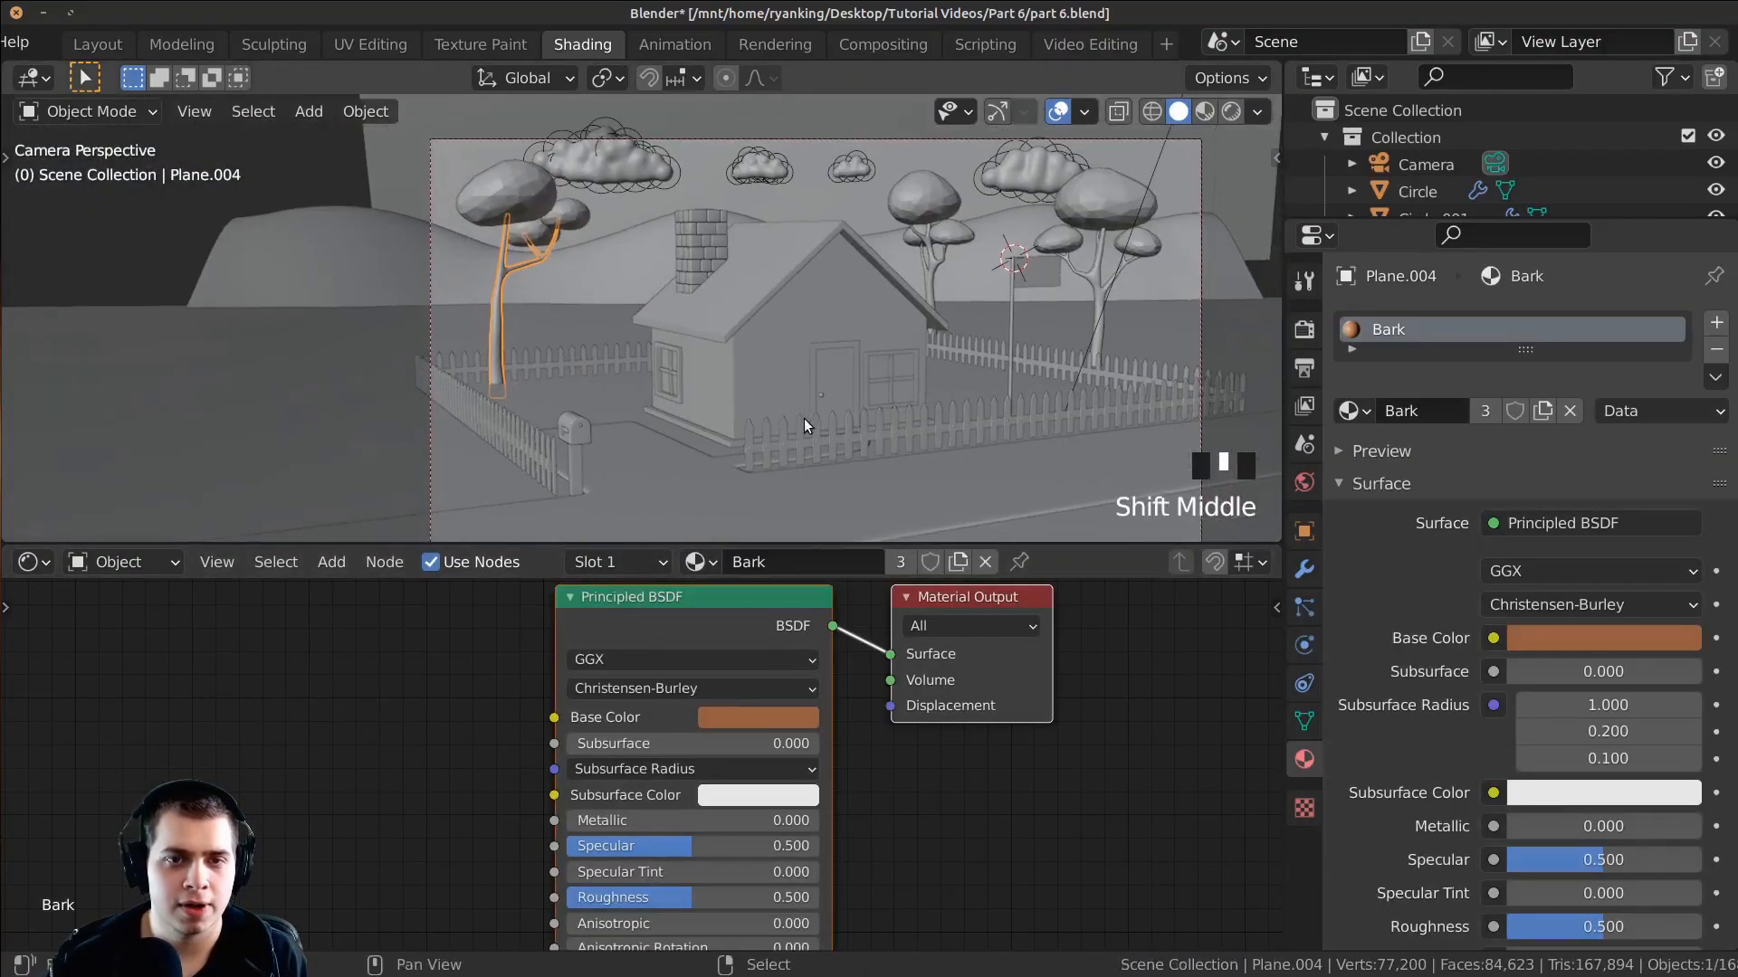
# Step: Preview the scene in Rendered shading, clear the selection and save the file
pyautogui.press('z')
pyautogui.scroll(-2, 891, 321)
pyautogui.moveTo(1015, 366)
pyautogui.keyDown('shift'); pyautogui.mouseDown(button='middle')
pyautogui.moveTo(847, 308)
pyautogui.moveTo(914, 372)
pyautogui.mouseUp(button='middle'); pyautogui.keyUp('shift')
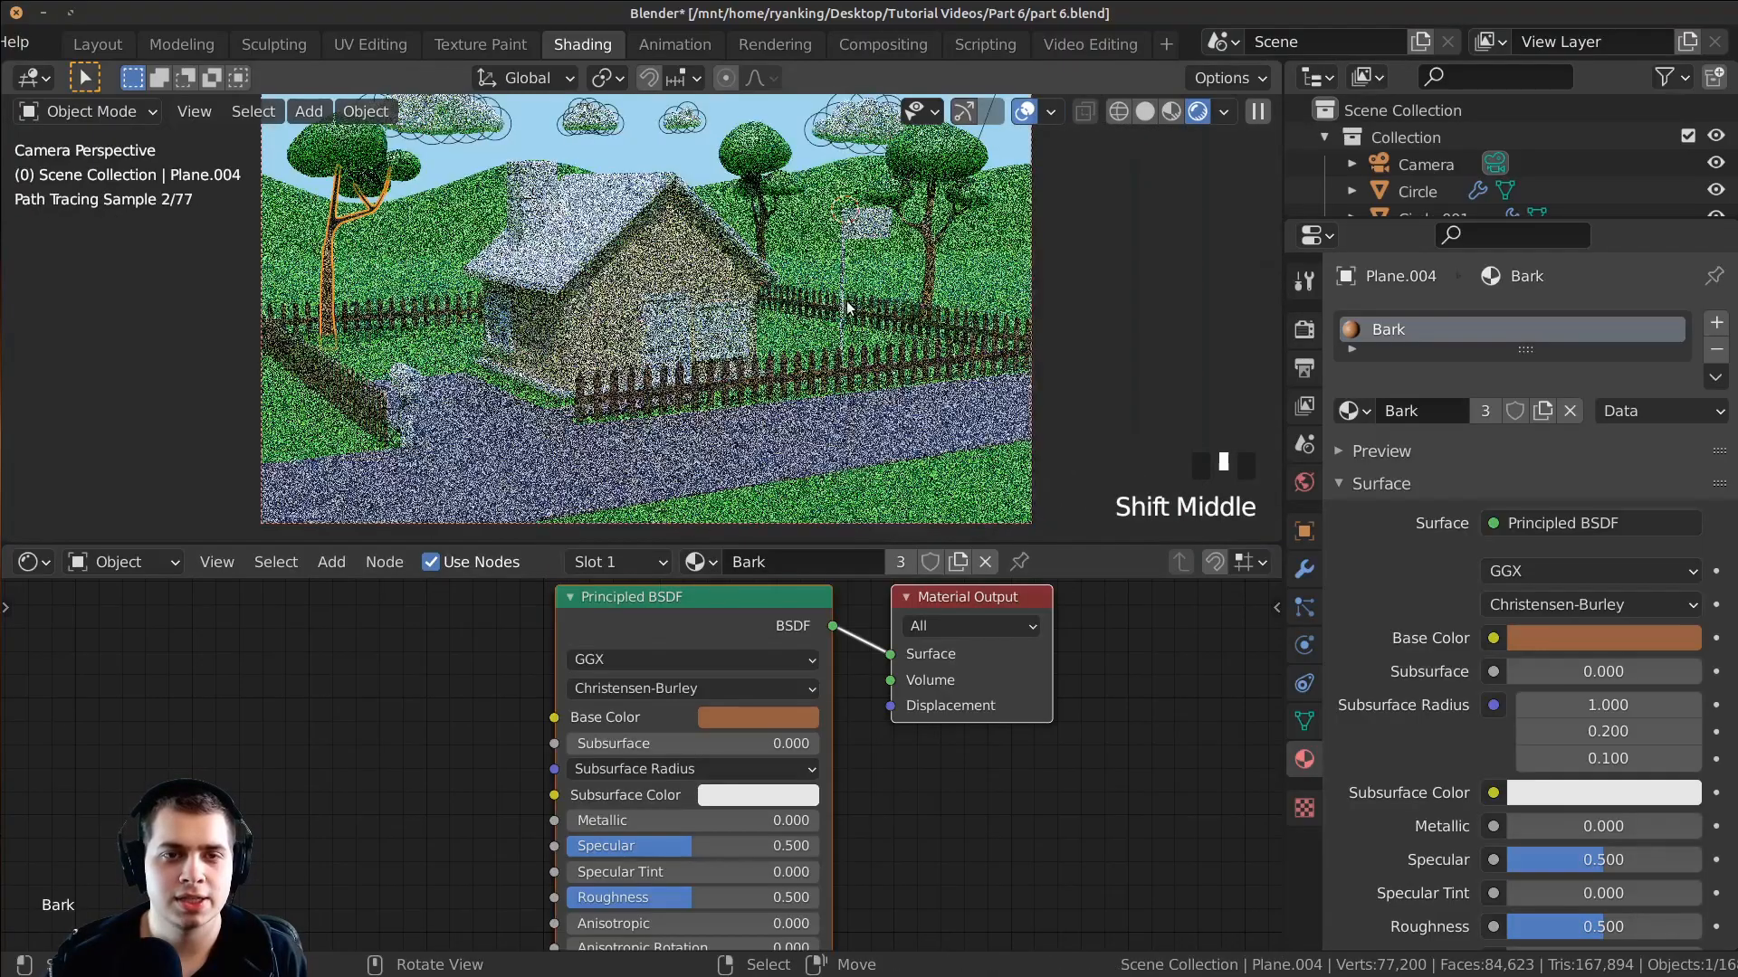
pyautogui.press('a')
pyautogui.hotkey('ctrl', 's')
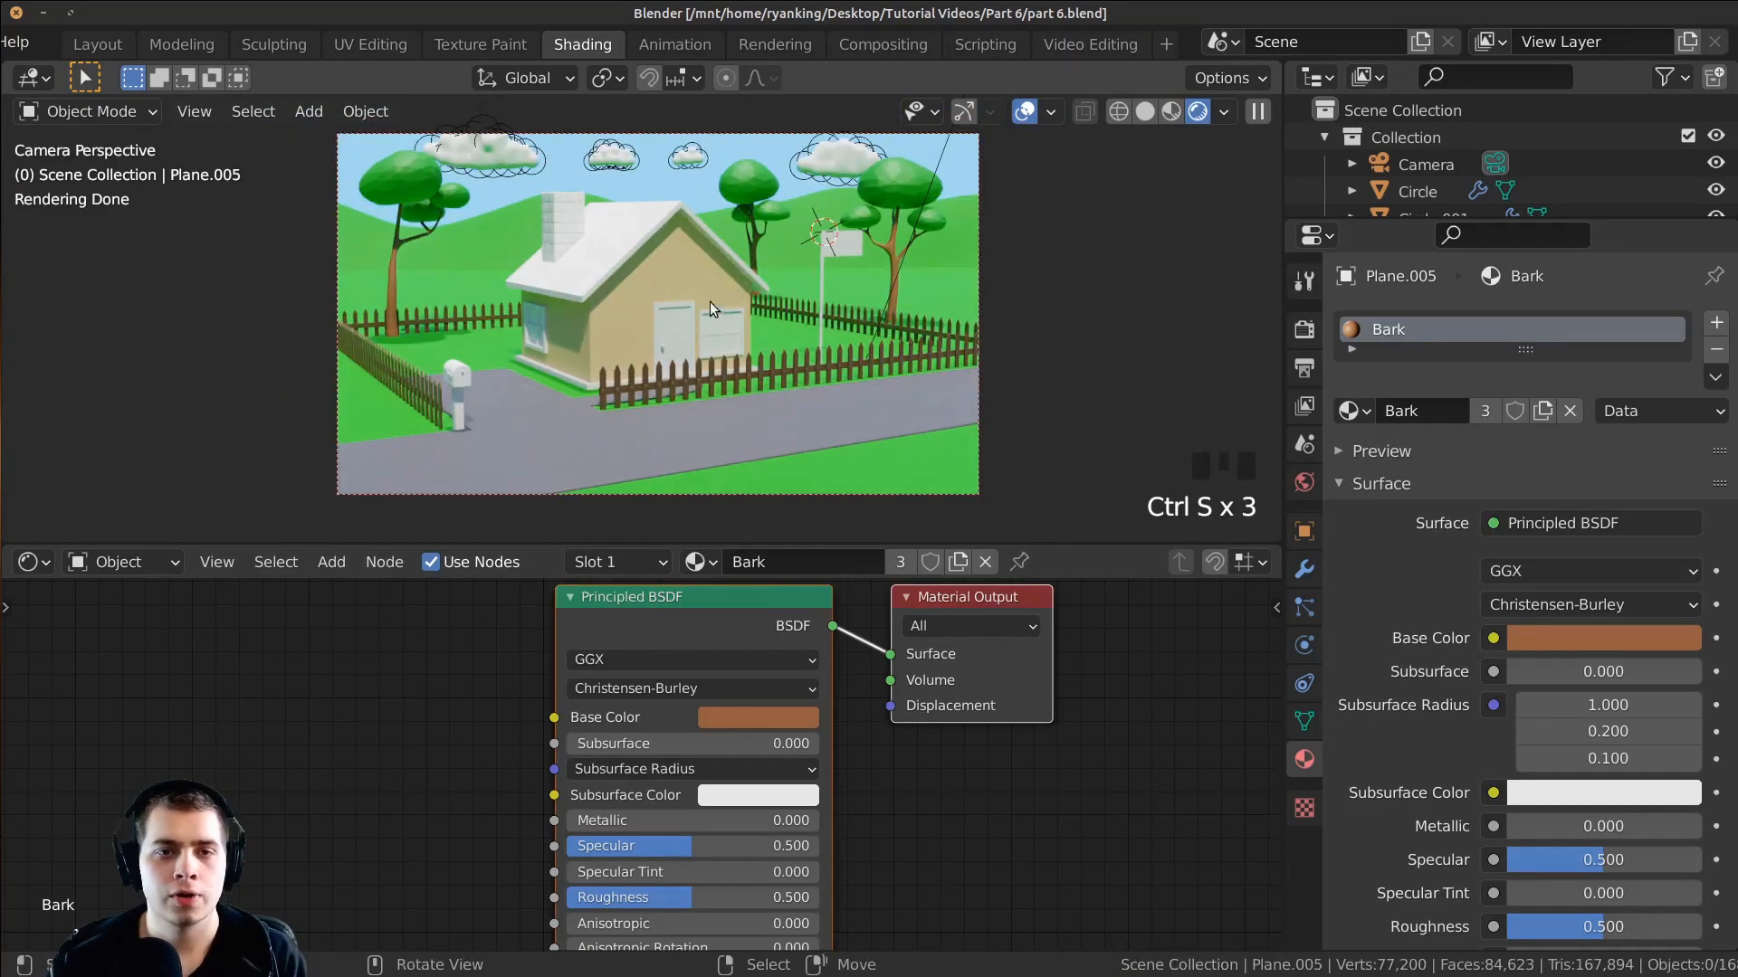
# Step: Add a new material named Roof to the house roof
pyautogui.rightClick(627, 237)
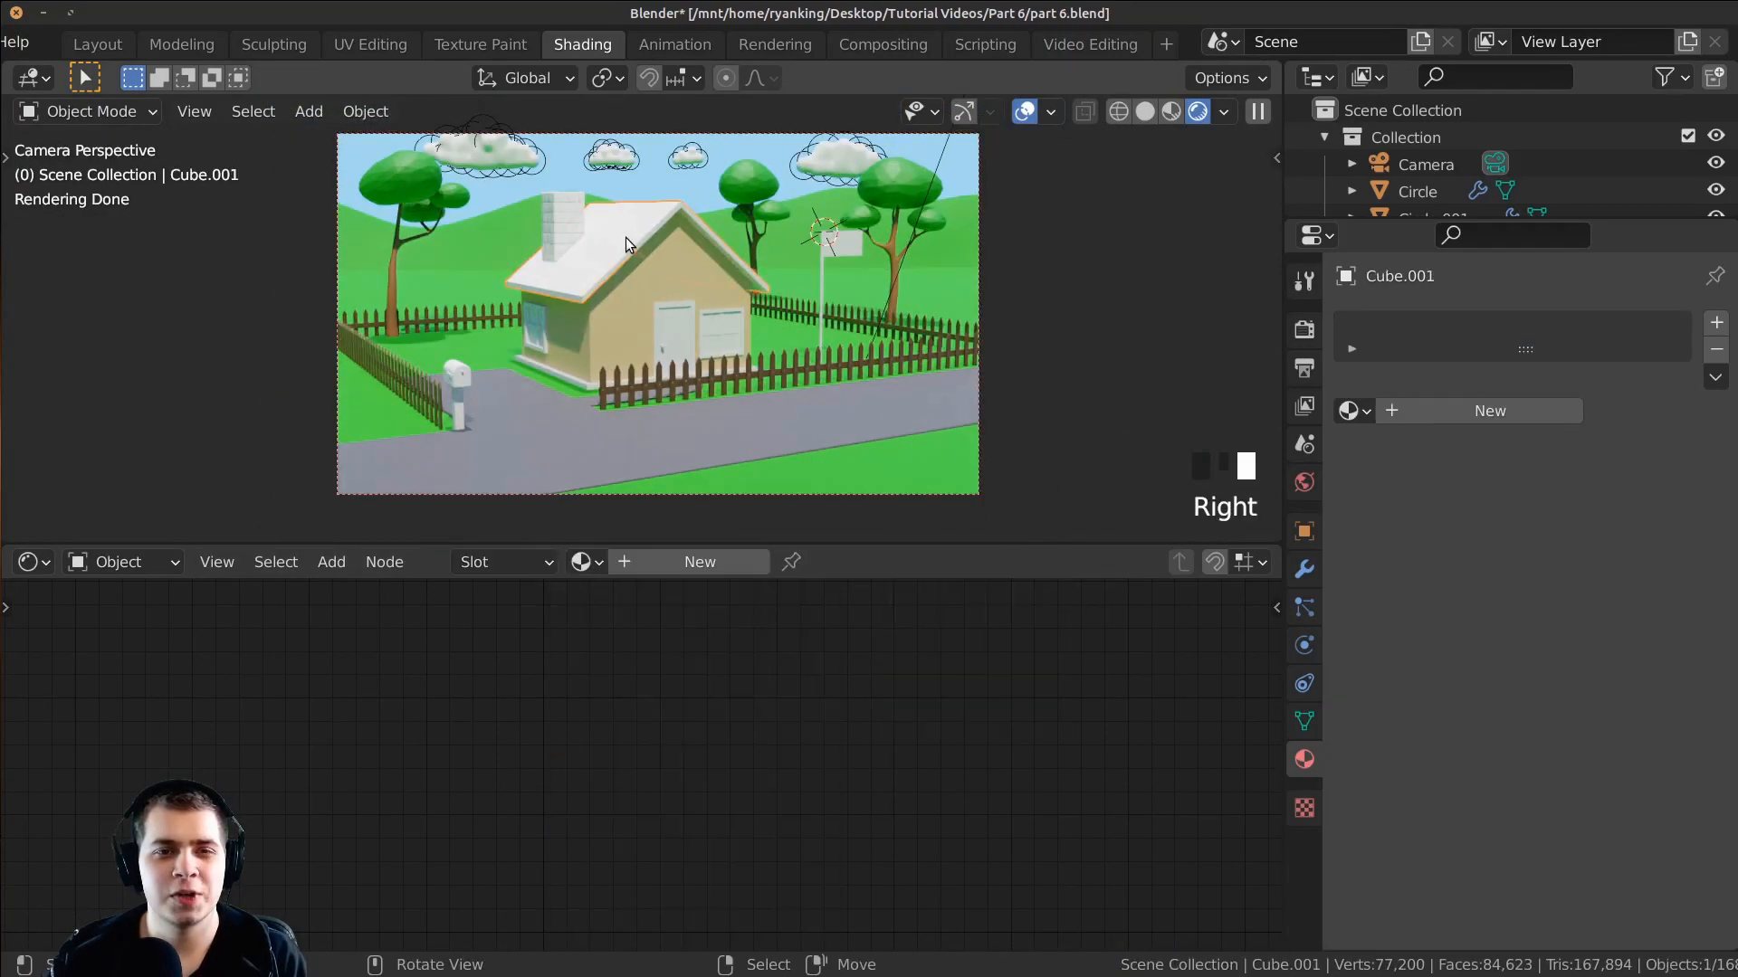
pyautogui.click(724, 560)
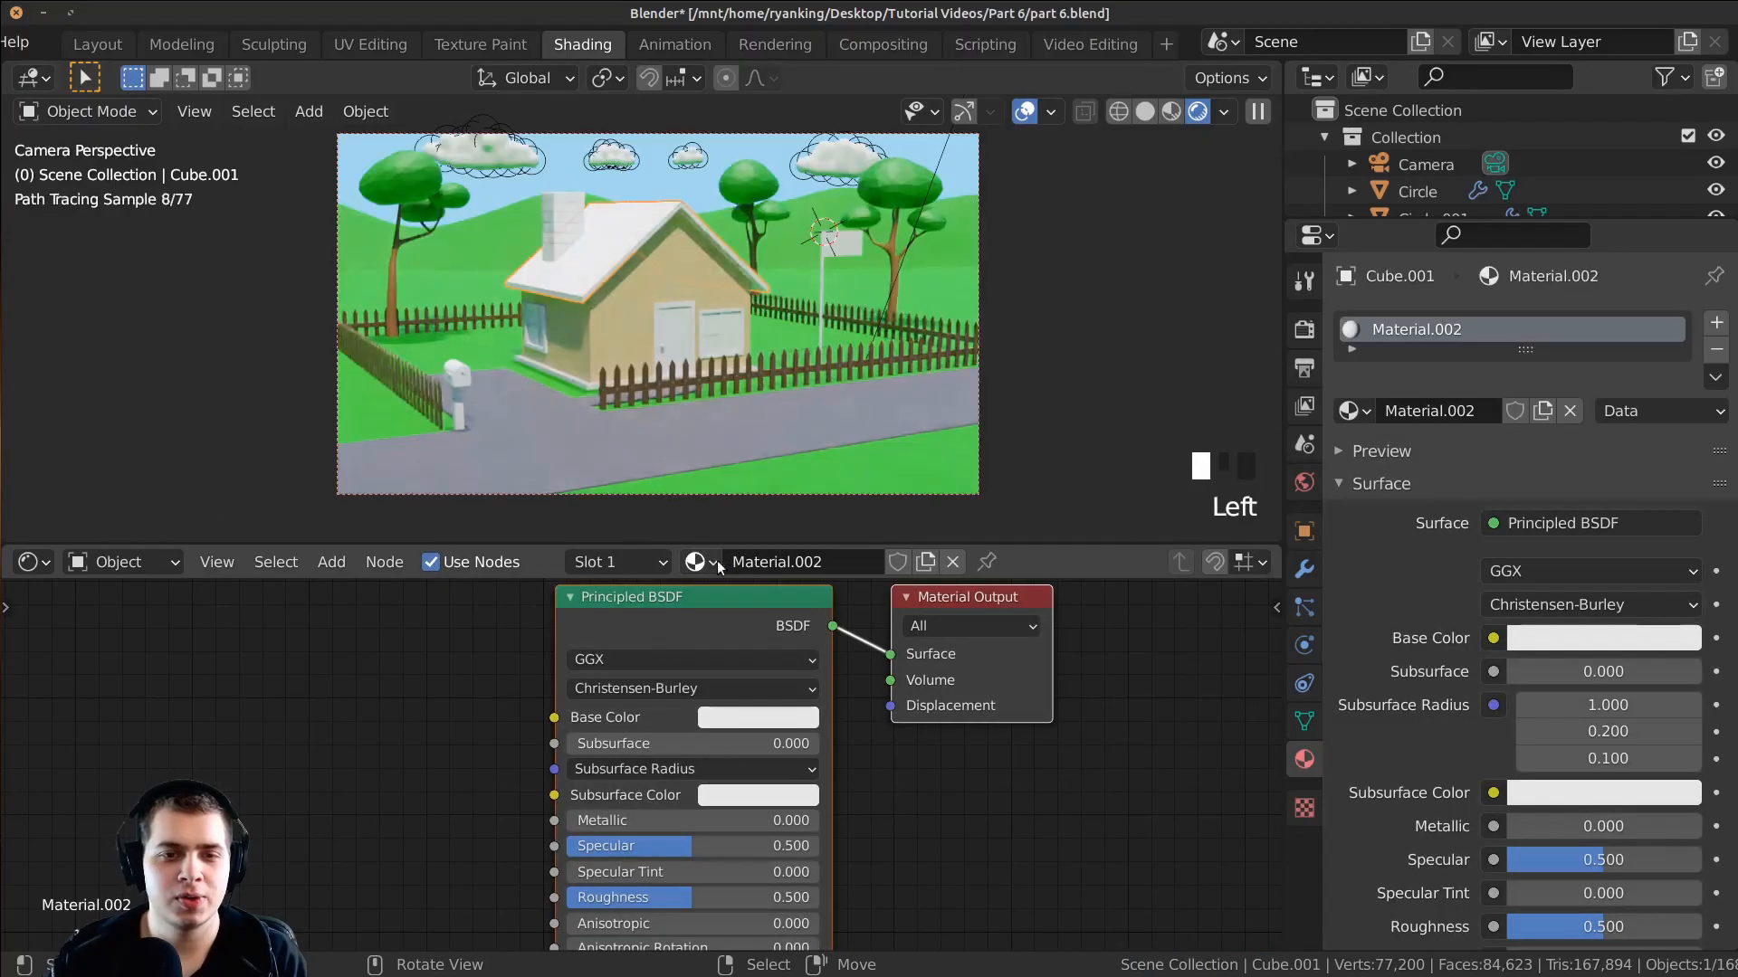
pyautogui.doubleClick(857, 554)
pyautogui.write('Roof')
pyautogui.press('Return')
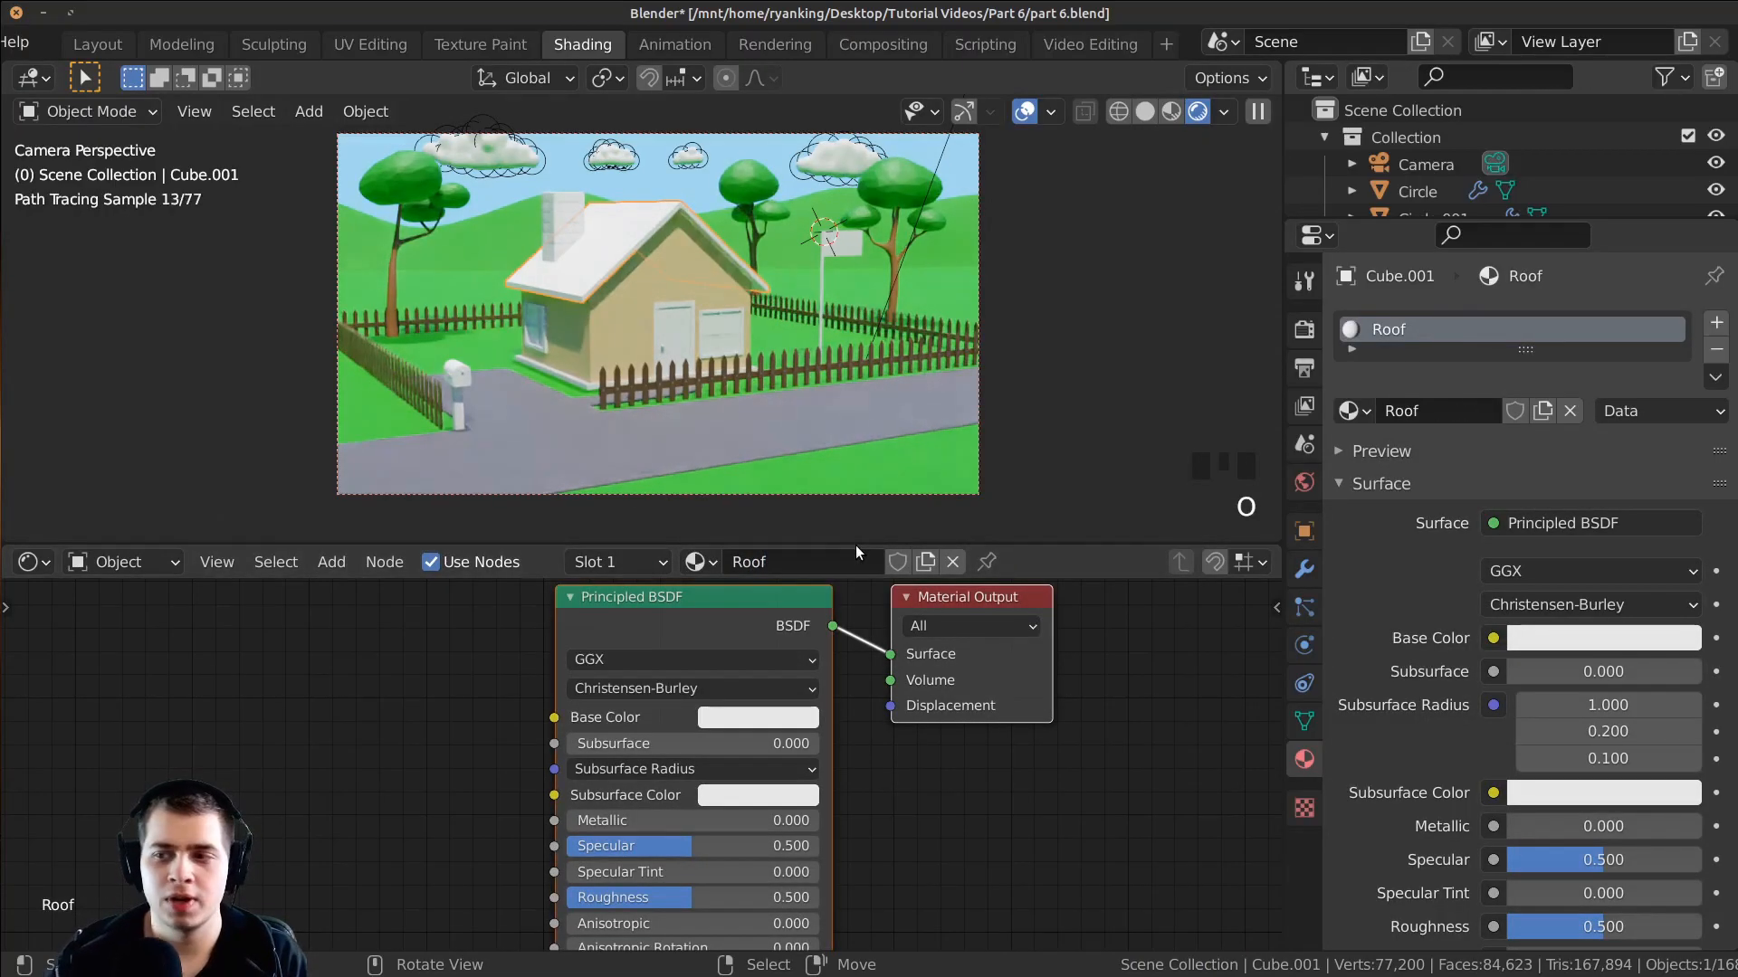
# Step: Set the Roof material's base color to dark grey and its roughness to 0.641
pyautogui.click(736, 717)
pyautogui.moveTo(899, 453); pyautogui.dragTo(898, 503)
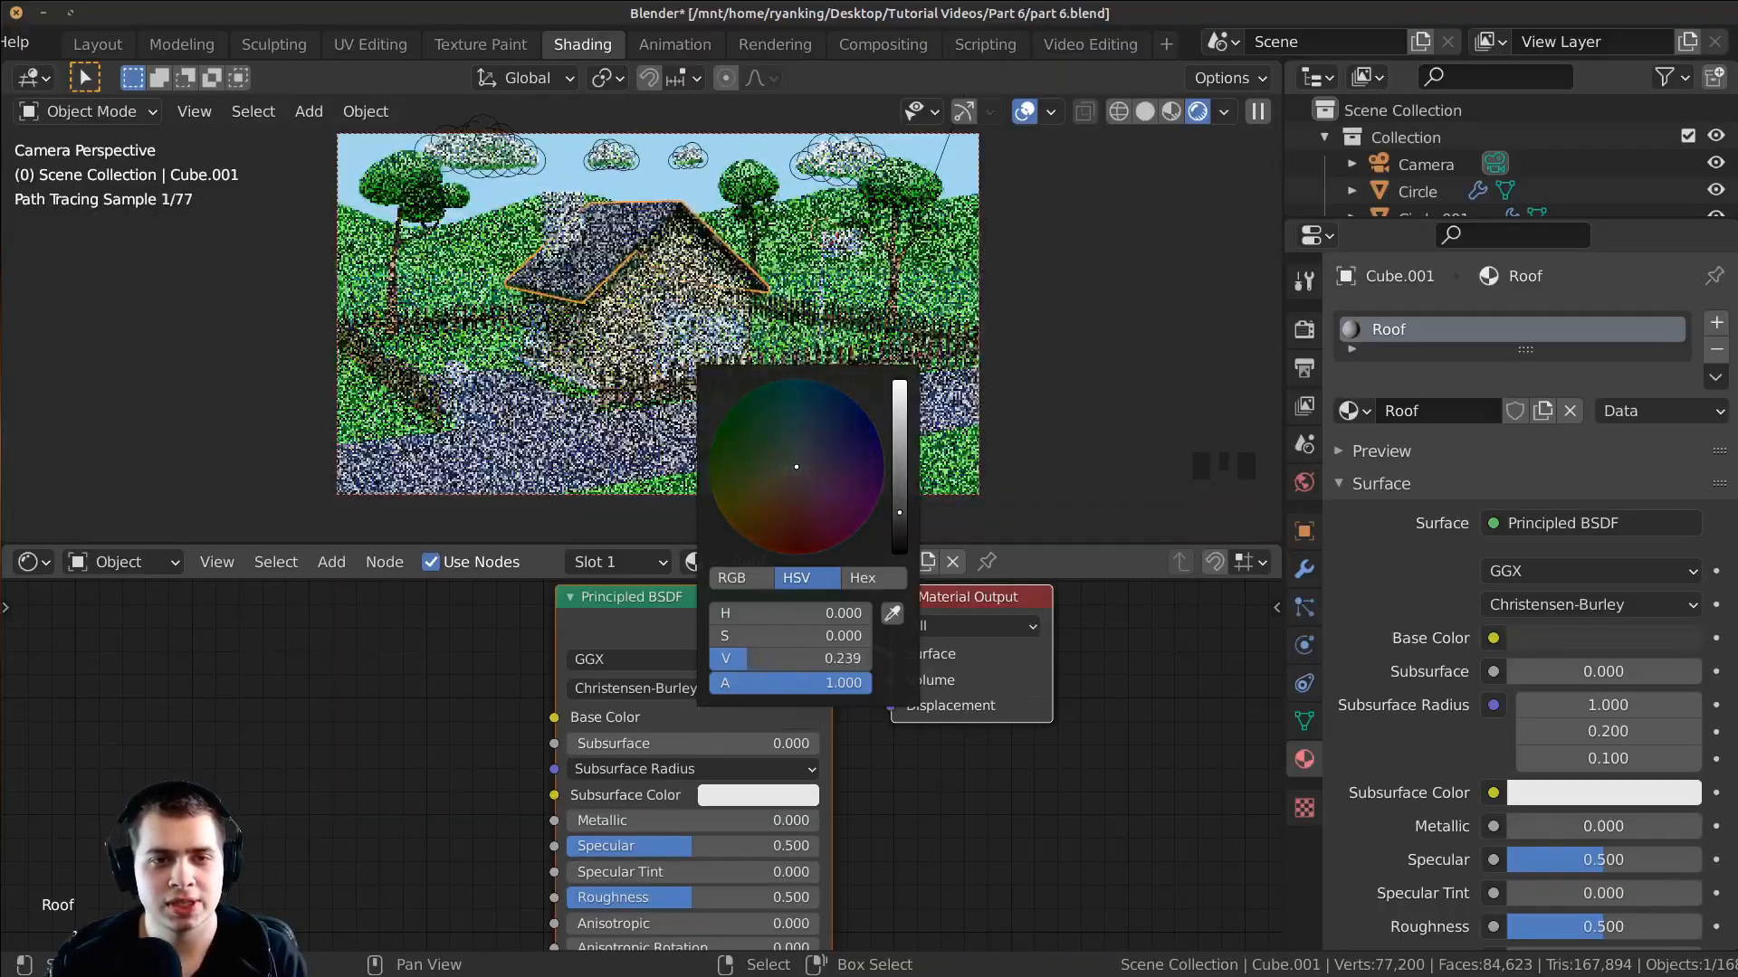
pyautogui.scroll(-1, 771, 847)
pyautogui.moveTo(771, 847); pyautogui.dragTo(774, 699, button='middle')
pyautogui.click(759, 659)
pyautogui.moveTo(643, 653); pyautogui.dragTo(676, 654)
pyautogui.press('a')
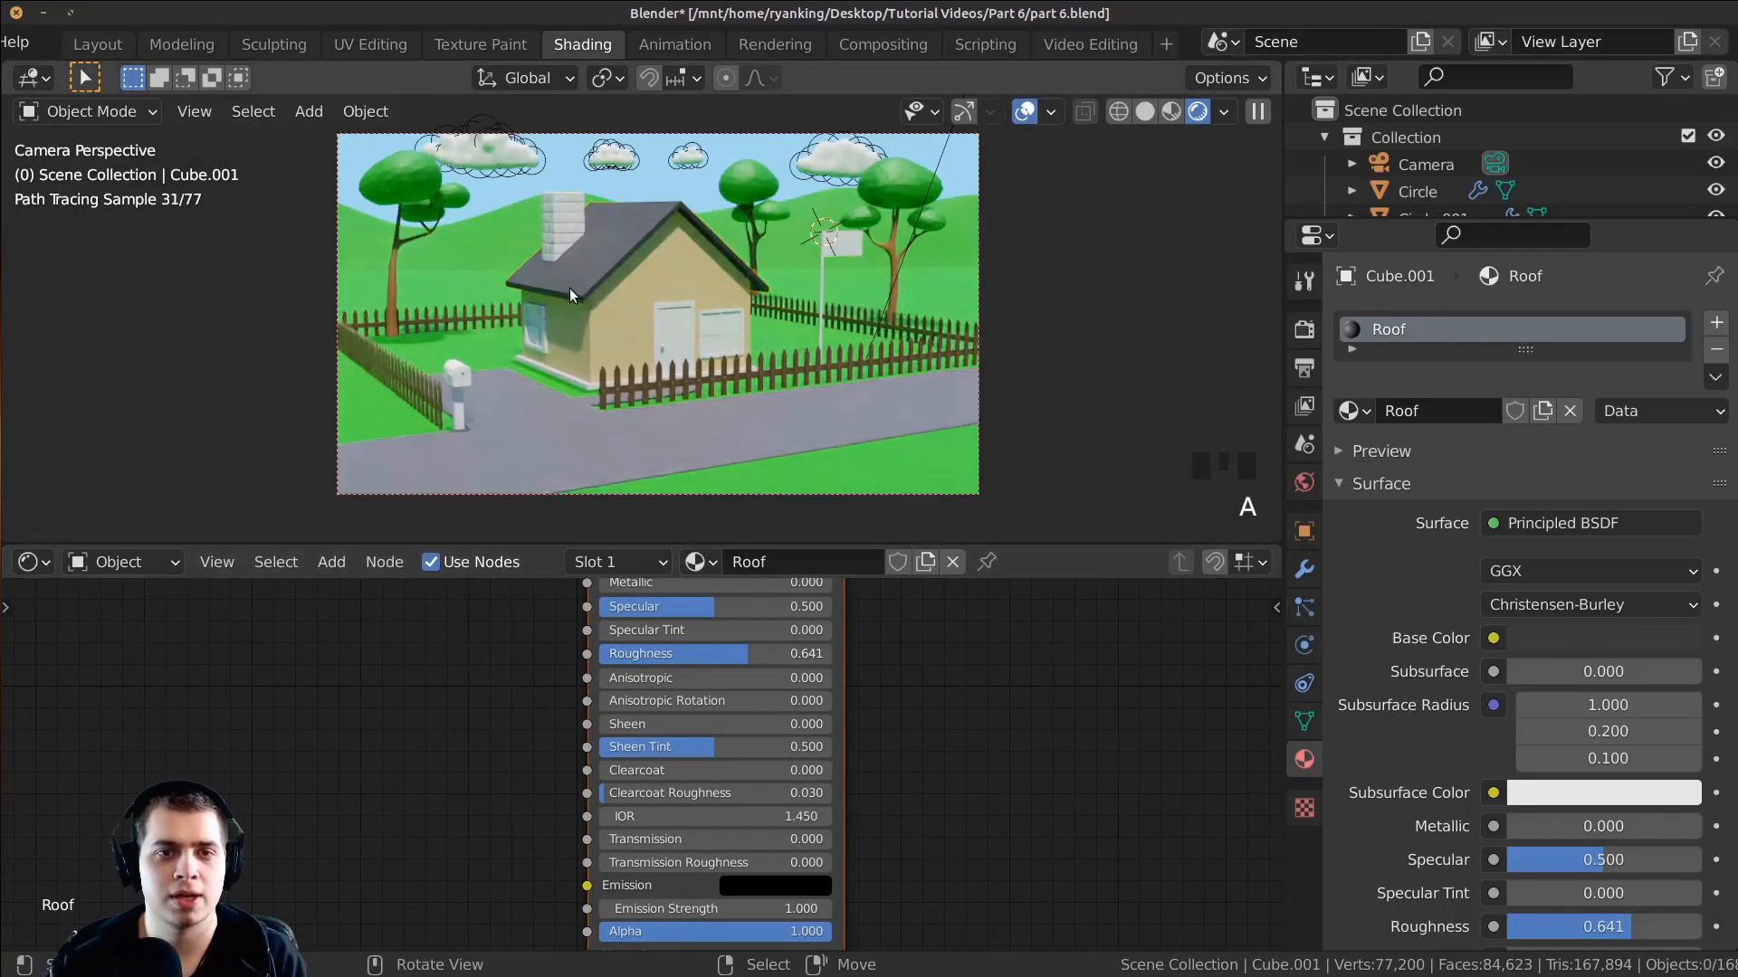
# Step: Add a new material named Door to the front door of the house
pyautogui.keyDown('shift'); pyautogui.moveTo(608, 308); pyautogui.dragTo(611, 310, button='middle'); pyautogui.keyUp('shift')
pyautogui.keyDown('shift'); pyautogui.moveTo(618, 313); pyautogui.dragTo(621, 314, button='middle'); pyautogui.keyUp('shift')
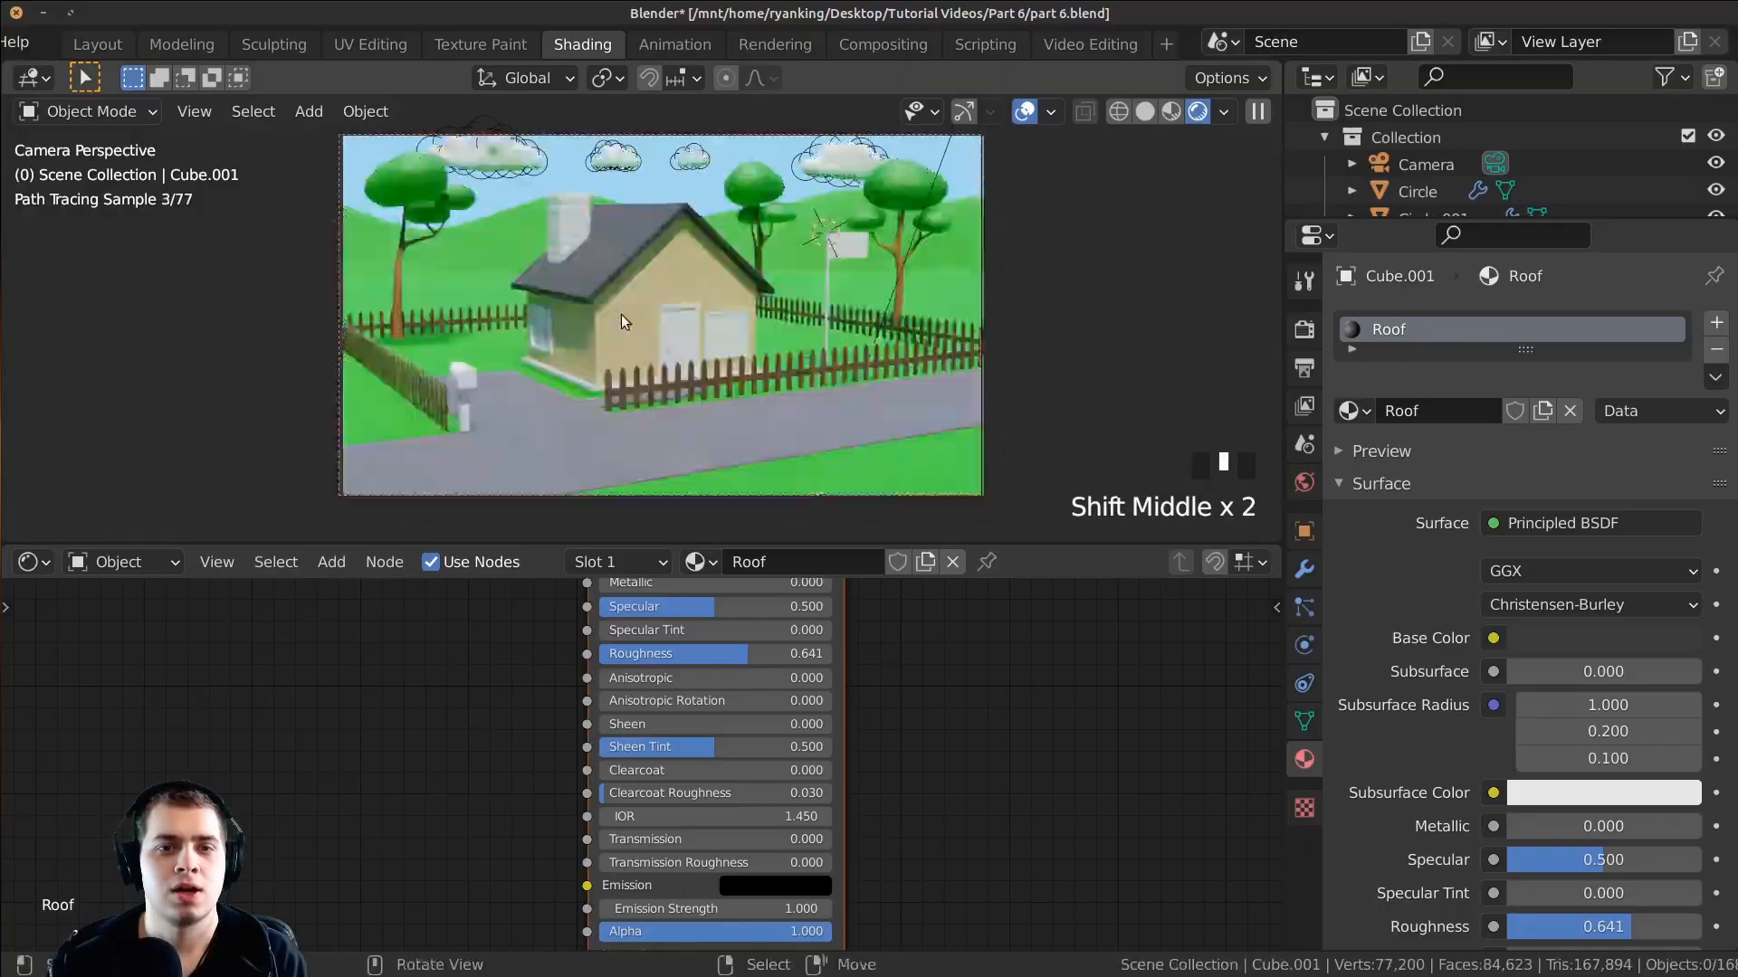
pyautogui.scroll(1, 621, 321)
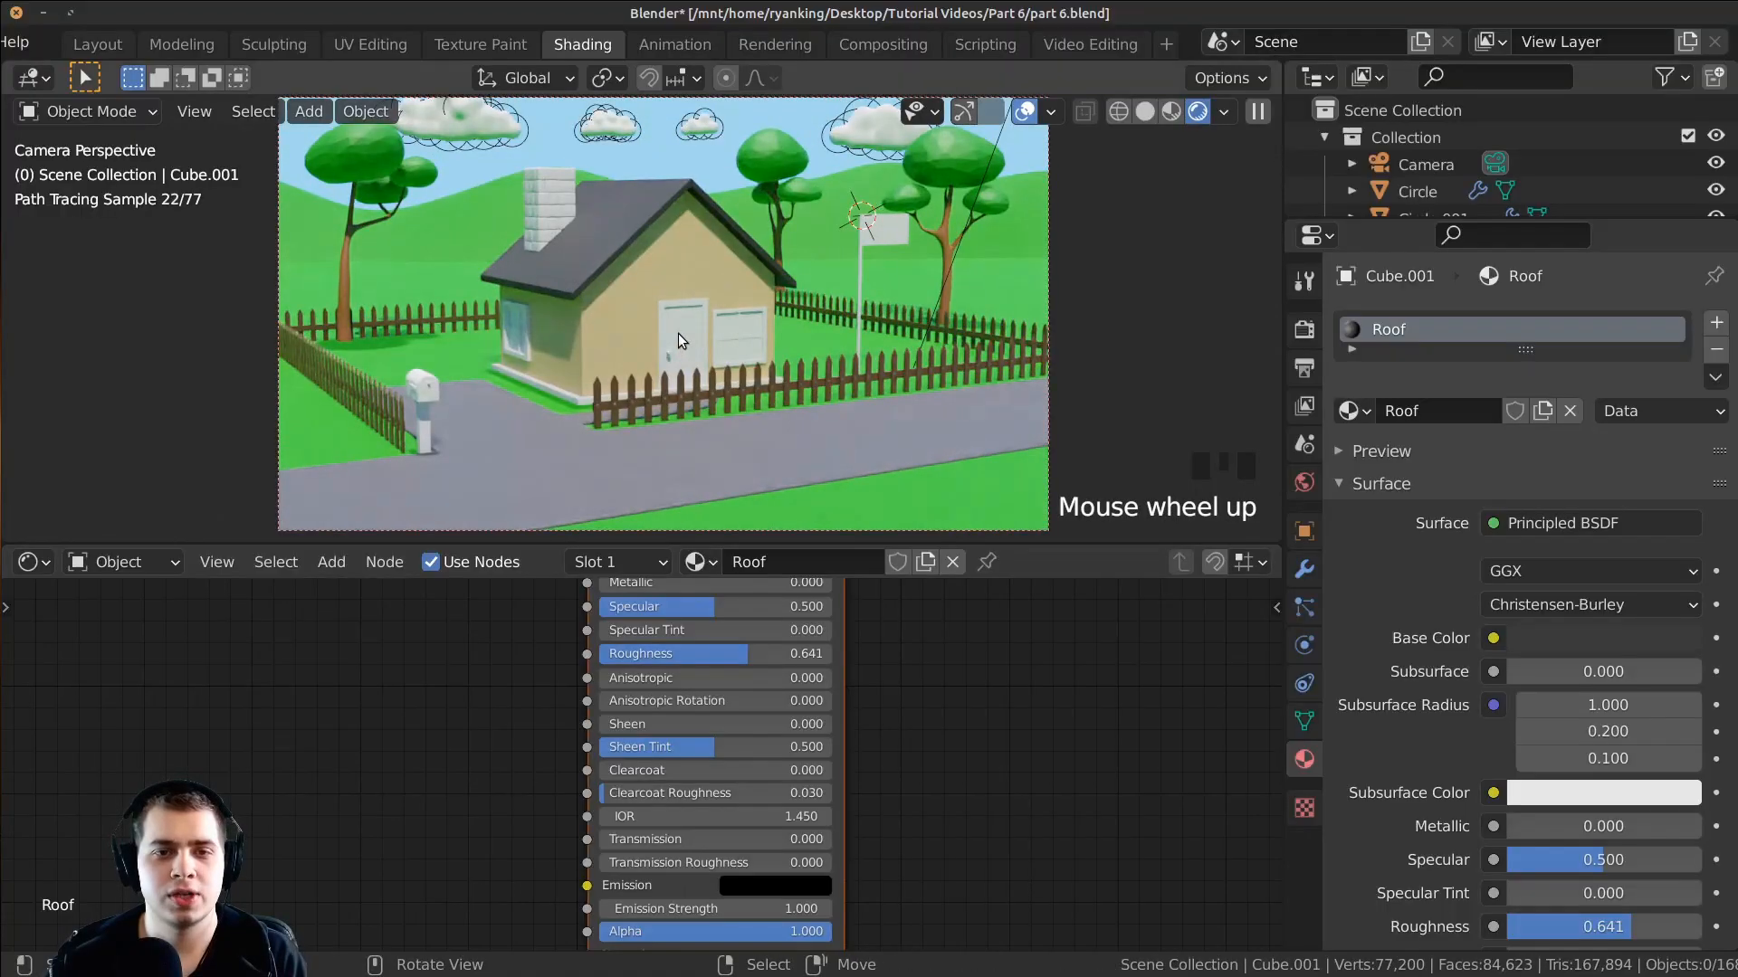
pyautogui.rightClick(678, 336)
pyautogui.click(648, 563)
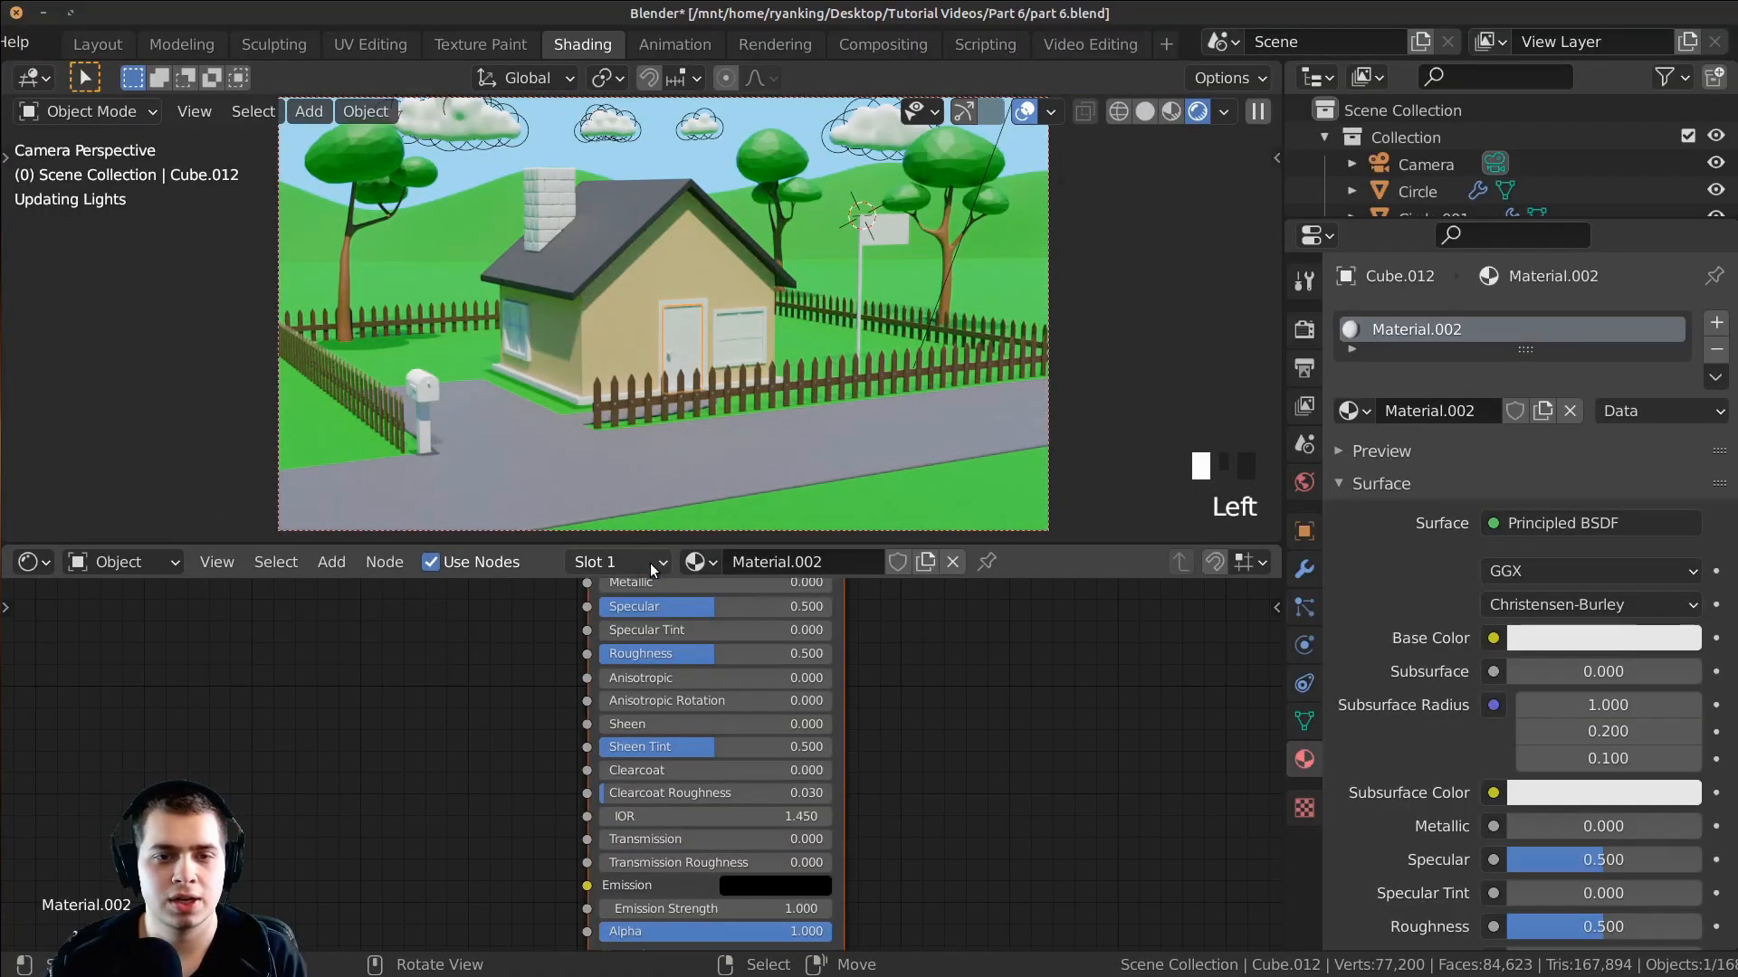
pyautogui.click(758, 561)
pyautogui.write('Daro')
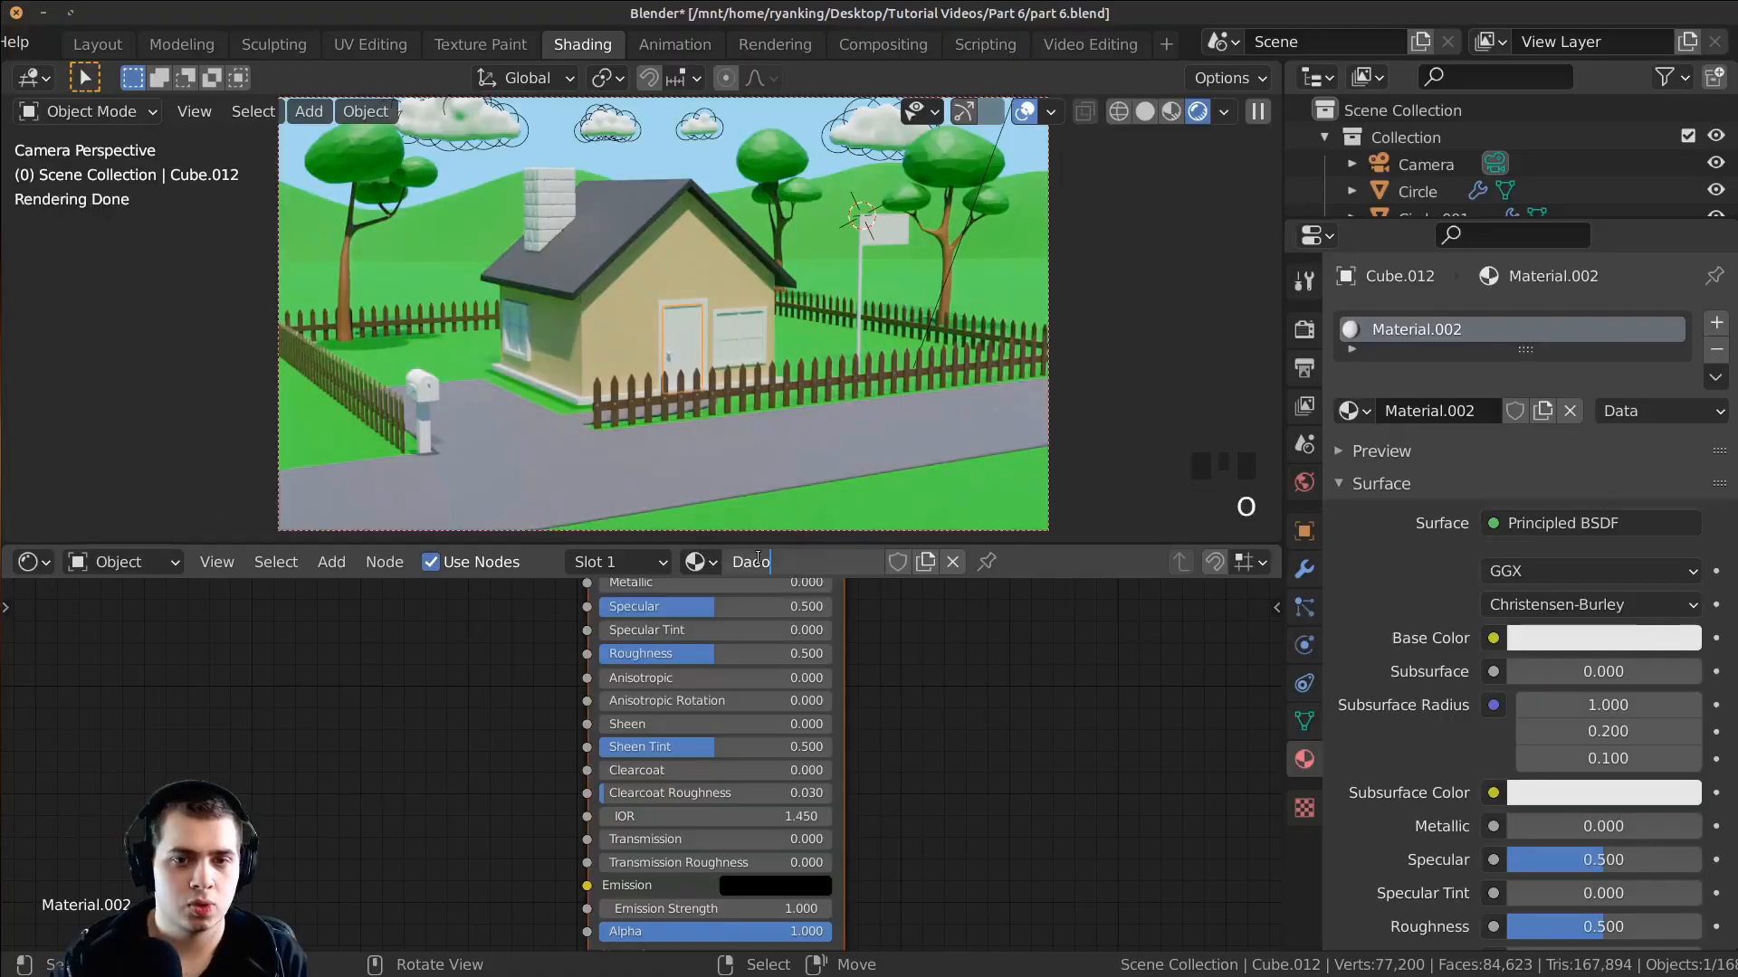
pyautogui.write('r')
pyautogui.press('Return')
# Step: Set the Door material's base color to a light wood brown and clear the selection
pyautogui.moveTo(751, 599); pyautogui.dragTo(716, 736, button='middle')
pyautogui.moveTo(707, 645); pyautogui.dragTo(714, 684, button='middle')
pyautogui.click(728, 667)
pyautogui.moveTo(755, 437)
pyautogui.mouseDown()
pyautogui.moveTo(777, 456)
pyautogui.moveTo(763, 470)
pyautogui.mouseUp()
pyautogui.moveTo(877, 369); pyautogui.dragTo(877, 413)
pyautogui.press('a')
# Step: Switch to Material Preview shading and add a new material named Frame to the door frame
pyautogui.scroll(3, 691, 353)
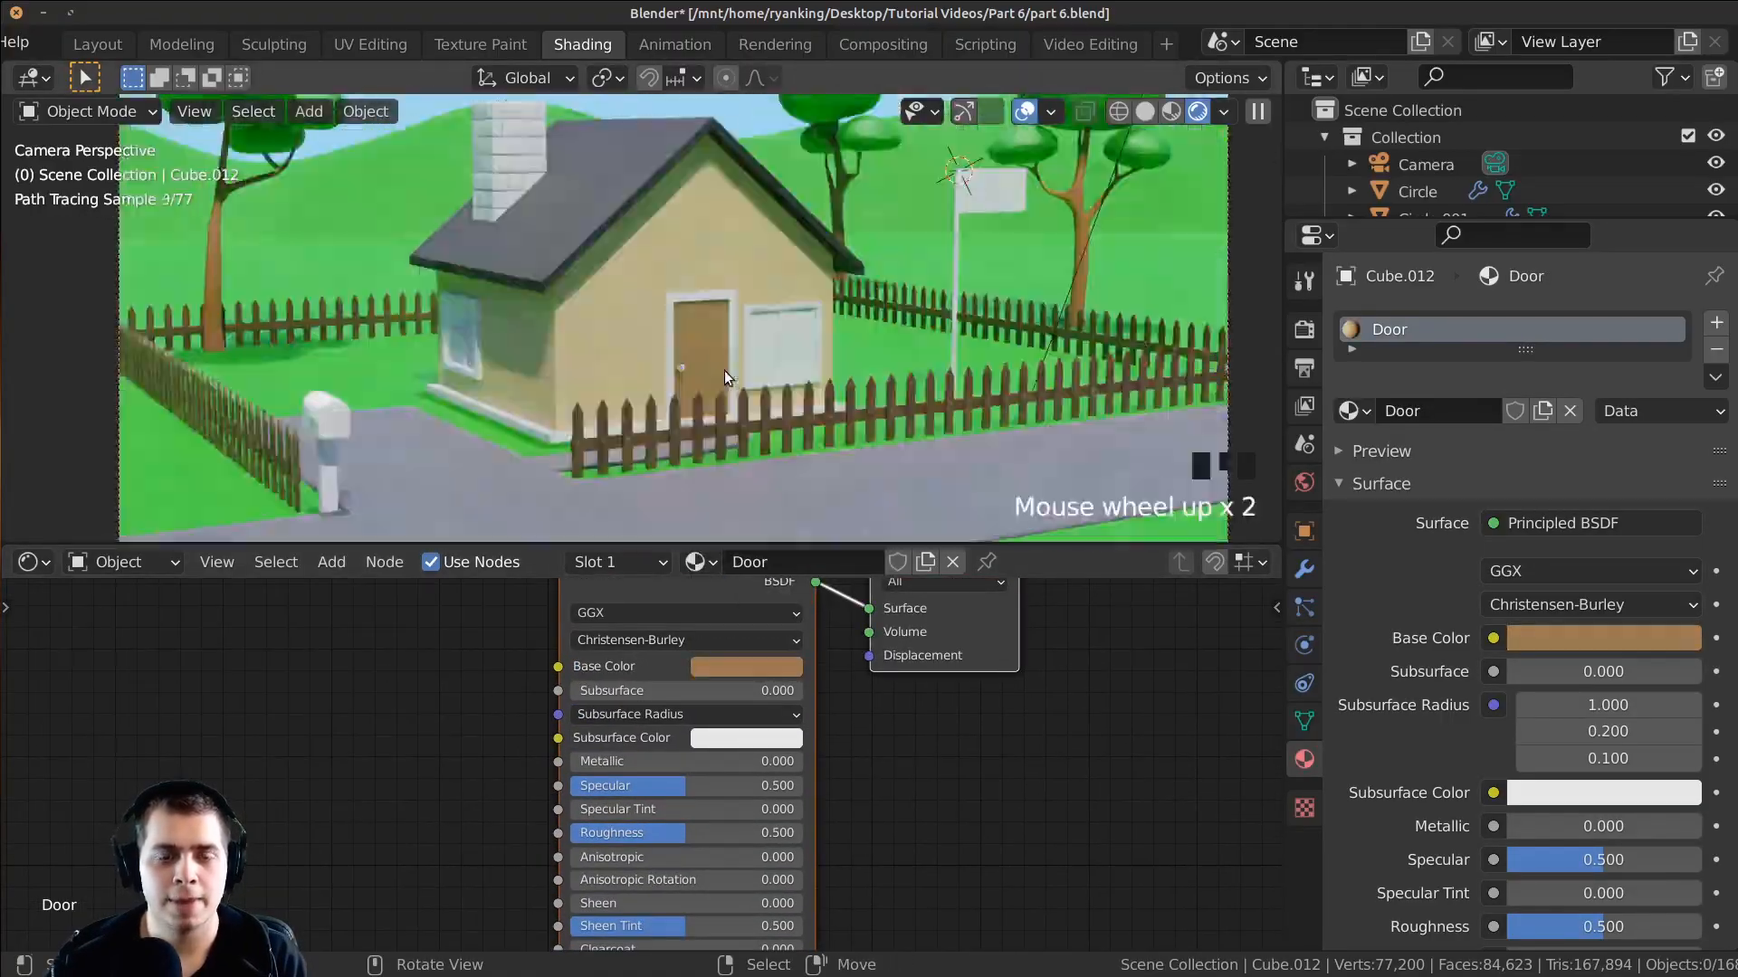
pyautogui.scroll(2, 703, 364)
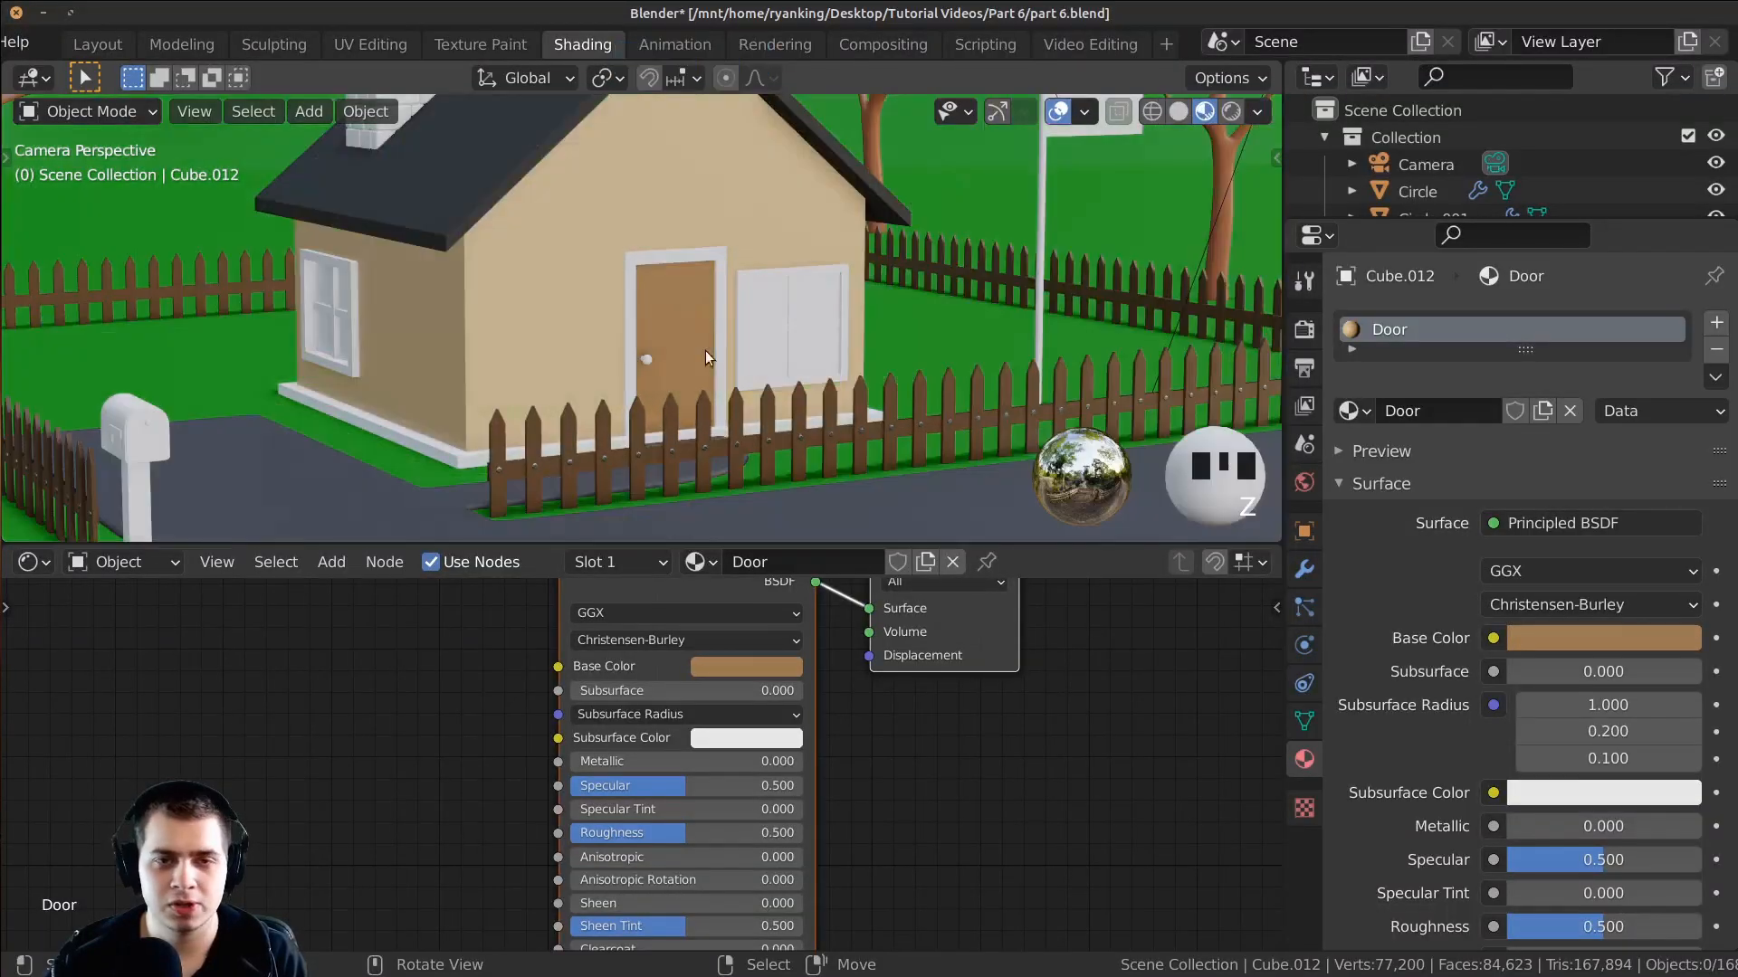
pyautogui.keyDown('shift'); pyautogui.moveTo(694, 297); pyautogui.dragTo(671, 246, button='middle'); pyautogui.keyUp('shift')
pyautogui.scroll(1, 621, 324)
pyautogui.keyDown('shift'); pyautogui.moveTo(620, 324); pyautogui.dragTo(637, 246, button='middle'); pyautogui.keyUp('shift')
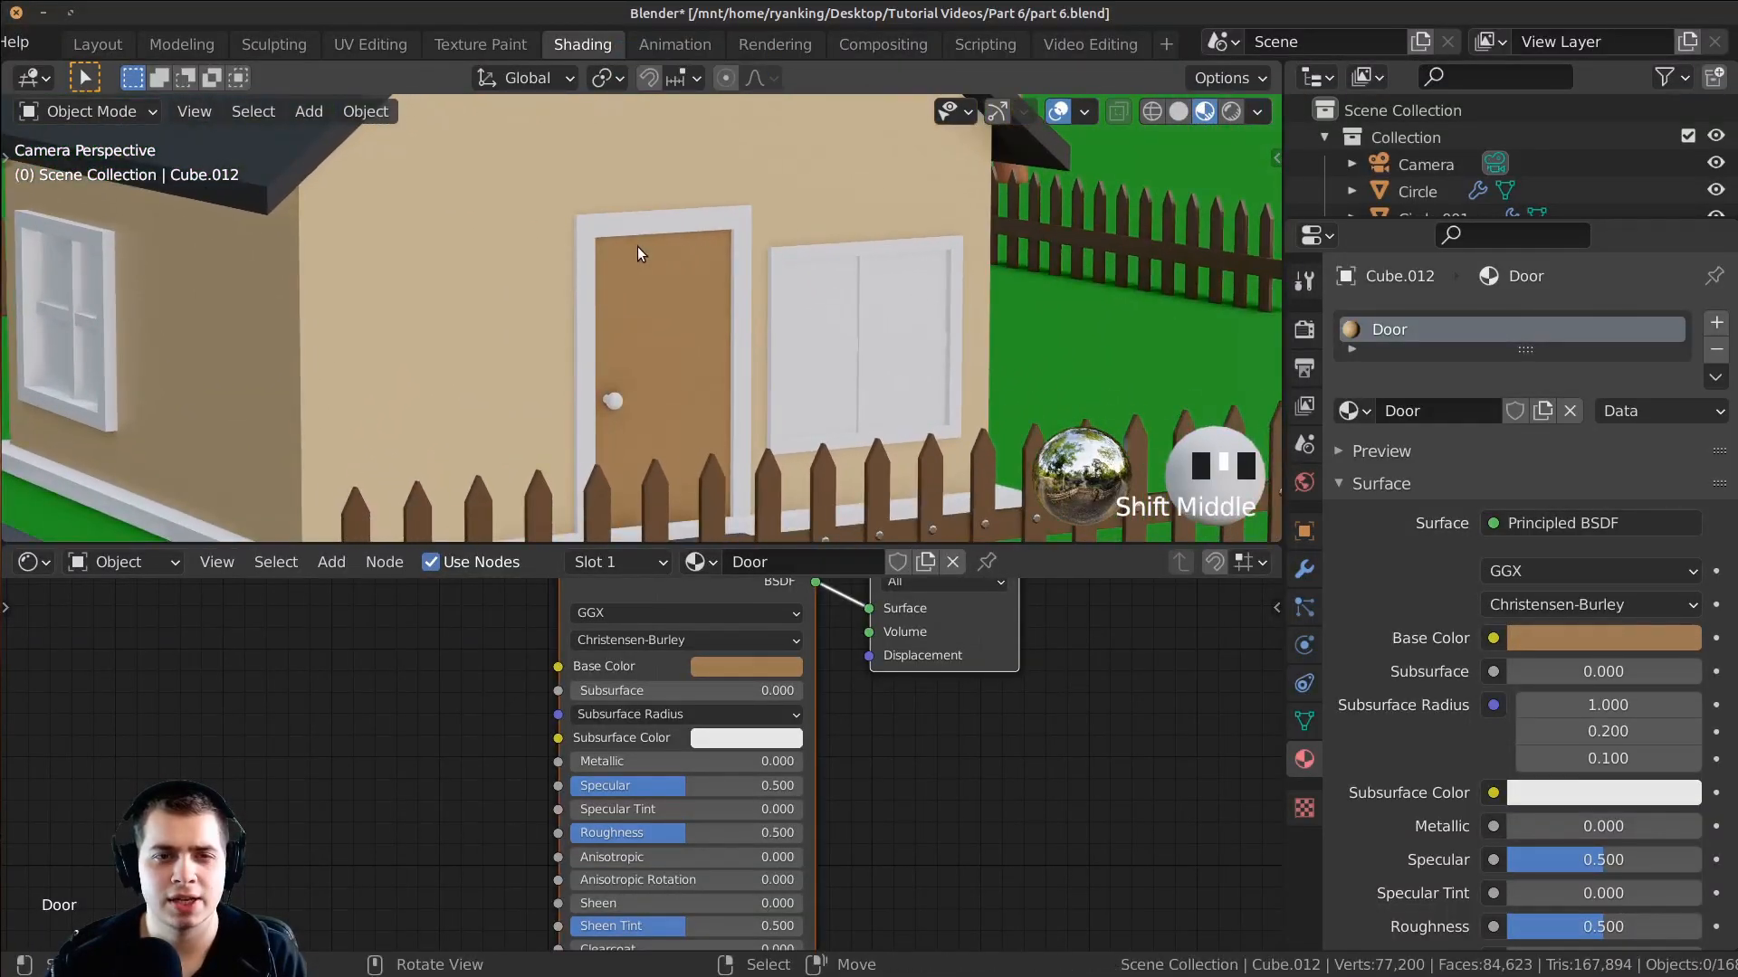
pyautogui.rightClick(666, 221)
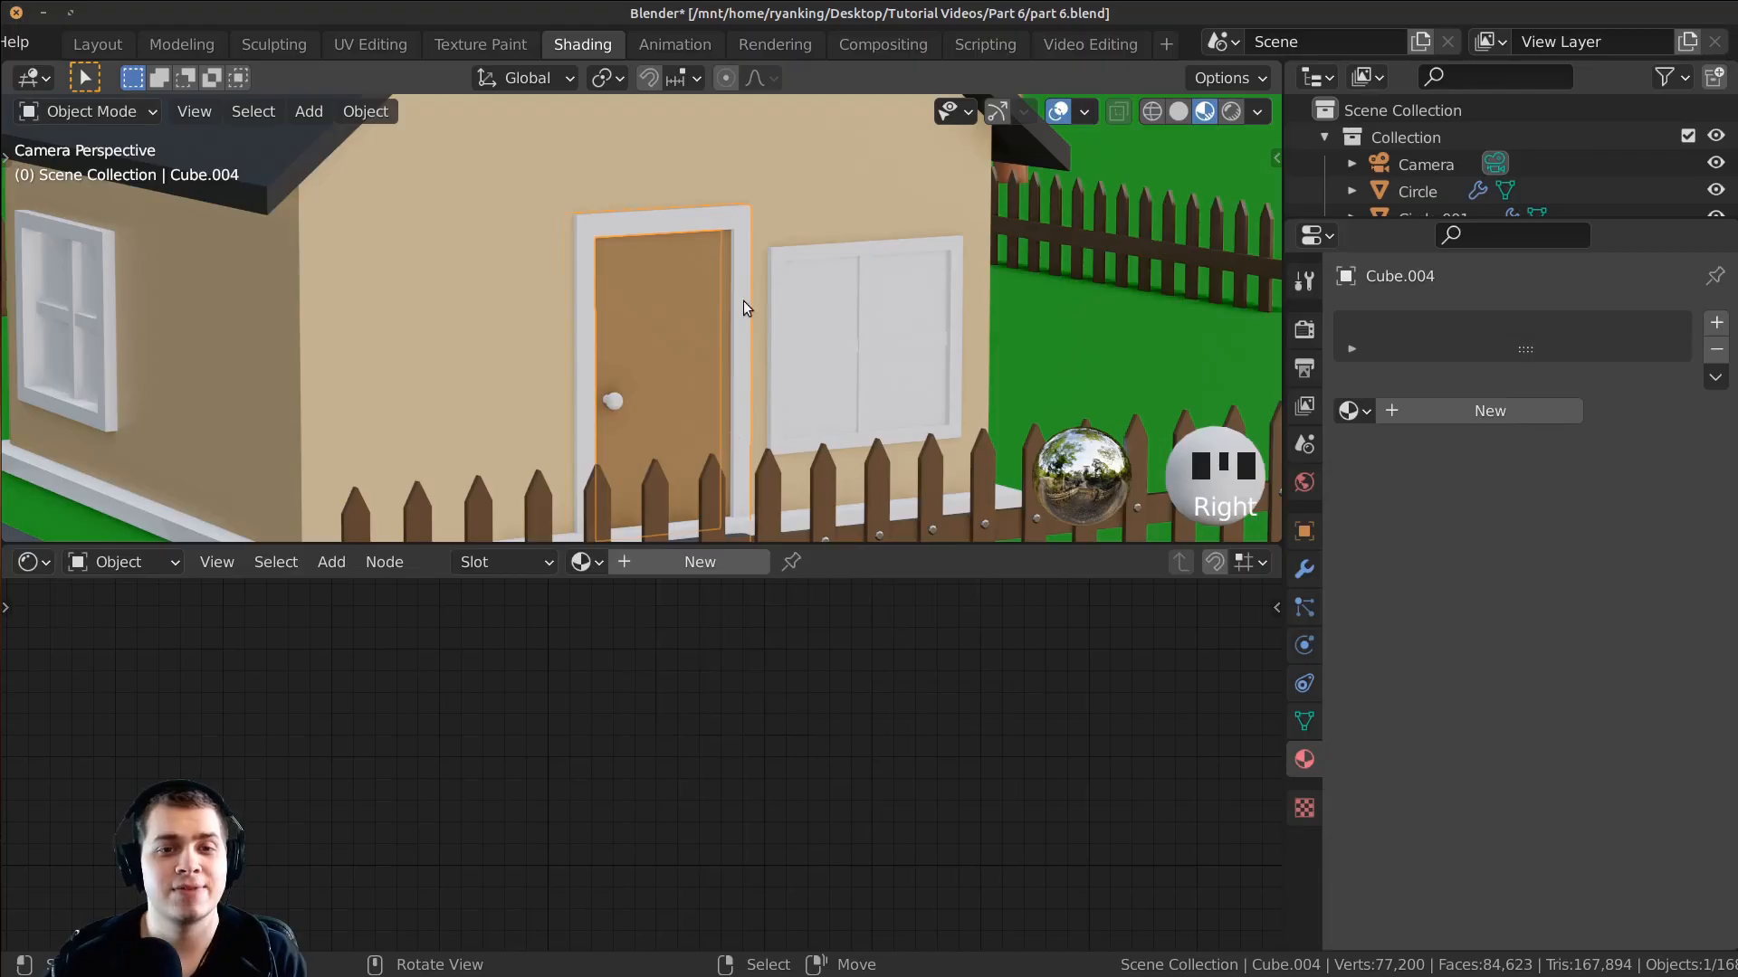
pyautogui.click(642, 562)
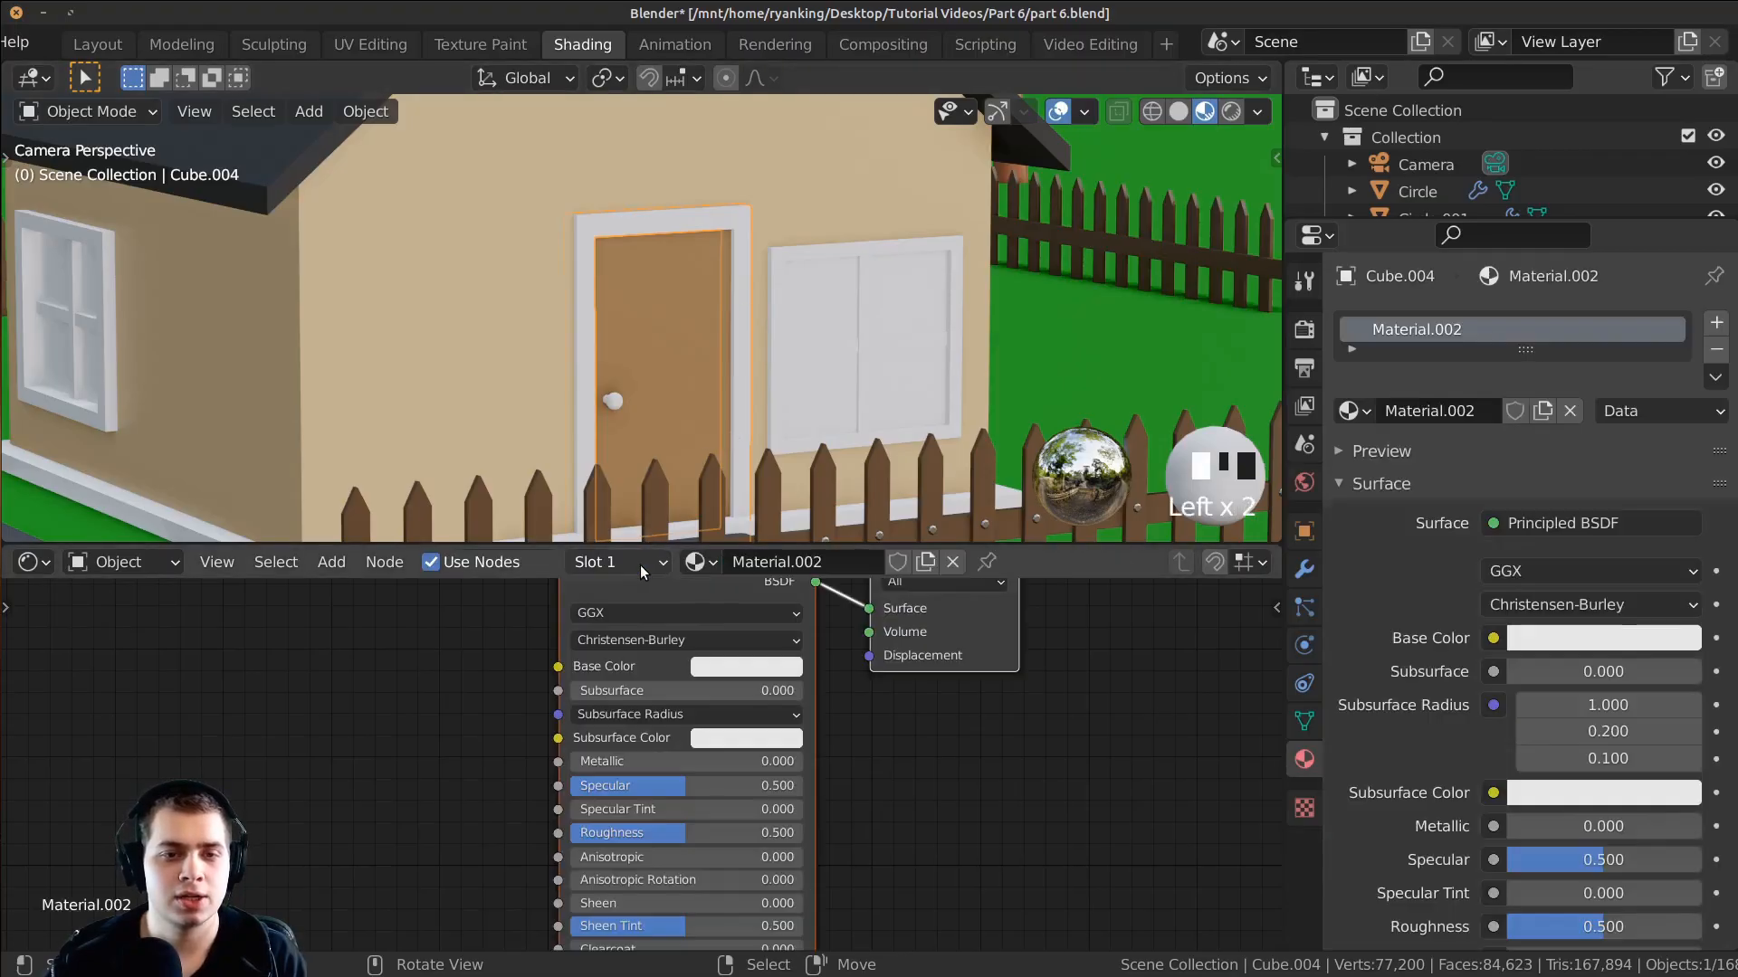
pyautogui.click(746, 561)
pyautogui.write('Fr')
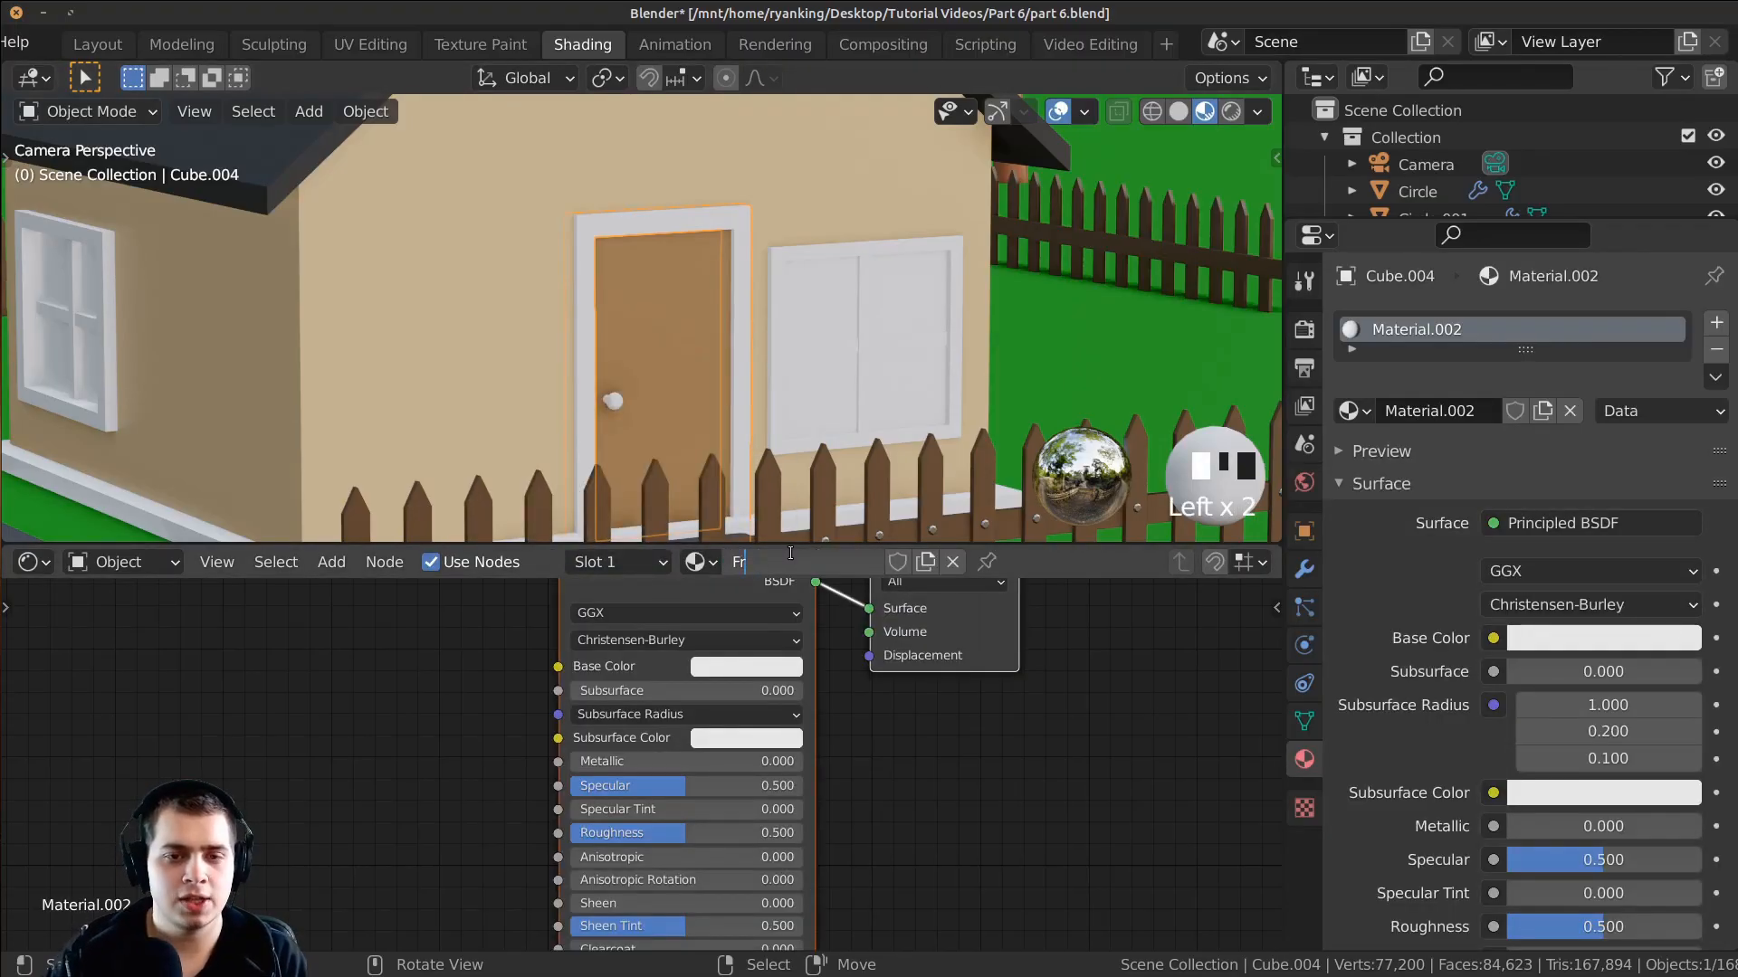
pyautogui.write('ame')
pyautogui.press('Return')
# Step: Set the Frame material's base color to a medium brown with hue 0.071, saturation 0.452 and value 0.535
pyautogui.click(753, 667)
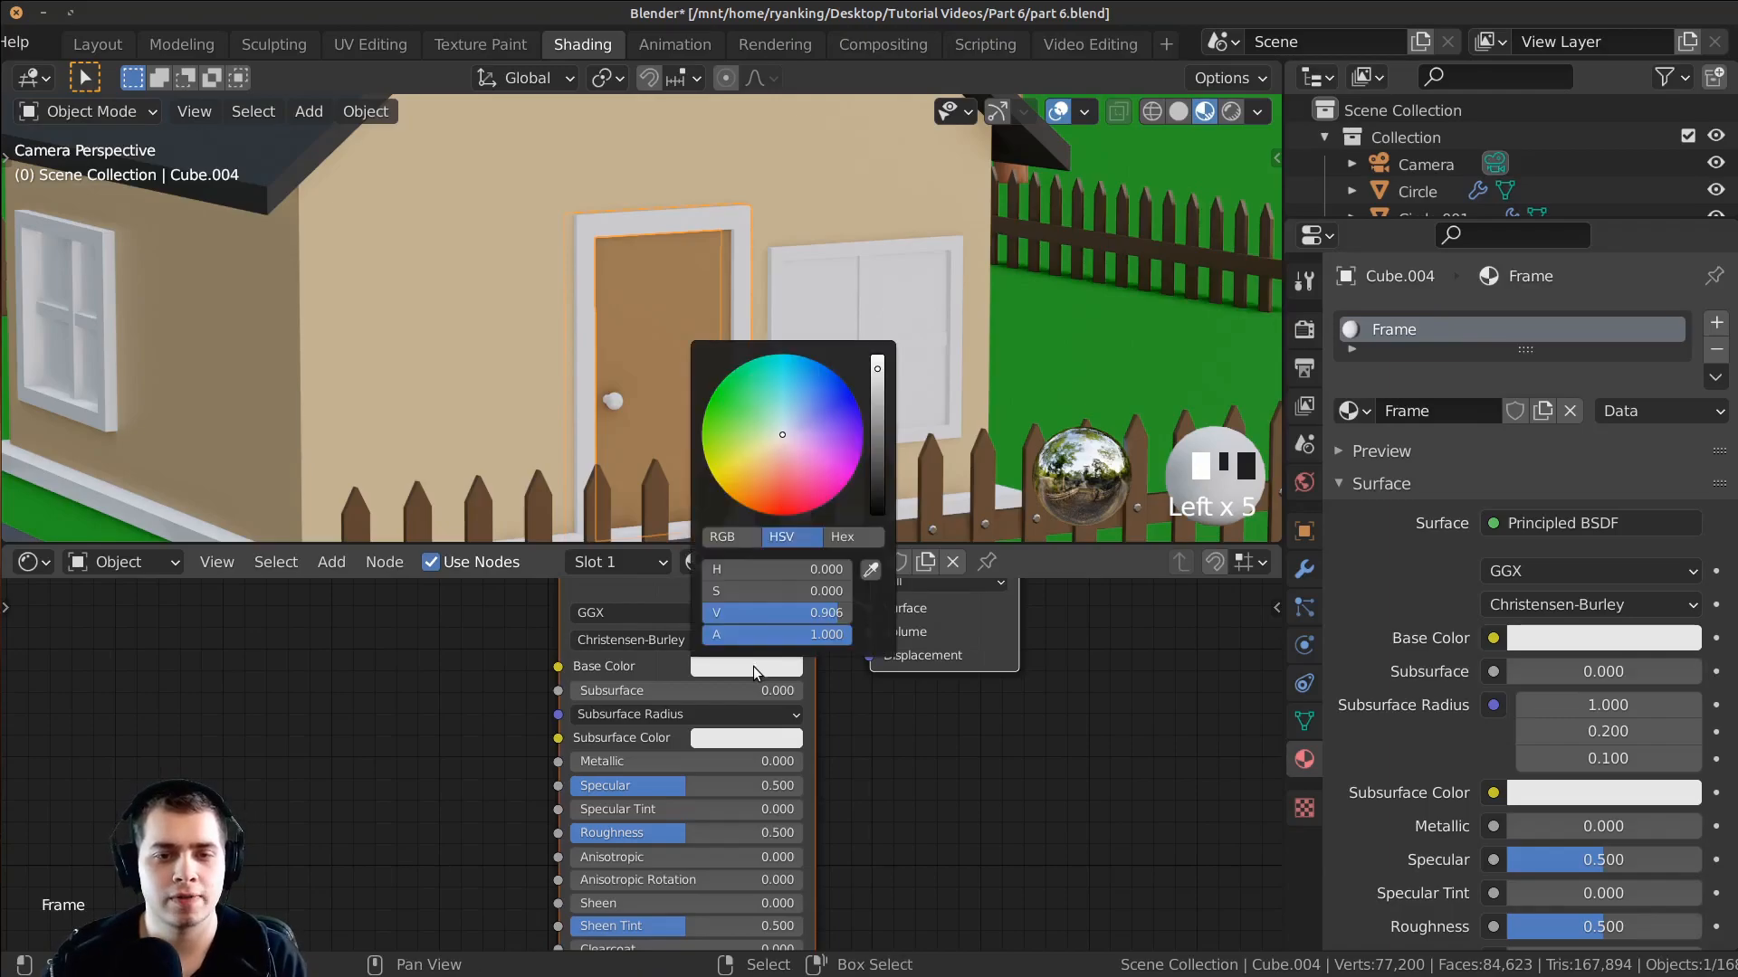
pyautogui.moveTo(787, 466); pyautogui.dragTo(767, 472)
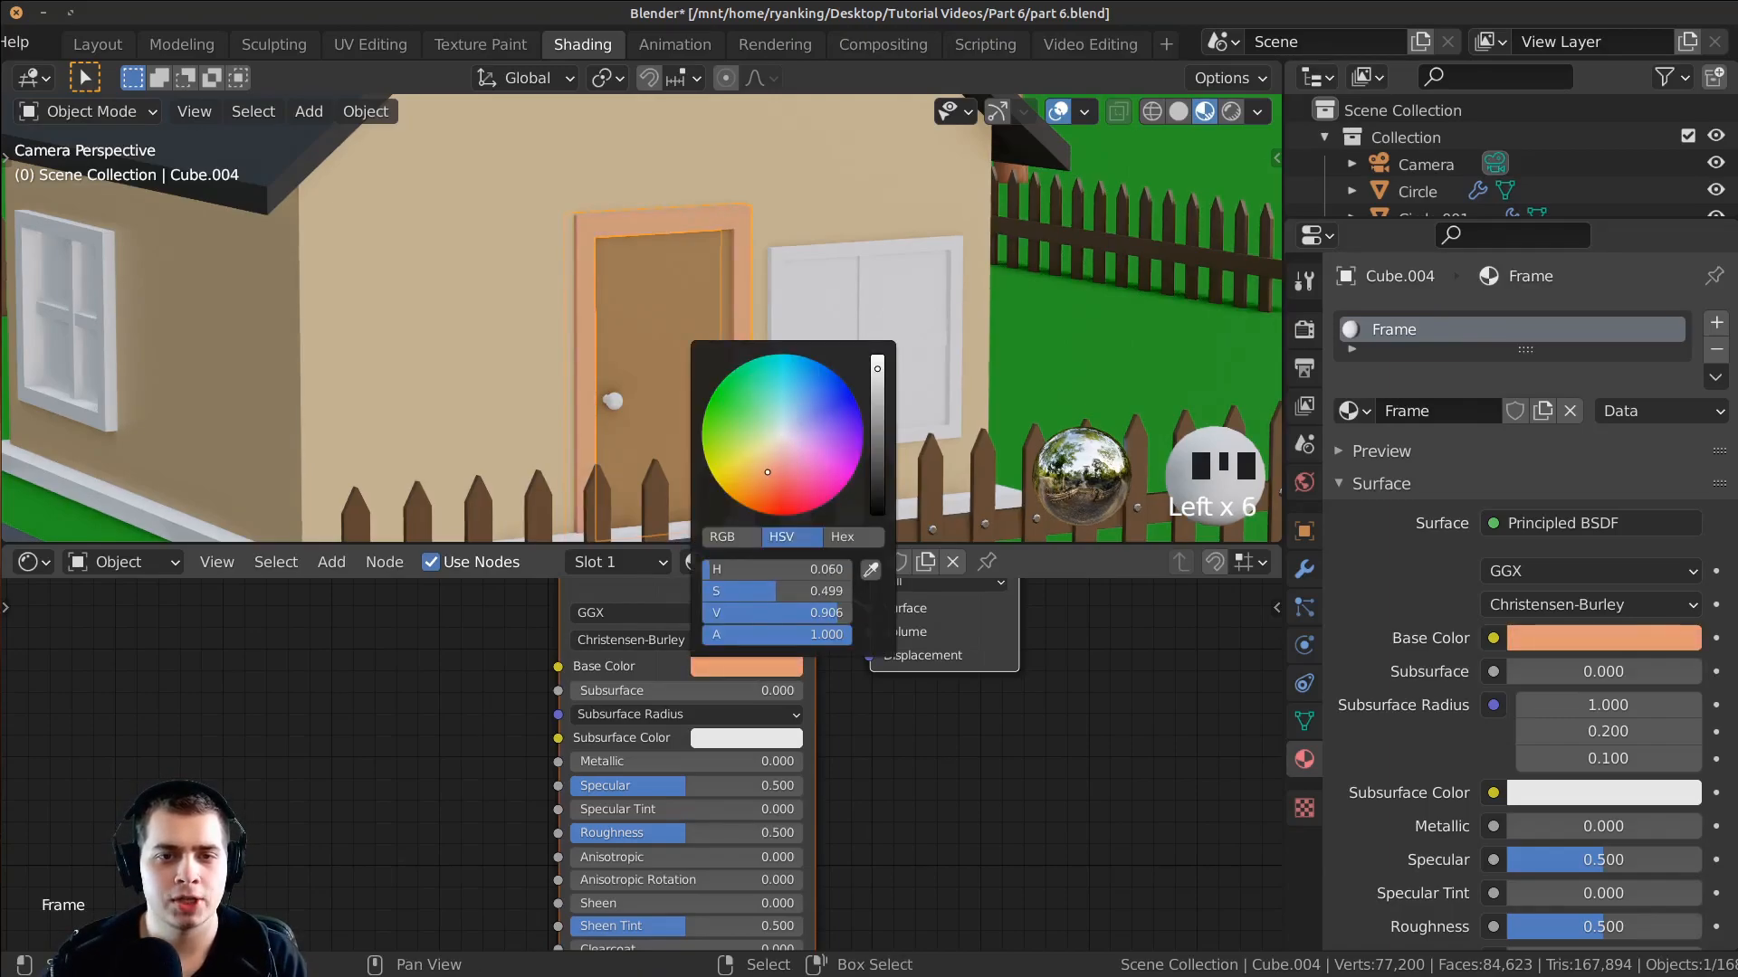
pyautogui.click(877, 427)
pyautogui.moveTo(877, 428); pyautogui.dragTo(877, 430)
pyautogui.moveTo(766, 471); pyautogui.dragTo(766, 462)
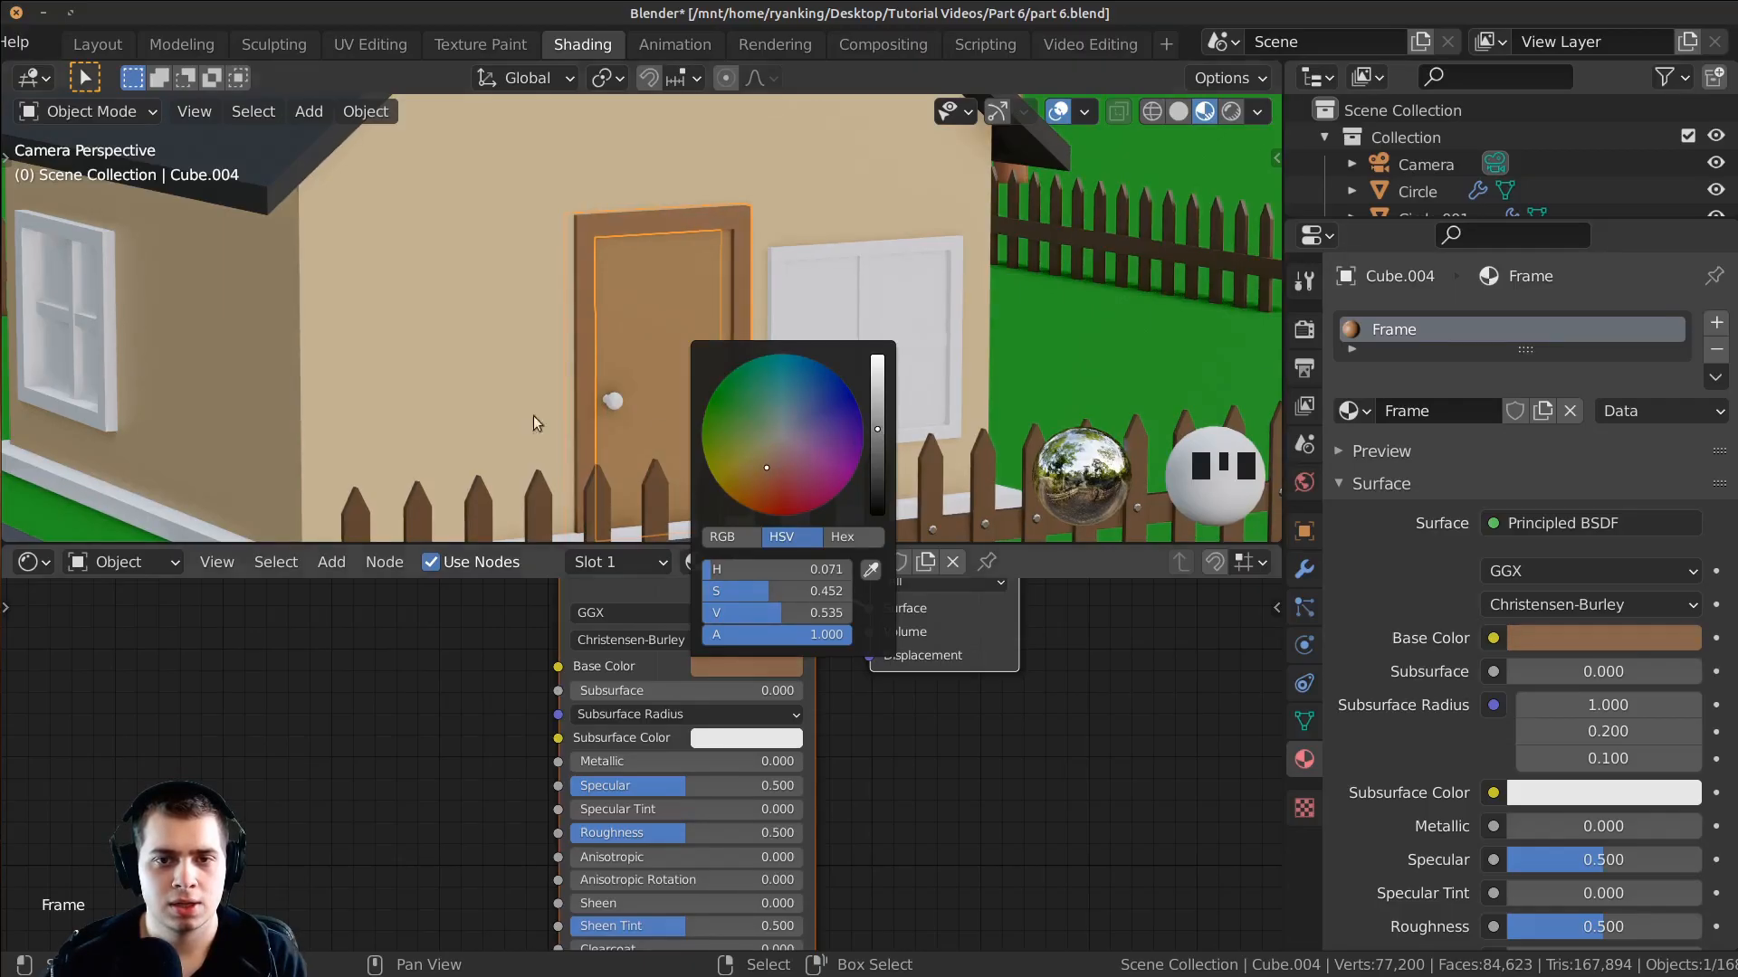
# Step: Apply the Frame material to the frame and bars of the window beside the front door
pyautogui.scroll(3, 622, 316)
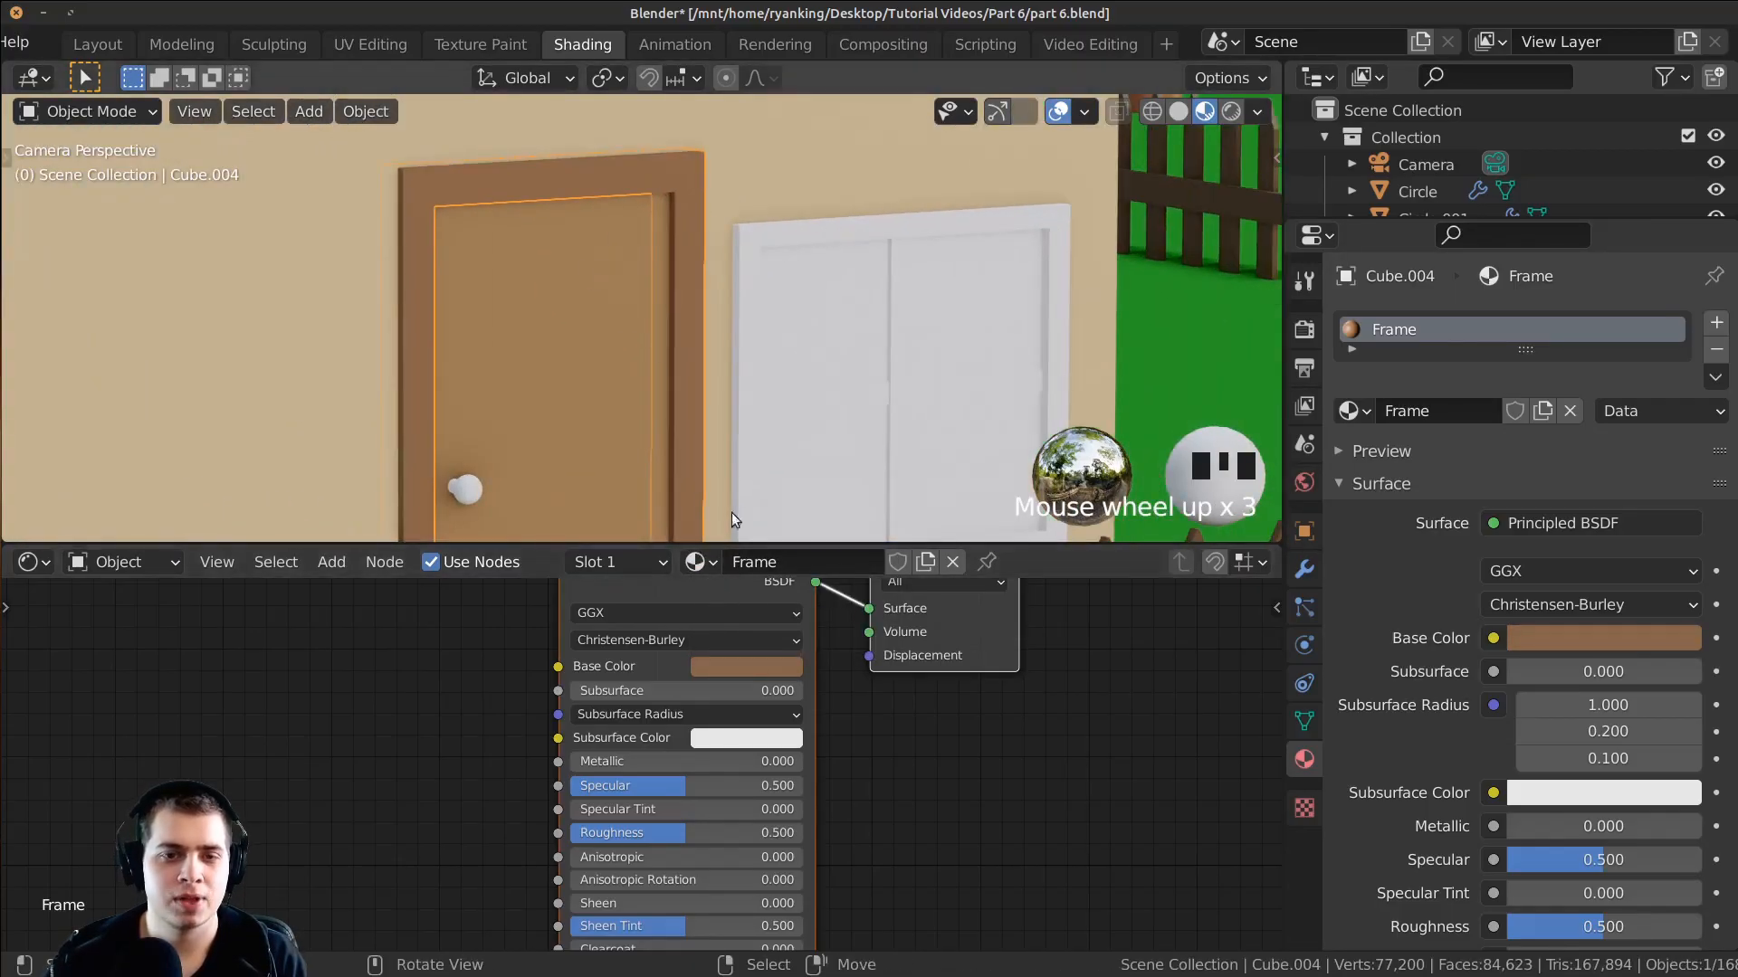
pyautogui.moveTo(696, 562); pyautogui.dragTo(741, 277)
pyautogui.moveTo(697, 562); pyautogui.dragTo(900, 389)
pyautogui.moveTo(697, 562); pyautogui.dragTo(851, 398)
# Step: Apply the Frame material to the frame and bars of the window on the house's side wall
pyautogui.scroll(-5, 794, 398)
pyautogui.keyDown('shift'); pyautogui.moveTo(795, 398); pyautogui.dragTo(998, 378, button='middle'); pyautogui.keyUp('shift')
pyautogui.scroll(5, 930, 388)
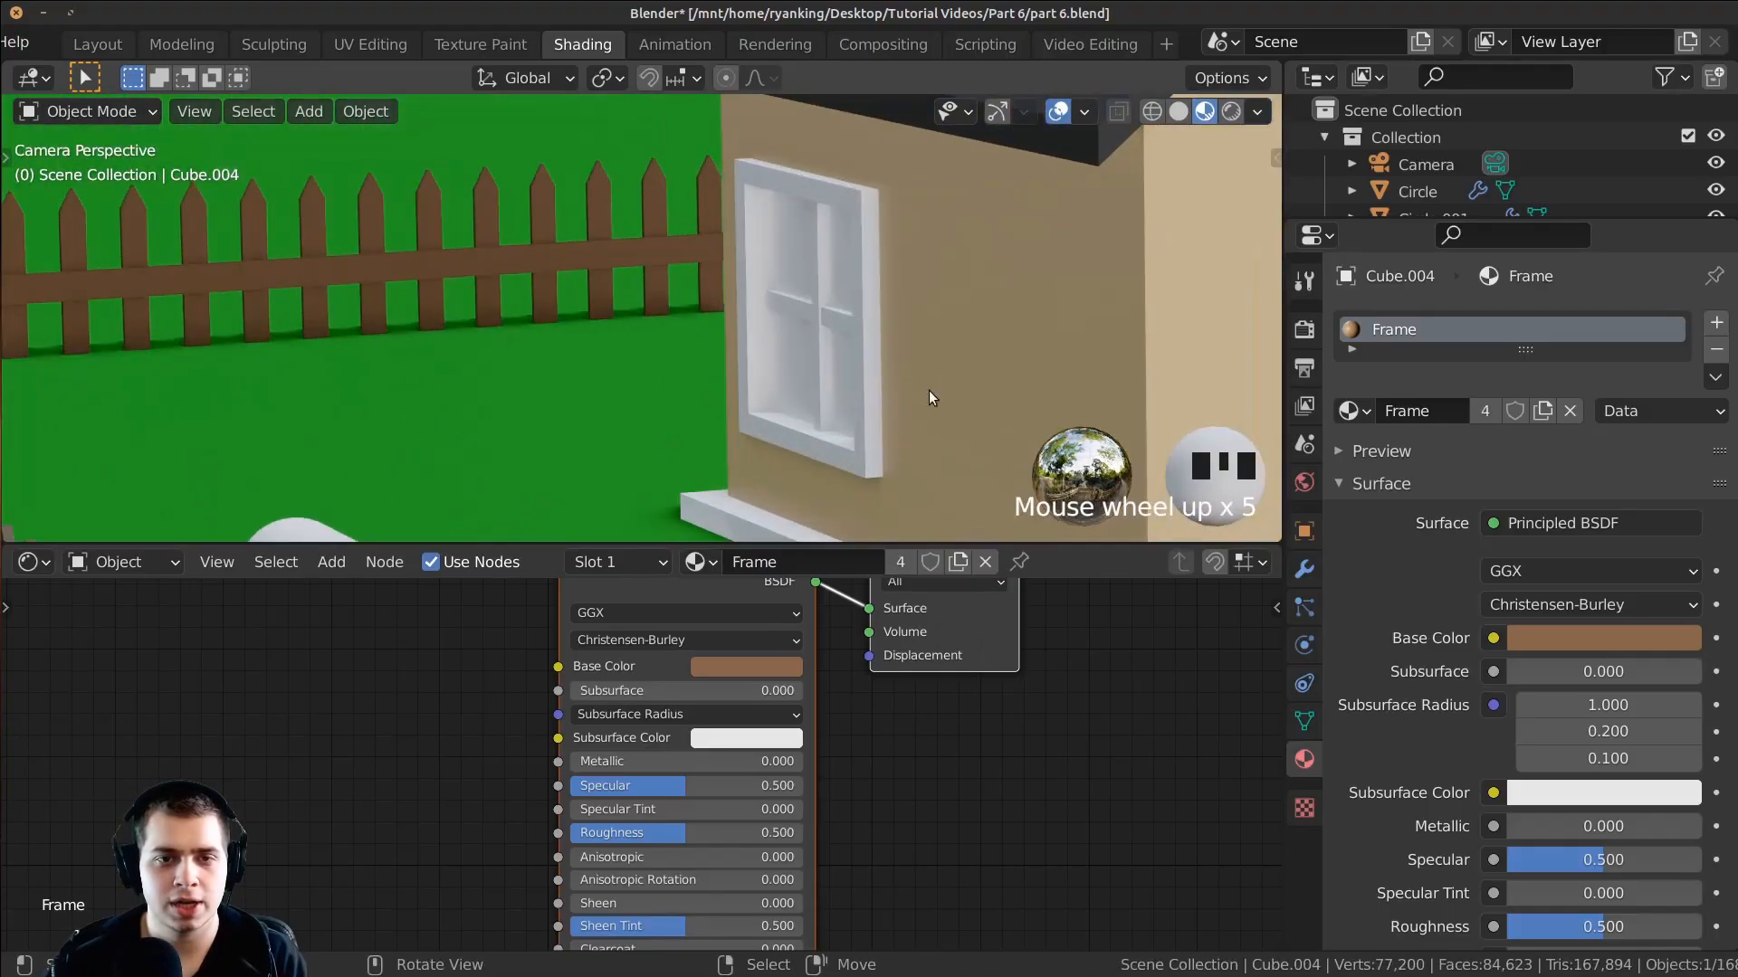
pyautogui.moveTo(695, 562); pyautogui.dragTo(820, 378)
pyautogui.moveTo(695, 562); pyautogui.dragTo(784, 310)
# Step: Assign the existing Concrete material to the foundation slab around the base of the house
pyautogui.scroll(-4, 853, 413)
pyautogui.keyDown('shift'); pyautogui.moveTo(854, 412); pyautogui.dragTo(719, 344, button='middle'); pyautogui.keyUp('shift')
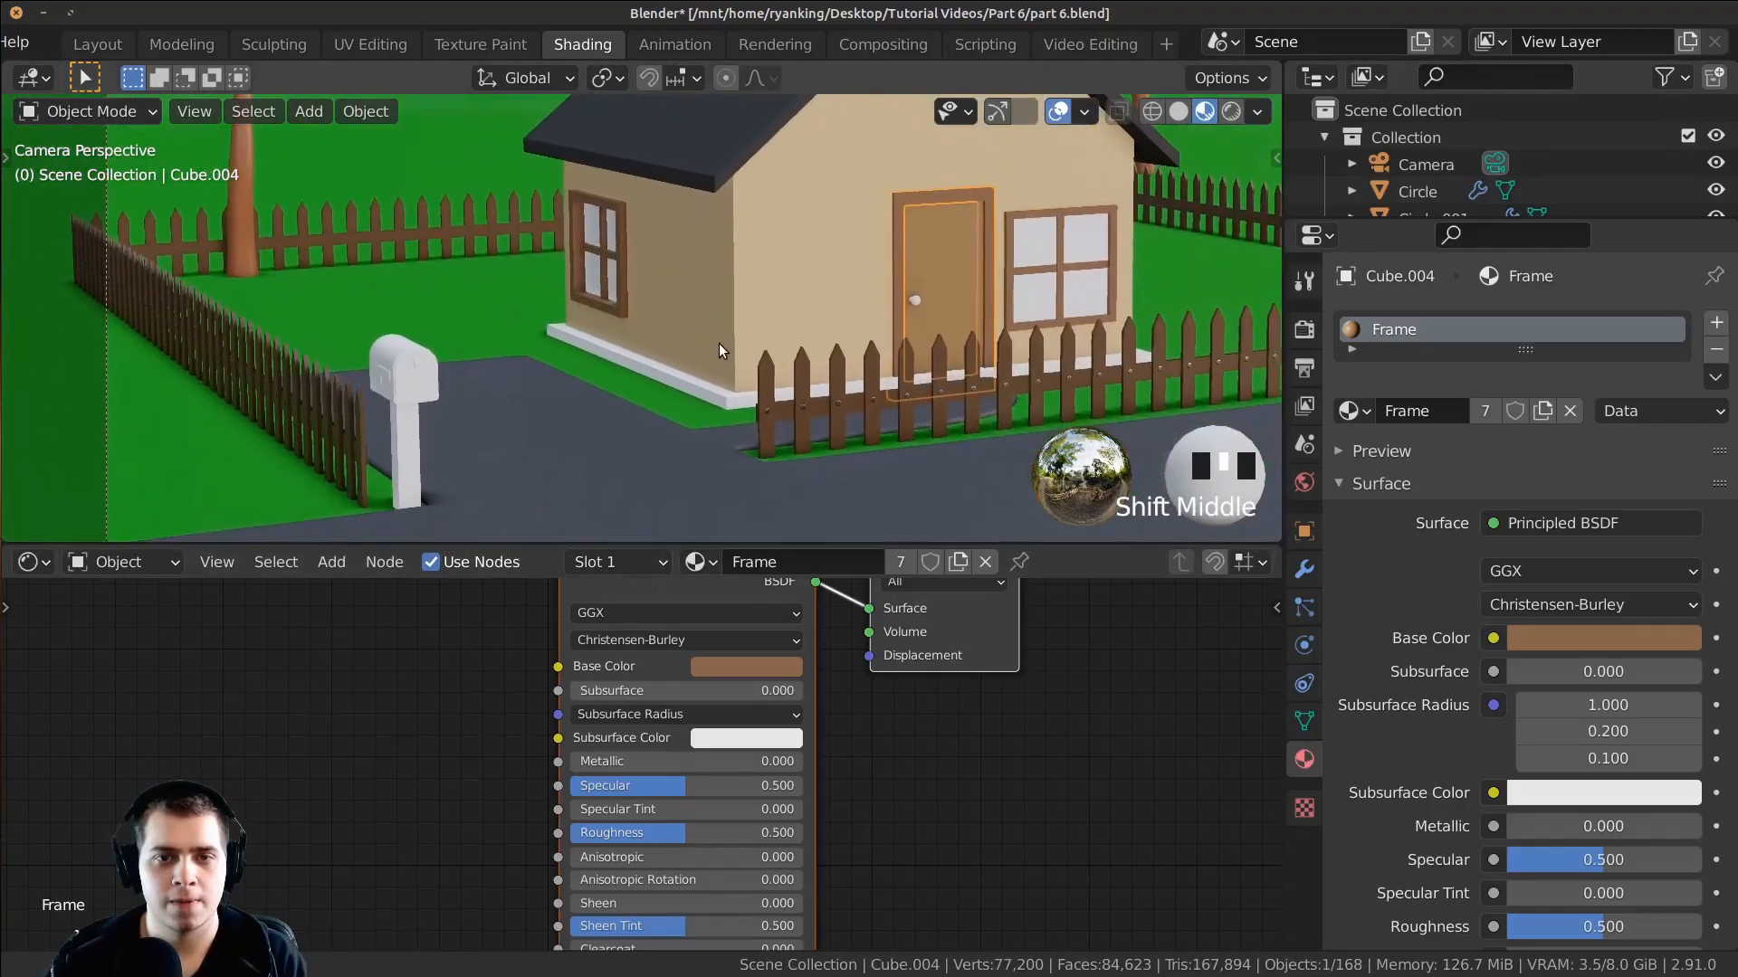
pyautogui.scroll(5, 693, 429)
pyautogui.rightClick(741, 413)
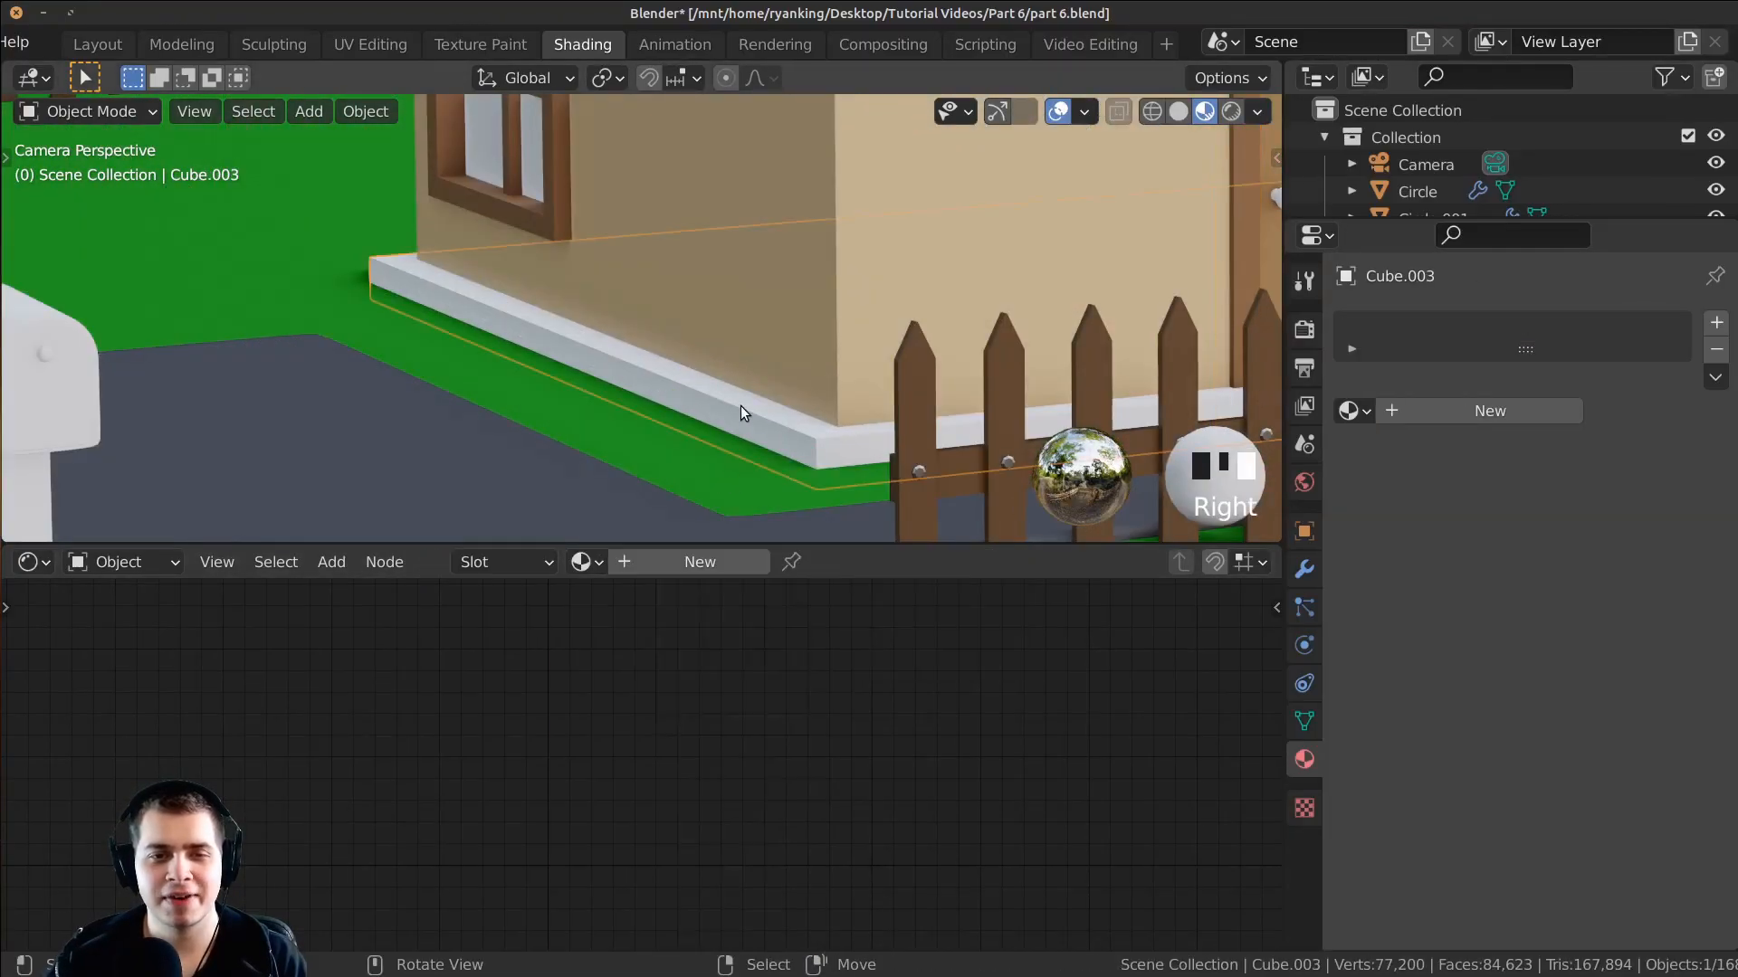
pyautogui.click(583, 562)
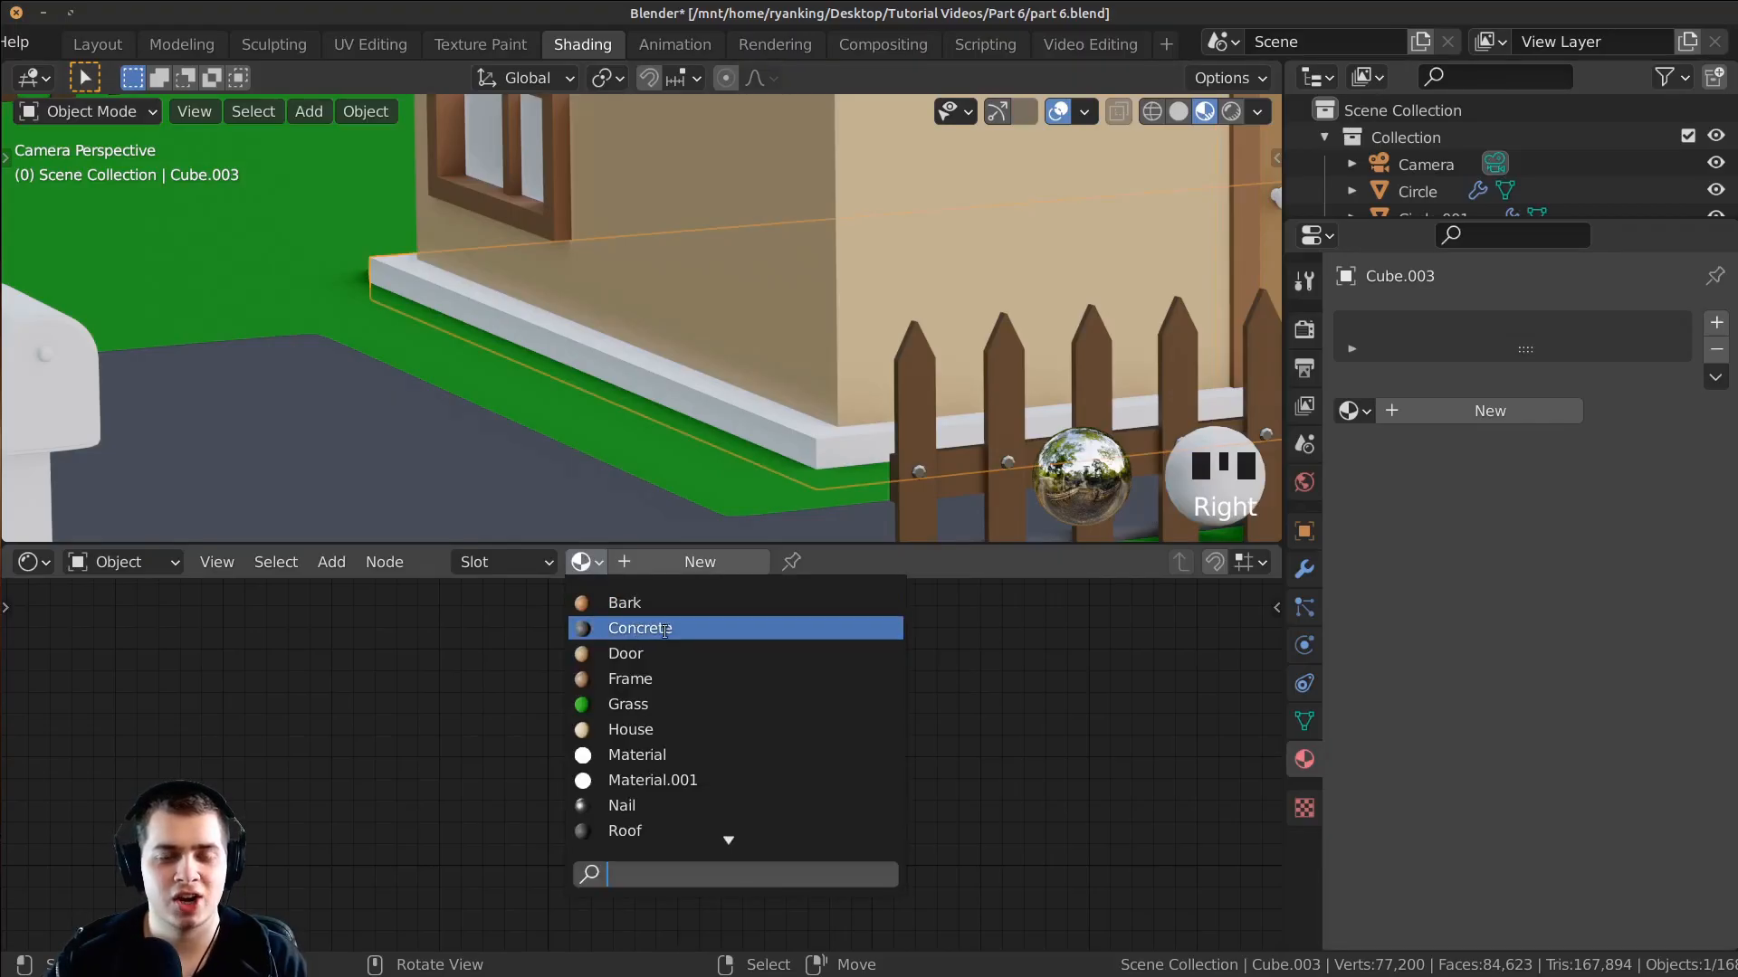
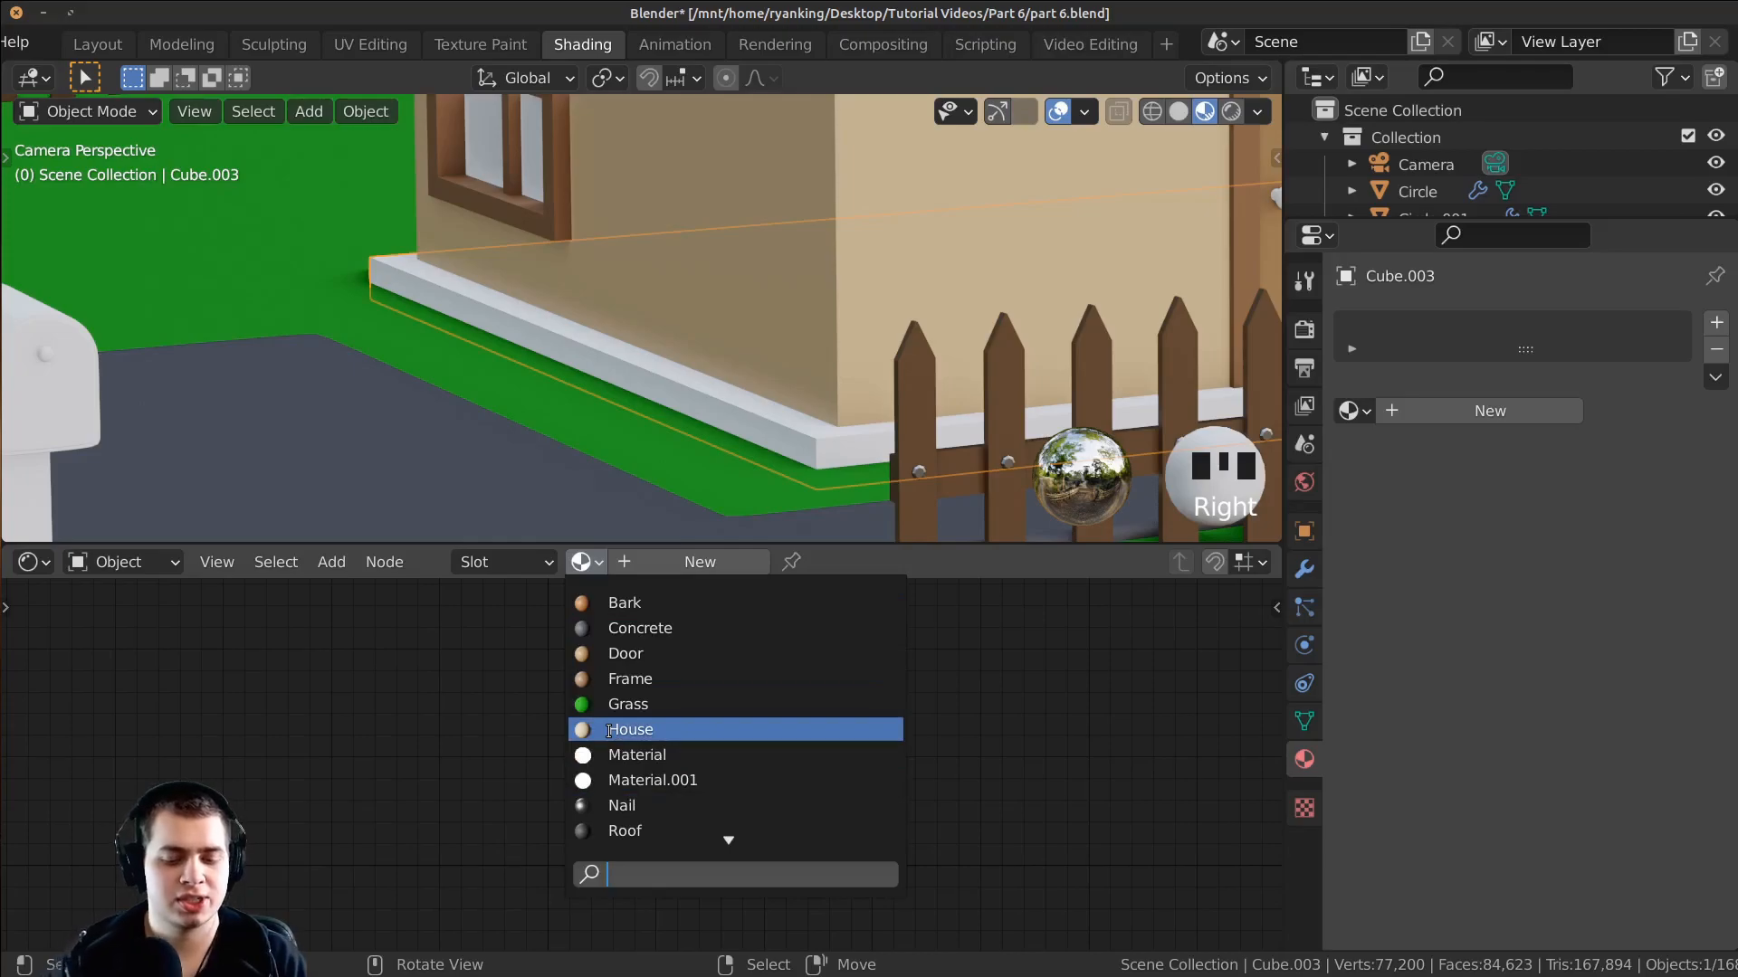
pyautogui.write('con')
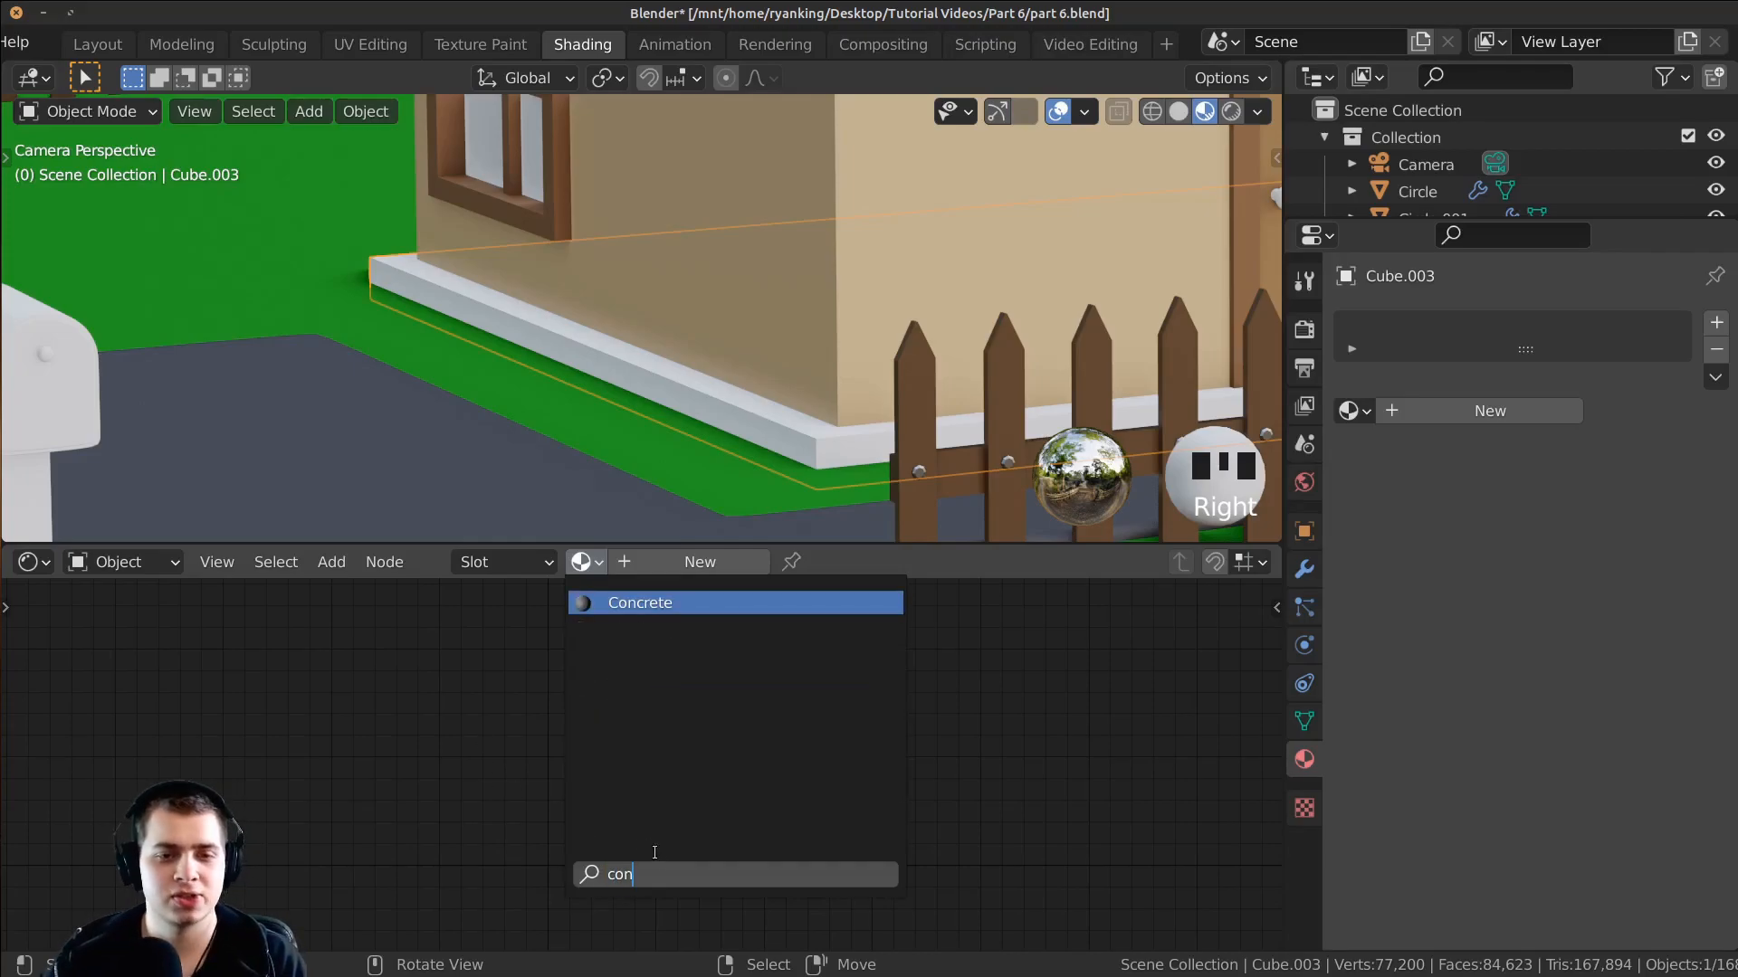
pyautogui.click(650, 603)
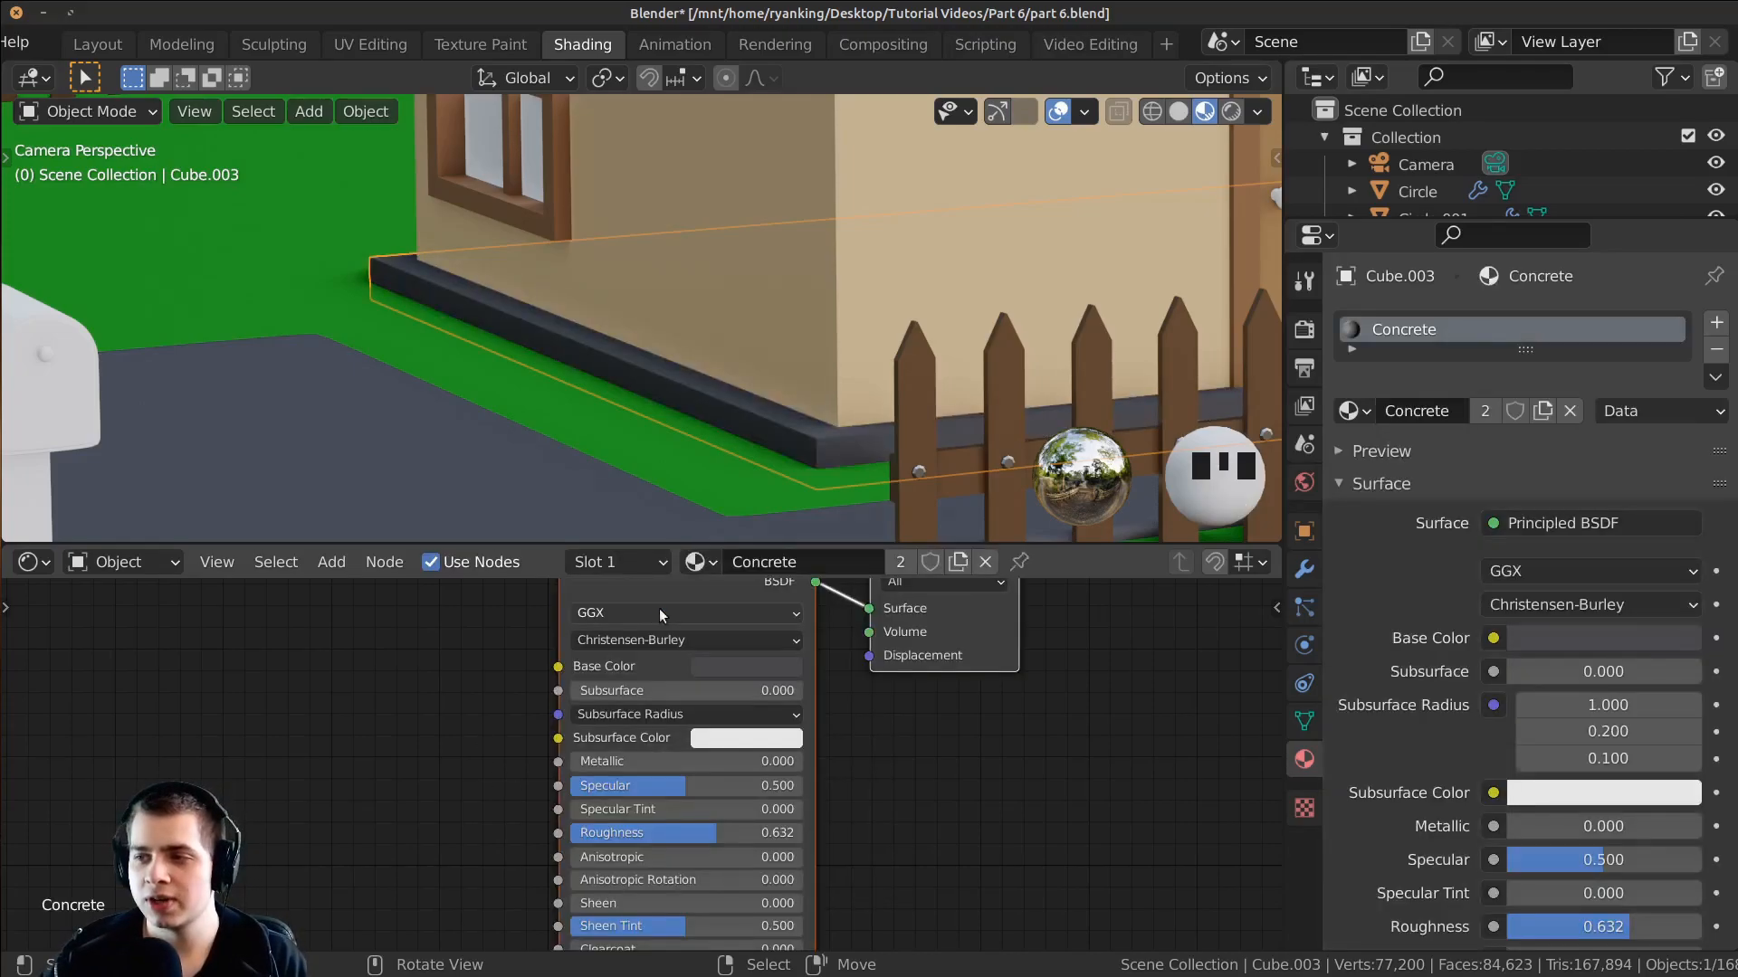
# Step: Select the driveway and apply its Concrete material to the house's foundation slab again
pyautogui.keyDown('shift'); pyautogui.moveTo(686, 426); pyautogui.dragTo(680, 291, button='middle'); pyautogui.keyUp('shift')
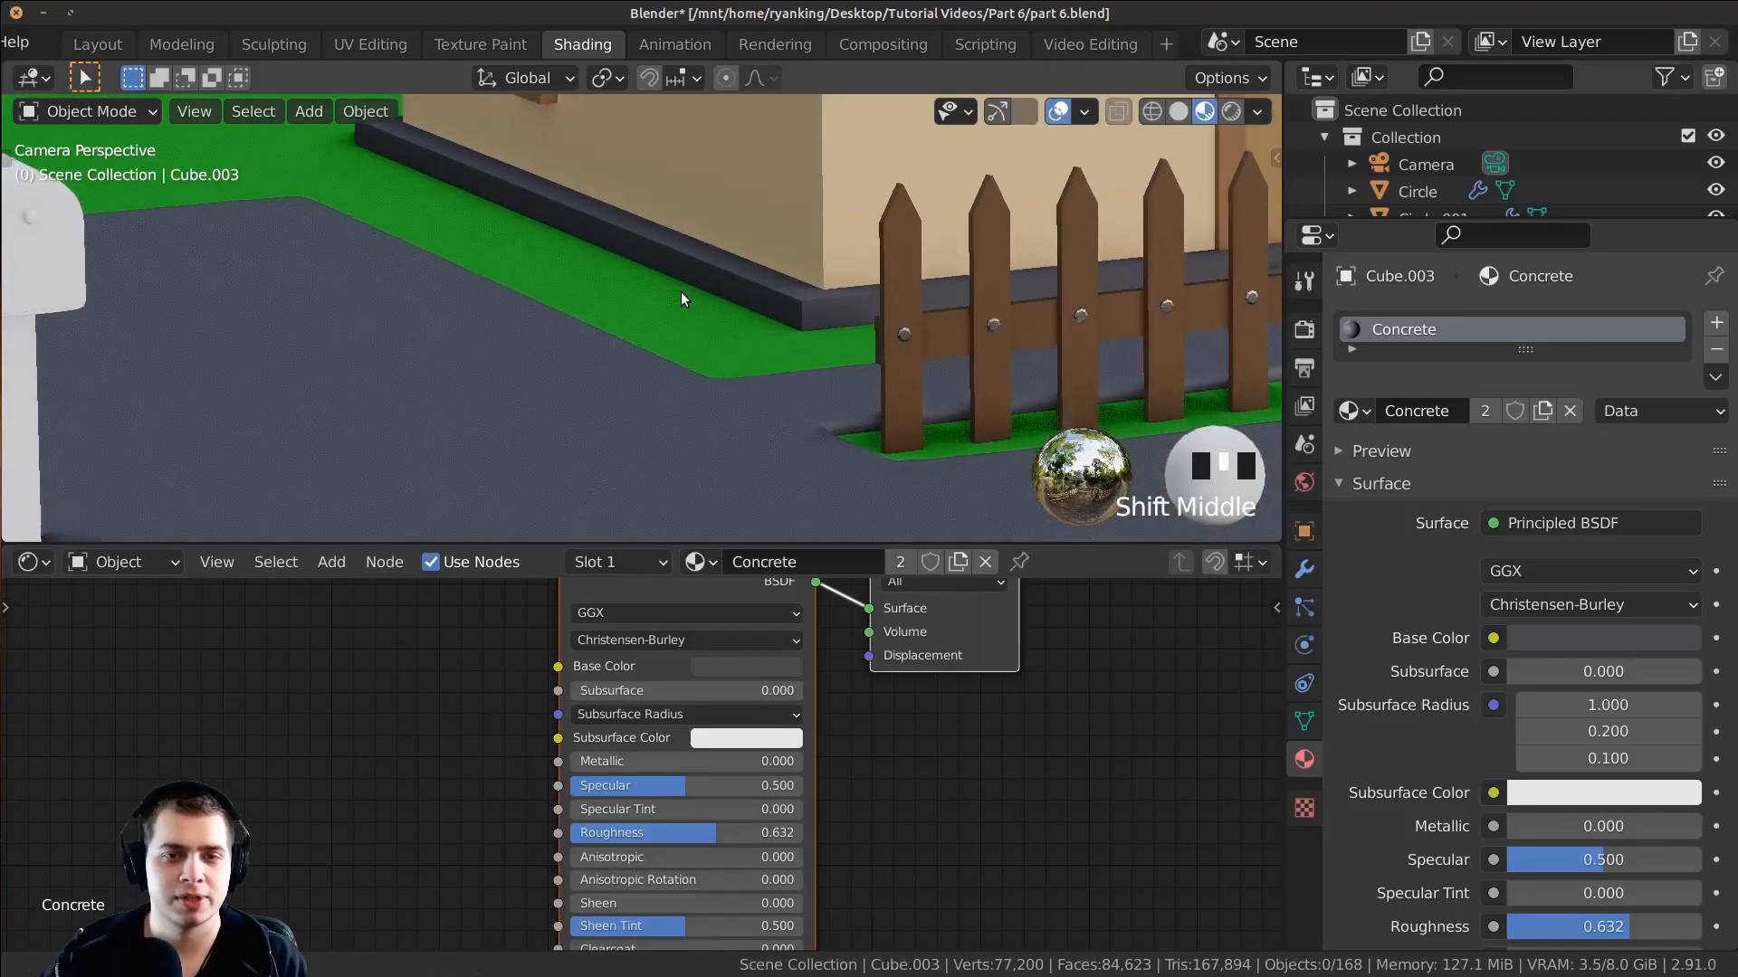
pyautogui.rightClick(454, 345)
pyautogui.moveTo(695, 562); pyautogui.dragTo(698, 253)
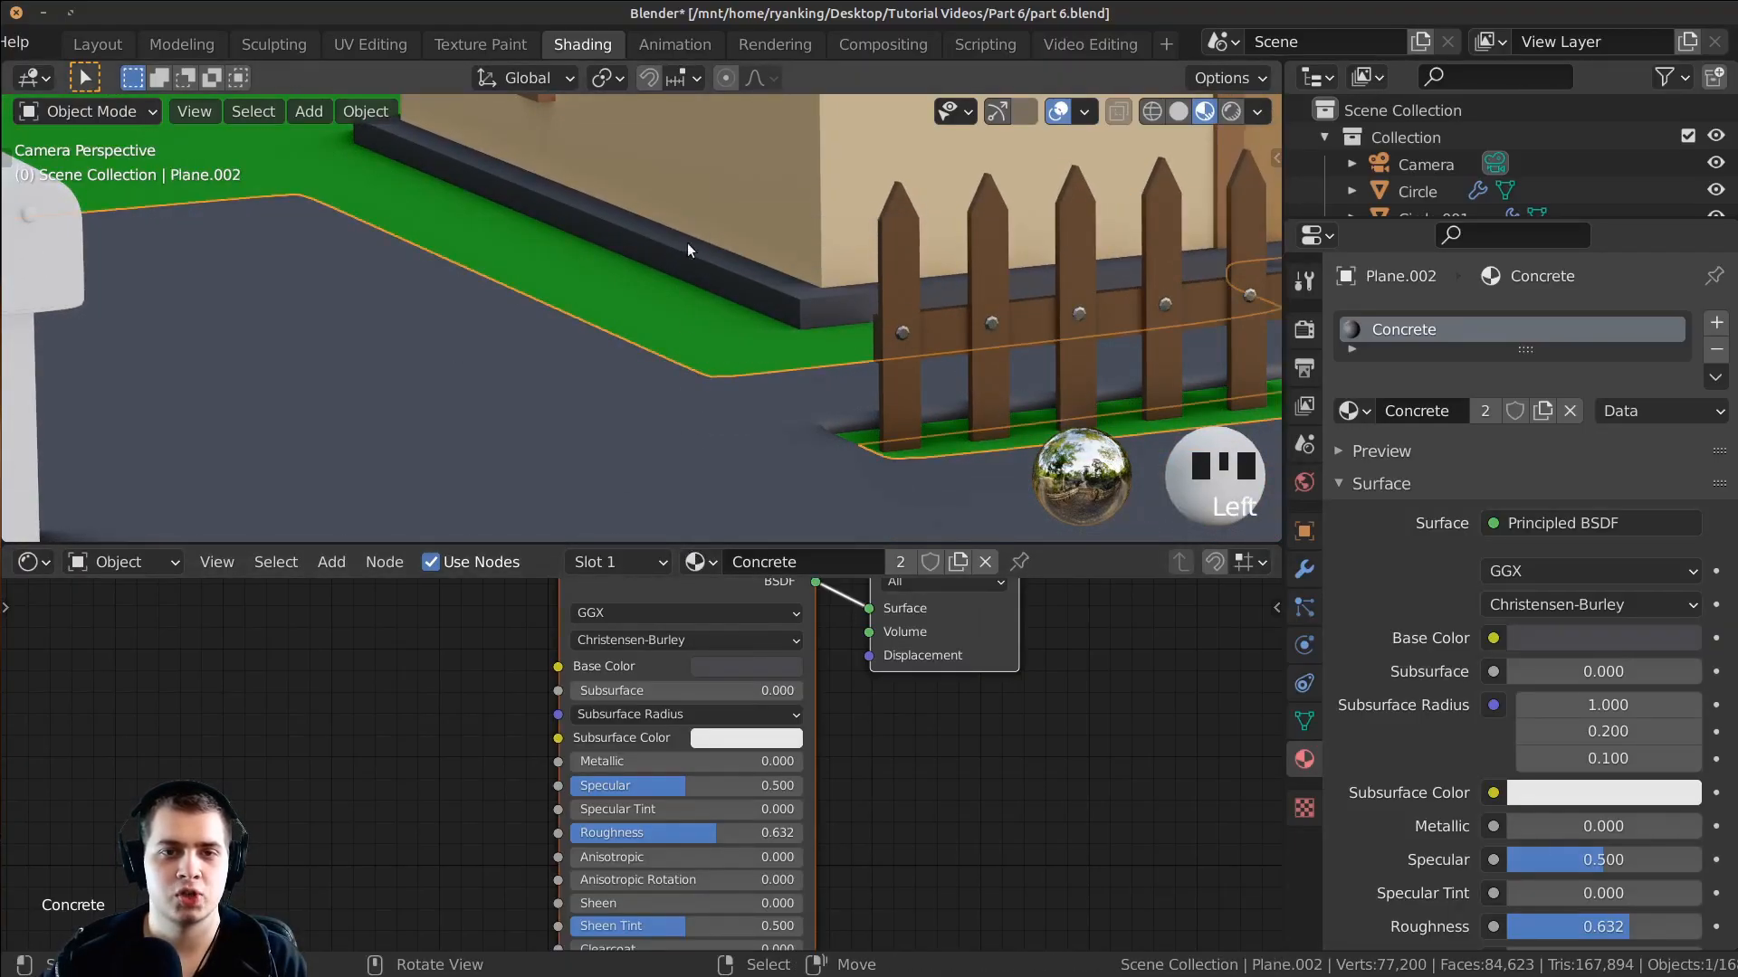
# Step: Assign the existing Wood material to the mailbox post and clear the selection
pyautogui.scroll(-5, 701, 262)
pyautogui.keyDown('shift'); pyautogui.moveTo(704, 268); pyautogui.dragTo(486, 423, button='middle'); pyautogui.keyUp('shift')
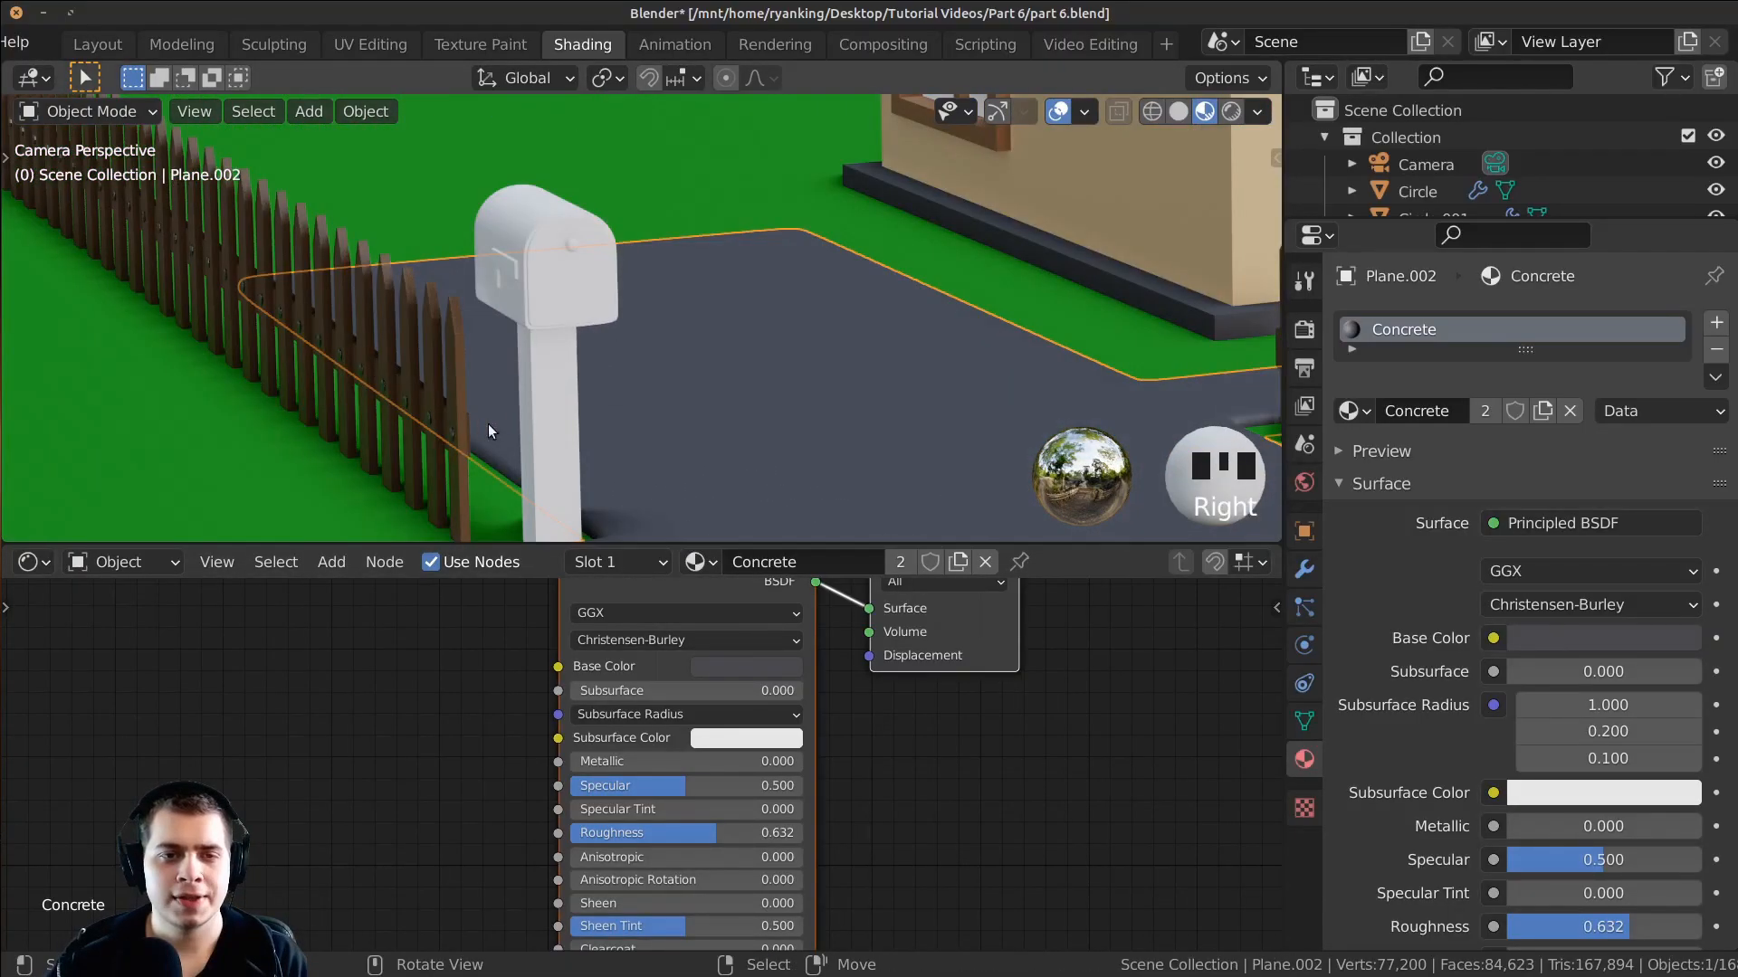
pyautogui.rightClick(536, 362)
pyautogui.click(584, 562)
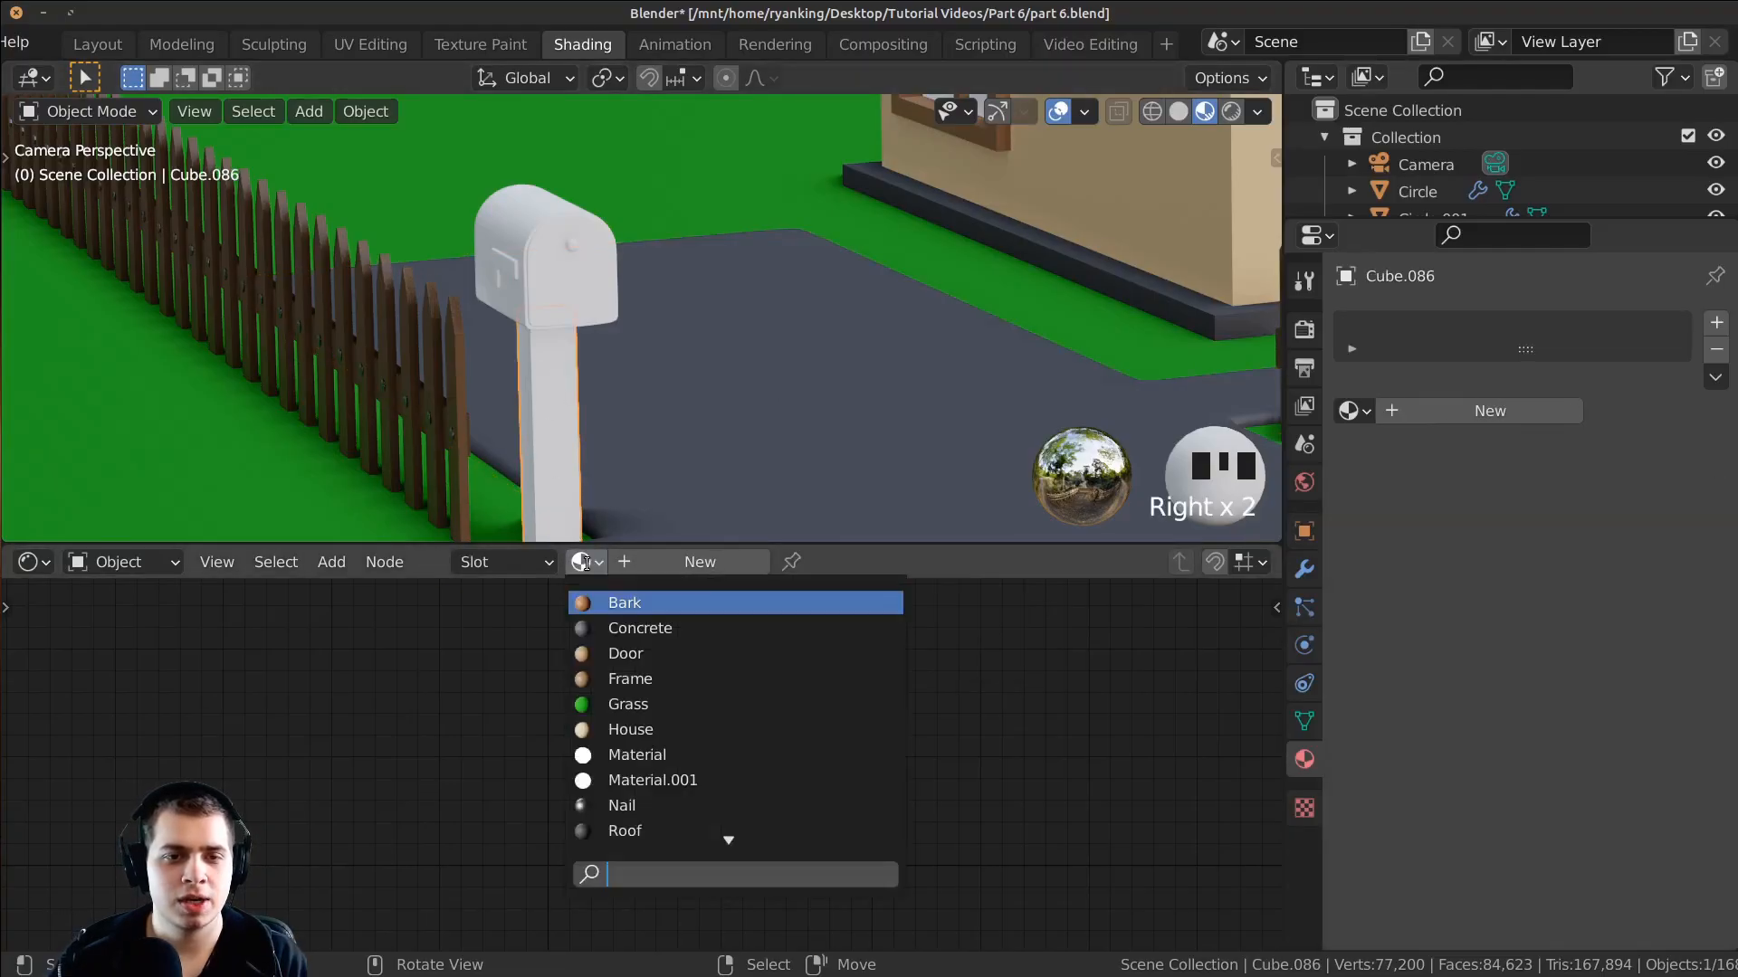
pyautogui.write('wo')
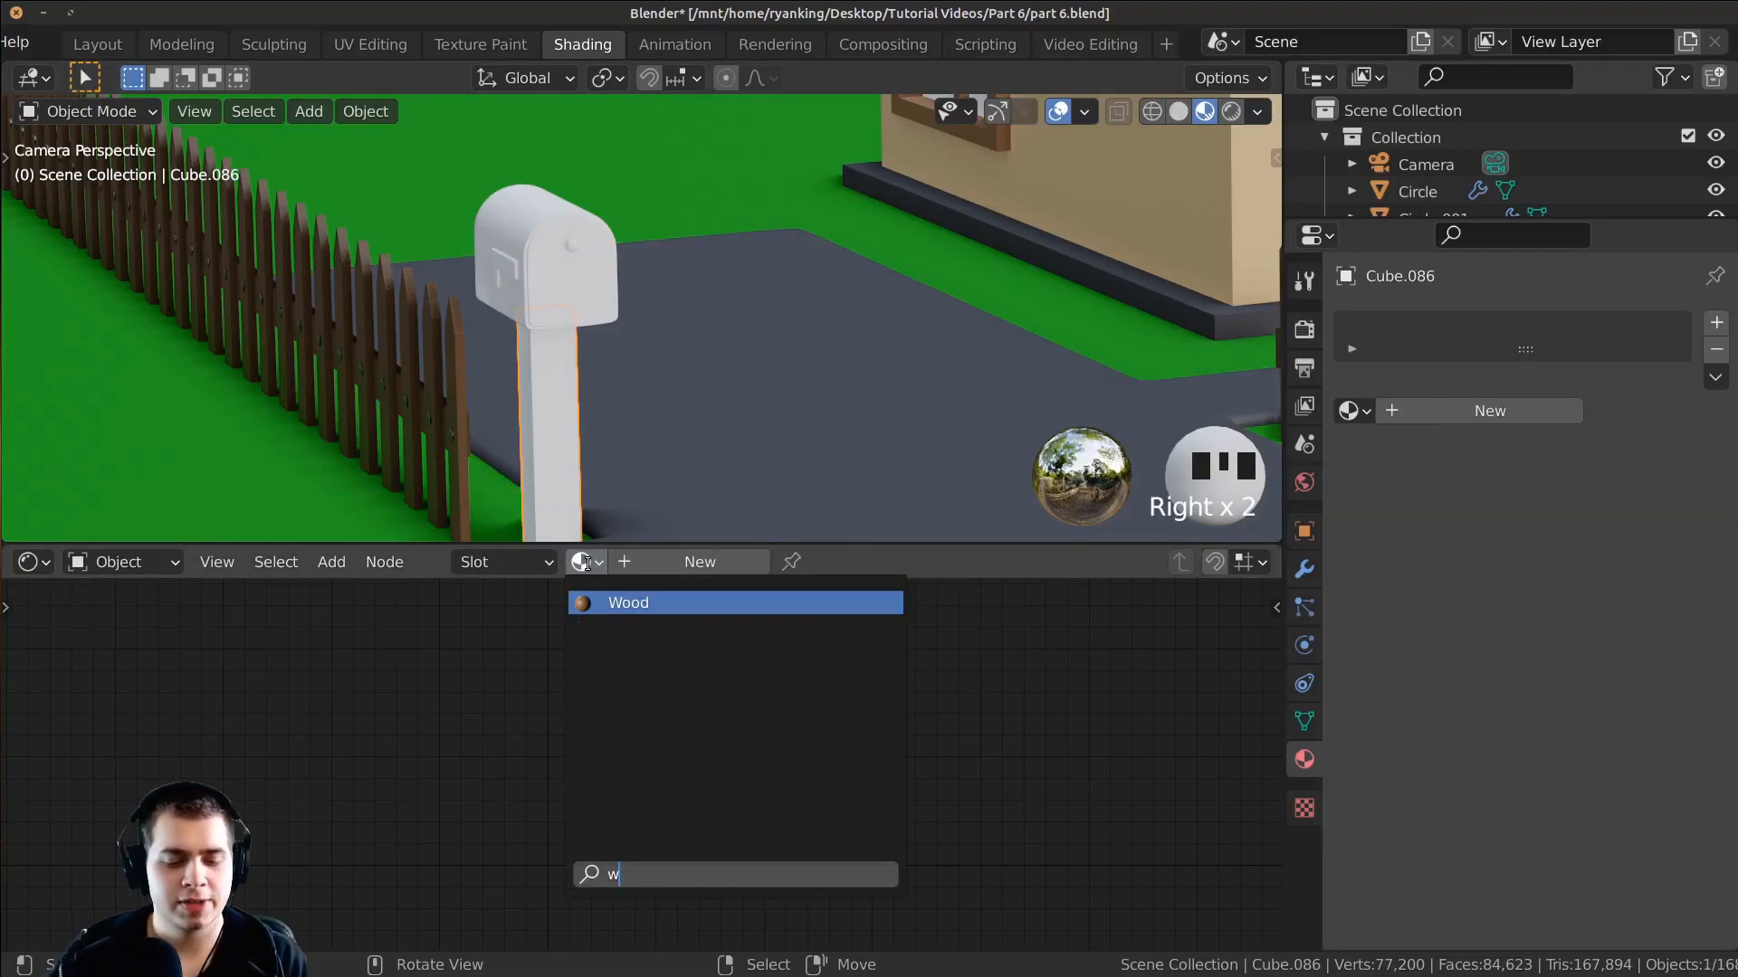
pyautogui.click(629, 602)
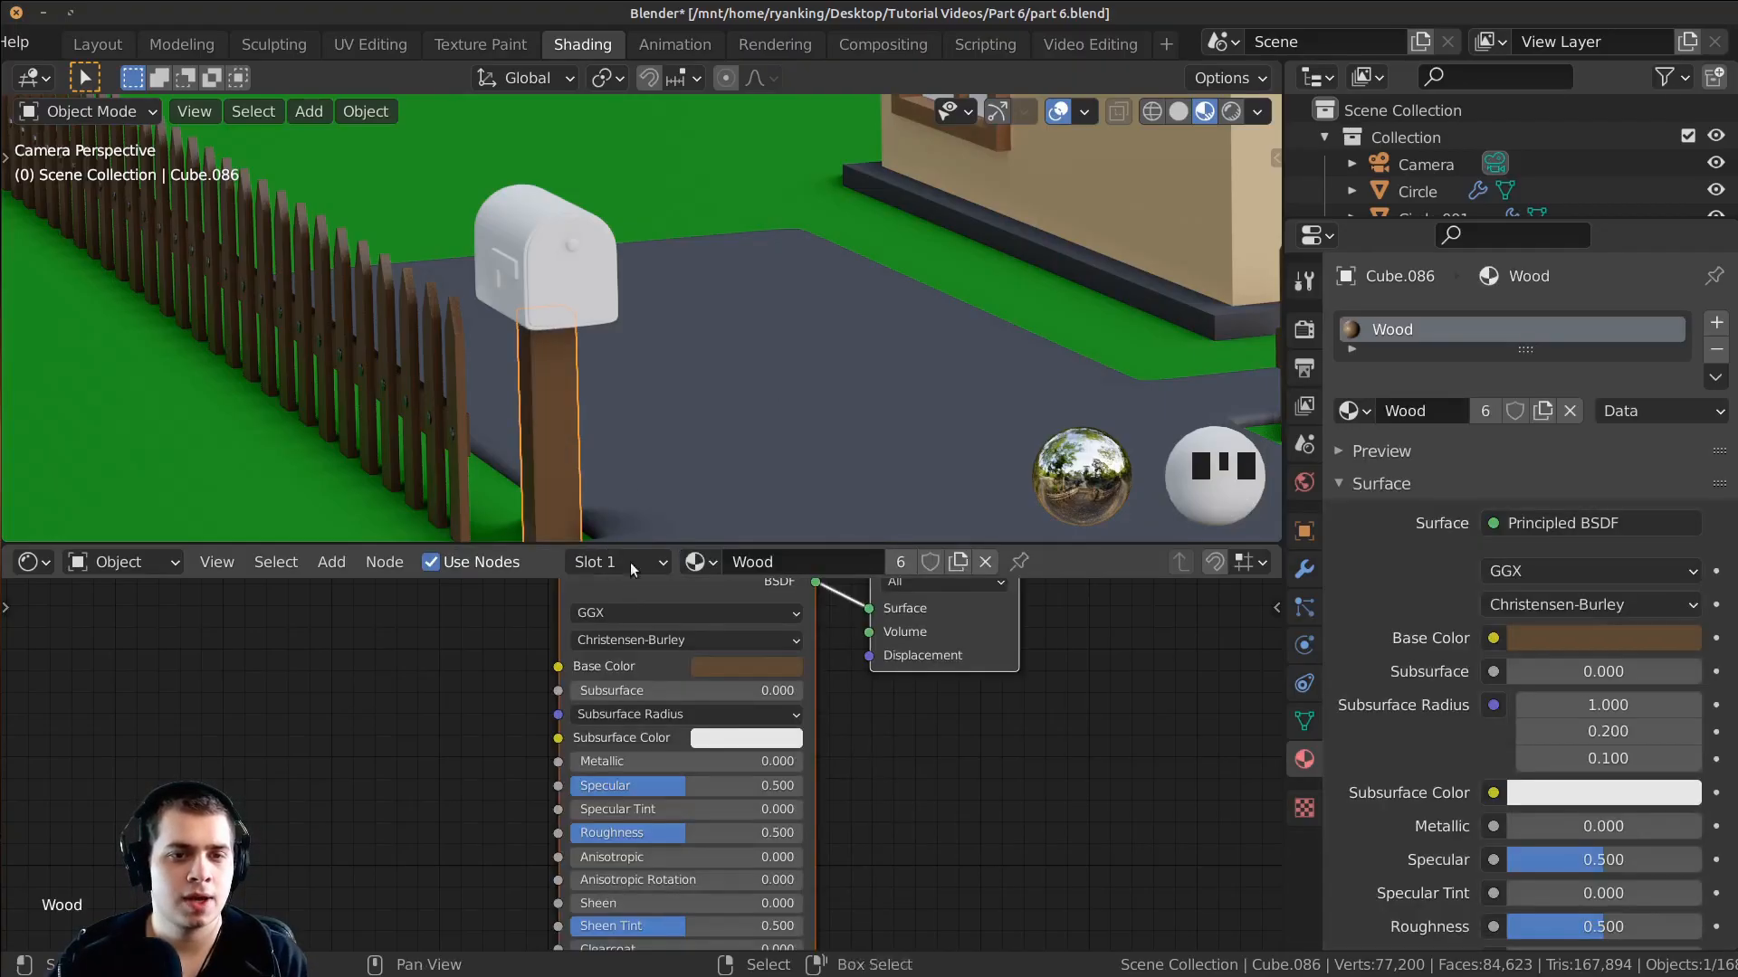
pyautogui.hotkey('alt', 'a')
# Step: Add a new material named Mailbox to the mailbox body
pyautogui.keyDown('shift'); pyautogui.moveTo(549, 313); pyautogui.dragTo(413, 425, button='middle'); pyautogui.keyUp('shift')
pyautogui.scroll(4, 375, 275)
pyautogui.keyDown('shift'); pyautogui.moveTo(261, 330); pyautogui.dragTo(422, 259, button='middle'); pyautogui.keyUp('shift')
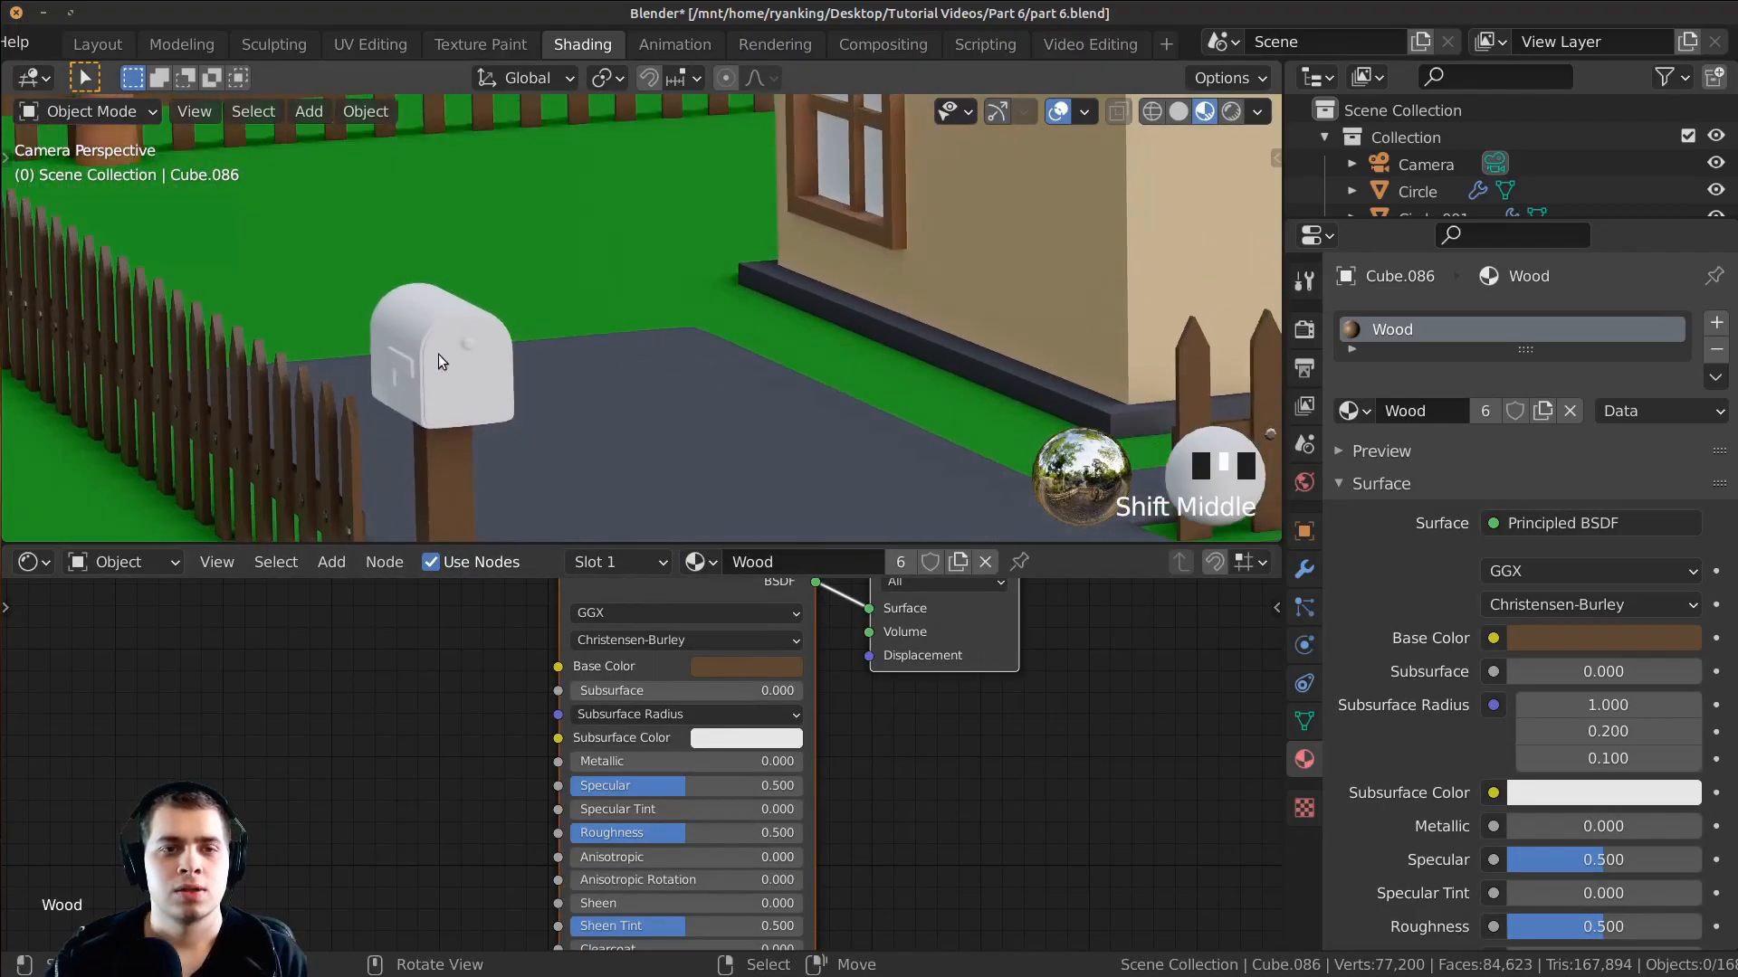
pyautogui.rightClick(421, 266)
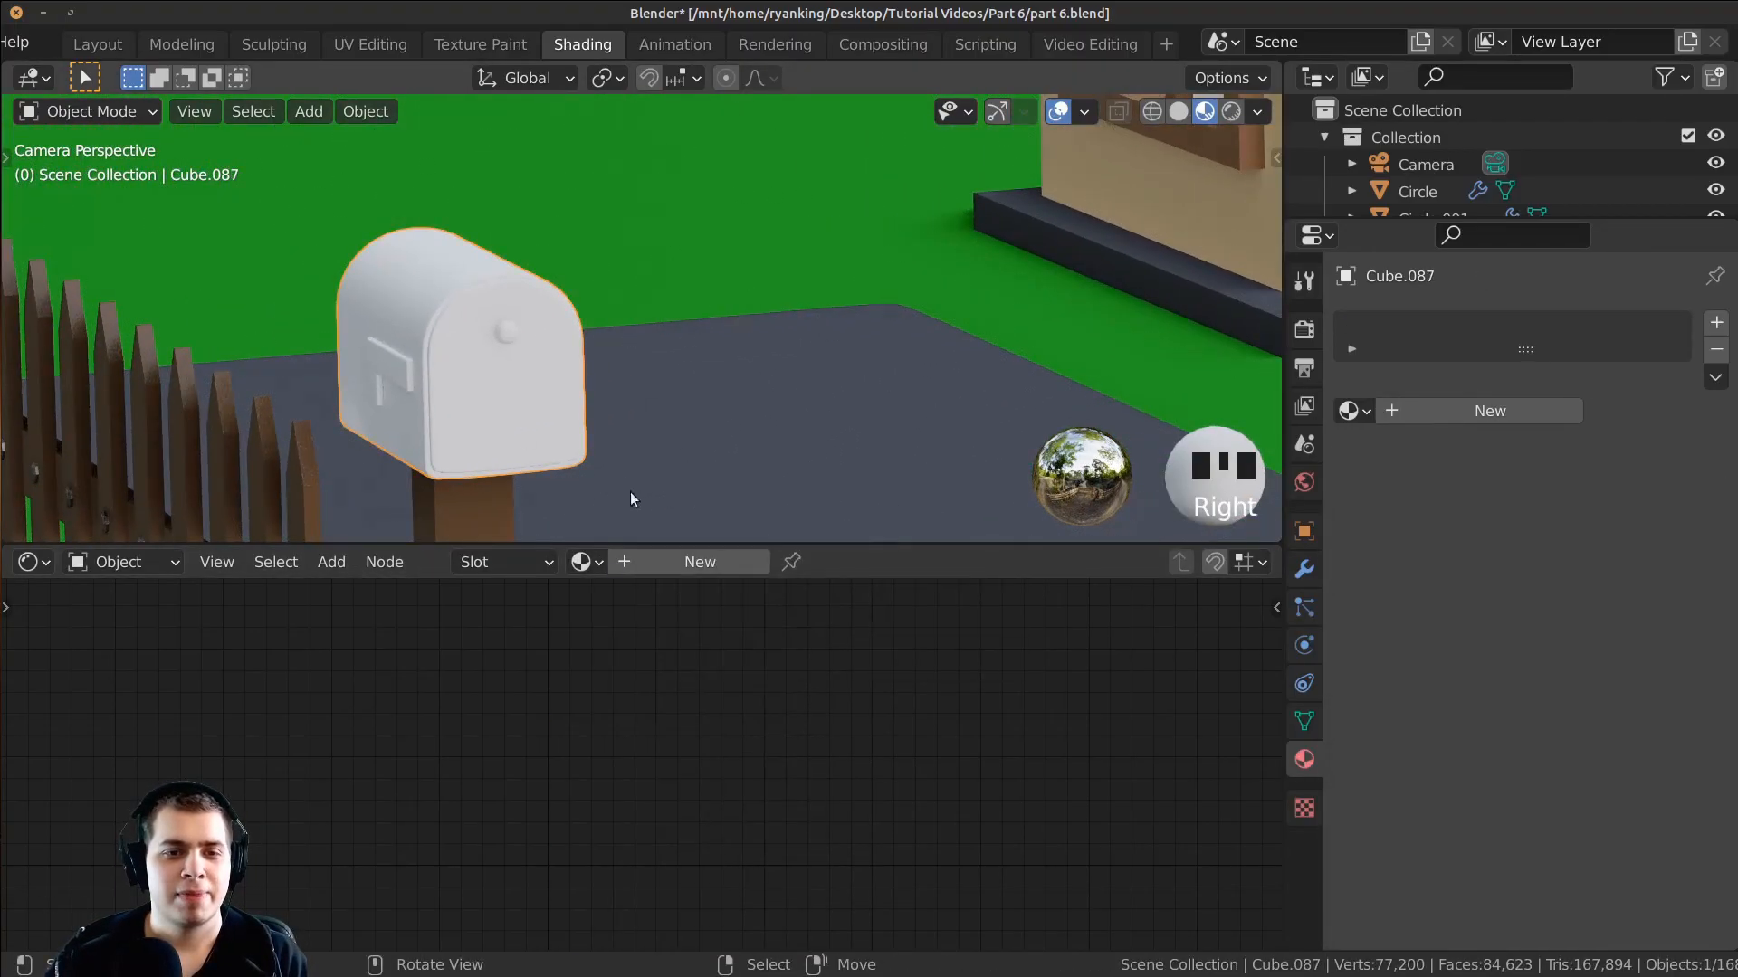
pyautogui.click(654, 562)
pyautogui.click(762, 558)
pyautogui.write('M')
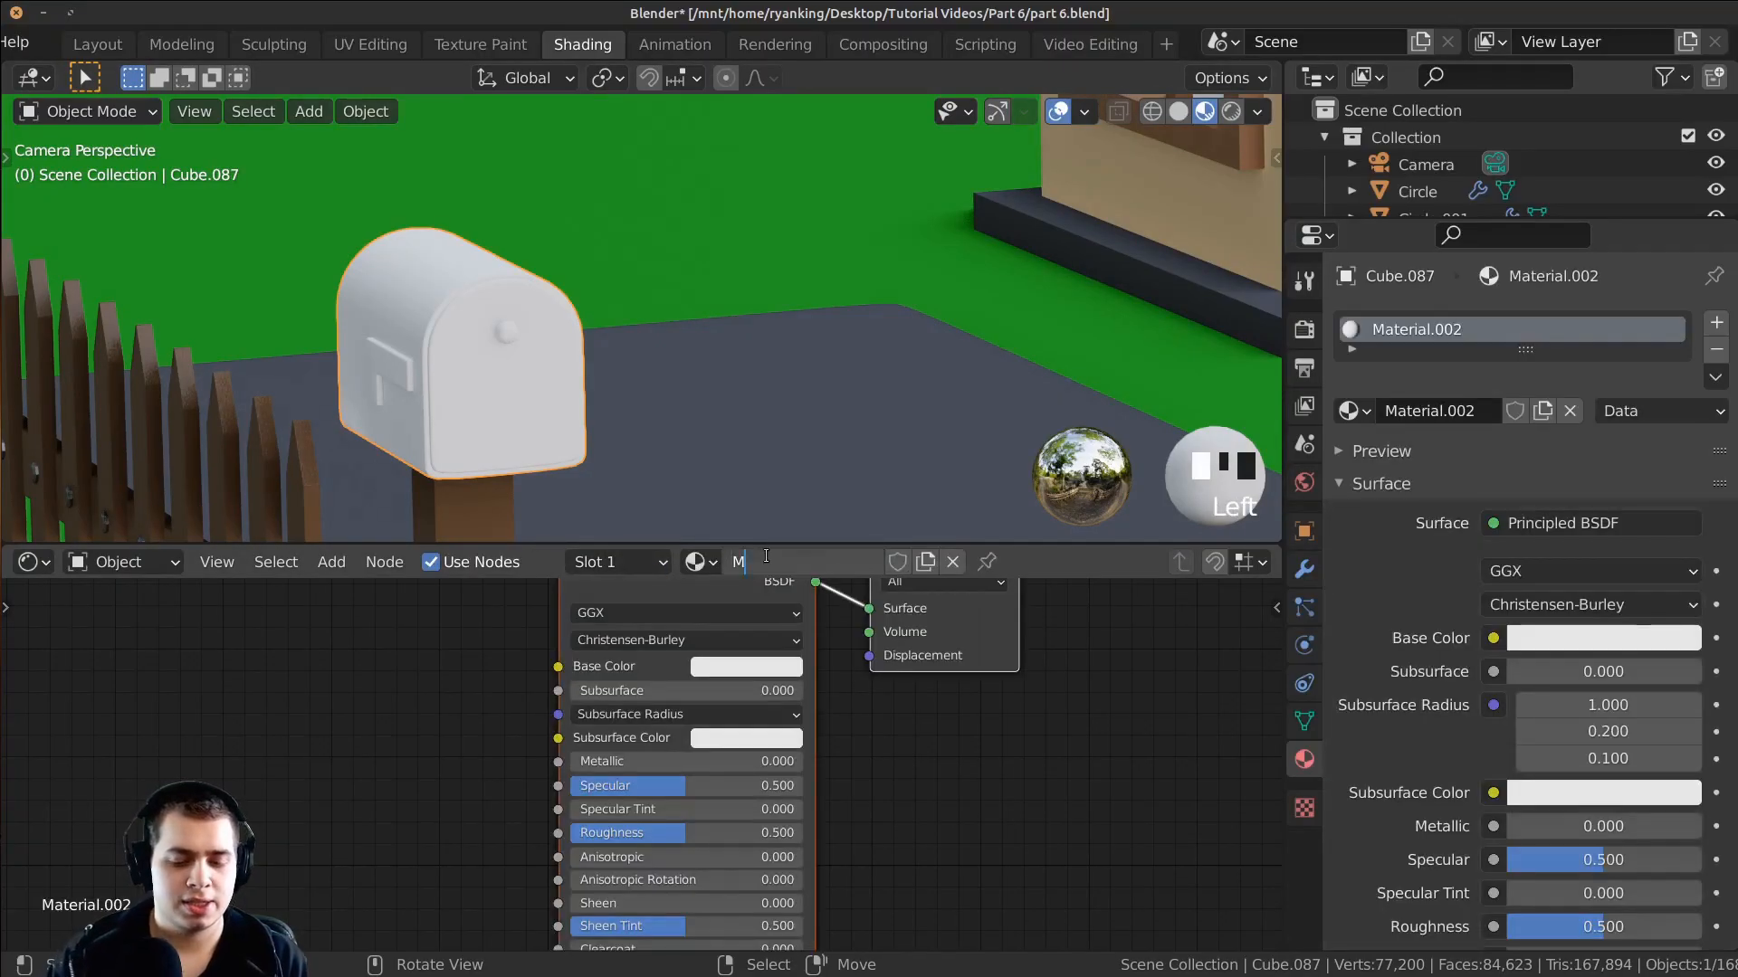
pyautogui.write('ailbox')
pyautogui.press('Return')
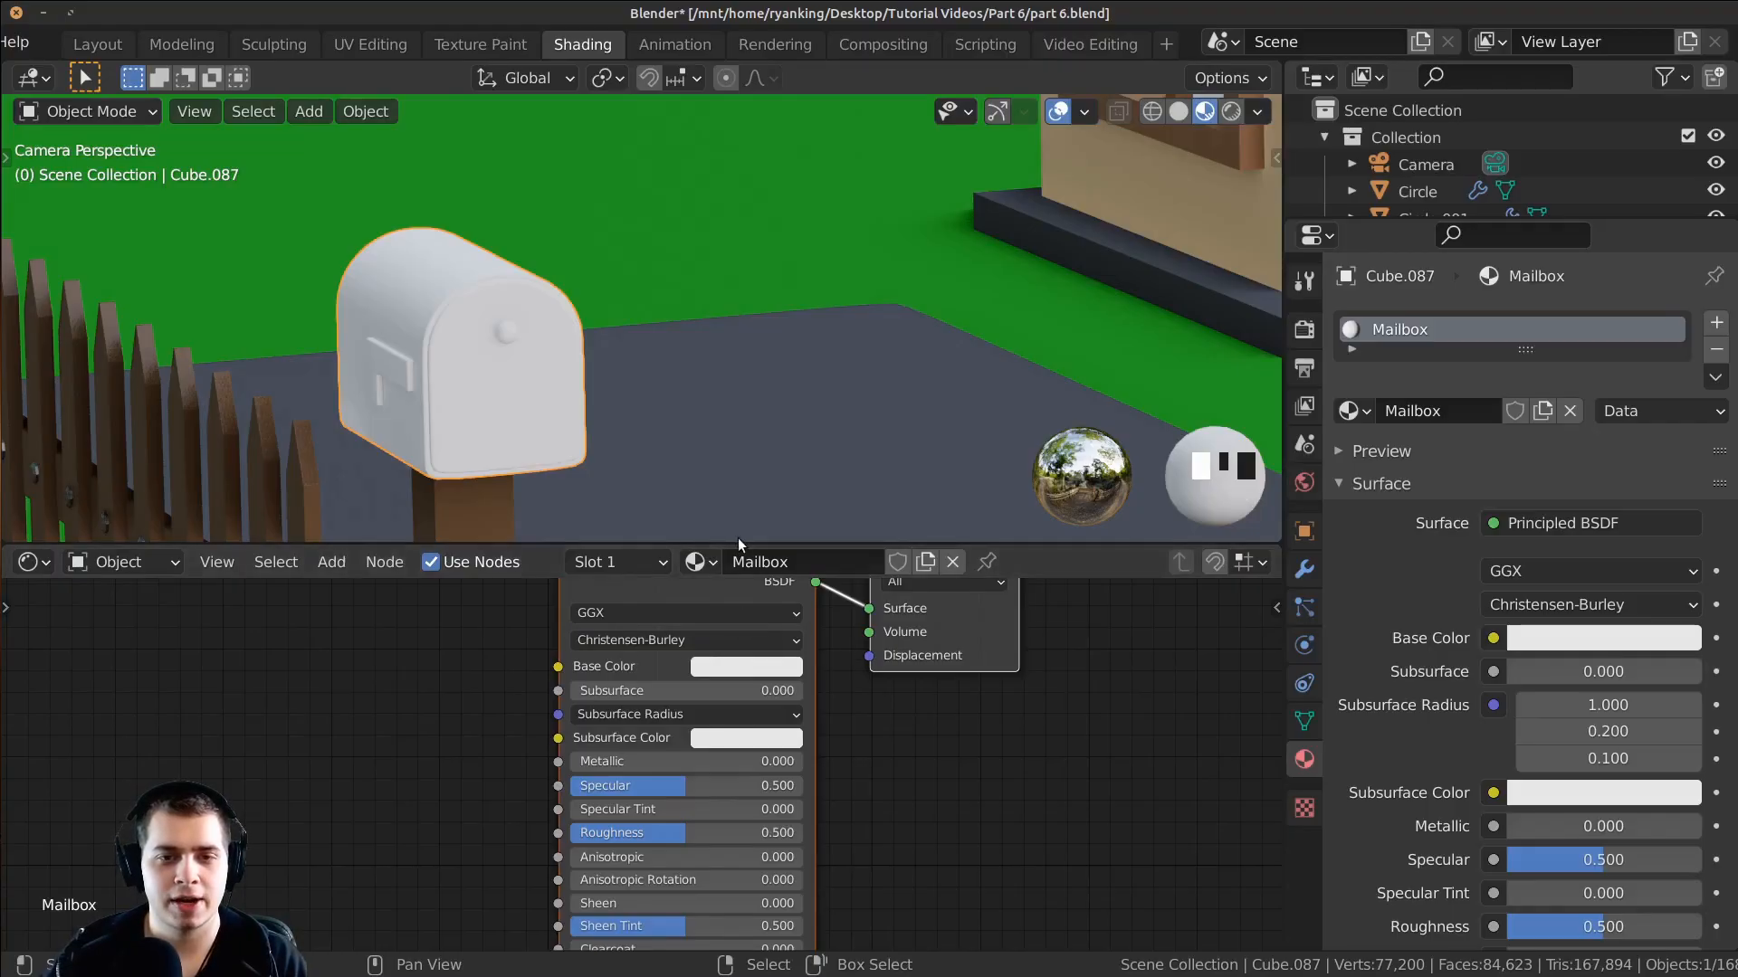
# Step: Enlarge the node editor and set the Mailbox material's base color to a saturated blue
pyautogui.moveTo(736, 546); pyautogui.dragTo(648, 374)
pyautogui.keyDown('shift'); pyautogui.moveTo(648, 328); pyautogui.dragTo(717, 74, button='middle'); pyautogui.keyUp('shift')
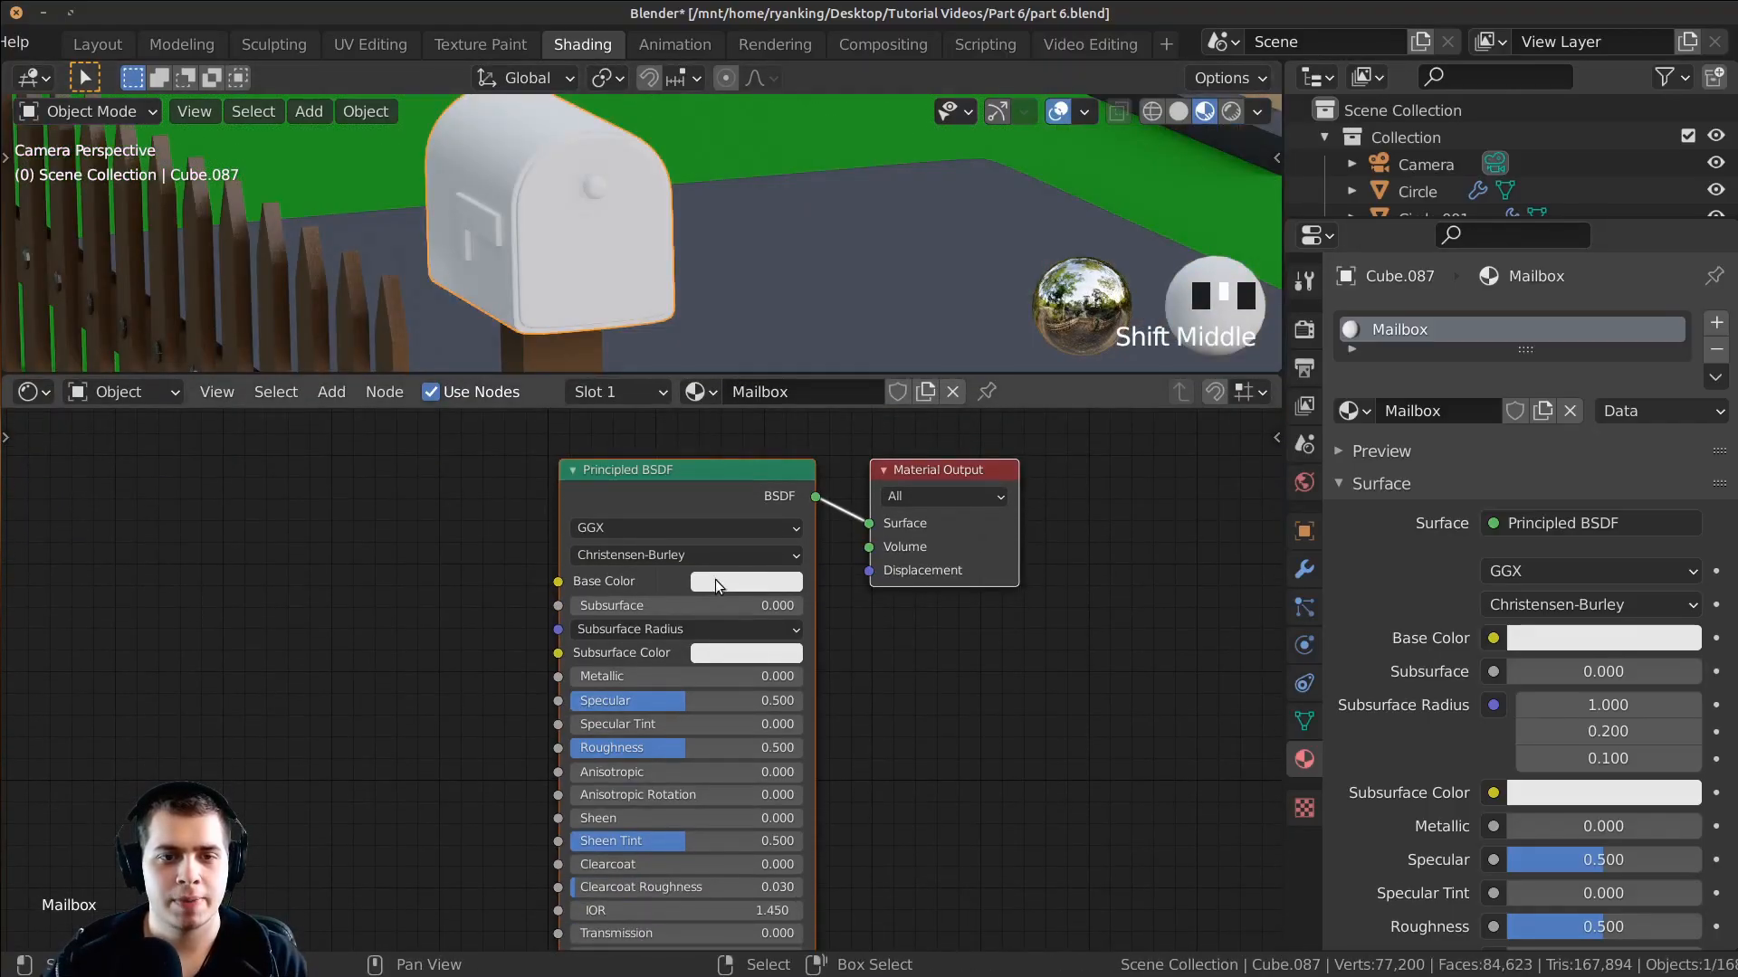
pyautogui.click(721, 575)
pyautogui.moveTo(800, 333); pyautogui.dragTo(825, 310)
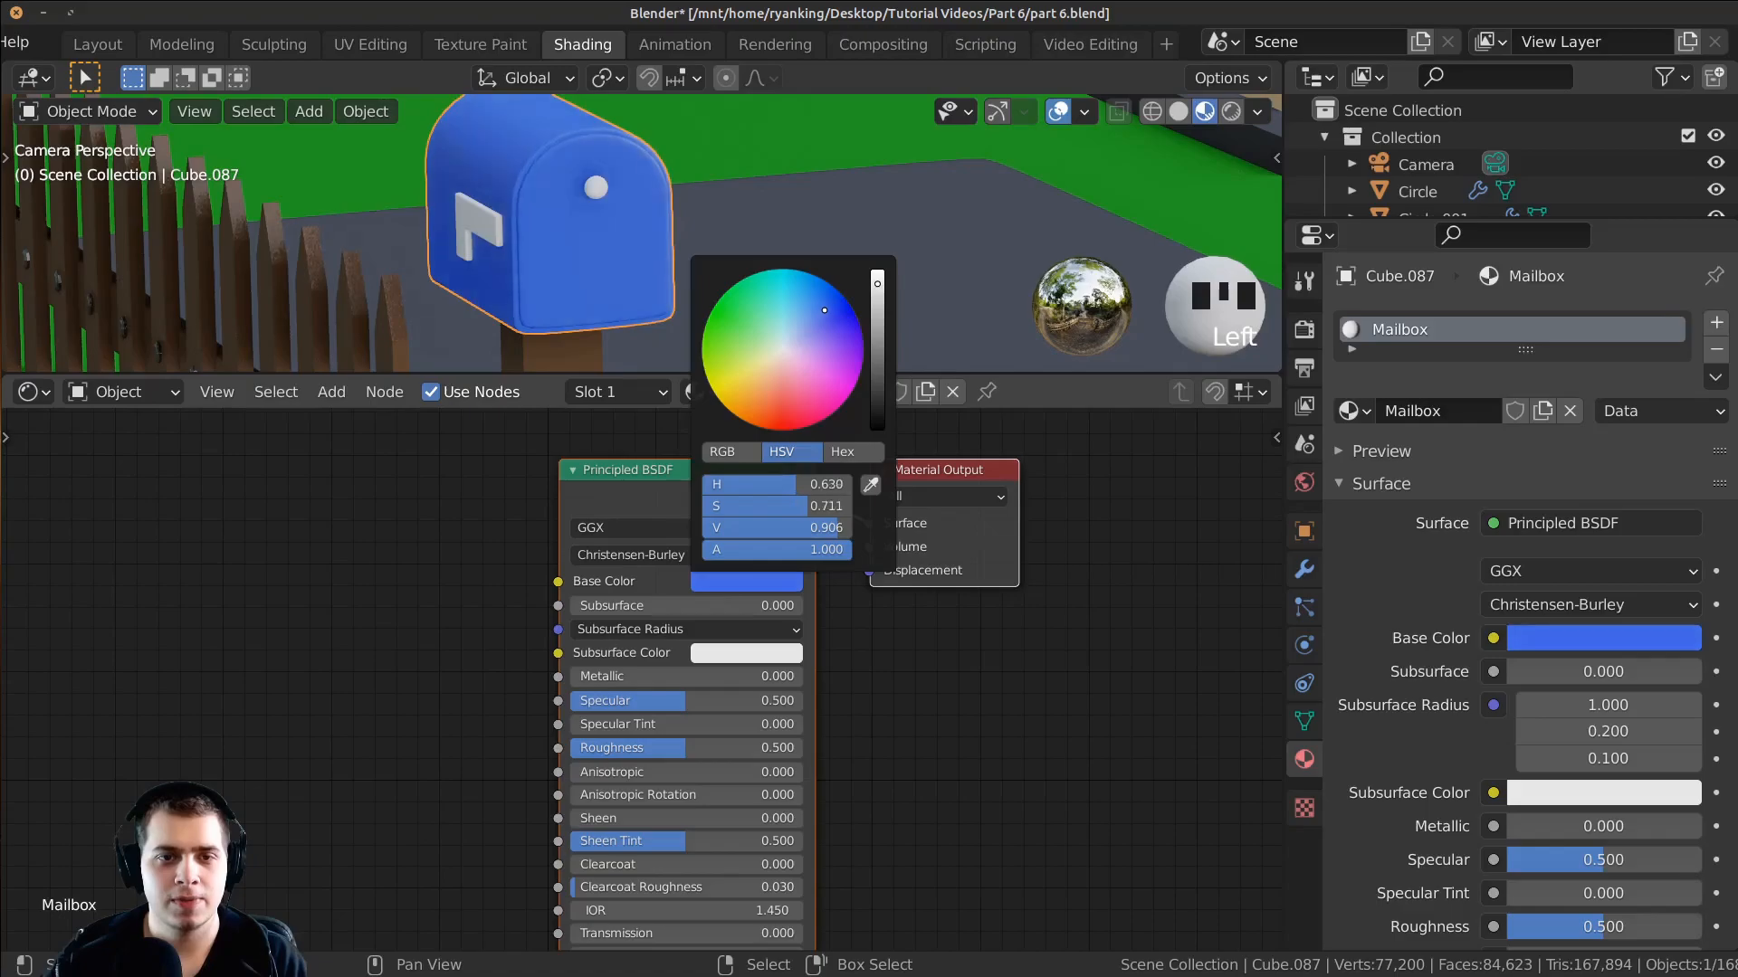
# Step: Set the Mailbox material's metallic to 1.000 and roughness to about 0.36, checking the look in Rendered shading
pyautogui.moveTo(604, 674); pyautogui.dragTo(796, 674)
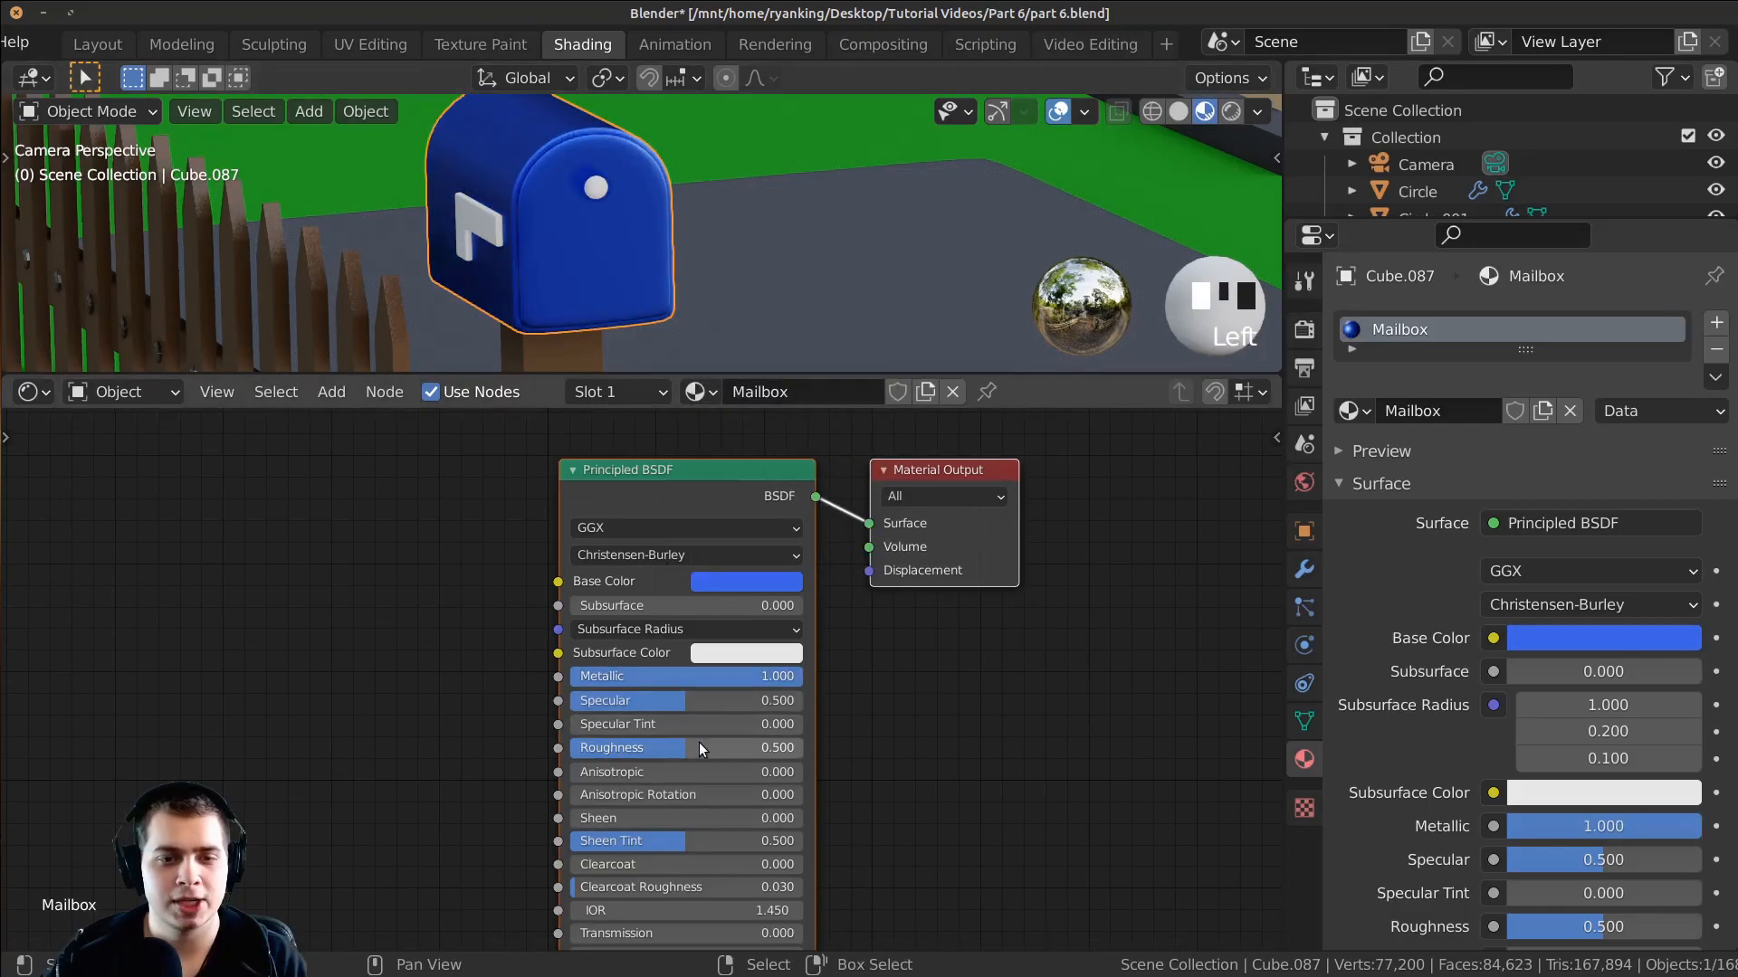
pyautogui.moveTo(707, 747); pyautogui.dragTo(682, 747)
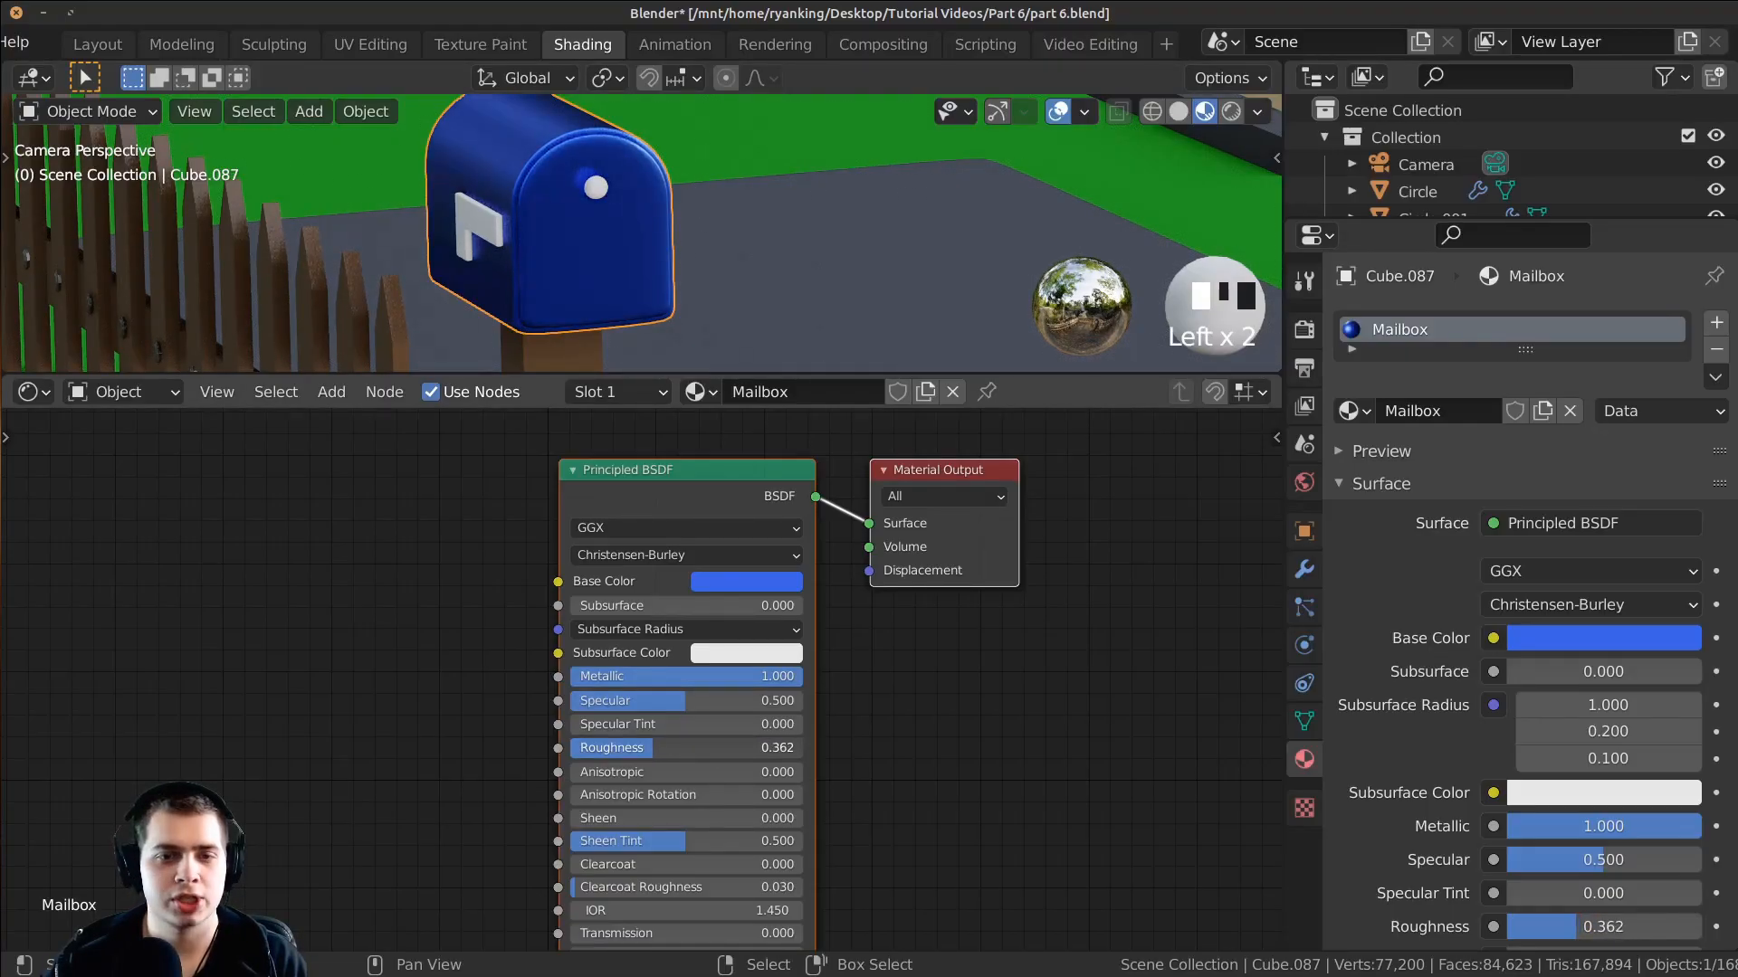
pyautogui.press('z')
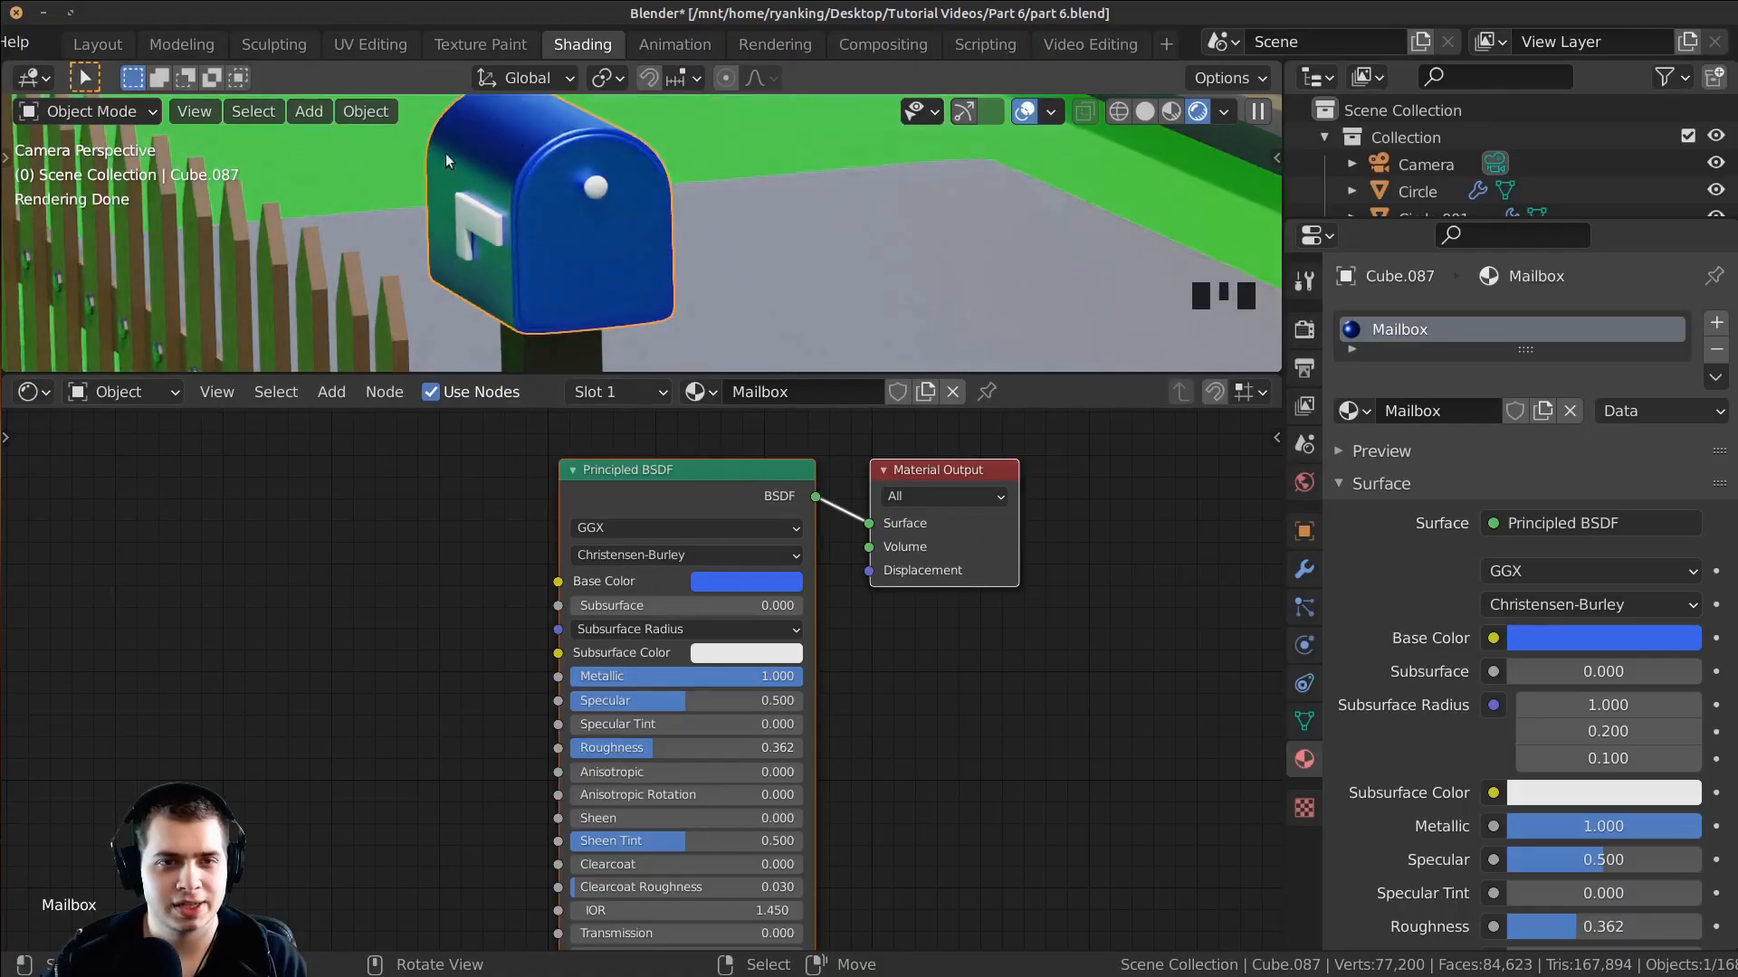
pyautogui.moveTo(657, 747); pyautogui.dragTo(651, 747)
# Step: Switch to Solid shading and add a new material named Mailbox Flag to the flag on the mailbox's side
pyautogui.press('z')
pyautogui.click(1036, 228)
pyautogui.rightClick(485, 219)
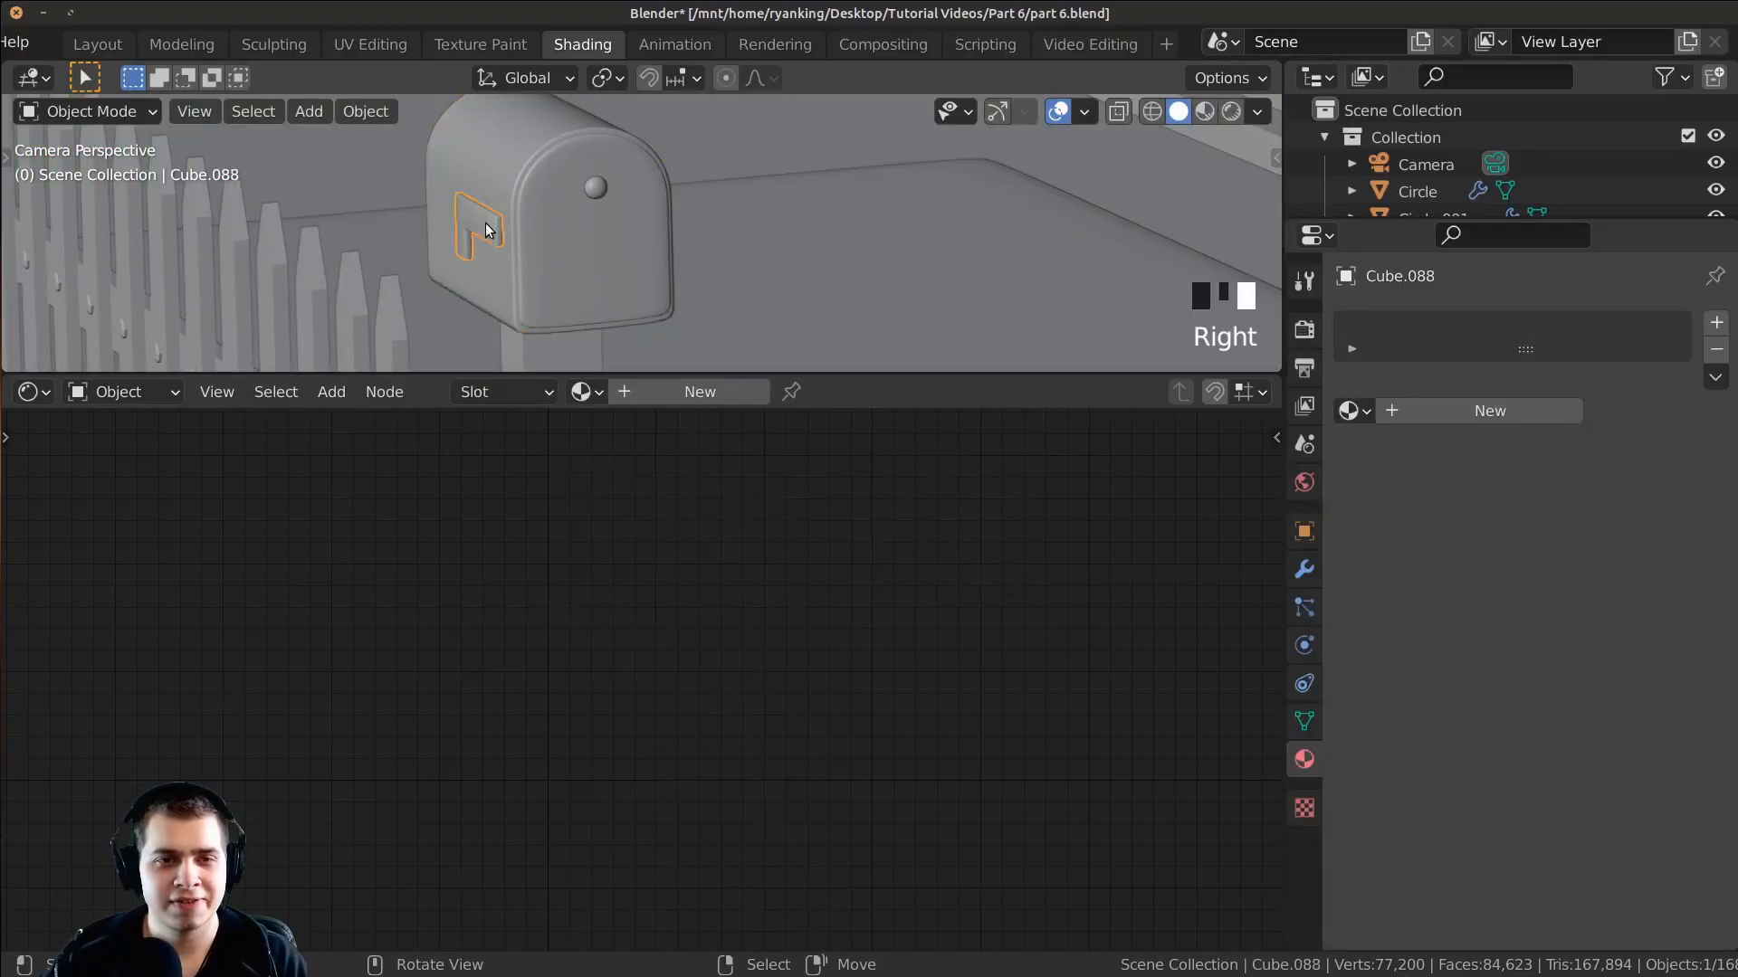
pyautogui.click(660, 396)
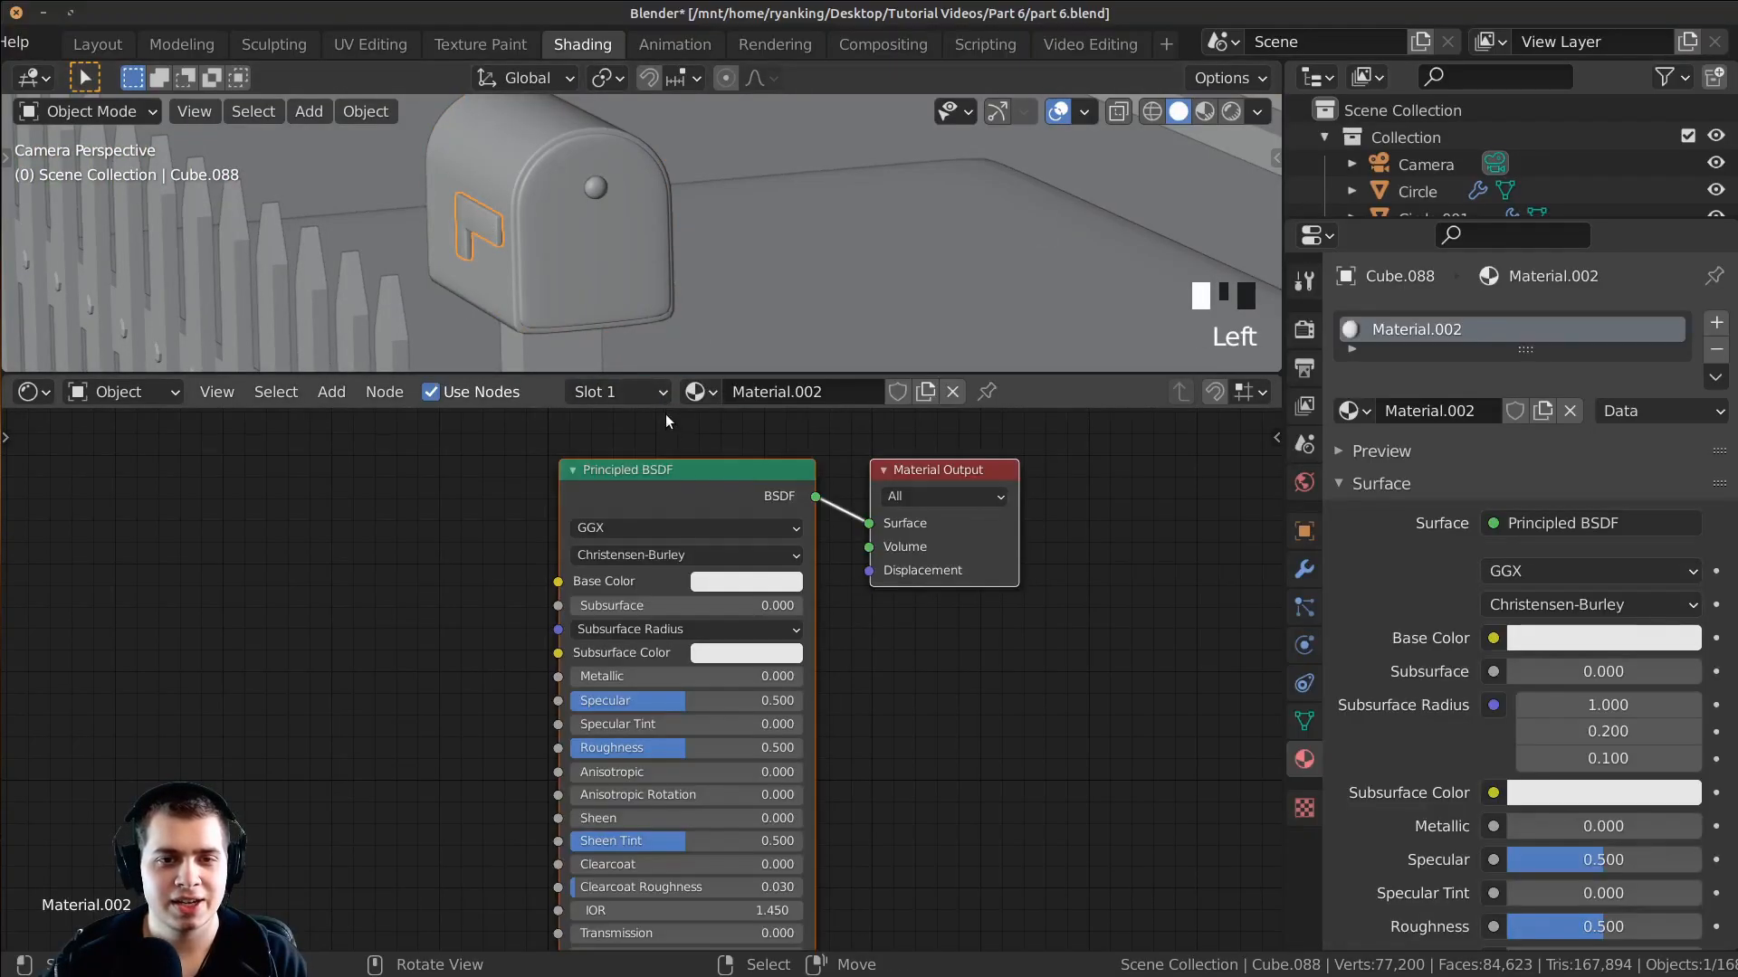
pyautogui.click(769, 393)
pyautogui.press('BackSpace')
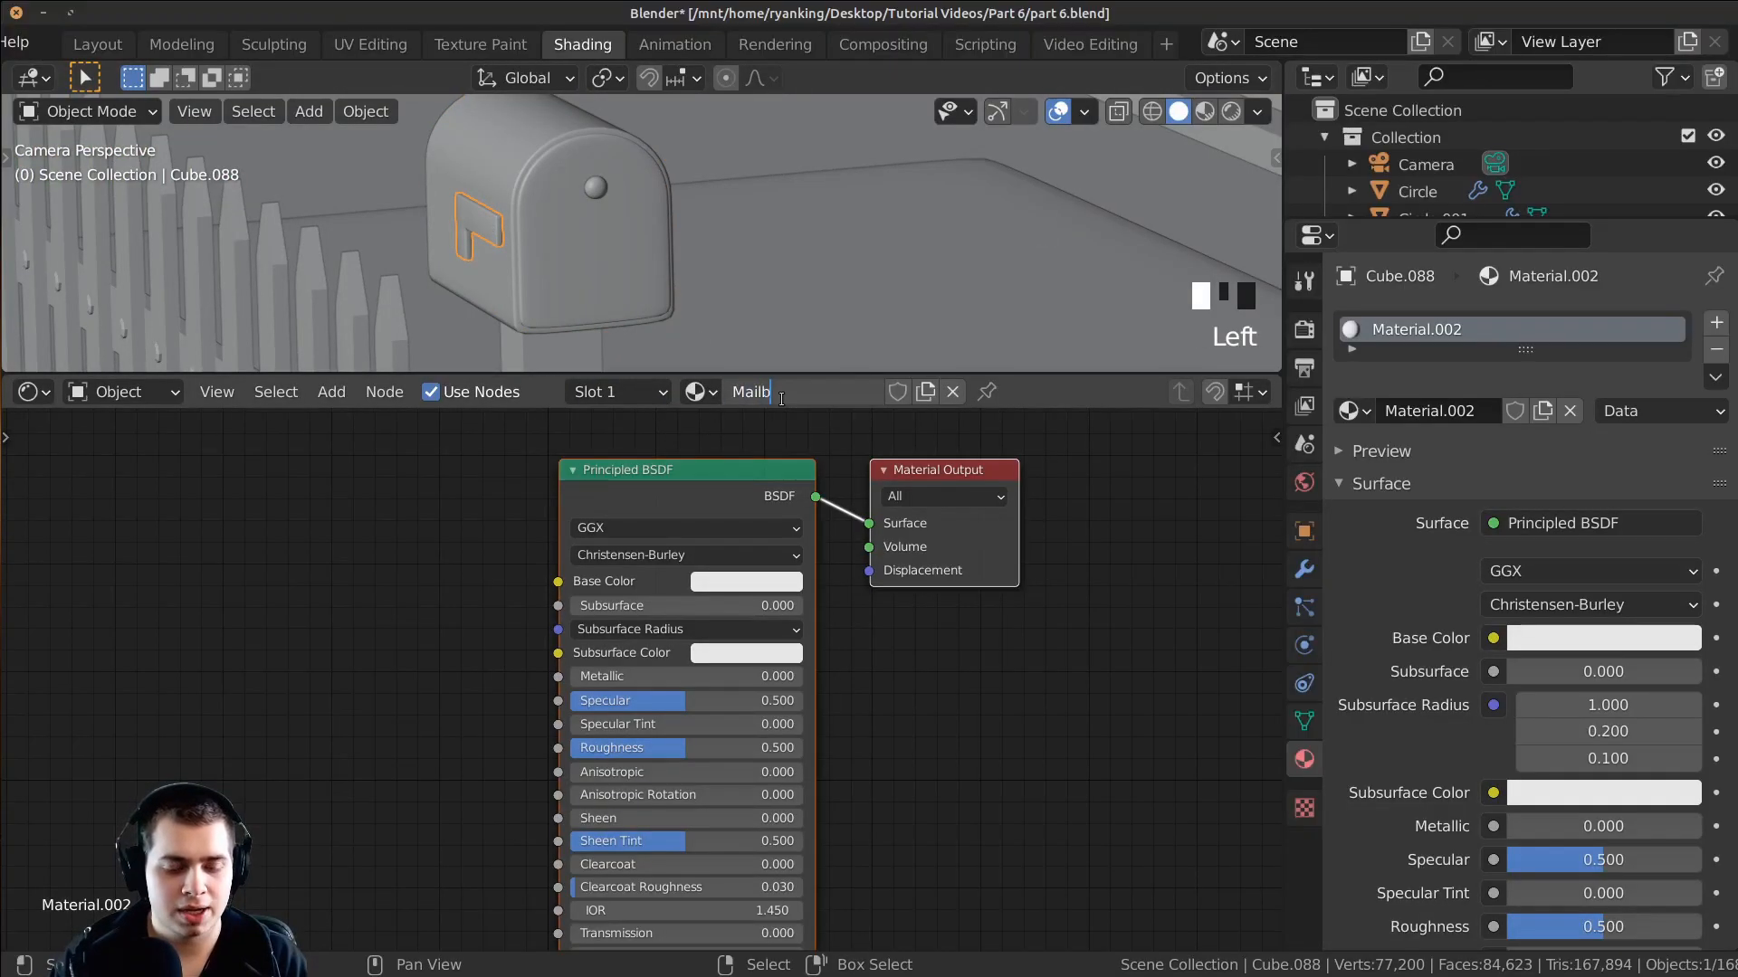
pyautogui.write('Mailbox Flag')
pyautogui.press('Return')
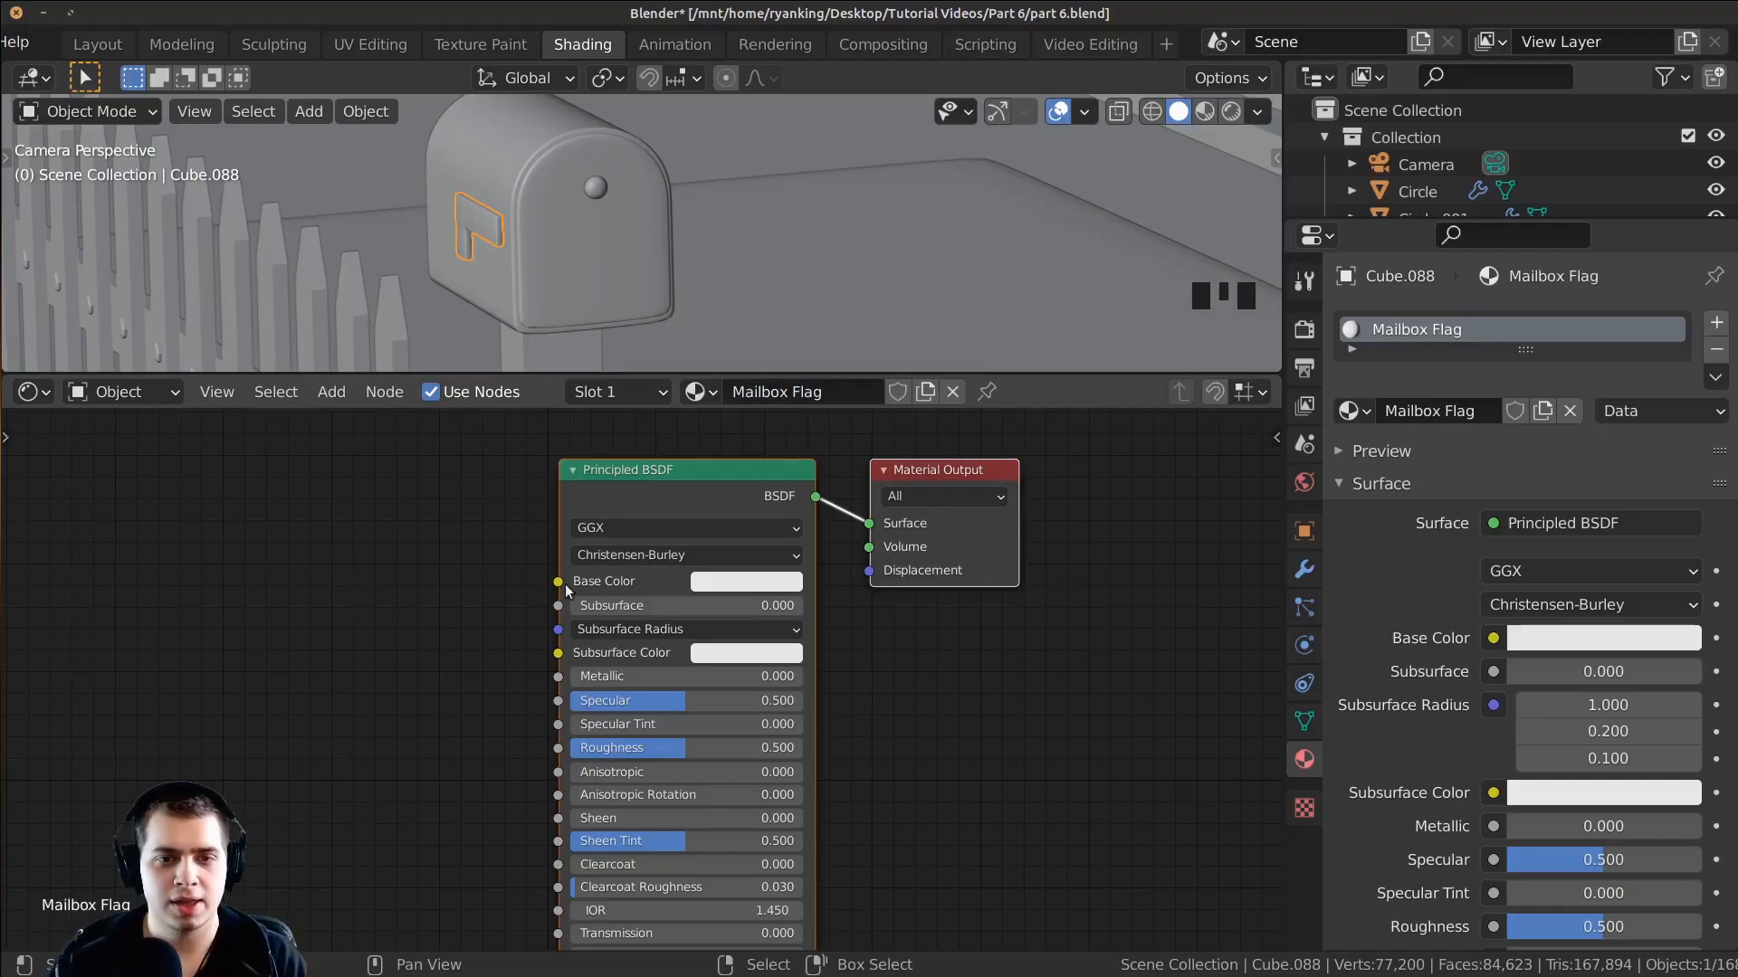
# Step: Set the Mailbox Flag material's base color to medium grey and switch to Rendered shading
pyautogui.click(752, 574)
pyautogui.press('z')
pyautogui.click(527, 136)
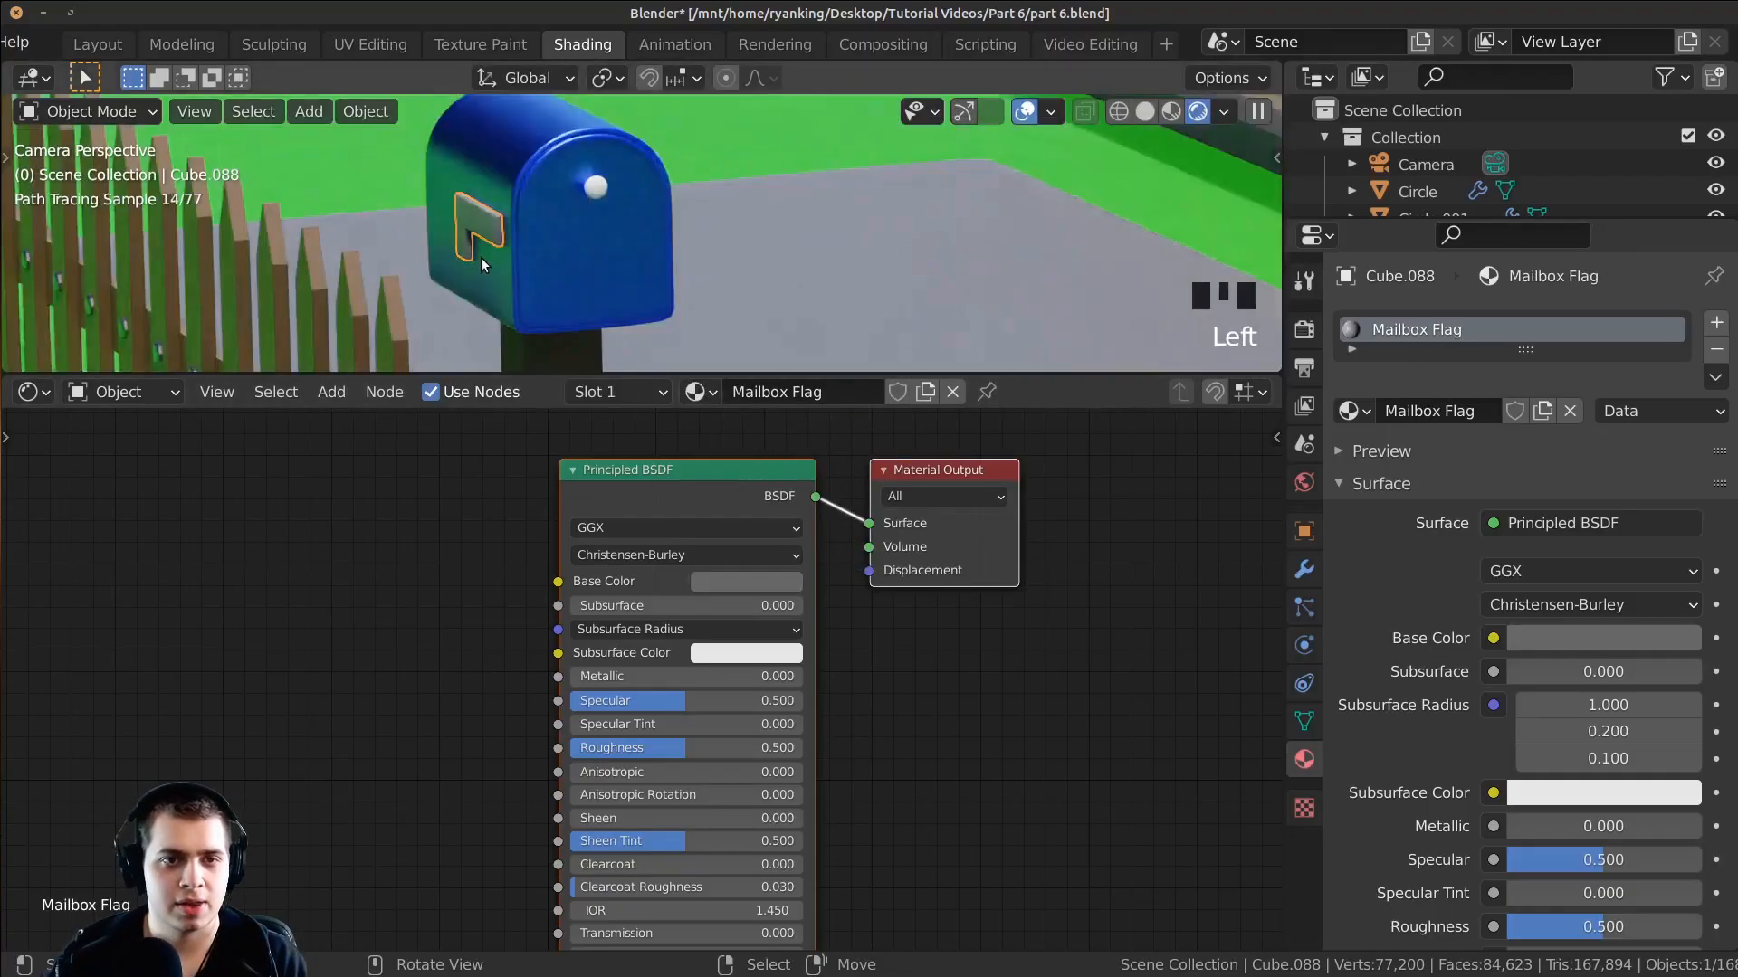
# Step: Add a new material named Handle to the round knob on the mailbox door
pyautogui.rightClick(590, 192)
pyautogui.click(680, 392)
pyautogui.click(781, 391)
pyautogui.write('Hand')
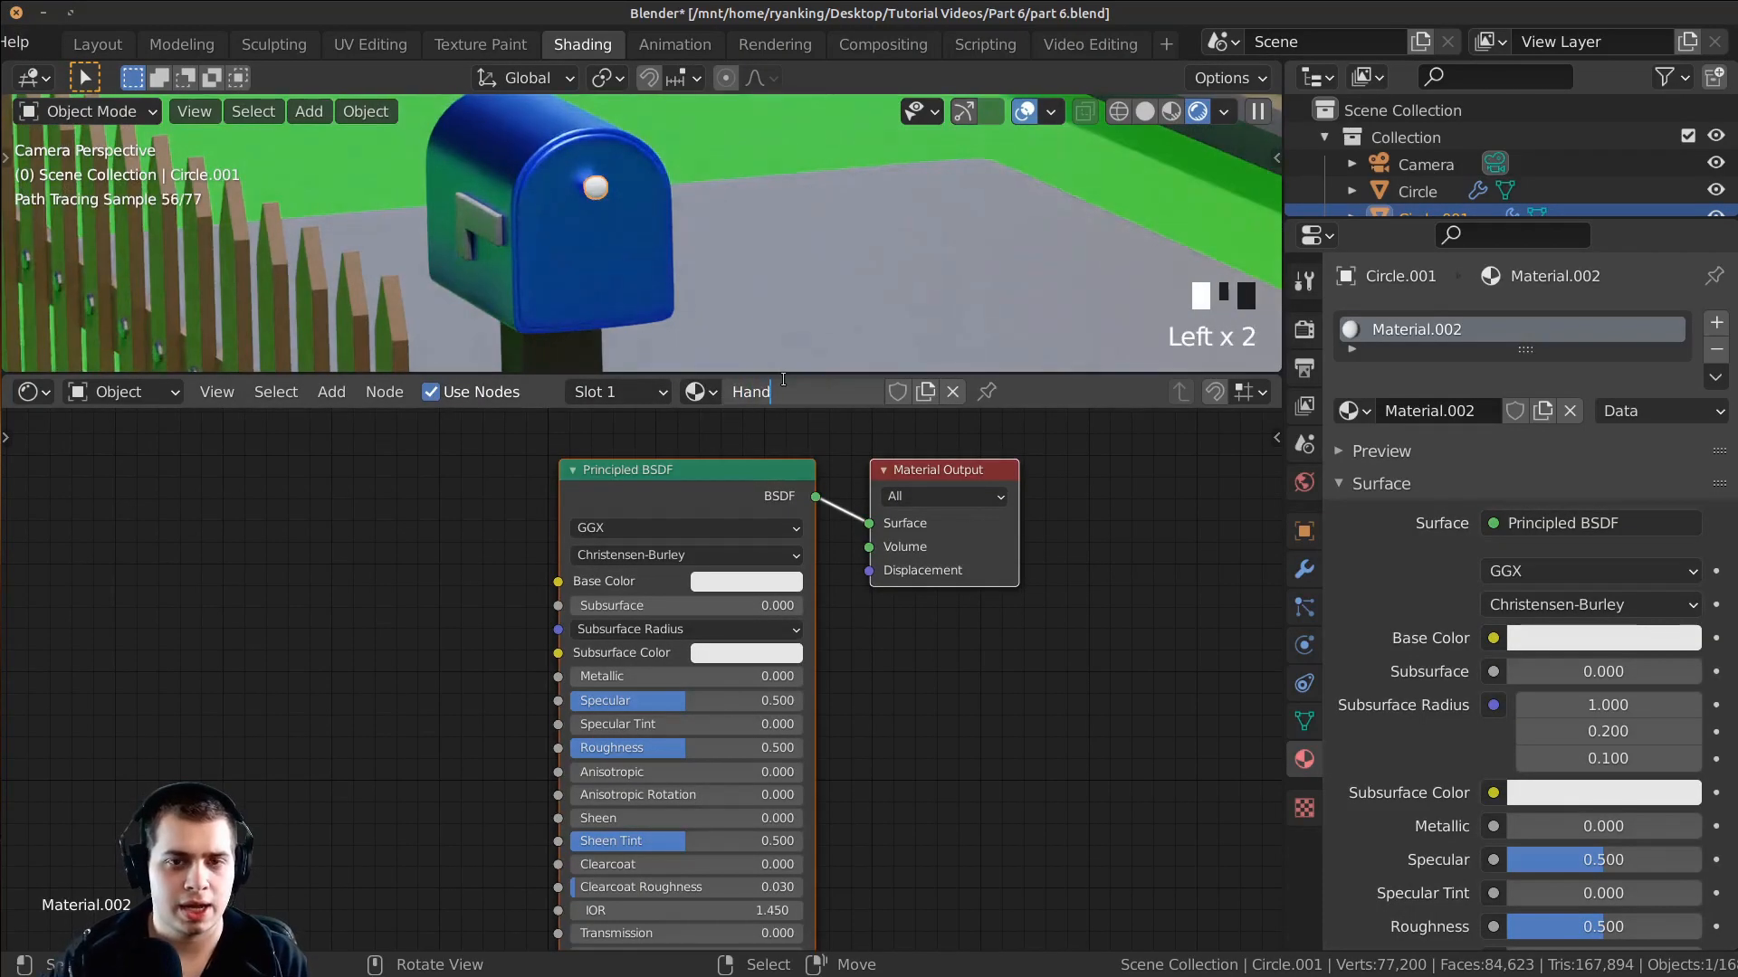
pyautogui.write('le')
pyautogui.press('Return')
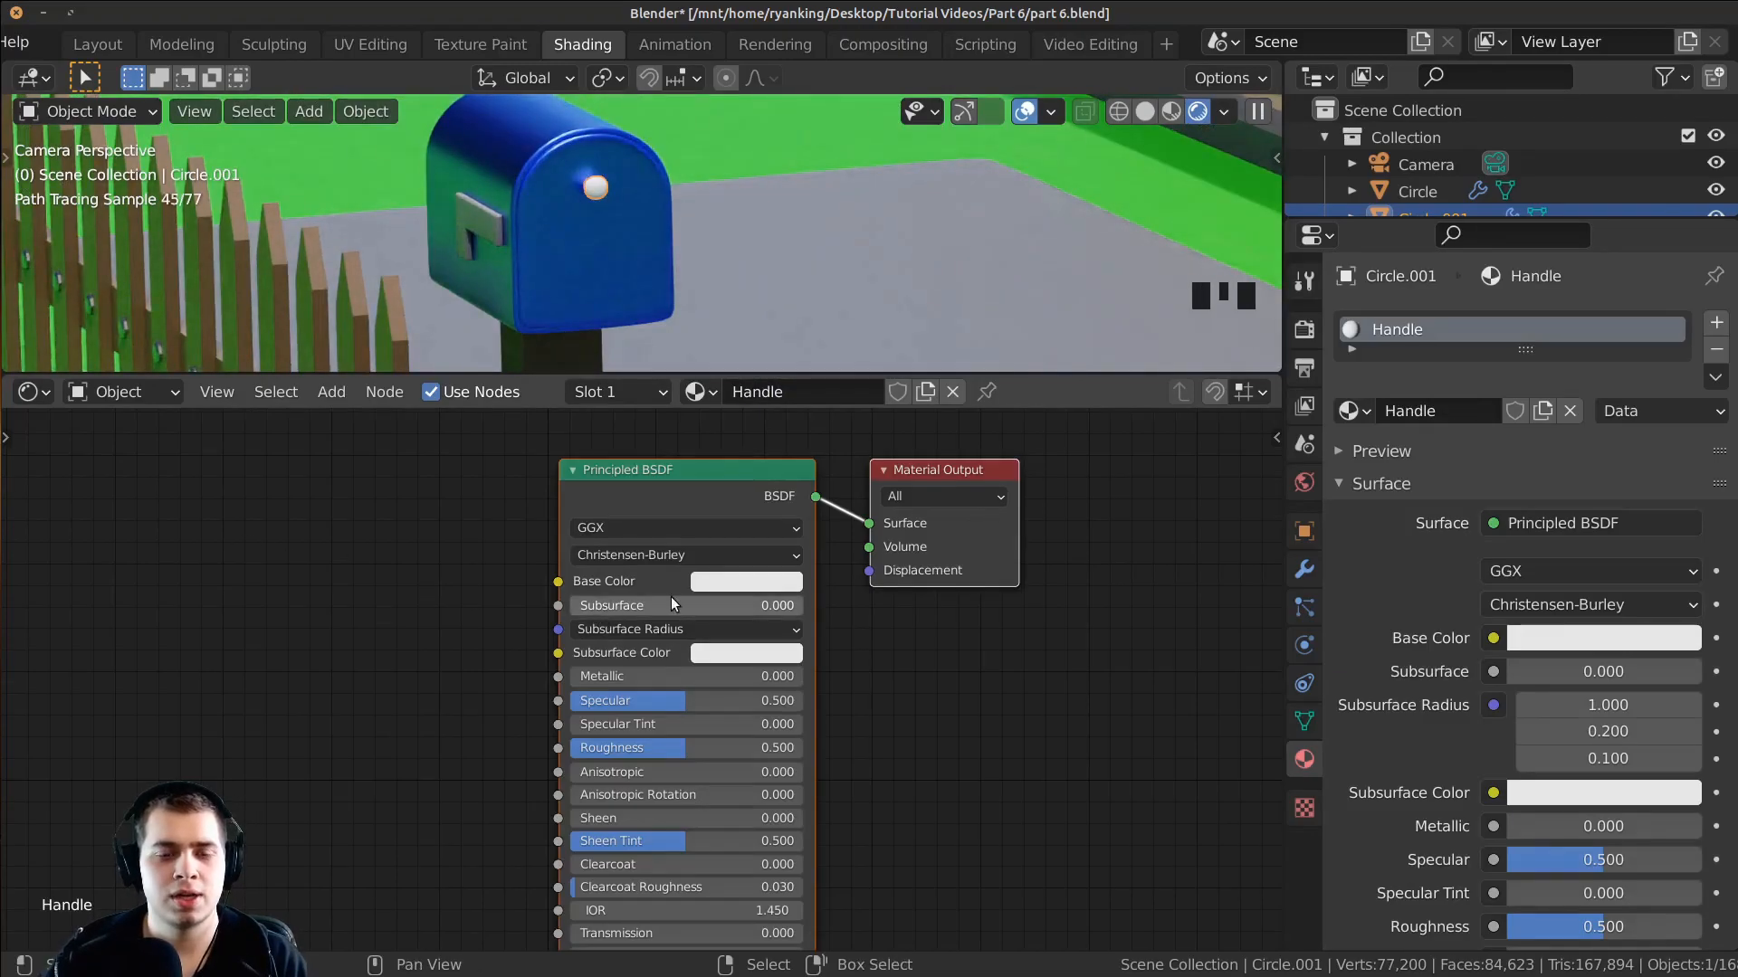
# Step: Set the Handle material's base color to light grey and its metallic to 1.000
pyautogui.click(778, 581)
pyautogui.click(780, 579)
pyautogui.moveTo(876, 302); pyautogui.dragTo(877, 316)
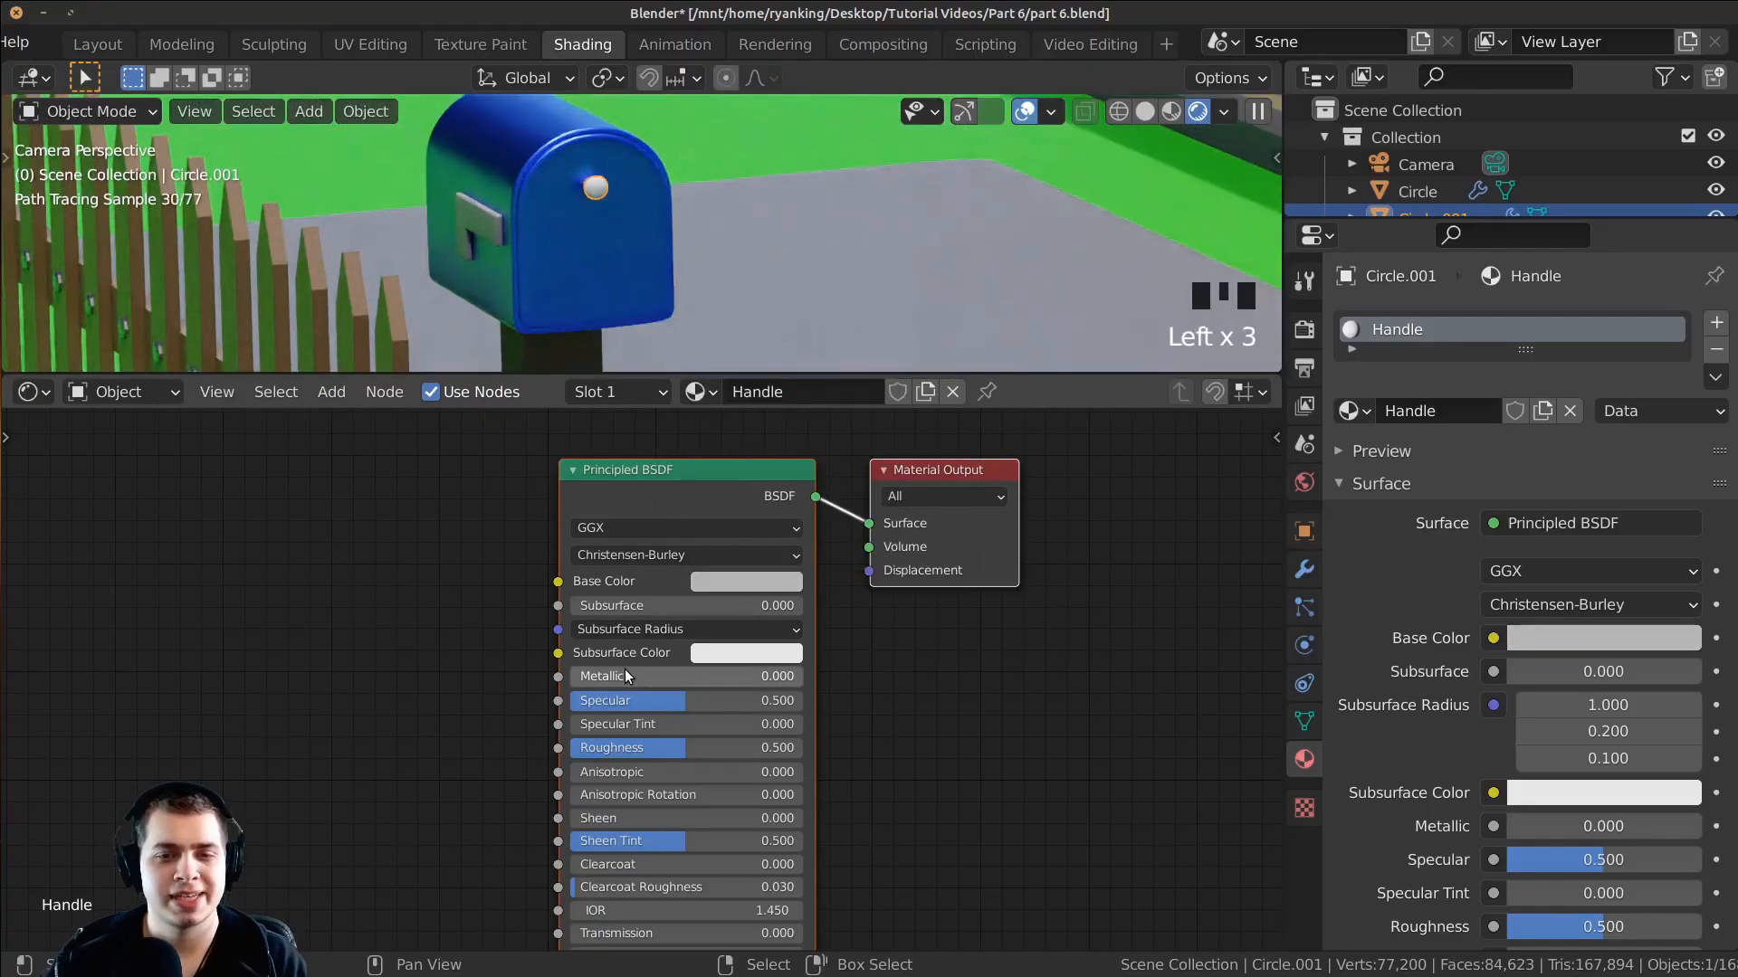
pyautogui.moveTo(626, 676); pyautogui.dragTo(806, 676)
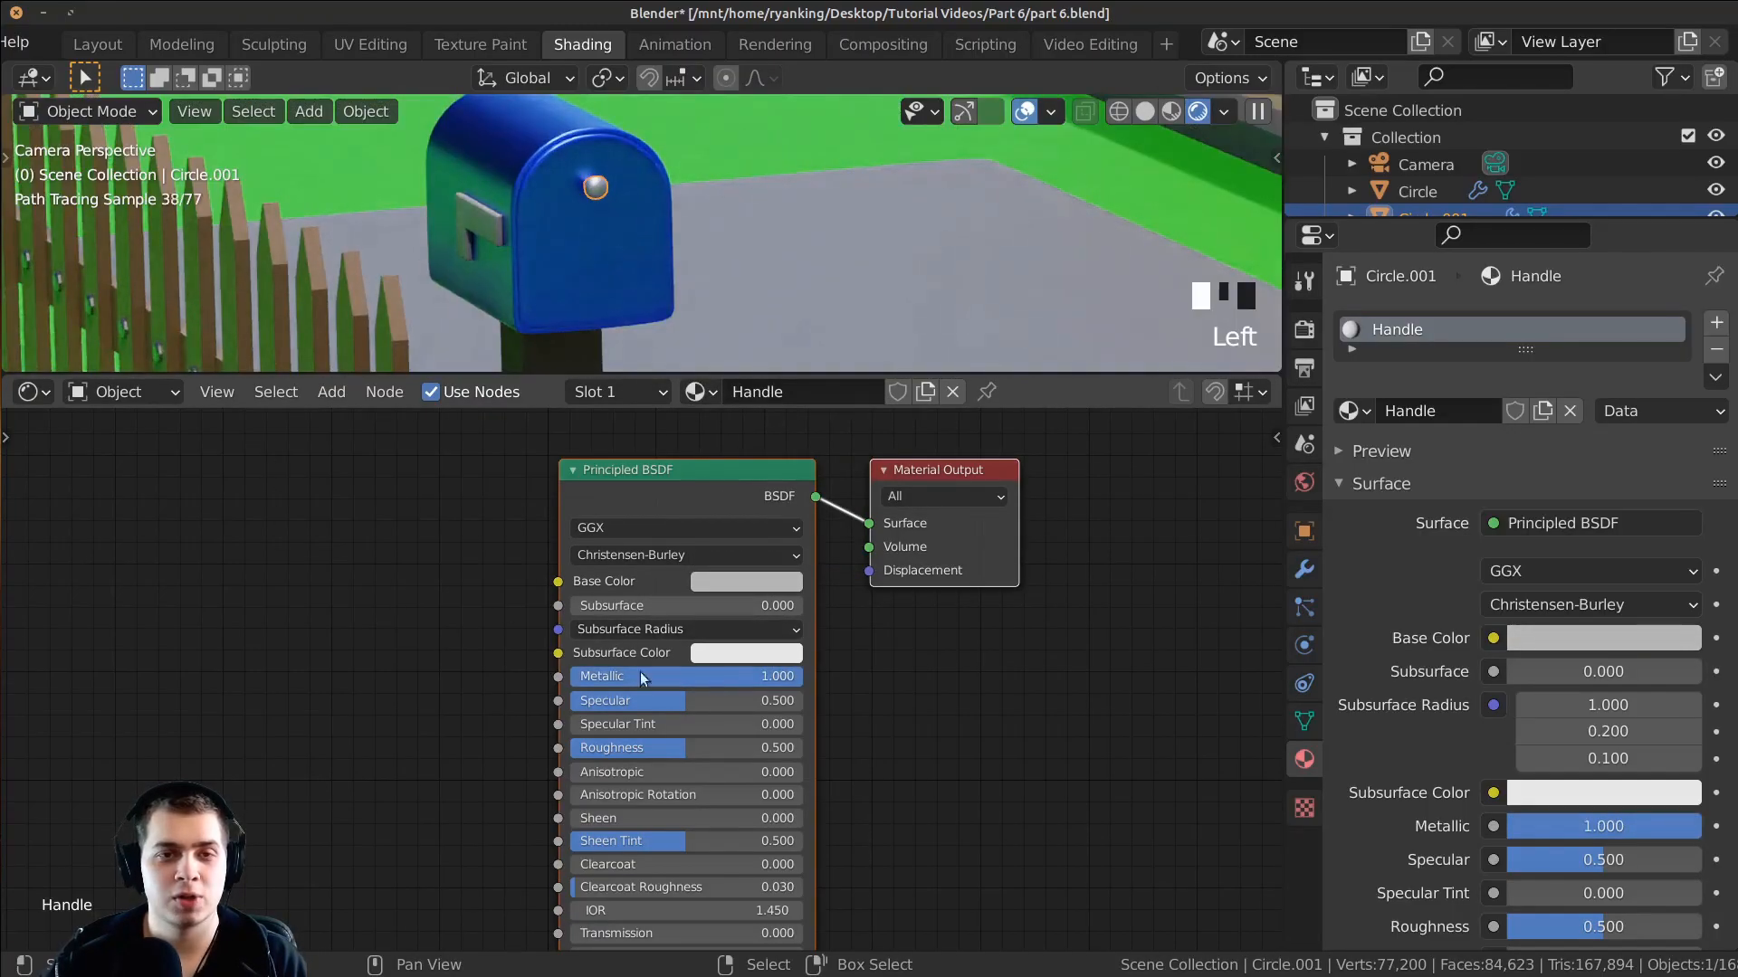
# Step: Set the Handle material's roughness to 0.380 and darken its base color to a medium grey
pyautogui.moveTo(634, 748); pyautogui.dragTo(604, 747)
pyautogui.click(747, 583)
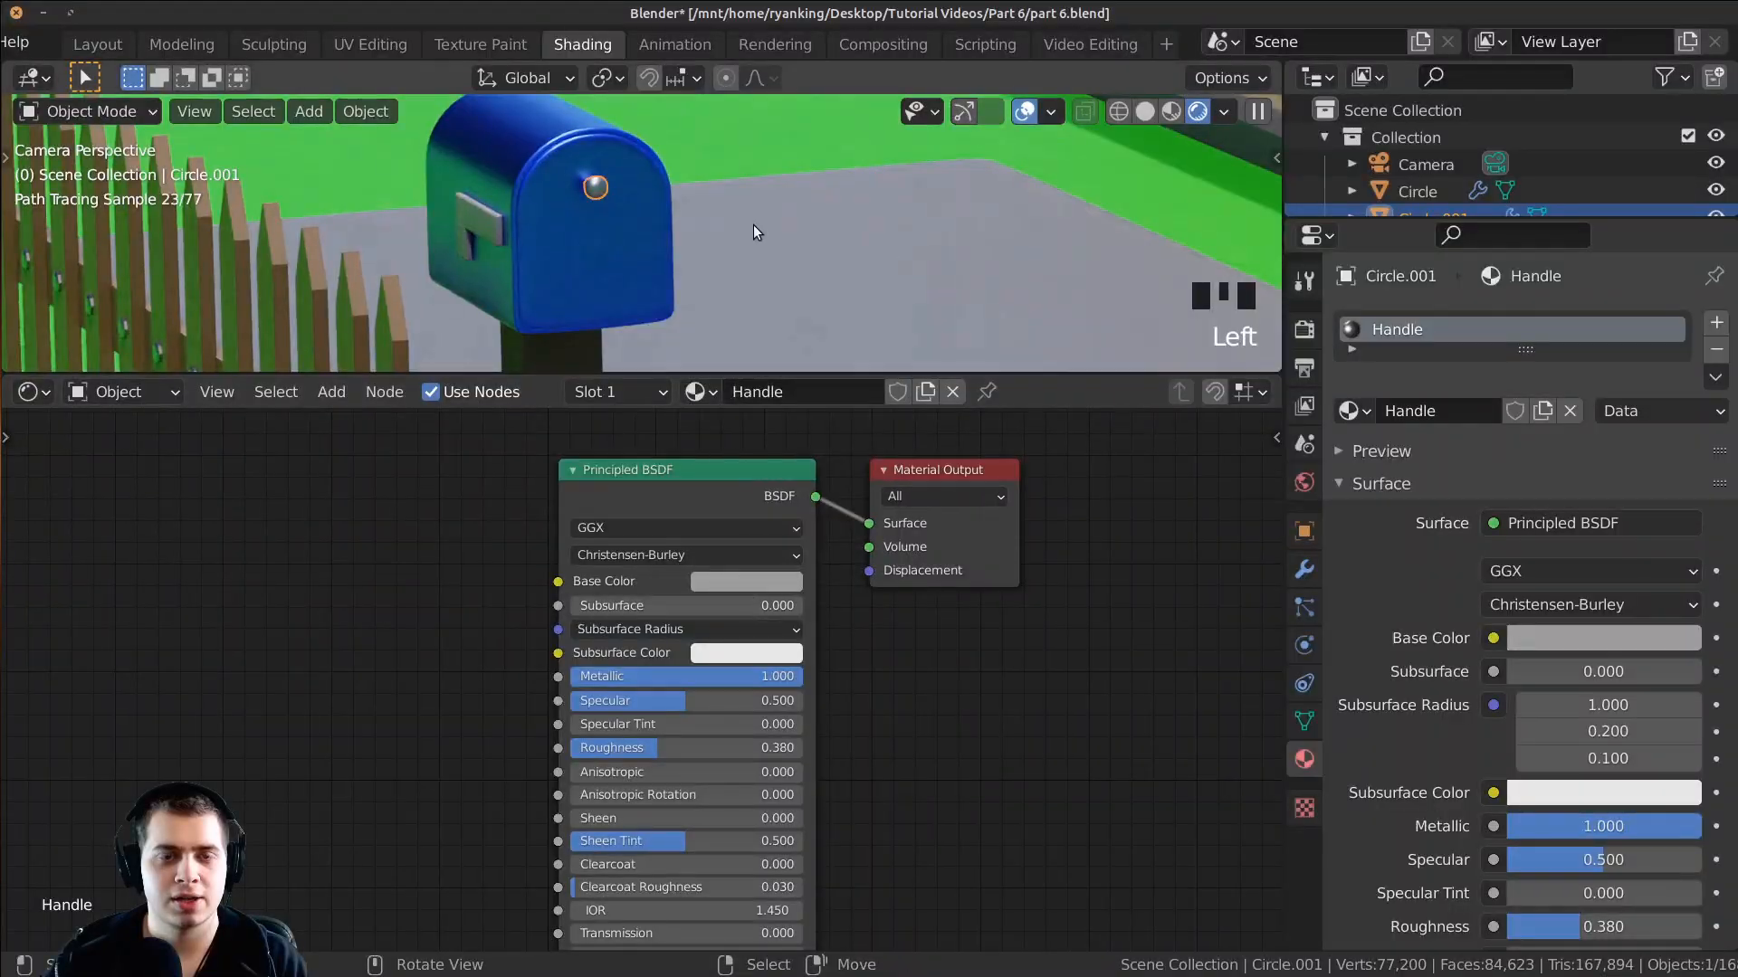
# Step: Switch to Material Preview shading and assign the existing Handle material to the knob on the house door
pyautogui.keyDown('shift'); pyautogui.moveTo(753, 225); pyautogui.dragTo(899, 131, button='middle'); pyautogui.keyUp('shift')
pyautogui.keyDown('shift'); pyautogui.moveTo(1094, 188); pyautogui.dragTo(810, 209, button='middle'); pyautogui.keyUp('shift')
pyautogui.press('z')
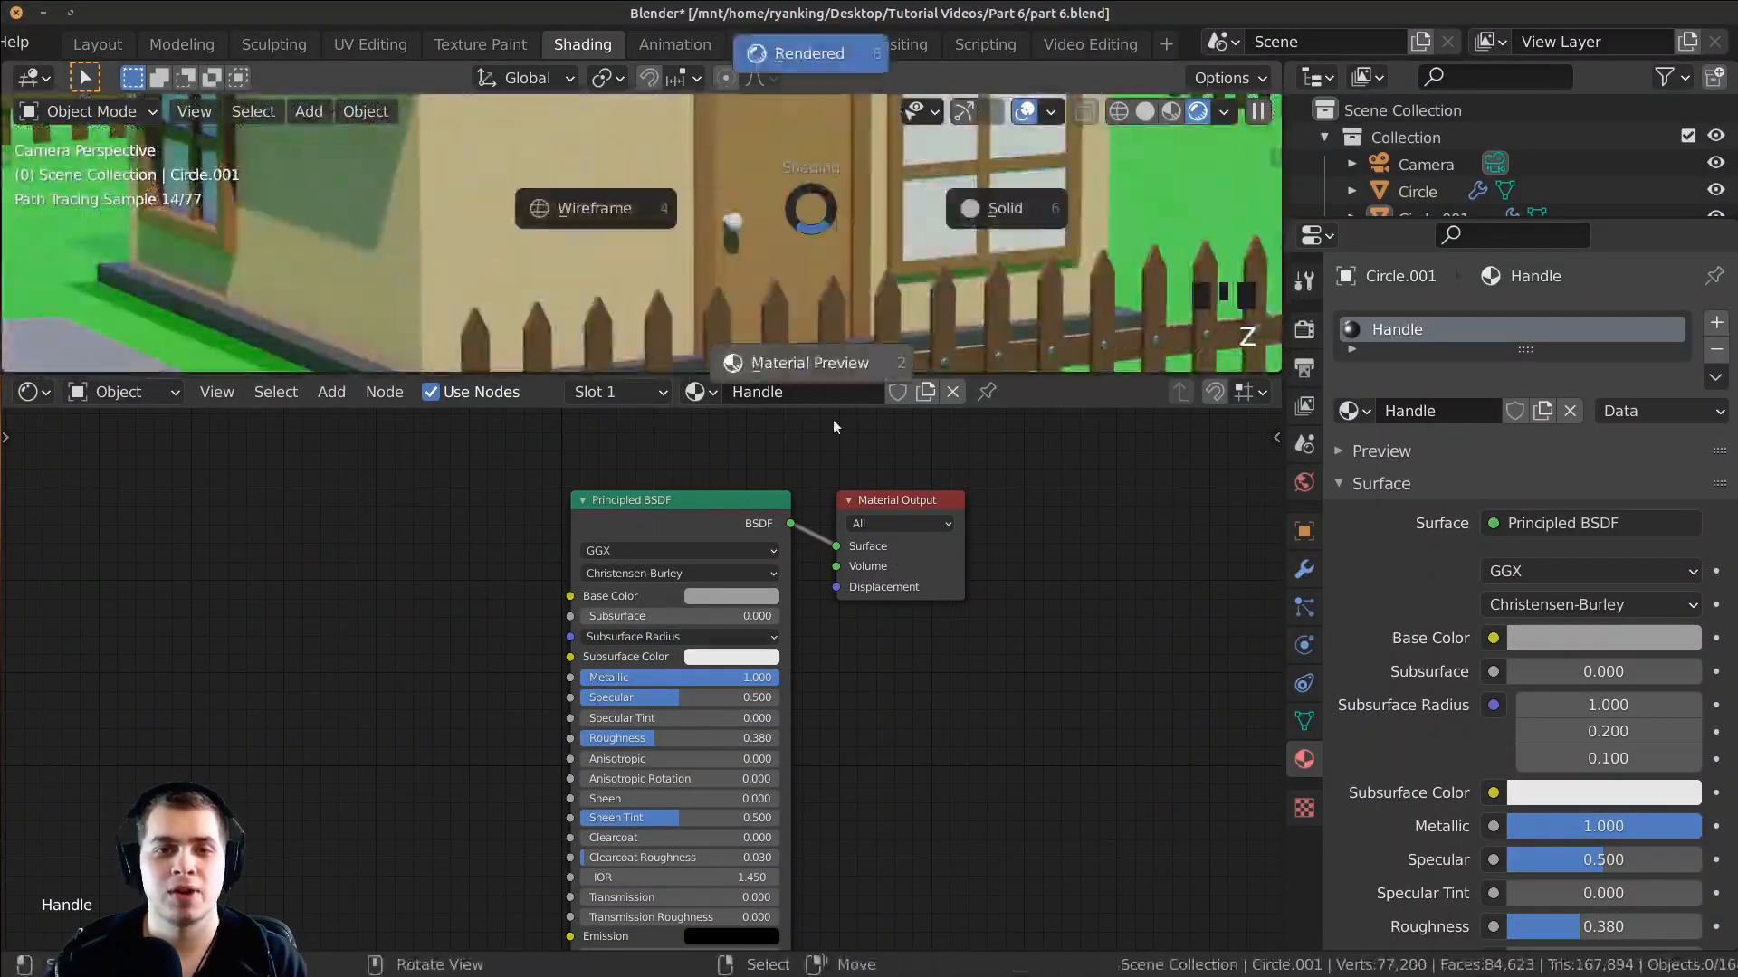
pyautogui.click(832, 425)
pyautogui.scroll(4, 845, 227)
pyautogui.rightClick(844, 215)
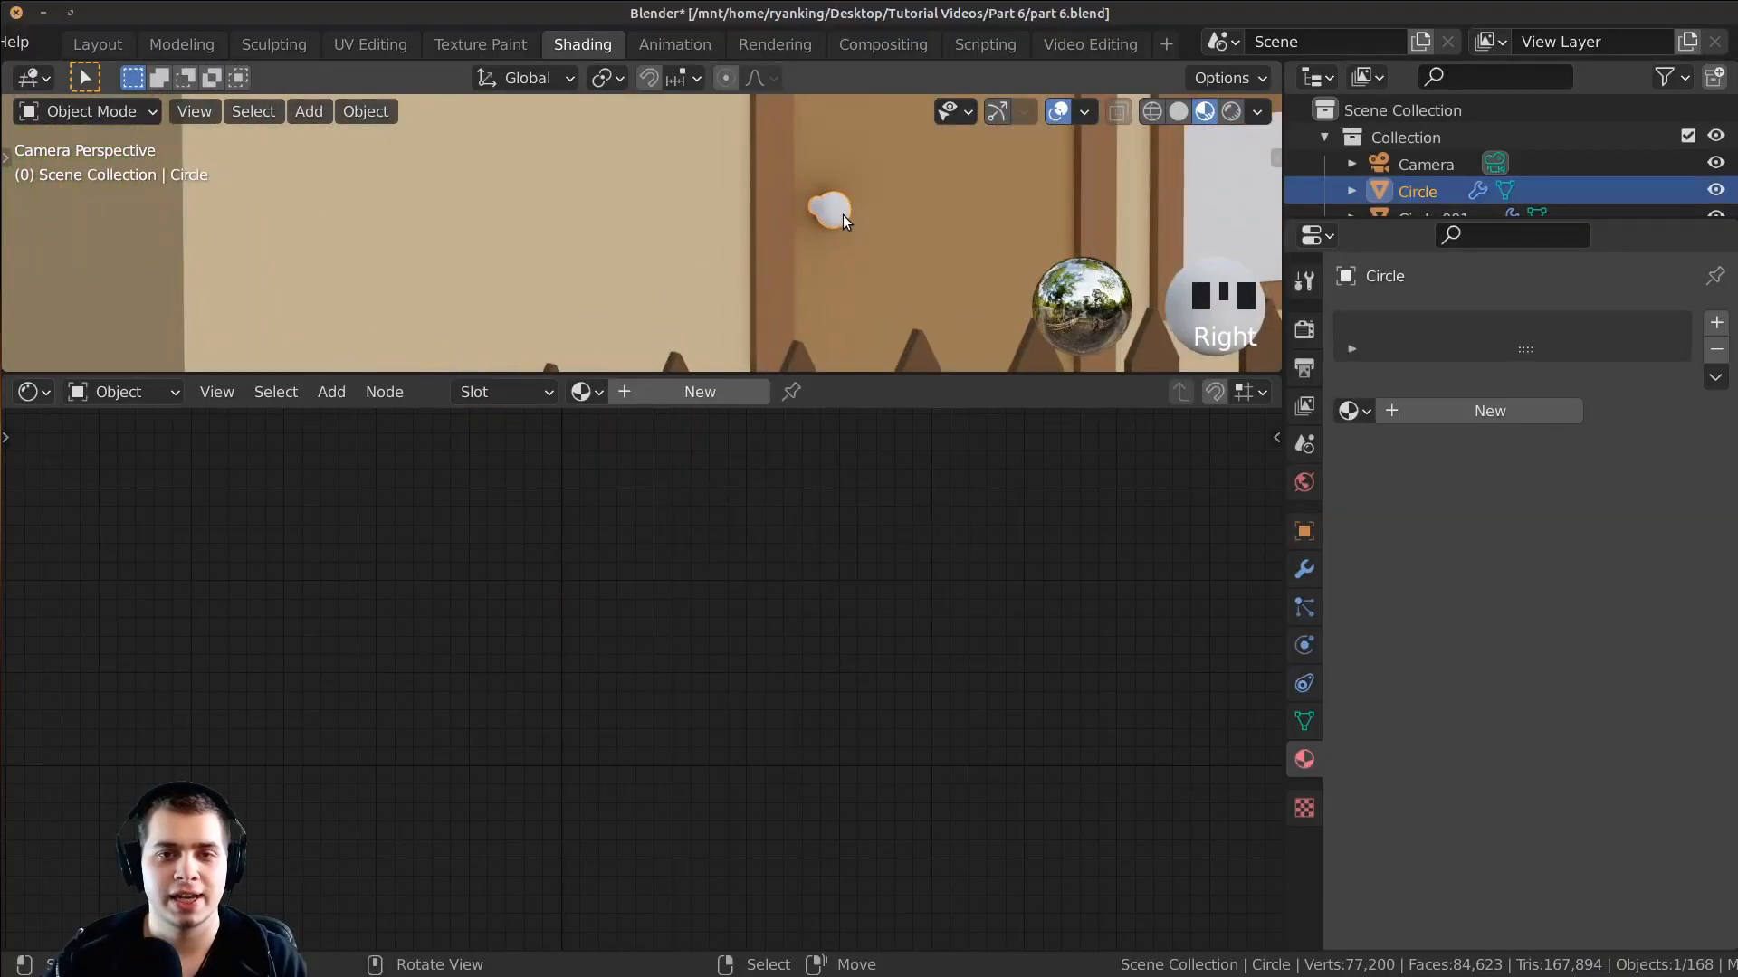
pyautogui.click(580, 392)
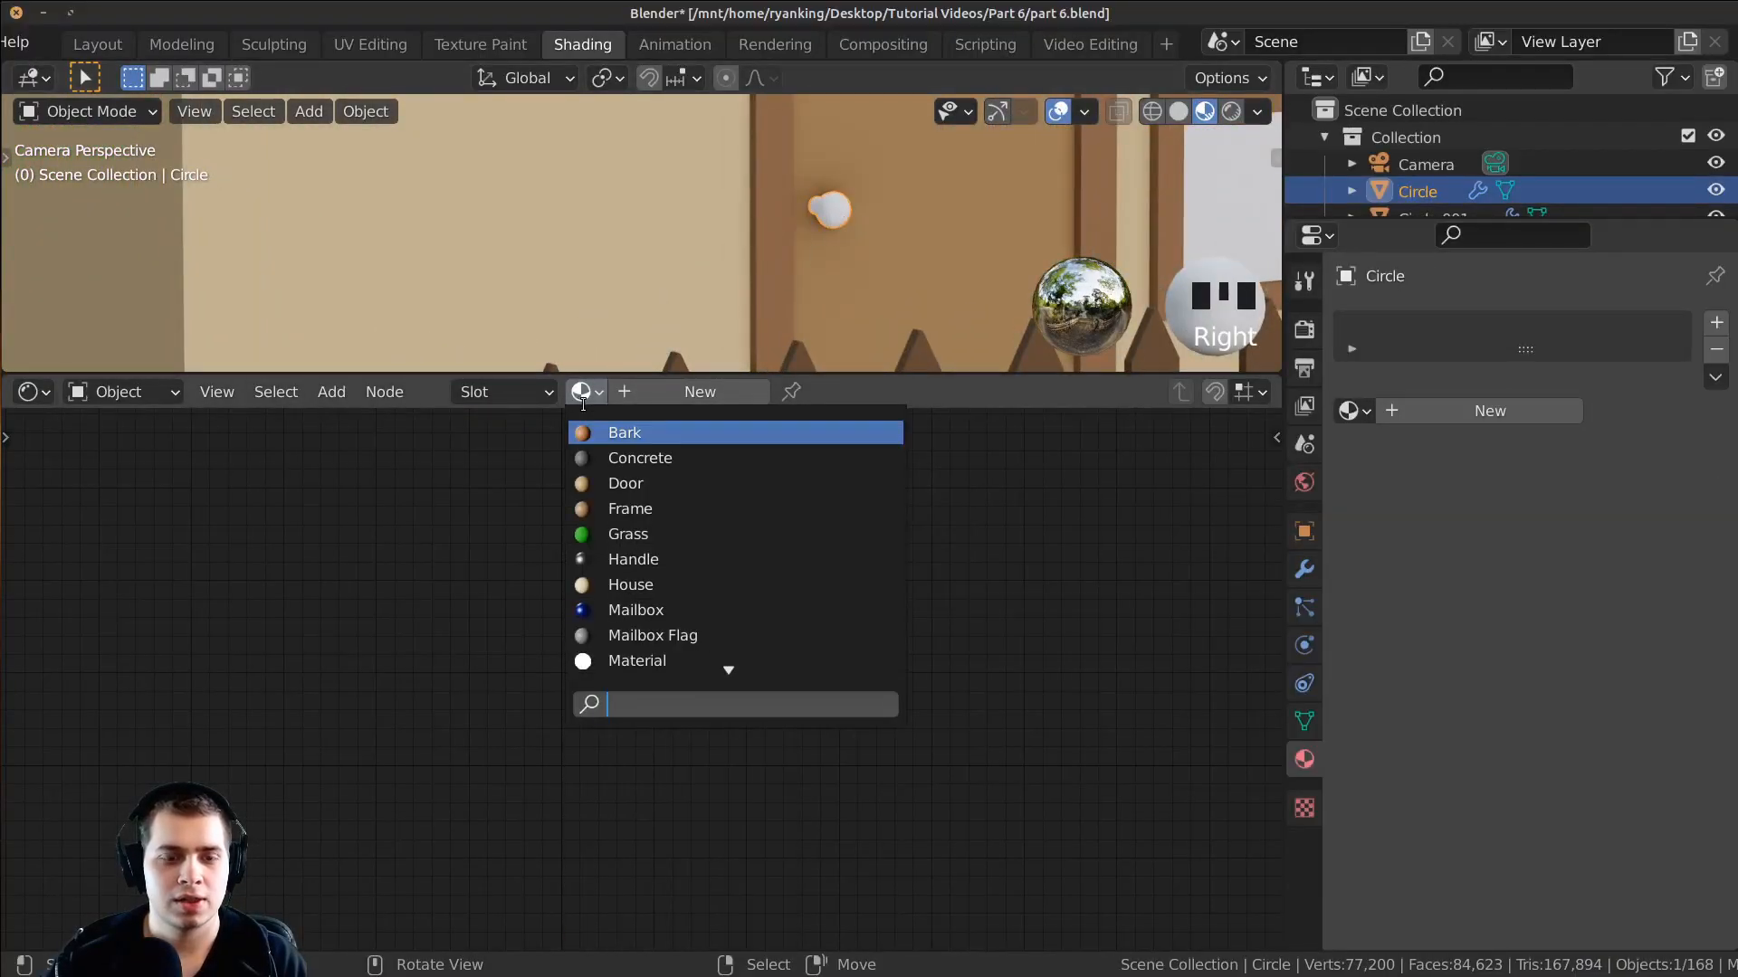
pyautogui.write('h')
pyautogui.click(607, 438)
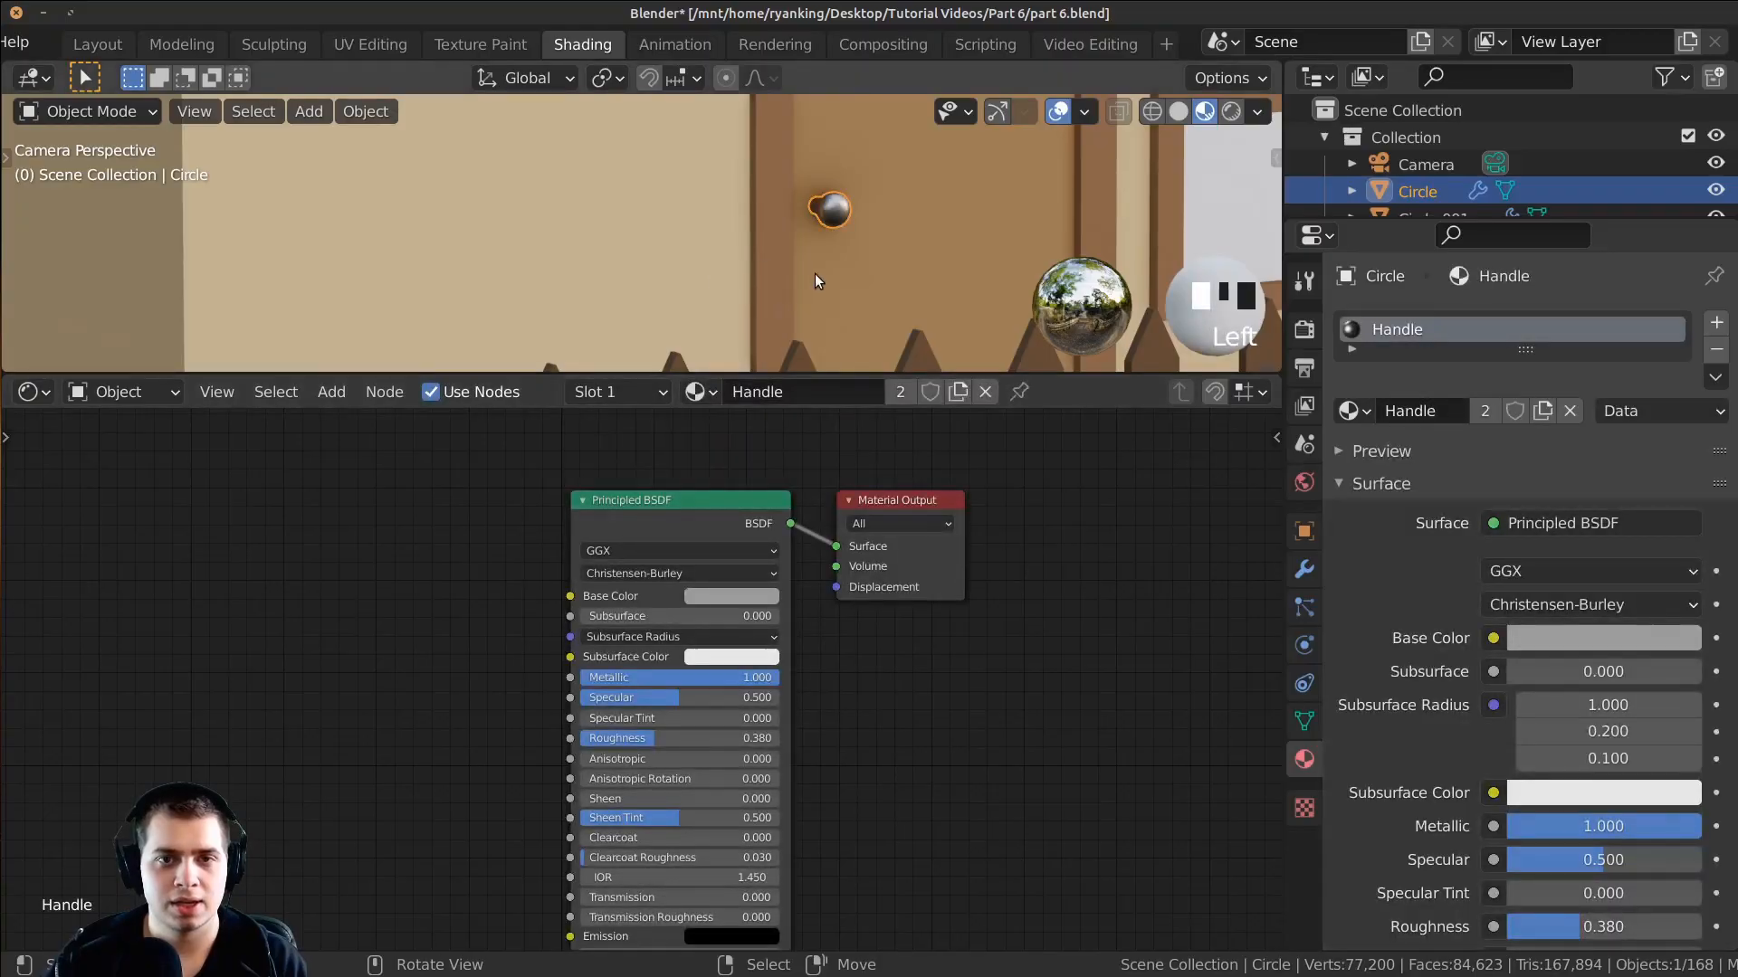
# Step: Add a new material named Glass to the pane of the window beside the house door
pyautogui.scroll(-5, 815, 274)
pyautogui.keyDown('shift'); pyautogui.moveTo(659, 268); pyautogui.dragTo(411, 220, button='middle'); pyautogui.keyUp('shift')
pyautogui.scroll(5, 606, 128)
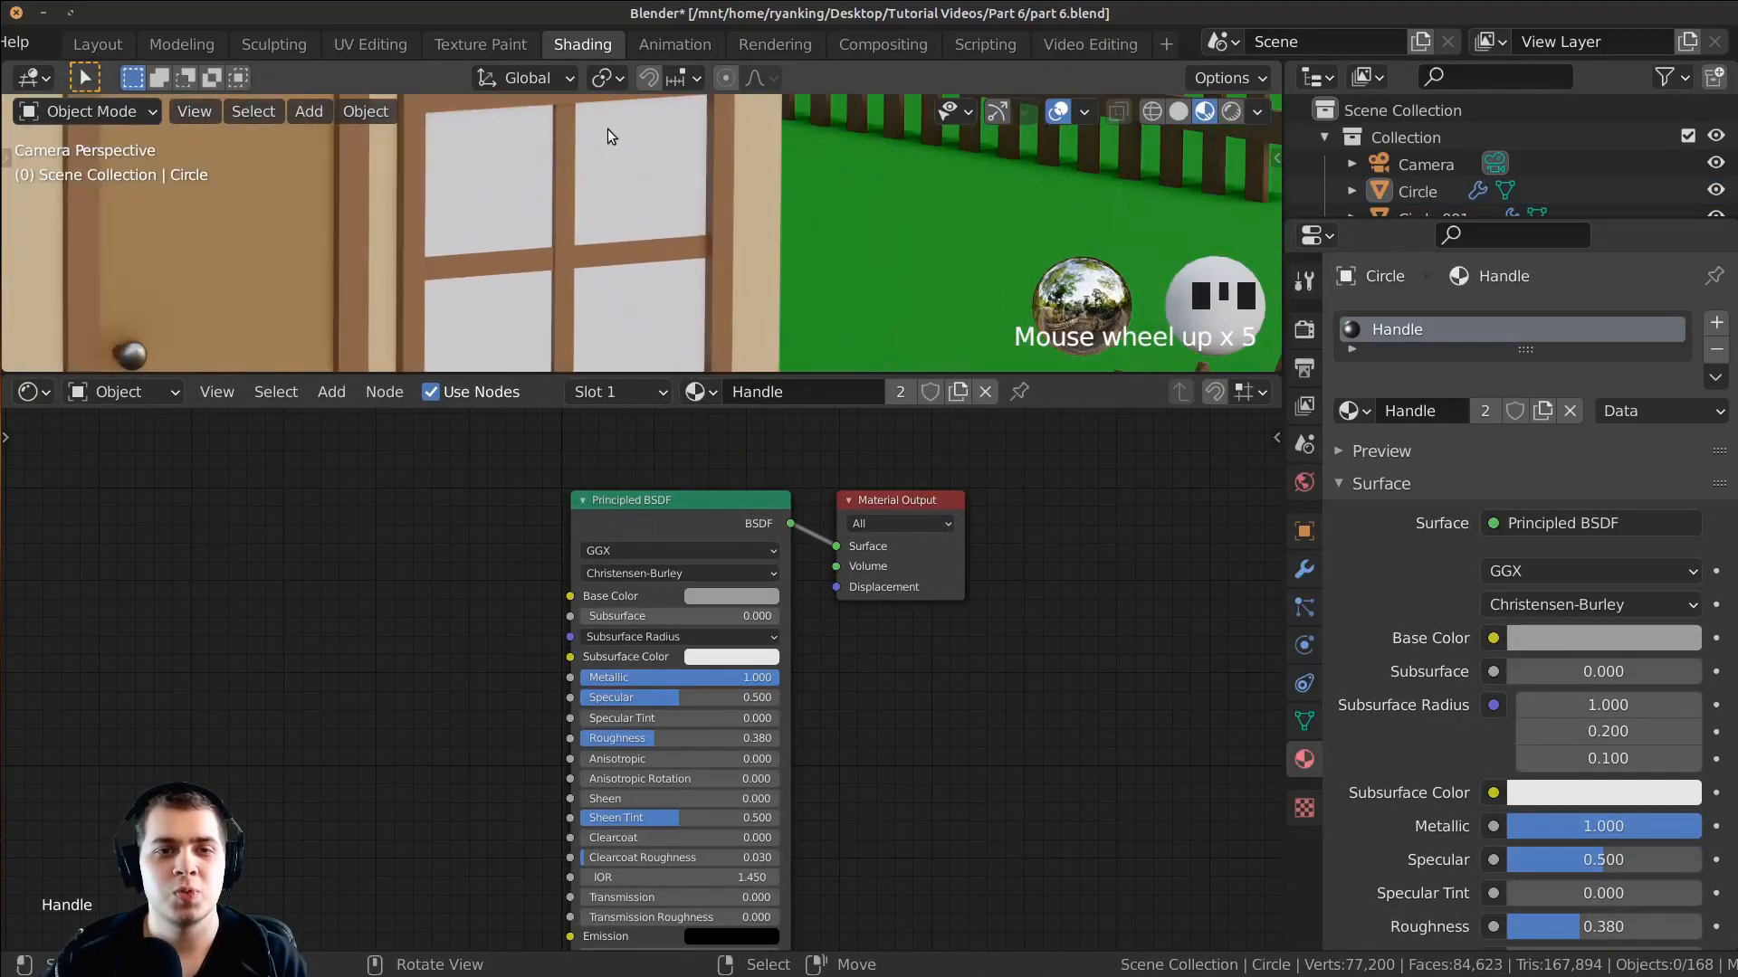
pyautogui.rightClick(492, 171)
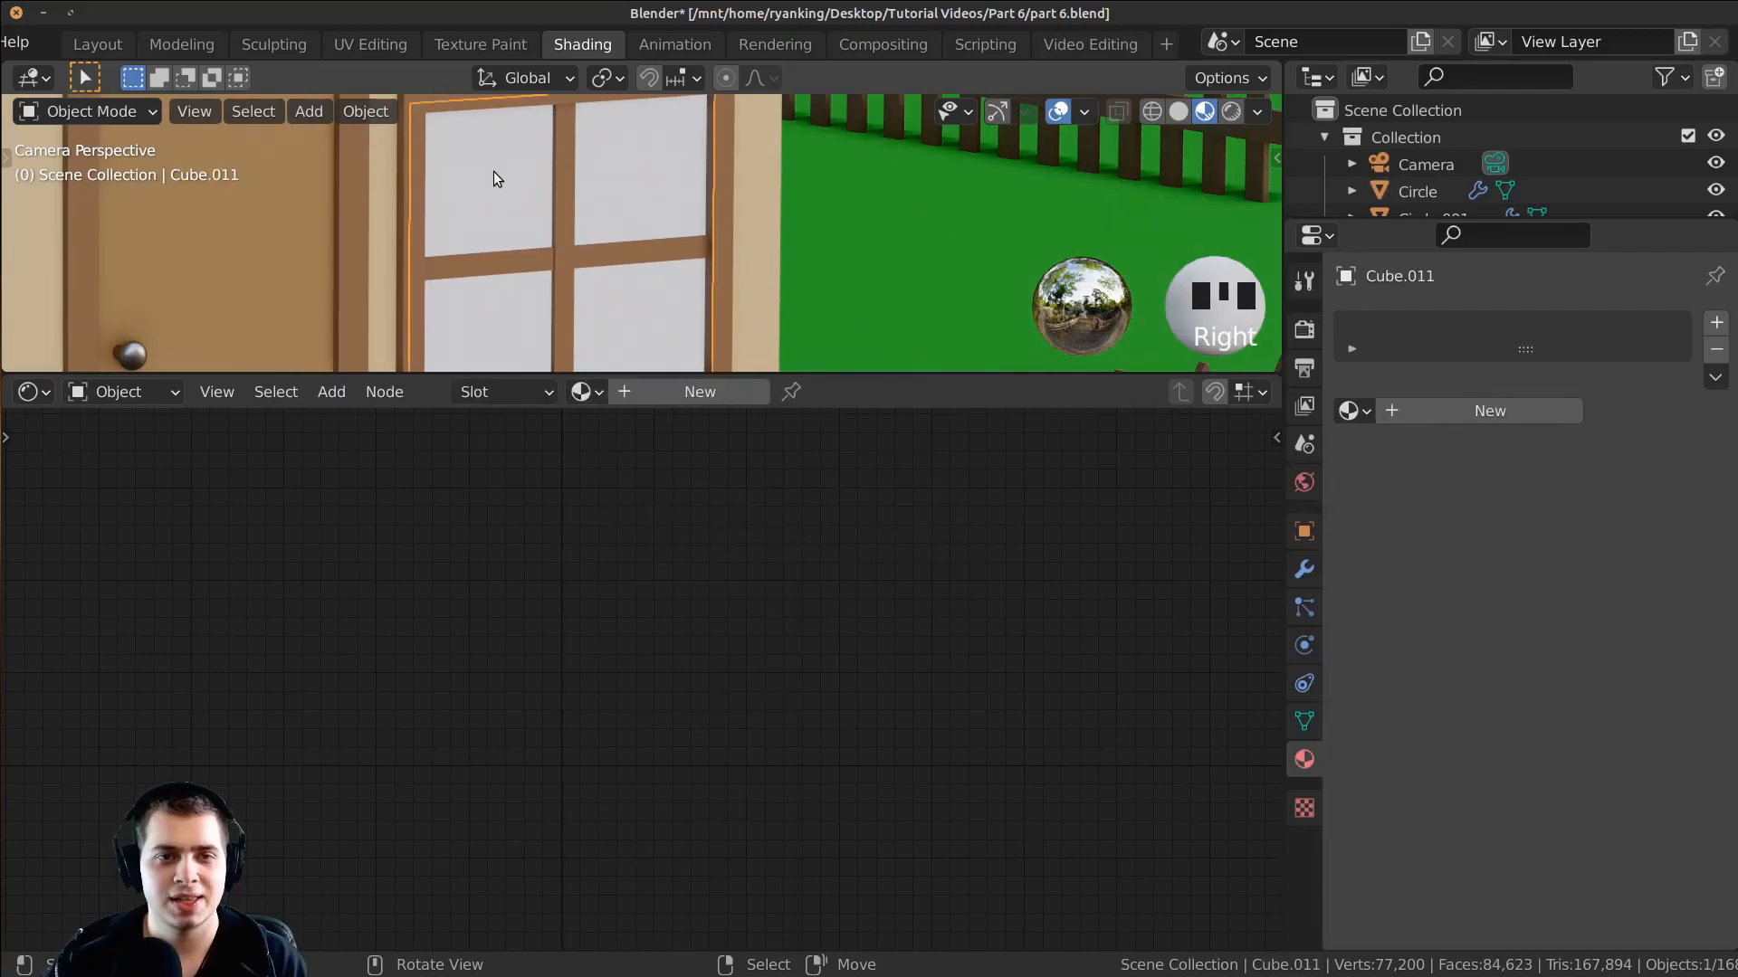
pyautogui.click(673, 394)
pyautogui.click(815, 392)
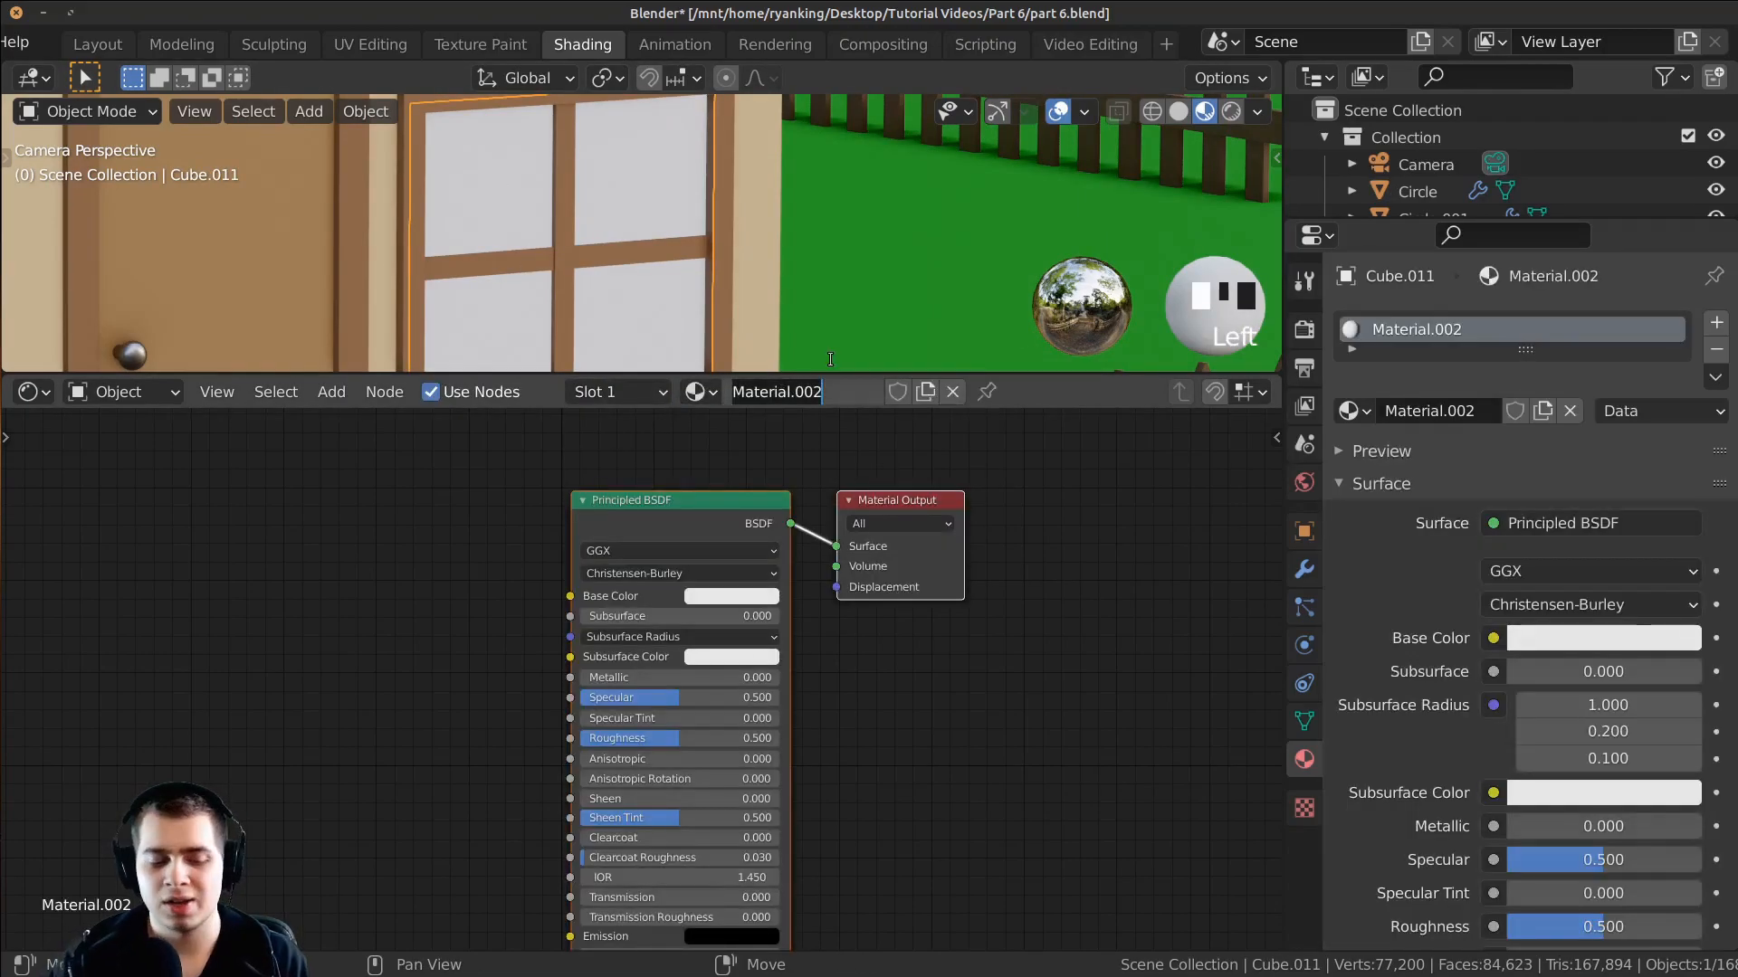
pyautogui.write('Gla')
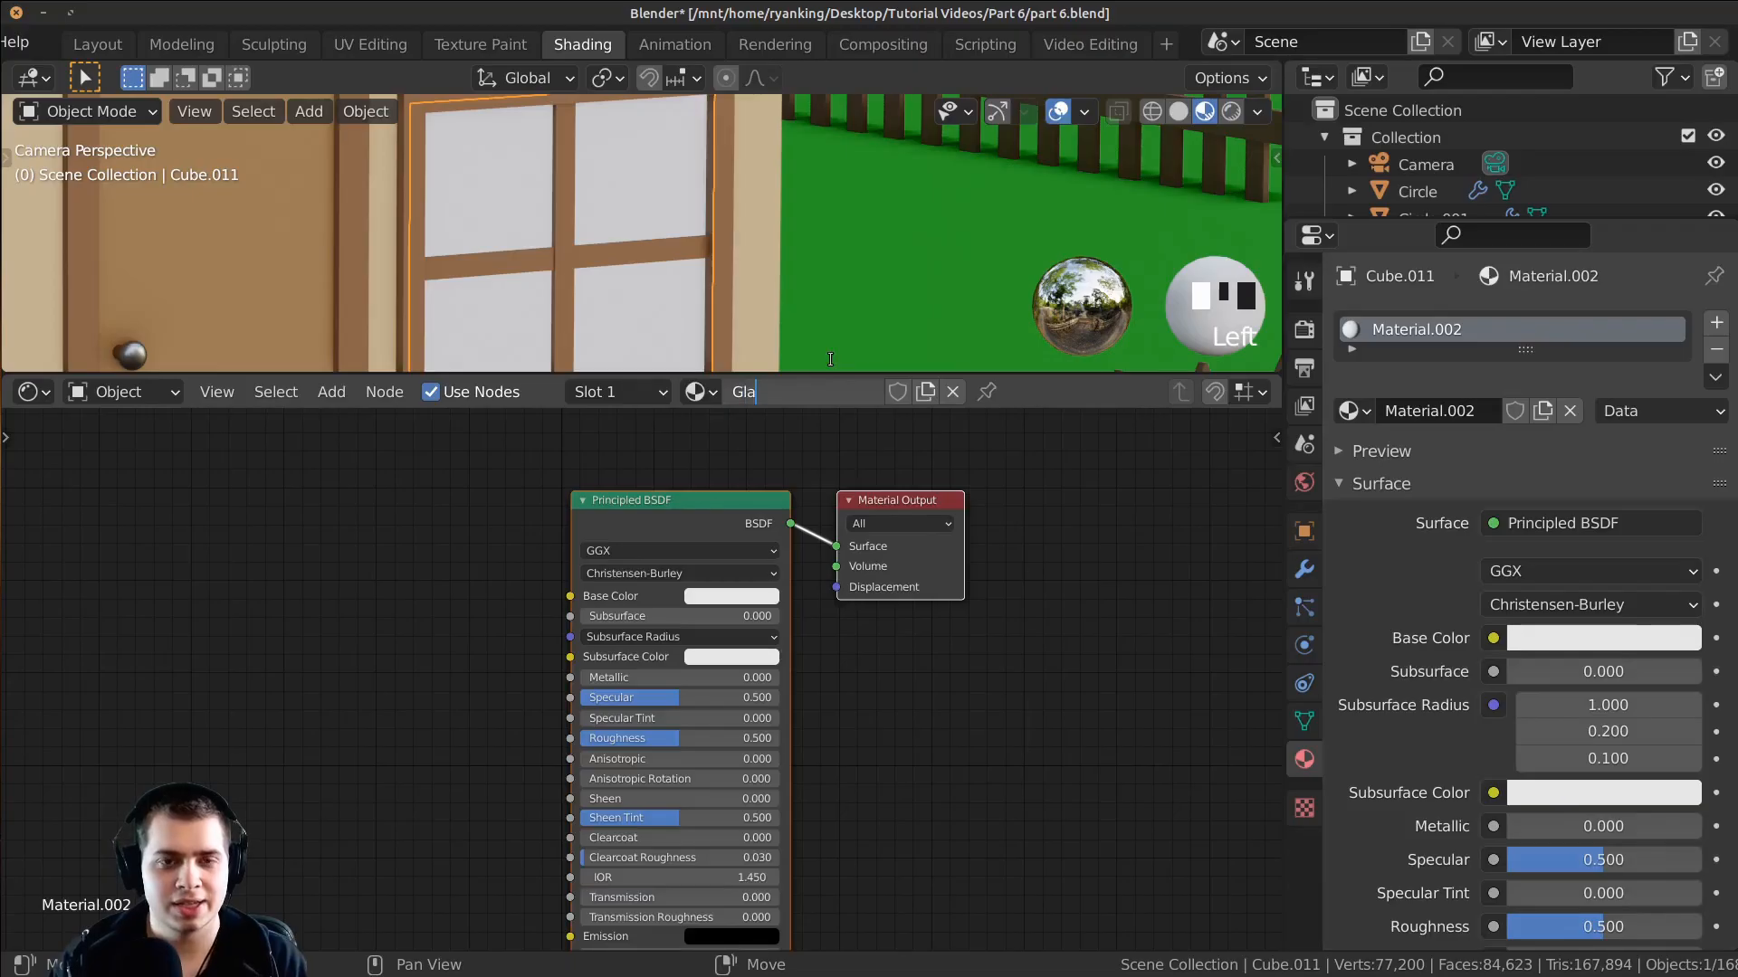
pyautogui.write('ss')
pyautogui.press('Return')
# Step: Delete the Principled BSDF node from the Glass material
pyautogui.click(684, 514)
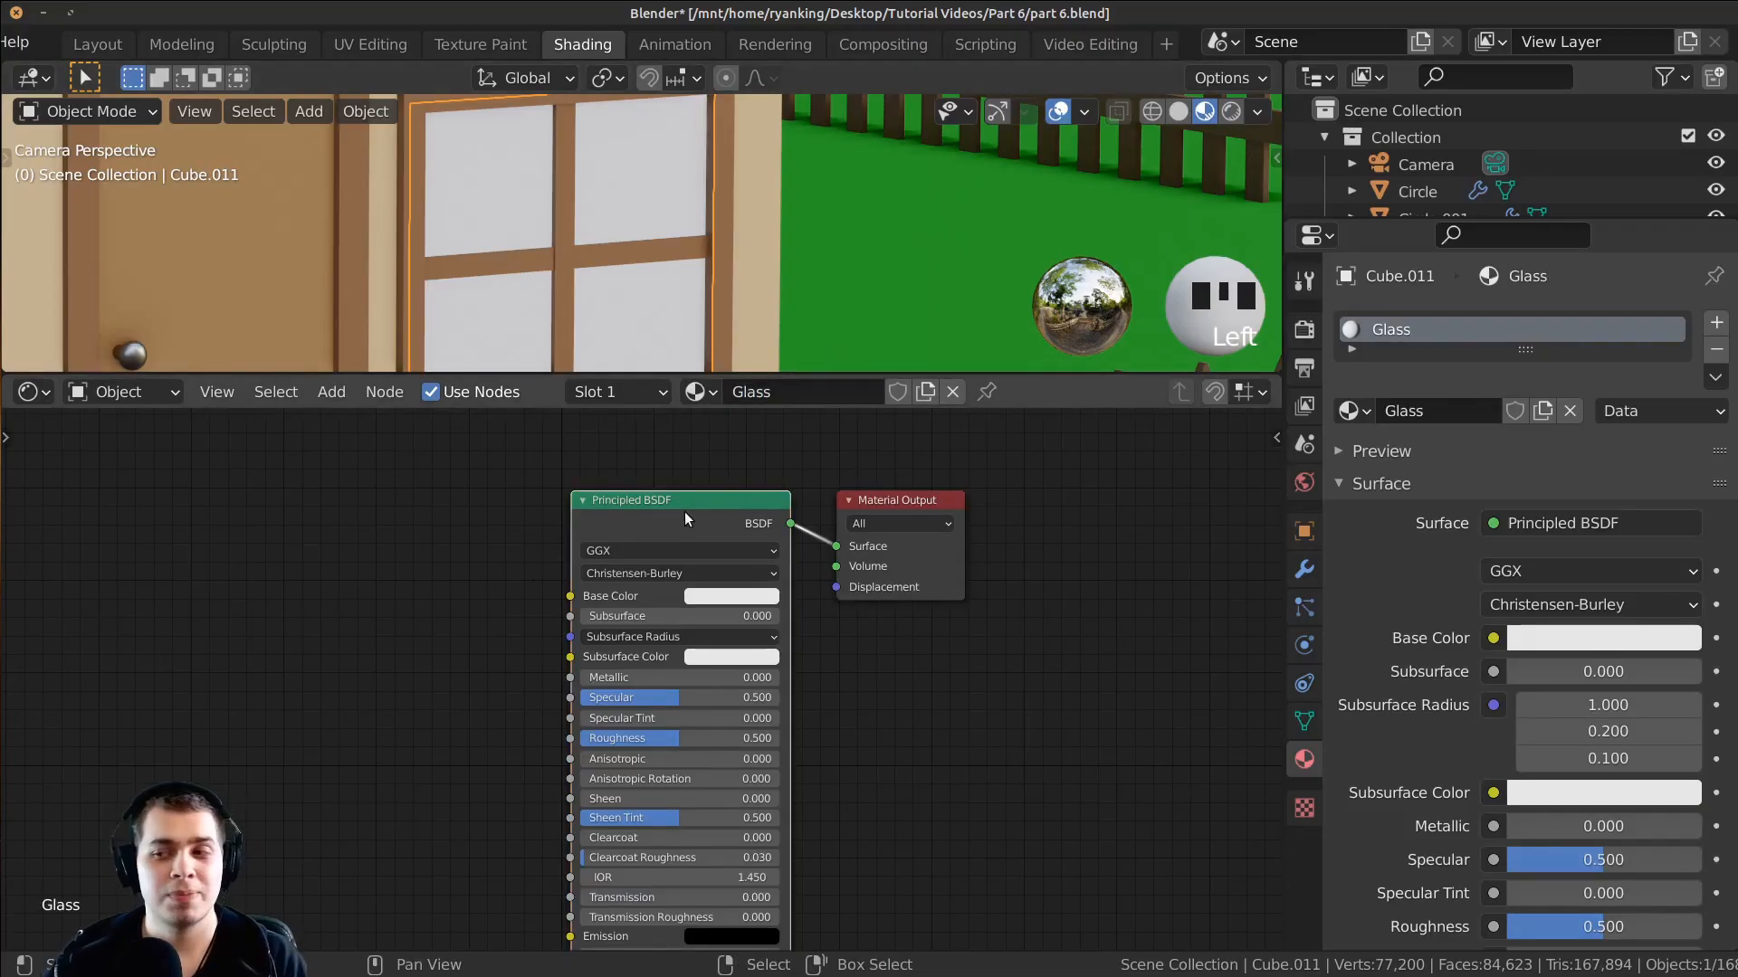
pyautogui.moveTo(684, 512); pyautogui.dragTo(654, 505)
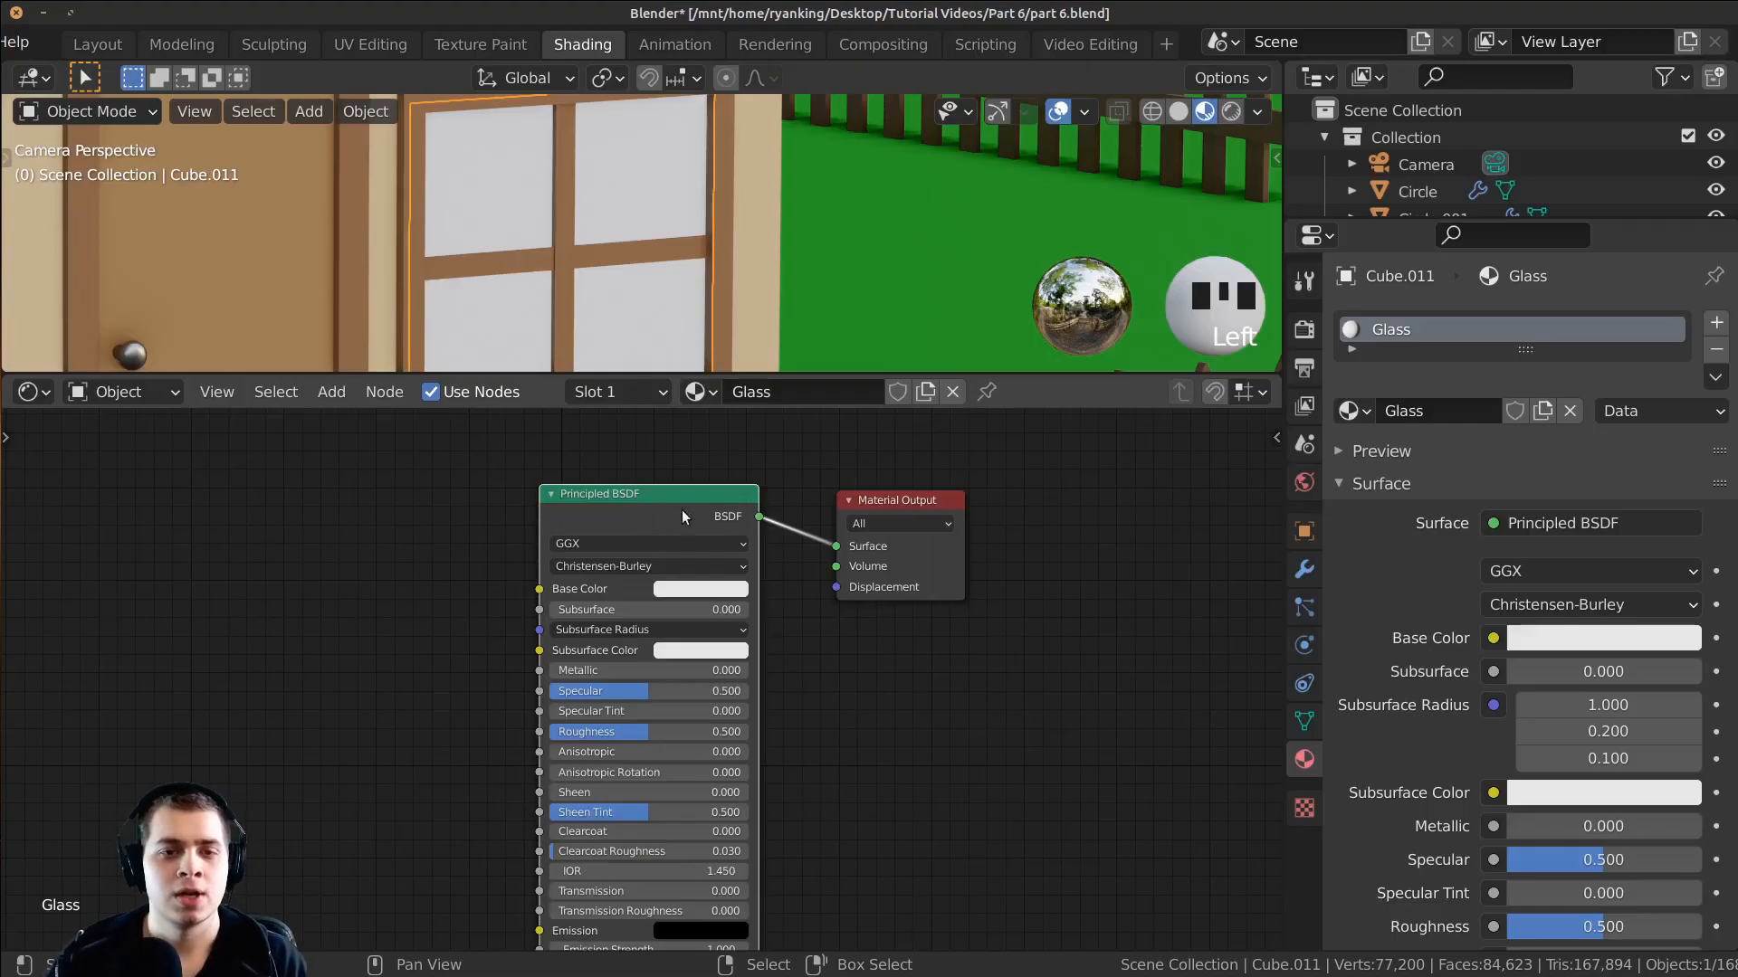
pyautogui.moveTo(644, 507); pyautogui.dragTo(651, 515)
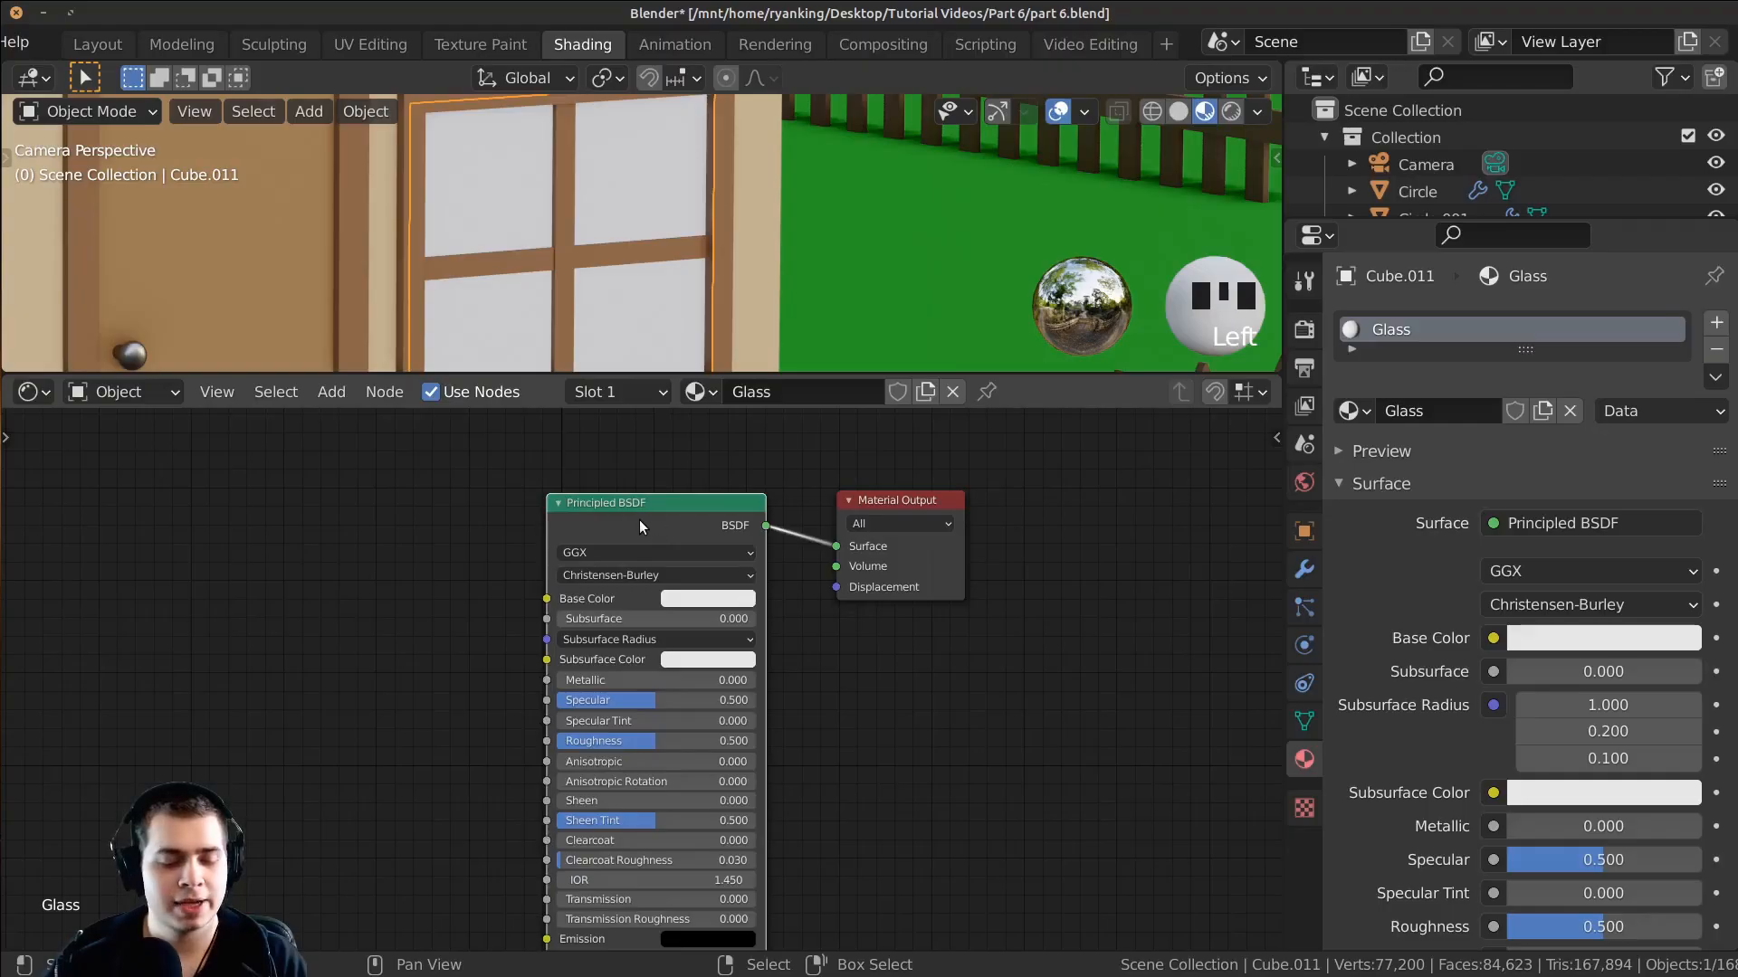
pyautogui.press('x')
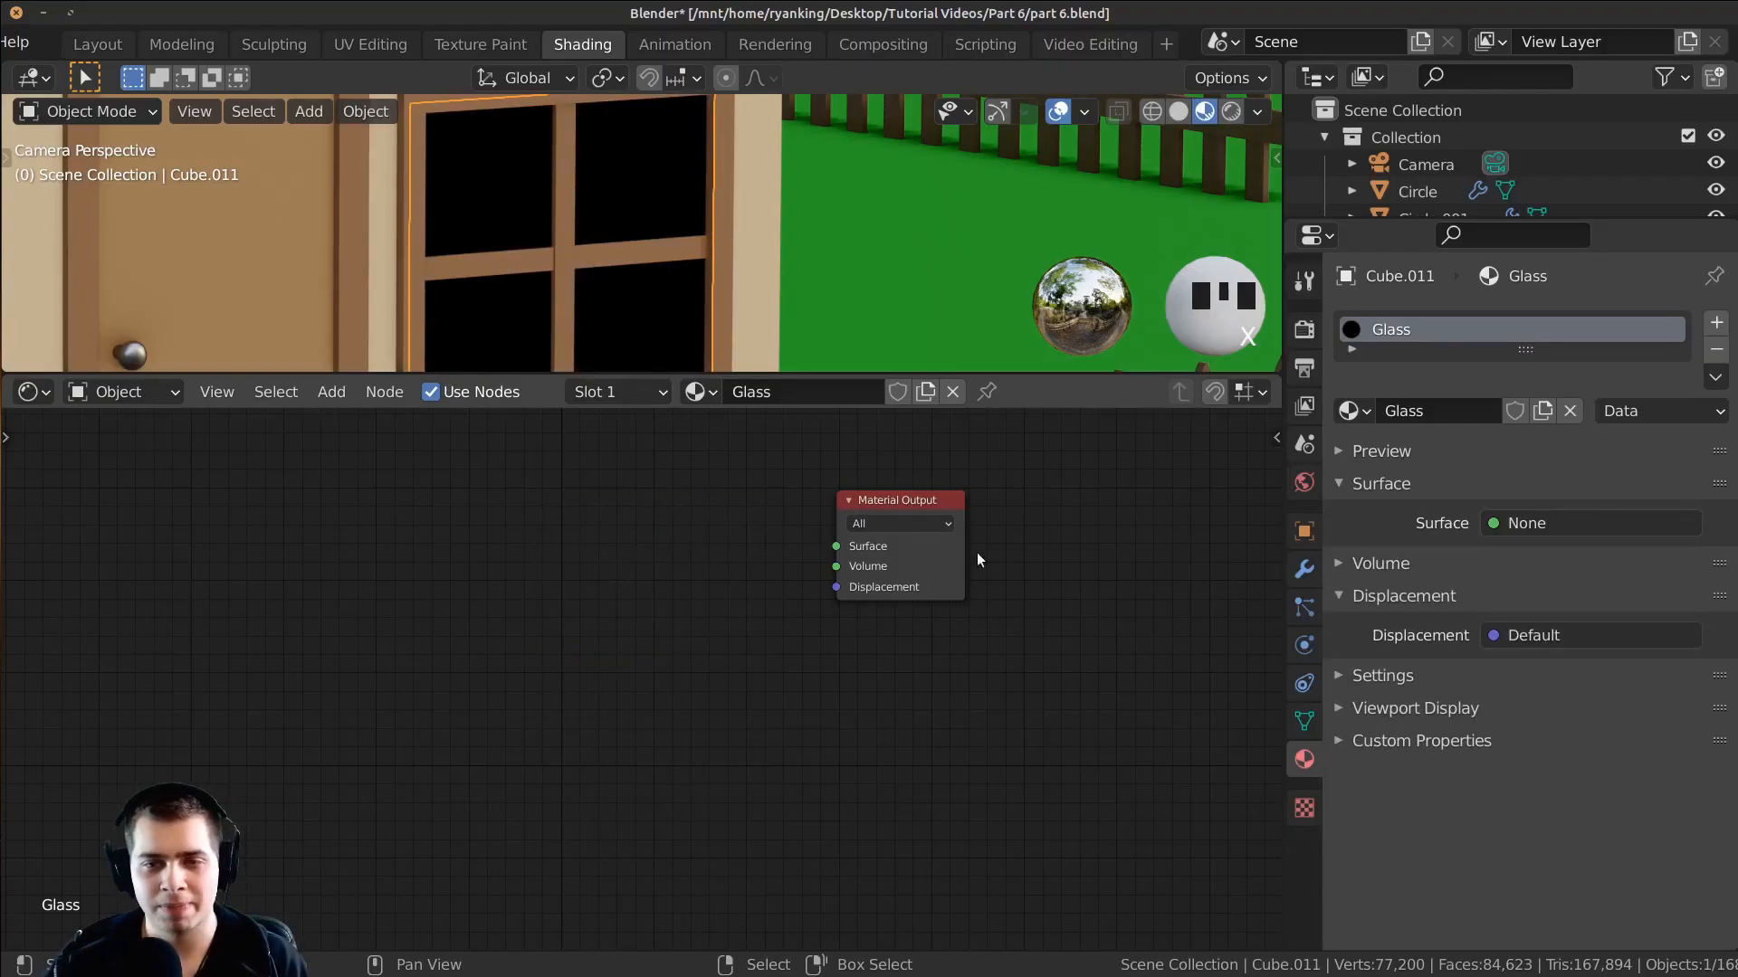
pyautogui.moveTo(836, 547); pyautogui.dragTo(514, 501)
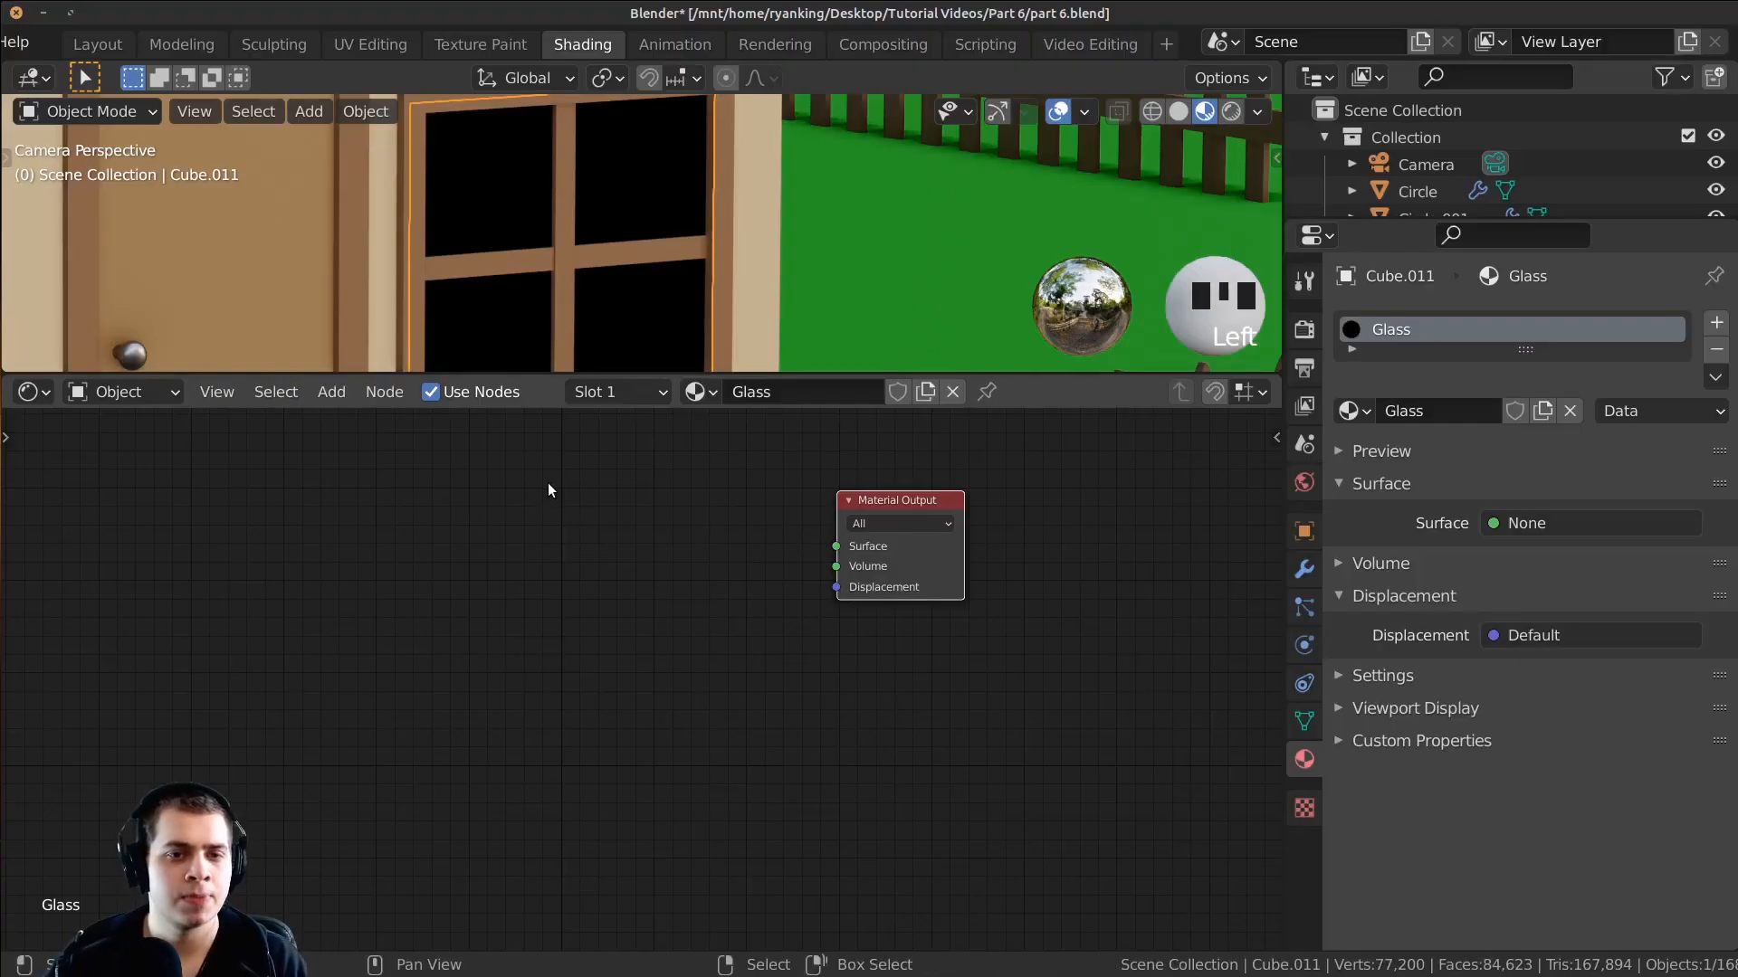
pyautogui.hotkey('shift', 'a')
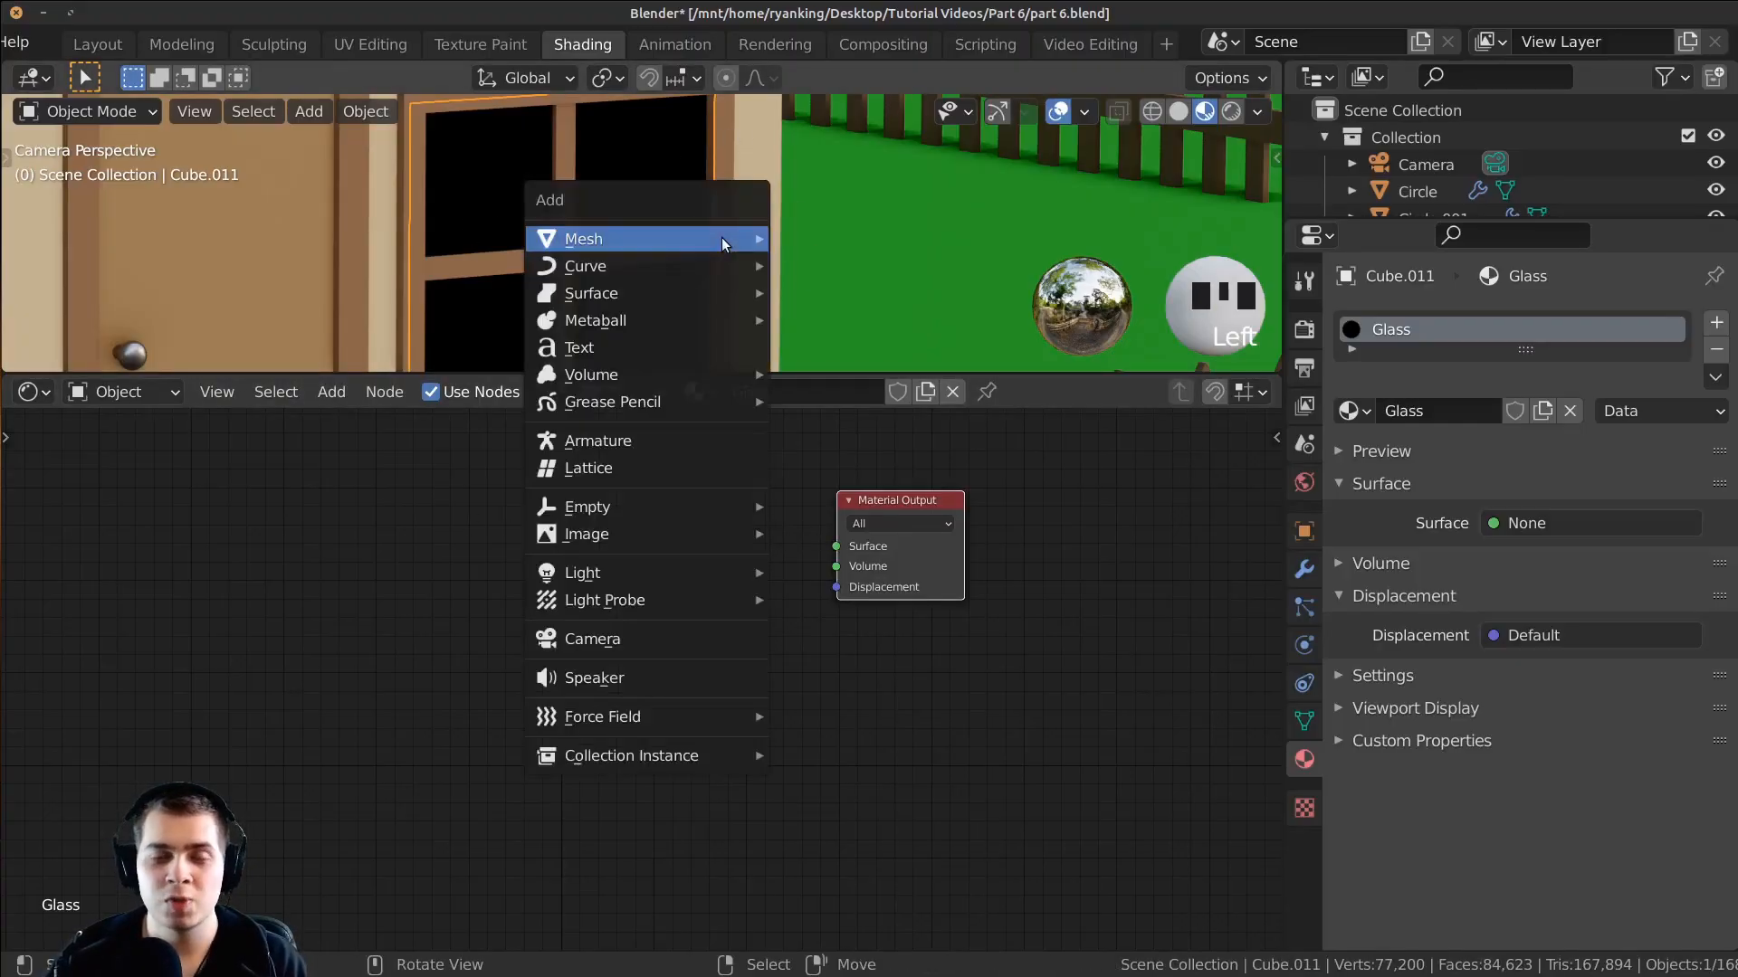
pyautogui.moveTo(724, 242)
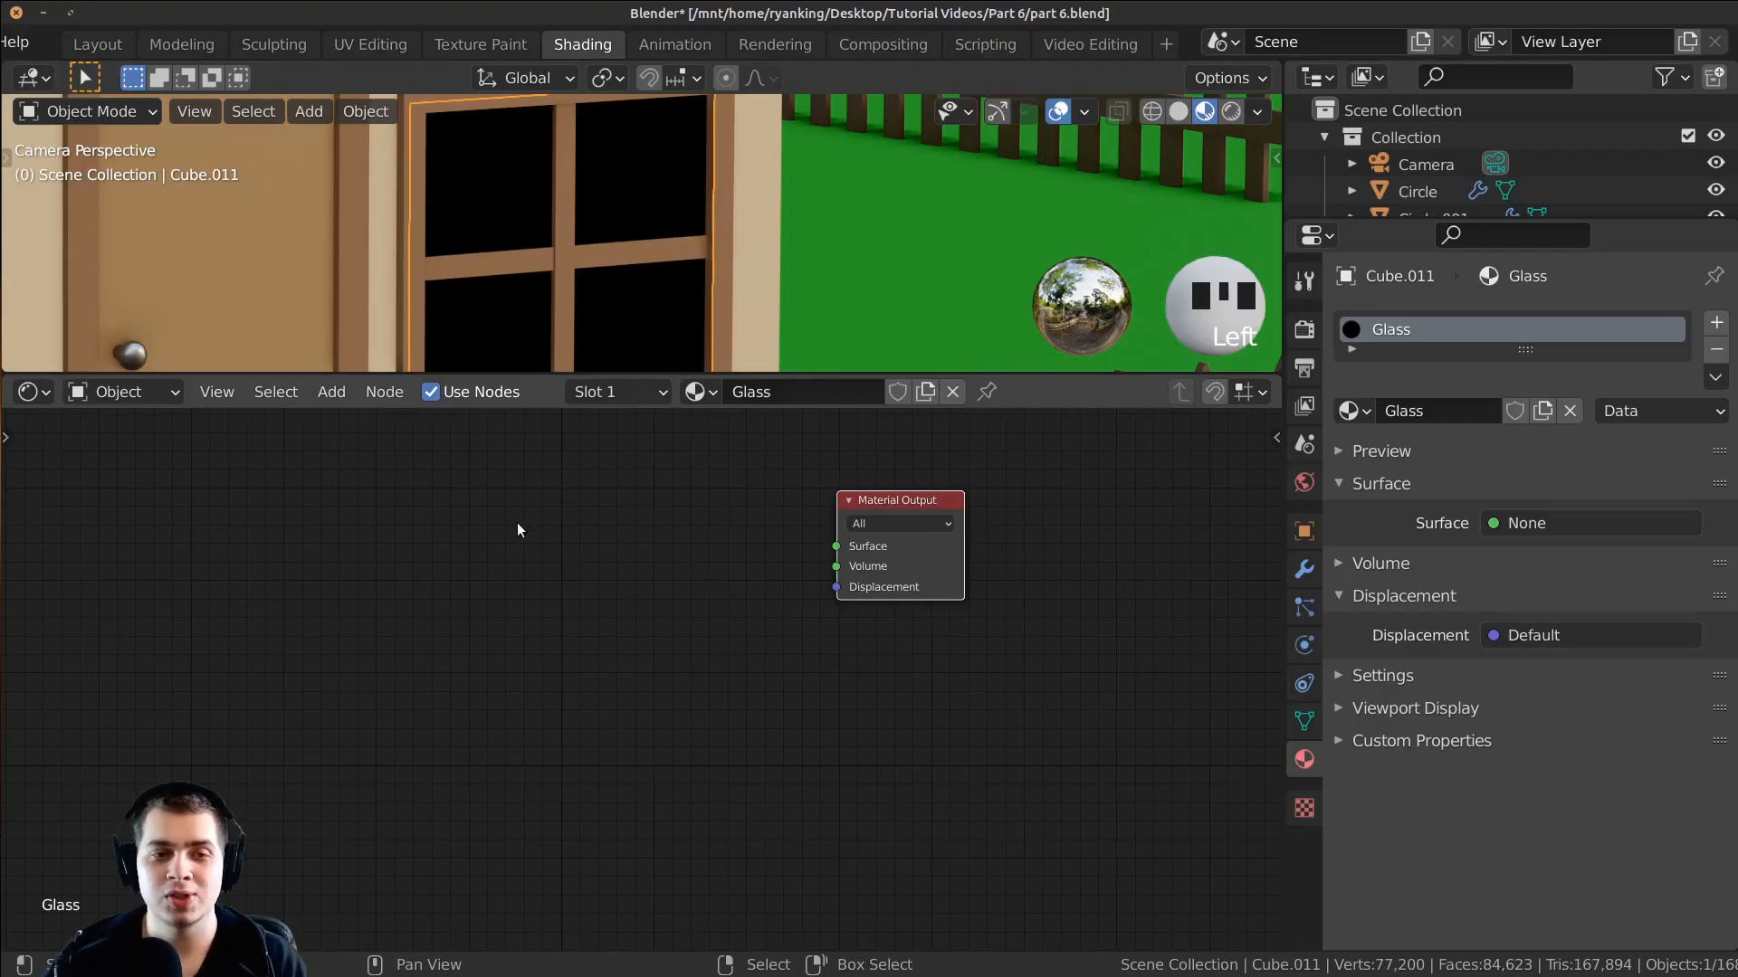
pyautogui.hotkey('shift', 'a')
pyautogui.click(341, 393)
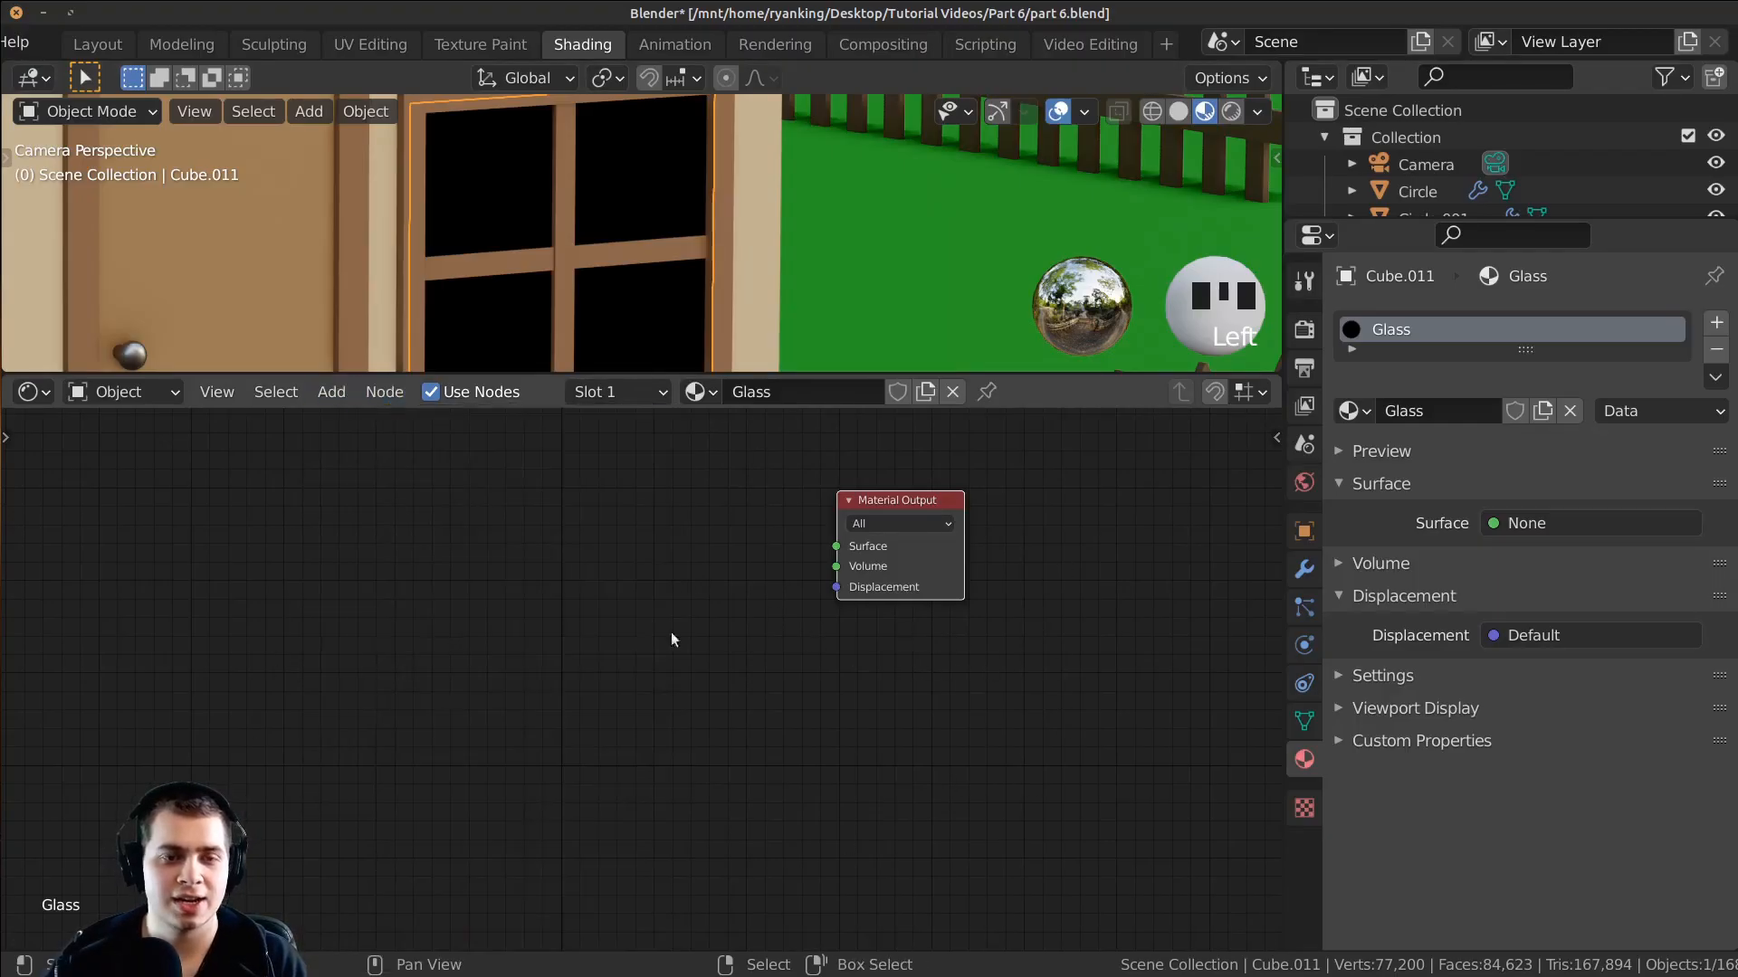
# Step: Find the Glass BSDF shader by searching for "gla" and add it to the Glass material's node tree
pyautogui.hotkey('shift', 'a')
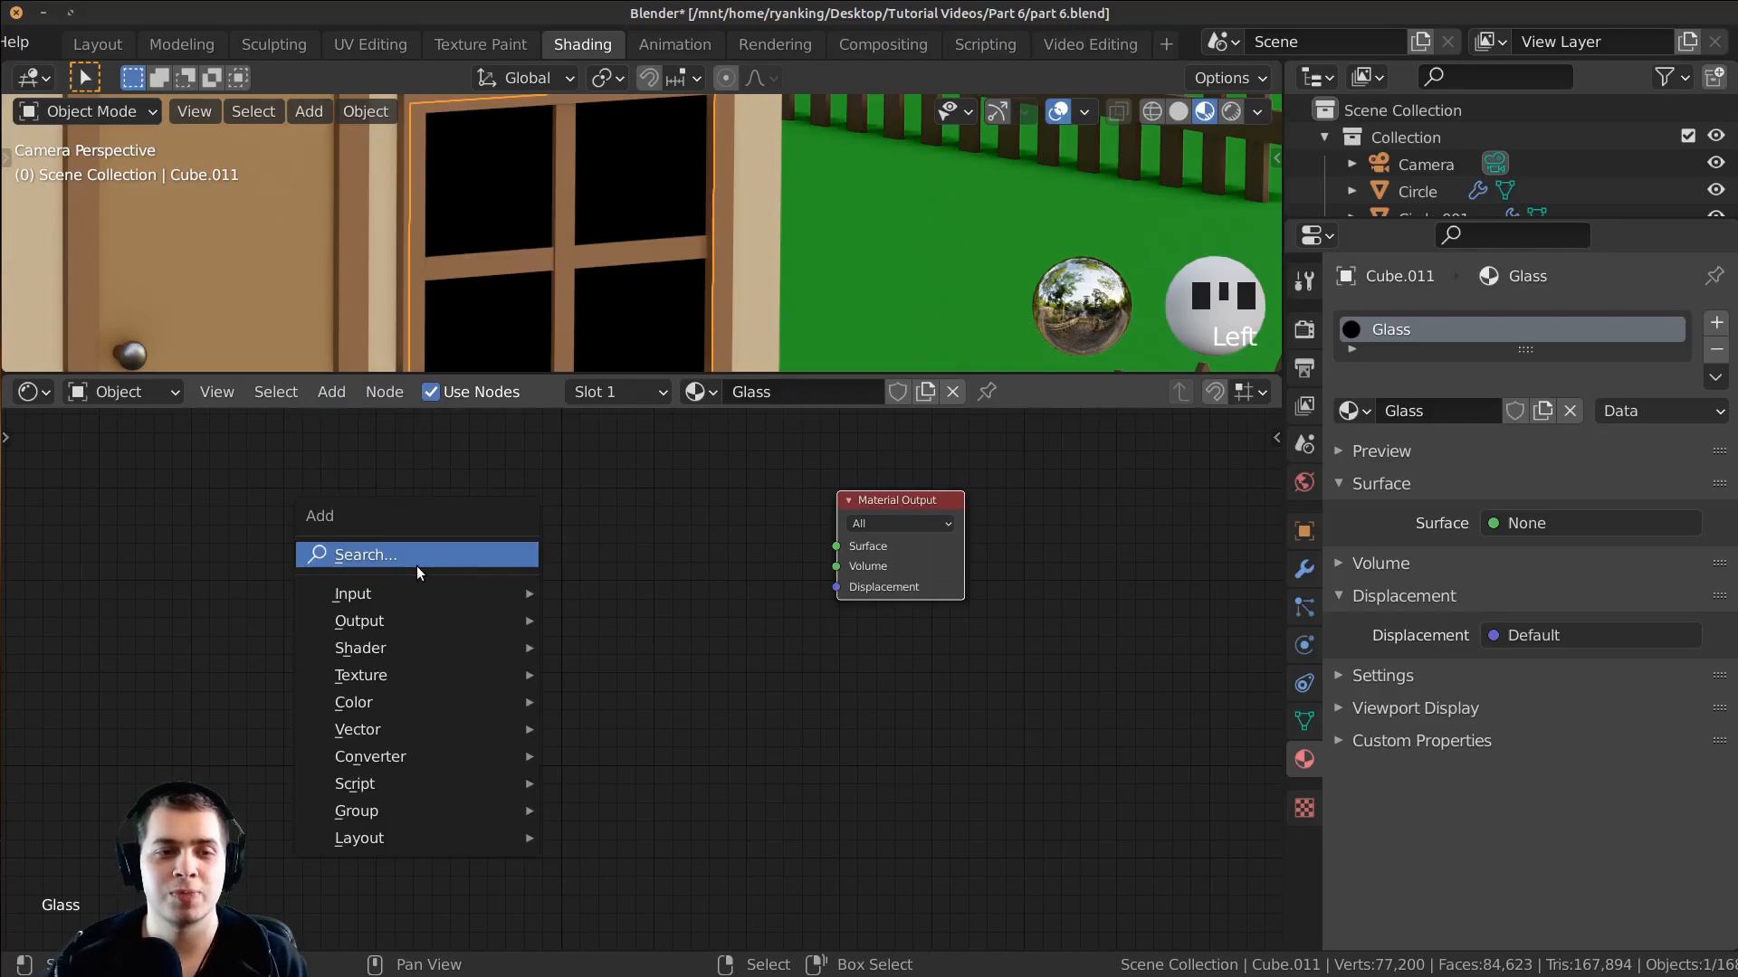
pyautogui.moveTo(344, 838)
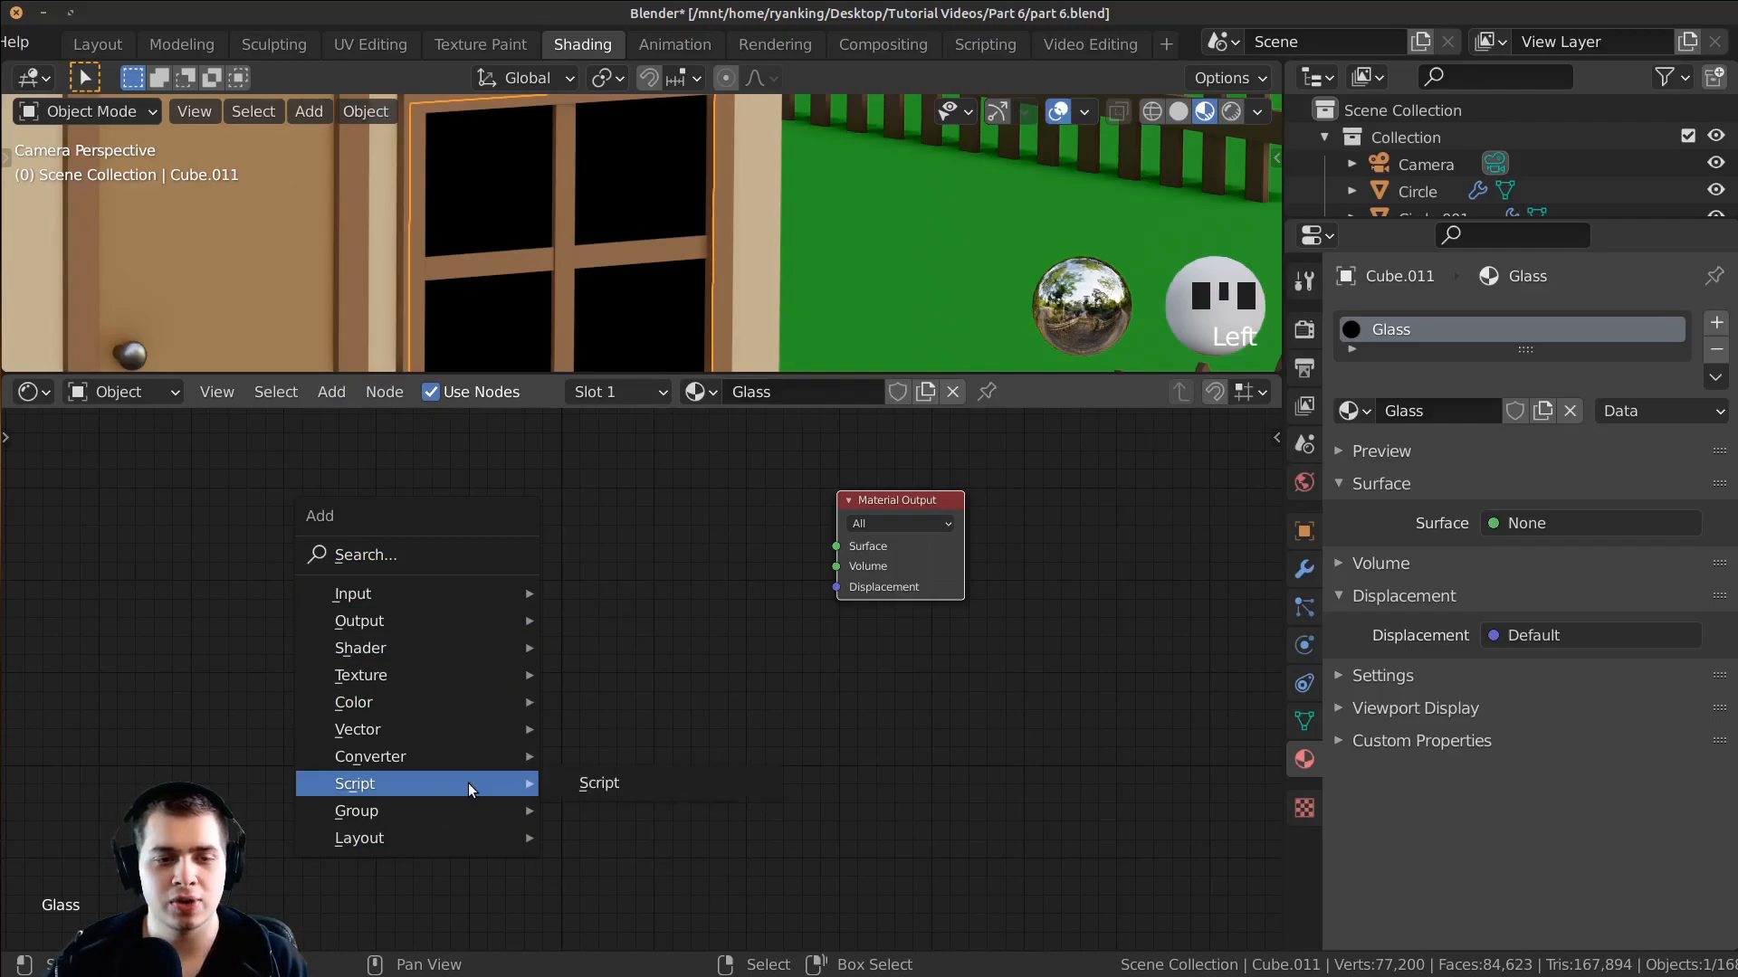
pyautogui.click(431, 556)
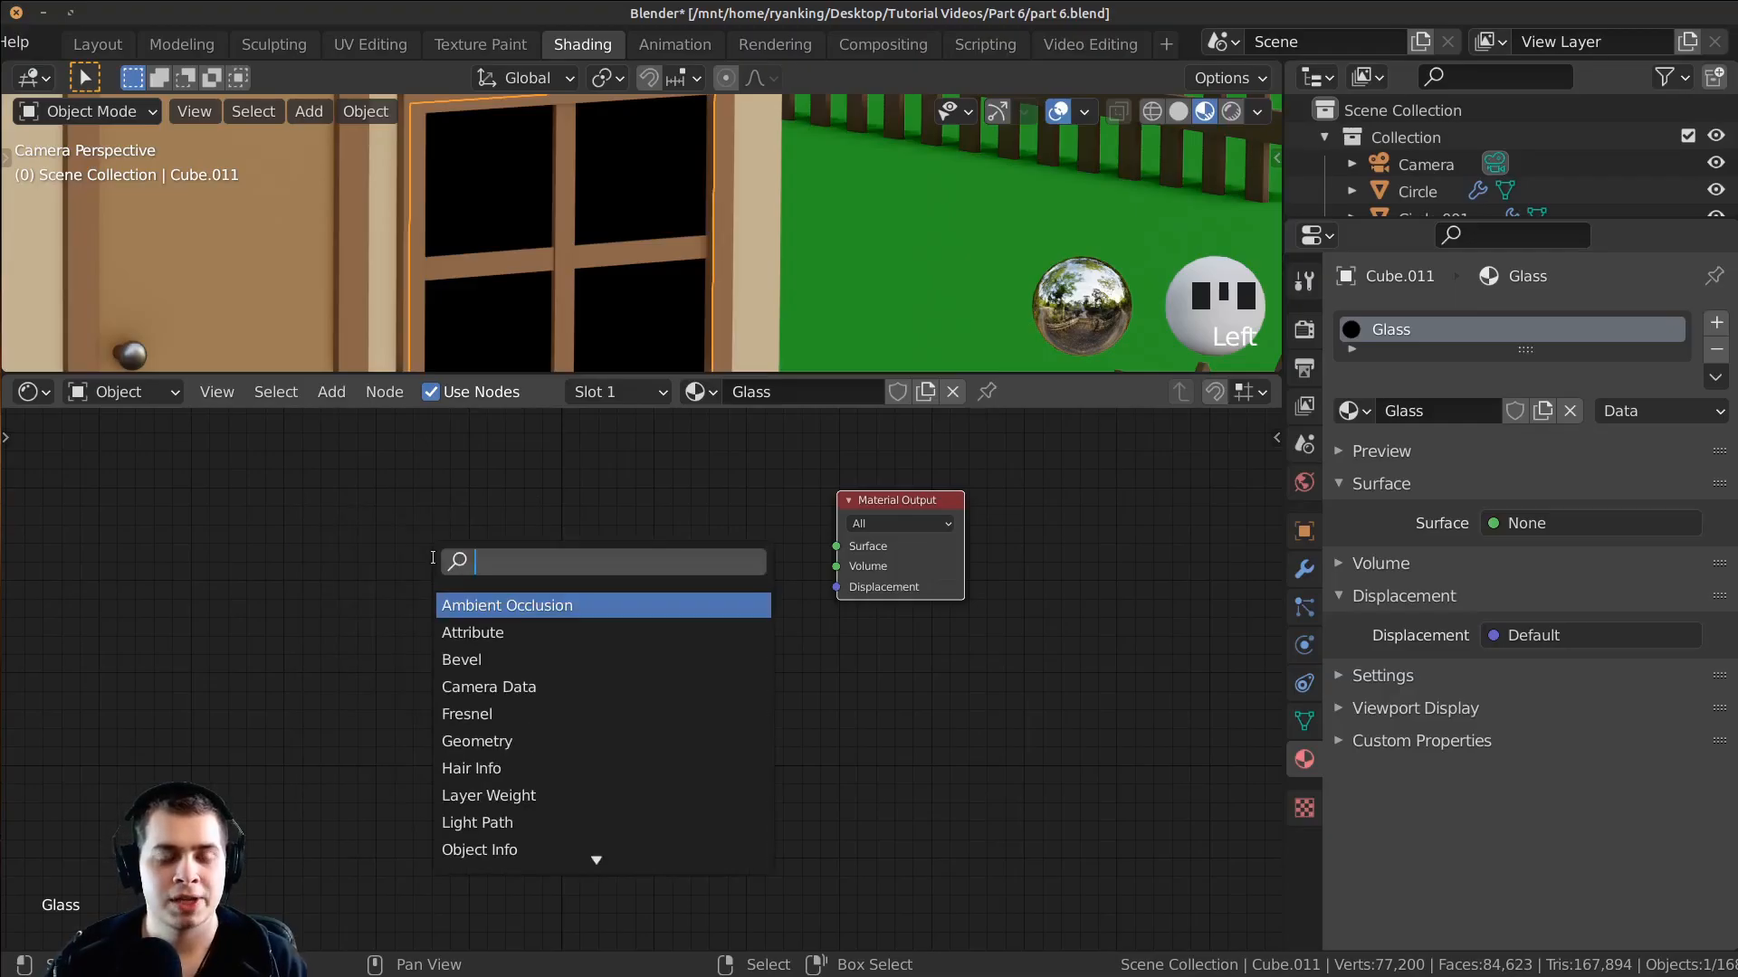
pyautogui.write('gla')
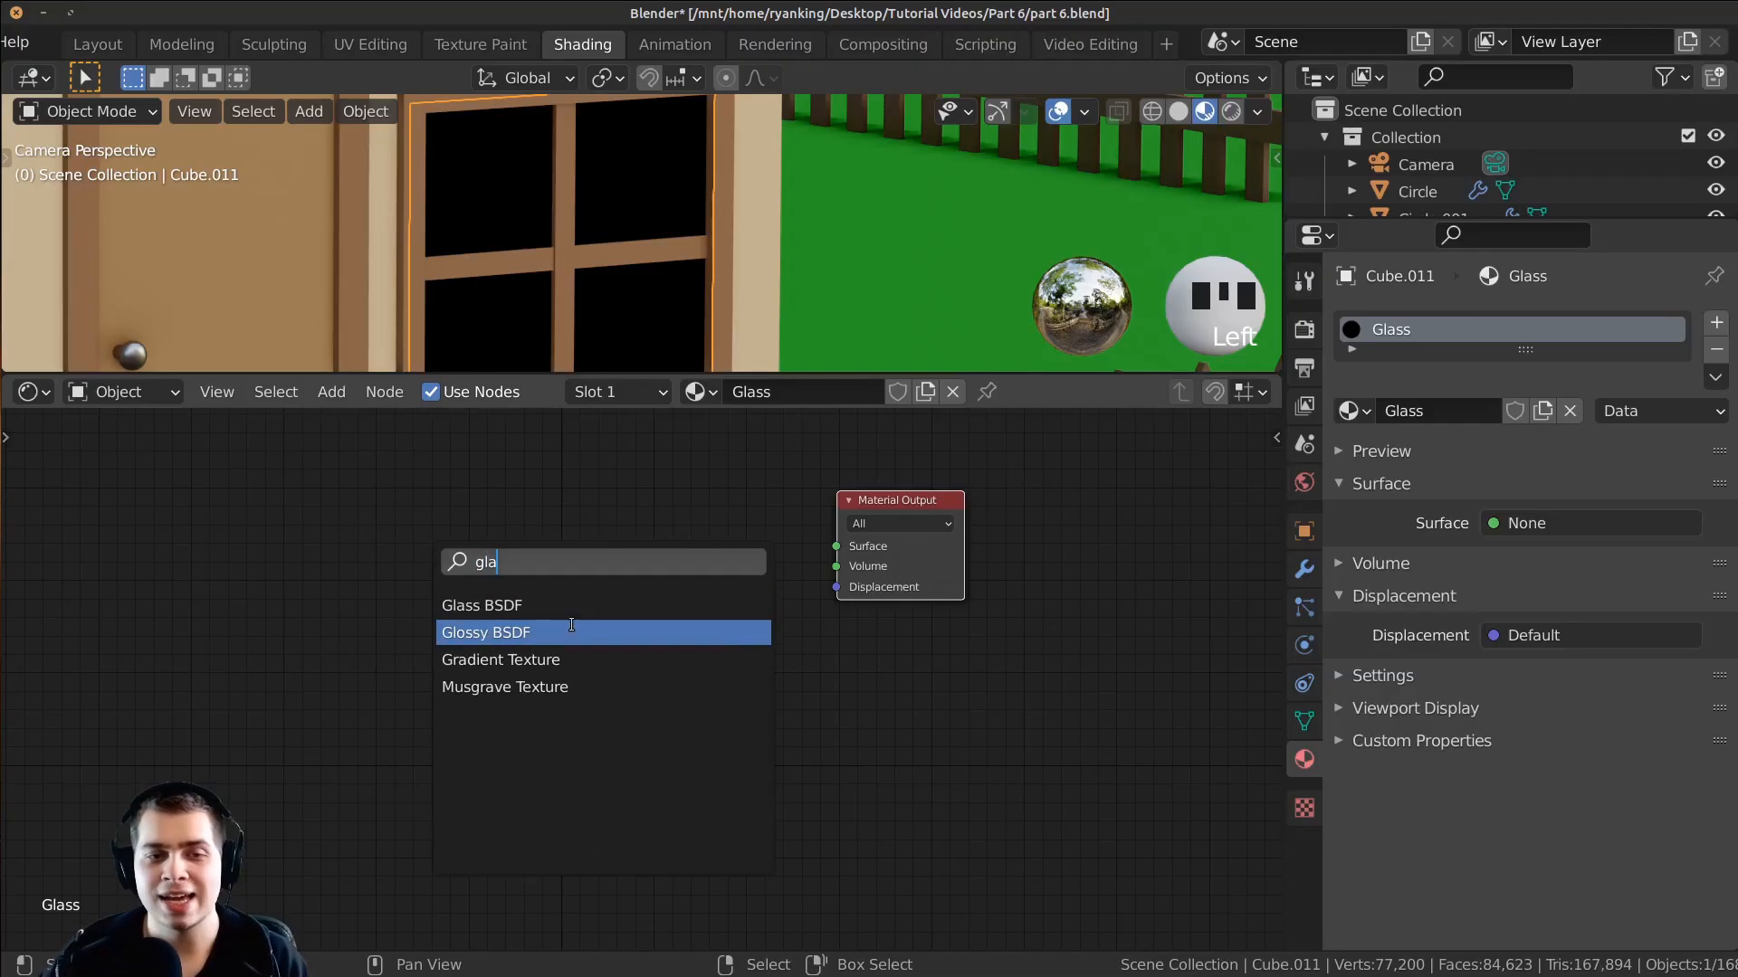
pyautogui.click(549, 605)
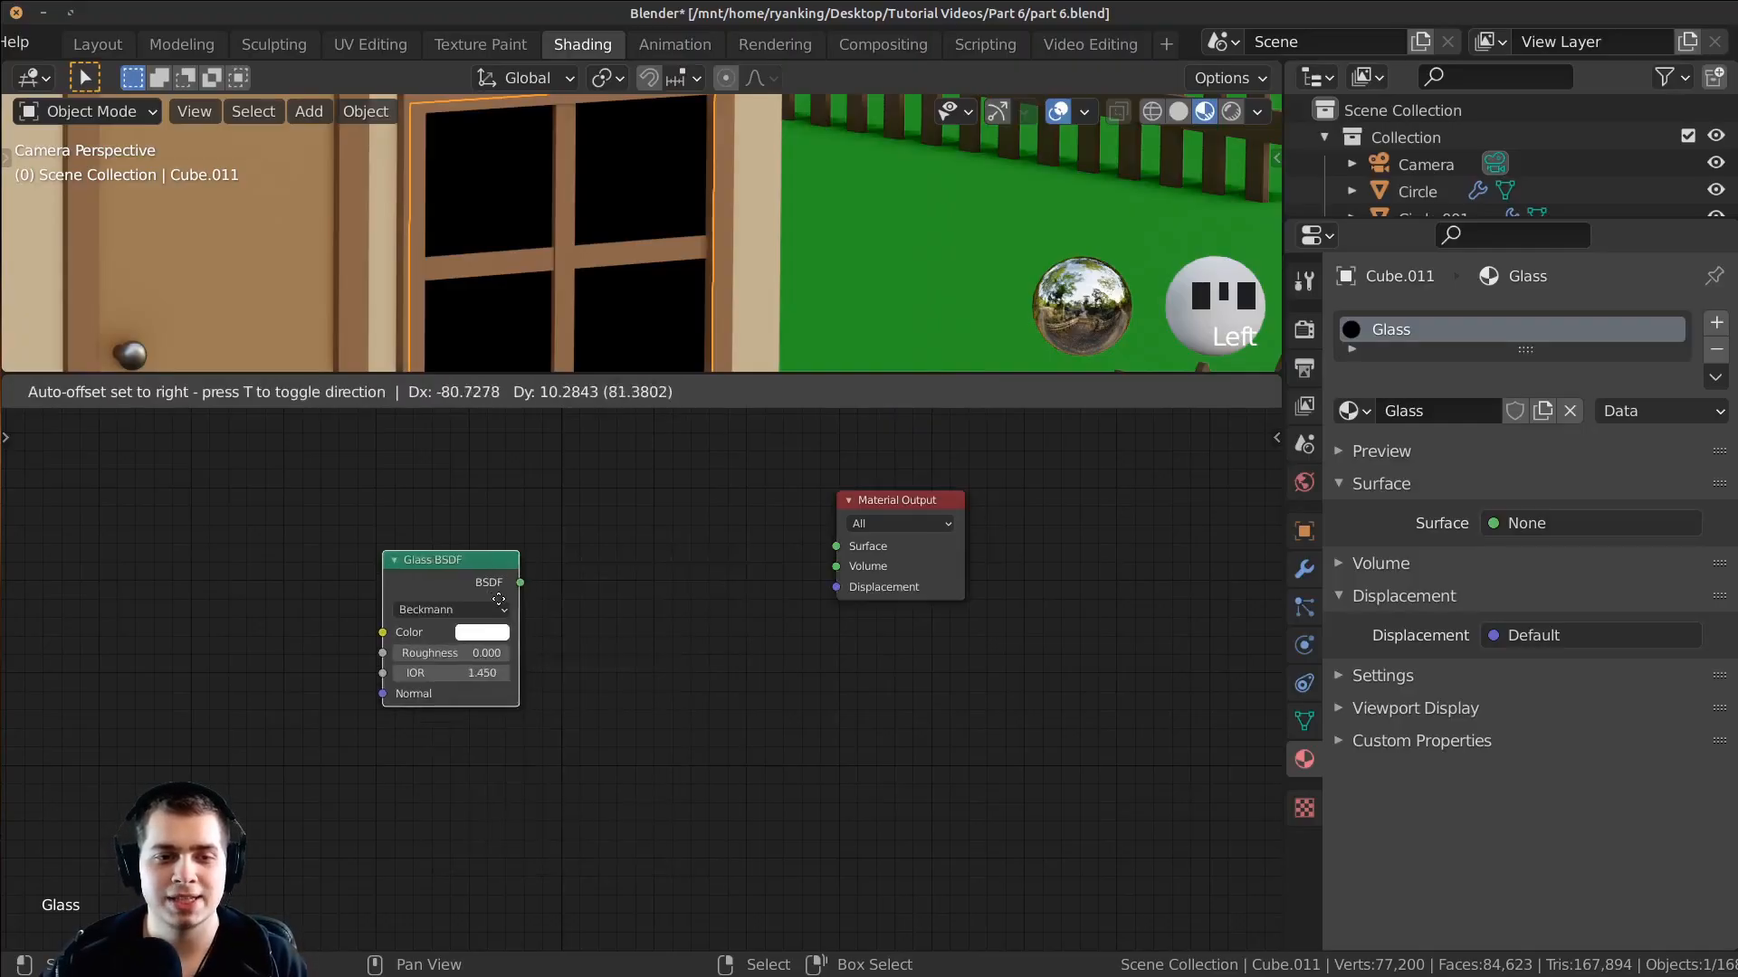
pyautogui.click(529, 588)
# Step: Connect the Glass BSDF output to the Material Output's Surface input and switch to Rendered shading
pyautogui.moveTo(504, 569); pyautogui.dragTo(696, 398)
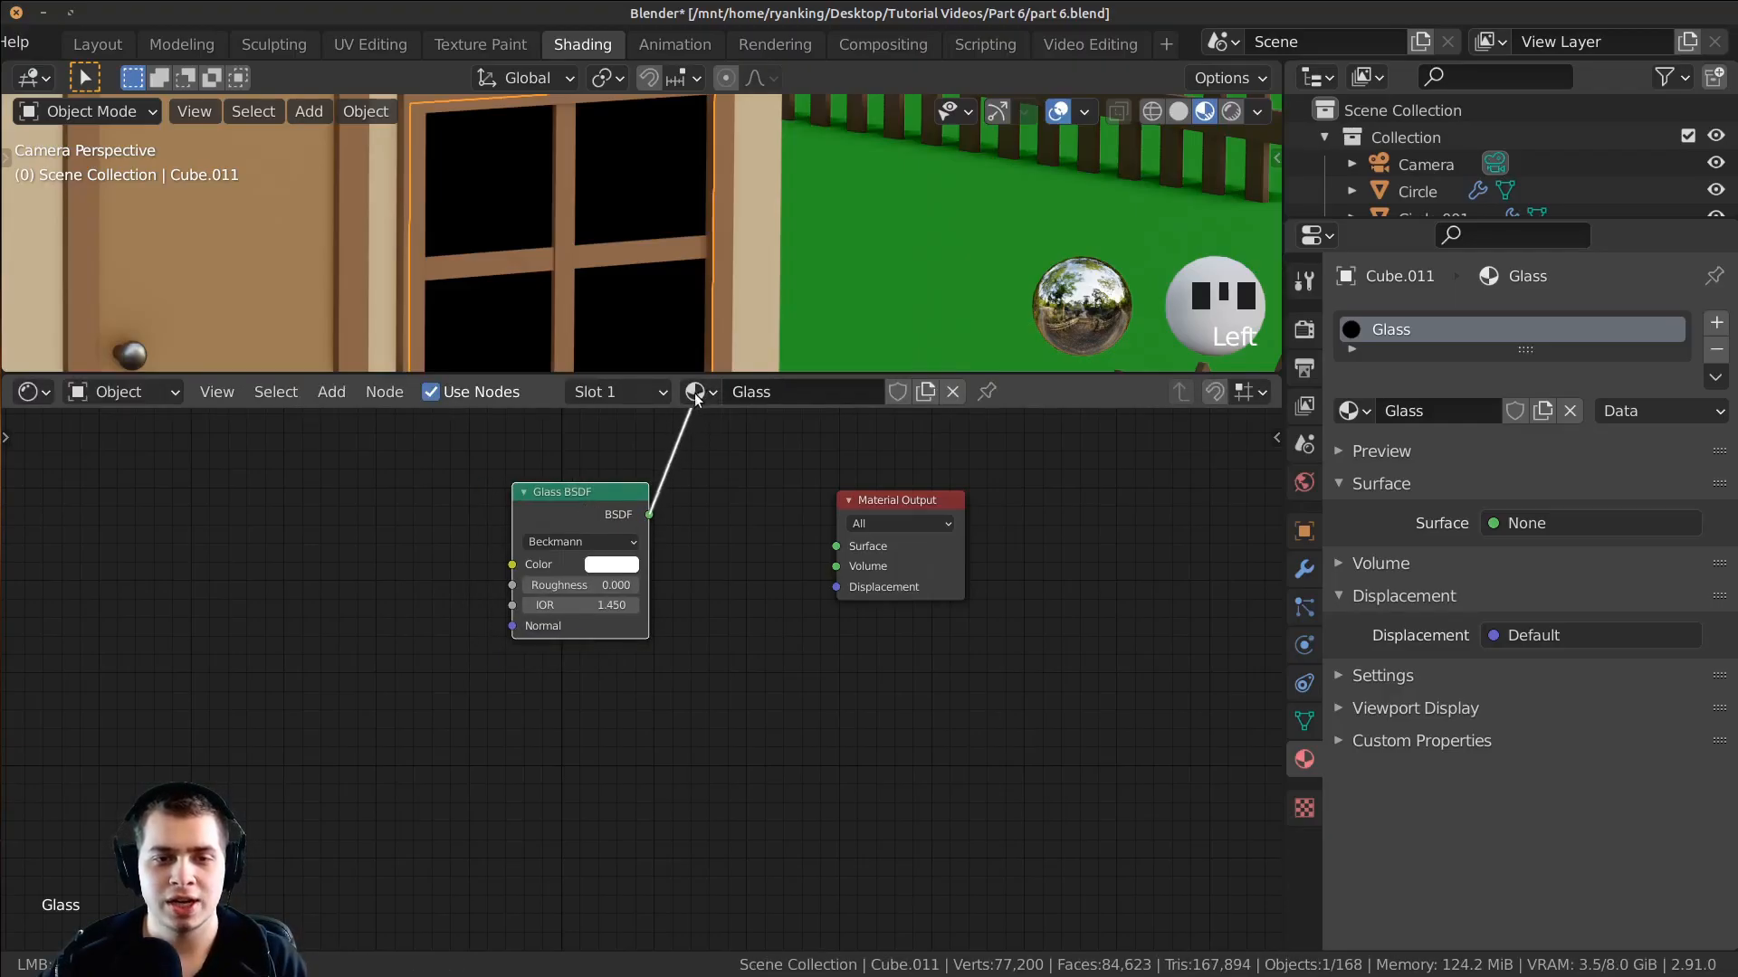
pyautogui.moveTo(844, 554); pyautogui.dragTo(837, 547)
pyautogui.scroll(-3, 634, 324)
pyautogui.press('z')
pyautogui.click(715, 226)
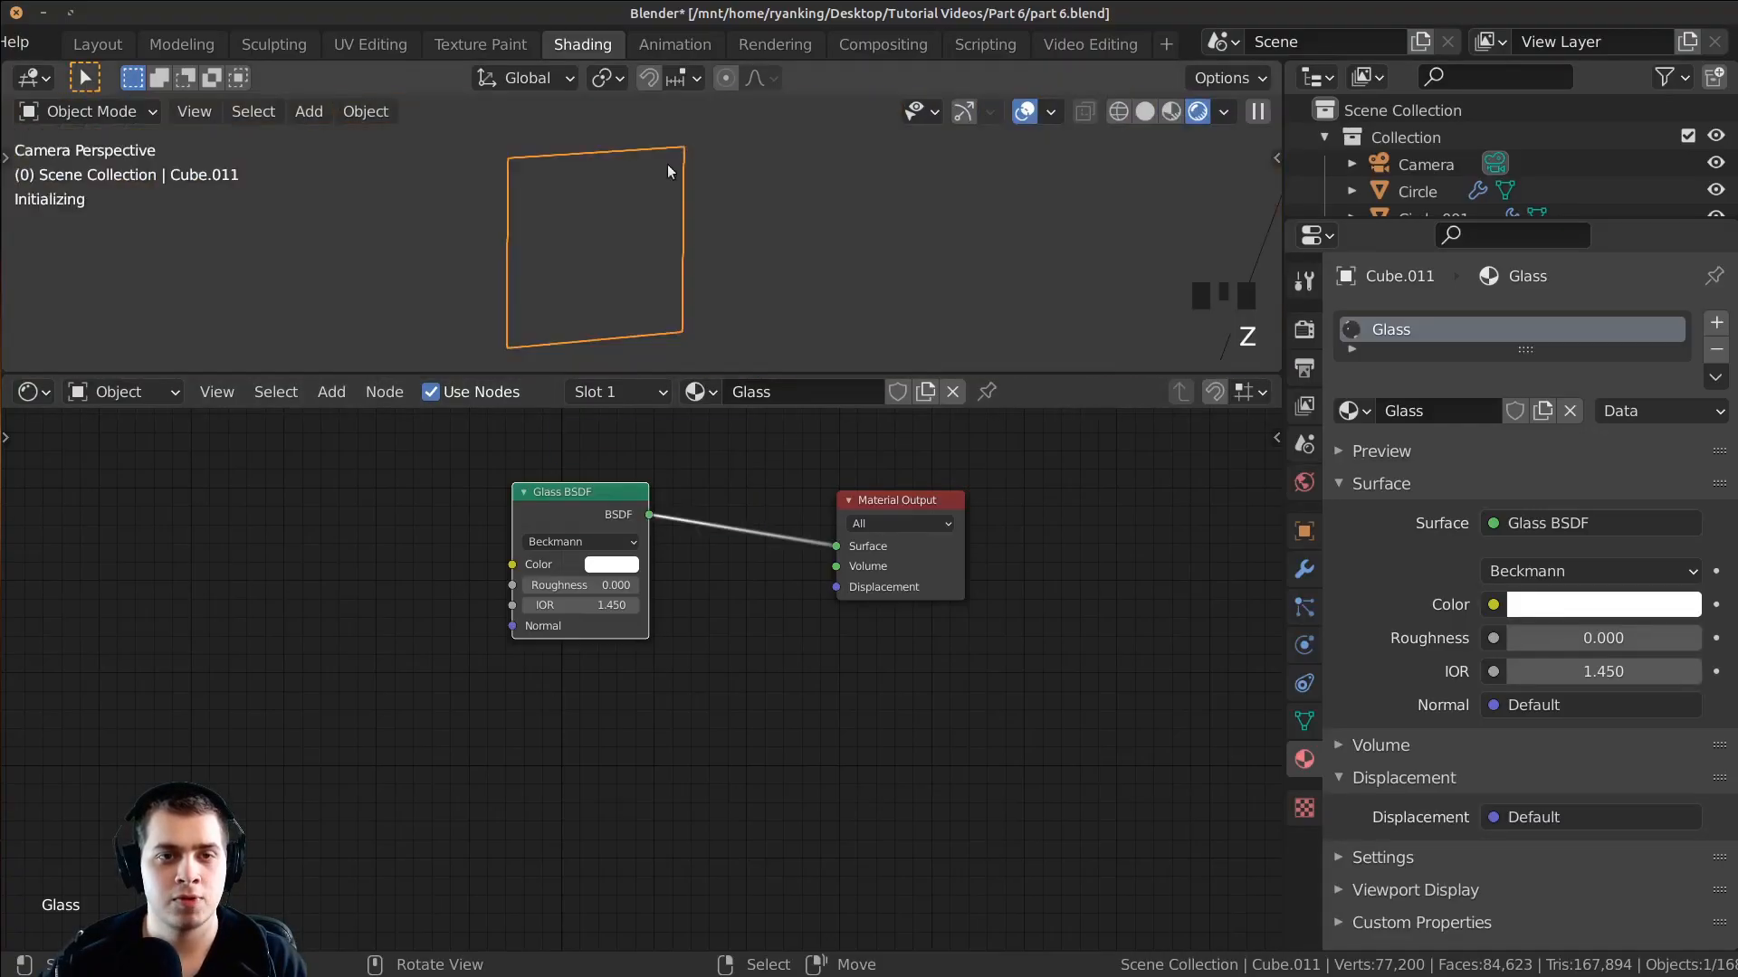
pyautogui.moveTo(769, 246)
pyautogui.keyDown('shift'); pyautogui.mouseDown(button='middle')
pyautogui.moveTo(686, 273)
pyautogui.moveTo(724, 224)
pyautogui.mouseUp(button='middle'); pyautogui.keyUp('shift')
pyautogui.scroll(1, 699, 219)
pyautogui.scroll(3, 570, 589)
# Step: Examine the roughness and color settings of the Glass BSDF node
pyautogui.moveTo(567, 596); pyautogui.dragTo(620, 711, button='middle')
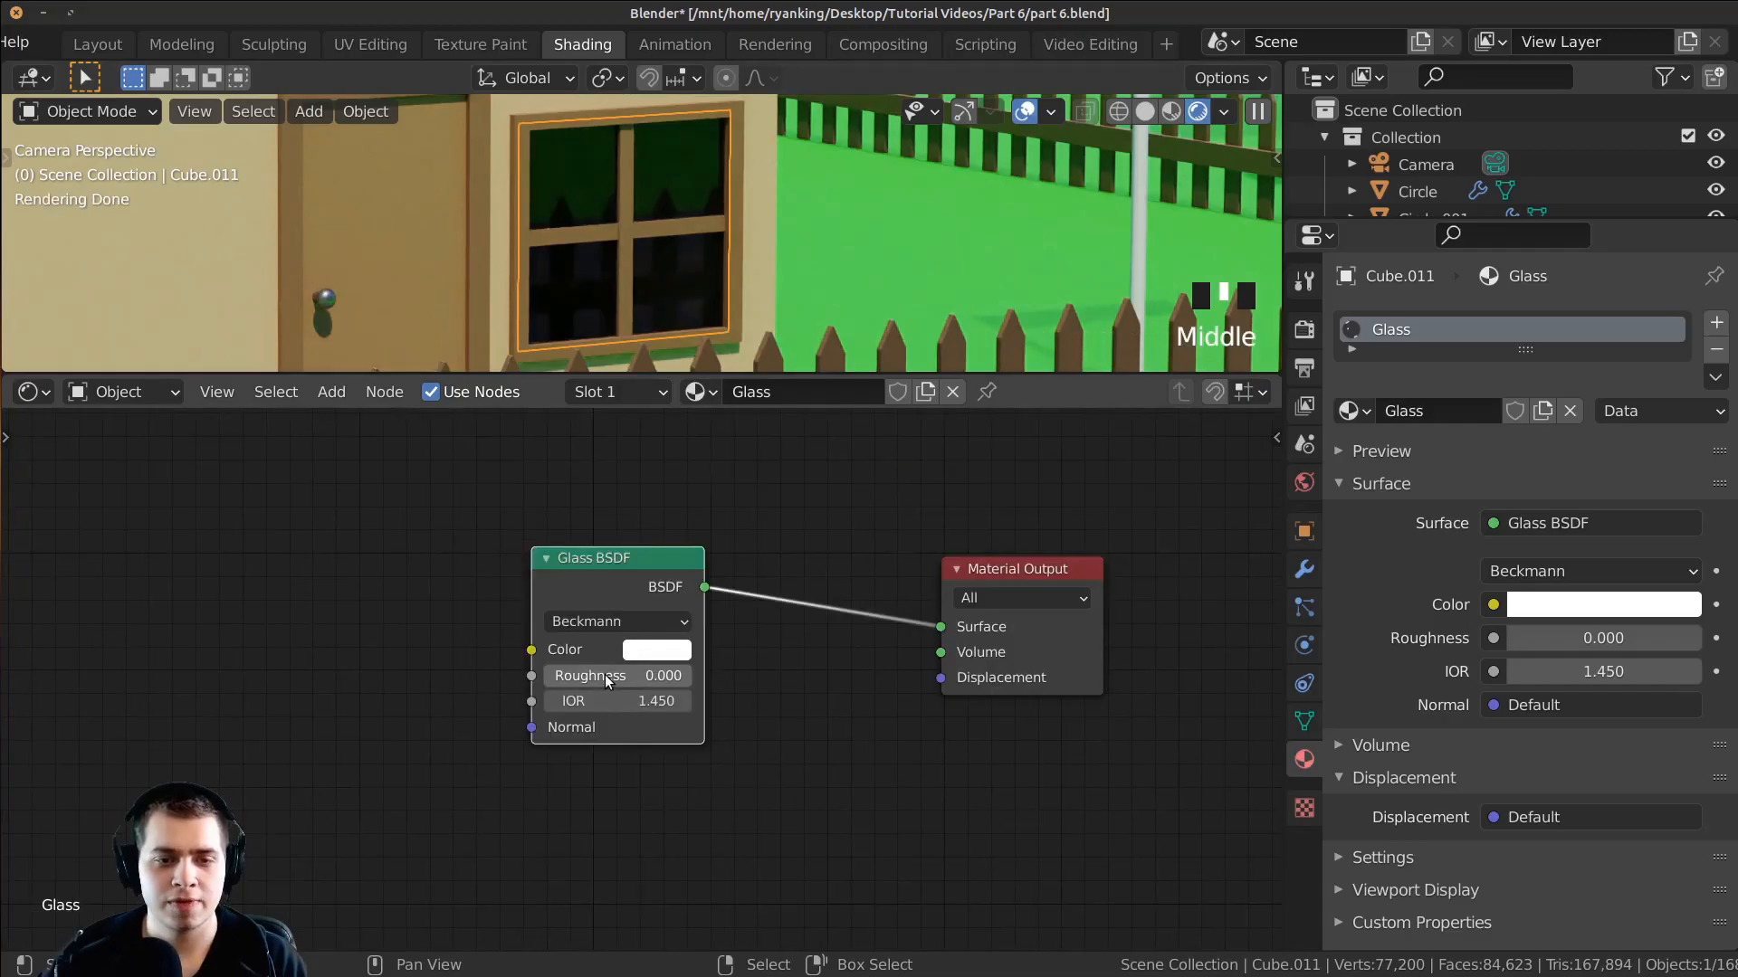
pyautogui.click(584, 669)
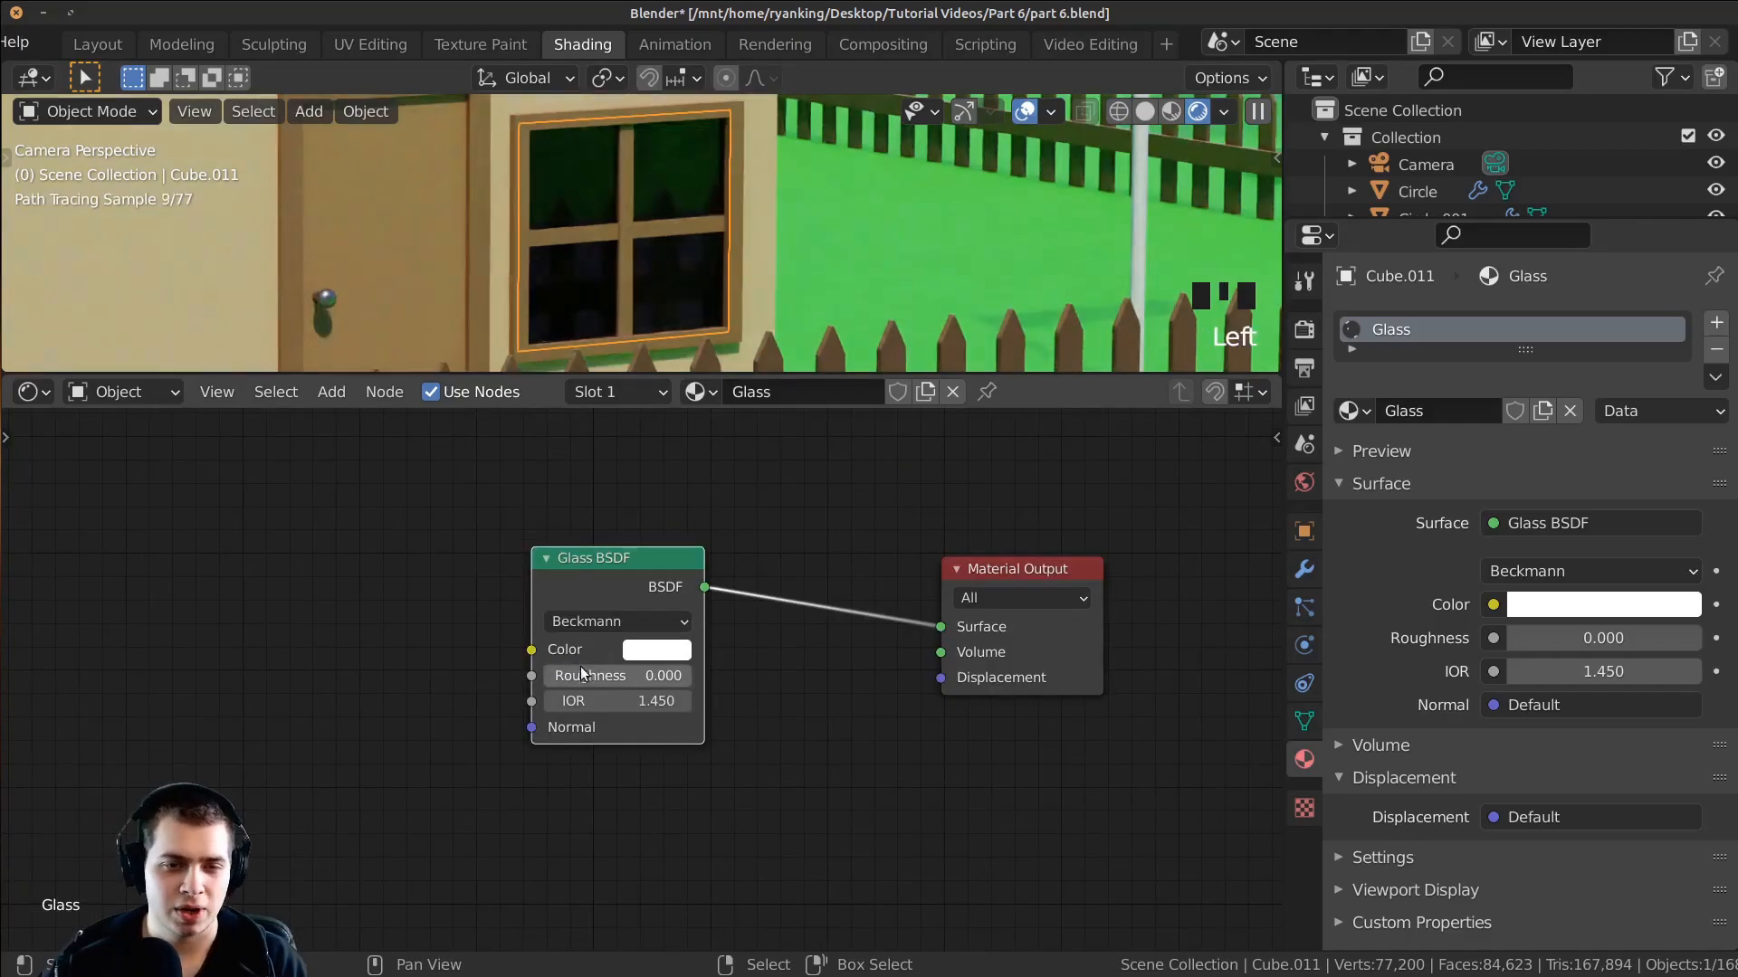
pyautogui.moveTo(588, 671)
pyautogui.mouseDown()
pyautogui.moveTo(625, 672)
pyautogui.moveTo(592, 672)
pyautogui.mouseUp()
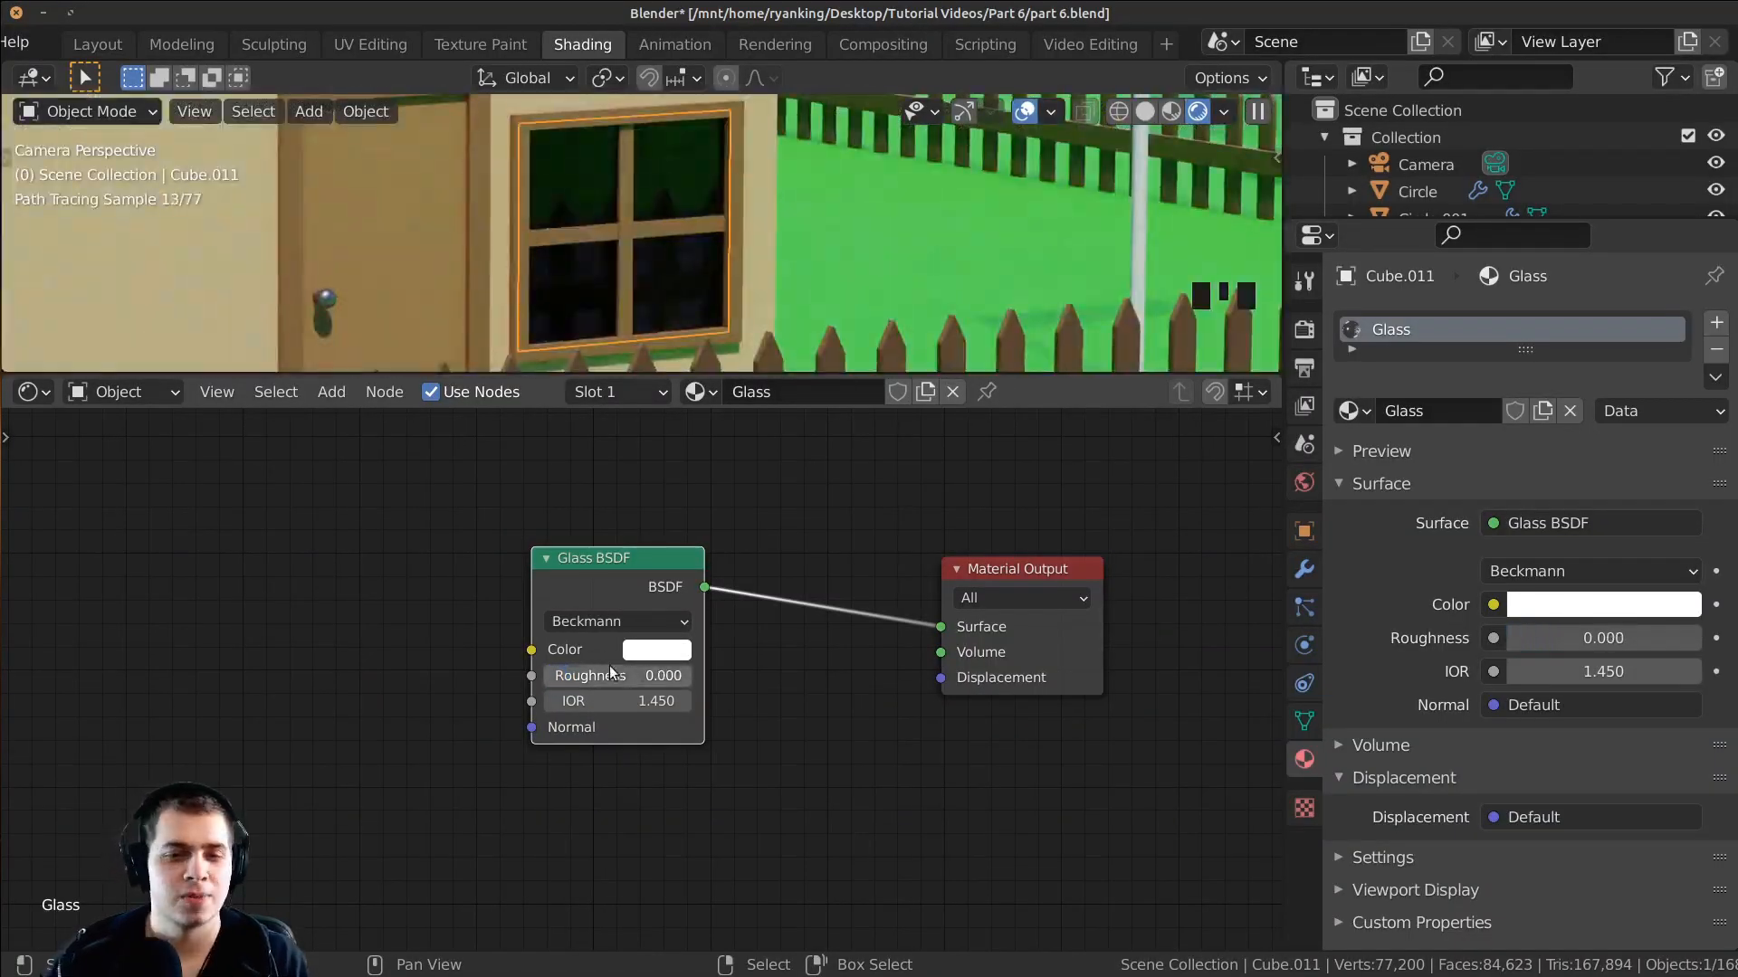
pyautogui.click(686, 649)
pyautogui.moveTo(822, 322)
pyautogui.mouseDown()
pyautogui.moveTo(822, 337)
pyautogui.moveTo(815, 314)
pyautogui.mouseUp()
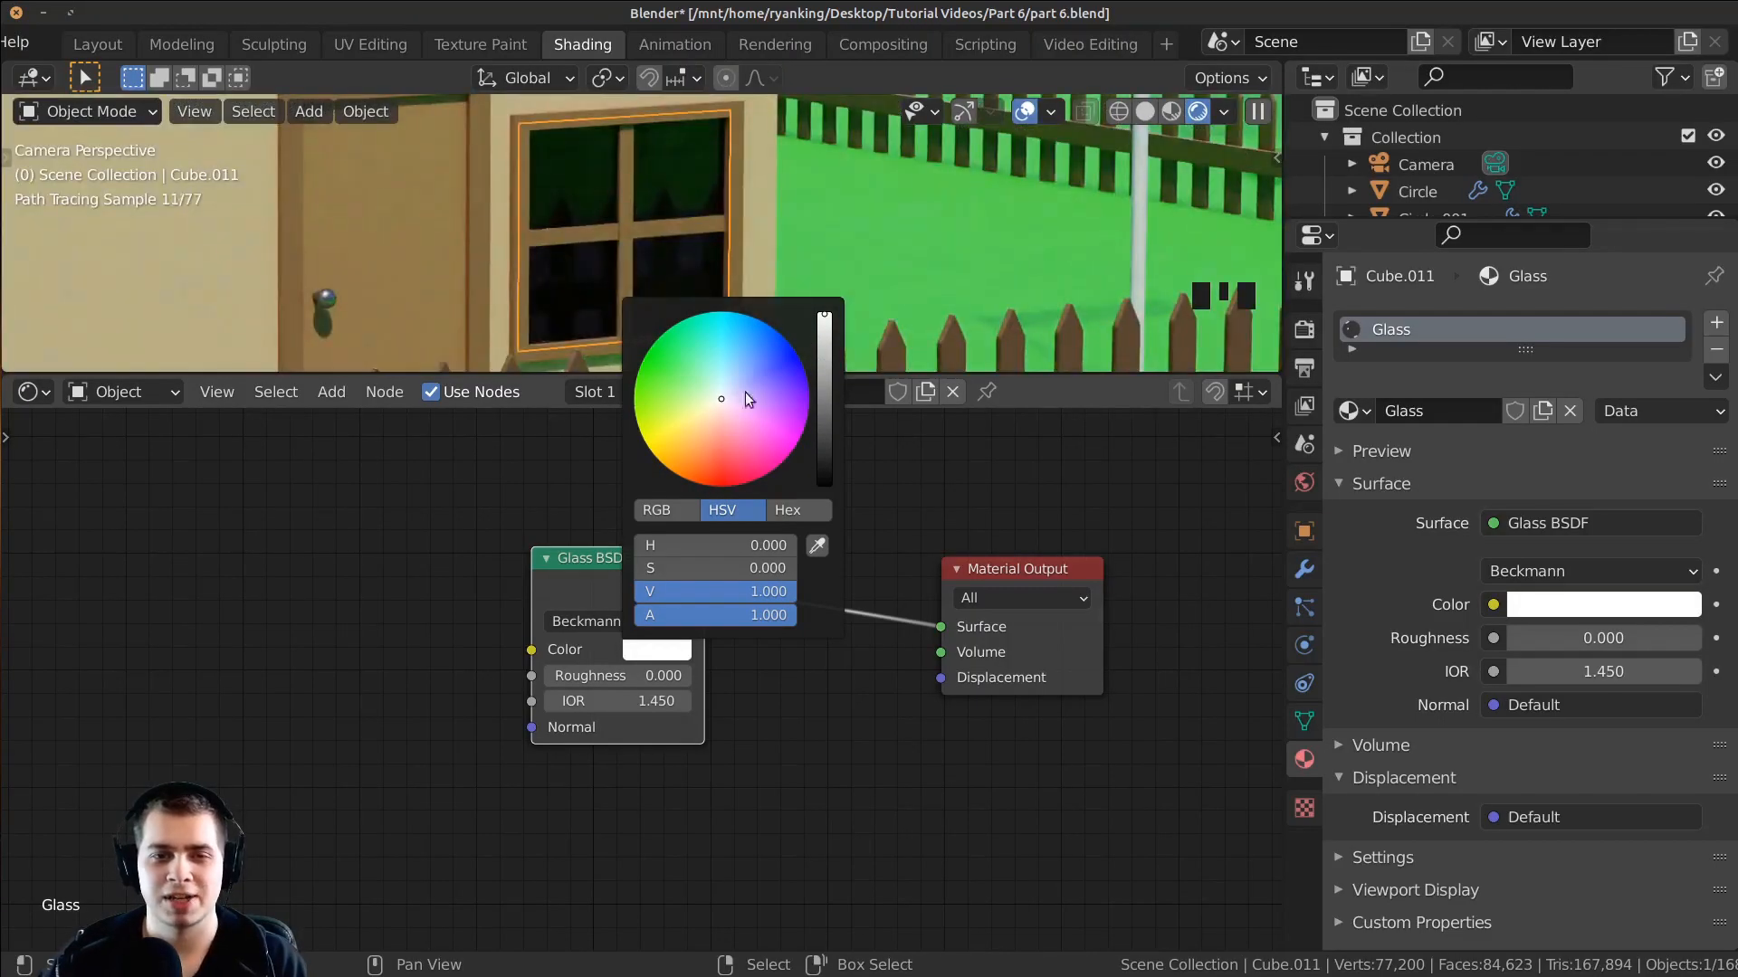
pyautogui.moveTo(588, 590); pyautogui.dragTo(611, 620)
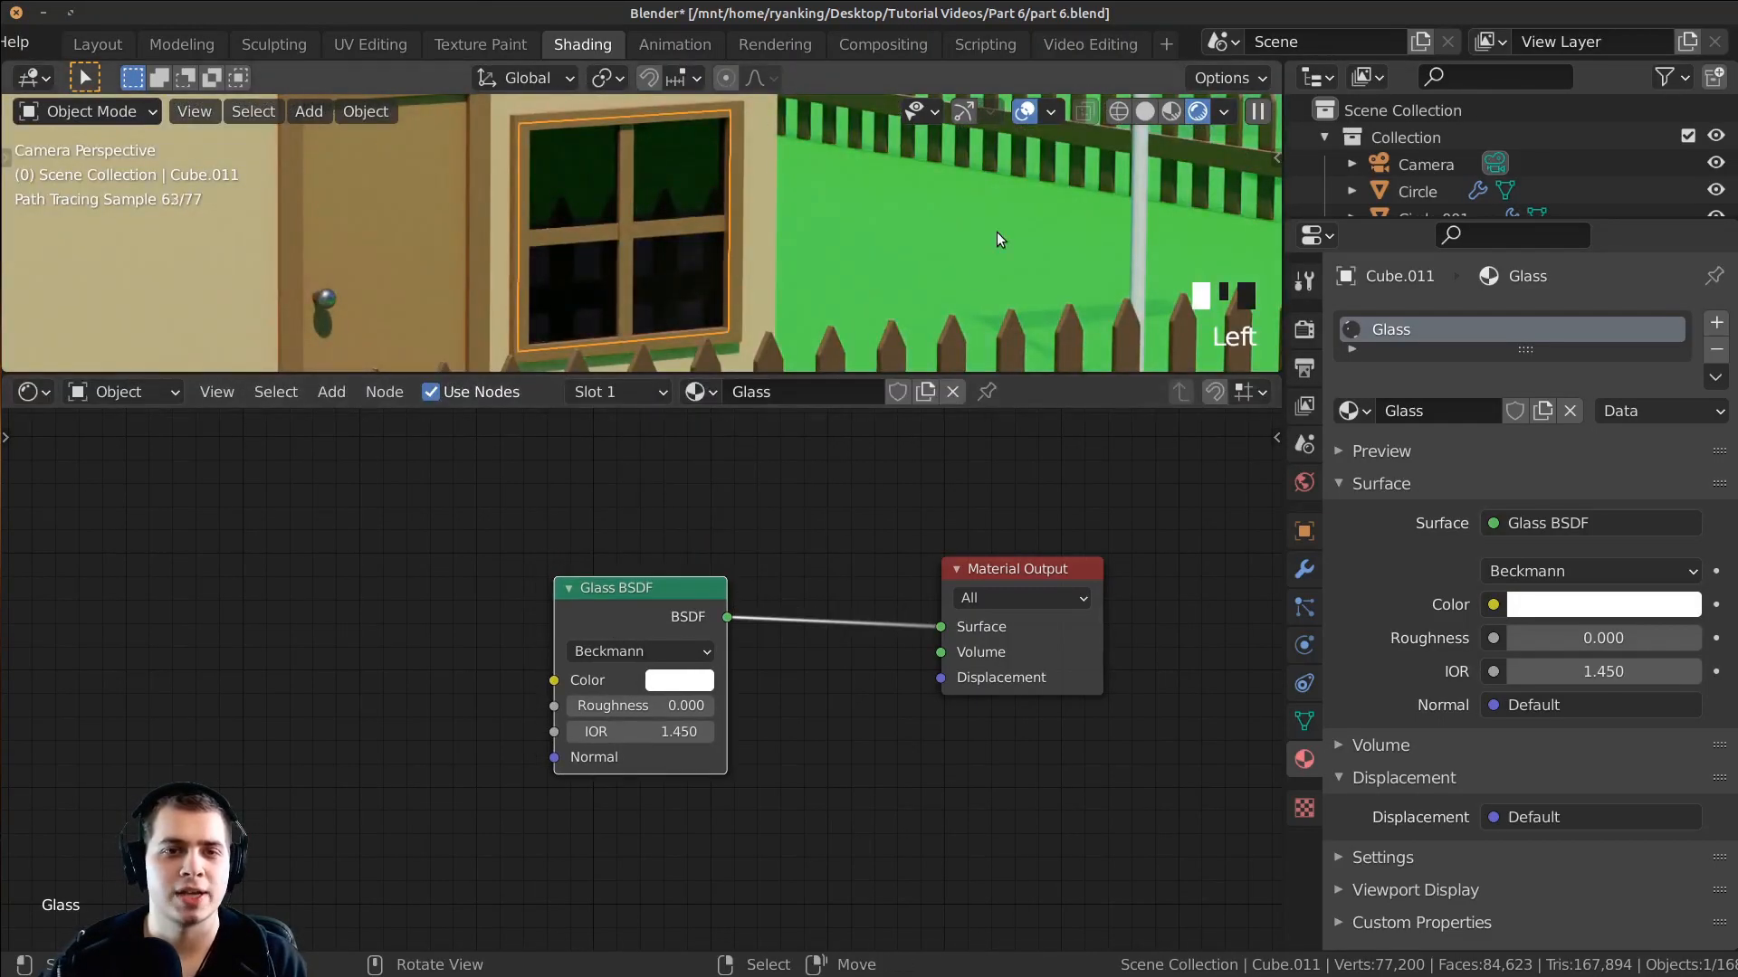
# Step: Examine the rendered glass in the window beside the door and the window on the house's side wall
pyautogui.click(637, 186)
pyautogui.scroll(3, 710, 187)
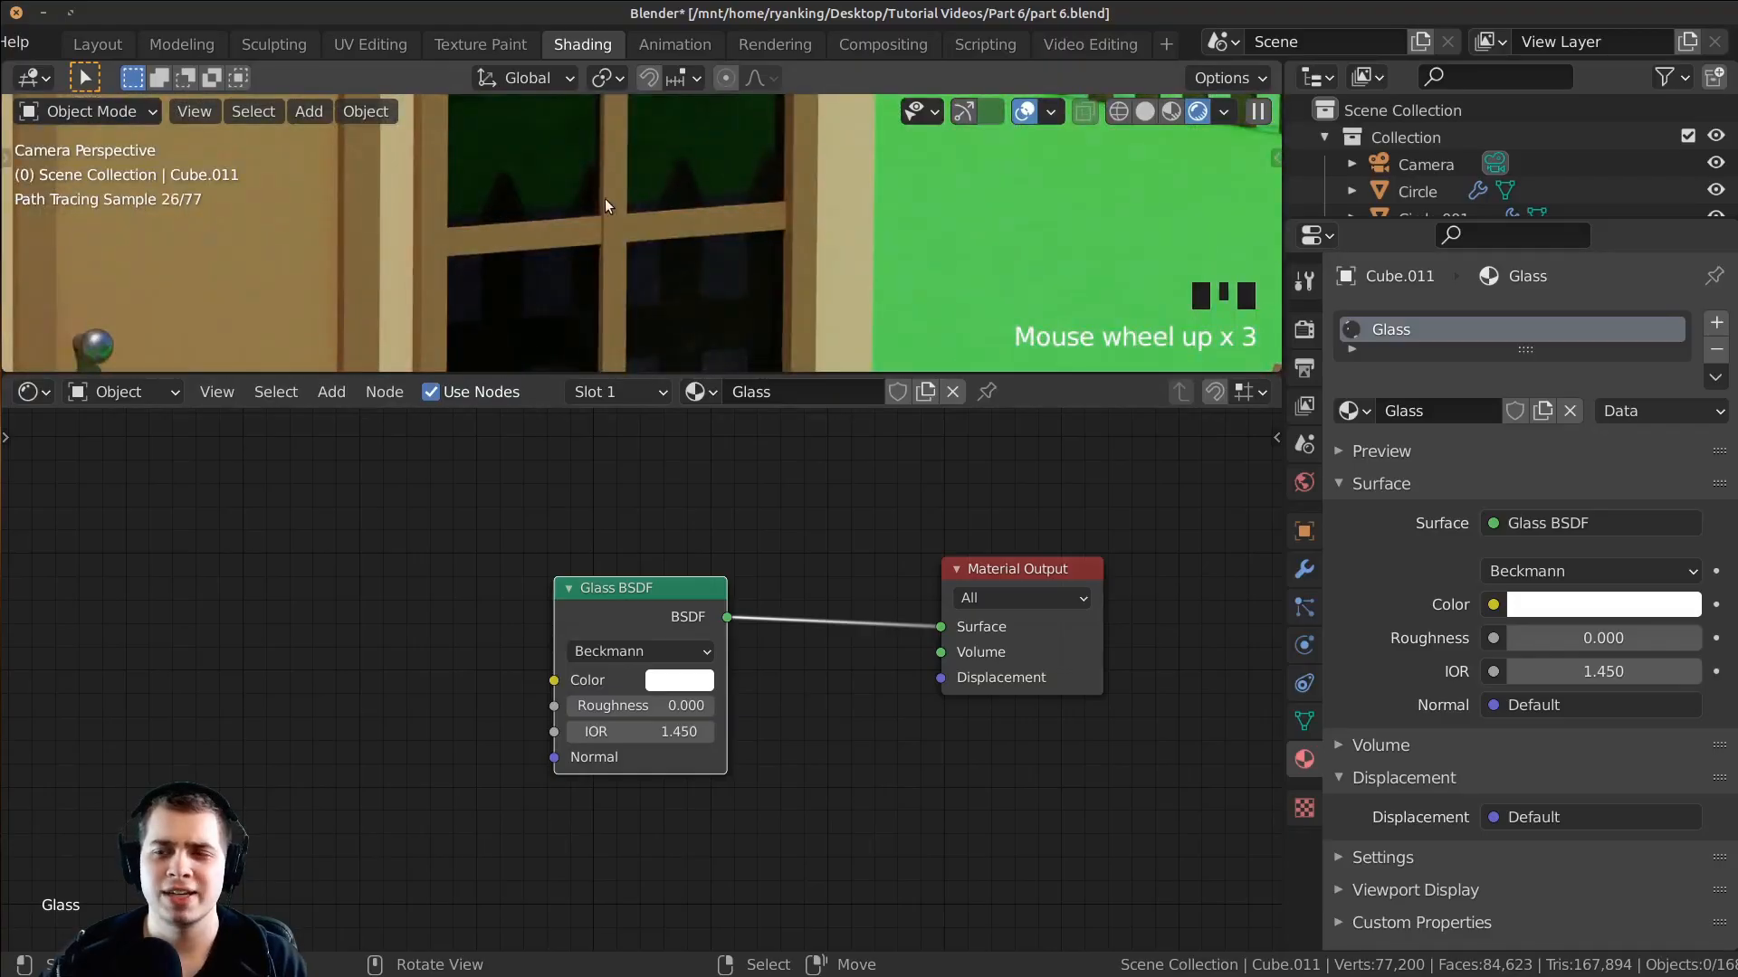
pyautogui.scroll(-2, 650, 177)
pyautogui.scroll(-3, 625, 221)
pyautogui.keyDown('shift'); pyautogui.moveTo(559, 230); pyautogui.dragTo(869, 127, button='middle'); pyautogui.keyUp('shift')
pyautogui.scroll(2, 557, 304)
pyautogui.scroll(8, 557, 304)
pyautogui.keyDown('shift'); pyautogui.moveTo(425, 271); pyautogui.dragTo(530, 244, button='middle'); pyautogui.keyUp('shift')
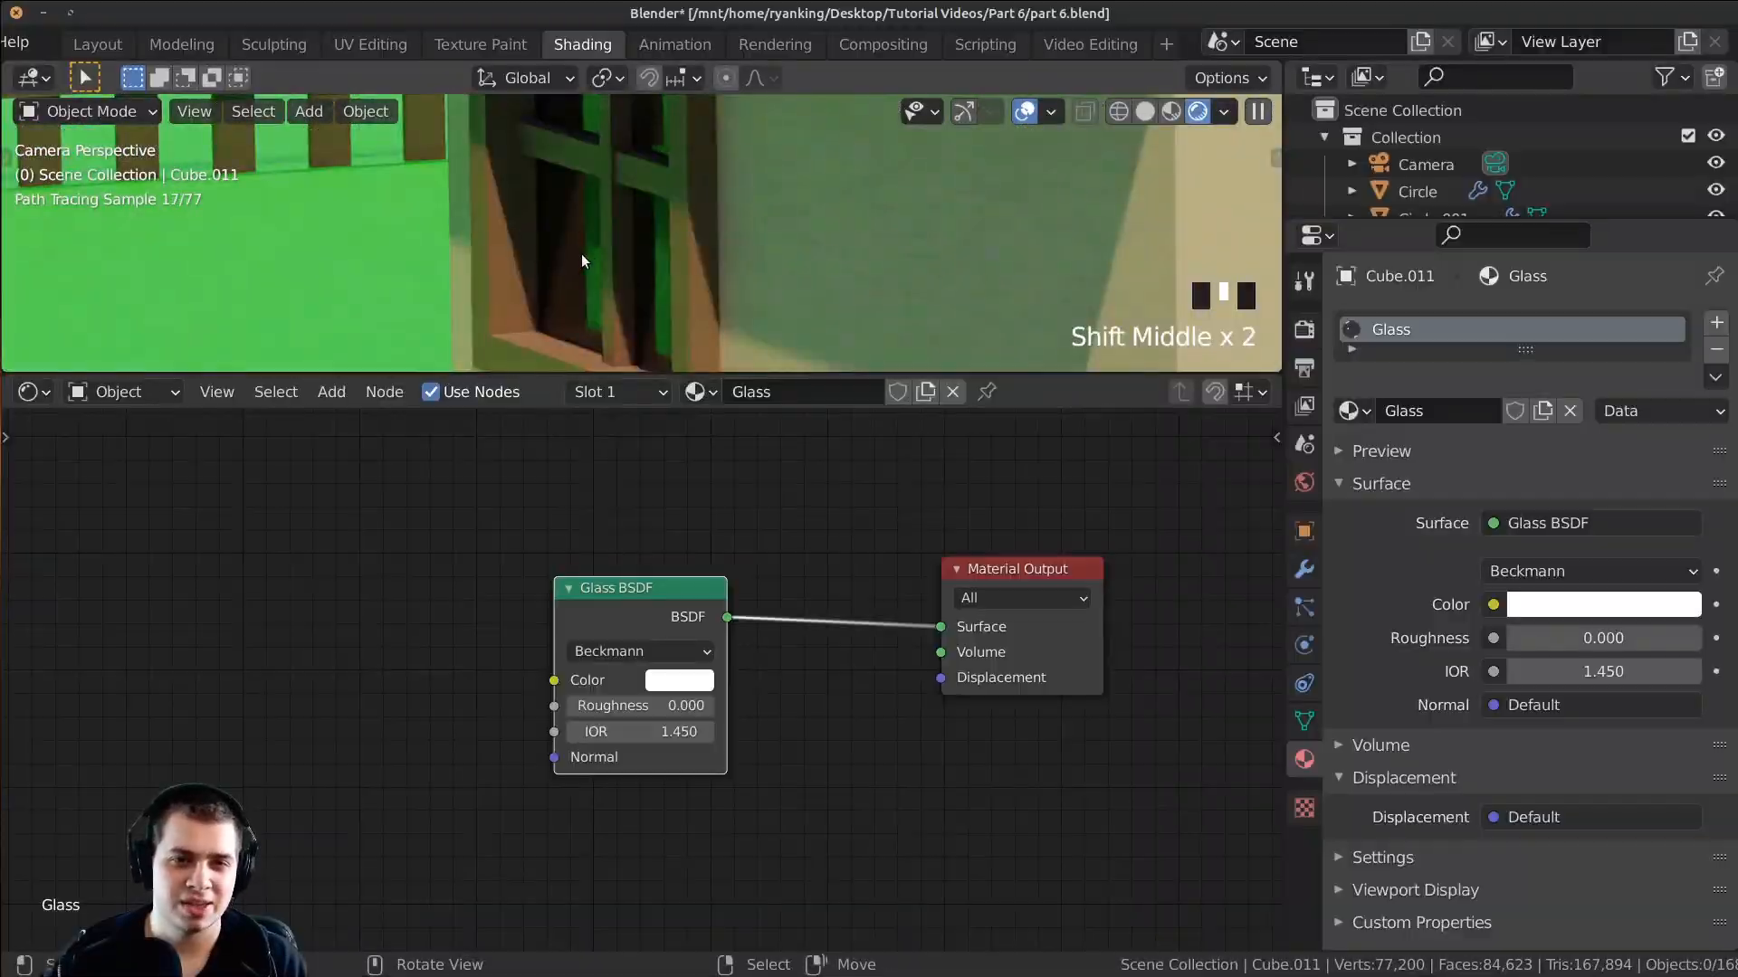
pyautogui.scroll(-5, 633, 242)
pyautogui.scroll(3, 945, 230)
pyautogui.keyDown('shift'); pyautogui.moveTo(945, 230); pyautogui.dragTo(742, 237, button='middle'); pyautogui.keyUp('shift')
pyautogui.keyDown('shift'); pyautogui.moveTo(869, 237); pyautogui.dragTo(527, 242, button='middle'); pyautogui.keyUp('shift')
pyautogui.scroll(2, 641, 255)
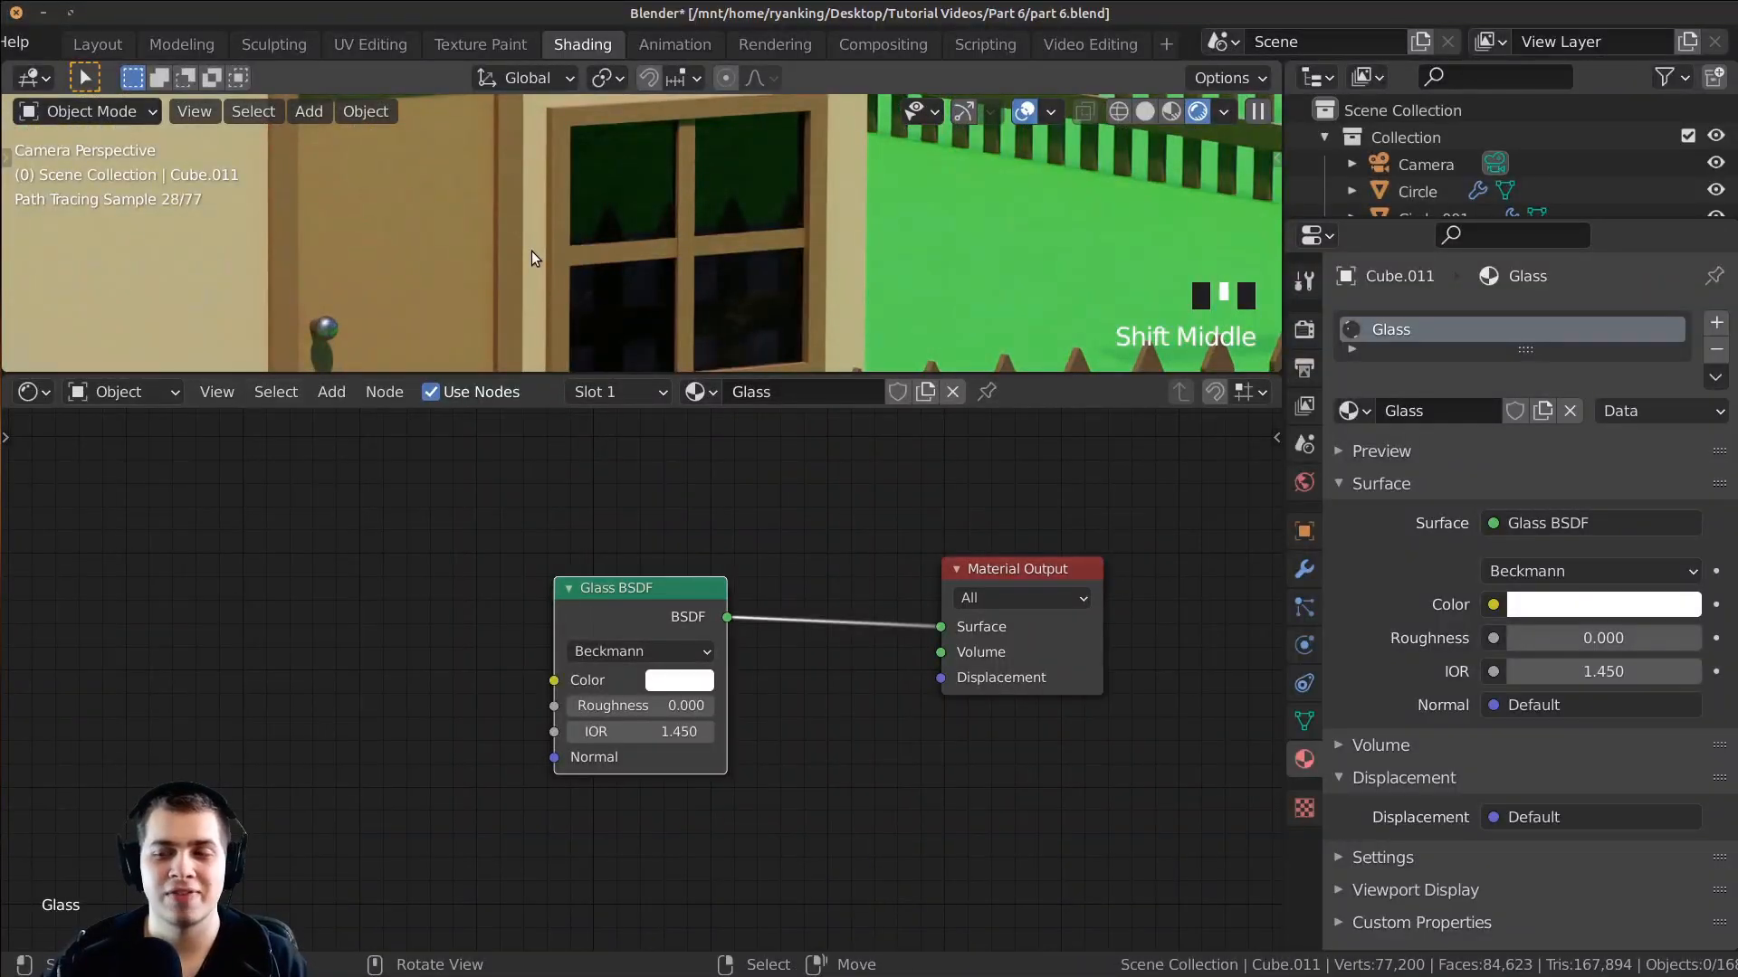
pyautogui.scroll(-5, 541, 253)
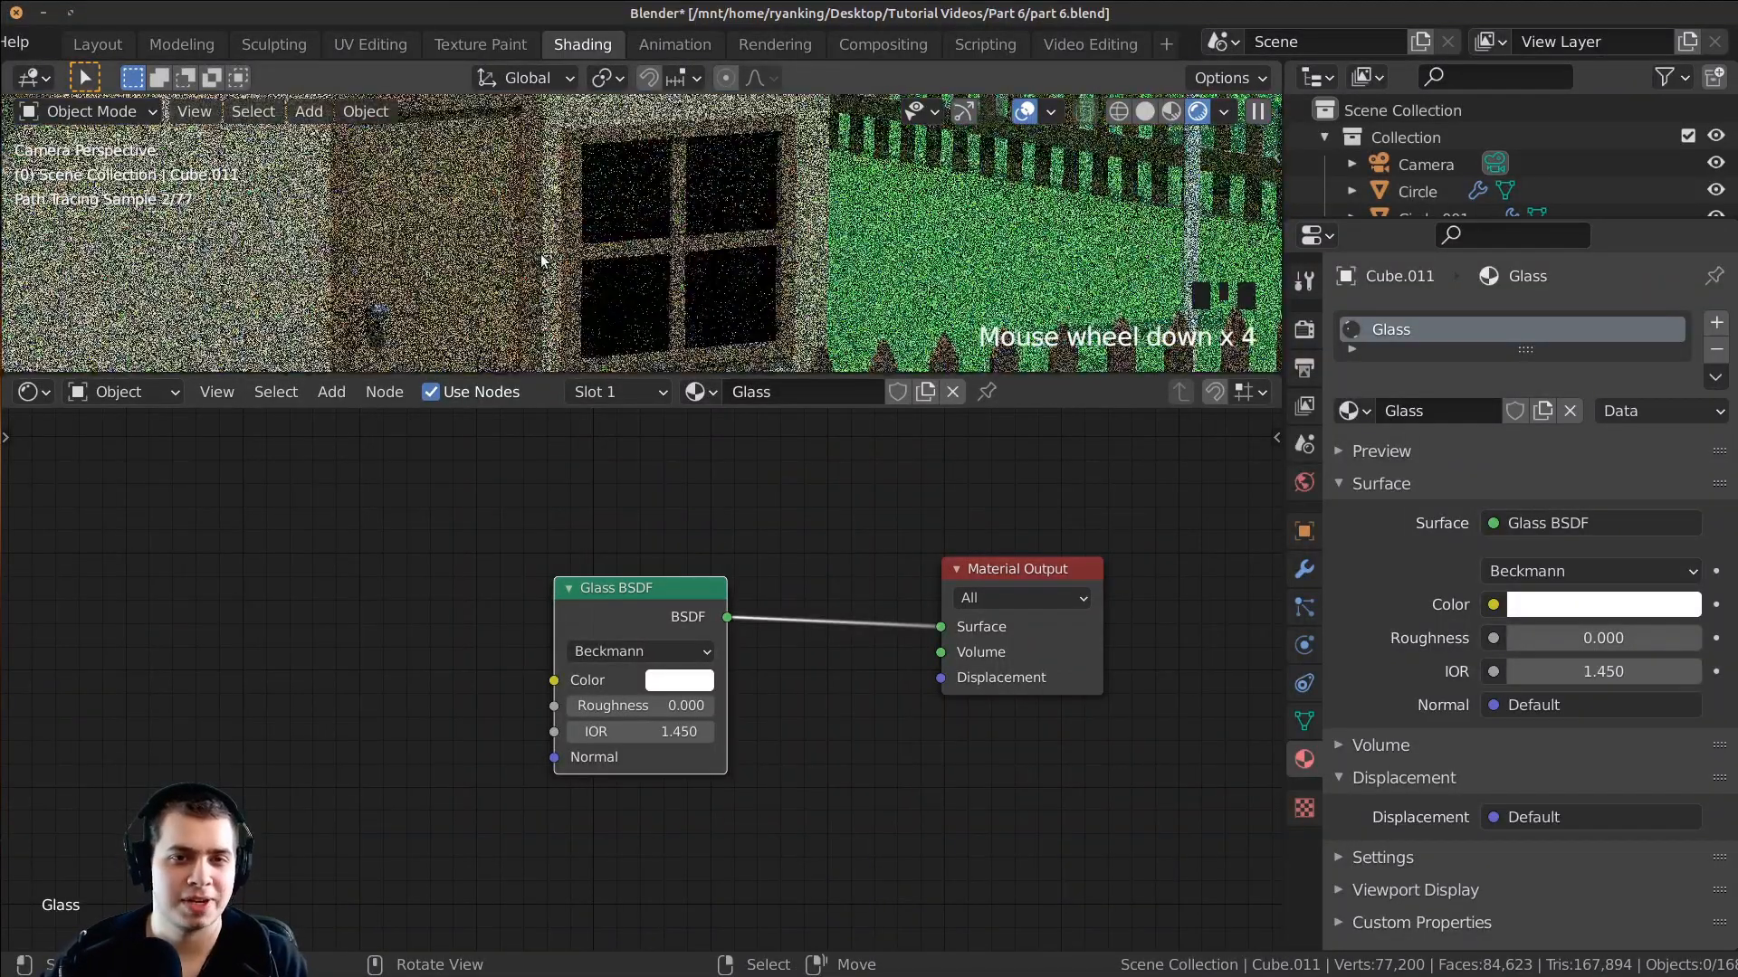
pyautogui.keyDown('shift'); pyautogui.moveTo(533, 124); pyautogui.dragTo(588, 184, button='middle'); pyautogui.keyUp('shift')
pyautogui.scroll(4, 657, 262)
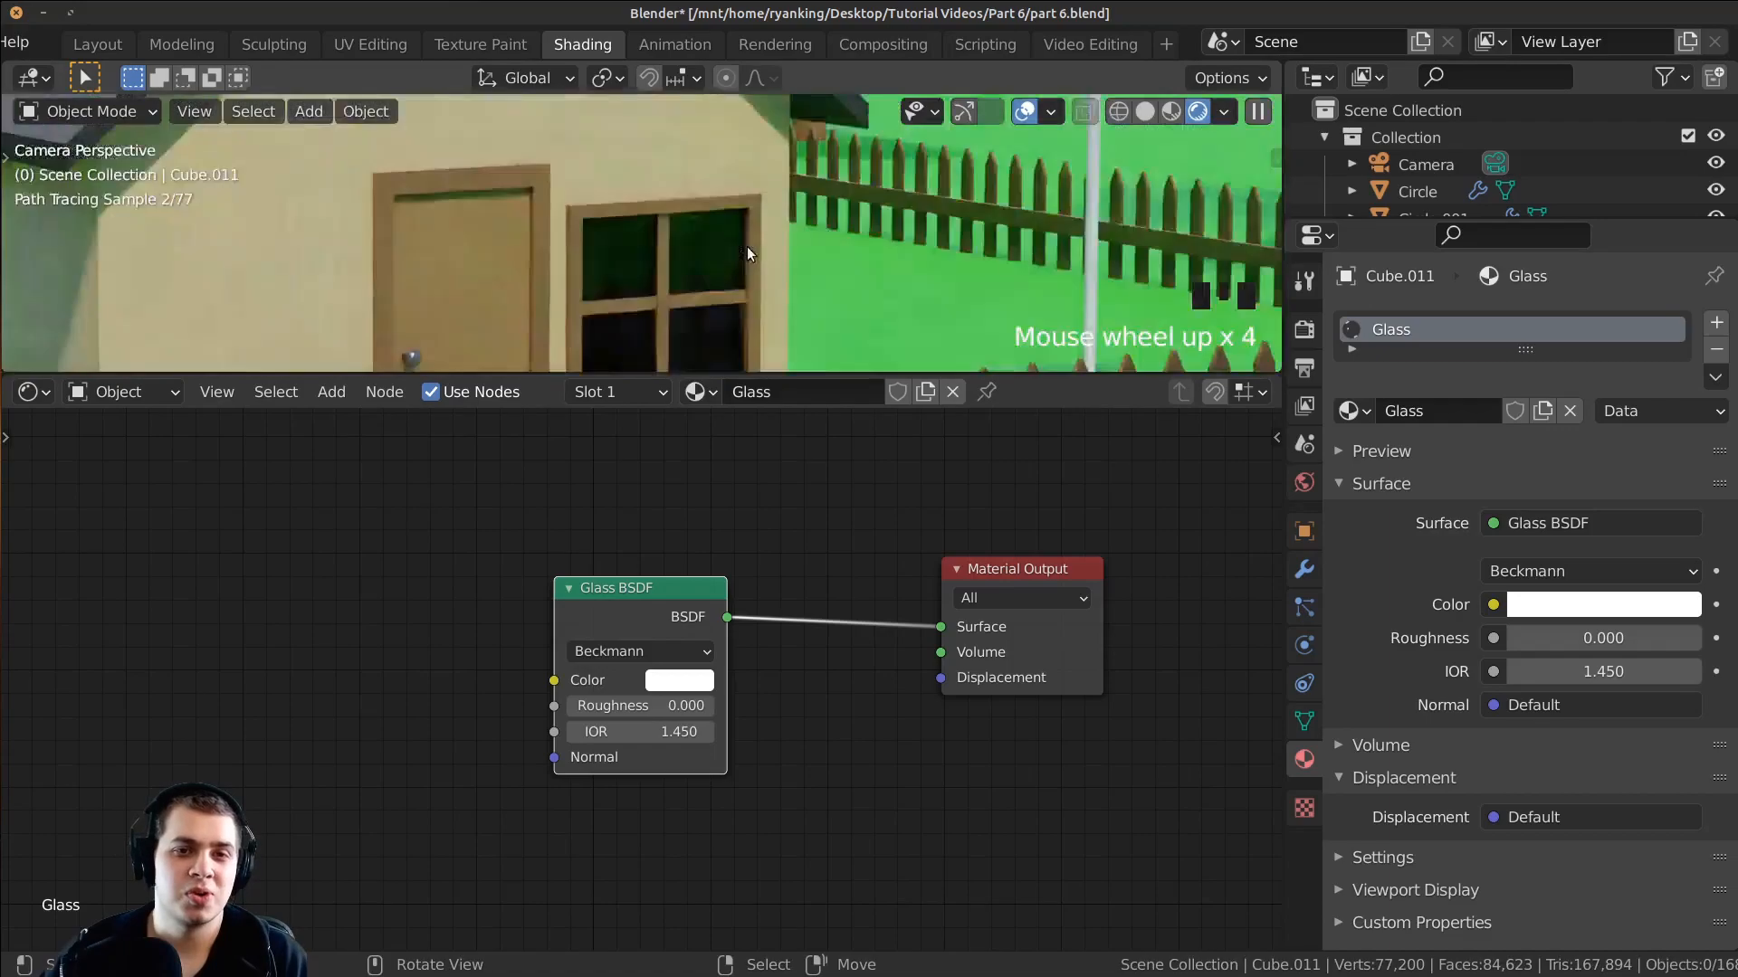
pyautogui.keyDown('shift'); pyautogui.moveTo(570, 262); pyautogui.dragTo(692, 244, button='middle'); pyautogui.keyUp('shift')
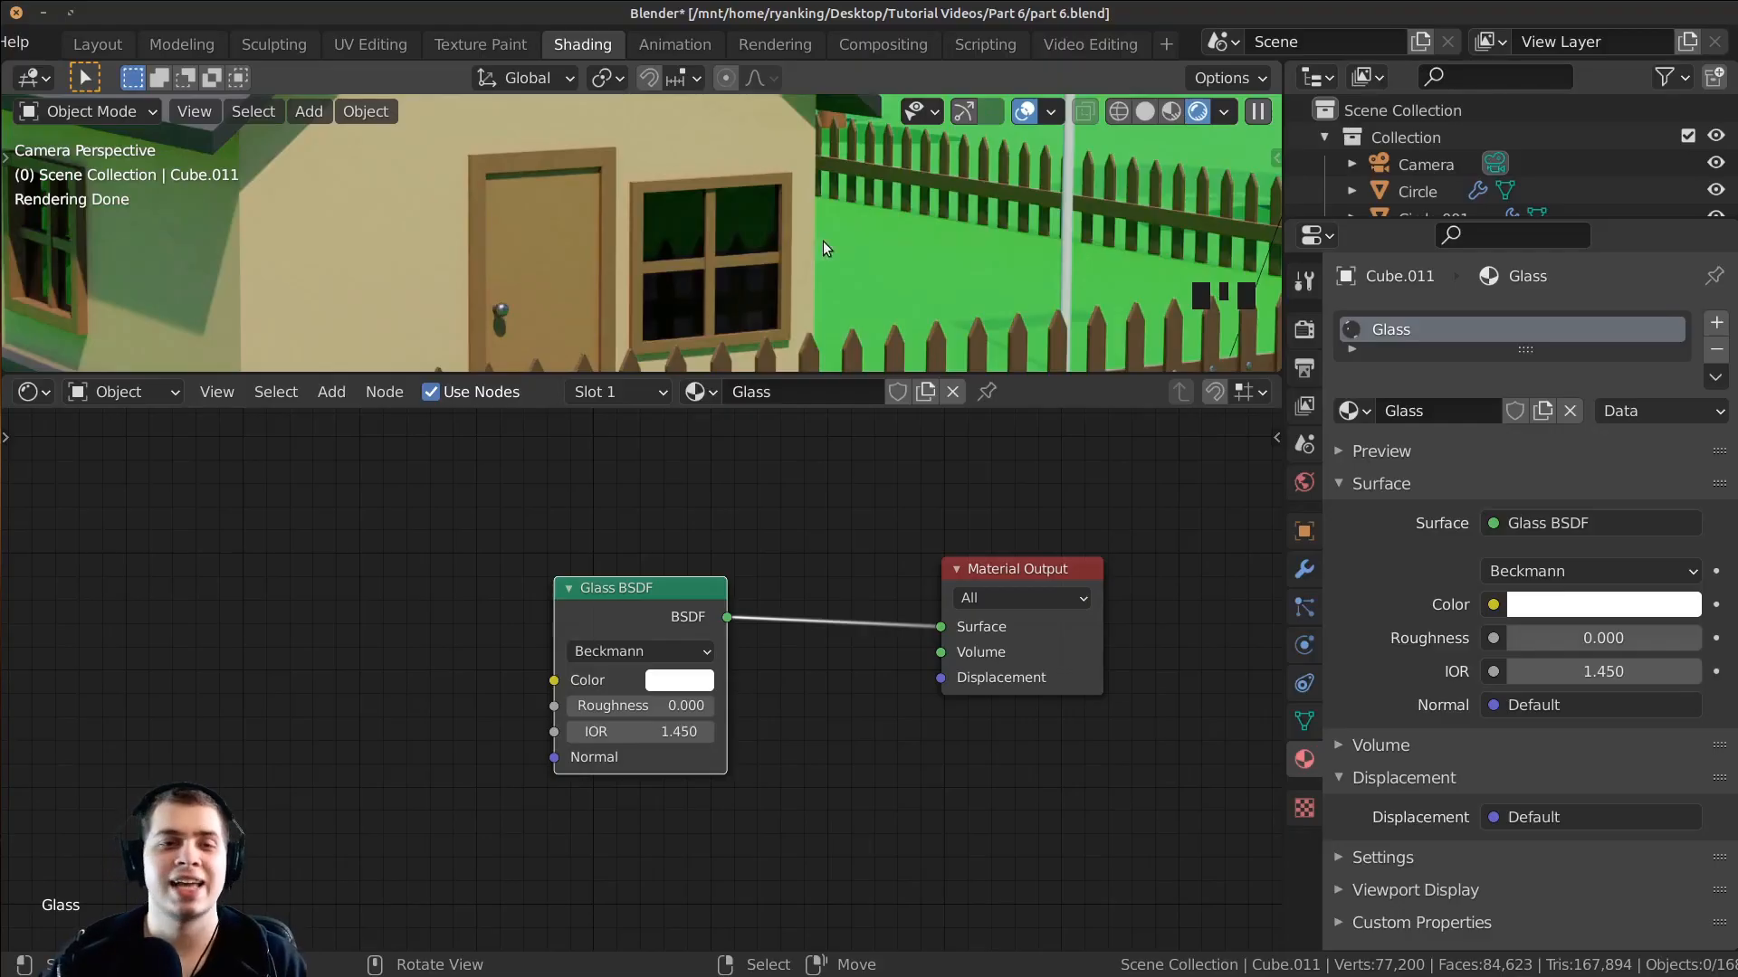
# Step: In the Layout workspace, place the 3D cursor on the floor inside the house and add a point light there
pyautogui.click(100, 45)
pyautogui.moveTo(601, 441); pyautogui.dragTo(657, 431, button='middle')
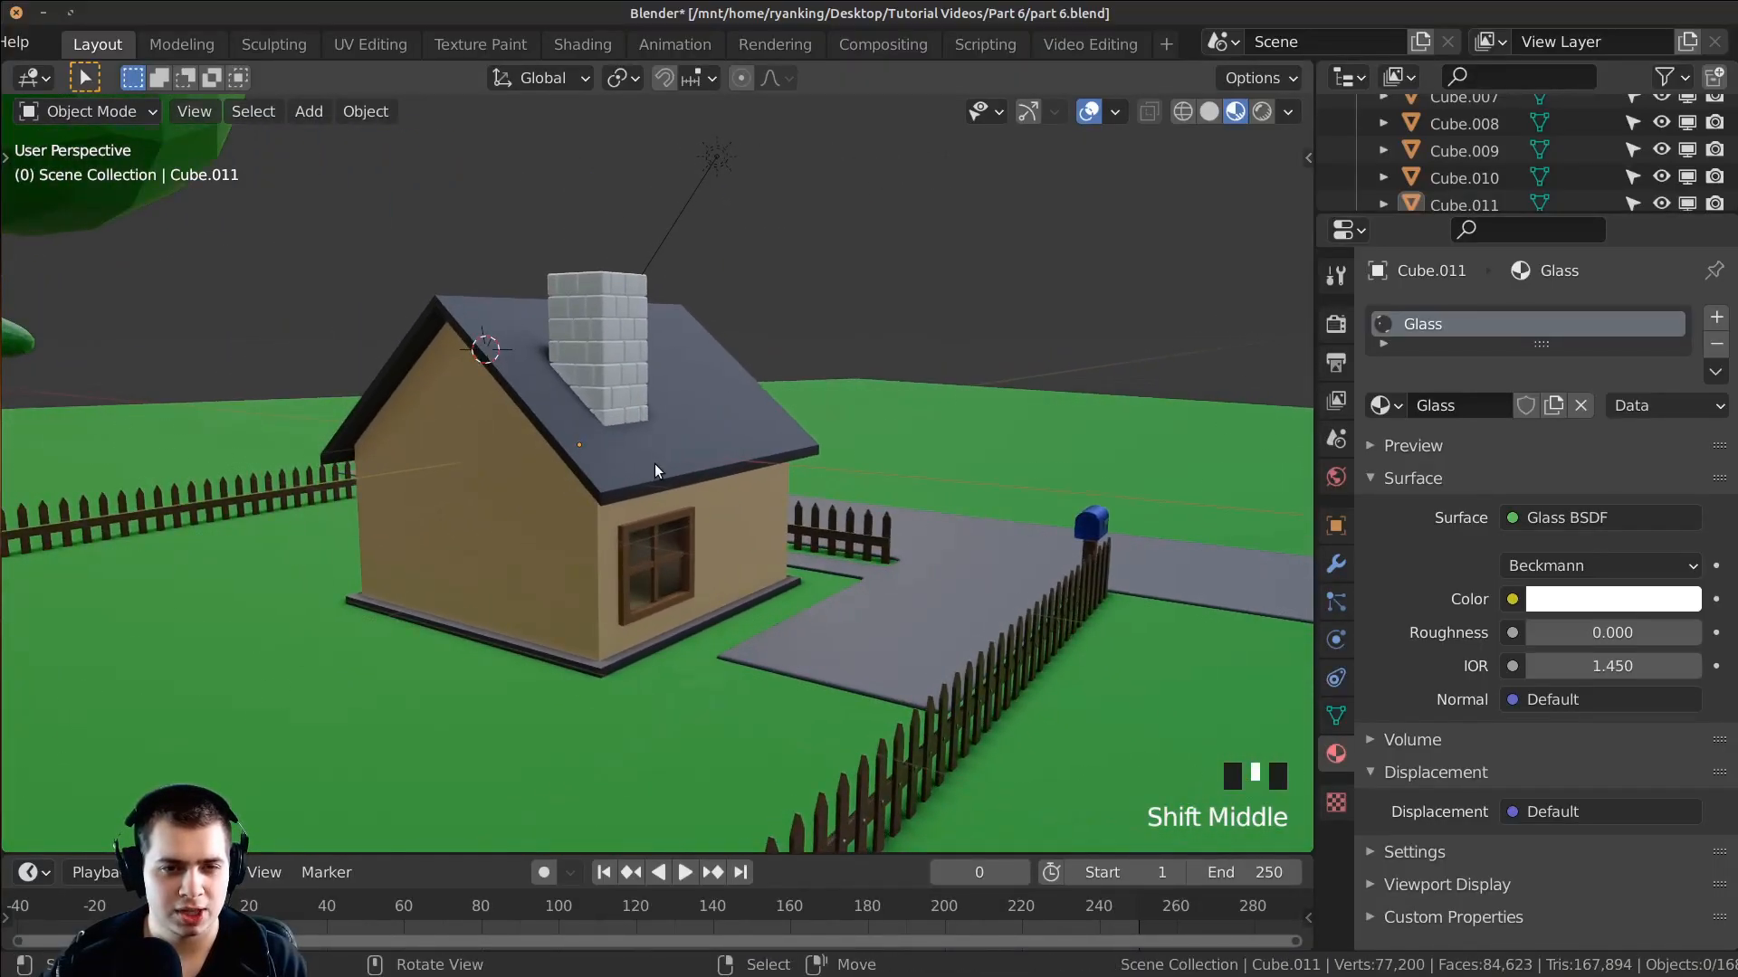
pyautogui.scroll(6, 655, 467)
pyautogui.keyDown('shift'); pyautogui.moveTo(617, 497); pyautogui.dragTo(758, 380, button='middle'); pyautogui.keyUp('shift')
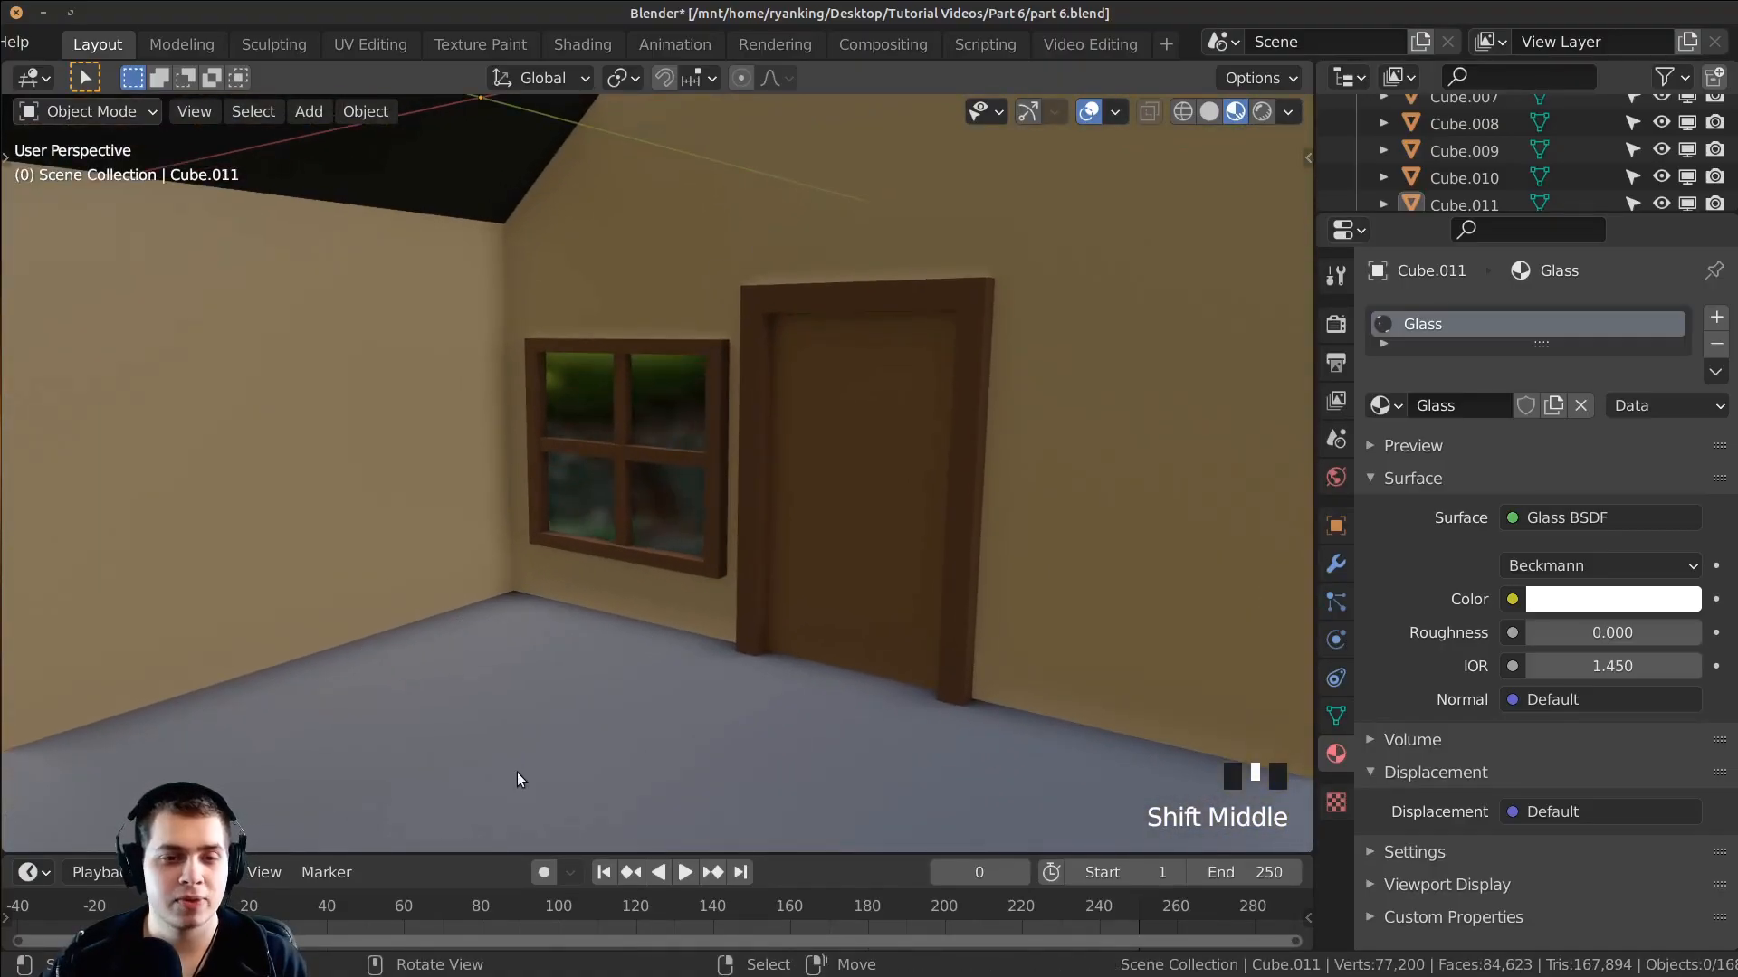
pyautogui.hotkey('shift', 'a')
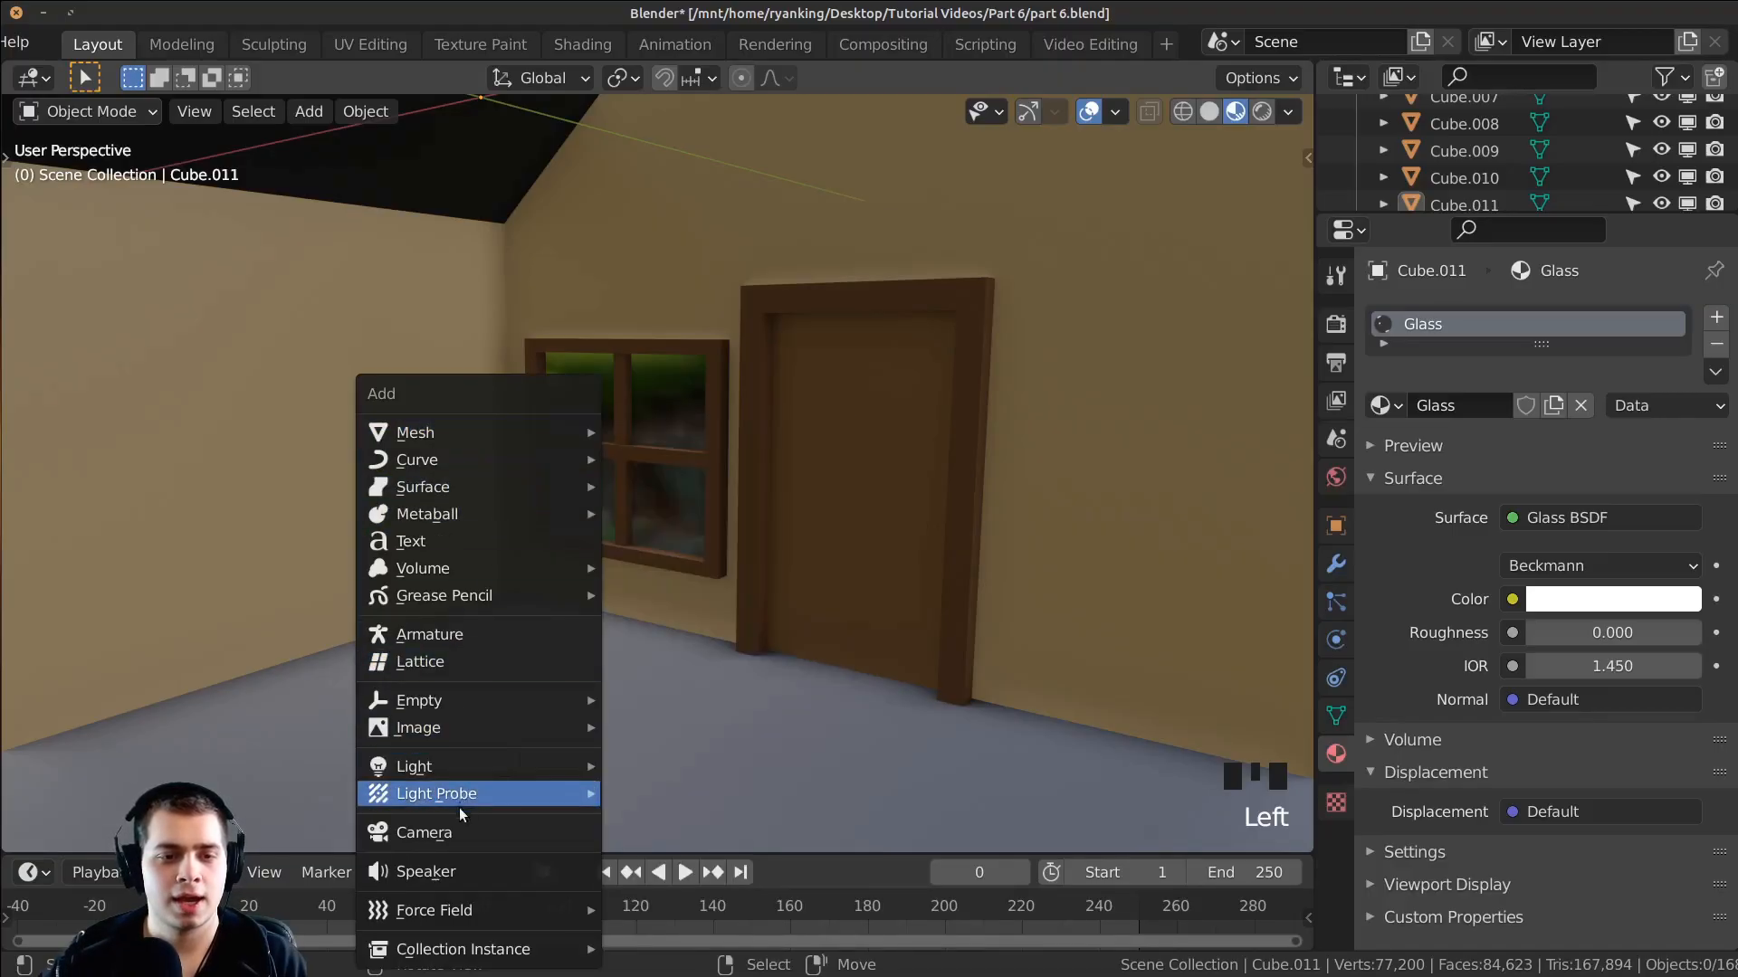
pyautogui.moveTo(455, 765)
pyautogui.click(739, 763)
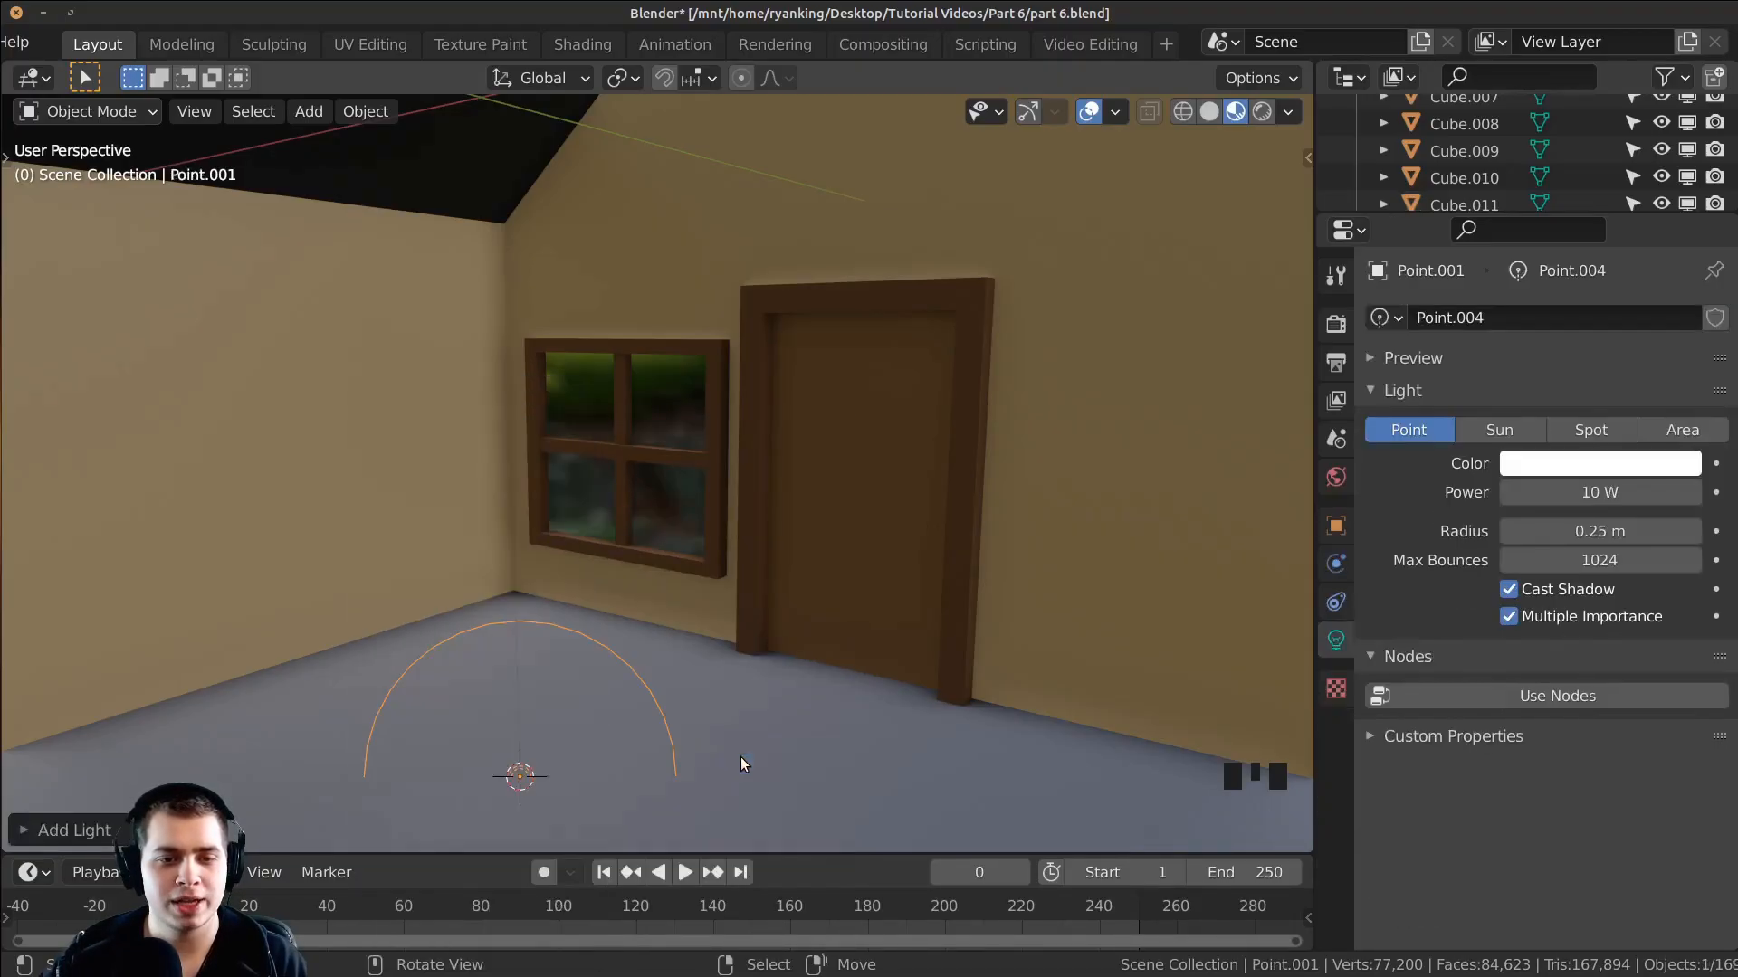
# Step: Move the new point light up off the floor into the middle of the house's interior
pyautogui.press('g')
pyautogui.click(883, 659)
pyautogui.moveTo(884, 657); pyautogui.dragTo(1041, 633, button='middle')
pyautogui.press('g')
pyautogui.click(1154, 564)
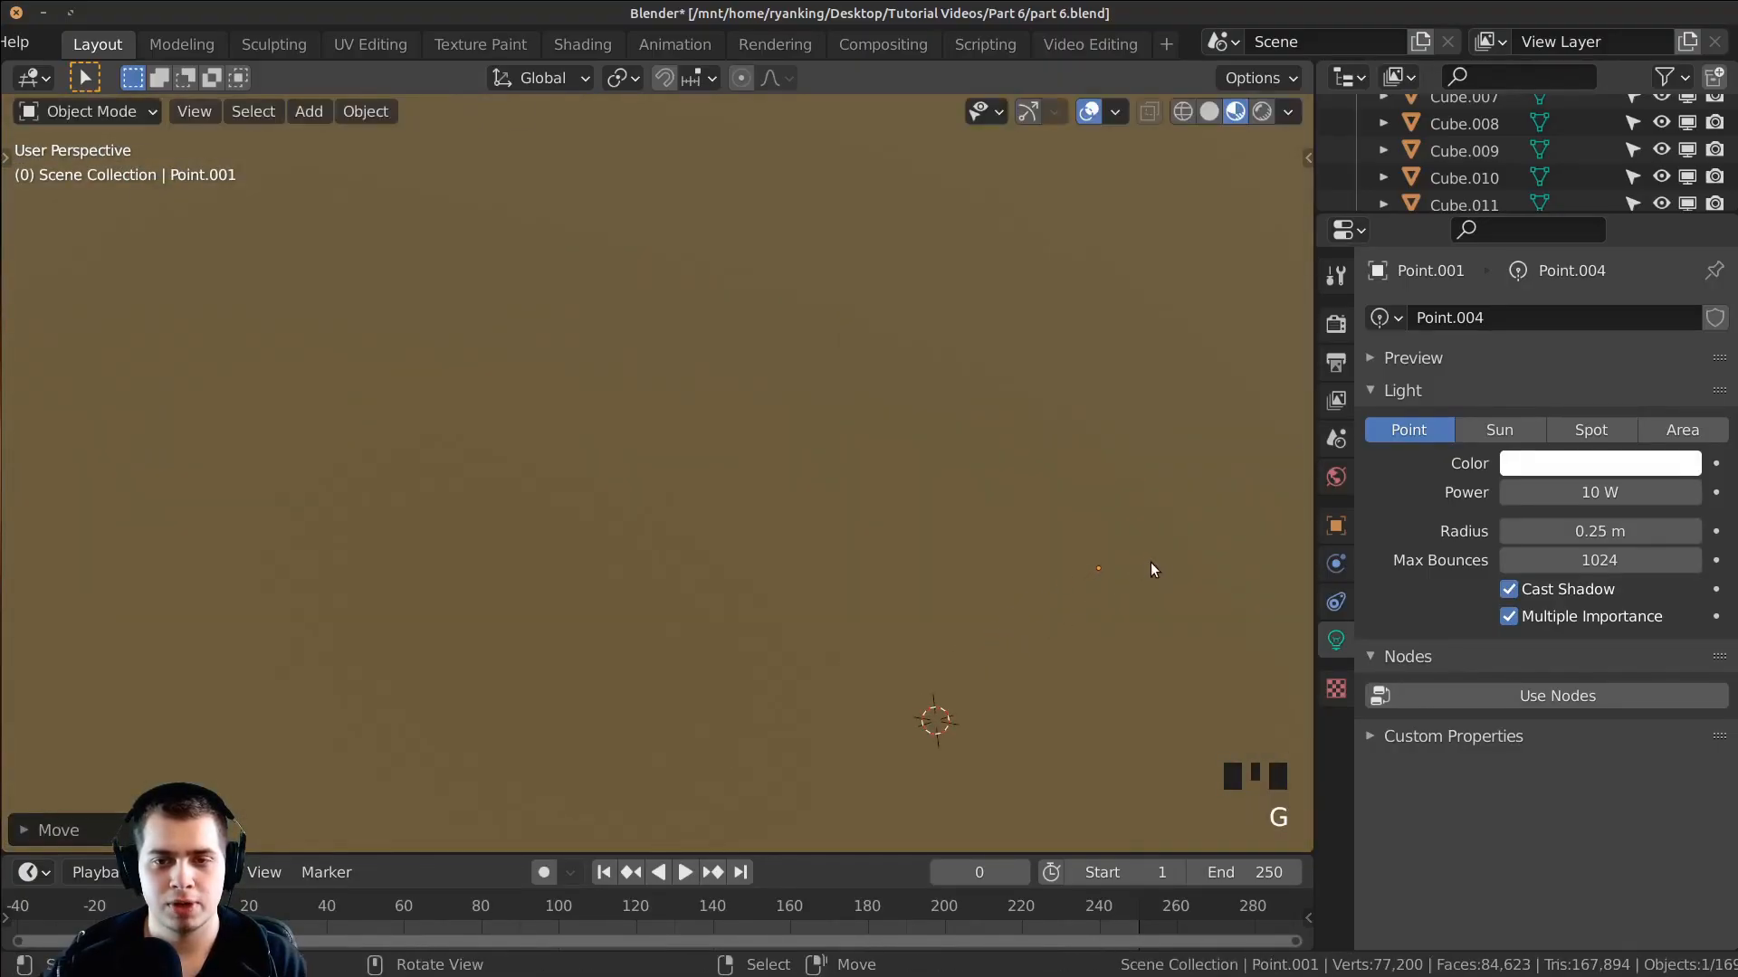
pyautogui.scroll(-5, 1068, 567)
pyautogui.moveTo(980, 568); pyautogui.dragTo(614, 556, button='middle')
pyautogui.press('g')
pyautogui.click(558, 549)
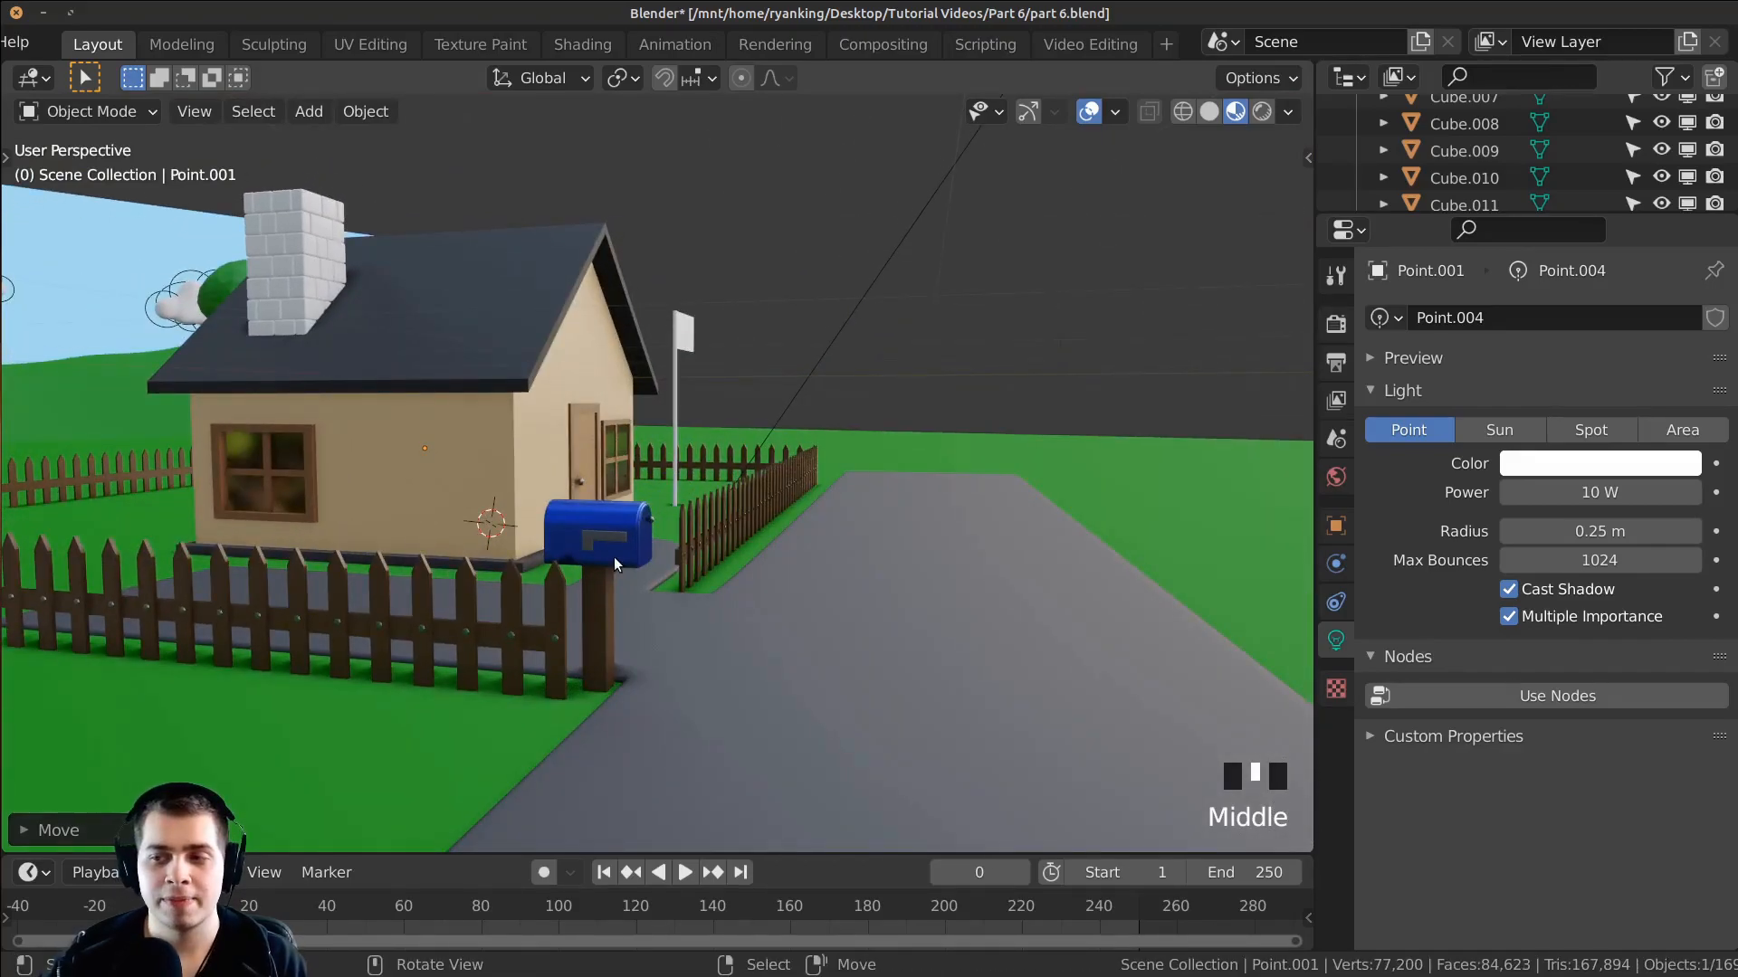
# Step: Switch to the camera view with Rendered shading and examine the lit window beside the door
pyautogui.press('KP_0')
pyautogui.scroll(-1, 790, 578)
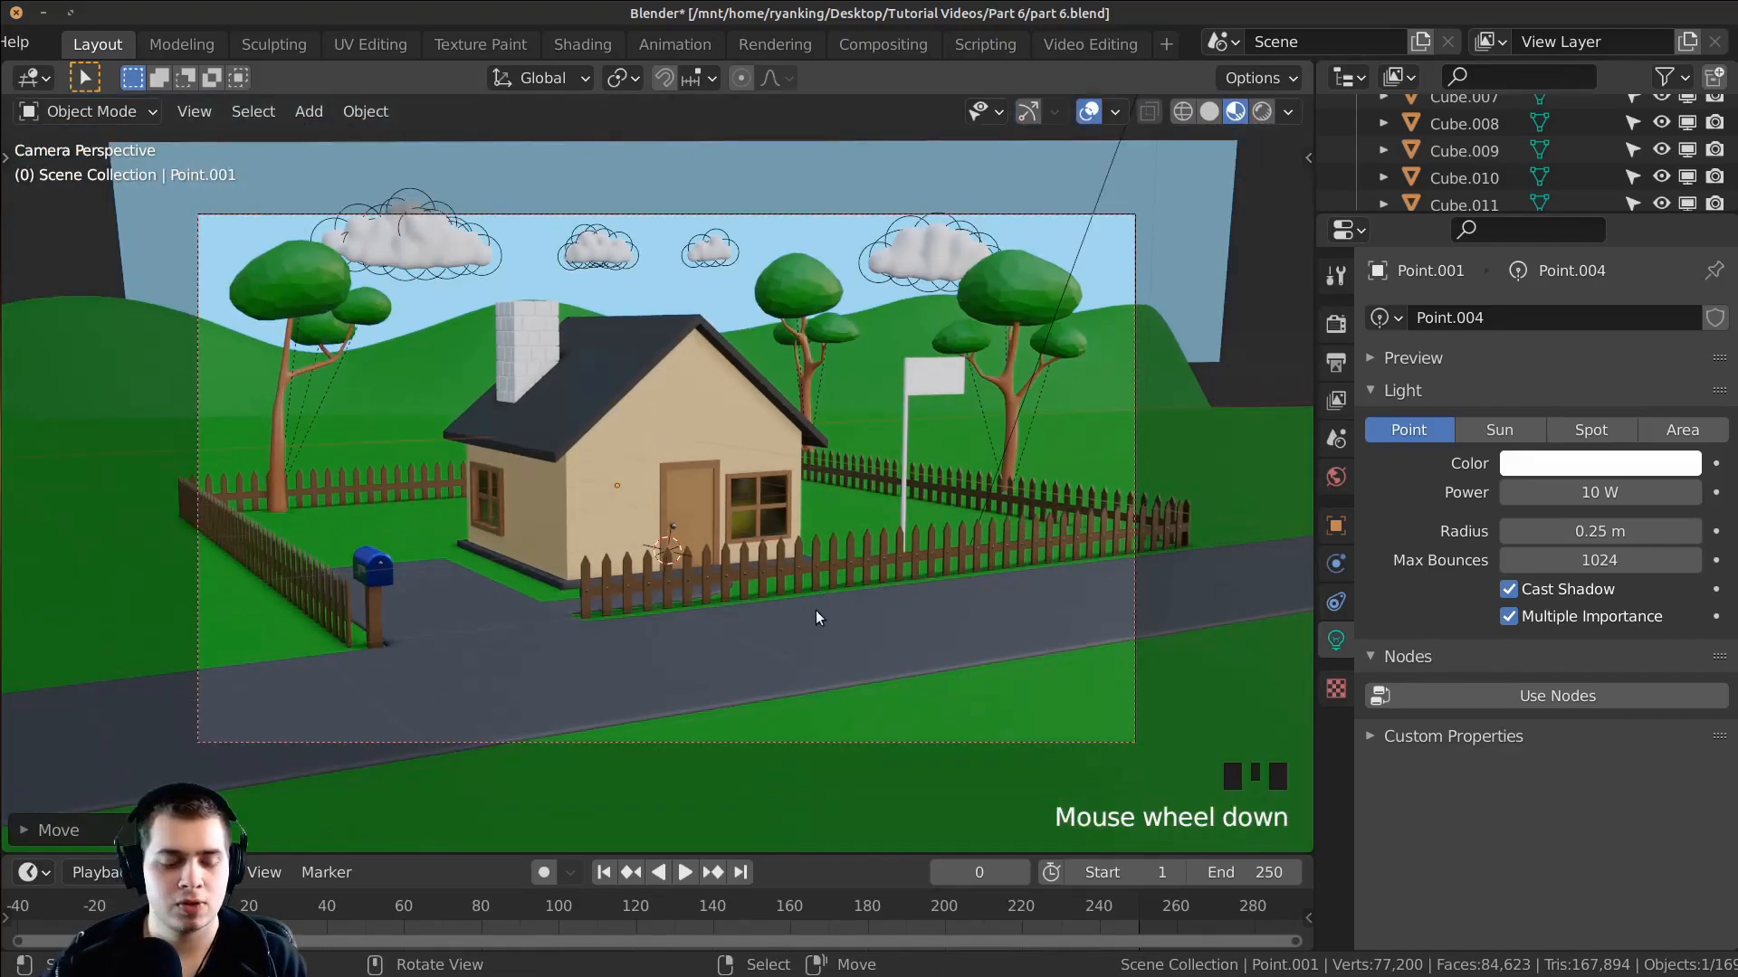
pyautogui.press('z')
pyautogui.click(820, 449)
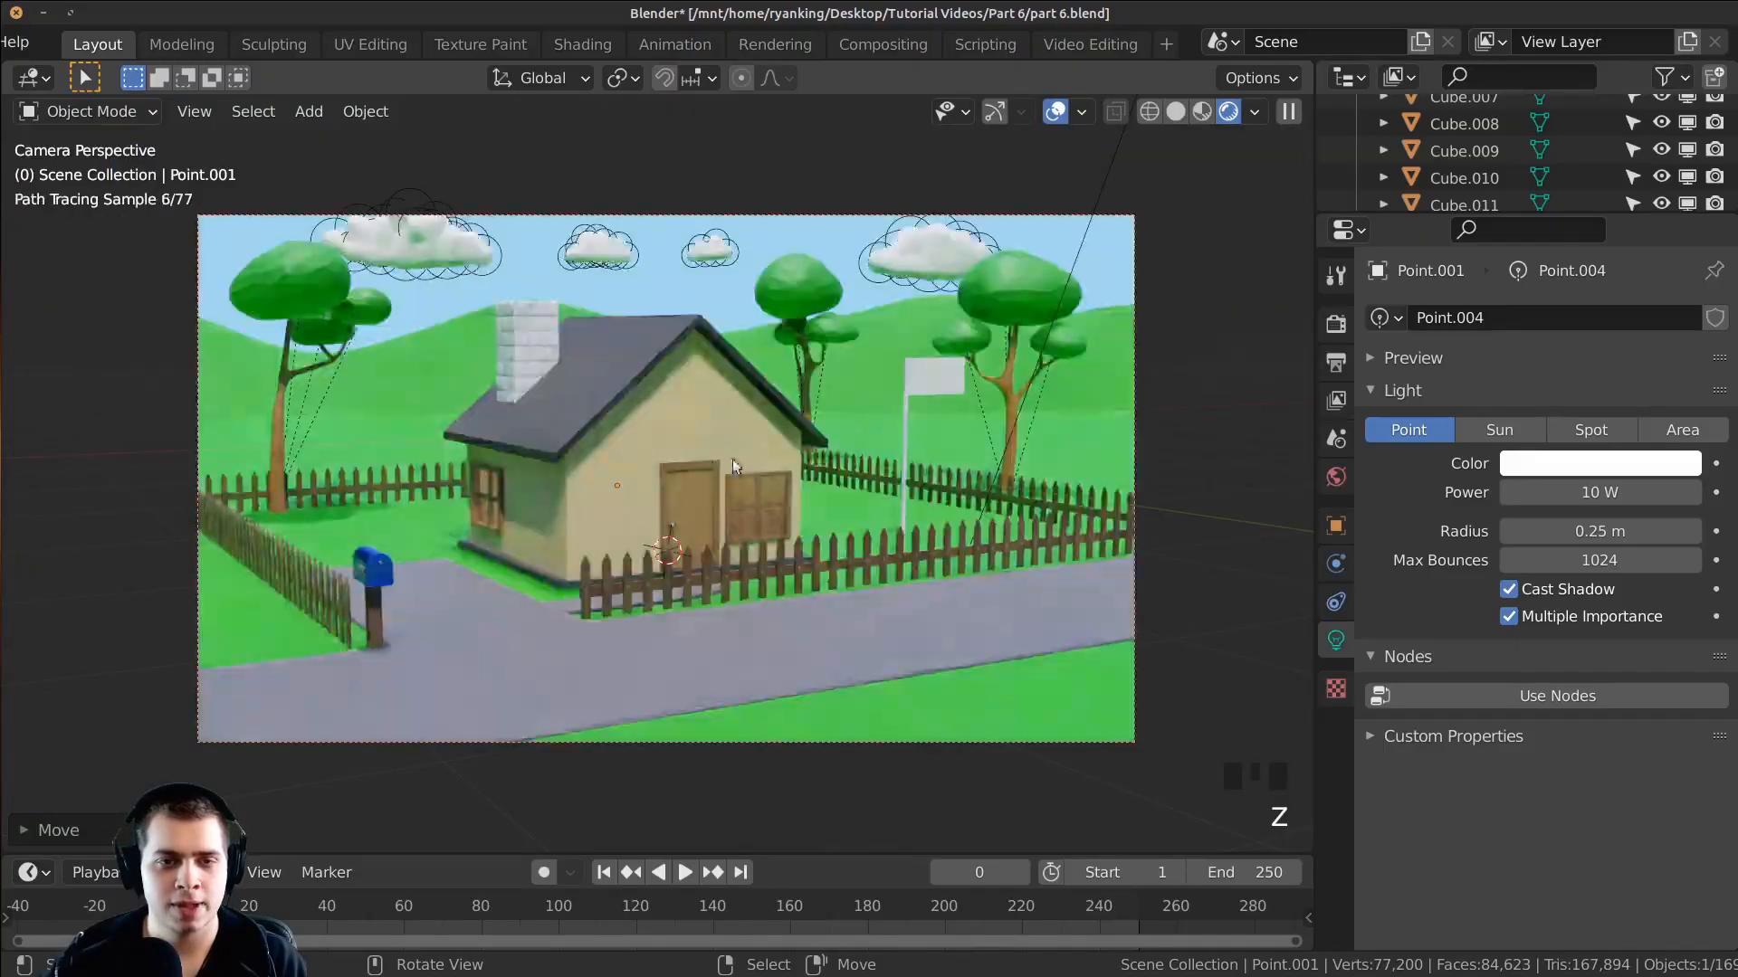
pyautogui.keyDown('shift'); pyautogui.moveTo(827, 583); pyautogui.dragTo(805, 398, button='middle'); pyautogui.keyUp('shift')
pyautogui.scroll(4, 834, 476)
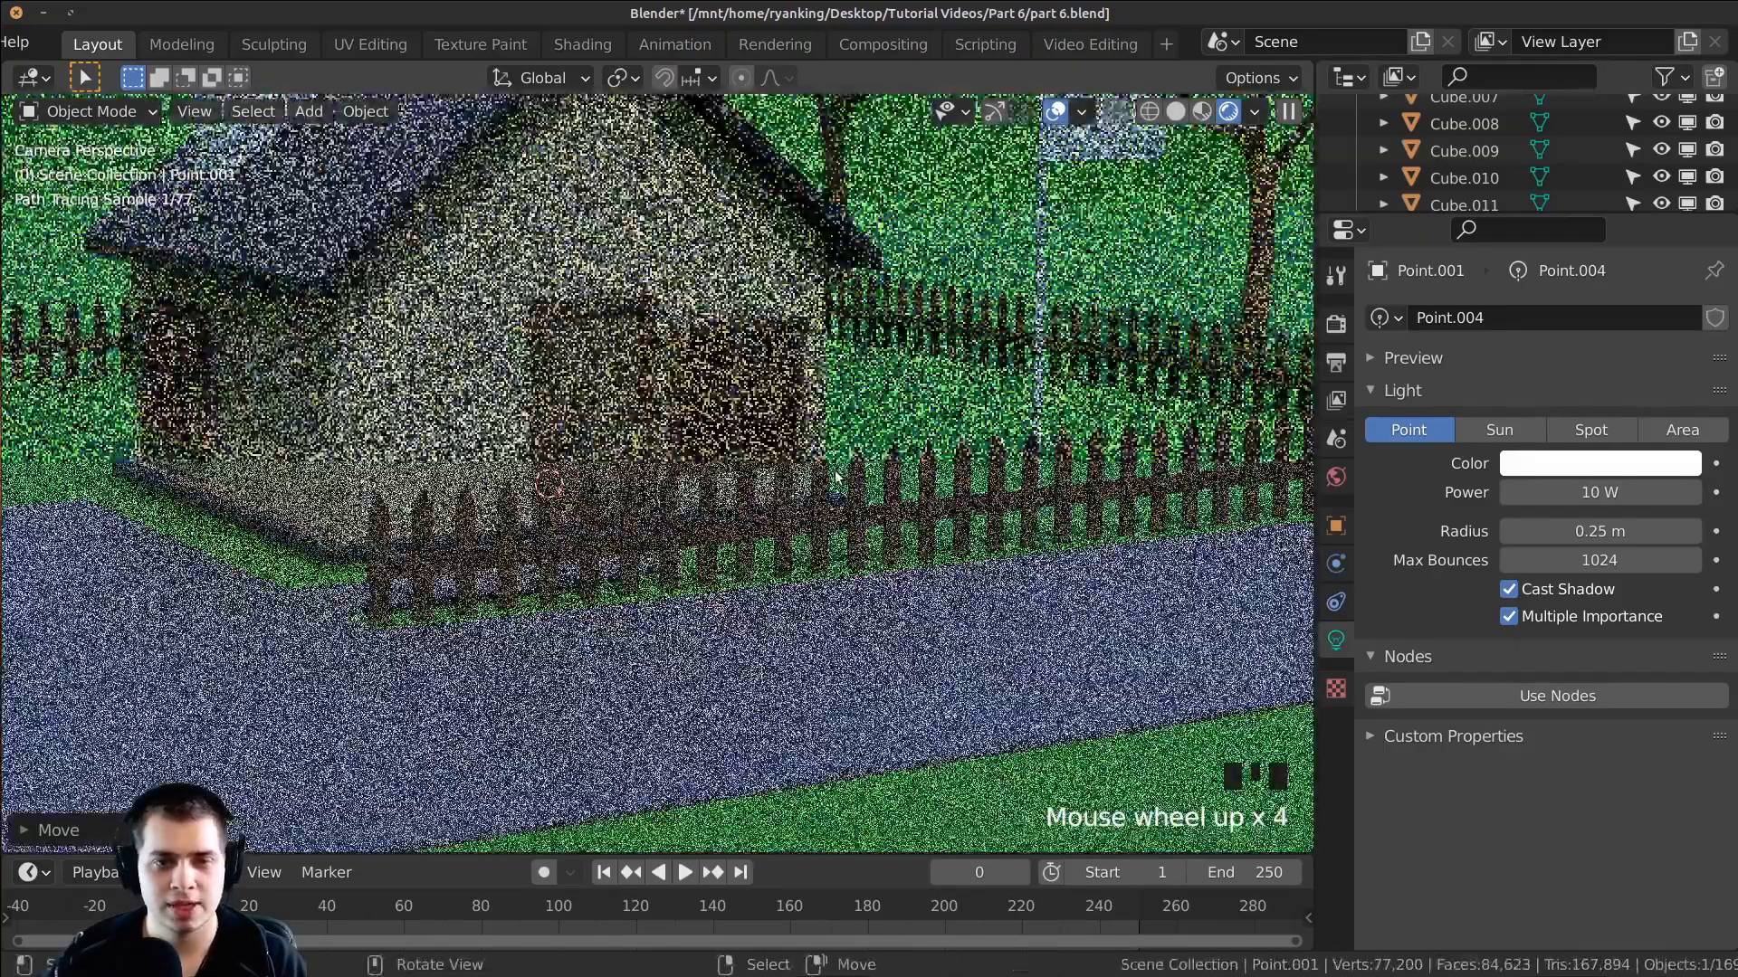
pyautogui.scroll(4, 800, 382)
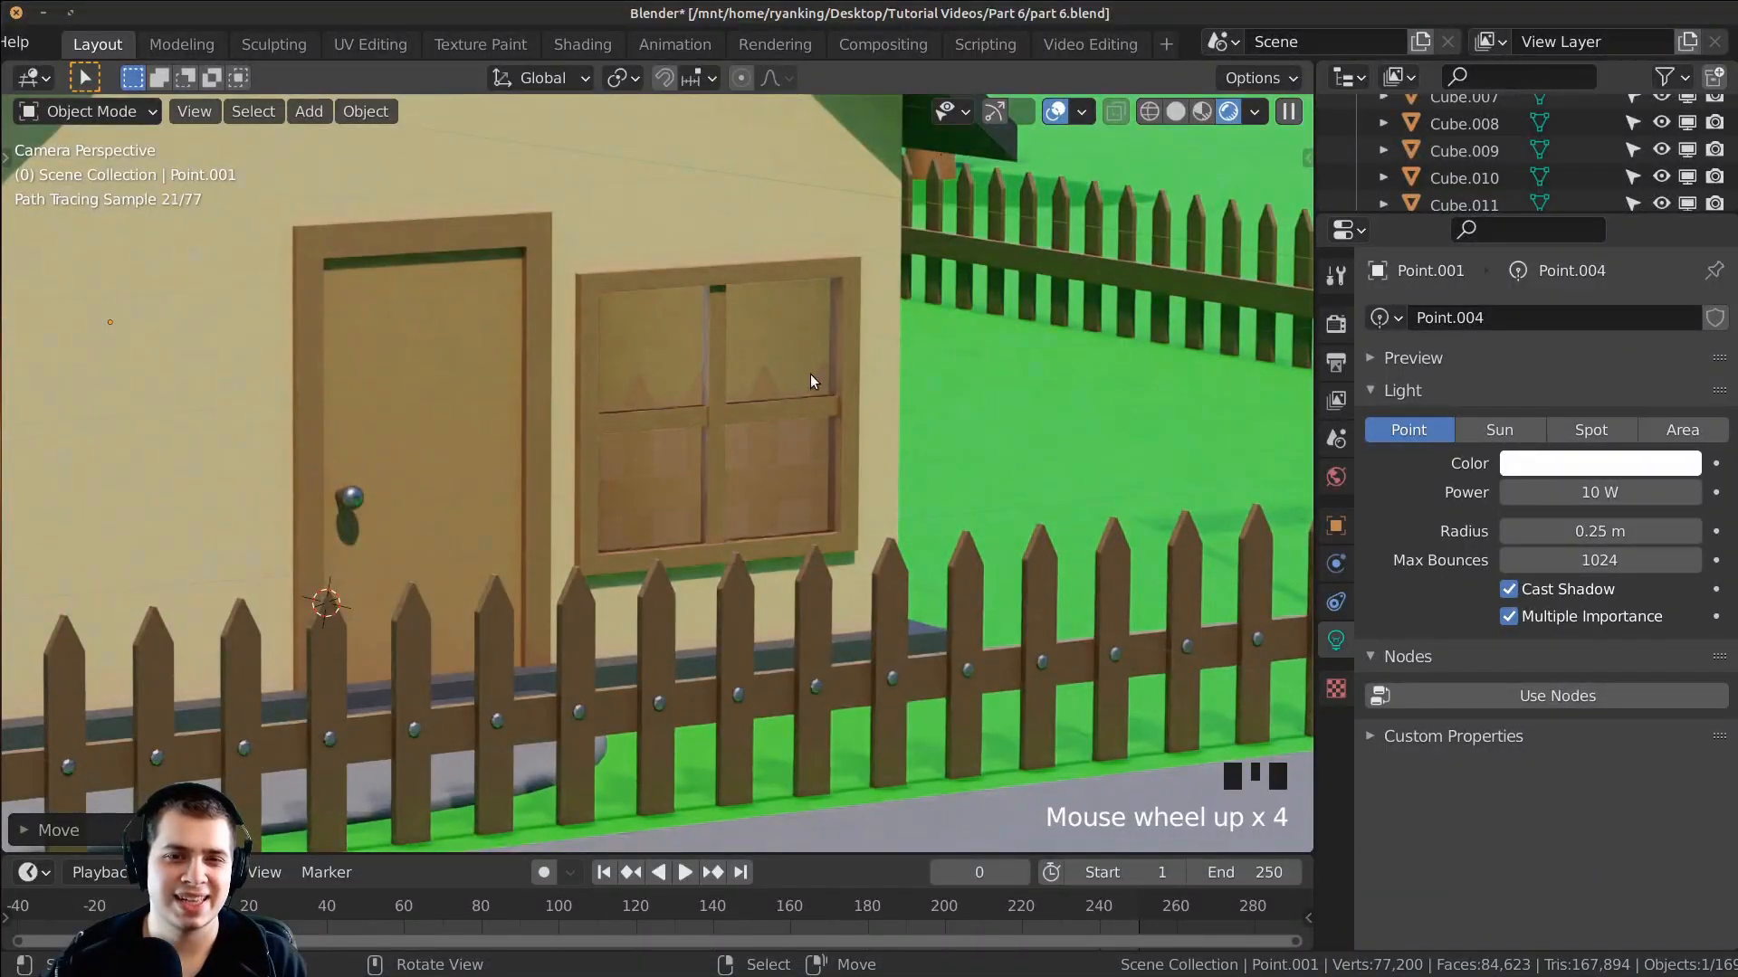
# Step: Set the interior point light's power to 6 W and check the window on the house's side wall
pyautogui.moveTo(1600, 492); pyautogui.dragTo(1512, 498)
pyautogui.click(1512, 496)
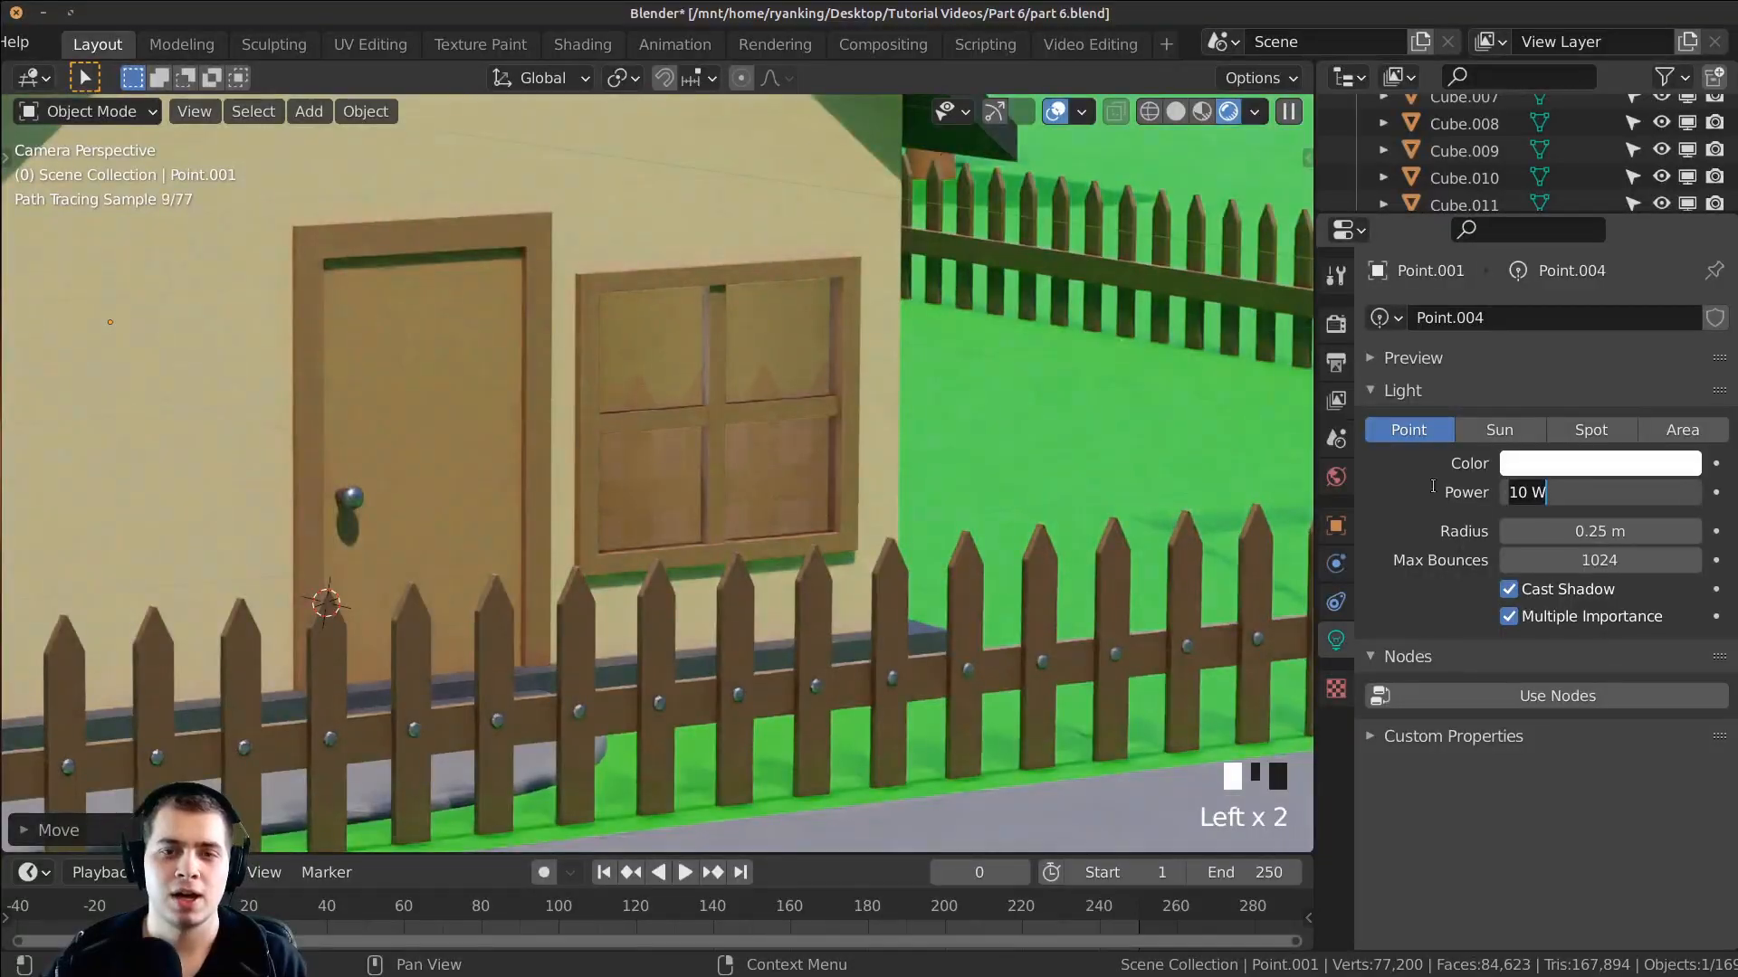
pyautogui.write('5')
pyautogui.press('Return')
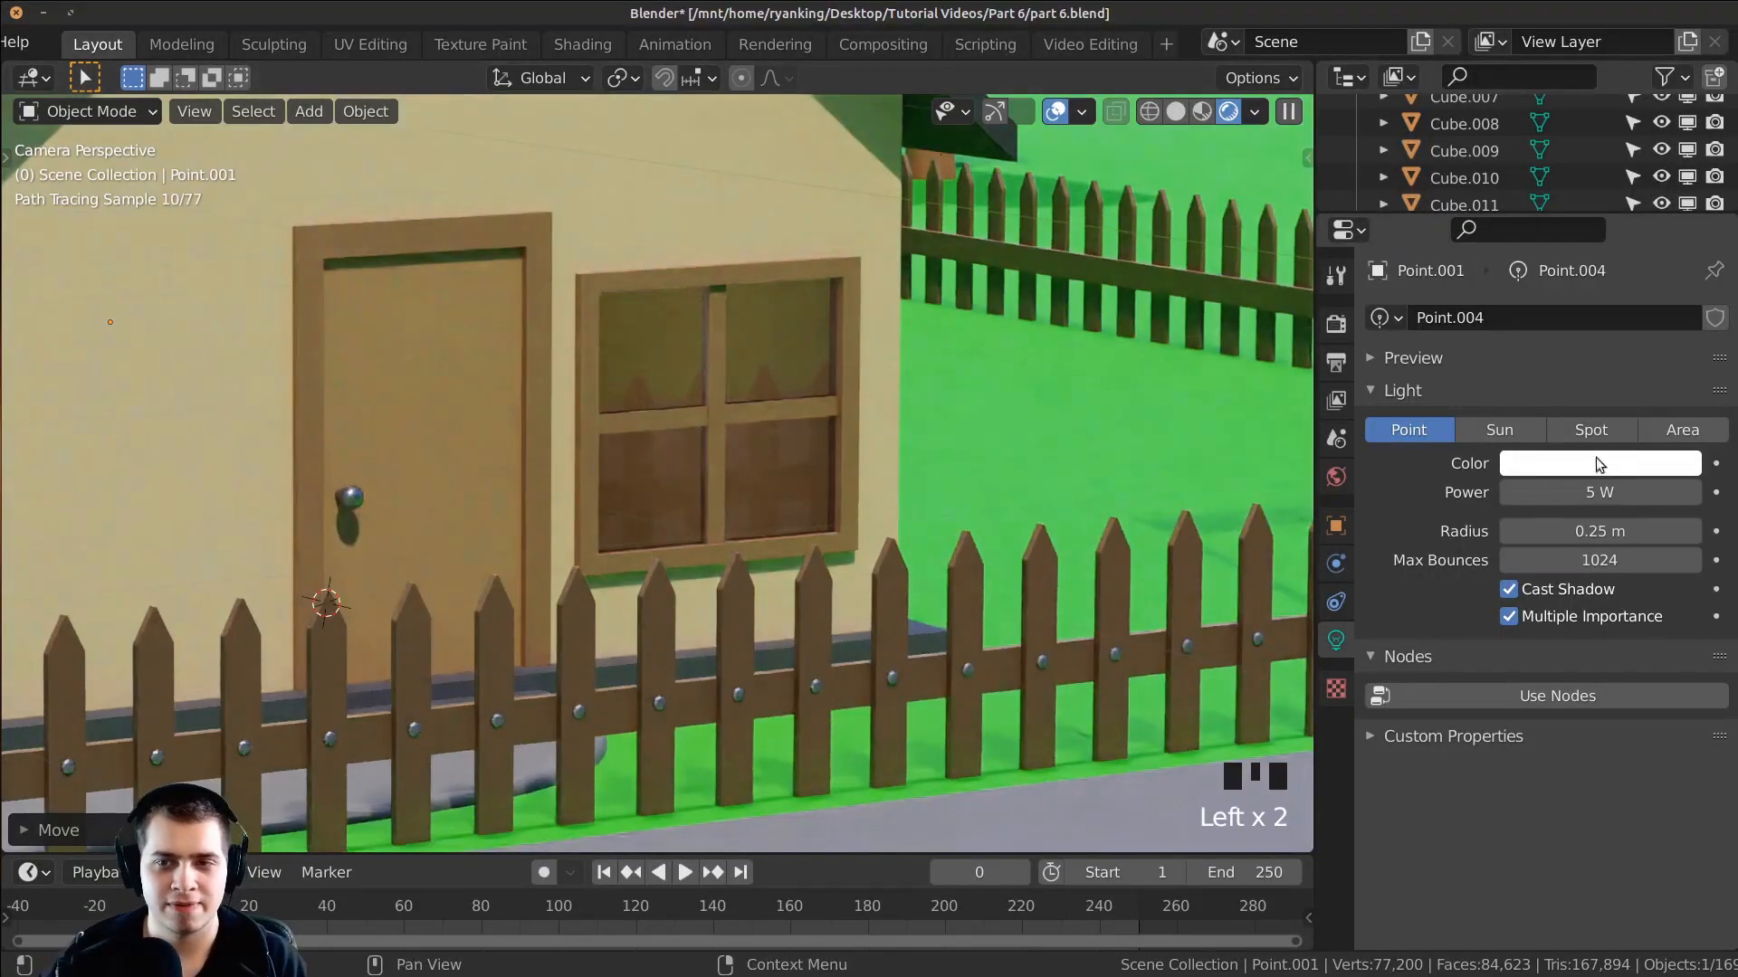
pyautogui.click(1599, 493)
pyautogui.write('6')
pyautogui.press('Return')
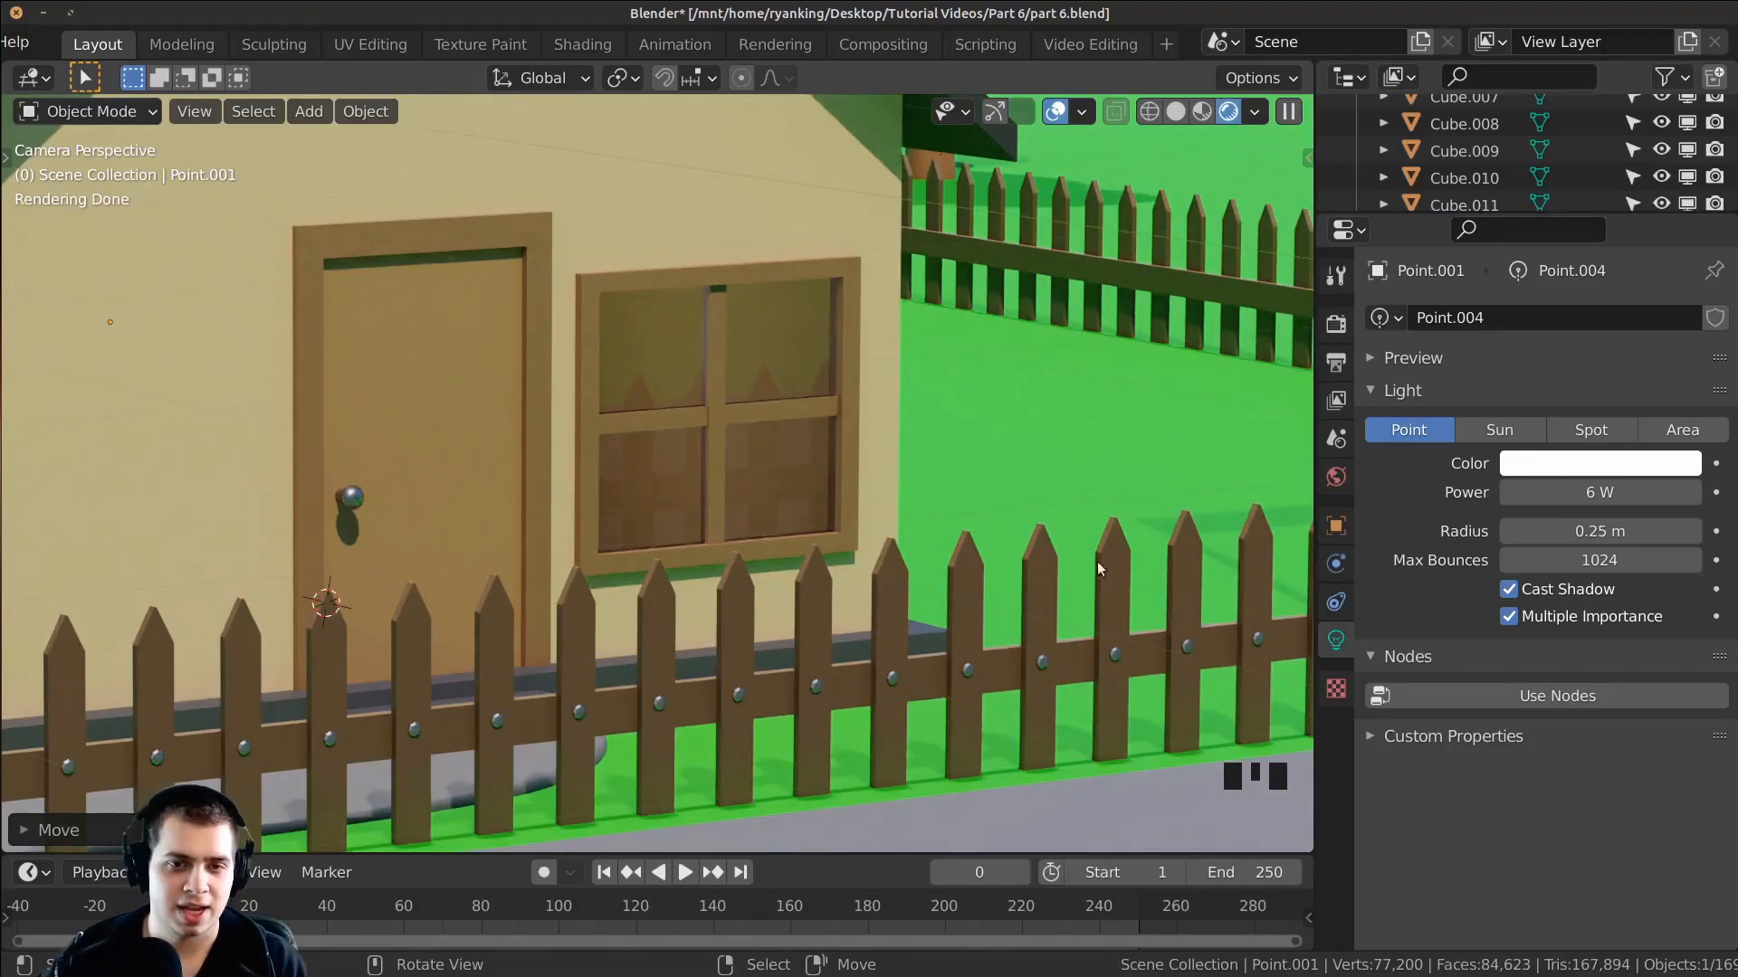
pyautogui.scroll(-4, 657, 473)
pyautogui.keyDown('shift'); pyautogui.moveTo(156, 383); pyautogui.dragTo(768, 362, button='middle'); pyautogui.keyUp('shift')
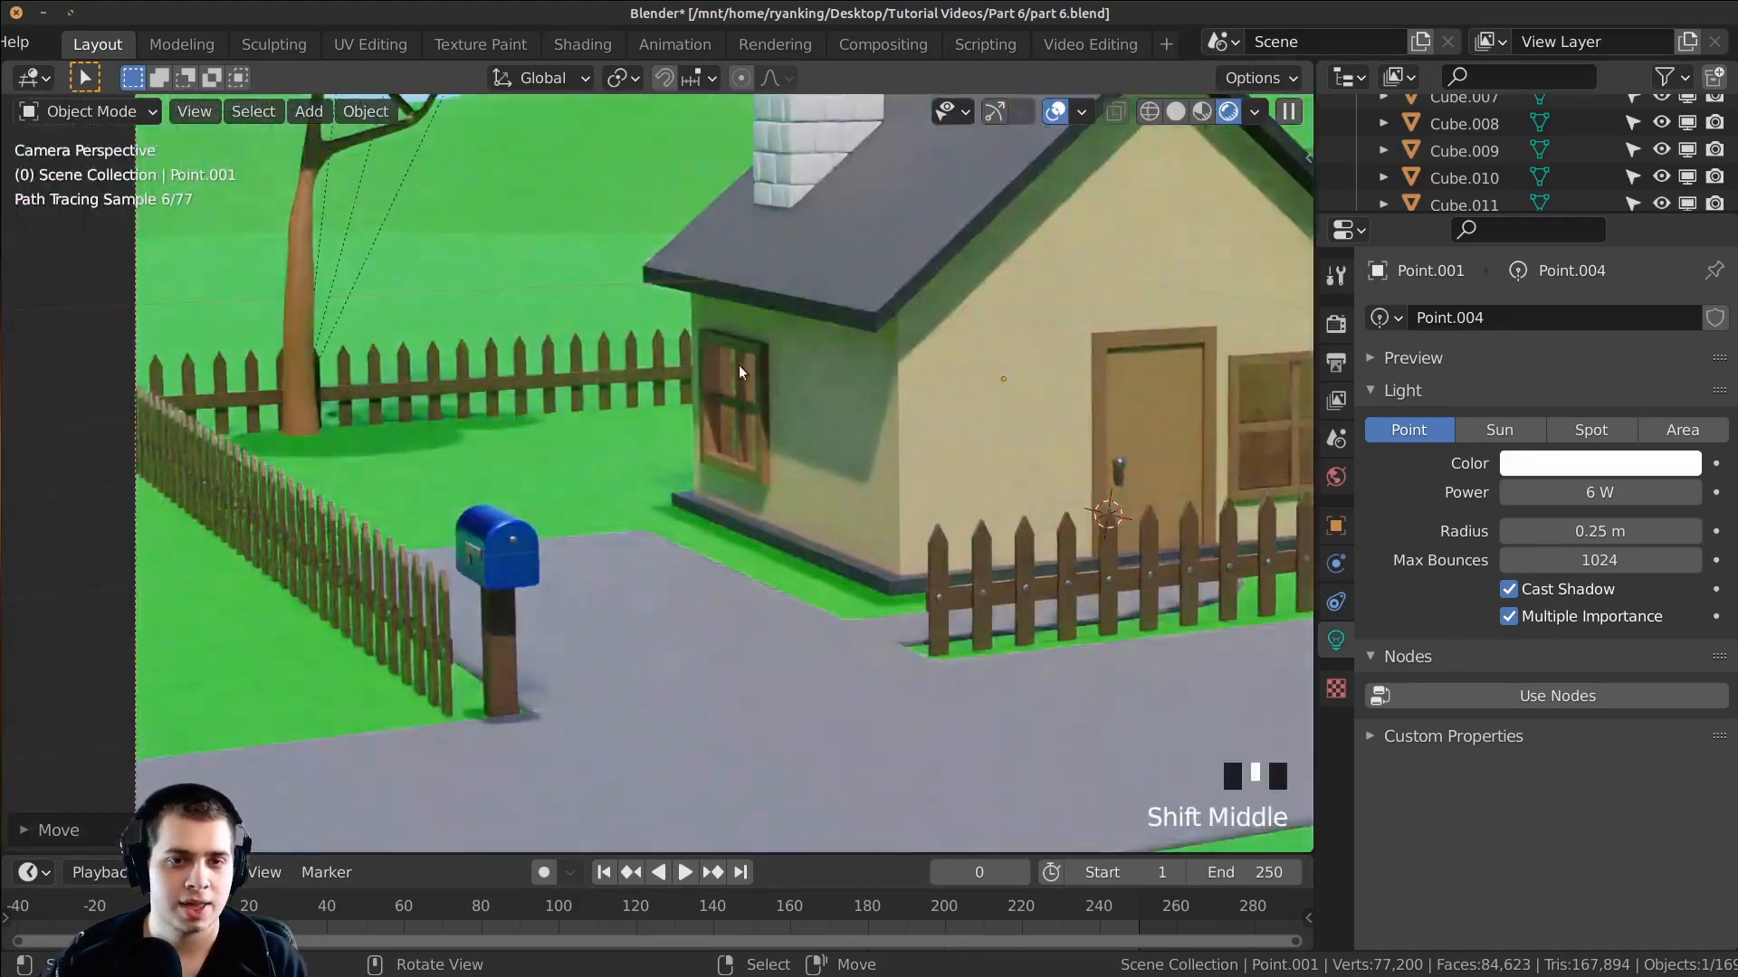
# Step: In the Shading workspace, create a new material for the flagpole and name it Poll
pyautogui.click(585, 43)
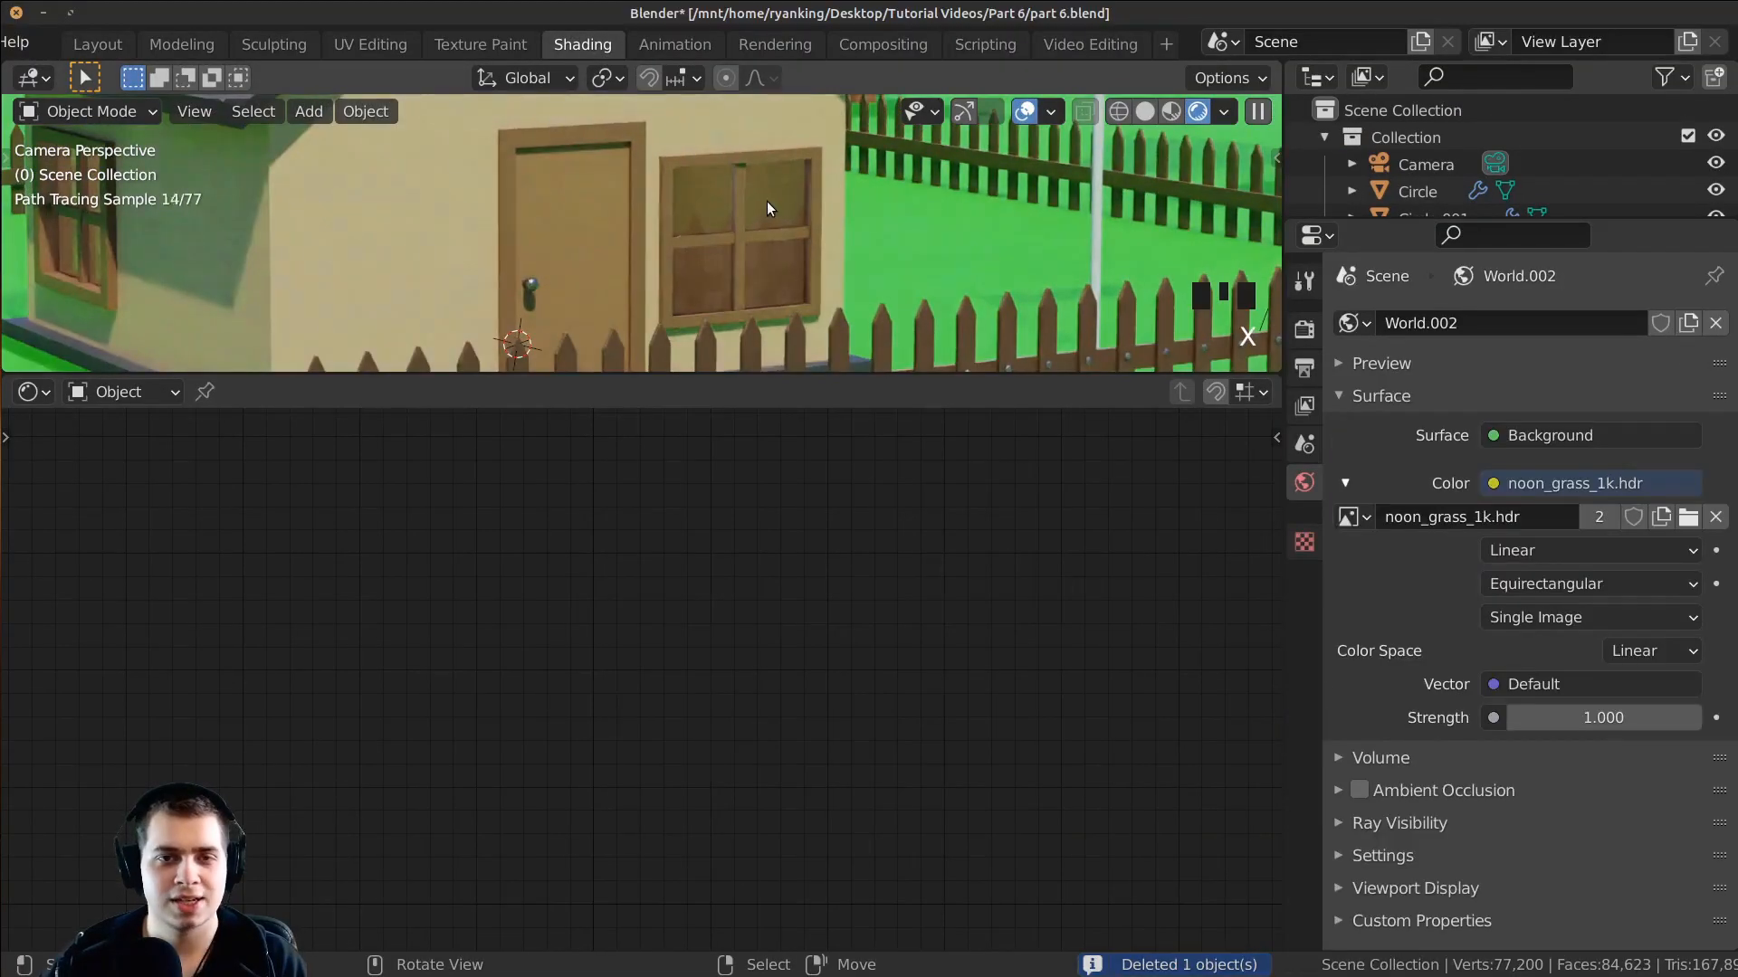
pyautogui.click(768, 202)
pyautogui.hotkey('shift', 'd')
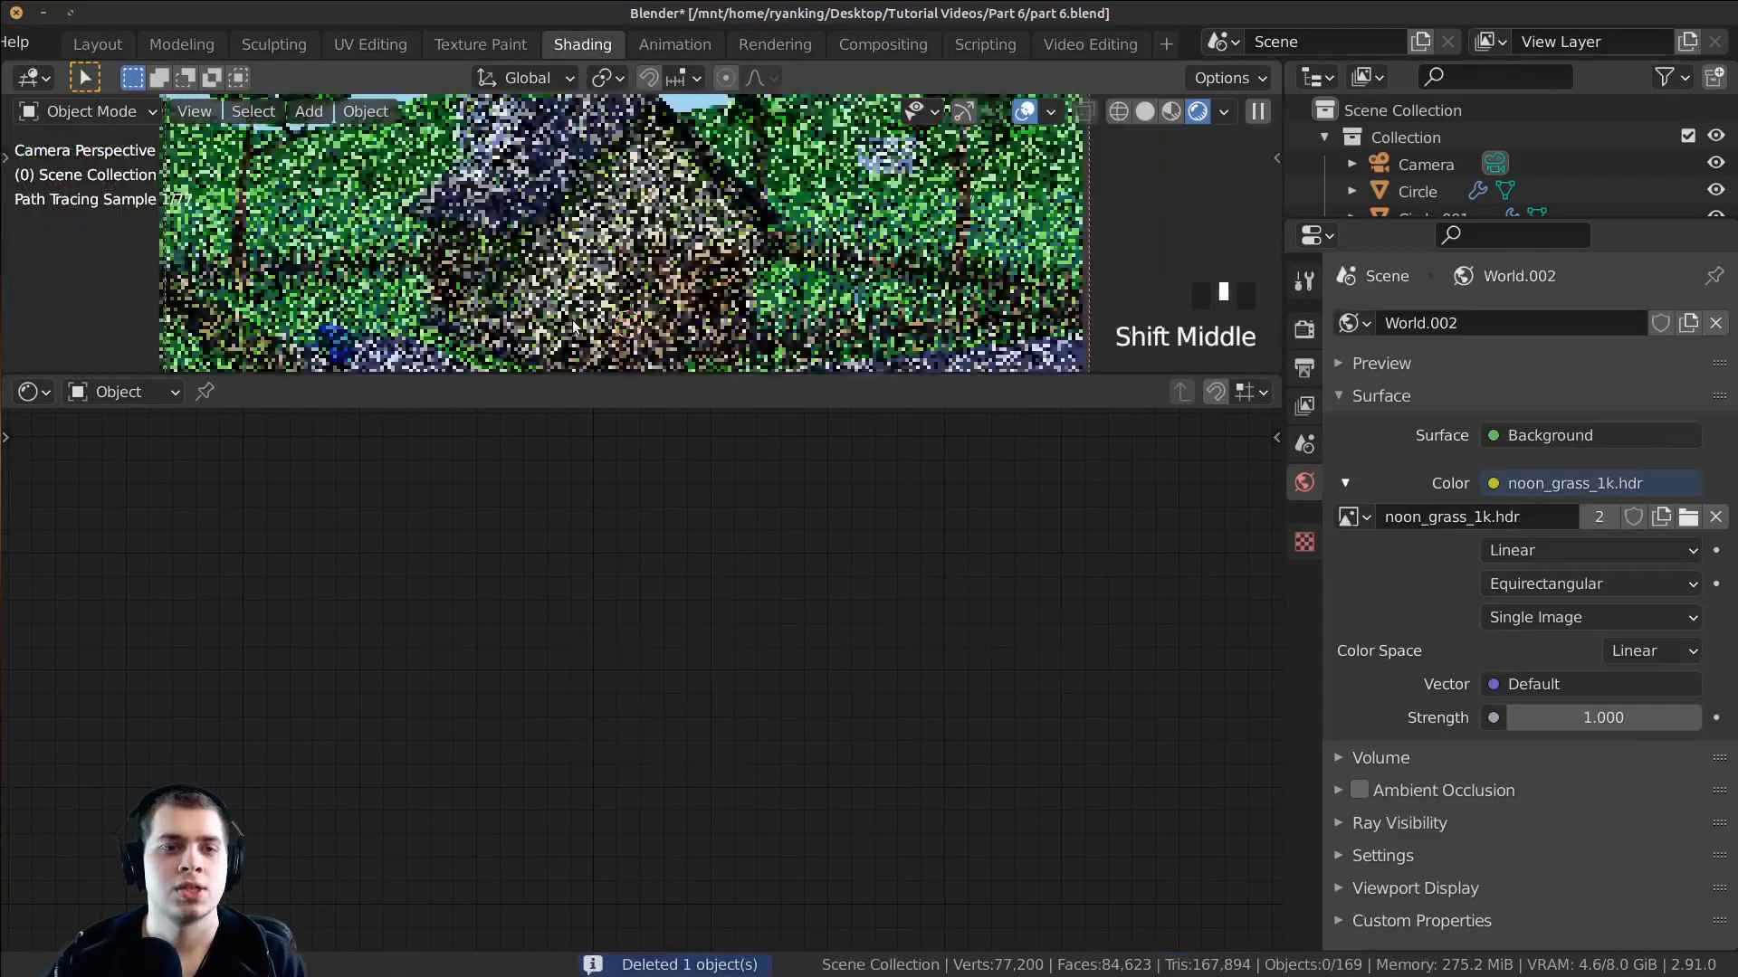
pyautogui.keyDown('shift'); pyautogui.moveTo(573, 303); pyautogui.dragTo(496, 331, button='middle'); pyautogui.keyUp('shift')
pyautogui.scroll(4, 791, 193)
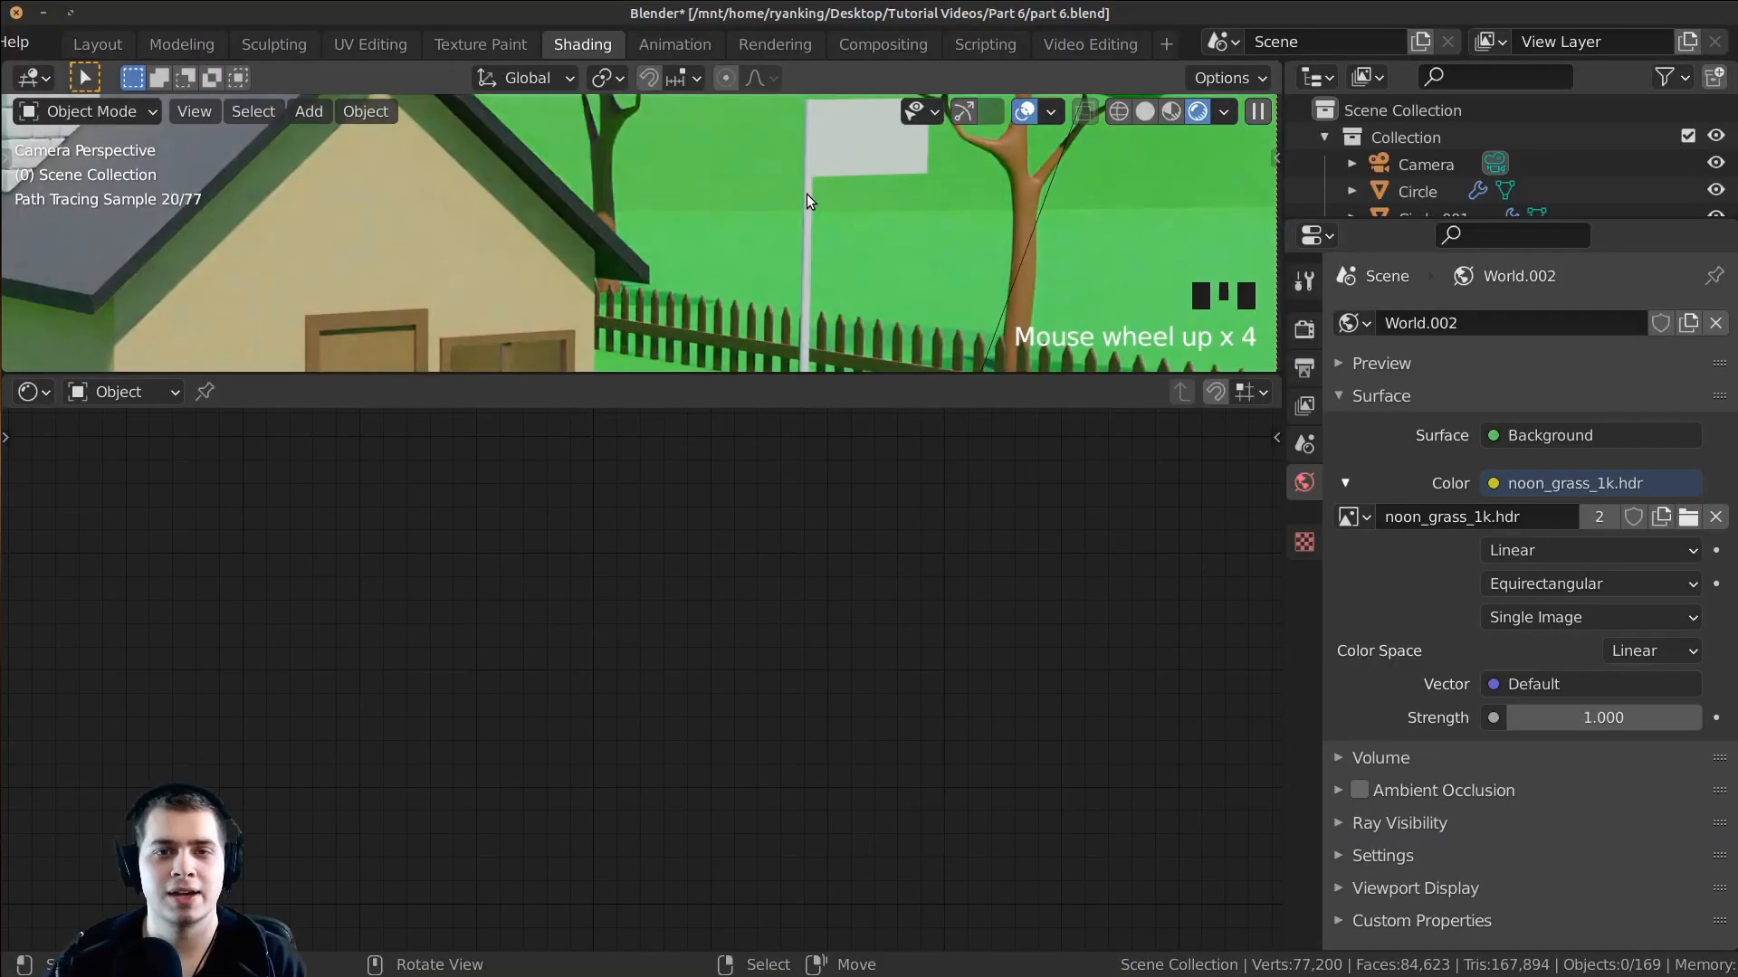
pyautogui.rightClick(806, 194)
pyautogui.click(698, 392)
pyautogui.click(757, 392)
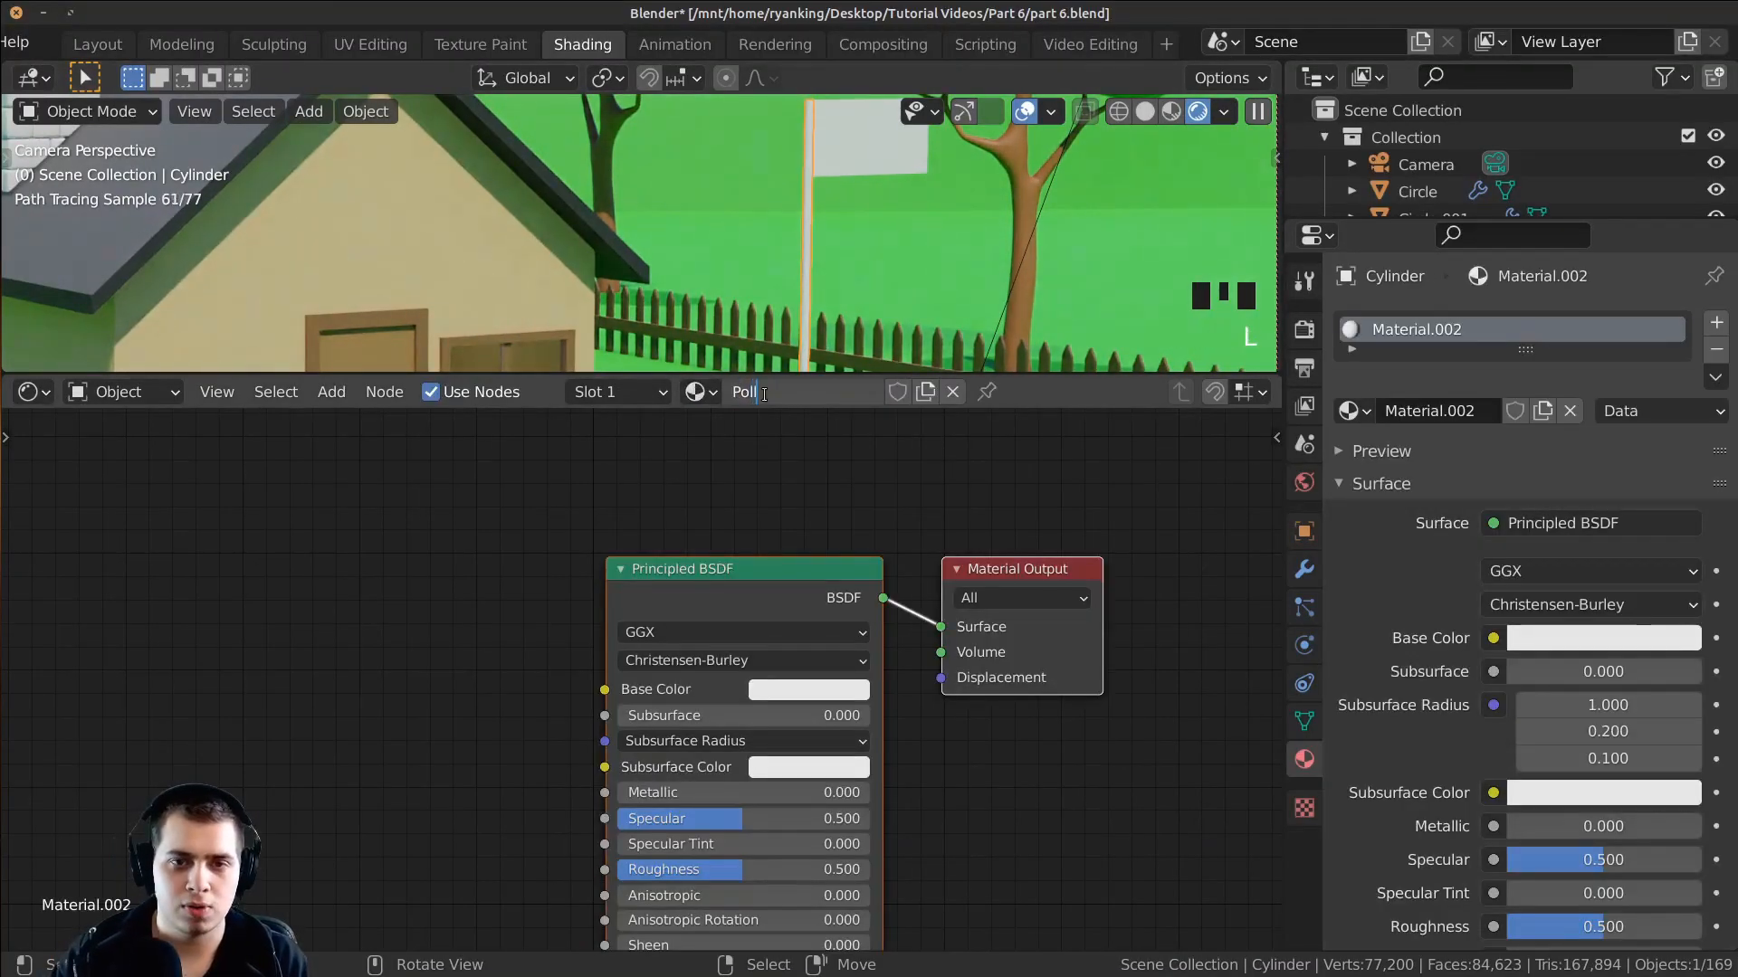
pyautogui.write('Poll')
pyautogui.press('Return')
# Step: Darken the Poll material's base color to a dark grey
pyautogui.click(827, 686)
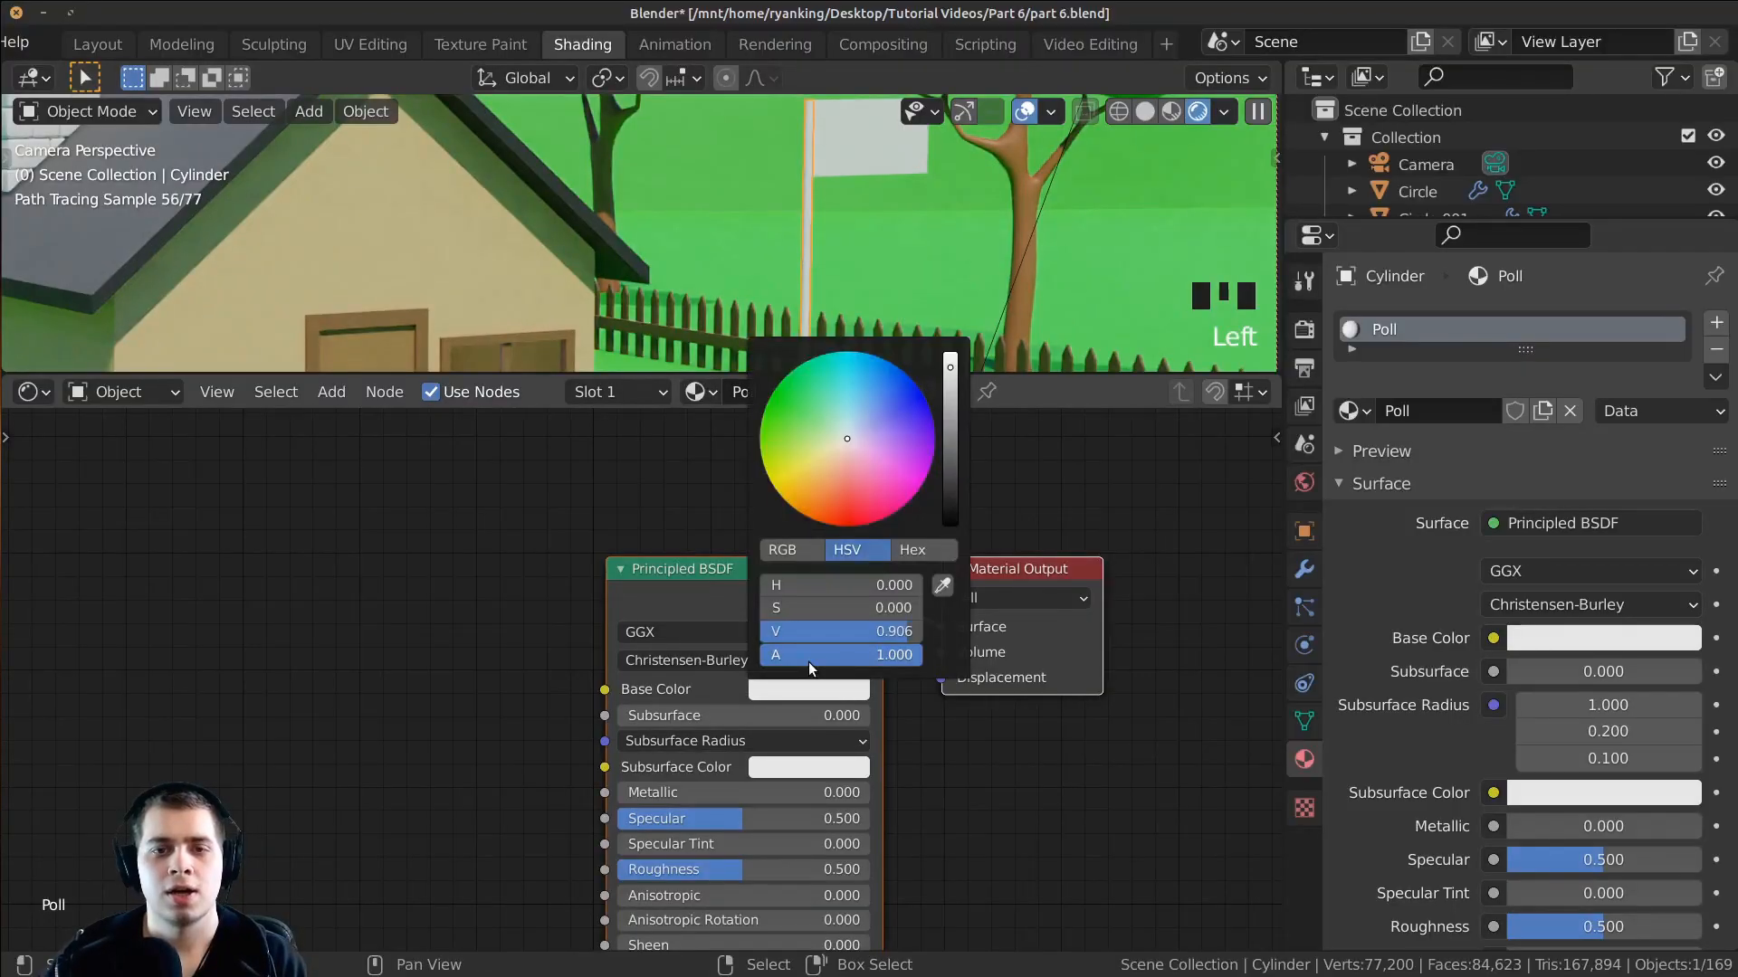
pyautogui.moveTo(814, 630); pyautogui.dragTo(778, 631)
pyautogui.moveTo(949, 475); pyautogui.dragTo(949, 471)
pyautogui.press('a')
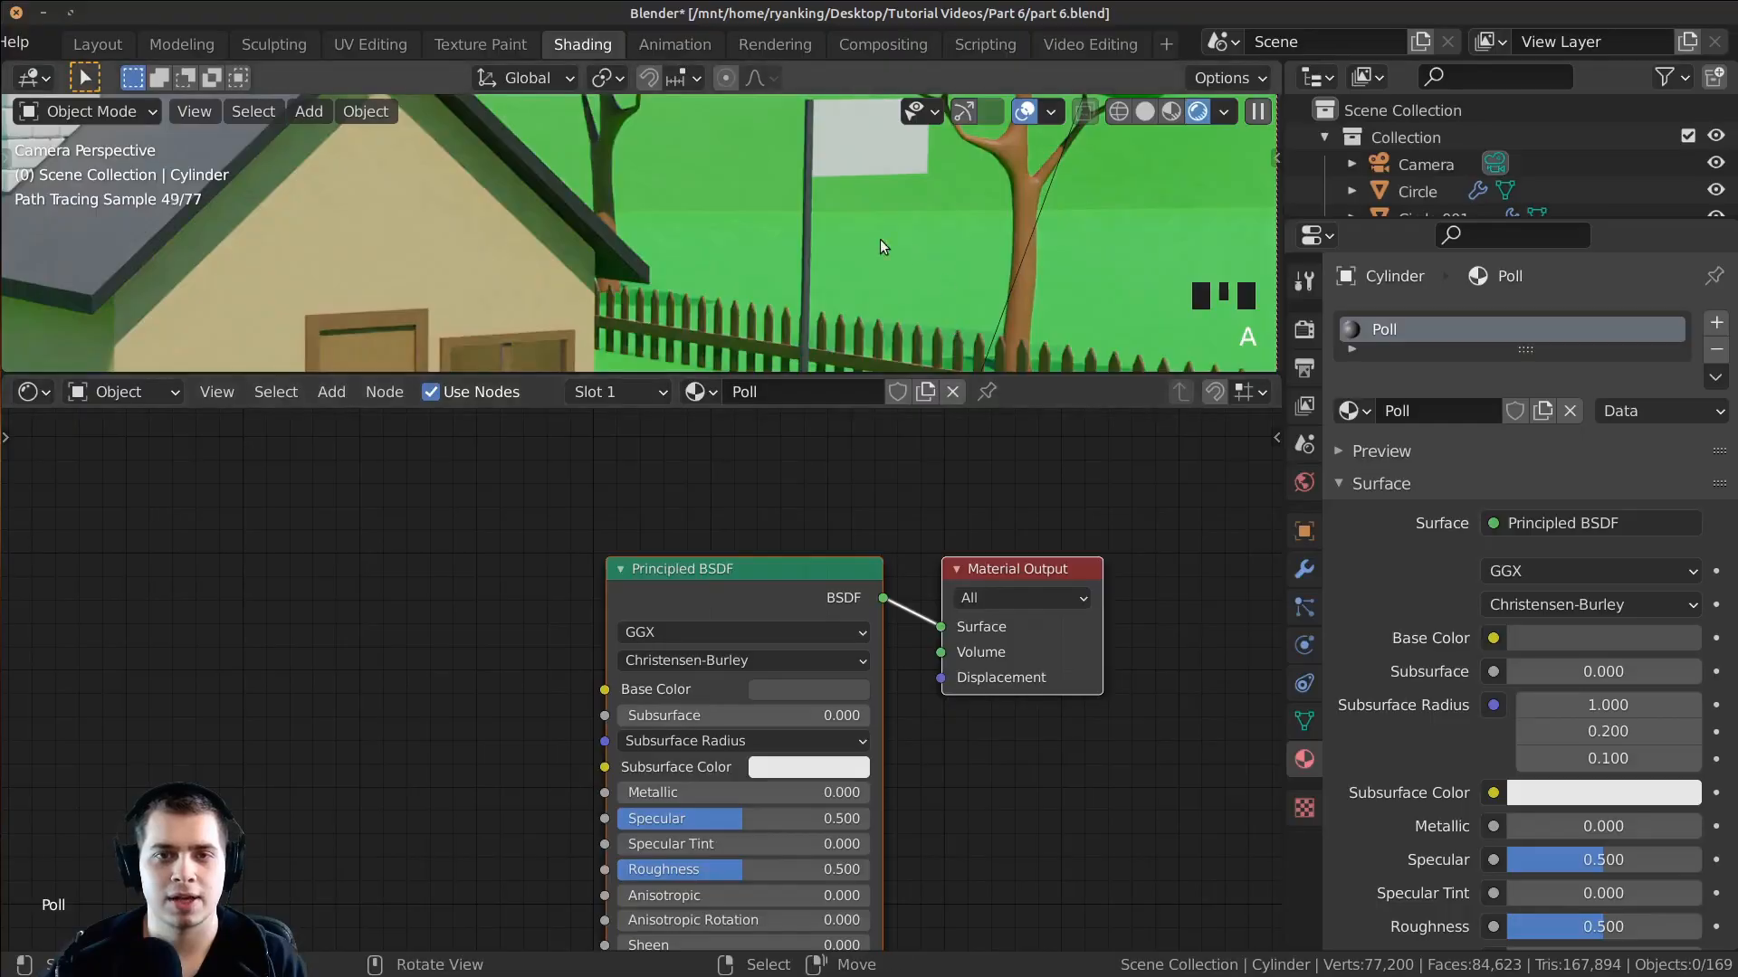
# Step: Select the flag and scale it up uniformly in the Layout workspace with Solid shading
pyautogui.click(895, 154)
pyautogui.scroll(-3, 894, 154)
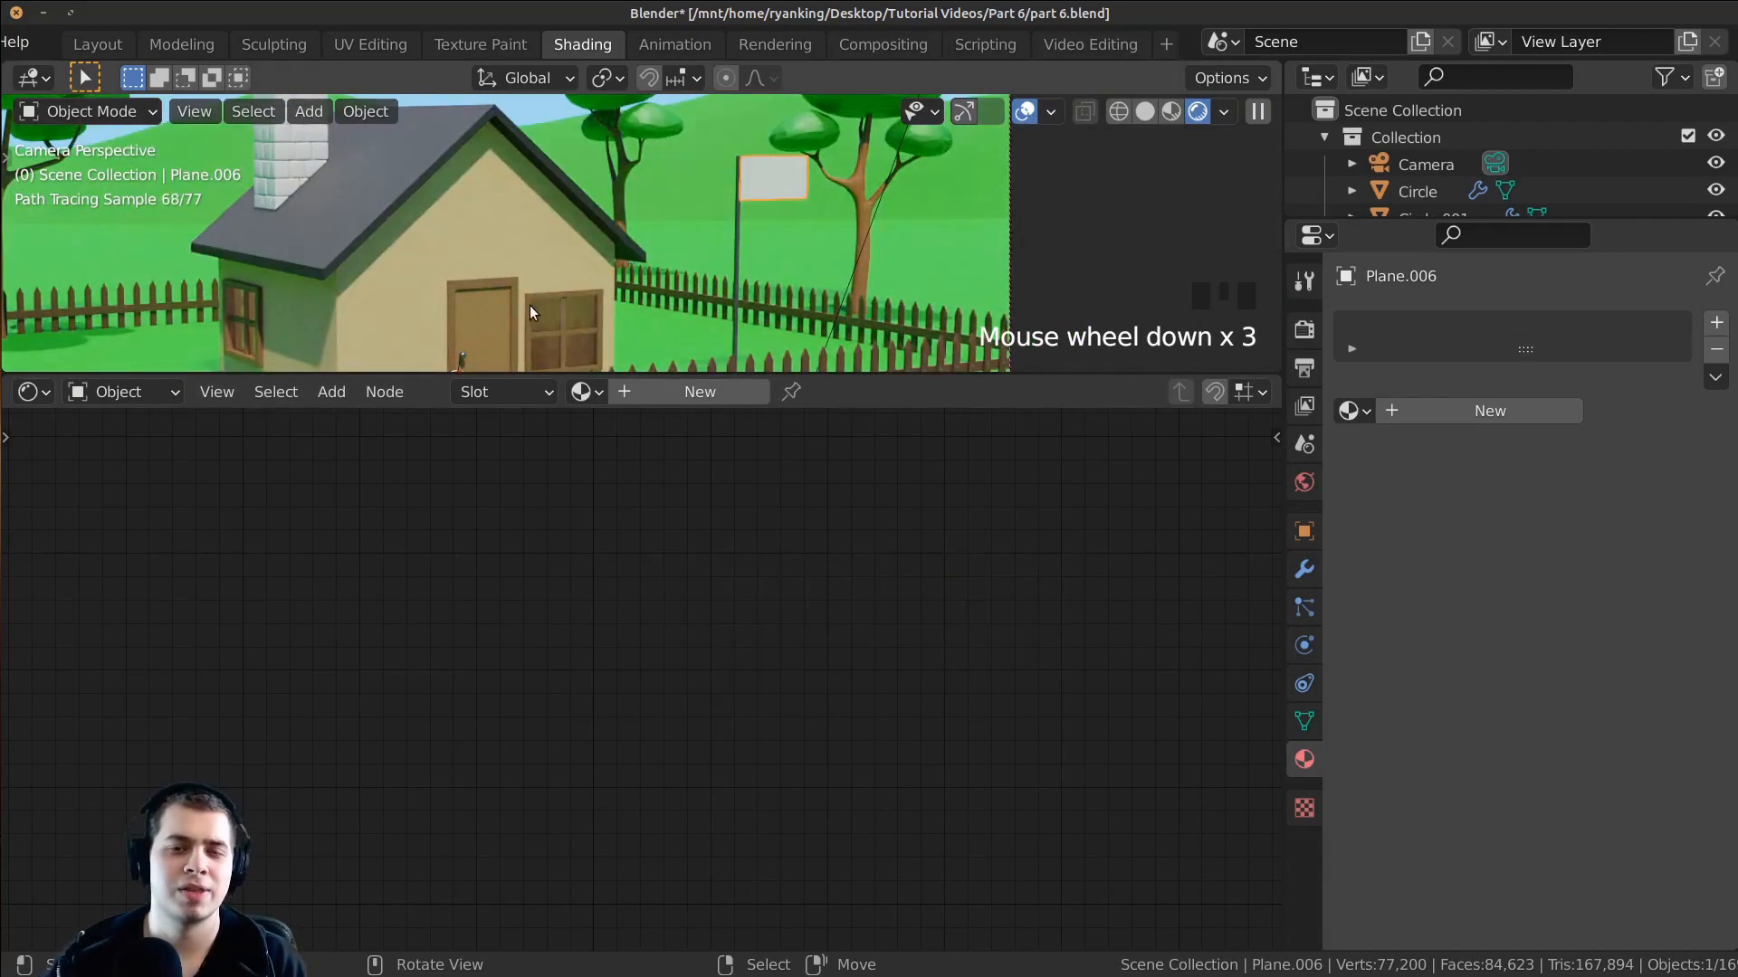
pyautogui.press('z')
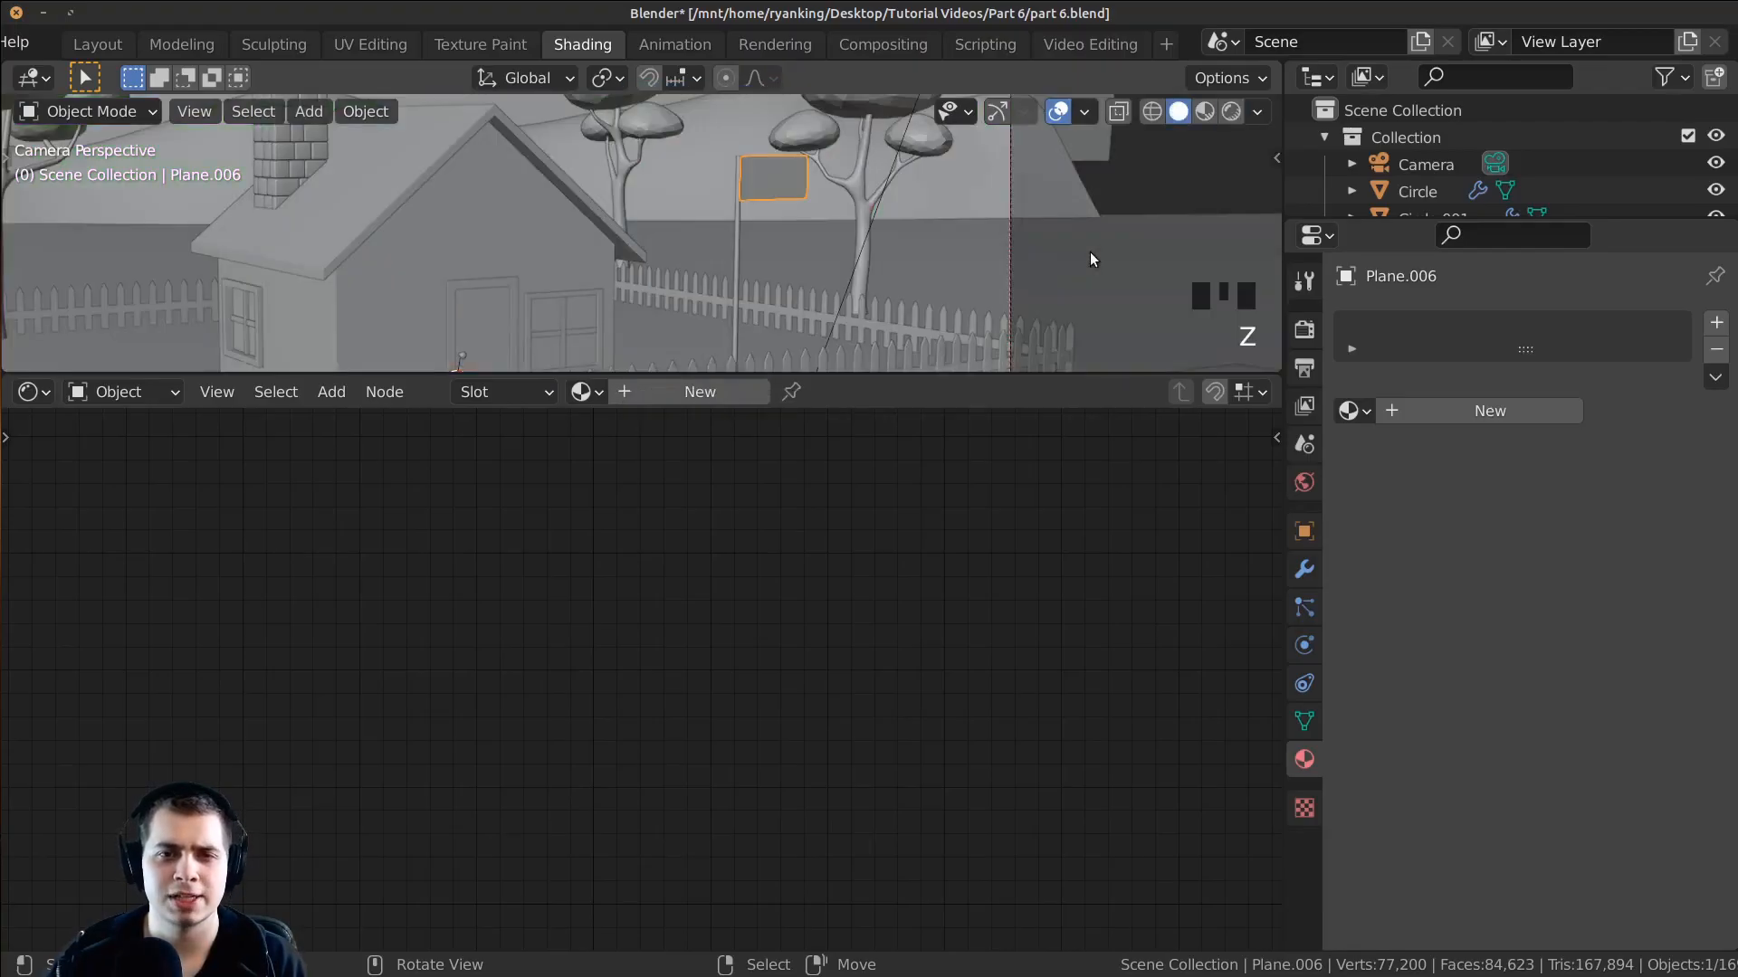
pyautogui.click(127, 47)
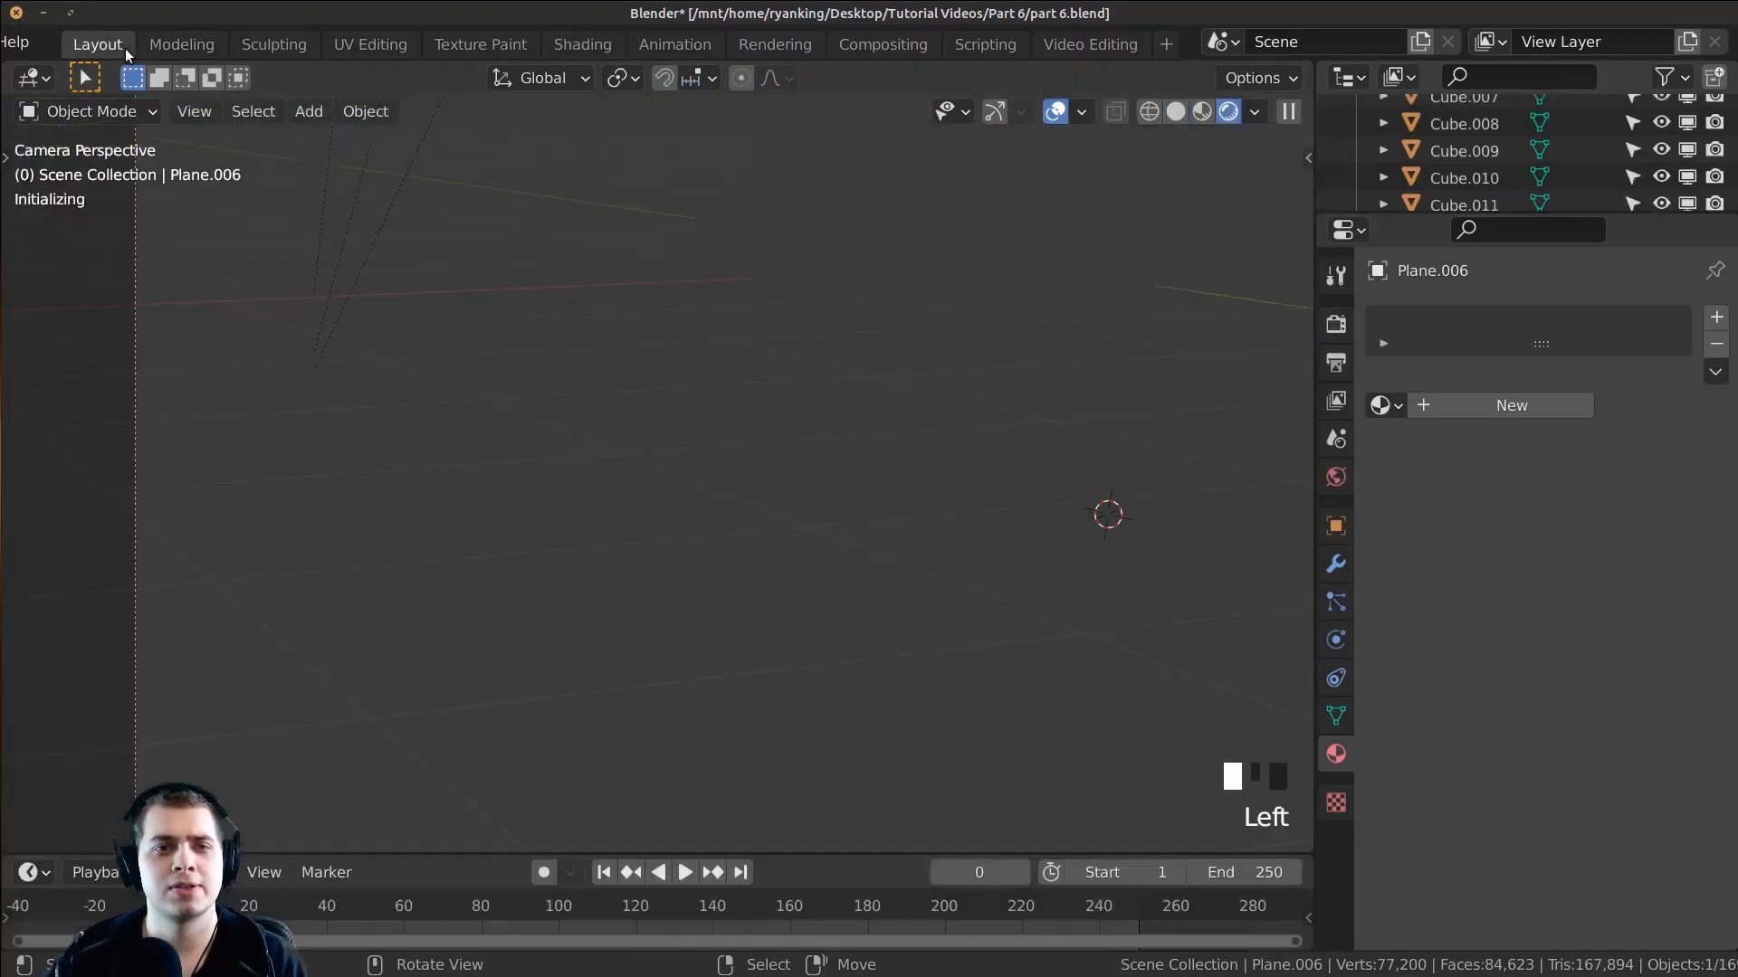
pyautogui.press('z')
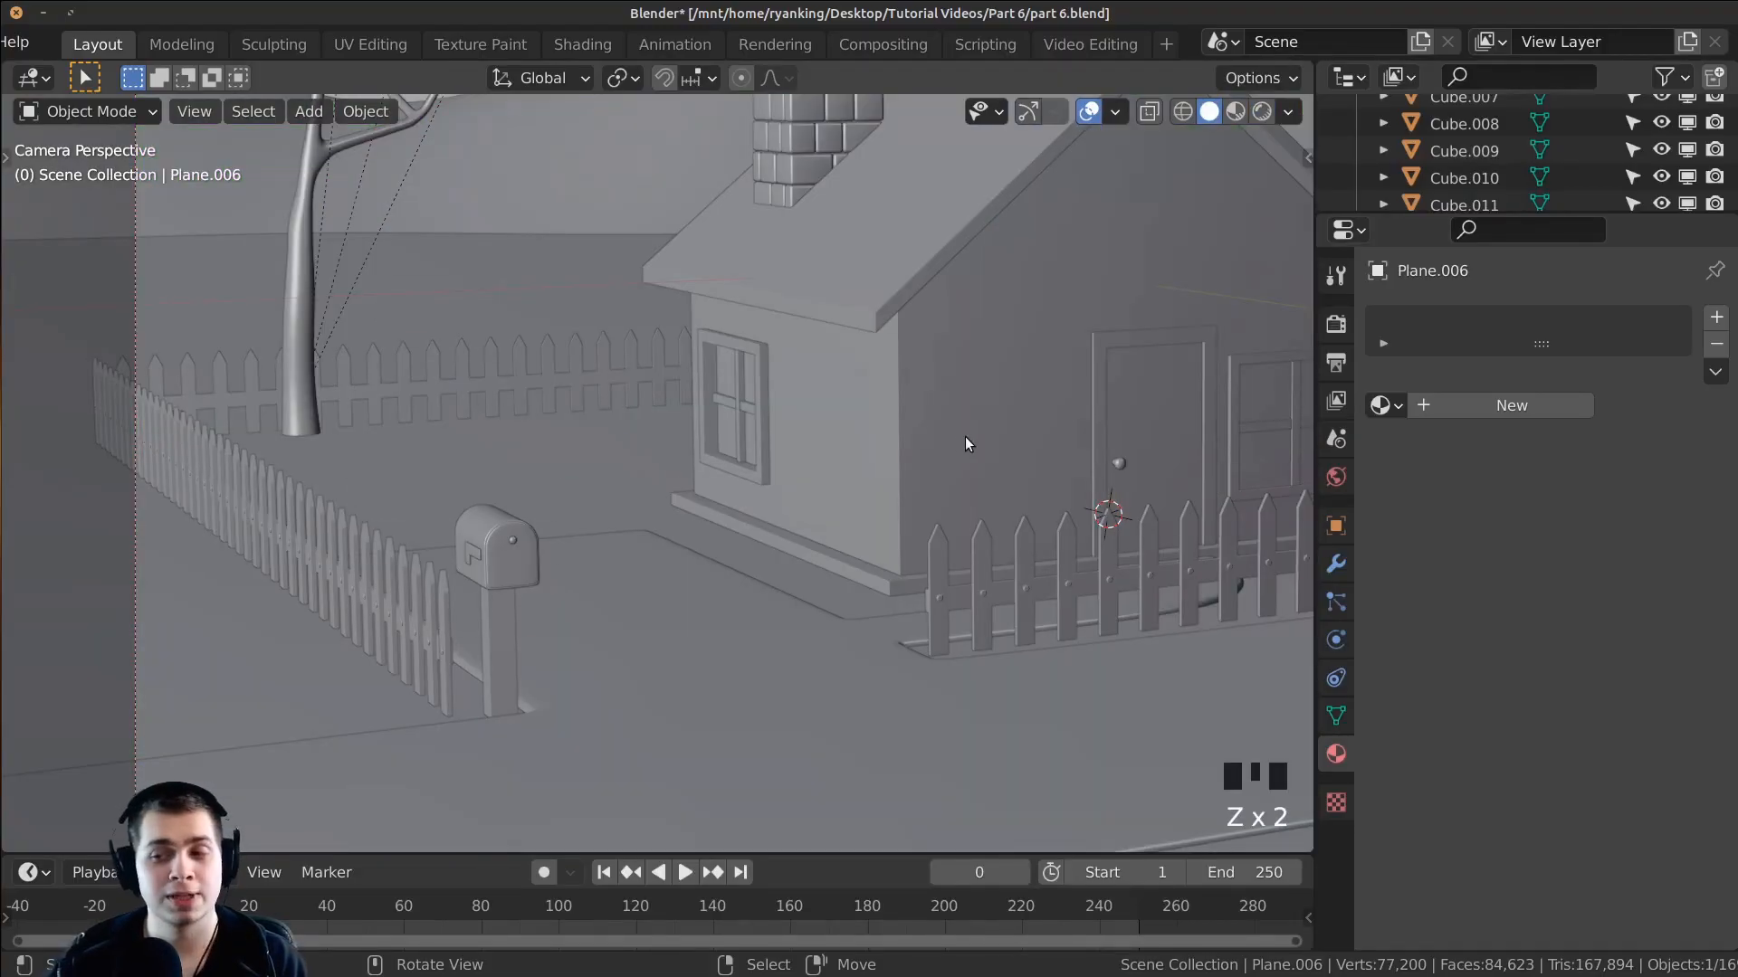
pyautogui.press('KP_Decimal')
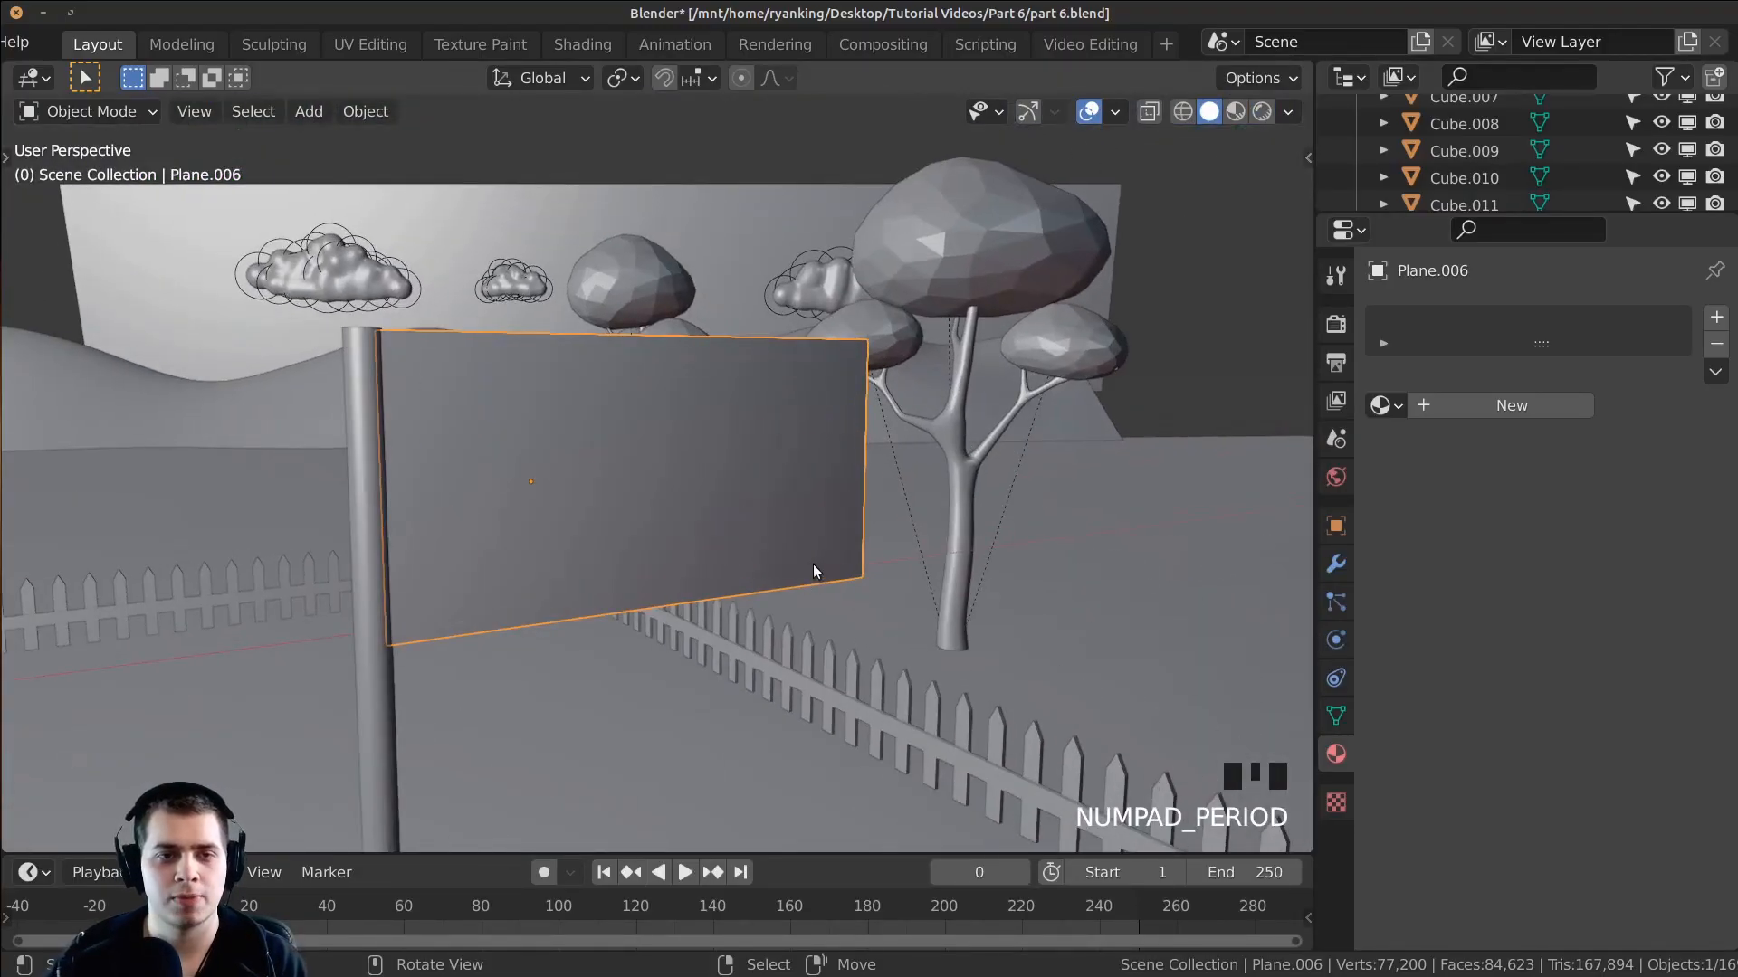
pyautogui.scroll(-4, 751, 582)
pyautogui.press('s')
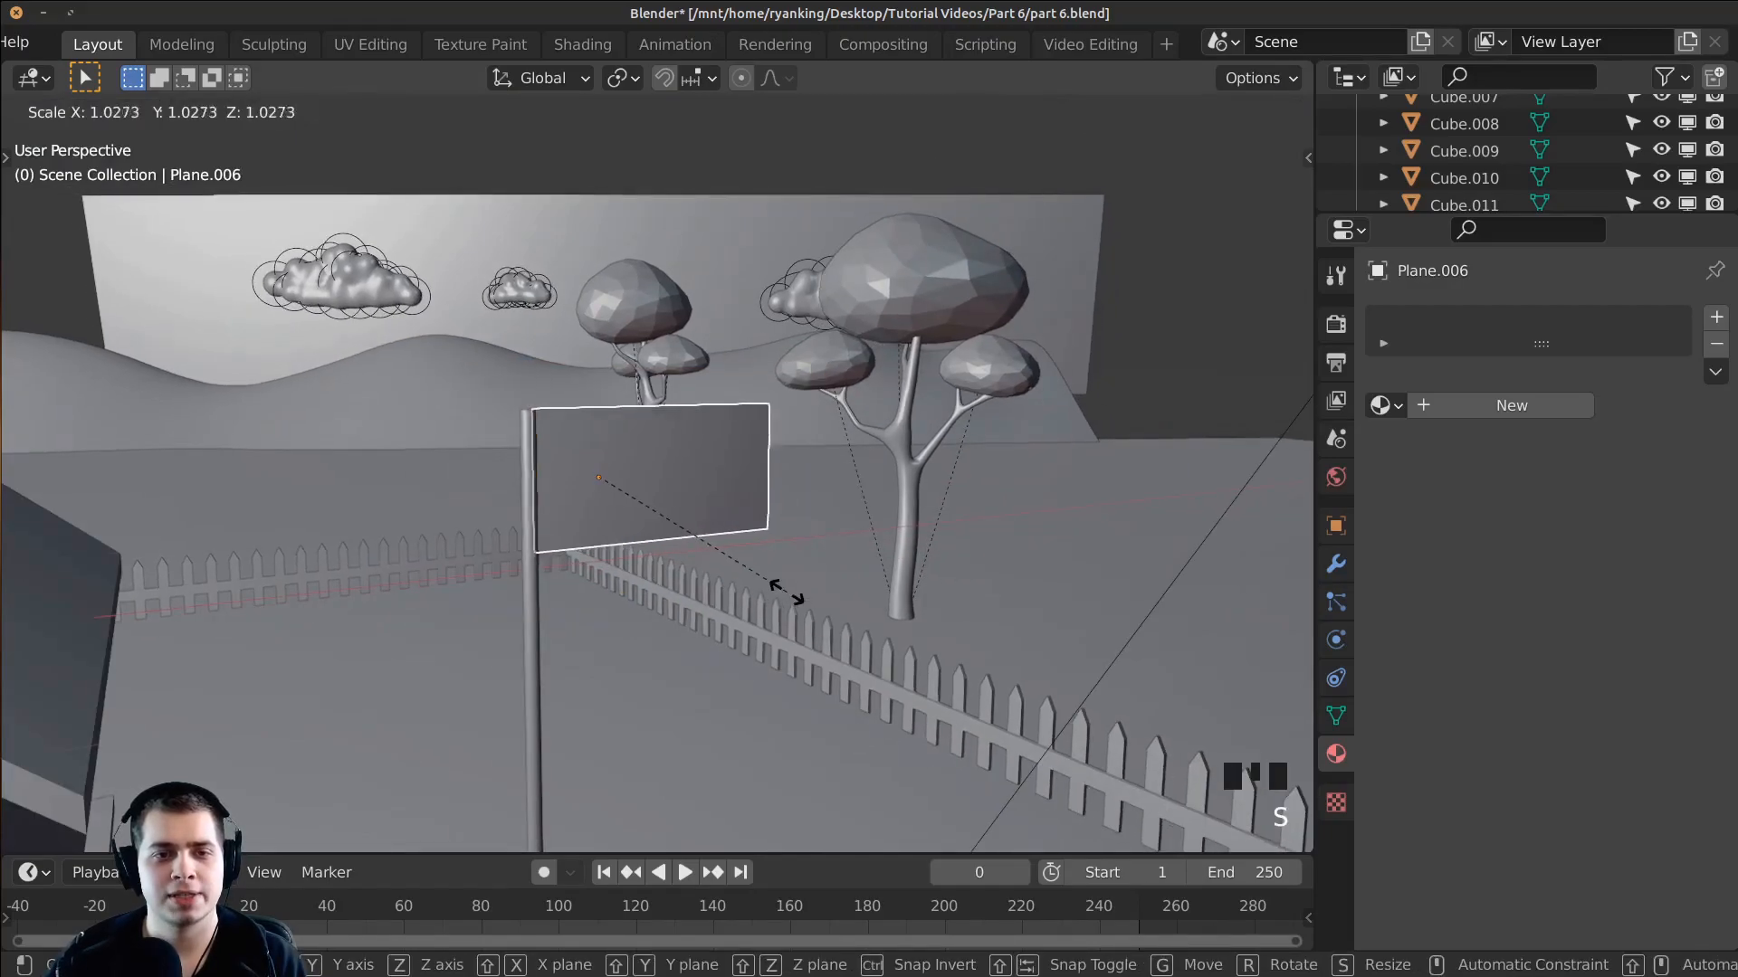
pyautogui.click(909, 621)
pyautogui.scroll(-4, 909, 620)
pyautogui.moveTo(909, 621); pyautogui.dragTo(734, 454, button='middle')
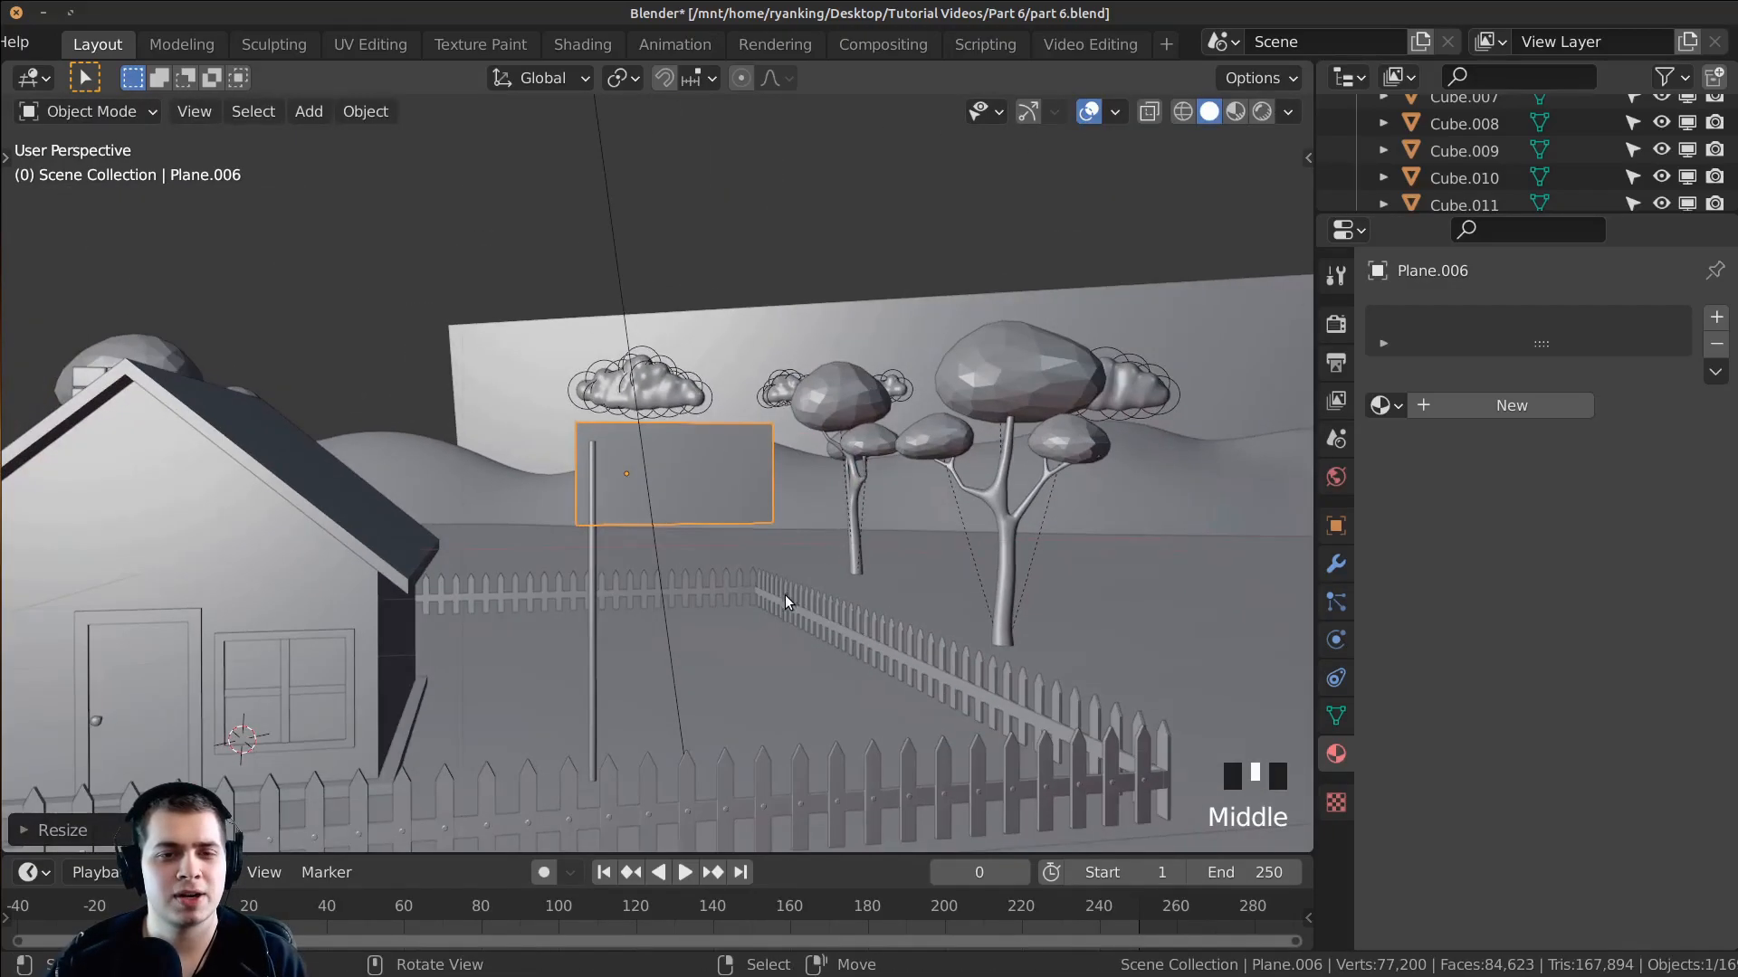
# Step: Move the enlarged flag so its inner edge sits against the top of the flagpole and lines up with it
pyautogui.scroll(5, 734, 454)
pyautogui.press('g')
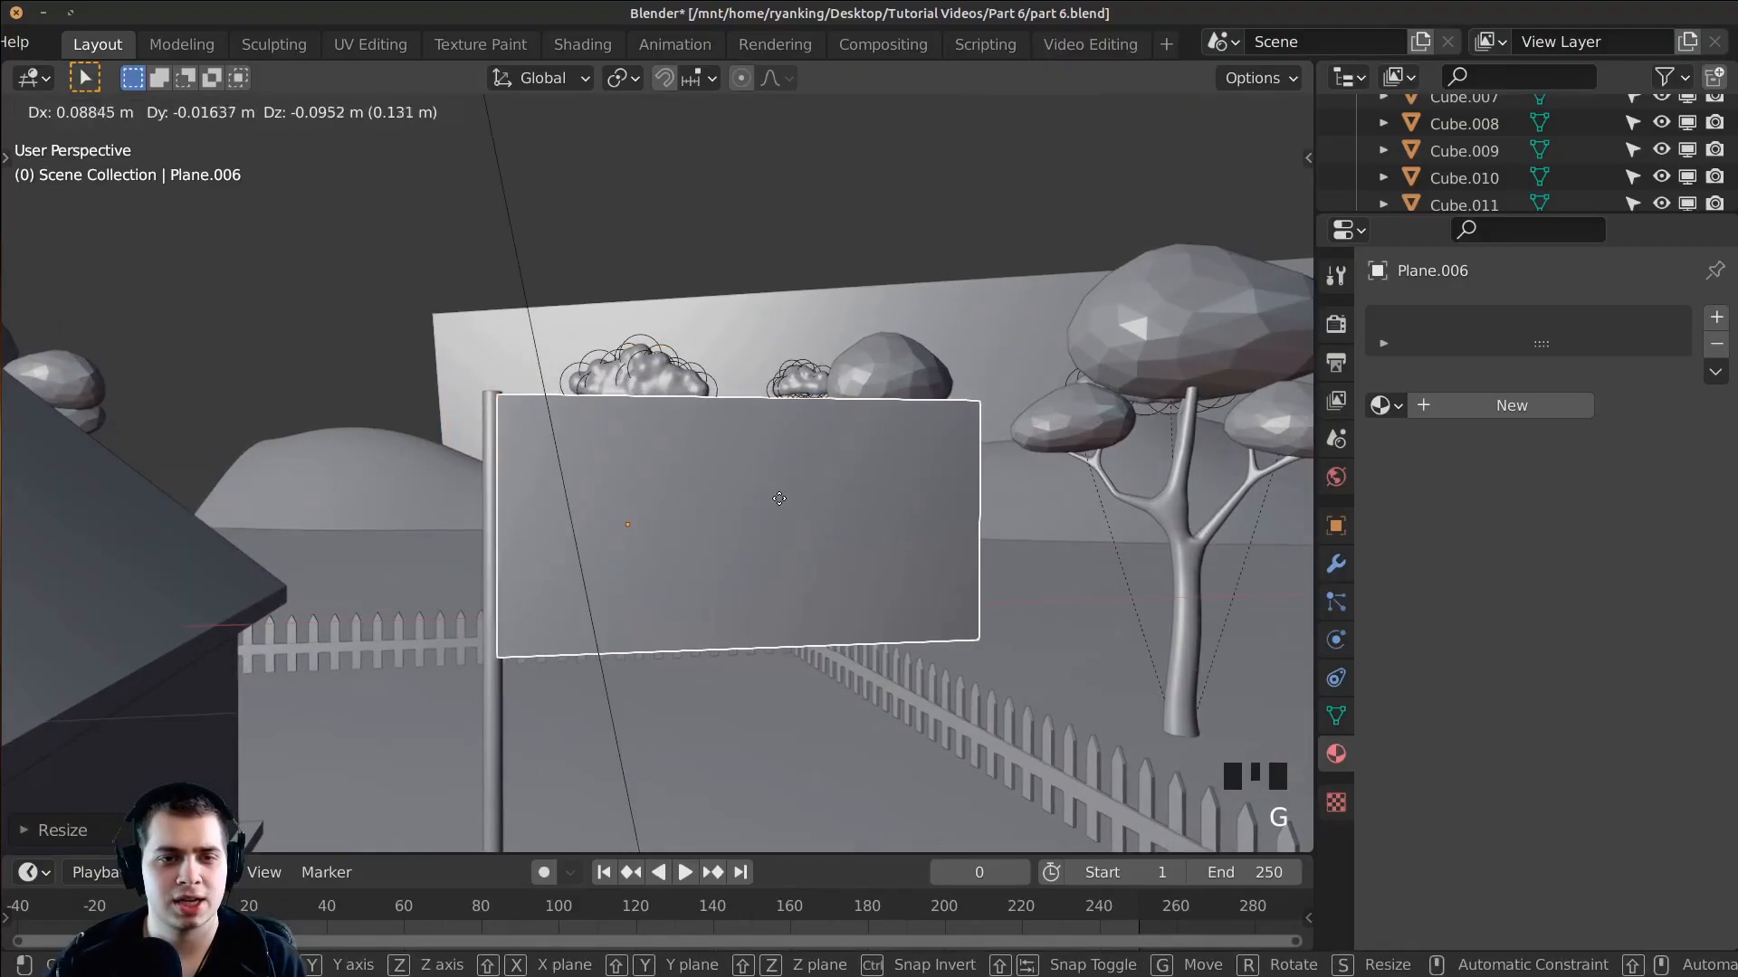
pyautogui.click(770, 507)
pyautogui.moveTo(772, 508); pyautogui.dragTo(667, 633, button='middle')
pyautogui.press('g')
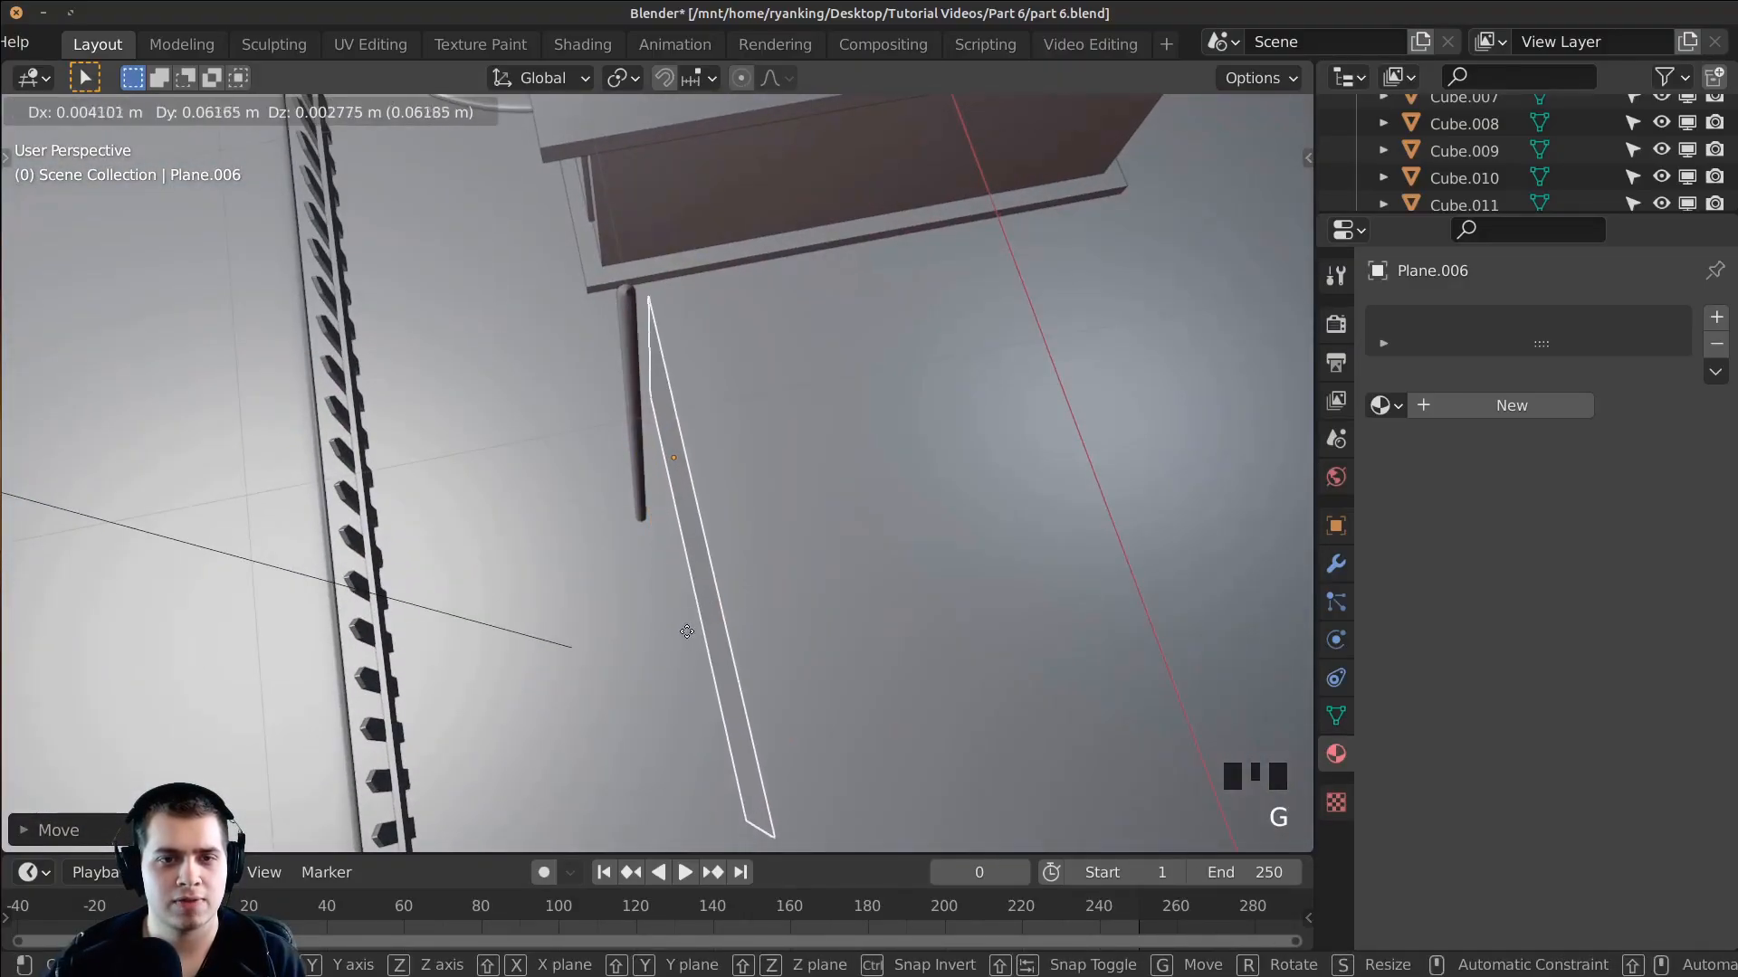
pyautogui.click(522, 669)
pyautogui.scroll(-4, 522, 669)
pyautogui.moveTo(523, 669); pyautogui.dragTo(789, 438, button='middle')
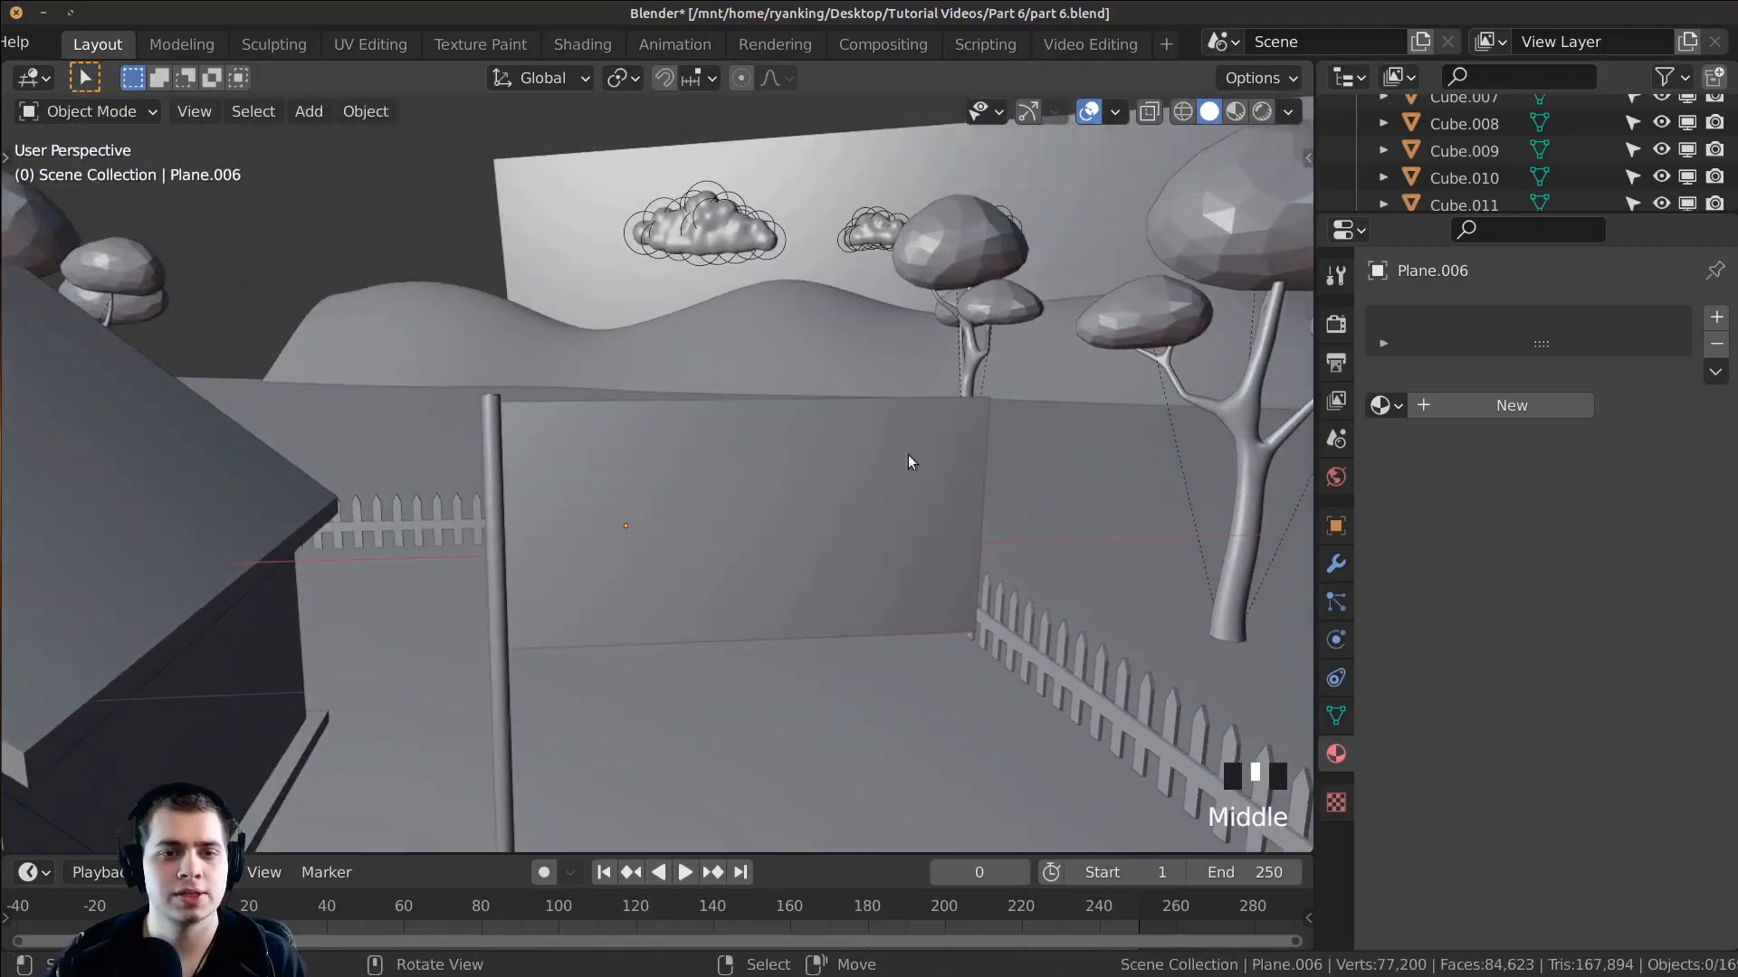
# Step: In the Shading workspace, create a new material for the flag and name it Flag
pyautogui.click(582, 44)
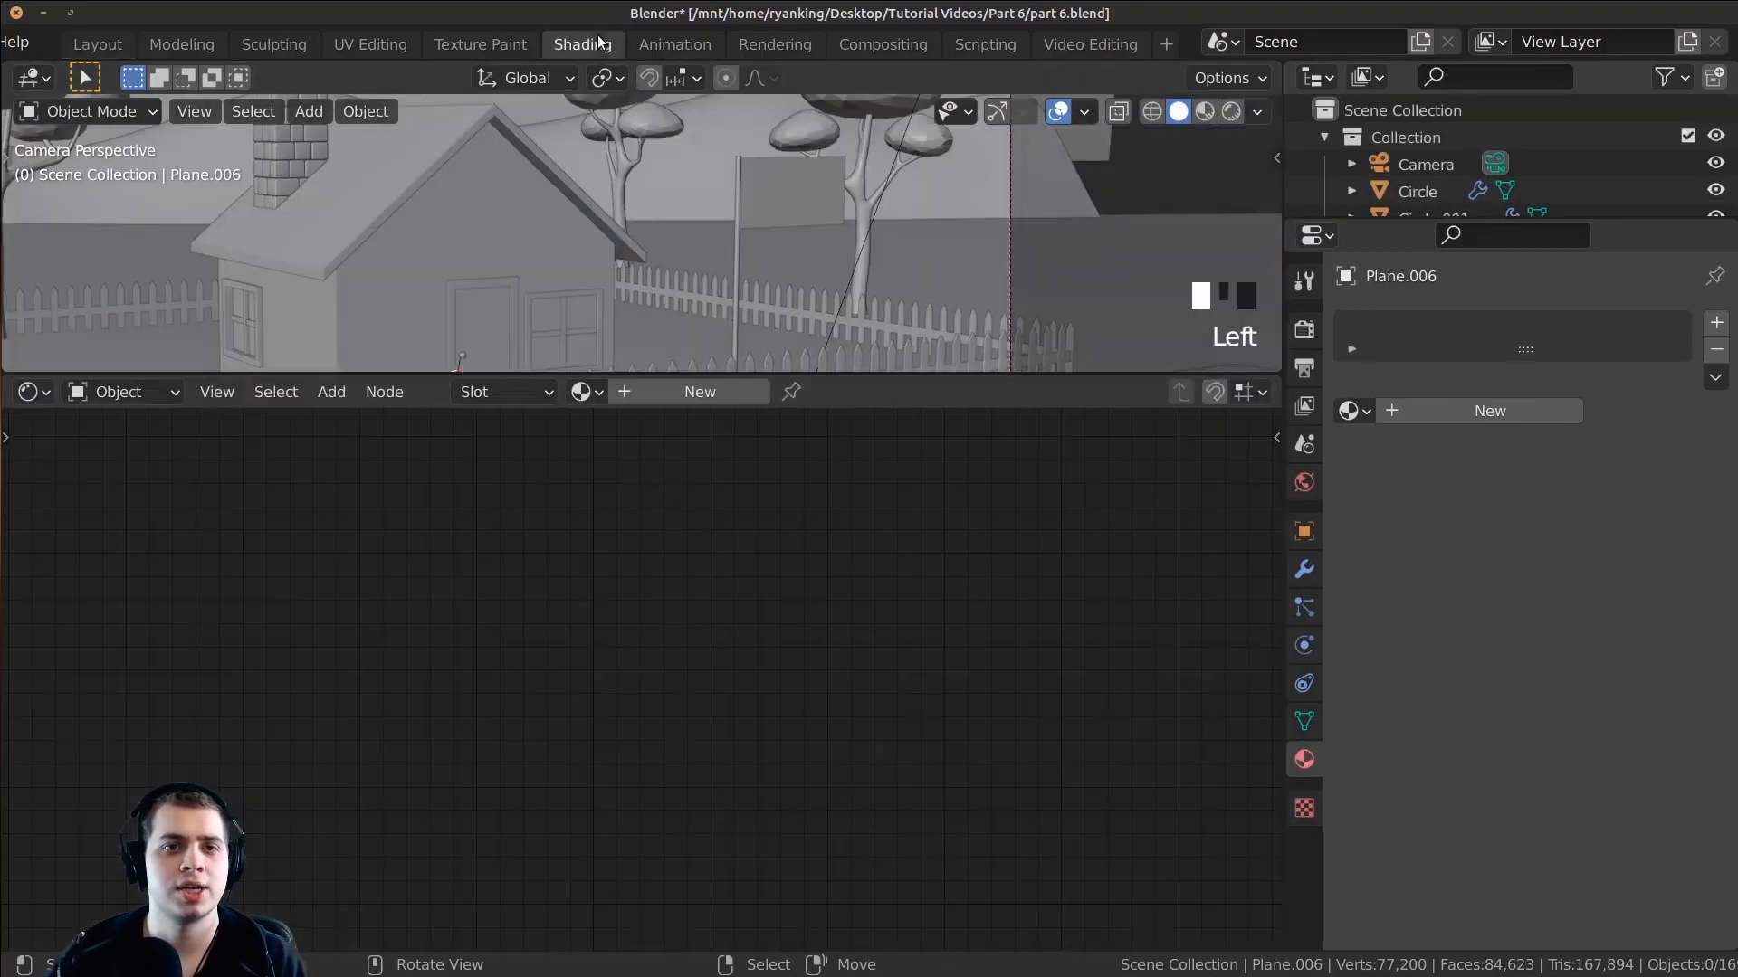
pyautogui.click(807, 188)
pyautogui.click(655, 394)
pyautogui.click(795, 392)
pyautogui.write('Flo')
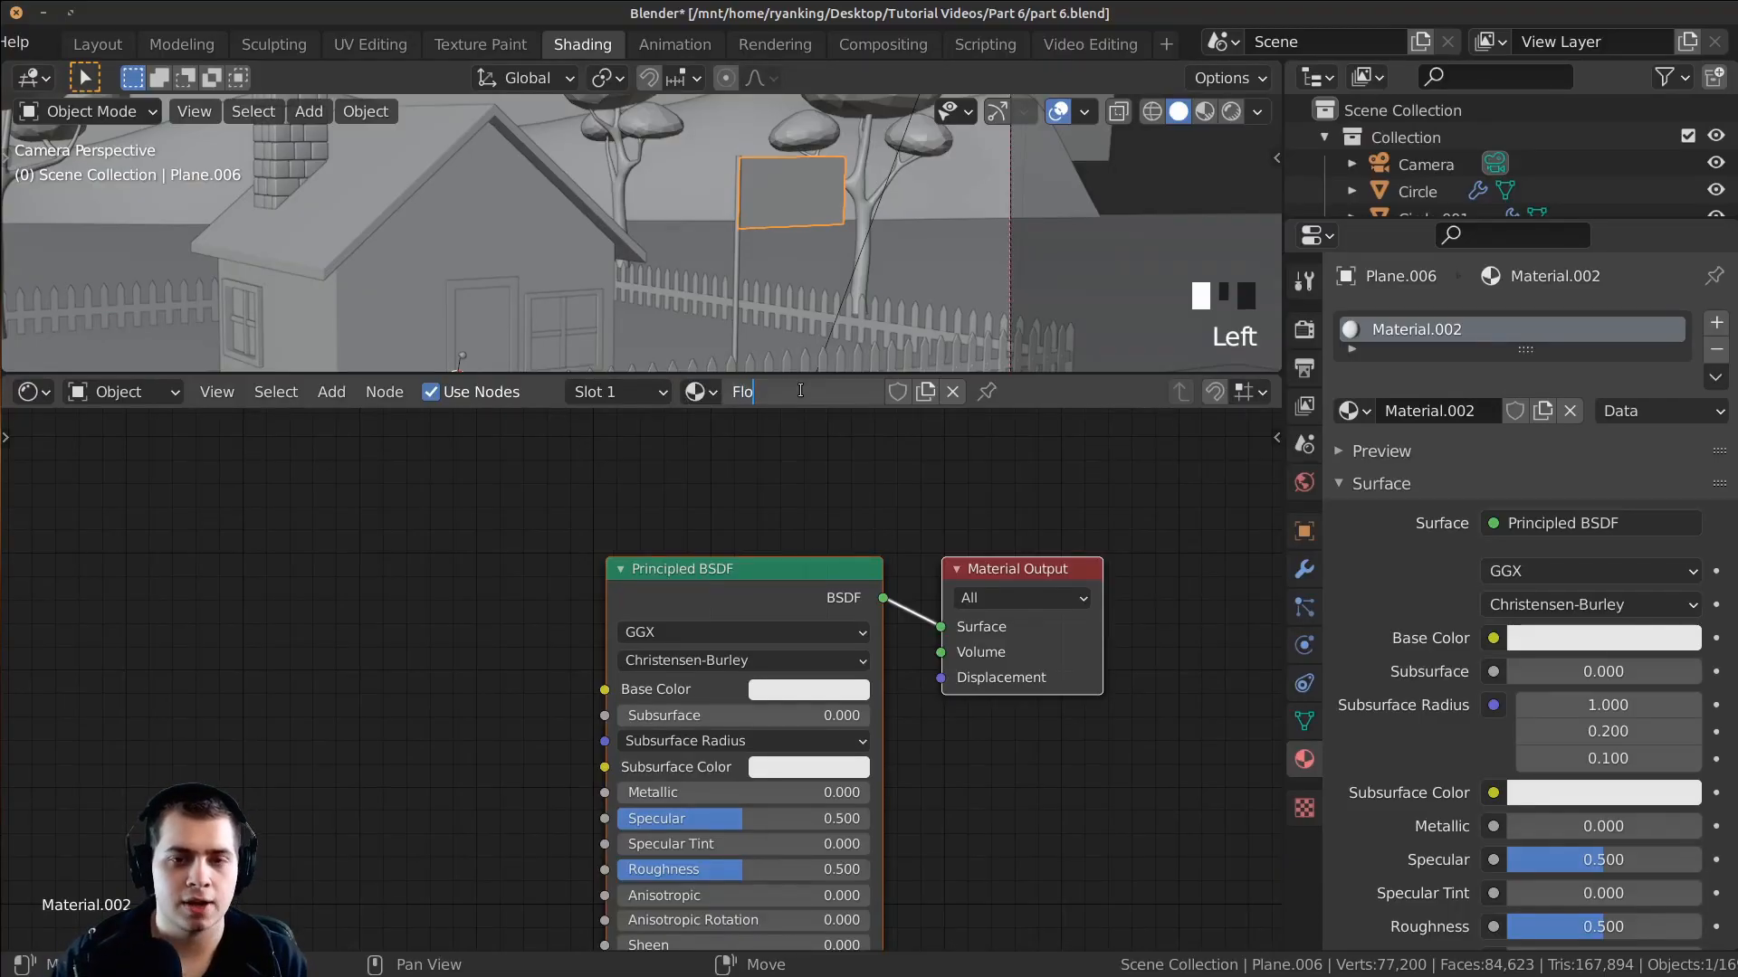
pyautogui.press('BackSpace')
pyautogui.write('ag')
pyautogui.press('Return')
# Step: Darken the Flag material's base color slightly to a light grey and check the scene in Rendered shading
pyautogui.click(860, 690)
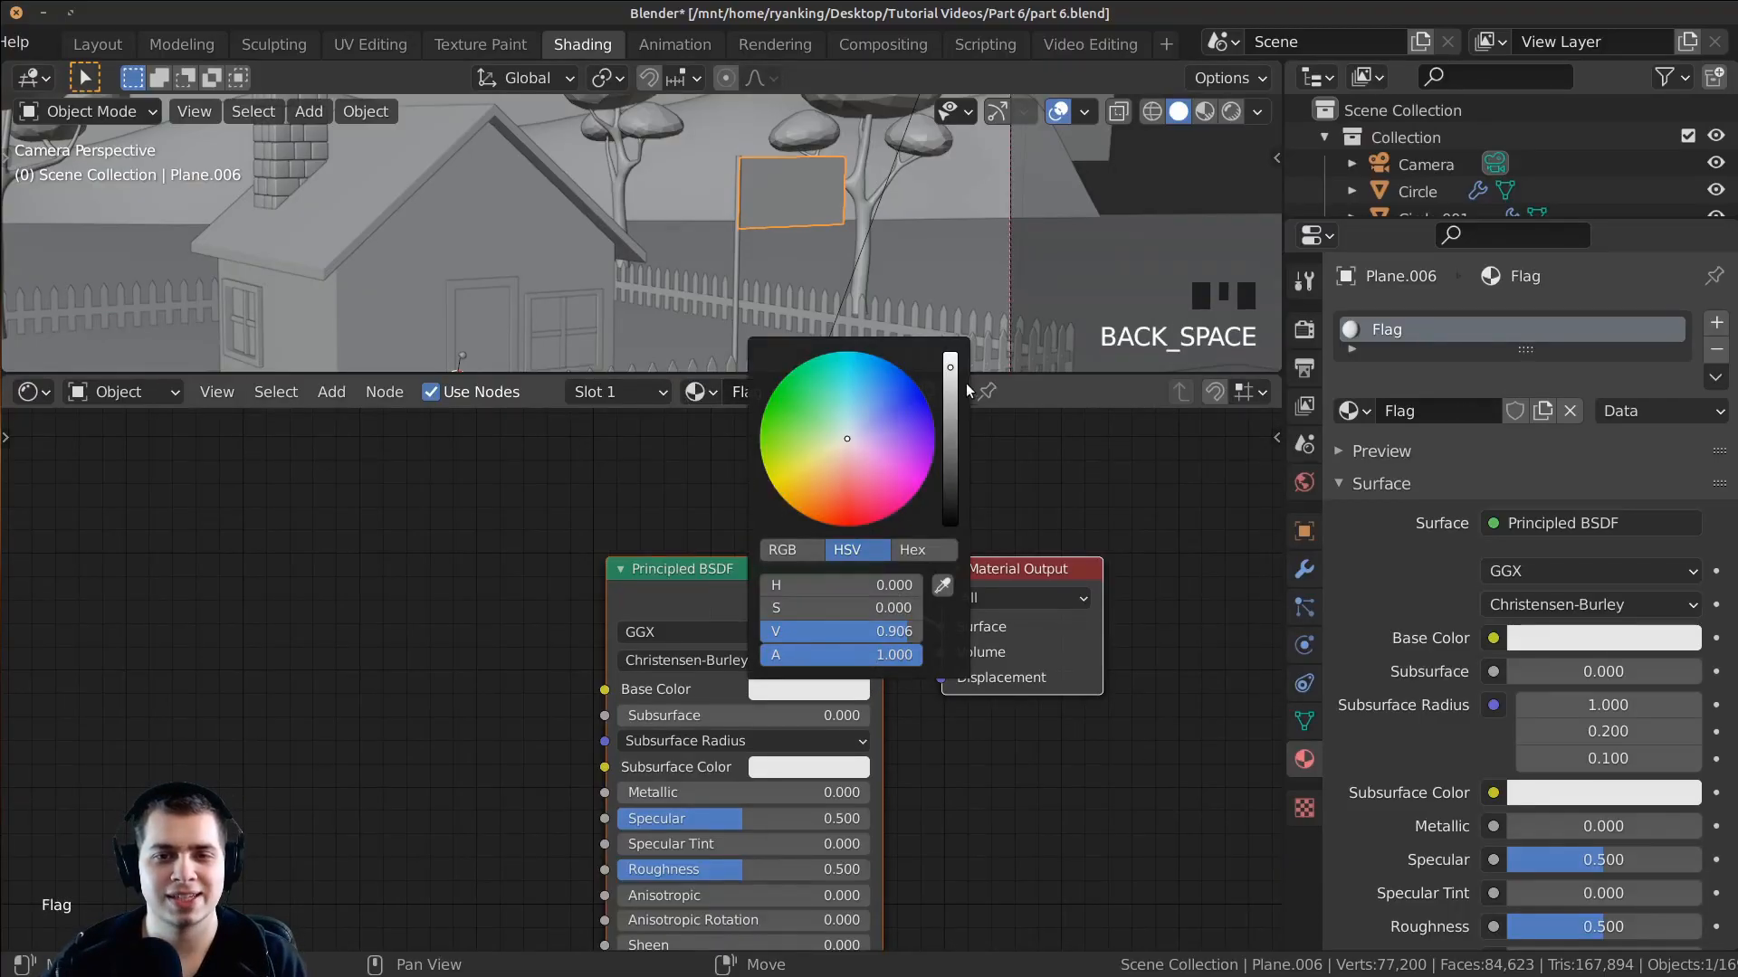
pyautogui.moveTo(951, 369); pyautogui.dragTo(950, 377)
pyautogui.press('z')
pyautogui.moveTo(843, 228)
pyautogui.keyDown('shift'); pyautogui.mouseDown(button='middle')
pyautogui.moveTo(835, 255)
pyautogui.moveTo(854, 232)
pyautogui.mouseUp(button='middle'); pyautogui.keyUp('shift')
pyautogui.press('z')
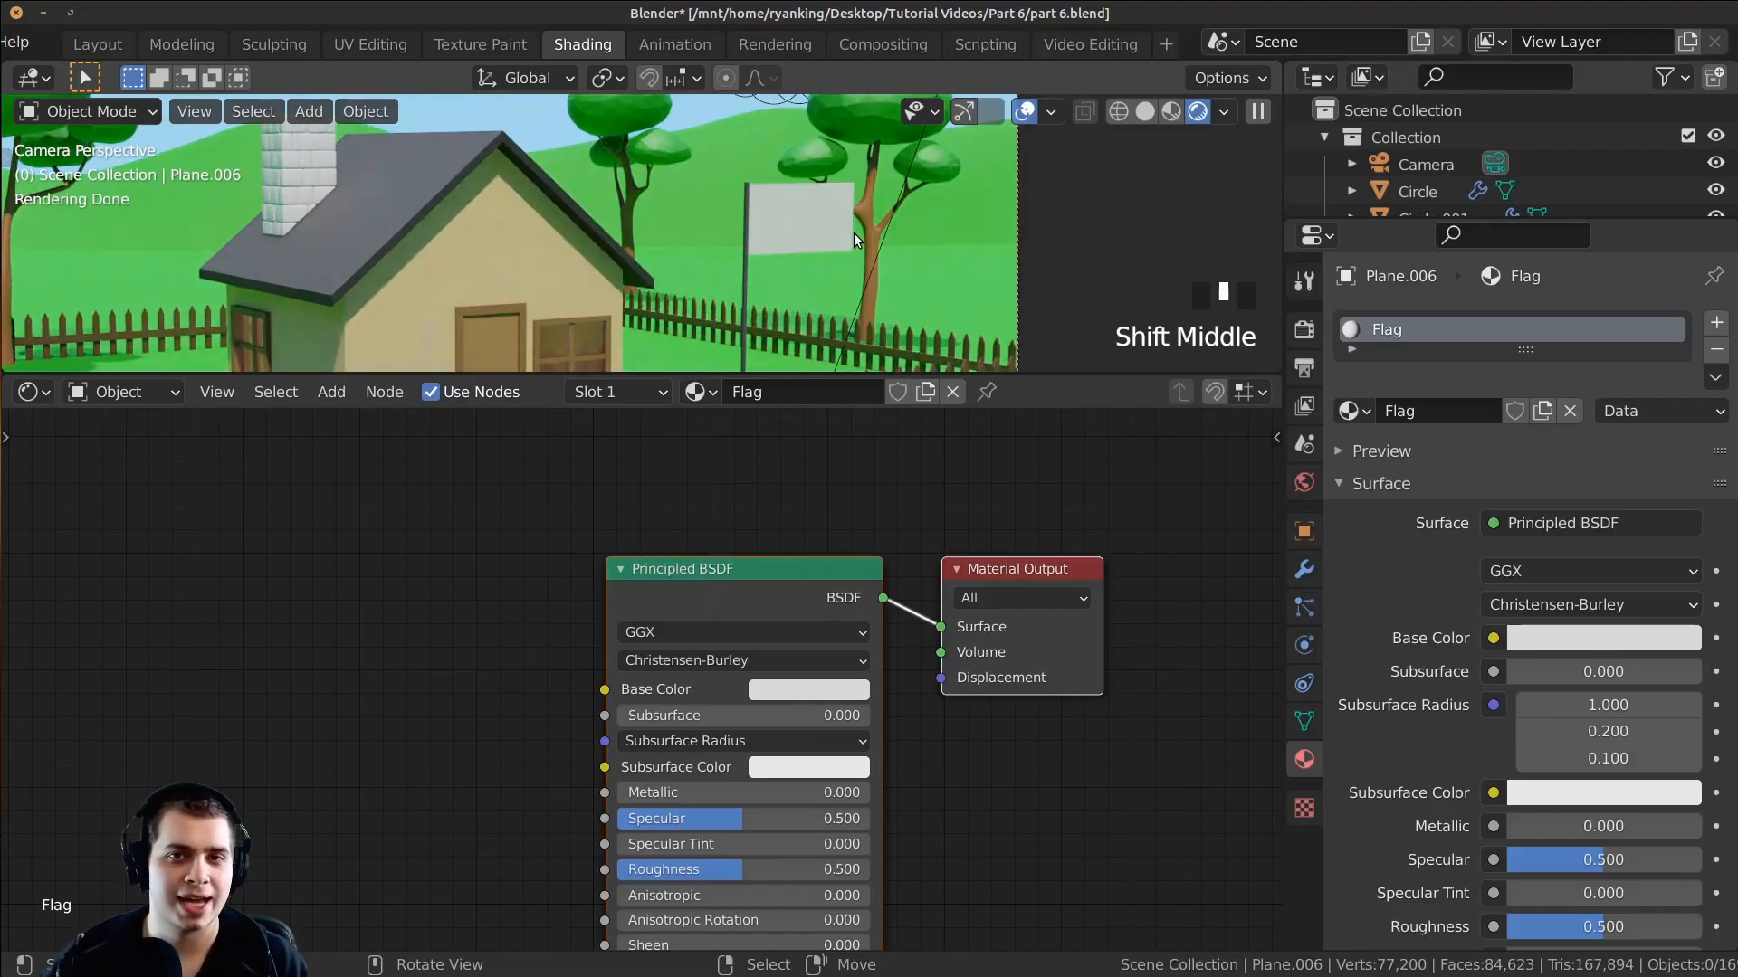
pyautogui.keyDown('shift'); pyautogui.moveTo(875, 265); pyautogui.dragTo(796, 172, button='middle'); pyautogui.keyUp('shift')
pyautogui.scroll(-3, 811, 162)
pyautogui.scroll(2, 523, 121)
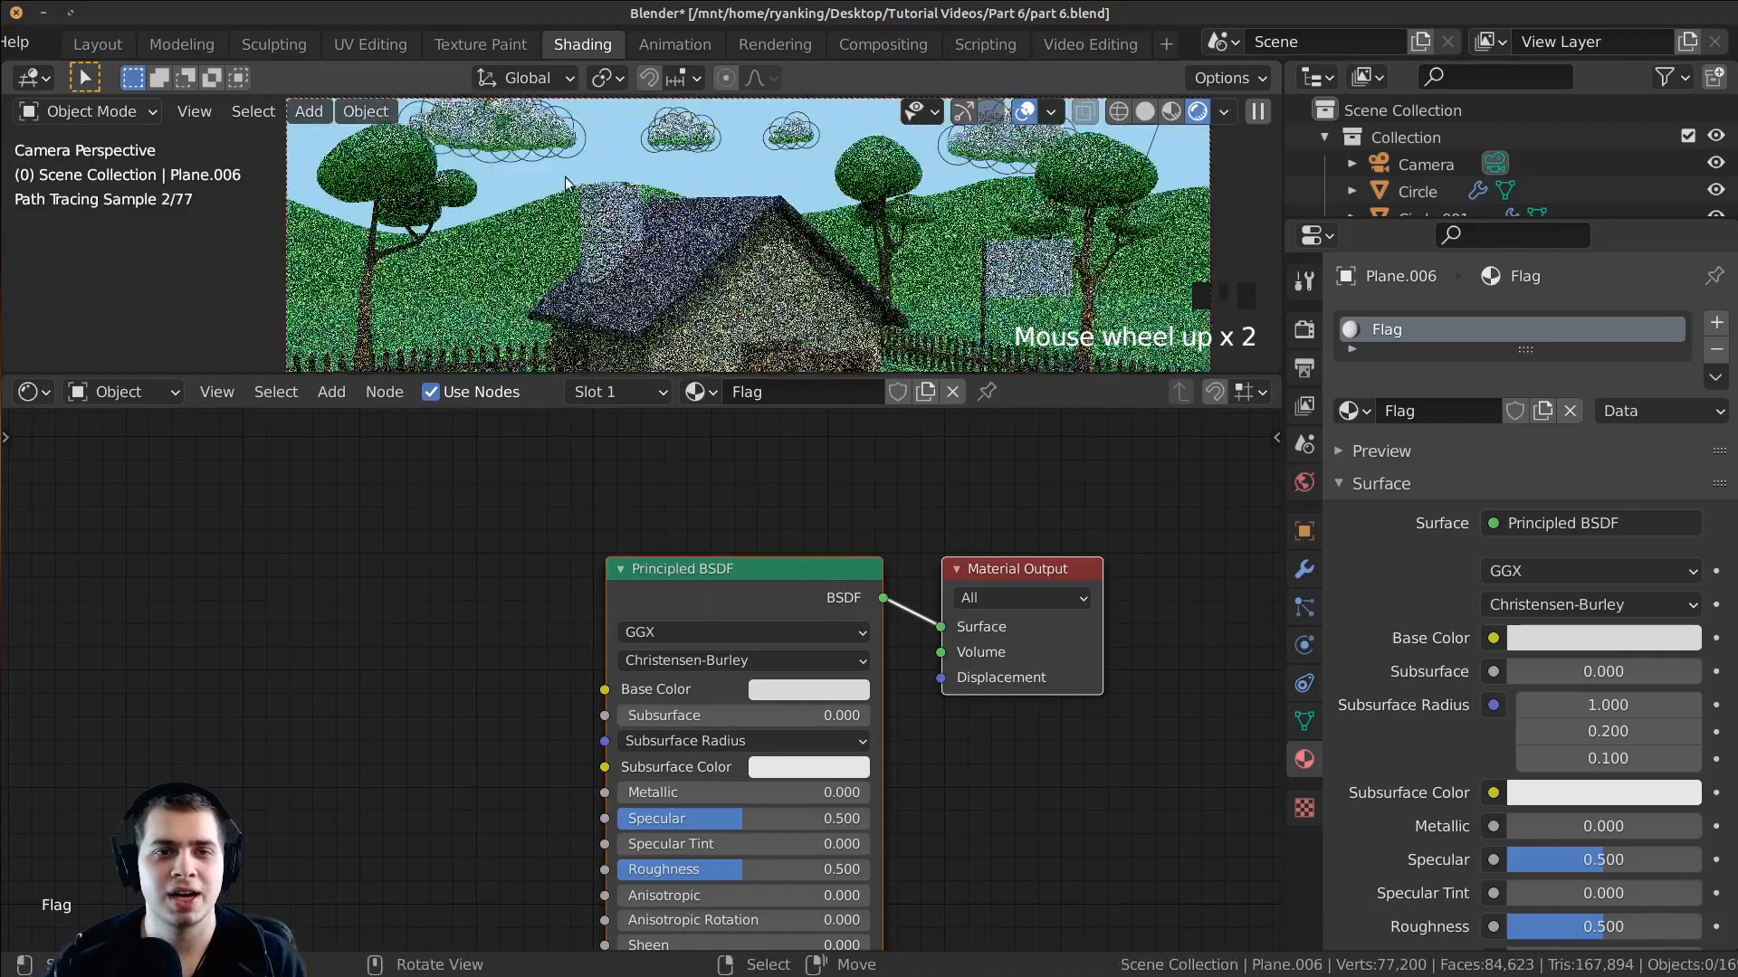
# Step: Select the large cloud metaball above the house and switch the viewport to Solid shading
pyautogui.rightClick(524, 123)
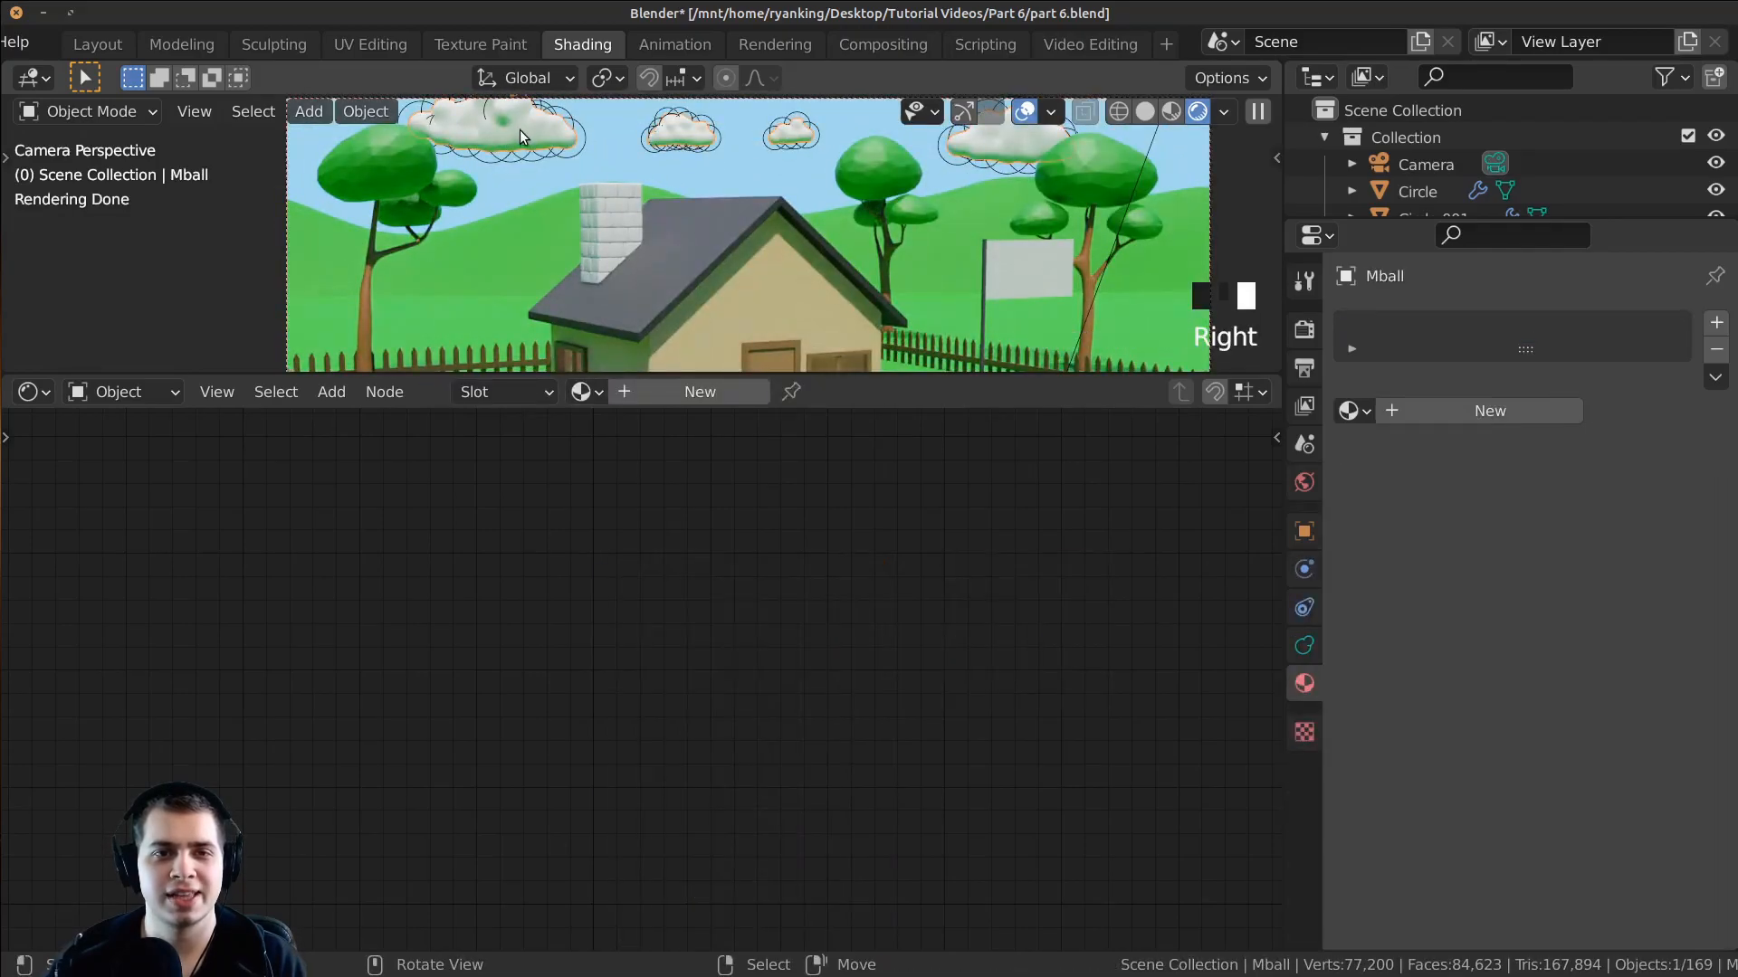
pyautogui.press('g')
pyautogui.press('z')
pyautogui.click(756, 209)
pyautogui.press('g')
pyautogui.rightClick(762, 148)
pyautogui.scroll(-2, 659, 159)
pyautogui.scroll(-1, 659, 158)
pyautogui.keyDown('shift'); pyautogui.moveTo(599, 176); pyautogui.dragTo(618, 159, button='middle'); pyautogui.keyUp('shift')
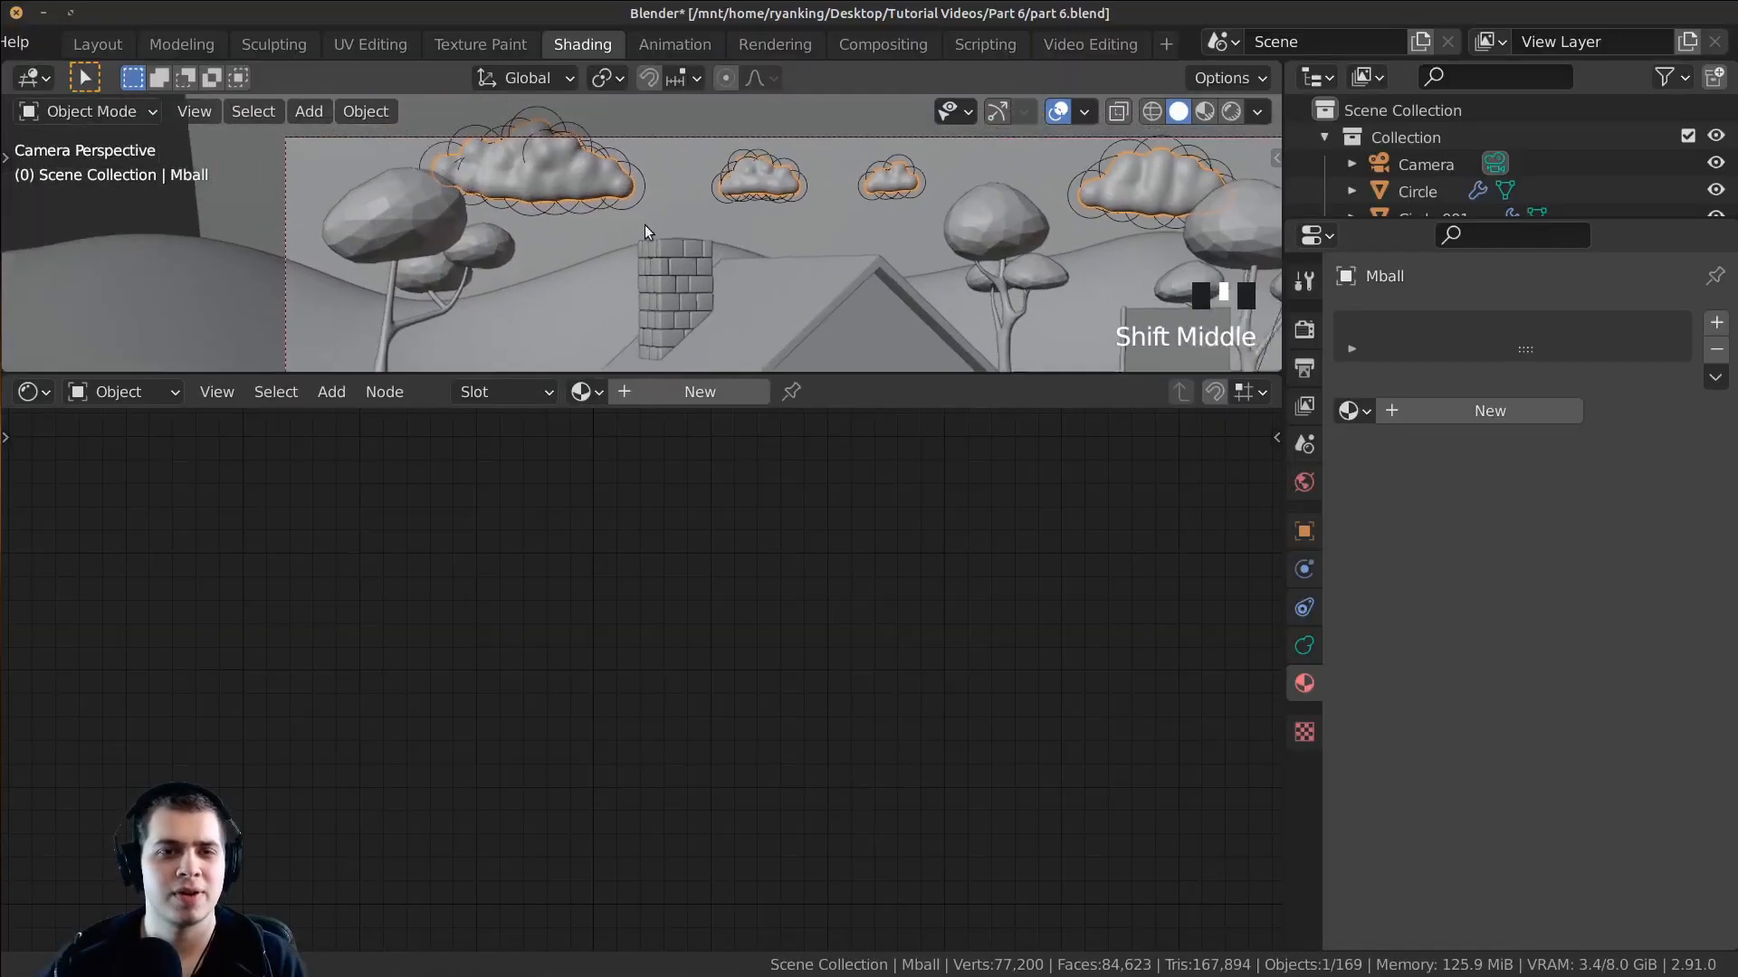
pyautogui.scroll(3, 618, 160)
pyautogui.press('g')
pyautogui.click(635, 150)
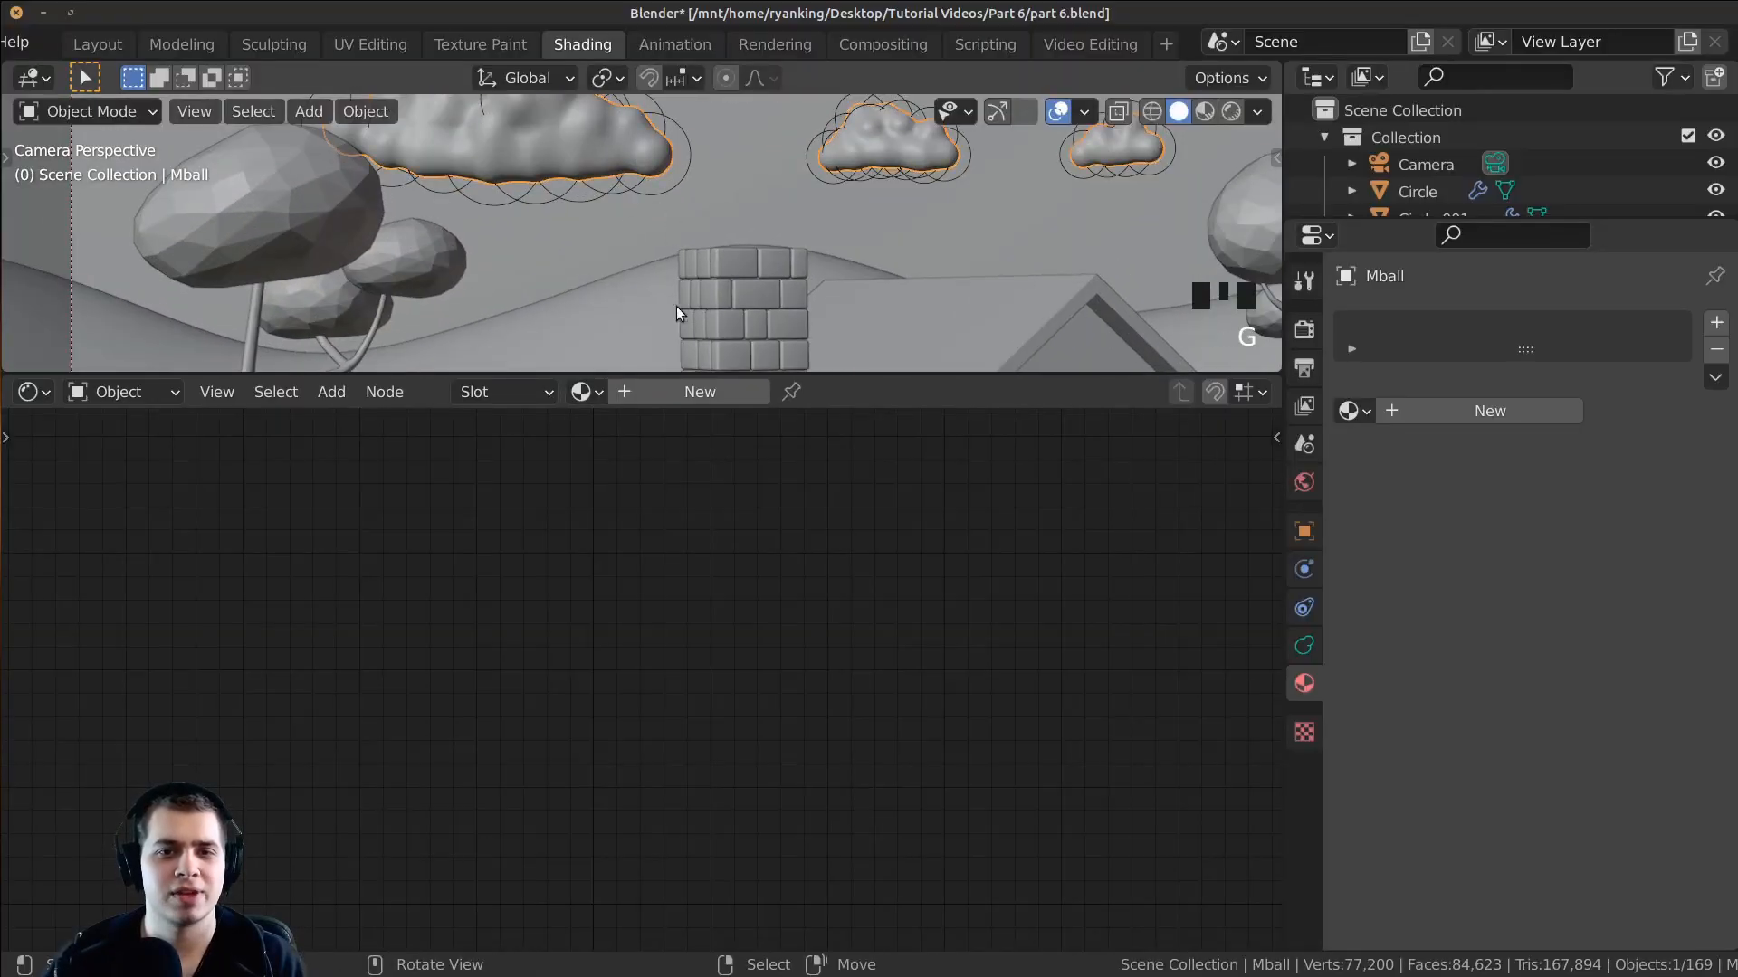
# Step: Create a new material for the selected cloud and name it Clouds
pyautogui.click(701, 392)
pyautogui.click(802, 393)
pyautogui.write('Cl')
pyautogui.write('ouds')
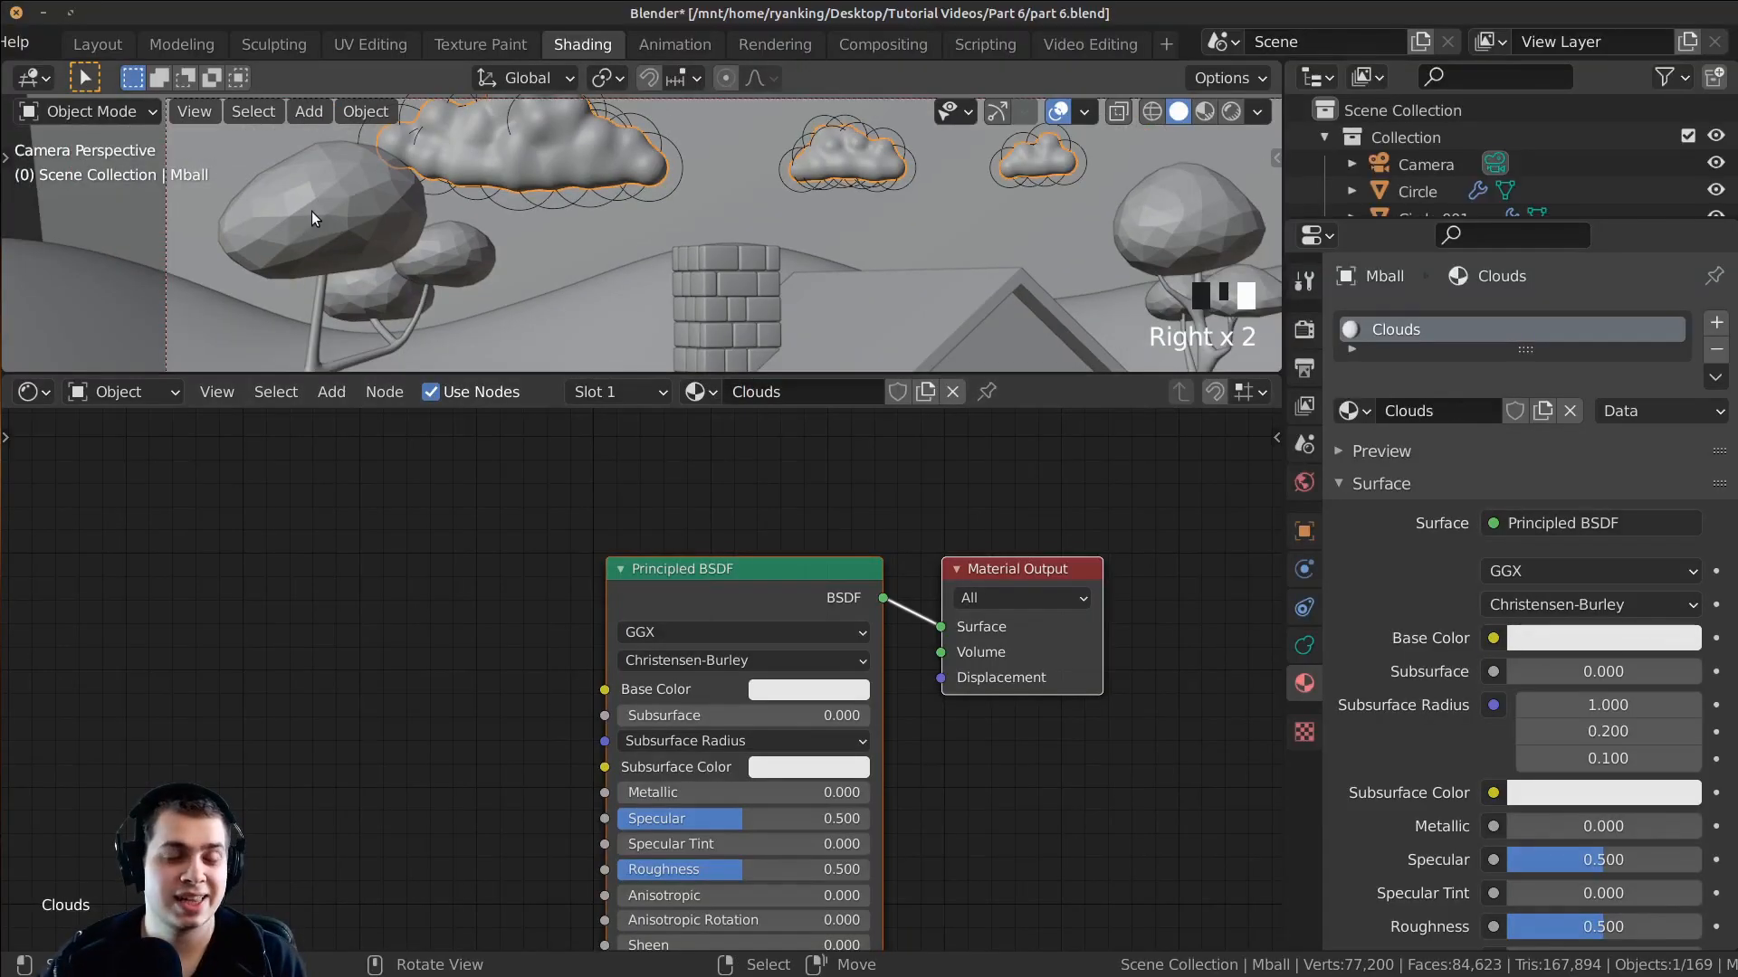
pyautogui.rightClick(338, 212)
pyautogui.press('Tab')
pyautogui.press('Tab')
pyautogui.rightClick(491, 170)
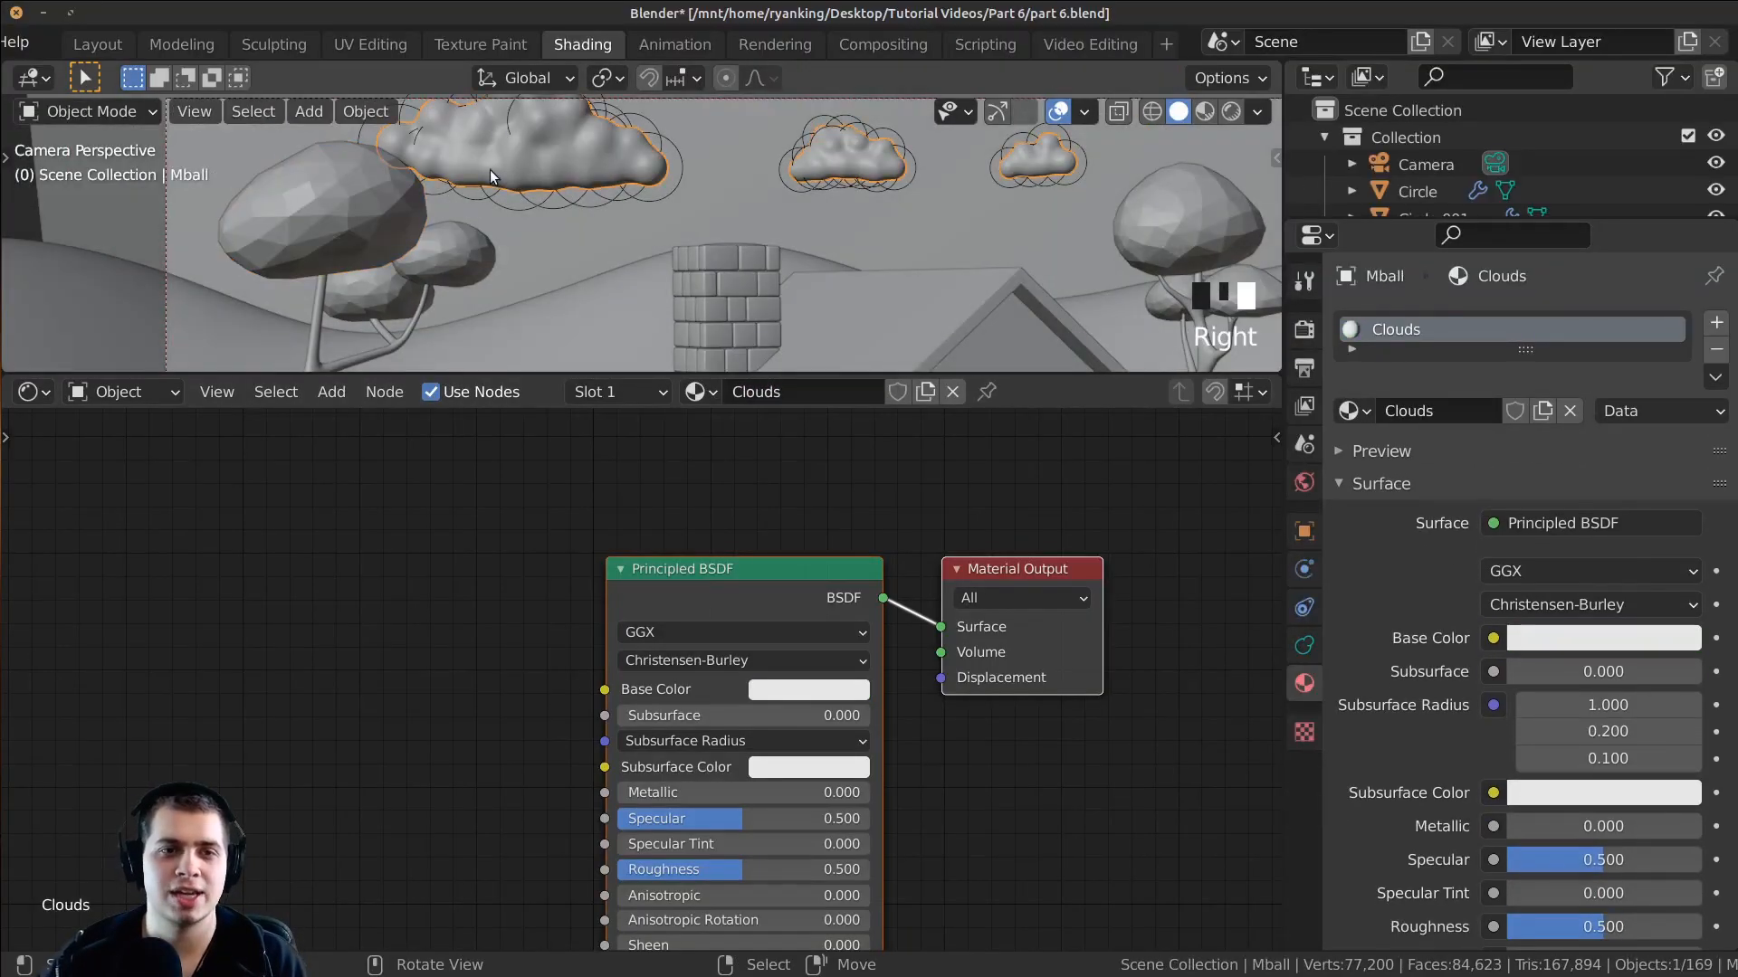
# Step: Brighten the Clouds material's base color to pure white
pyautogui.moveTo(809, 609); pyautogui.dragTo(793, 554, button='middle')
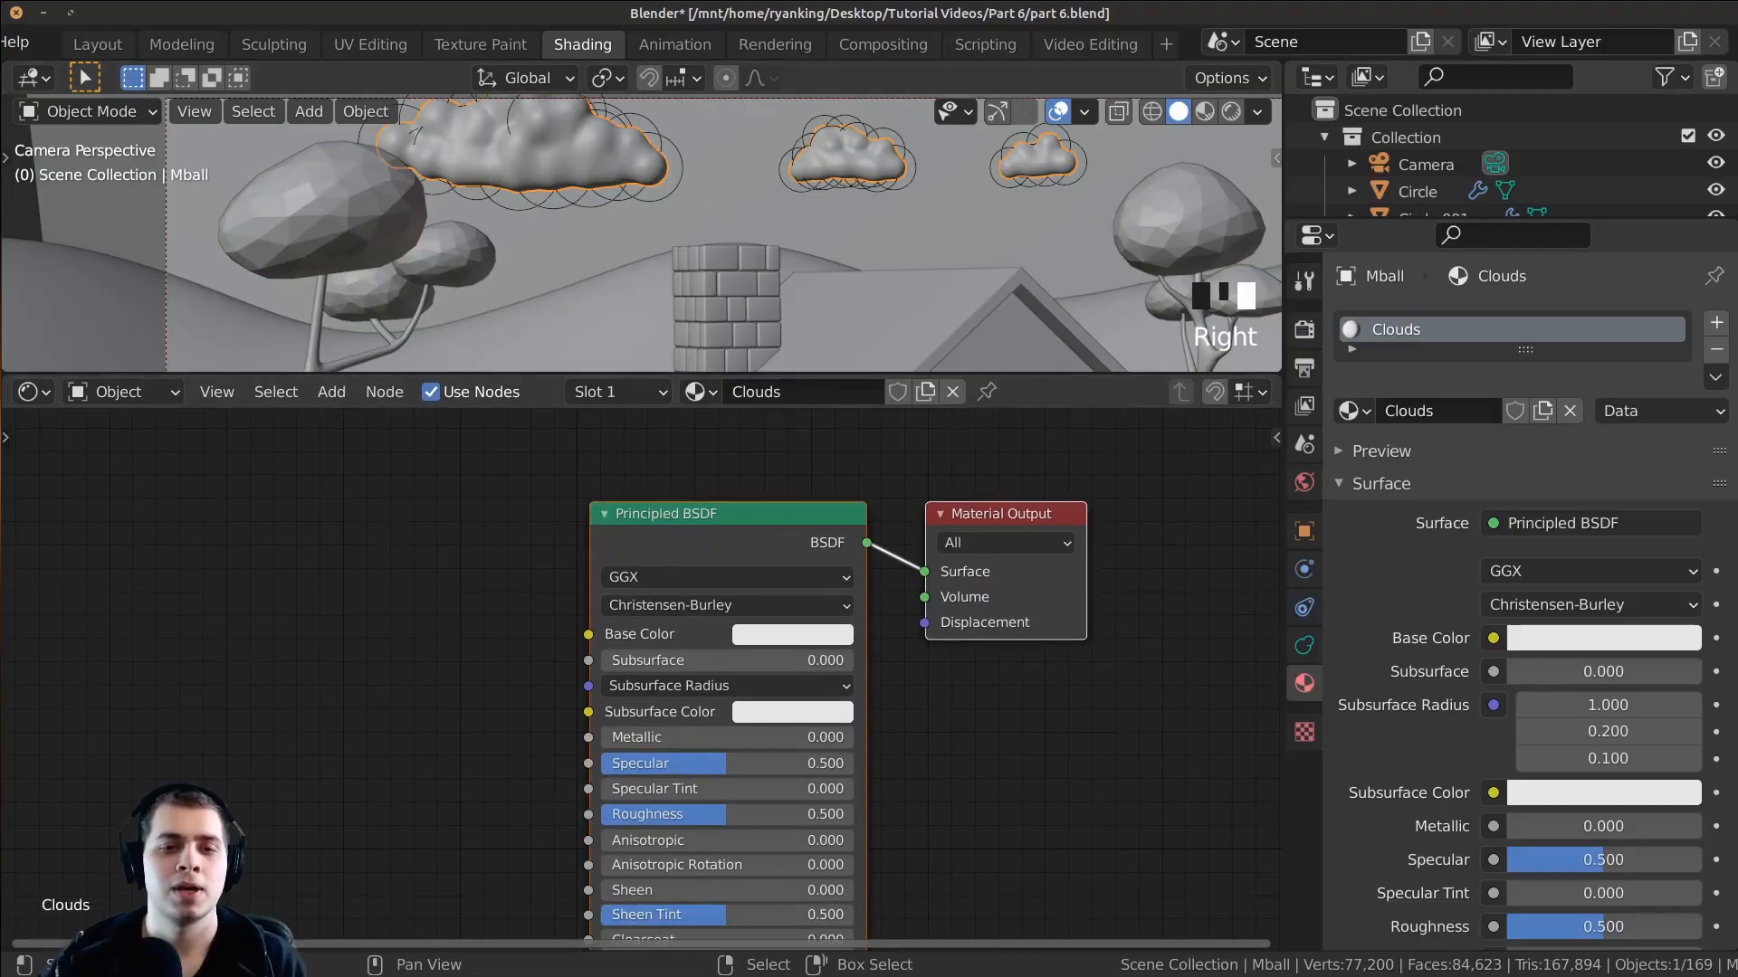
pyautogui.click(792, 636)
pyautogui.moveTo(937, 299); pyautogui.dragTo(937, 288)
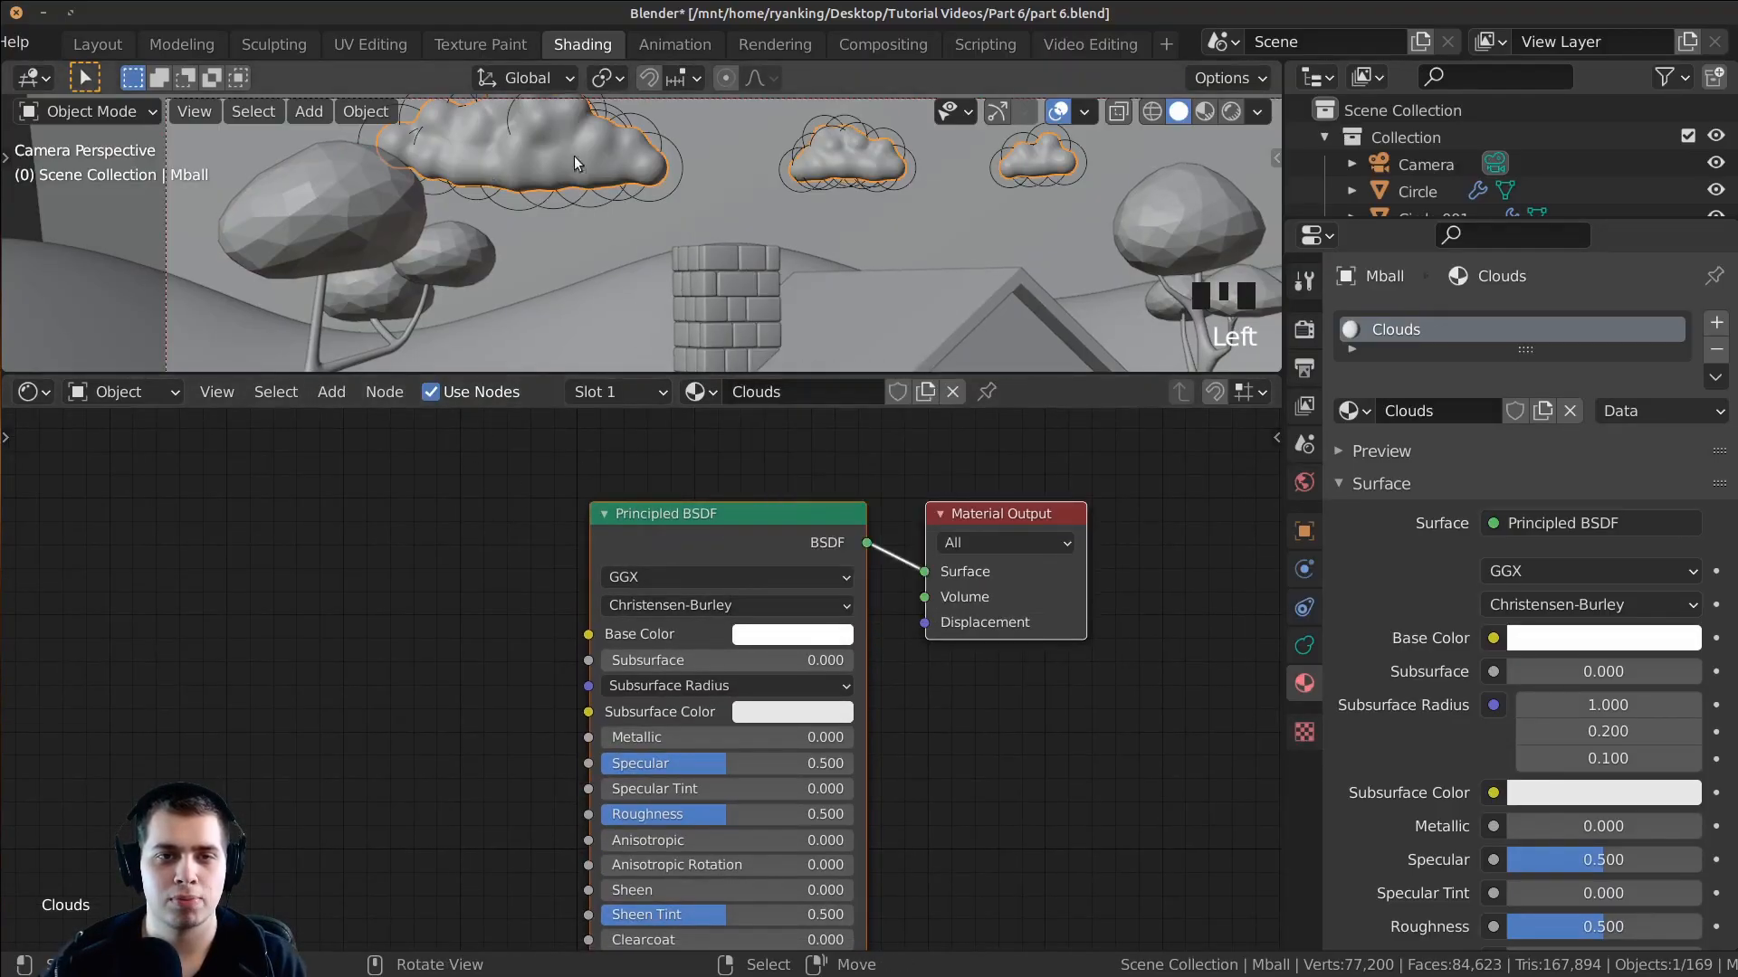
# Step: Raise the Clouds material's roughness to about 0.721 and check the scene in Rendered shading
pyautogui.press('z')
pyautogui.moveTo(692, 870); pyautogui.dragTo(691, 823, button='middle')
pyautogui.moveTo(729, 769); pyautogui.dragTo(780, 769)
pyautogui.scroll(-3, 828, 250)
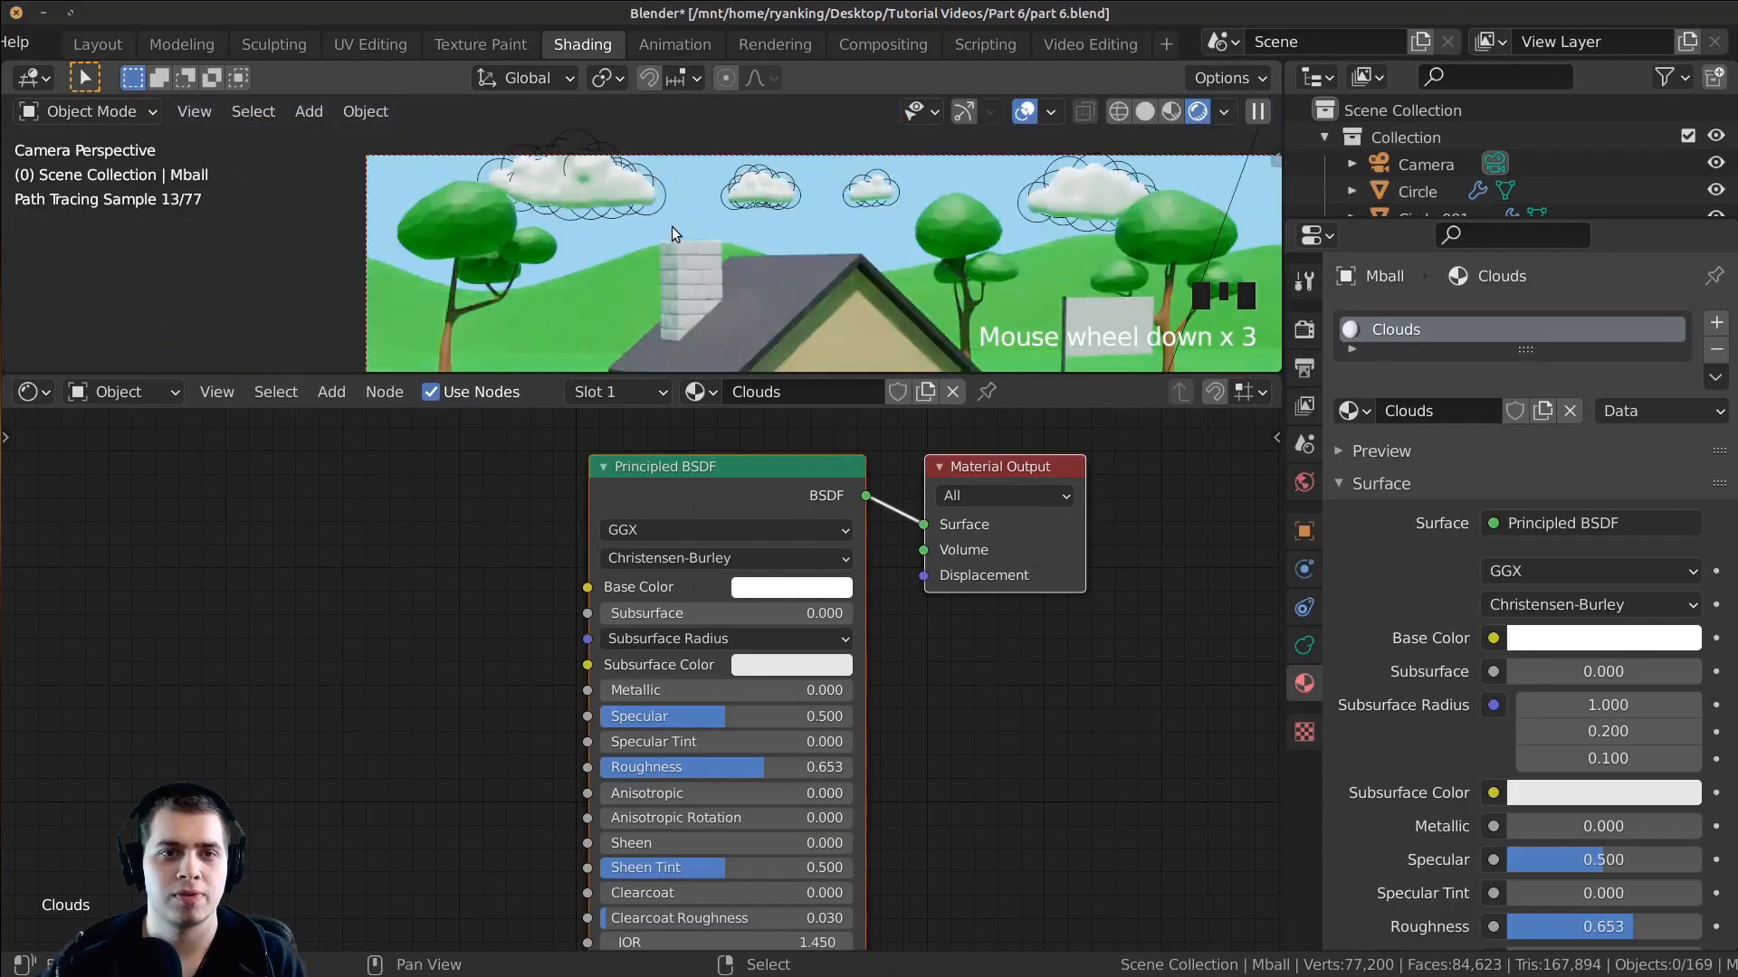
pyautogui.scroll(-2, 593, 127)
pyautogui.keyDown('shift'); pyautogui.moveTo(659, 270); pyautogui.dragTo(577, 277, button='middle'); pyautogui.keyUp('shift')
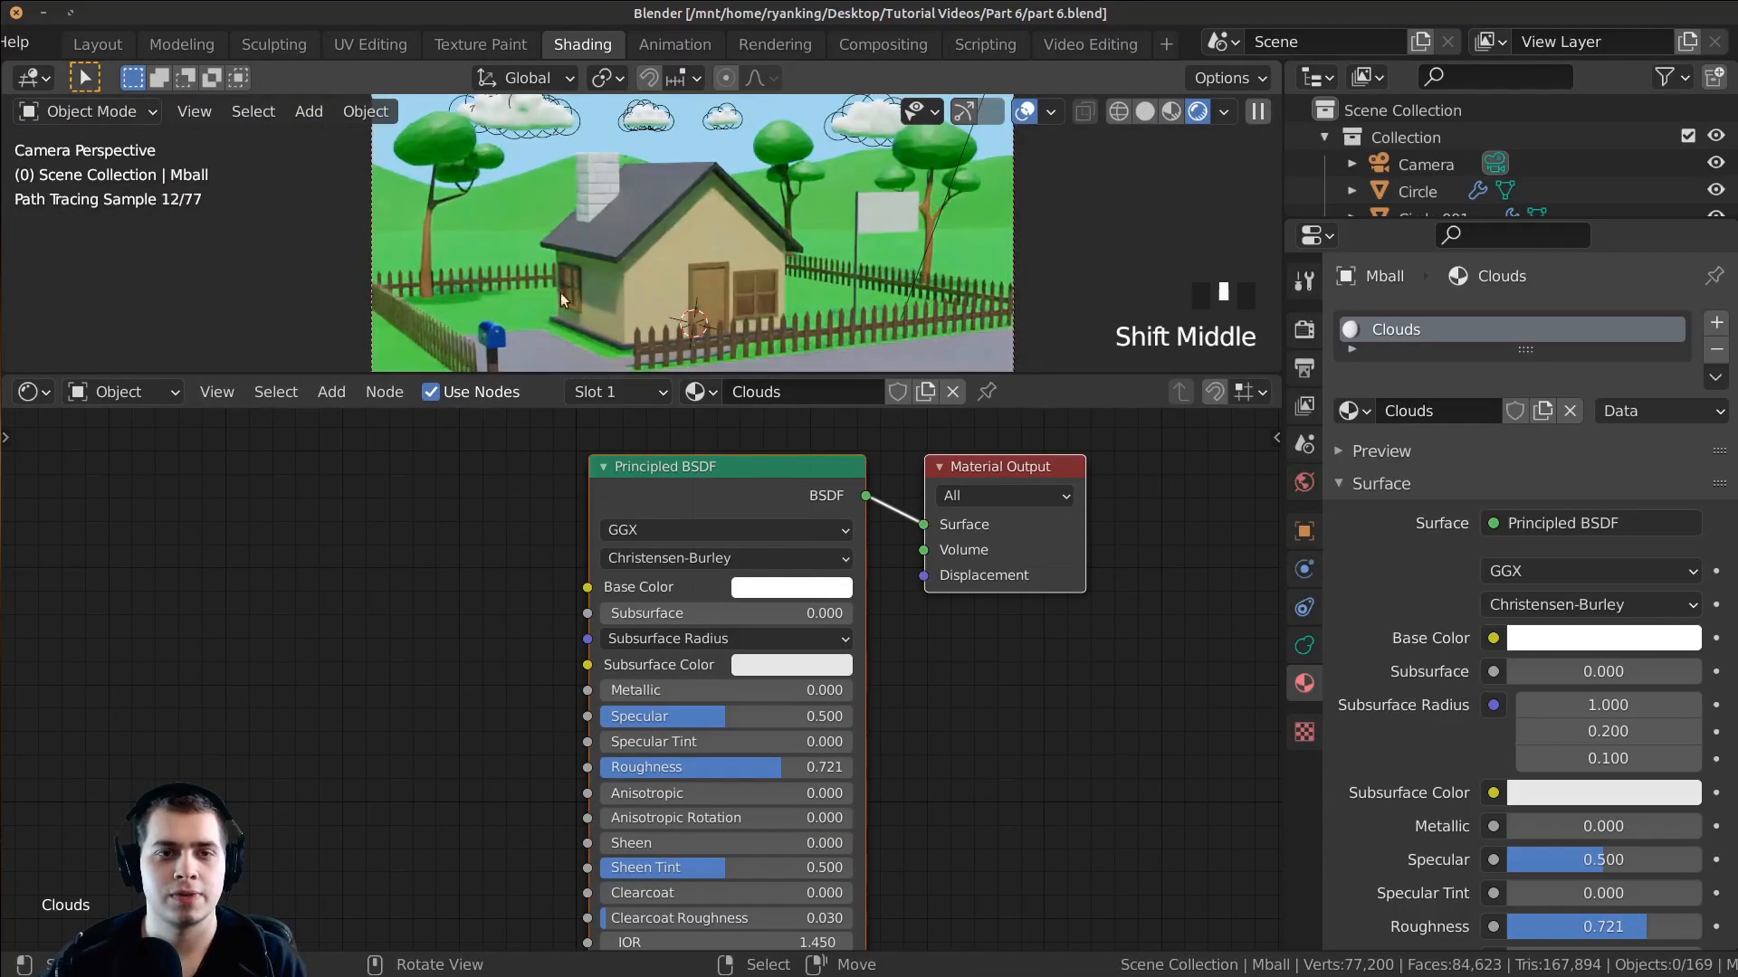
pyautogui.scroll(-1, 574, 339)
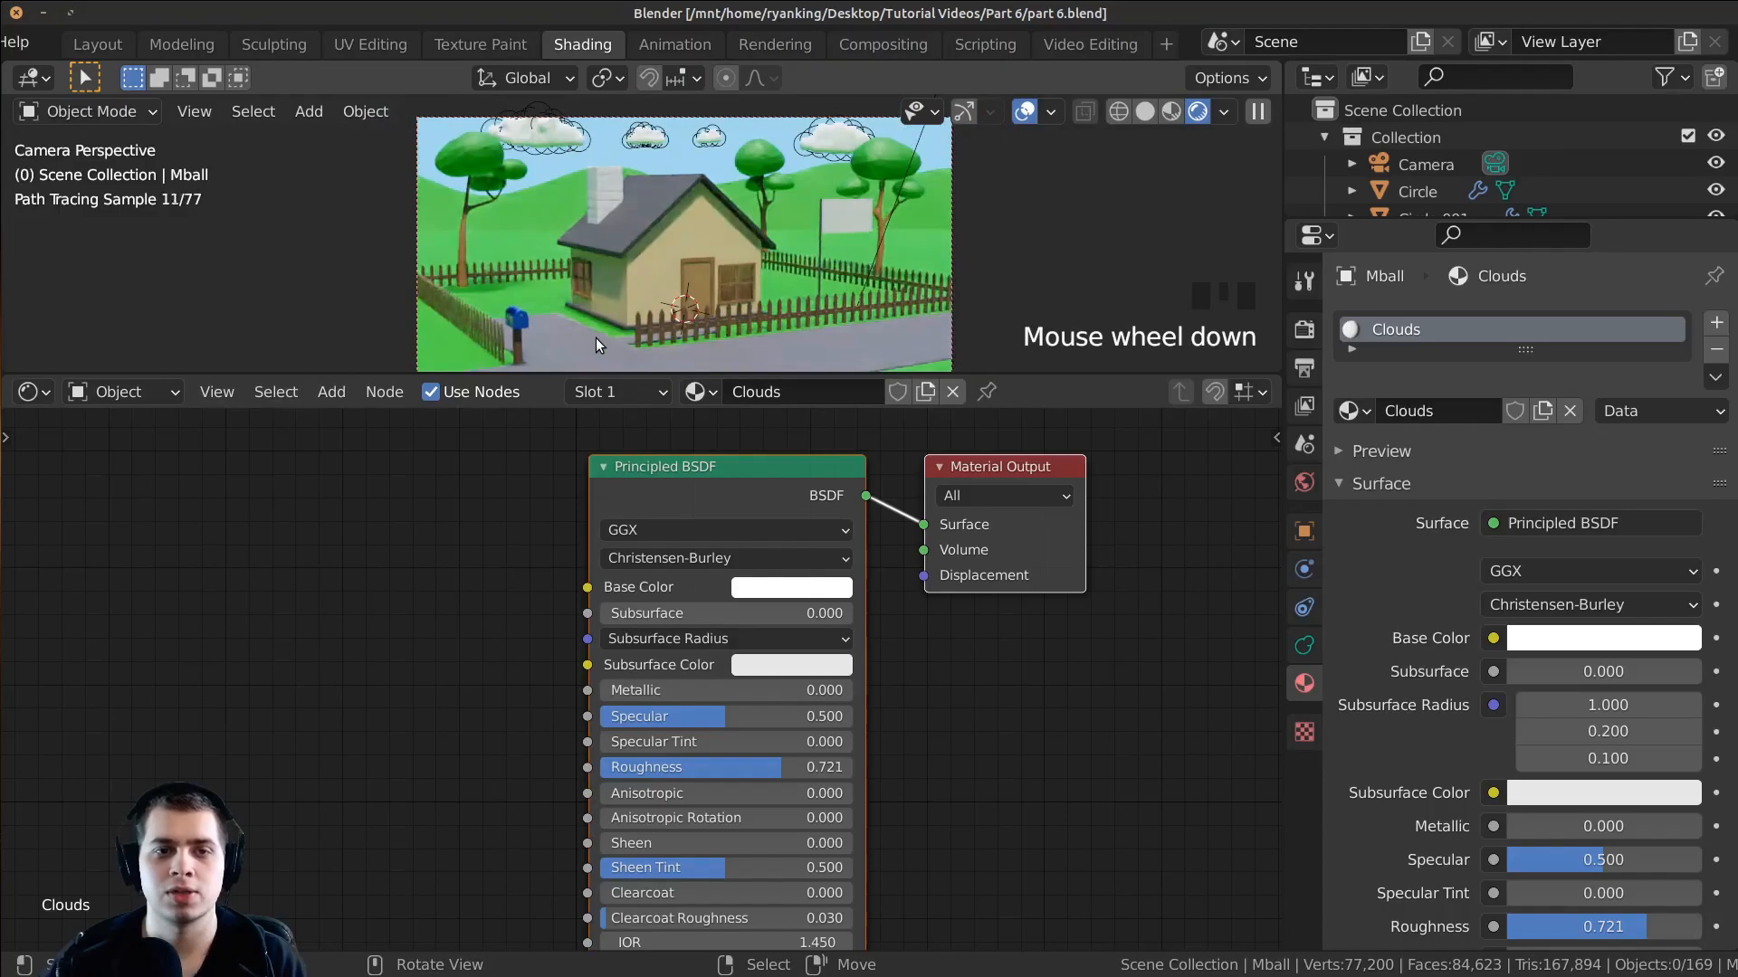
# Step: Select the ground plane and darken its Grass material's base color to a value of about 0.431
pyautogui.rightClick(926, 258)
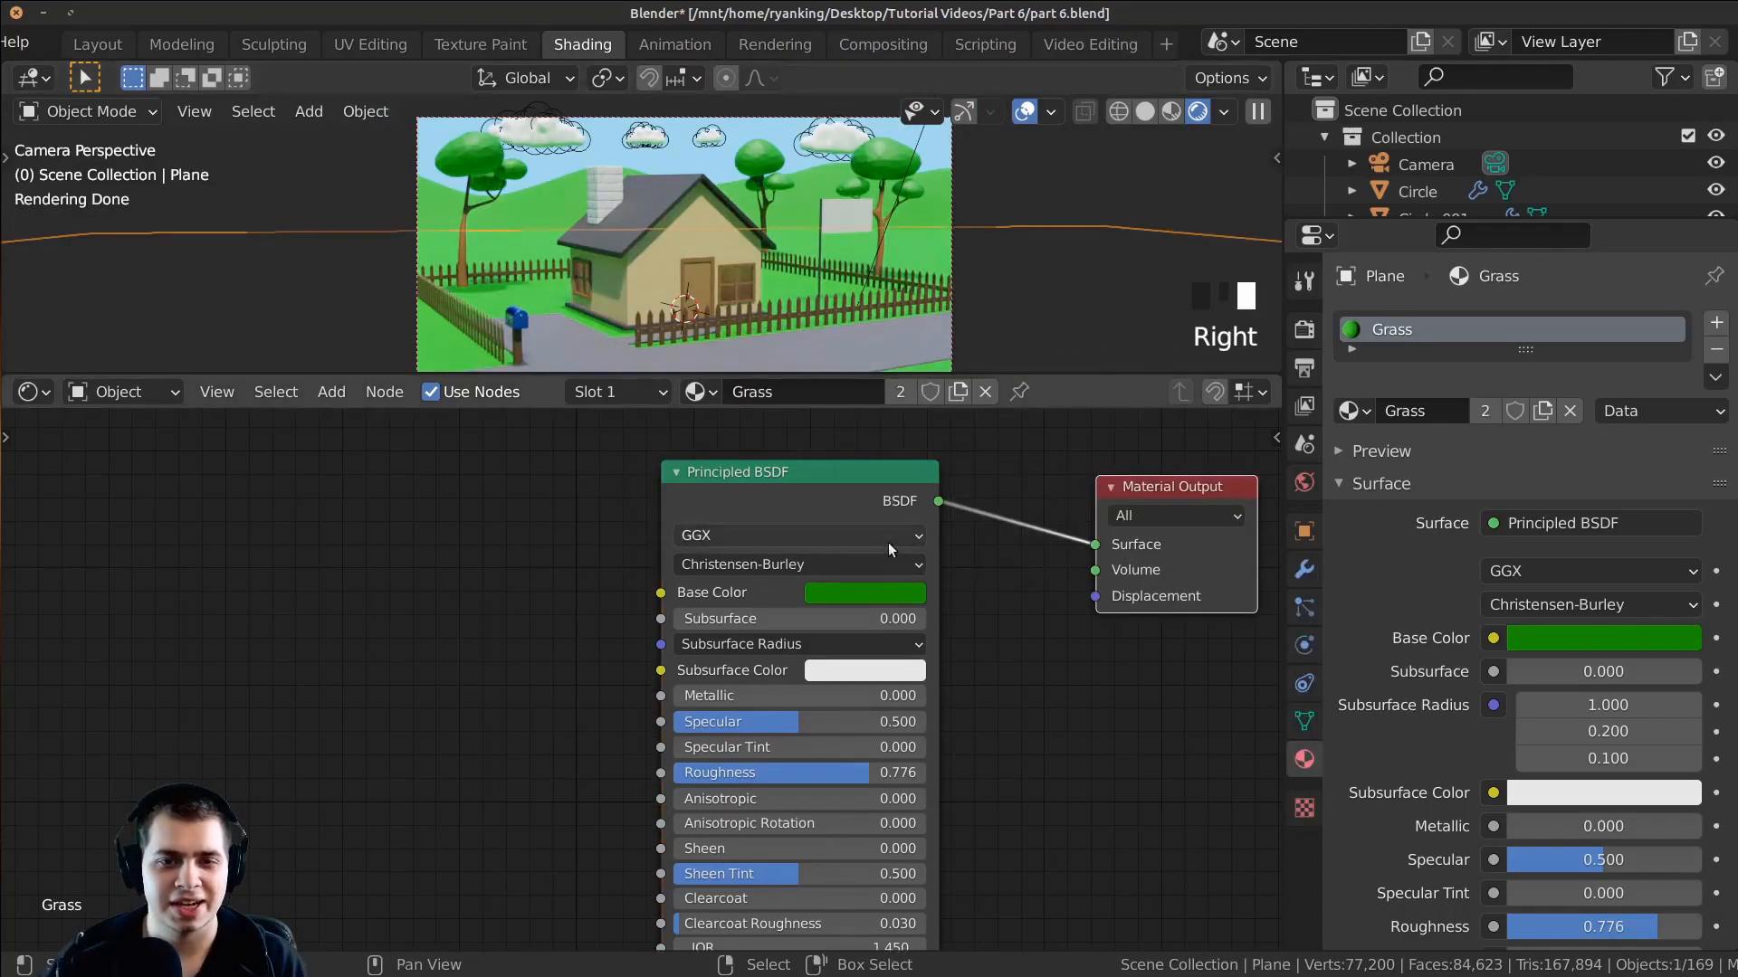
pyautogui.click(865, 593)
pyautogui.moveTo(1006, 330); pyautogui.dragTo(1006, 354)
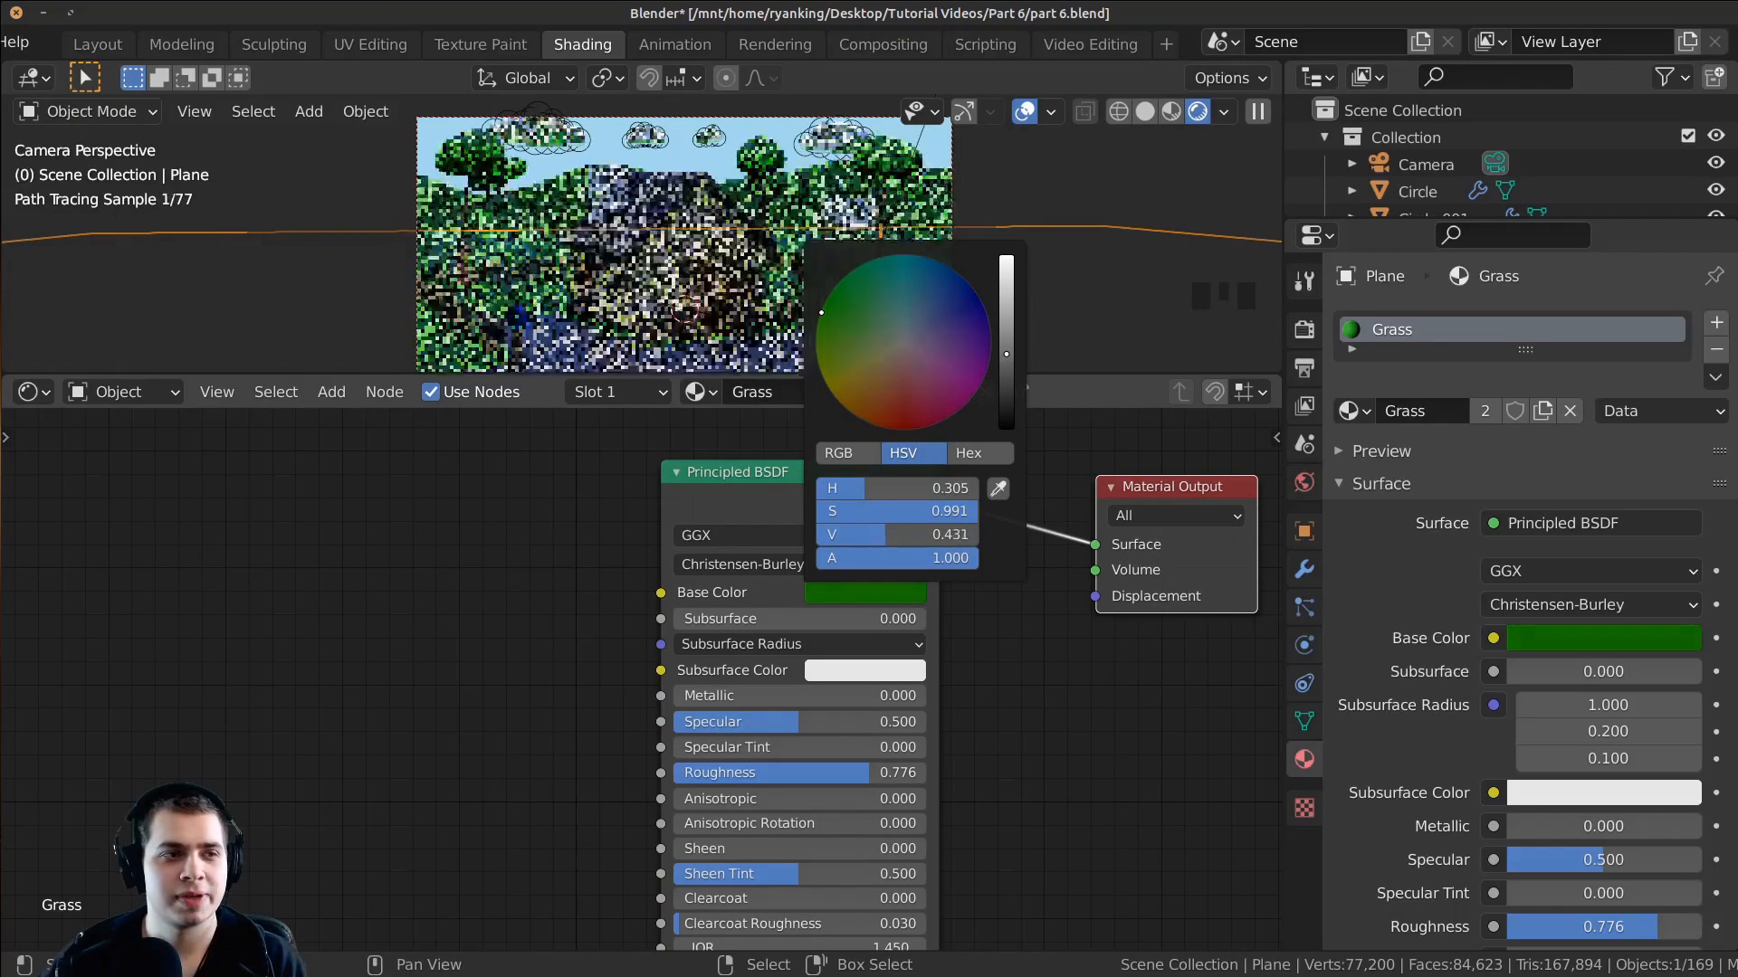
pyautogui.press('a')
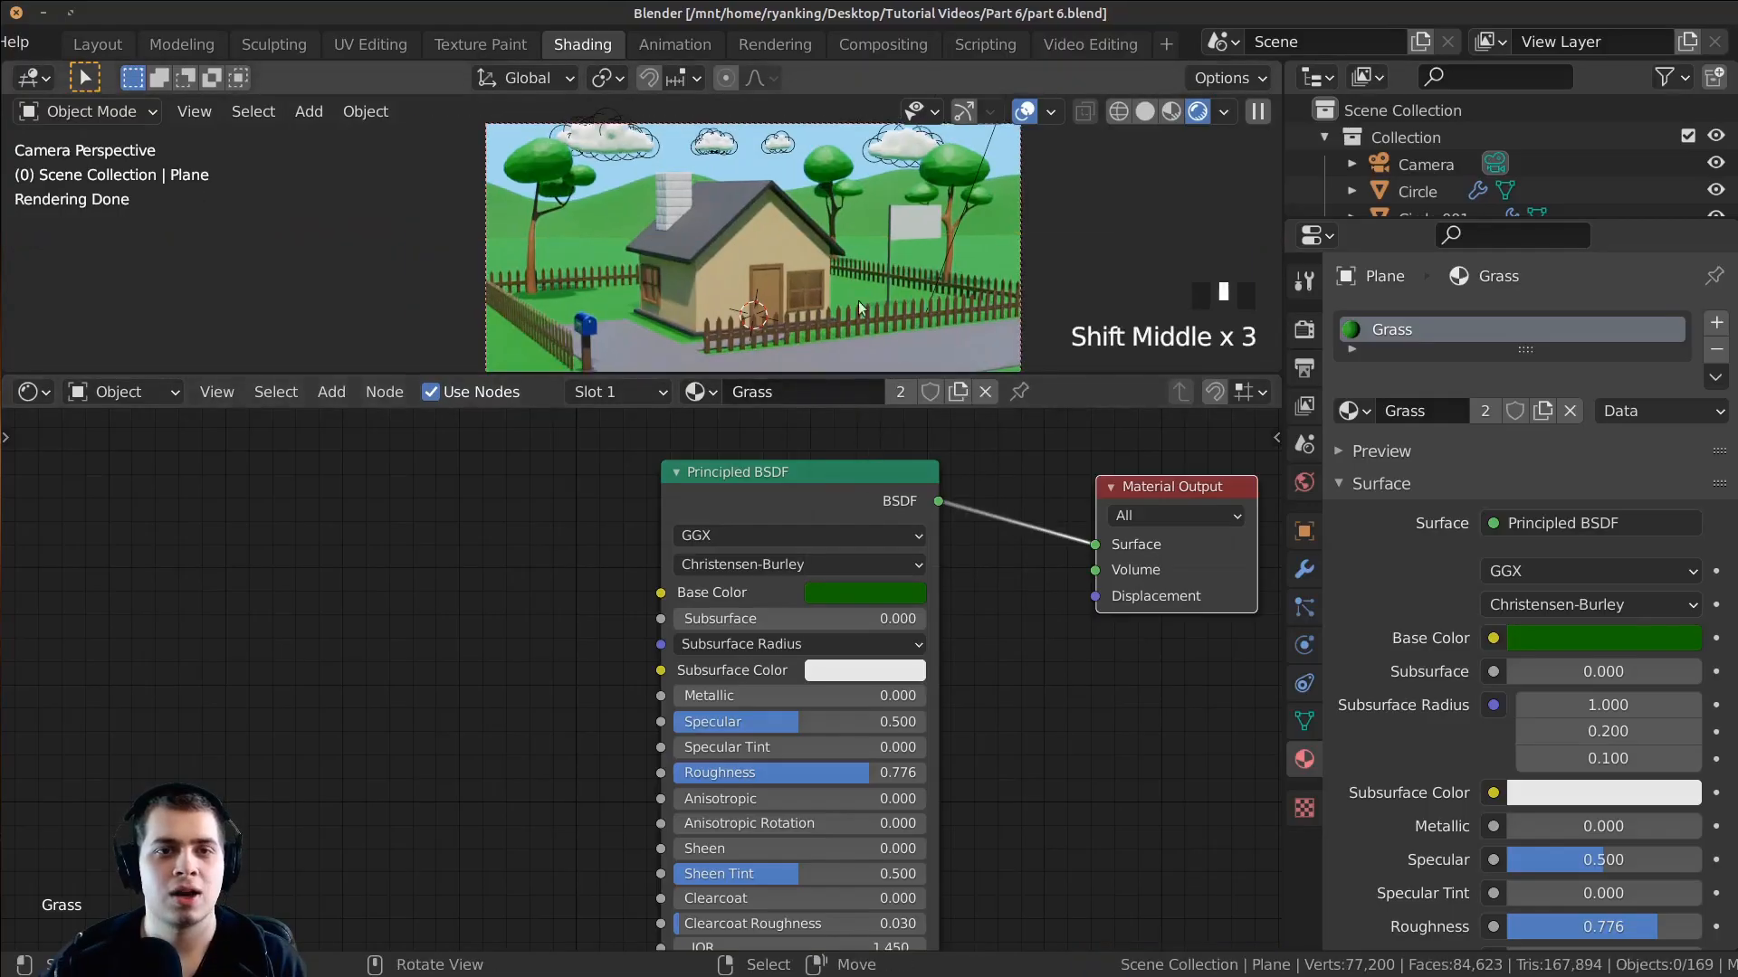
pyautogui.keyDown('shift'); pyautogui.moveTo(726, 177); pyautogui.dragTo(725, 223, button='middle'); pyautogui.keyUp('shift')
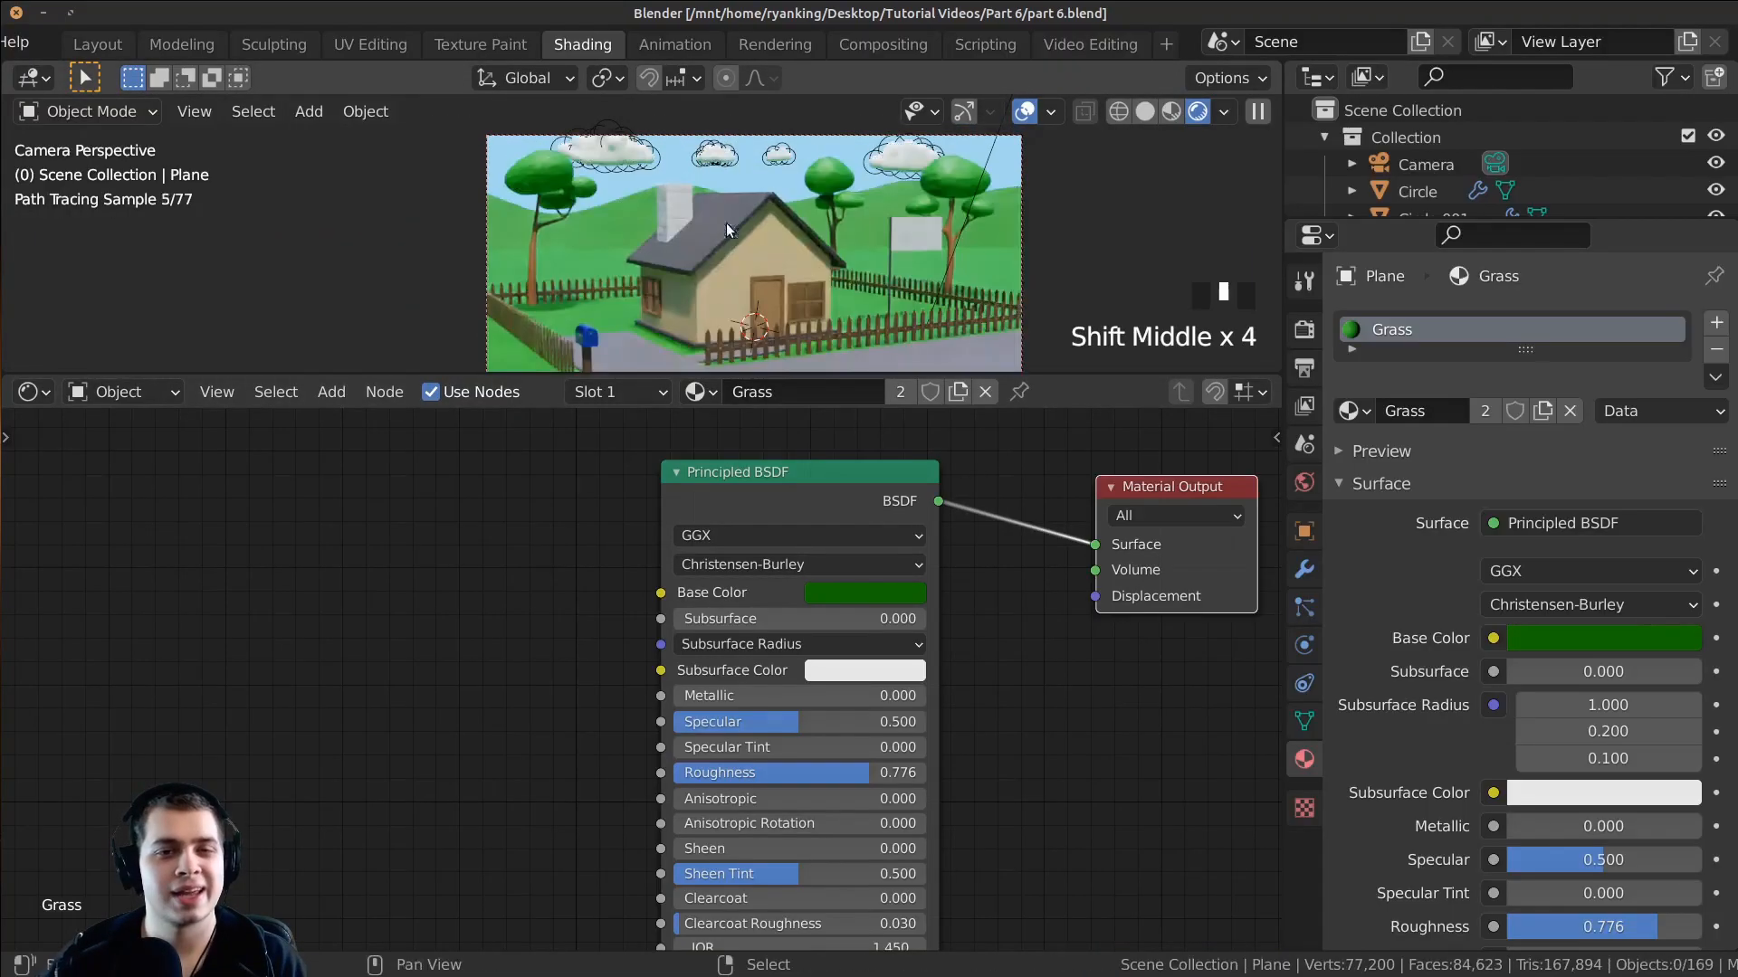
pyautogui.scroll(1, 540, 236)
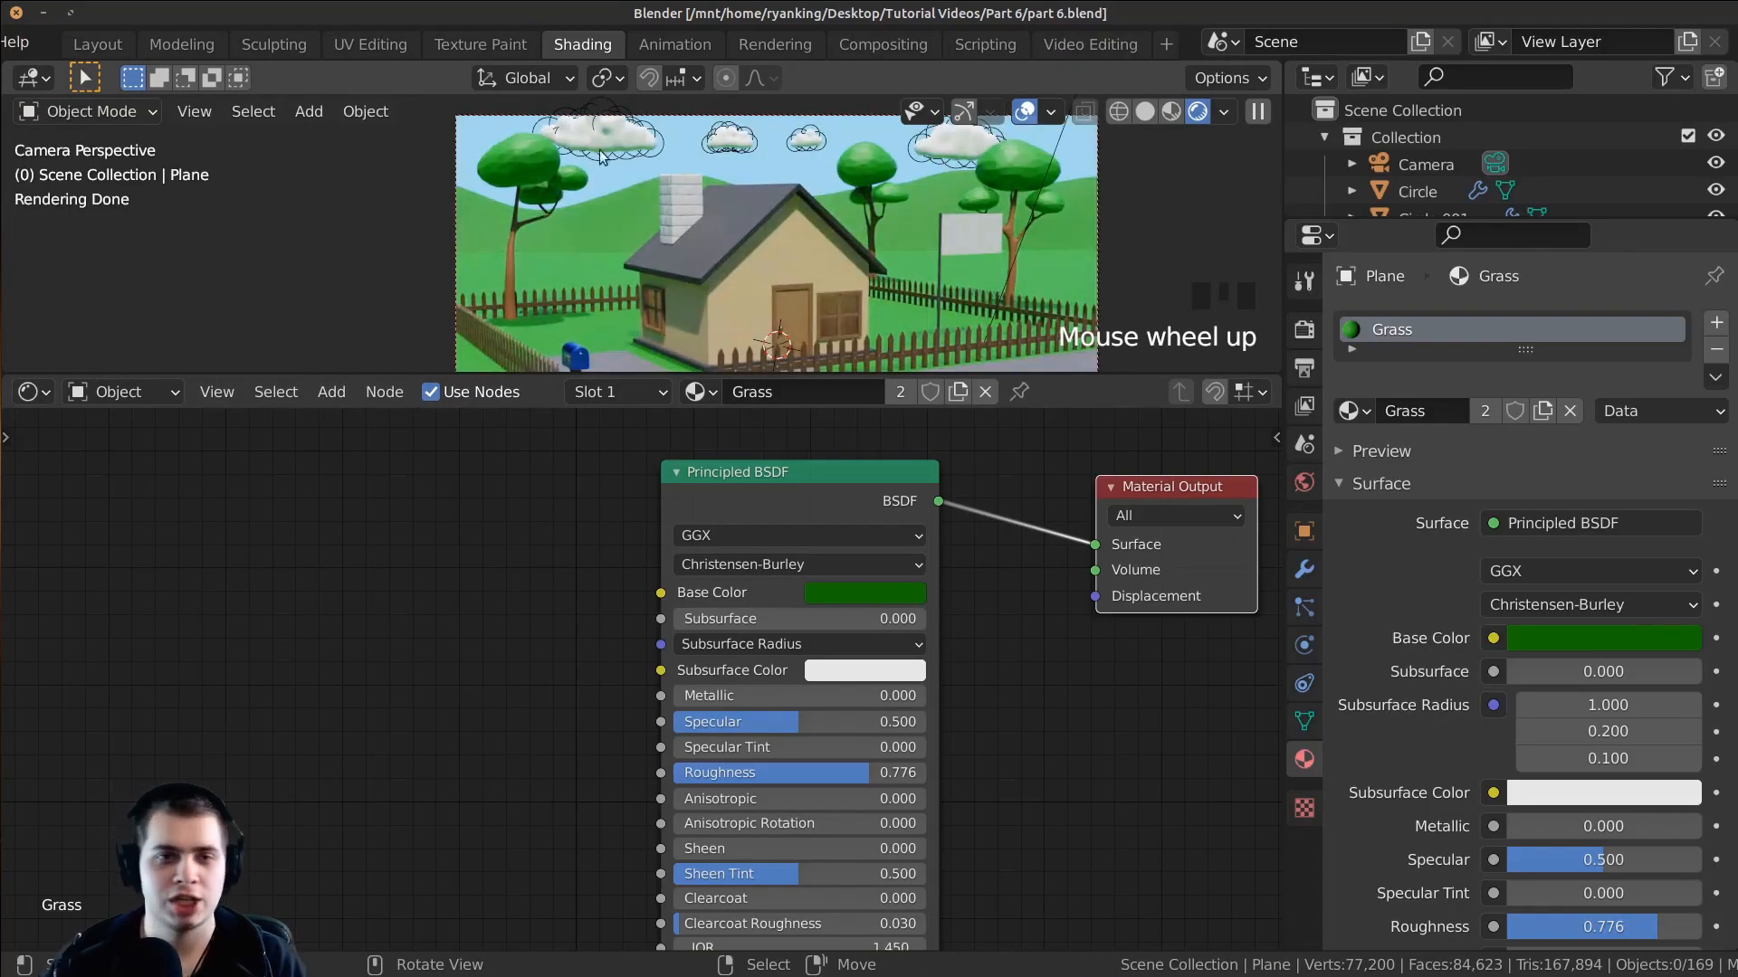
# Step: In the Layout workspace, select a front brick in the chimney's top row and hide it to expose the mortar block behind
pyautogui.click(85, 50)
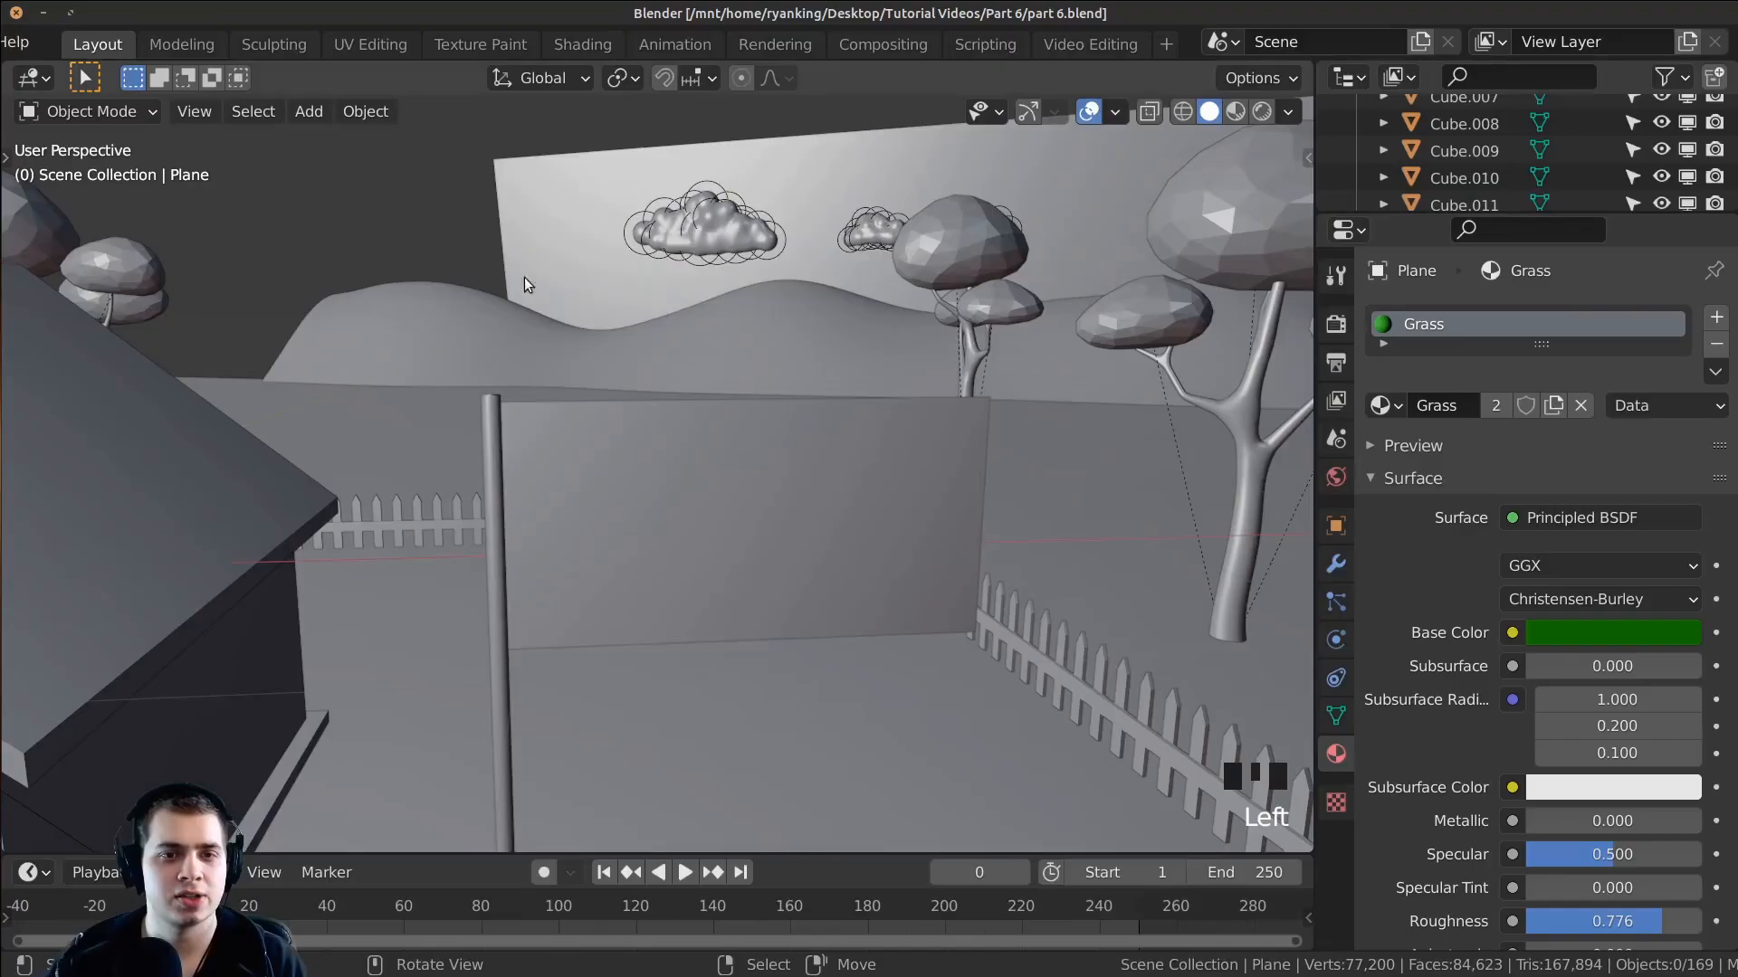
pyautogui.scroll(-3, 352, 339)
pyautogui.keyDown('shift'); pyautogui.moveTo(458, 470); pyautogui.dragTo(1220, 572, button='middle'); pyautogui.keyUp('shift')
pyautogui.scroll(3, 1032, 553)
pyautogui.scroll(6, 688, 340)
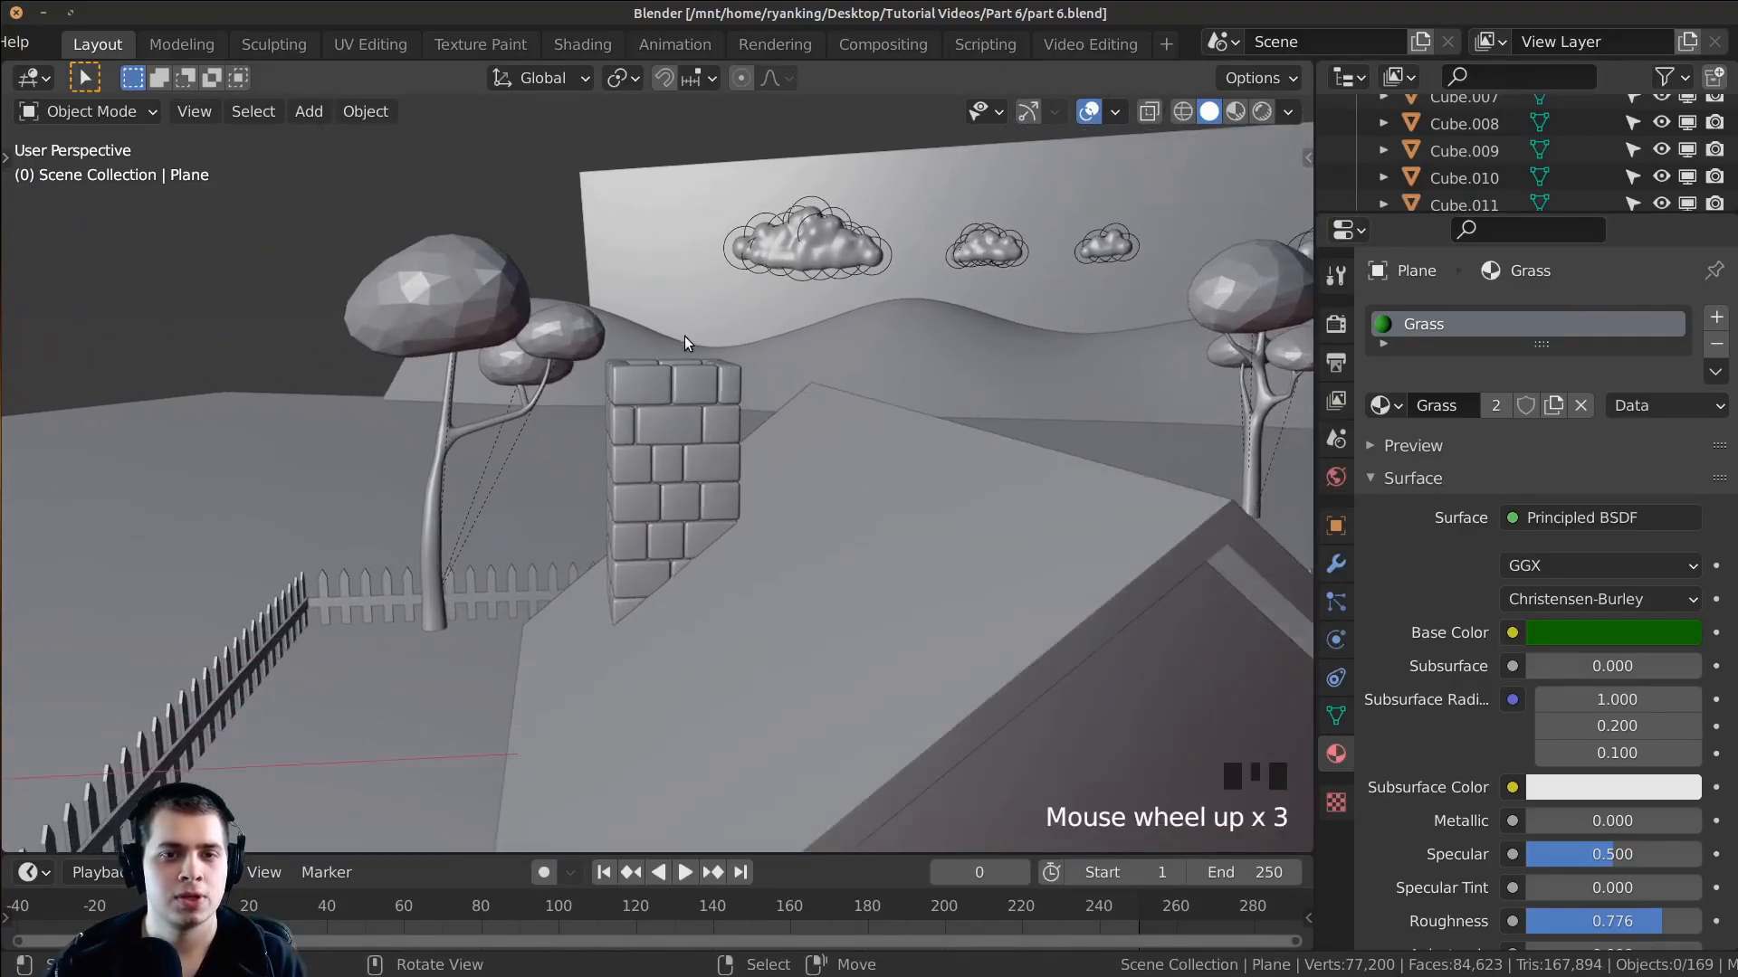
pyautogui.moveTo(621, 264); pyautogui.dragTo(428, 541, button='middle')
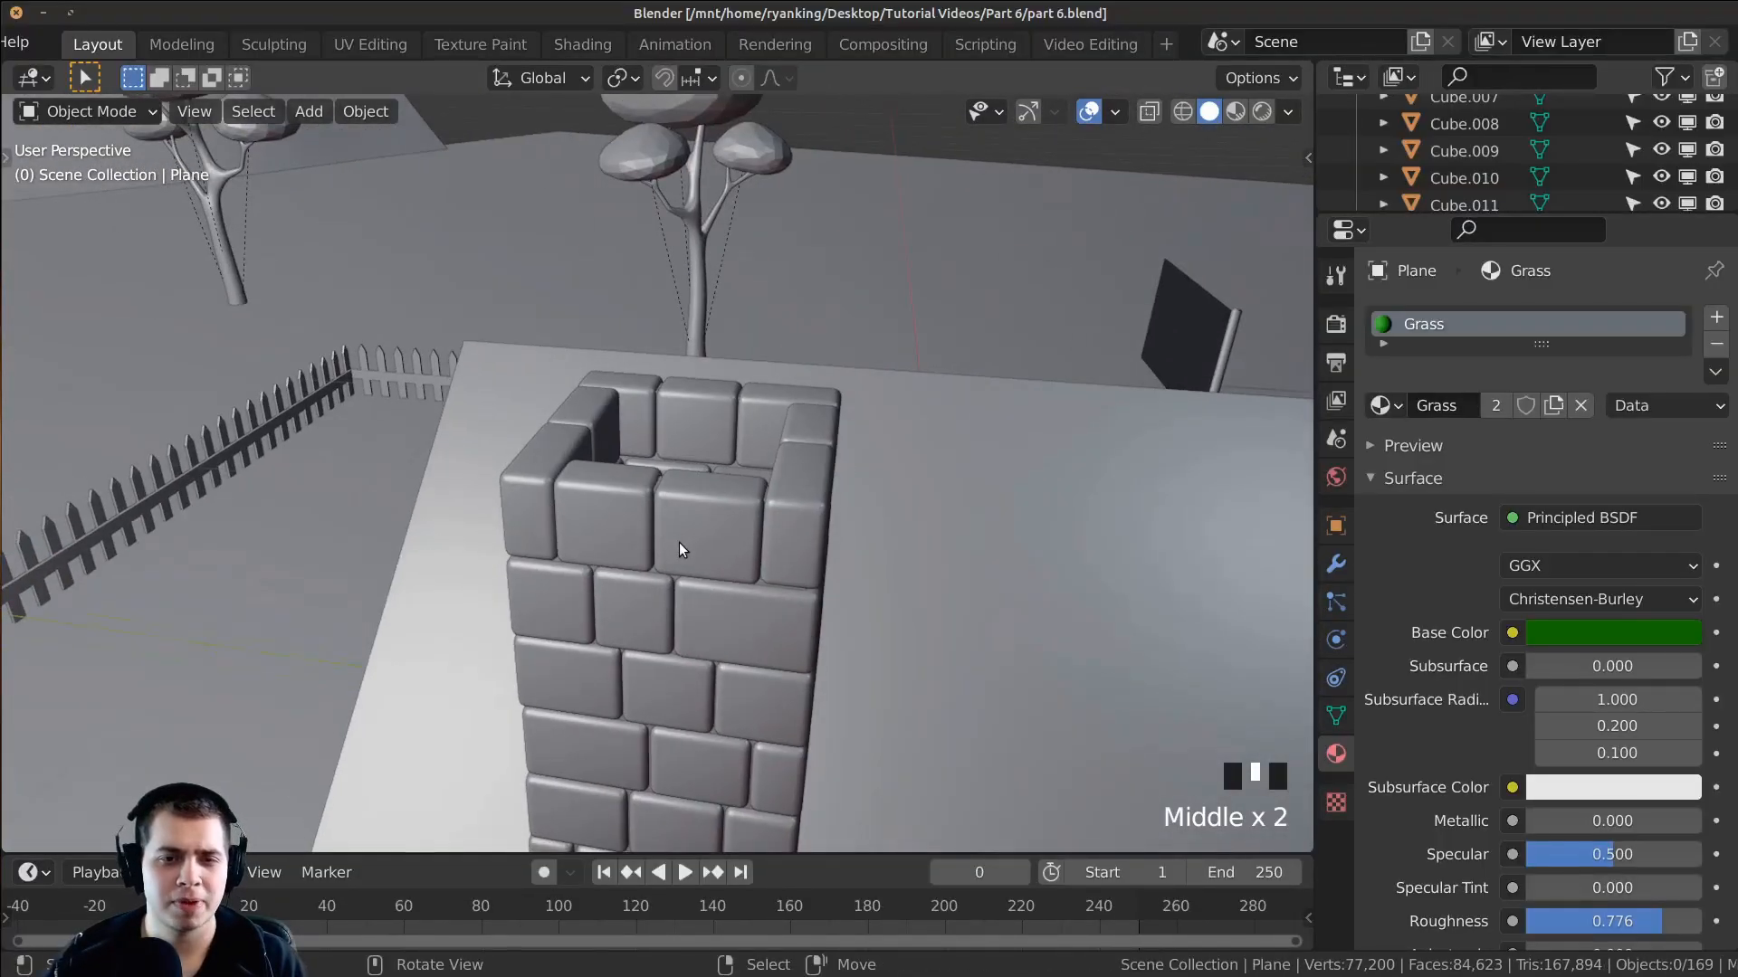
pyautogui.moveTo(682, 544); pyautogui.dragTo(713, 565, button='middle')
pyautogui.scroll(7, 637, 479)
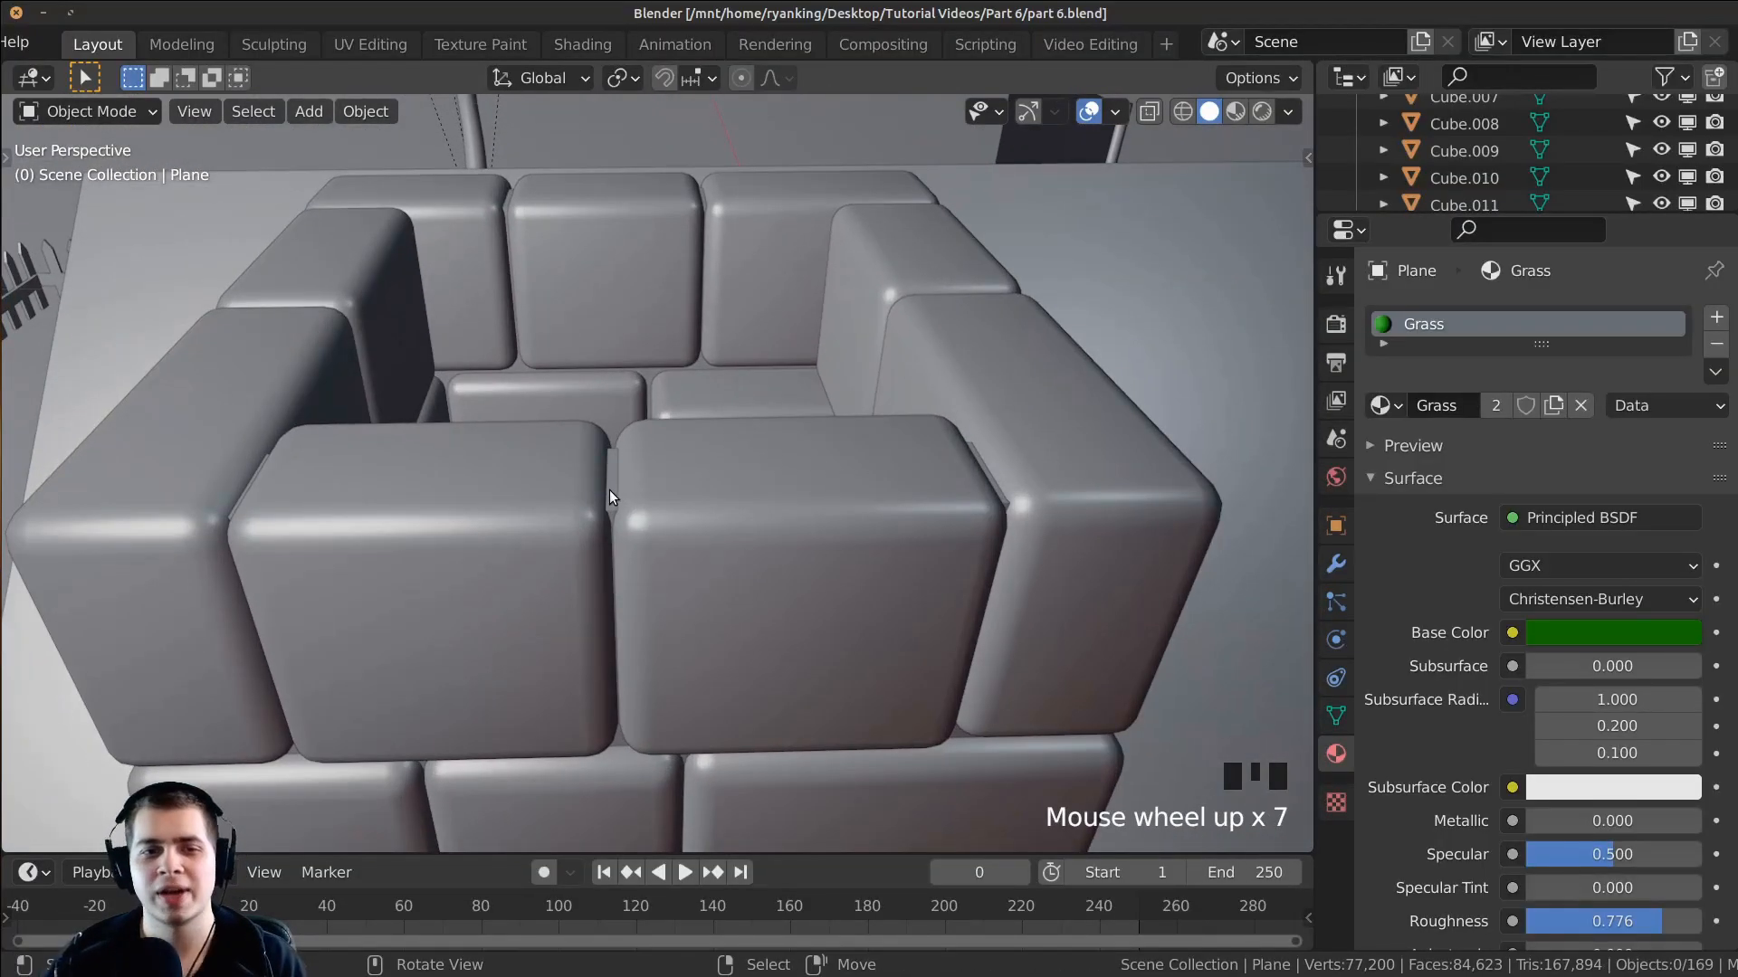
pyautogui.rightClick(610, 469)
pyautogui.rightClick(612, 469)
pyautogui.rightClick(612, 469)
pyautogui.rightClick(612, 468)
pyautogui.rightClick(612, 468)
pyautogui.rightClick(620, 469)
pyautogui.rightClick(624, 469)
pyautogui.rightClick(628, 469)
pyautogui.rightClick(689, 474)
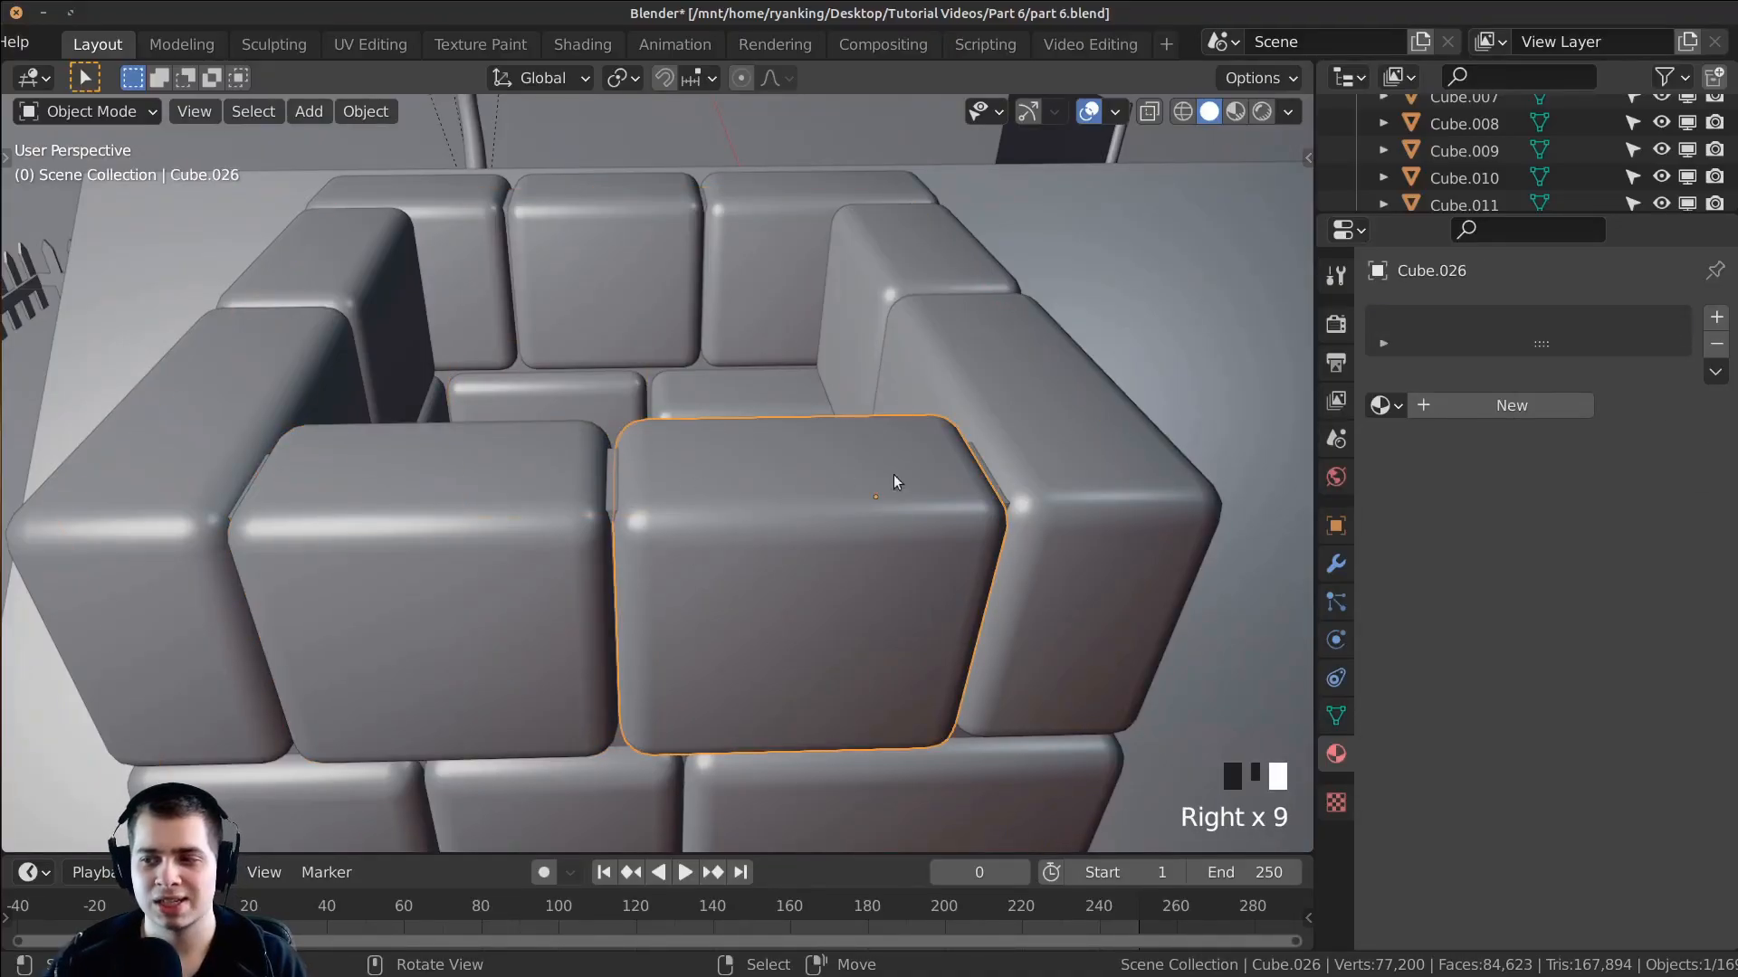
pyautogui.press('Delete')
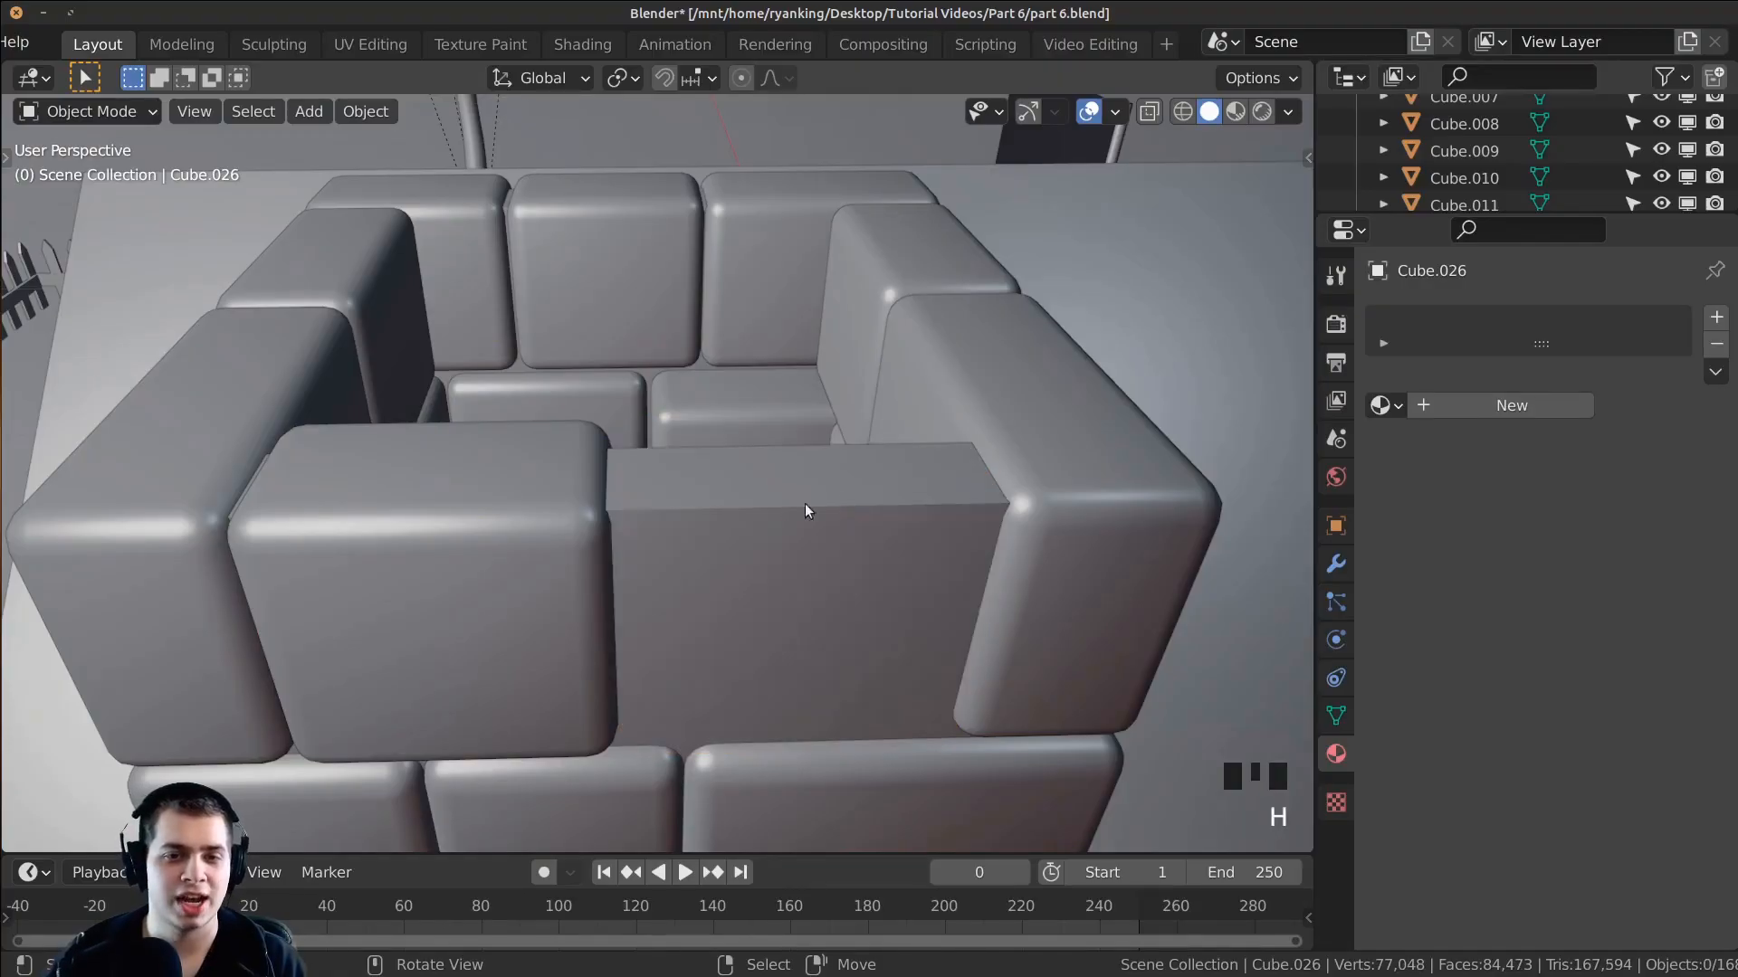
# Step: Select the exposed block behind the chimney bricks, create a new material for it and name it Mortar
pyautogui.rightClick(762, 505)
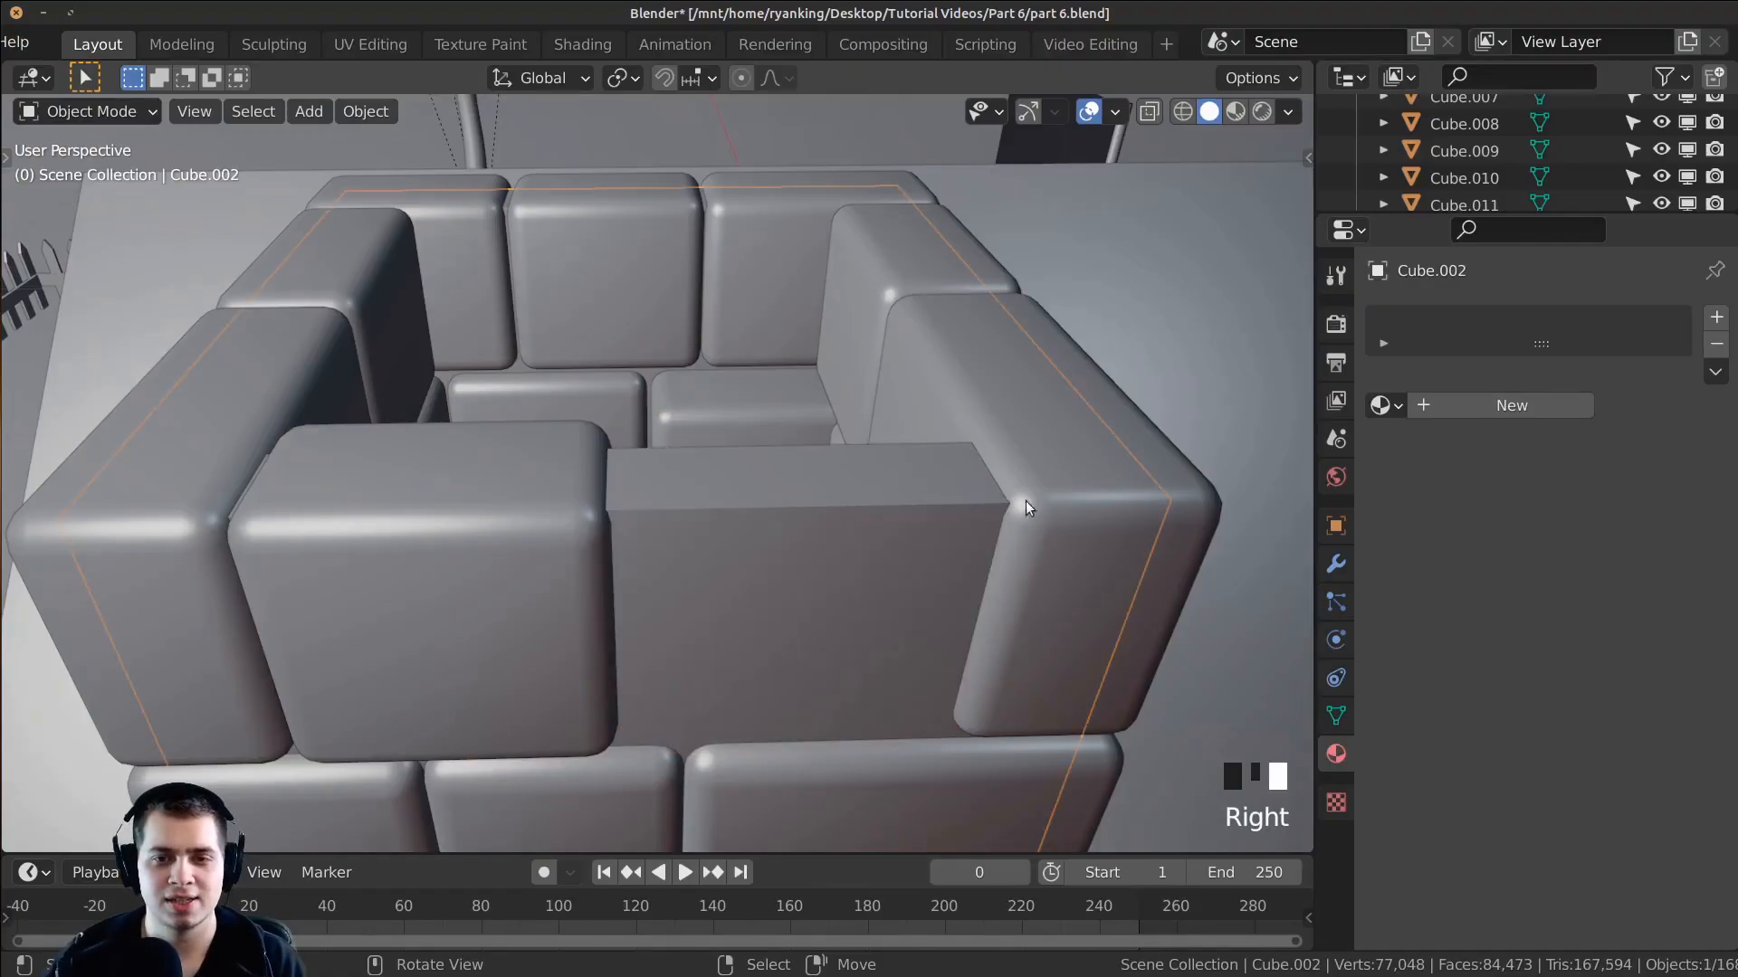
pyautogui.click(1512, 405)
pyautogui.click(1430, 406)
pyautogui.write('Mordor')
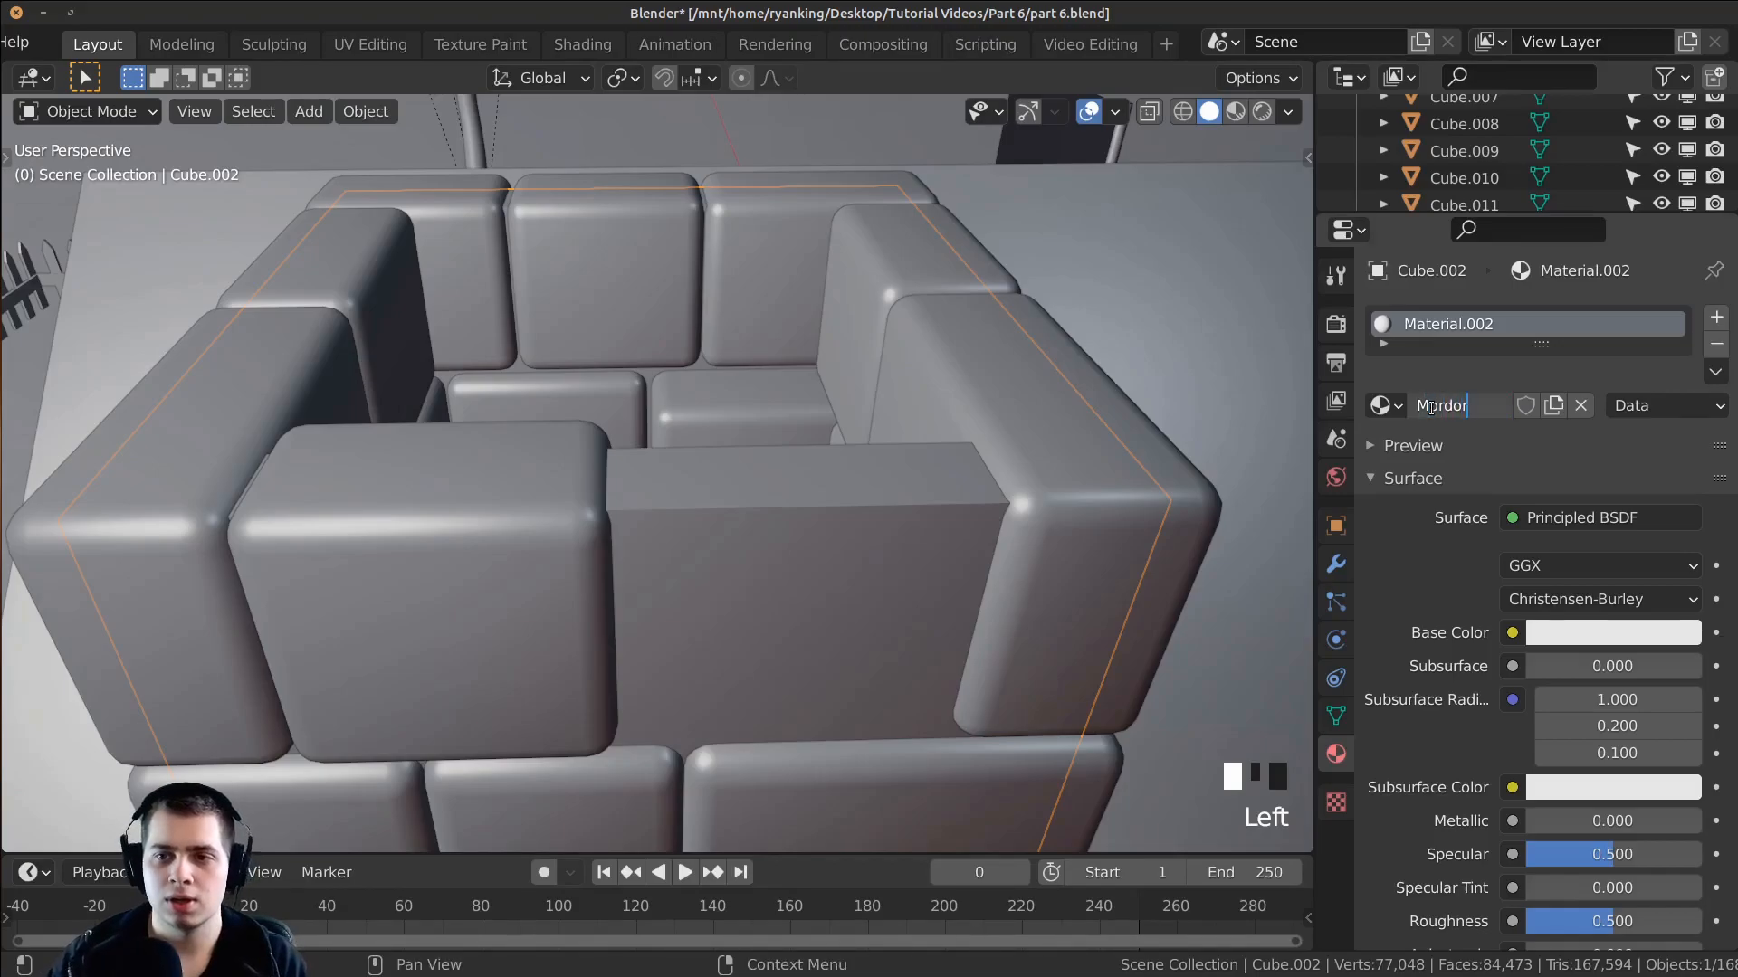
pyautogui.press('Return')
# Step: Set the Mortar material's base color to a muted brown and check the chimney in Rendered and Material Preview shading
pyautogui.click(1589, 629)
pyautogui.click(1680, 333)
pyautogui.moveTo(1550, 362); pyautogui.dragTo(1547, 367)
pyautogui.scroll(-2, 657, 735)
pyautogui.press('z')
pyautogui.scroll(-4, 740, 462)
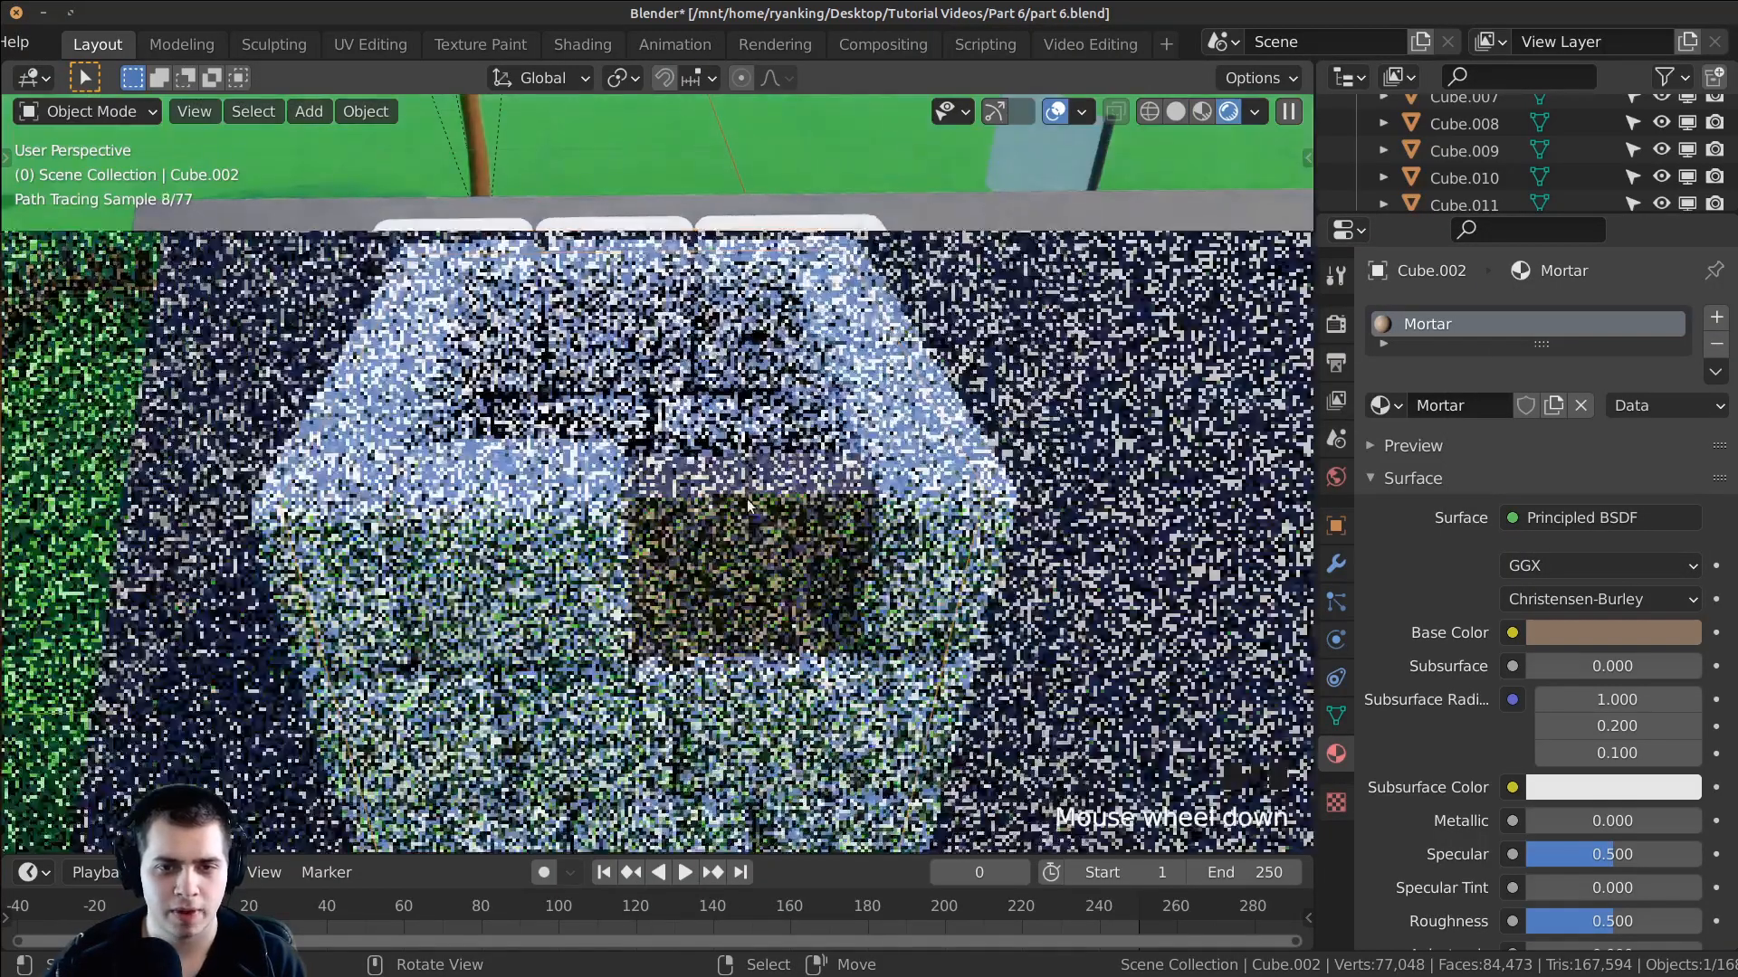
pyautogui.moveTo(748, 498); pyautogui.dragTo(941, 552, button='middle')
pyautogui.click(1584, 637)
pyautogui.click(700, 617)
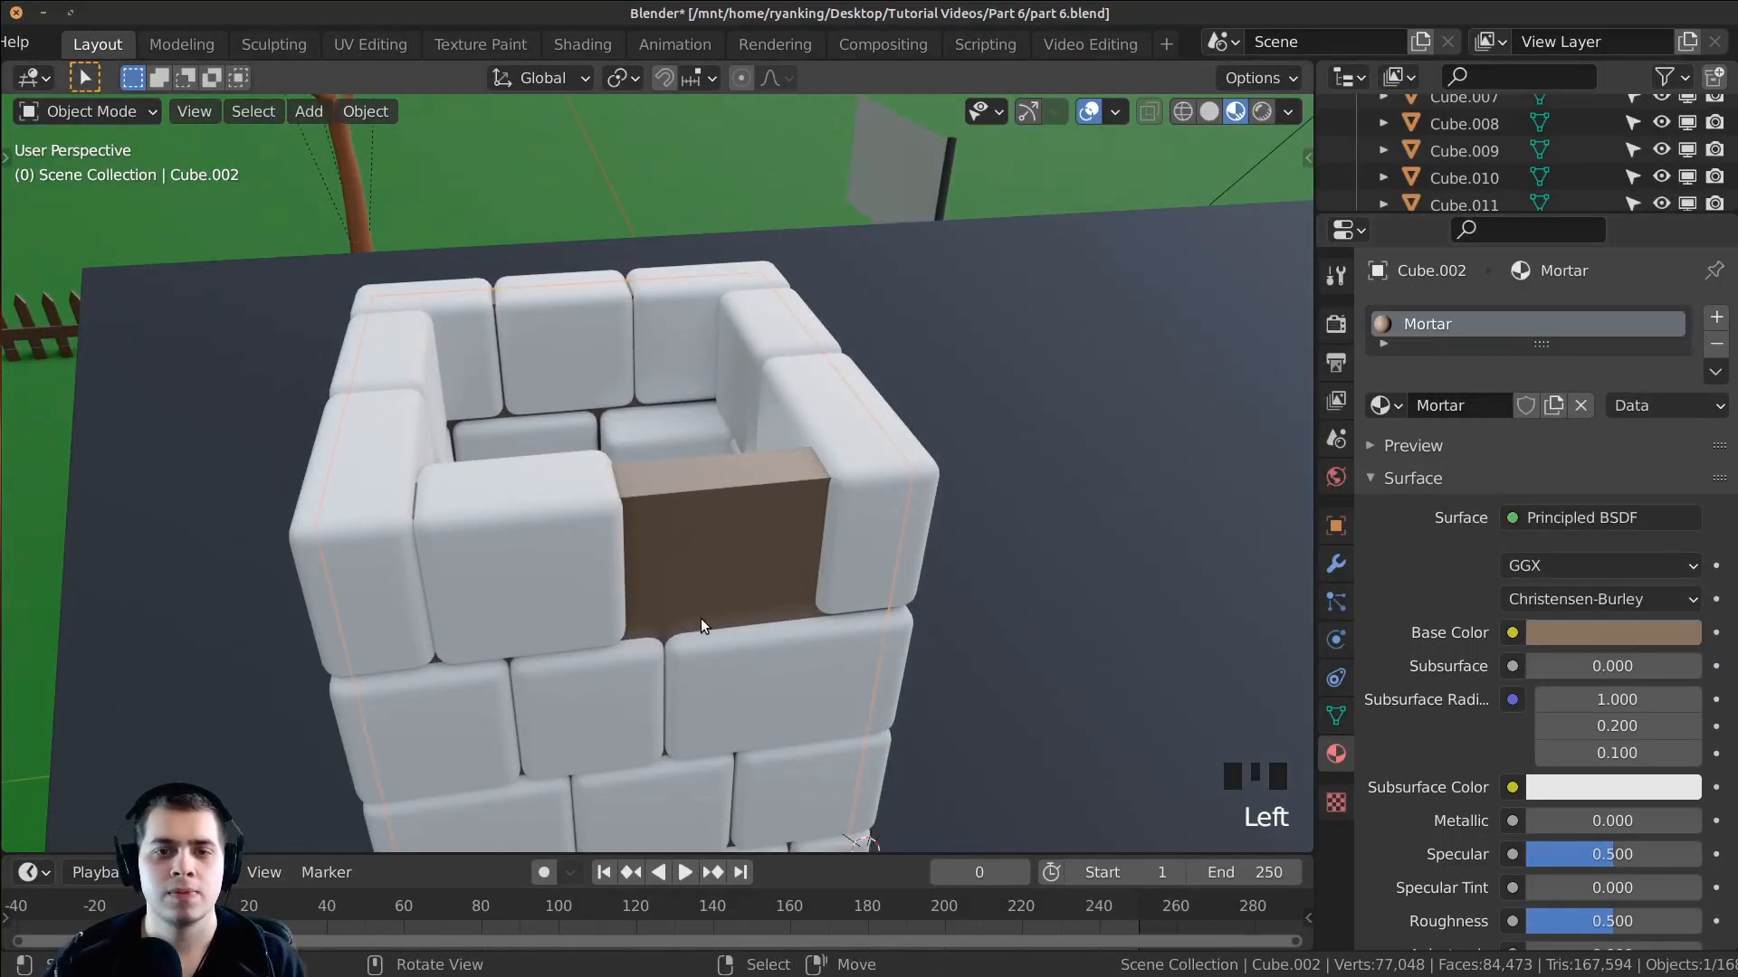
# Step: Unhide the chimney brick, select it alone, and create a new material for it named Brick
pyautogui.hotkey('alt', 'h')
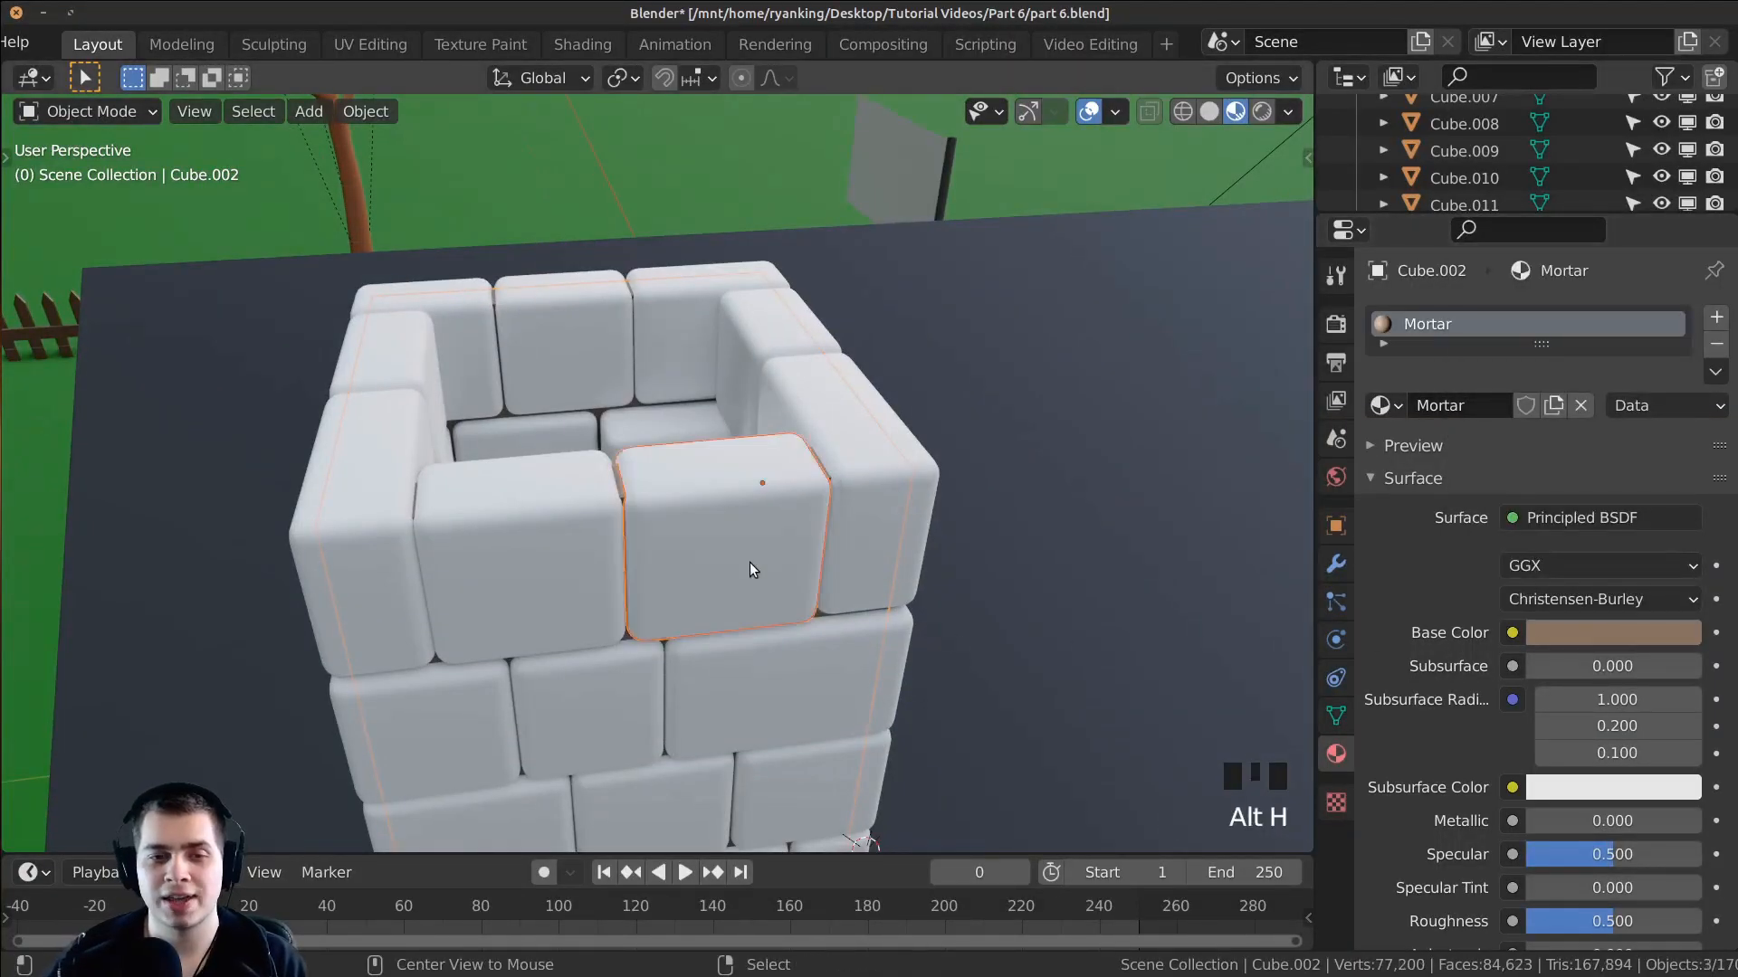
pyautogui.click(780, 501)
pyautogui.scroll(-3, 518, 523)
pyautogui.moveTo(517, 523); pyautogui.dragTo(1244, 568, button='middle')
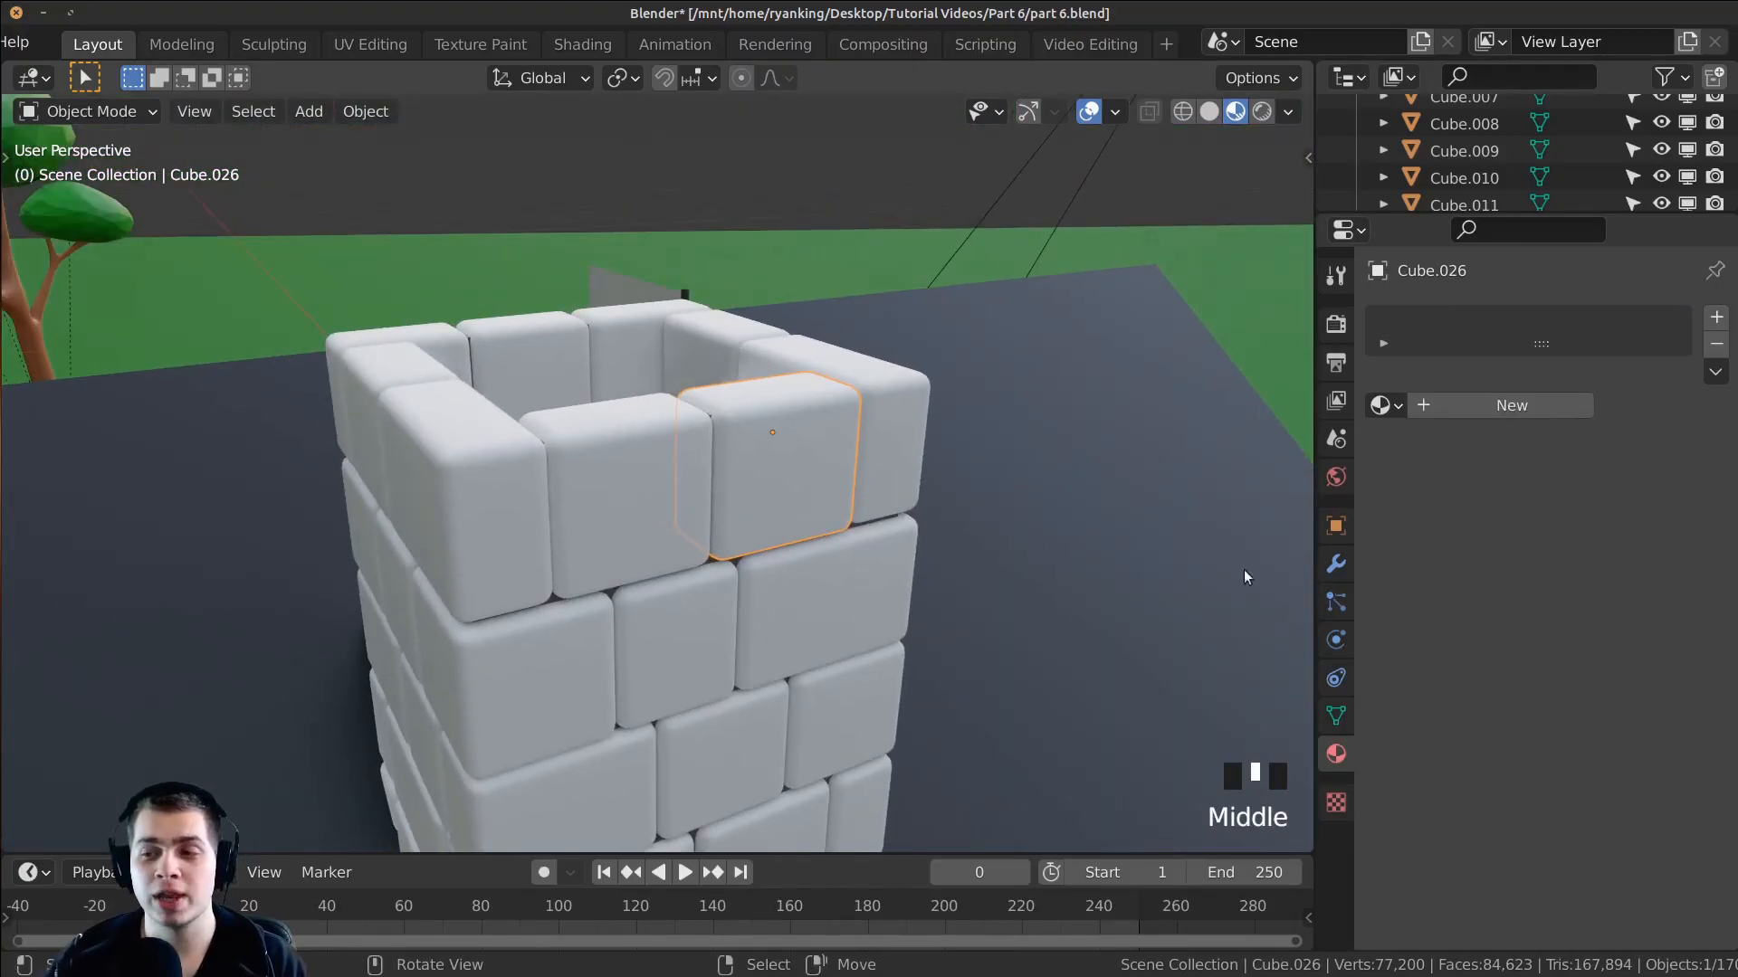
pyautogui.click(1495, 413)
pyautogui.write('Brick')
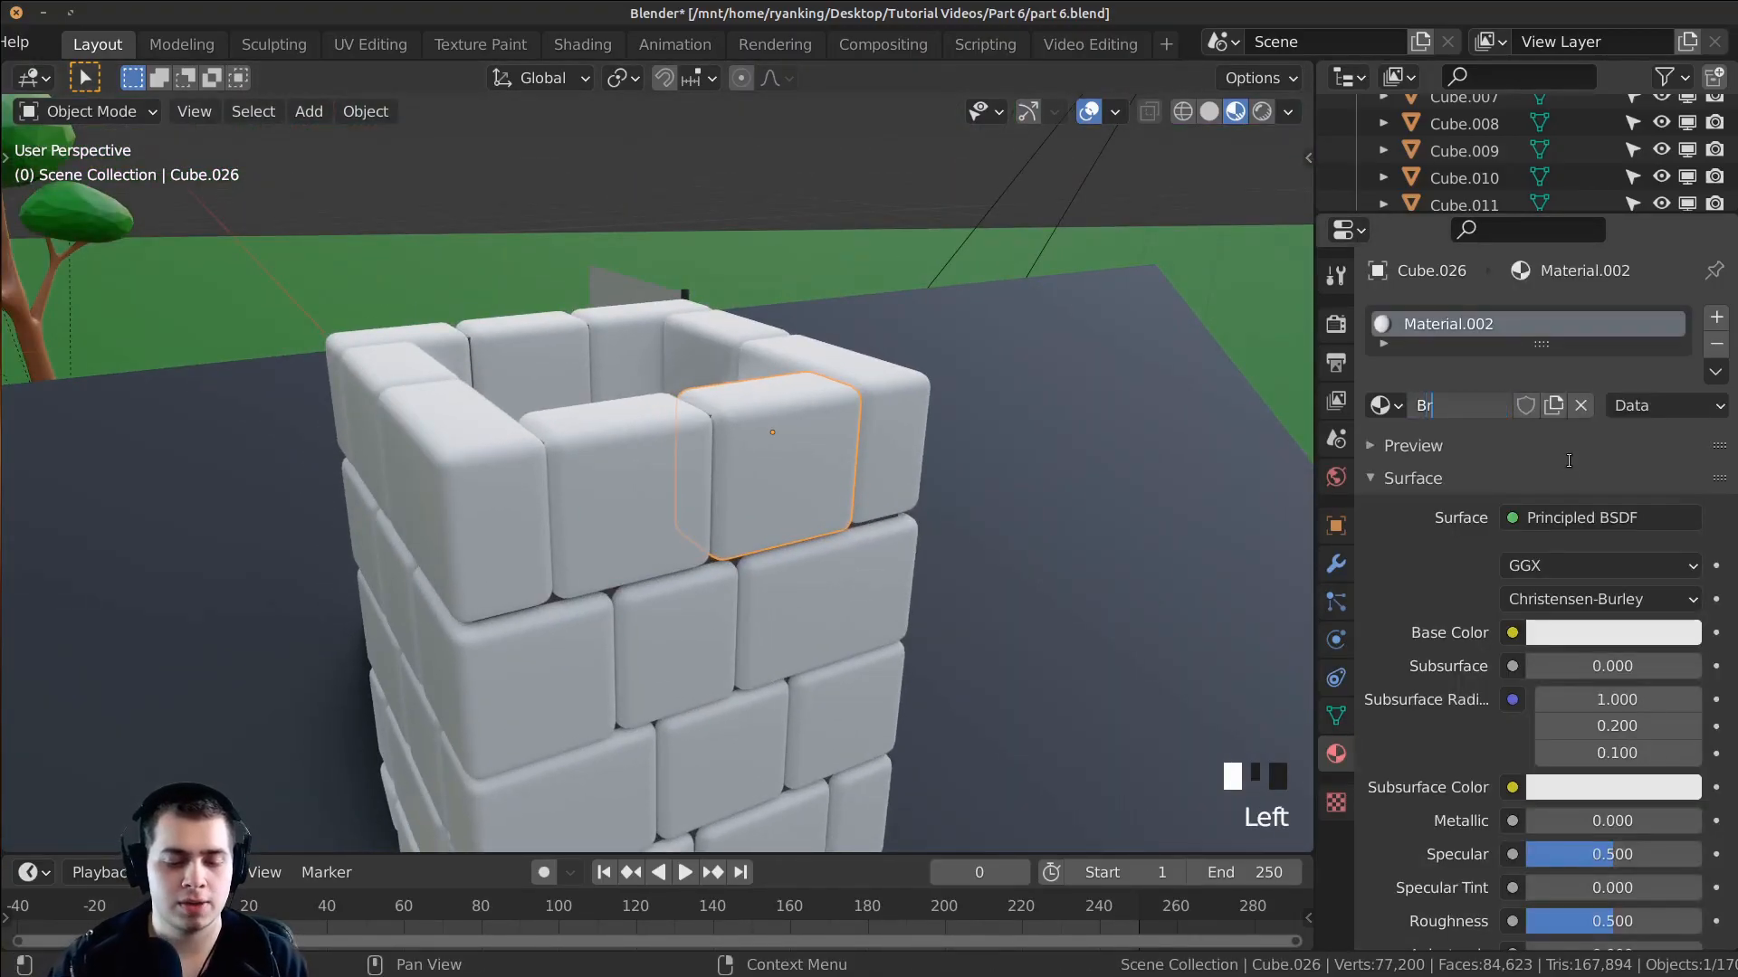
pyautogui.click(1567, 460)
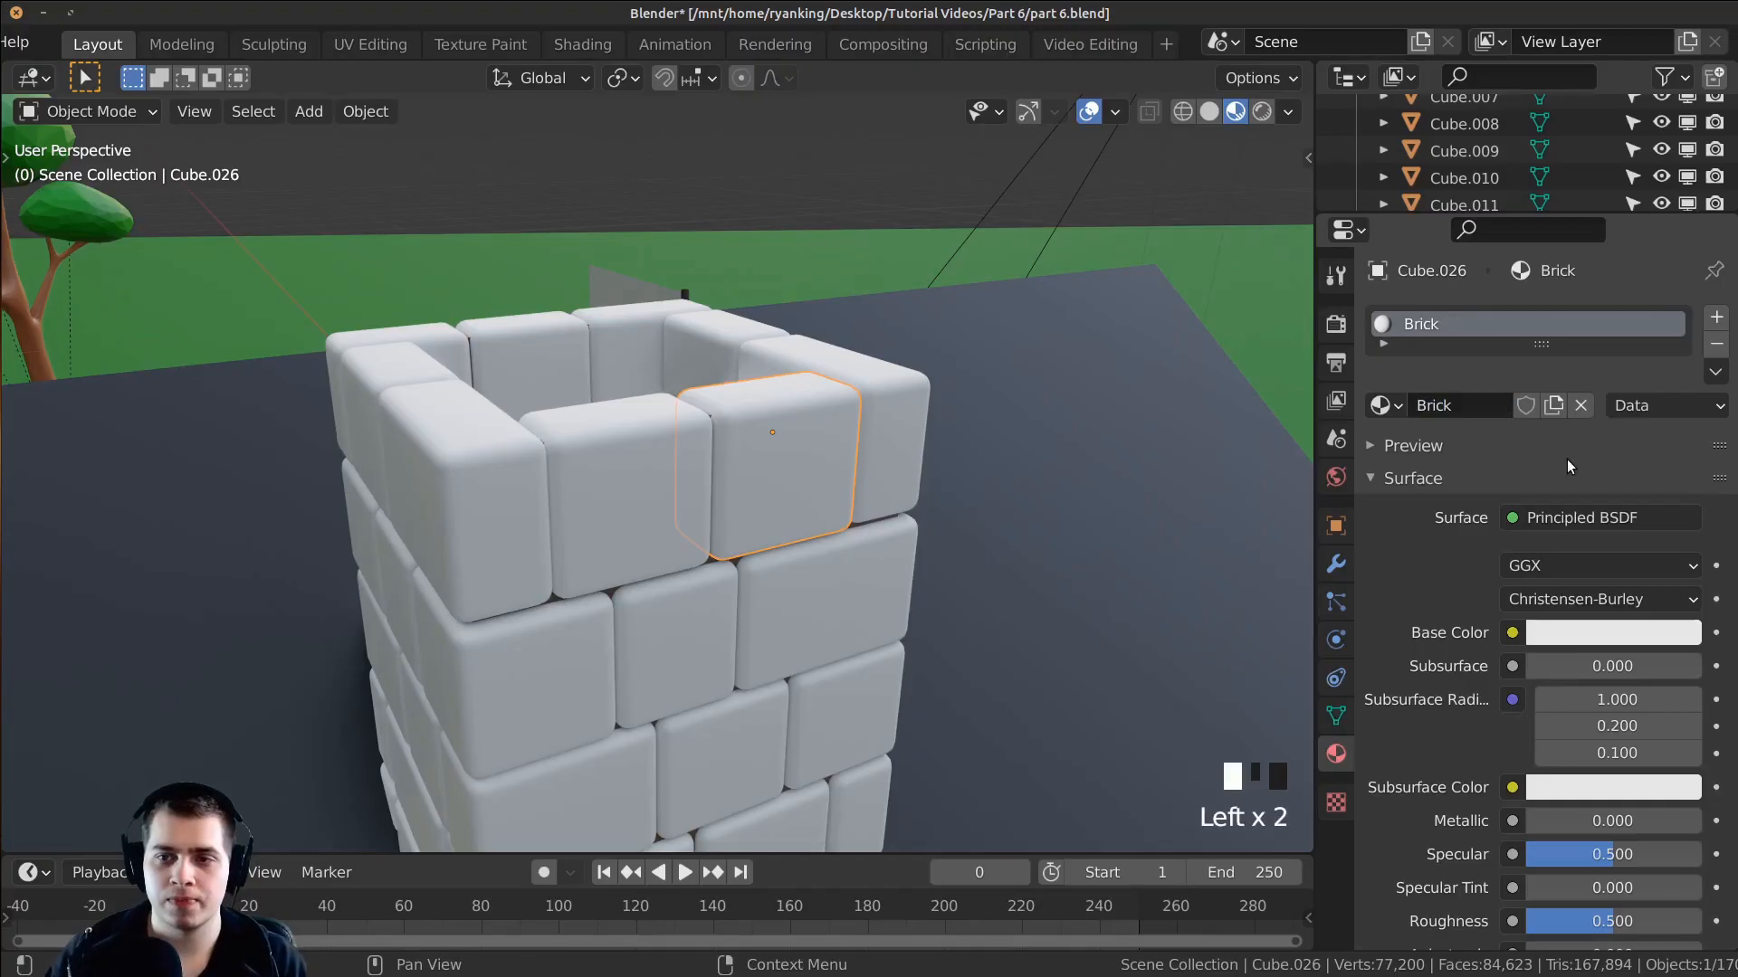
# Step: Set the Brick material's base color to a reddish orange and clear the selection
pyautogui.click(1627, 642)
pyautogui.moveTo(1675, 324); pyautogui.dragTo(1679, 307)
pyautogui.moveTo(1561, 362); pyautogui.dragTo(1542, 415)
pyautogui.press('a')
# Step: Raise the Brick material's roughness to about 0.849
pyautogui.scroll(-3, 615, 531)
pyautogui.moveTo(615, 531); pyautogui.dragTo(570, 517, button='middle')
pyautogui.press('z')
pyautogui.click(766, 517)
pyautogui.scroll(3, 1174, 627)
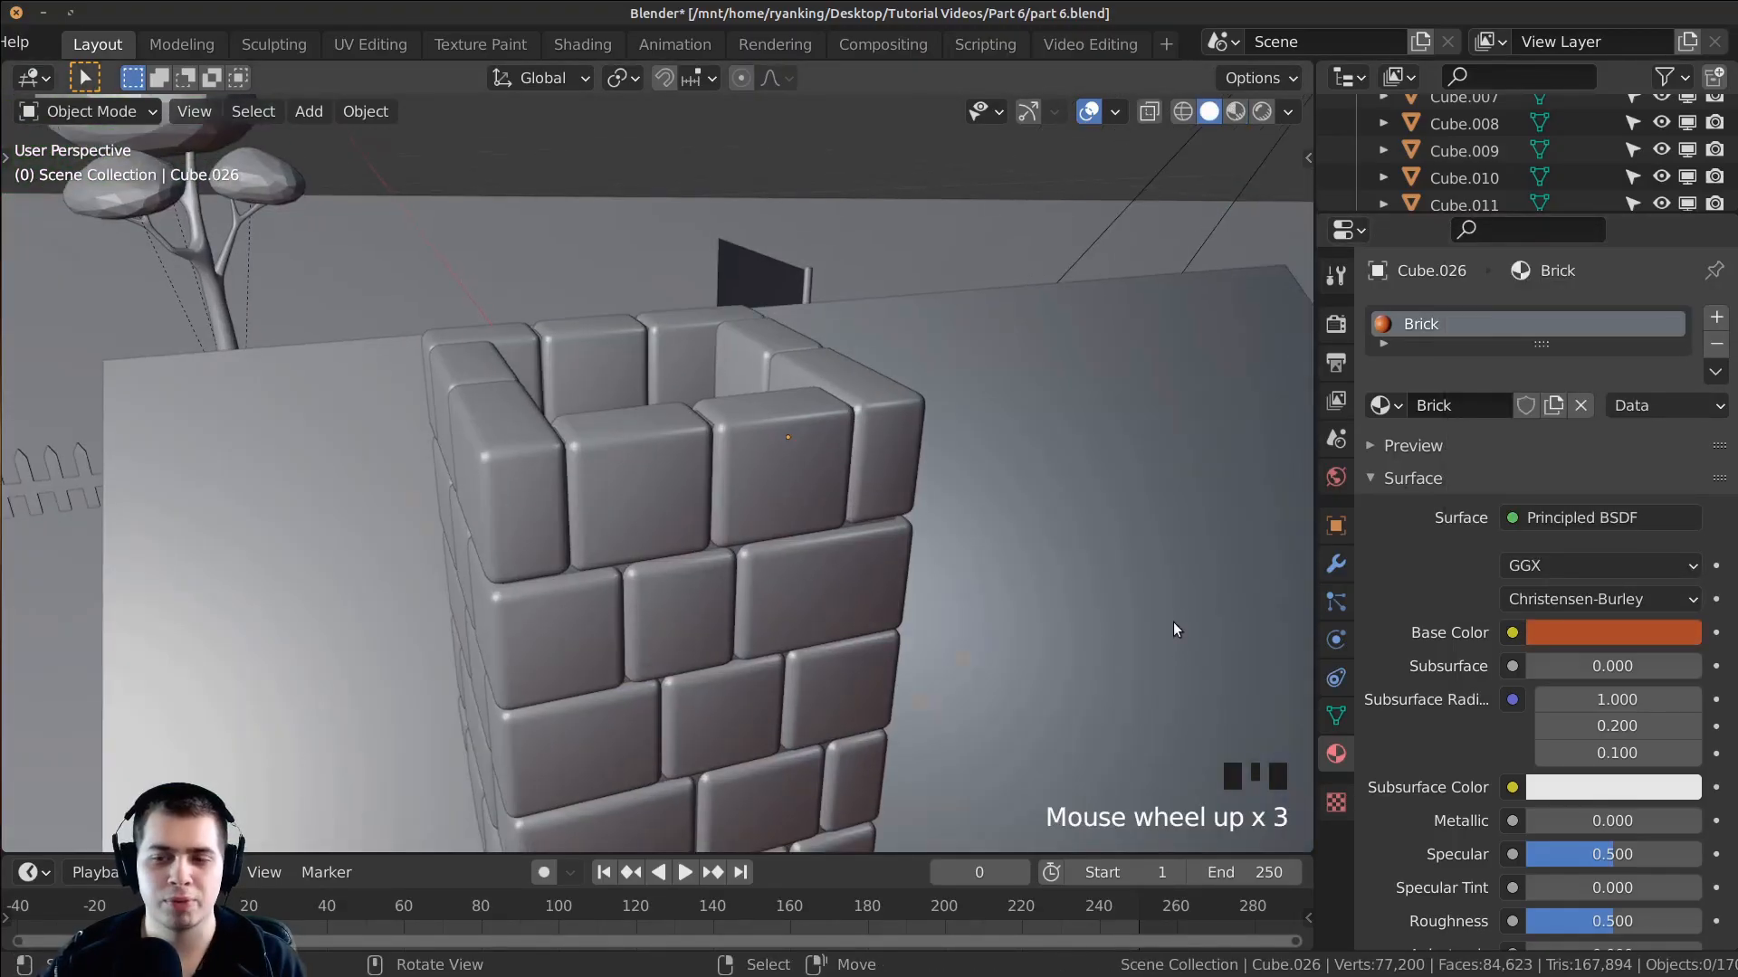
pyautogui.scroll(-3, 1583, 870)
pyautogui.moveTo(1600, 813); pyautogui.dragTo(1661, 813)
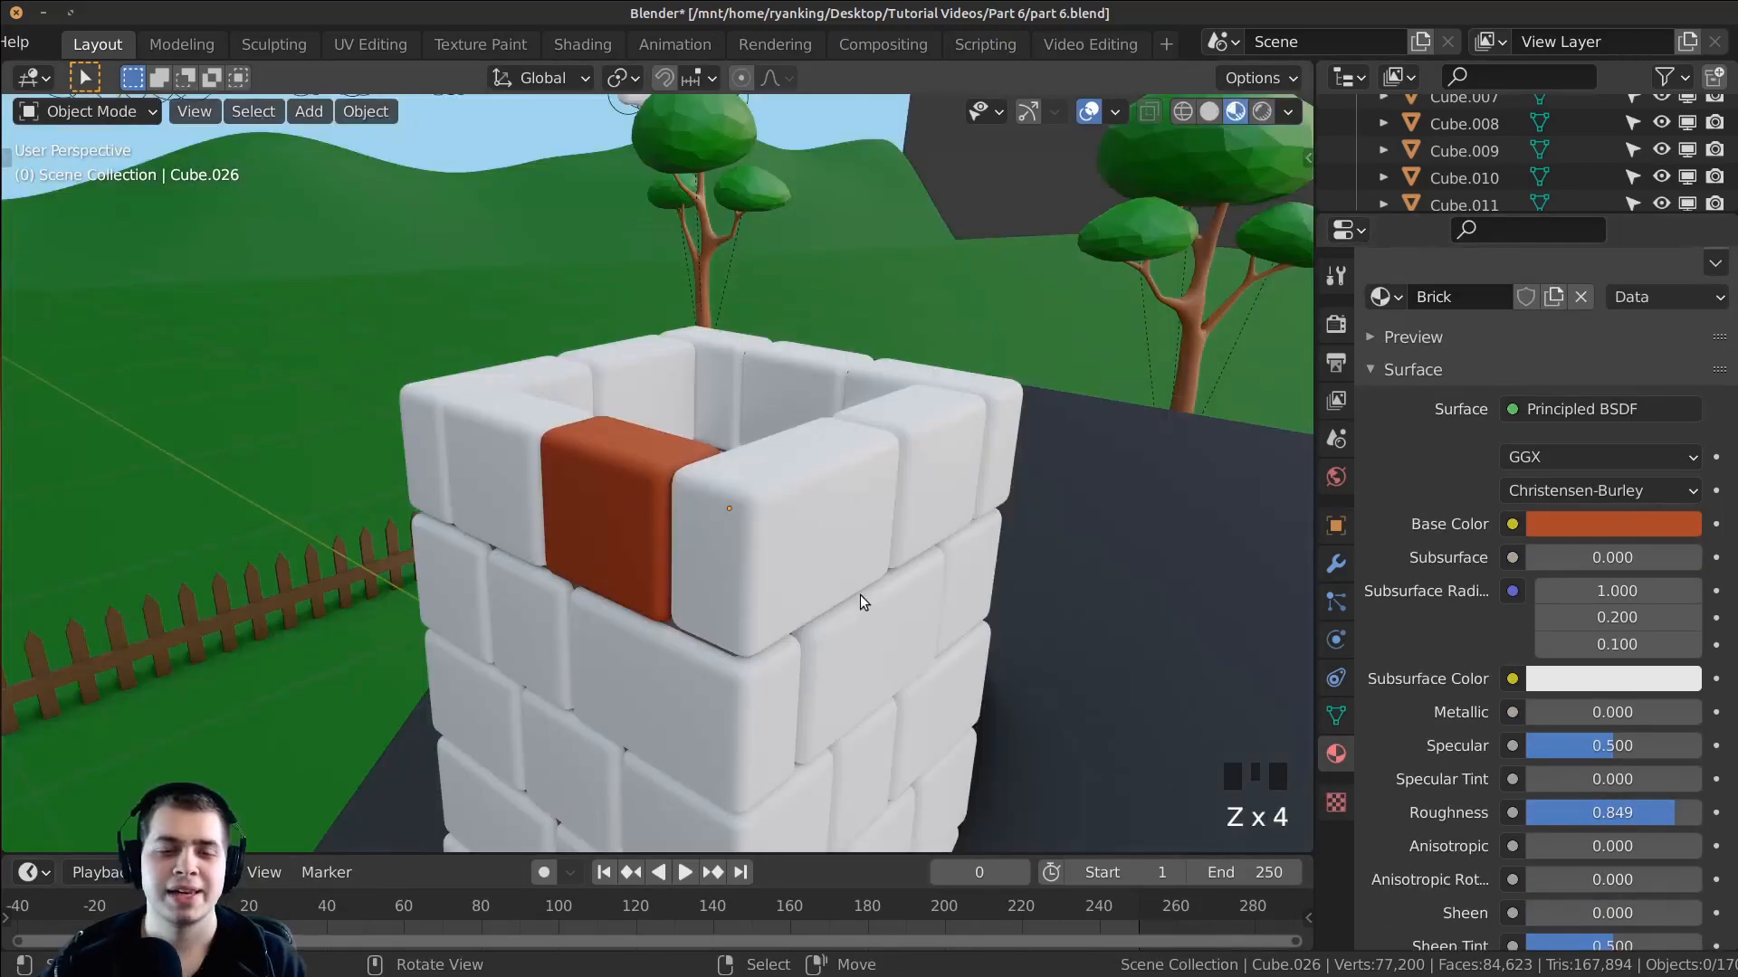
pyautogui.moveTo(860, 594); pyautogui.dragTo(969, 567, button='middle')
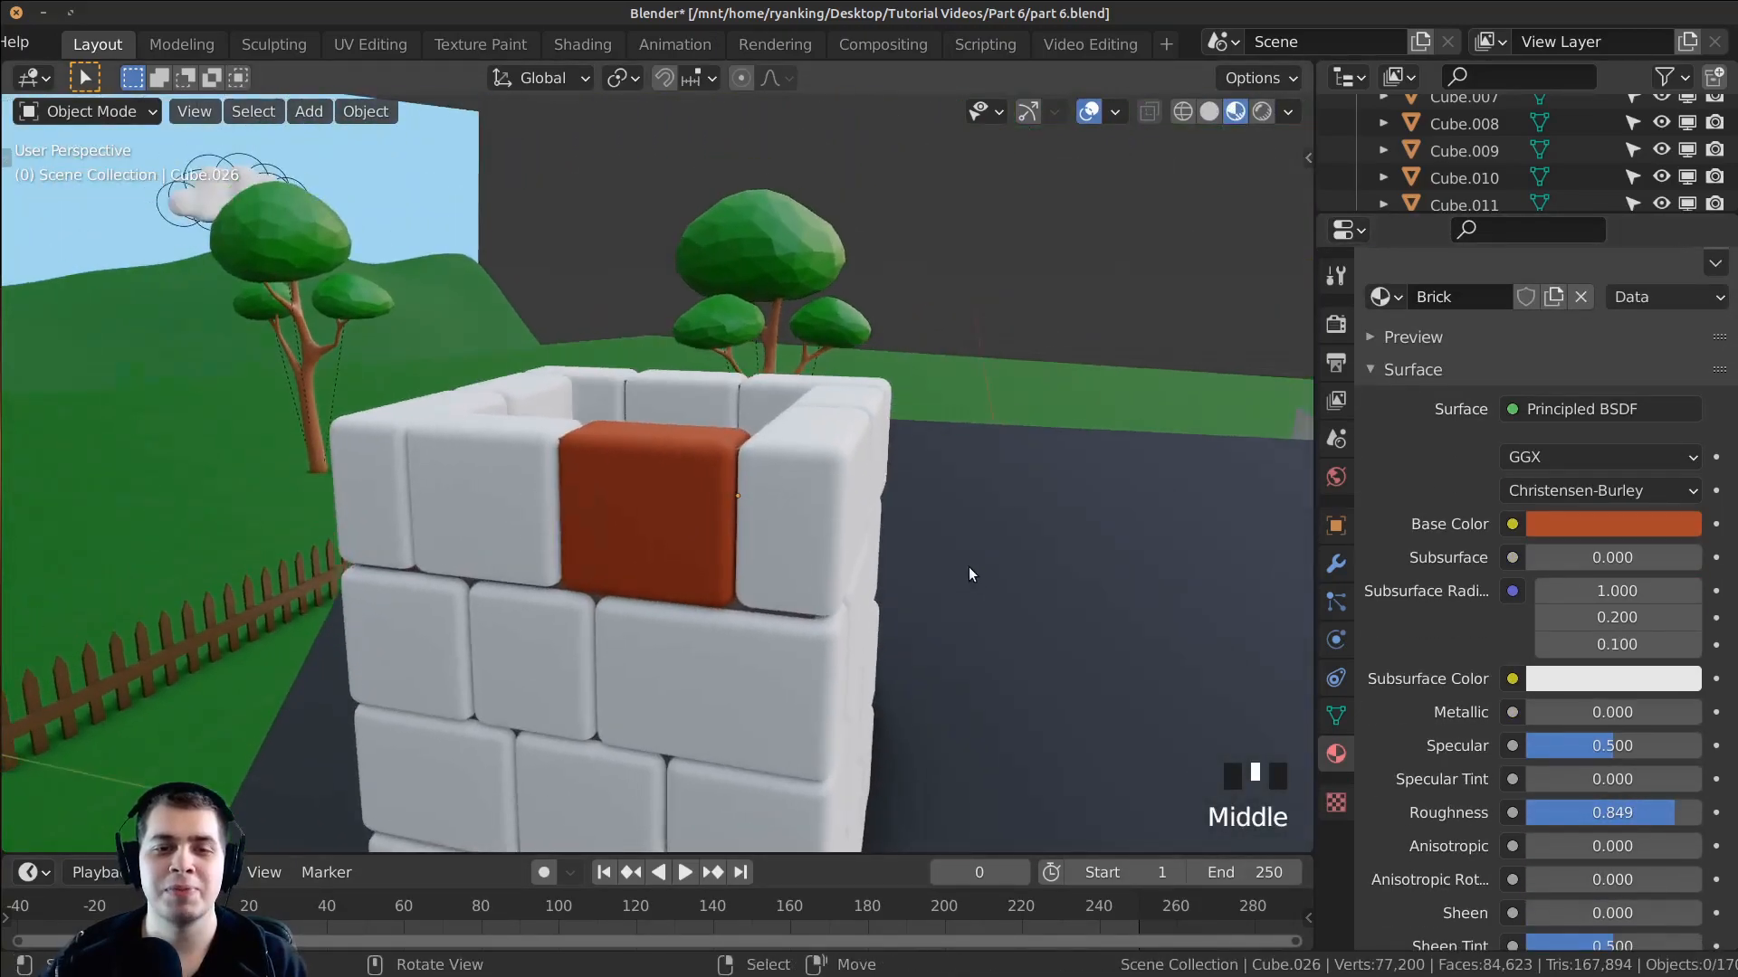
pyautogui.scroll(-2, 697, 578)
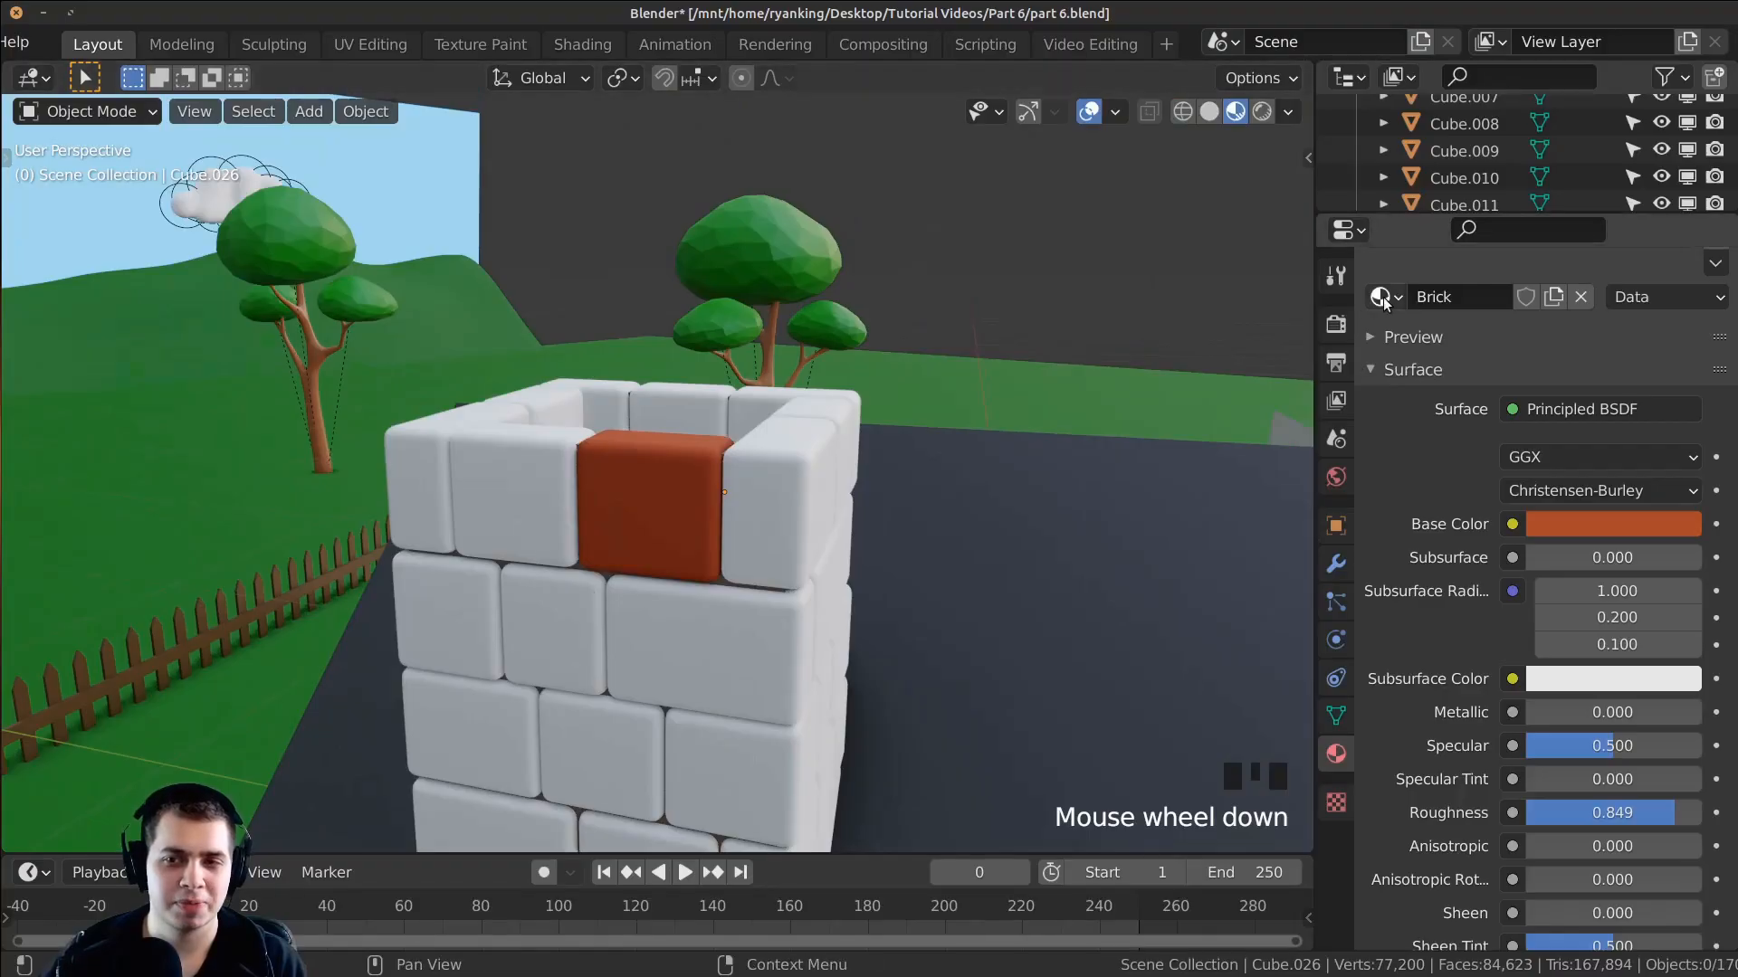
pyautogui.scroll(-3, 787, 675)
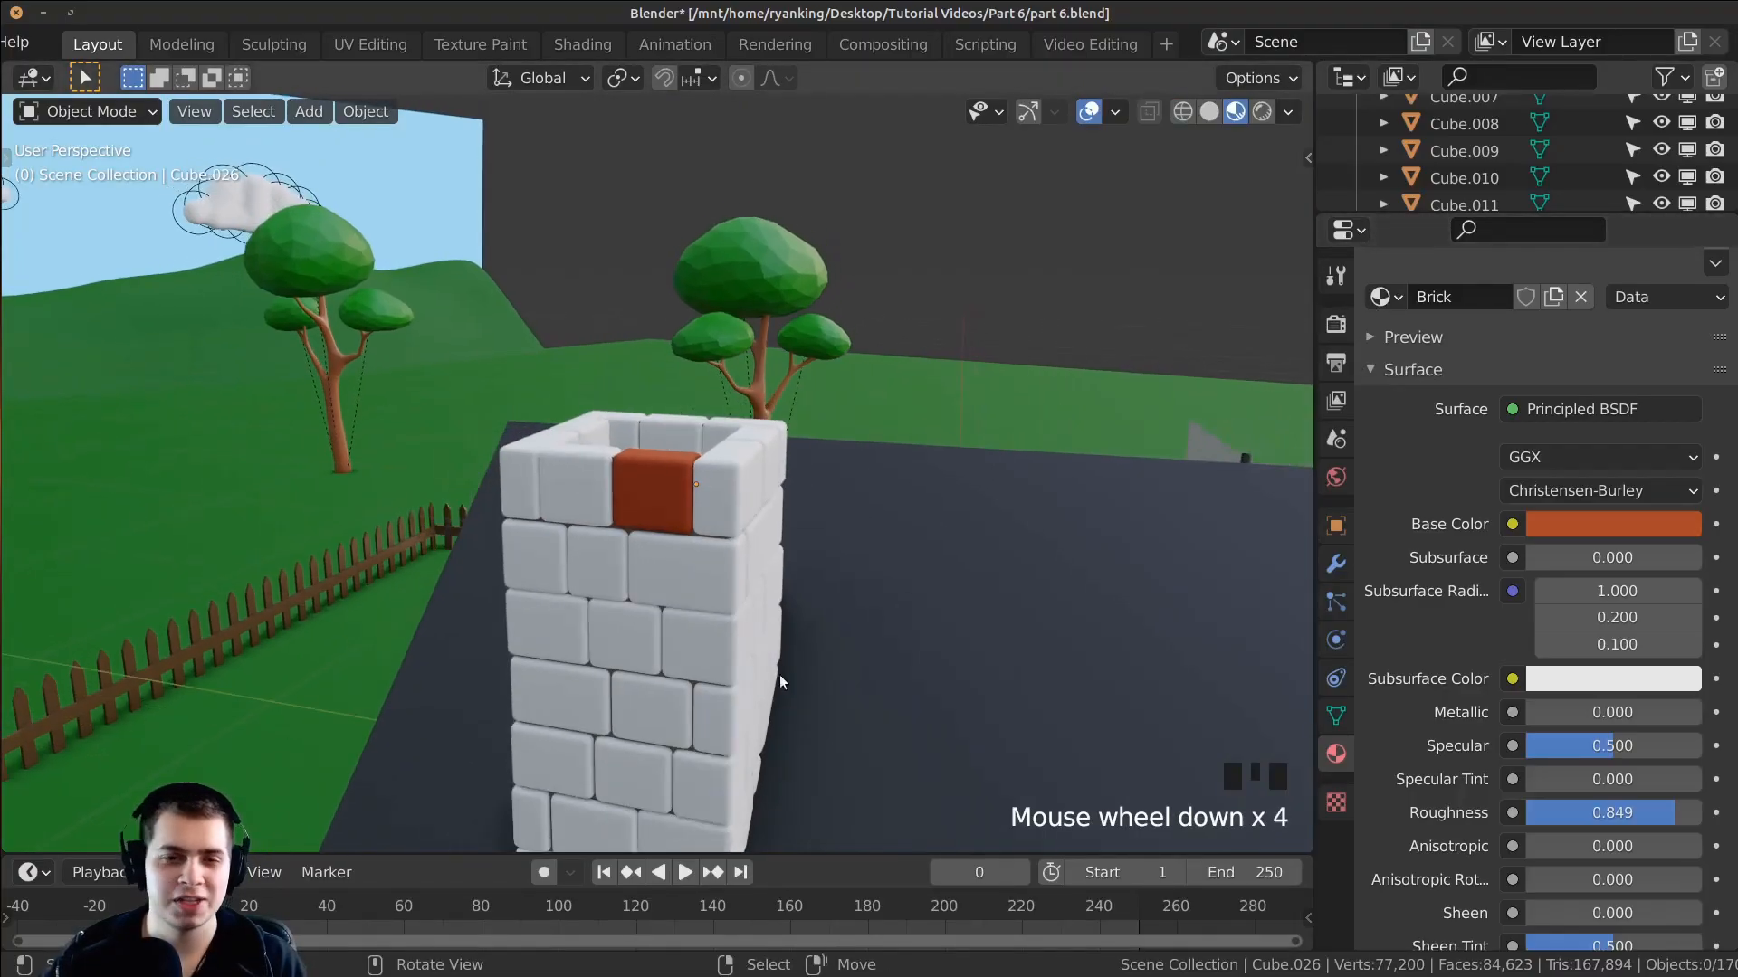
pyautogui.moveTo(765, 661); pyautogui.dragTo(1040, 424, button='middle')
pyautogui.scroll(4, 546, 569)
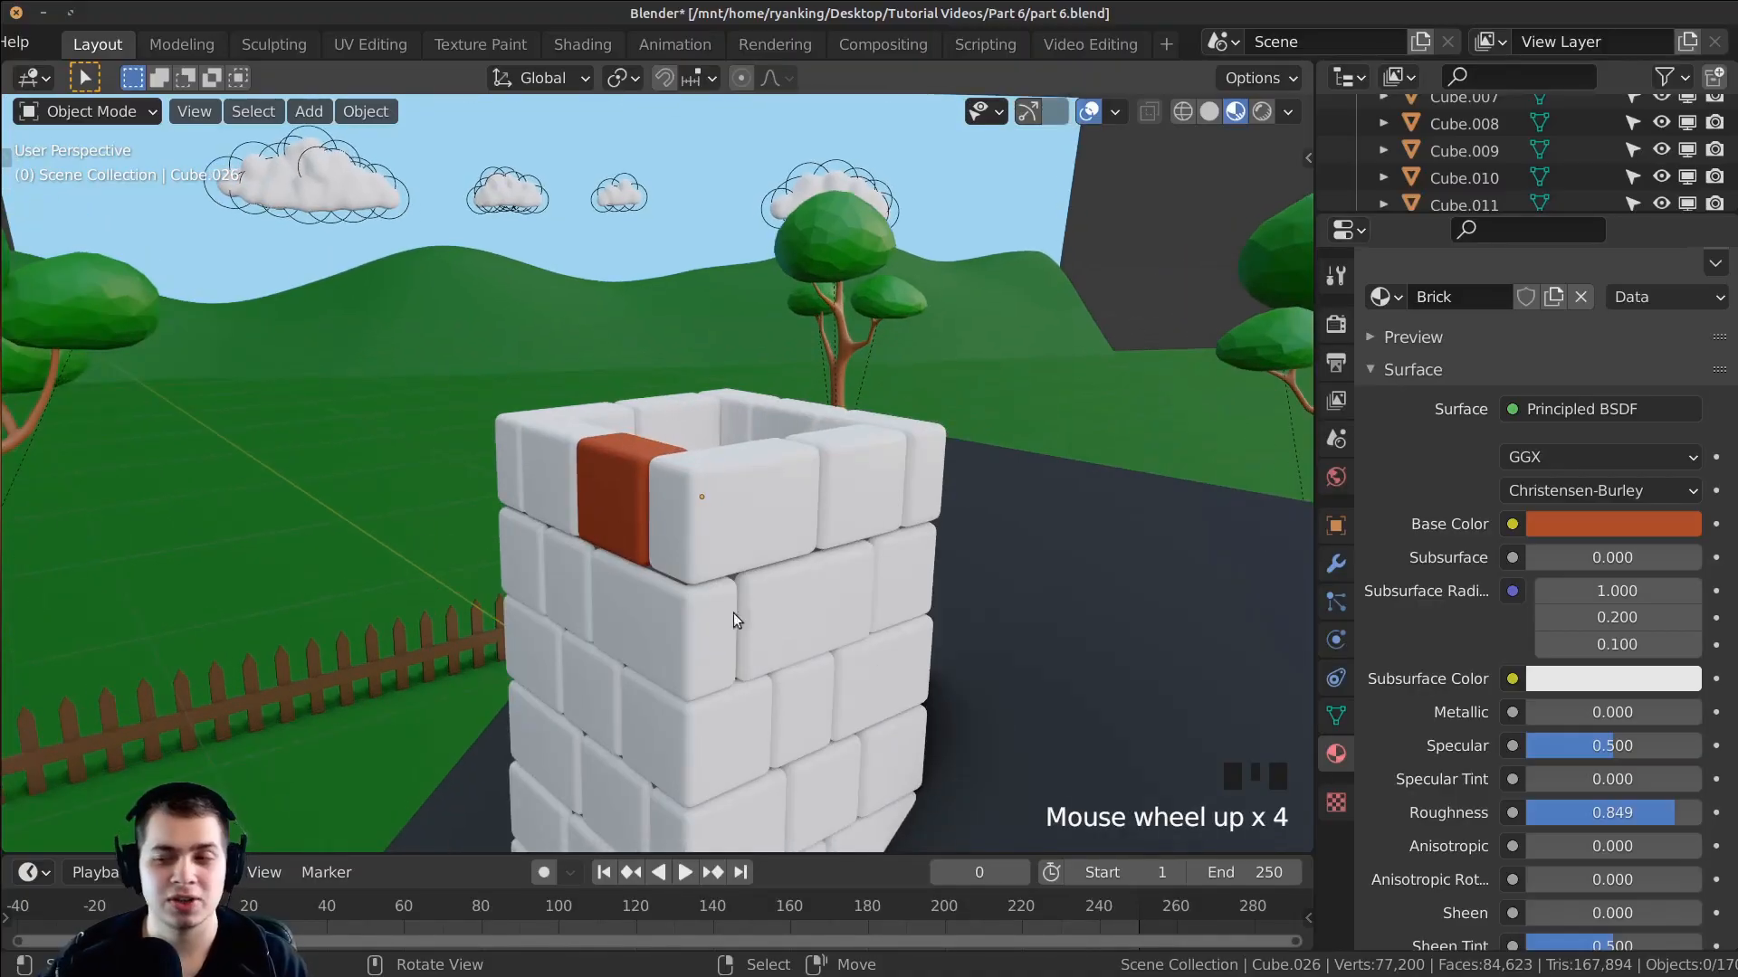
# Step: Hide the roof and the house body so that the whole chimney is exposed
pyautogui.scroll(-1, 719, 608)
pyautogui.keyDown('shift'); pyautogui.moveTo(758, 601); pyautogui.dragTo(725, 543, button='middle'); pyautogui.keyUp('shift')
pyautogui.moveTo(756, 601); pyautogui.dragTo(822, 427, button='middle')
pyautogui.scroll(-2, 903, 511)
pyautogui.moveTo(903, 510); pyautogui.dragTo(942, 489, button='middle')
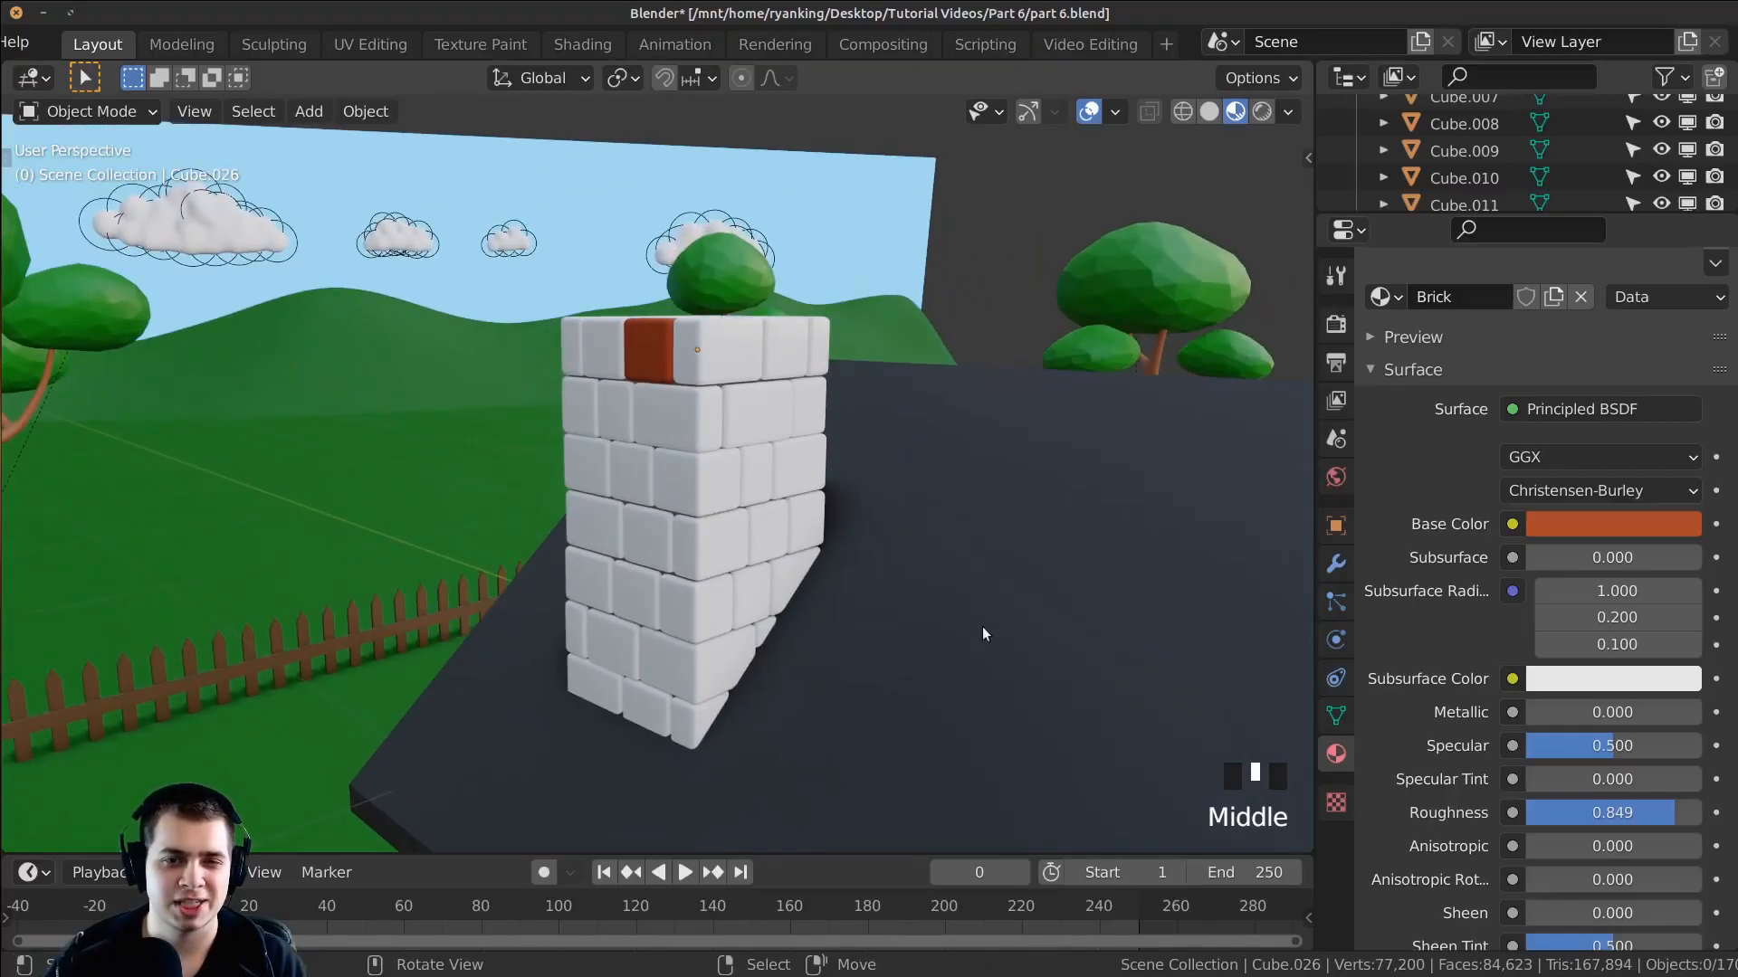
pyautogui.rightClick(1031, 505)
pyautogui.moveTo(794, 555)
pyautogui.mouseDown(button='middle')
pyautogui.moveTo(958, 559)
pyautogui.moveTo(801, 554)
pyautogui.mouseUp(button='middle')
pyautogui.press('h')
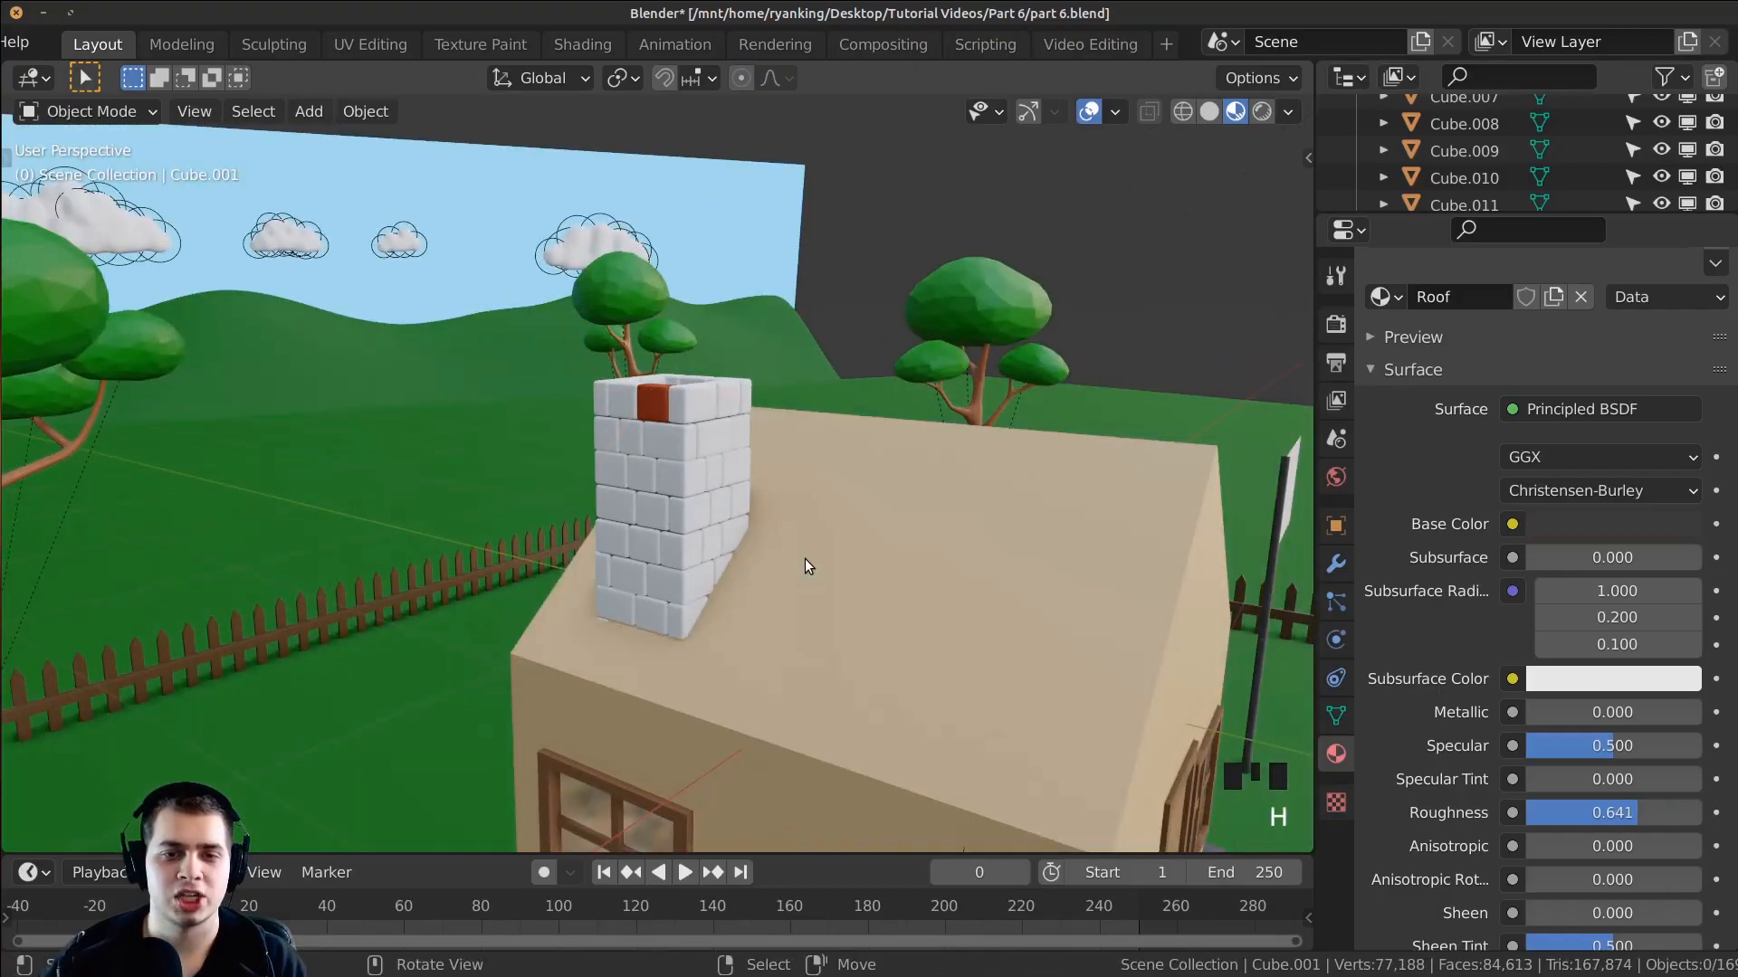
pyautogui.rightClick(893, 498)
pyautogui.press('h')
pyautogui.moveTo(801, 468)
pyautogui.mouseDown(button='middle')
pyautogui.moveTo(730, 437)
pyautogui.moveTo(708, 481)
pyautogui.moveTo(721, 548)
pyautogui.moveTo(820, 438)
pyautogui.moveTo(600, 519)
pyautogui.moveTo(706, 541)
pyautogui.moveTo(663, 492)
pyautogui.moveTo(804, 456)
pyautogui.mouseUp(button='middle')
pyautogui.scroll(2, 715, 487)
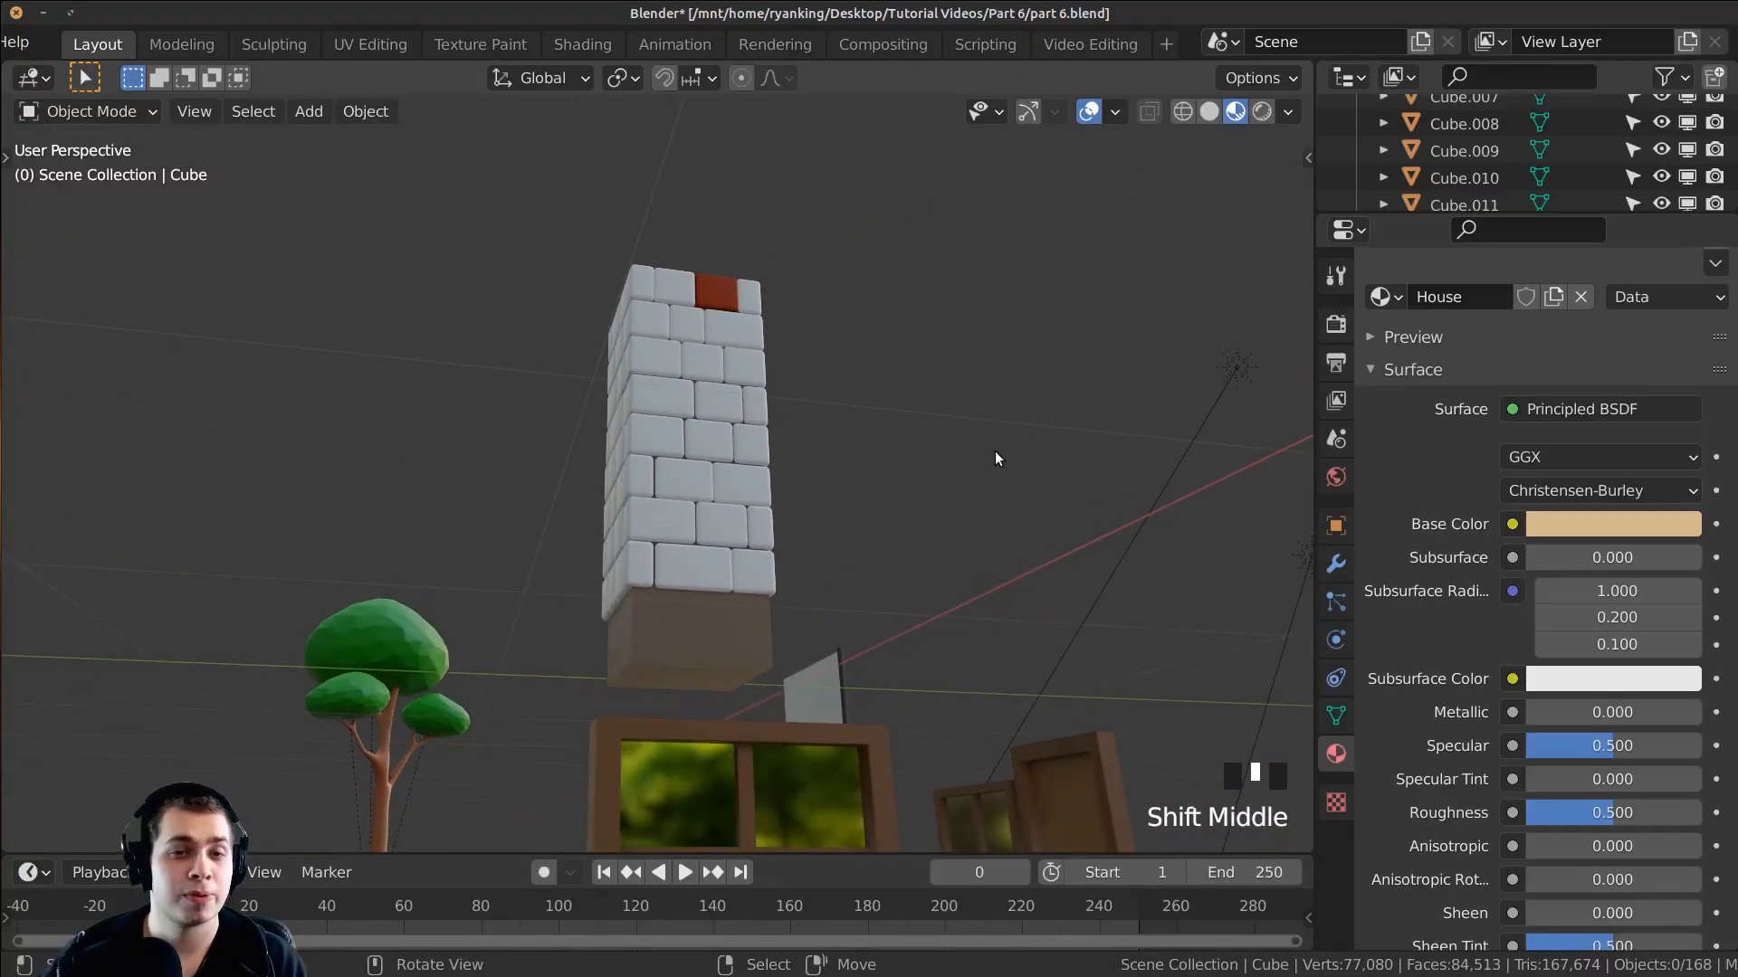
# Step: Box-select the entire chimney in Wireframe shading and return the viewport to Solid shading
pyautogui.press('z')
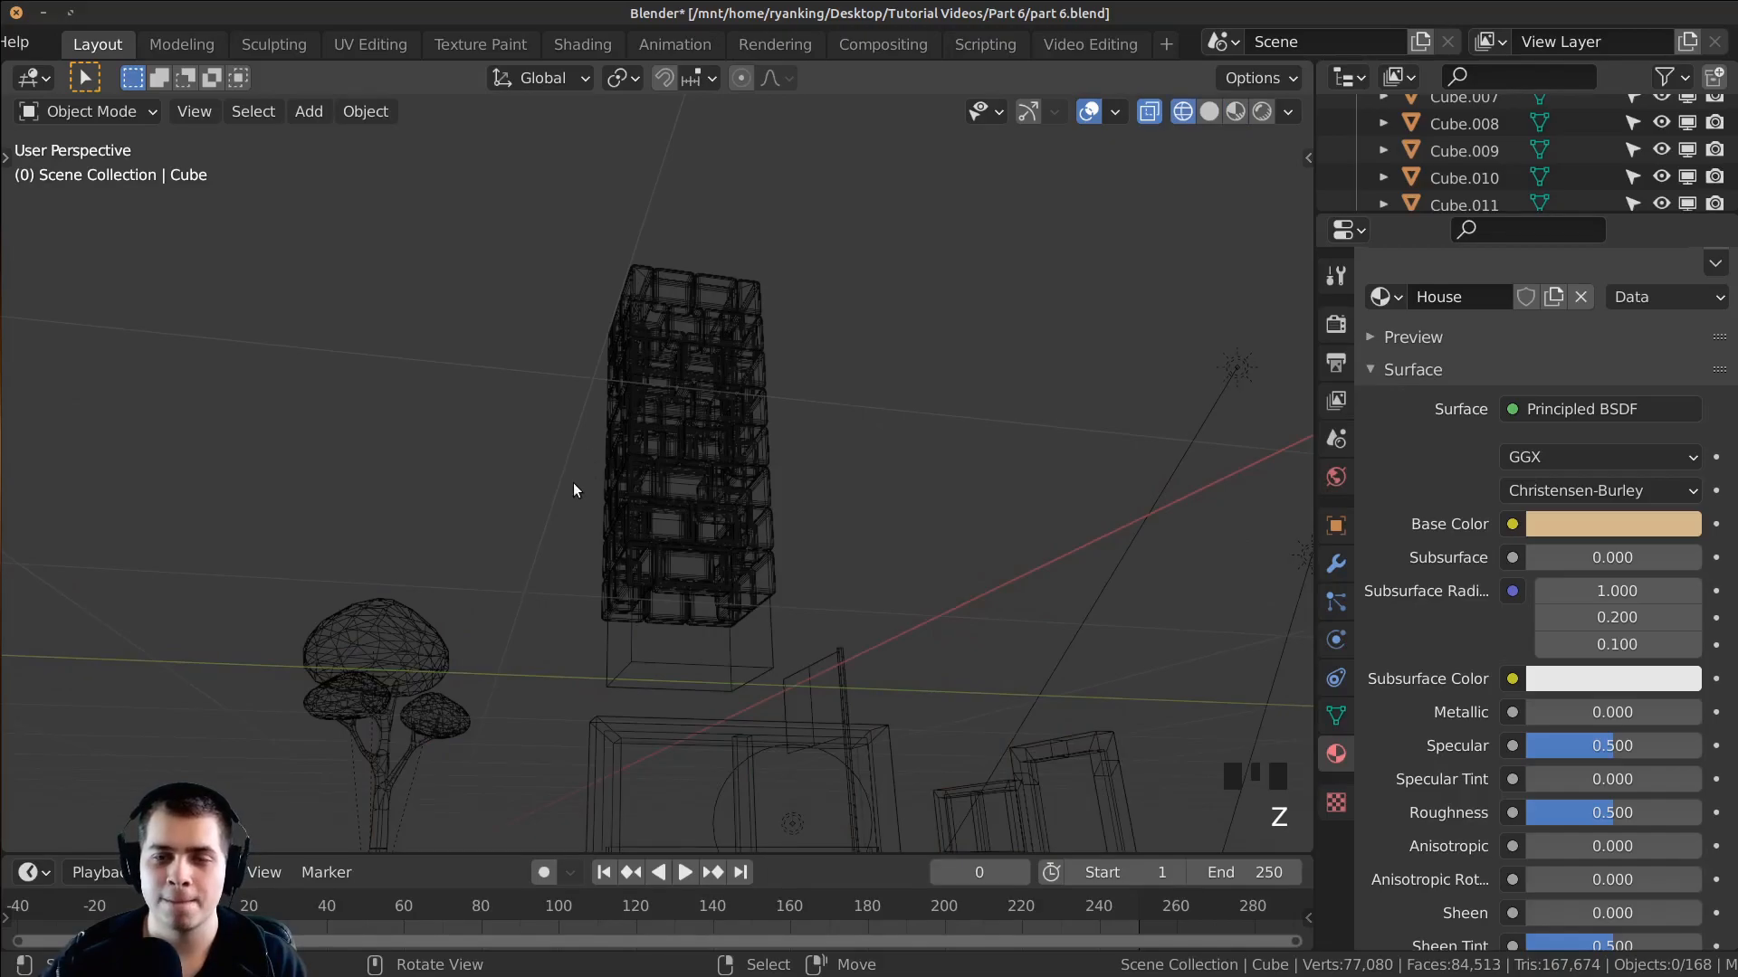
pyautogui.press('b')
pyautogui.moveTo(564, 190); pyautogui.dragTo(780, 623)
pyautogui.moveTo(741, 577)
pyautogui.mouseDown(button='middle')
pyautogui.moveTo(565, 593)
pyautogui.moveTo(475, 654)
pyautogui.mouseUp(button='middle')
pyautogui.press('z')
pyautogui.press('z')
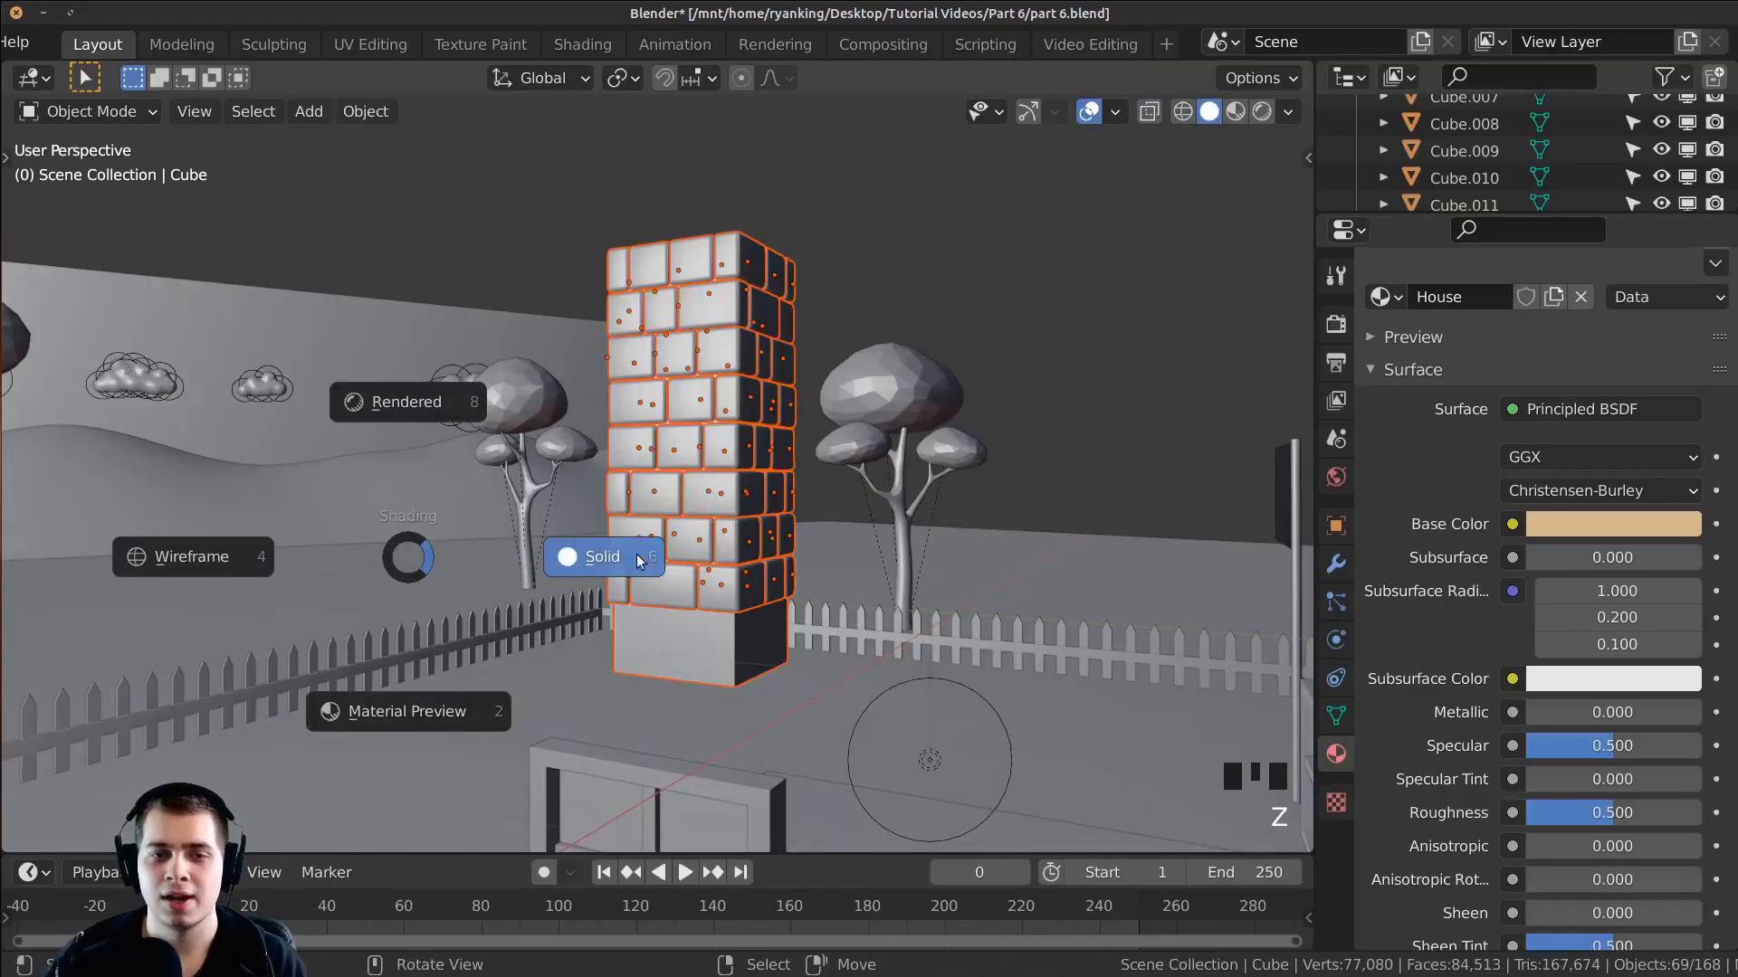
pyautogui.click(1031, 556)
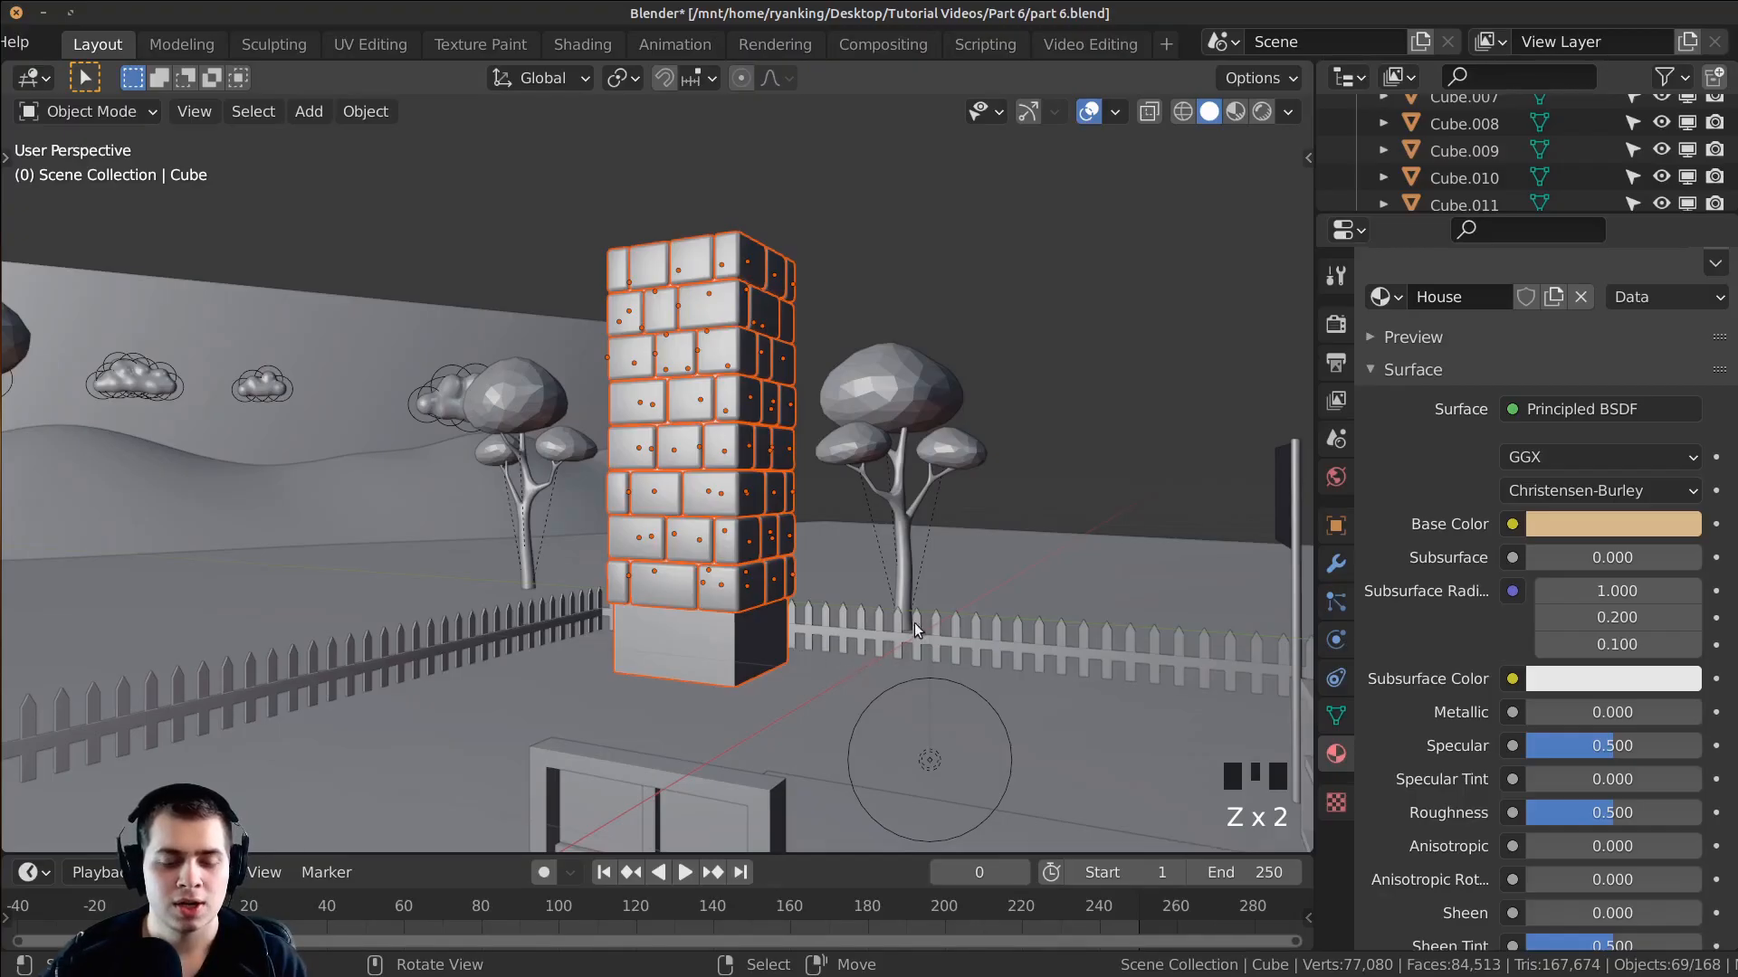
# Step: Remove the mortar block at the chimney's base from the selection, keeping all the bricks selected
pyautogui.press('b')
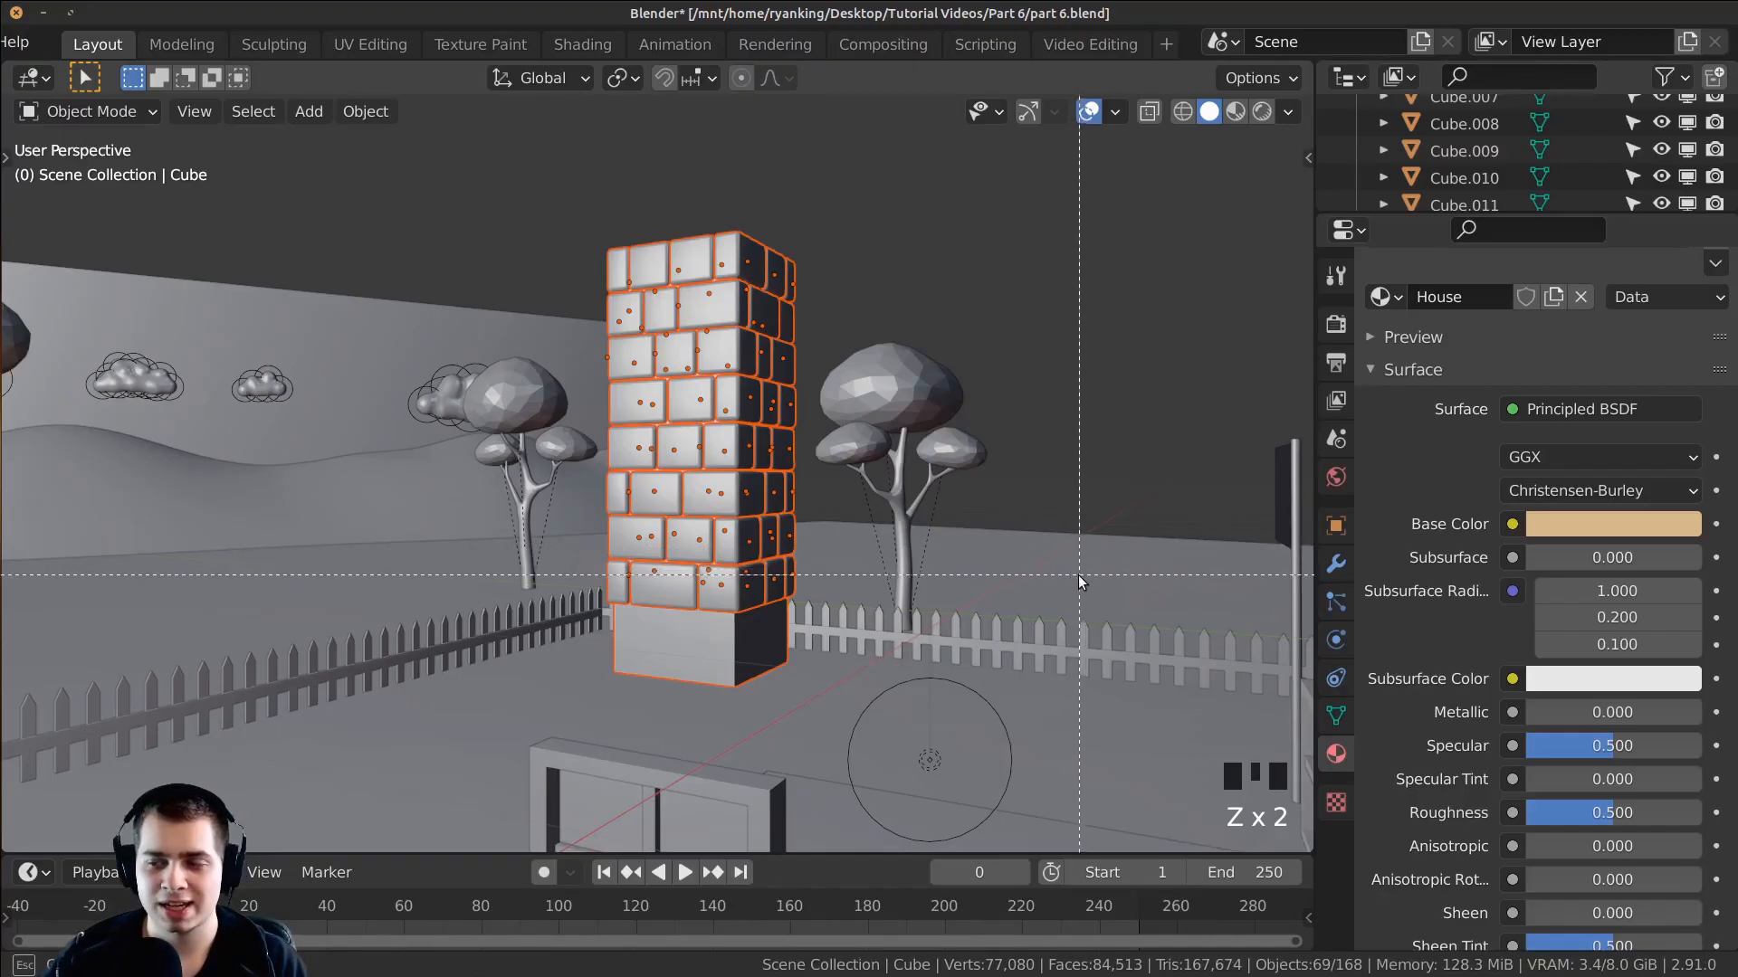
pyautogui.moveTo(990, 628); pyautogui.dragTo(344, 827, button='middle')
pyautogui.moveTo(537, 703); pyautogui.dragTo(776, 367, button='middle')
pyautogui.scroll(2, 777, 367)
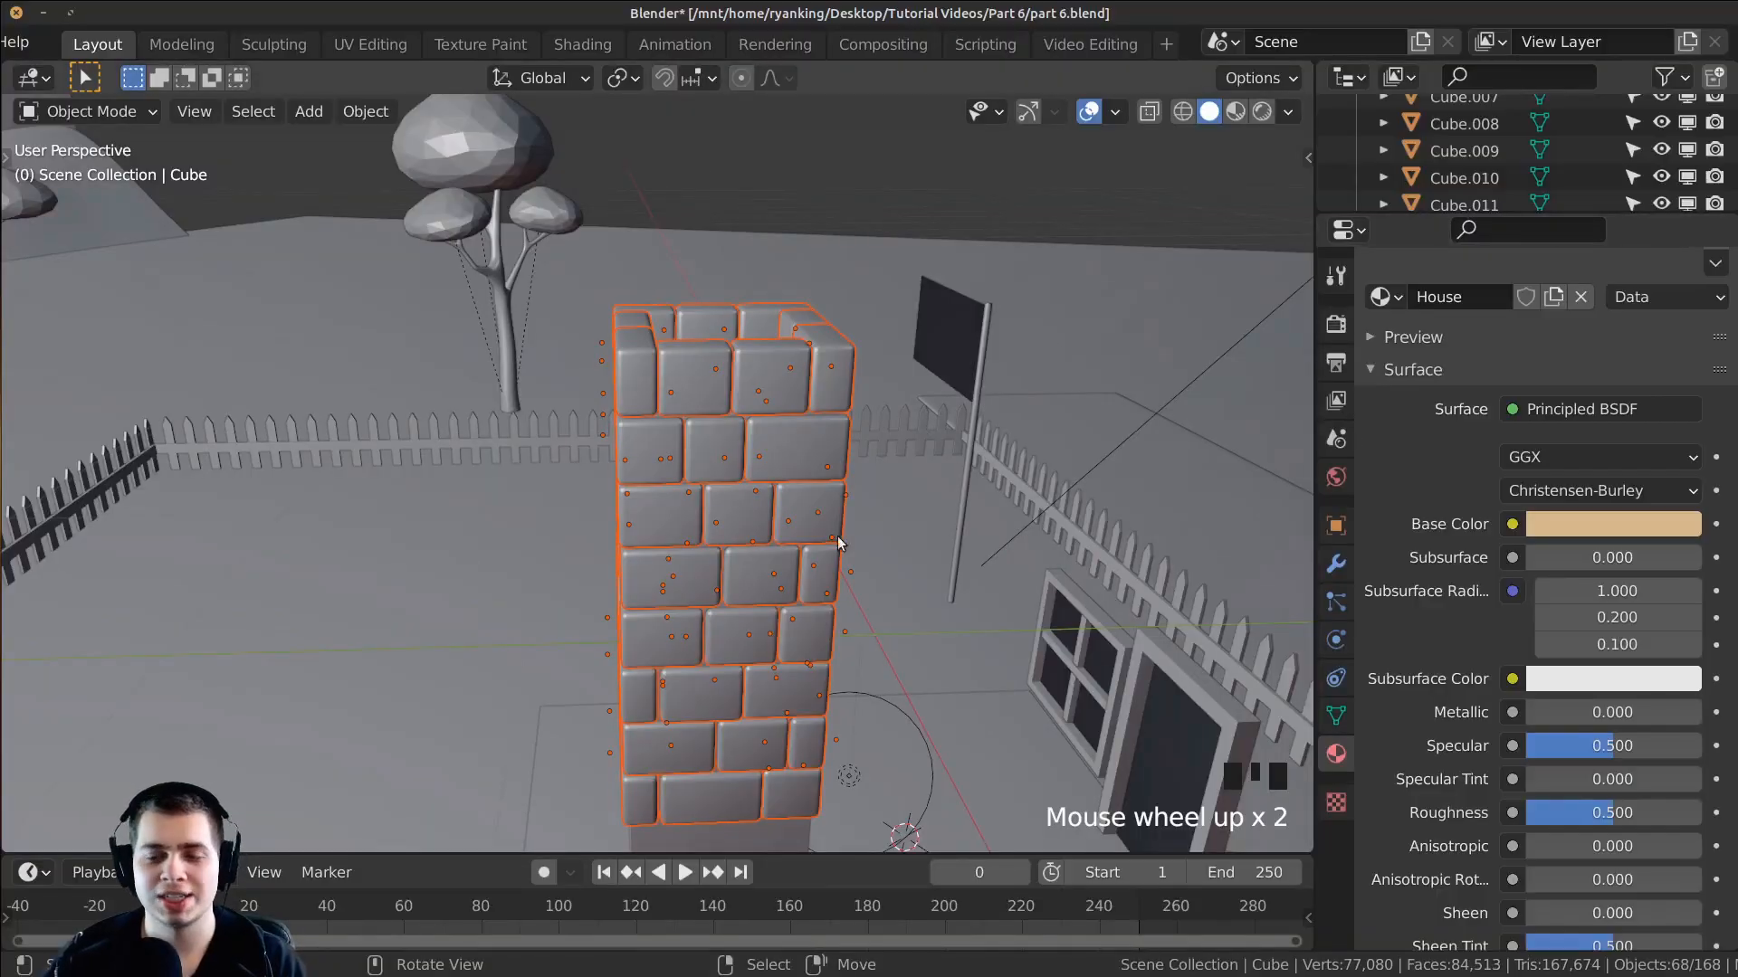
pyautogui.moveTo(806, 484)
pyautogui.mouseDown(button='middle')
pyautogui.moveTo(808, 404)
pyautogui.moveTo(741, 375)
pyautogui.mouseUp(button='middle')
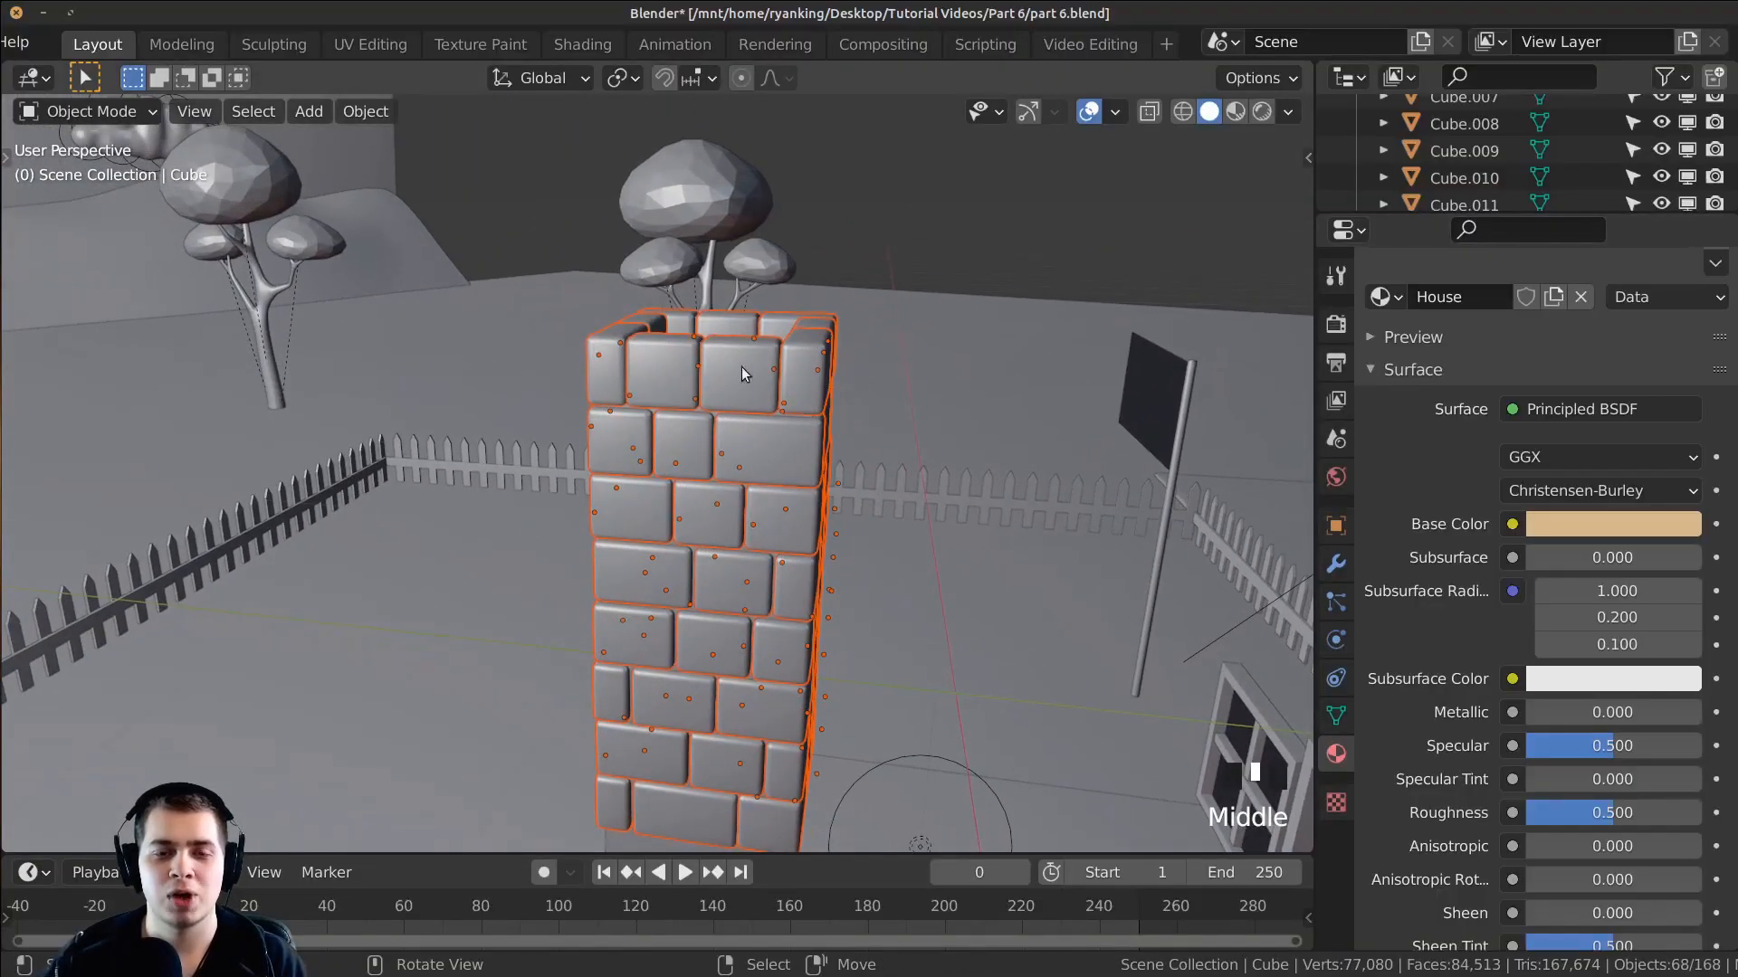
# Step: Switch to Material Preview and make the reddish-orange brick the active object of the selection
pyautogui.press('z')
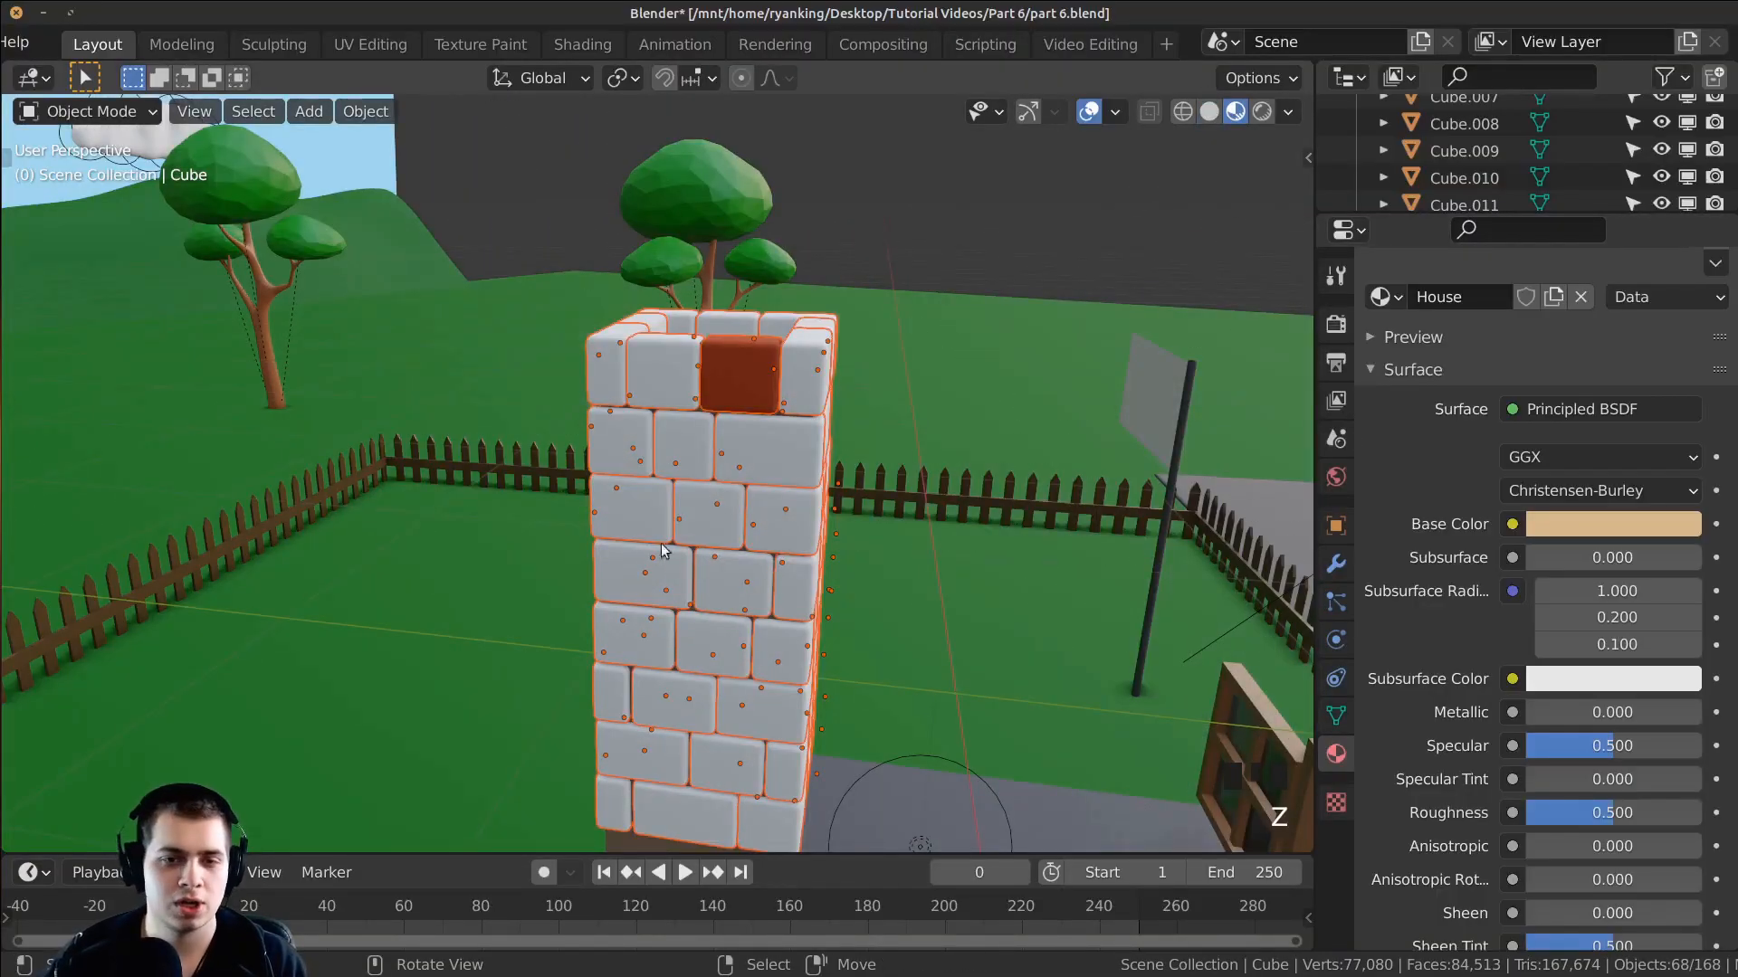
pyautogui.moveTo(727, 366); pyautogui.dragTo(752, 426, button='middle')
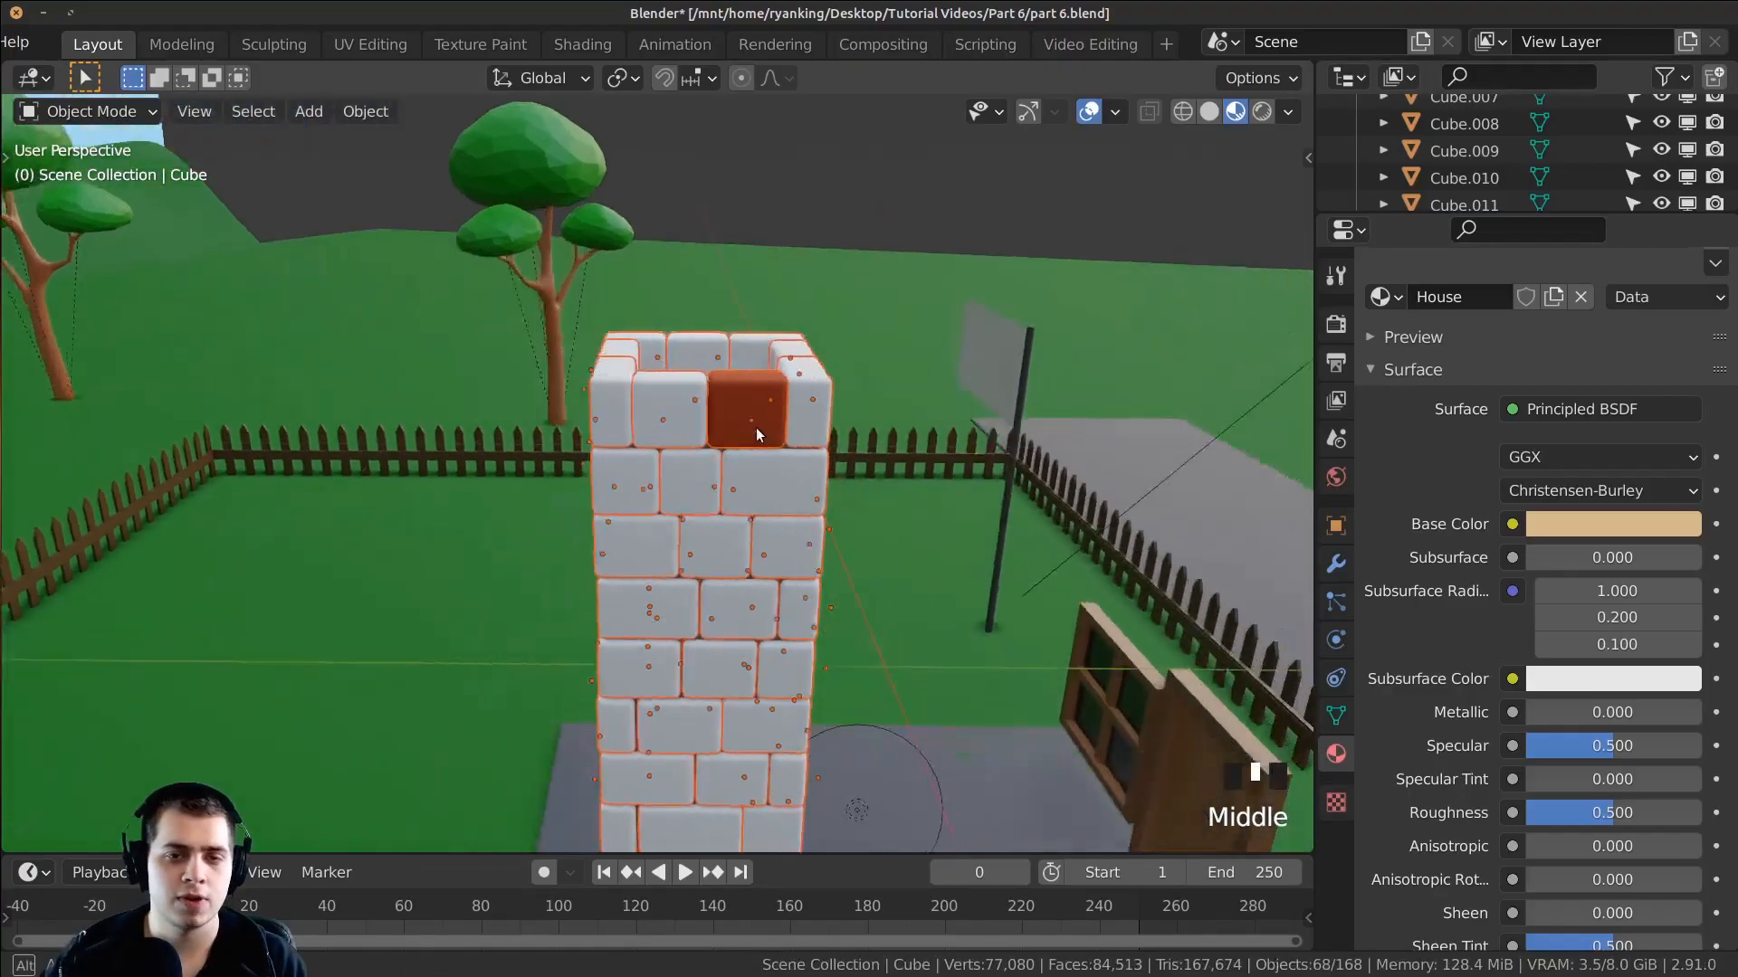
pyautogui.scroll(3, 914, 397)
pyautogui.moveTo(873, 418); pyautogui.dragTo(785, 471, button='middle')
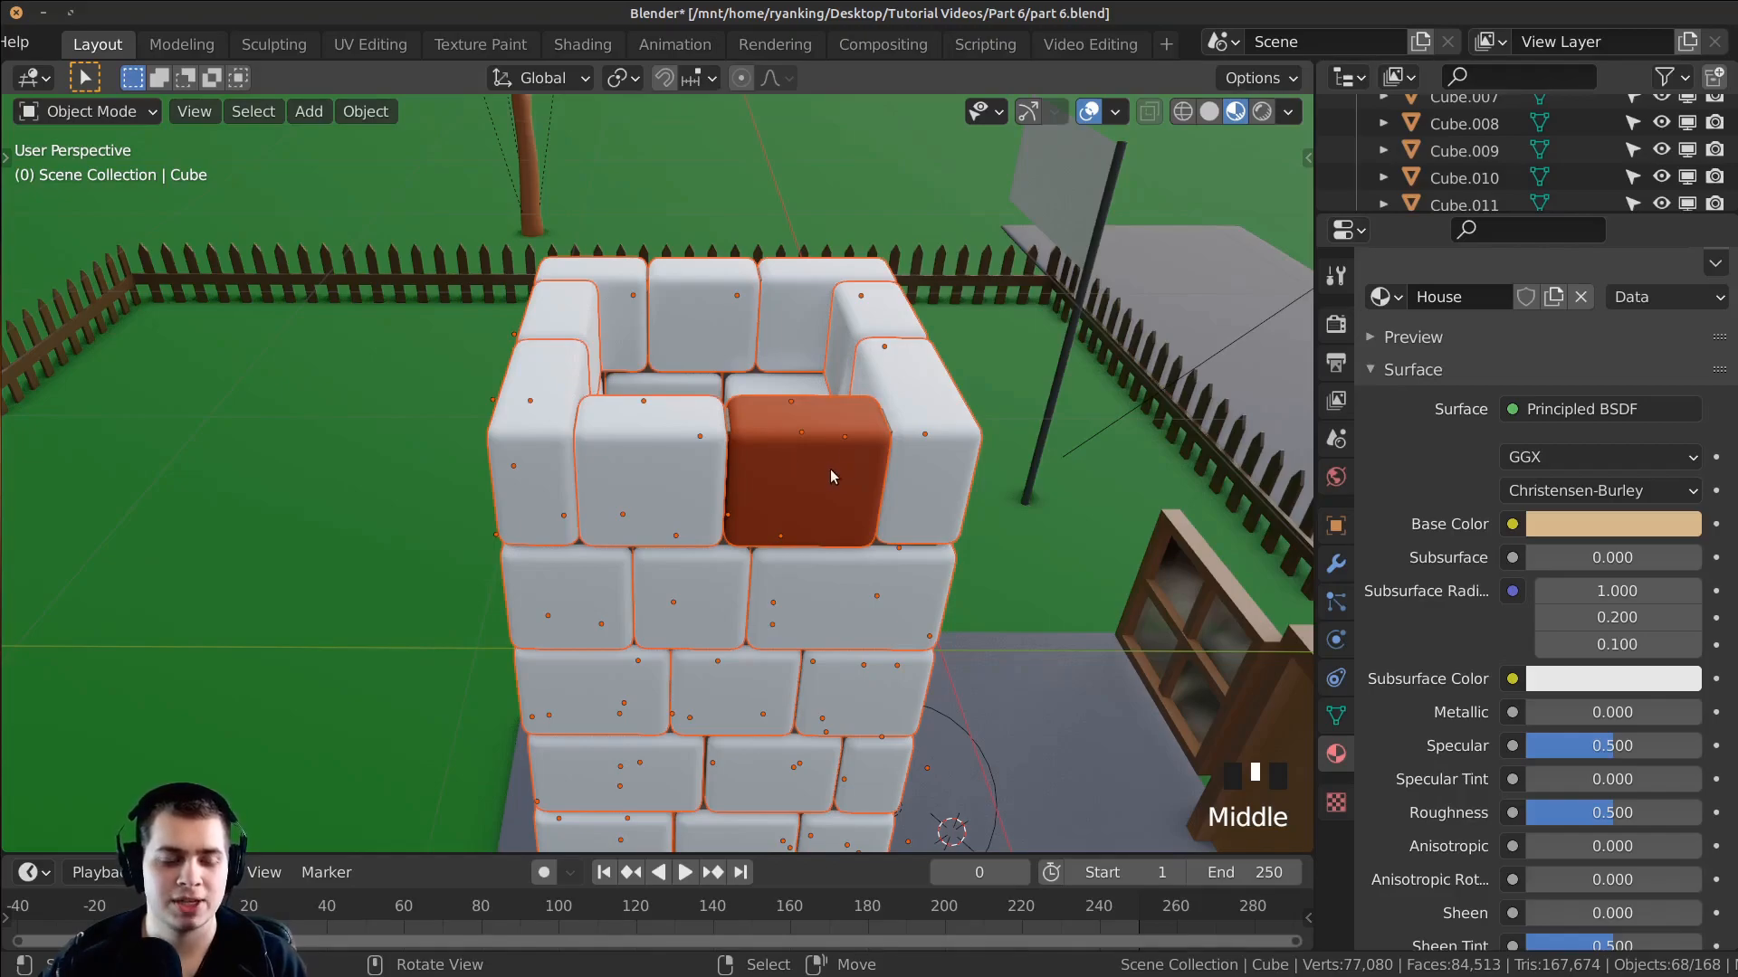
pyautogui.keyDown('shift'); pyautogui.rightClick(774, 403); pyautogui.keyUp('shift')
pyautogui.keyDown('shift'); pyautogui.scroll(2, 706, 409); pyautogui.keyUp('shift')
pyautogui.scroll(5, 545, 422)
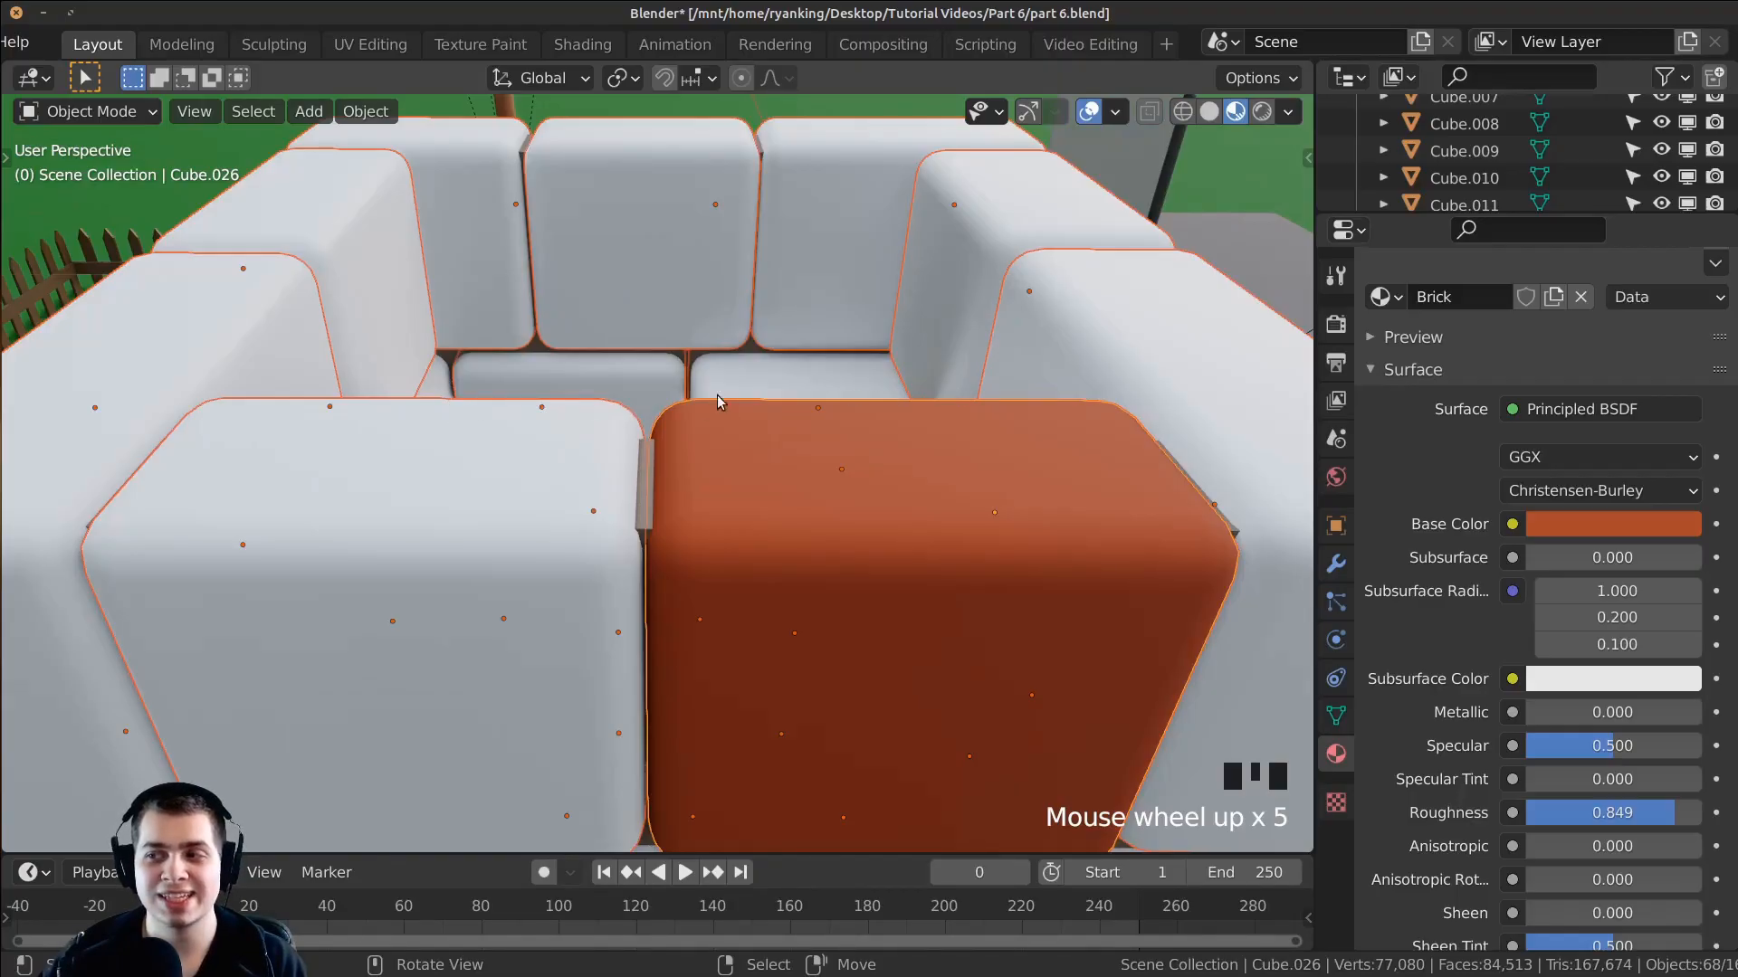
pyautogui.scroll(-4, 736, 427)
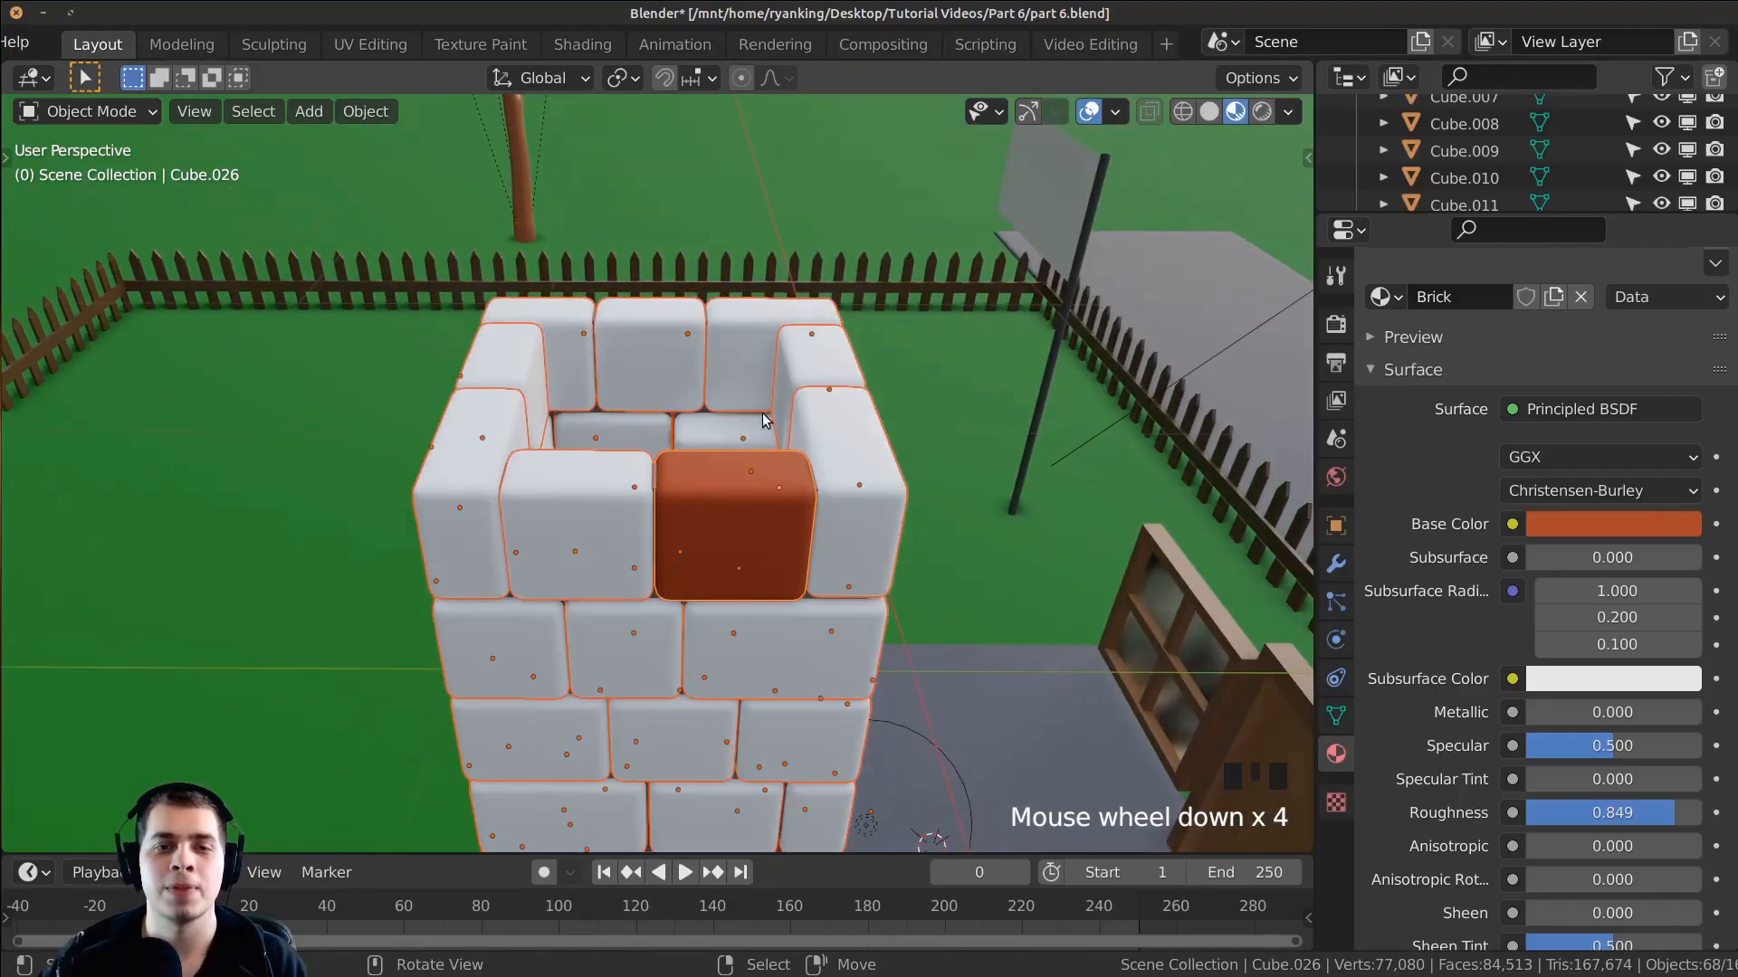
pyautogui.scroll(1, 783, 564)
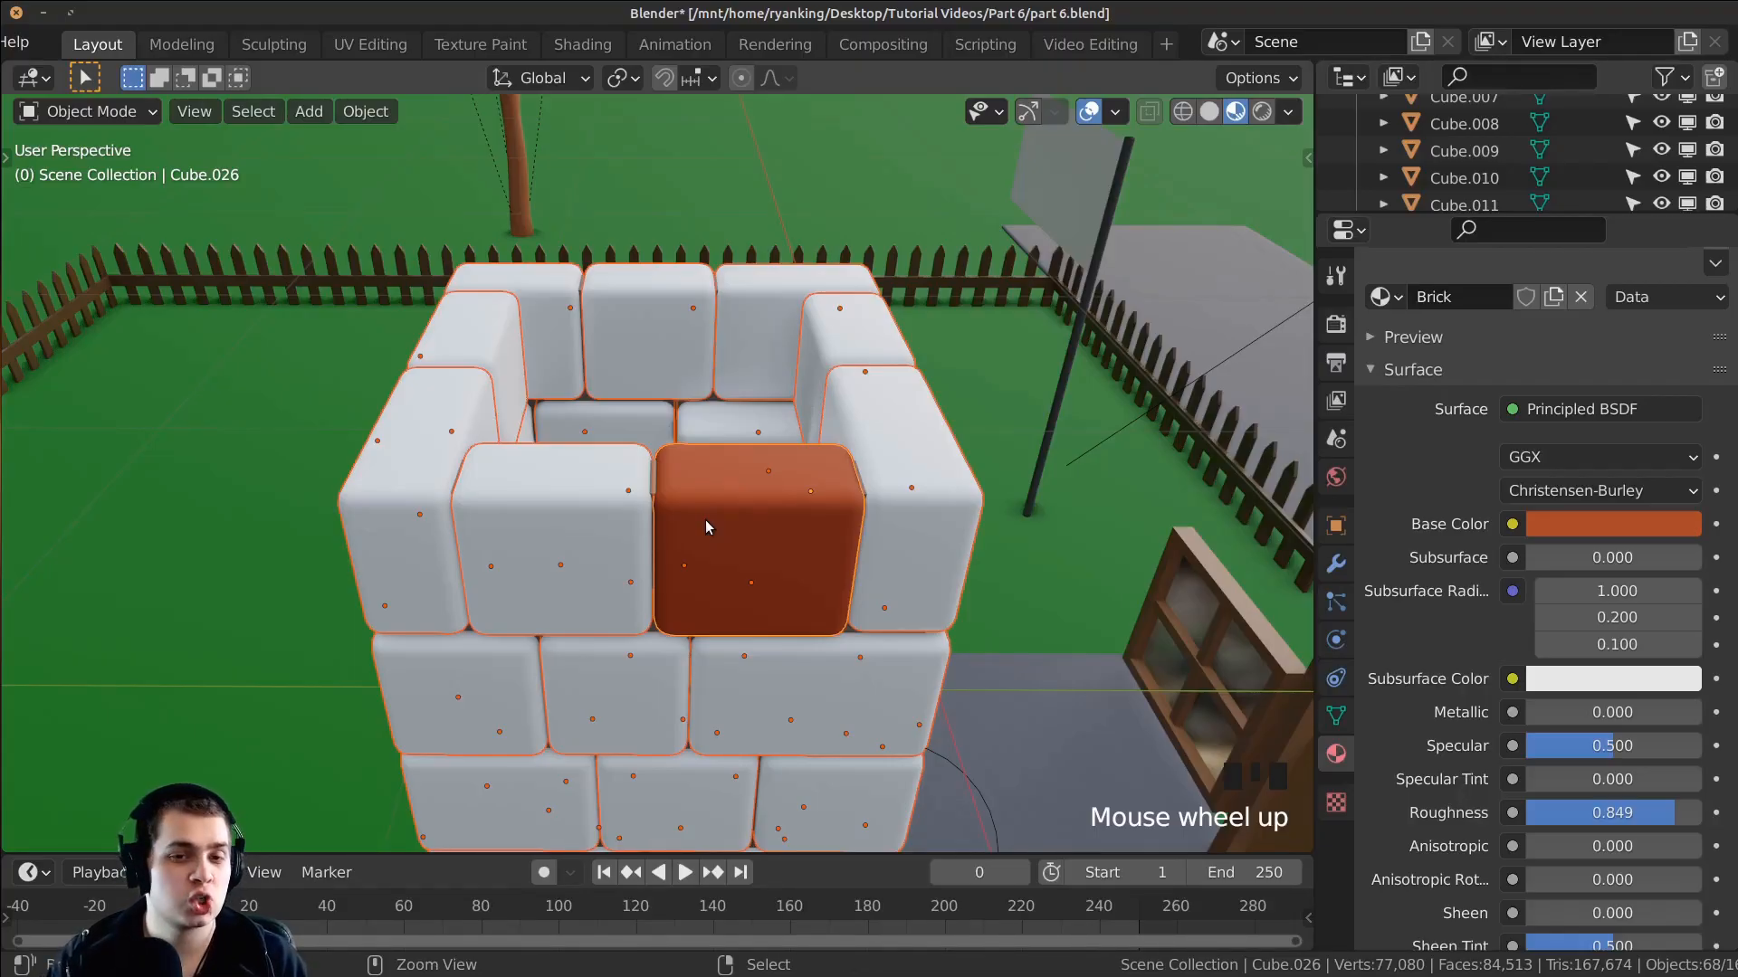
# Step: Link the active brick's material to all selected chimney bricks and leave only that brick selected
pyautogui.hotkey('ctrl', 'l')
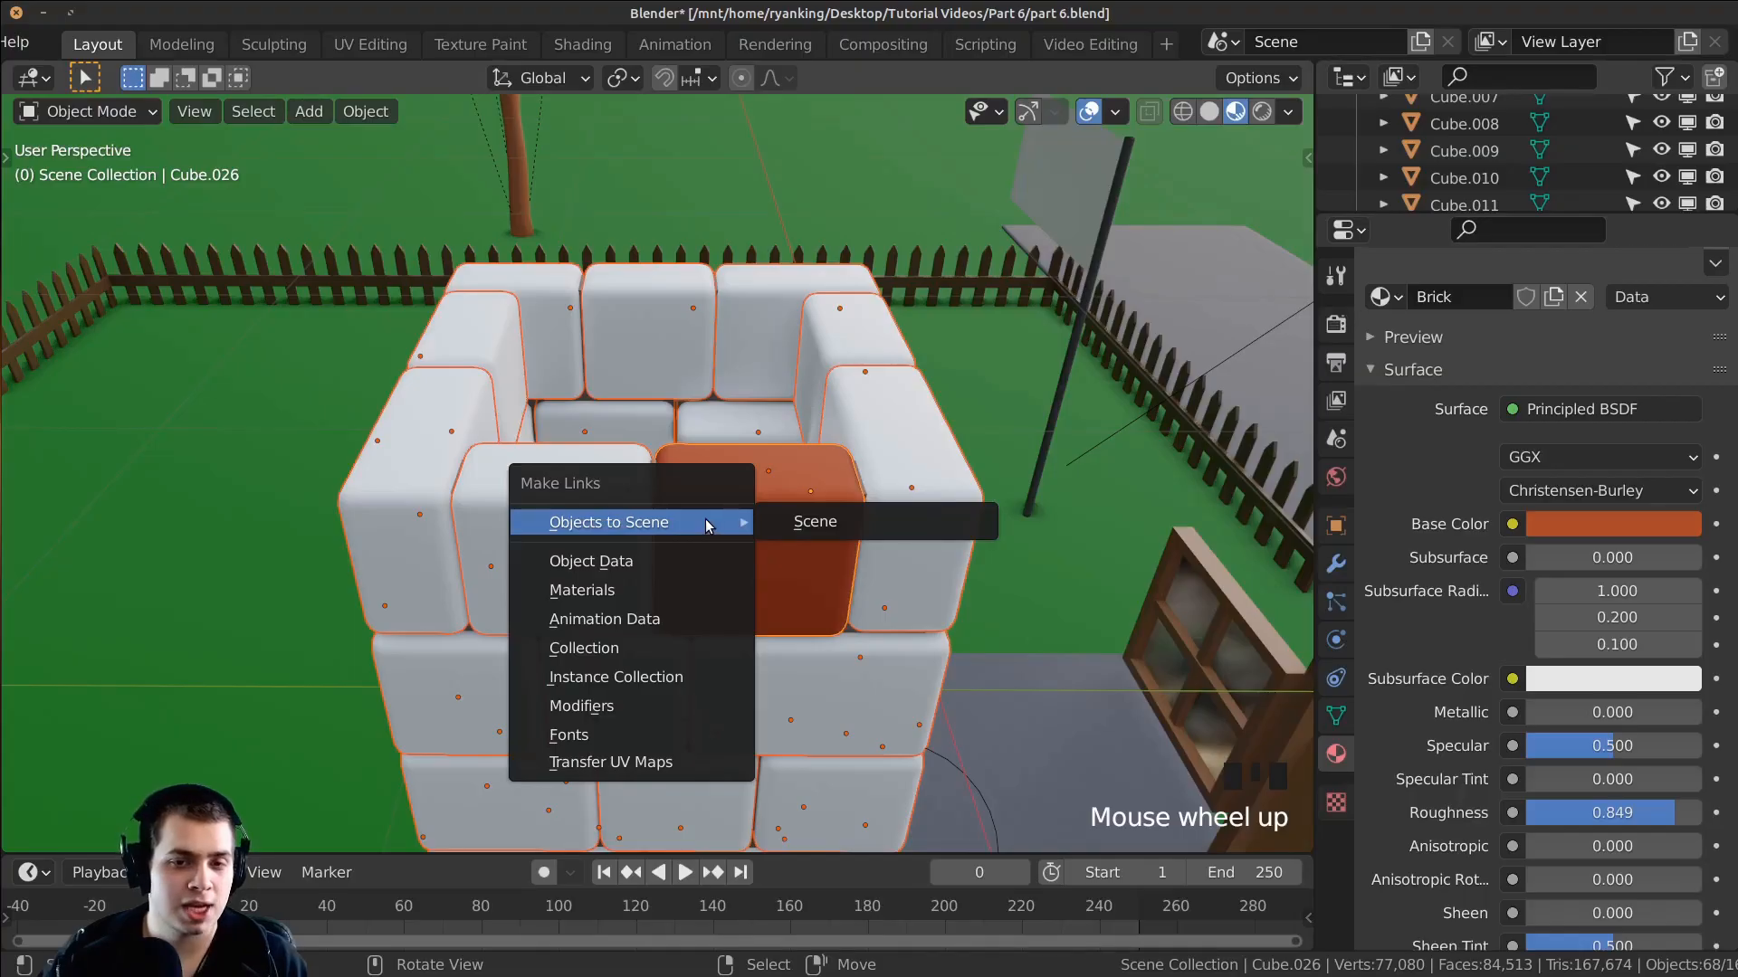
pyautogui.click(587, 591)
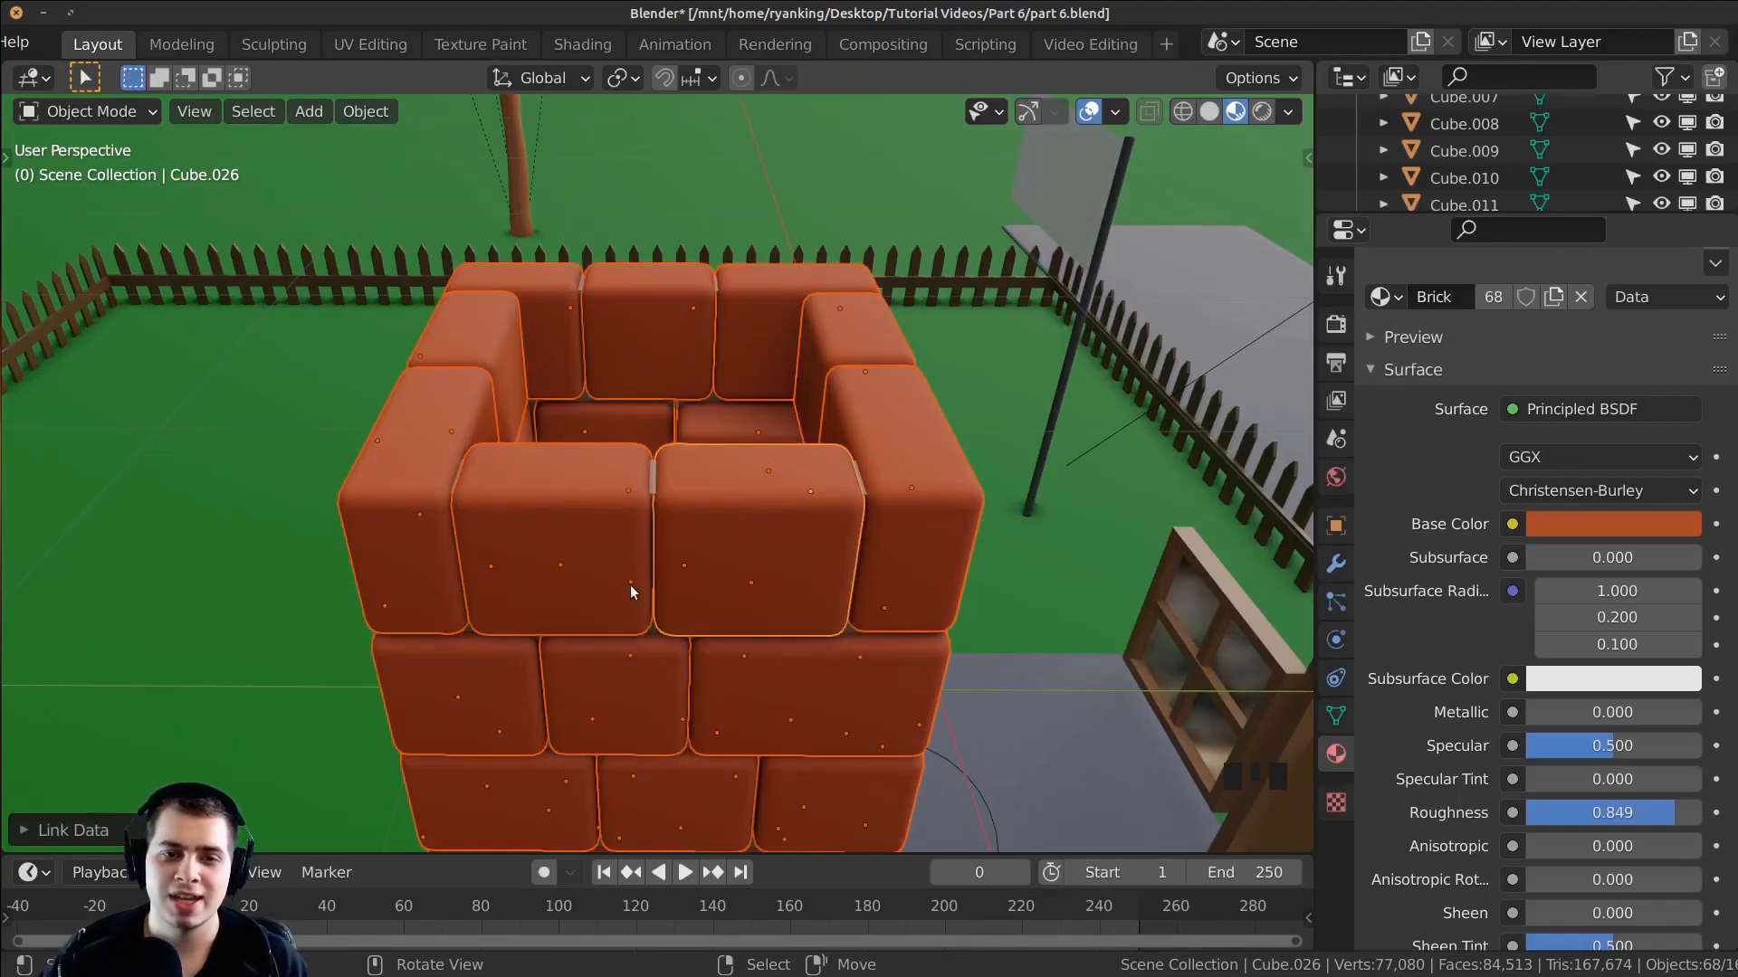
pyautogui.rightClick(746, 518)
pyautogui.rightClick(747, 518)
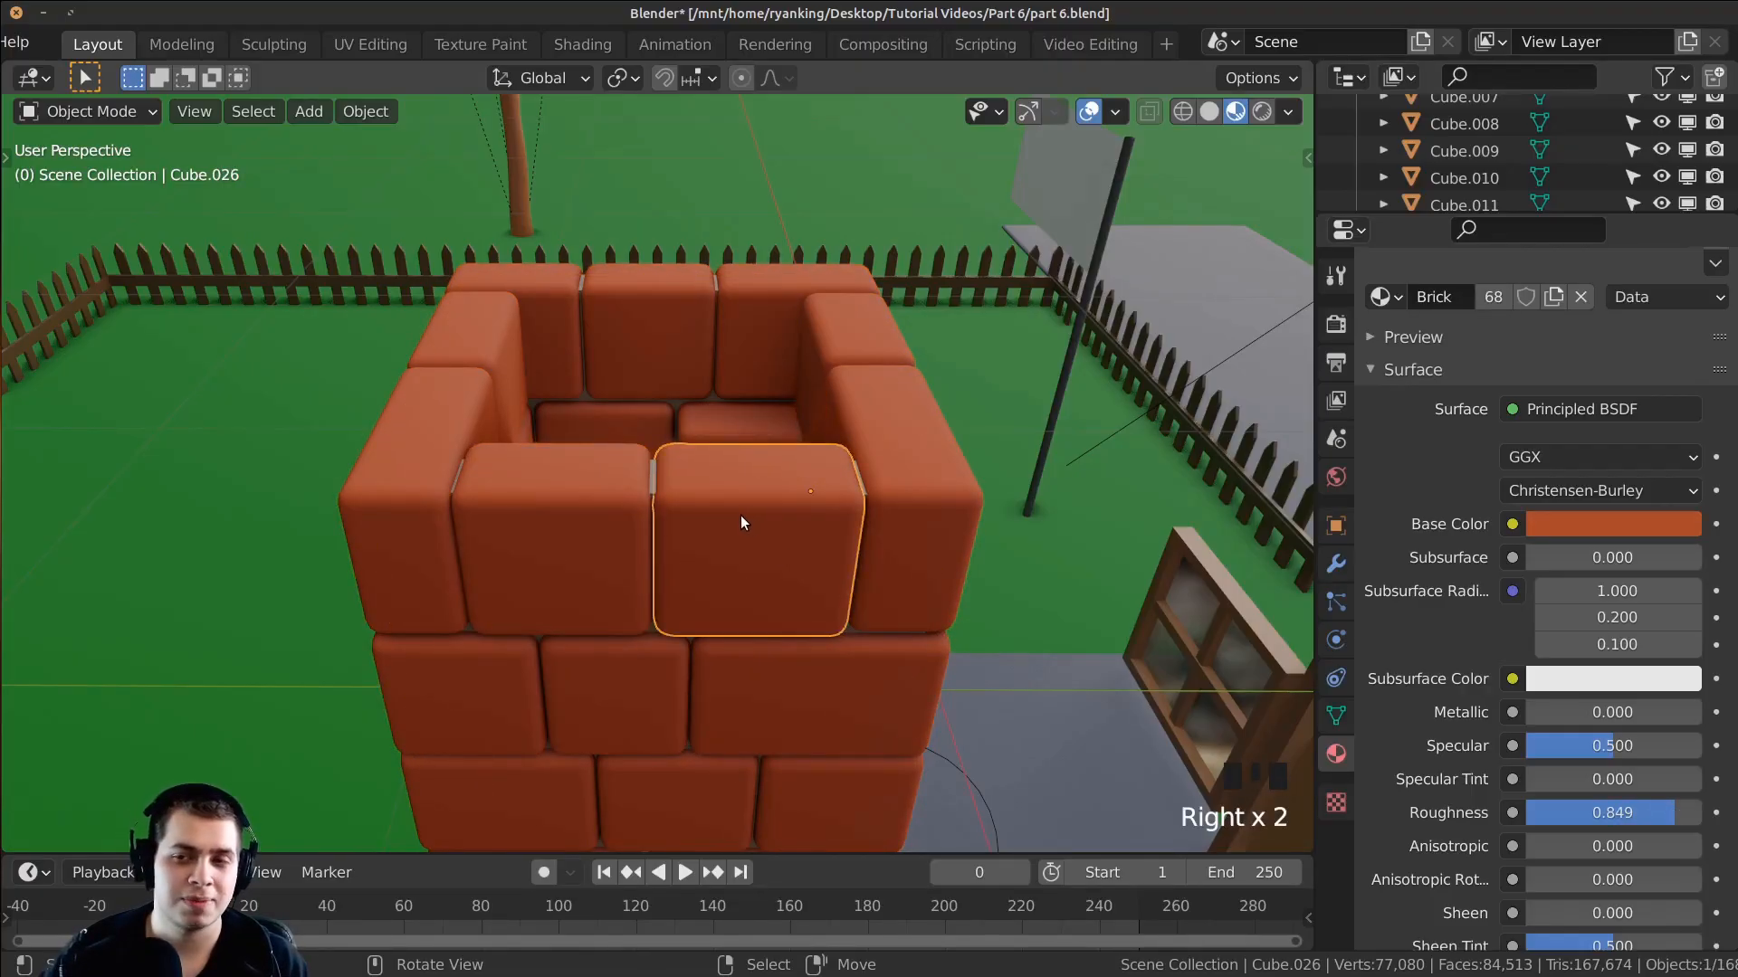
# Step: Unhide the roof and the house body and clear the selection
pyautogui.moveTo(753, 509); pyautogui.dragTo(789, 508, button='middle')
pyautogui.scroll(-4, 657, 556)
pyautogui.moveTo(657, 556); pyautogui.dragTo(645, 444, button='middle')
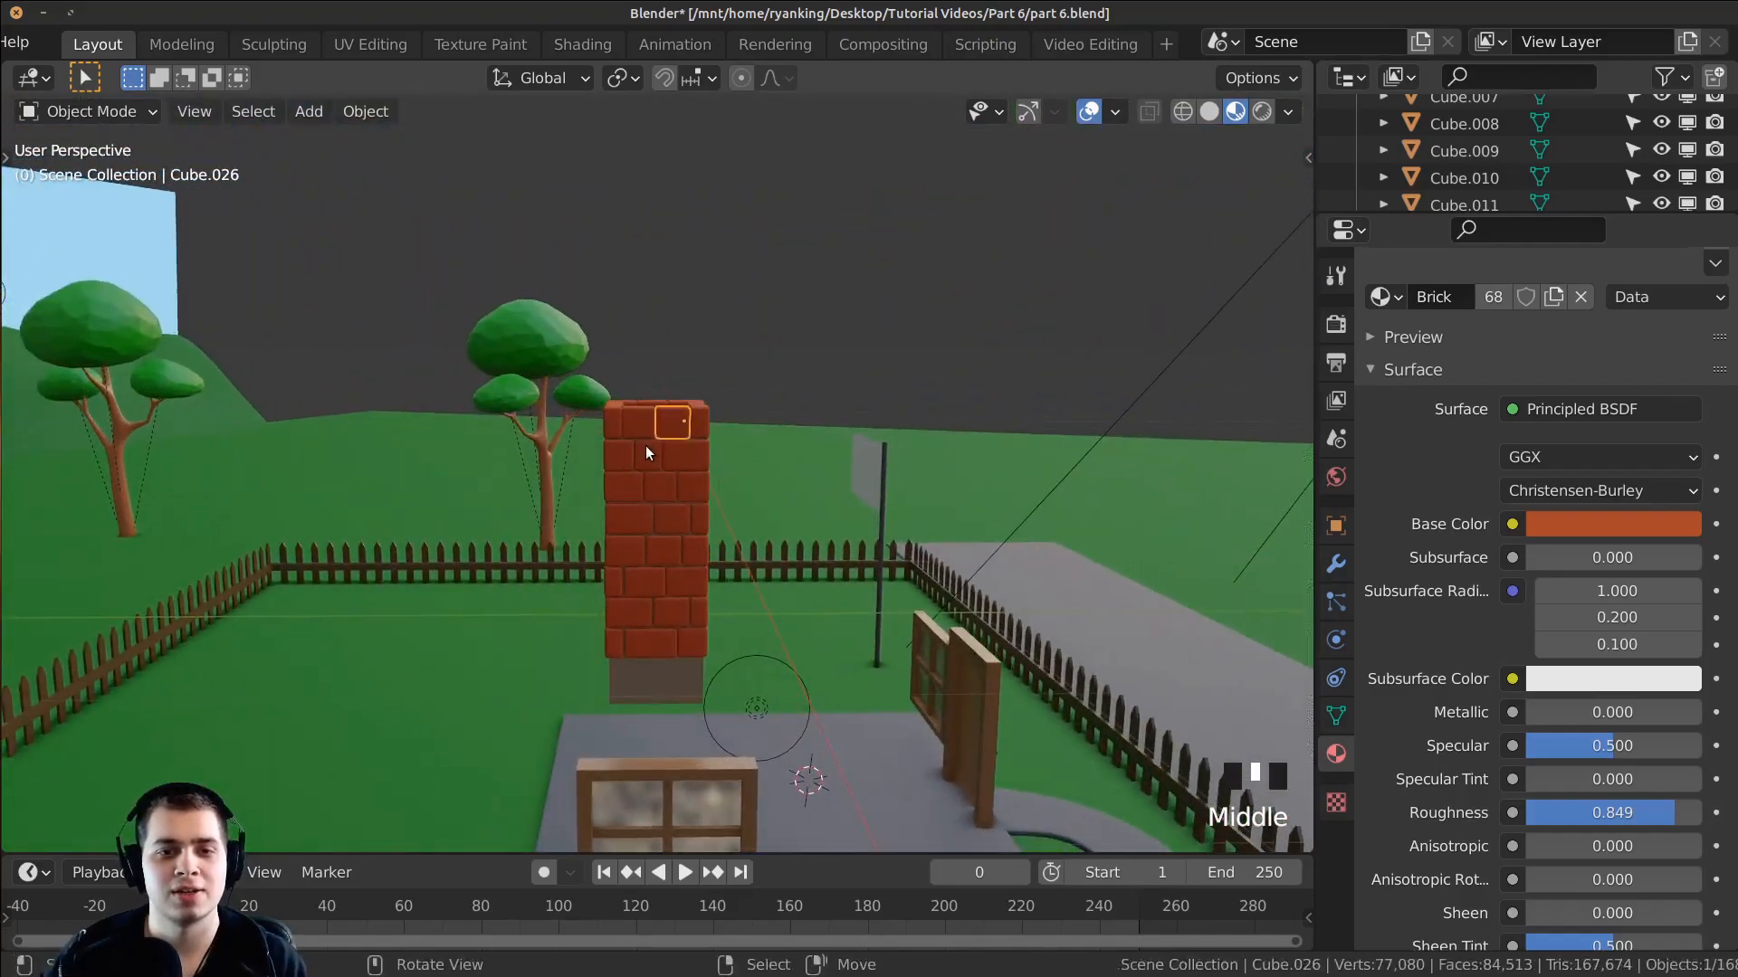
pyautogui.hotkey('alt', 'h')
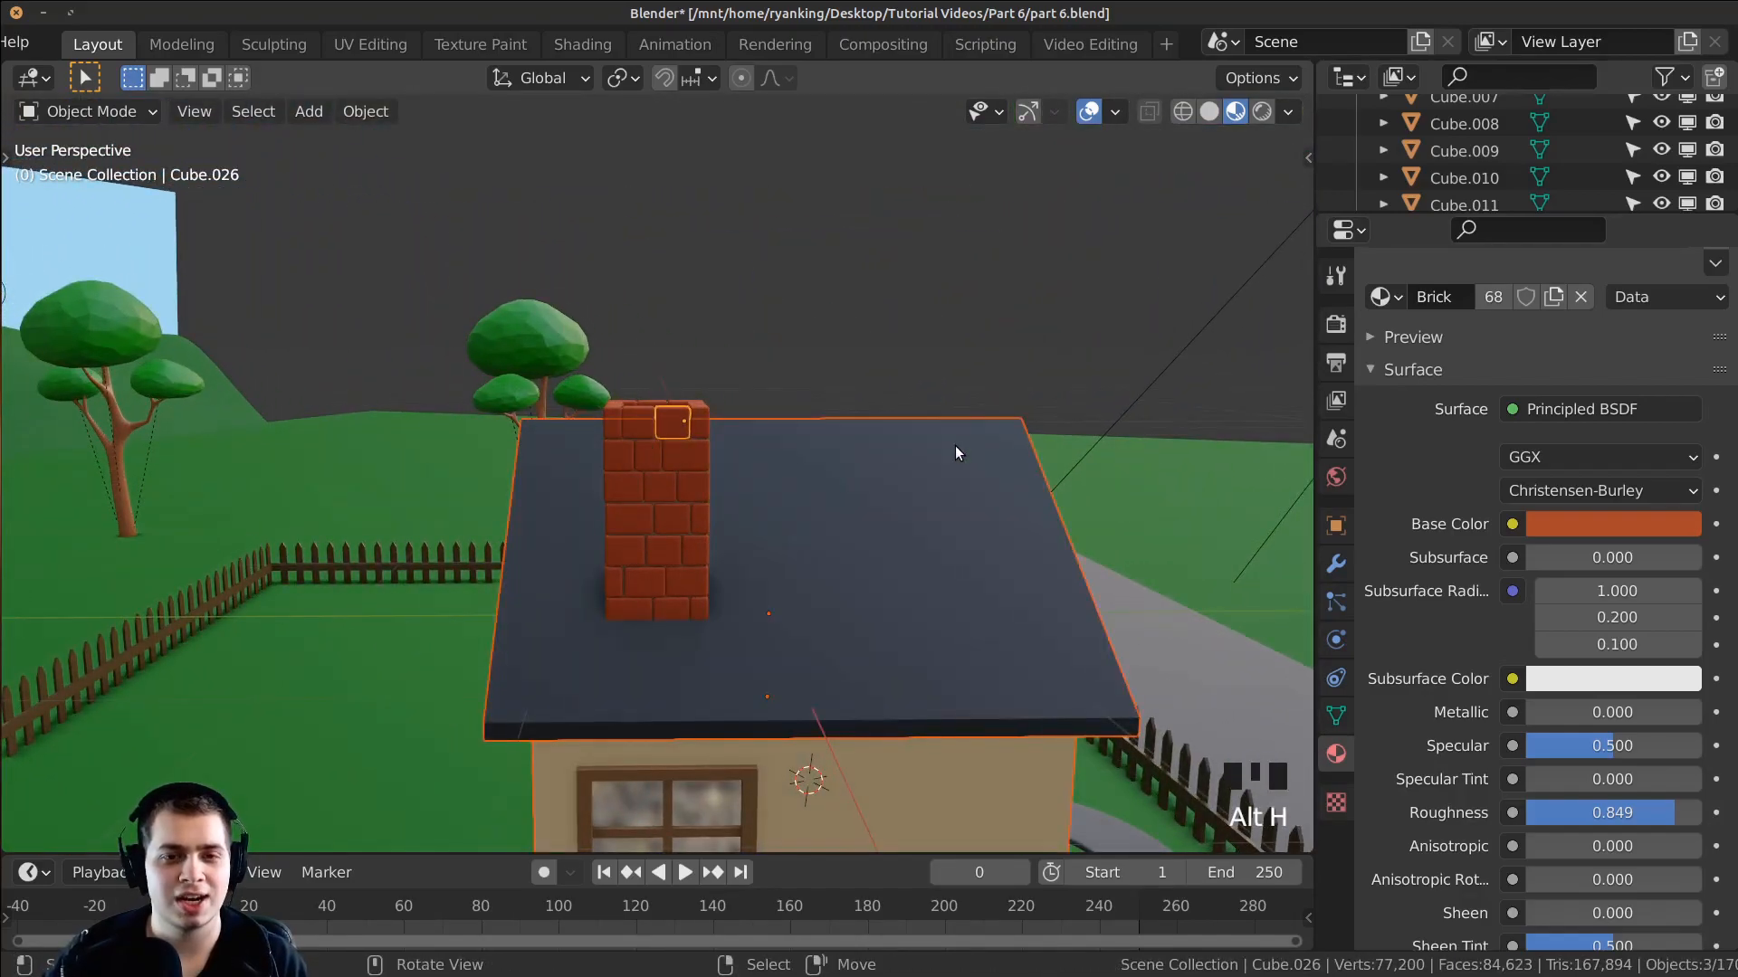
pyautogui.moveTo(953, 447); pyautogui.dragTo(751, 447, button='middle')
pyautogui.hotkey('alt', 'a')
# Step: Examine the brick chimney and the whole scene through the camera in Rendered shading
pyautogui.press('KP_0')
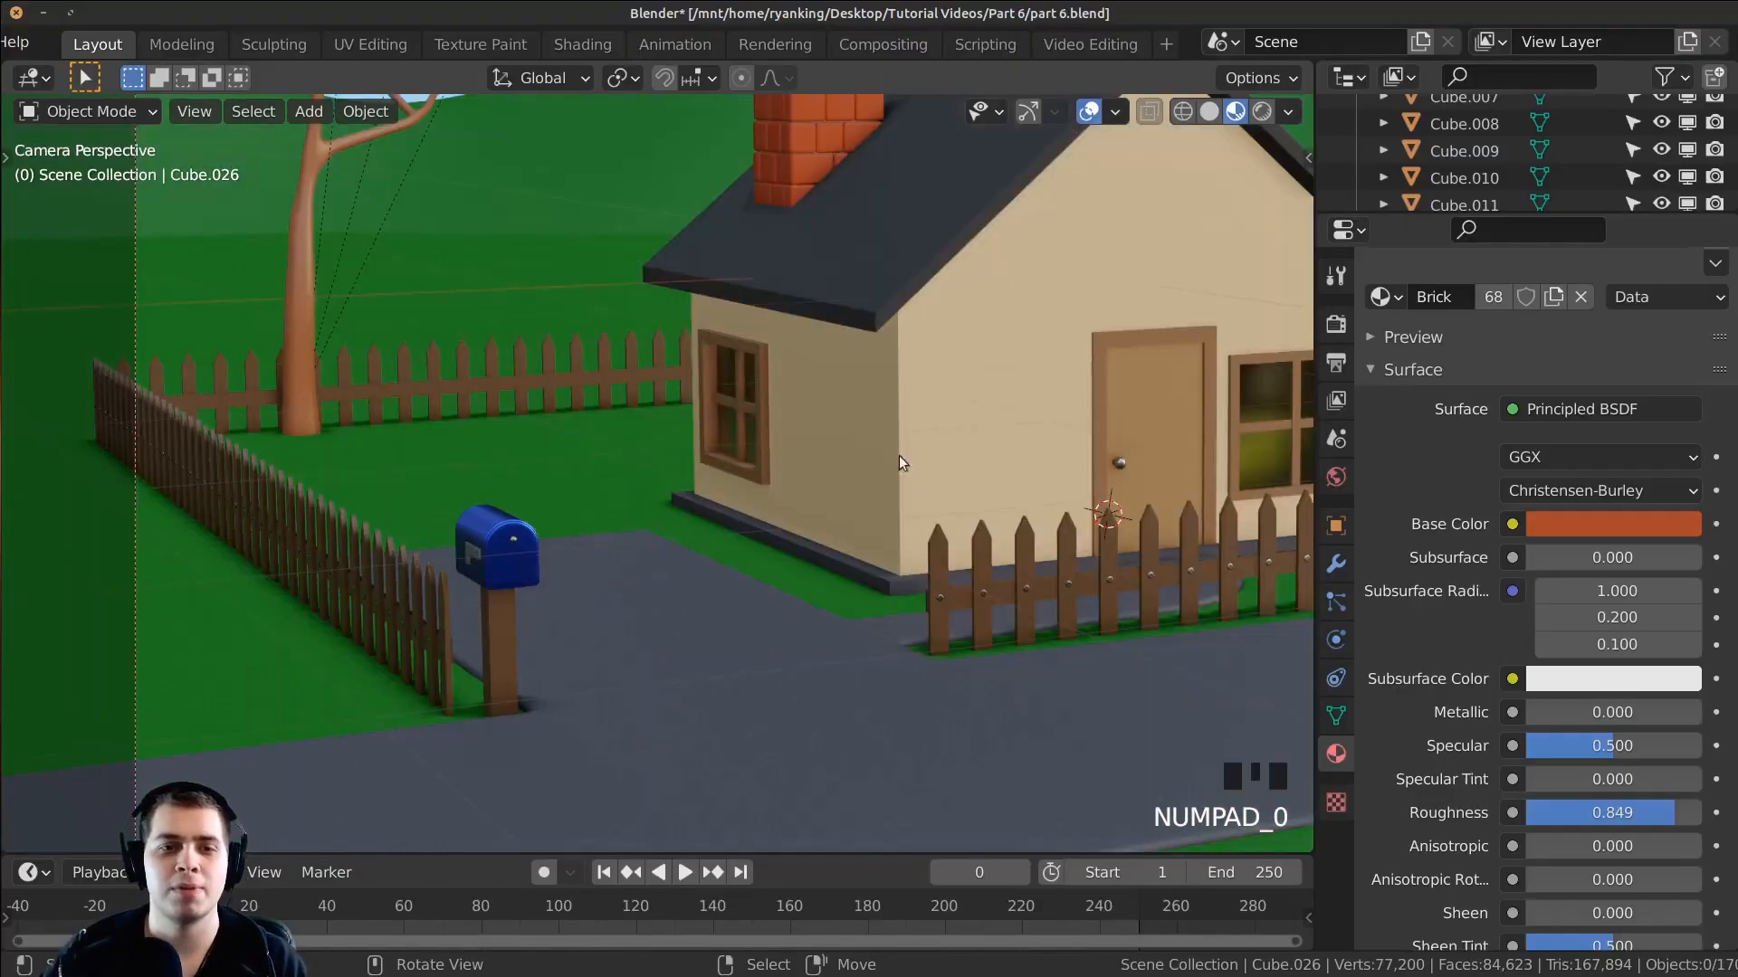
pyautogui.scroll(-4, 945, 542)
pyautogui.press('z')
pyautogui.moveTo(694, 217)
pyautogui.keyDown('shift'); pyautogui.mouseDown(button='middle')
pyautogui.moveTo(744, 459)
pyautogui.moveTo(723, 467)
pyautogui.mouseUp(button='middle'); pyautogui.keyUp('shift')
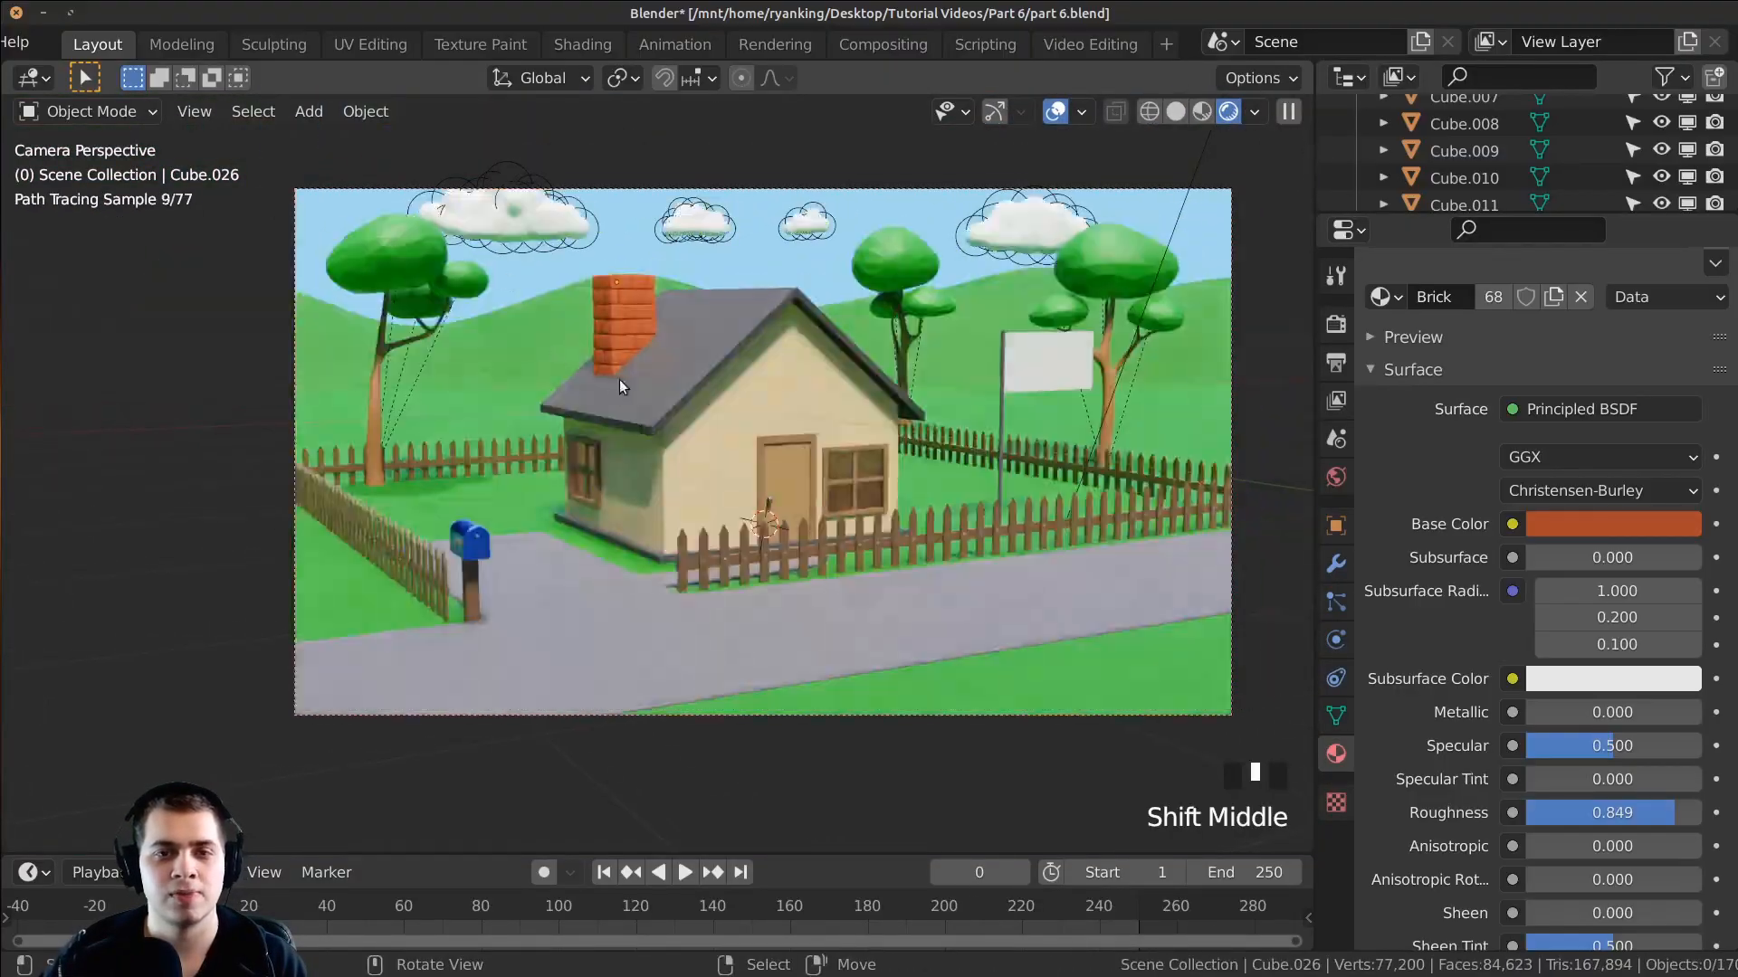
pyautogui.keyDown('shift'); pyautogui.moveTo(610, 378); pyautogui.dragTo(564, 381, button='middle'); pyautogui.keyUp('shift')
pyautogui.keyDown('shift'); pyautogui.moveTo(867, 392); pyautogui.dragTo(856, 411, button='middle'); pyautogui.keyUp('shift')
pyautogui.scroll(1, 872, 398)
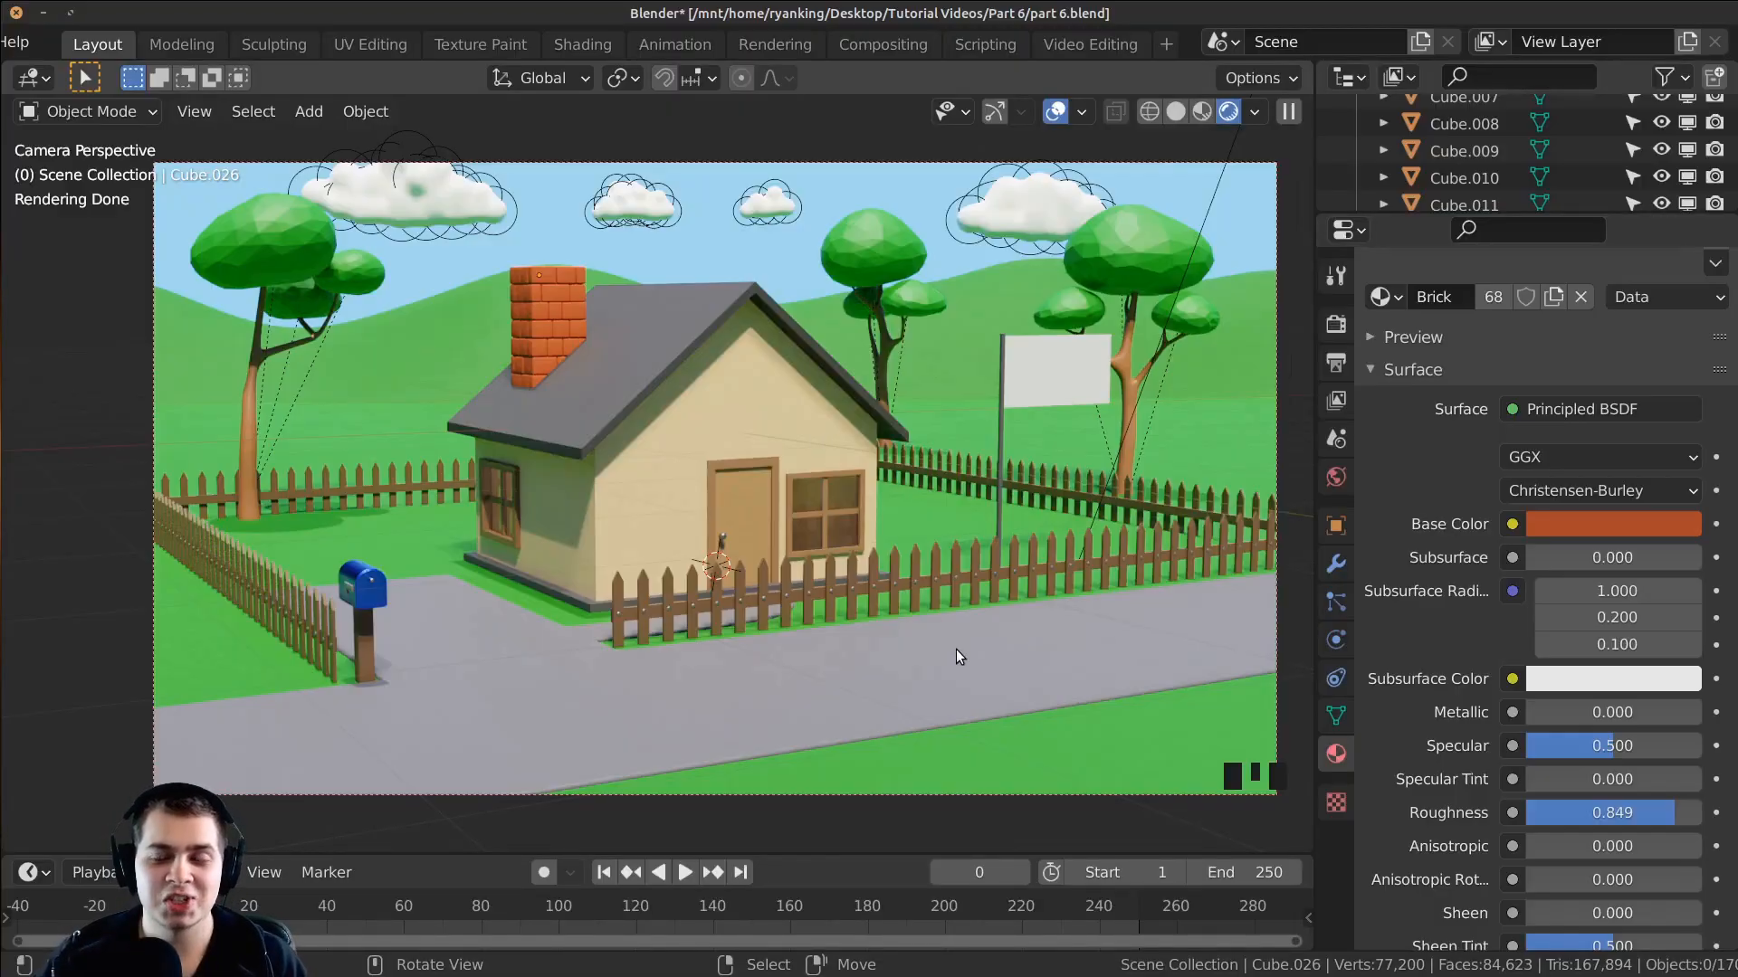
pyautogui.scroll(-2, 954, 650)
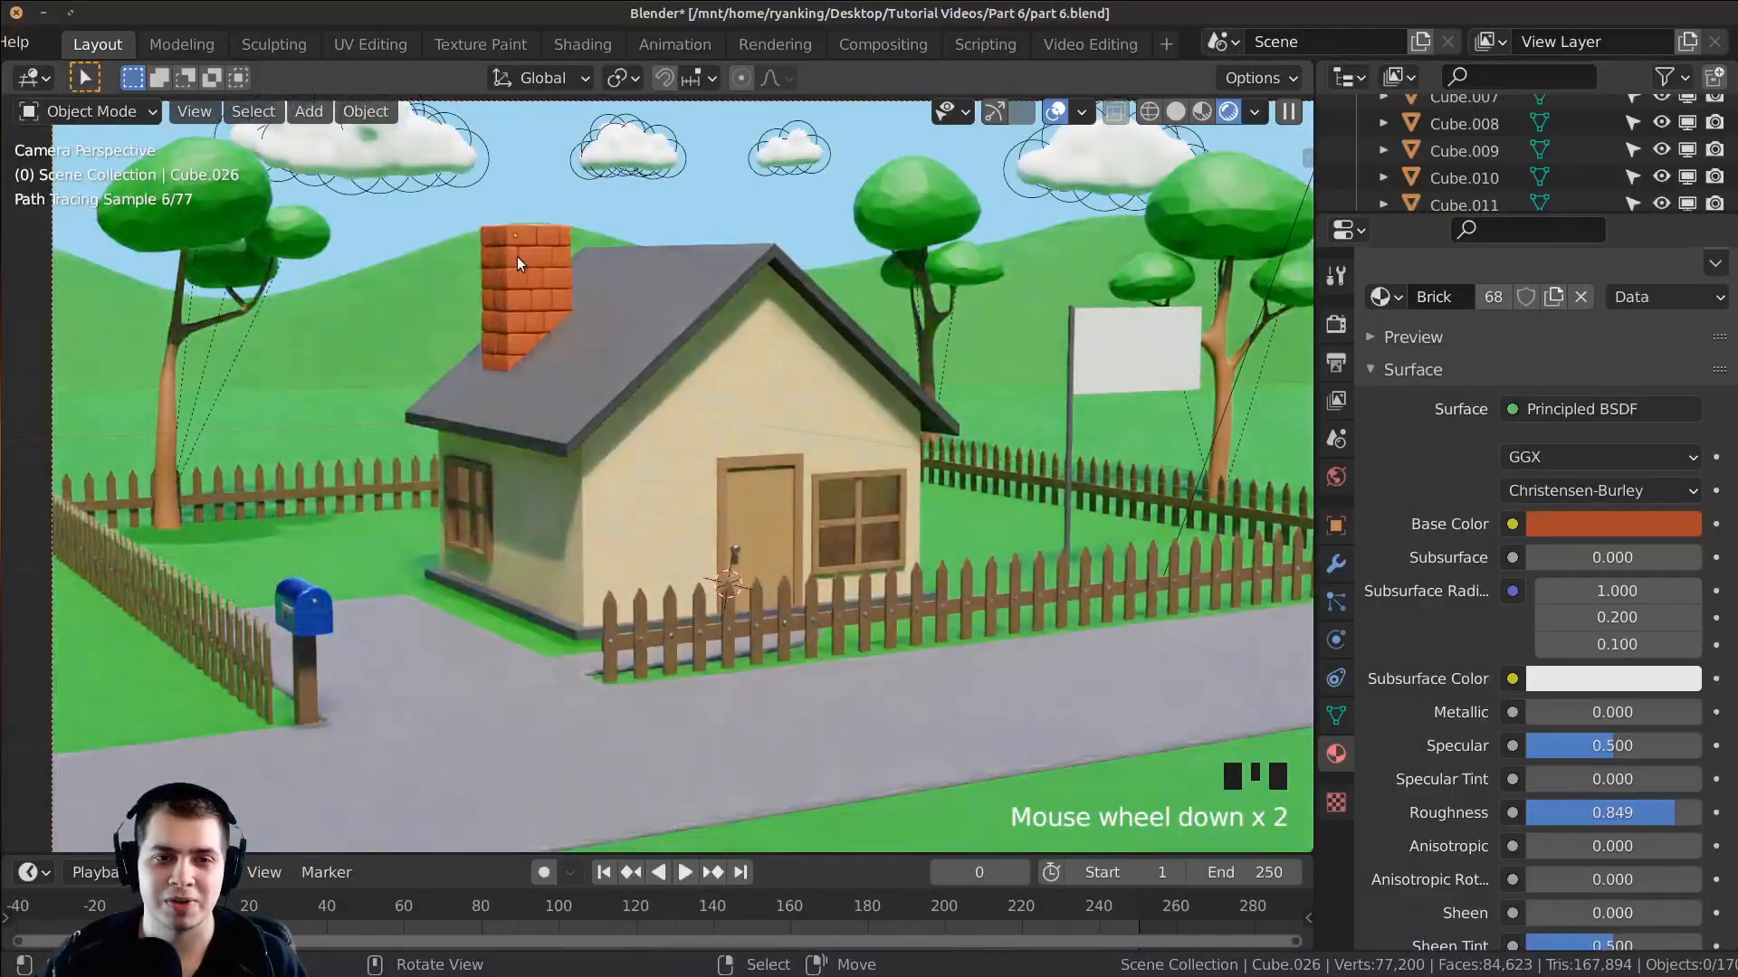
# Step: Select one of the chimney bricks and open its Brick material nodes in the Shading workspace
pyautogui.rightClick(517, 255)
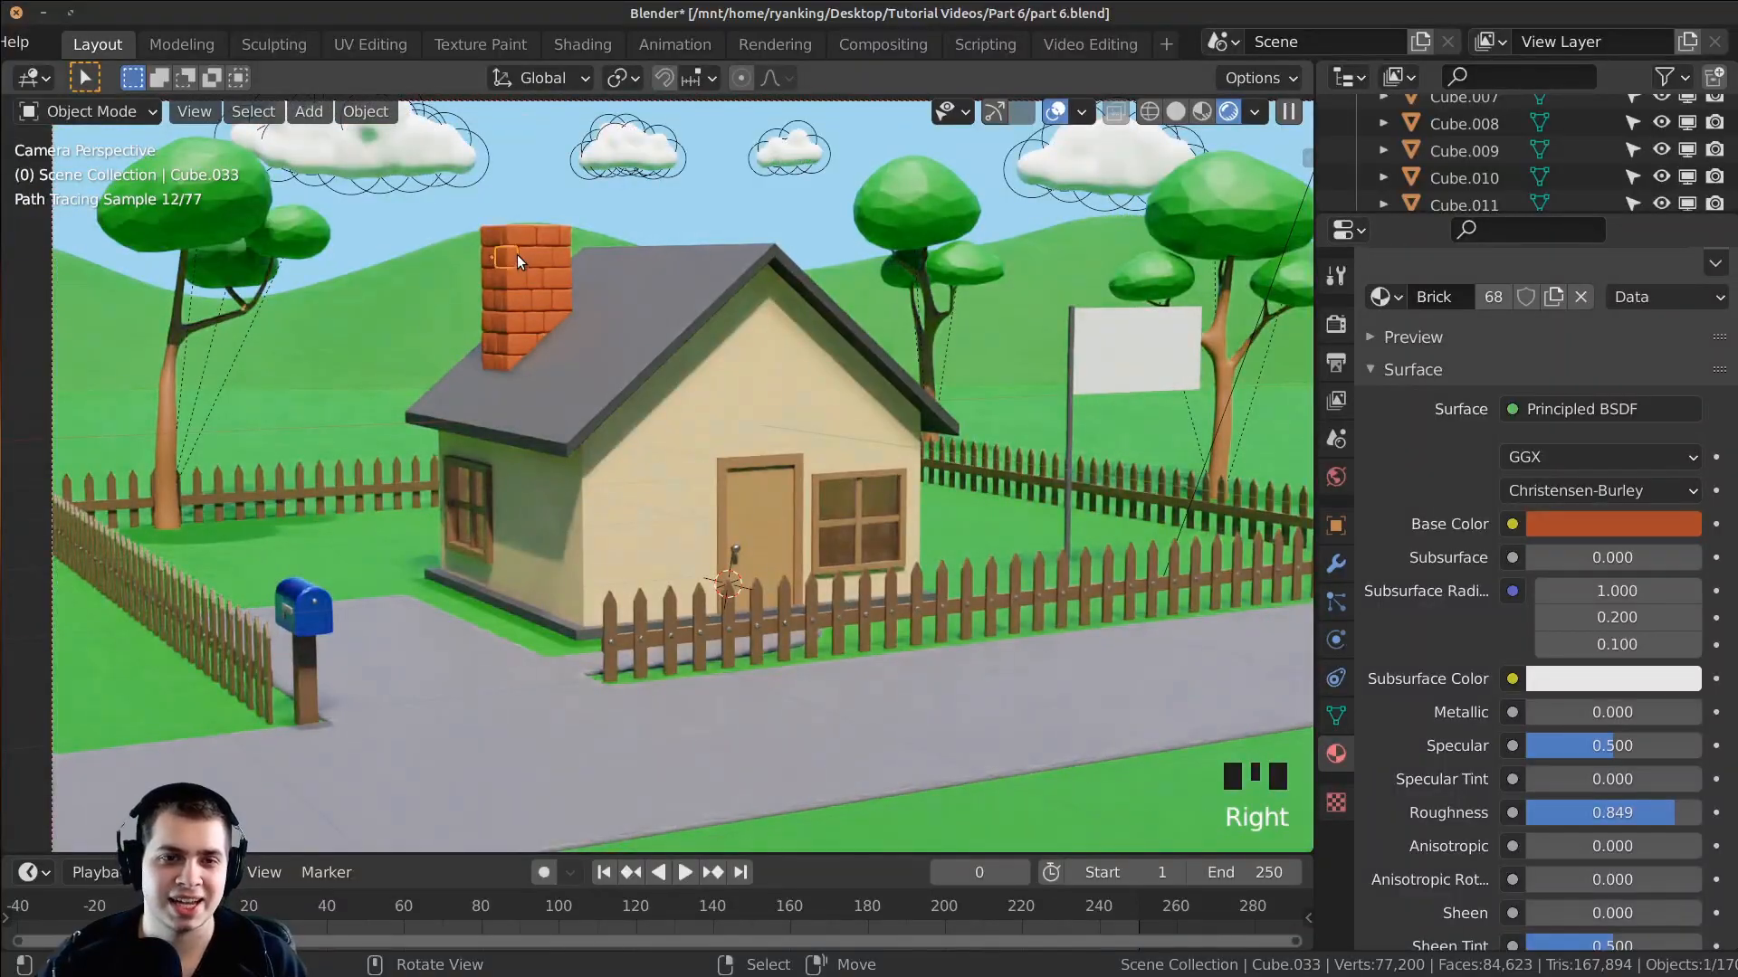
pyautogui.scroll(6, 1578, 523)
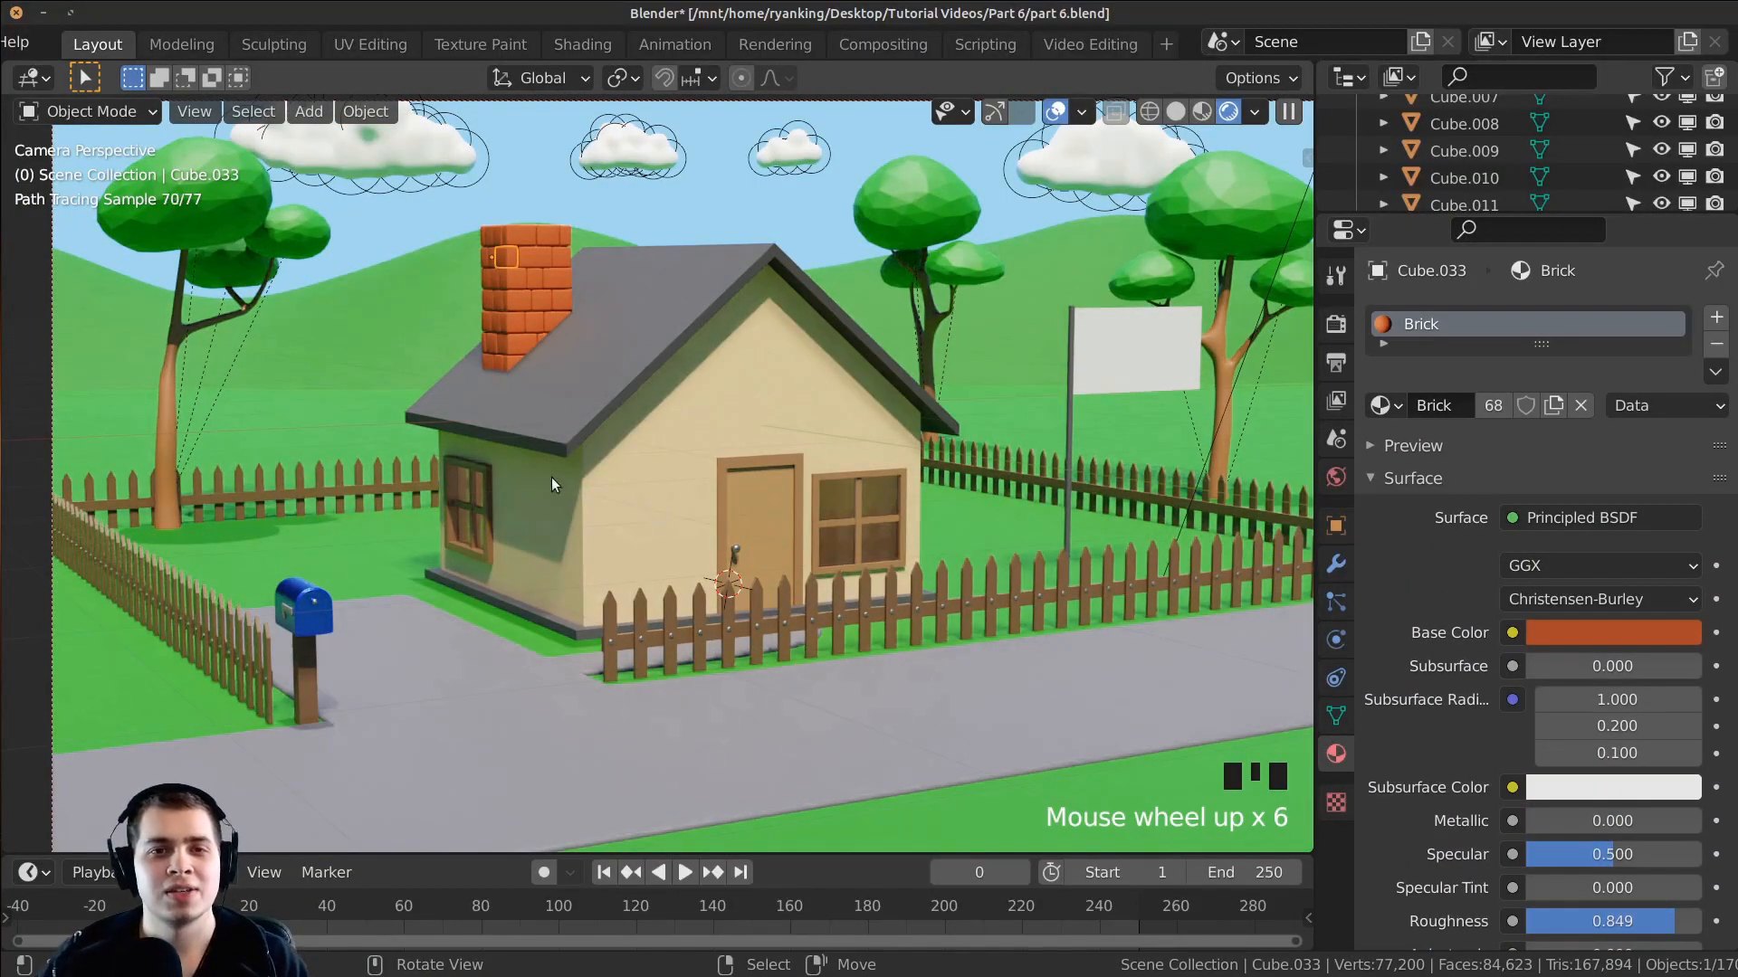
pyautogui.click(584, 50)
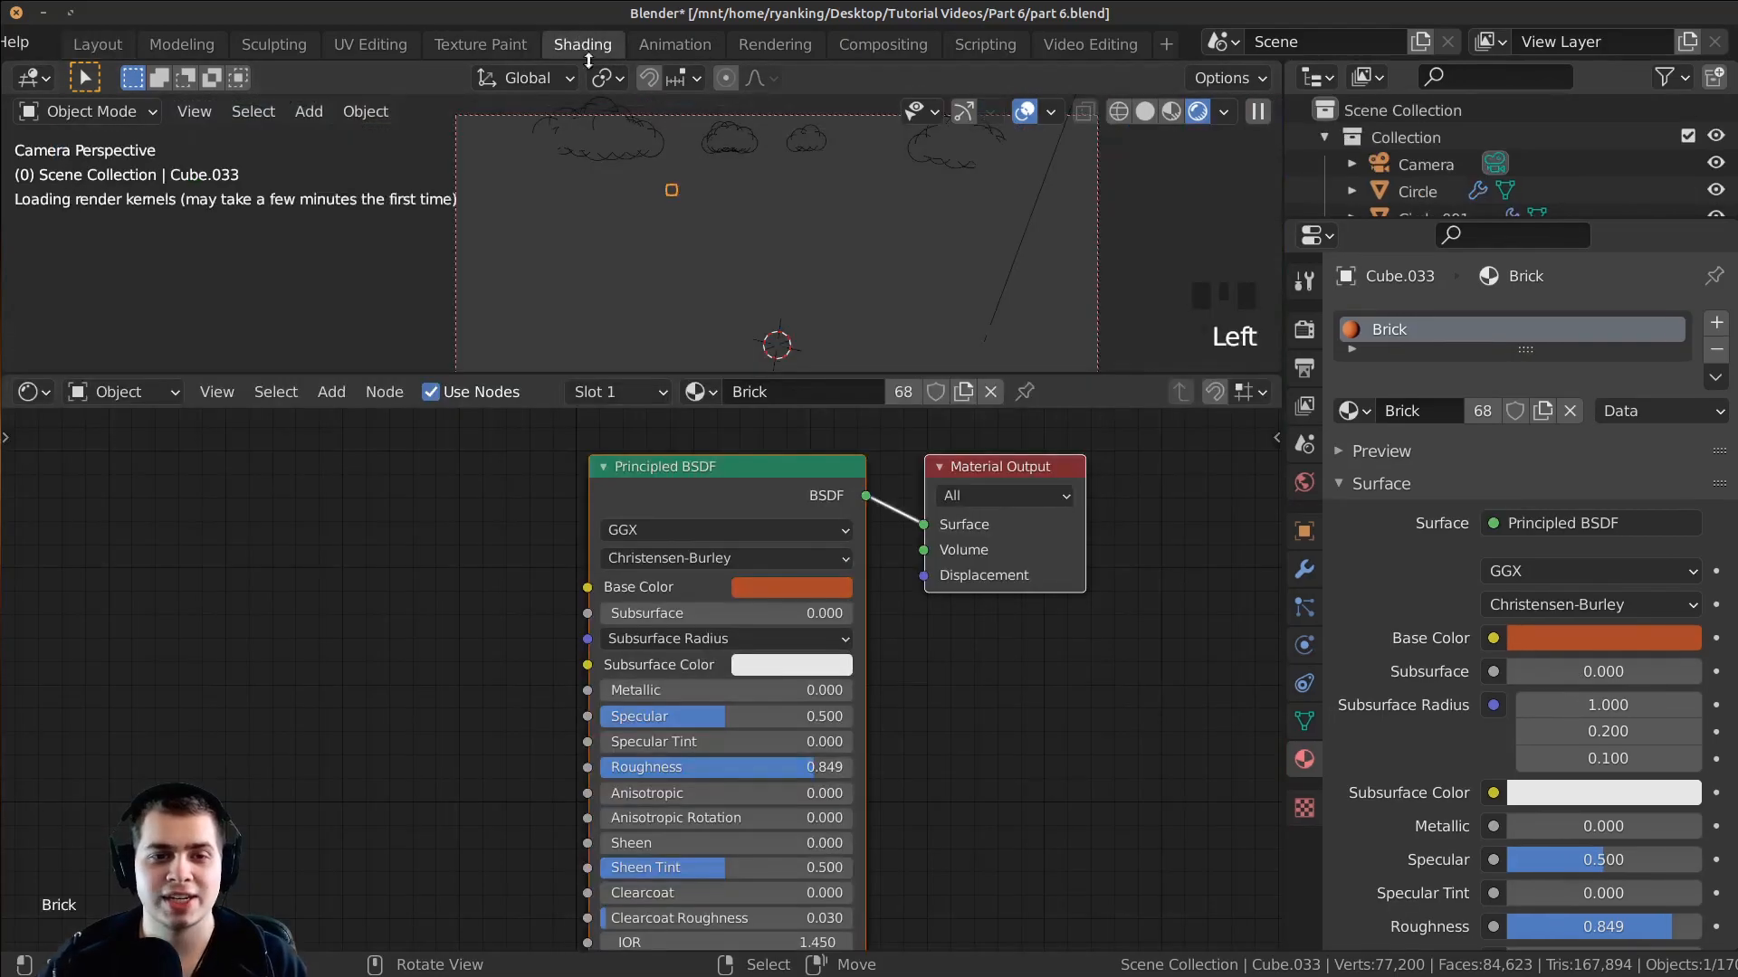
pyautogui.scroll(-1, 762, 556)
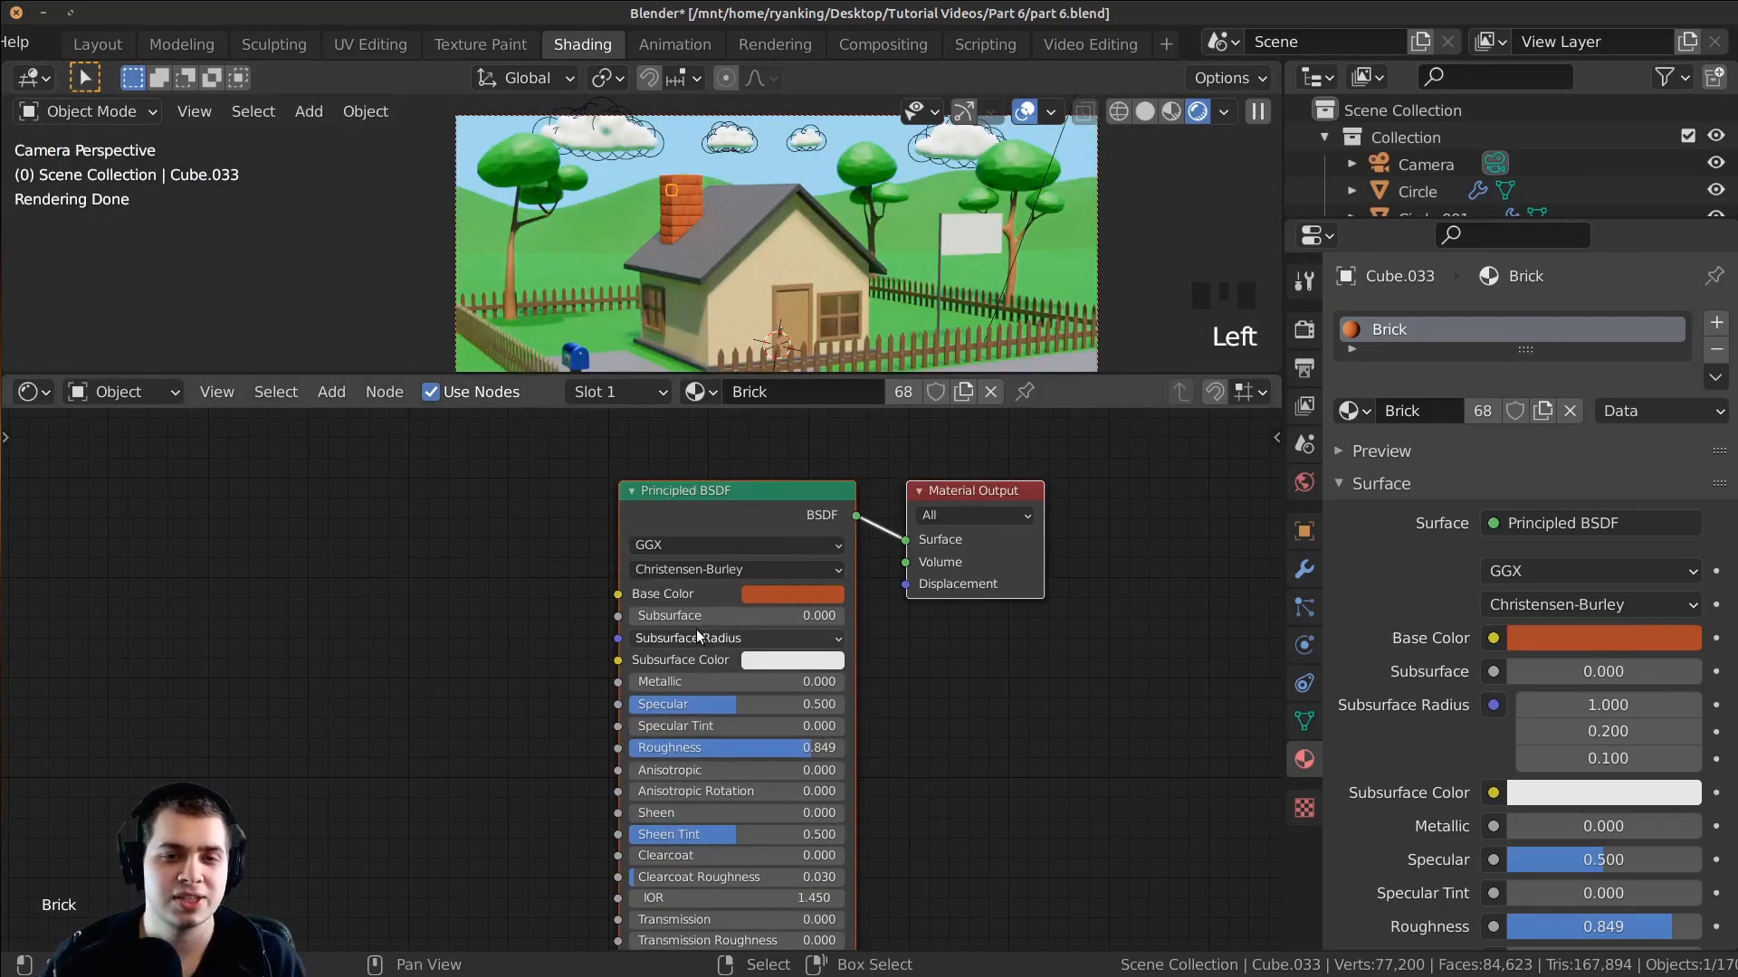
pyautogui.moveTo(482, 534); pyautogui.dragTo(682, 479, button='middle')
# Step: Frame the chimney closely in the Shading workspace's viewport and show it in Material Preview
pyautogui.scroll(3, 692, 181)
pyautogui.keyDown('shift'); pyautogui.moveTo(696, 172); pyautogui.dragTo(713, 216, button='middle'); pyautogui.keyUp('shift')
pyautogui.scroll(3, 774, 219)
pyautogui.press('z')
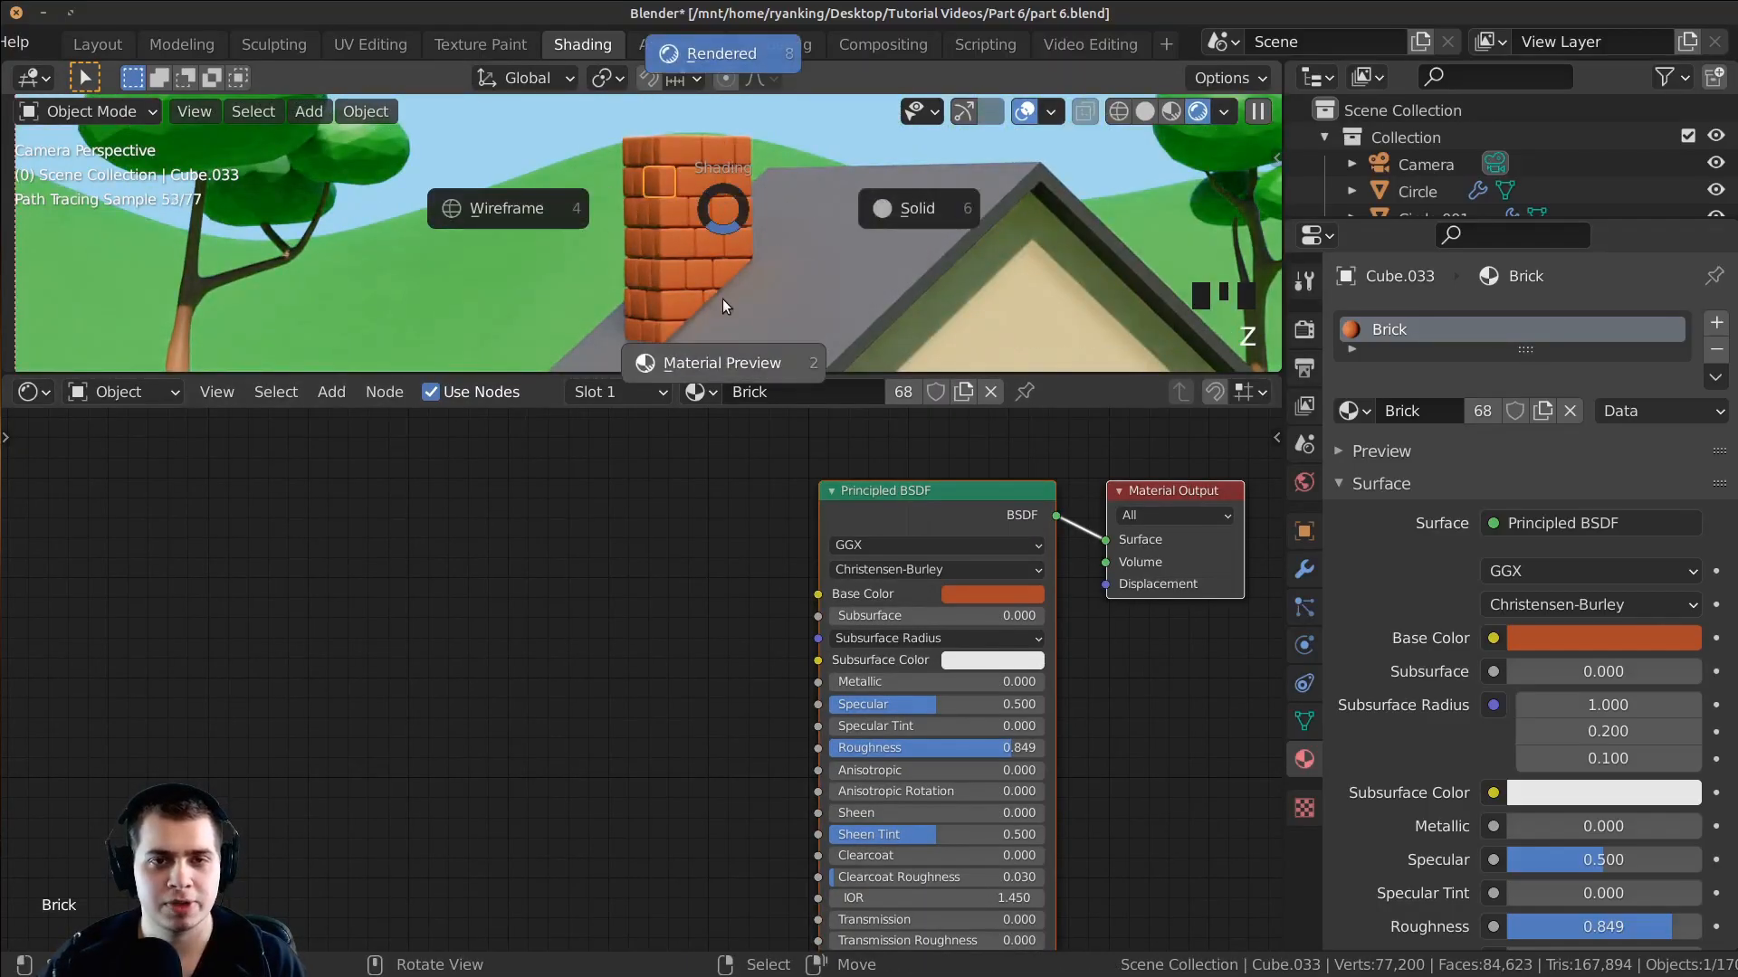
pyautogui.click(724, 318)
pyautogui.keyDown('shift'); pyautogui.moveTo(749, 188); pyautogui.dragTo(789, 174, button='middle'); pyautogui.keyUp('shift')
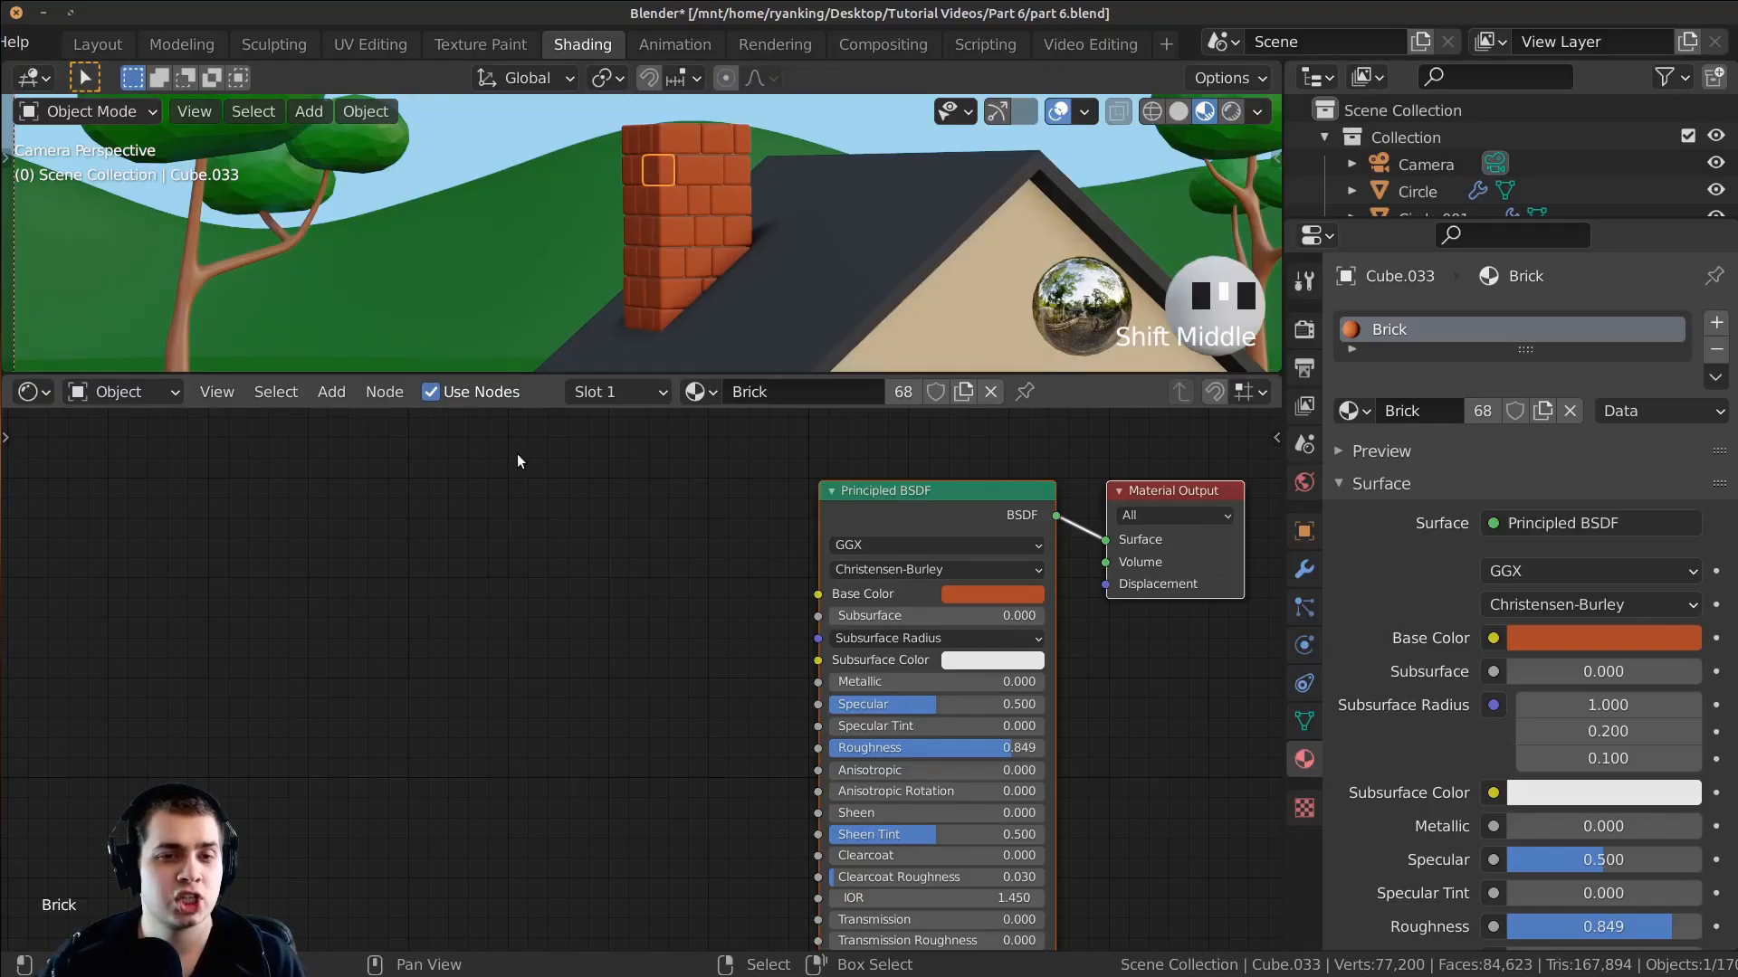
# Step: Add an Object Info node to the Brick material, well to the left of the Principled BSDF node
pyautogui.hotkey('shift', 'a')
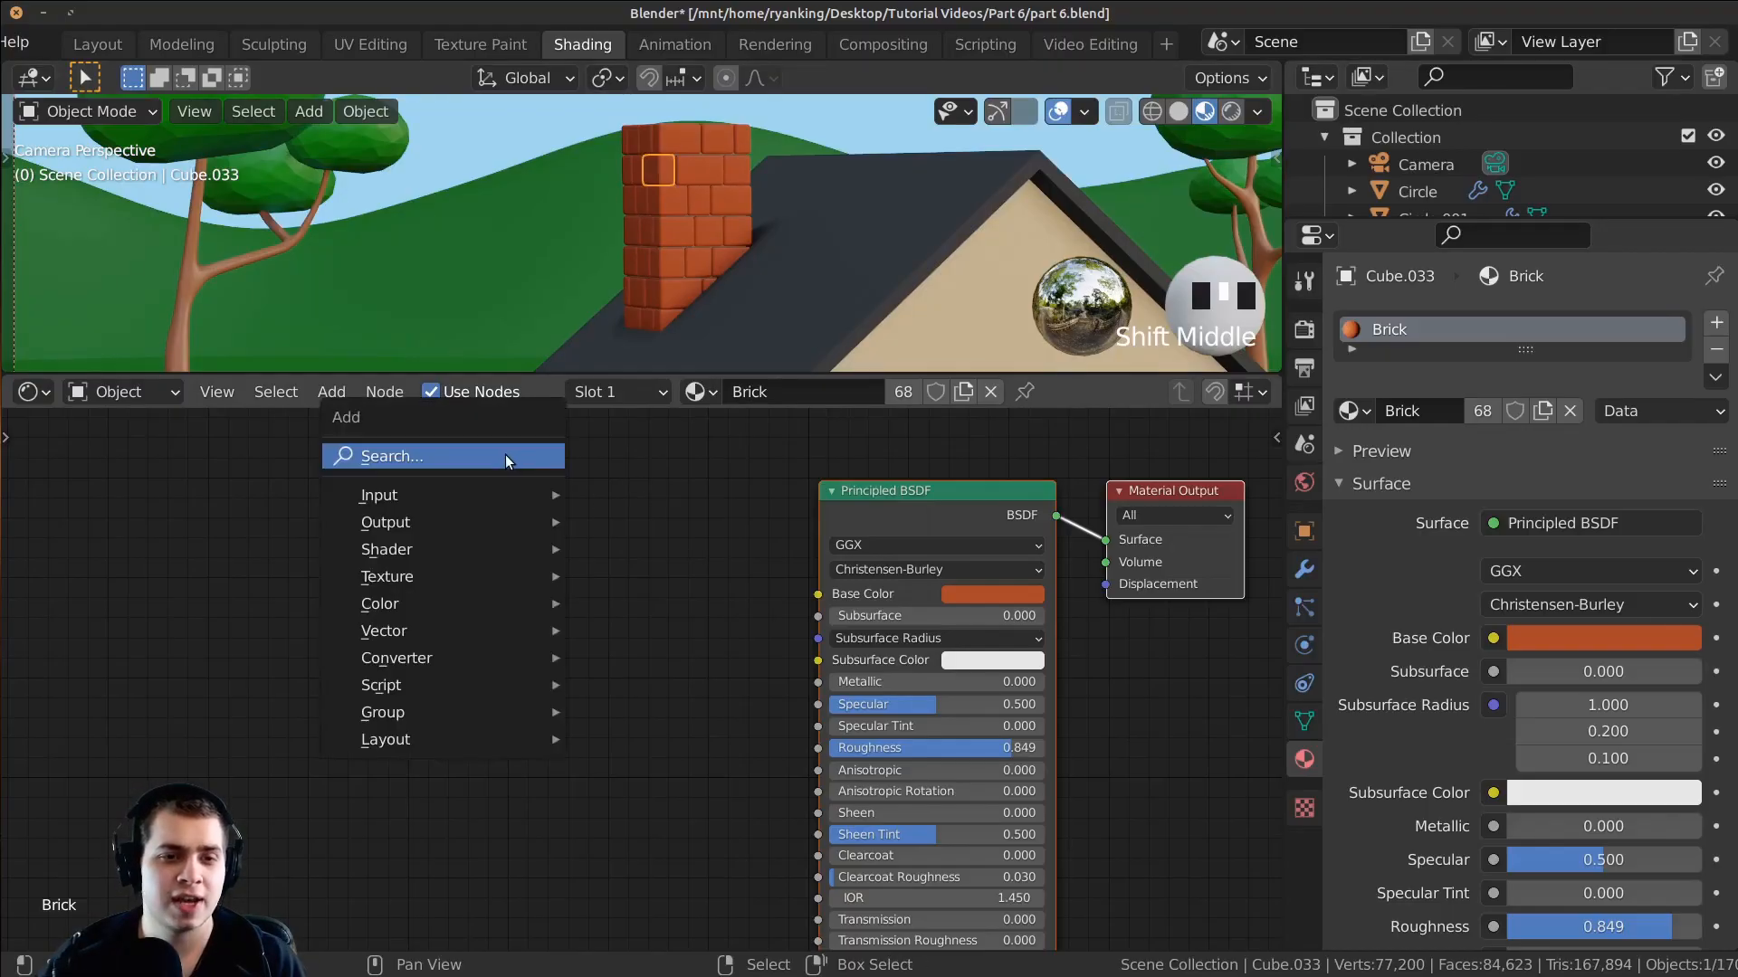
pyautogui.click(412, 455)
pyautogui.write('obj')
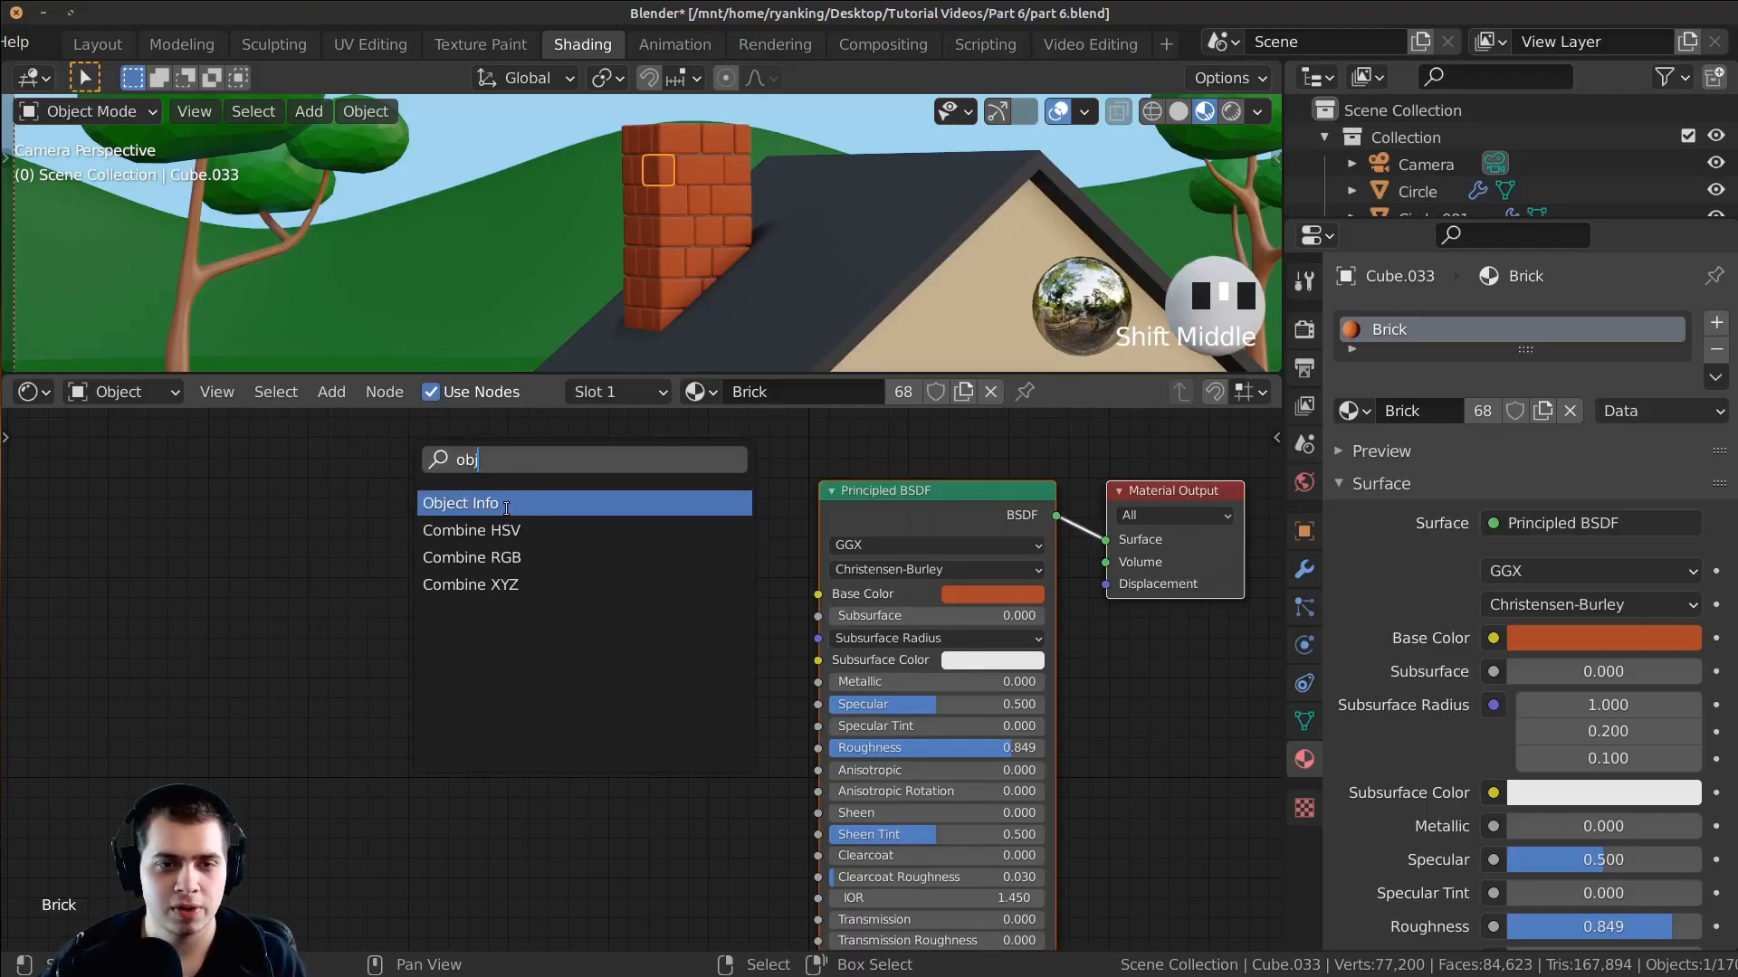
pyautogui.click(505, 504)
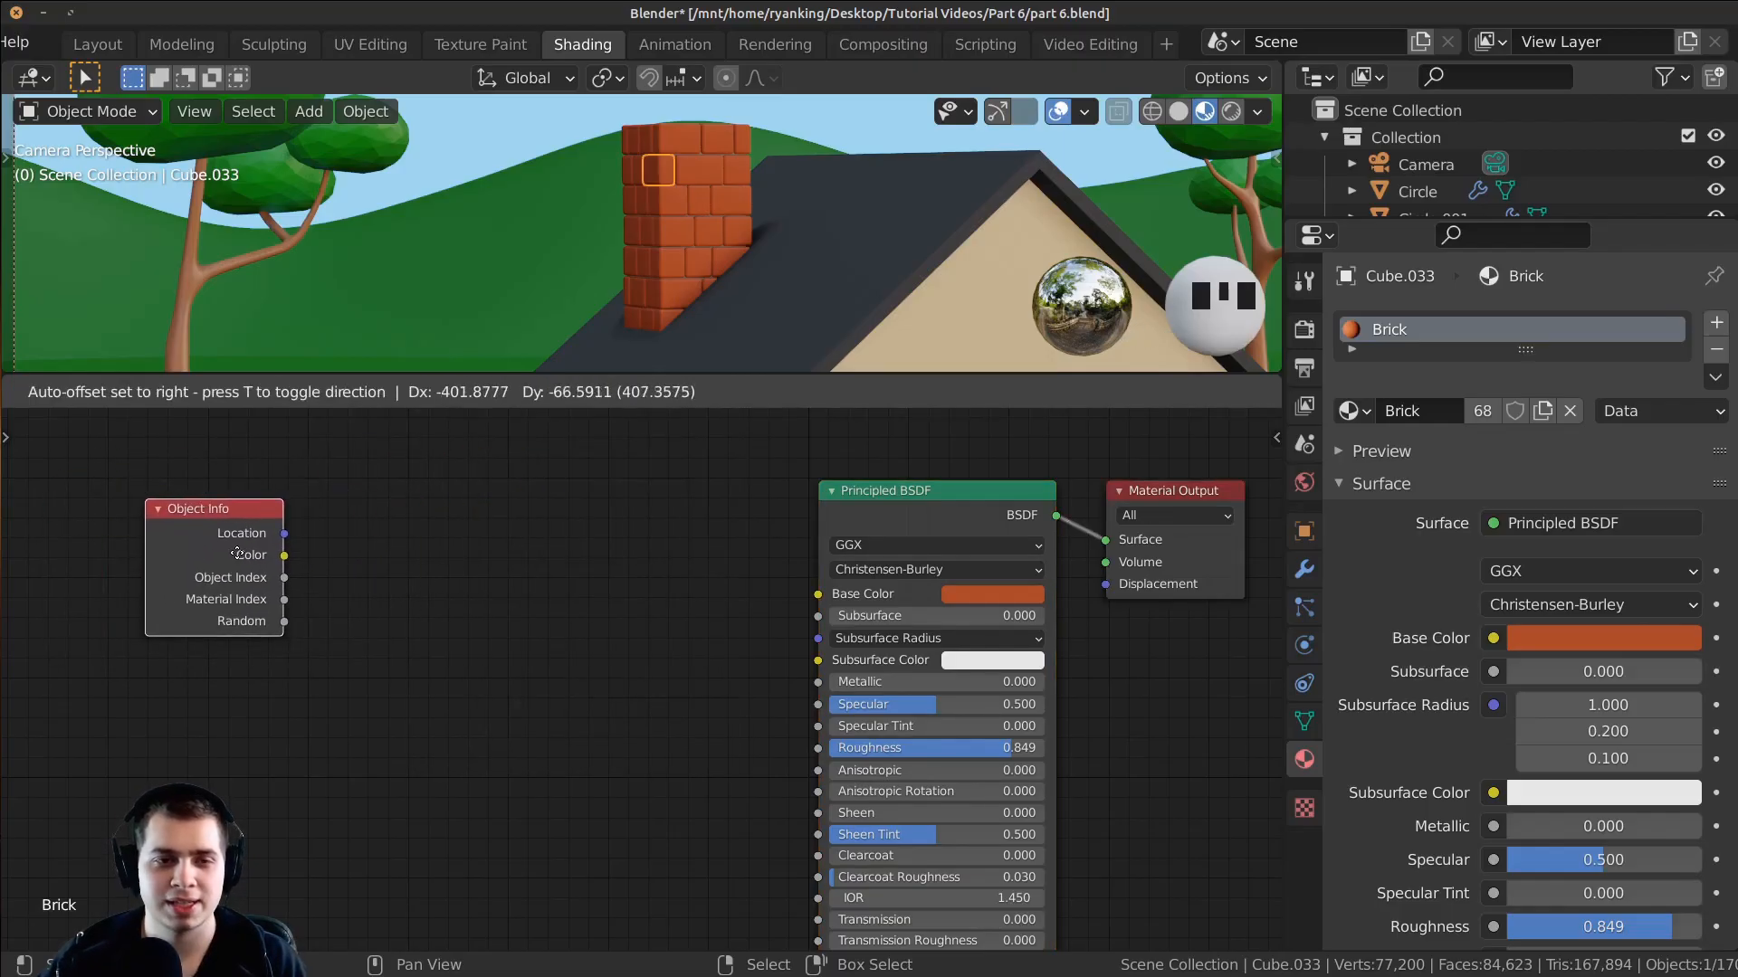
pyautogui.click(238, 559)
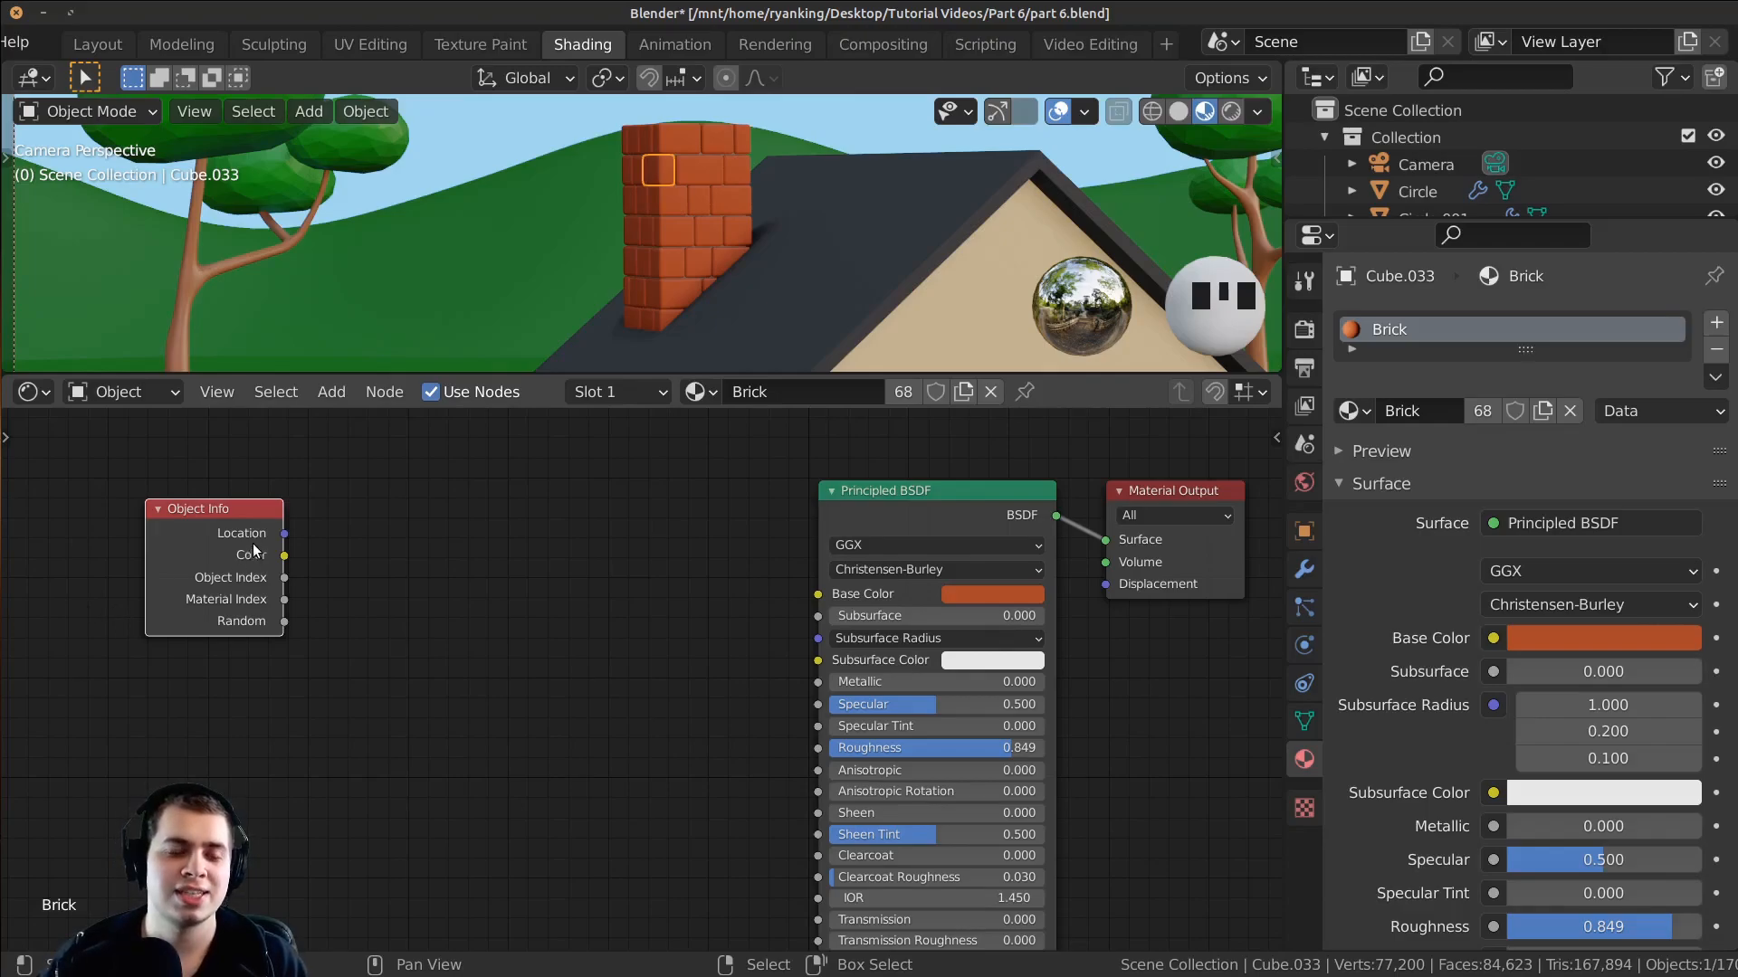
pyautogui.moveTo(254, 544); pyautogui.dragTo(241, 544, button='middle')
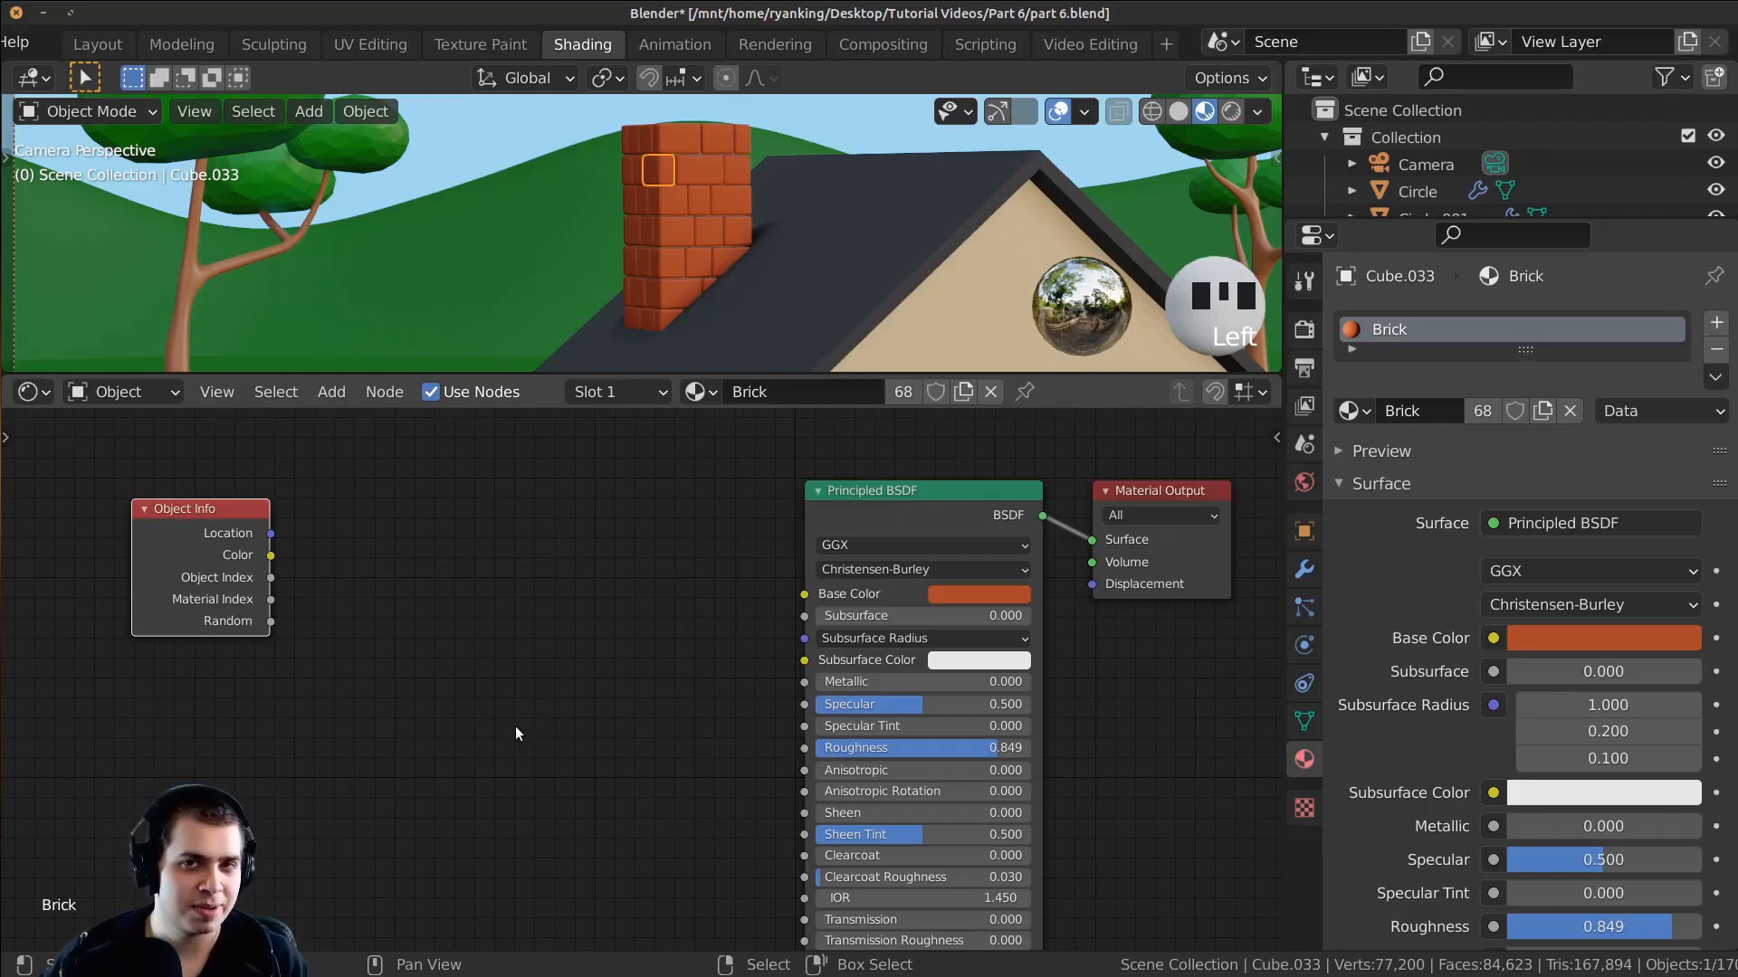
# Step: Connect the Object Info node's Random output to the Principled BSDF's Base Color in the Brick material
pyautogui.moveTo(270, 622); pyautogui.dragTo(812, 595)
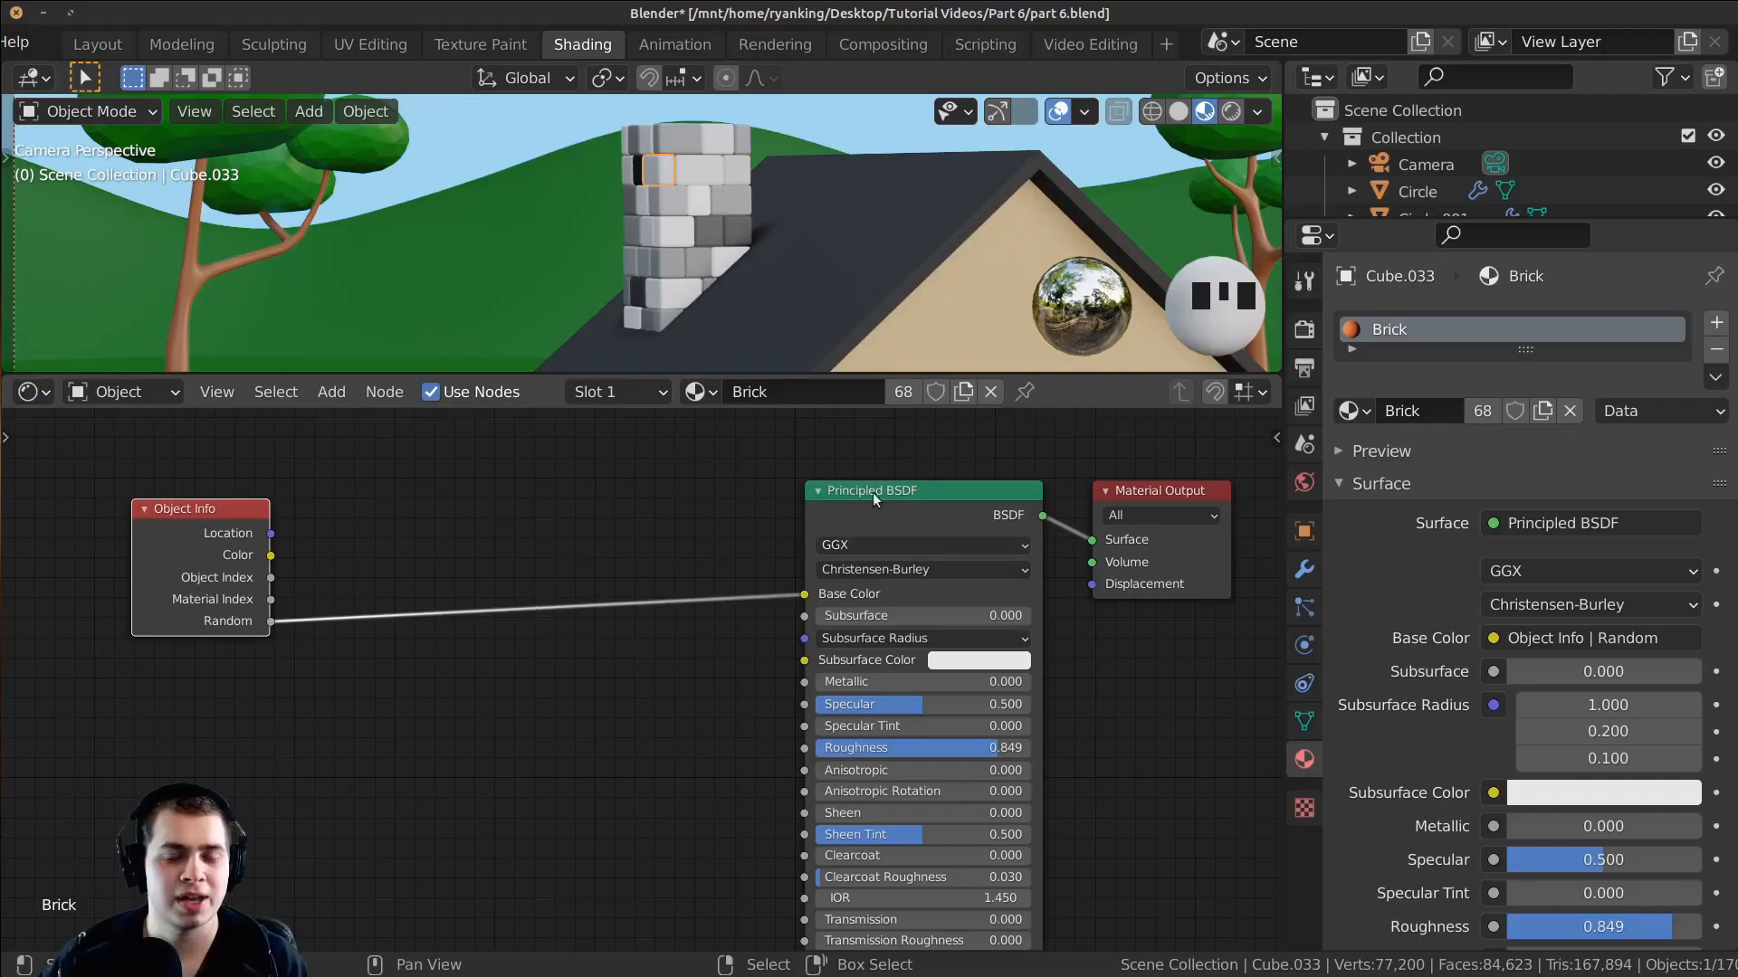
pyautogui.scroll(1, 686, 208)
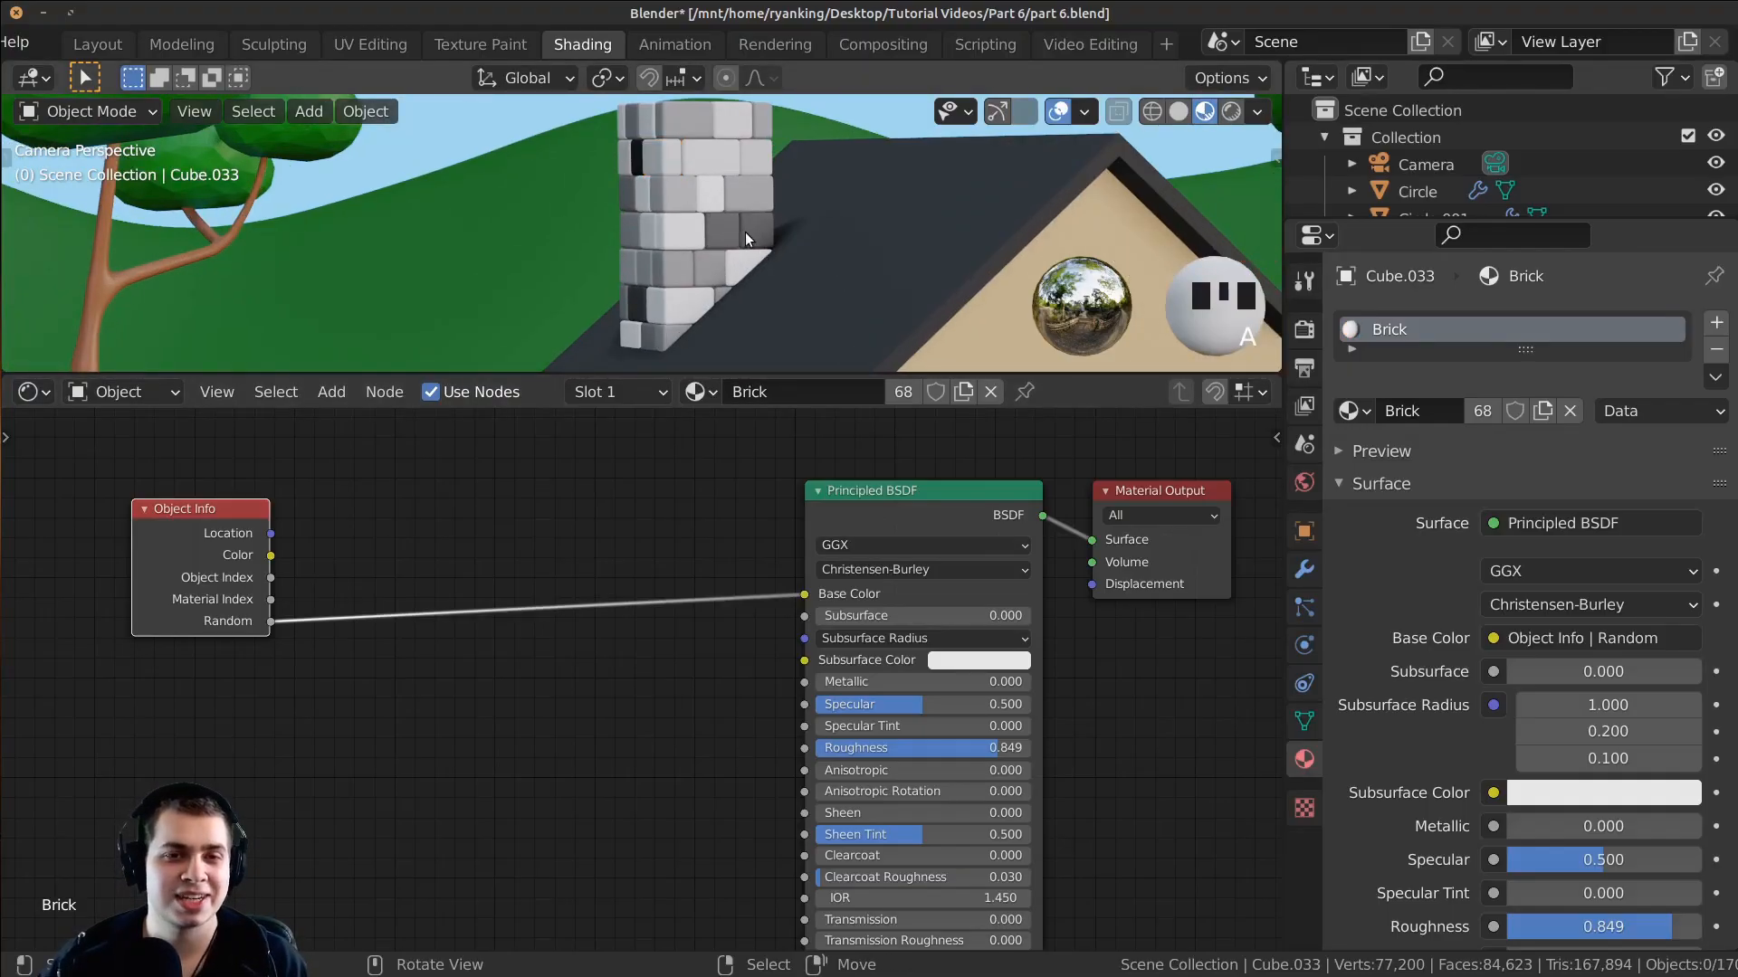
# Step: Duplicate one of the chimney bricks five times, placing the copies in a row beside the chimney
pyautogui.hotkey('shift', 'd')
pyautogui.hotkey('shift', 'd')
pyautogui.click(537, 195)
pyautogui.hotkey('shift', 'd')
pyautogui.click(455, 191)
pyautogui.hotkey('shift', 'd')
pyautogui.click(395, 187)
pyautogui.hotkey('shift', 'd')
pyautogui.click(334, 189)
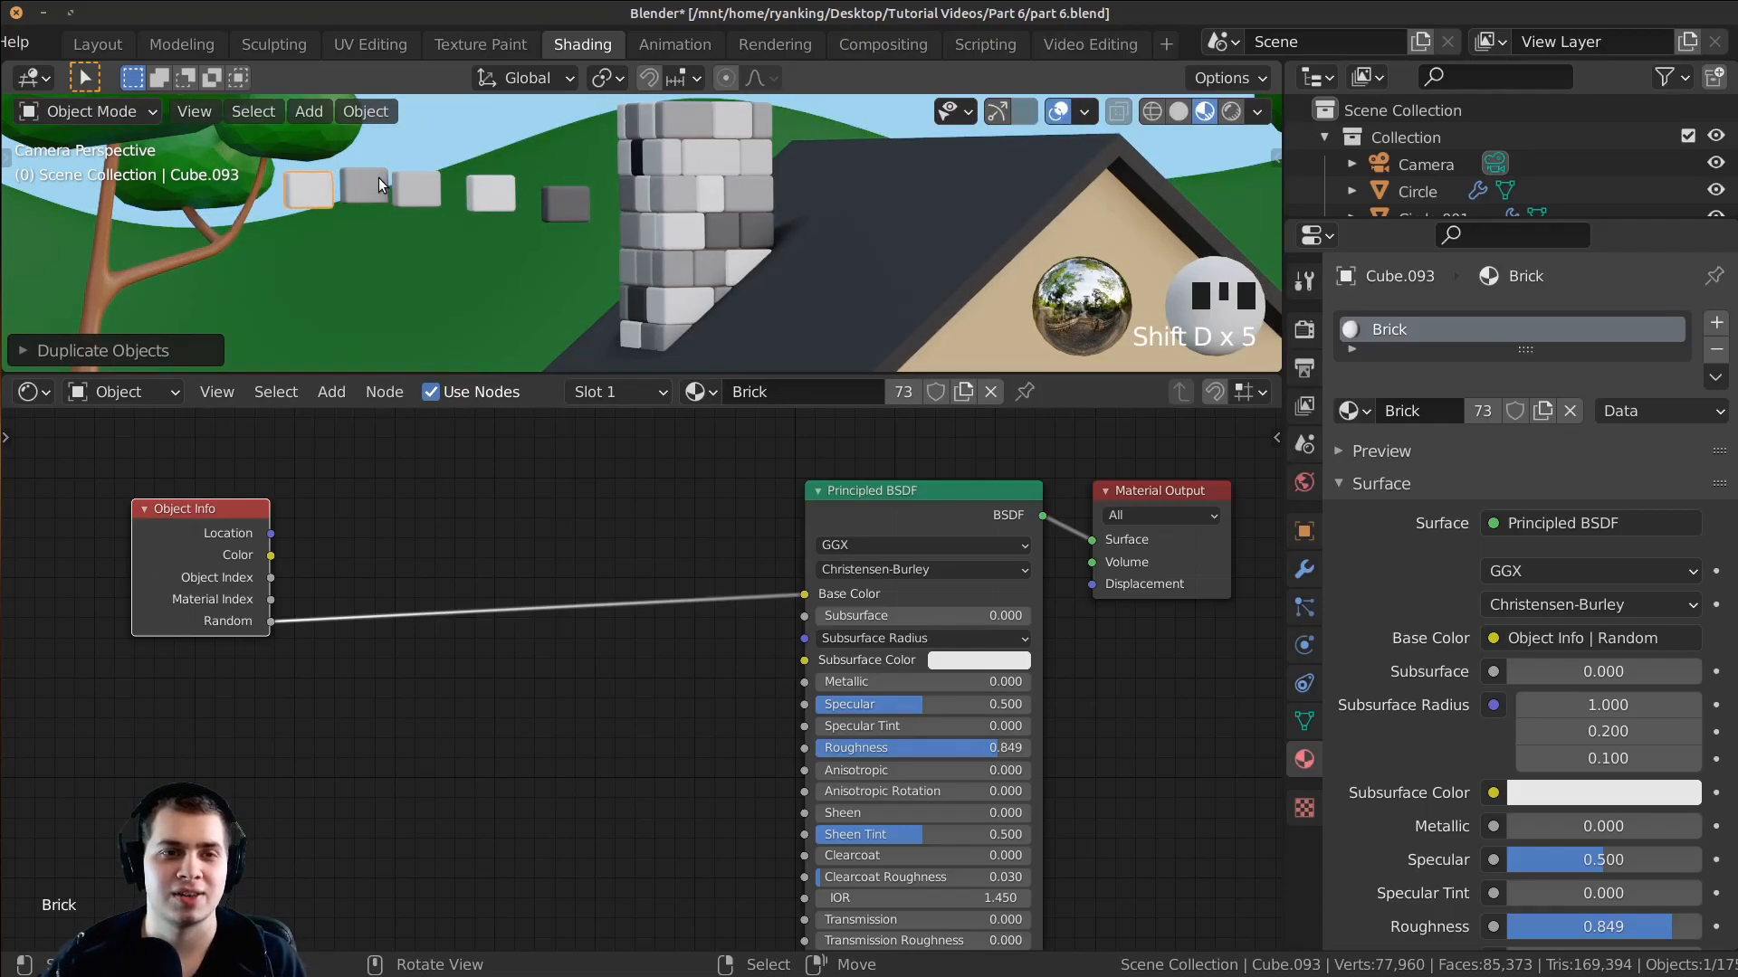
# Step: Undo all the brick duplications beside the chimney
pyautogui.hotkey('ctrl', 'z')
pyautogui.hotkey('ctrl', 'z')
pyautogui.hotkey('ctrl', 'z')
pyautogui.hotkey('ctrl', 'z')
pyautogui.hotkey('ctrl', 'z')
pyautogui.hotkey('ctrl', 'z')
pyautogui.hotkey('ctrl', 'z')
pyautogui.hotkey('ctrl', 'z')
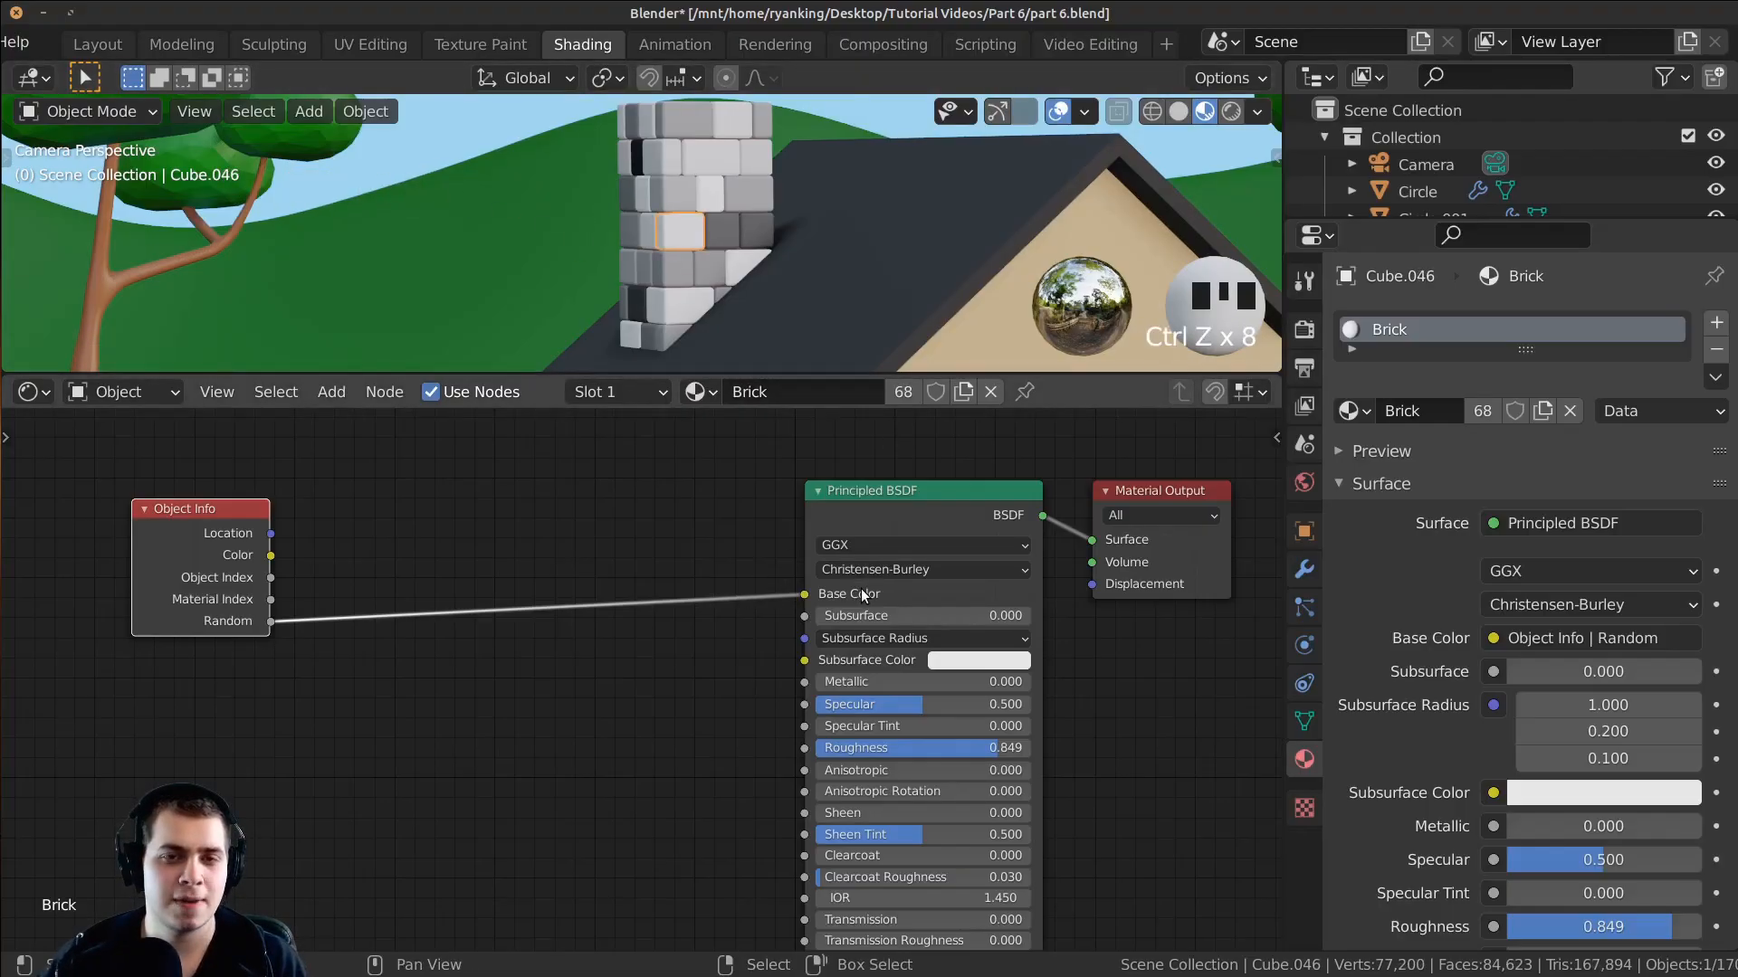
# Step: Shift the Object Info node slightly and add a ColorRamp node below the link to the Principled BSDF
pyautogui.moveTo(201, 544)
pyautogui.mouseDown()
pyautogui.moveTo(225, 509)
pyautogui.moveTo(217, 563)
pyautogui.mouseUp()
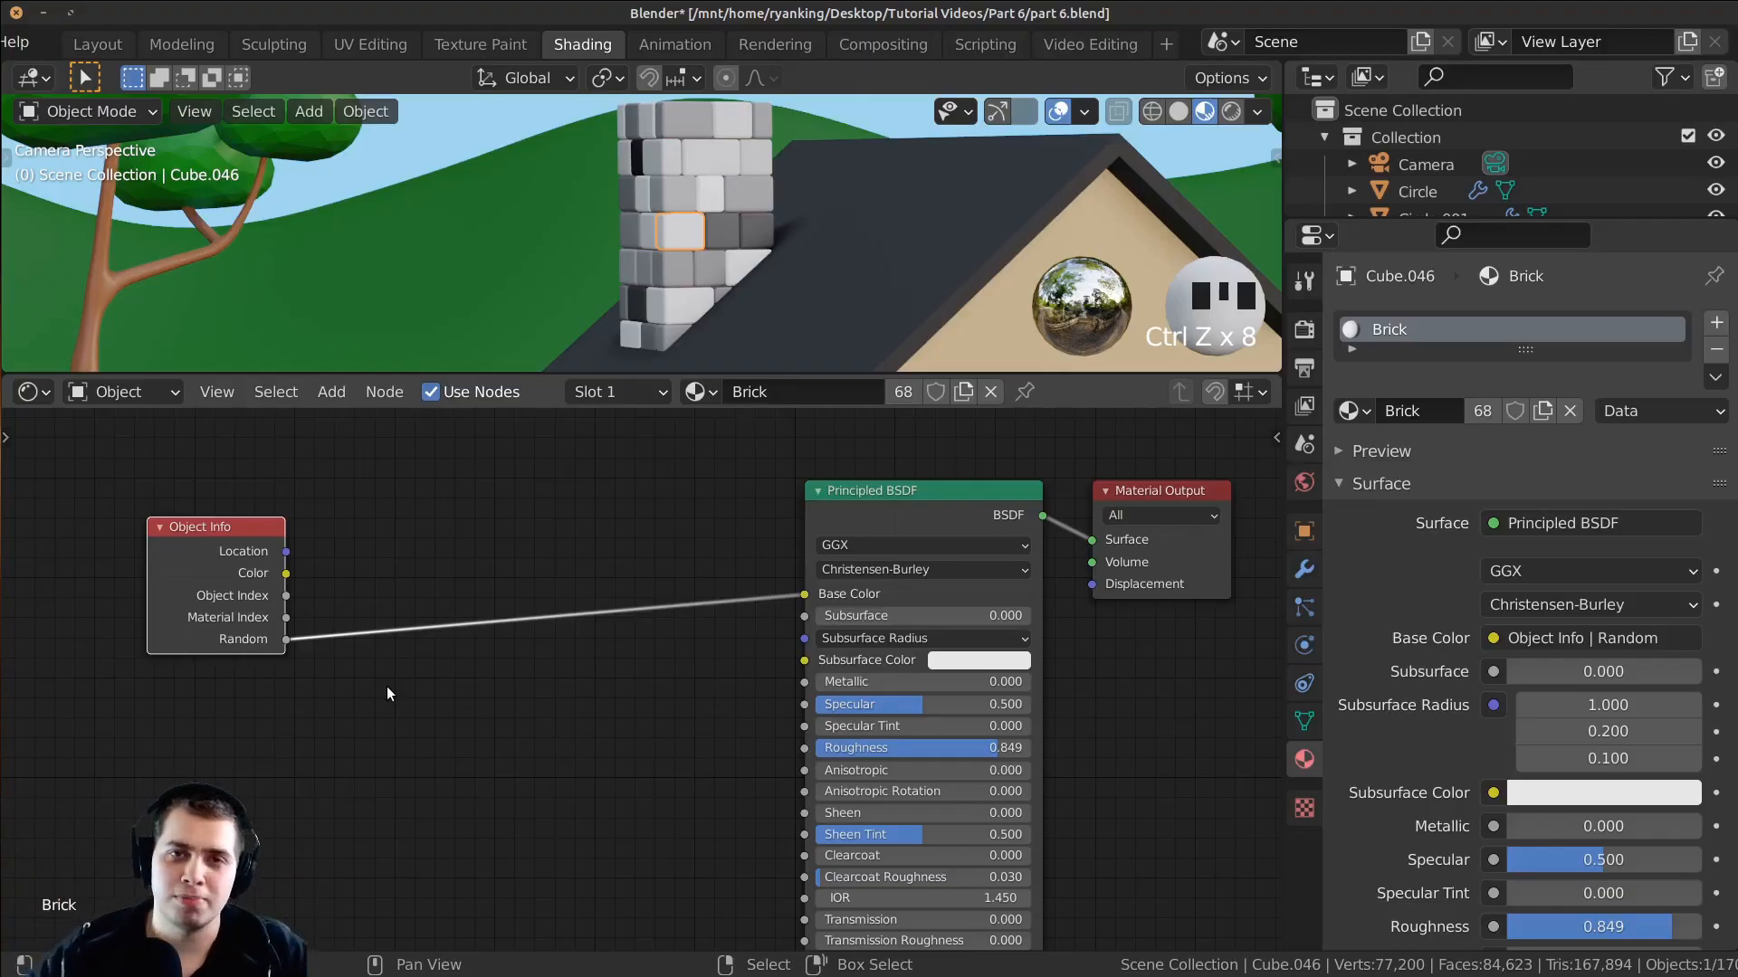
pyautogui.moveTo(232, 593); pyautogui.dragTo(252, 584)
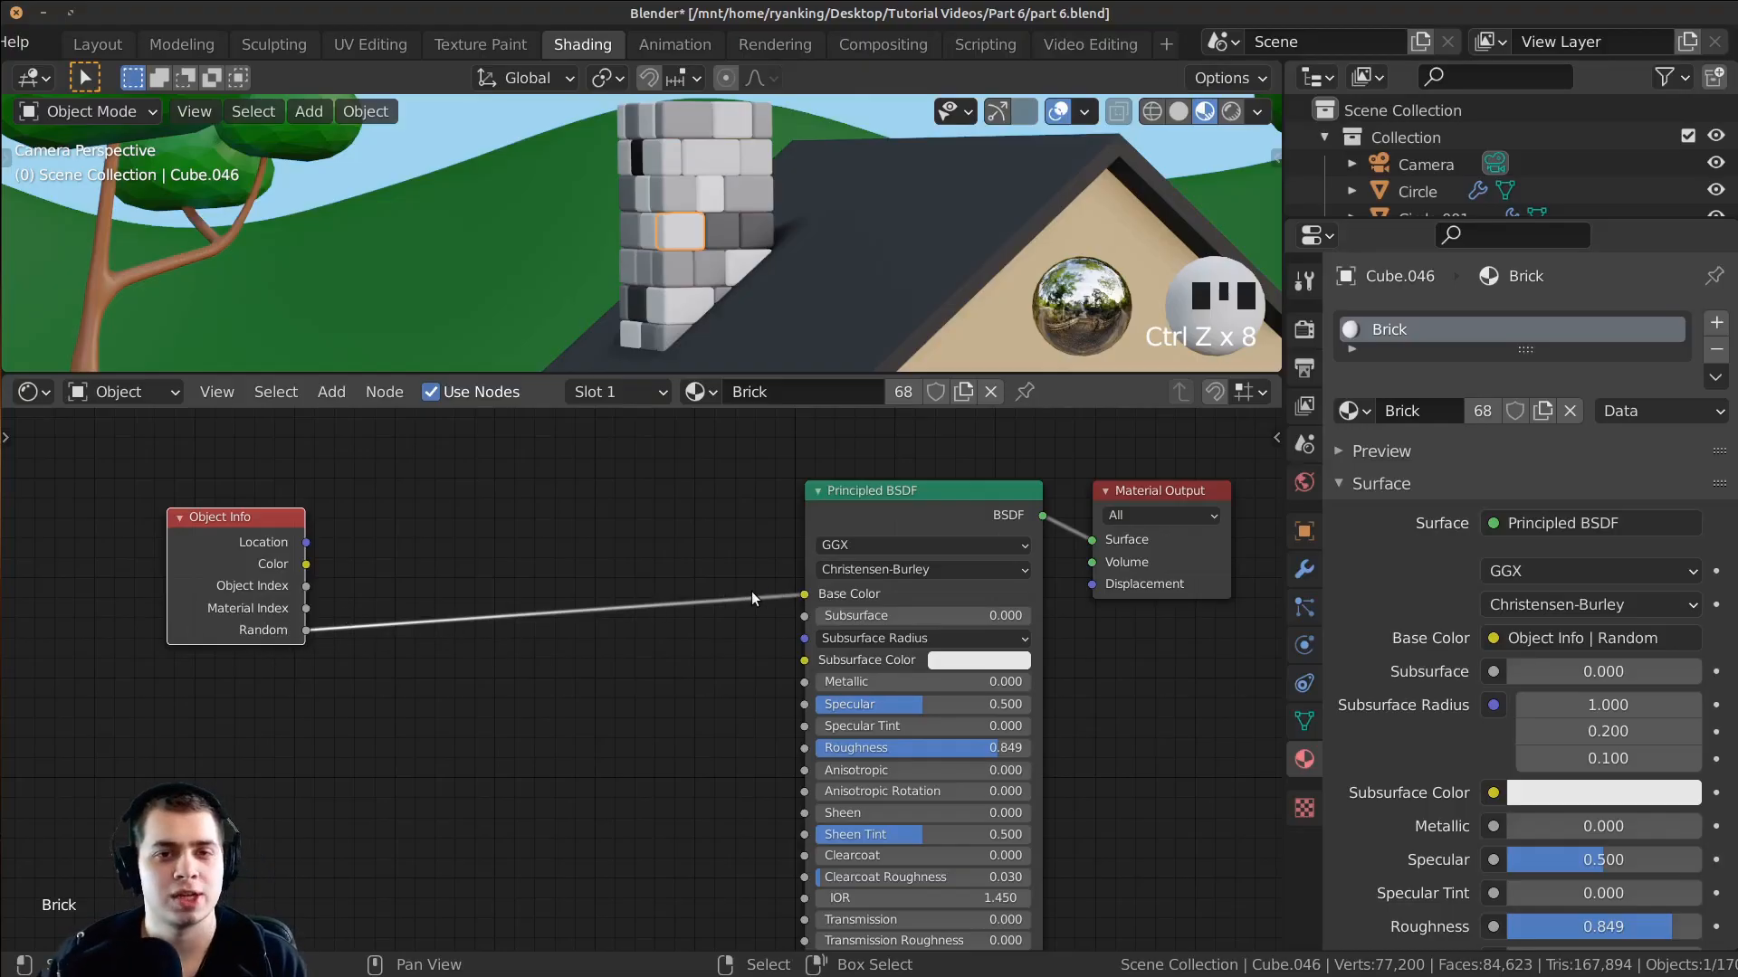
pyautogui.hotkey('shift', 'a')
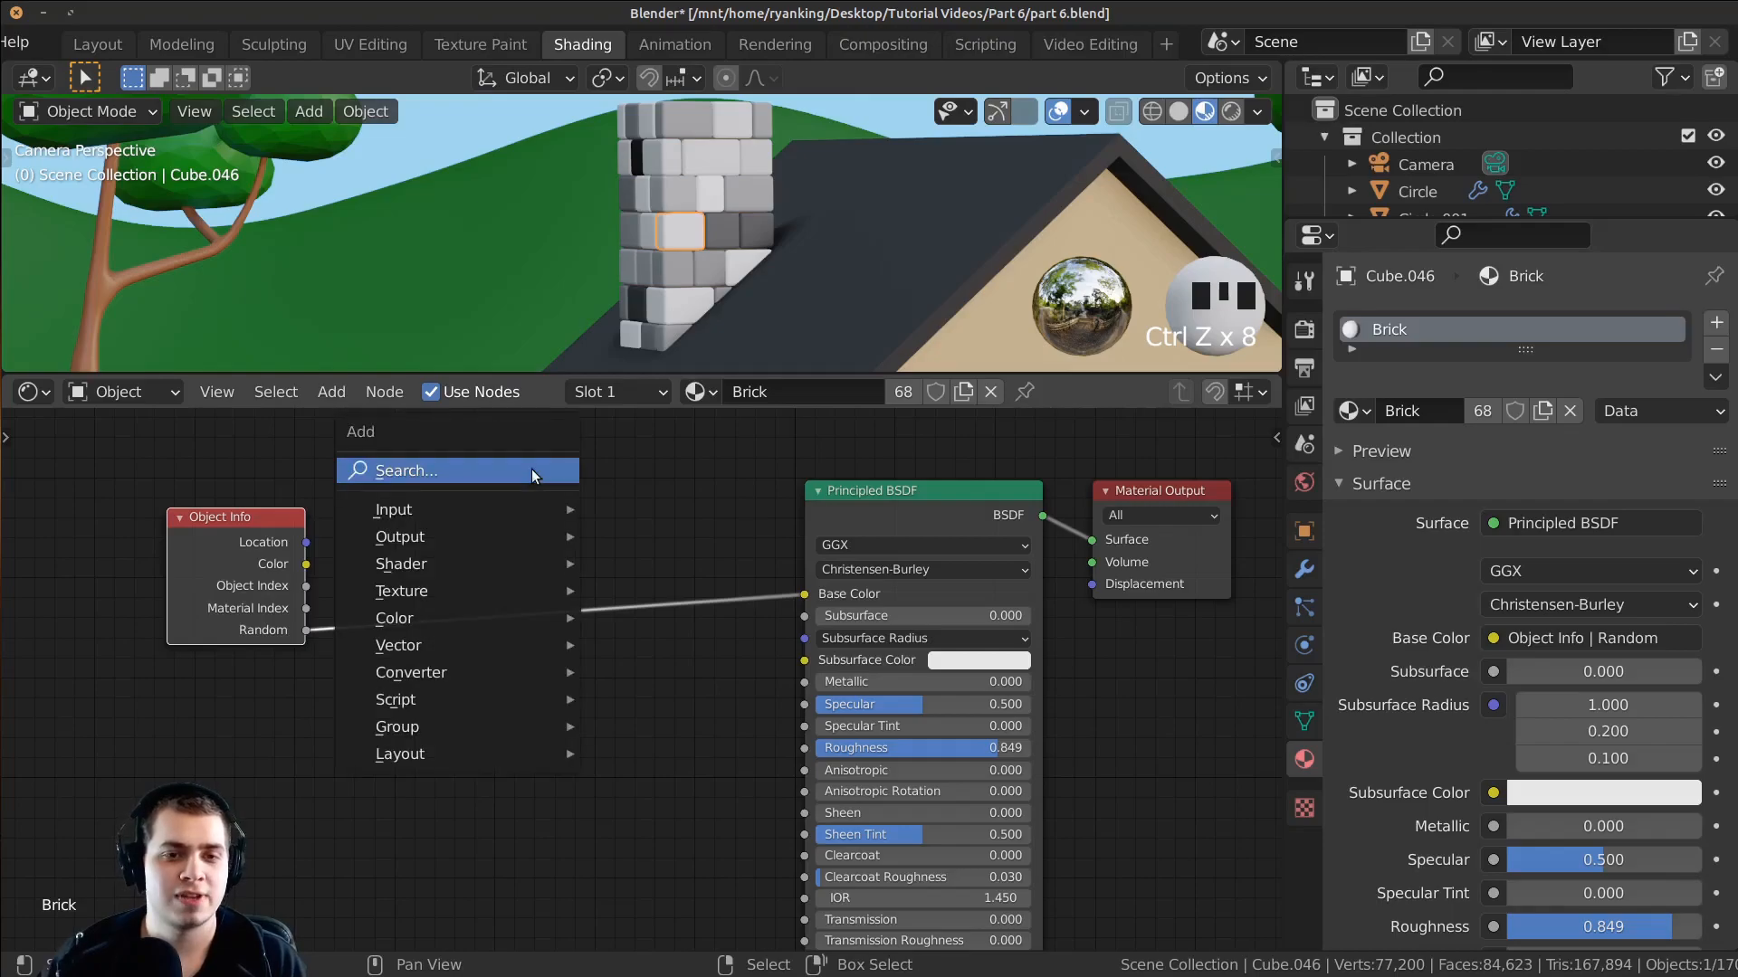
pyautogui.press('Escape')
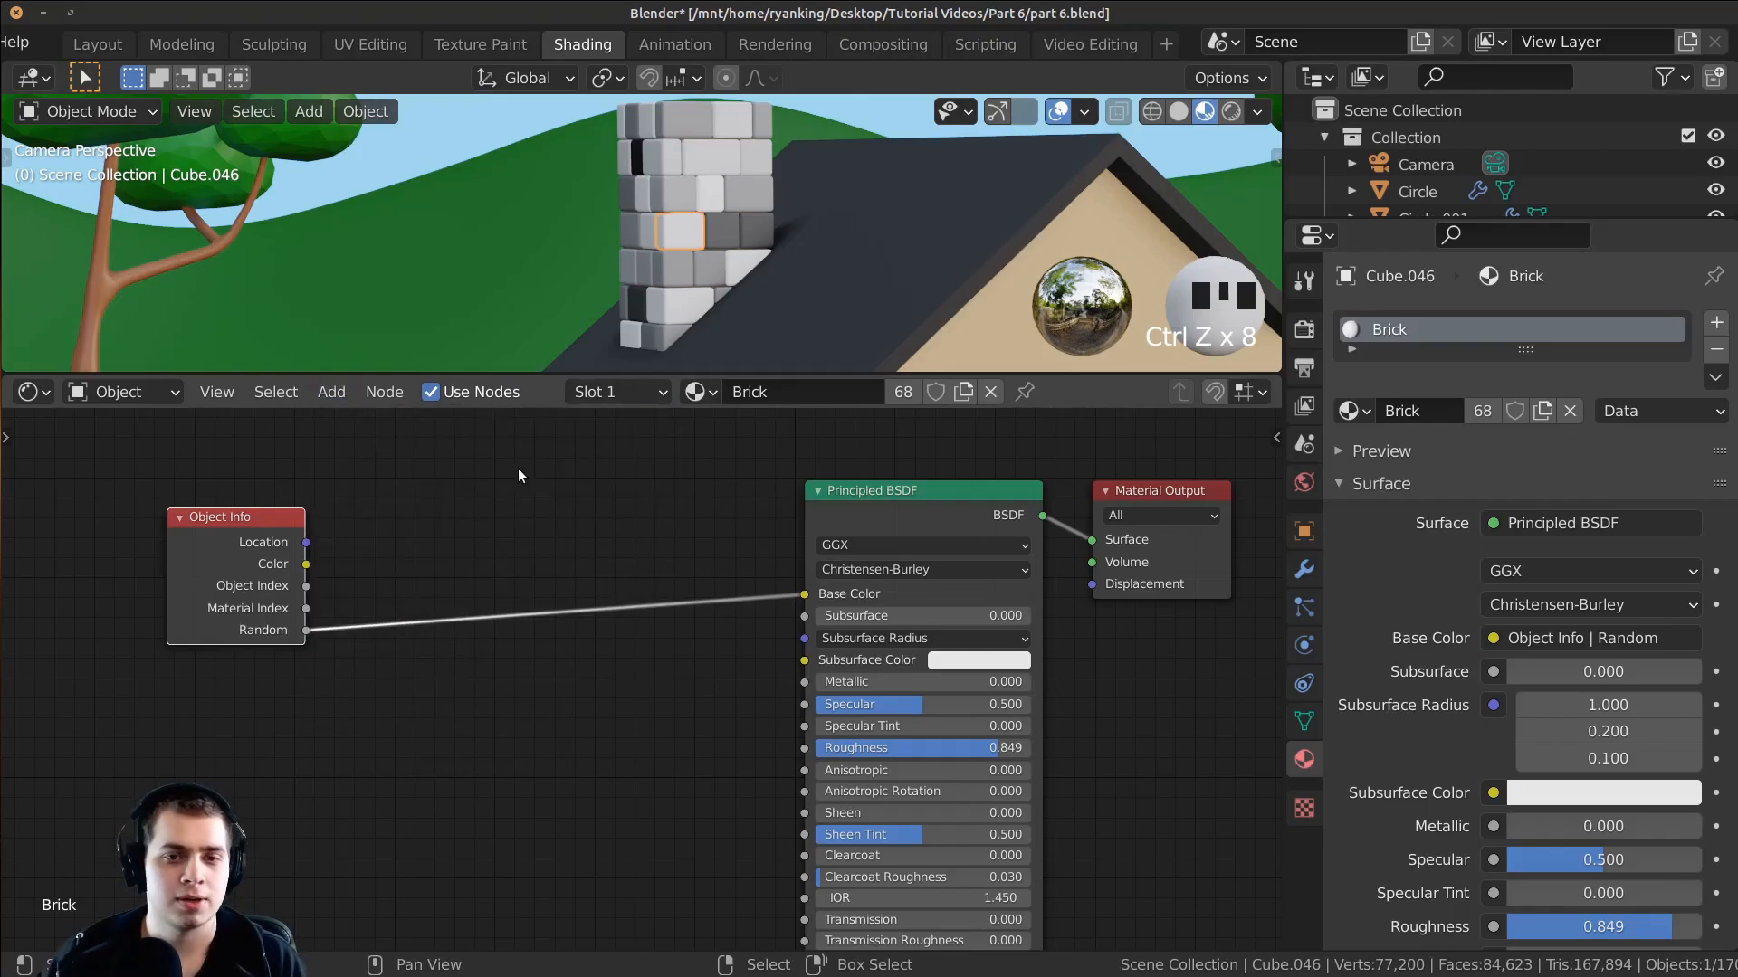
pyautogui.hotkey('shift', 'a')
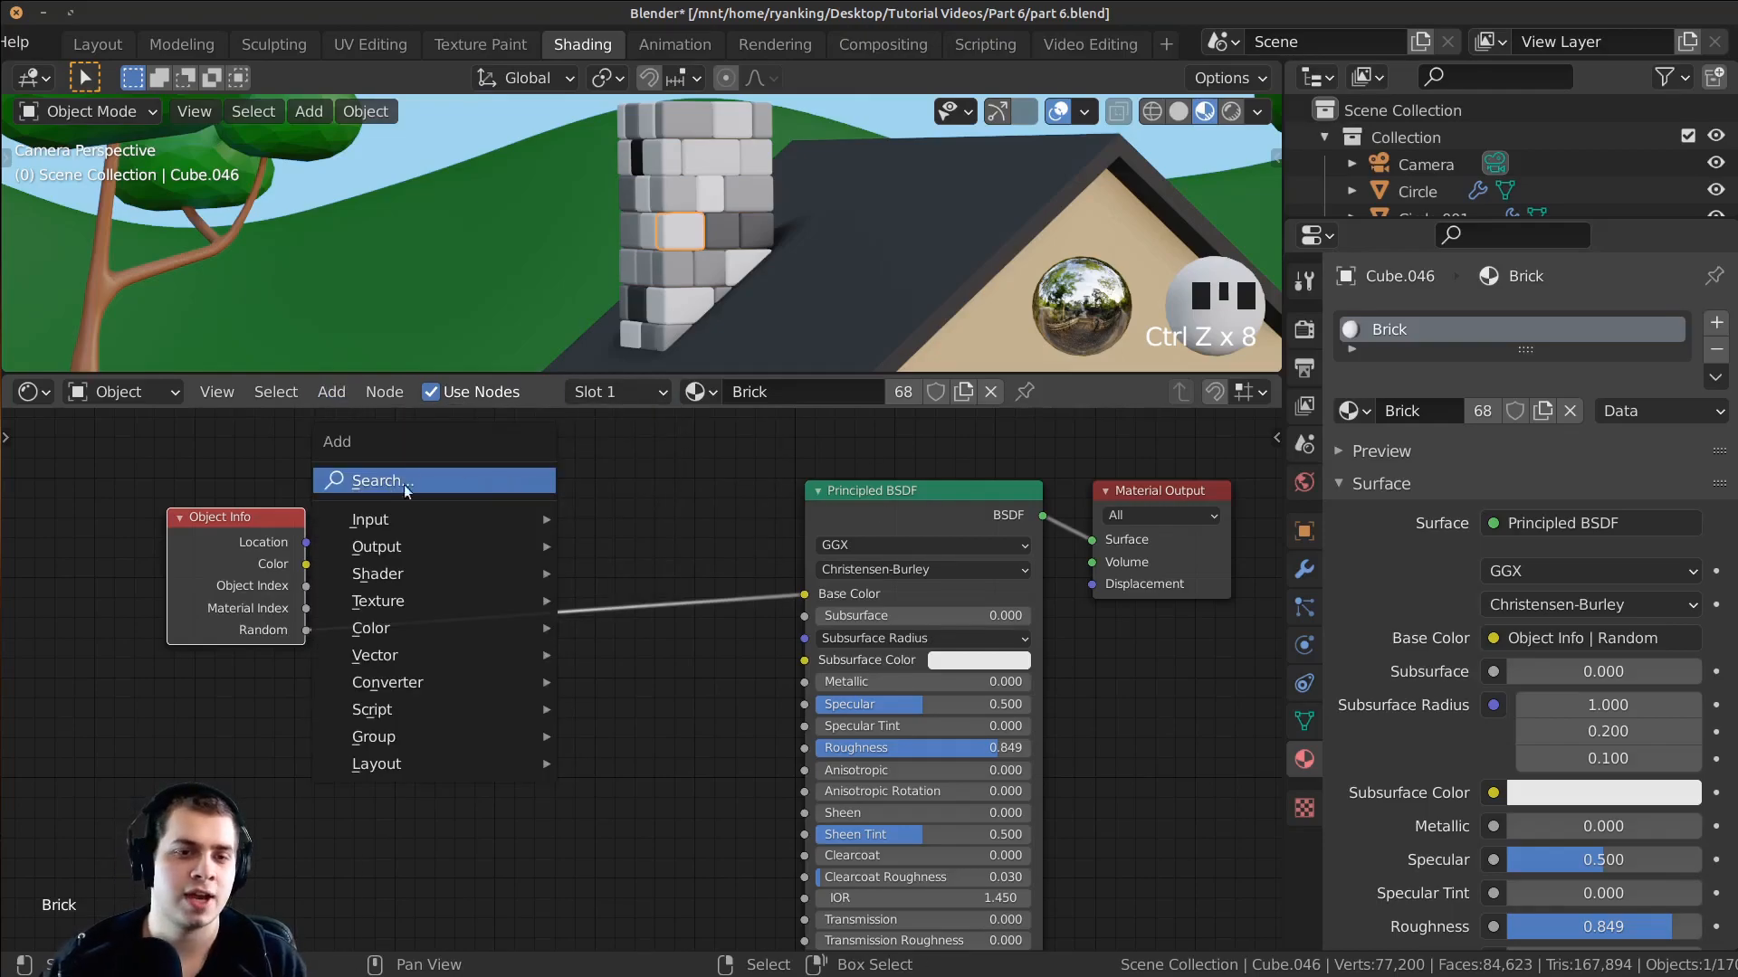
pyautogui.click(430, 480)
pyautogui.write('col')
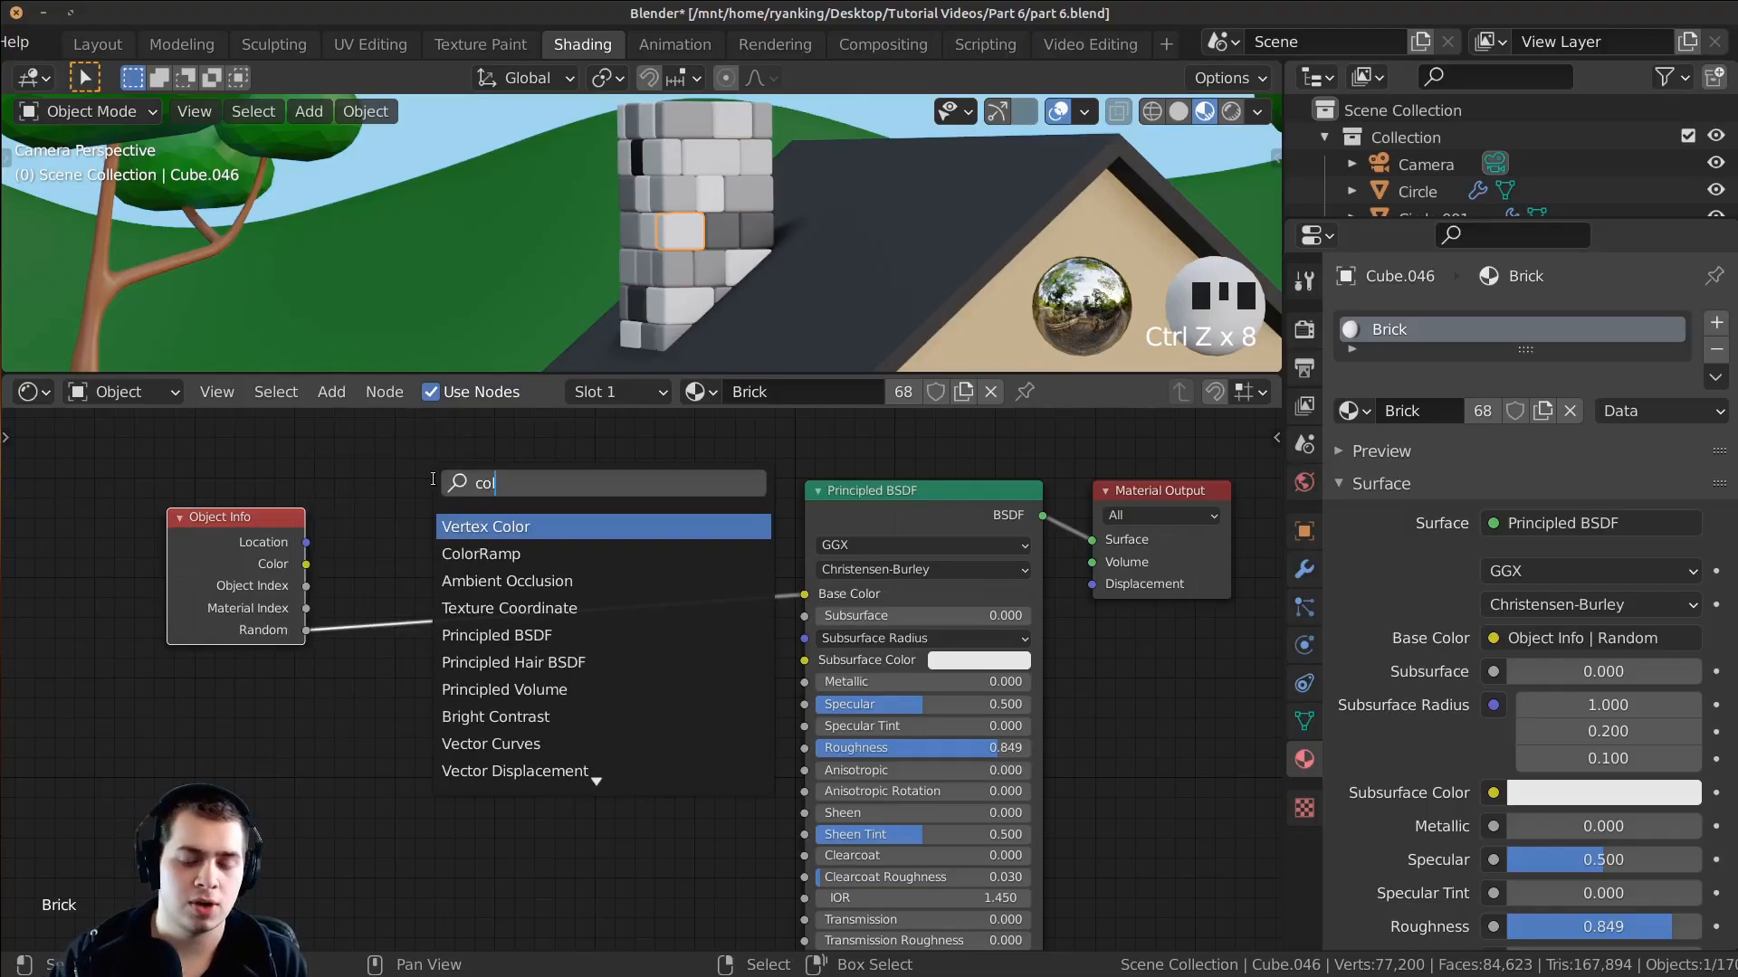
pyautogui.click(472, 555)
pyautogui.click(449, 752)
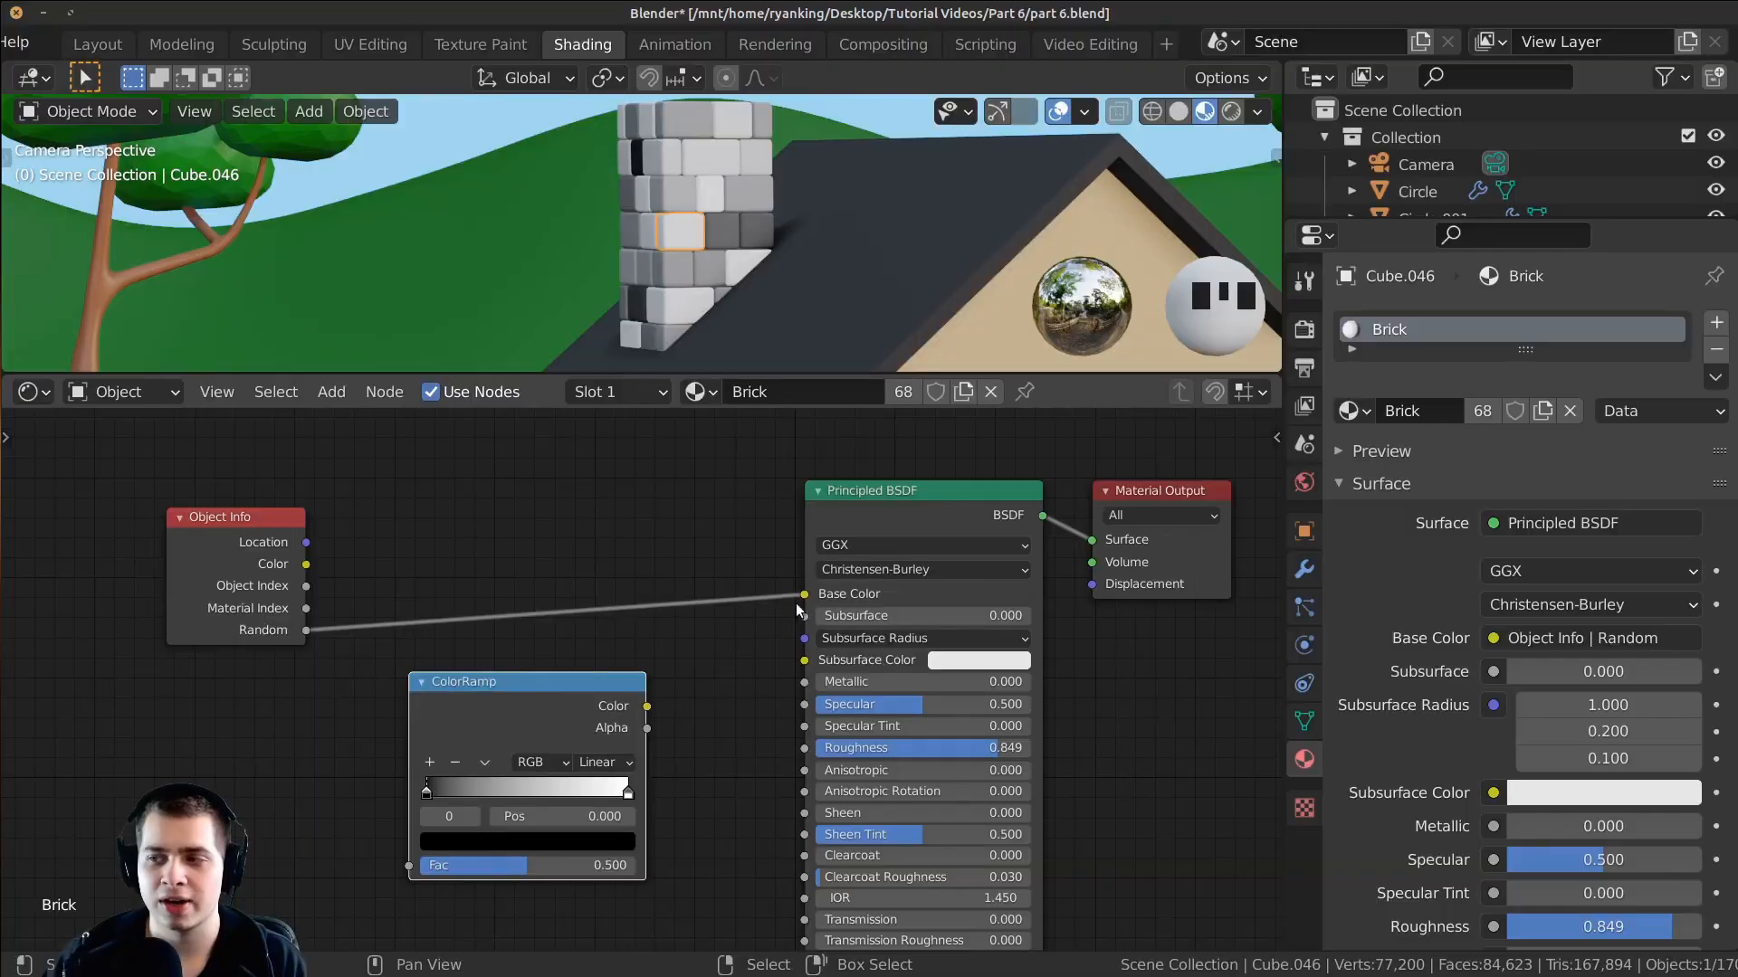
# Step: Try wiring Random into the ColorRamp's Fac and its Color into Base Color, and restore the direct Random-to-Base Color link
pyautogui.moveTo(302, 630); pyautogui.dragTo(411, 866)
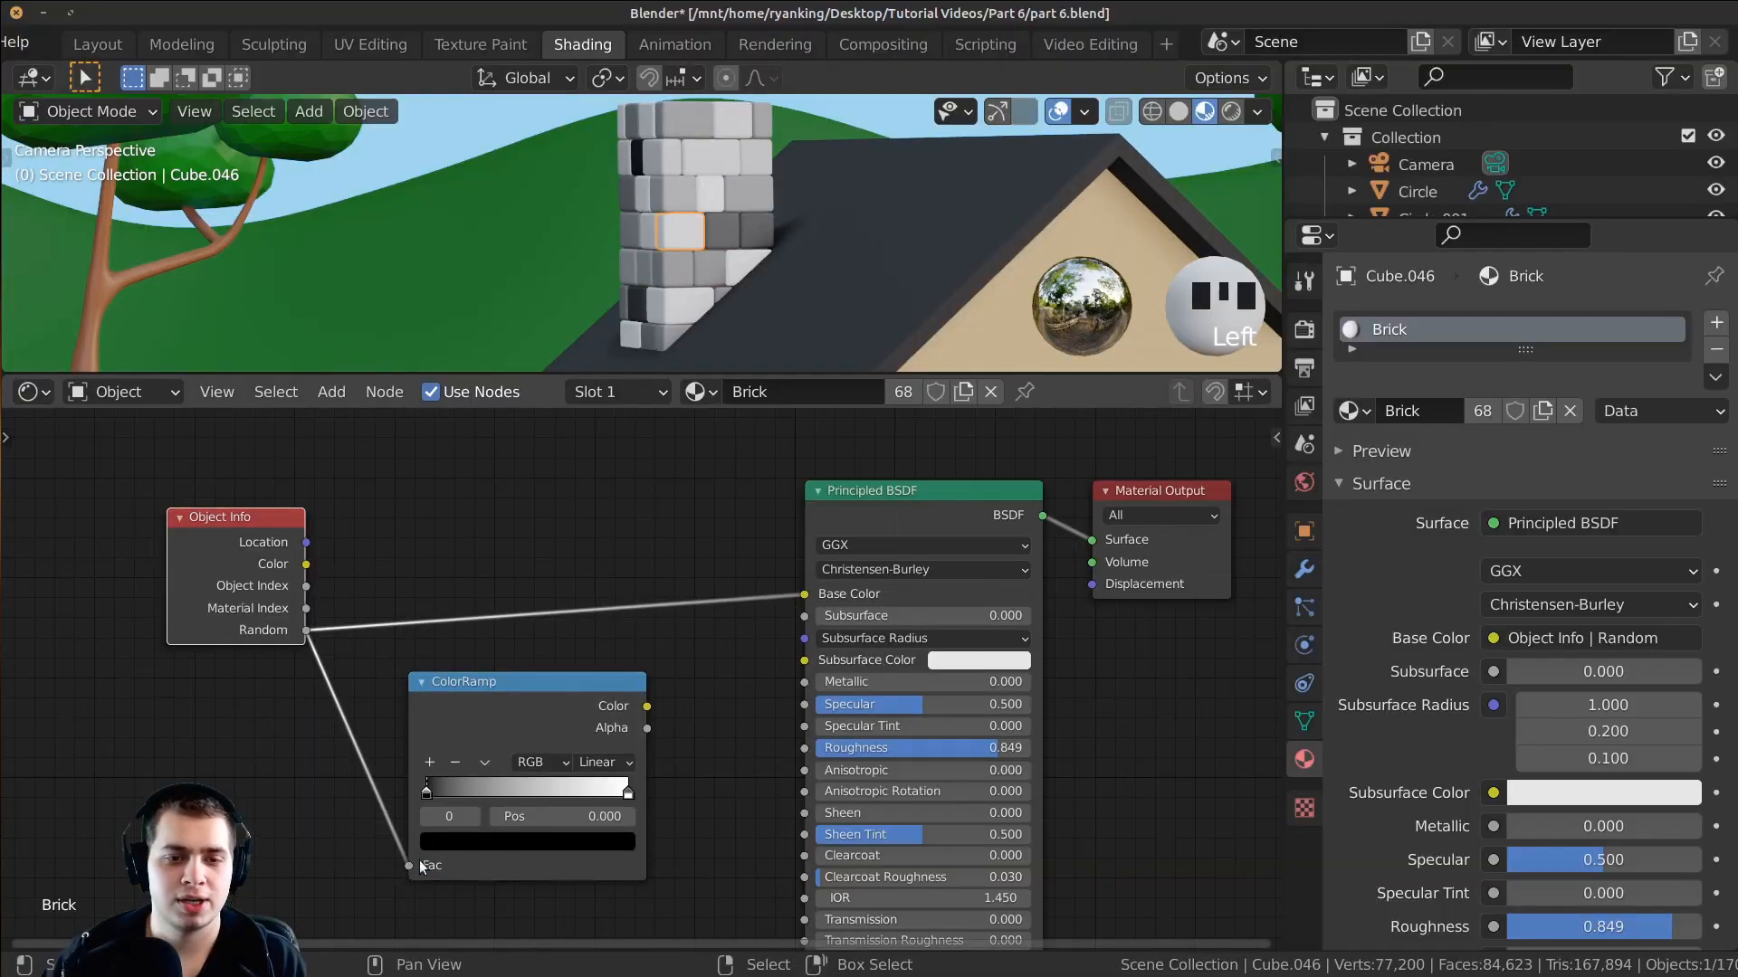
pyautogui.moveTo(646, 705); pyautogui.dragTo(804, 595)
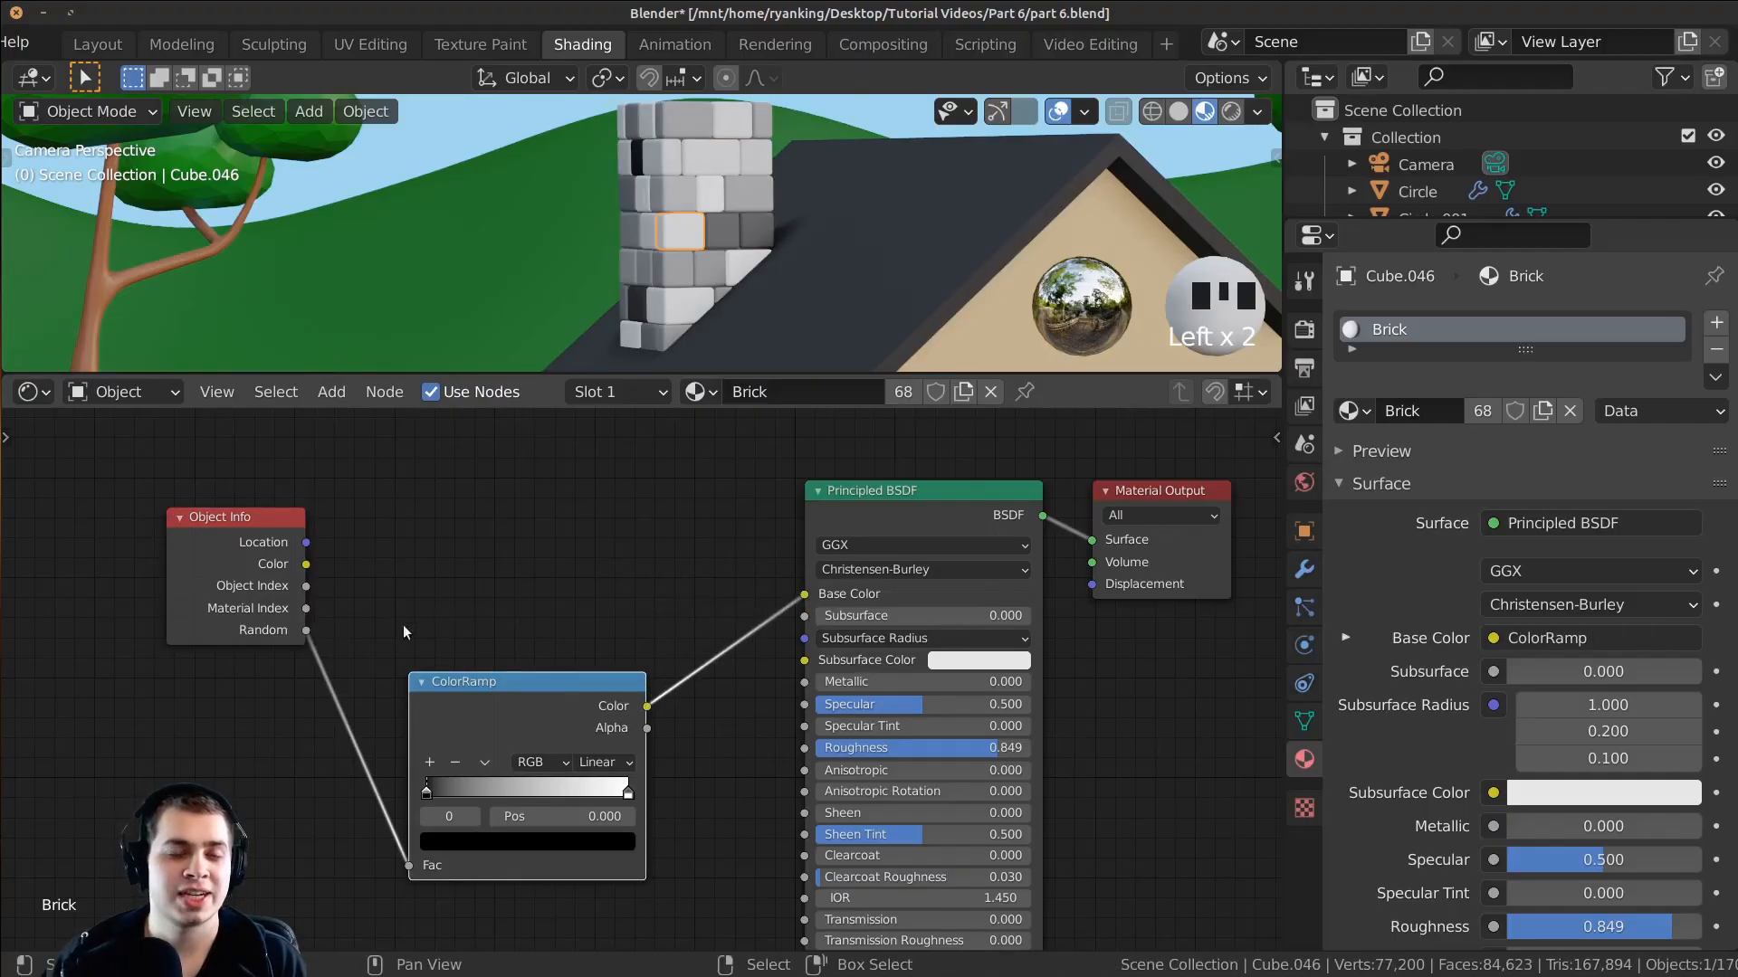
pyautogui.moveTo(307, 632); pyautogui.dragTo(812, 599)
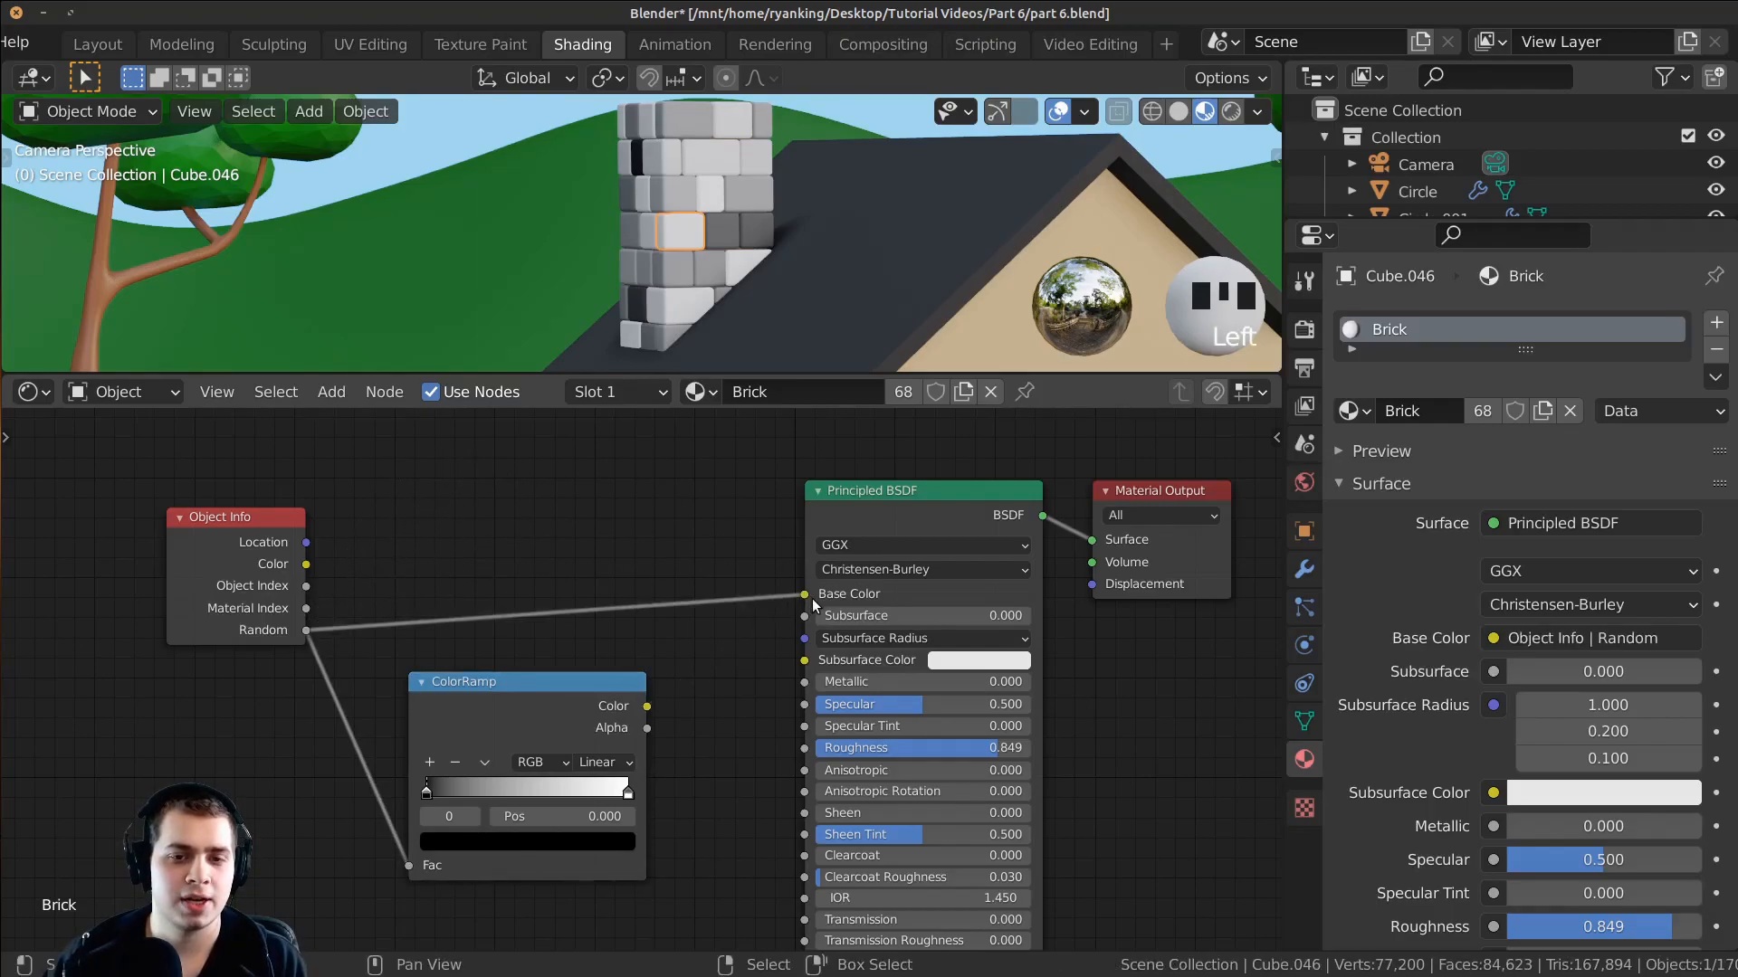
pyautogui.moveTo(409, 867); pyautogui.dragTo(288, 829)
# Step: Insert the ColorRamp into the link between Object Info's Random output and Base Color, and space out both nodes
pyautogui.moveTo(507, 724); pyautogui.dragTo(519, 559)
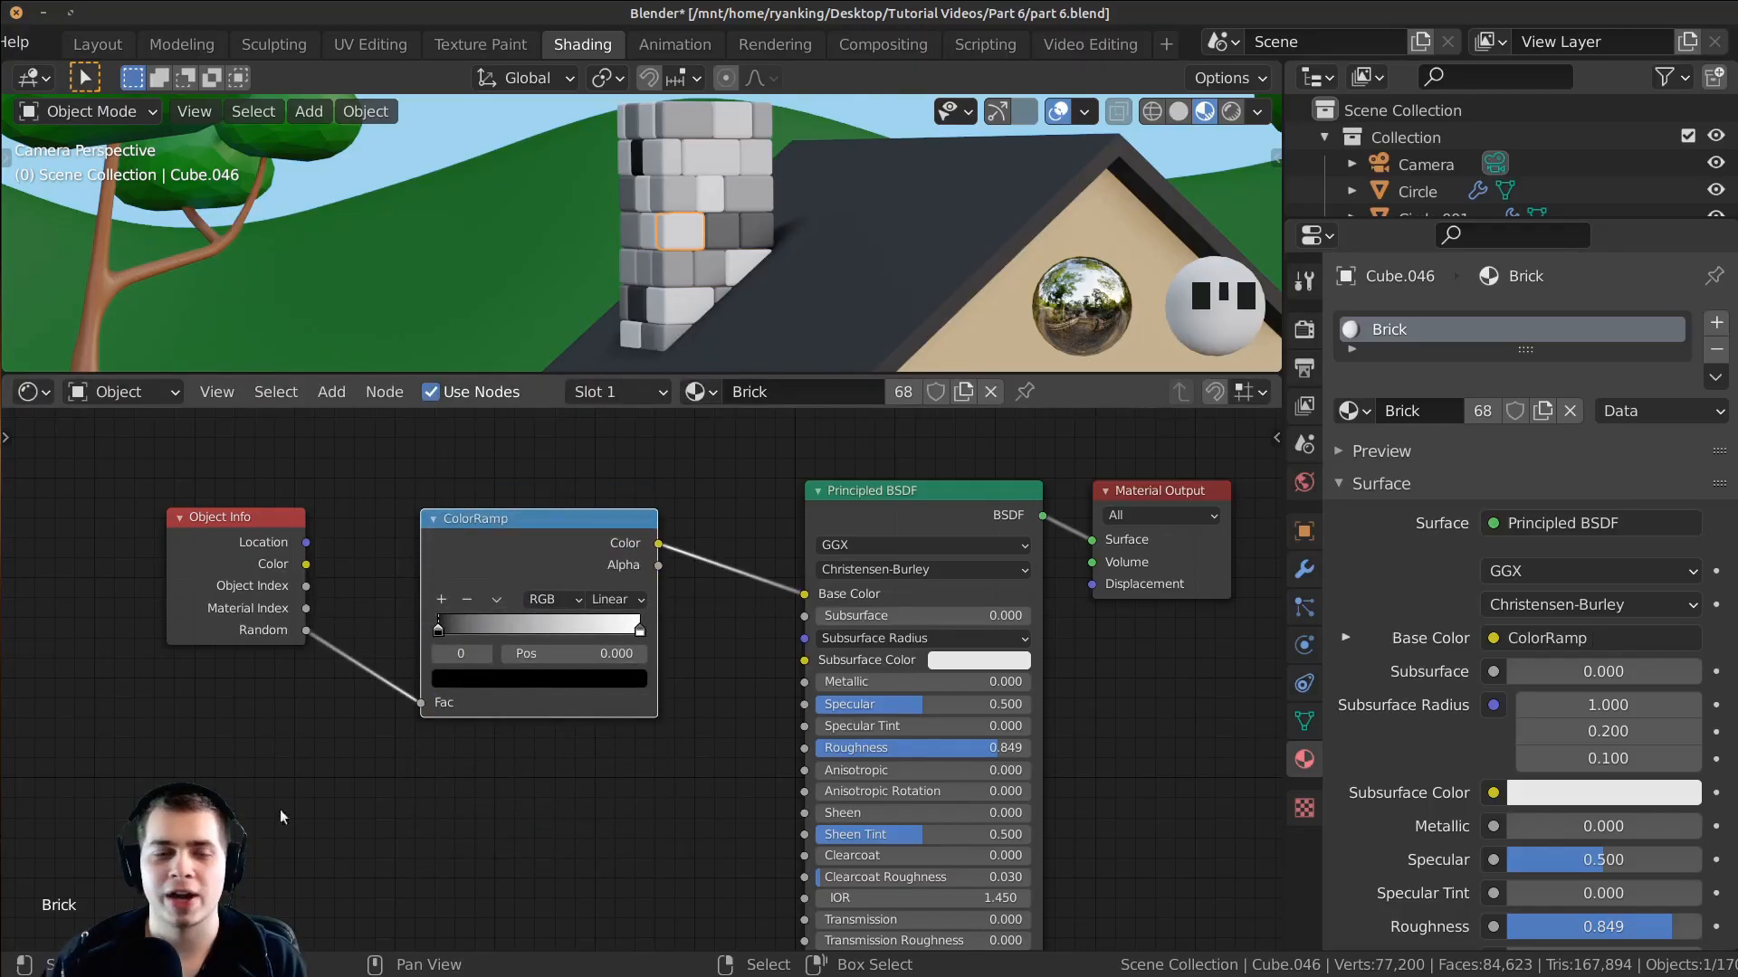
pyautogui.moveTo(215, 561); pyautogui.dragTo(199, 628)
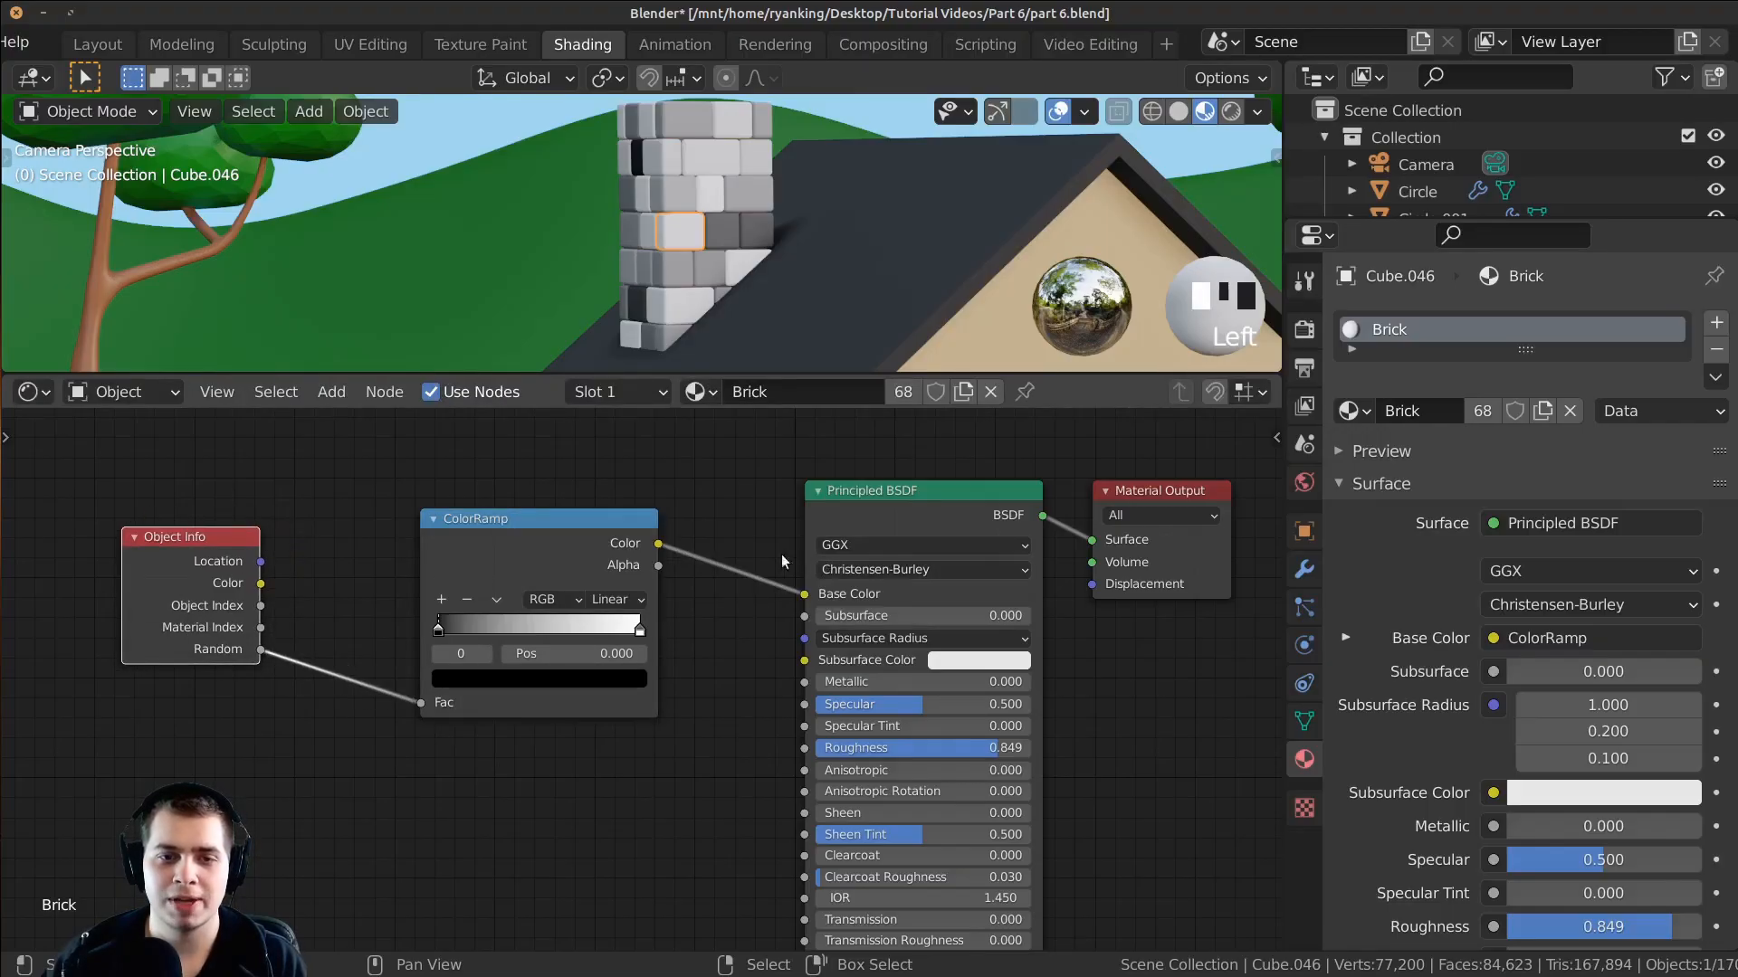
pyautogui.moveTo(454, 703); pyautogui.dragTo(472, 726)
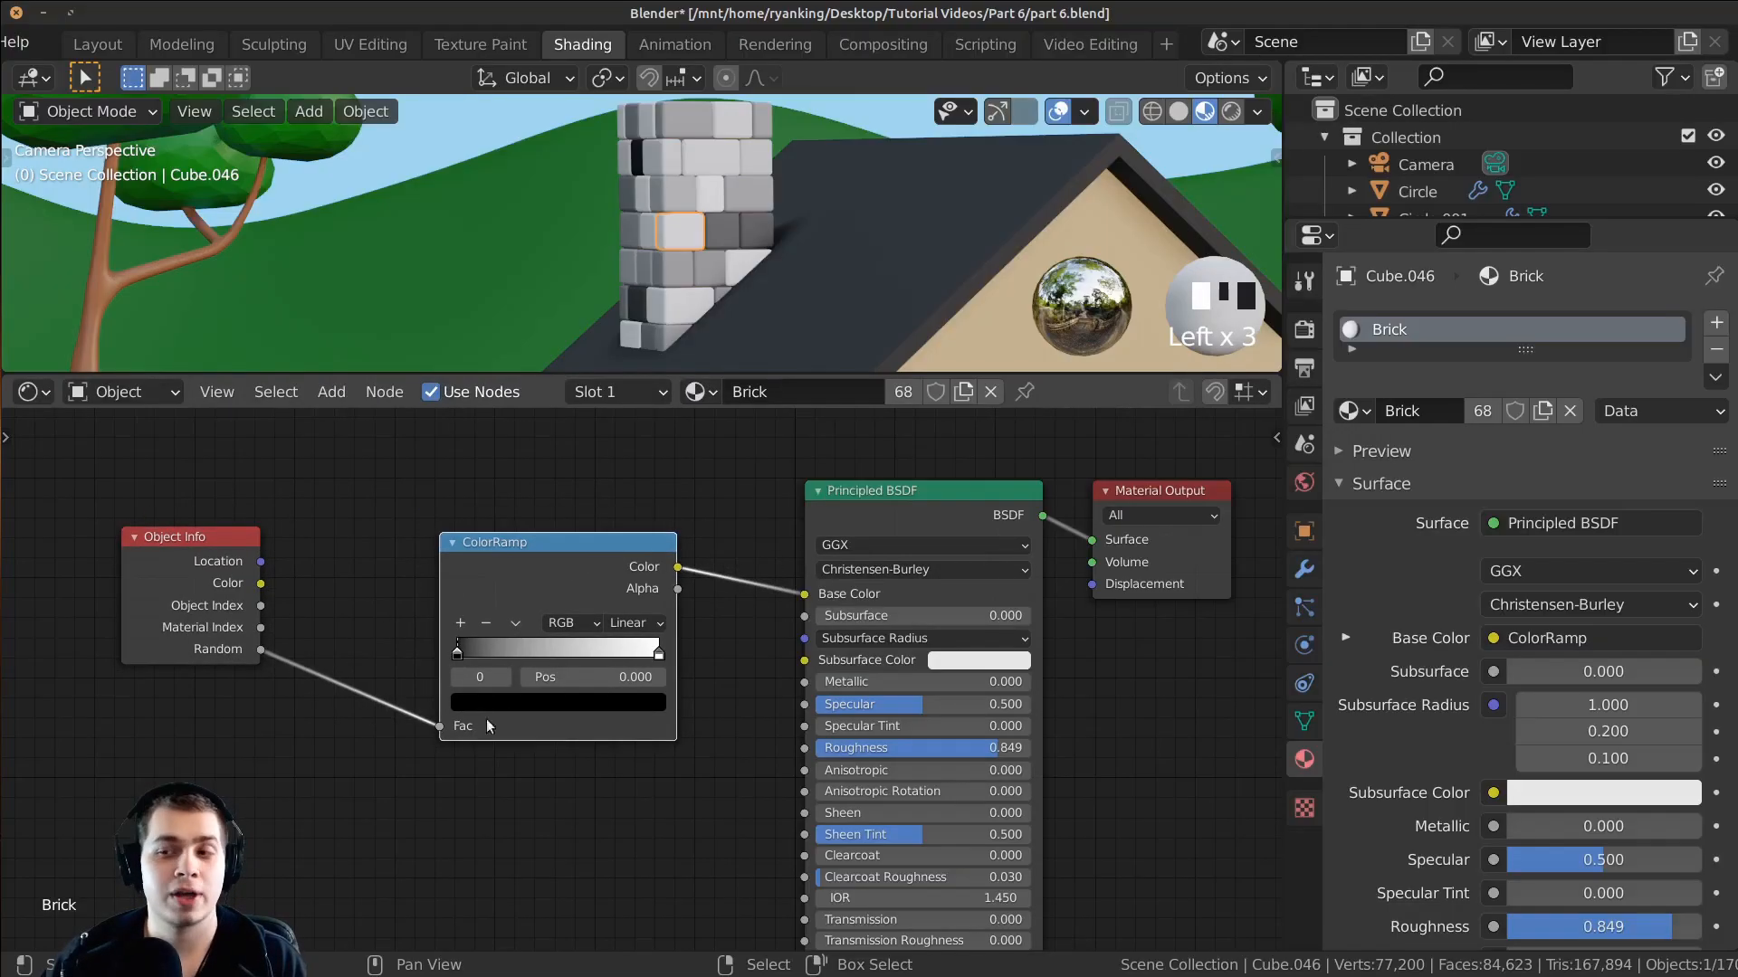
pyautogui.moveTo(534, 546); pyautogui.dragTo(508, 546)
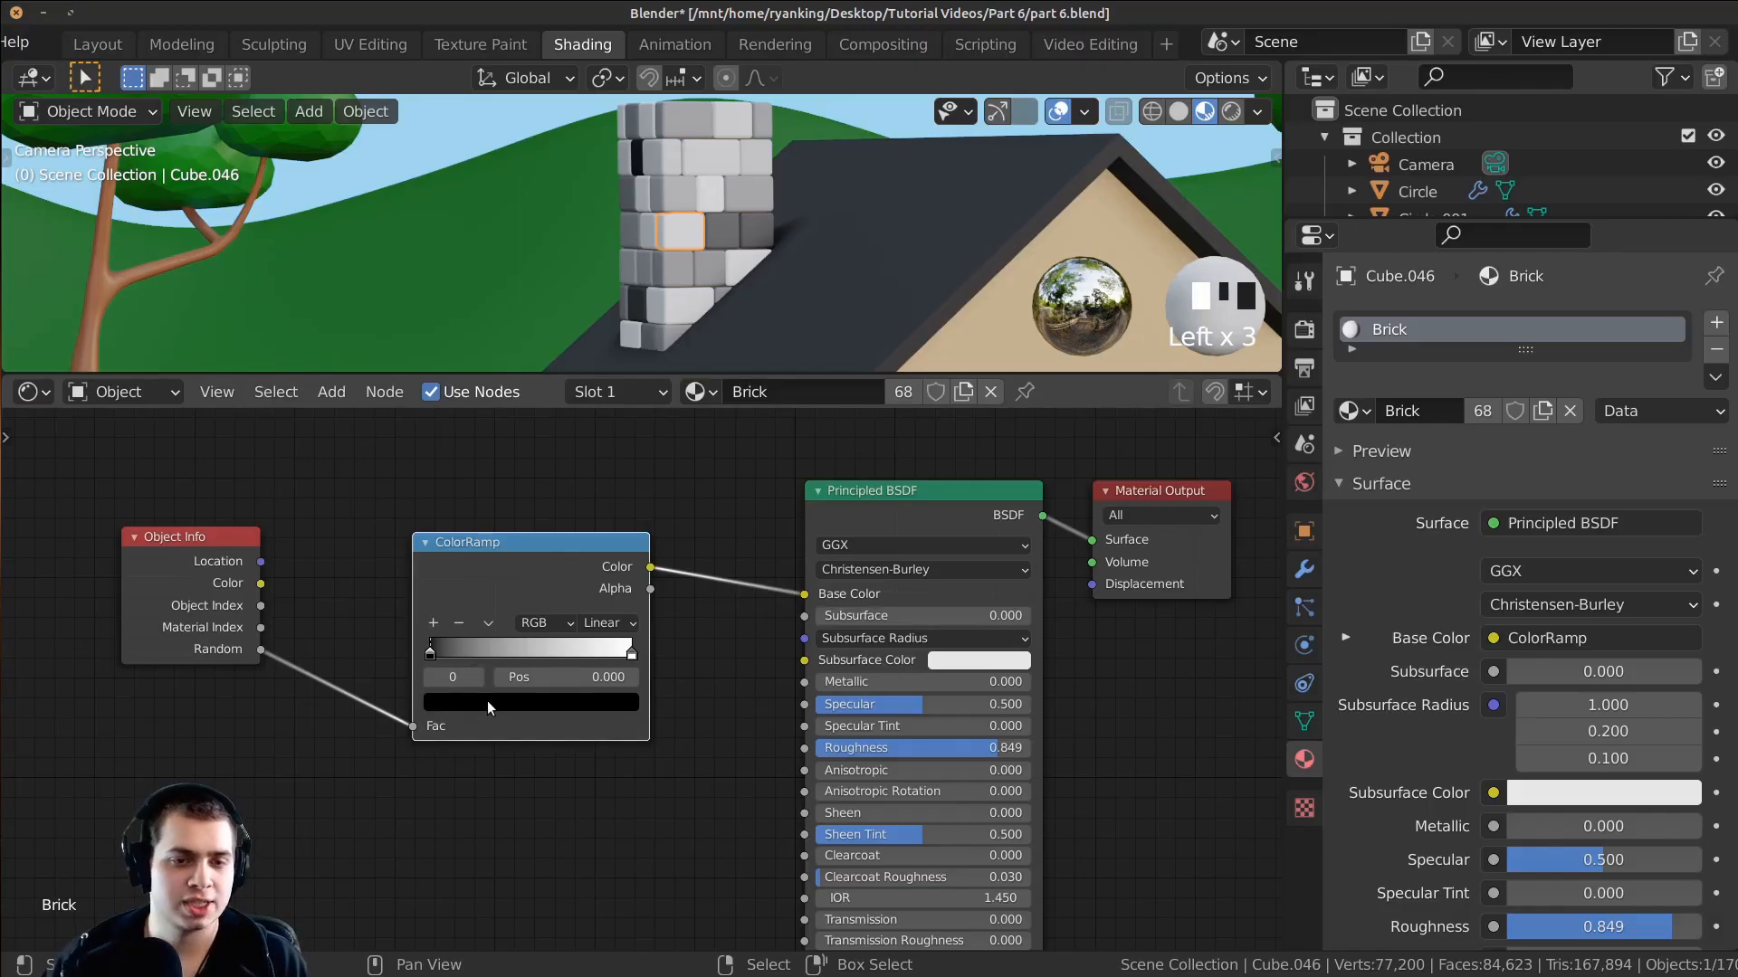
# Step: Try sliding the ColorRamp's black stop toward the white stop, and return the stops to both ends of the ramp
pyautogui.scroll(3, 425, 624)
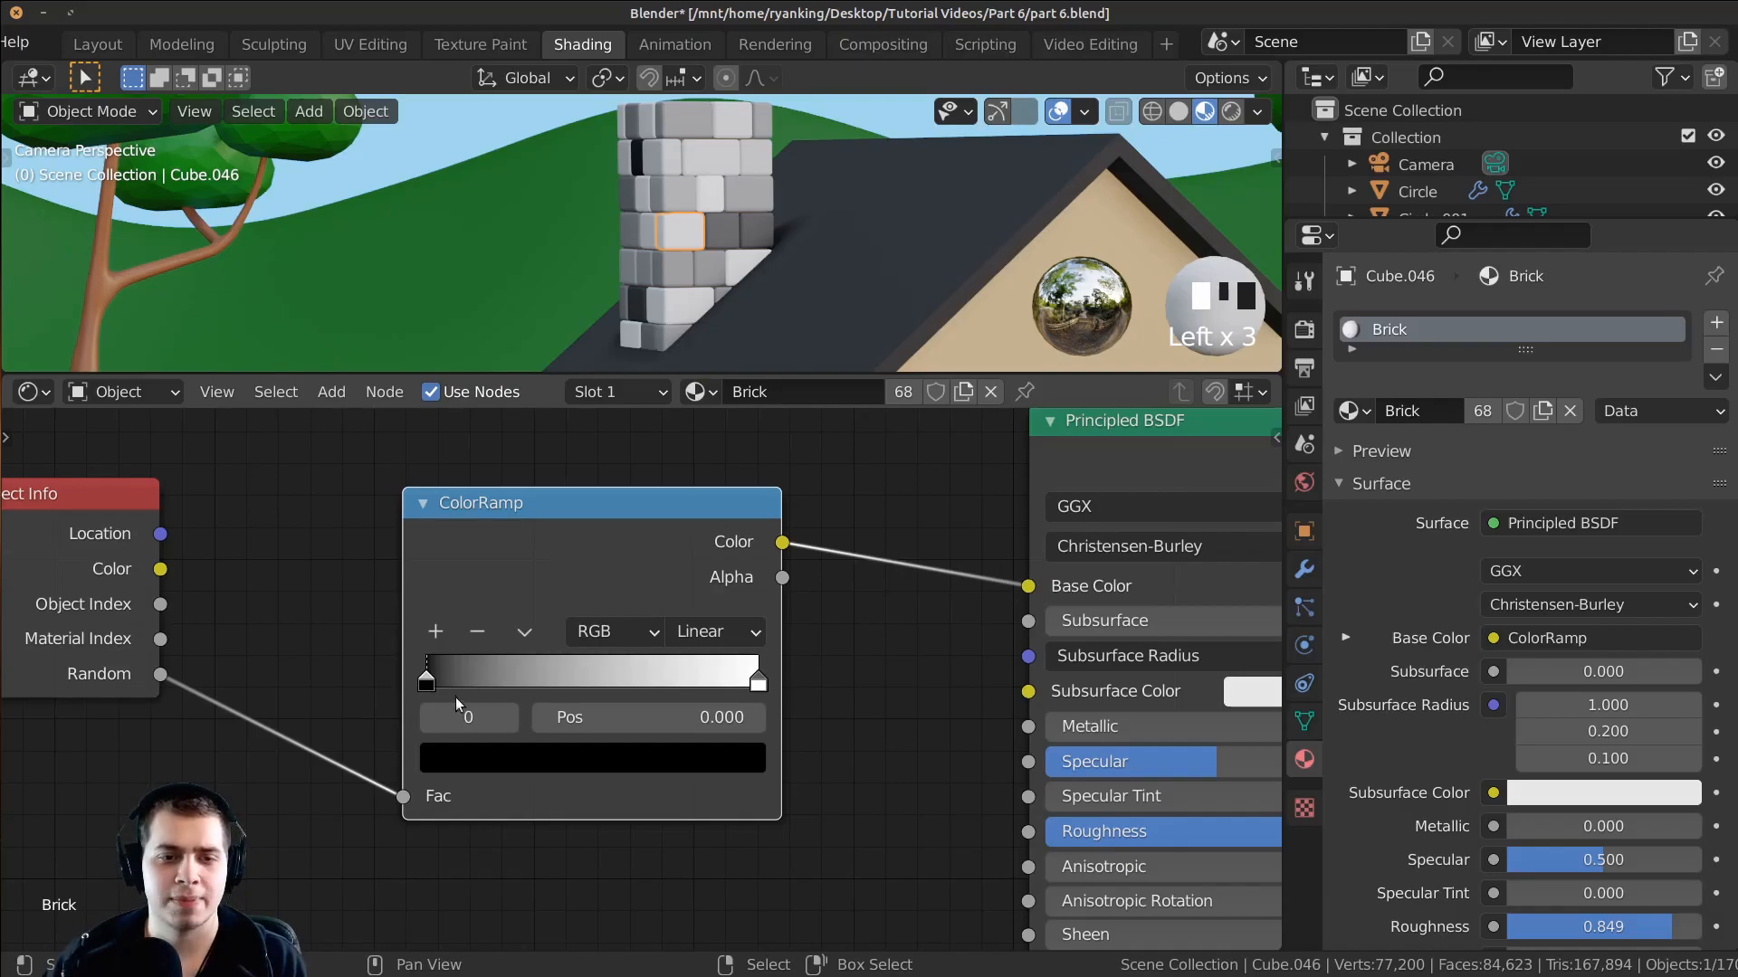
pyautogui.moveTo(426, 681); pyautogui.dragTo(697, 698)
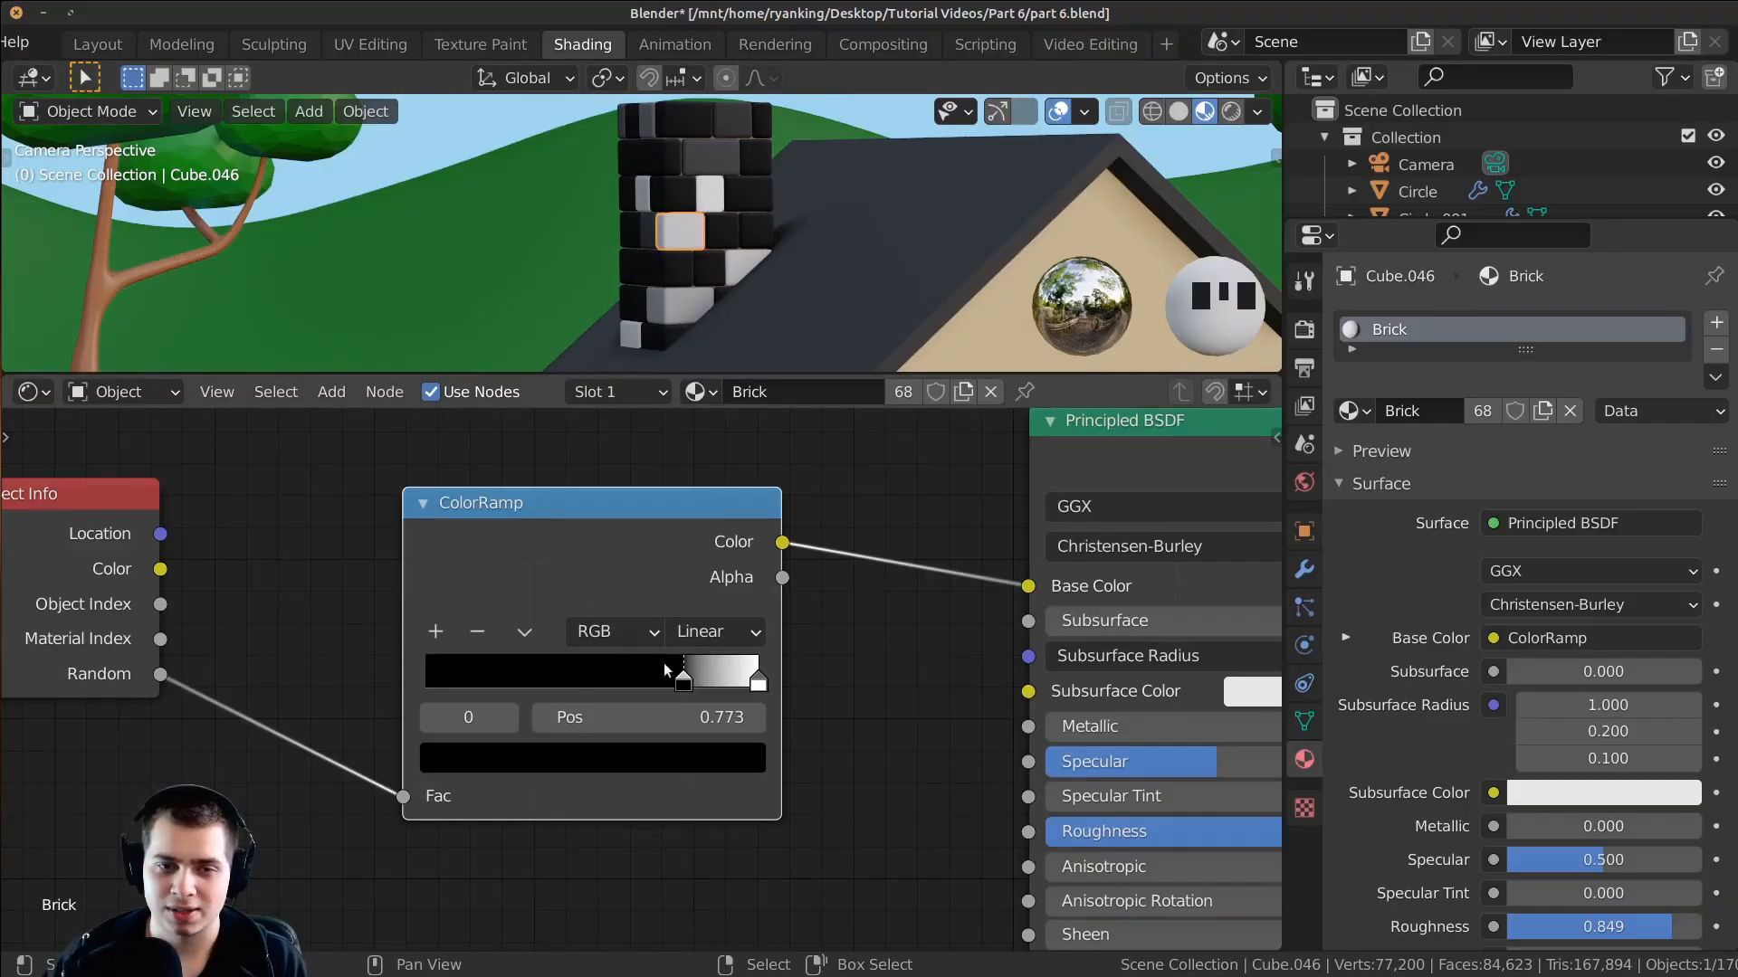
pyautogui.moveTo(713, 687); pyautogui.dragTo(762, 685)
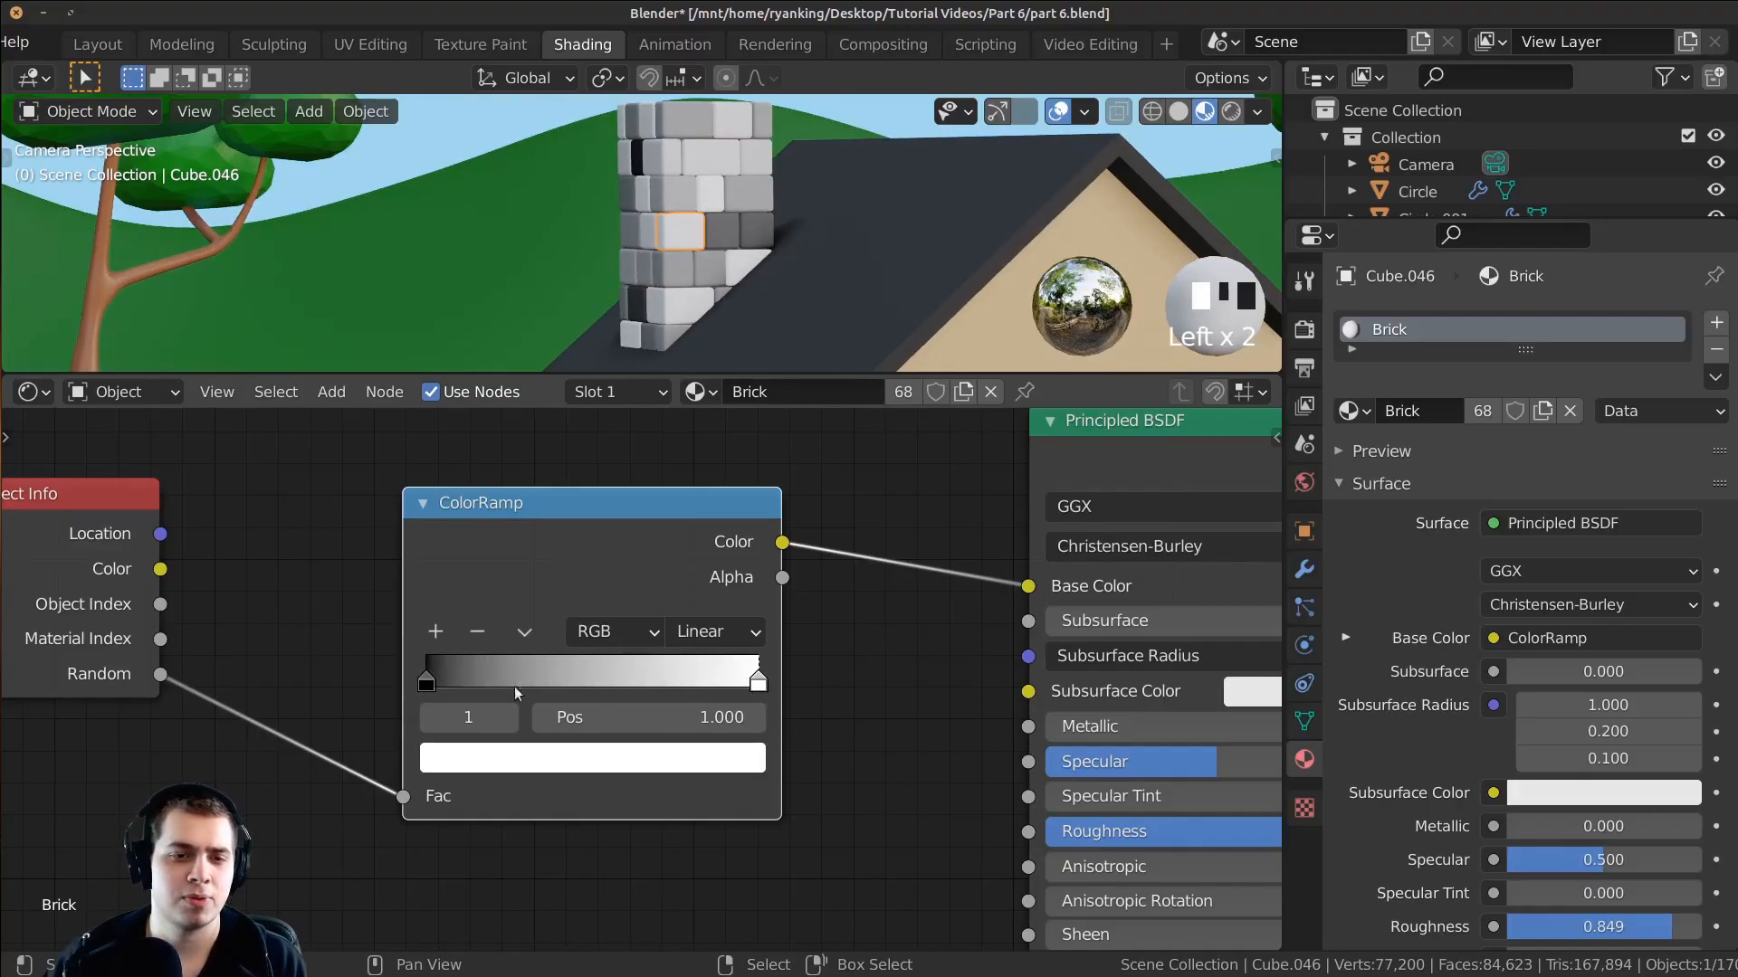
# Step: Set the ColorRamp's white stop at position 1.000 to orange, about hue 0.055, saturation 0.65 and value 0.866
pyautogui.click(612, 757)
pyautogui.click(600, 762)
pyautogui.click(600, 762)
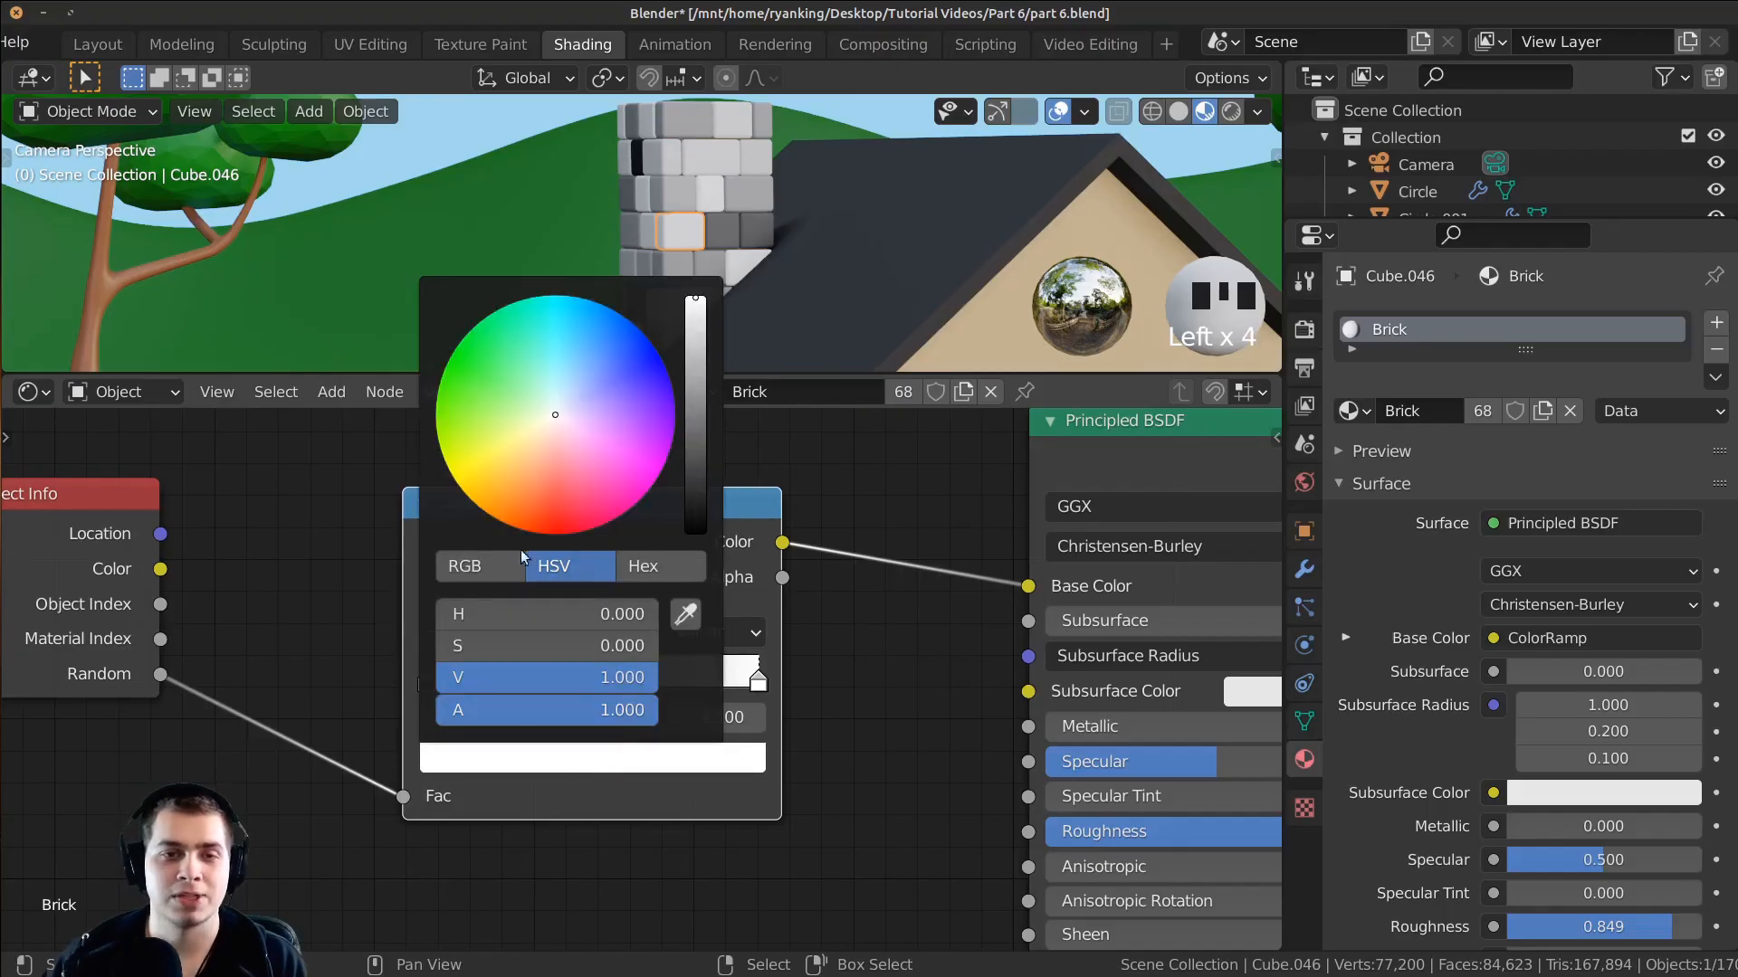
pyautogui.click(554, 438)
pyautogui.moveTo(555, 438); pyautogui.dragTo(527, 489)
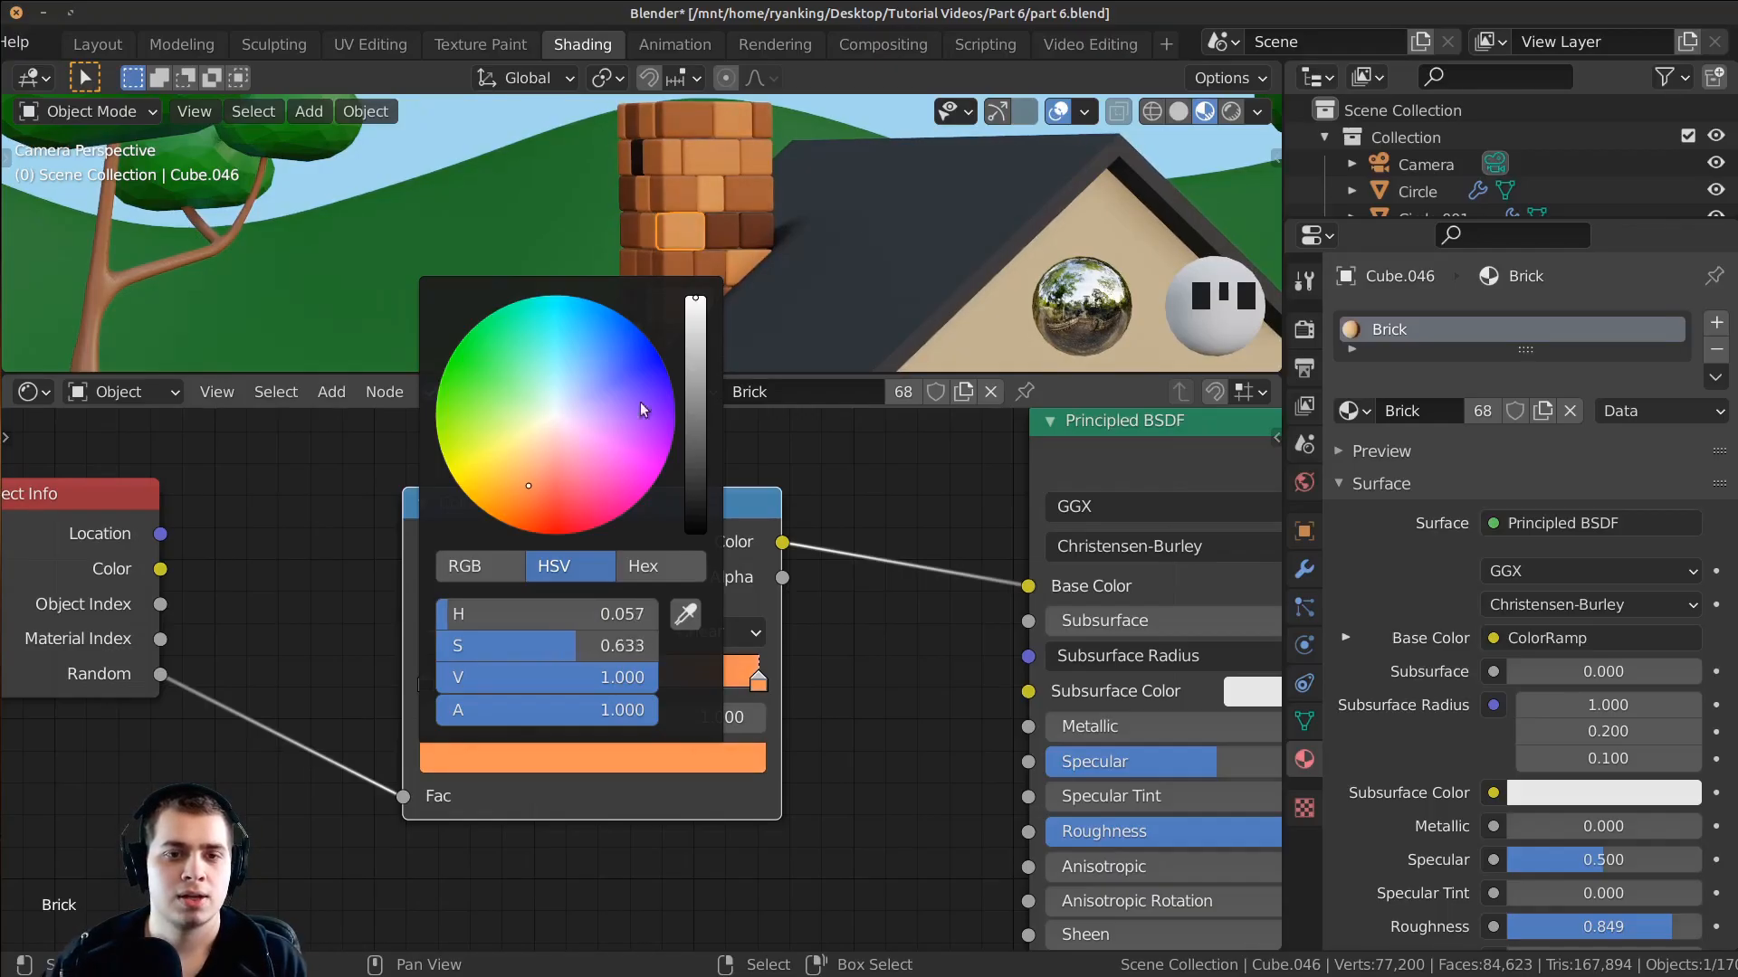
pyautogui.click(699, 326)
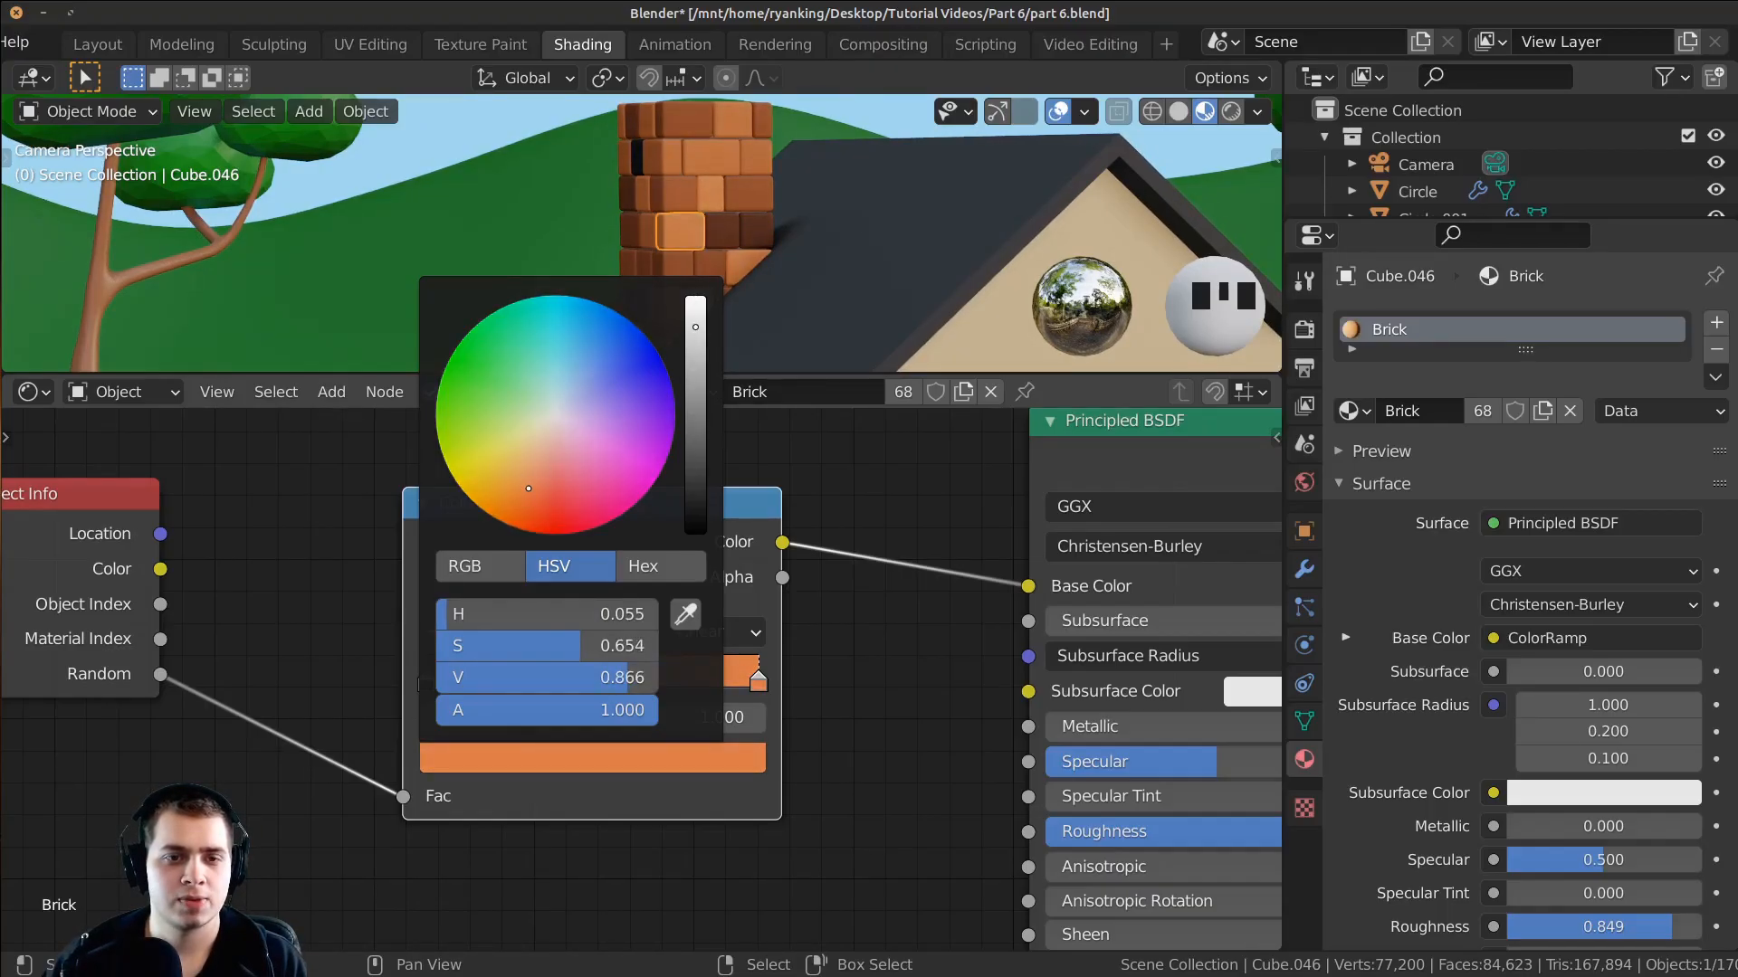
pyautogui.moveTo(530, 486); pyautogui.dragTo(527, 491)
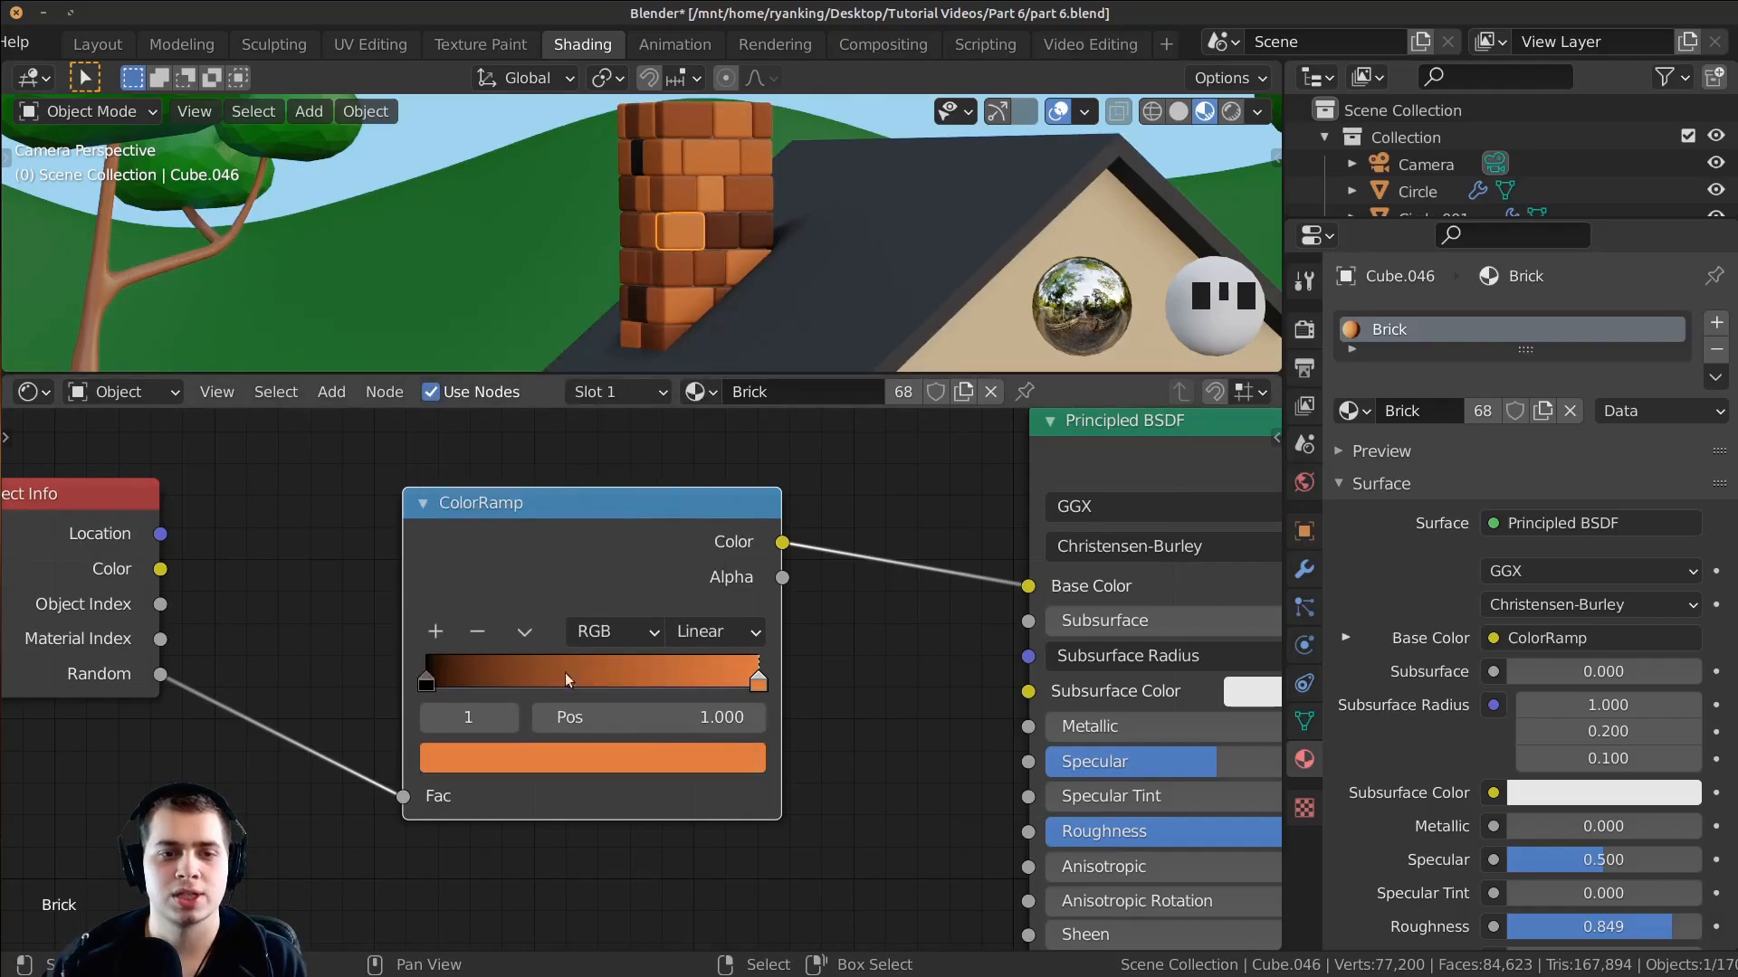
# Step: Set the ColorRamp's black stop at position 0.000 to dark brown with hue 0.046, saturation 0.650 and value 0.402
pyautogui.click(431, 680)
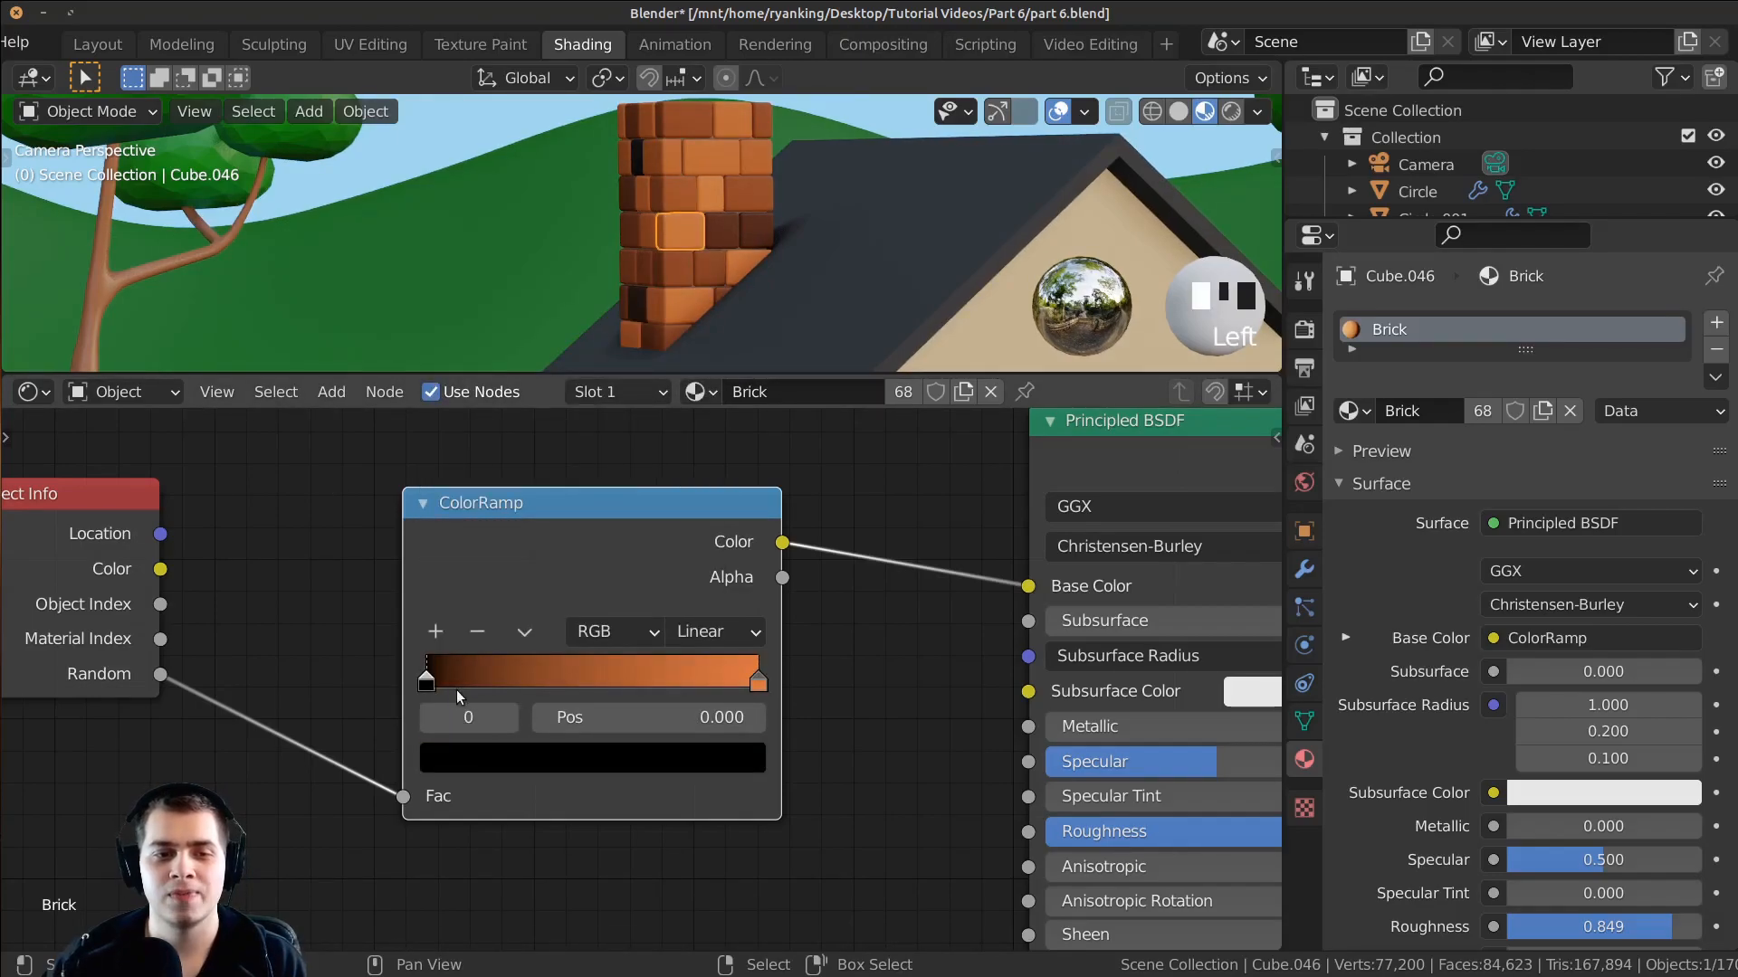
pyautogui.click(525, 754)
pyautogui.moveTo(698, 489); pyautogui.dragTo(695, 478)
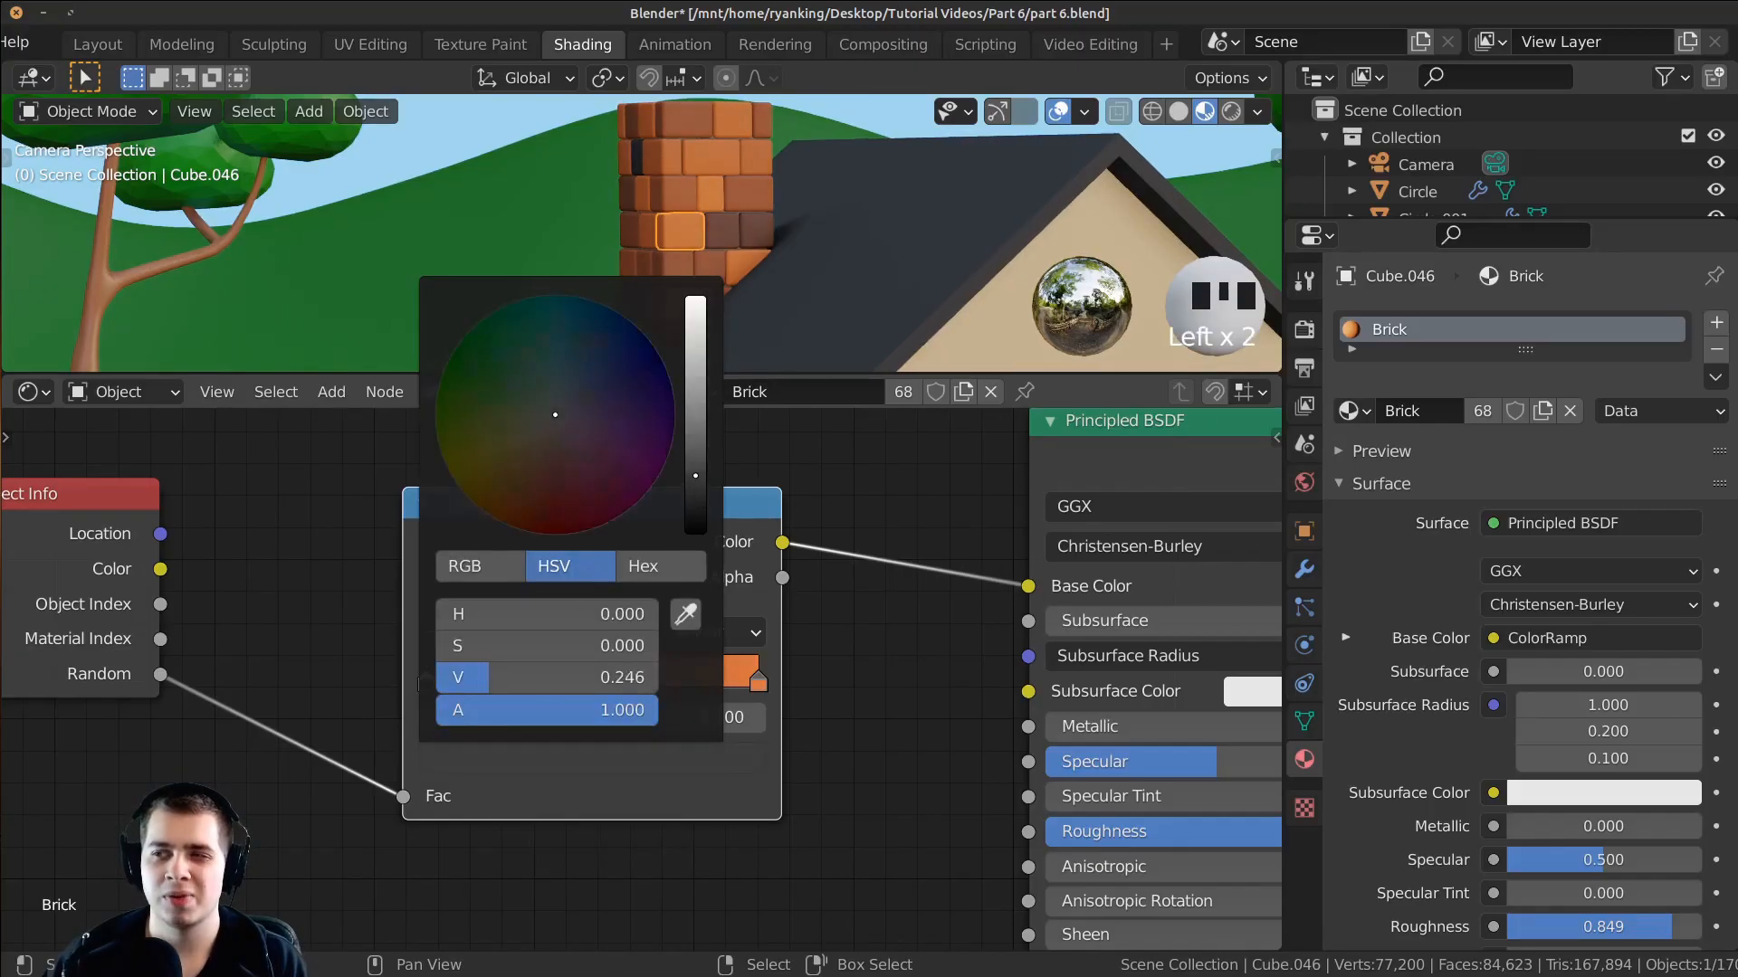
pyautogui.moveTo(546, 462)
pyautogui.mouseDown()
pyautogui.moveTo(507, 471)
pyautogui.moveTo(527, 495)
pyautogui.moveTo(537, 483)
pyautogui.mouseUp()
pyautogui.moveTo(697, 470); pyautogui.dragTo(695, 450)
pyautogui.moveTo(534, 484); pyautogui.dragTo(537, 492)
# Step: Change the ColorRamp's dark stop to a reddish brown with hue 0.041, saturation 0.808 and value 0.484
pyautogui.moveTo(496, 238); pyautogui.dragTo(620, 159, button='middle')
pyautogui.scroll(3, 633, 254)
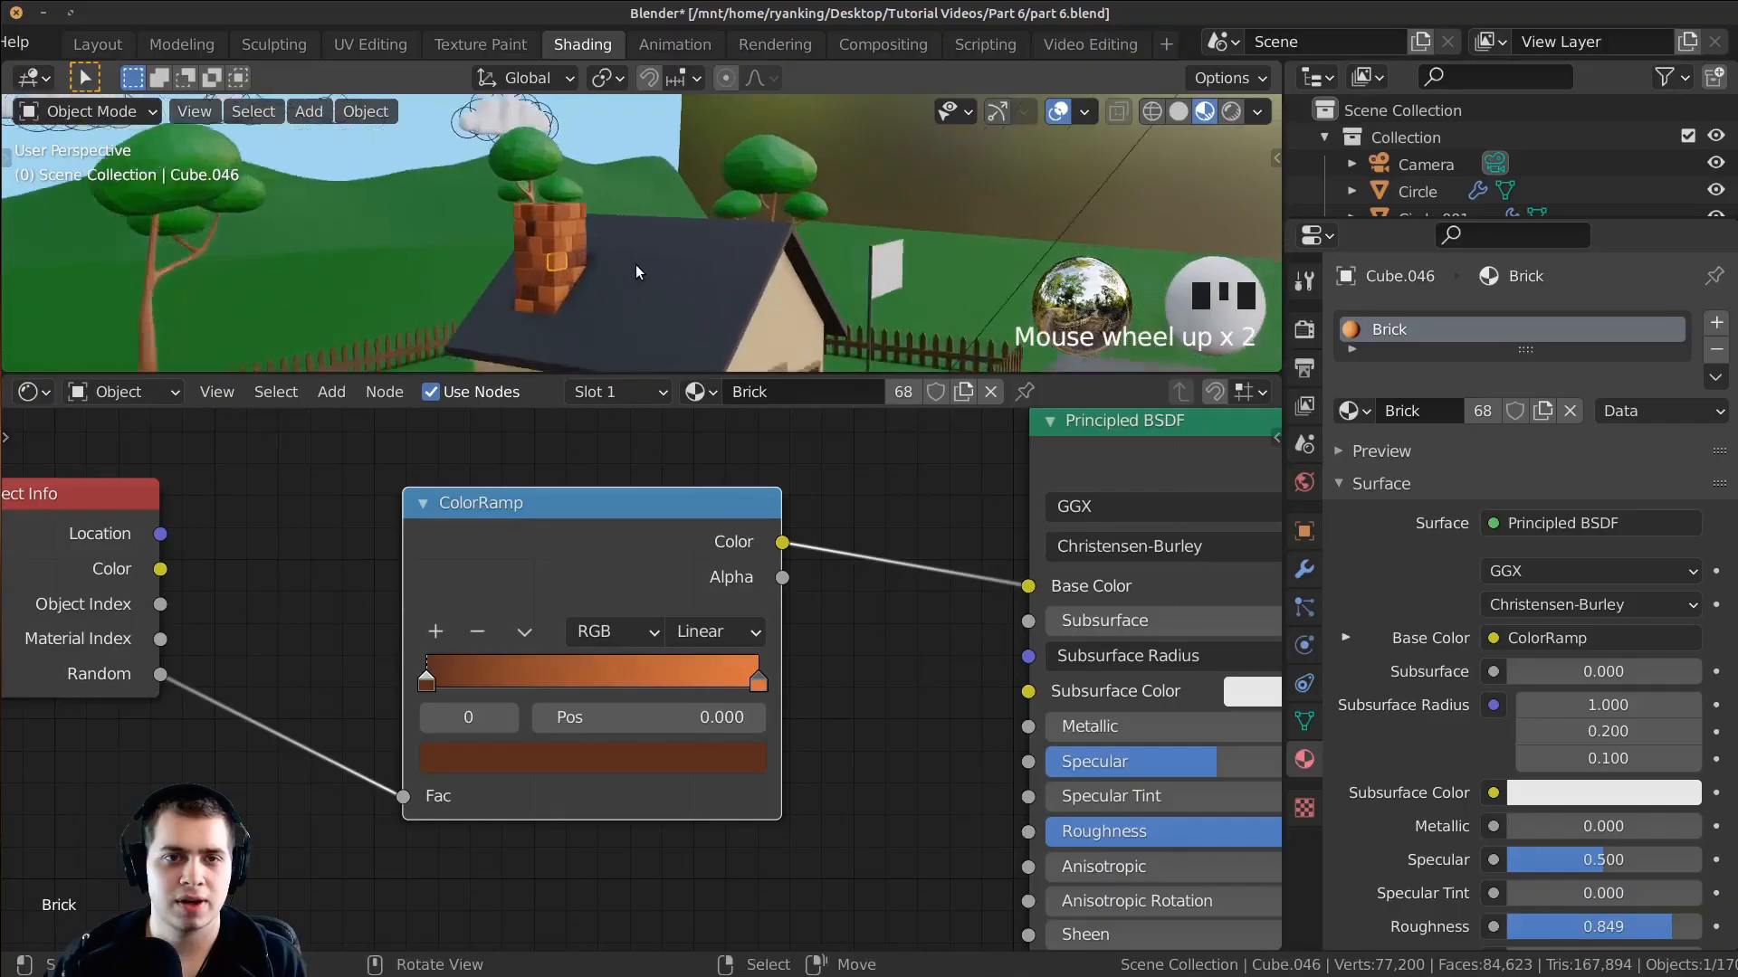
pyautogui.keyDown('shift'); pyautogui.moveTo(635, 264); pyautogui.dragTo(742, 204, button='middle'); pyautogui.keyUp('shift')
pyautogui.scroll(2, 742, 204)
pyautogui.moveTo(426, 670); pyautogui.dragTo(313, 682)
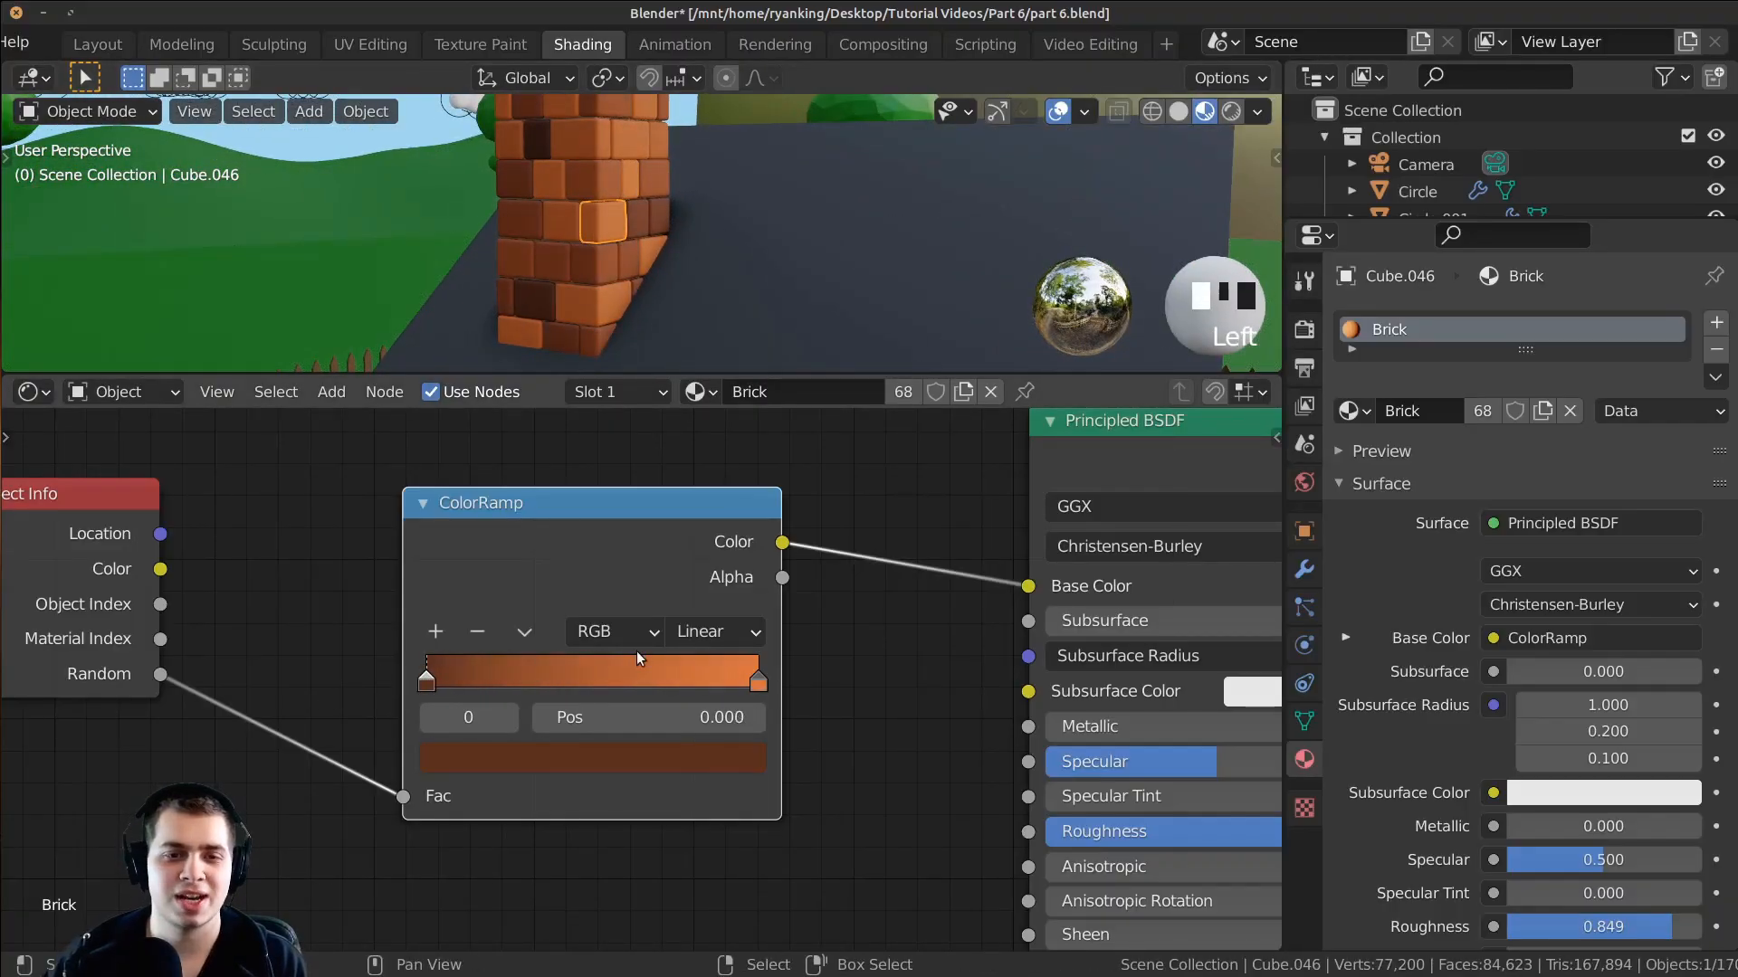
pyautogui.click(489, 746)
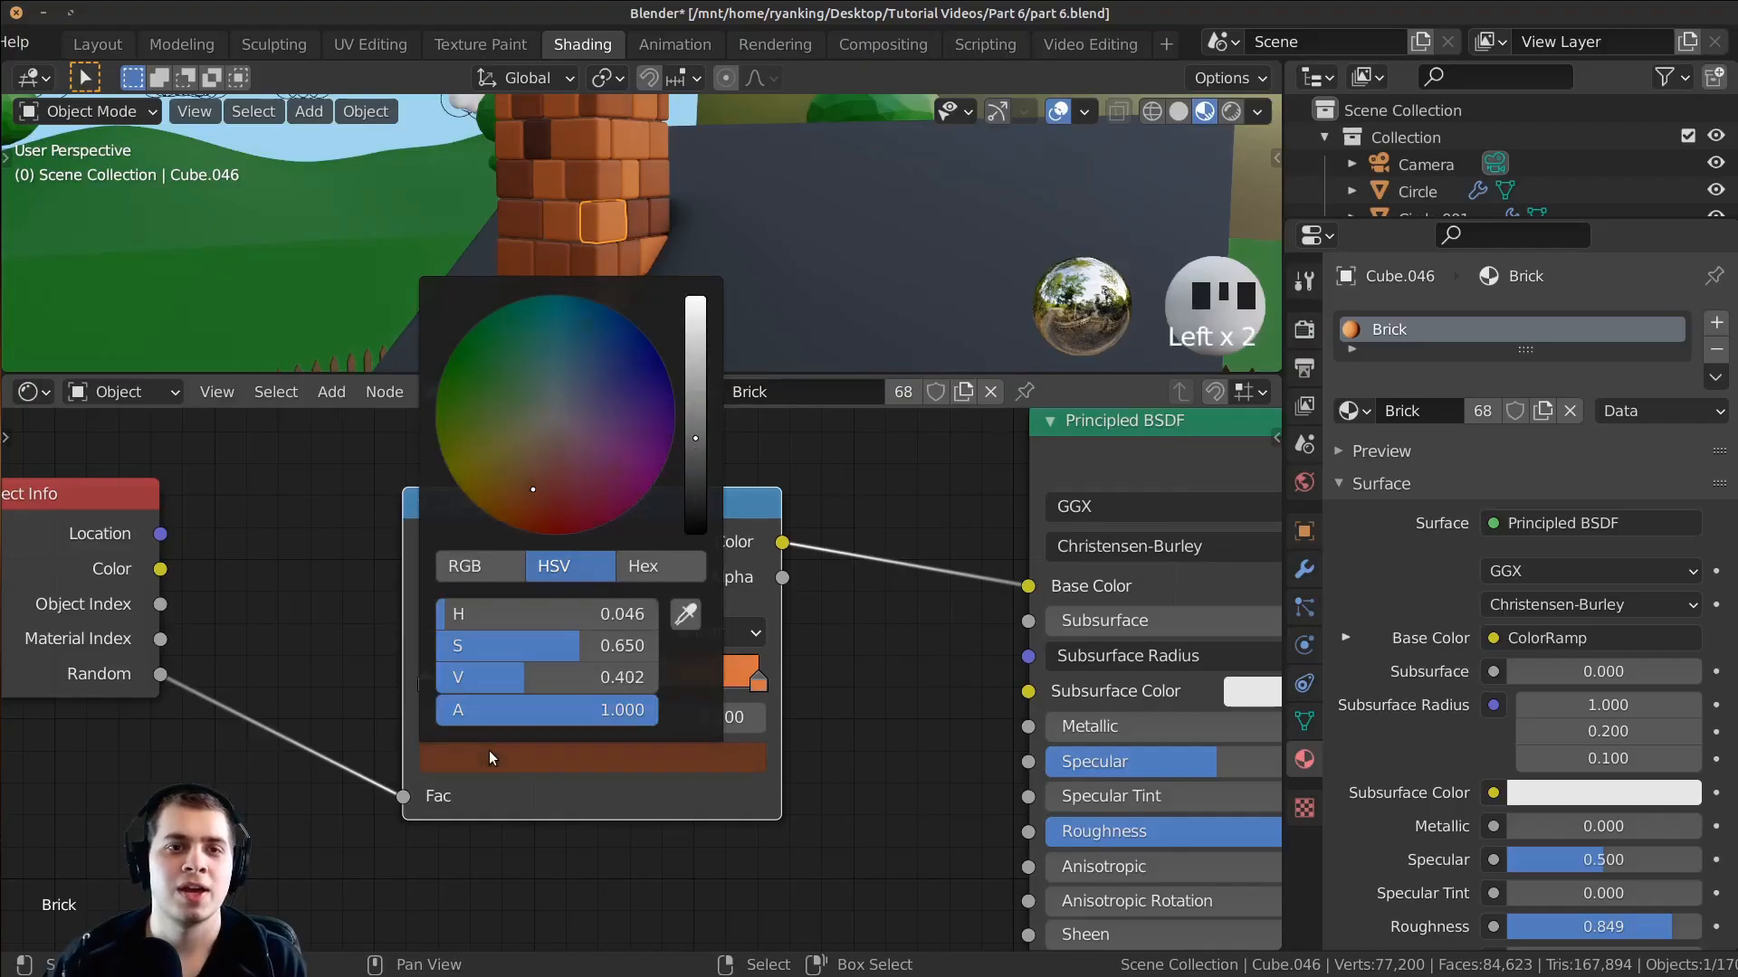
pyautogui.moveTo(562, 494); pyautogui.dragTo(532, 507)
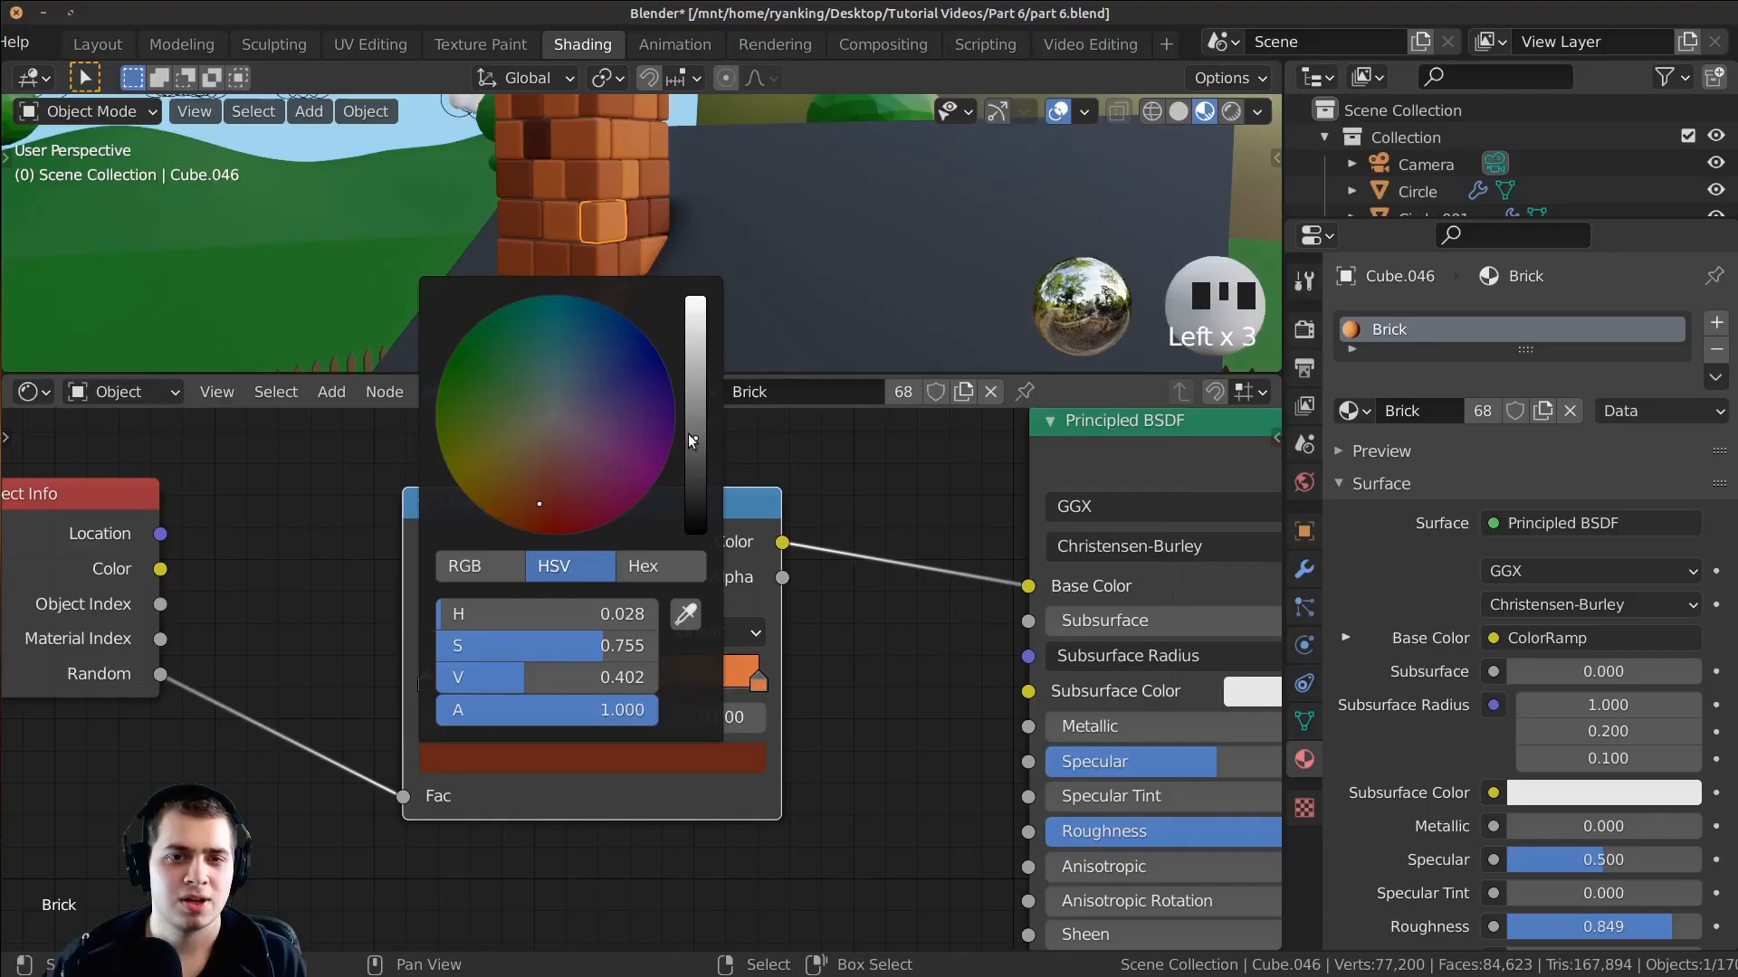
pyautogui.moveTo(692, 441); pyautogui.dragTo(695, 421)
pyautogui.moveTo(530, 514); pyautogui.dragTo(530, 509)
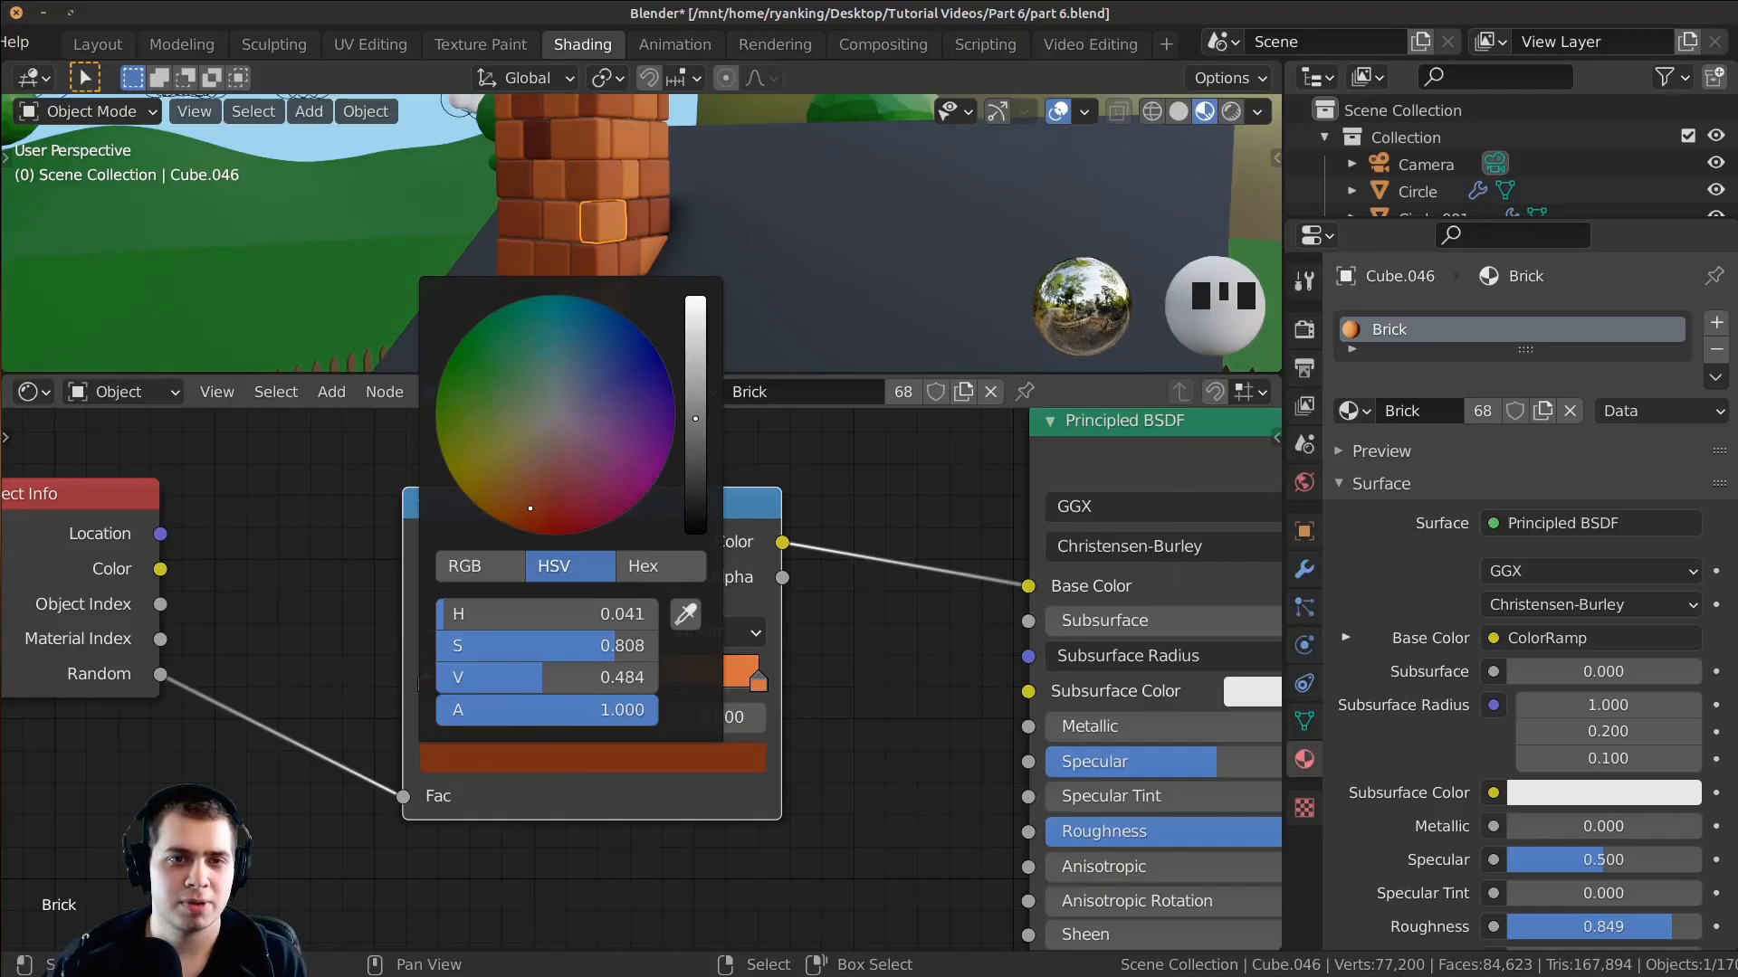
# Step: Shift the ColorRamp's light orange stop to a redder orange with hue 0.041 and saturation 0.722
pyautogui.click(758, 681)
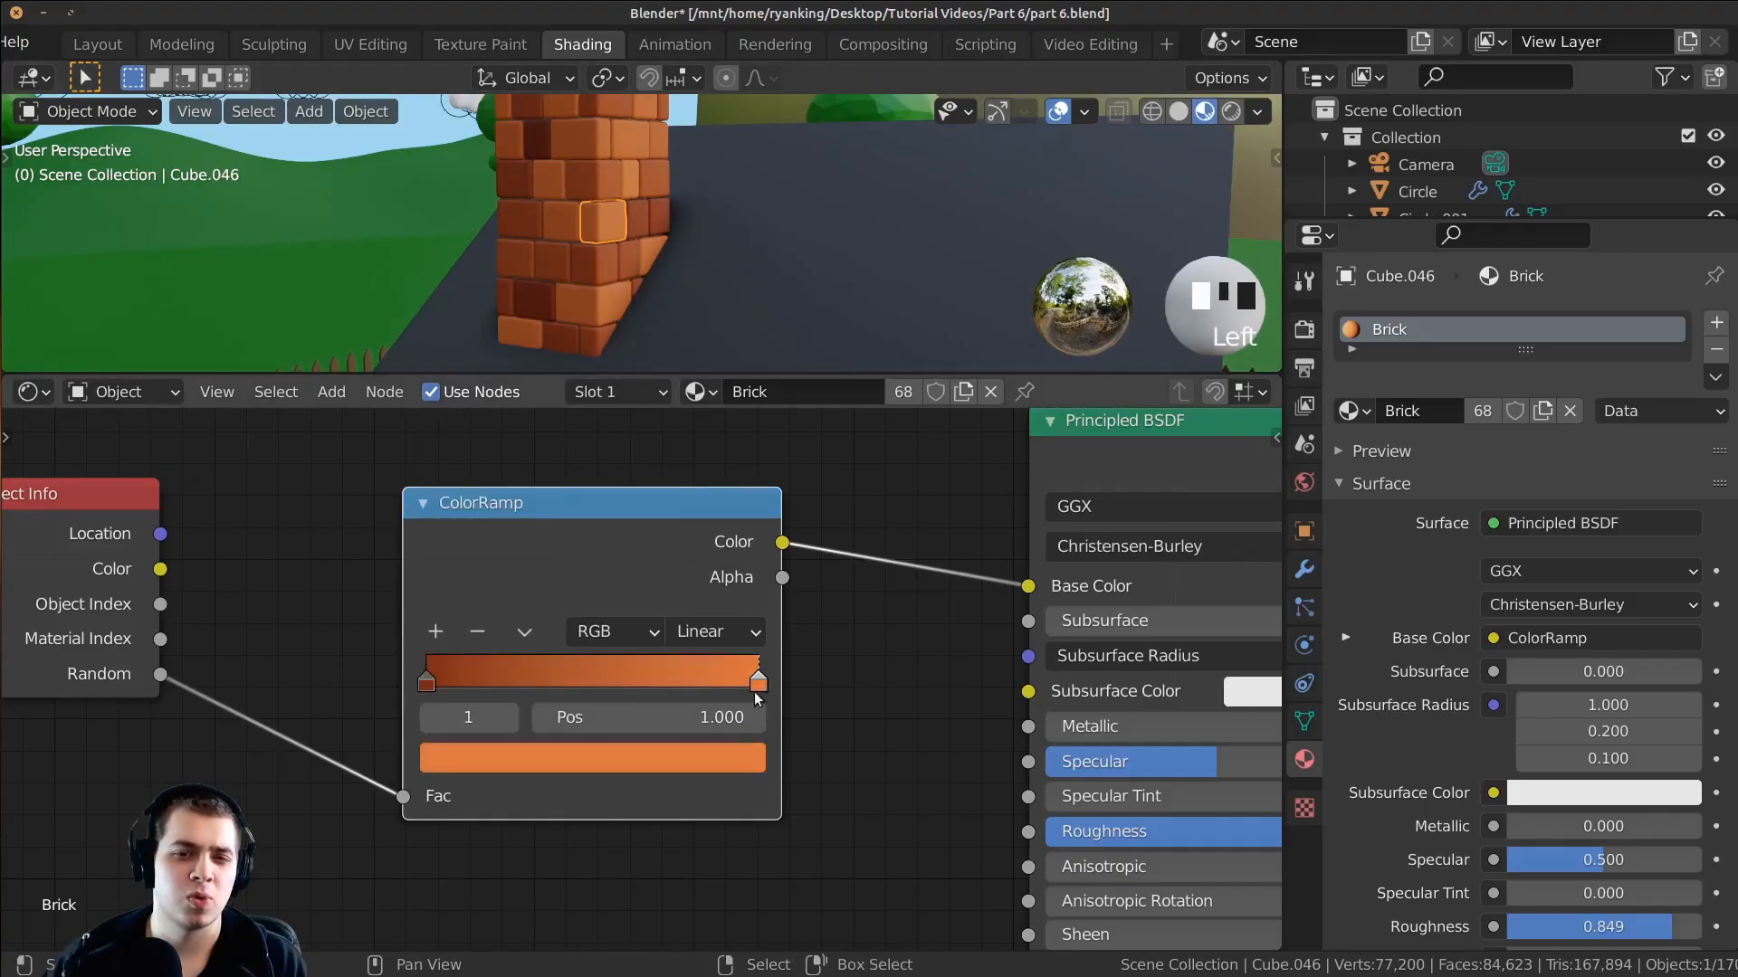
pyautogui.click(668, 763)
pyautogui.moveTo(534, 510); pyautogui.dragTo(537, 498)
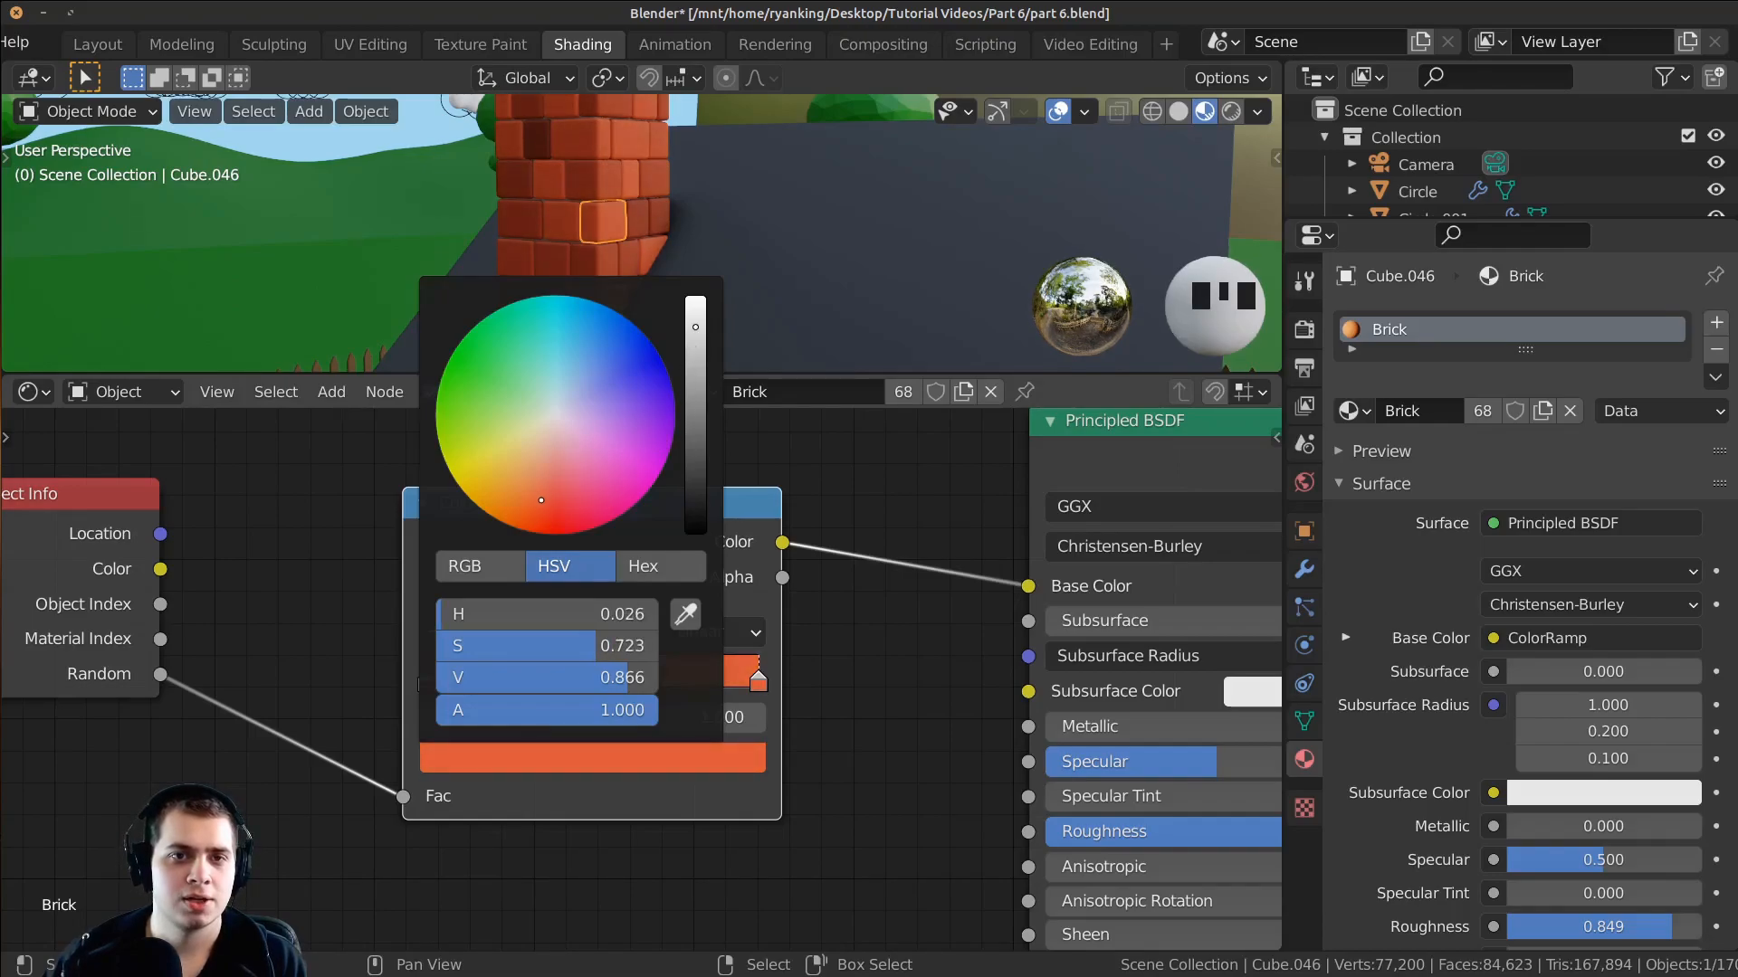
pyautogui.moveTo(537, 505); pyautogui.dragTo(533, 497)
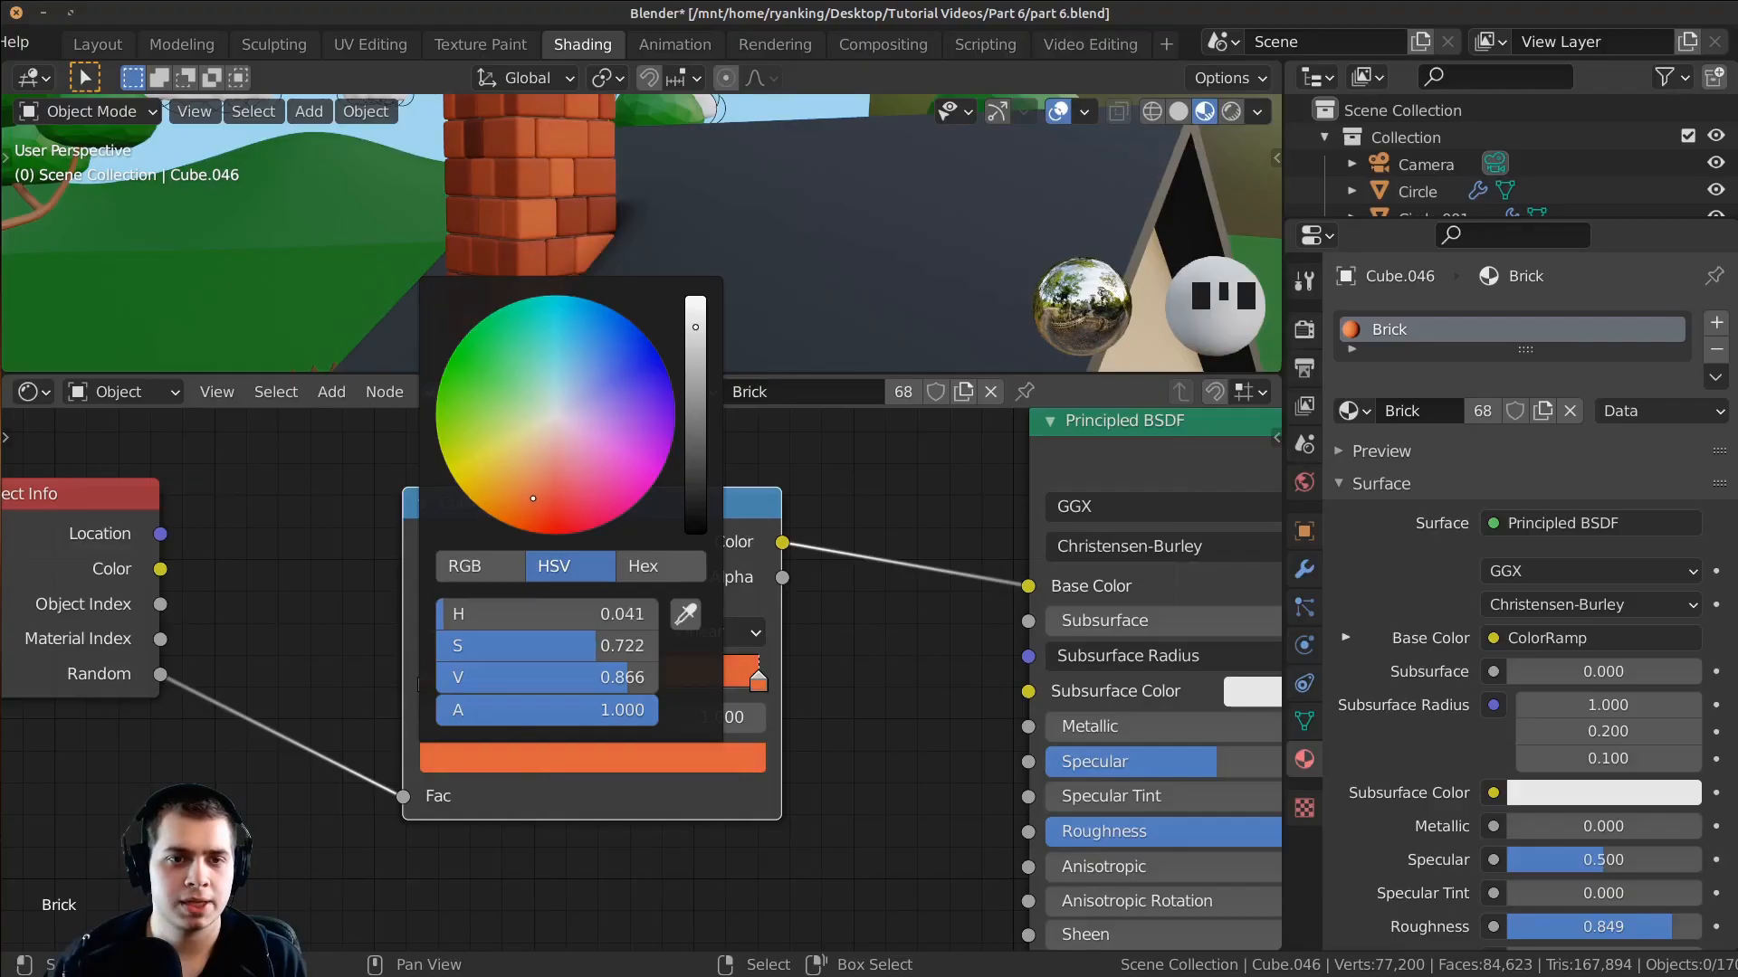
# Step: Add a middle color stop at position 0.500 to the brick ColorRamp and give it a more yellowish orange
pyautogui.scroll(-1, 667, 272)
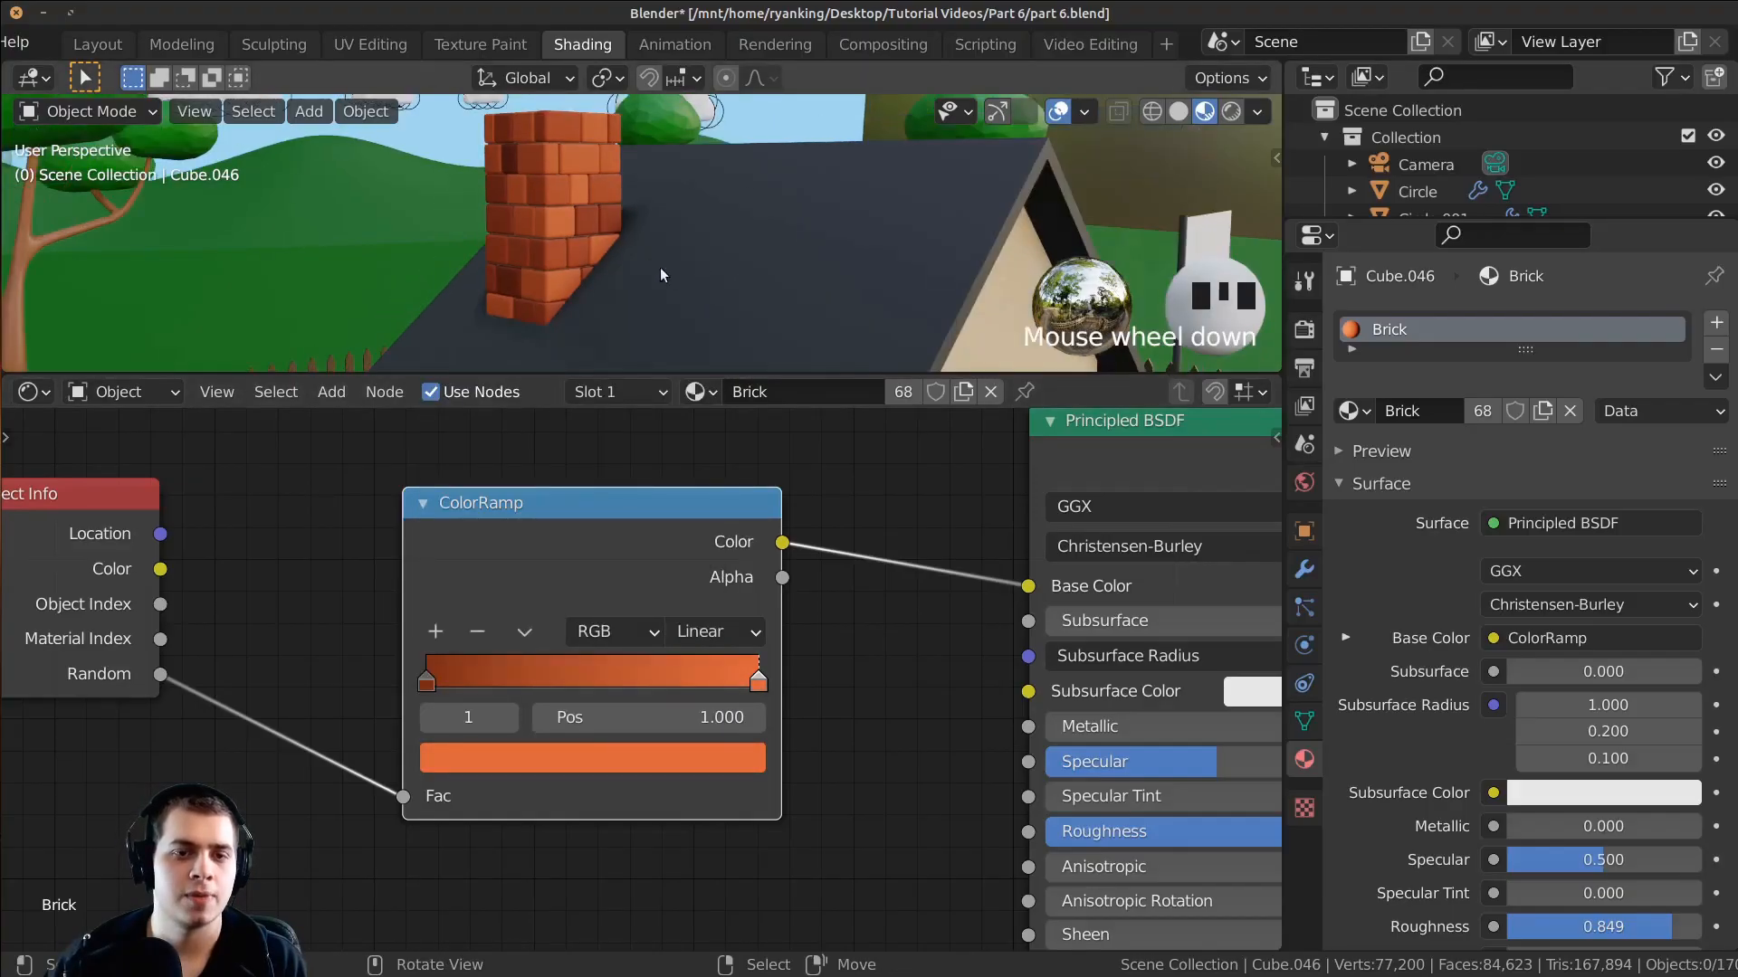
pyautogui.moveTo(667, 272); pyautogui.dragTo(648, 285, button='middle')
pyautogui.moveTo(490, 540); pyautogui.dragTo(469, 546)
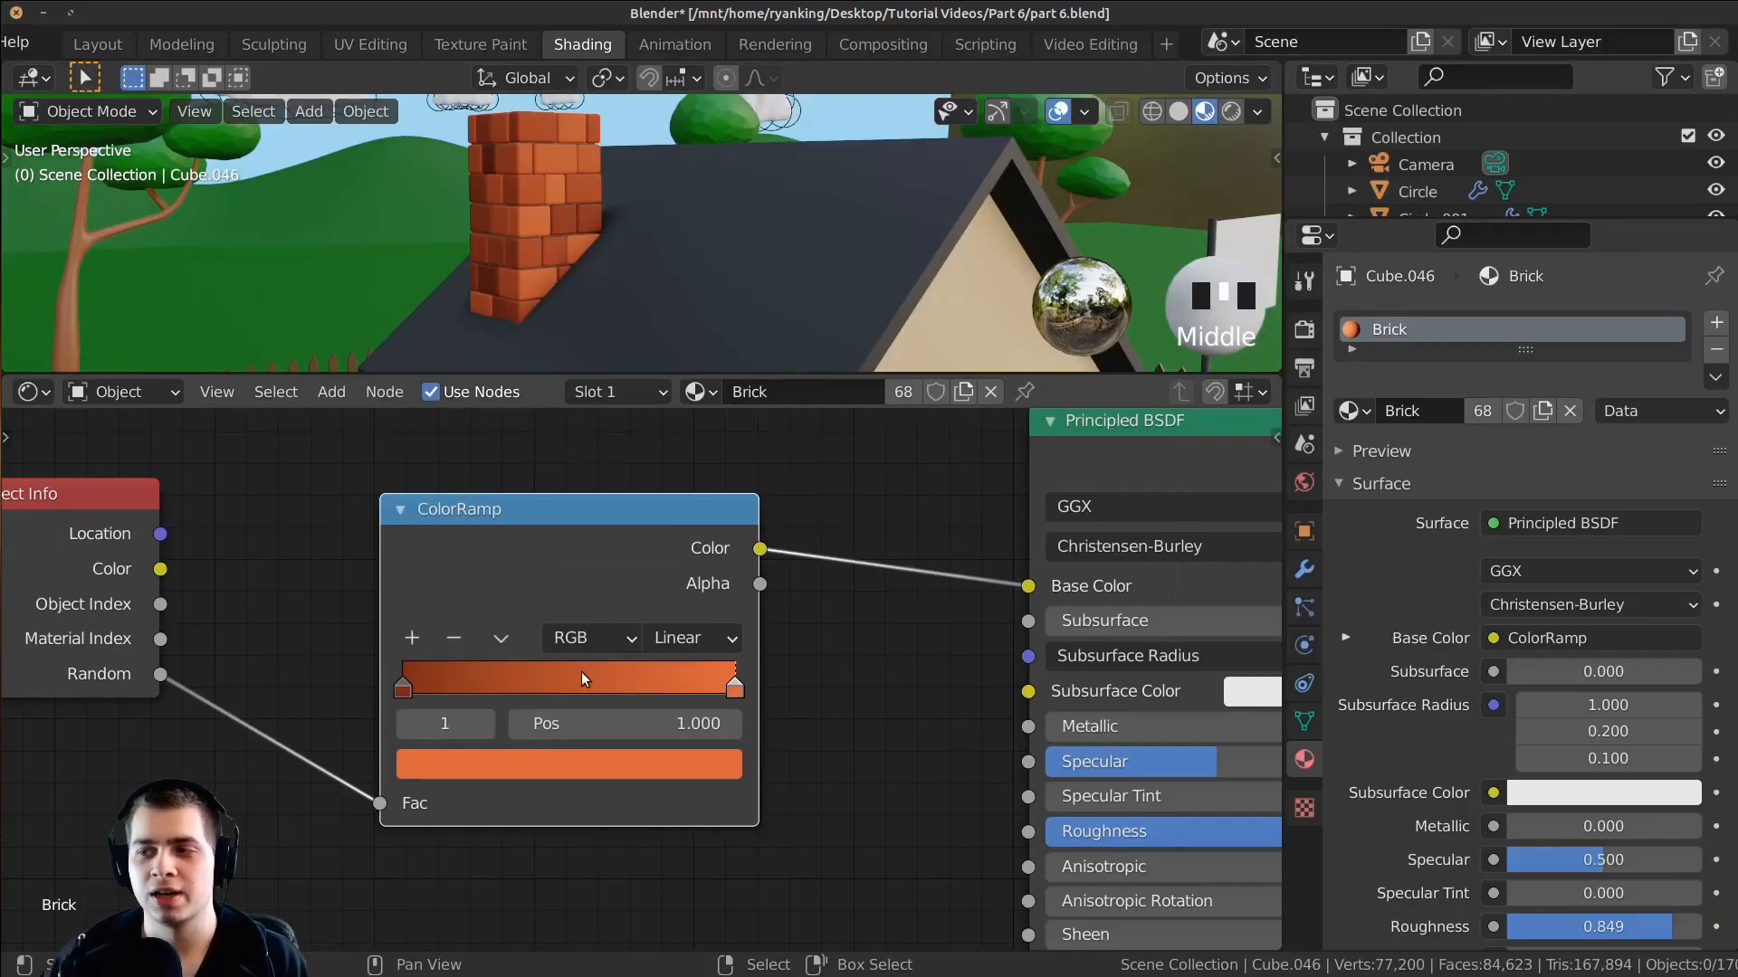
pyautogui.click(412, 639)
pyautogui.click(588, 770)
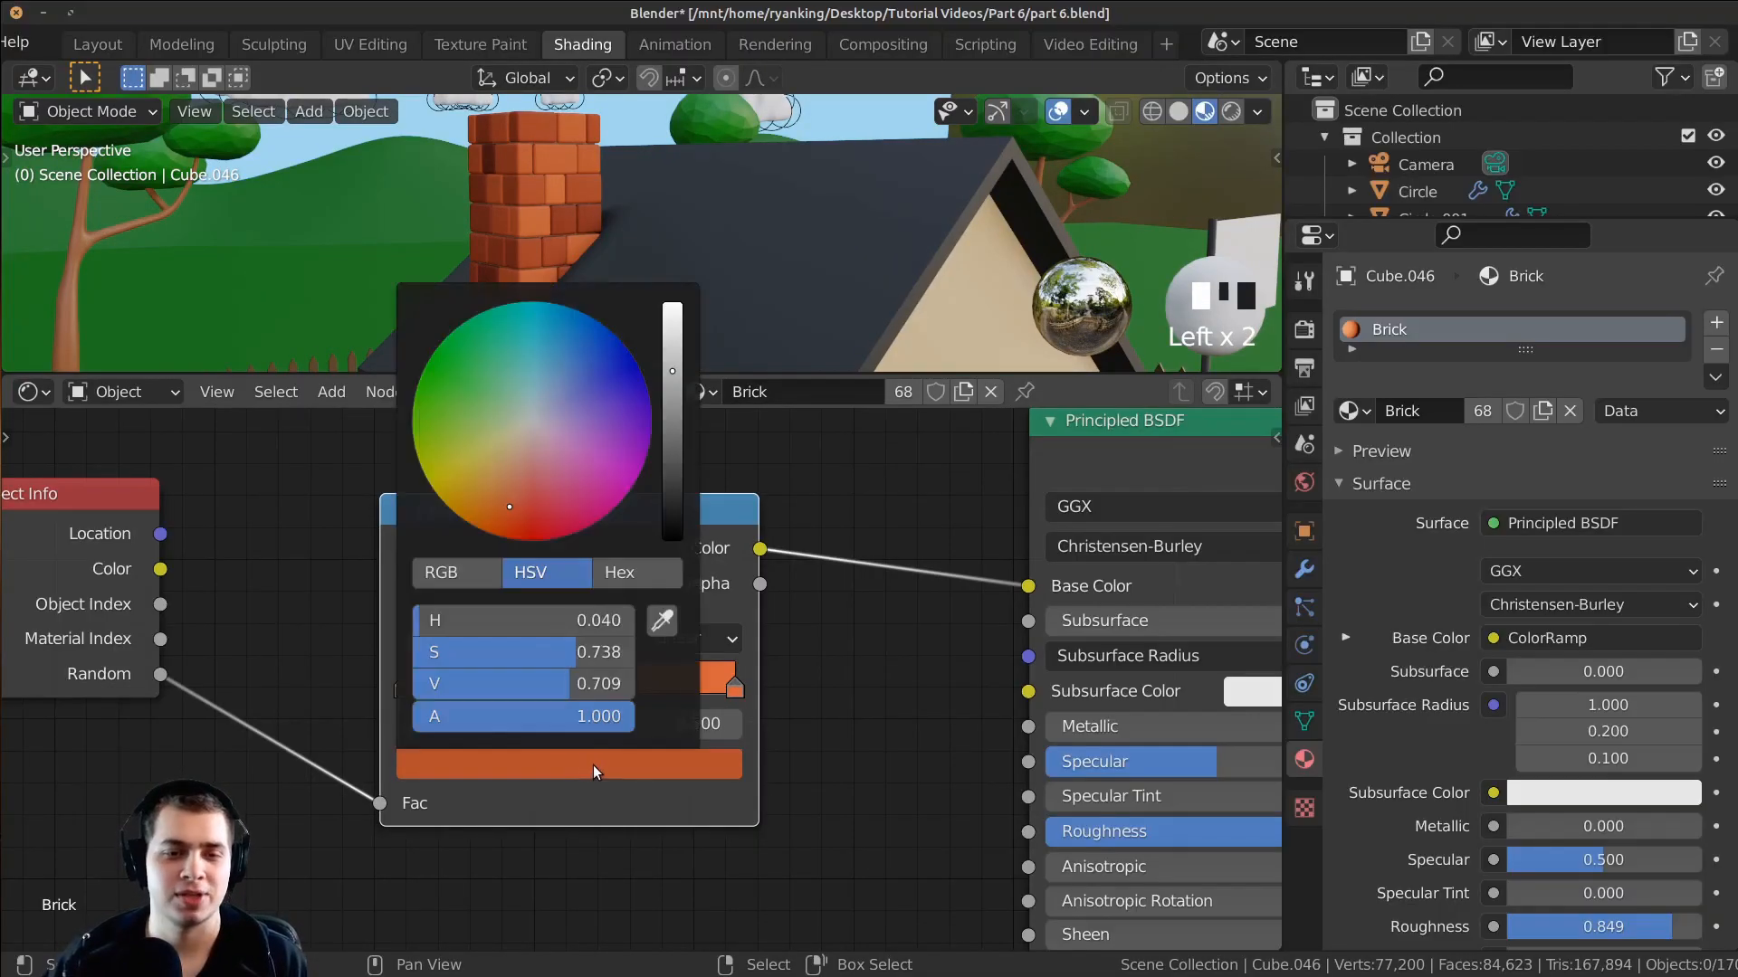
pyautogui.moveTo(544, 377); pyautogui.dragTo(463, 324)
pyautogui.moveTo(651, 432)
pyautogui.mouseDown()
pyautogui.moveTo(496, 308)
pyautogui.moveTo(544, 466)
pyautogui.moveTo(509, 480)
pyautogui.moveTo(494, 511)
pyautogui.mouseUp()
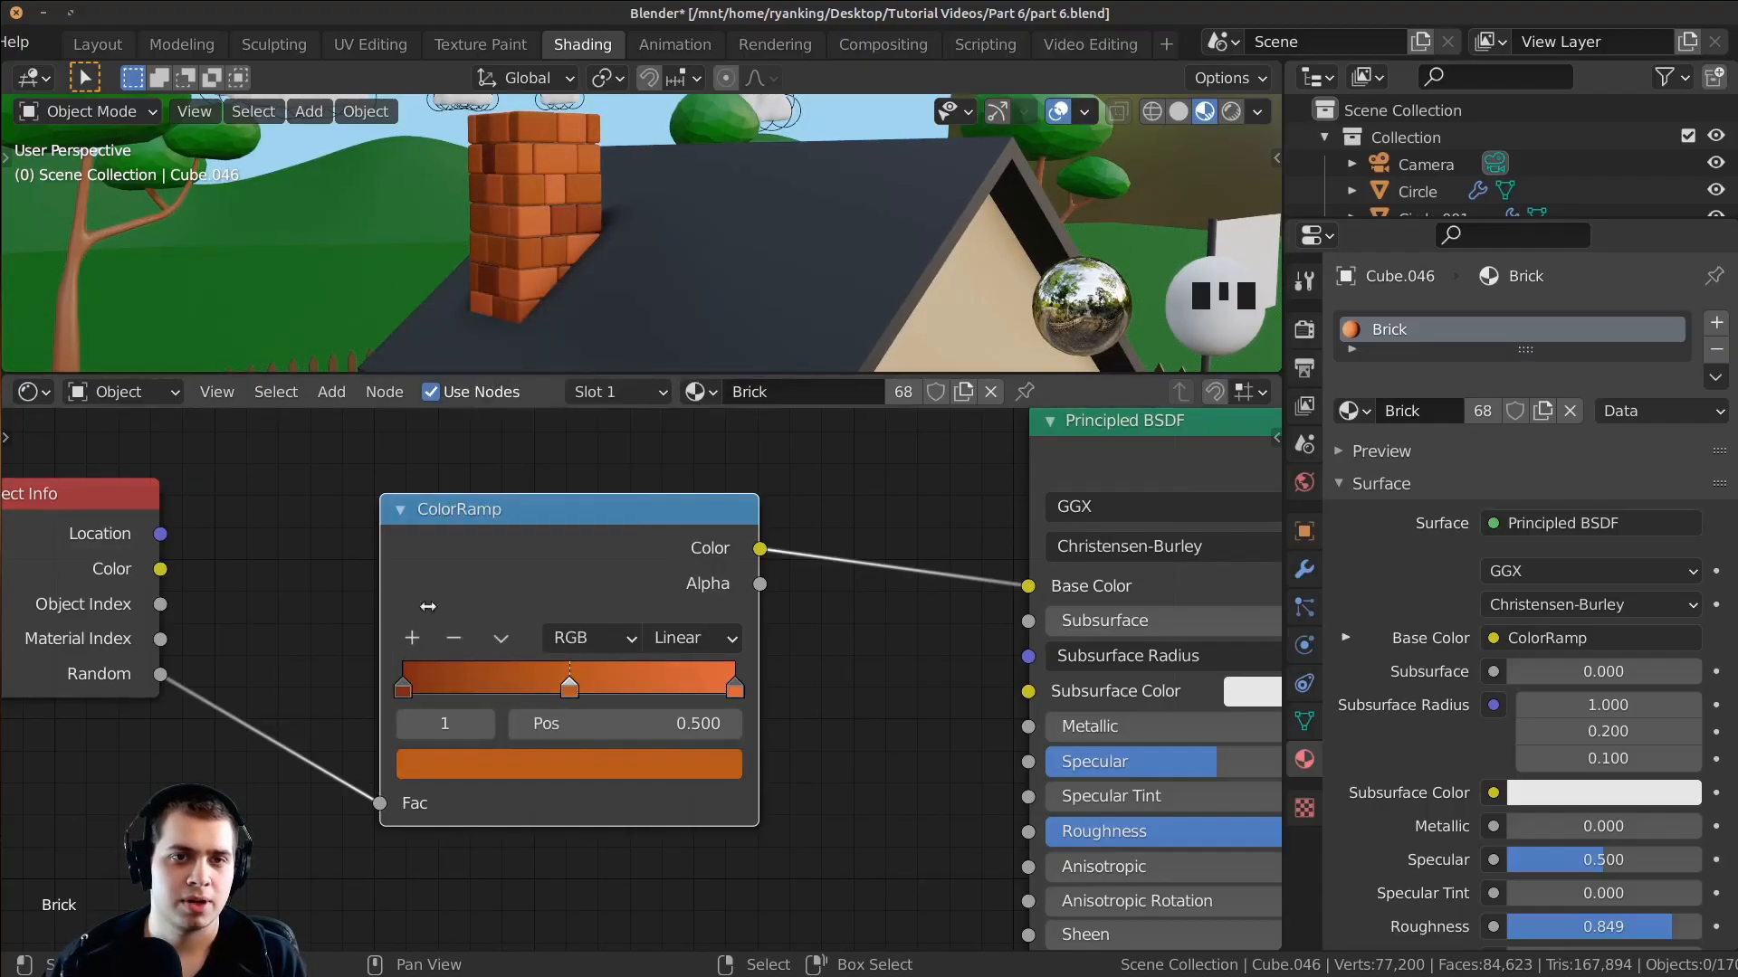
pyautogui.moveTo(568, 688)
pyautogui.mouseDown()
pyautogui.moveTo(641, 684)
pyautogui.moveTo(569, 686)
pyautogui.mouseUp()
# Step: Inspect the bricks' color variation around the chimney, and tidy the node layout by lowering Object Info and raising the ColorRamp slightly
pyautogui.moveTo(380, 209); pyautogui.dragTo(730, 214, button='middle')
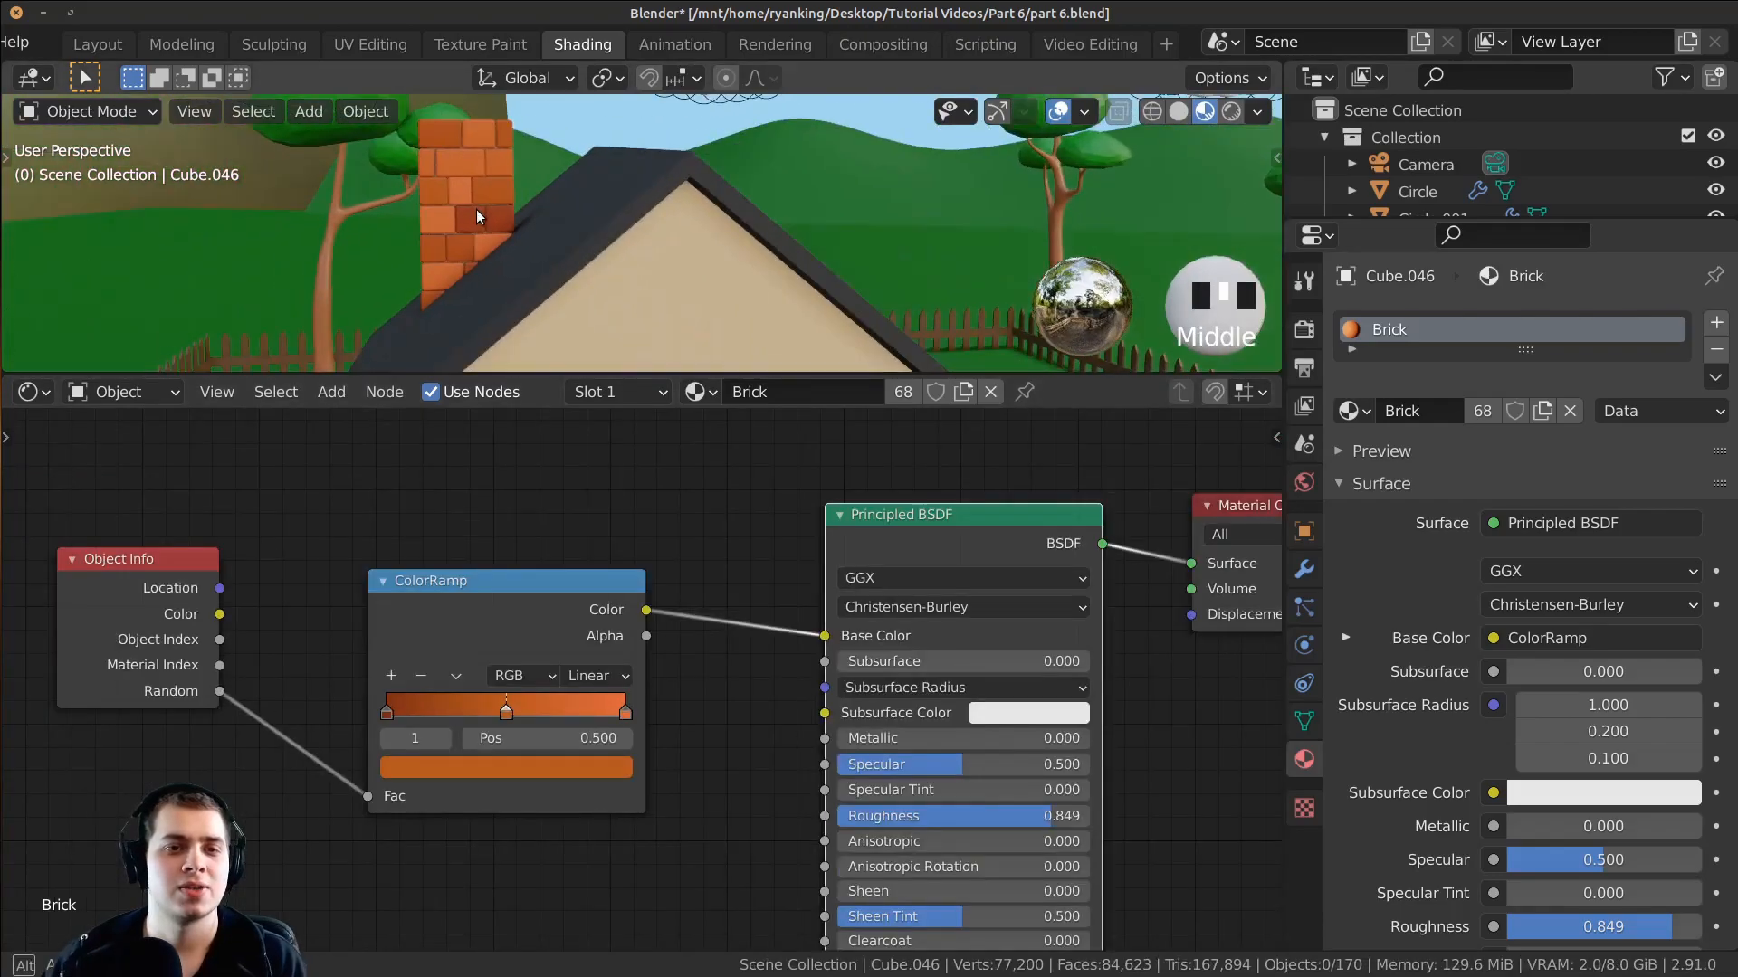
pyautogui.scroll(2, 733, 208)
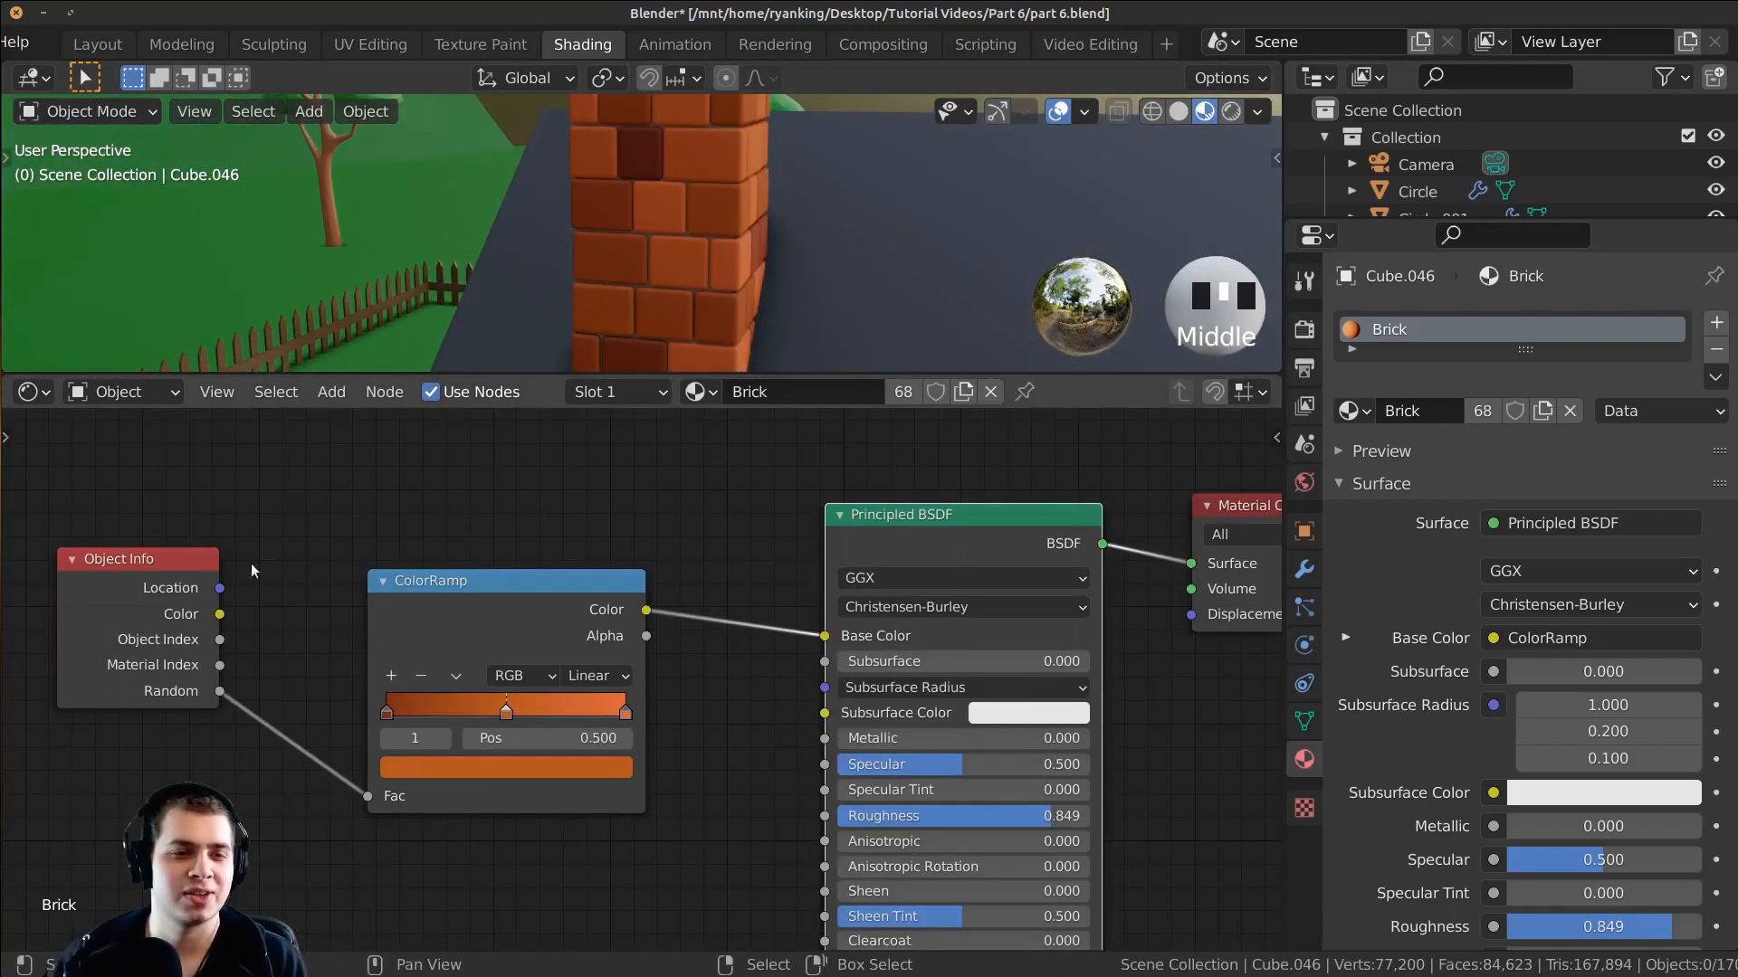
pyautogui.moveTo(288, 563); pyautogui.dragTo(383, 554, button='middle')
pyautogui.moveTo(220, 579); pyautogui.dragTo(250, 665)
pyautogui.moveTo(636, 605); pyautogui.dragTo(641, 586)
pyautogui.moveTo(642, 327); pyautogui.dragTo(604, 329, button='middle')
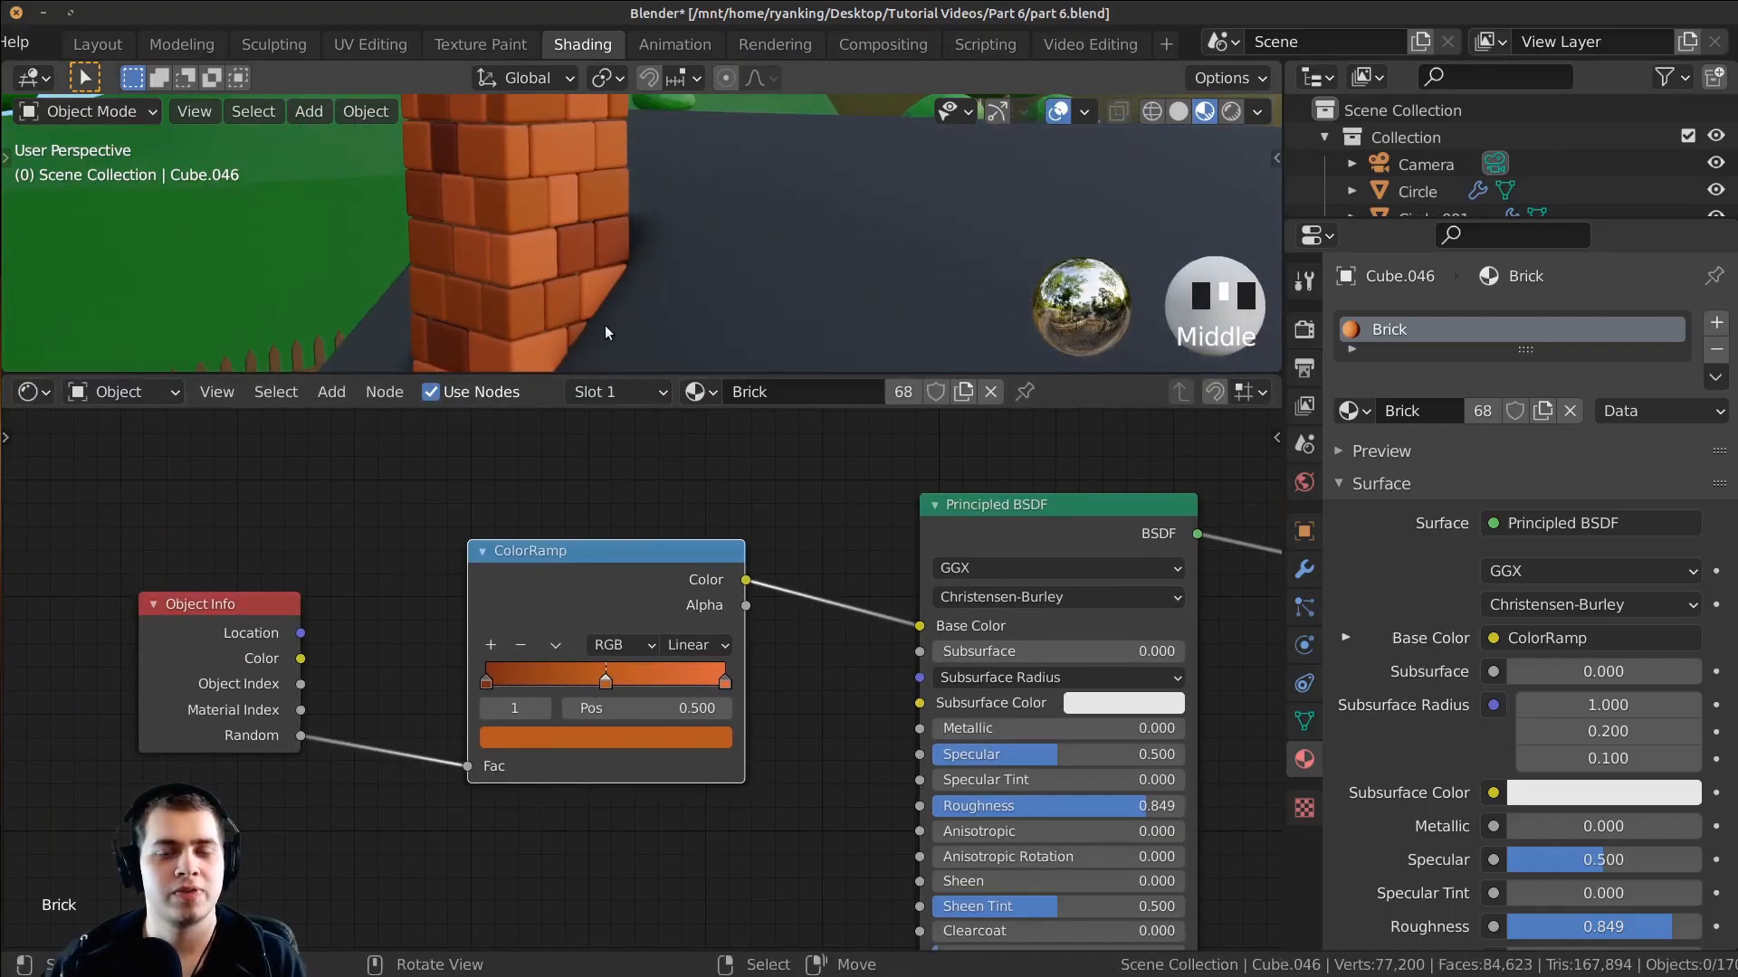
# Step: Return to the camera view with the whole house scene framed and save the file
pyautogui.press('KP_0')
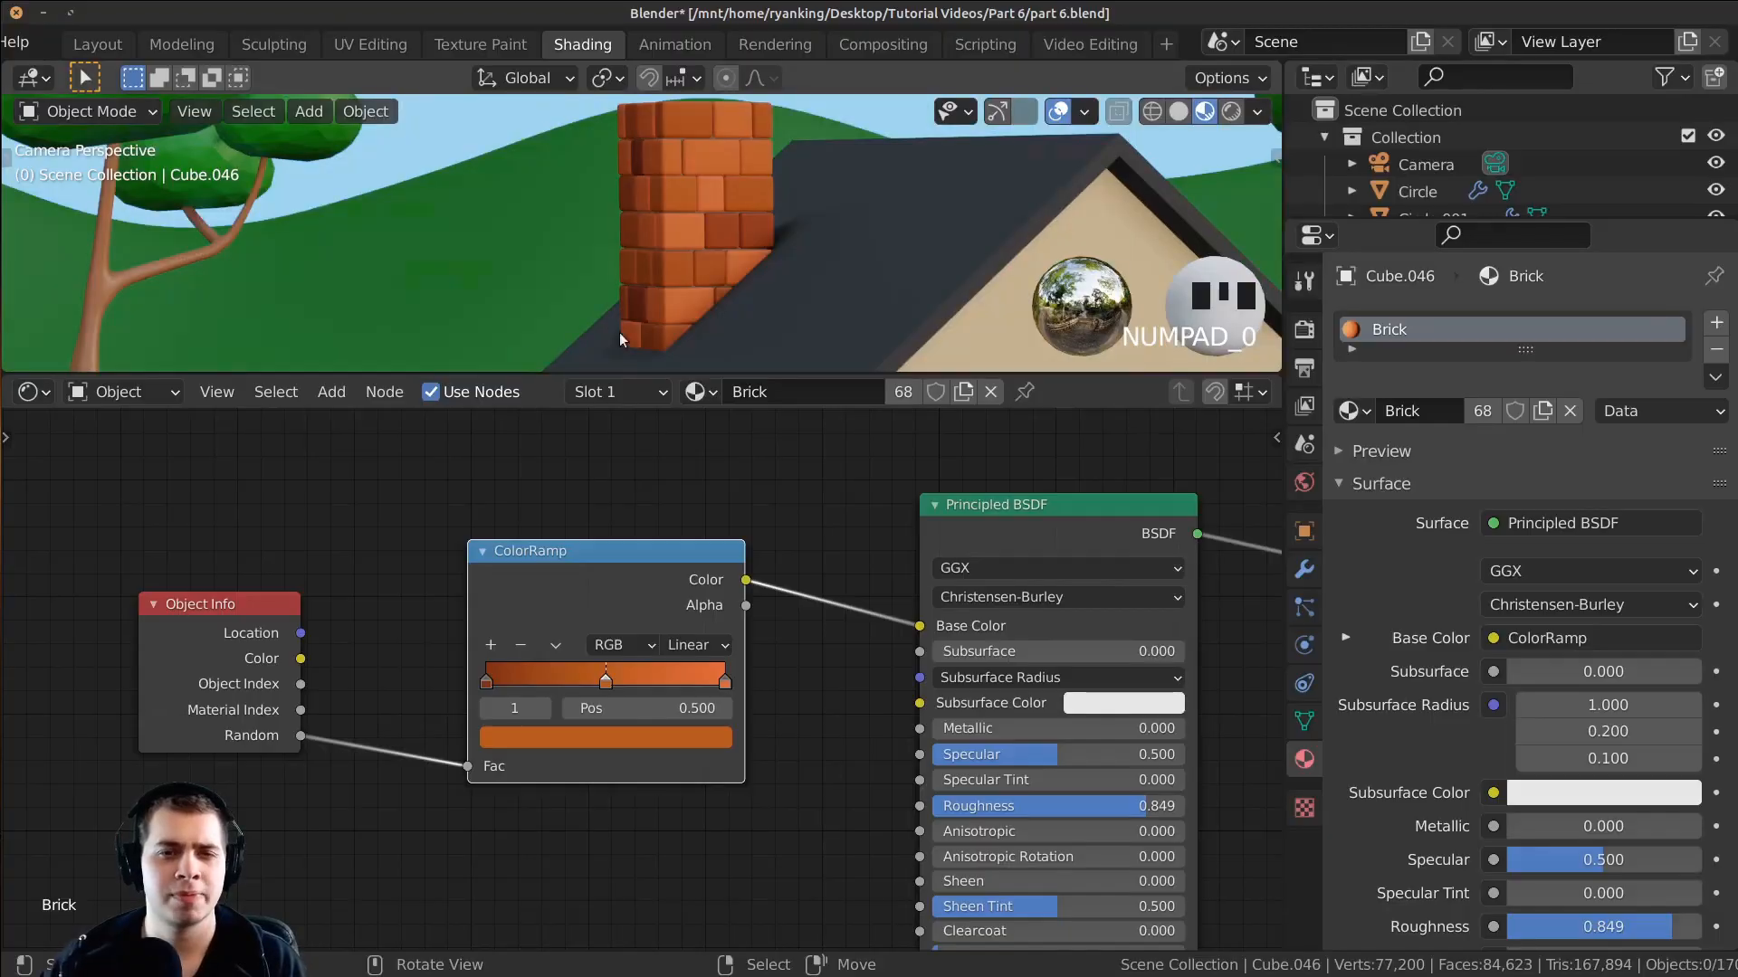
pyautogui.scroll(-5, 692, 288)
pyautogui.scroll(-4, 758, 283)
pyautogui.keyDown('shift'); pyautogui.moveTo(758, 282); pyautogui.dragTo(722, 277, button='middle'); pyautogui.keyUp('shift')
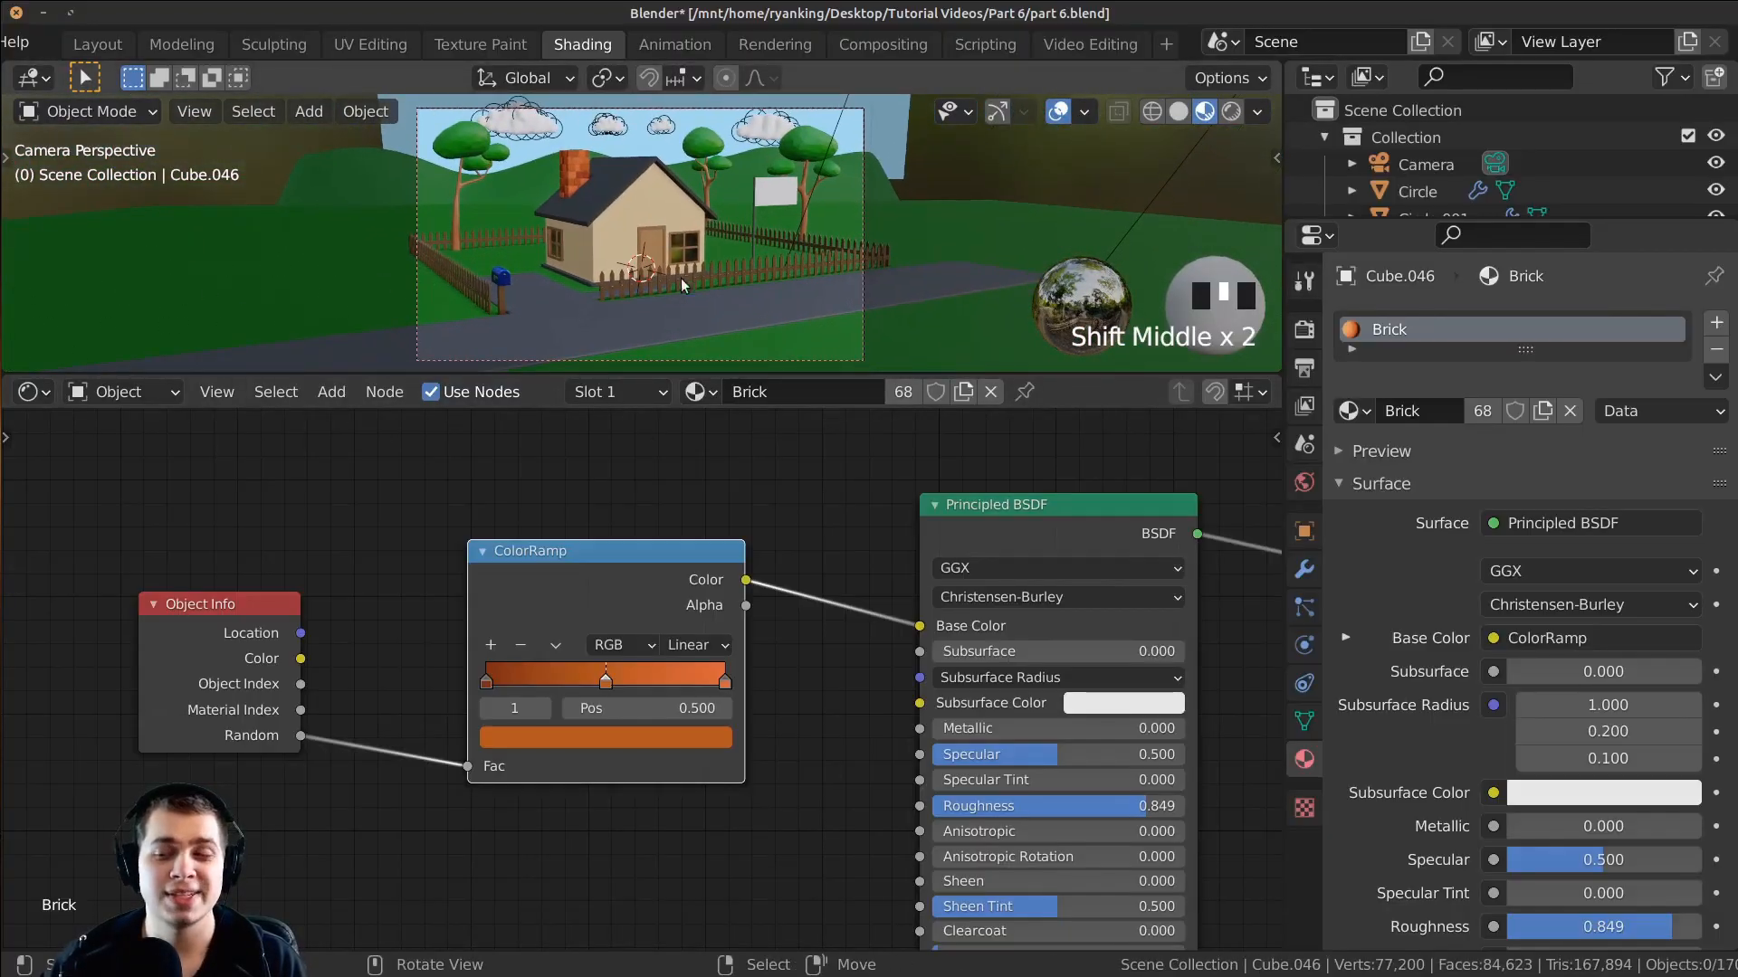
pyautogui.hotkey('ctrl', 's')
pyautogui.scroll(5, 181, 42)
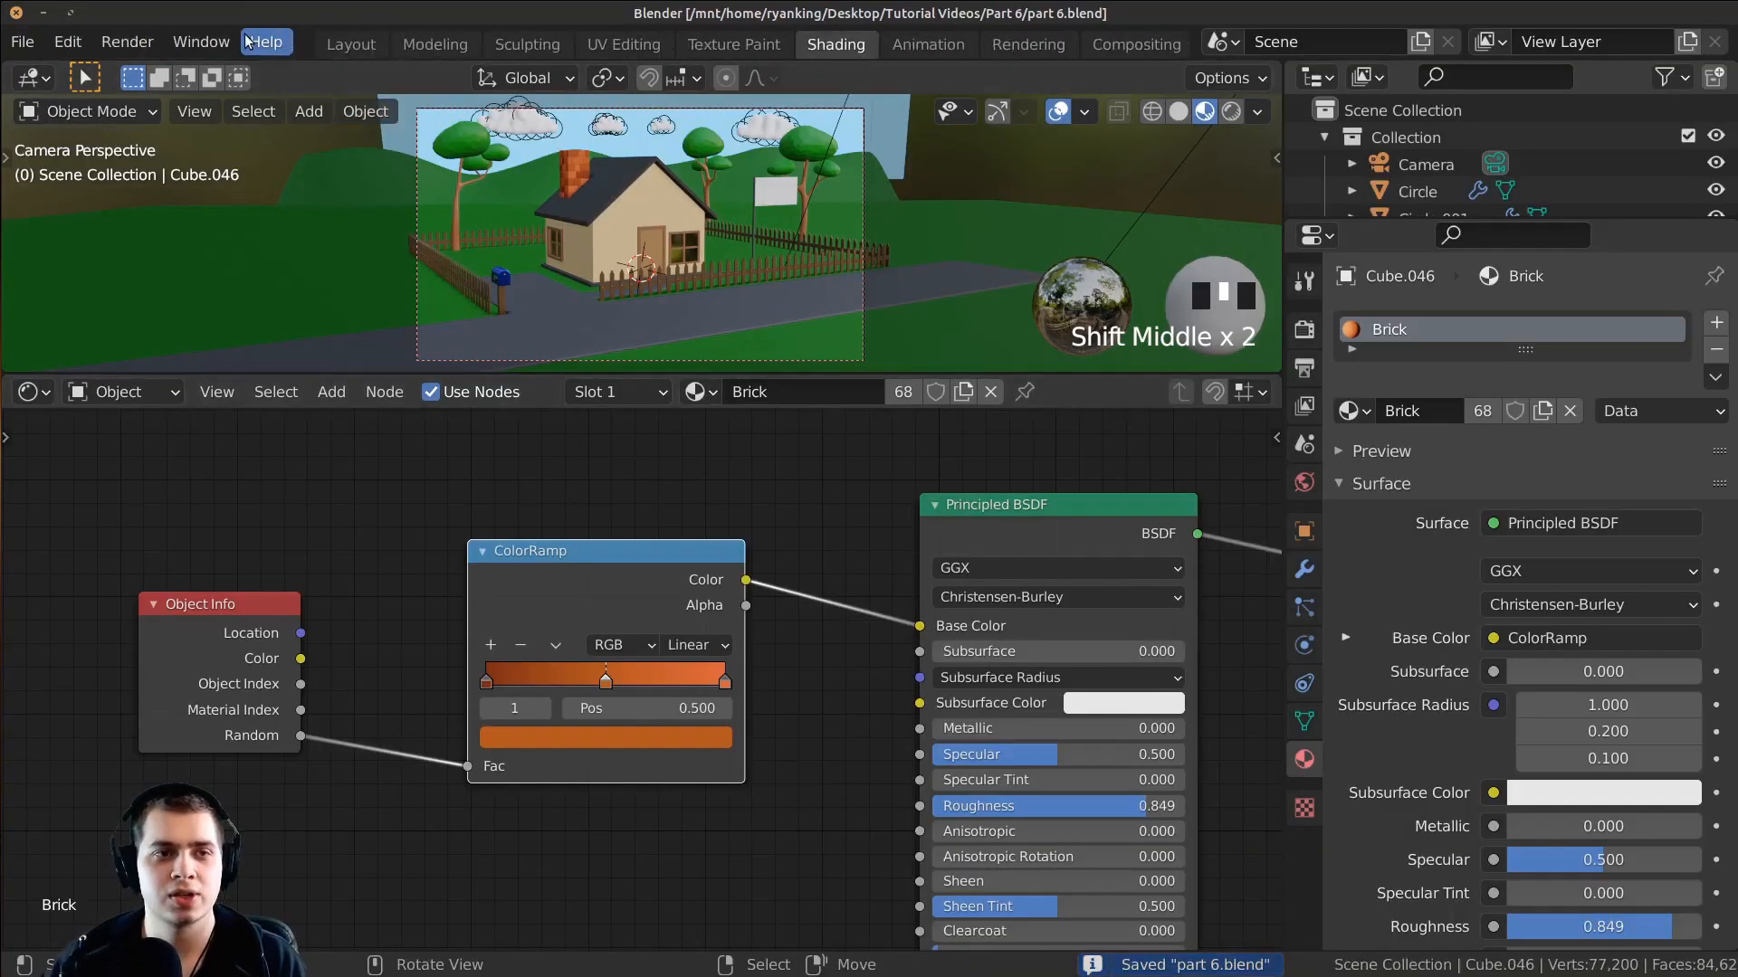
pyautogui.click(60, 43)
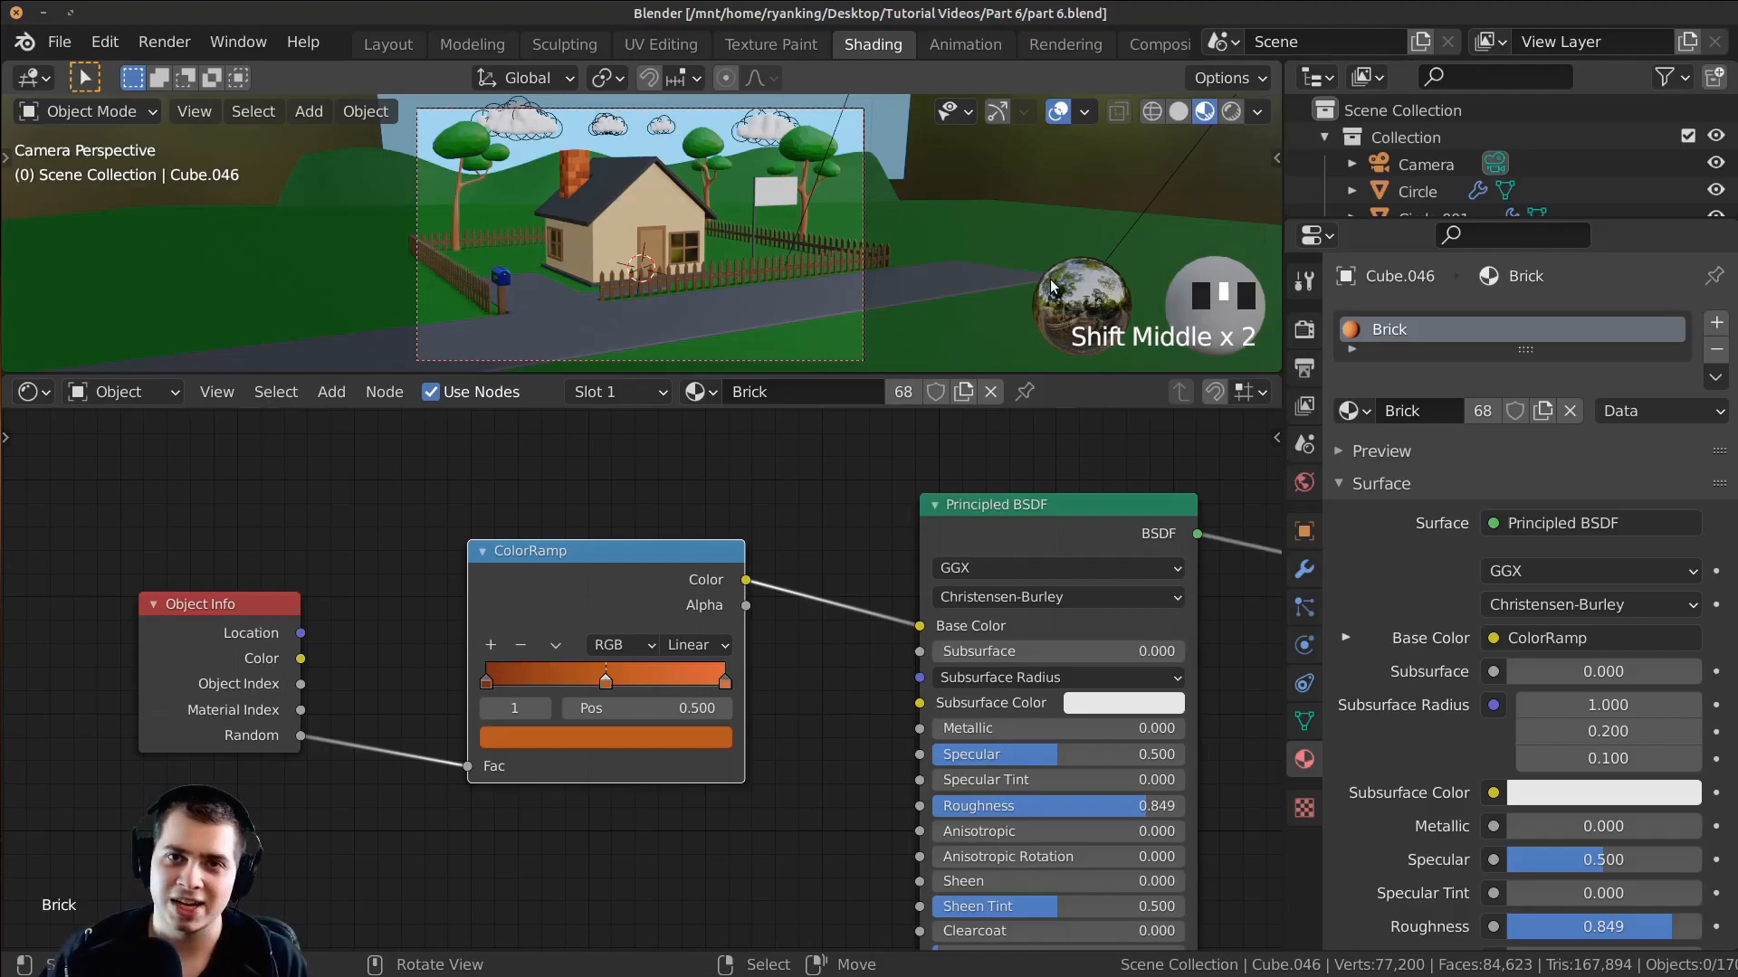
# Step: Select the concrete road and examine the chimney up close and the whole house scene through the camera
pyautogui.scroll(3, 662, 293)
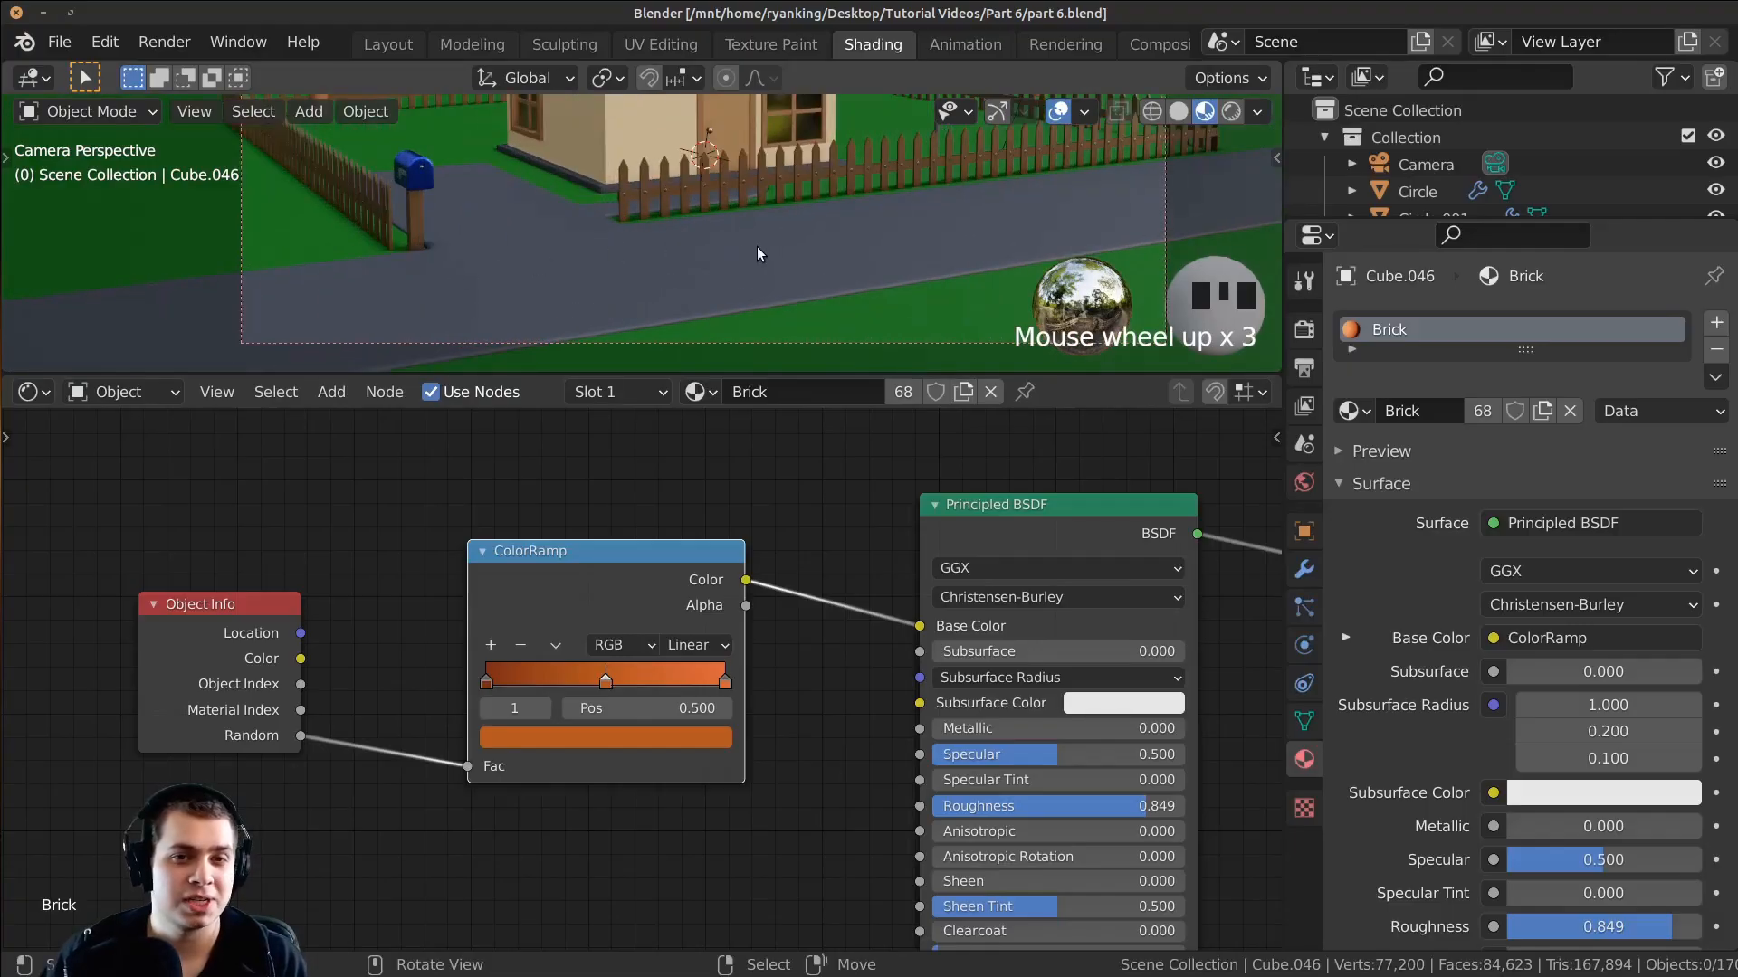
pyautogui.rightClick(711, 185)
pyautogui.keyDown('shift'); pyautogui.moveTo(712, 184); pyautogui.dragTo(650, 272, button='middle'); pyautogui.keyUp('shift')
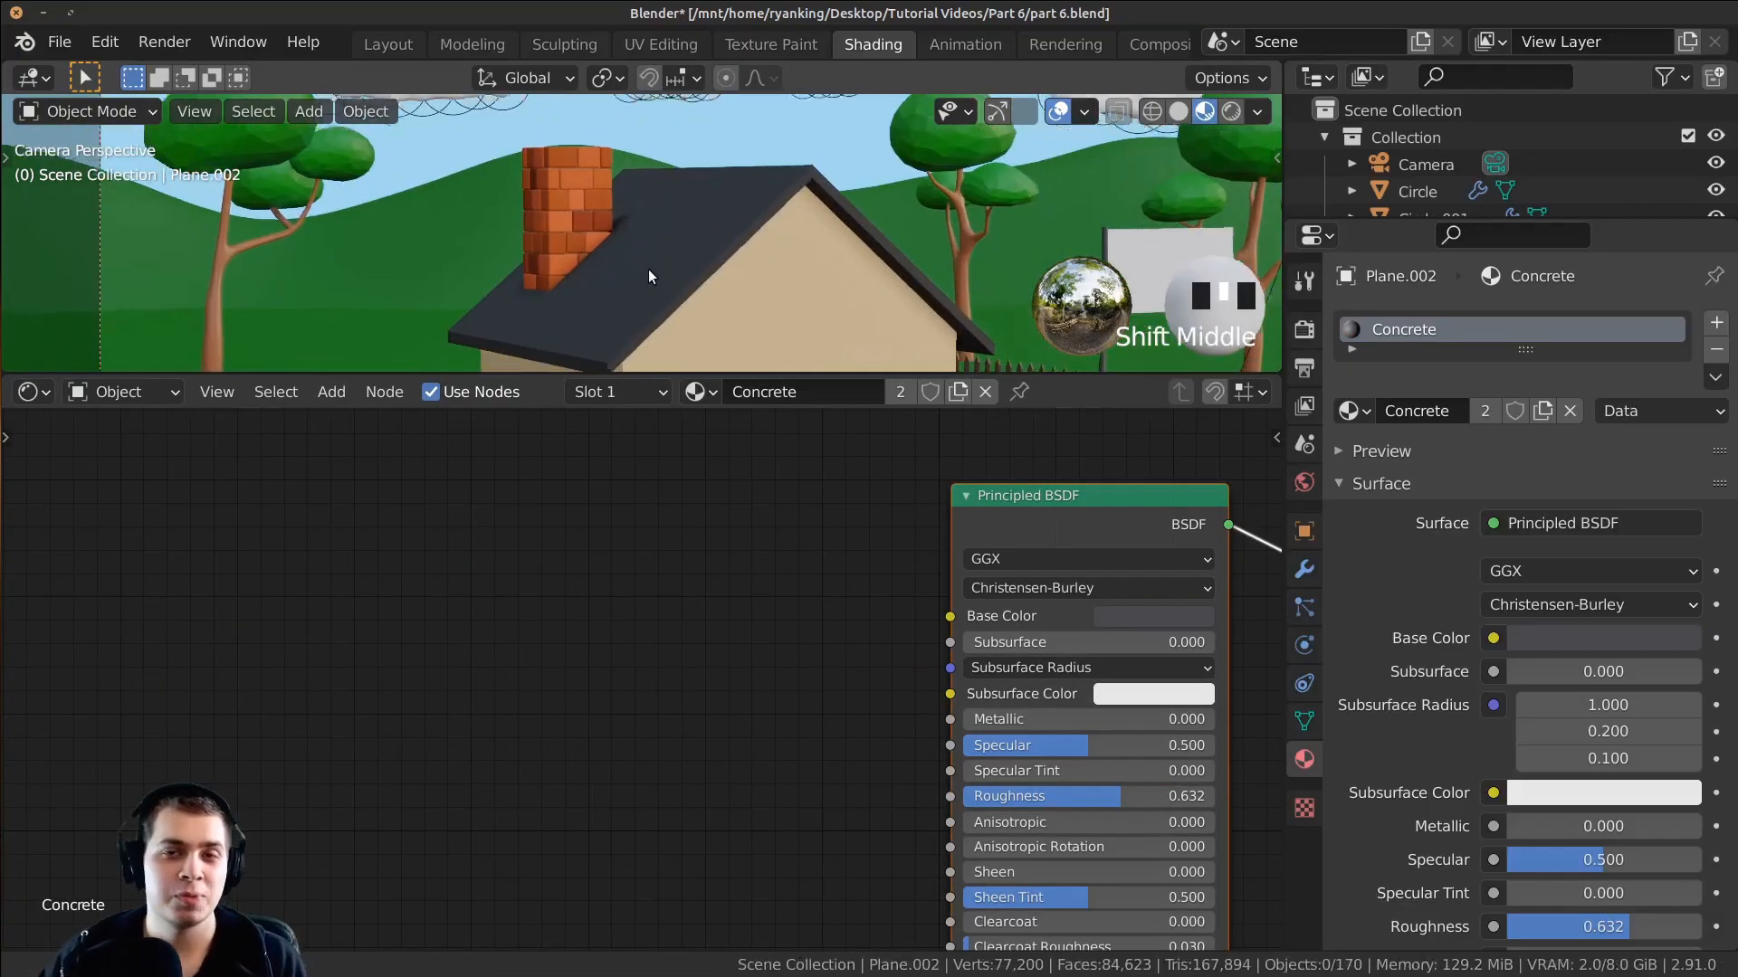
pyautogui.scroll(3, 619, 275)
pyautogui.scroll(-2, 735, 262)
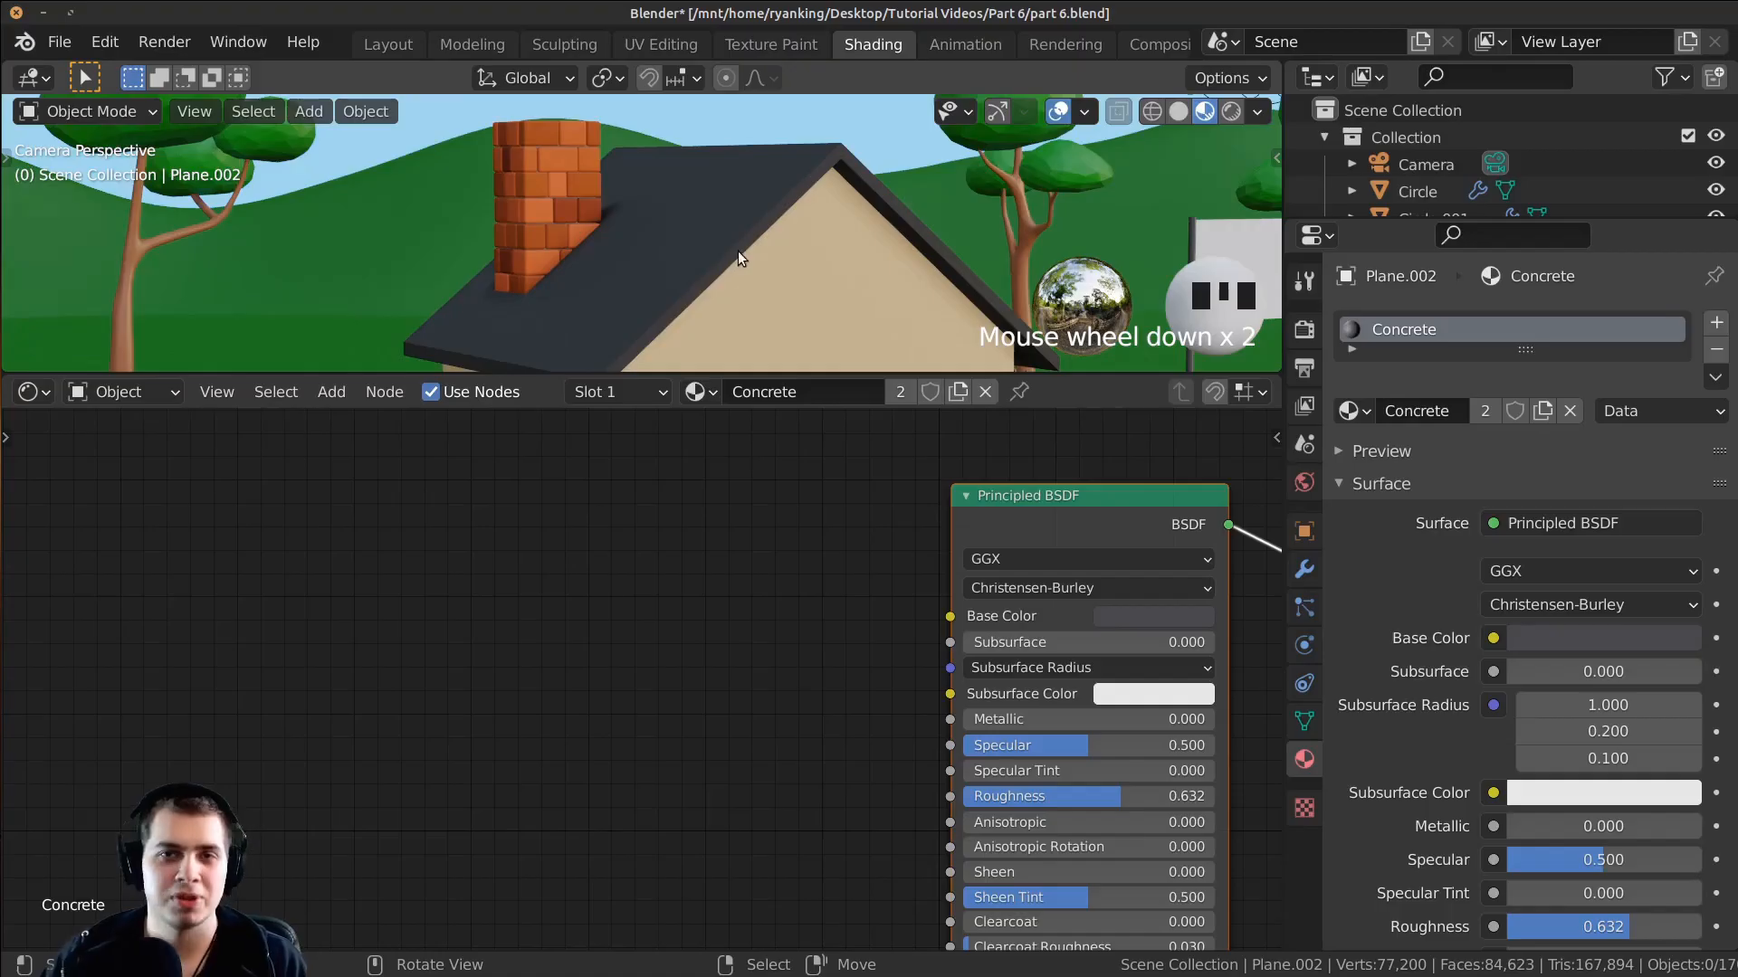
pyautogui.scroll(-6, 702, 263)
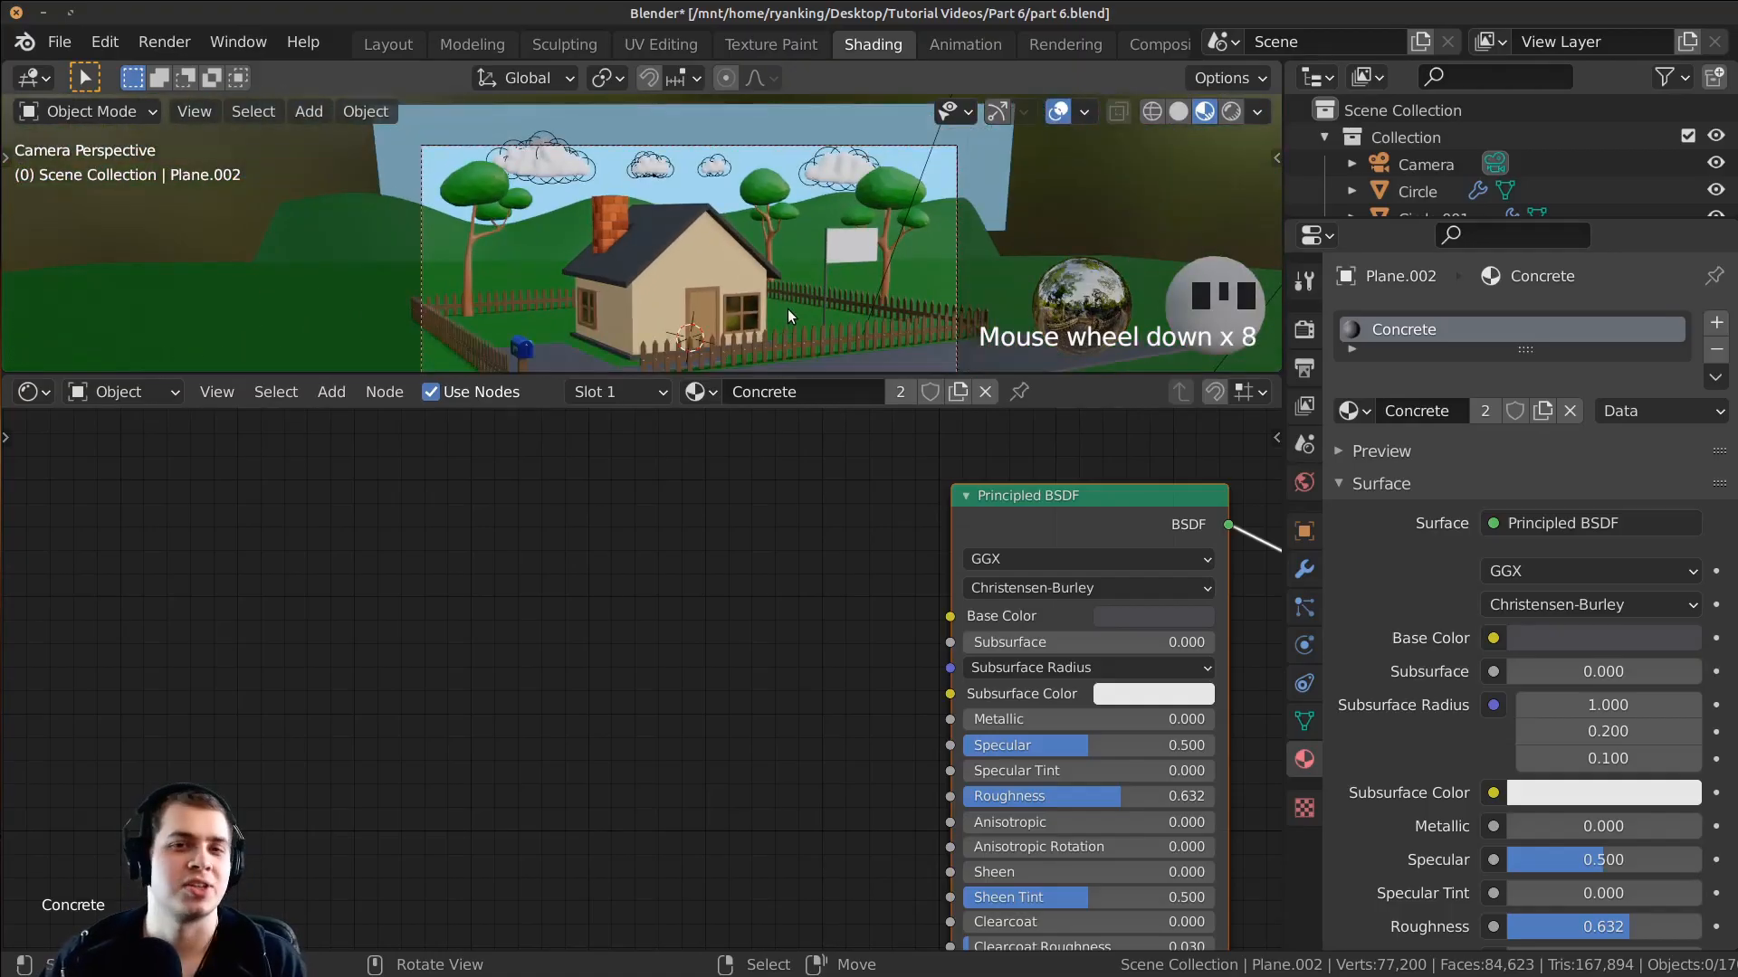
pyautogui.keyDown('shift'); pyautogui.moveTo(787, 307); pyautogui.dragTo(735, 209, button='middle'); pyautogui.keyUp('shift')
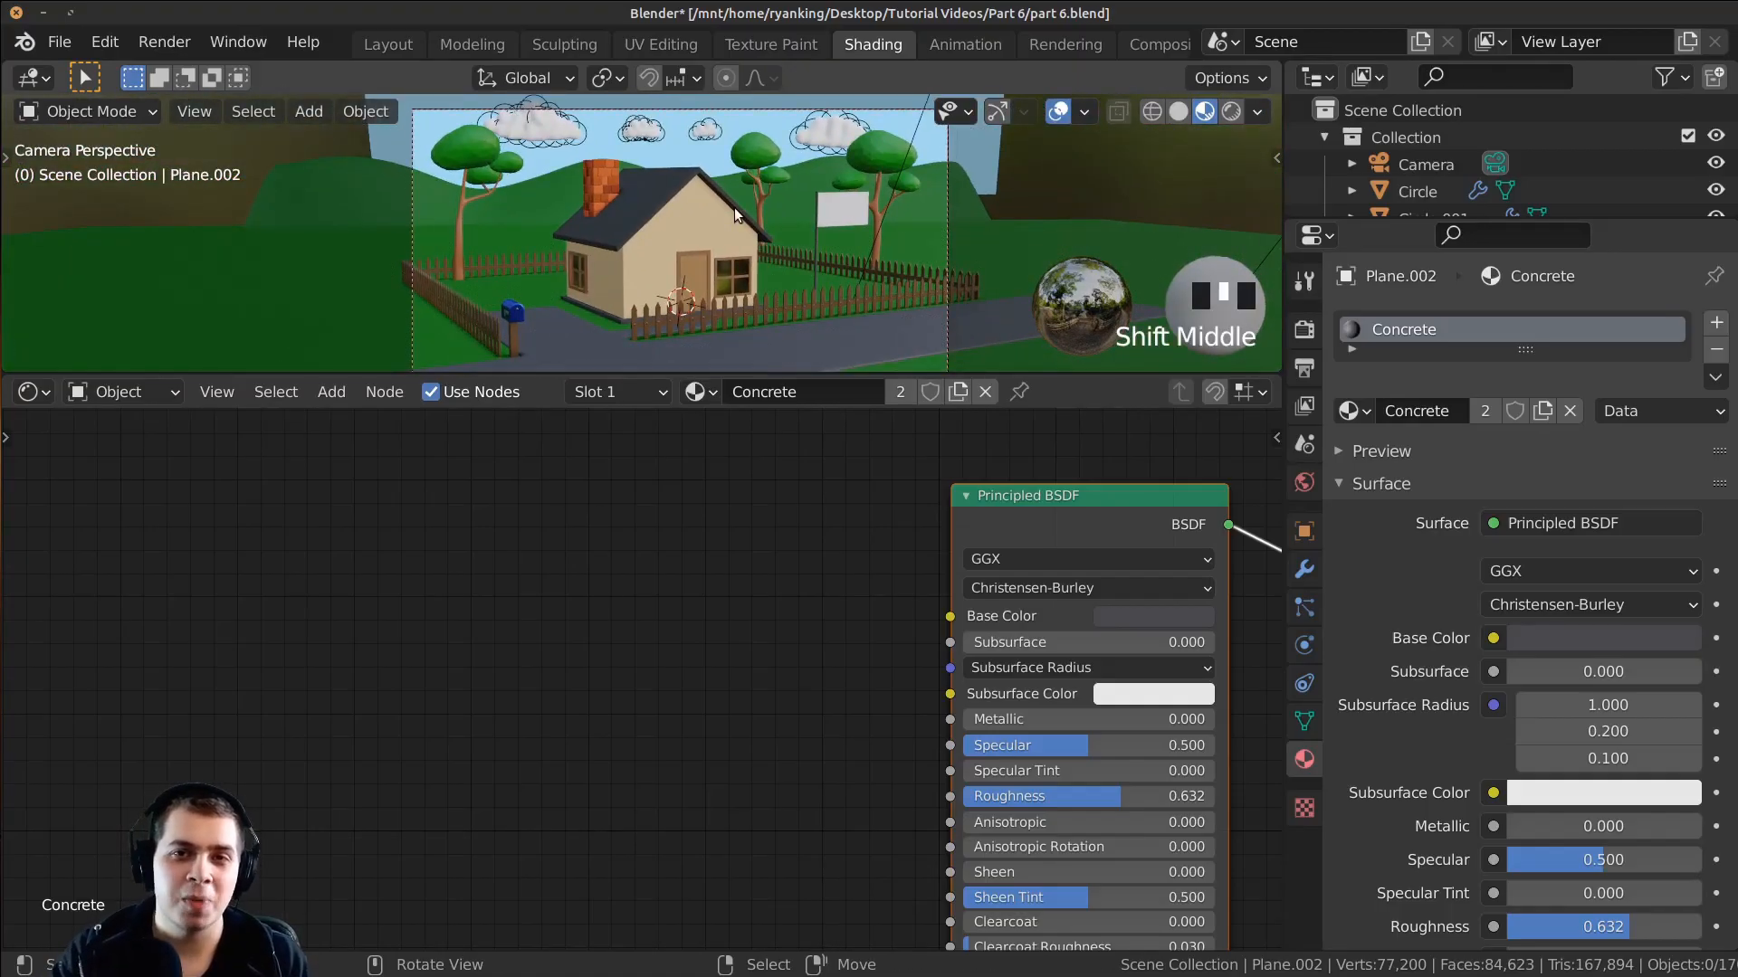